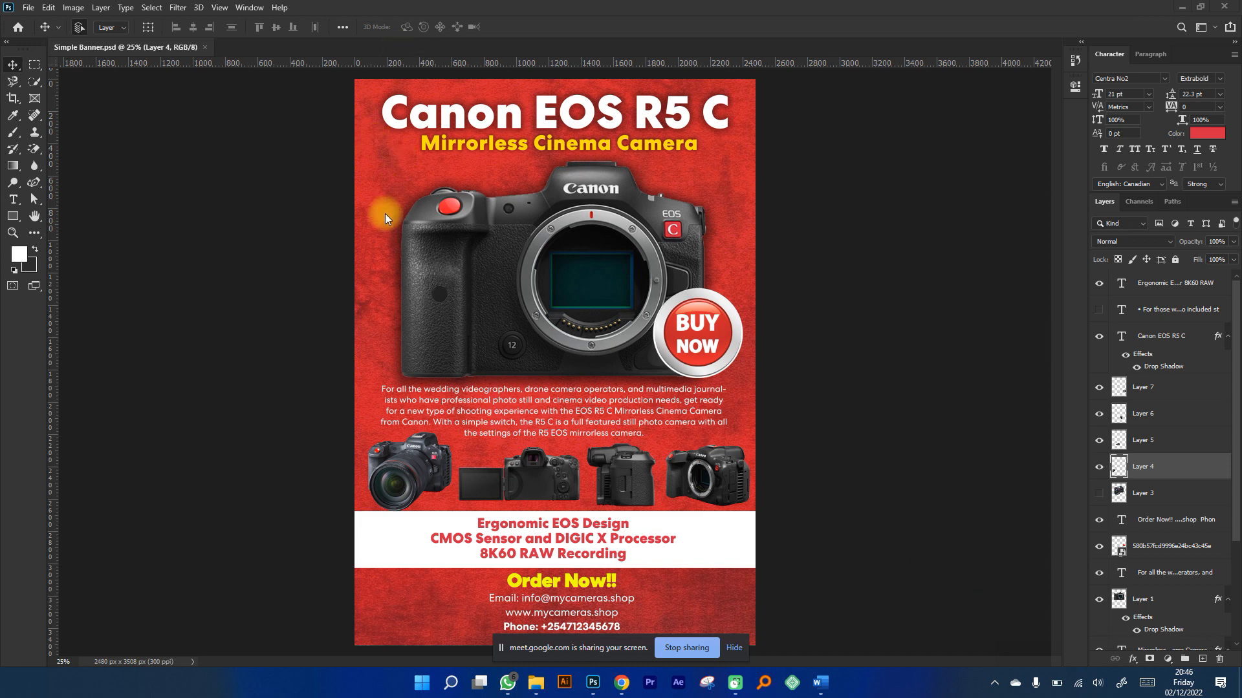
Examine the finished Canon EOS R5 C banner and its layer stack, including Background, Layer 2 and Layer 8.
{"action": "key", "text": "space"}
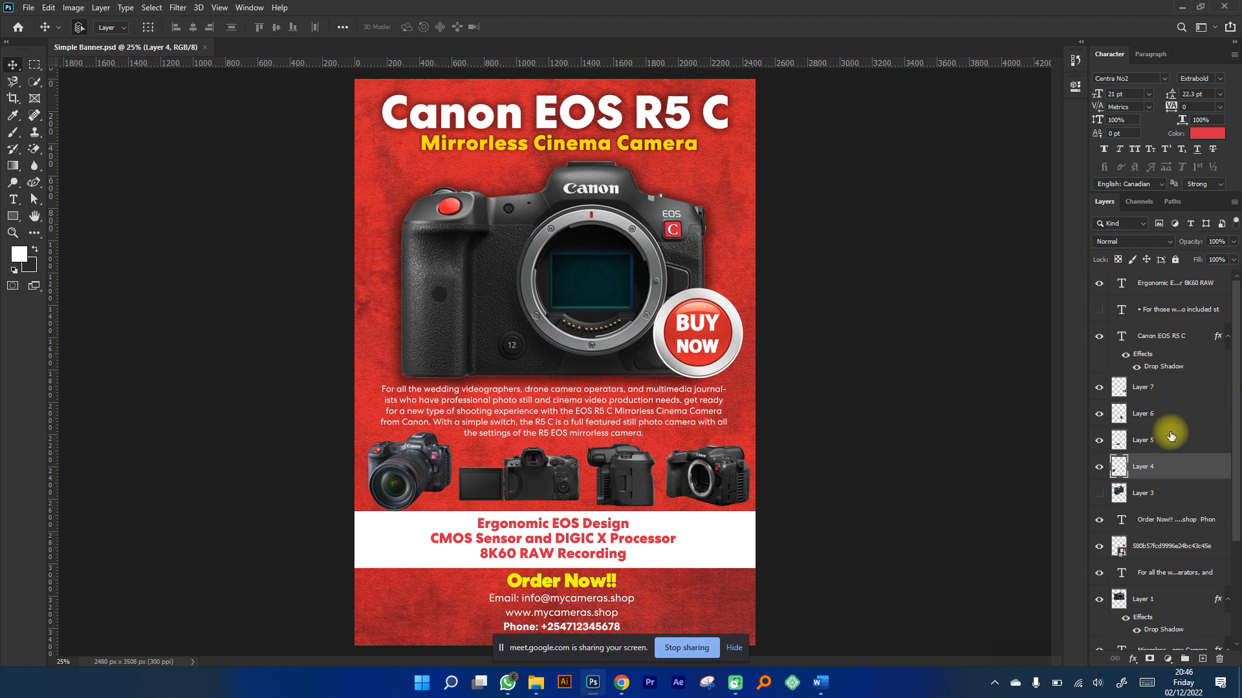
{"action": "scroll", "coordinate": [1171, 434], "scroll_direction": "down", "scroll_amount": 3}
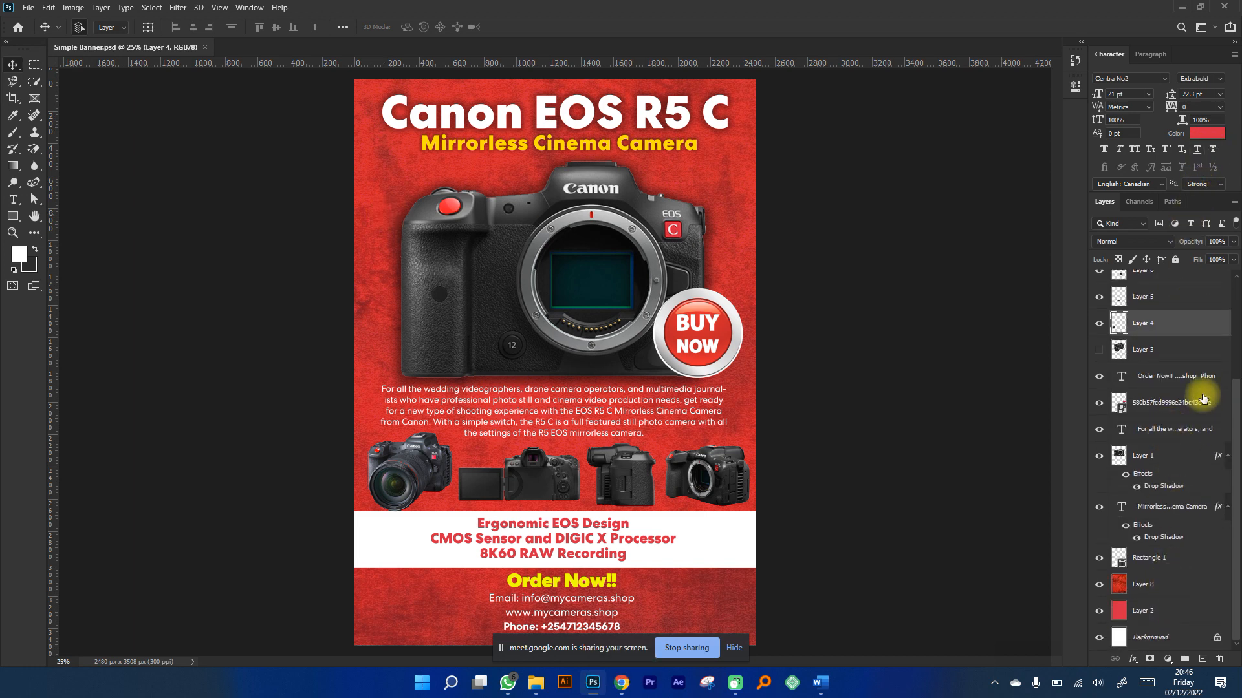
{"action": "scroll", "coordinate": [1151, 517], "scroll_direction": "up", "scroll_amount": 1}
{"action": "scroll", "coordinate": [1154, 519], "scroll_direction": "up", "scroll_amount": 4}
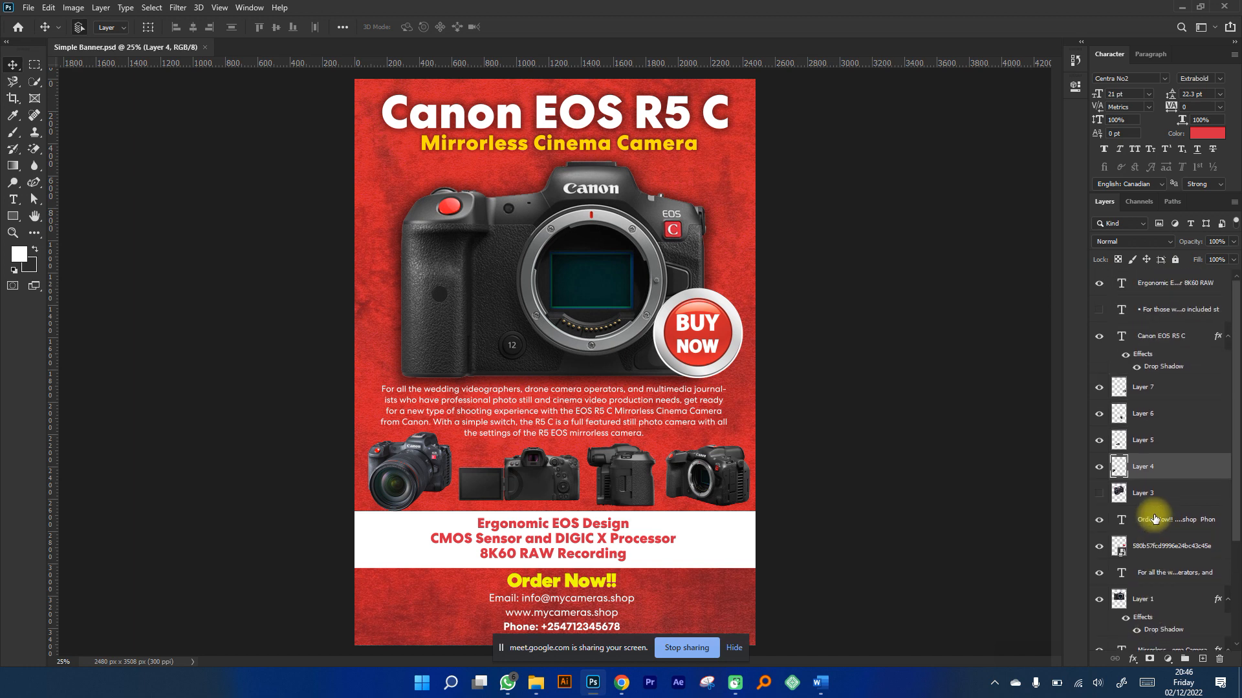
{"action": "scroll", "coordinate": [1155, 519], "scroll_direction": "down", "scroll_amount": 5}
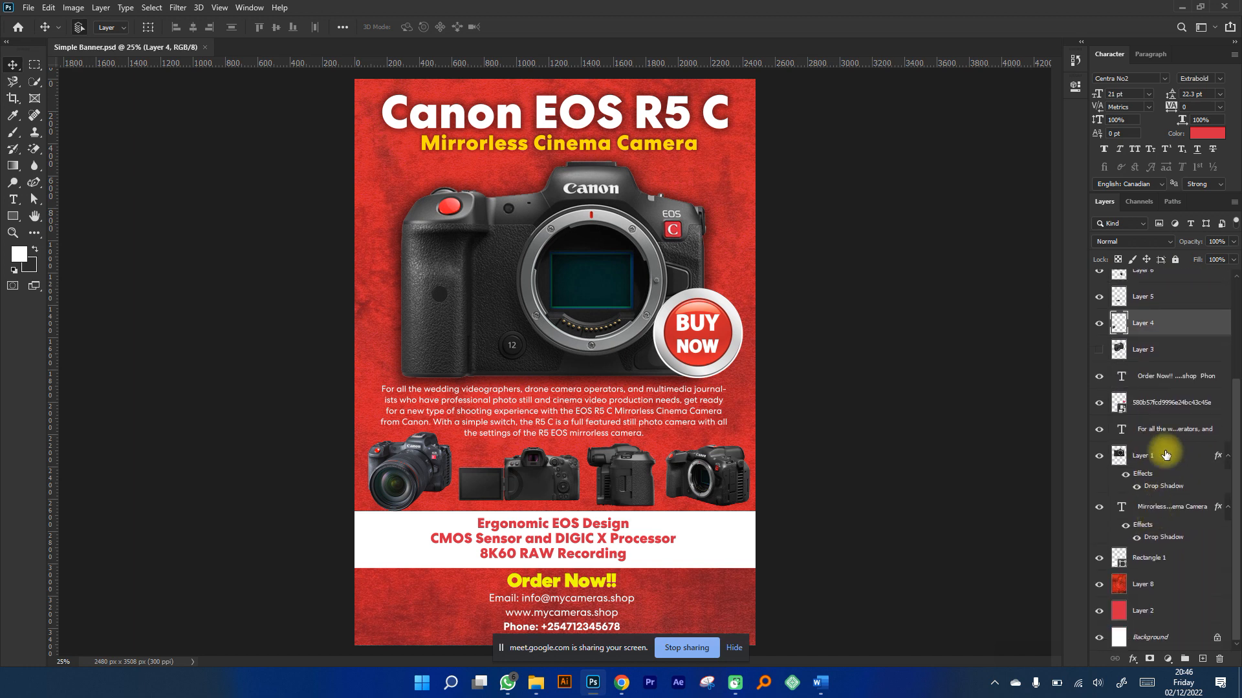
{"action": "left_click", "coordinate": [1171, 616]}
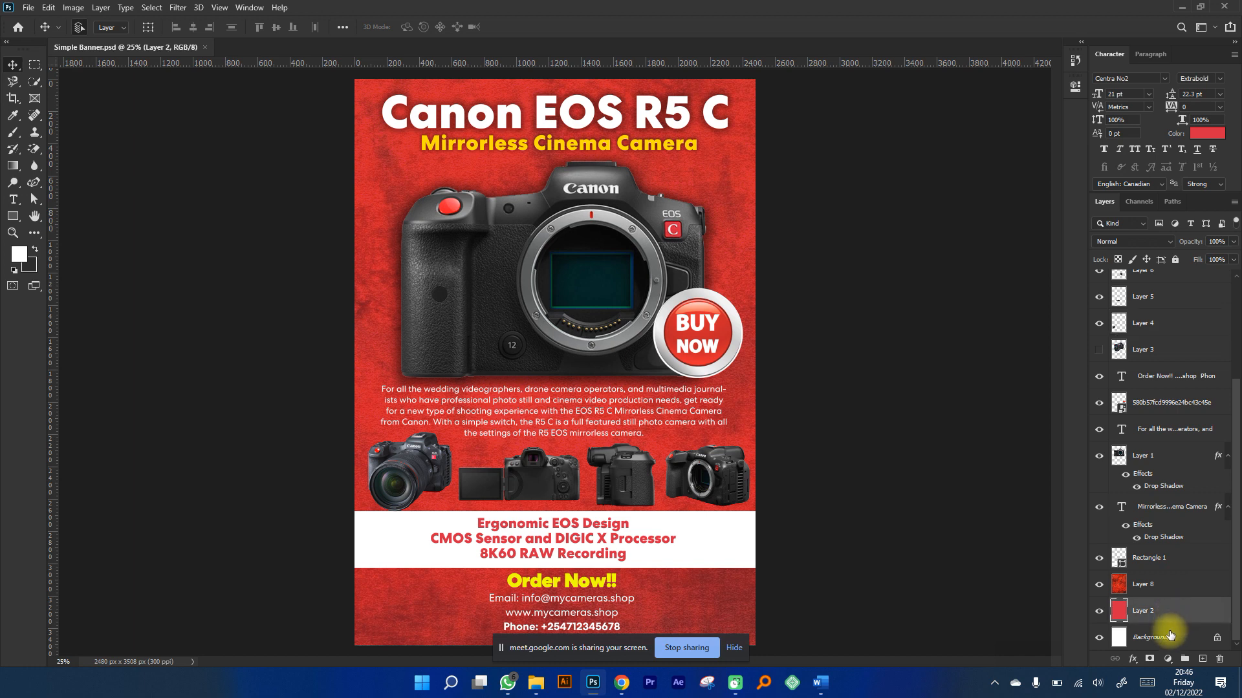
{"action": "left_click", "coordinate": [1170, 638]}
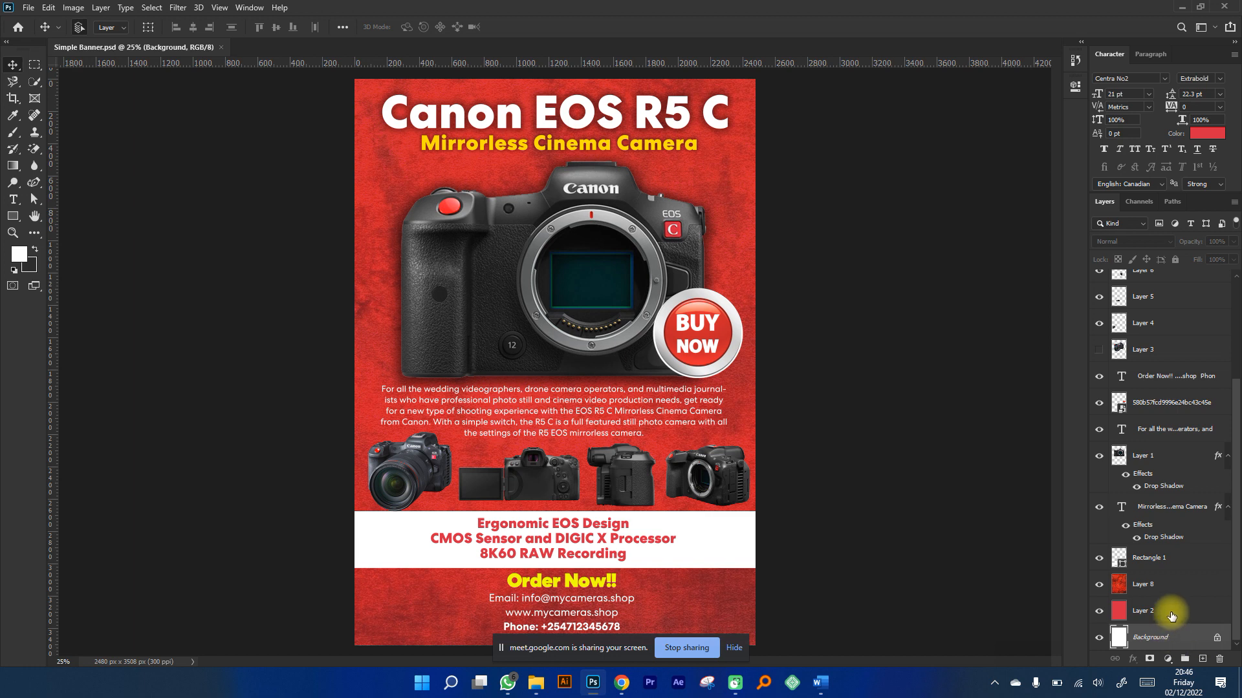
{"action": "left_click", "coordinate": [1172, 615]}
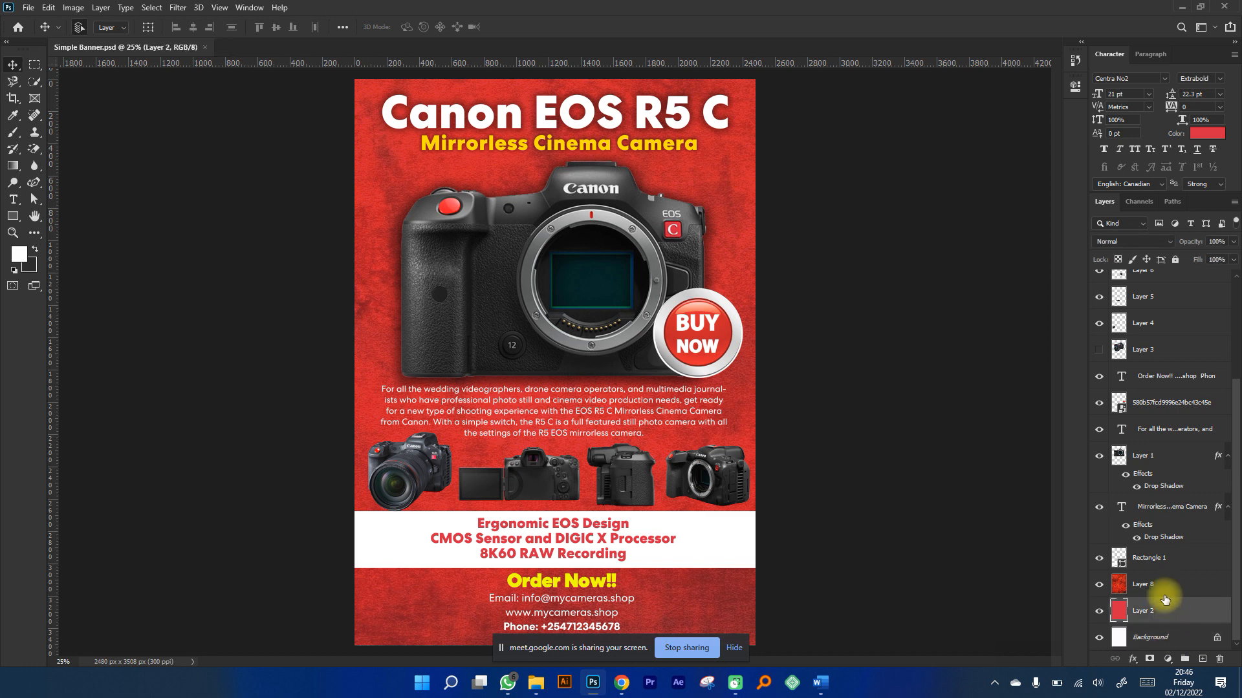
{"action": "left_click", "coordinate": [1162, 585]}
{"action": "scroll", "coordinate": [1167, 562], "scroll_direction": "up", "scroll_amount": 5}
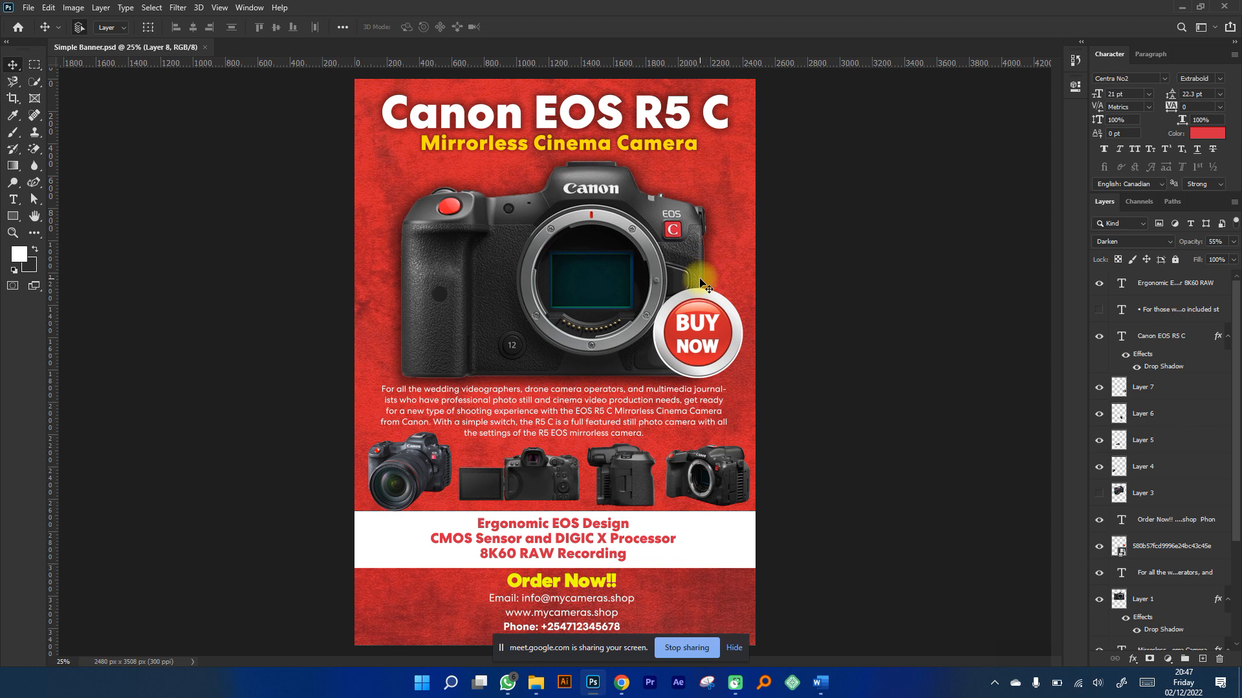
{"action": "scroll", "coordinate": [698, 289], "scroll_direction": "down", "scroll_amount": 1}
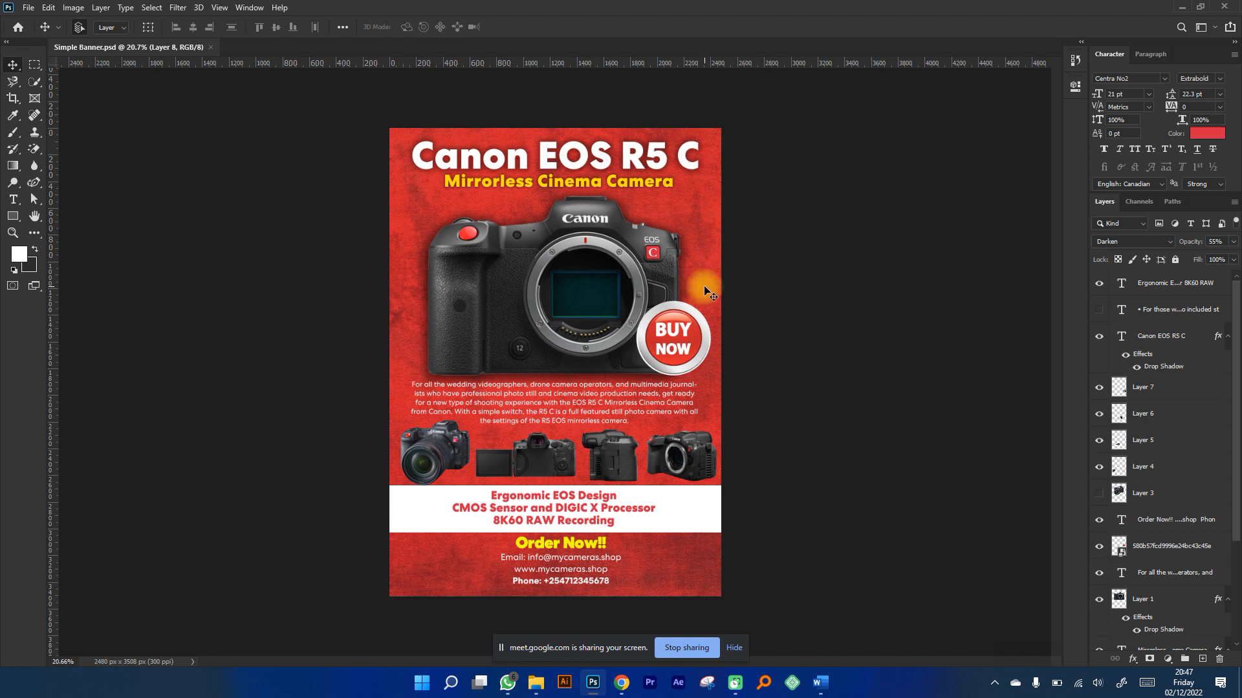
{"action": "scroll", "coordinate": [566, 559], "scroll_direction": "up", "scroll_amount": 2}
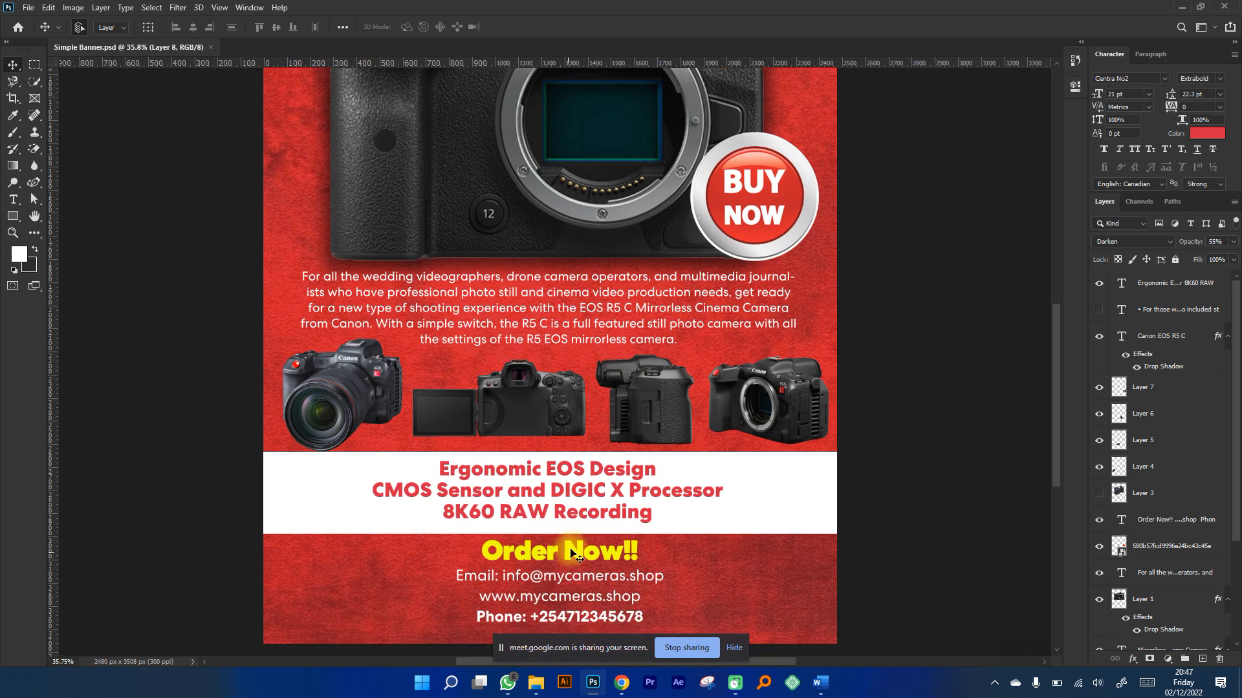
{"action": "scroll", "coordinate": [574, 547], "scroll_direction": "down", "scroll_amount": 1}
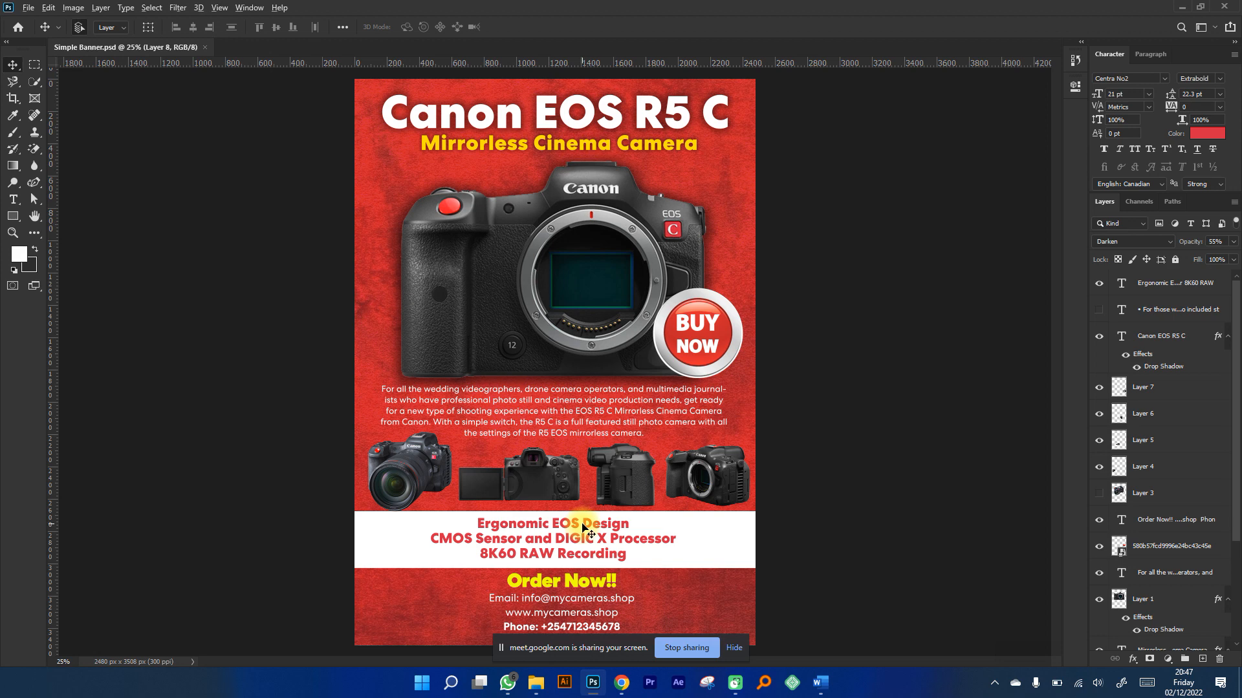
{"action": "scroll", "coordinate": [573, 538], "scroll_direction": "down", "scroll_amount": 1}
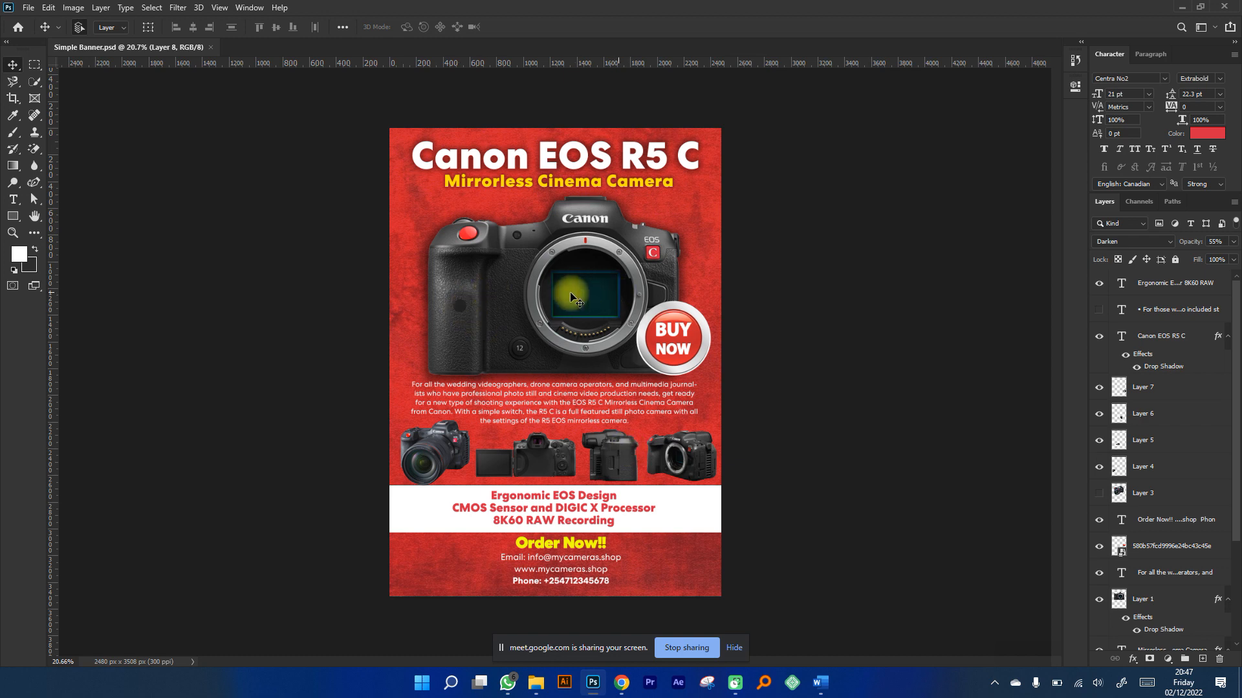
Start a new document and select the A4 preset from the blank print document presets.
{"action": "left_click", "coordinate": [28, 7]}
{"action": "left_click", "coordinate": [37, 22]}
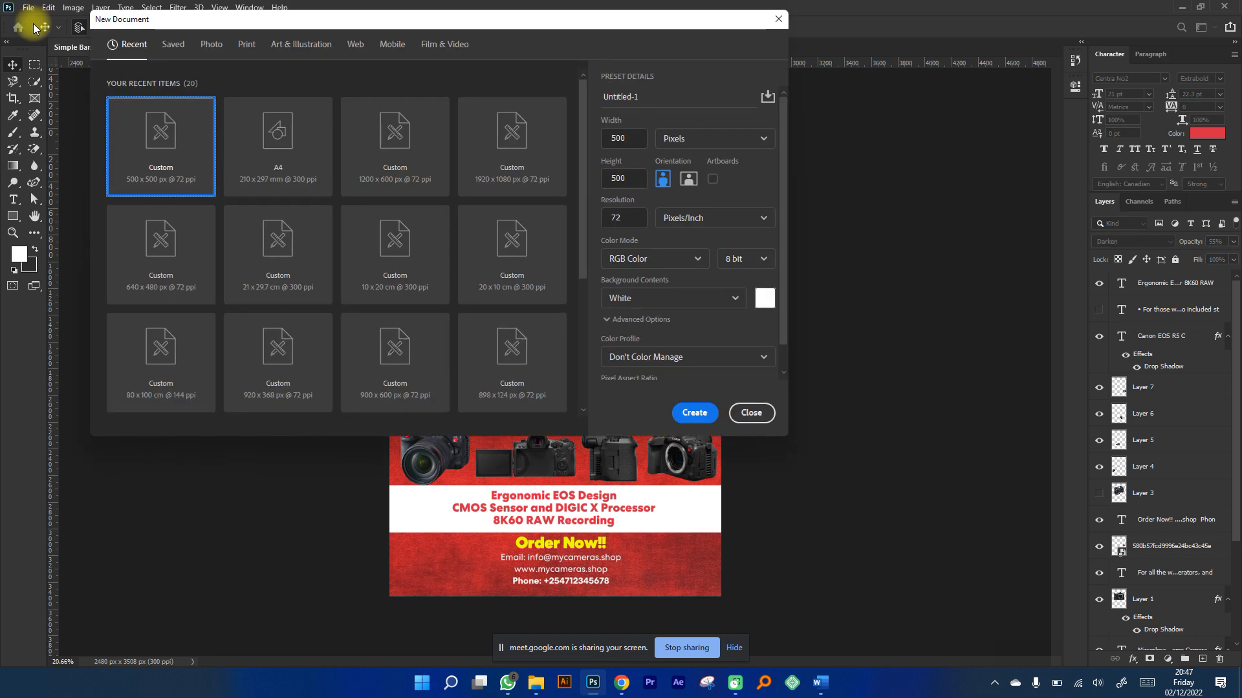
{"action": "left_click_drag", "start_coordinate": [382, 20], "coordinate": [510, 131]}
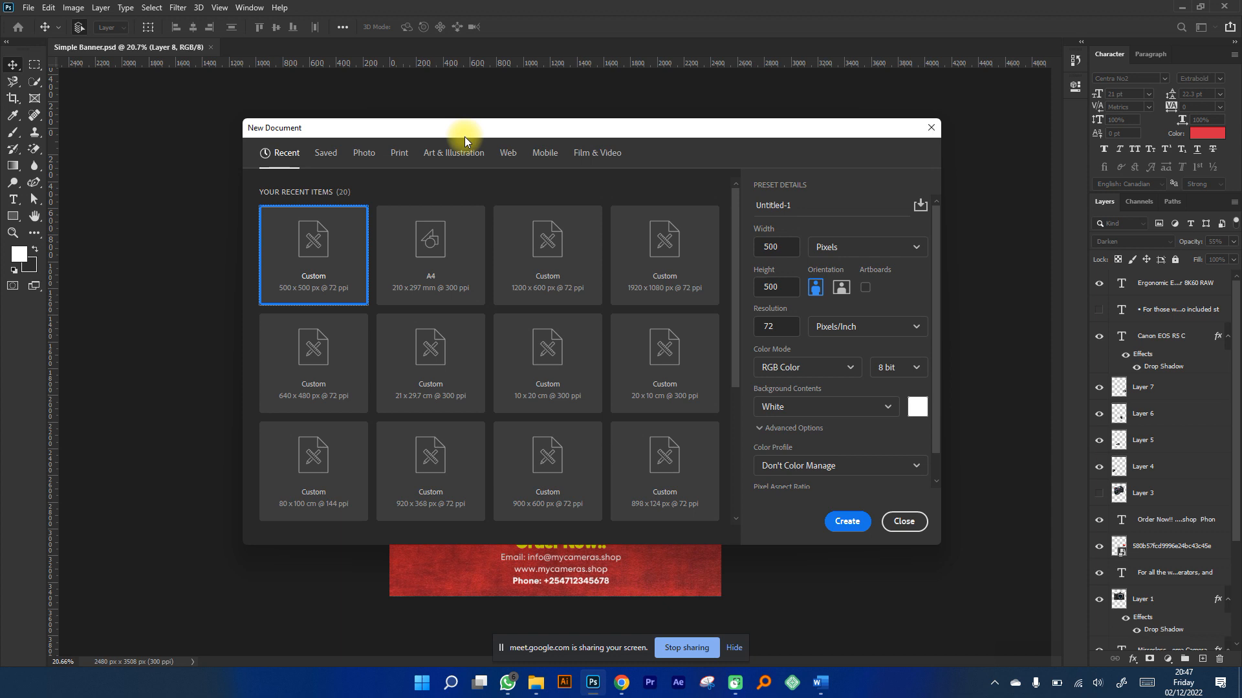
{"action": "left_click_drag", "start_coordinate": [465, 138], "coordinate": [792, 98]}
{"action": "left_click_drag", "start_coordinate": [709, 100], "coordinate": [475, 86]}
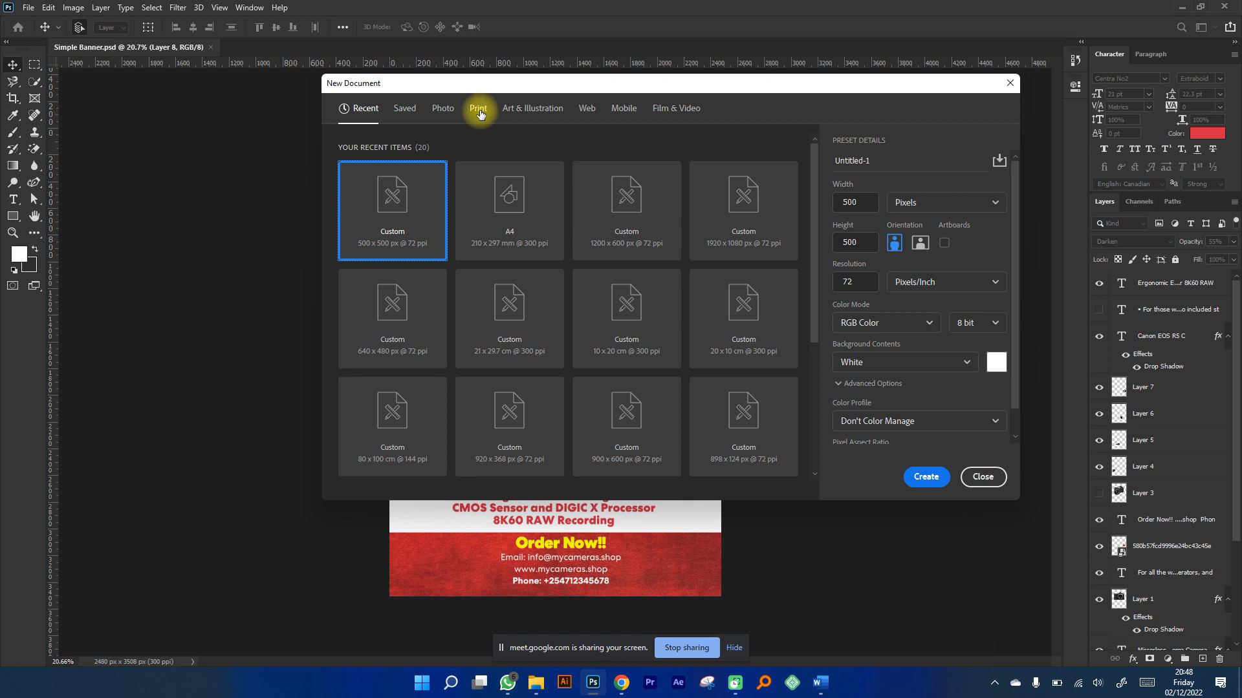
{"action": "left_click_drag", "start_coordinate": [565, 87], "coordinate": [471, 143]}
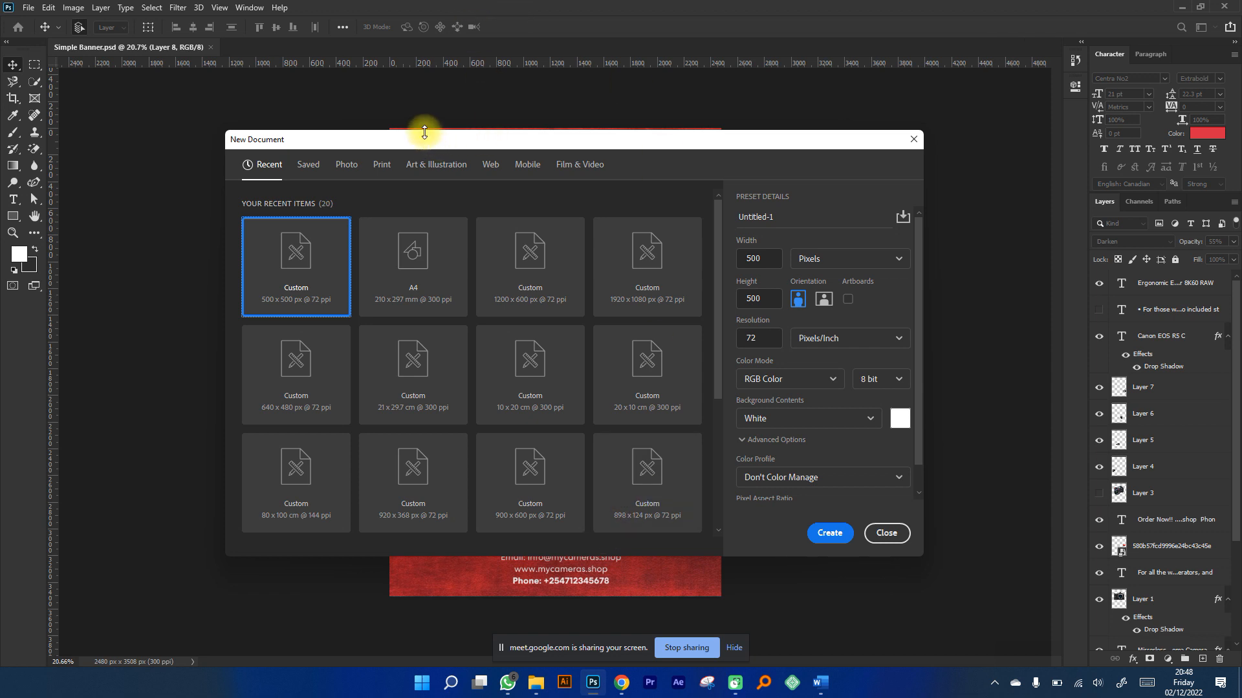
{"action": "left_click", "coordinate": [387, 168]}
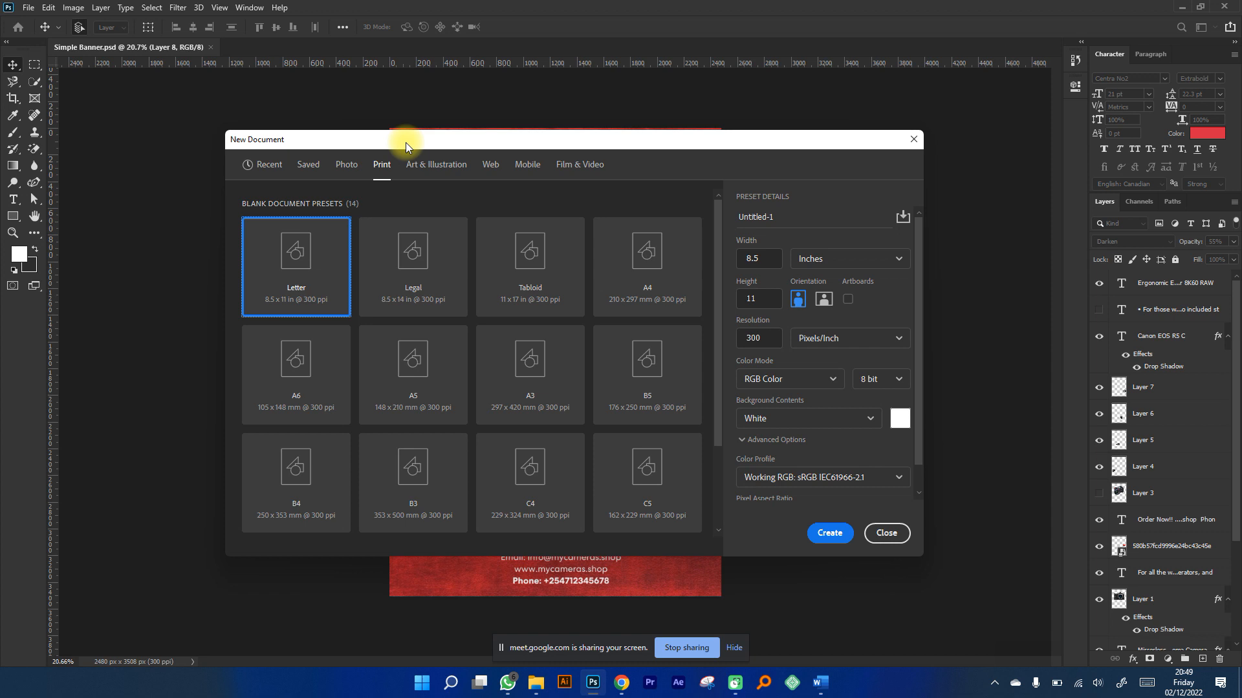
{"action": "left_click", "coordinate": [633, 256]}
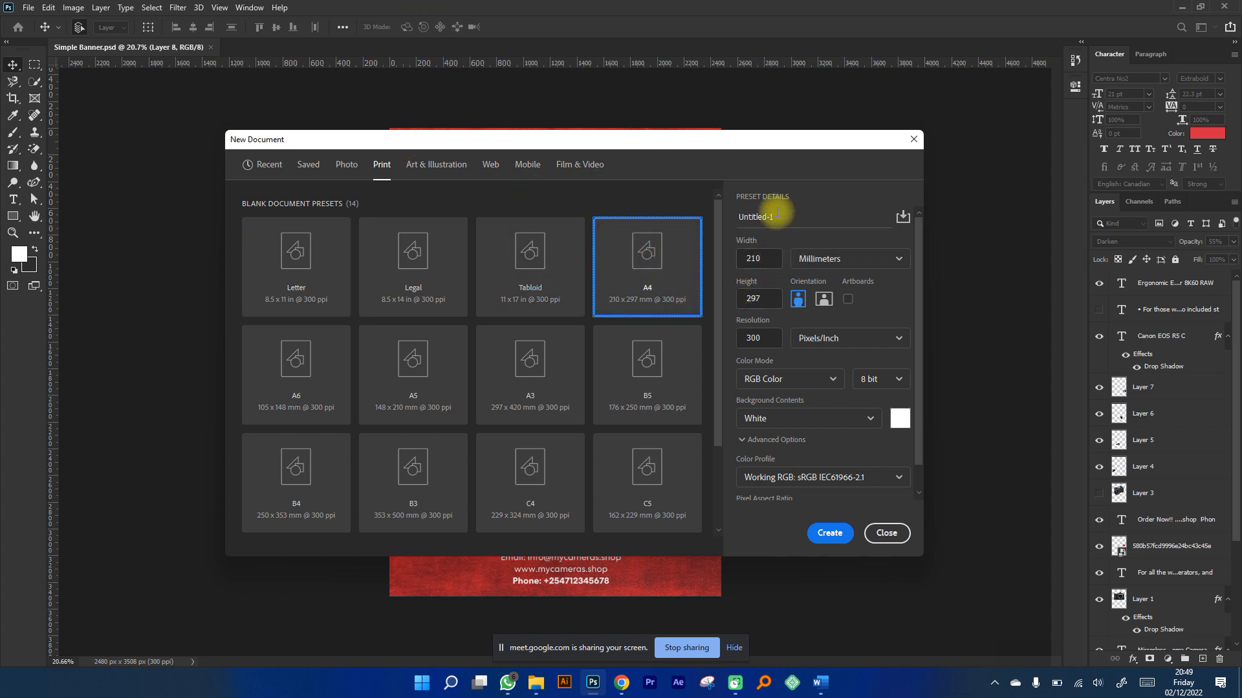
Name the new document "Poster Design".
{"action": "left_click_drag", "start_coordinate": [778, 210], "coordinate": [739, 217]}
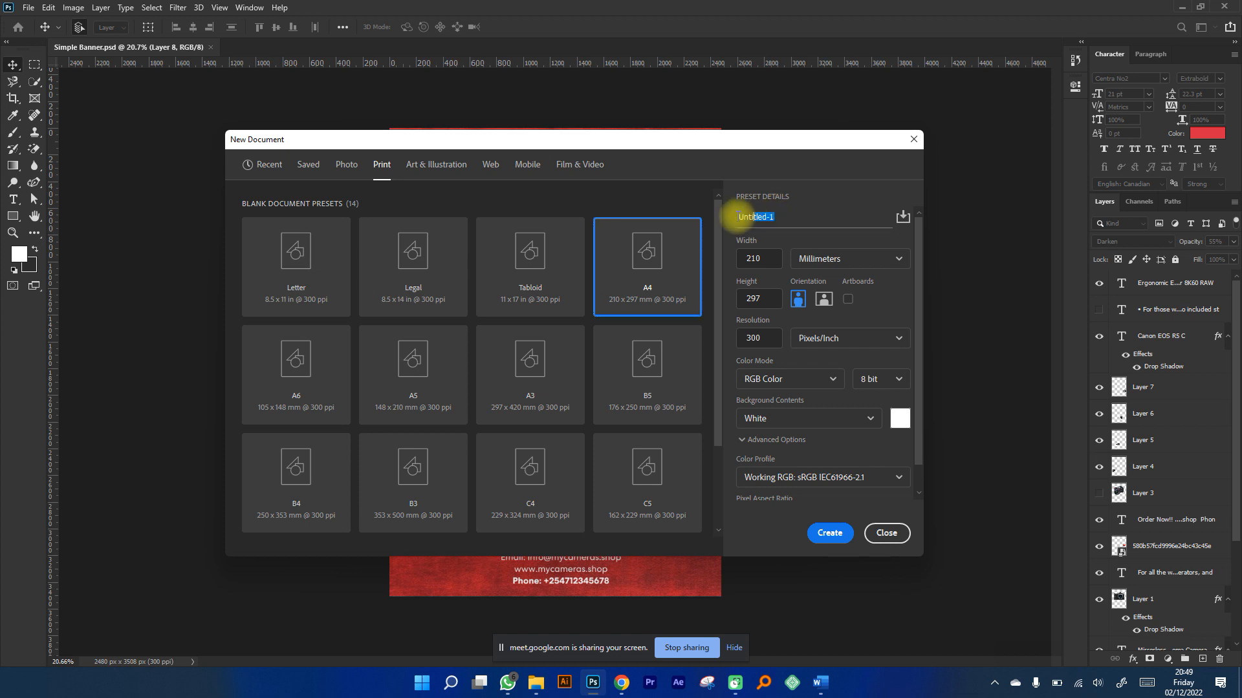
{"action": "type", "text": "Poster Ds"}
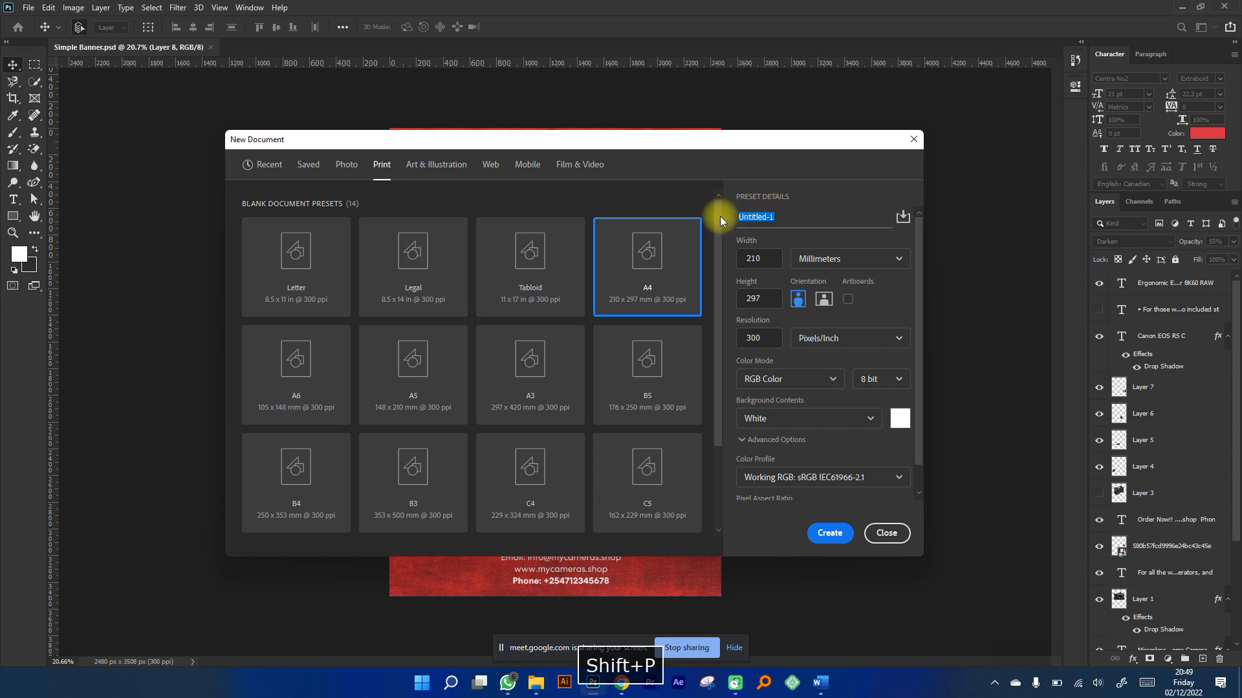
{"action": "key", "text": "BackSpace"}
{"action": "key", "text": "BackSpace"}
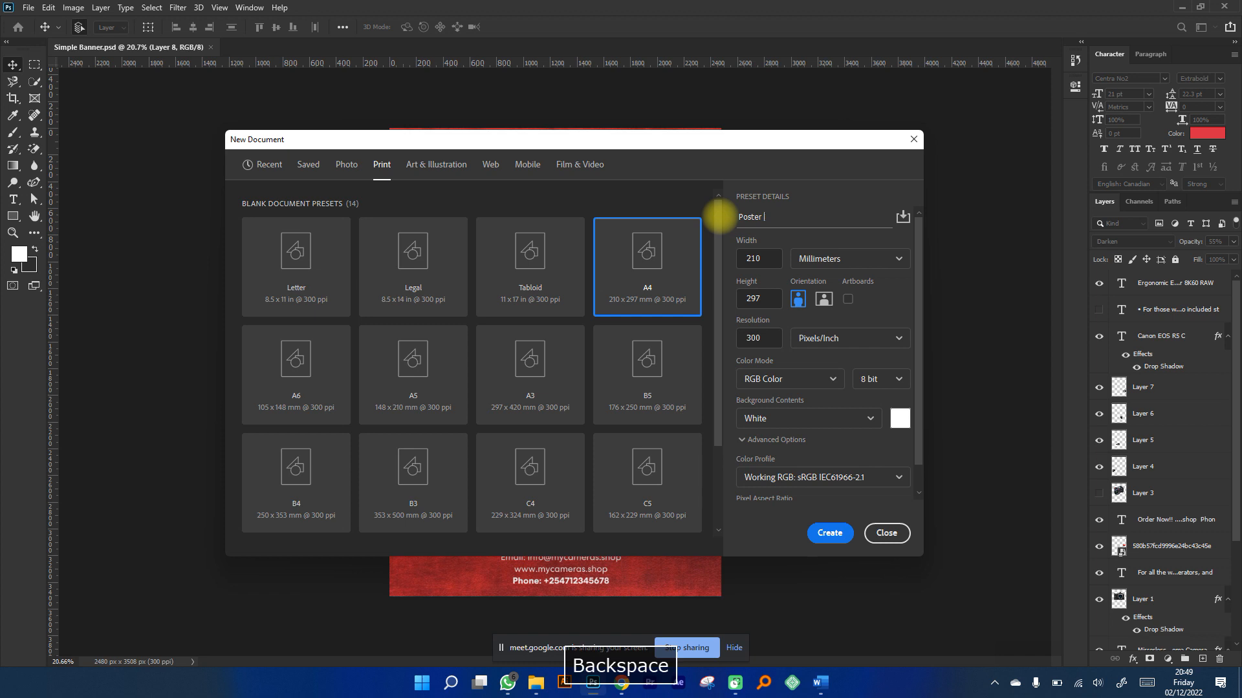
{"action": "type", "text": "Design"}
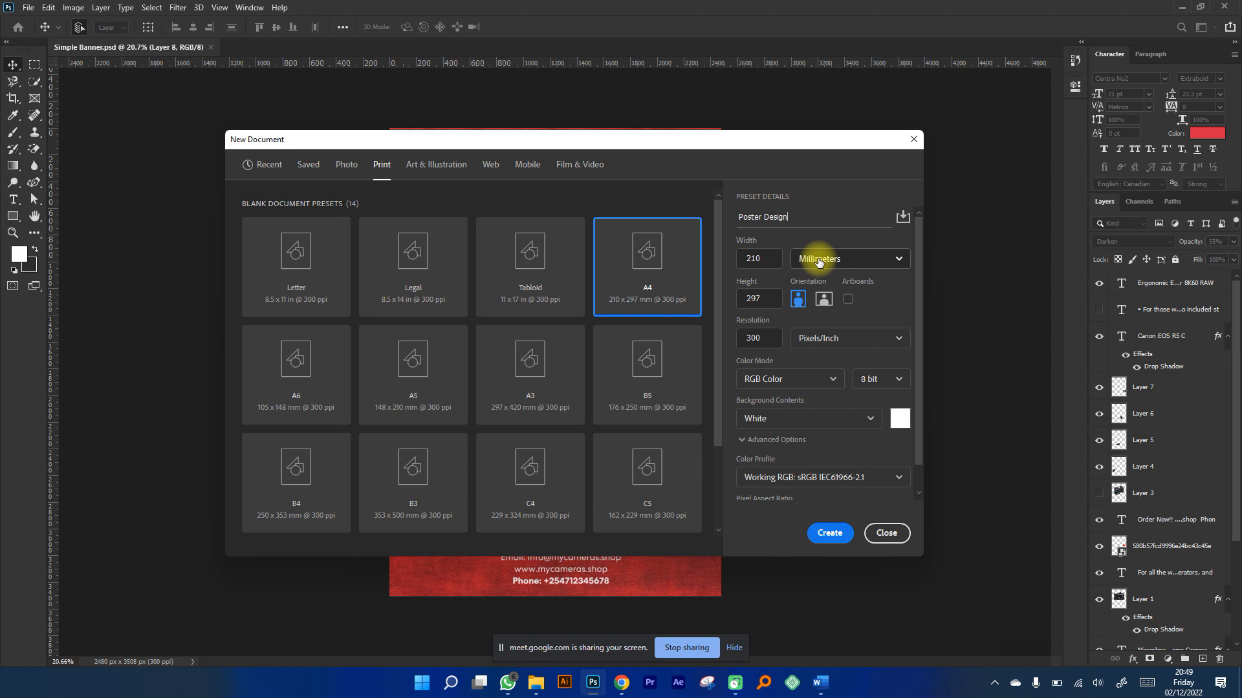
Set the document's units to Centimeters with portrait orientation, and create the document.
{"action": "left_click", "coordinate": [819, 260]}
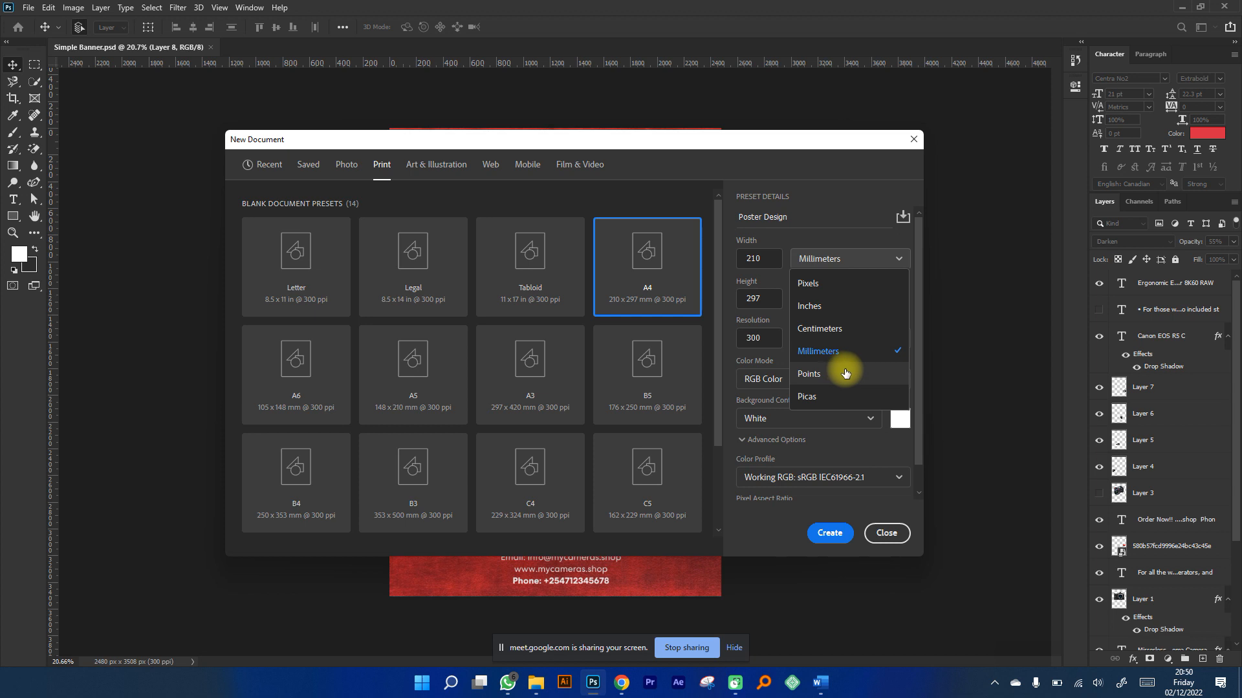
{"action": "left_click", "coordinate": [833, 328]}
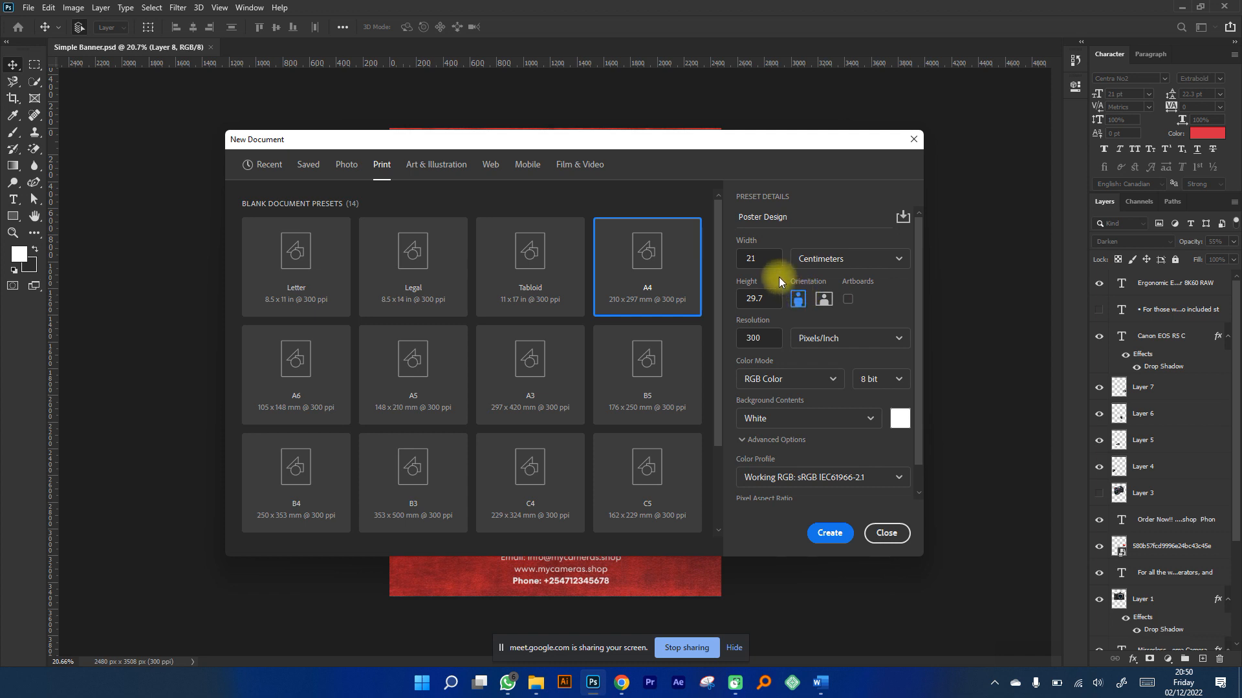
{"action": "left_click", "coordinate": [798, 298]}
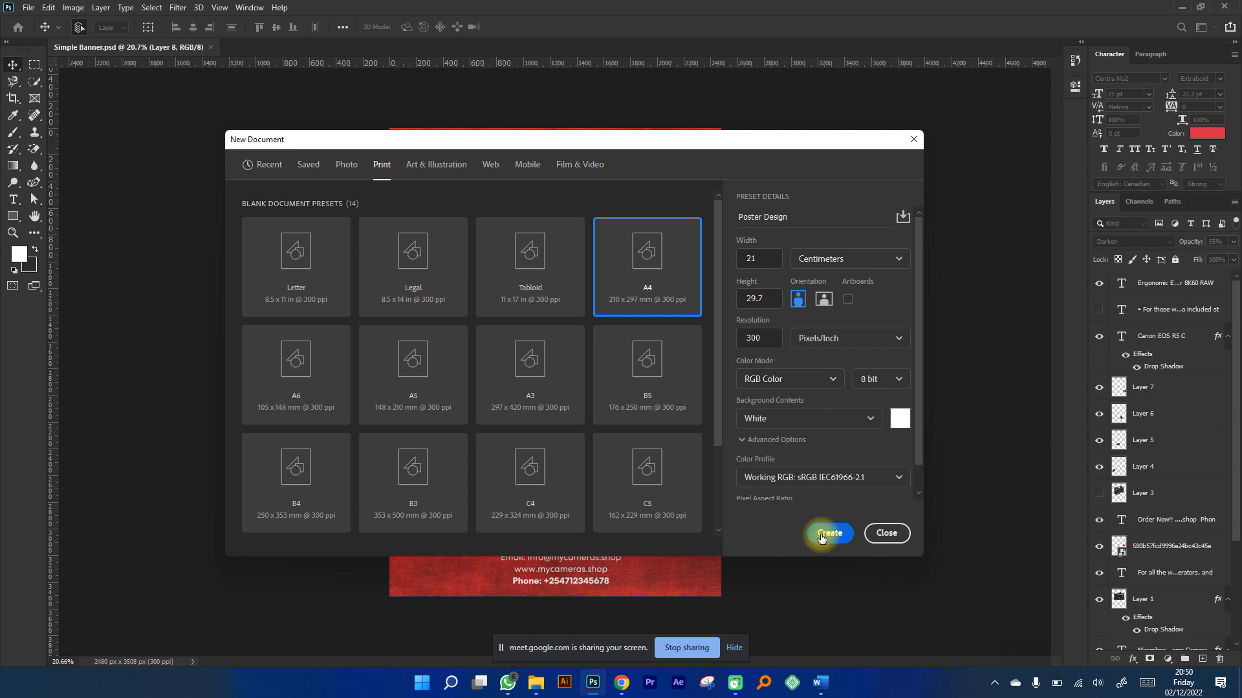
{"action": "left_click", "coordinate": [820, 536]}
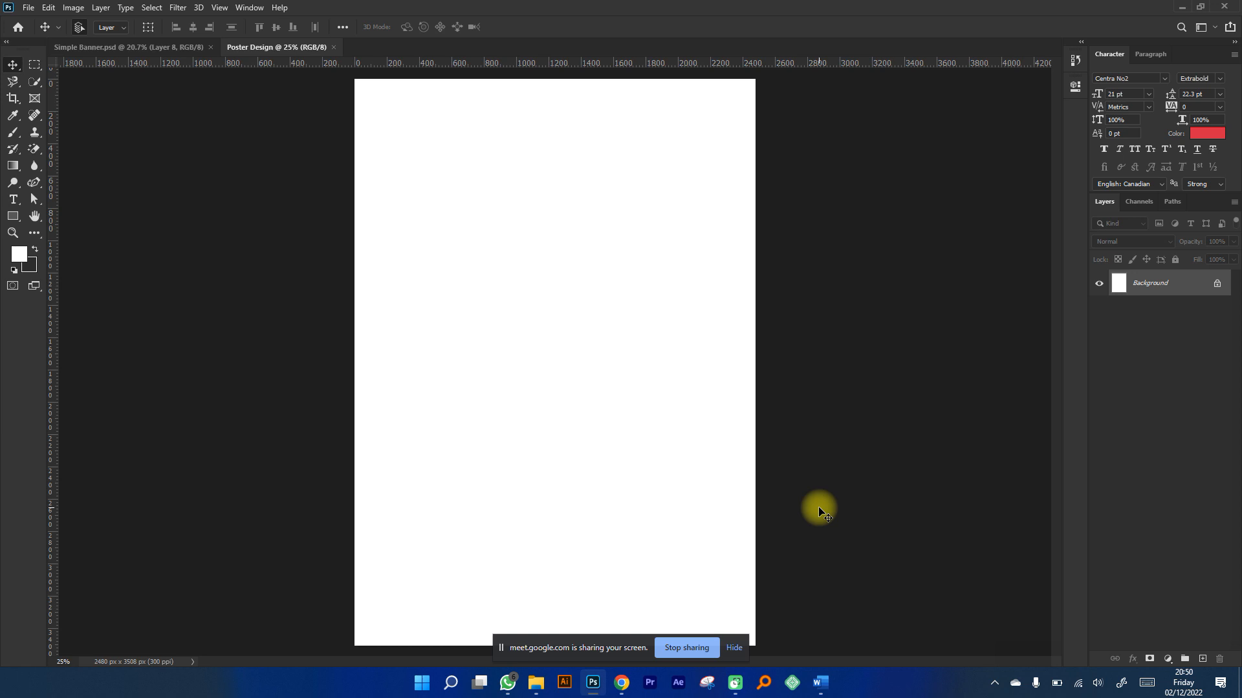
Switch to the Google Meet call in Chrome to check it, and return to the poster in Photoshop.
{"action": "mouse_move", "coordinate": [622, 687]}
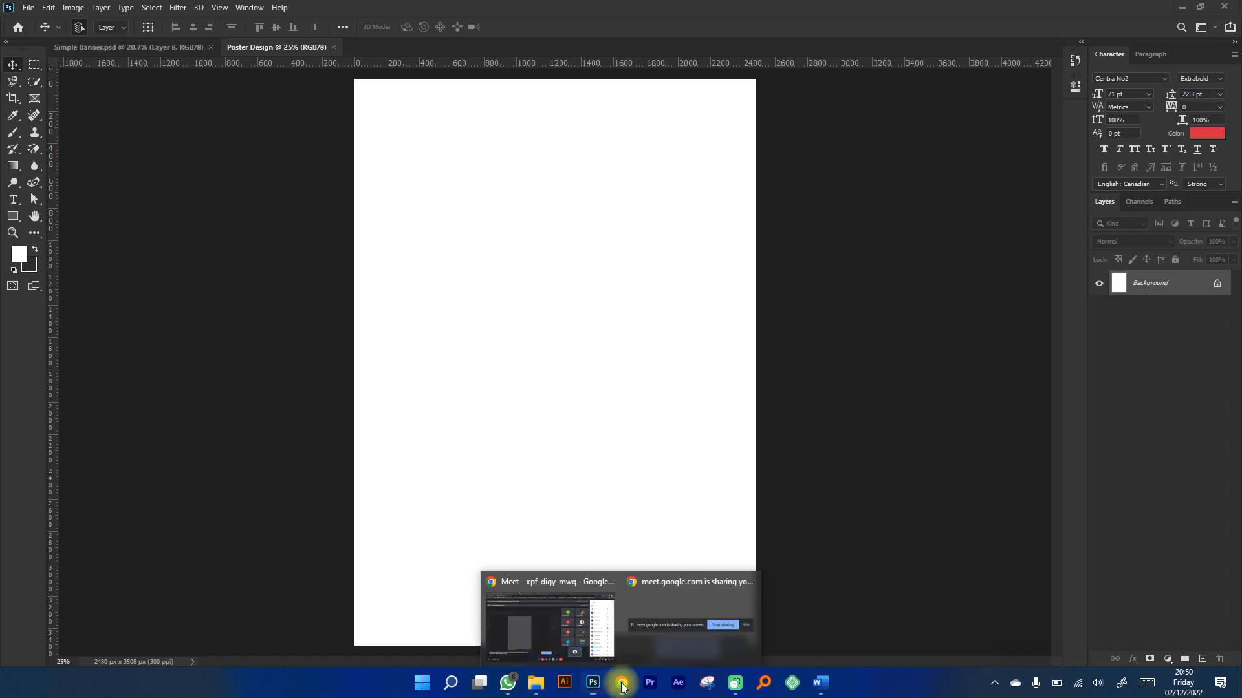
{"action": "left_click", "coordinate": [575, 631]}
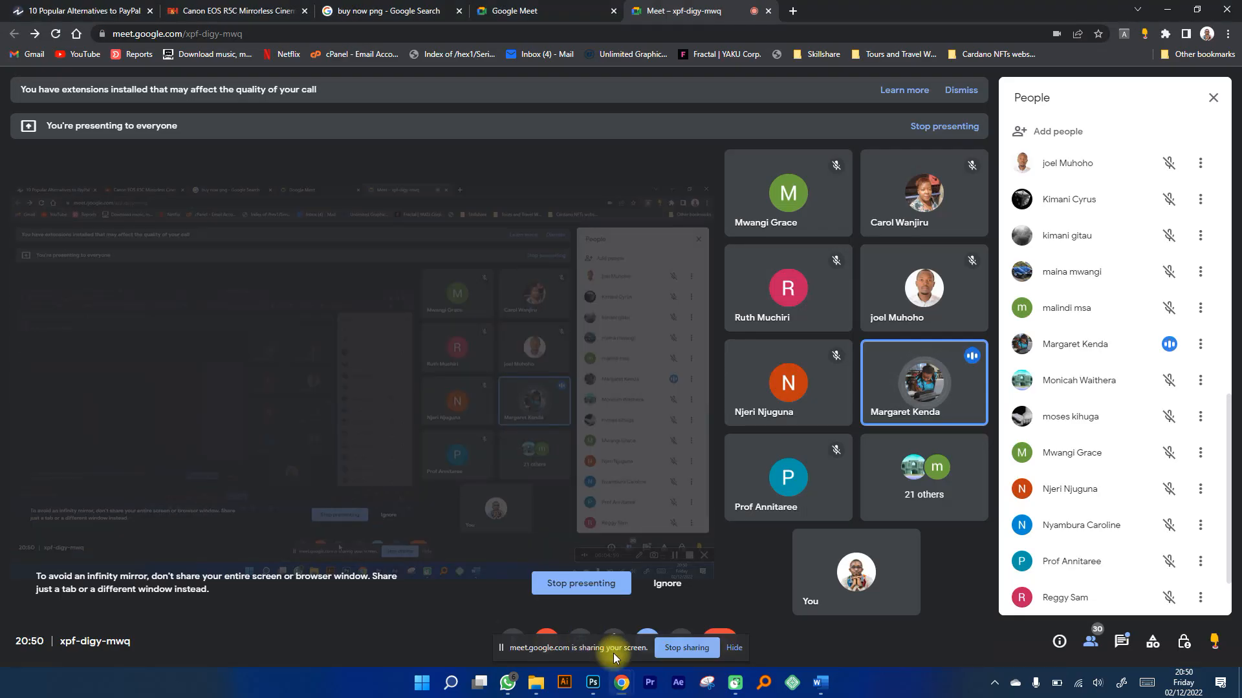
{"action": "left_click", "coordinate": [593, 682]}
{"action": "key", "text": "space"}
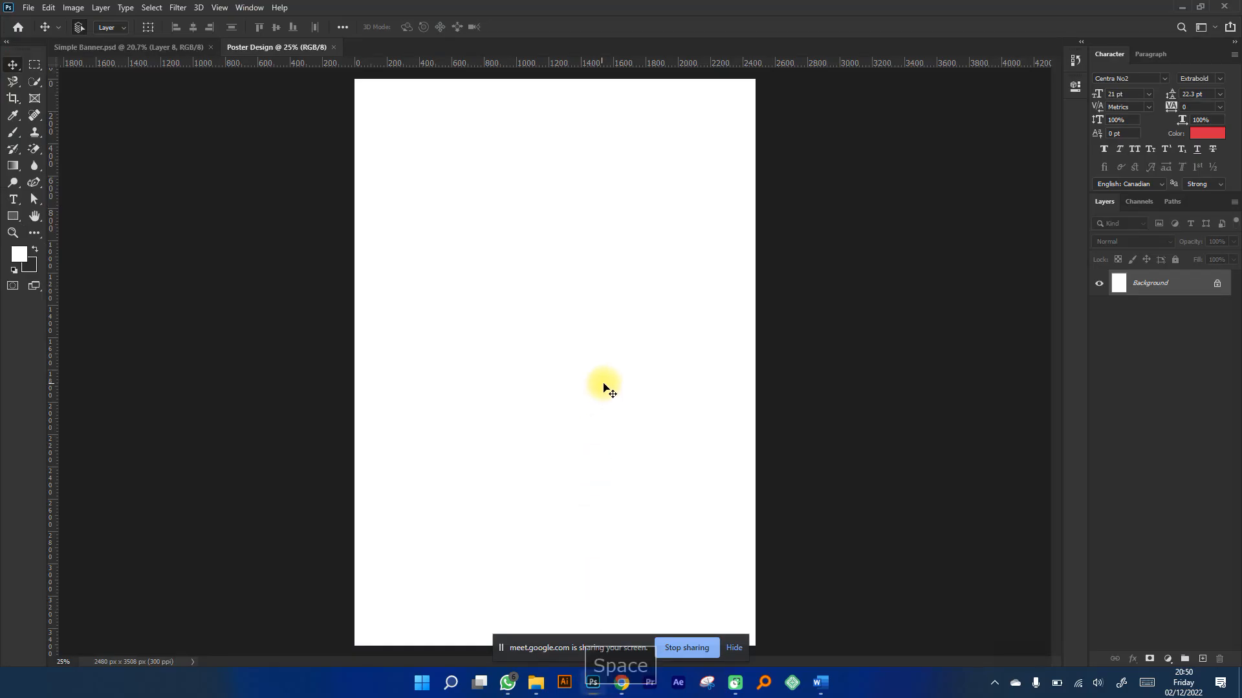
{"action": "mouse_move", "coordinate": [535, 277]}
{"action": "left_mouse_down"}
{"action": "mouse_move", "coordinate": [562, 263]}
{"action": "mouse_move", "coordinate": [556, 279]}
{"action": "left_mouse_up"}
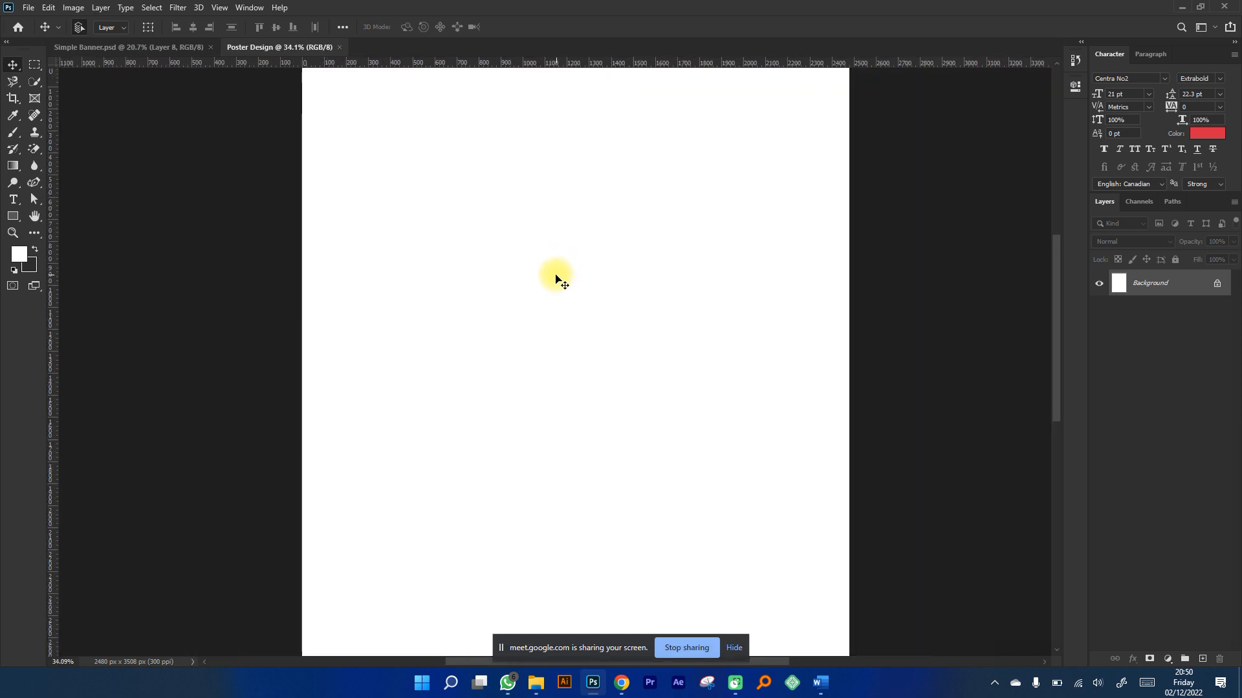
{"action": "scroll", "coordinate": [556, 280], "scroll_direction": "up", "scroll_amount": 1}
{"action": "scroll", "coordinate": [555, 280], "scroll_direction": "down", "scroll_amount": 3}
{"action": "scroll", "coordinate": [555, 280], "scroll_direction": "up", "scroll_amount": 2}
{"action": "scroll", "coordinate": [555, 280], "scroll_direction": "down", "scroll_amount": 3}
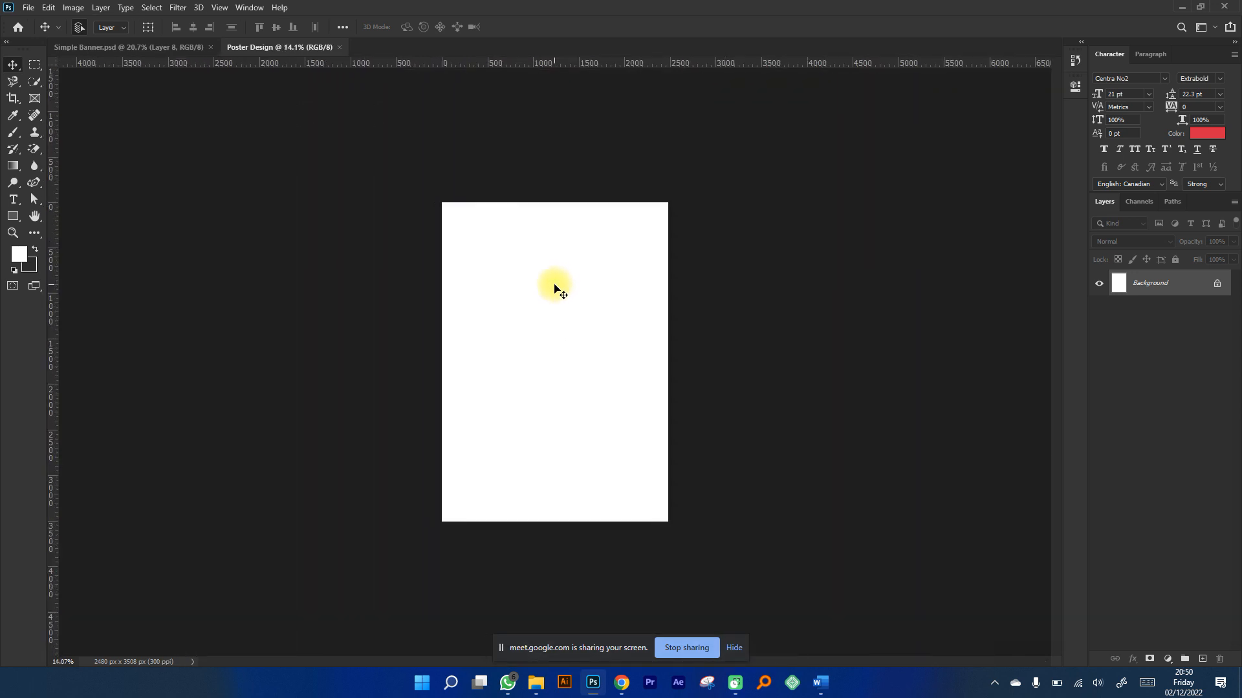
{"action": "scroll", "coordinate": [558, 306], "scroll_direction": "up", "scroll_amount": 3}
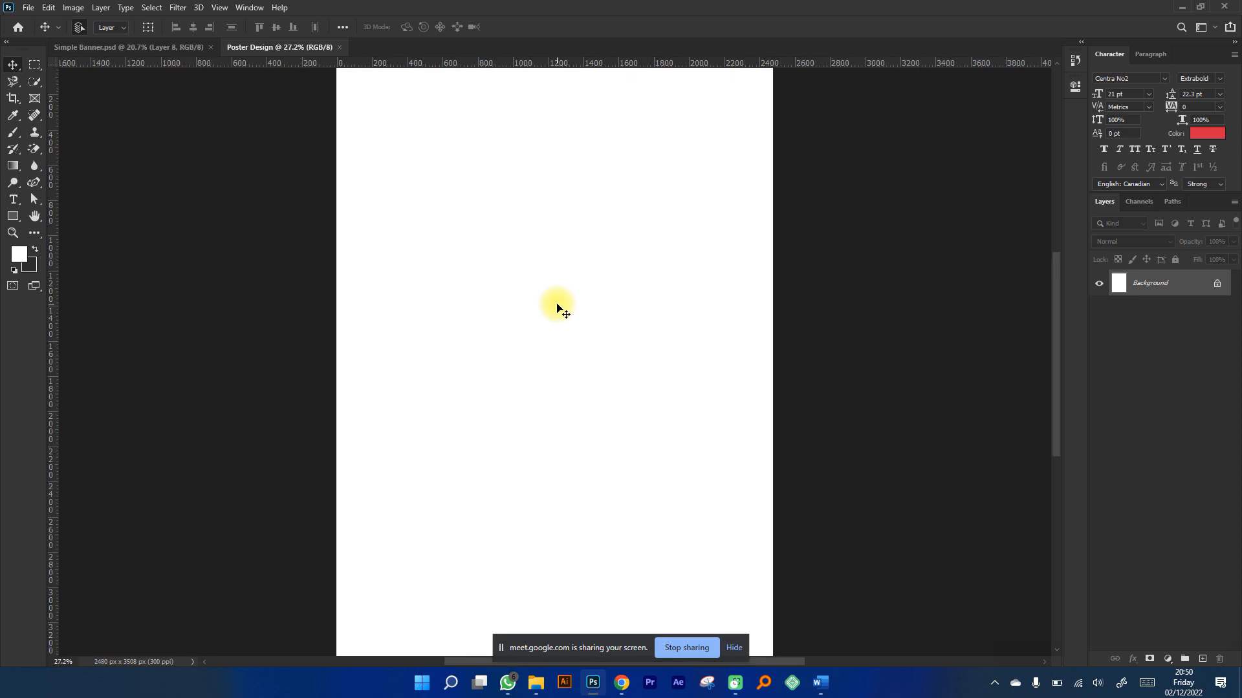
{"action": "scroll", "coordinate": [557, 307], "scroll_direction": "down", "scroll_amount": 1}
{"action": "scroll", "coordinate": [552, 297], "scroll_direction": "up", "scroll_amount": 3}
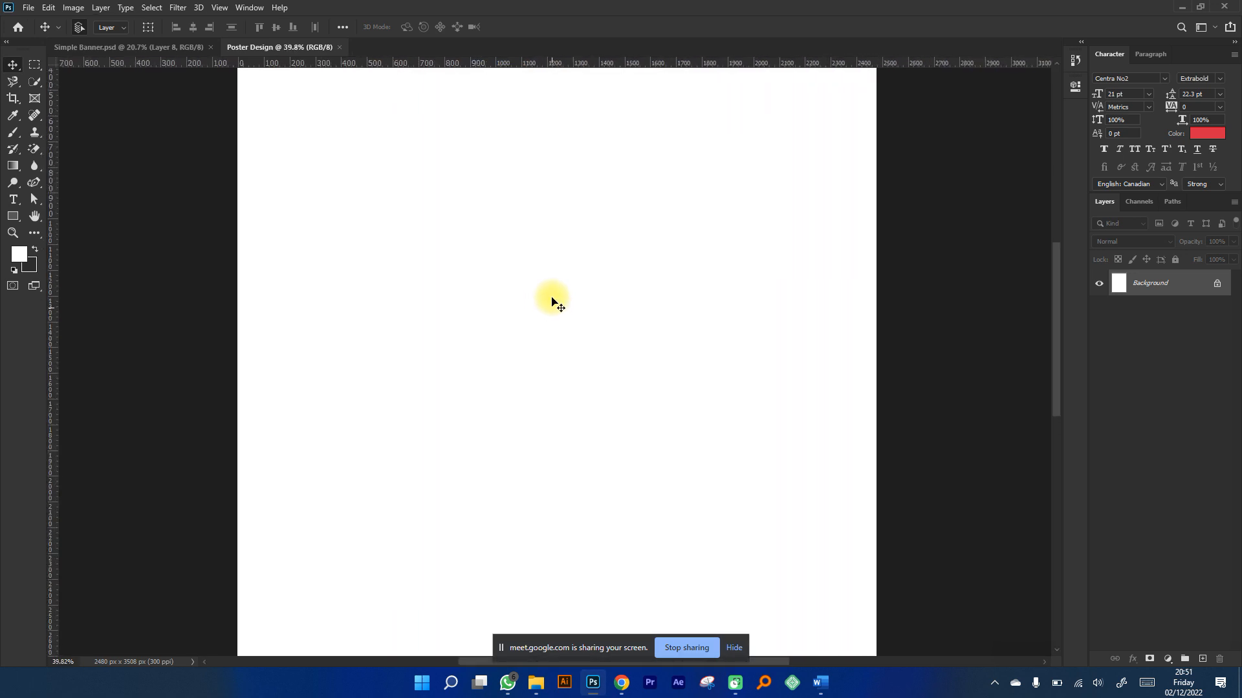
{"action": "scroll", "coordinate": [552, 301], "scroll_direction": "up", "scroll_amount": 2}
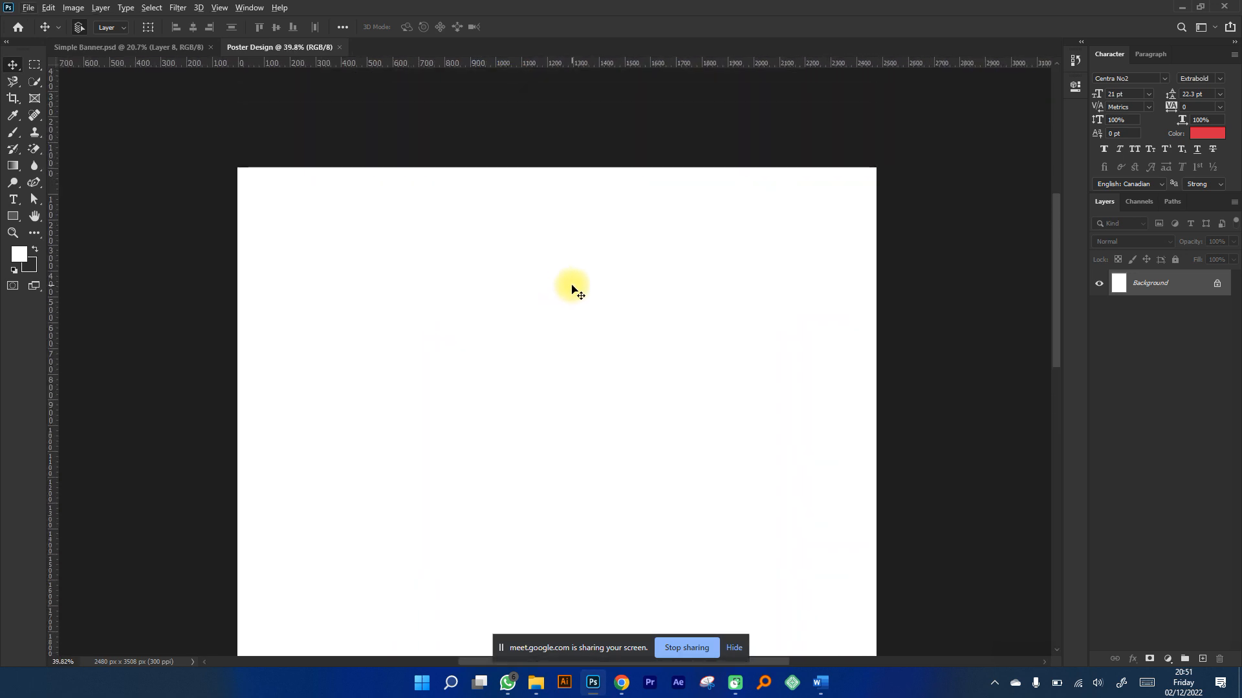
{"action": "scroll", "coordinate": [573, 289], "scroll_direction": "right", "scroll_amount": 2}
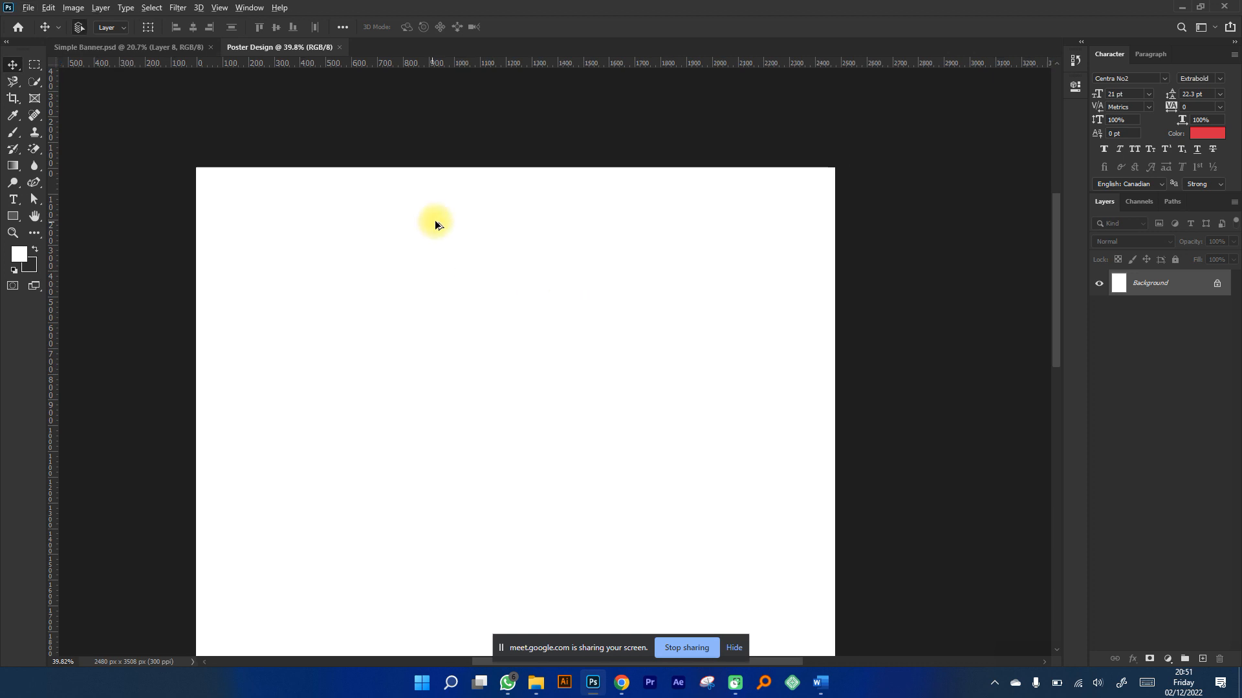
Fit the blank page in view, inspect the solid red Layer 2 in the Simple Banner example, and return to Poster Design.
{"action": "scroll", "coordinate": [538, 236], "scroll_direction": "left", "scroll_amount": 3}
{"action": "scroll", "coordinate": [537, 236], "scroll_direction": "up", "scroll_amount": 1}
{"action": "scroll", "coordinate": [538, 236], "scroll_direction": "down", "scroll_amount": 1}
{"action": "scroll", "coordinate": [537, 237], "scroll_direction": "down", "scroll_amount": 1}
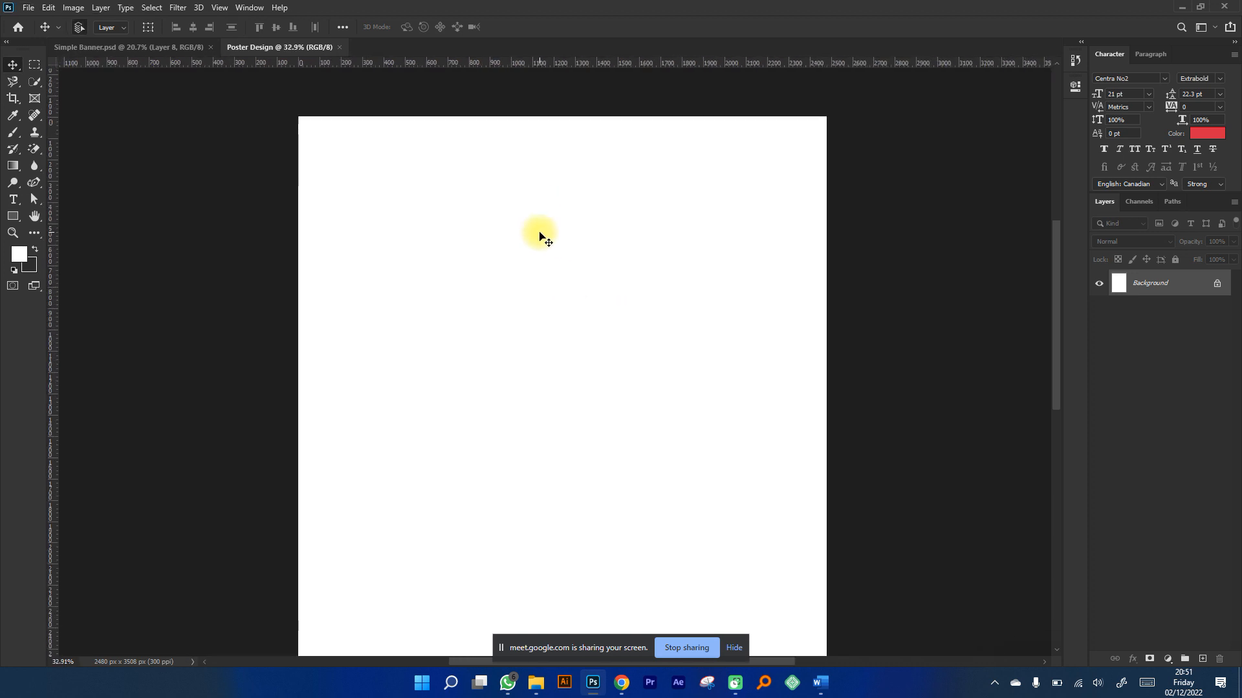
{"action": "scroll", "coordinate": [538, 236], "scroll_direction": "down", "scroll_amount": 1}
{"action": "scroll", "coordinate": [539, 236], "scroll_direction": "down", "scroll_amount": 1}
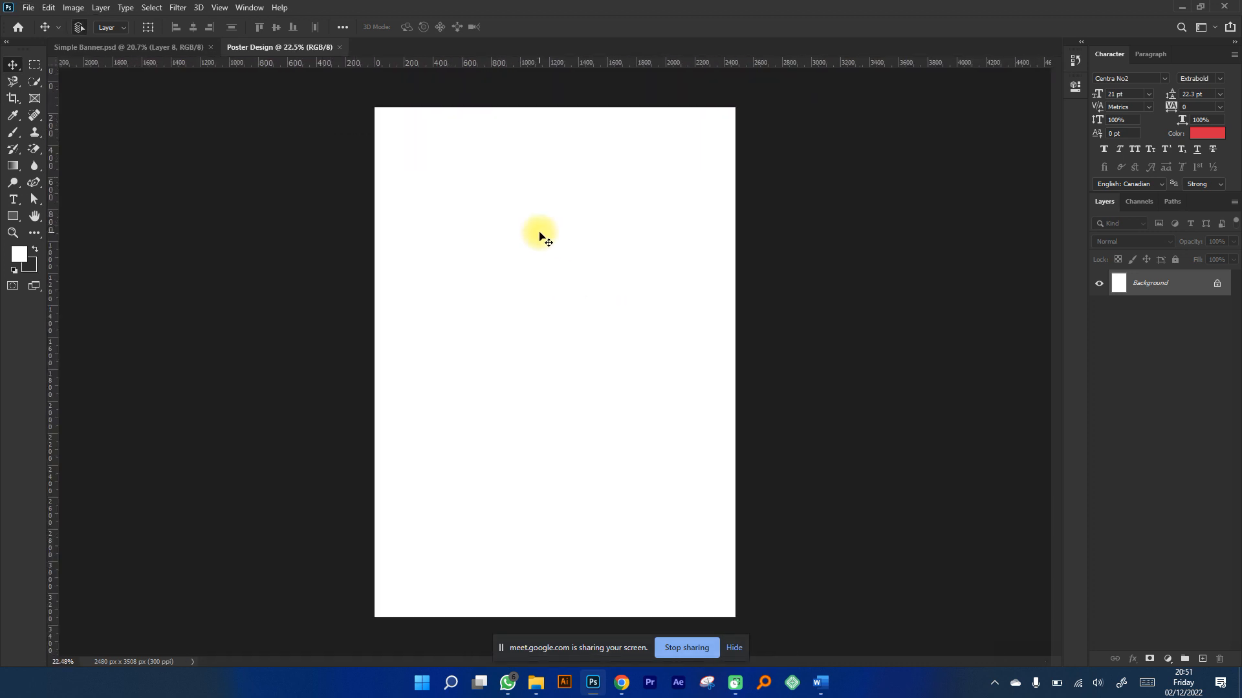
{"action": "left_click", "coordinate": [177, 51]}
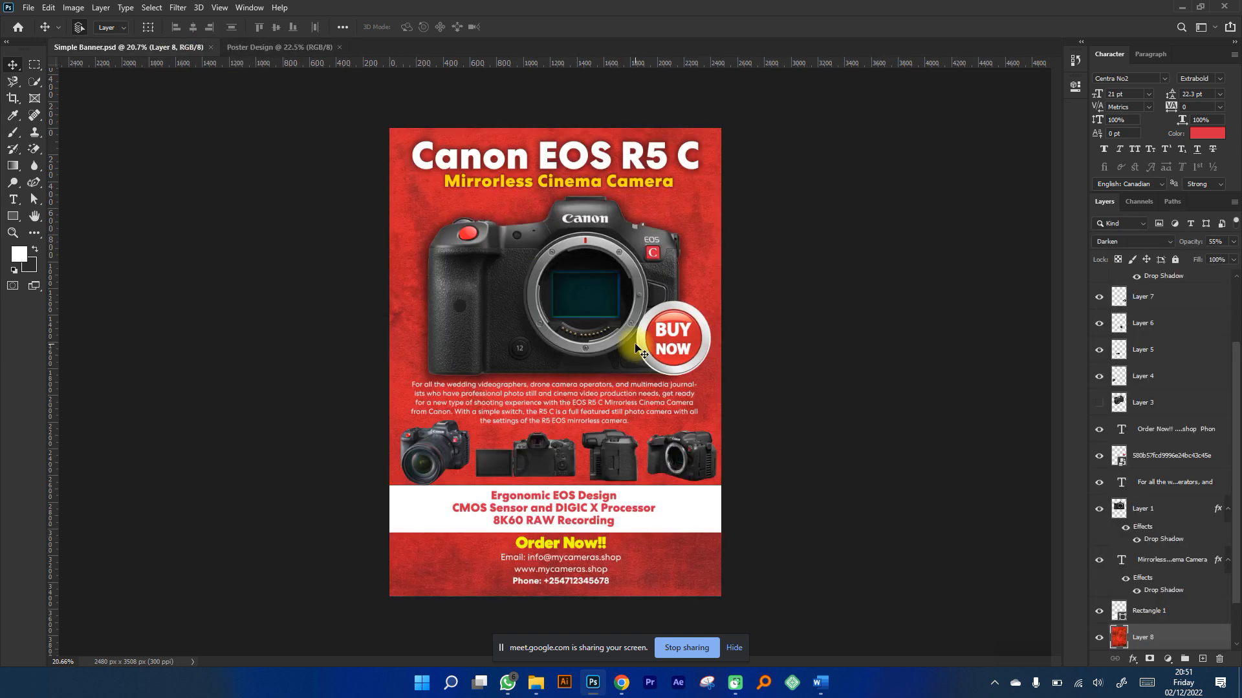
{"action": "scroll", "coordinate": [1203, 562], "scroll_direction": "down", "scroll_amount": 2}
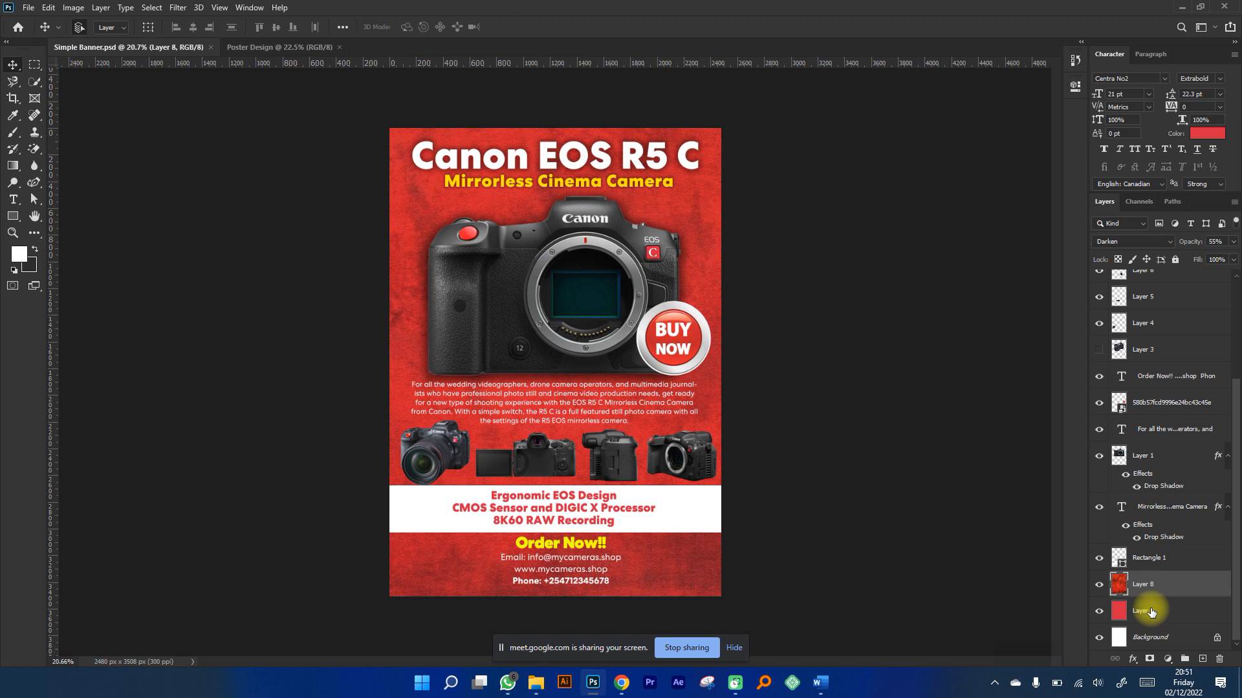
{"action": "left_click", "coordinate": [1150, 612]}
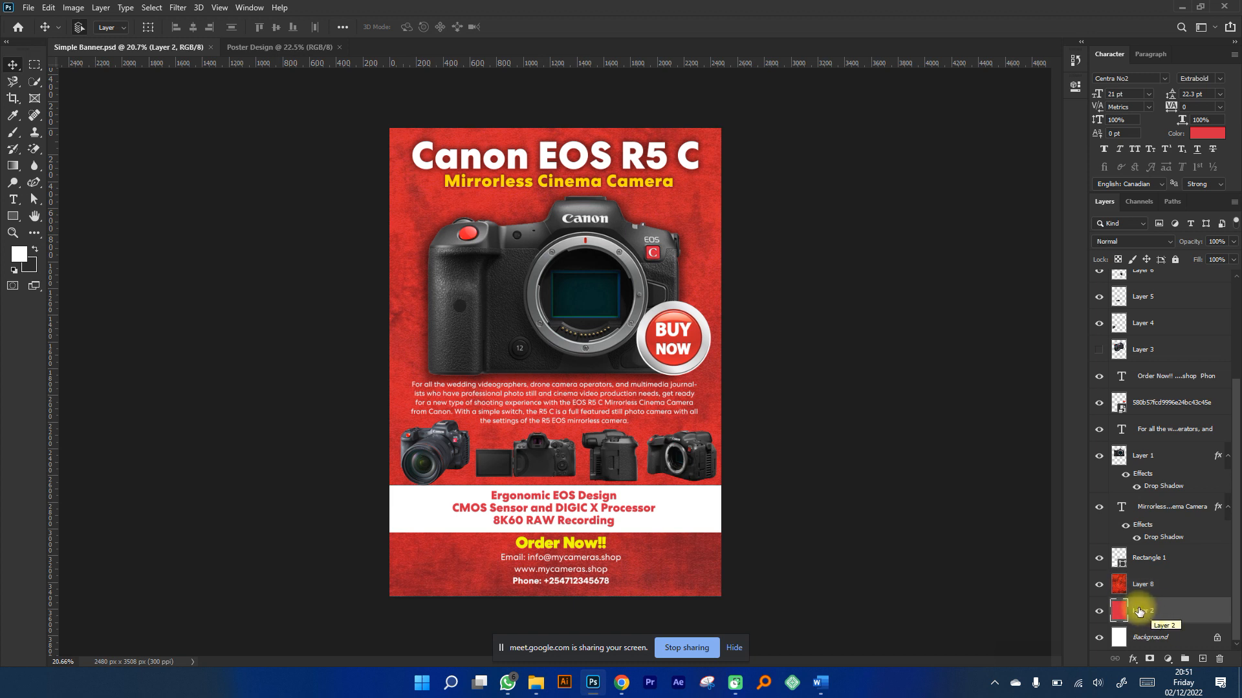
{"action": "left_click", "coordinate": [293, 47]}
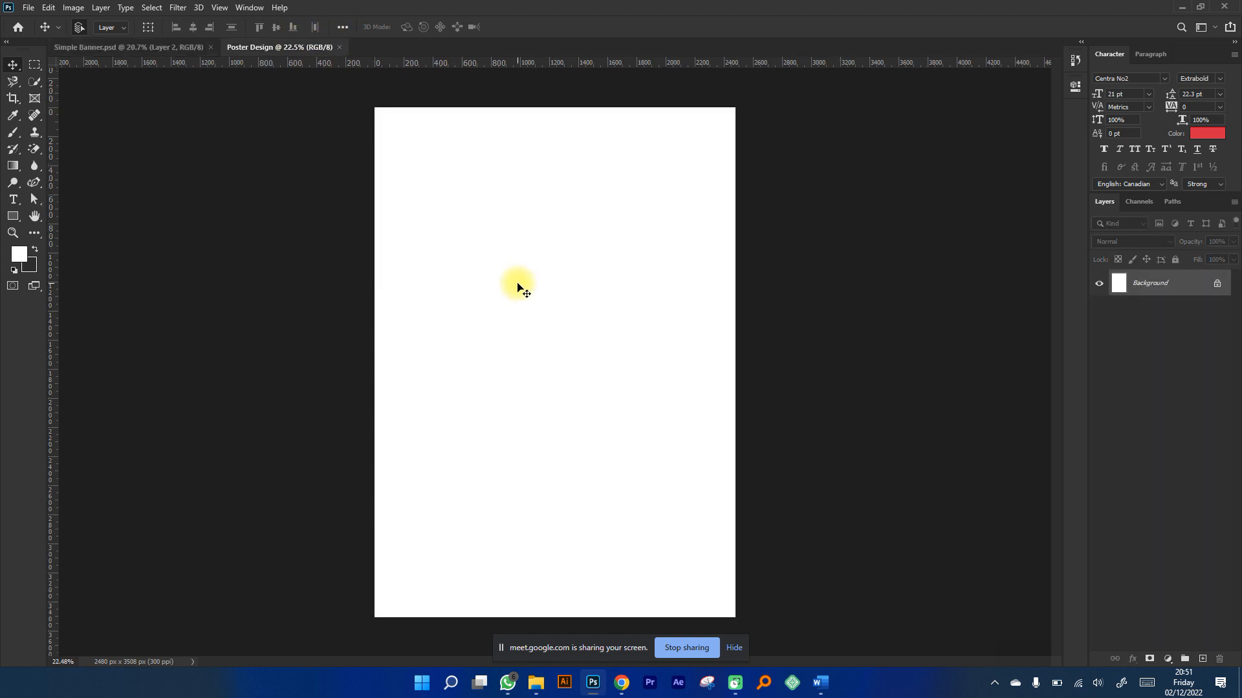
{"action": "left_click", "coordinate": [1200, 7]}
{"action": "left_click_drag", "start_coordinate": [855, 157], "coordinate": [1136, 122]}
{"action": "left_click_drag", "start_coordinate": [926, 40], "coordinate": [992, 19]}
{"action": "left_click", "coordinate": [1205, 122]}
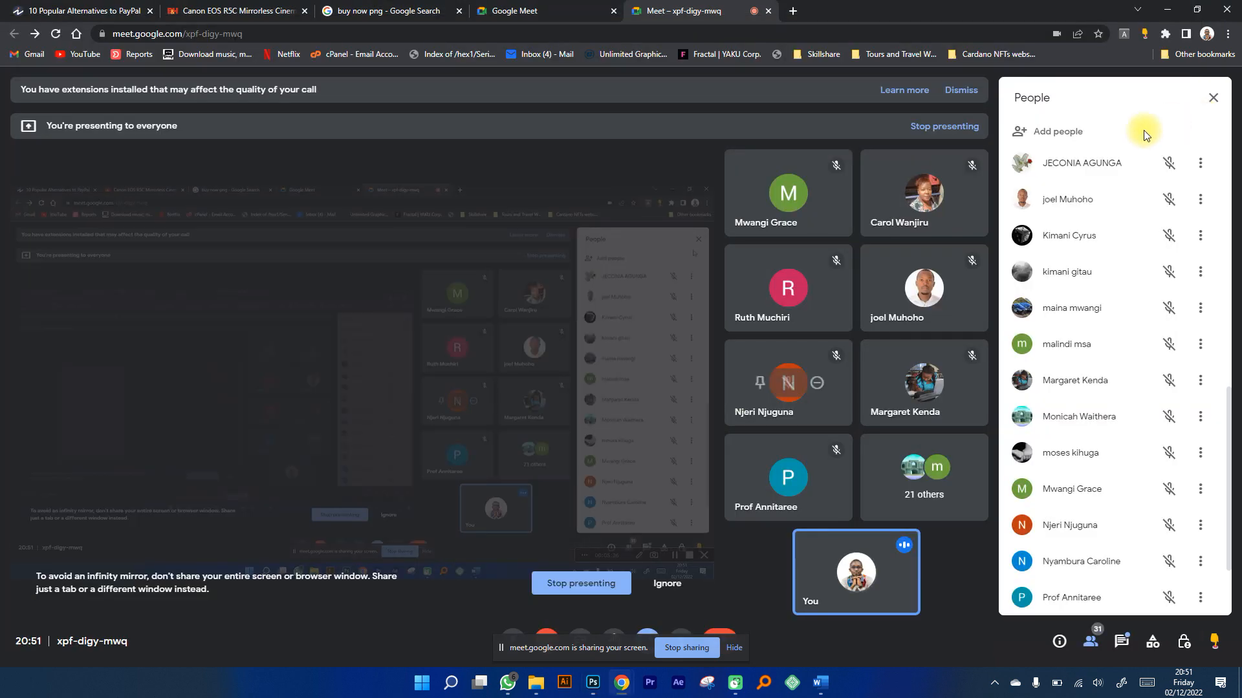
{"action": "left_click", "coordinate": [593, 682]}
{"action": "key", "text": "space"}
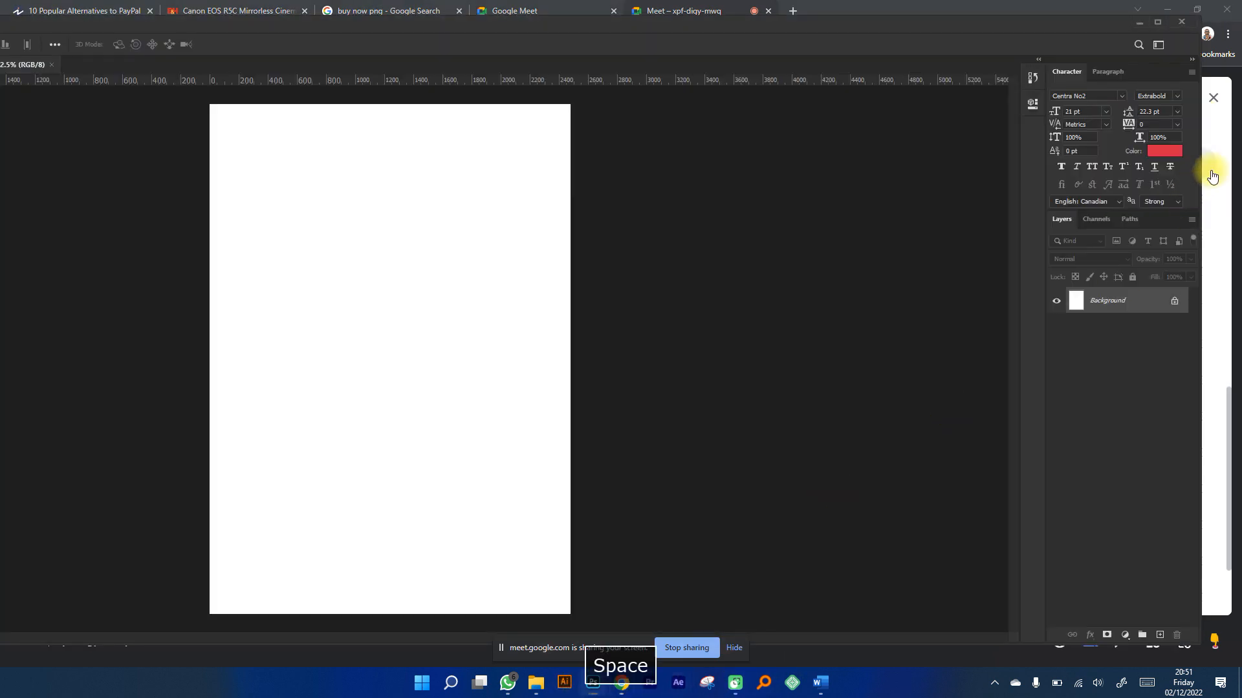
{"action": "left_click_drag", "start_coordinate": [1201, 172], "coordinate": [1129, 184]}
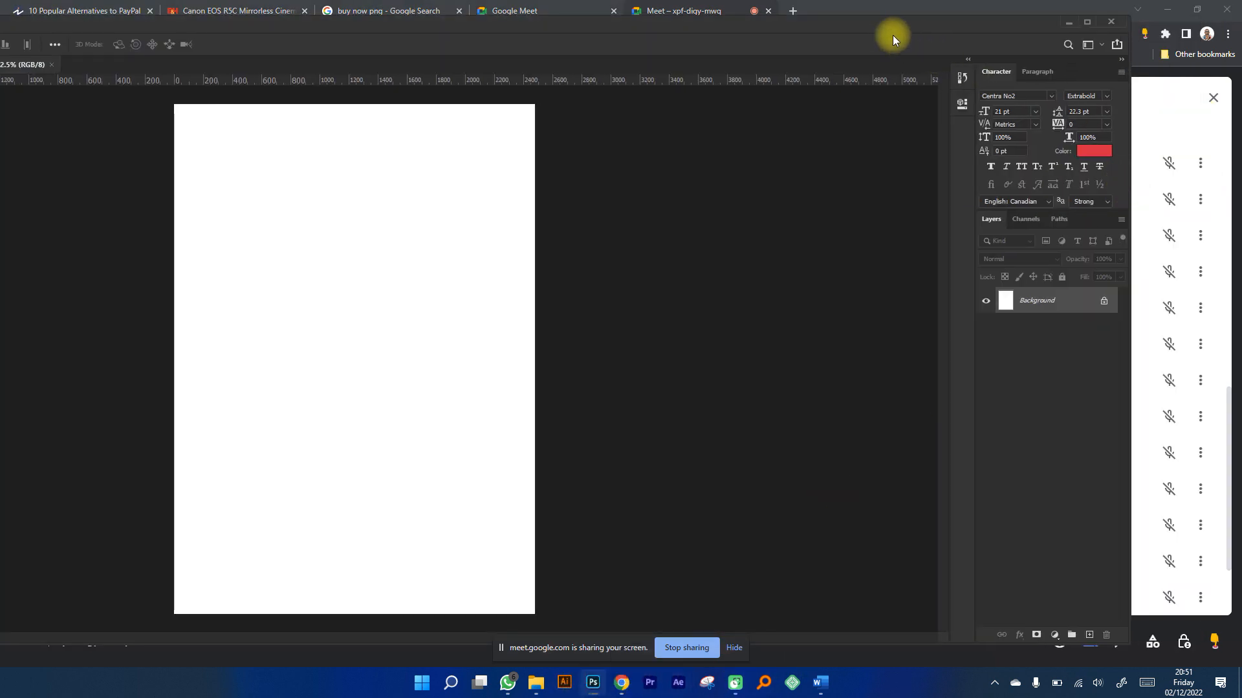
{"action": "left_click_drag", "start_coordinate": [890, 31], "coordinate": [925, 62]}
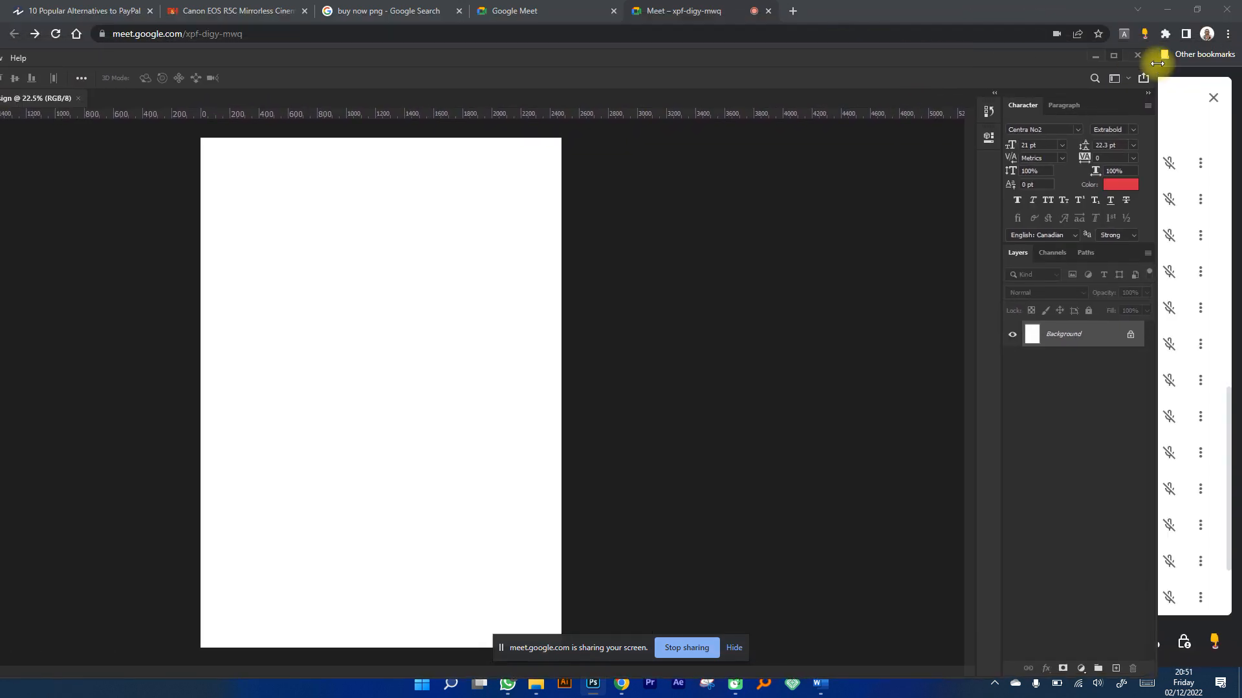
{"action": "left_click_drag", "start_coordinate": [1156, 48], "coordinate": [1060, 113]}
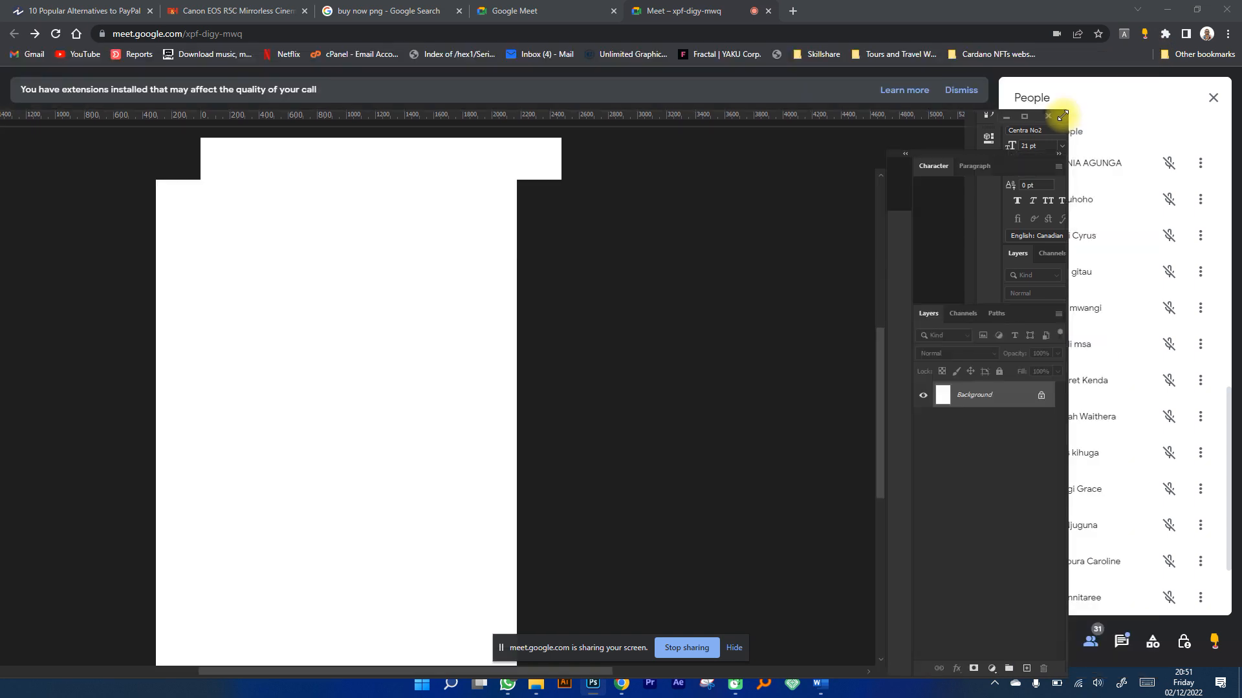
{"action": "left_click_drag", "start_coordinate": [903, 122], "coordinate": [1087, 40]}
{"action": "left_click", "coordinate": [1197, 33]}
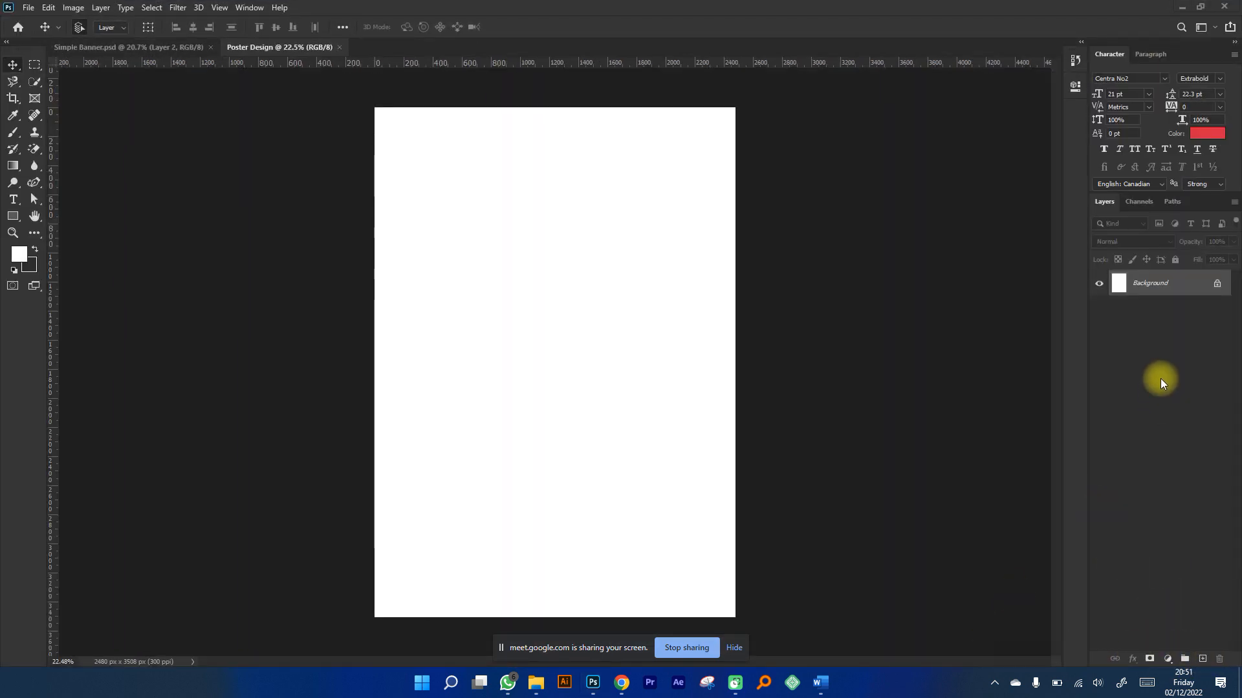
Restore the Photoshop window down and resize it so its lower edge sits above the screen-sharing bar.
{"action": "left_click", "coordinate": [1200, 6]}
{"action": "key", "text": "space"}
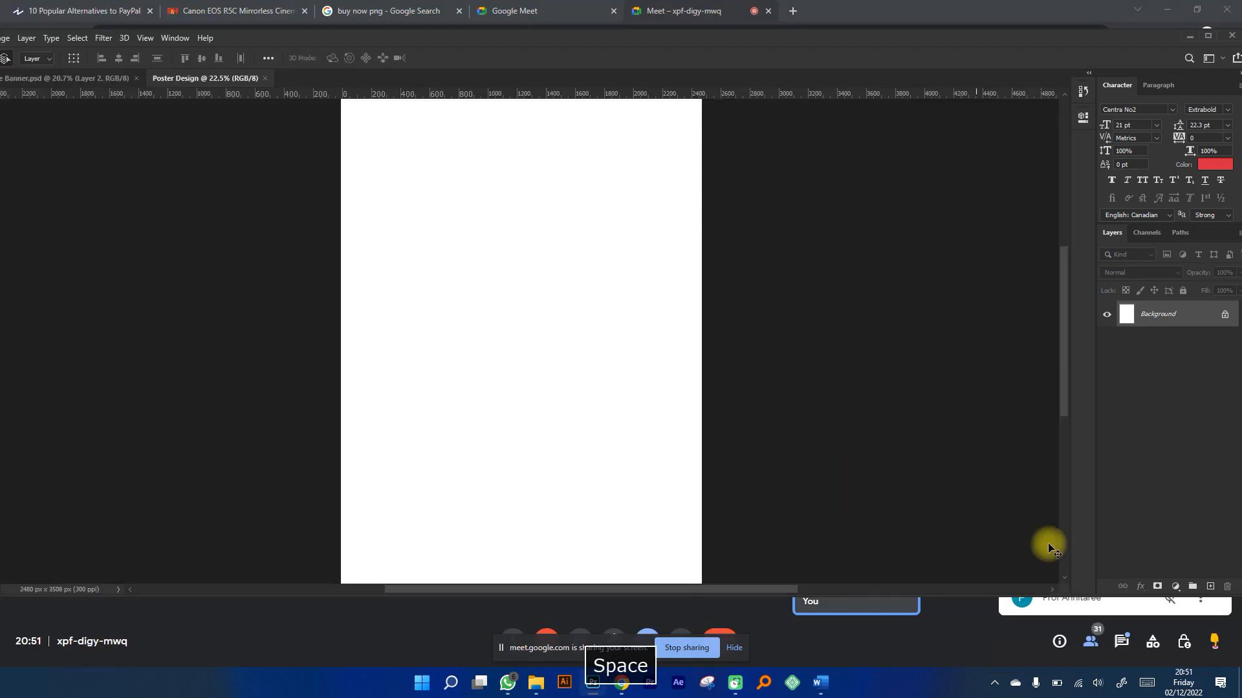
{"action": "left_click_drag", "start_coordinate": [1109, 590], "coordinate": [1108, 595]}
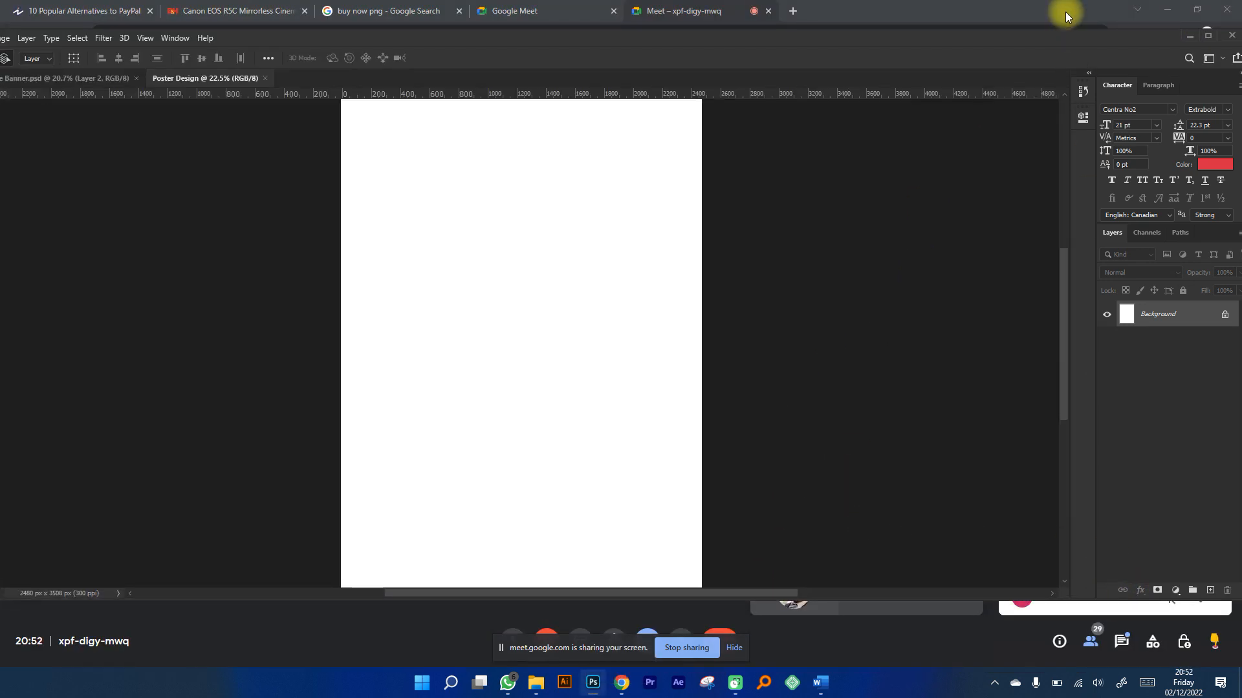
{"action": "left_click_drag", "start_coordinate": [1058, 36], "coordinate": [1057, 29]}
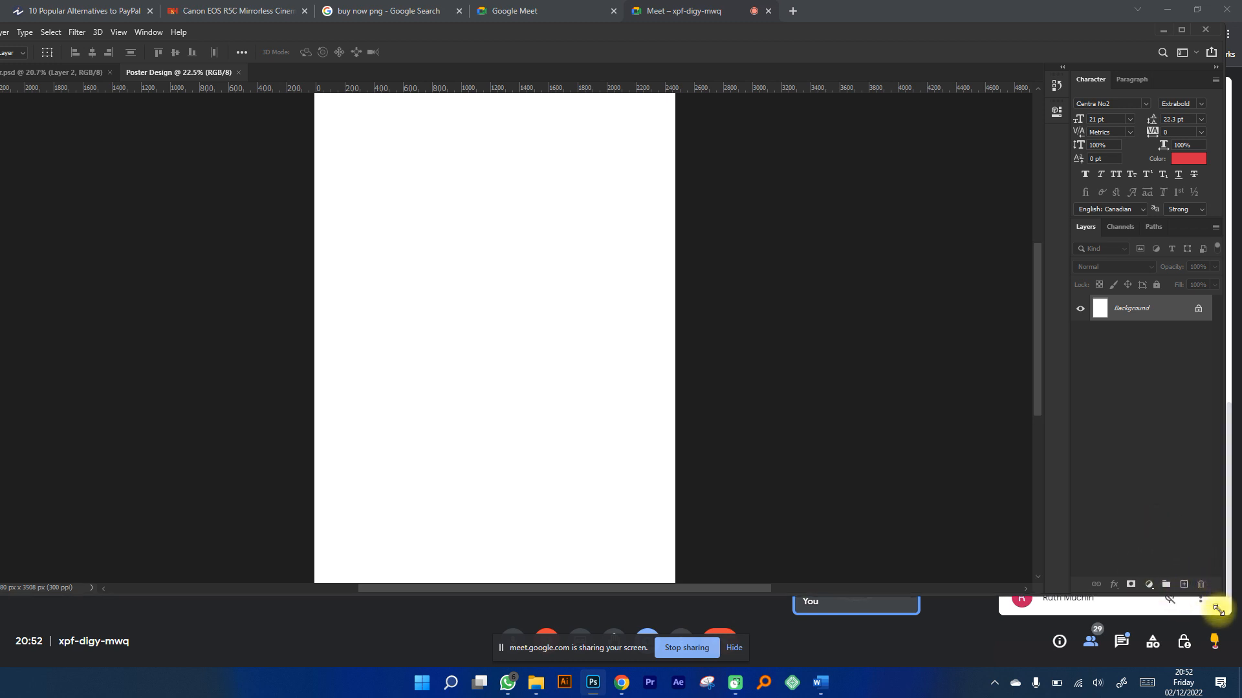
{"action": "left_click_drag", "start_coordinate": [1216, 593], "coordinate": [1209, 621]}
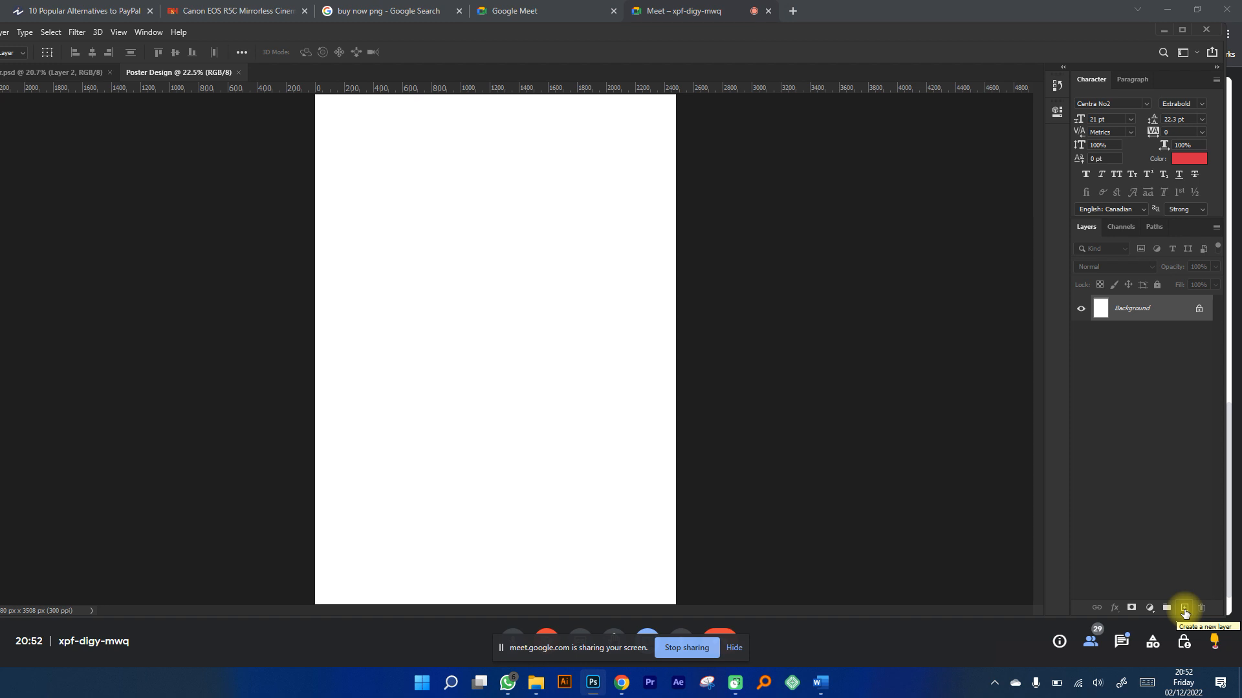
Create a new empty layer above the Background, keep it selected, and maximize the Photoshop window.
{"action": "left_click", "coordinate": [1185, 610]}
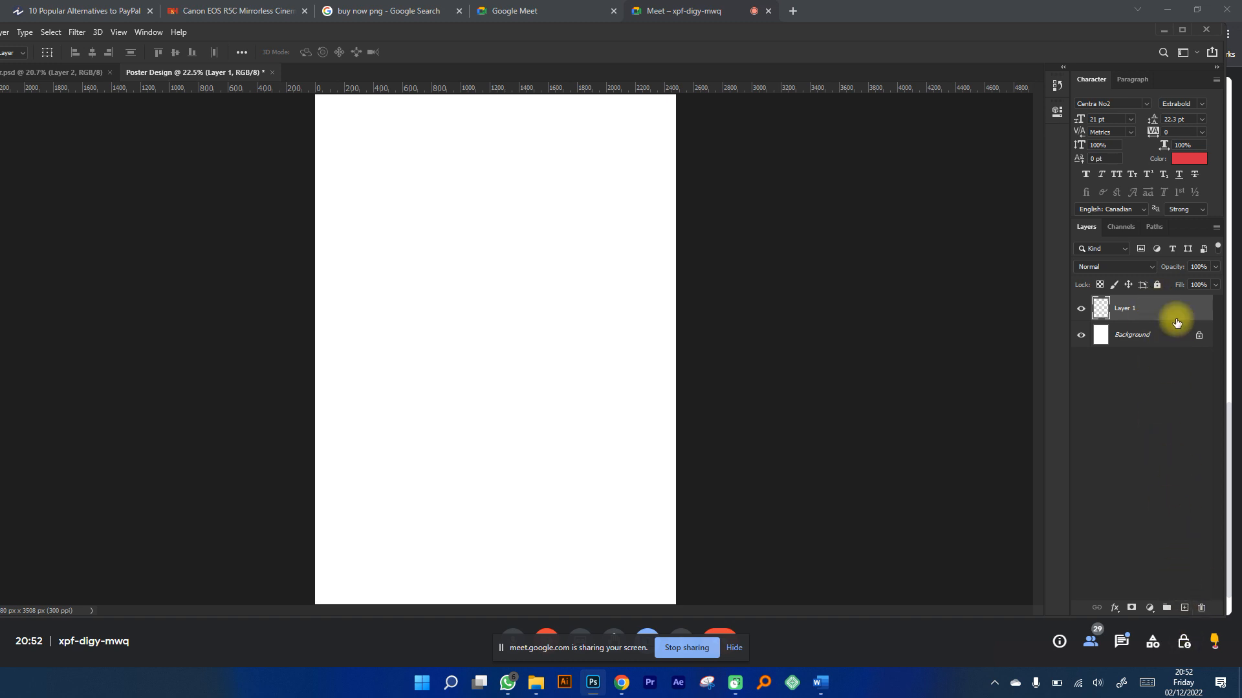
{"action": "key", "text": "BackSpace"}
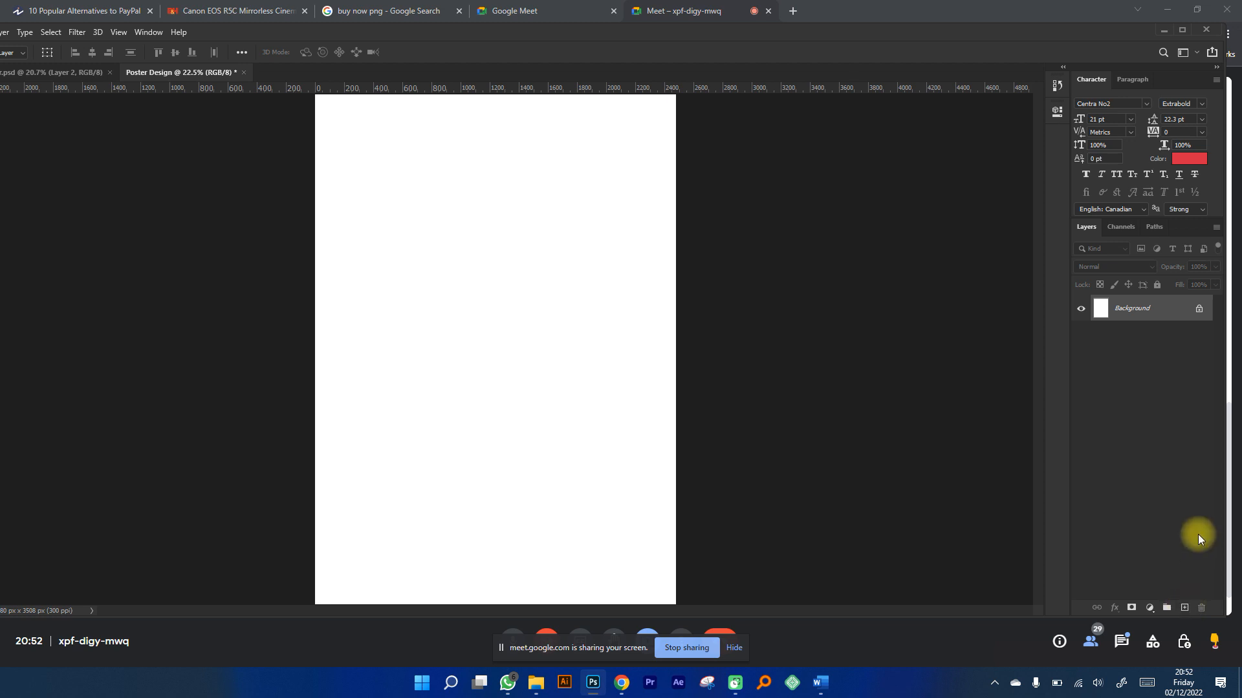
{"action": "left_click", "coordinate": [1186, 609]}
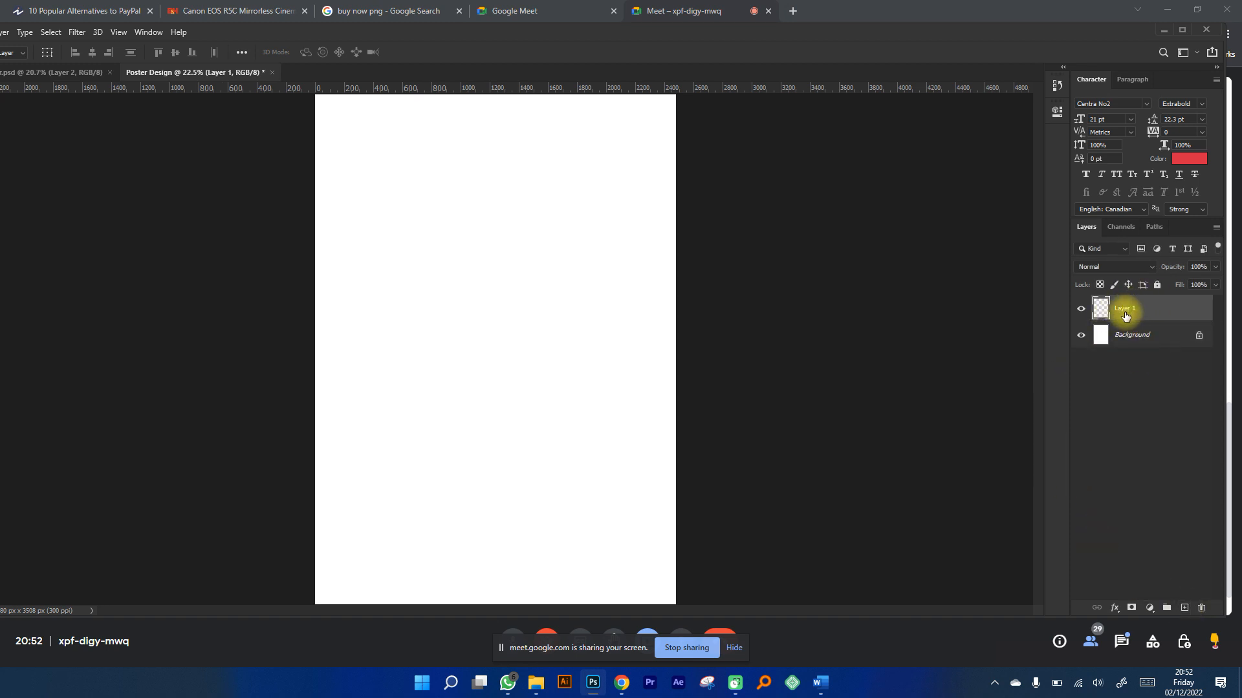
{"action": "right_click", "coordinate": [1145, 383]}
{"action": "left_click", "coordinate": [1119, 522]}
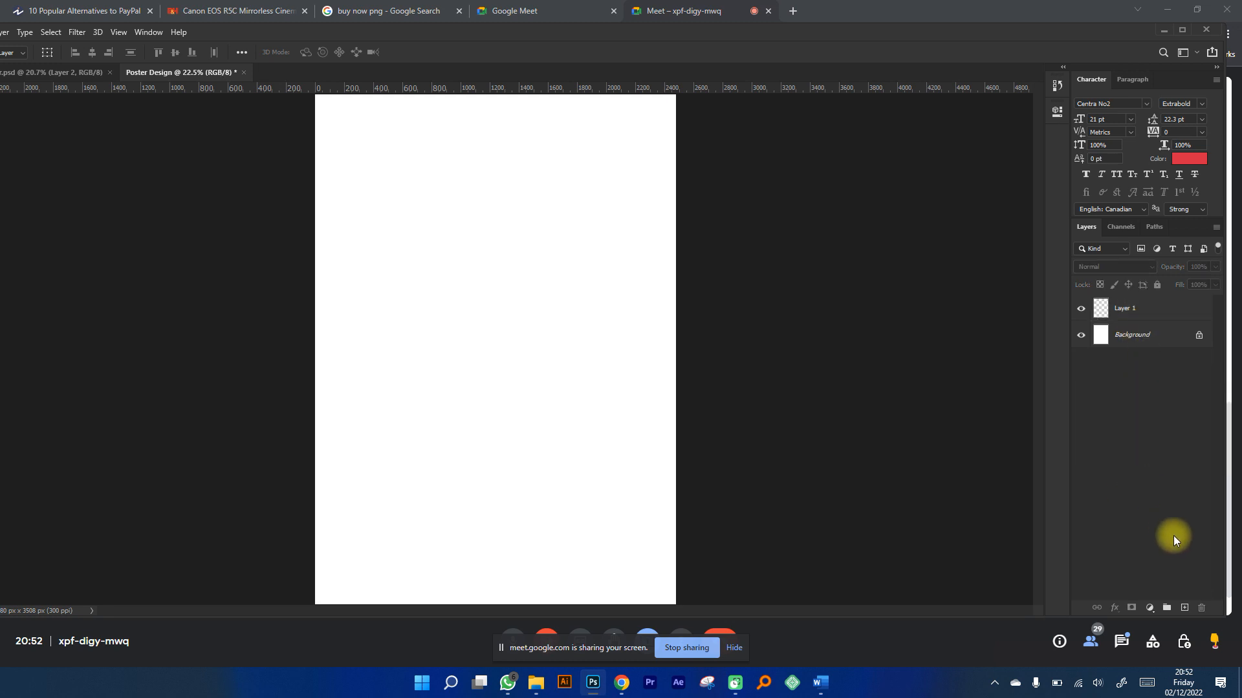
{"action": "left_click", "coordinate": [1138, 313]}
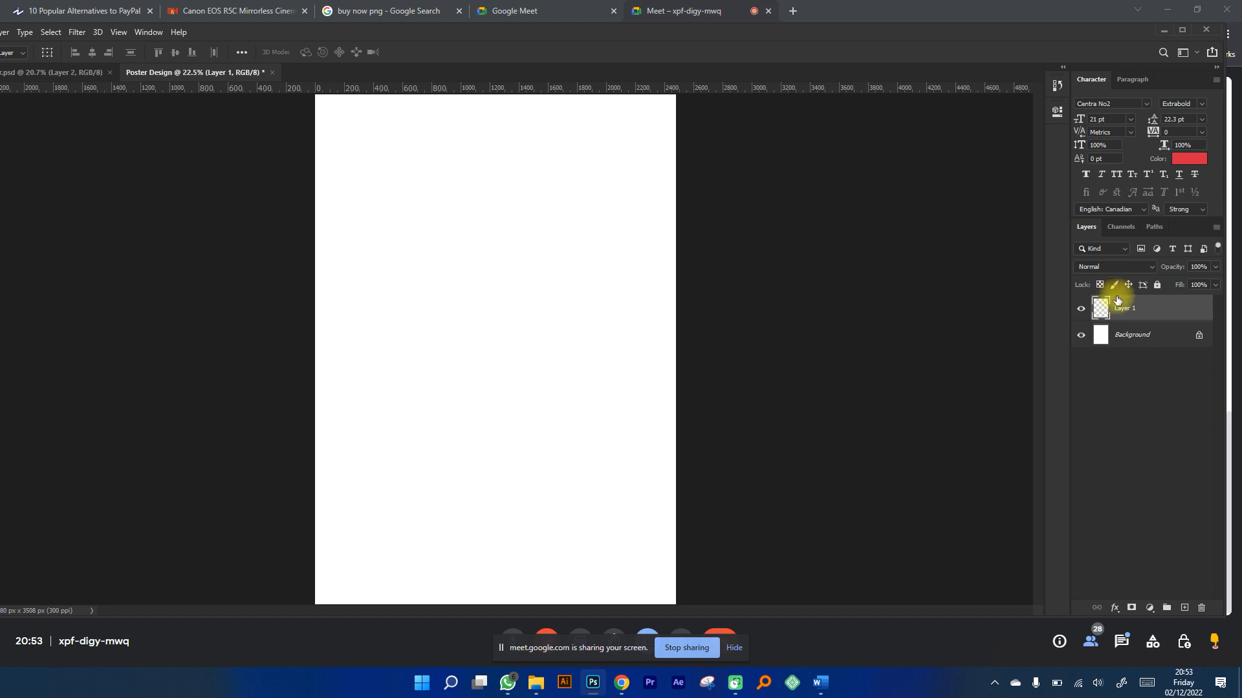
{"action": "left_click", "coordinate": [1182, 30]}
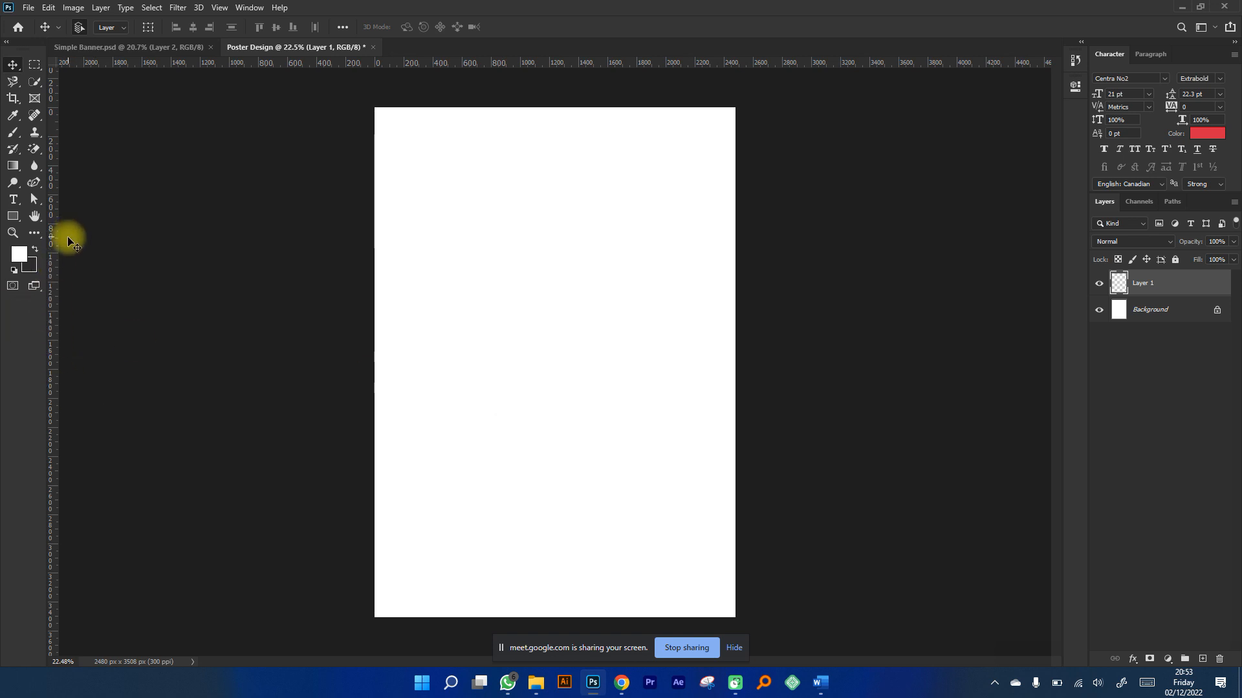
Set the foreground color to a strong, saturated red.
{"action": "left_click", "coordinate": [20, 254]}
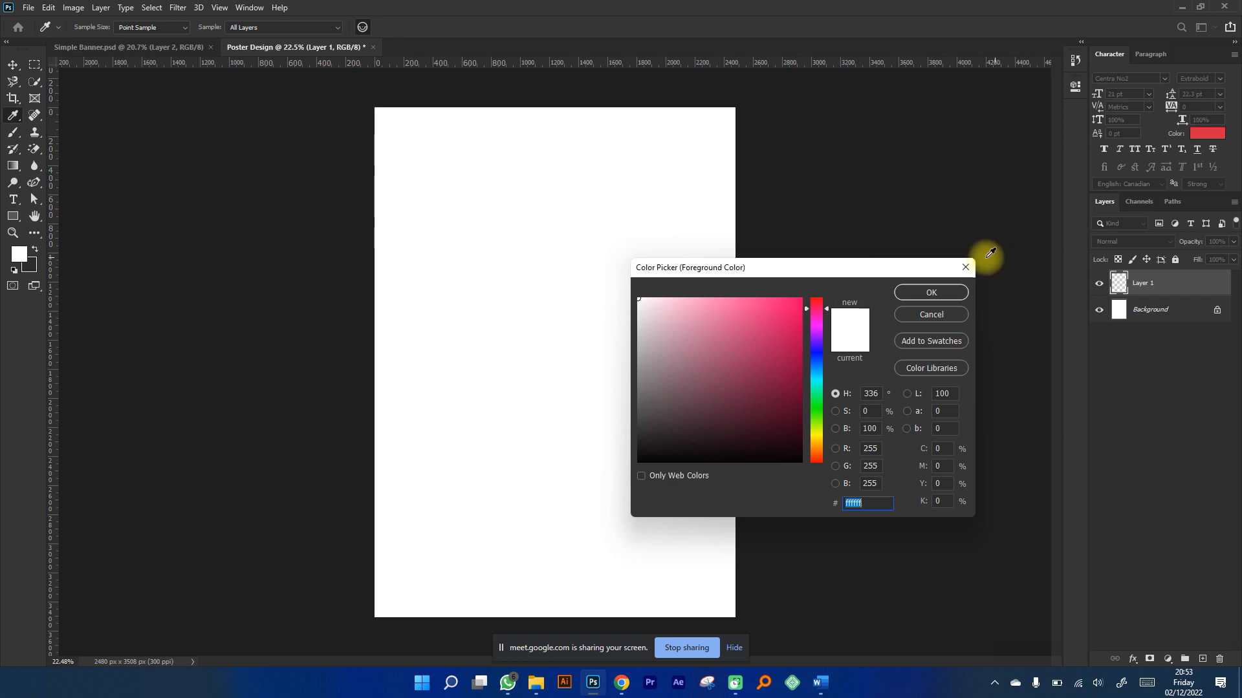
{"action": "key", "text": "ctrl+v"}
{"action": "key", "text": "Return"}
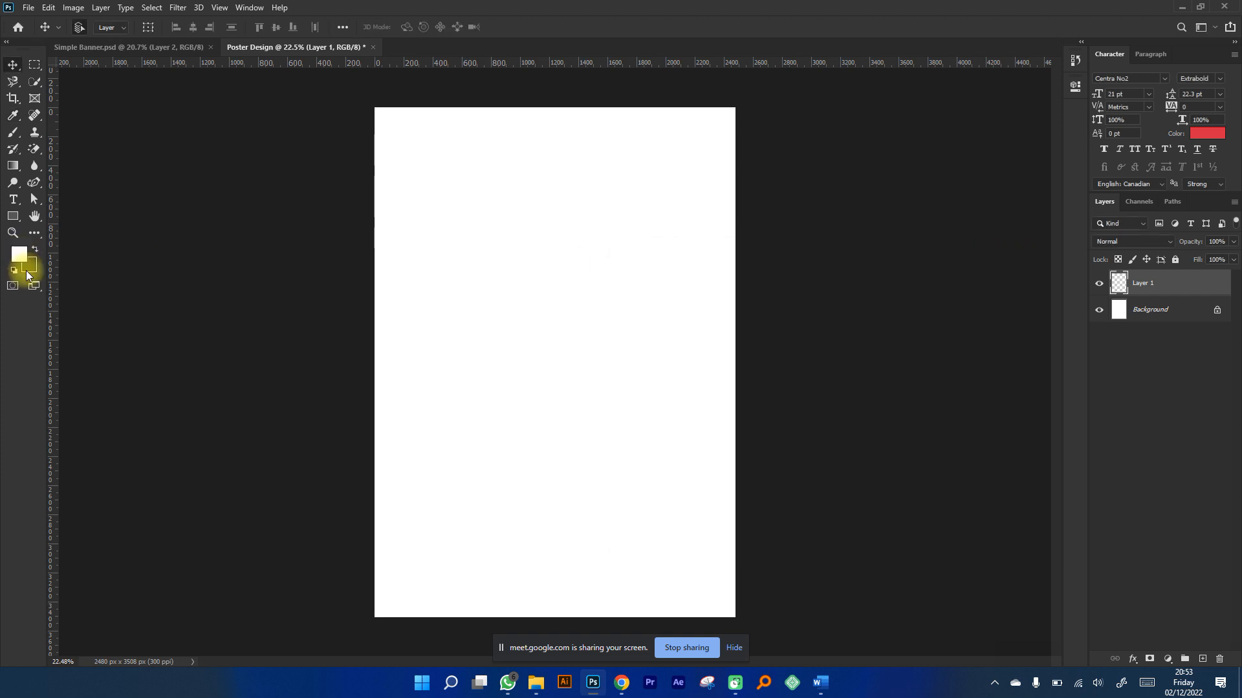
{"action": "left_click", "coordinate": [21, 257]}
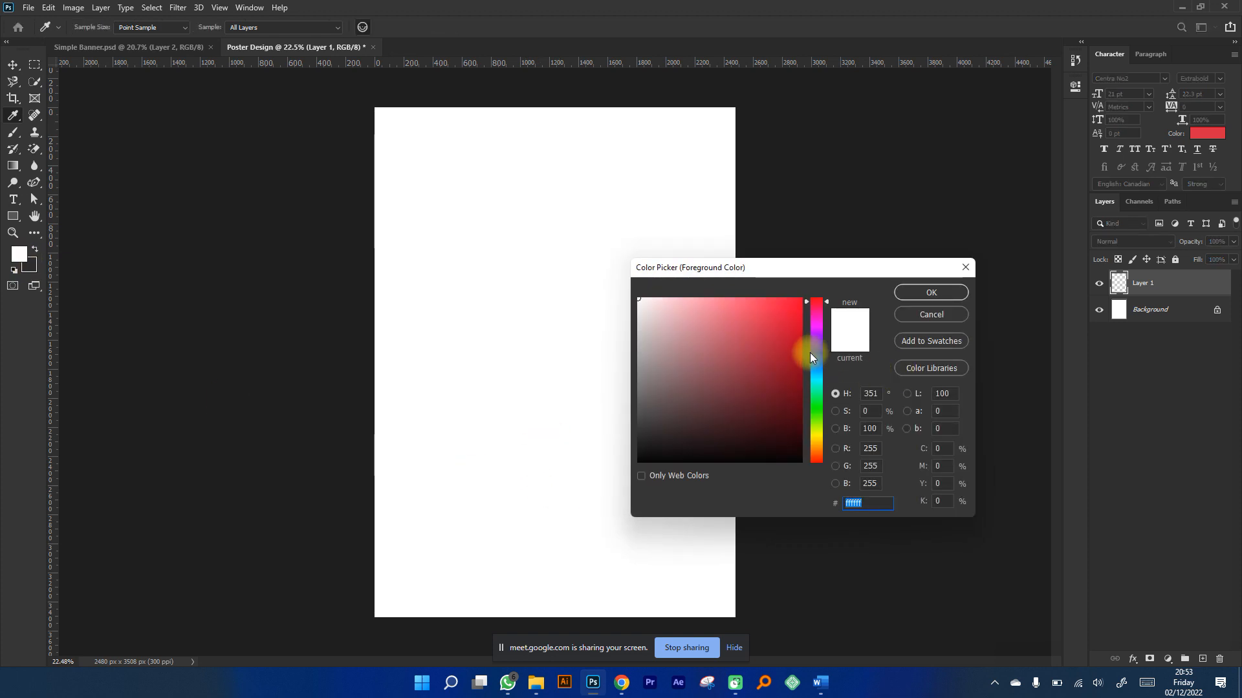
{"action": "mouse_move", "coordinate": [804, 332]}
{"action": "left_mouse_down"}
{"action": "mouse_move", "coordinate": [802, 316]}
{"action": "mouse_move", "coordinate": [796, 333]}
{"action": "mouse_move", "coordinate": [813, 337]}
{"action": "mouse_move", "coordinate": [797, 338]}
{"action": "left_mouse_up"}
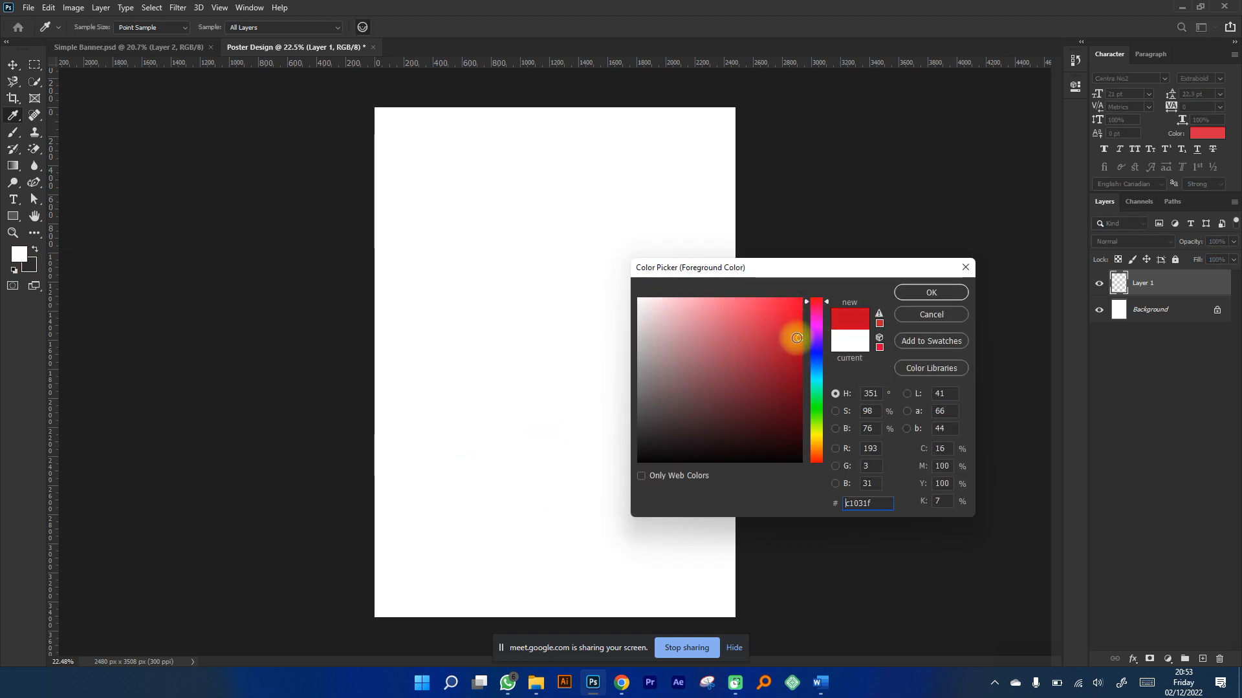
{"action": "left_click", "coordinate": [919, 292]}
{"action": "key", "text": "v"}
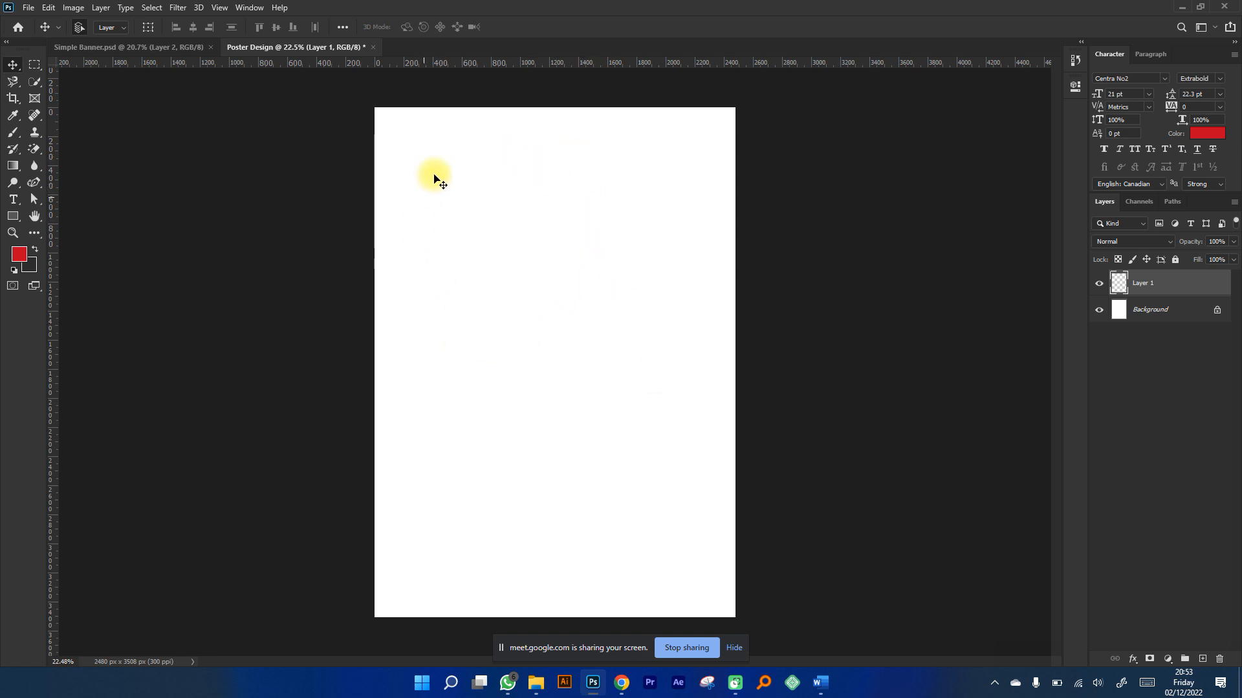
Rename the new empty layer as "Background Layer".
{"action": "double_click", "coordinate": [1143, 284]}
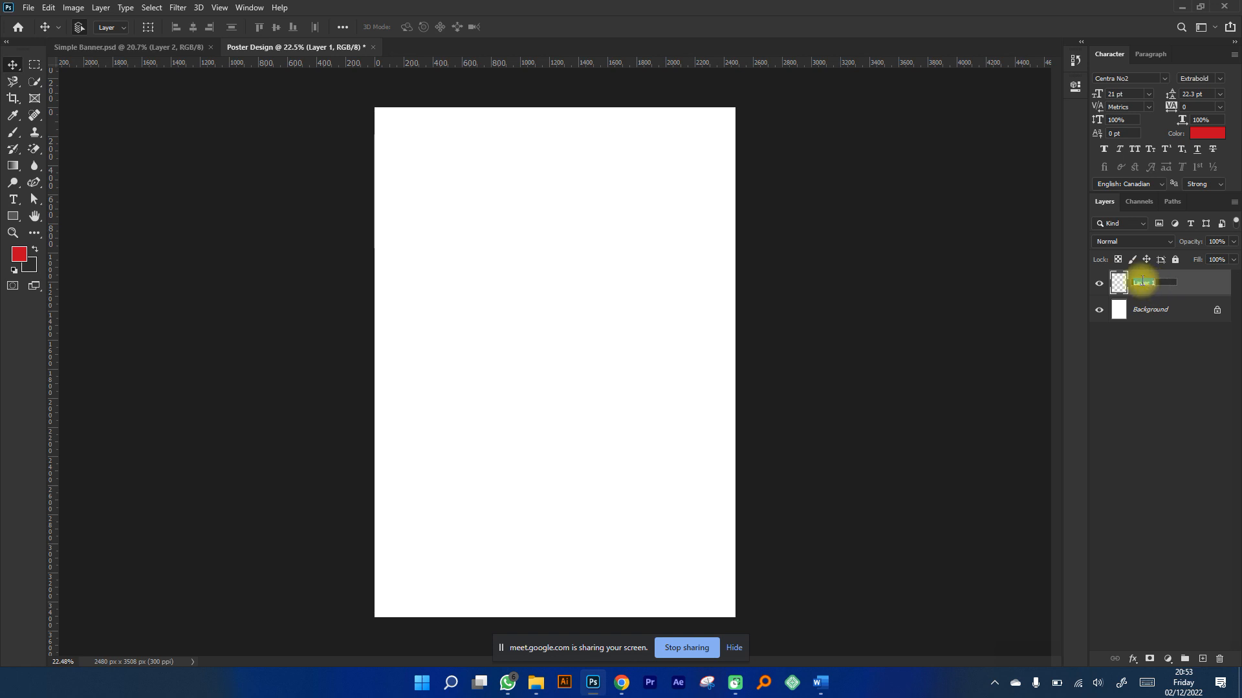
{"action": "type", "text": "Bac"}
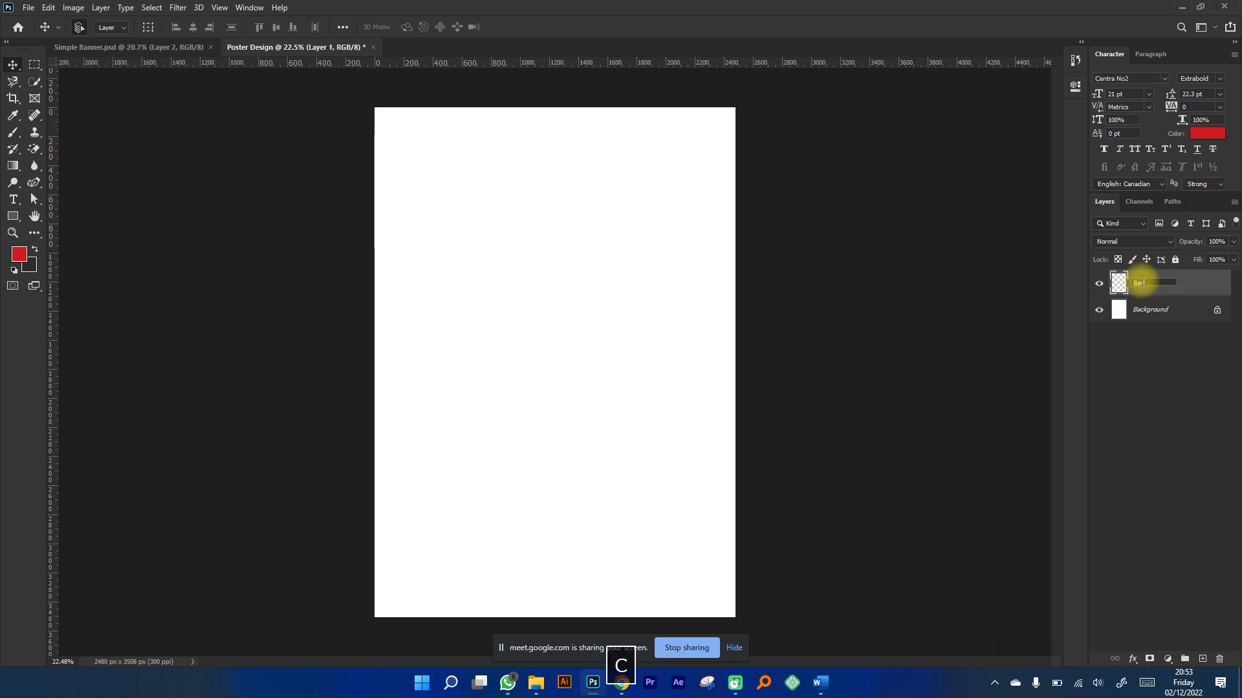
{"action": "type", "text": "kground Layer"}
{"action": "key", "text": "Return"}
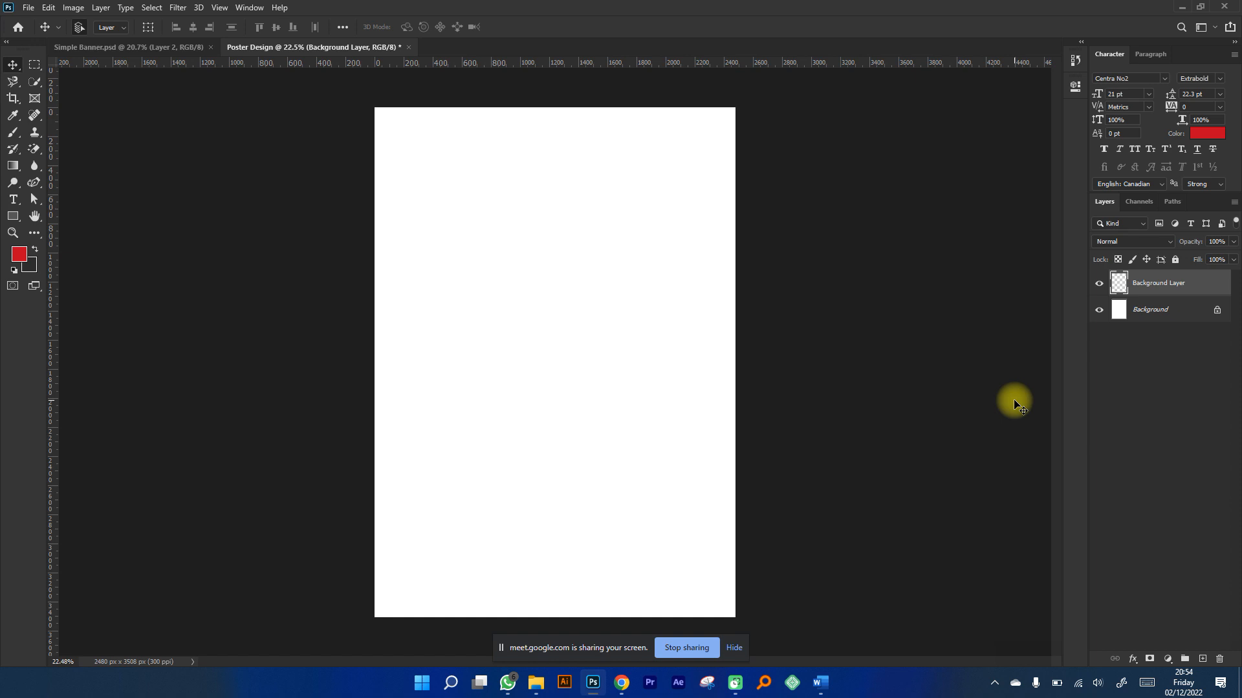
Examine the title, main camera and small graphics in the Simple Banner example, and switch to the Word document with the poster text.
{"action": "left_click", "coordinate": [149, 48]}
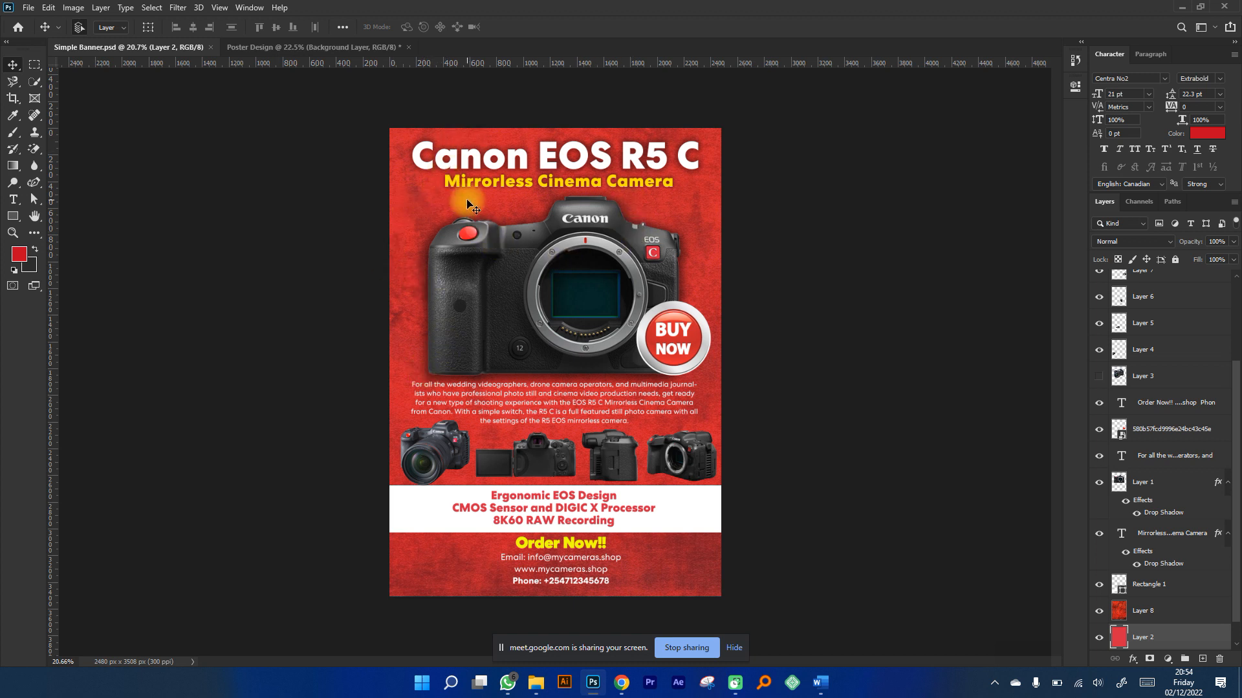
{"action": "left_click", "coordinate": [501, 159]}
{"action": "left_click", "coordinate": [514, 262]}
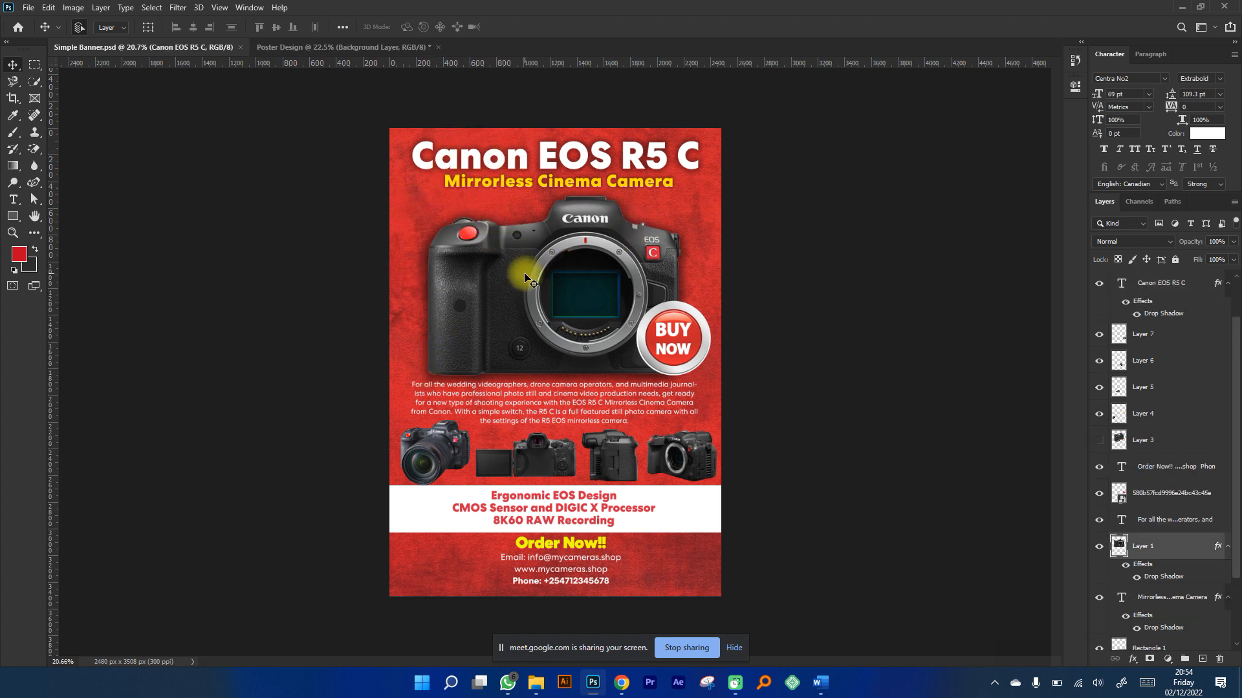
{"action": "left_click", "coordinate": [452, 422]}
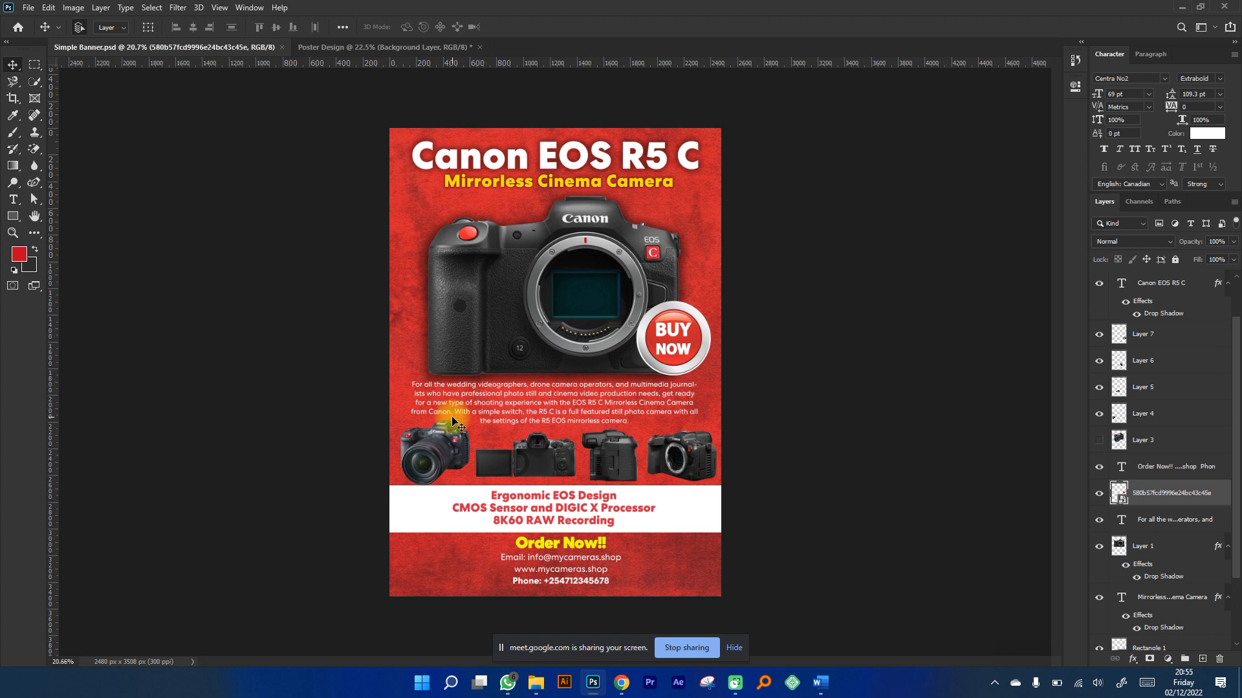
{"action": "left_click", "coordinate": [331, 49]}
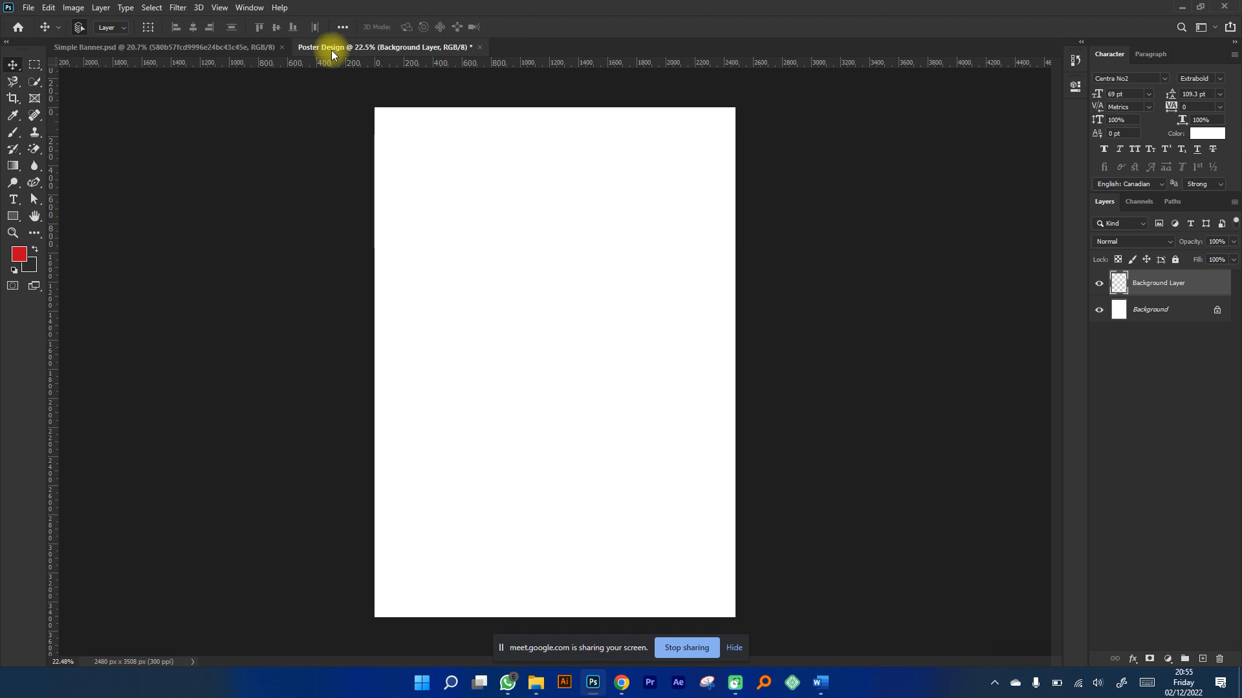
{"action": "left_click", "coordinate": [820, 682]}
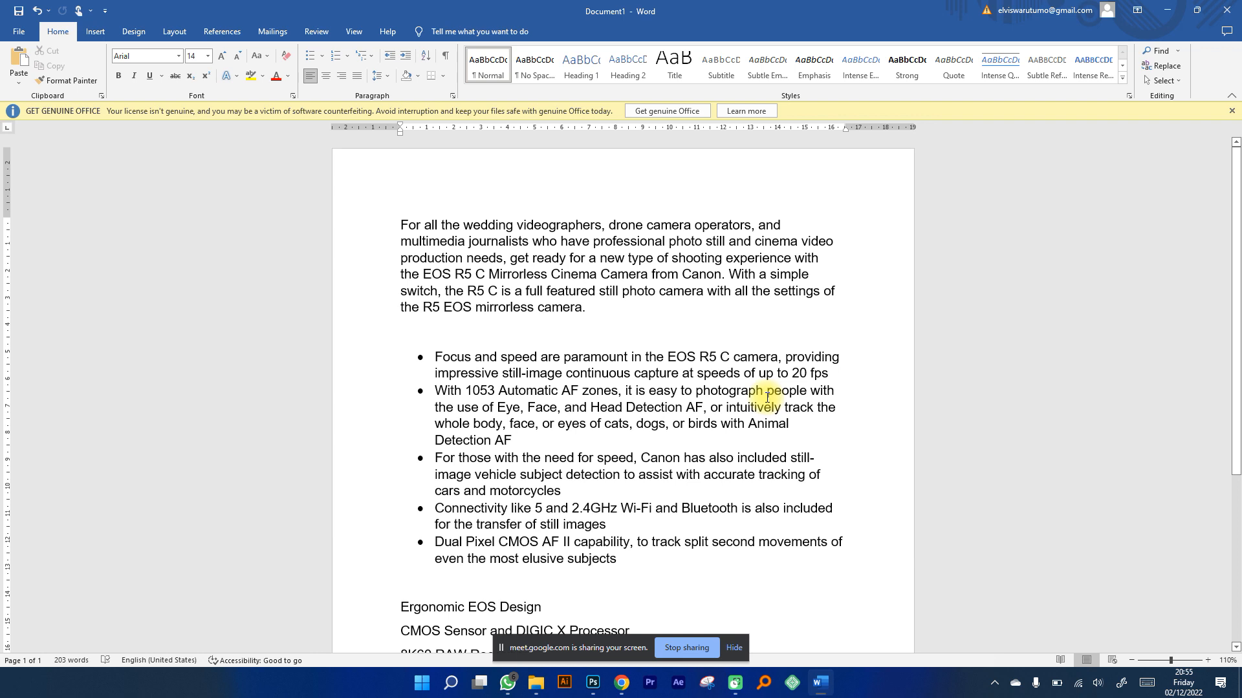
Create a new blank Word document and enter two separate lines of sample text, "kskkkfdkfk" and "kfkdkkfkf".
{"action": "key", "text": "ctrl+n"}
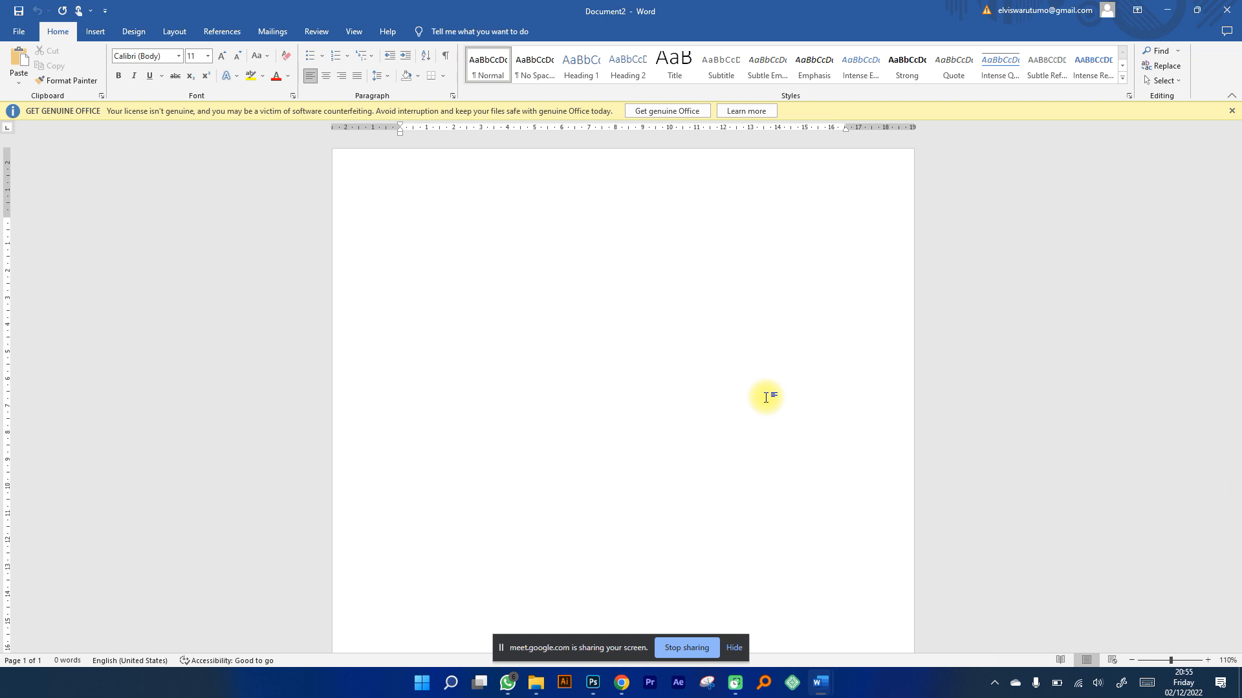
{"action": "type", "text": "kskkkfdkfk"}
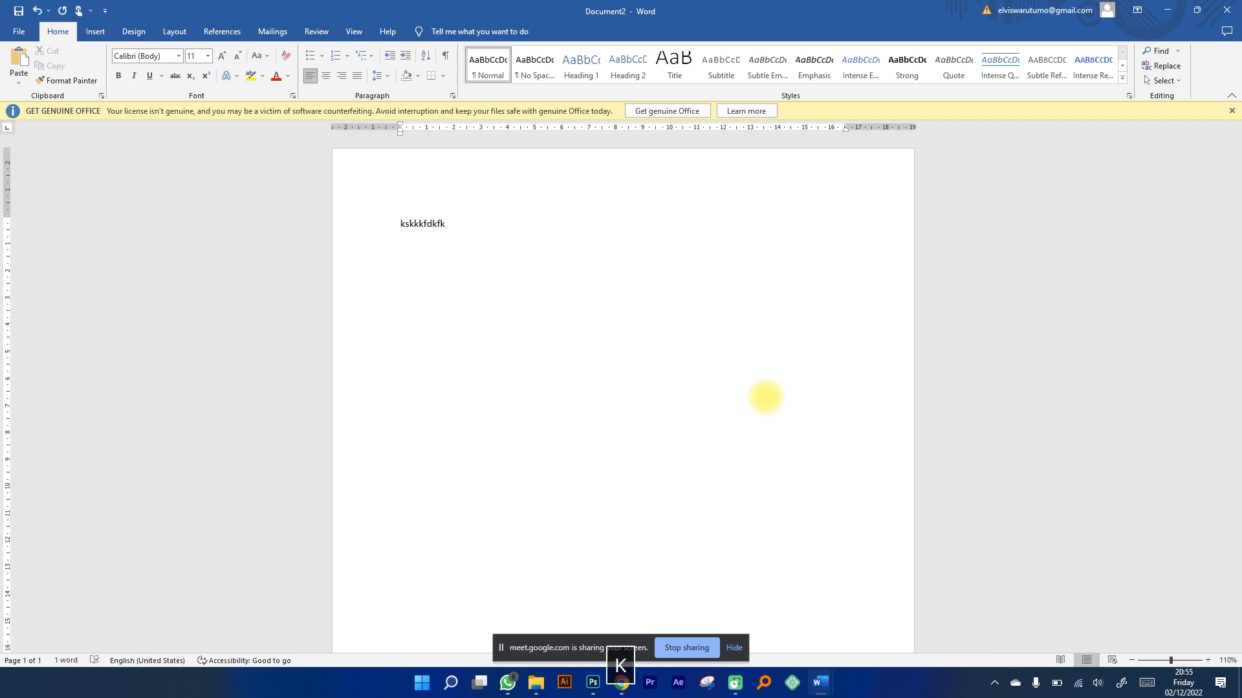
{"action": "key", "text": "Return"}
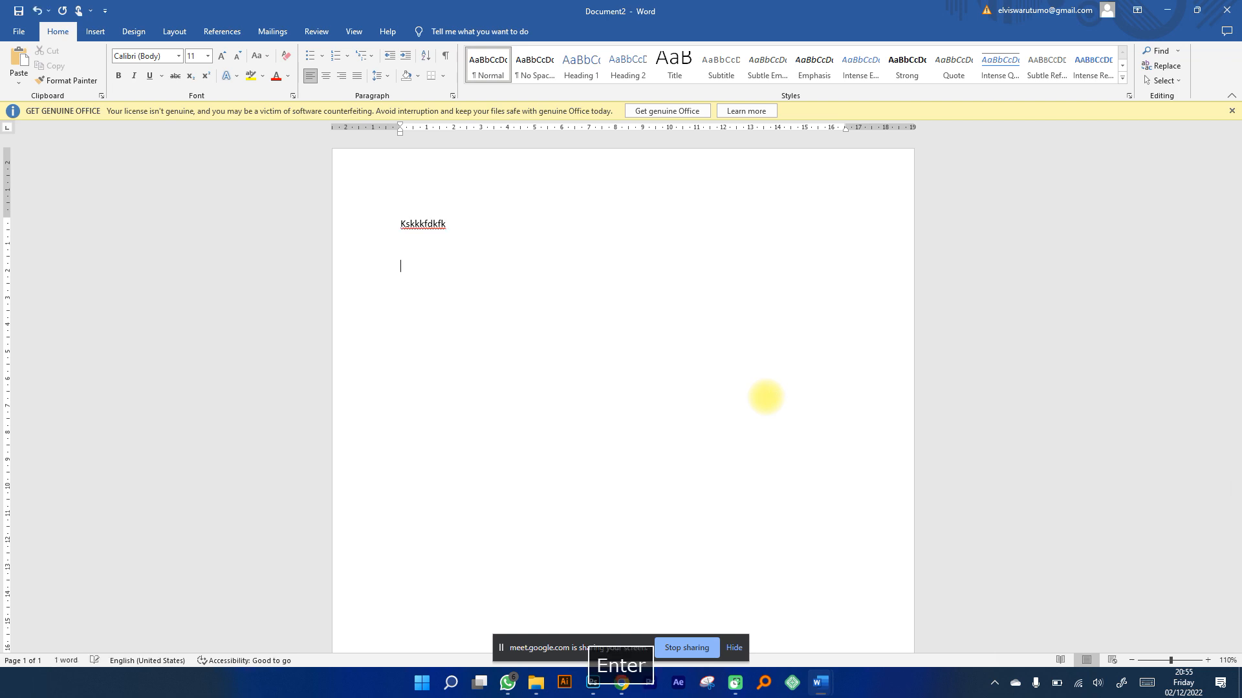
{"action": "type", "text": "kfkdkkfkf"}
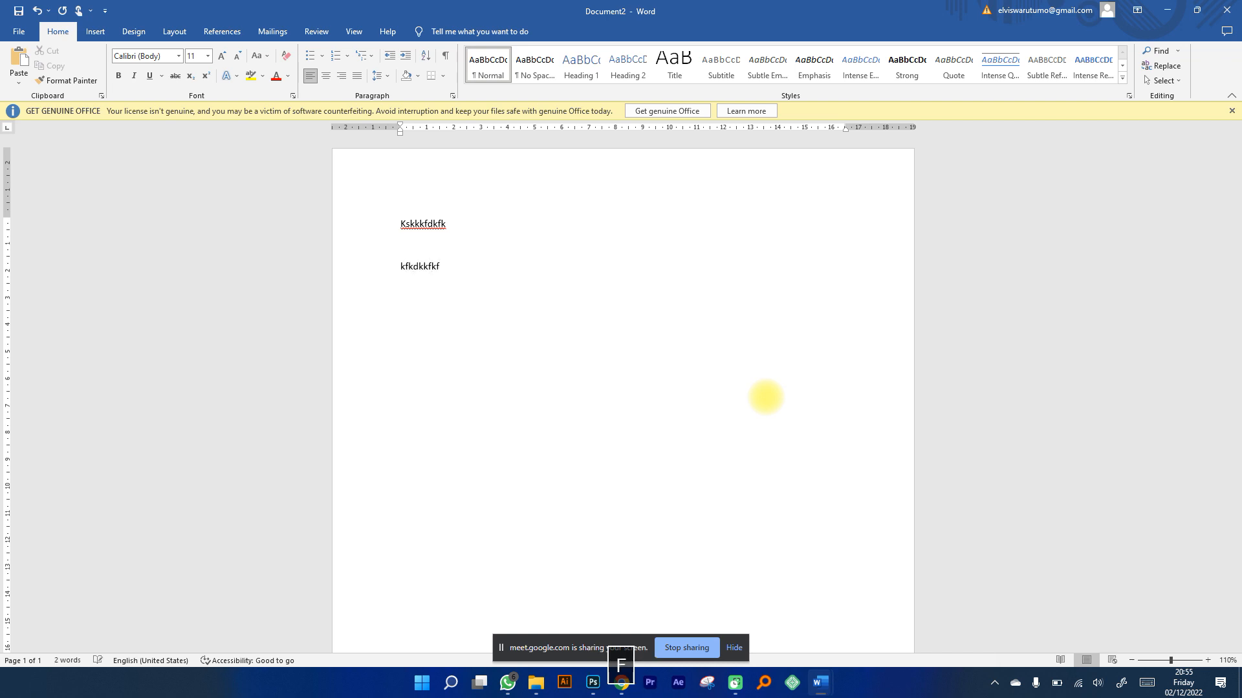
{"action": "key", "text": "Return"}
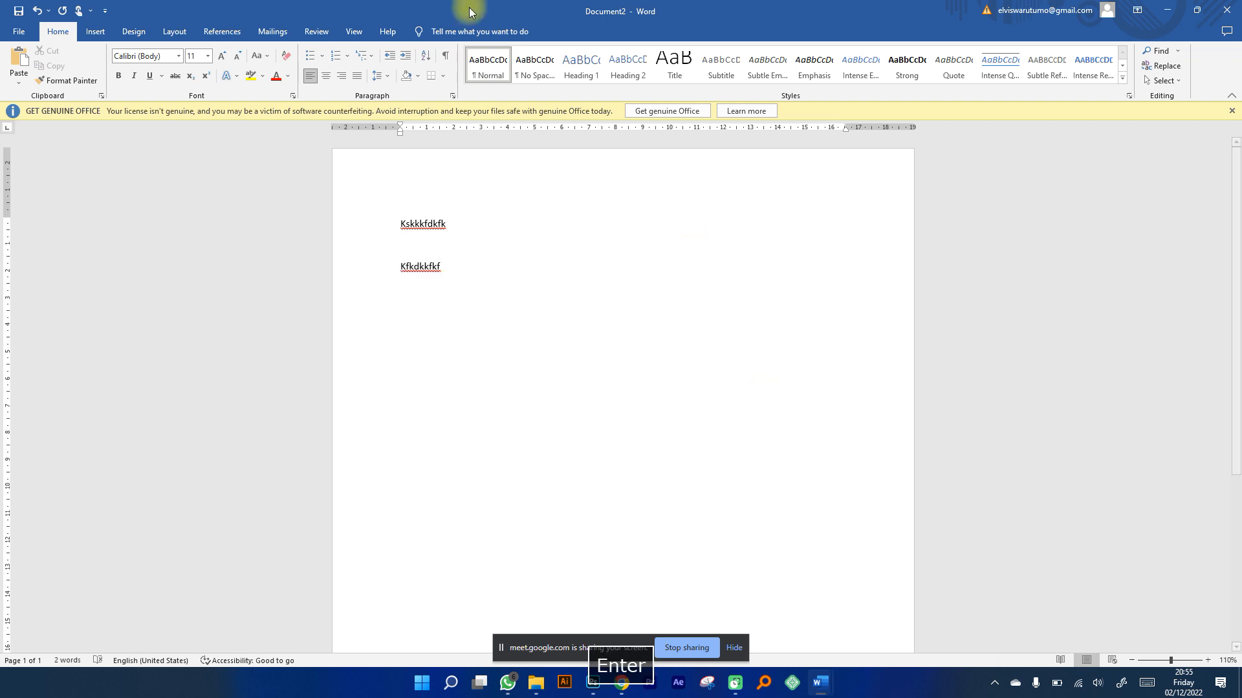
Insert the Windows 11 laptop picture from the device's Pictures folder below the two lines of sample text.
{"action": "left_click", "coordinate": [95, 31]}
{"action": "left_click", "coordinate": [138, 80]}
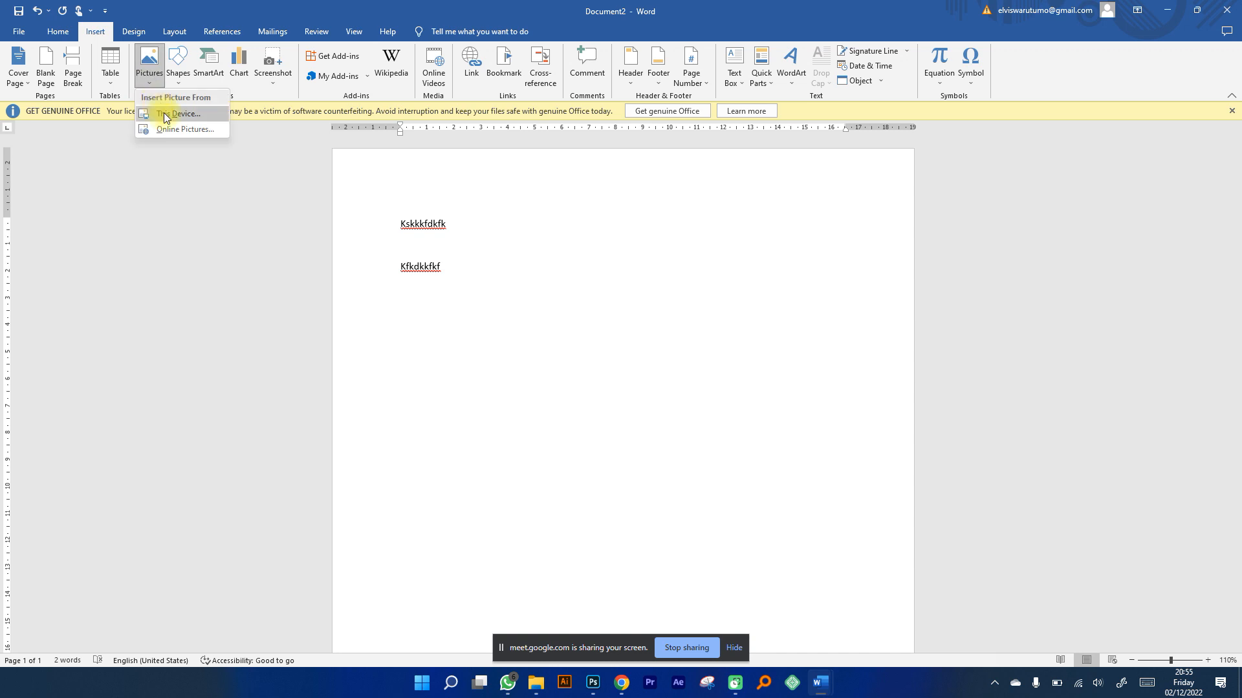
{"action": "left_click", "coordinate": [164, 112]}
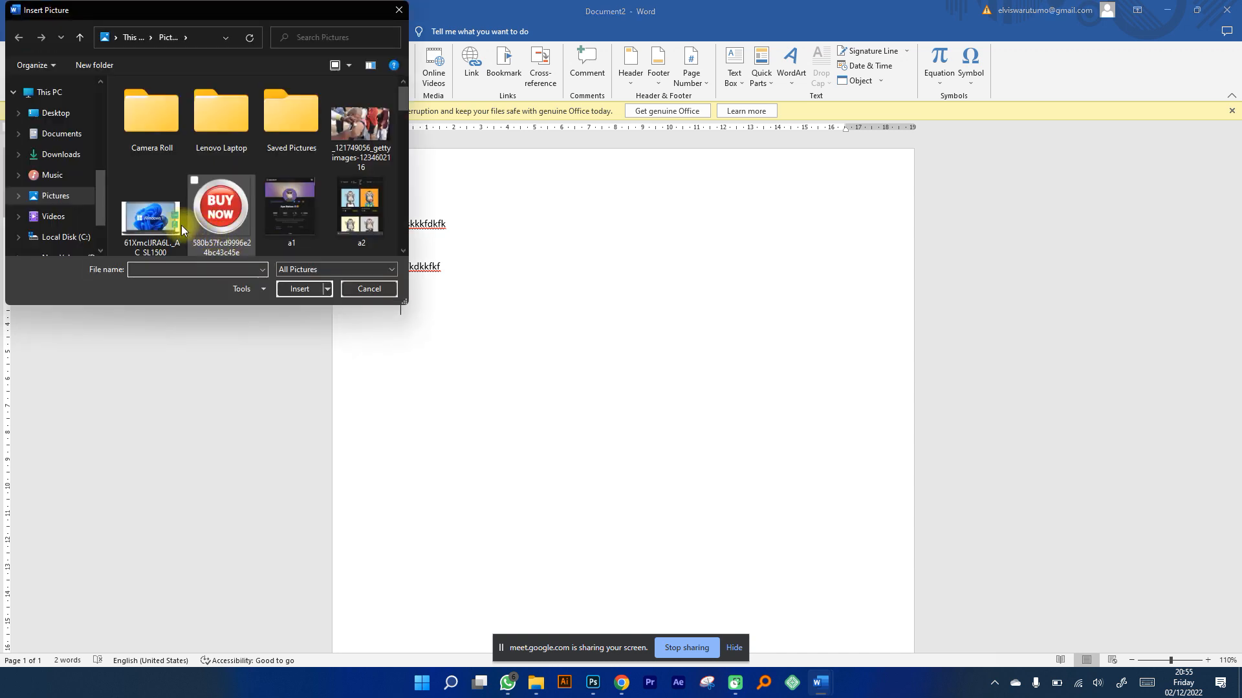
{"action": "left_click", "coordinate": [152, 210]}
{"action": "left_click", "coordinate": [298, 288]}
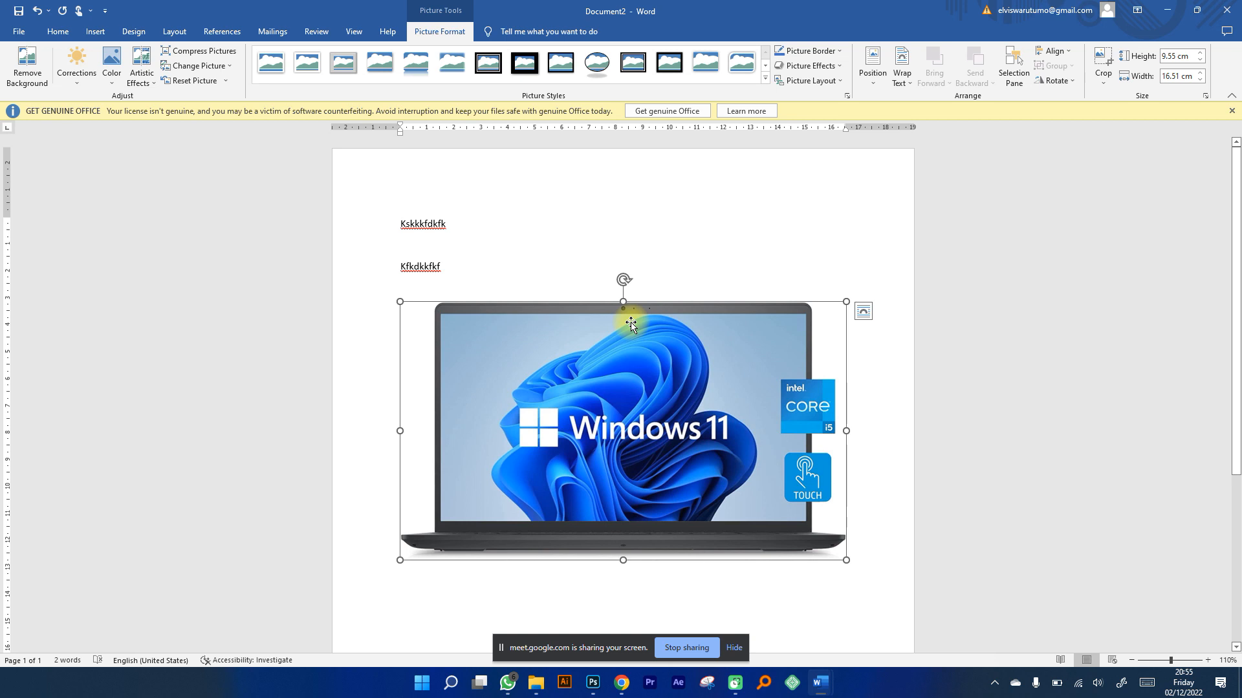
Switch to Photoshop and fill the Background Layer with the red foreground color using the Paint Bucket, finishing with the Move tool active.
{"action": "left_click", "coordinate": [594, 684]}
{"action": "key", "text": "space"}
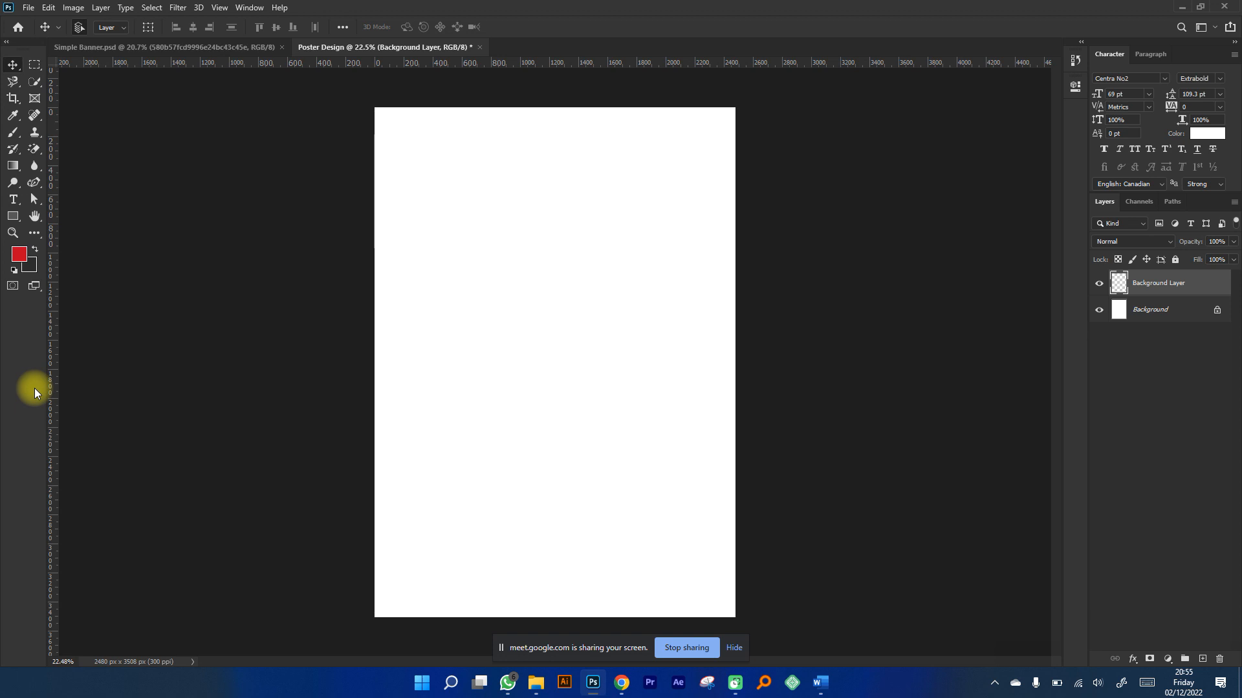
{"action": "left_click", "coordinate": [13, 170]}
{"action": "left_click", "coordinate": [12, 170]}
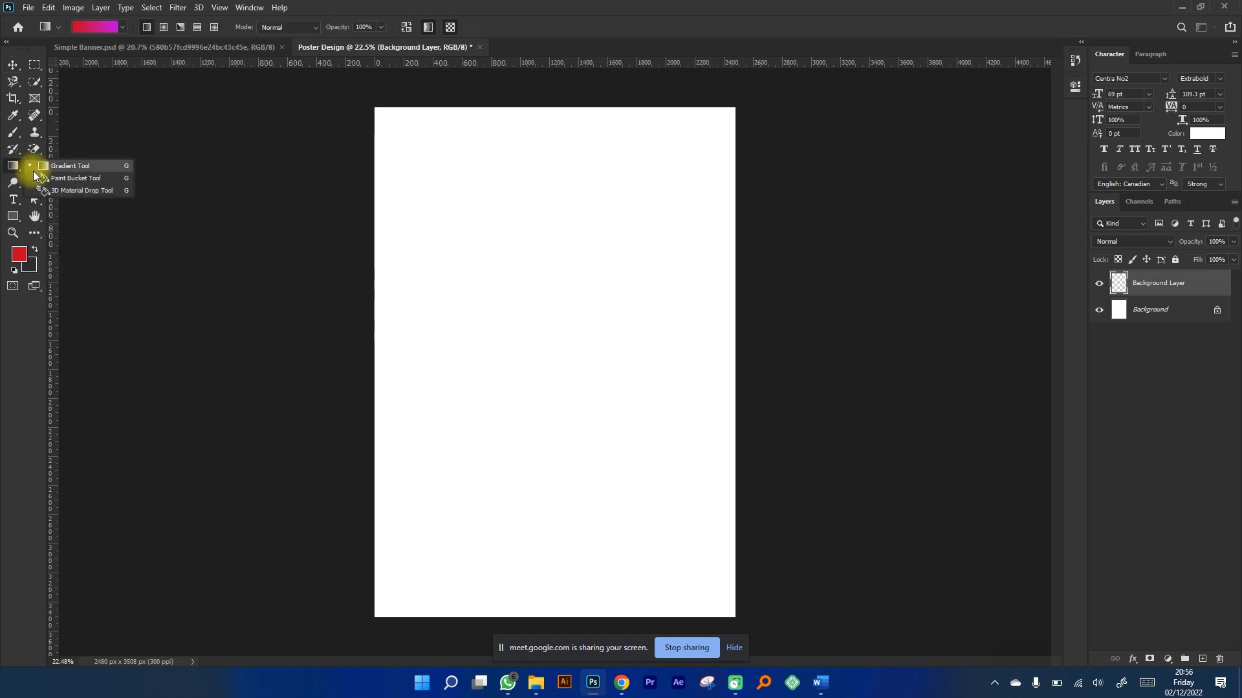
{"action": "left_click", "coordinate": [101, 180]}
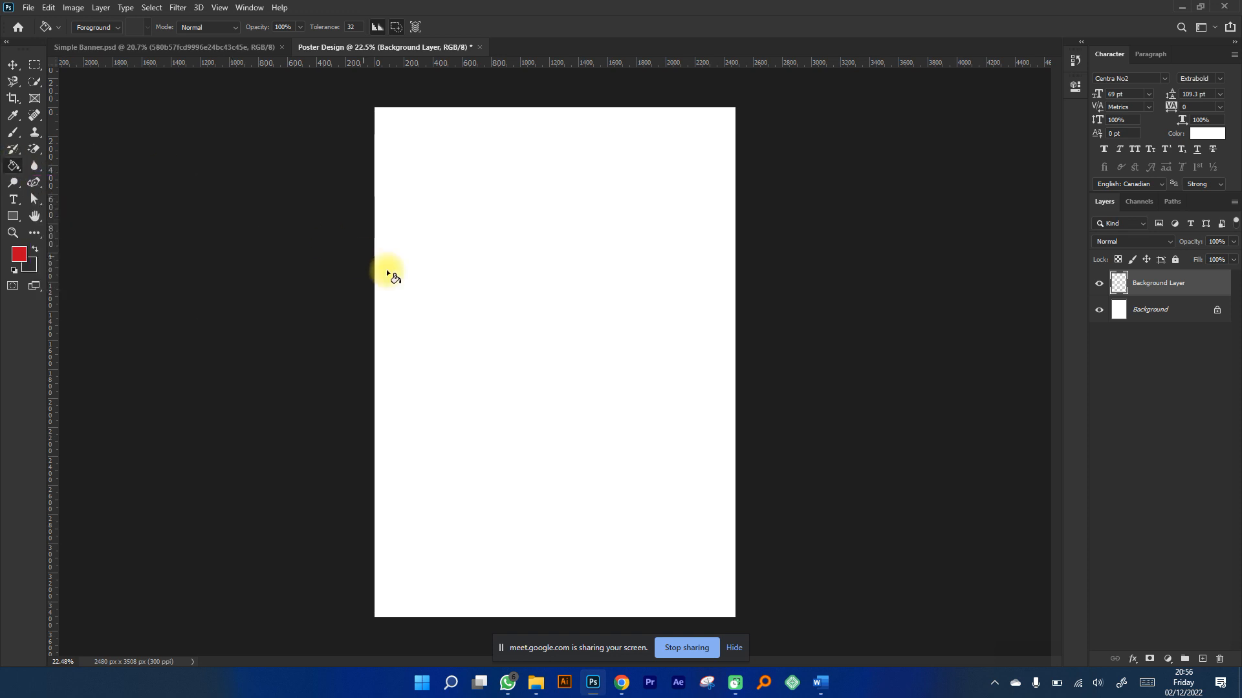
{"action": "left_click", "coordinate": [460, 305]}
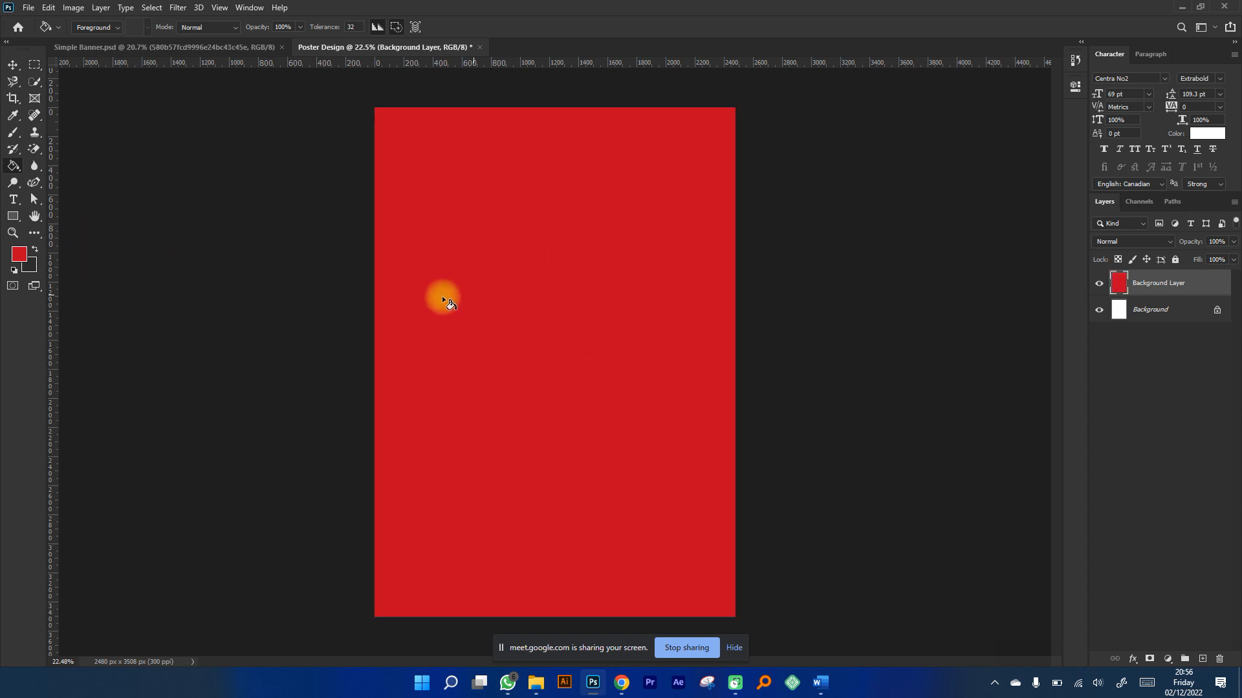
{"action": "left_click", "coordinate": [13, 64]}
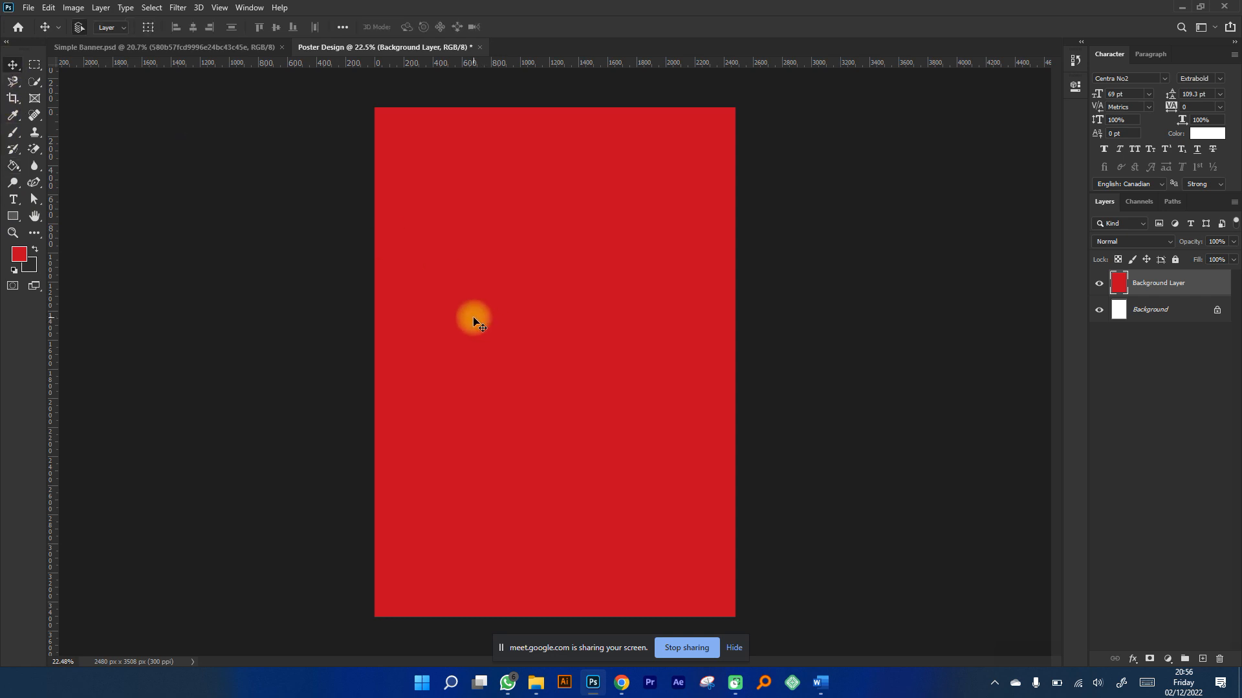
Examine the background texture around the title and camera in the Simple Banner example, select its texture layer, and return to Poster Design.
{"action": "left_click", "coordinate": [255, 48]}
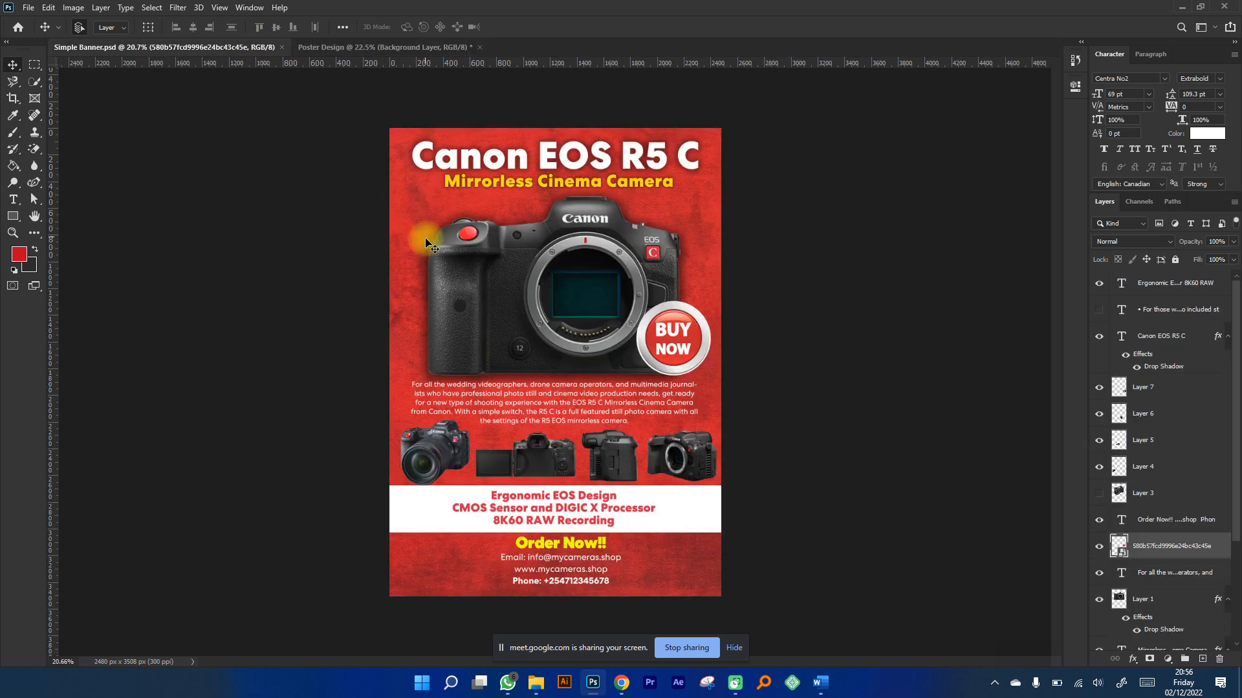
{"action": "scroll", "coordinate": [402, 181], "scroll_direction": "up", "scroll_amount": 5}
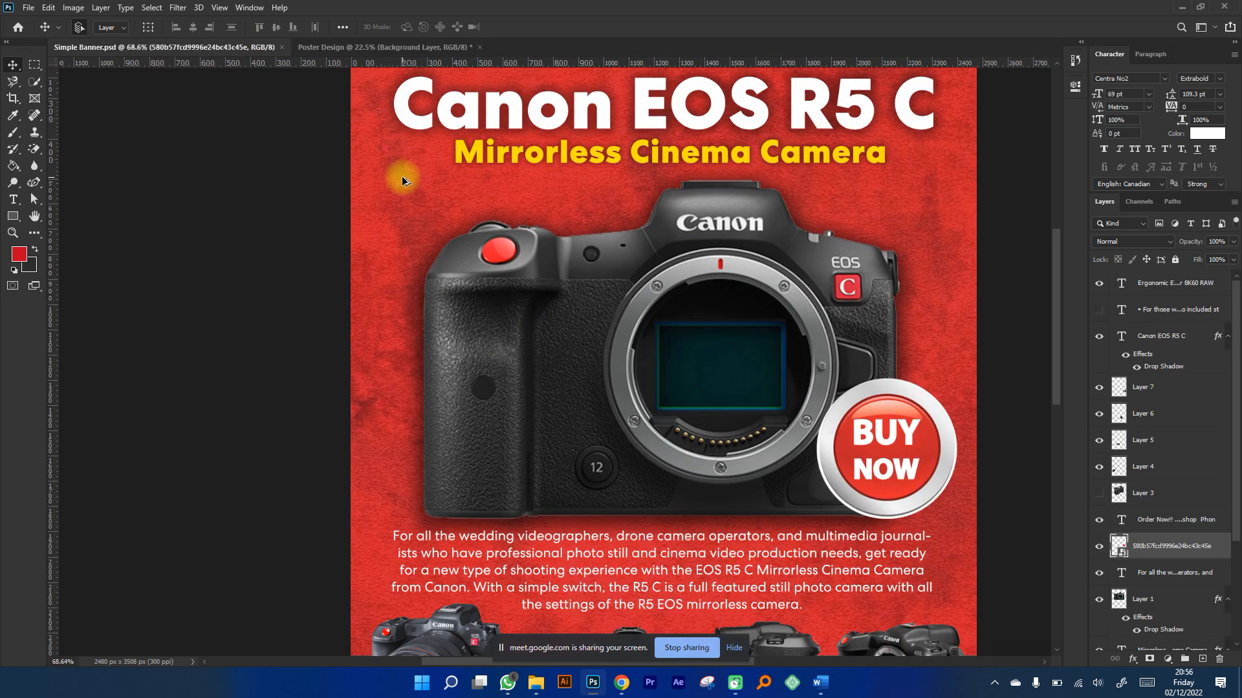
{"action": "scroll", "coordinate": [480, 347], "scroll_direction": "down", "scroll_amount": 3}
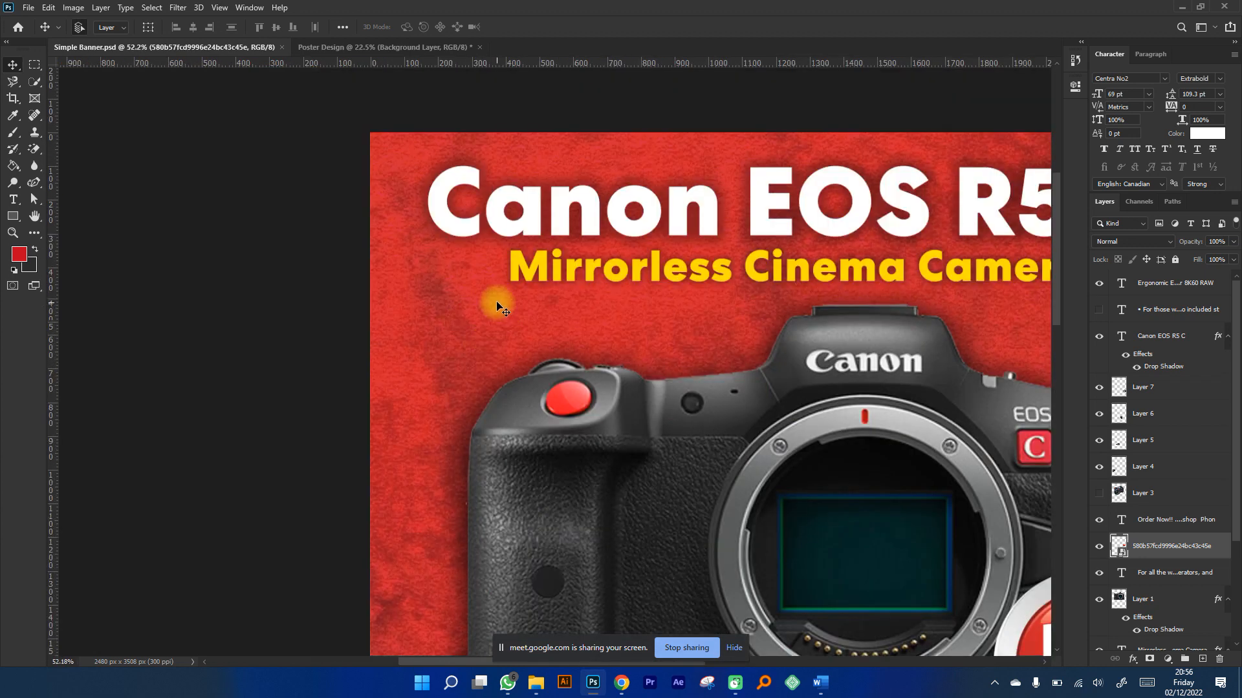
{"action": "scroll", "coordinate": [390, 274], "scroll_direction": "up", "scroll_amount": 2}
{"action": "scroll", "coordinate": [408, 286], "scroll_direction": "right", "scroll_amount": 4}
{"action": "scroll", "coordinate": [414, 289], "scroll_direction": "down", "scroll_amount": 2}
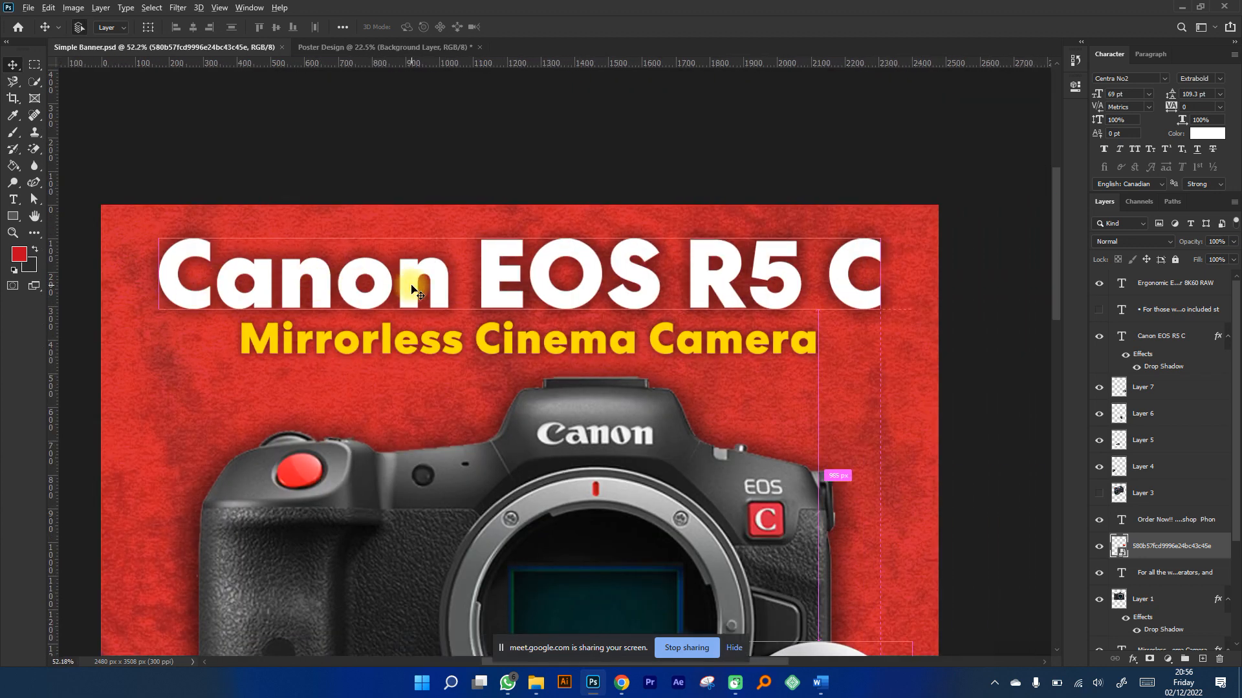
{"action": "scroll", "coordinate": [679, 373], "scroll_direction": "down", "scroll_amount": 1}
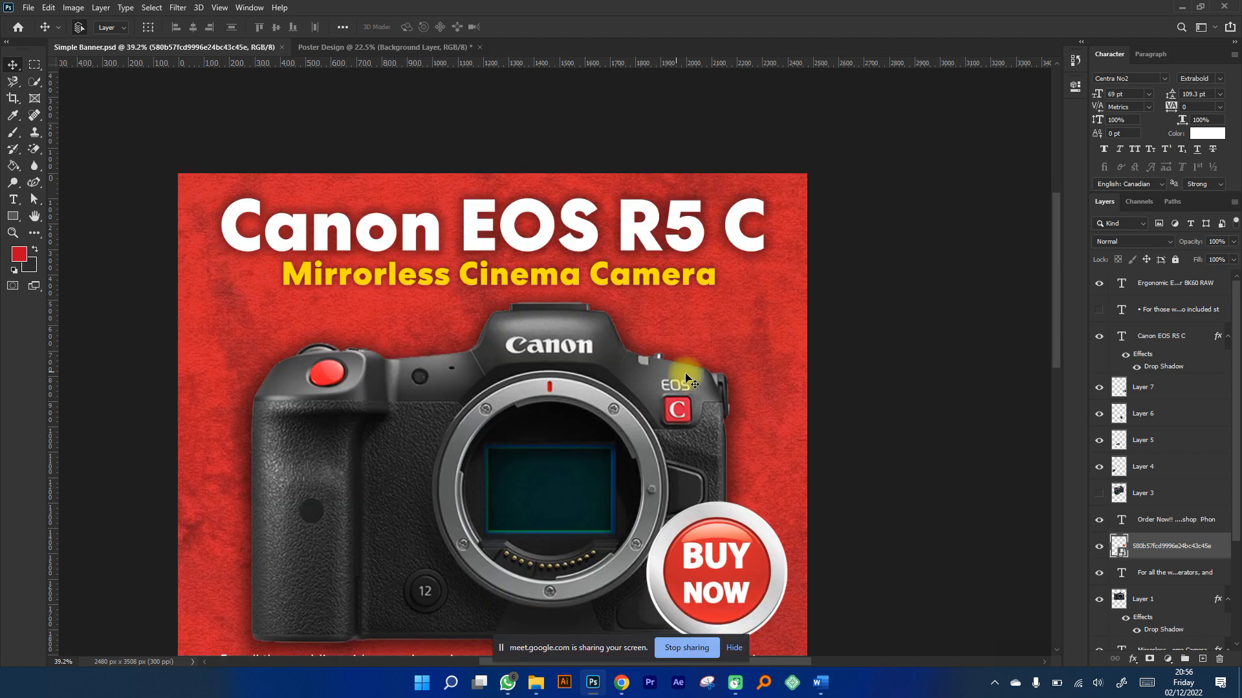
{"action": "scroll", "coordinate": [735, 368], "scroll_direction": "up", "scroll_amount": 4}
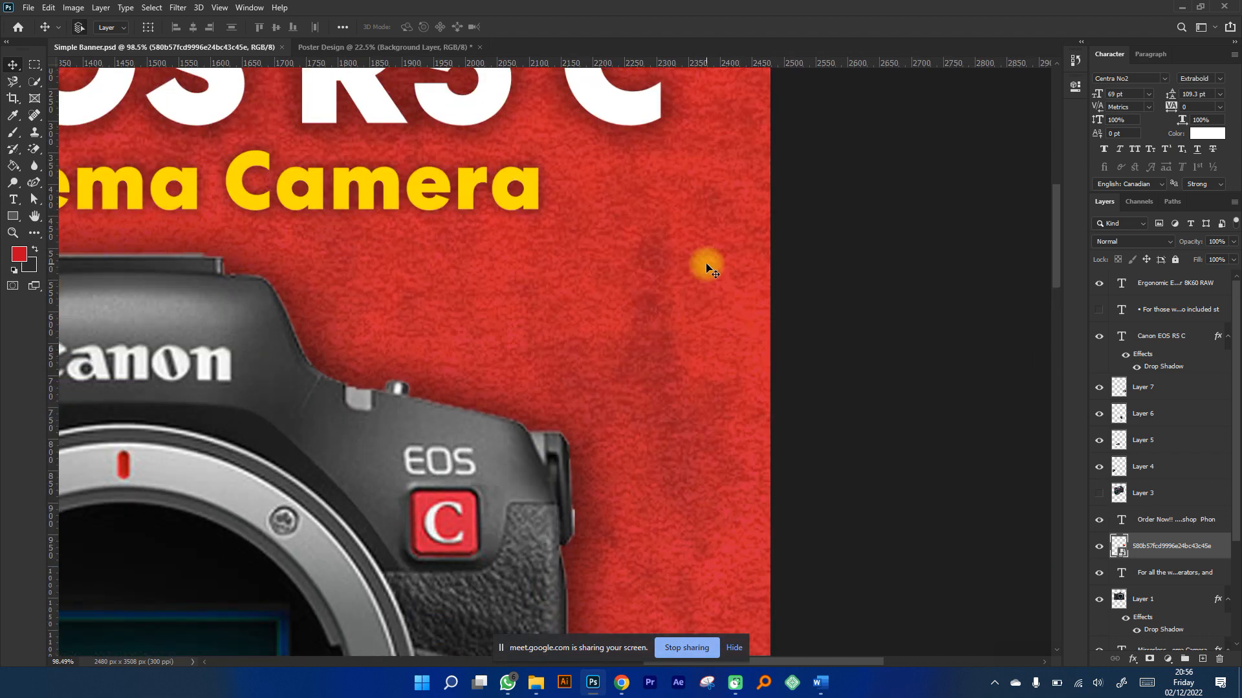
{"action": "left_click", "coordinate": [711, 271]}
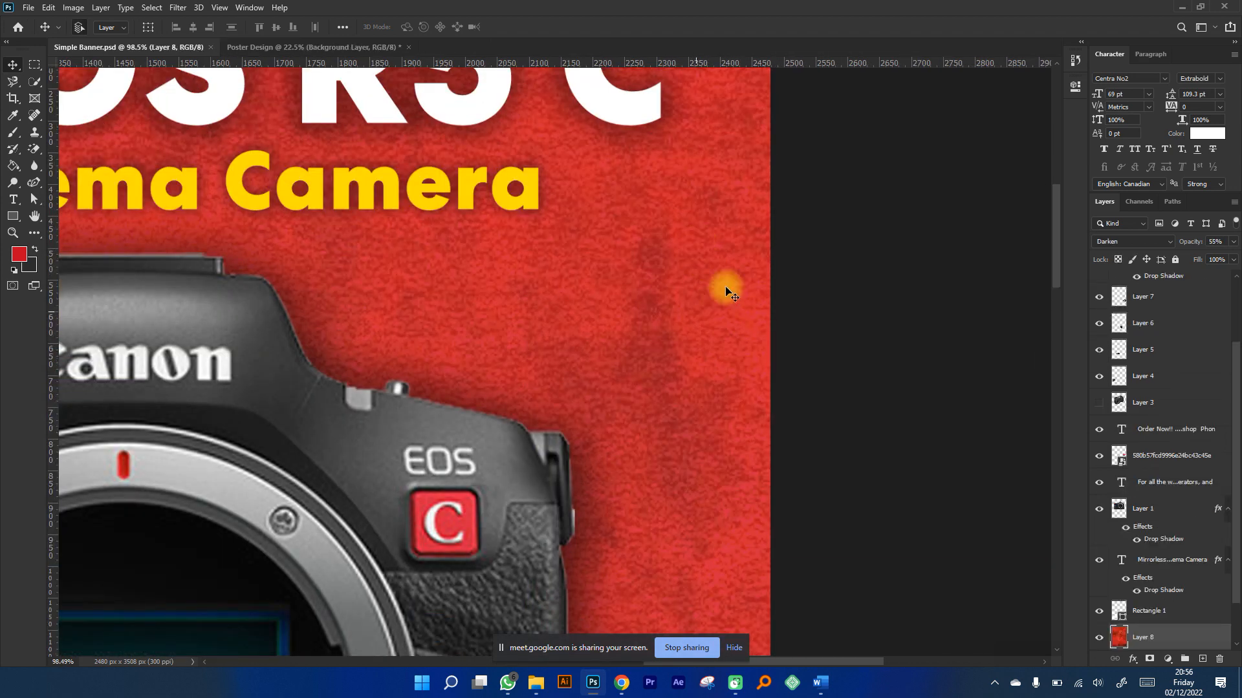
{"action": "left_click", "coordinate": [328, 50]}
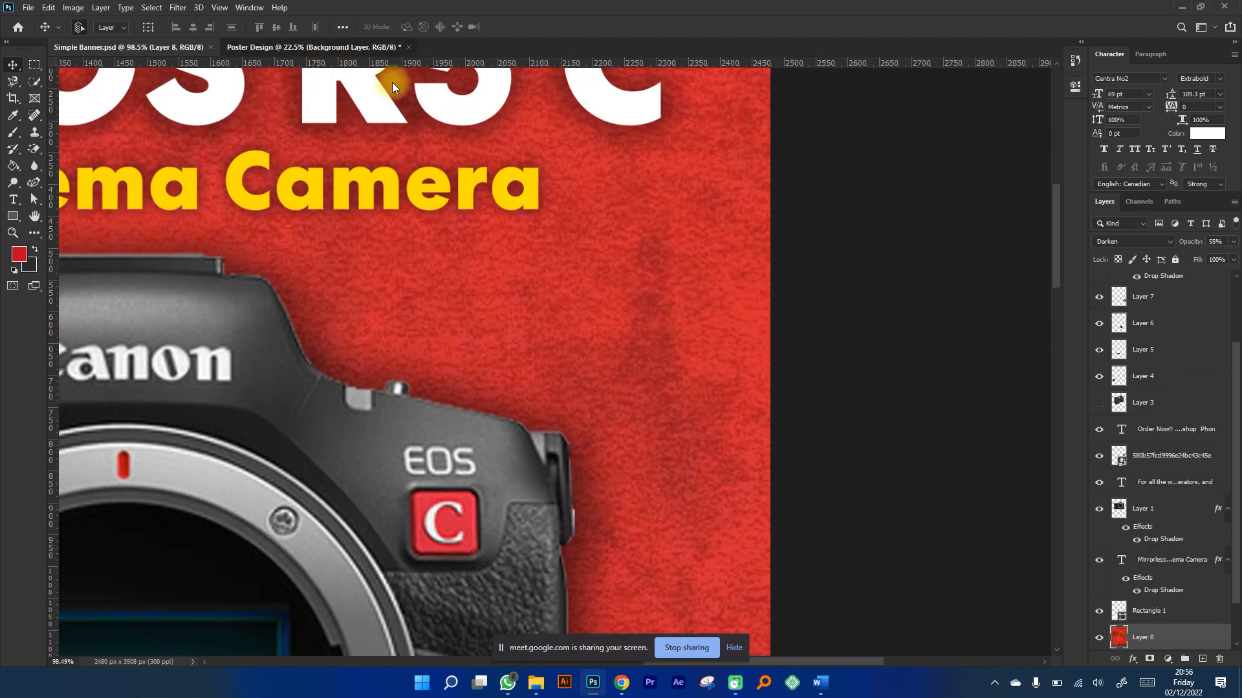
{"action": "scroll", "coordinate": [638, 319], "scroll_direction": "up", "scroll_amount": 2}
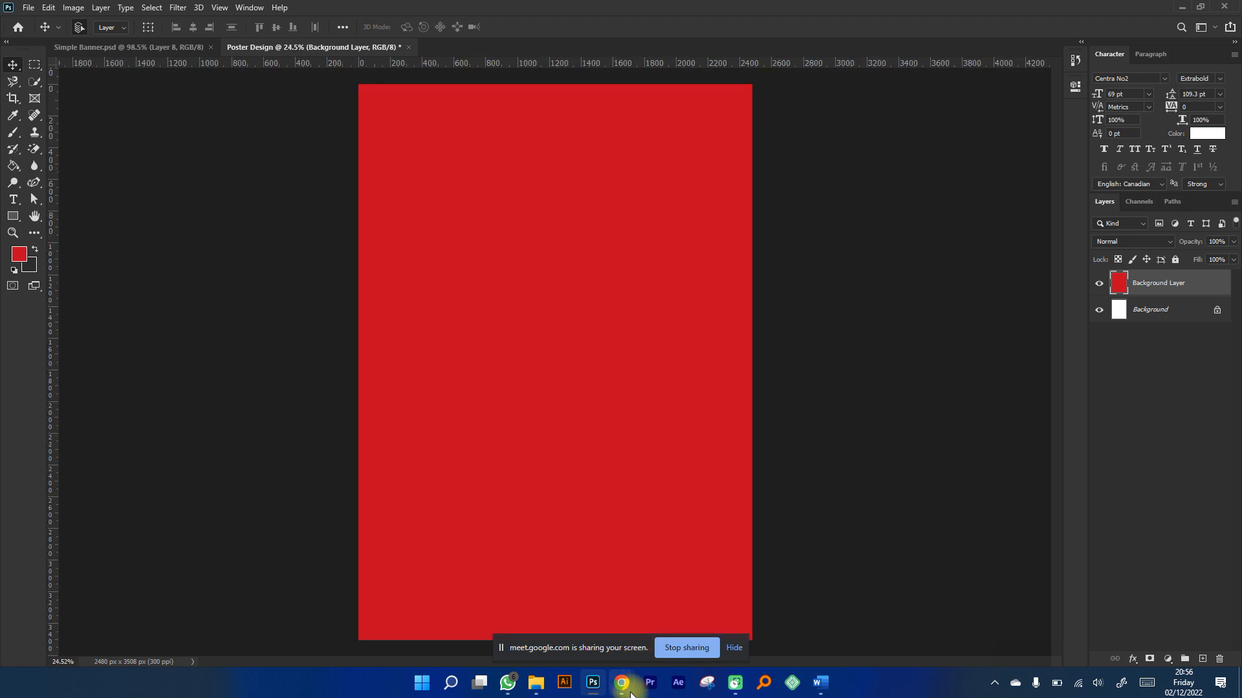
{"action": "mouse_move", "coordinate": [621, 682]}
{"action": "left_click", "coordinate": [581, 627]}
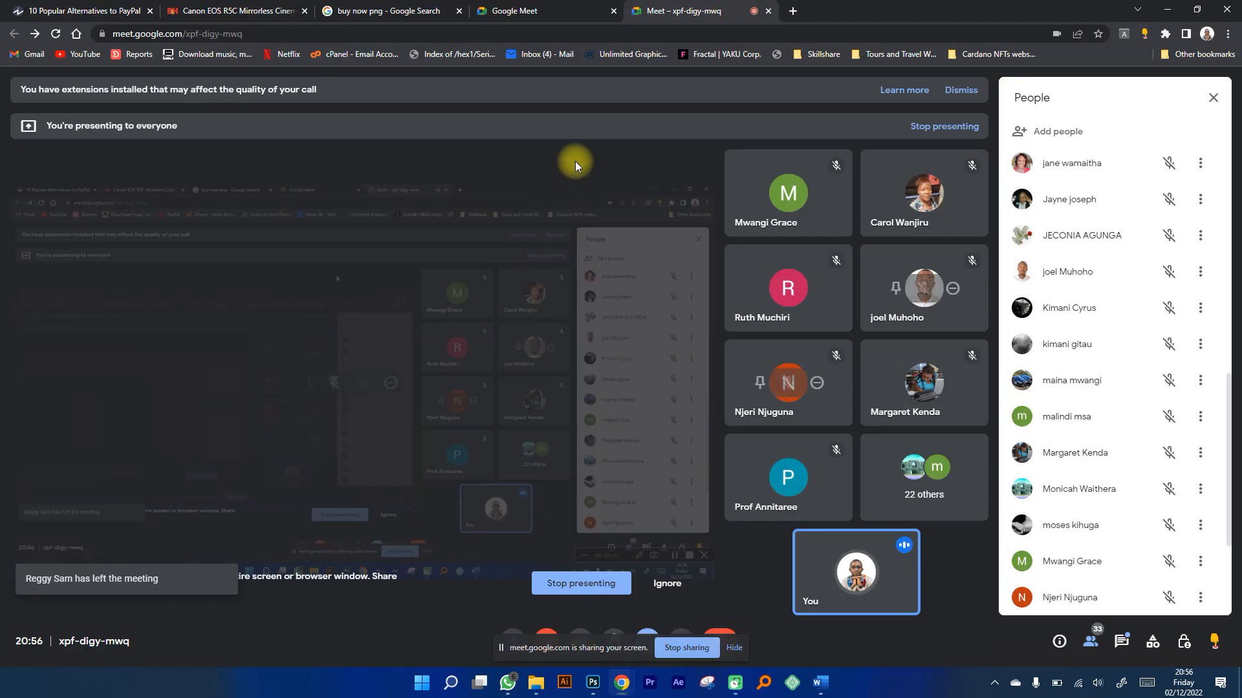
{"action": "mouse_move", "coordinate": [593, 682]}
{"action": "left_click", "coordinate": [596, 644]}
{"action": "key", "text": "space"}
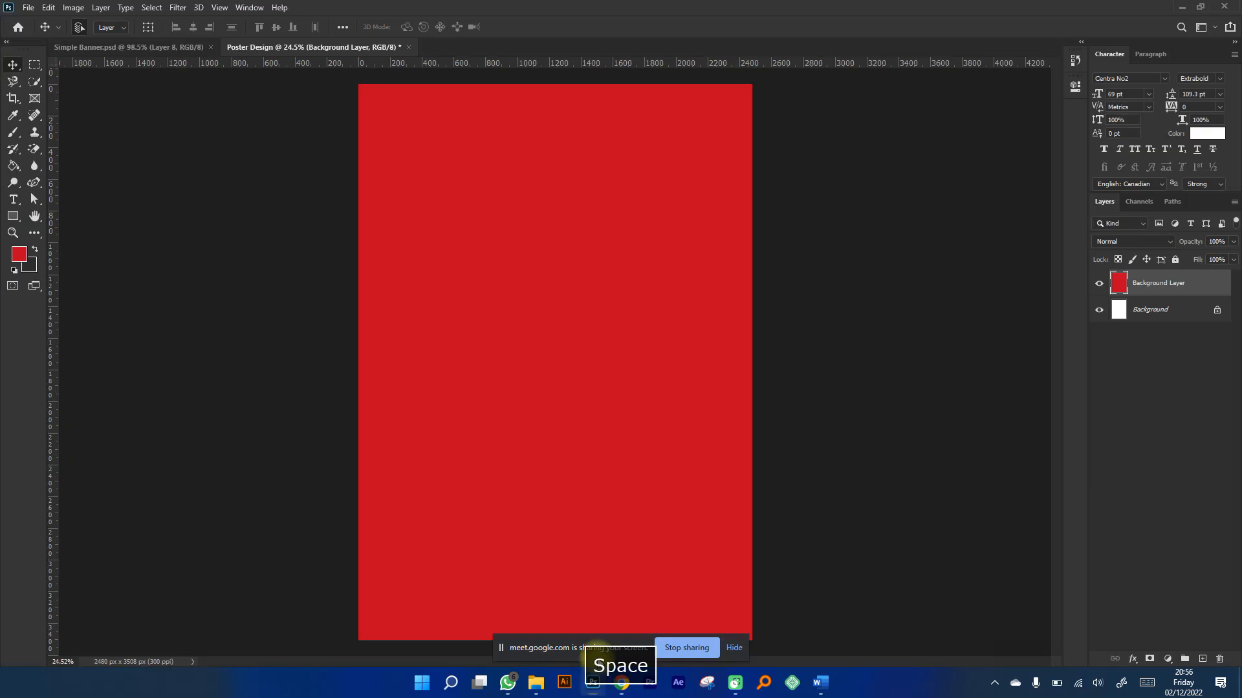
{"action": "scroll", "coordinate": [710, 272], "scroll_direction": "down", "scroll_amount": 2}
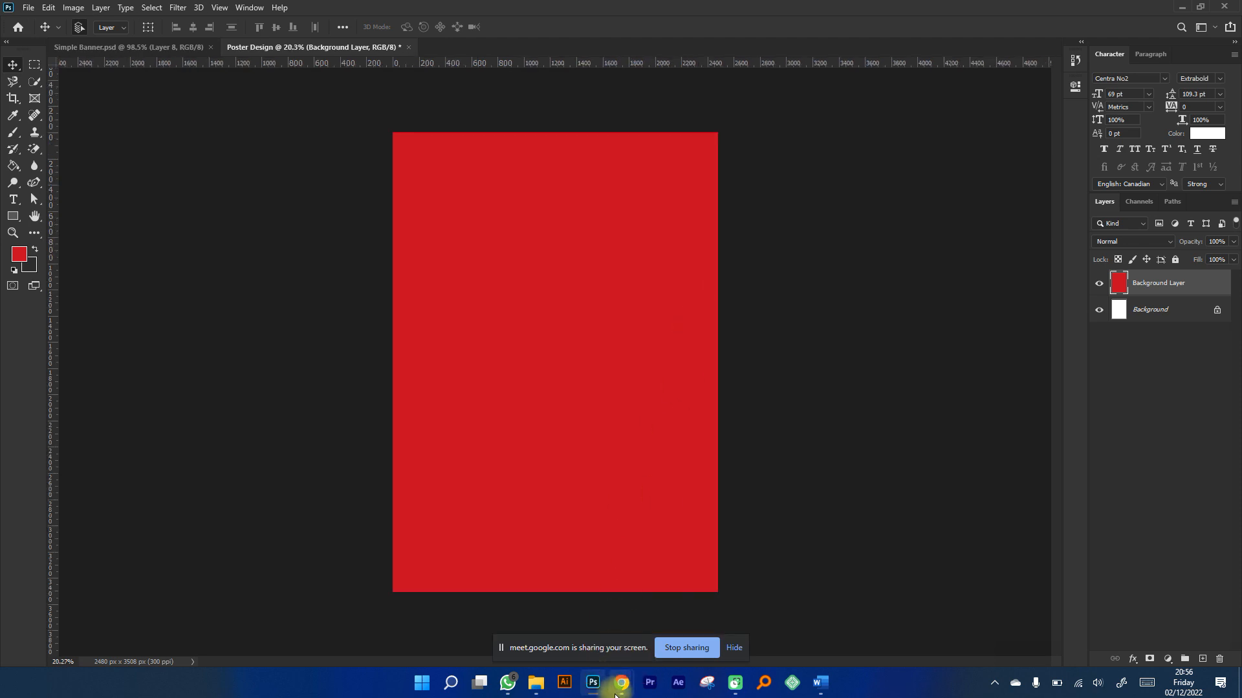
Switch to Chrome and search Google Images for "grunge background texture" in a new tab.
{"action": "left_click", "coordinate": [549, 624]}
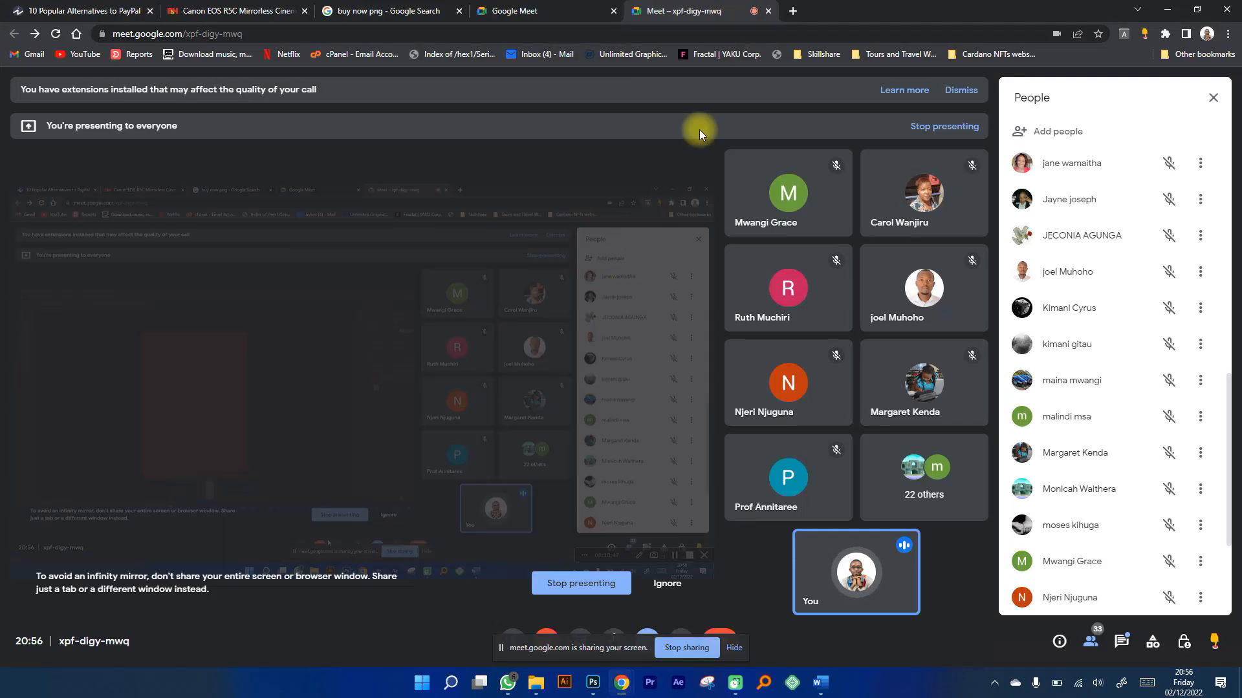
{"action": "left_click", "coordinate": [794, 10]}
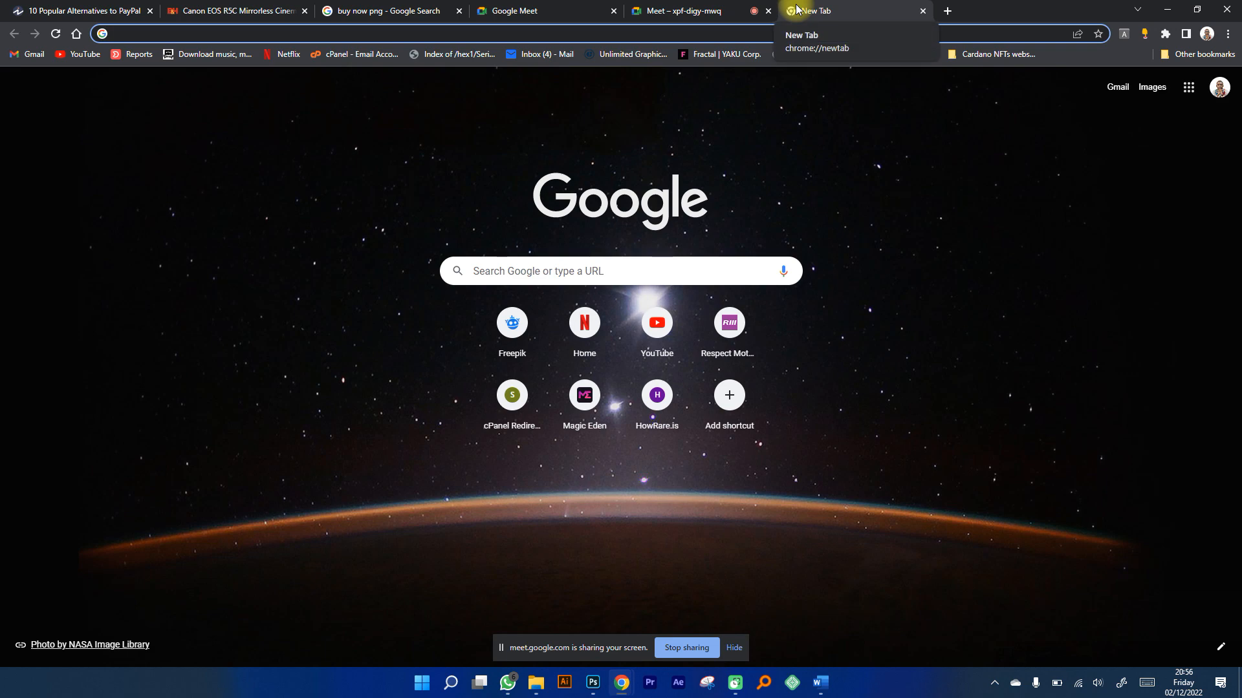
{"action": "type", "text": "grunge"}
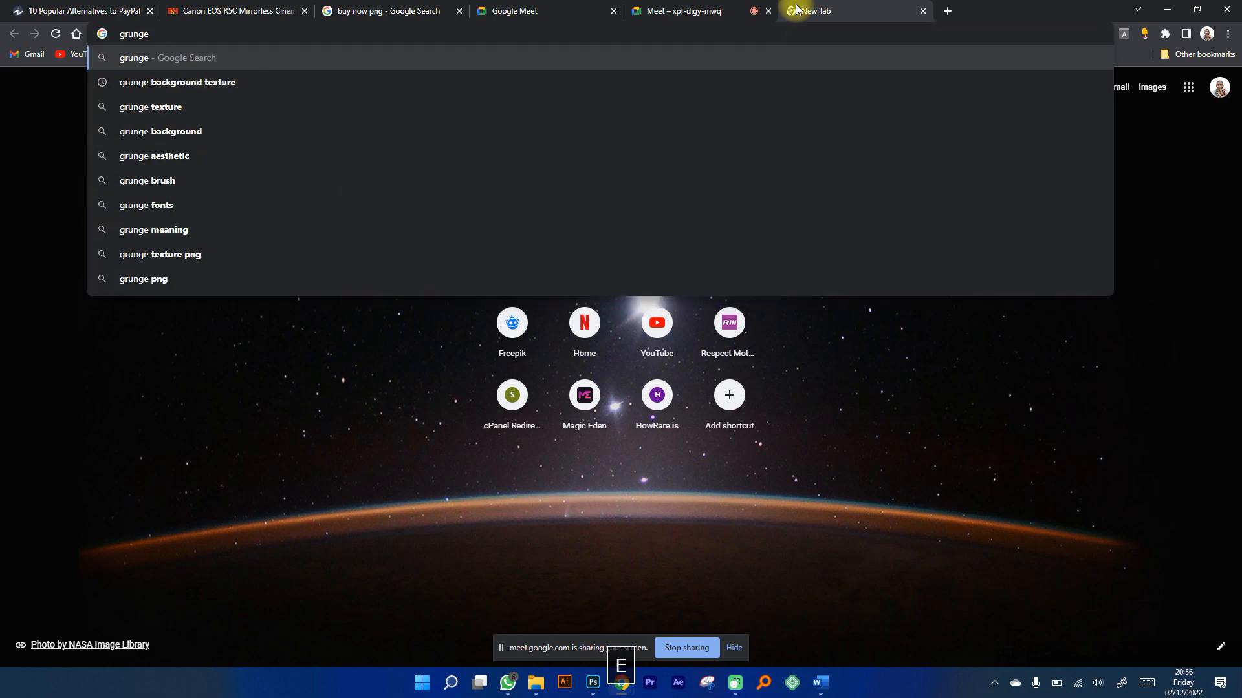
{"action": "key", "text": "Down"}
{"action": "key", "text": "Return"}
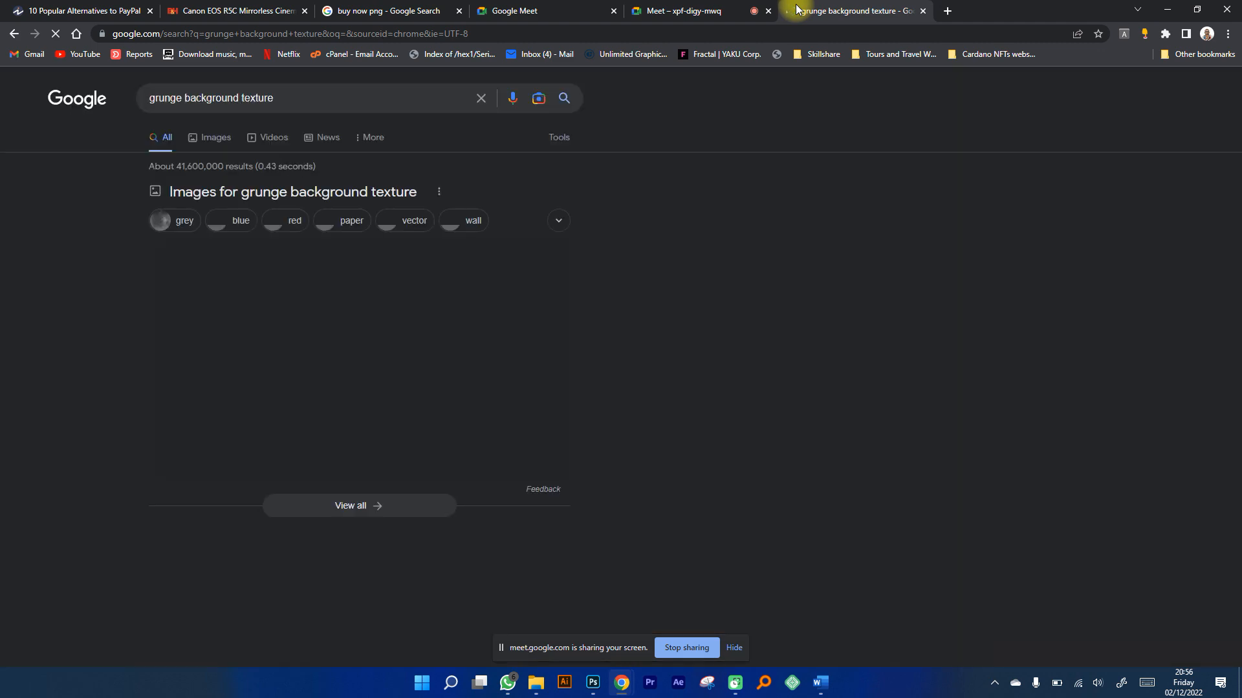
{"action": "left_click", "coordinate": [202, 145]}
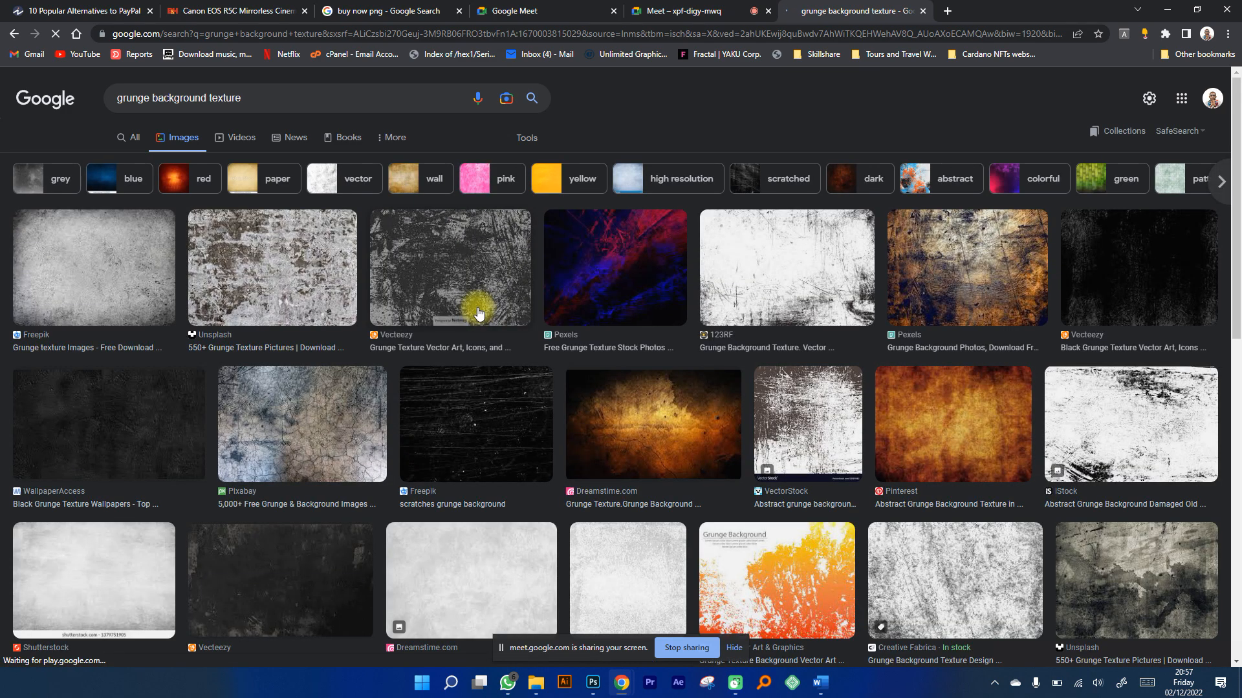
Compare several grunge textures in the image results and open the preview of Creative Fabrica's "Grunge Background Texture Design".
{"action": "scroll", "coordinate": [477, 314], "scroll_direction": "down", "scroll_amount": 3}
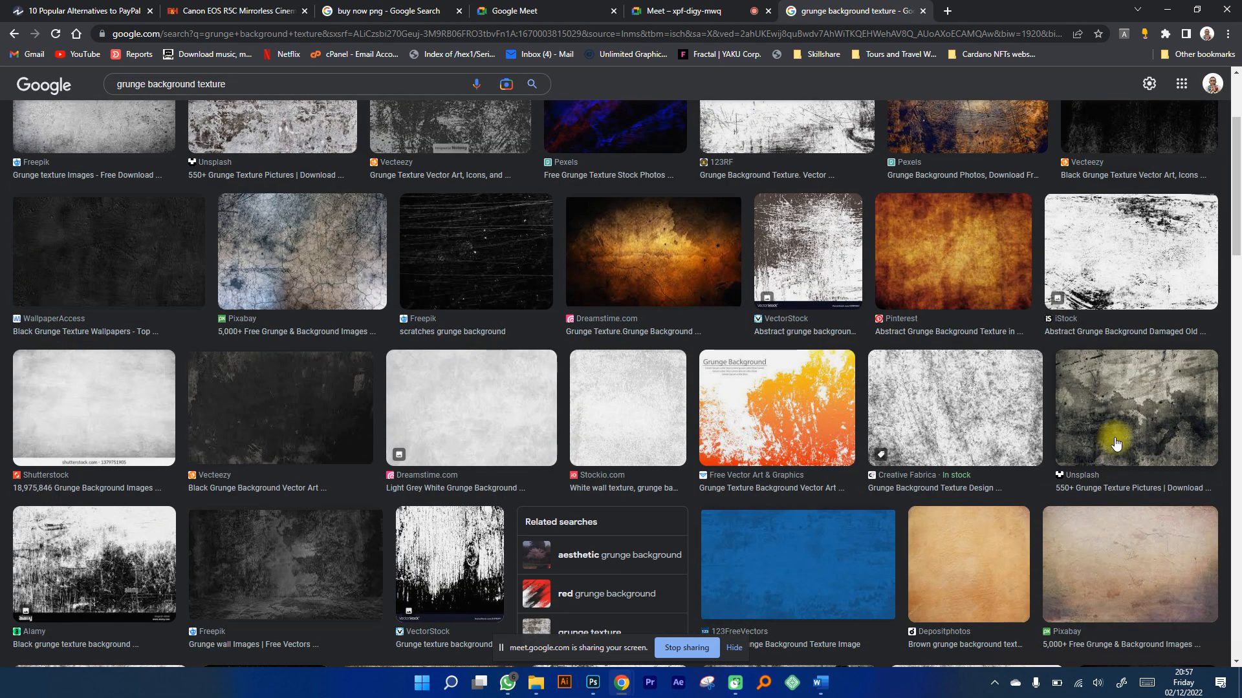
{"action": "left_click", "coordinate": [1116, 430]}
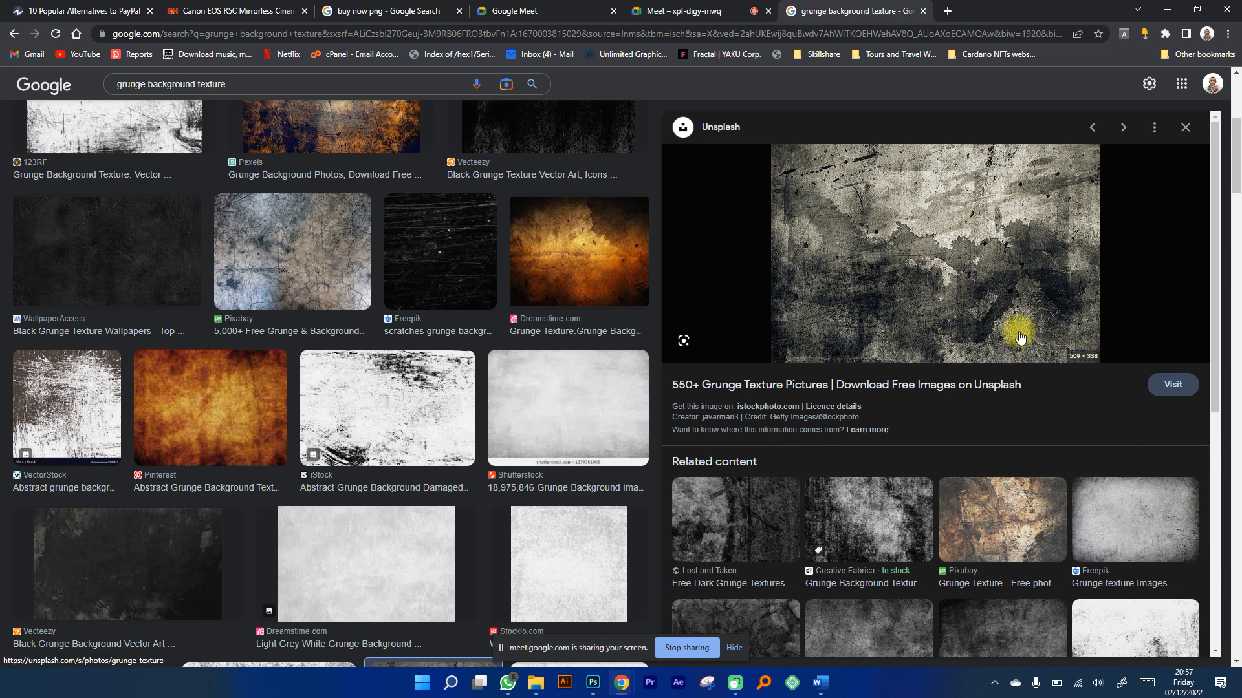
{"action": "left_click", "coordinate": [217, 396]}
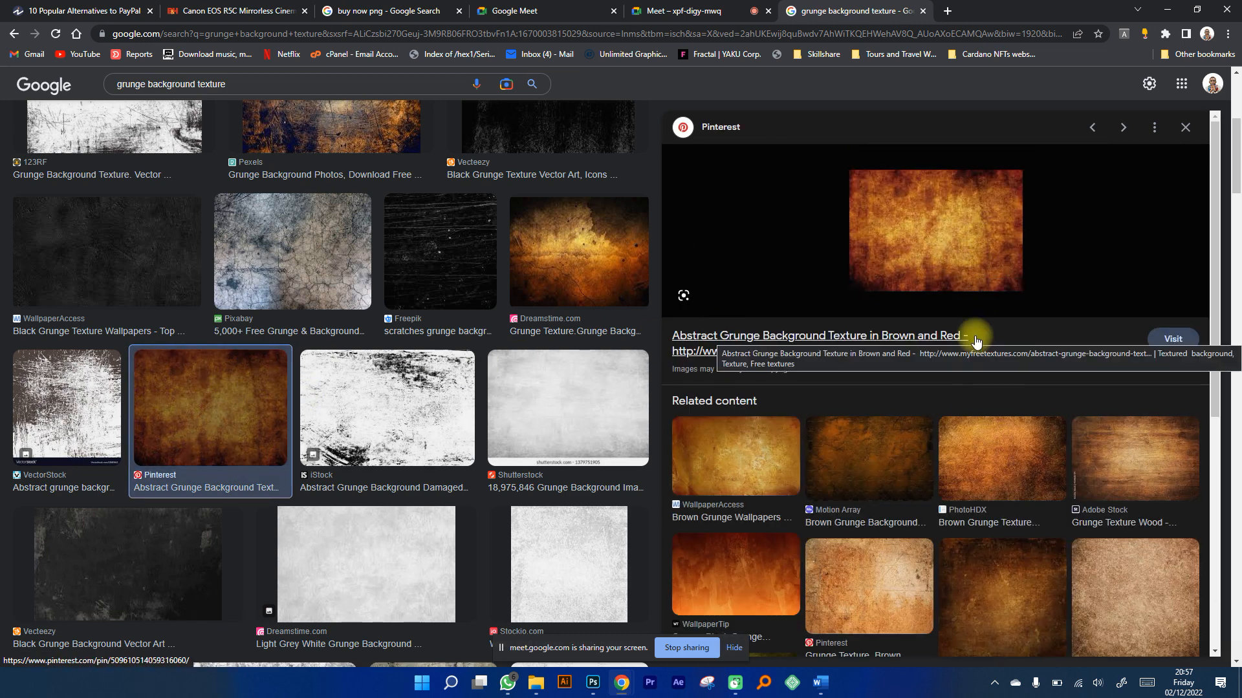
{"action": "scroll", "coordinate": [518, 414], "scroll_direction": "down", "scroll_amount": 5}
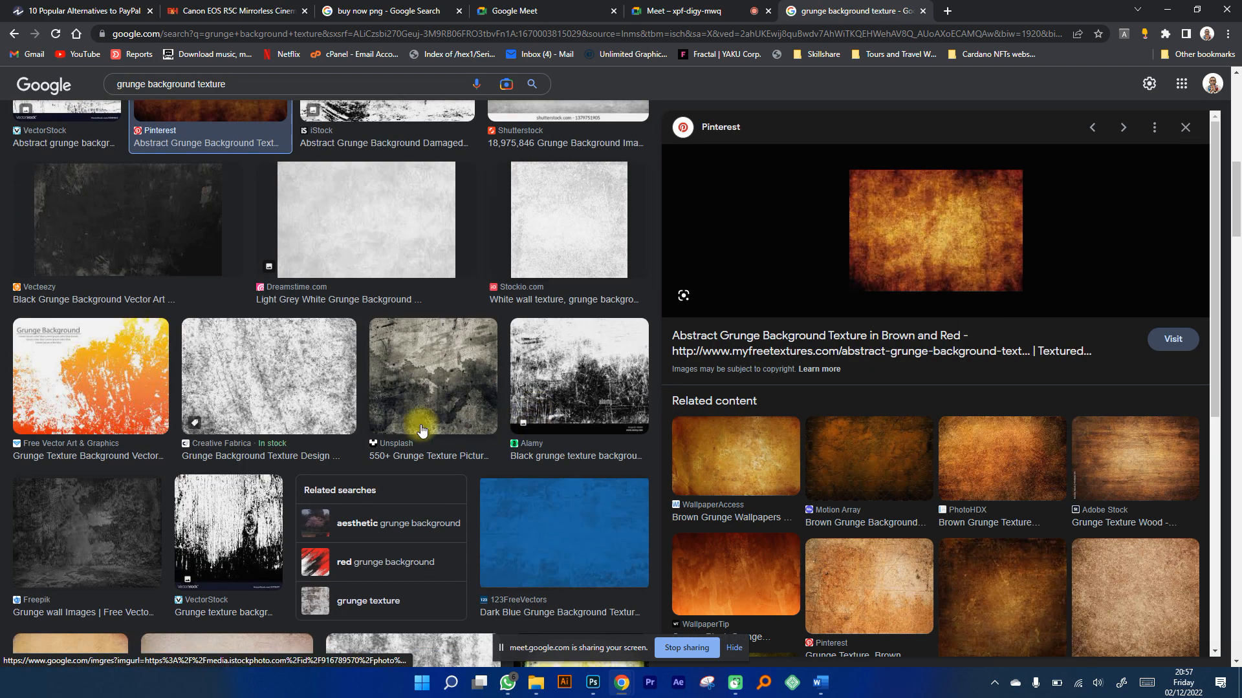
{"action": "left_click", "coordinate": [435, 403]}
{"action": "scroll", "coordinate": [876, 349], "scroll_direction": "down", "scroll_amount": 2}
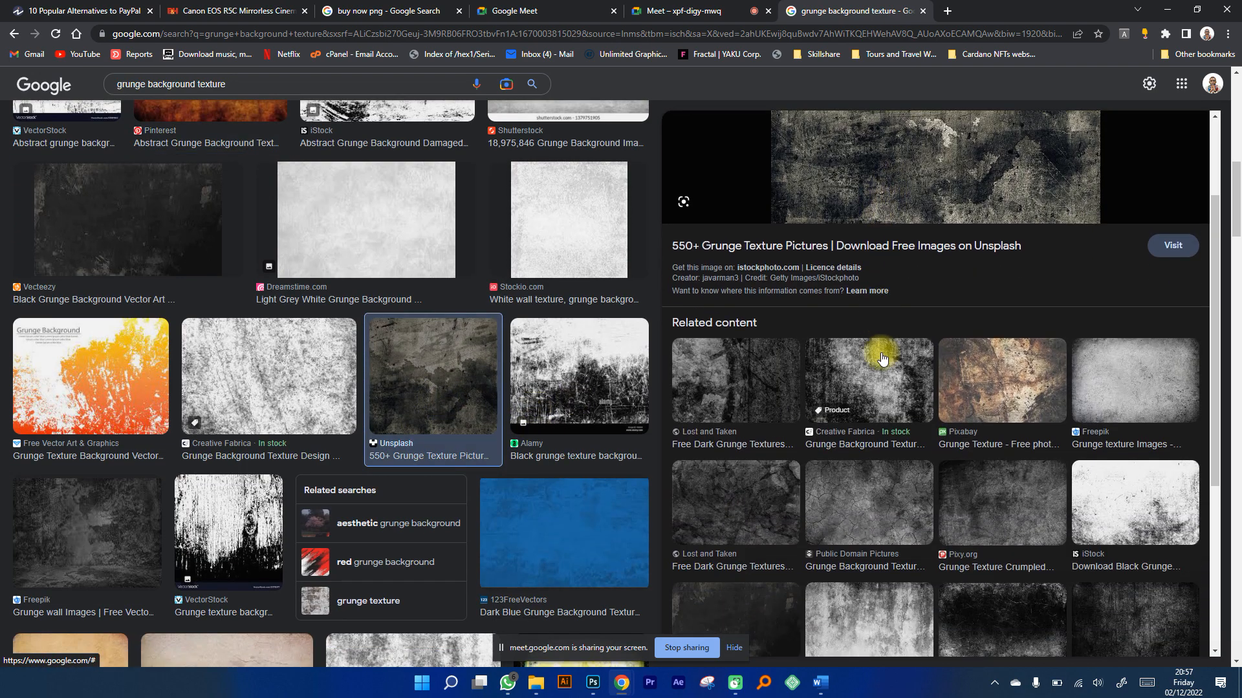
{"action": "left_click", "coordinate": [882, 329]}
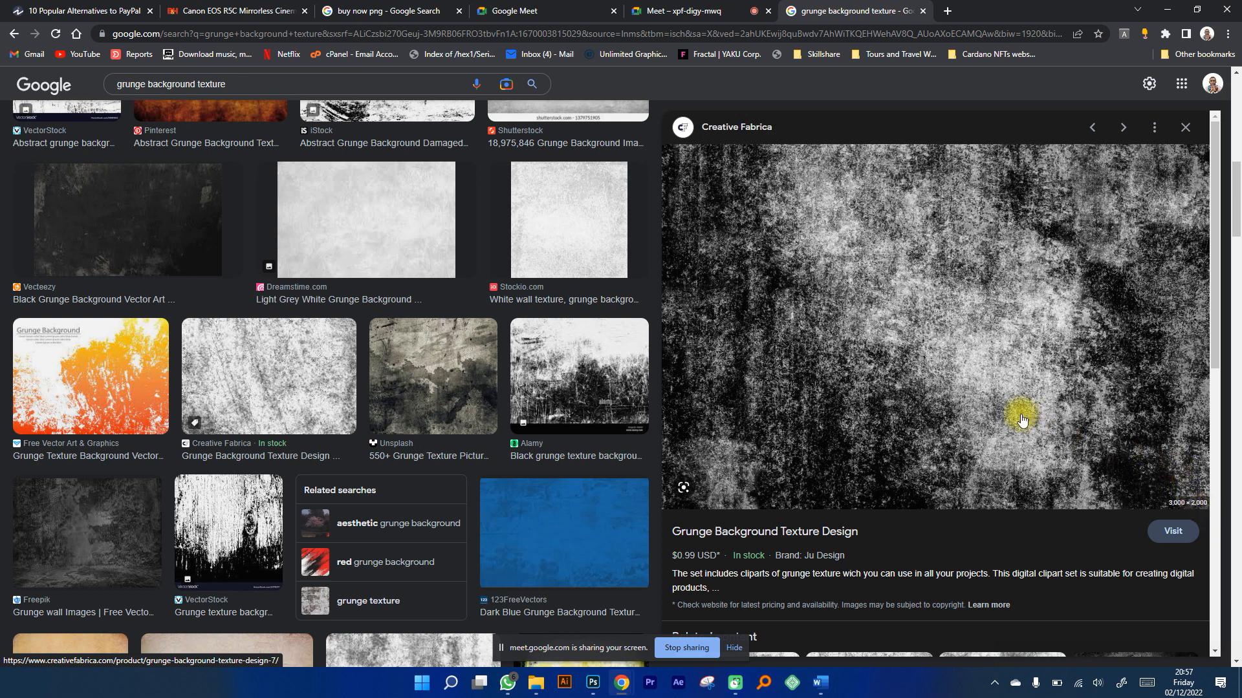
Save the previewed grunge texture as a JPEG image in the Practice File folder on New Volume (F:).
{"action": "right_click", "coordinate": [877, 330]}
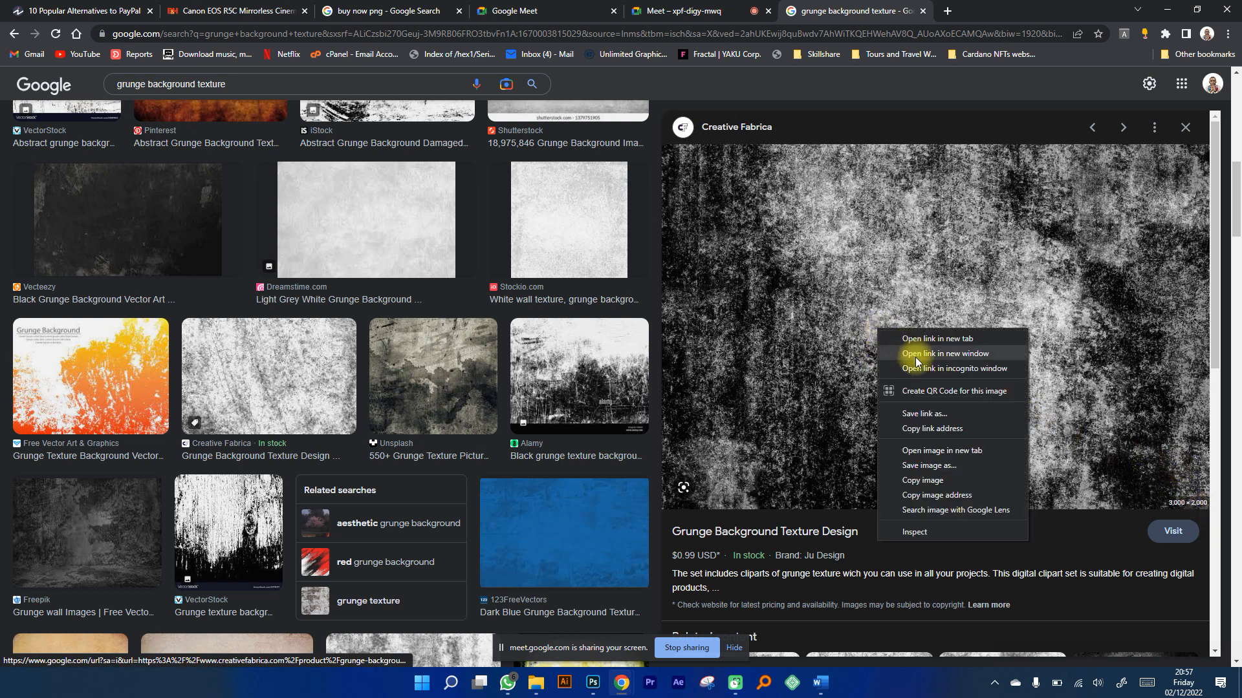
{"action": "left_click", "coordinate": [919, 466]}
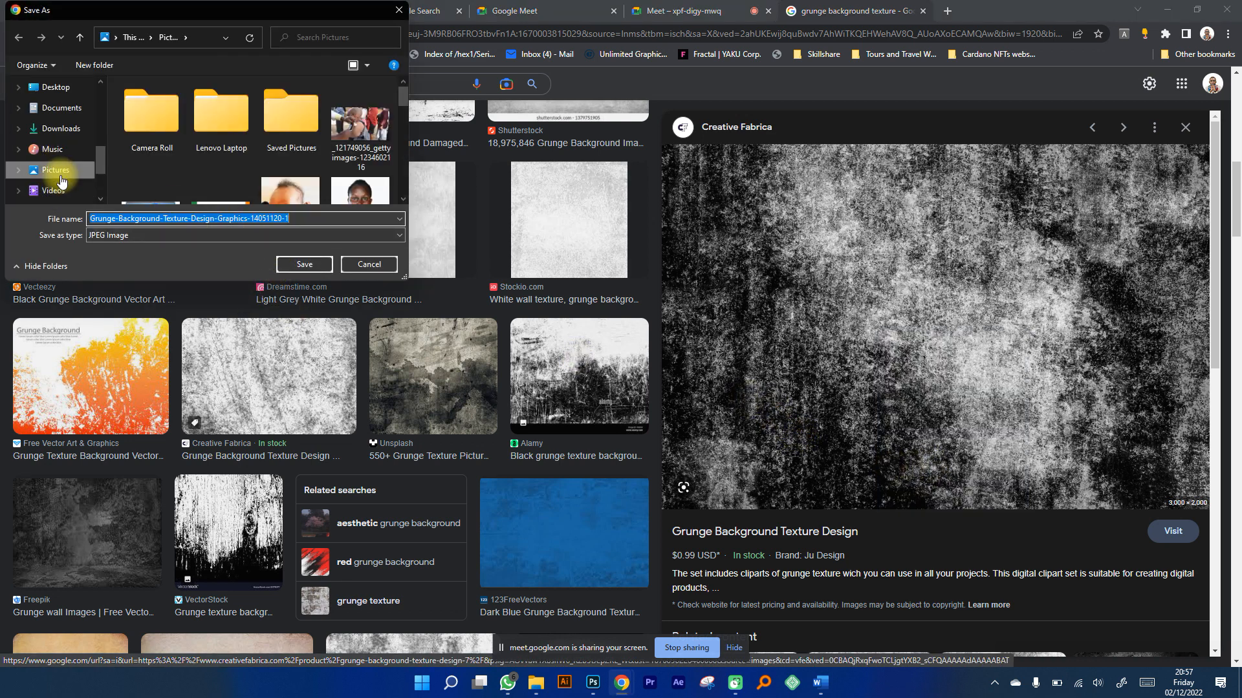
{"action": "scroll", "coordinate": [62, 182], "scroll_direction": "down", "scroll_amount": 2}
{"action": "left_click", "coordinate": [64, 150]}
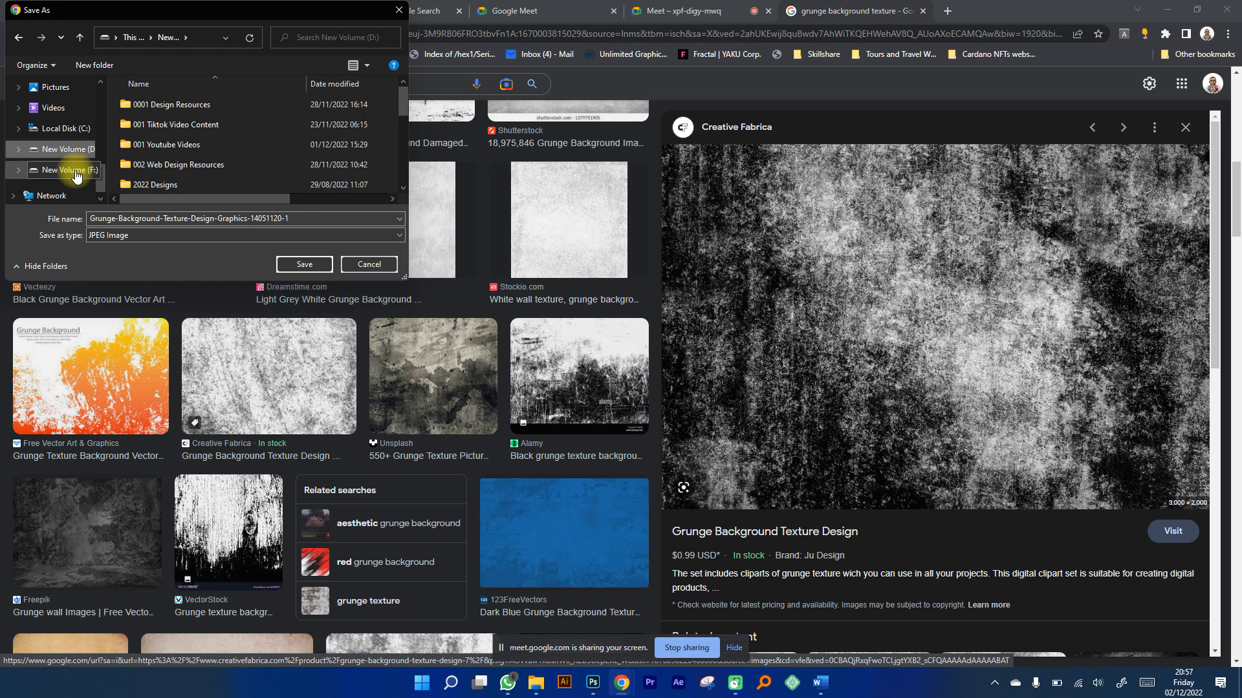
{"action": "left_click", "coordinate": [76, 172]}
{"action": "scroll", "coordinate": [172, 148], "scroll_direction": "down", "scroll_amount": 3}
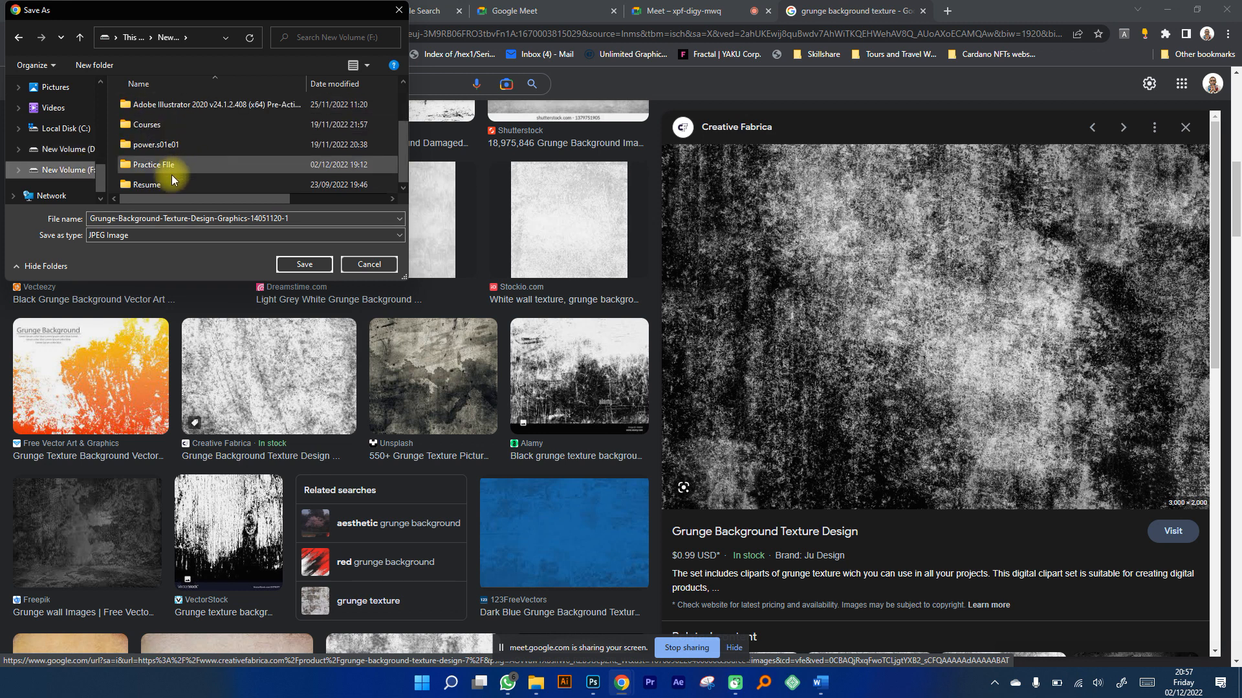
{"action": "double_click", "coordinate": [172, 171]}
{"action": "left_click", "coordinate": [305, 264]}
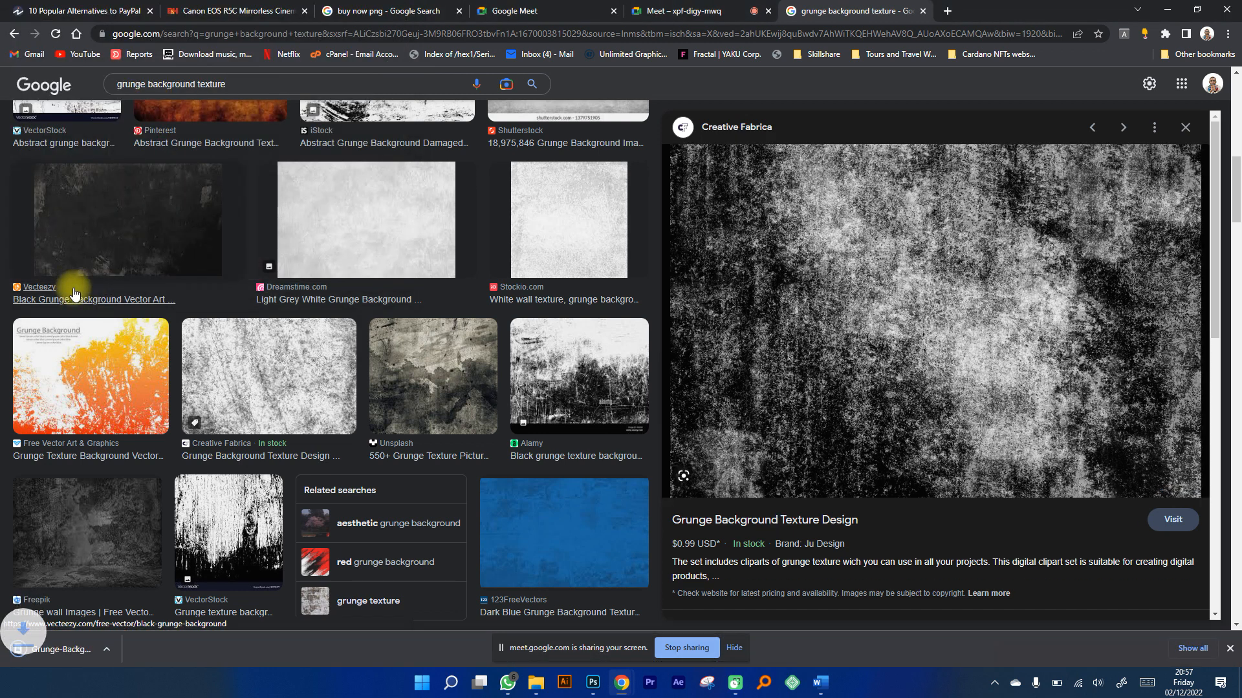
Switch to Photoshop and open Grunge-Background-Texture-Design-Graphics-14051120-1 from the Practice File folder on New Volume (F:).
{"action": "left_click", "coordinate": [593, 682]}
{"action": "key", "text": "space"}
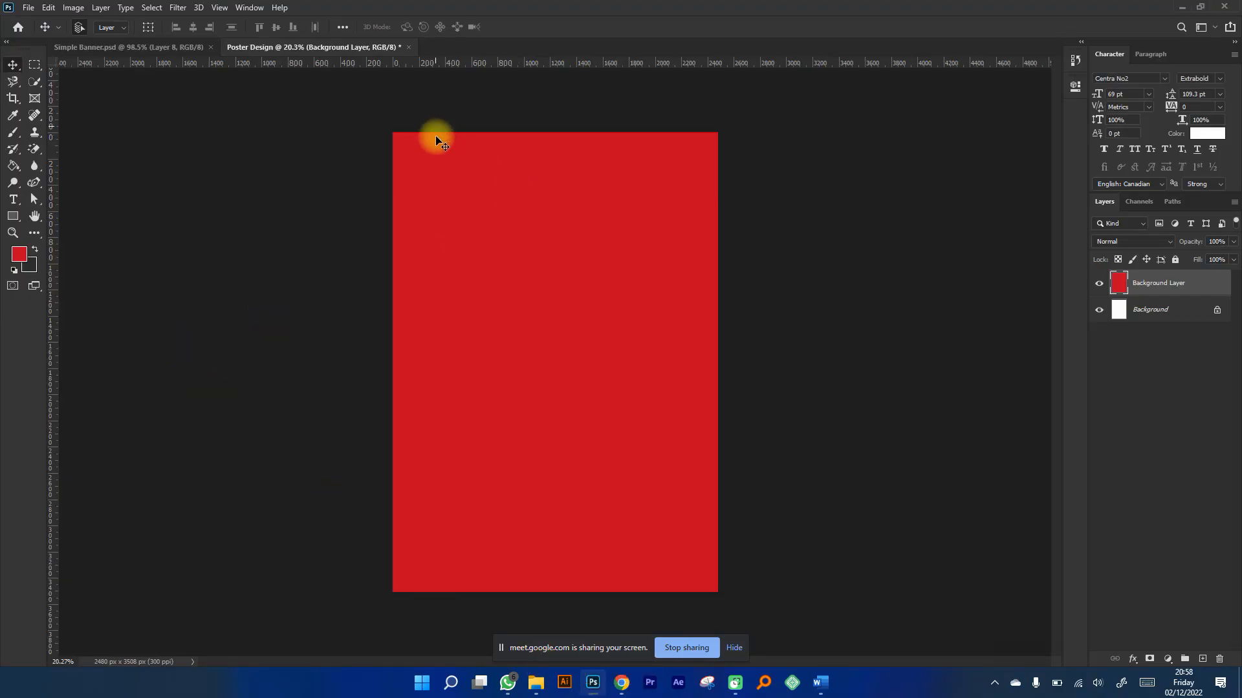
{"action": "left_click", "coordinate": [29, 8]}
{"action": "left_click", "coordinate": [40, 34]}
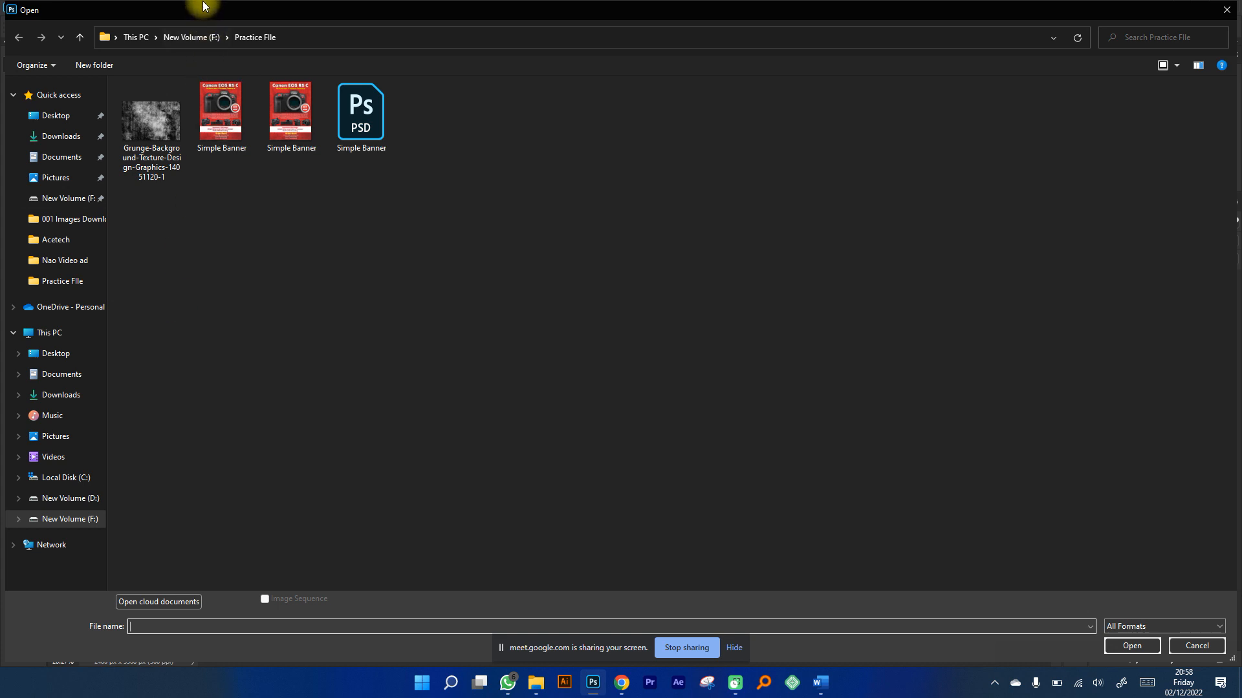
{"action": "left_click", "coordinate": [79, 517]}
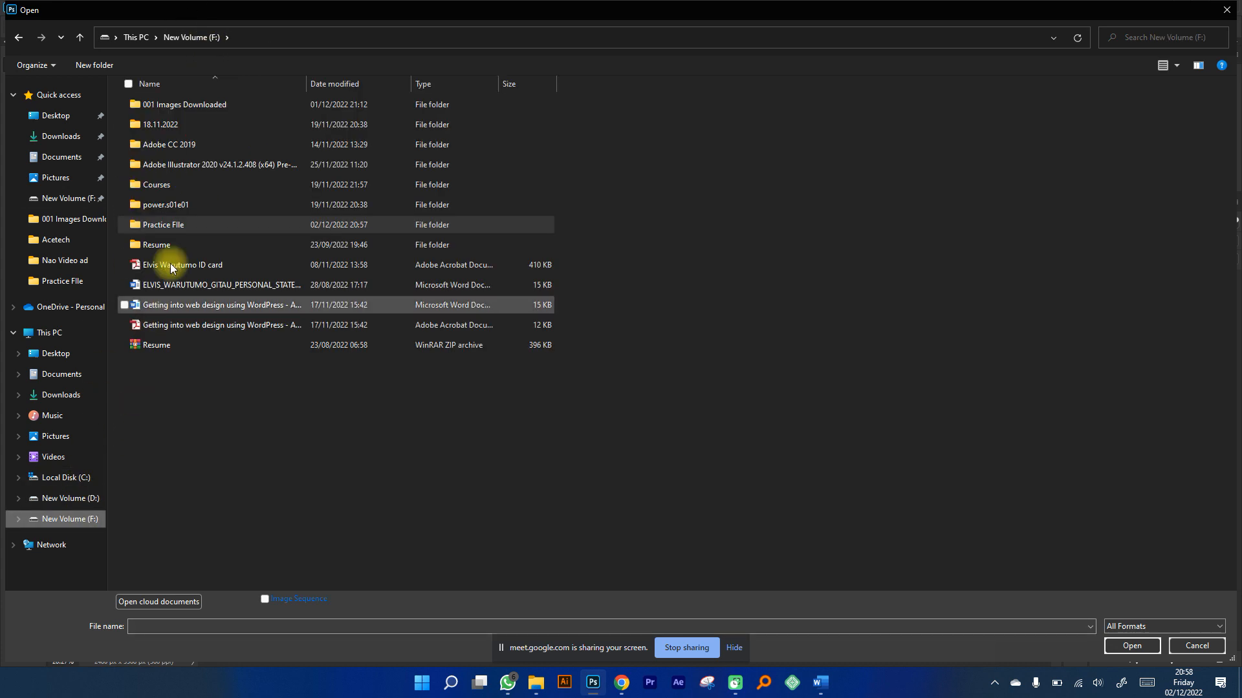
{"action": "double_click", "coordinate": [205, 223]}
{"action": "left_click", "coordinate": [153, 161]}
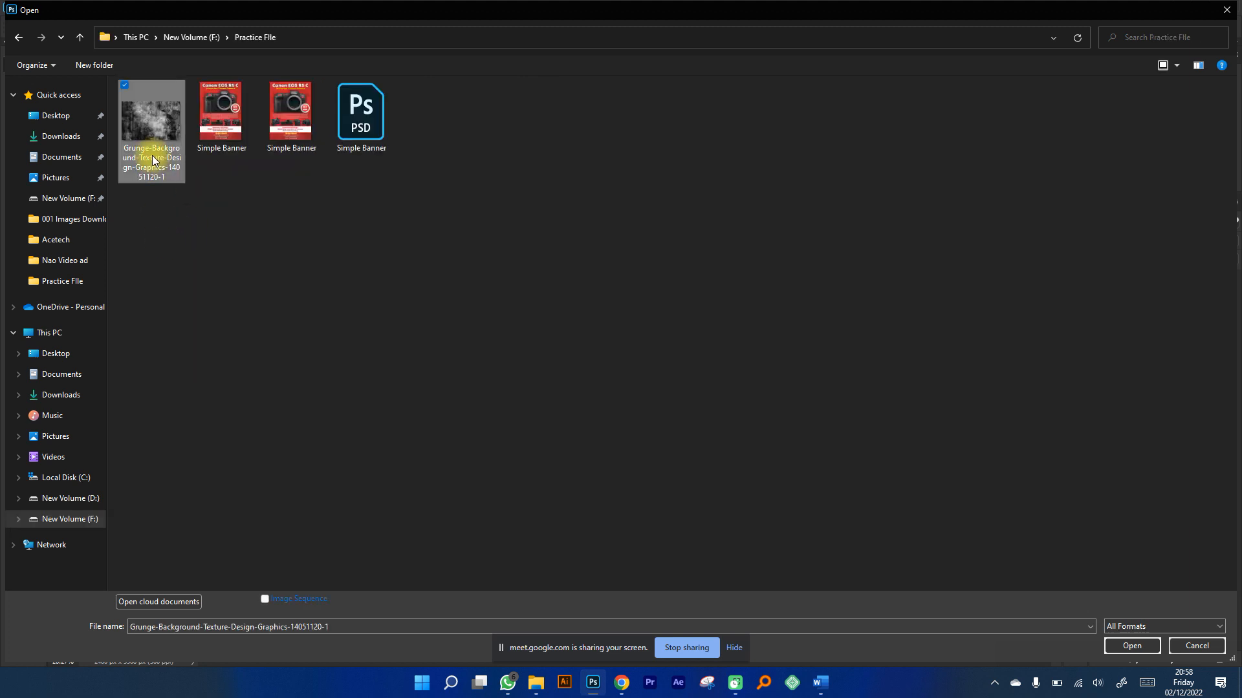
{"action": "left_click", "coordinate": [1146, 643]}
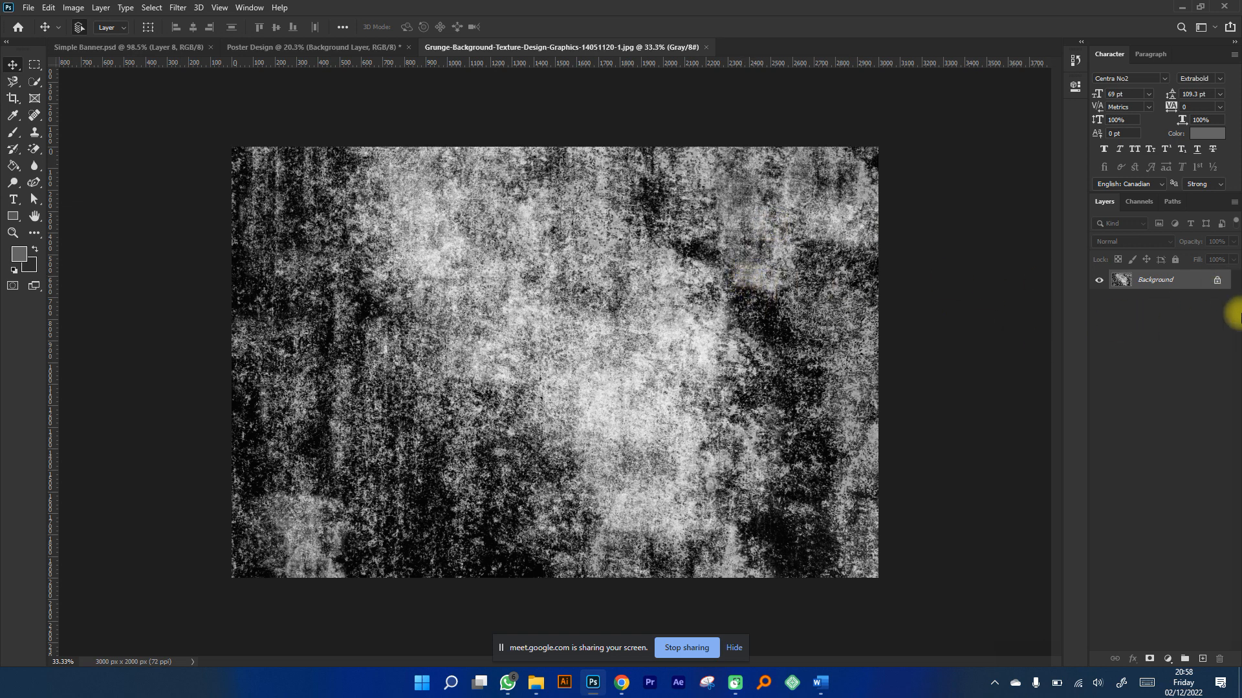
Unlock the texture image's background layer and bring it into the Poster Design document over the red background.
{"action": "left_click", "coordinate": [1217, 282]}
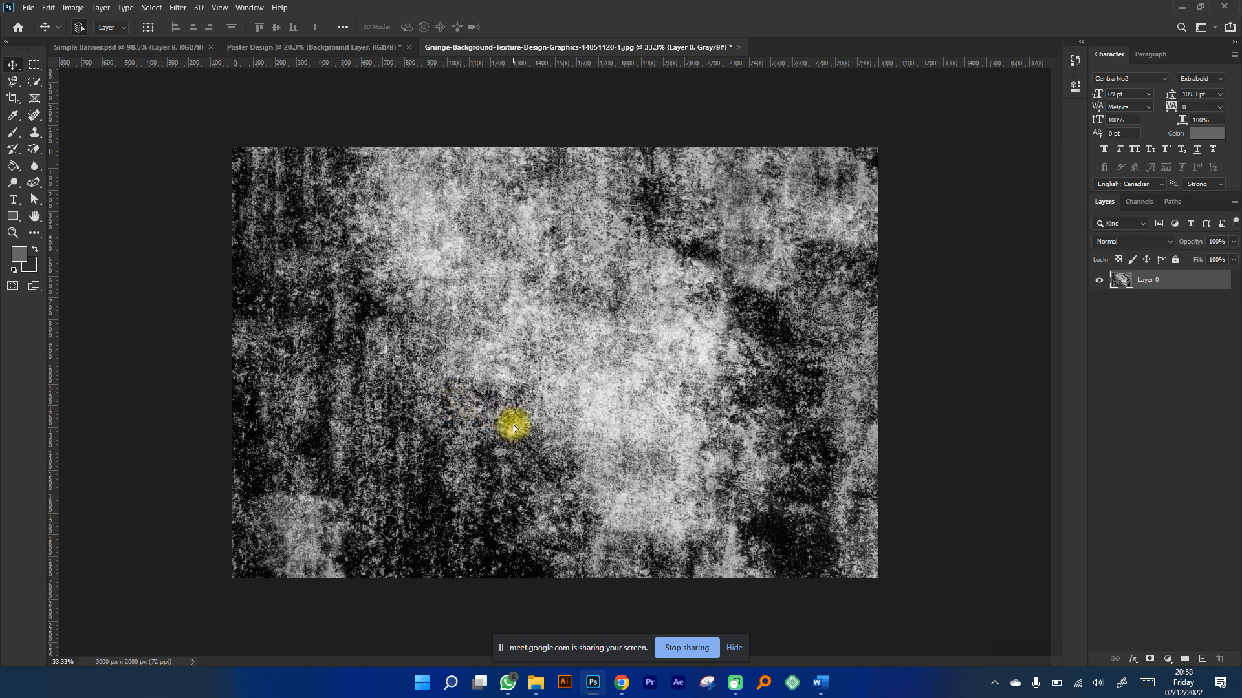
{"action": "left_click_drag", "start_coordinate": [513, 430], "coordinate": [345, 117]}
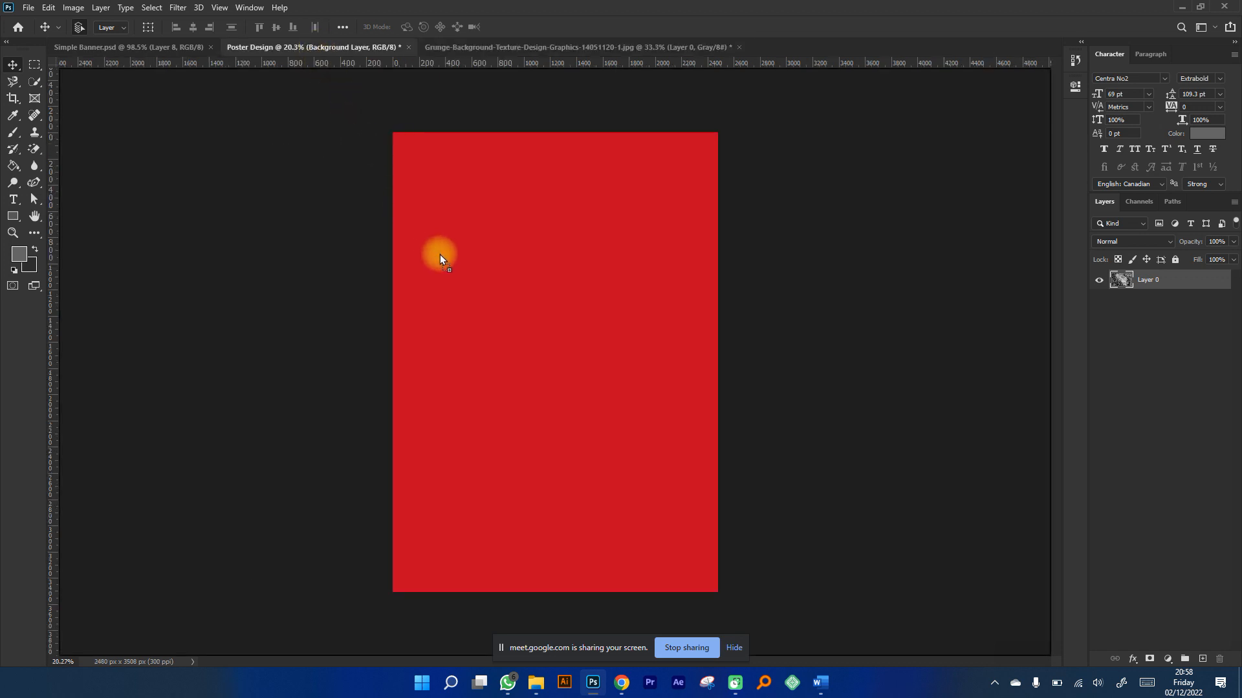
{"action": "left_click_drag", "start_coordinate": [488, 326], "coordinate": [609, 345]}
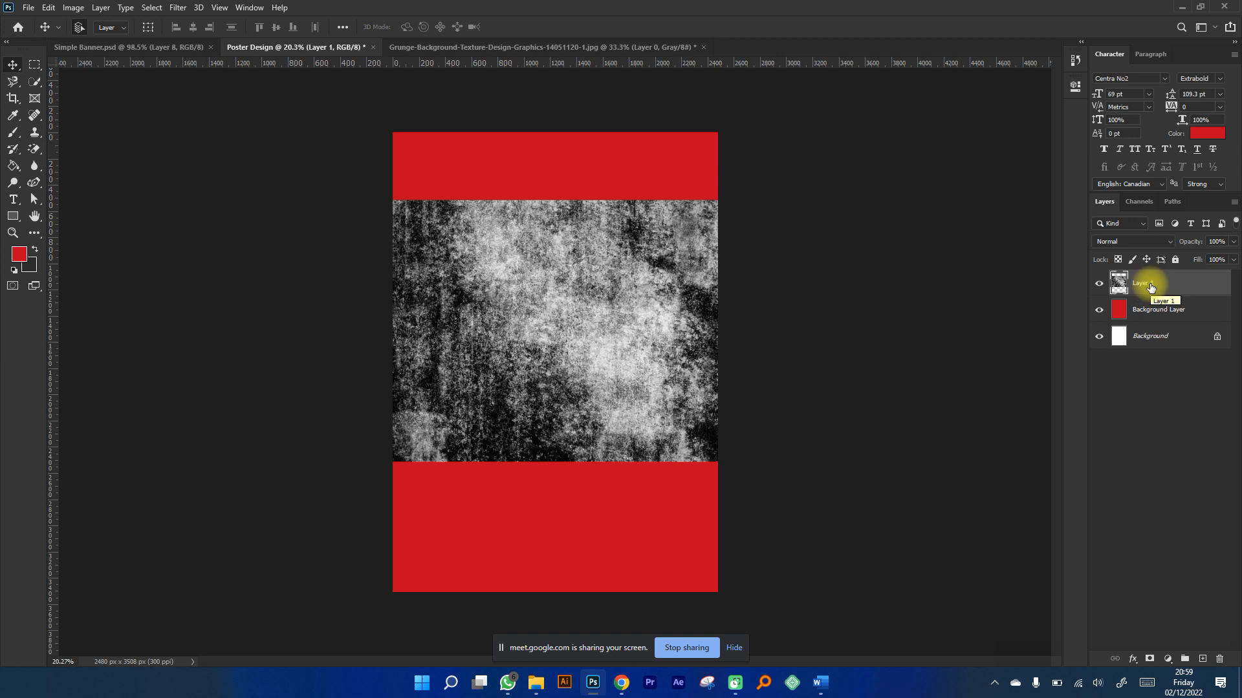
Rename the imported texture layer as Bg Texture.
{"action": "type", "text": "B"}
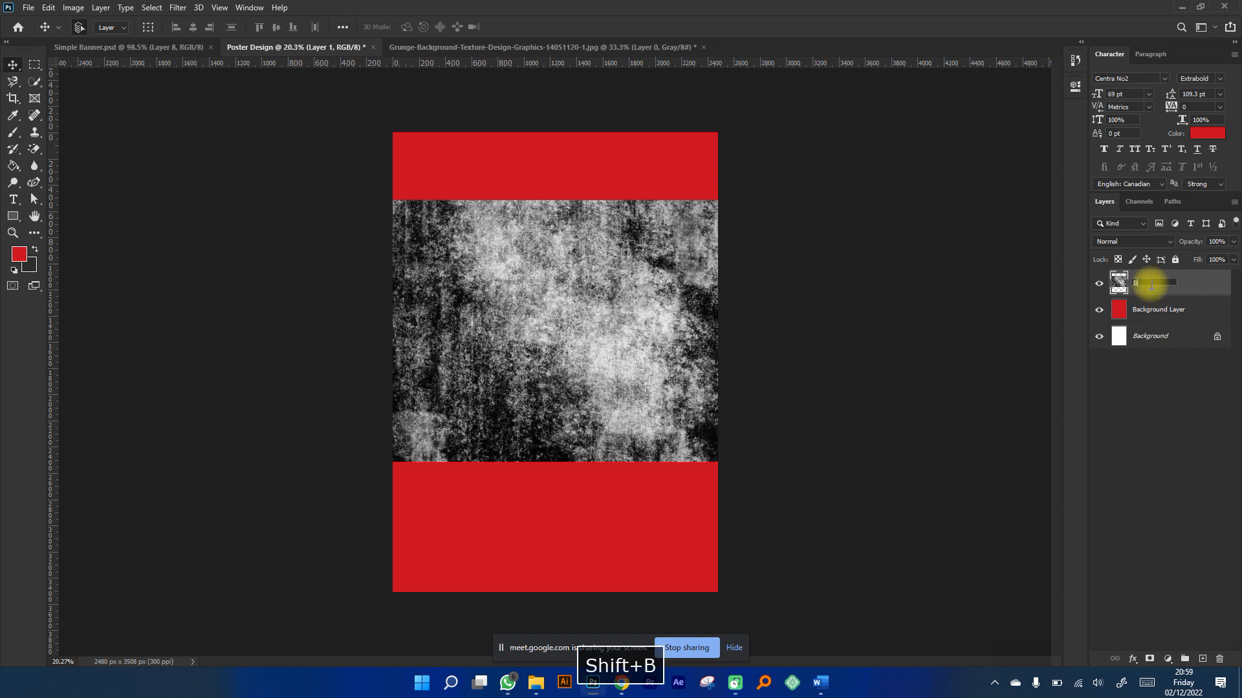
{"action": "type", "text": "o Text"}
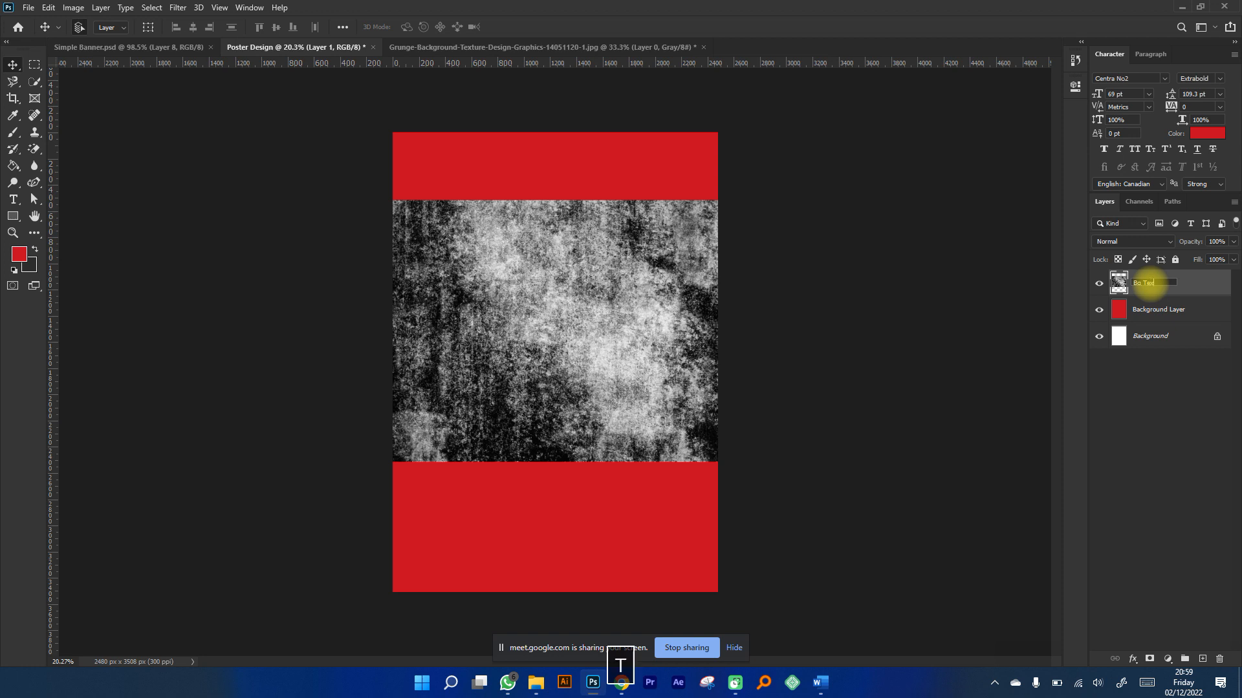
{"action": "type", "text": "ure"}
{"action": "key", "text": "Return"}
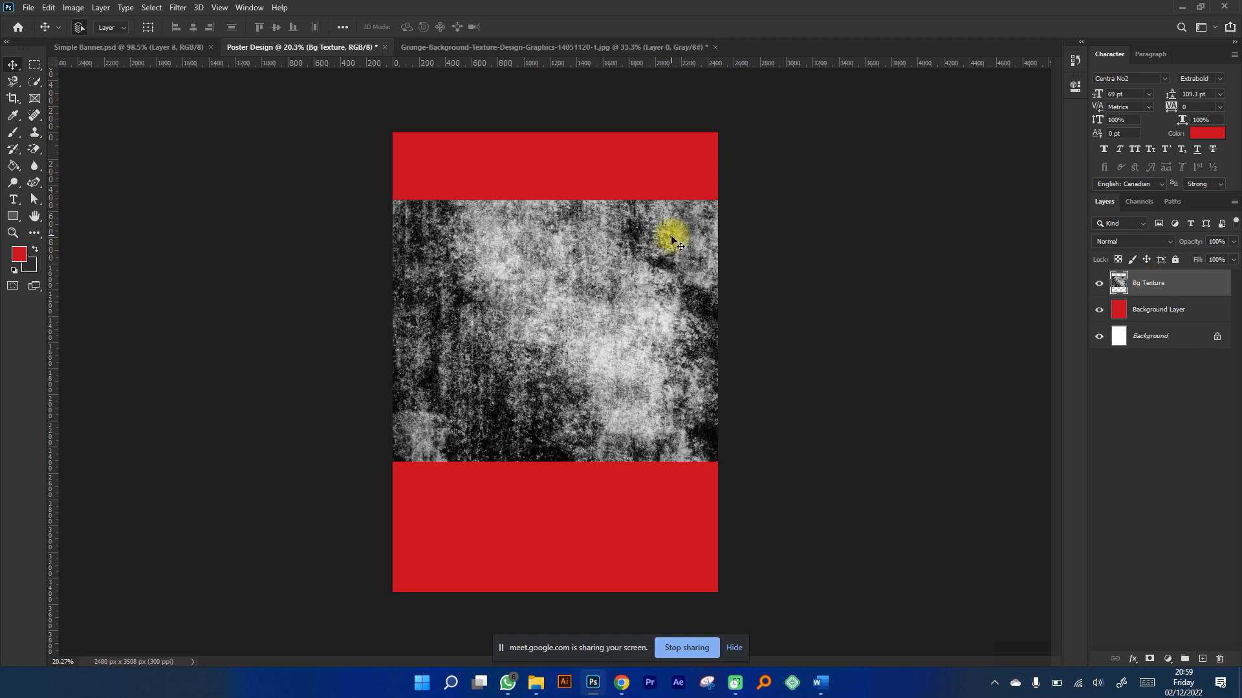
Move the Bg Texture image down to the vertical middle of the poster.
{"action": "left_click_drag", "start_coordinate": [604, 255], "coordinate": [605, 274]}
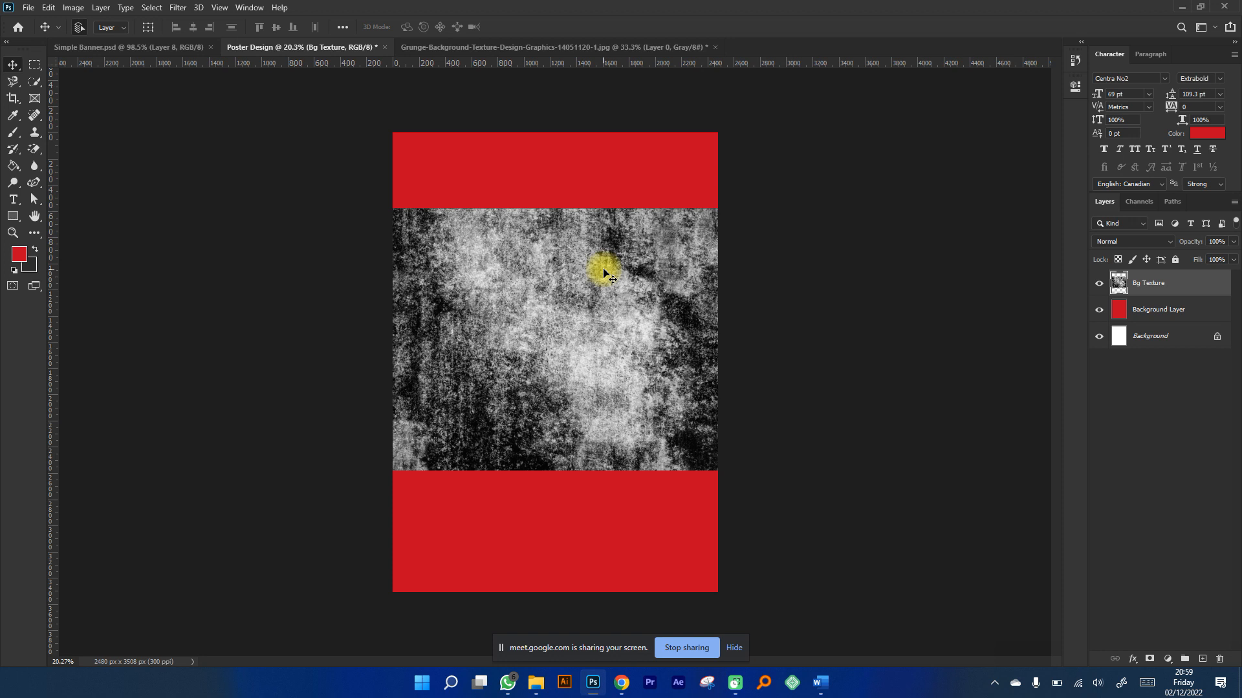
{"action": "left_click_drag", "start_coordinate": [603, 274], "coordinate": [585, 333]}
{"action": "left_click_drag", "start_coordinate": [626, 384], "coordinate": [626, 383]}
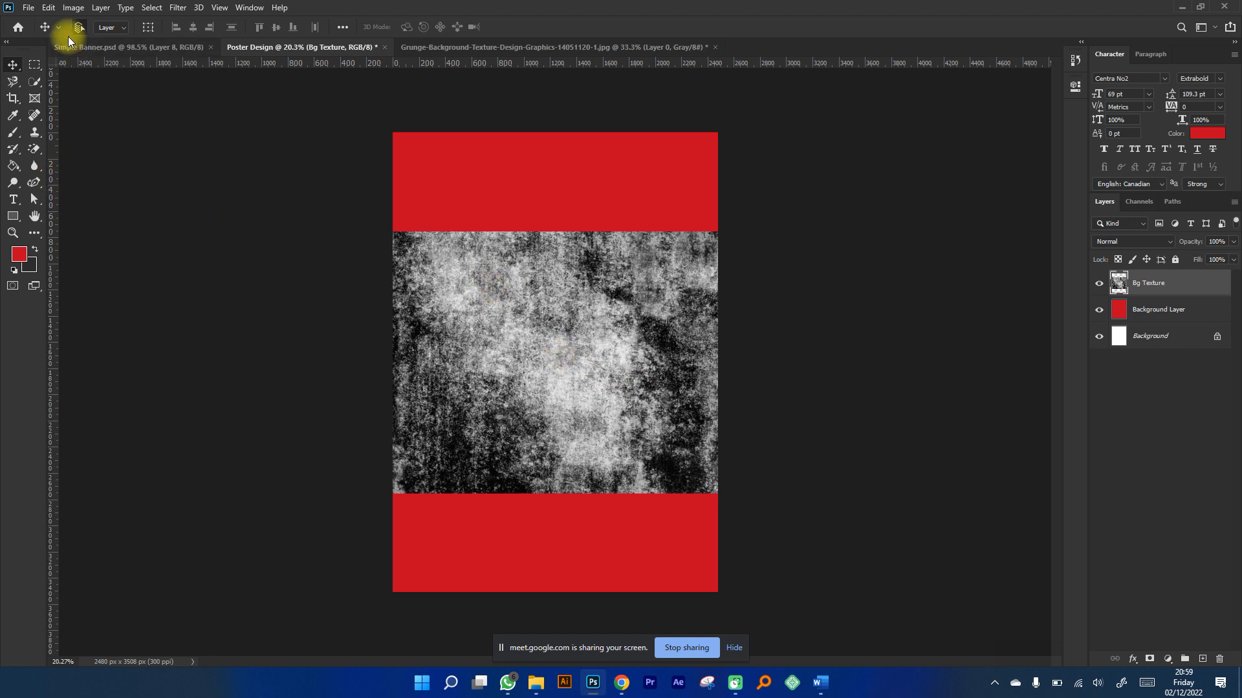
{"action": "left_click", "coordinate": [50, 8]}
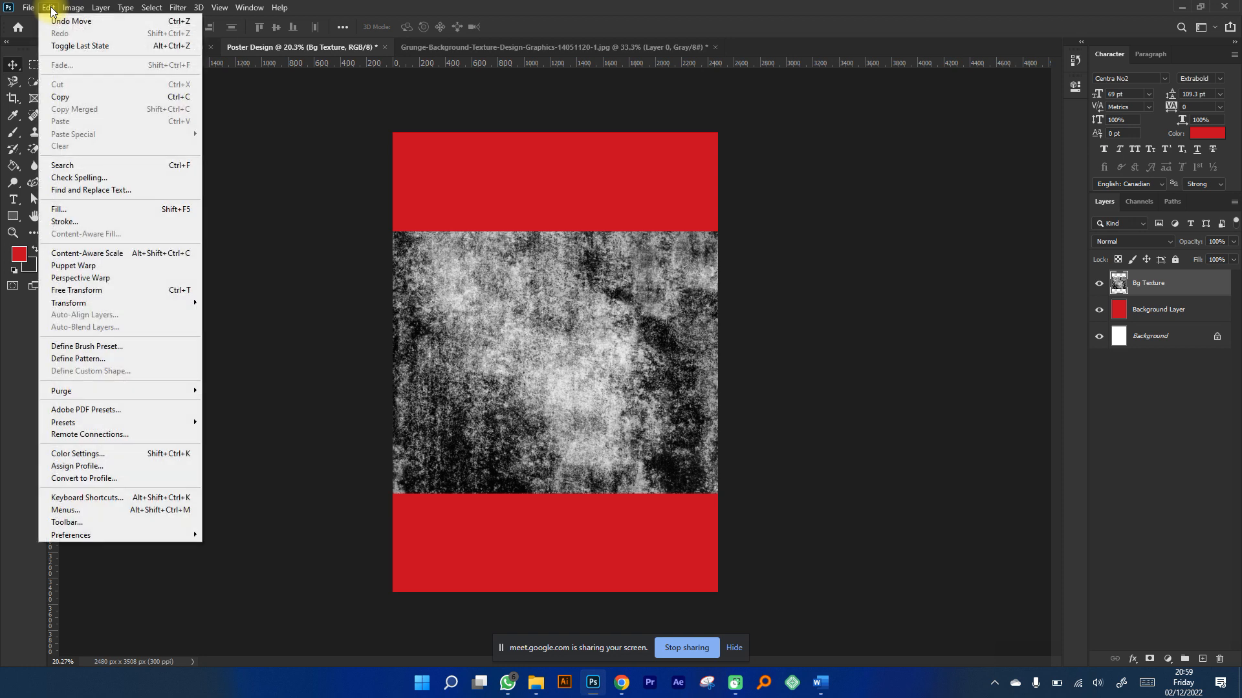
{"action": "left_click", "coordinate": [113, 291]}
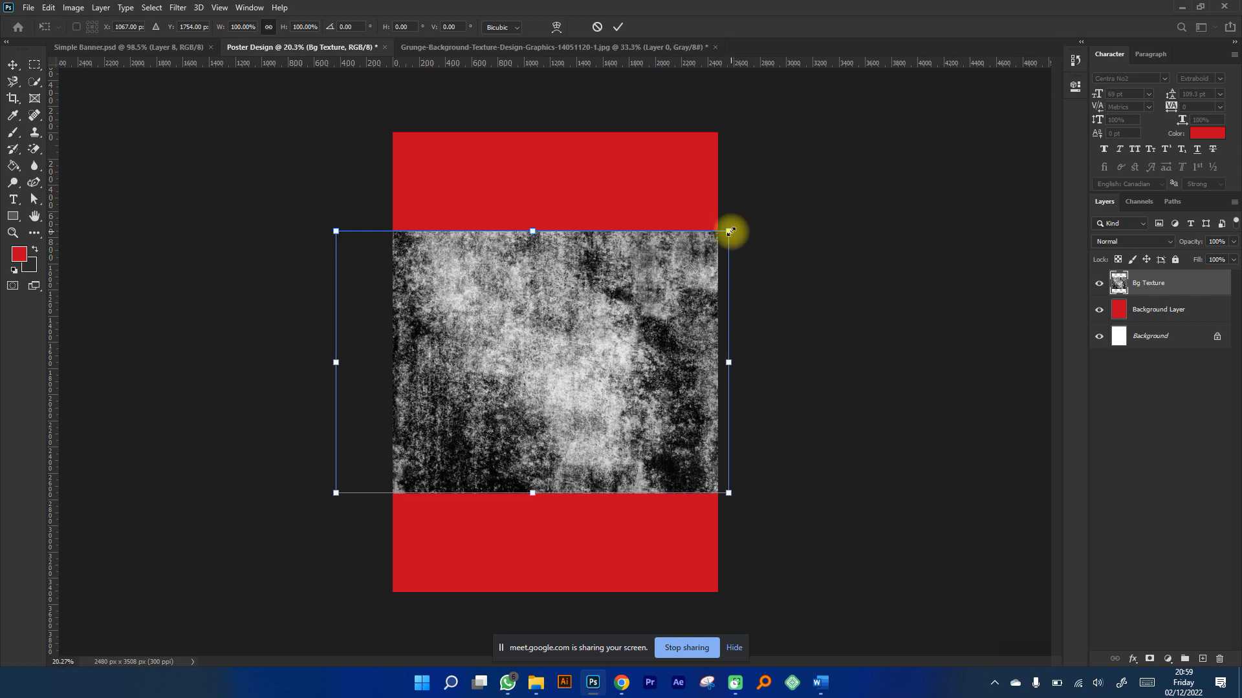
{"action": "left_click_drag", "start_coordinate": [732, 233], "coordinate": [779, 280]}
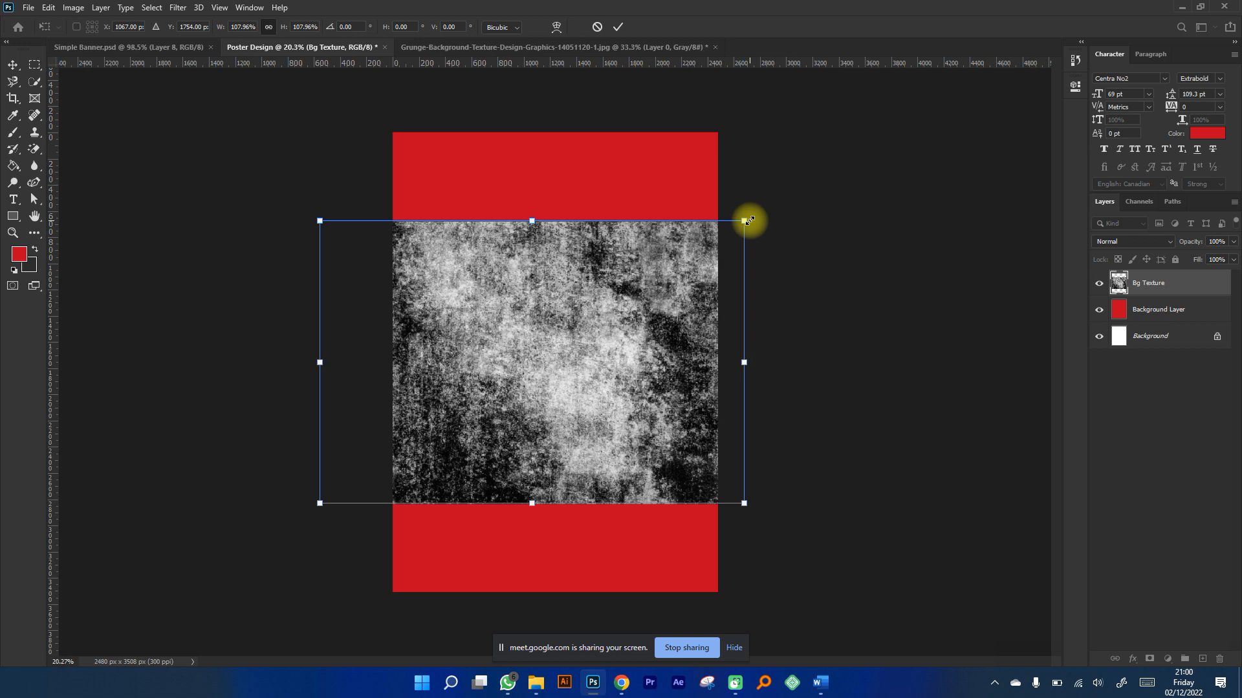
{"action": "left_click_drag", "start_coordinate": [749, 221], "coordinate": [947, 89]}
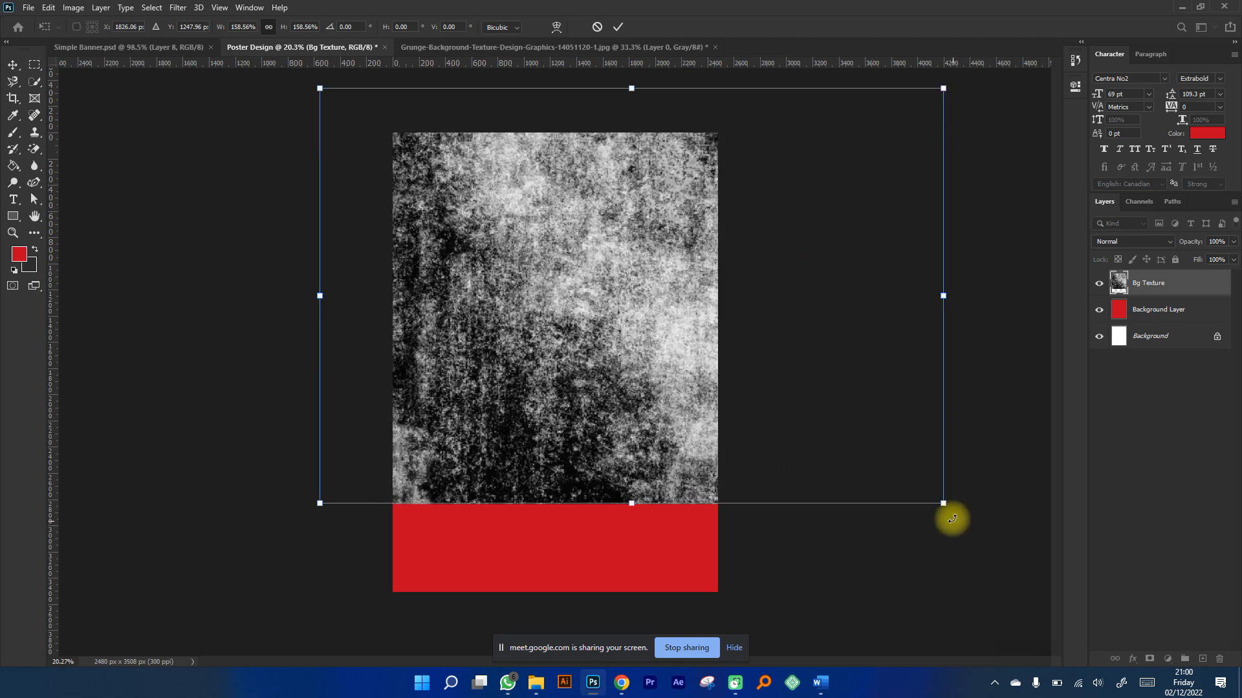
{"action": "left_click_drag", "start_coordinate": [948, 507], "coordinate": [862, 521]}
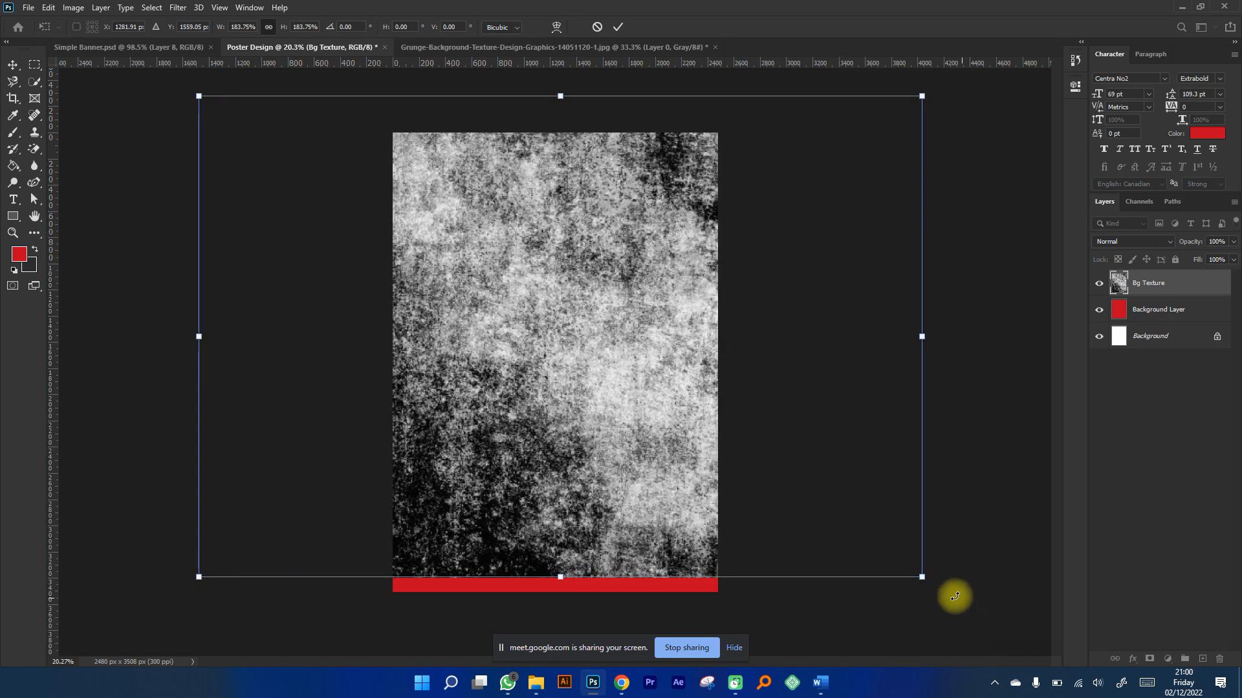
{"action": "left_click_drag", "start_coordinate": [954, 602], "coordinate": [963, 591]}
{"action": "left_click_drag", "start_coordinate": [774, 488], "coordinate": [726, 487]}
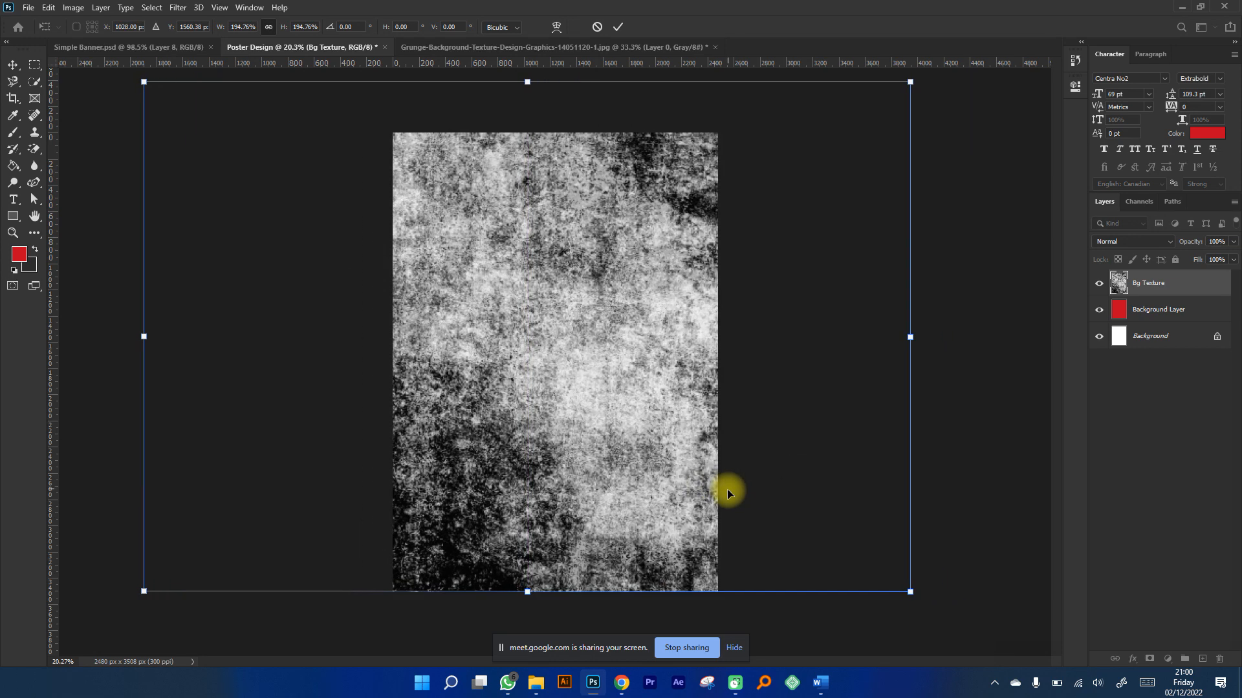
{"action": "key", "text": "Escape"}
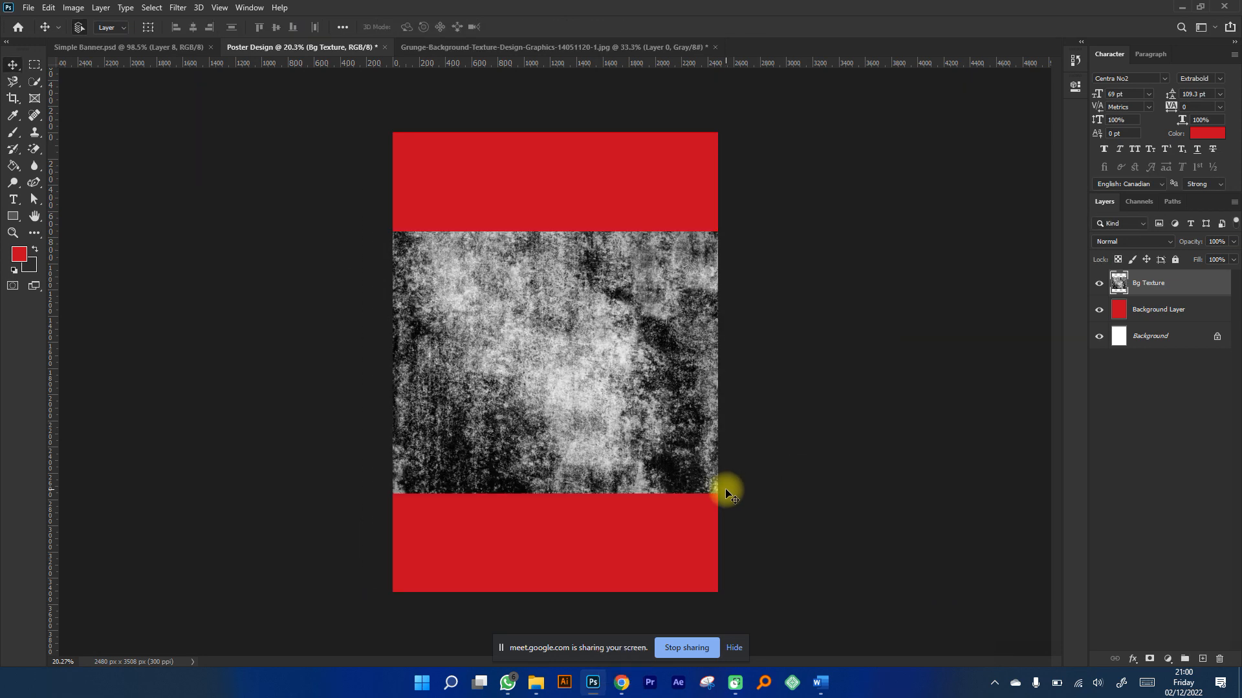
Rotate the Bg Texture layer 90° clockwise and scale it to about 137% so it covers the whole poster.
{"action": "key", "text": "ctrl+t"}
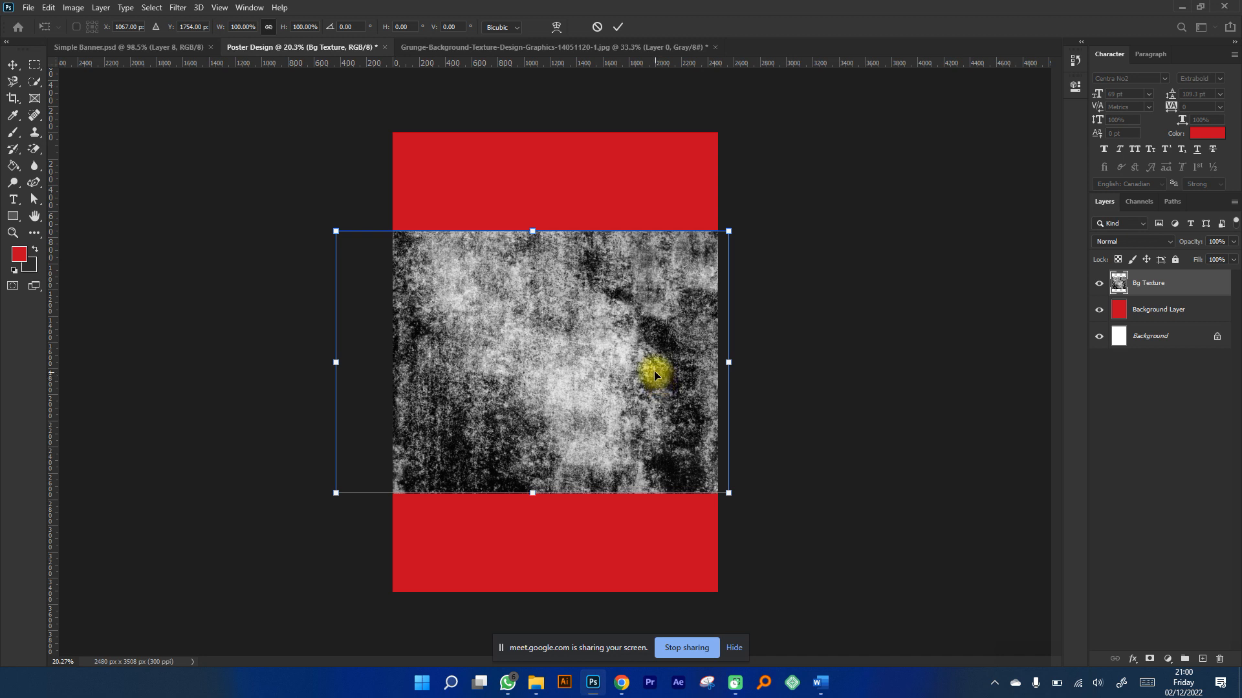
{"action": "right_click", "coordinate": [618, 306]}
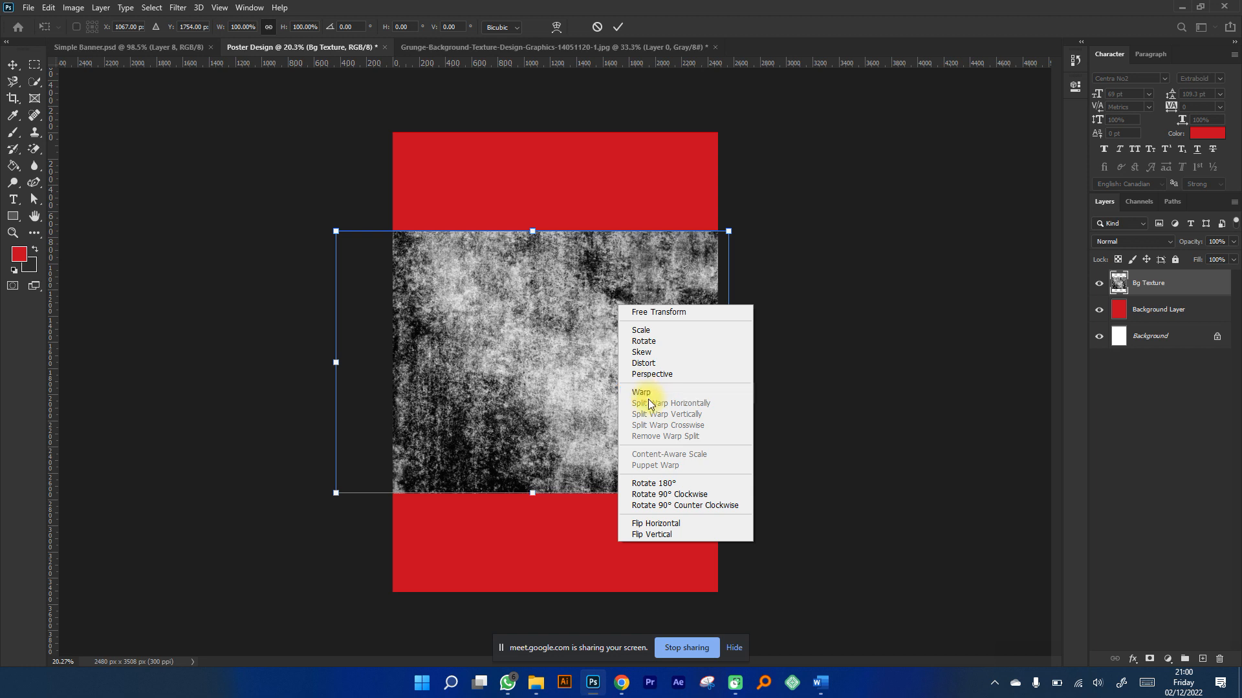
{"action": "left_click", "coordinate": [683, 497]}
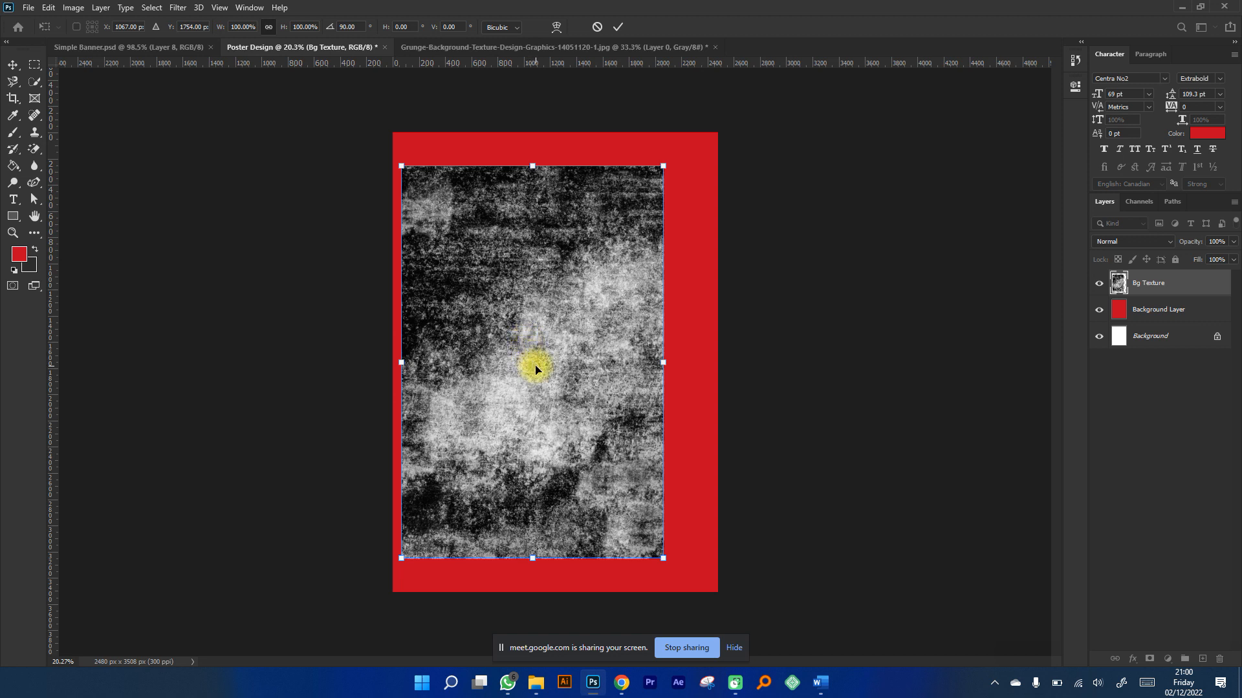
{"action": "left_click_drag", "start_coordinate": [535, 363], "coordinate": [501, 293]}
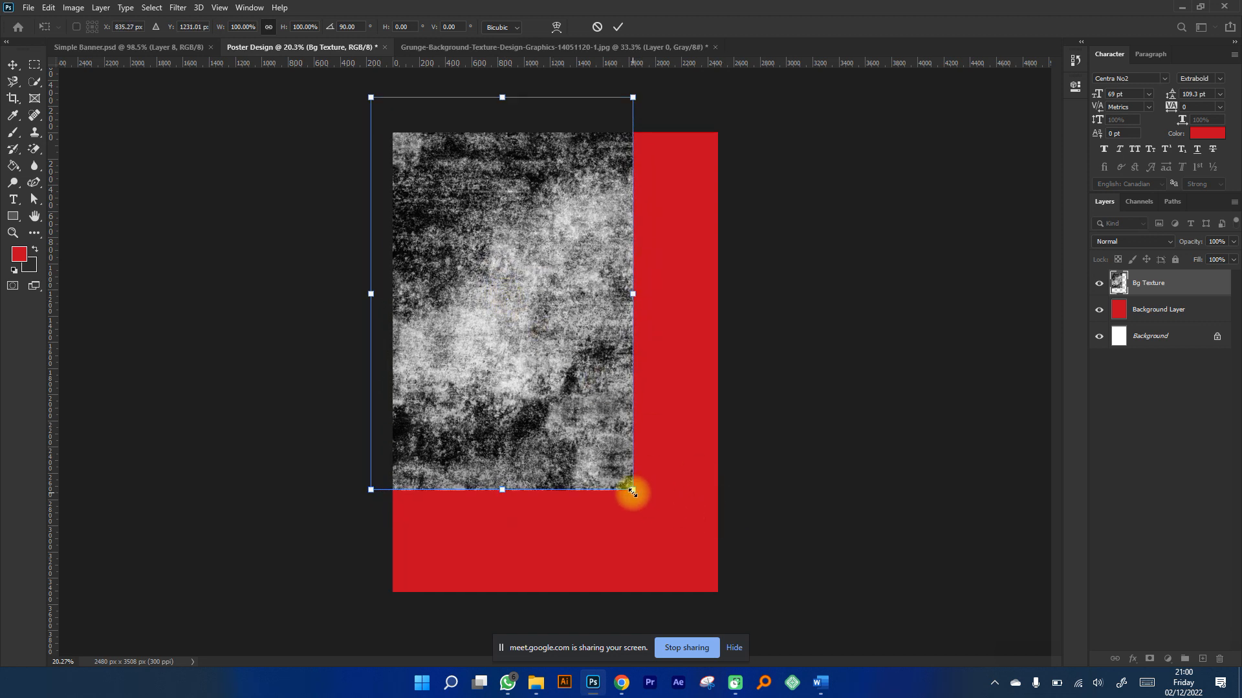
{"action": "left_click_drag", "start_coordinate": [633, 492], "coordinate": [735, 629]}
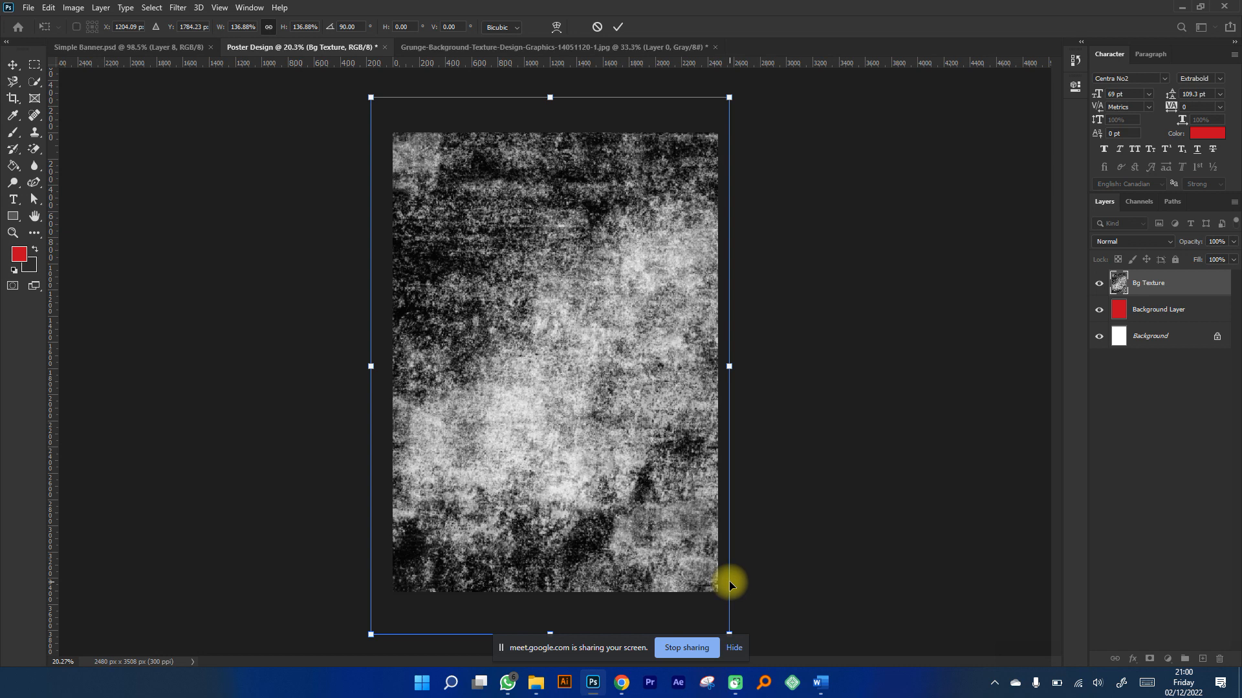
{"action": "key", "text": "Return"}
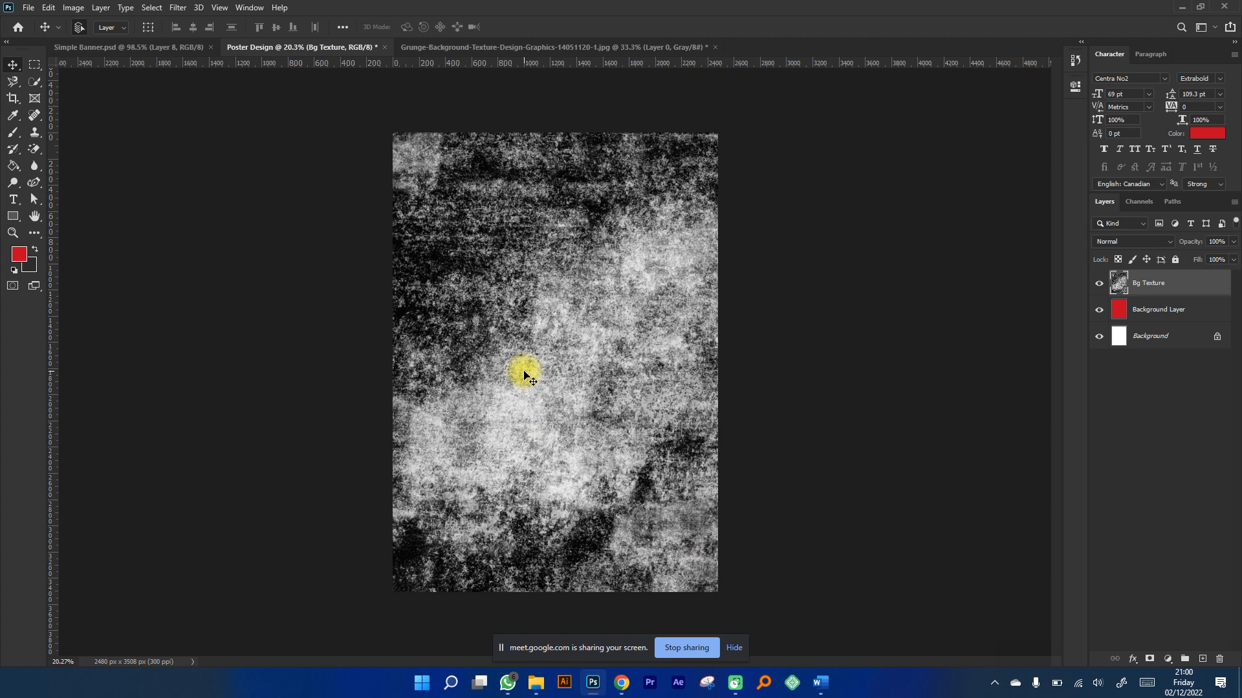
{"action": "left_click_drag", "start_coordinate": [515, 365], "coordinate": [516, 369]}
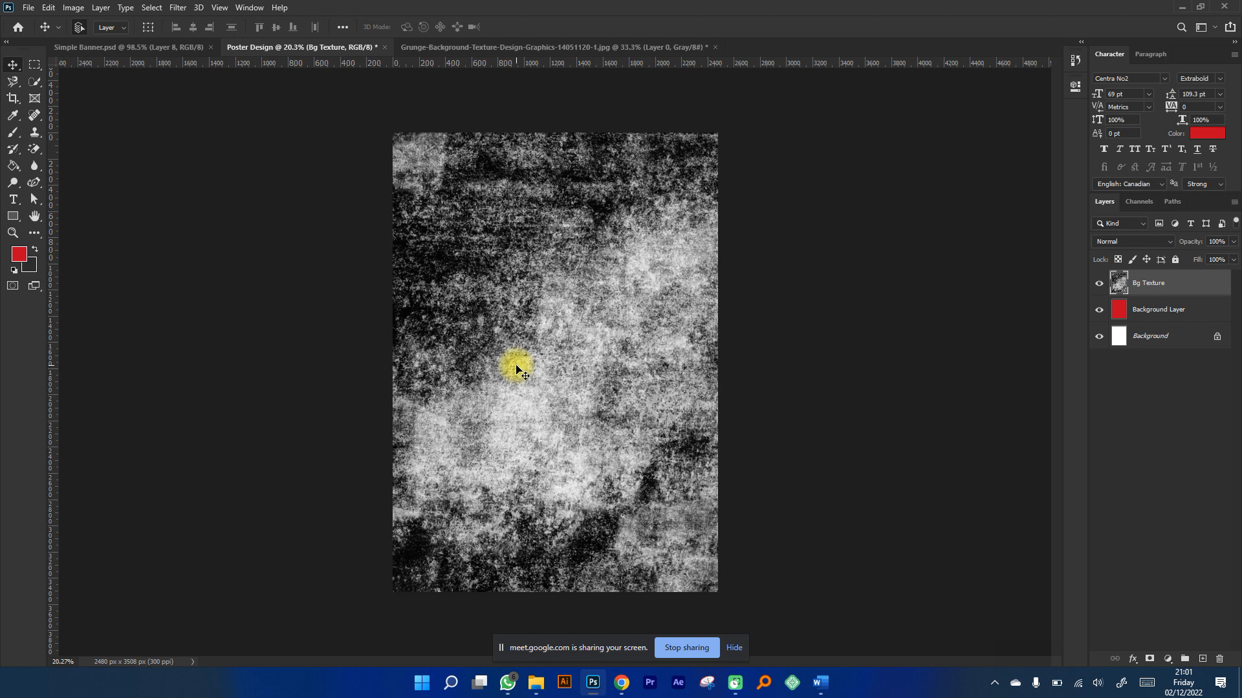
Set Layer 8's opacity to 55% in the Simple Banner document and return to the Poster Design document.
{"action": "left_click", "coordinate": [144, 48]}
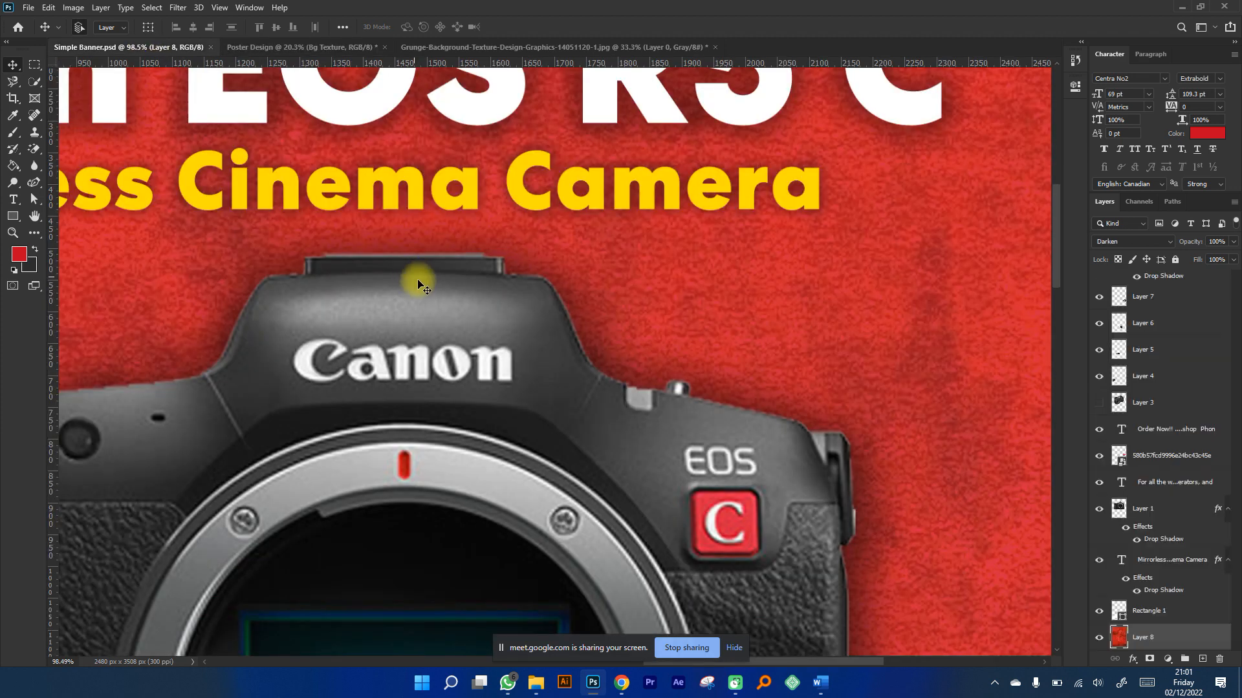
{"action": "key", "text": "5"}
{"action": "key", "text": "5"}
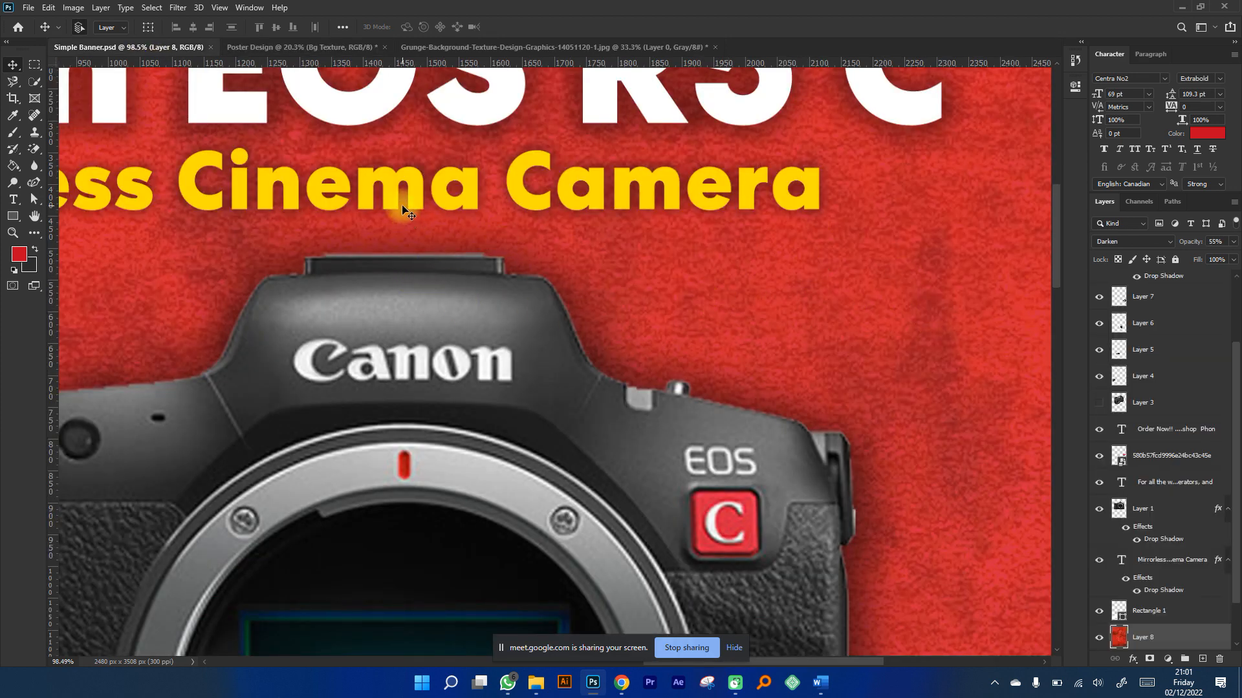
{"action": "left_click", "coordinate": [303, 48]}
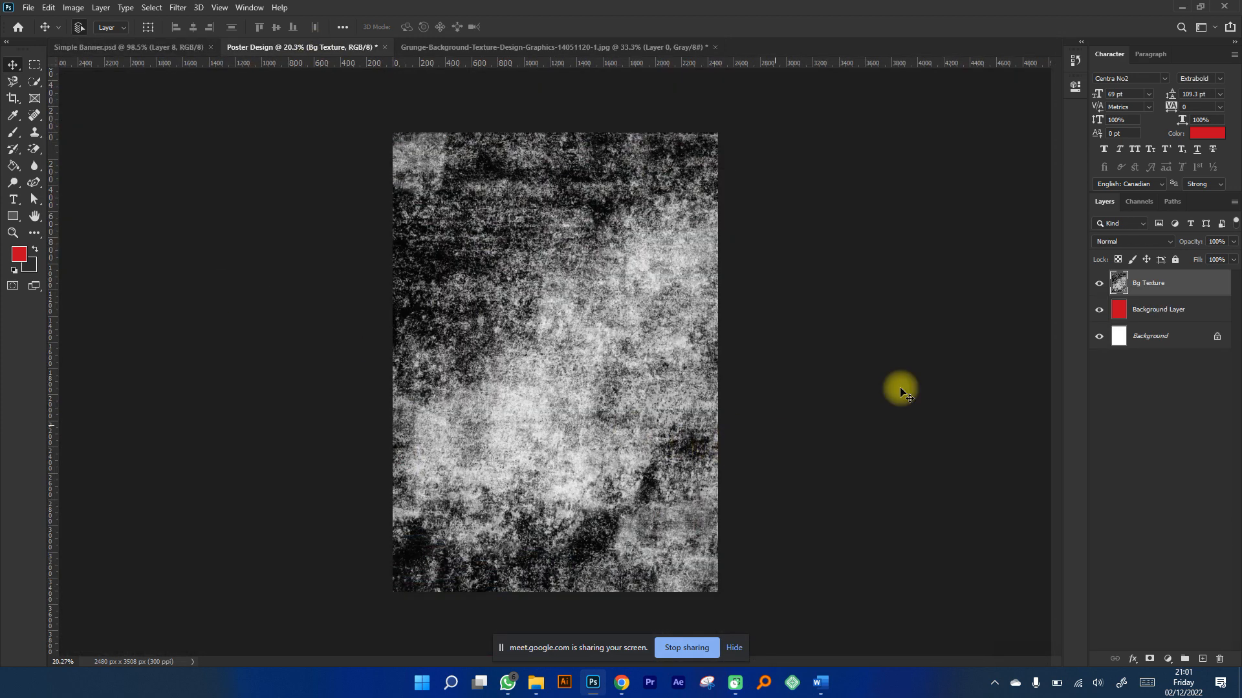
Try the Dissolve blend mode on the Bg Texture layer, and set it to Darken.
{"action": "left_click", "coordinate": [1137, 241]}
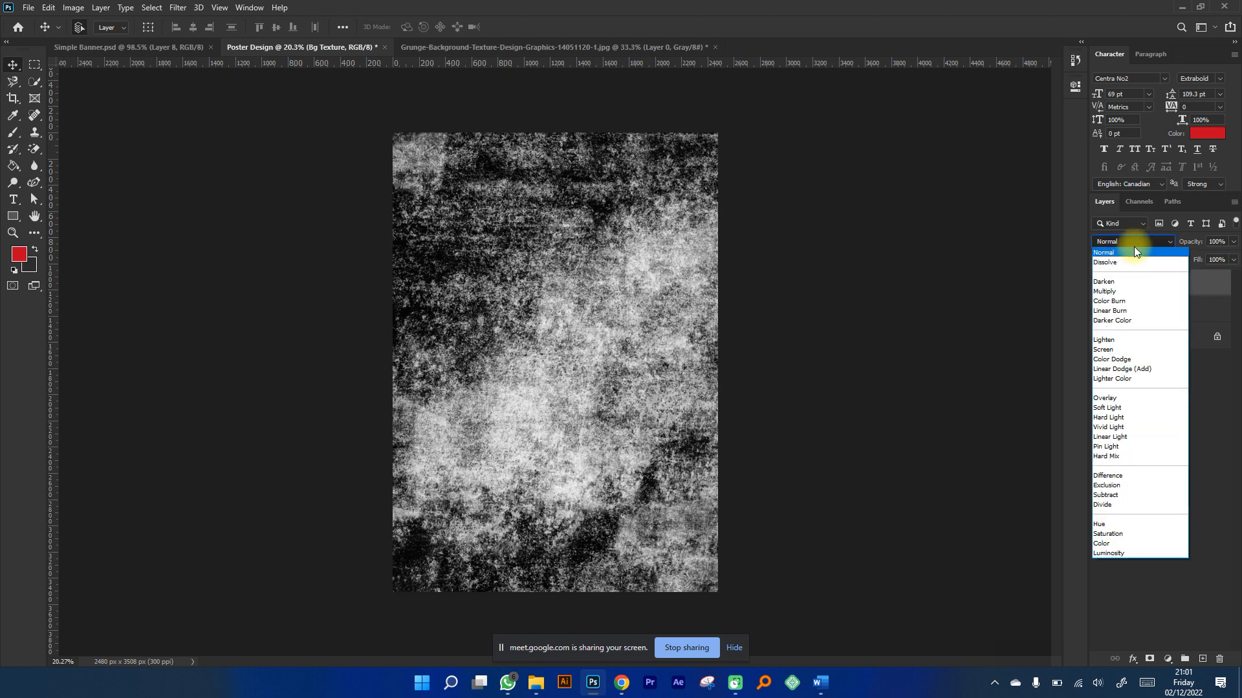
{"action": "left_click", "coordinate": [1127, 261]}
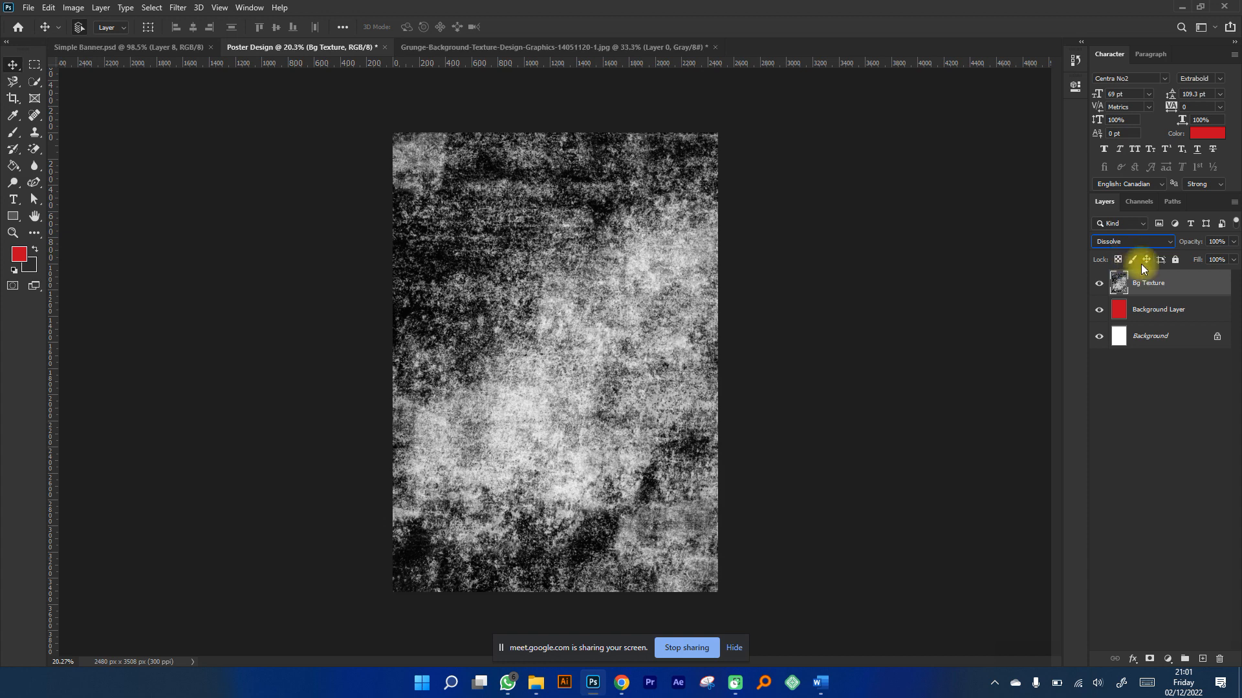
{"action": "left_click", "coordinate": [1142, 240]}
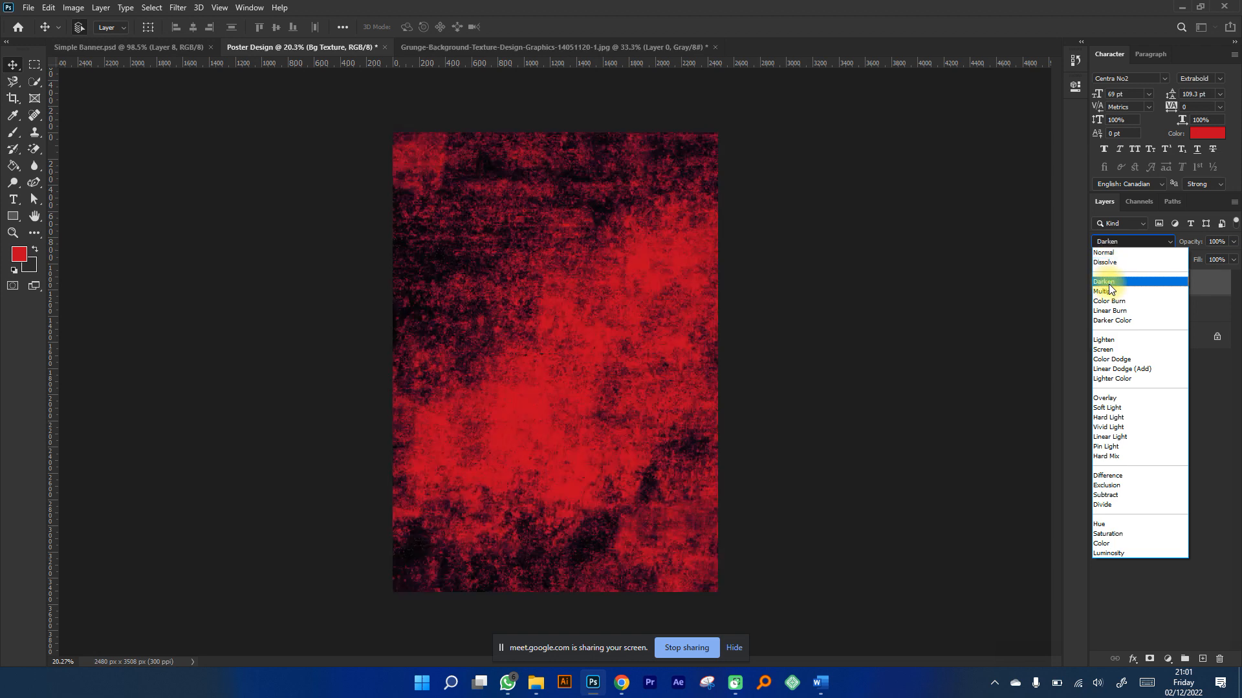
{"action": "left_click", "coordinate": [1108, 283]}
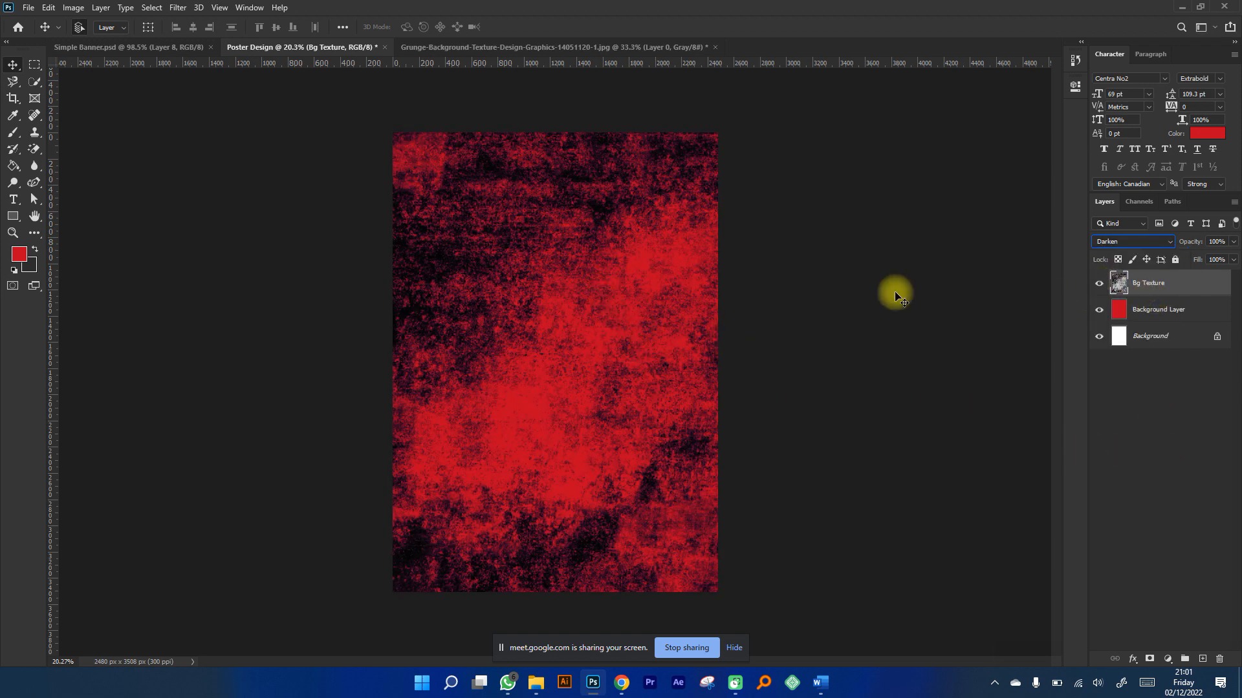
Lower the Bg Texture layer's opacity to 21%.
{"action": "left_click", "coordinate": [1154, 311]}
{"action": "left_click", "coordinate": [1156, 286]}
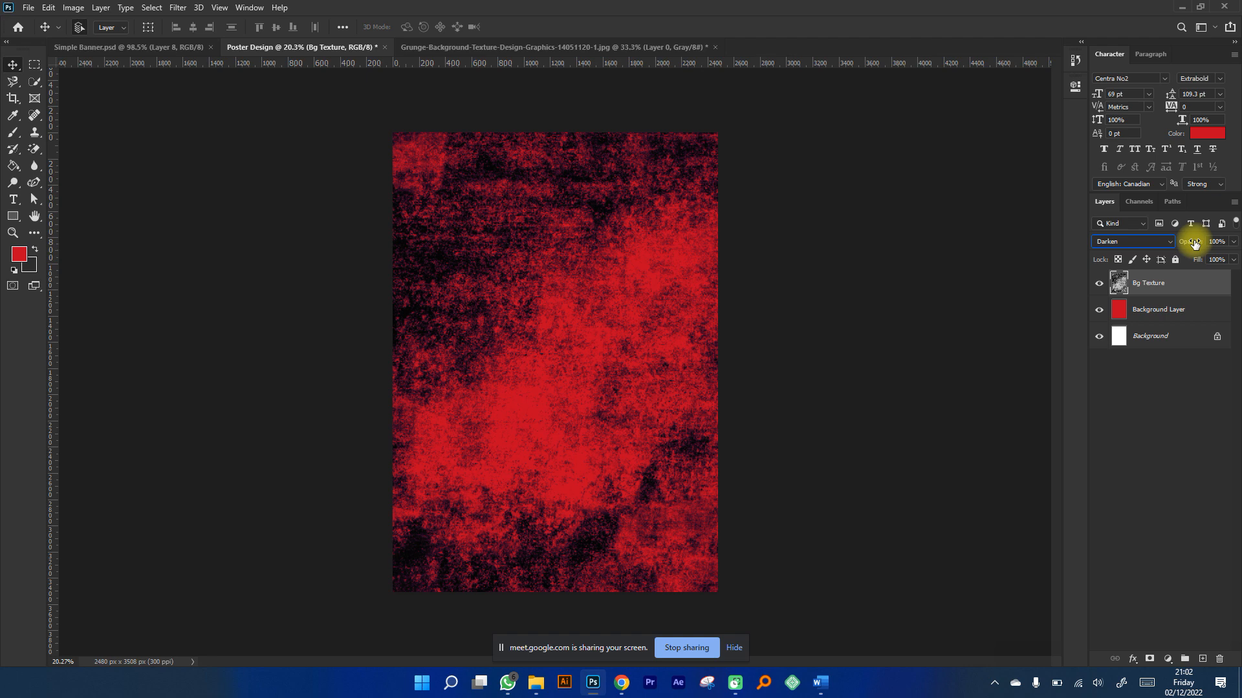
{"action": "left_click_drag", "start_coordinate": [1194, 243], "coordinate": [1142, 244]}
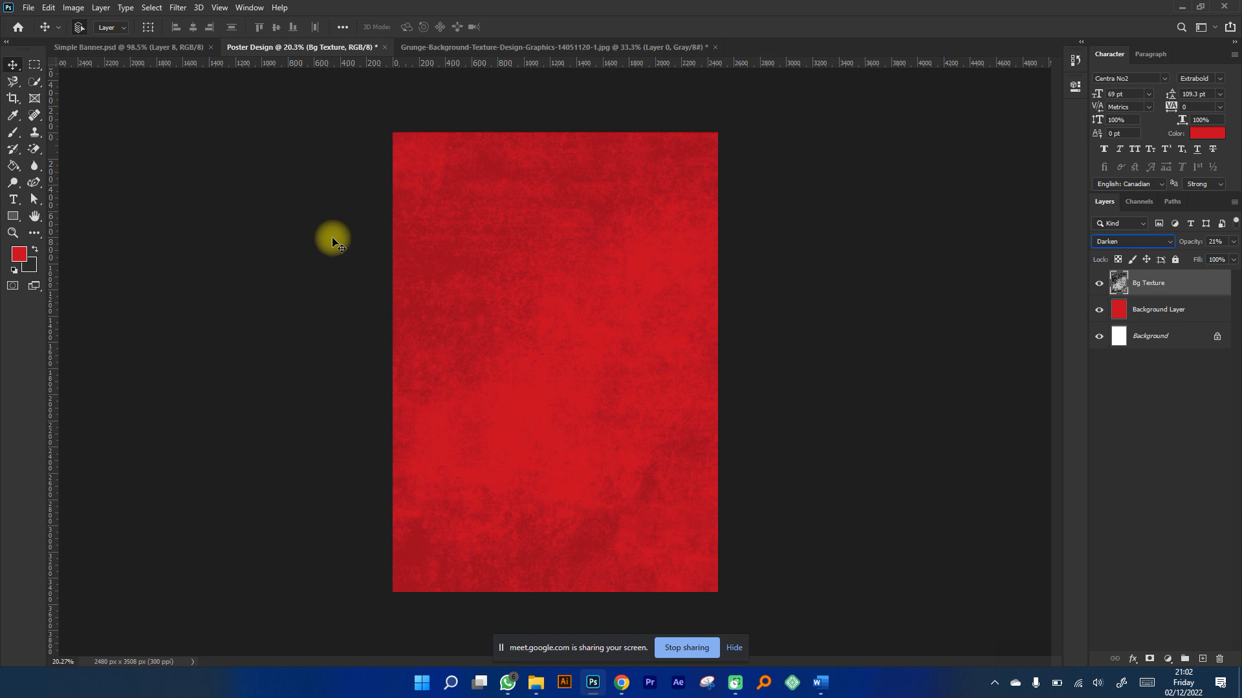
Examine the title and subtitle over the camera in the Simple Banner example.
{"action": "left_click", "coordinate": [180, 47]}
{"action": "scroll", "coordinate": [420, 204], "scroll_direction": "up", "scroll_amount": 1}
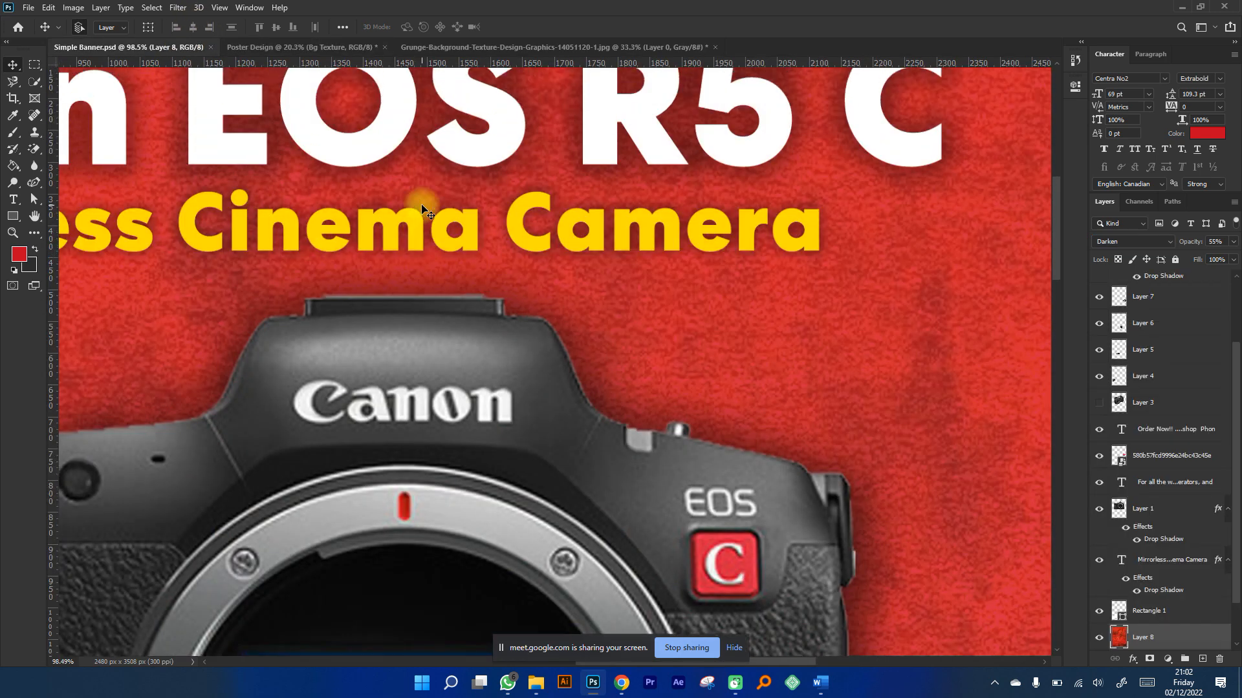
{"action": "scroll", "coordinate": [427, 213], "scroll_direction": "down", "scroll_amount": 5}
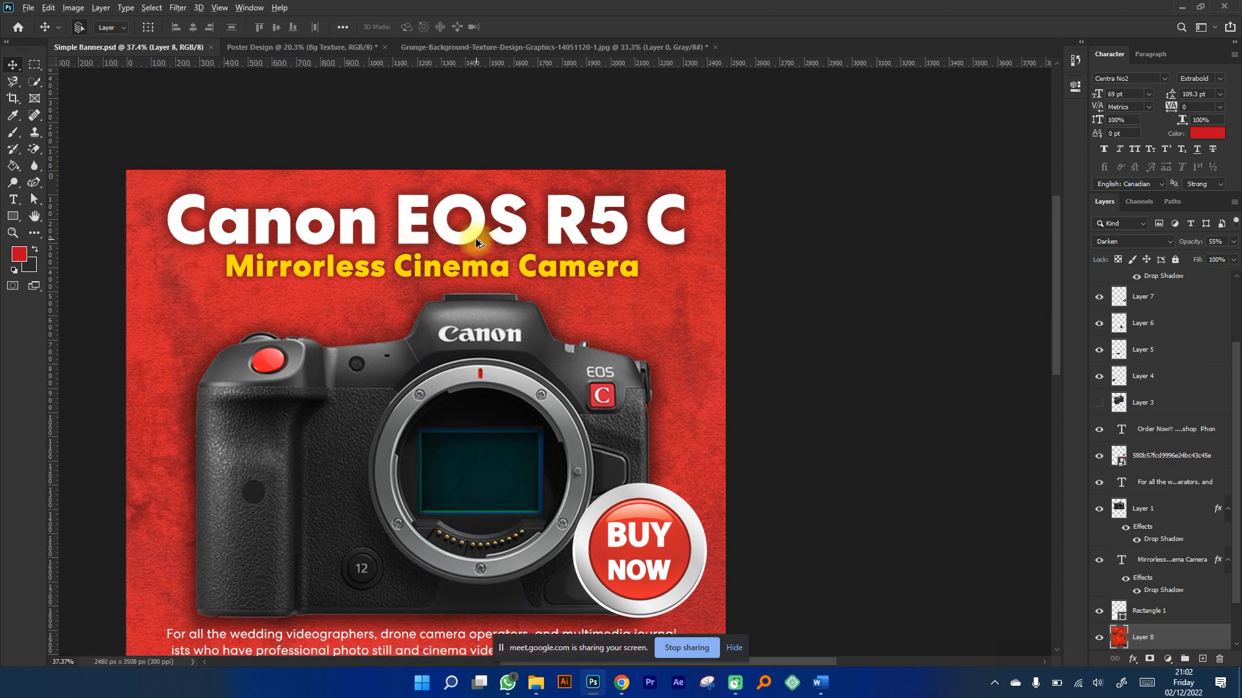
{"action": "scroll", "coordinate": [475, 238], "scroll_direction": "up", "scroll_amount": 1}
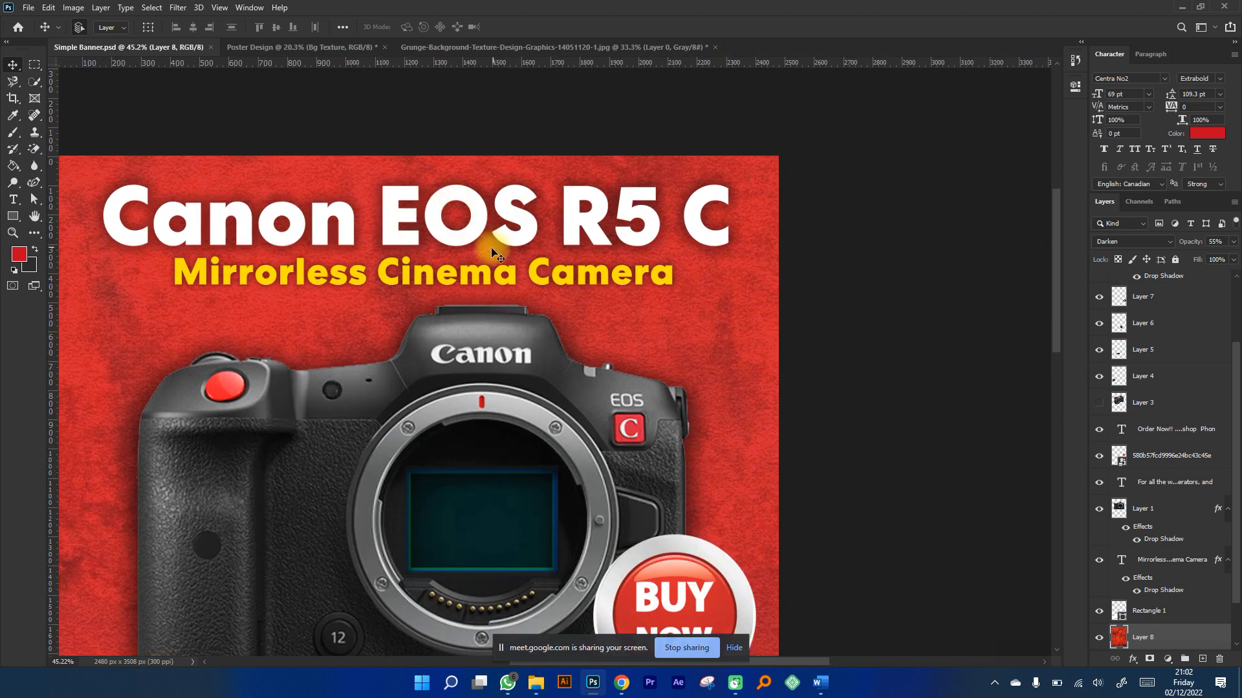
Switch to Chrome and examine the Canon EOS R5 C product page on B&H, including the enlarged camera image.
{"action": "left_click", "coordinate": [622, 683]}
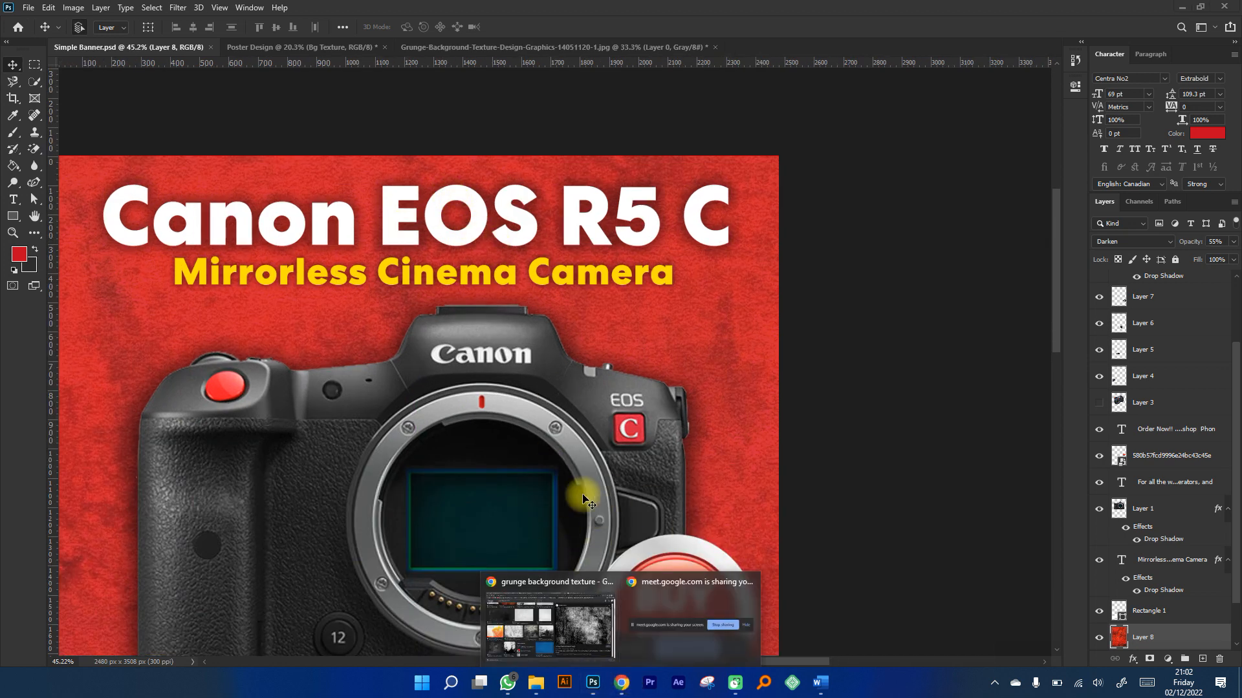
{"action": "left_click", "coordinate": [569, 616]}
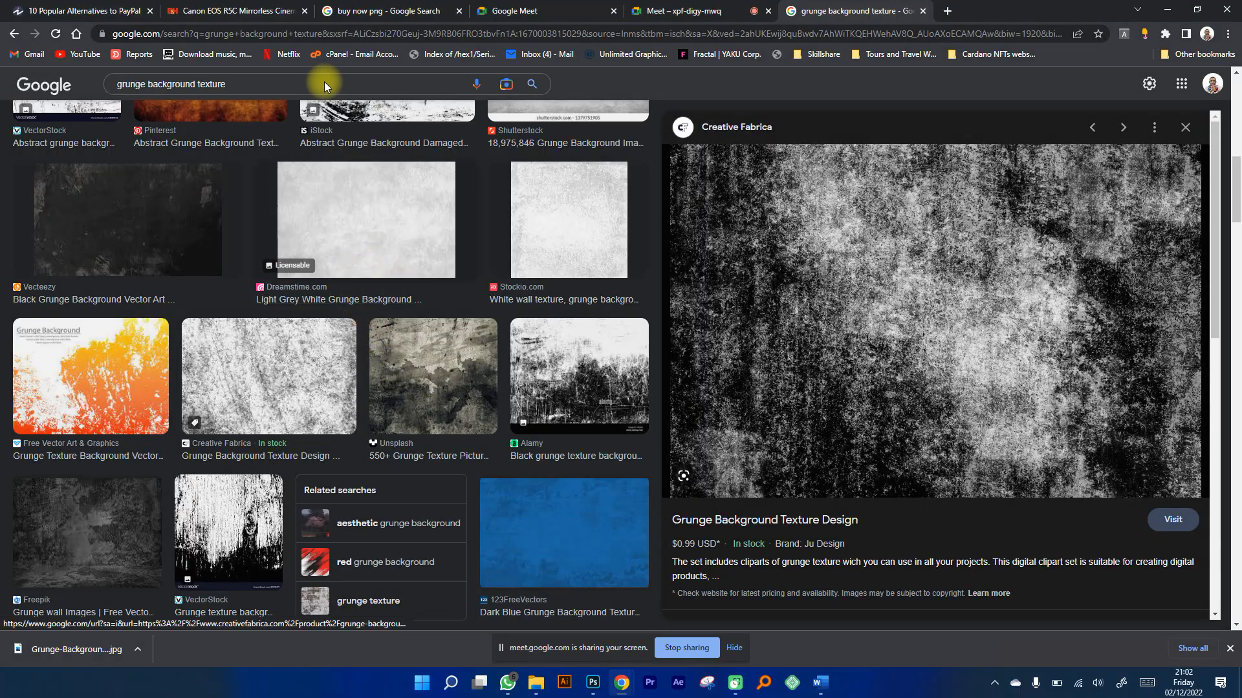
{"action": "left_click", "coordinate": [223, 9]}
{"action": "scroll", "coordinate": [375, 363], "scroll_direction": "up", "scroll_amount": 3}
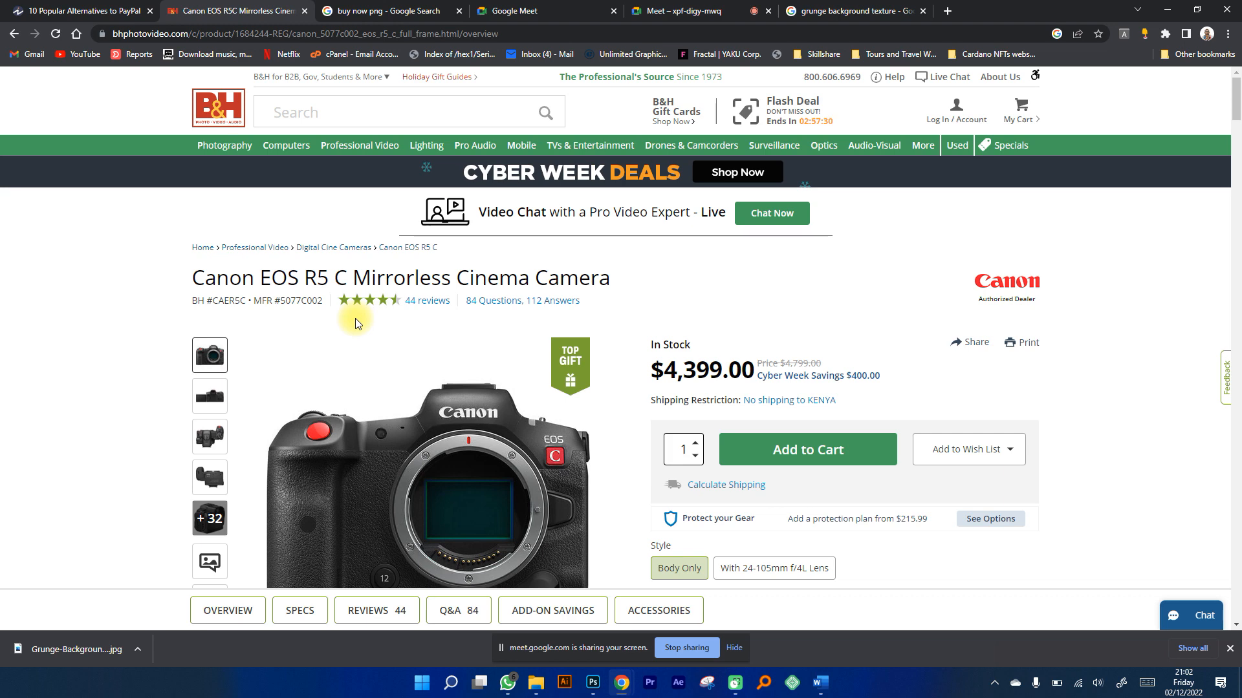
{"action": "scroll", "coordinate": [355, 319], "scroll_direction": "down", "scroll_amount": 3}
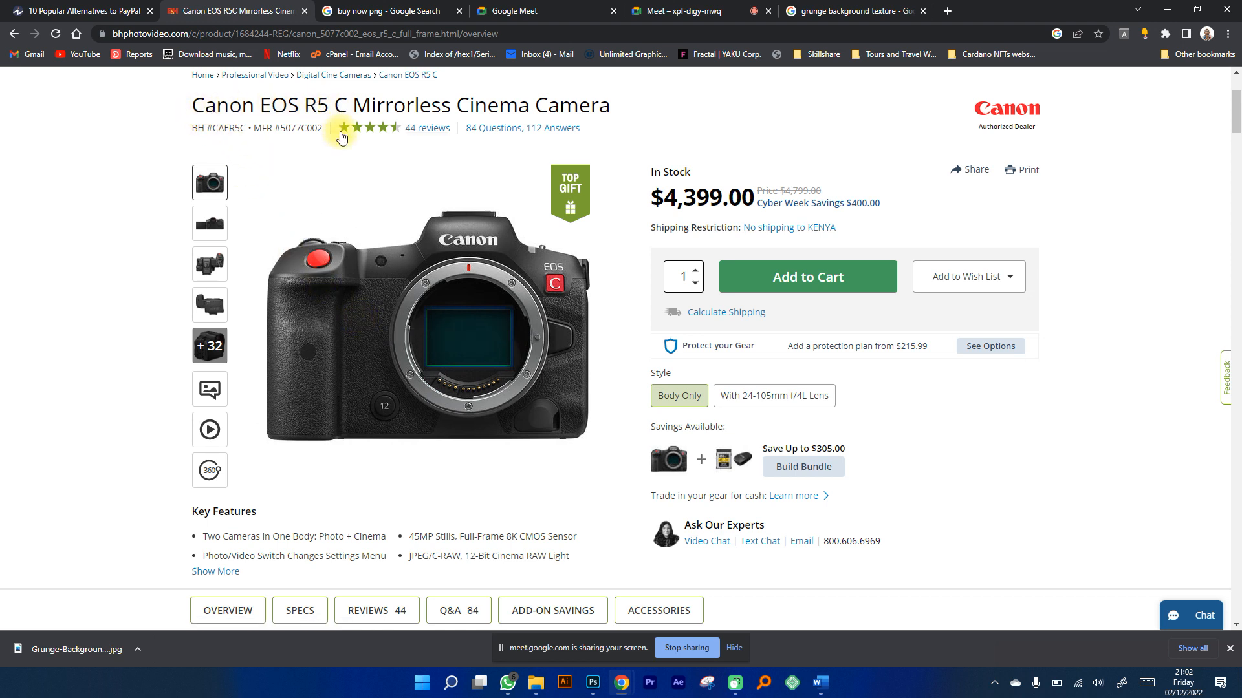
{"action": "mouse_move", "coordinate": [341, 133]}
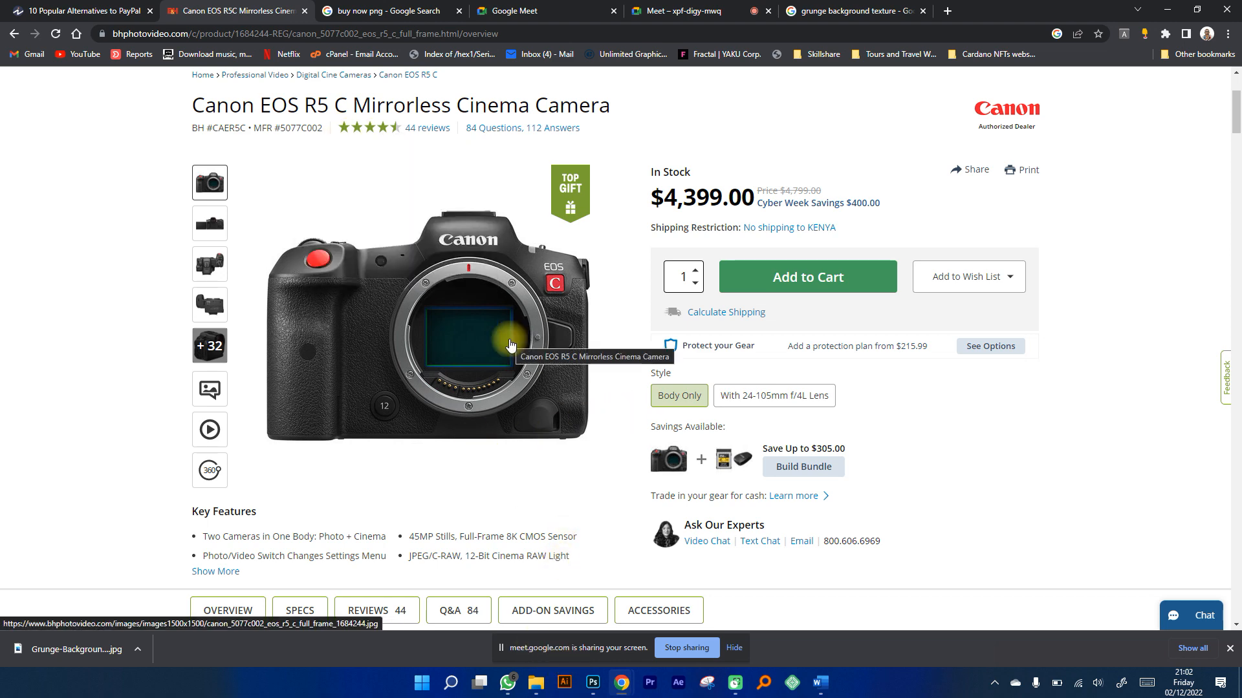
{"action": "left_click", "coordinate": [510, 344]}
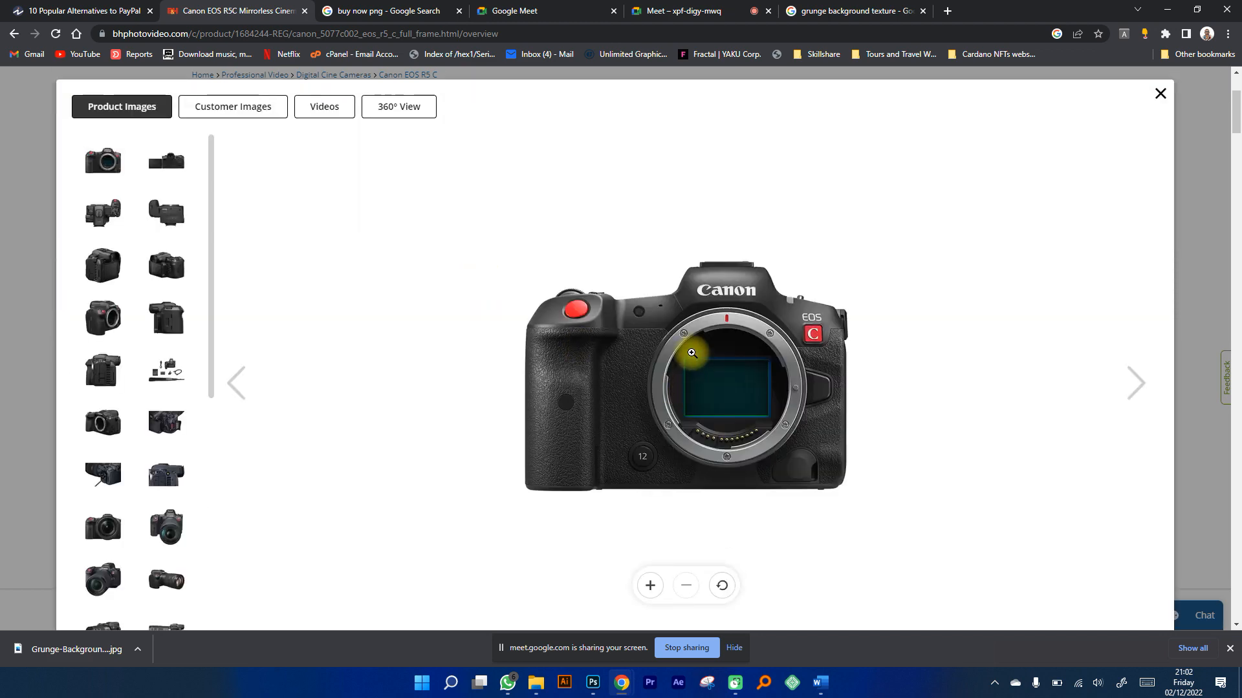
{"action": "right_click", "coordinate": [673, 336]}
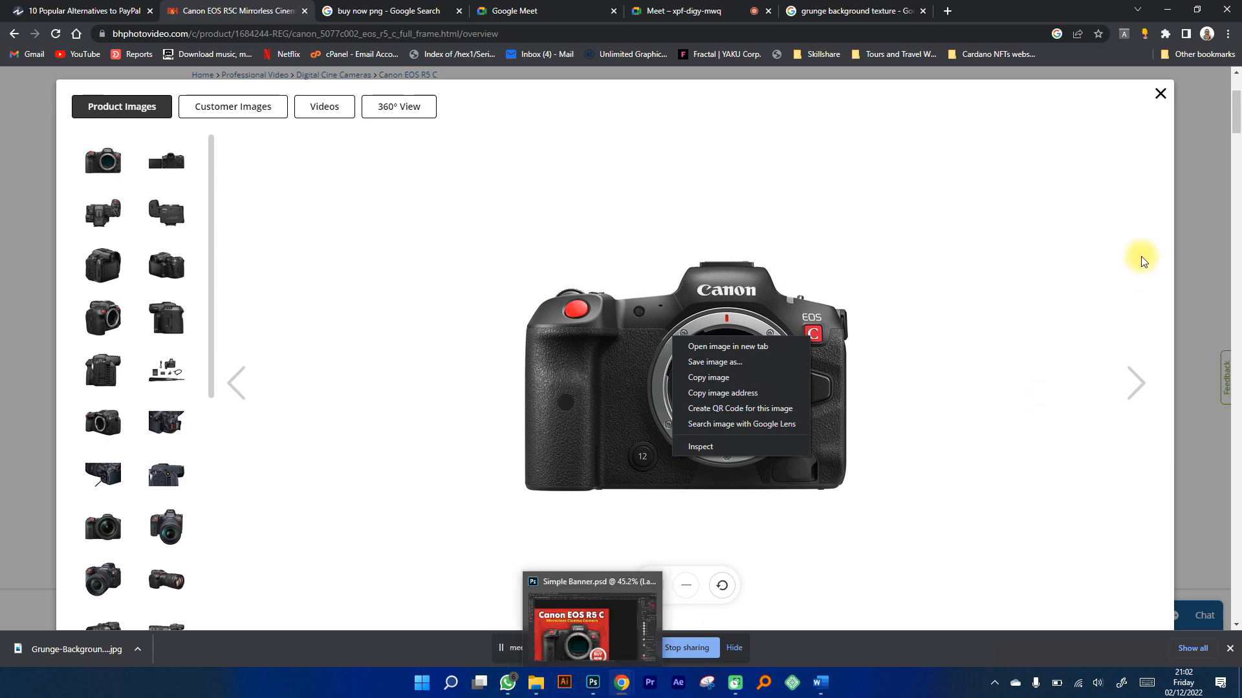
{"action": "left_click", "coordinate": [1160, 94]}
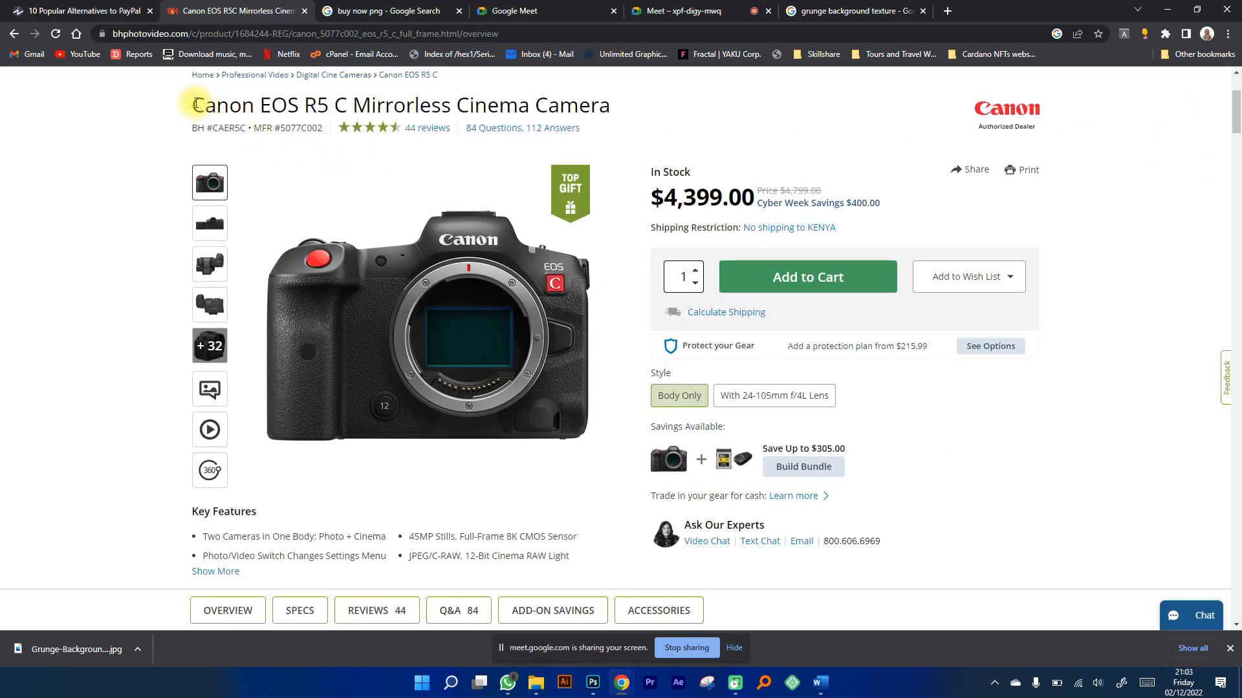
Copy the text "Canon EOS R5 C" from the product heading and switch back to the Poster Design document in Photoshop.
{"action": "left_click_drag", "start_coordinate": [195, 104], "coordinate": [345, 109]}
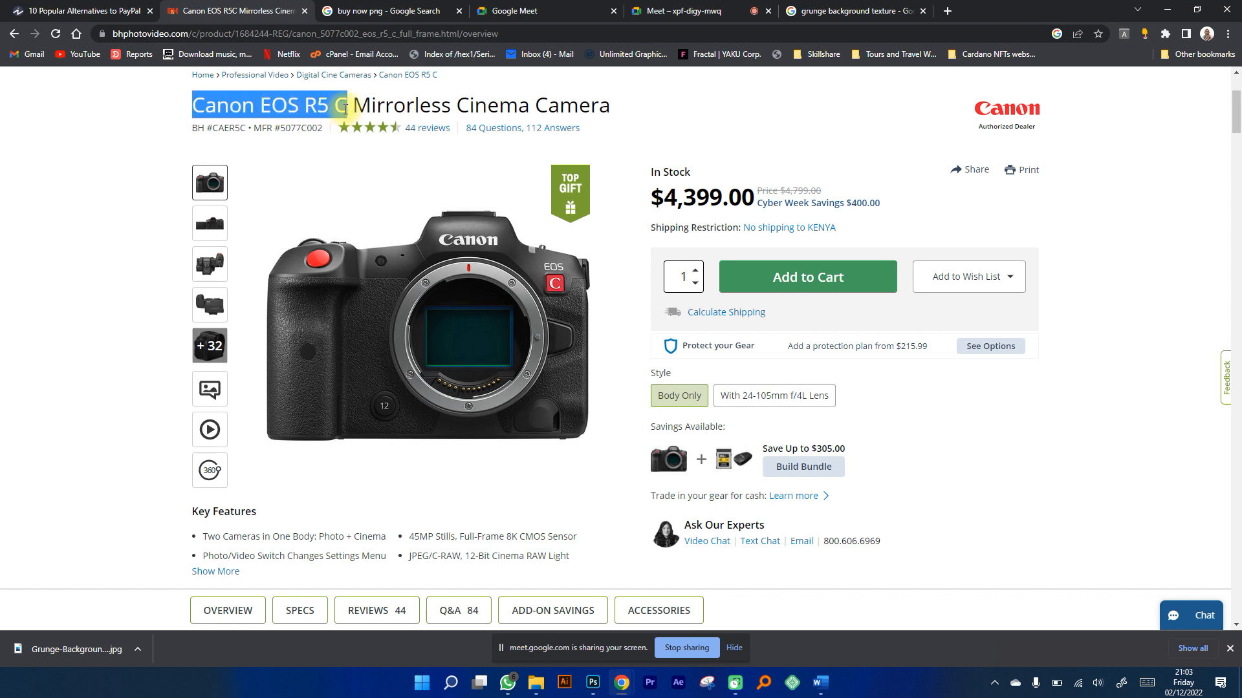
{"action": "key", "text": "ctrl+c"}
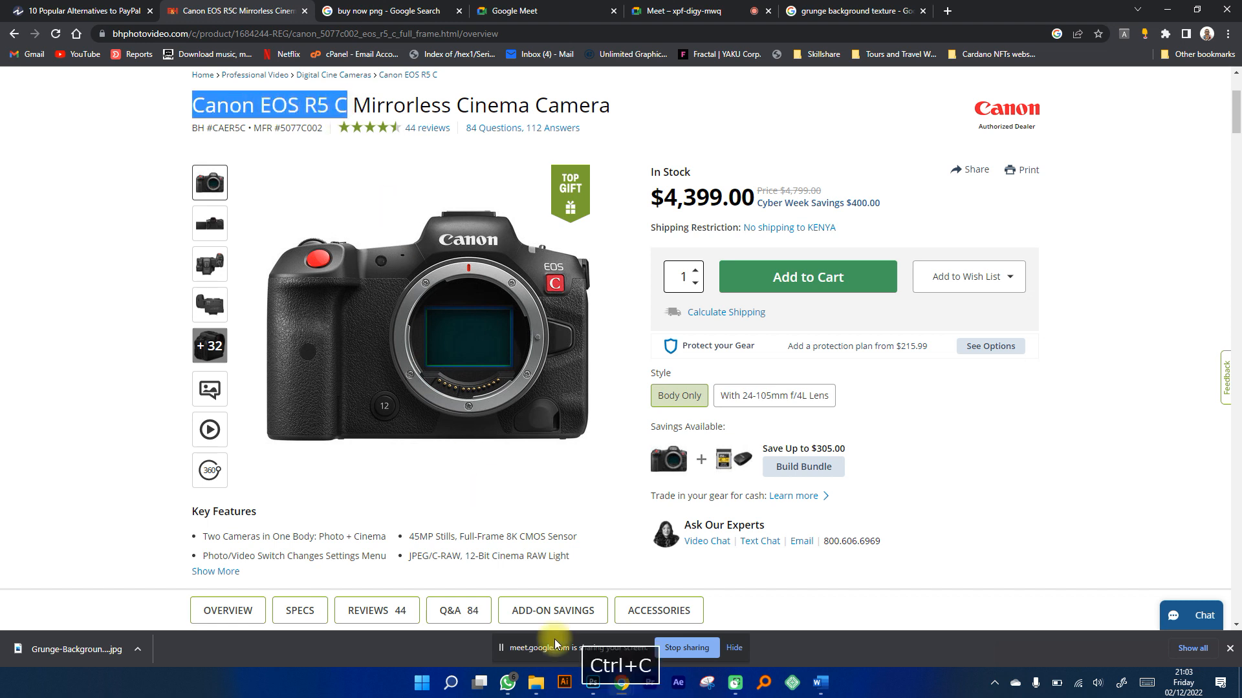
{"action": "left_click", "coordinate": [593, 685]}
{"action": "key", "text": "space"}
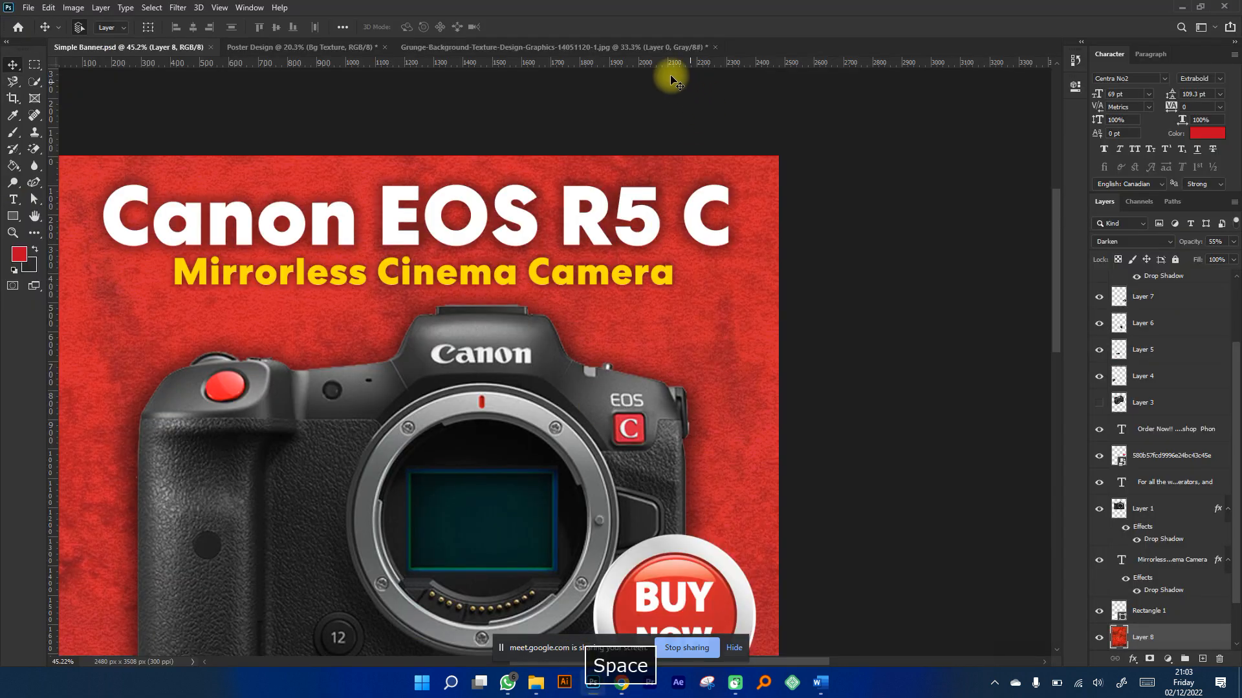
{"action": "left_click", "coordinate": [615, 49]}
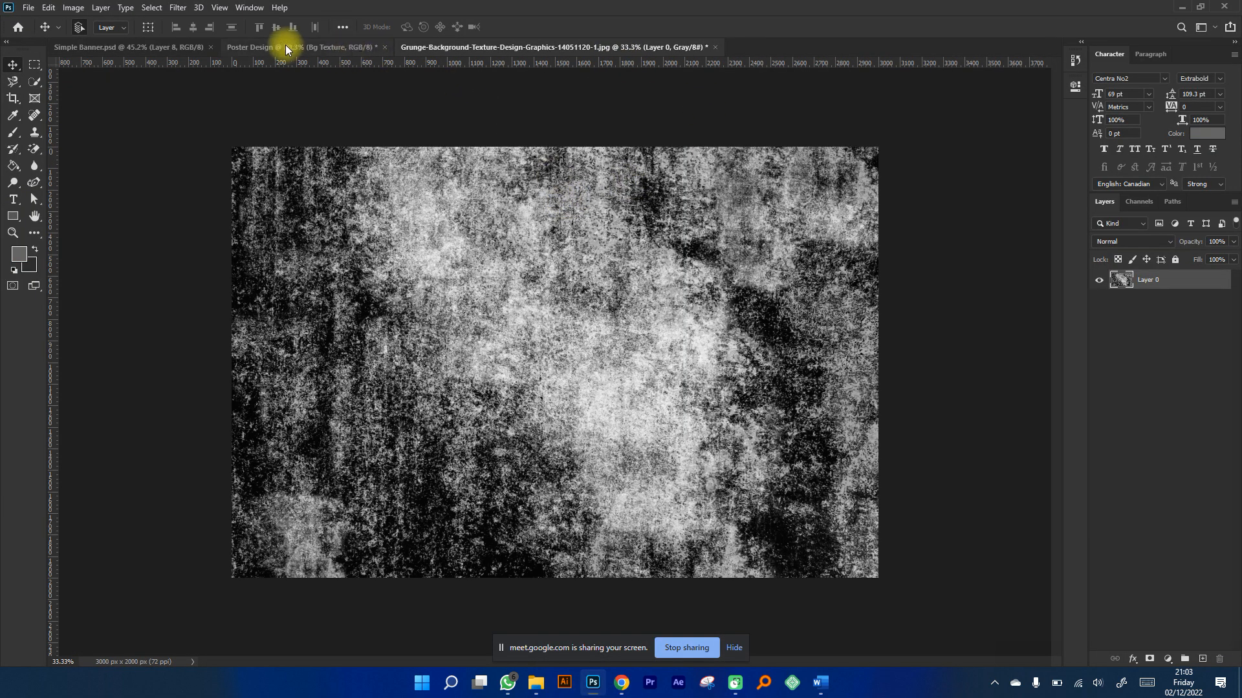
{"action": "left_click", "coordinate": [288, 47]}
Save the poster as a Photoshop file named Poster Design 2022 in the Practice File folder, keeping maximum compatibility.
{"action": "scroll", "coordinate": [518, 193], "scroll_direction": "up", "scroll_amount": 1}
{"action": "scroll", "coordinate": [577, 208], "scroll_direction": "up", "scroll_amount": 2}
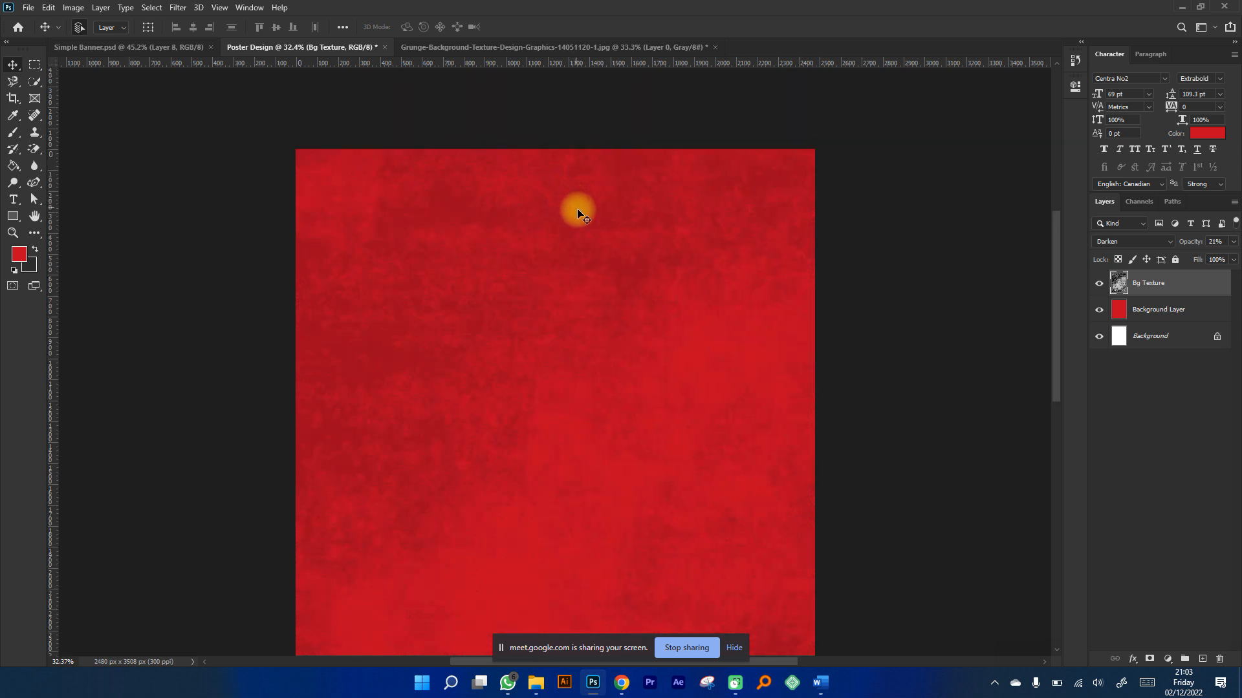
{"action": "scroll", "coordinate": [579, 212], "scroll_direction": "up", "scroll_amount": 1}
{"action": "scroll", "coordinate": [579, 211], "scroll_direction": "down", "scroll_amount": 1}
{"action": "scroll", "coordinate": [579, 212], "scroll_direction": "down", "scroll_amount": 1}
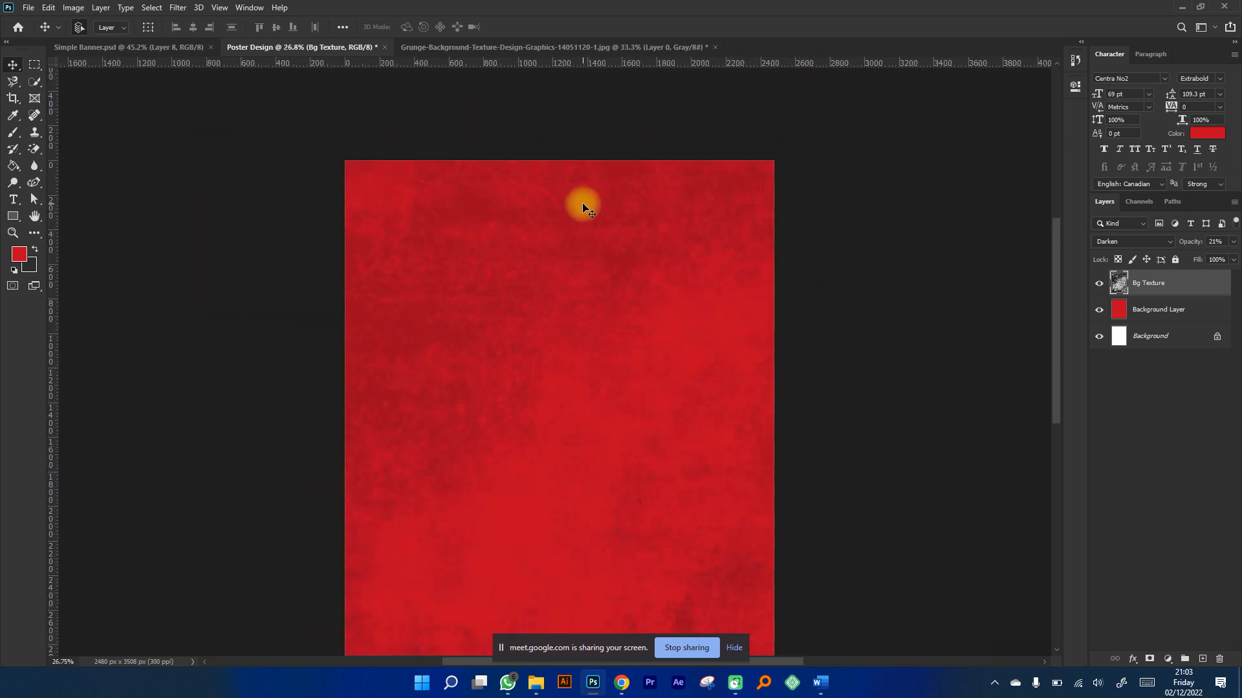
{"action": "left_click", "coordinate": [29, 8]}
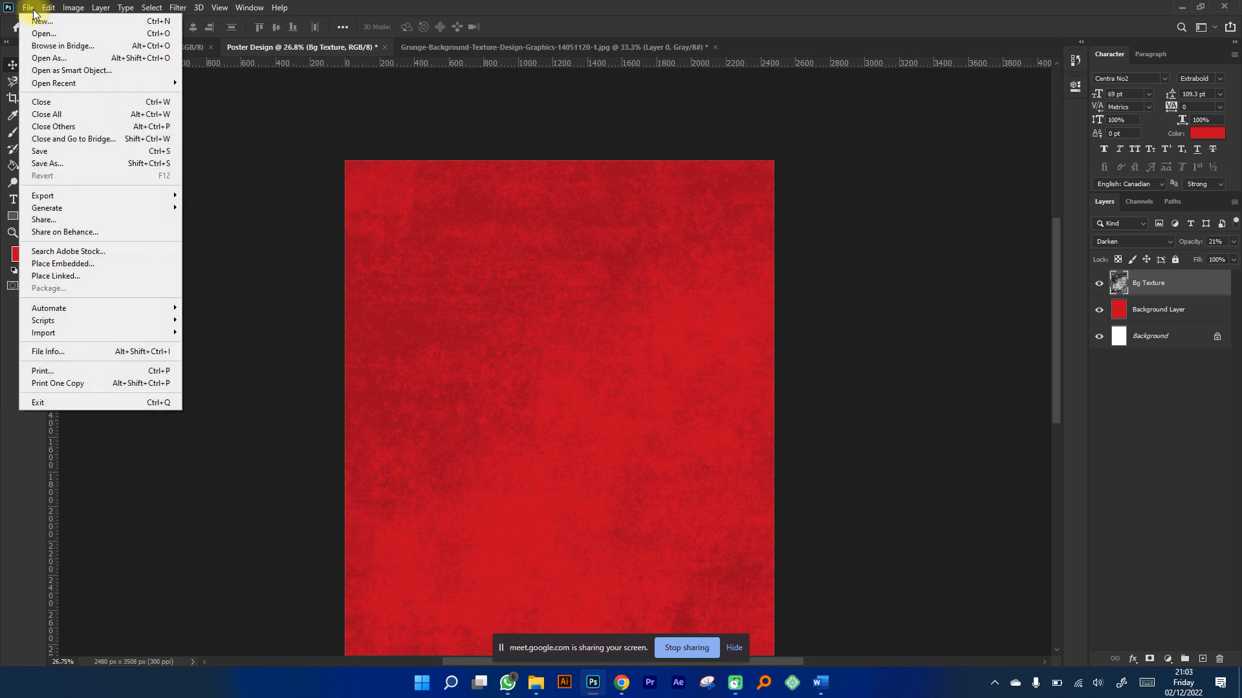
{"action": "left_click", "coordinate": [55, 164]}
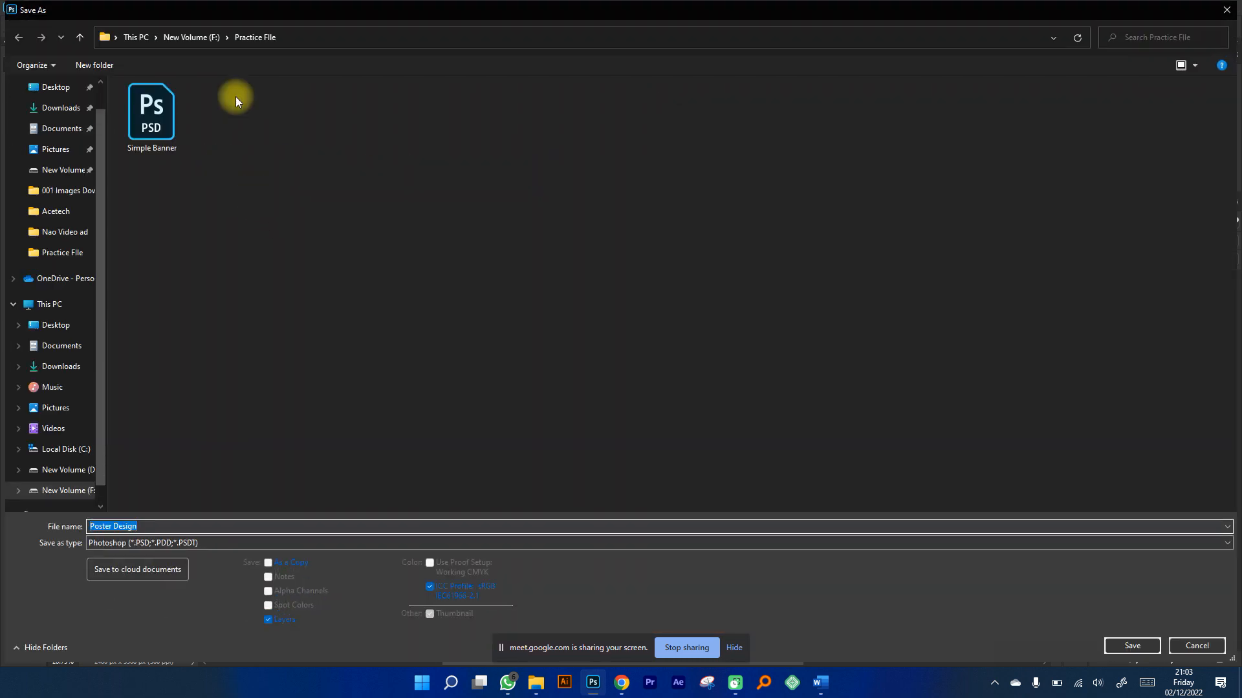
{"action": "left_click", "coordinate": [202, 525]}
{"action": "type", "text": "2"}
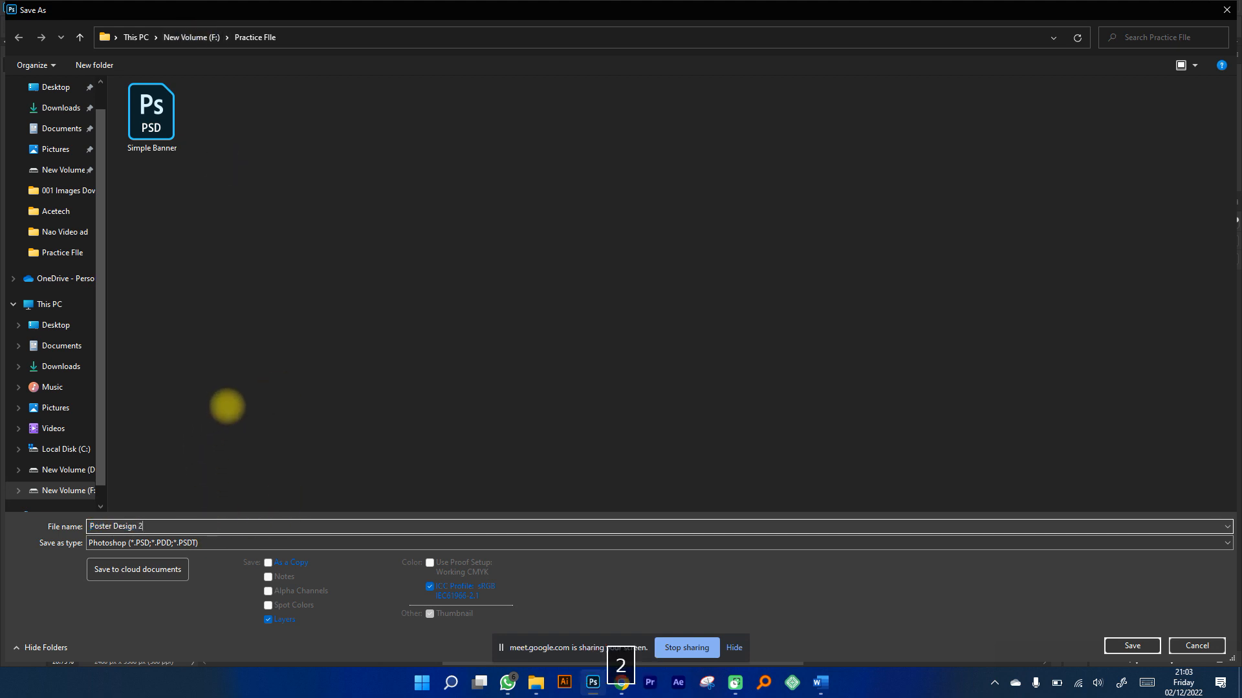
{"action": "type", "text": "022"}
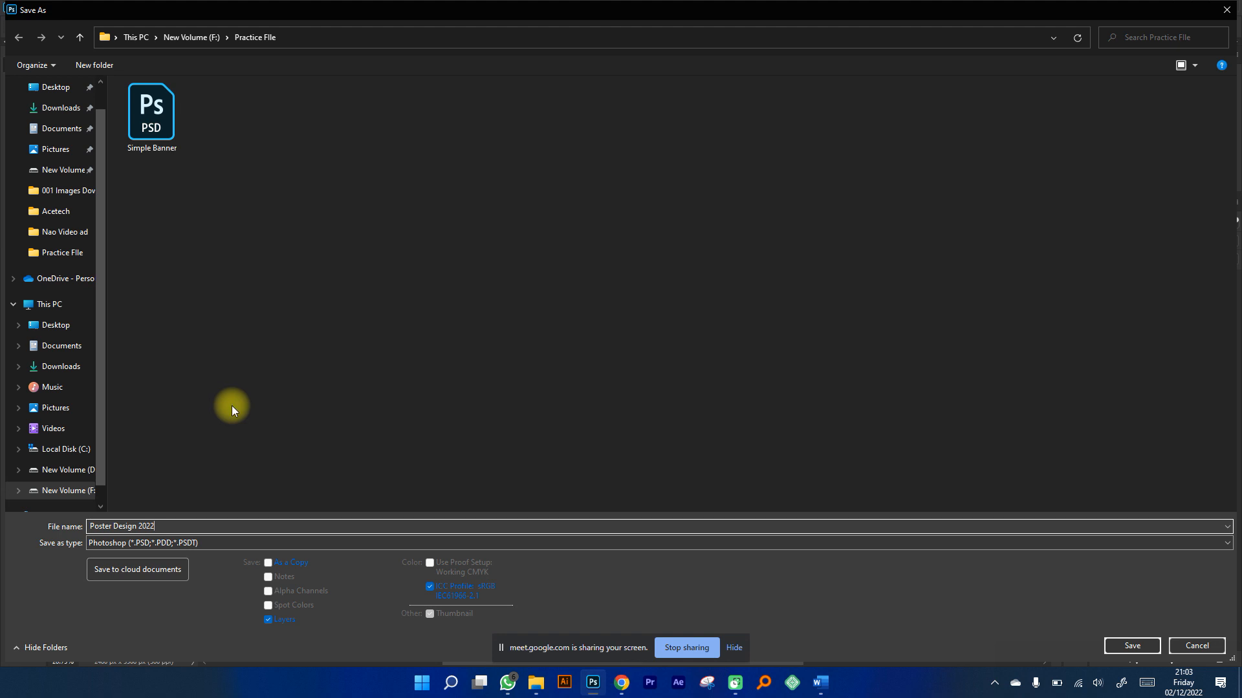
{"action": "key", "text": "Return"}
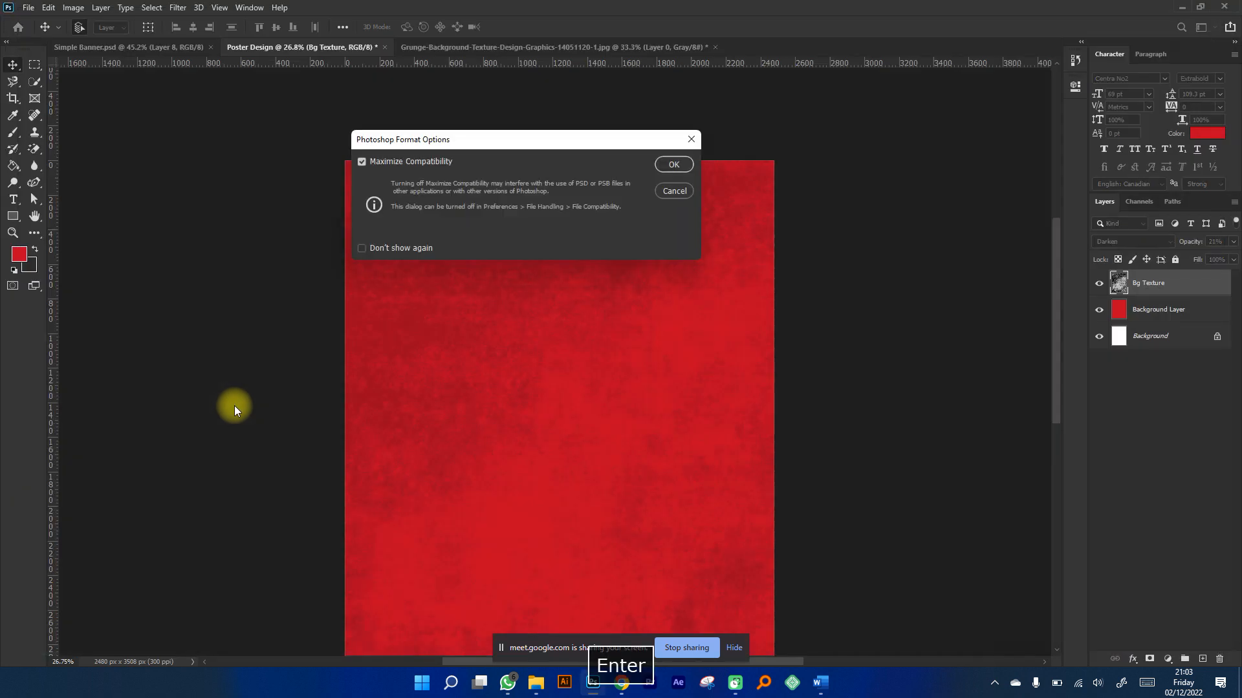
{"action": "key", "text": "Return"}
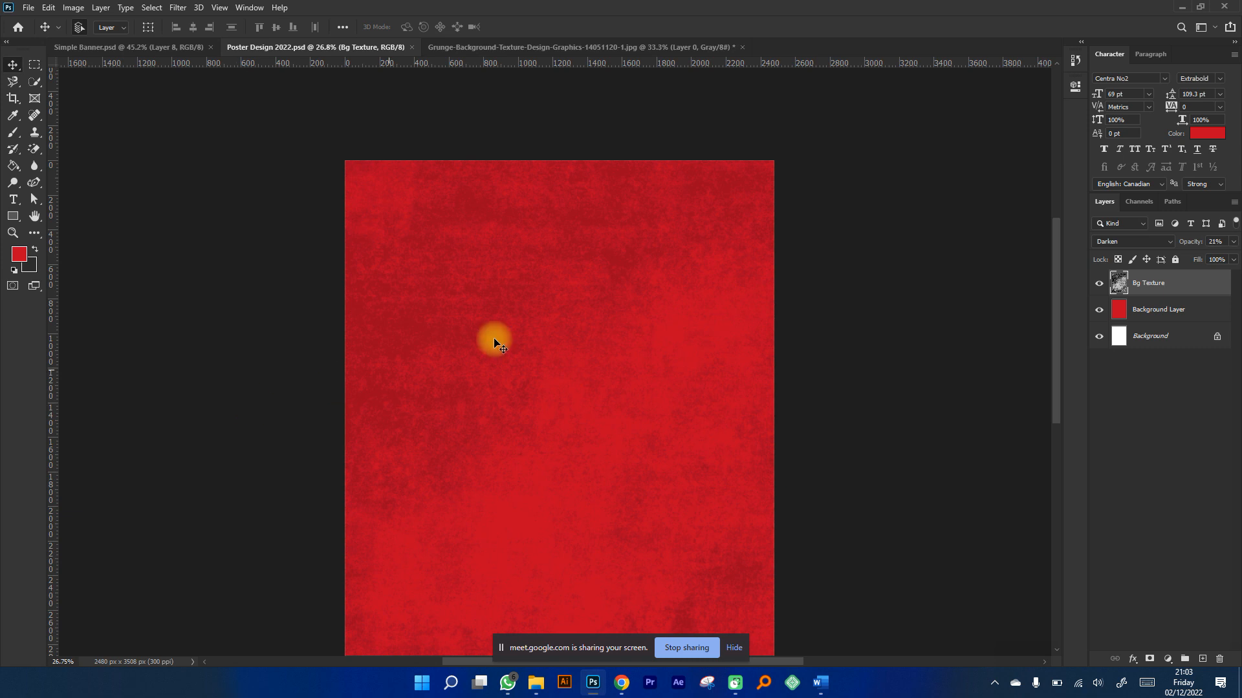
{"action": "key", "text": "ctrl+s"}
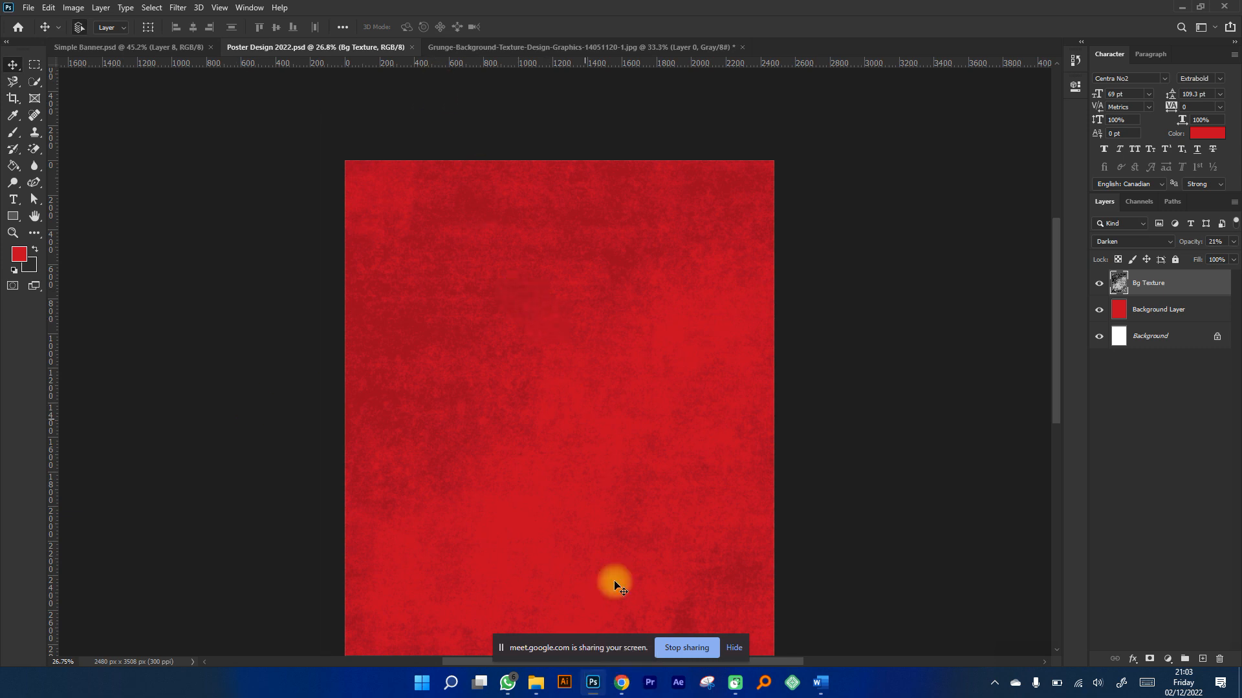
Switch to Chrome, copy the product name "Canon EOS R5 C" from the camera page, and return to the poster in Photoshop.
{"action": "mouse_move", "coordinate": [619, 695]}
{"action": "left_click", "coordinate": [573, 630]}
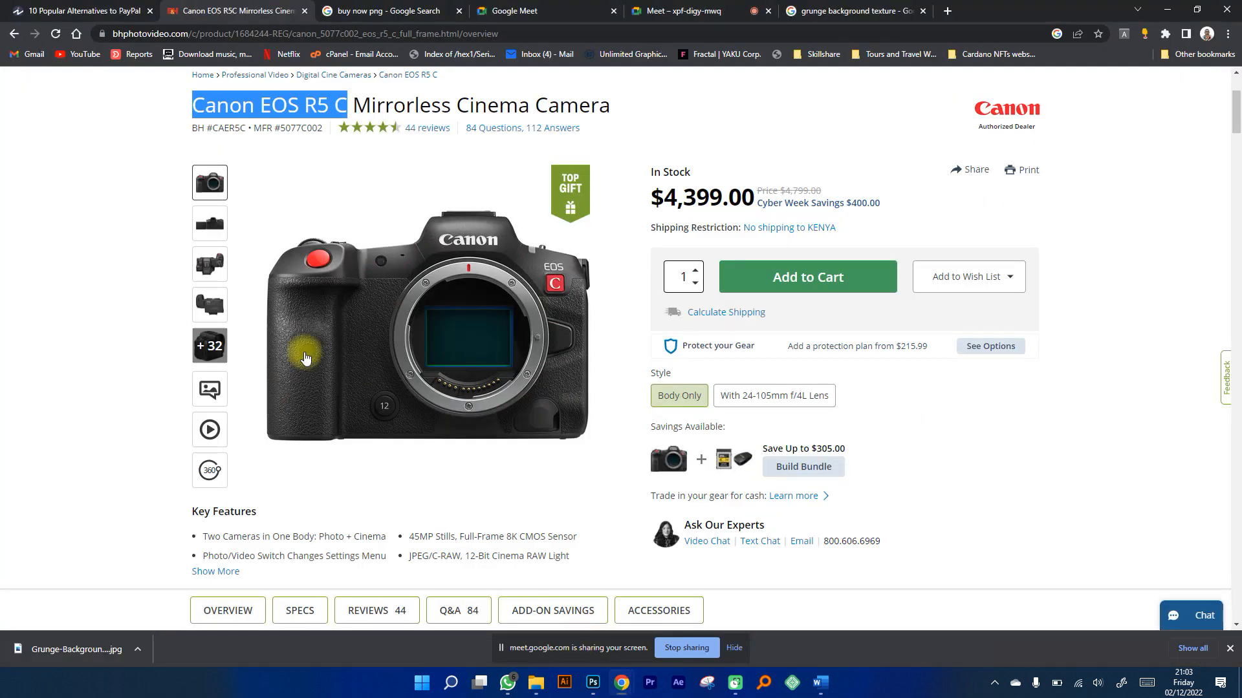
{"action": "right_click", "coordinate": [235, 133]}
{"action": "left_click", "coordinate": [246, 109]}
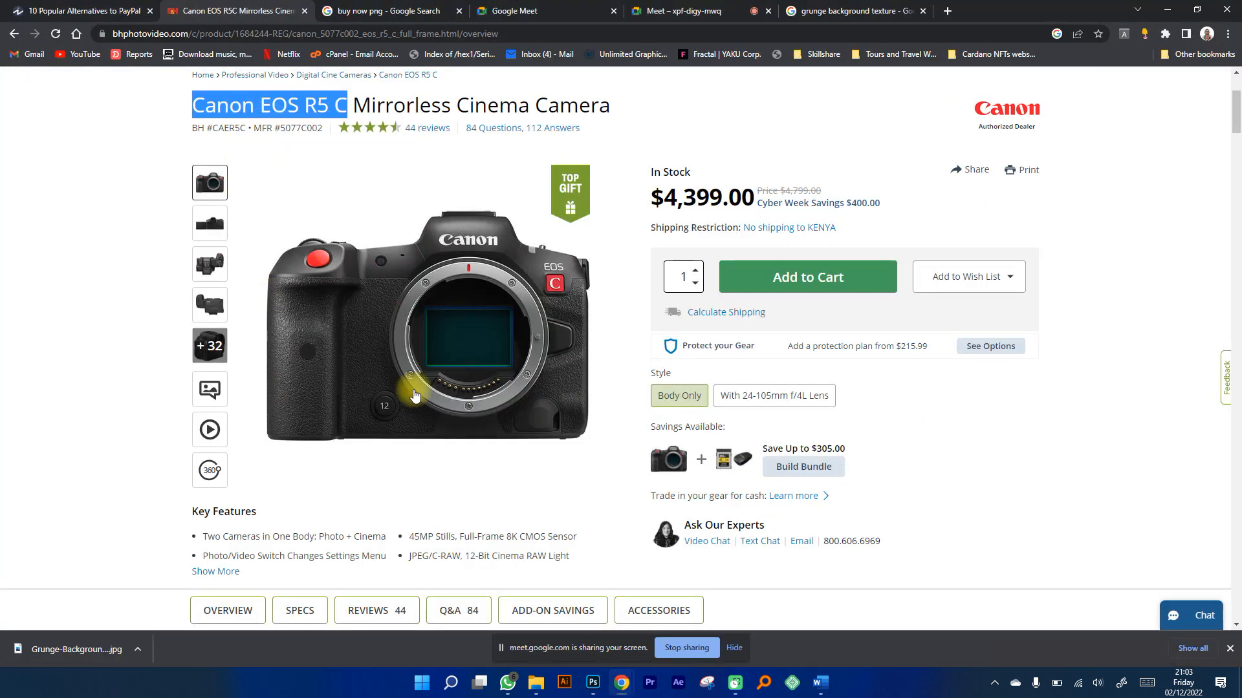
{"action": "left_click", "coordinate": [591, 681]}
{"action": "key", "text": "space"}
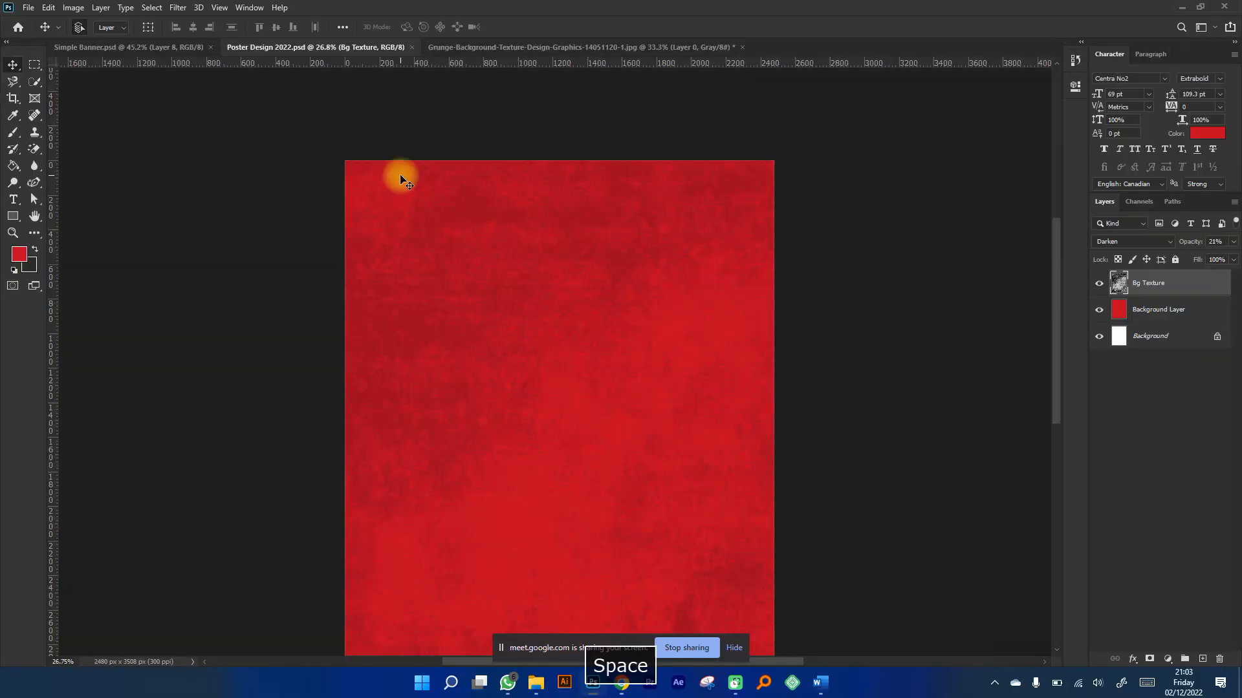
Add the copied title "Canon EOS R5 C" as a new text layer and move it across the upper part of the poster.
{"action": "left_click", "coordinate": [14, 201]}
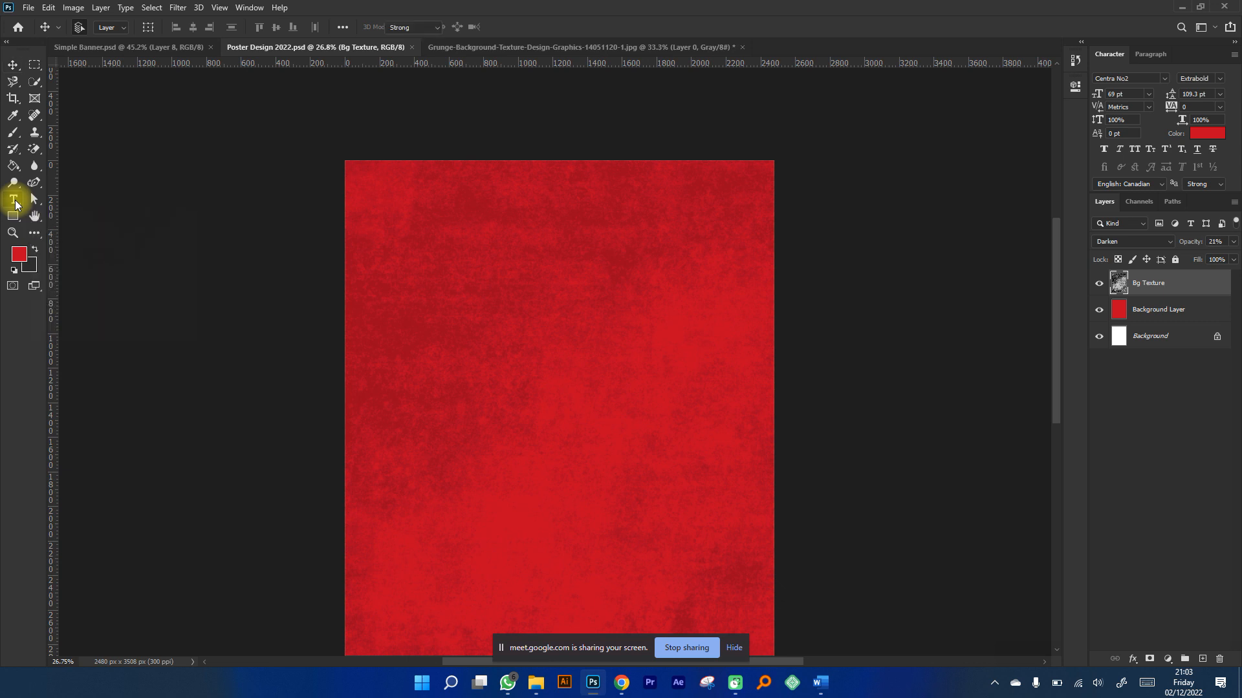
{"action": "left_click", "coordinate": [435, 199]}
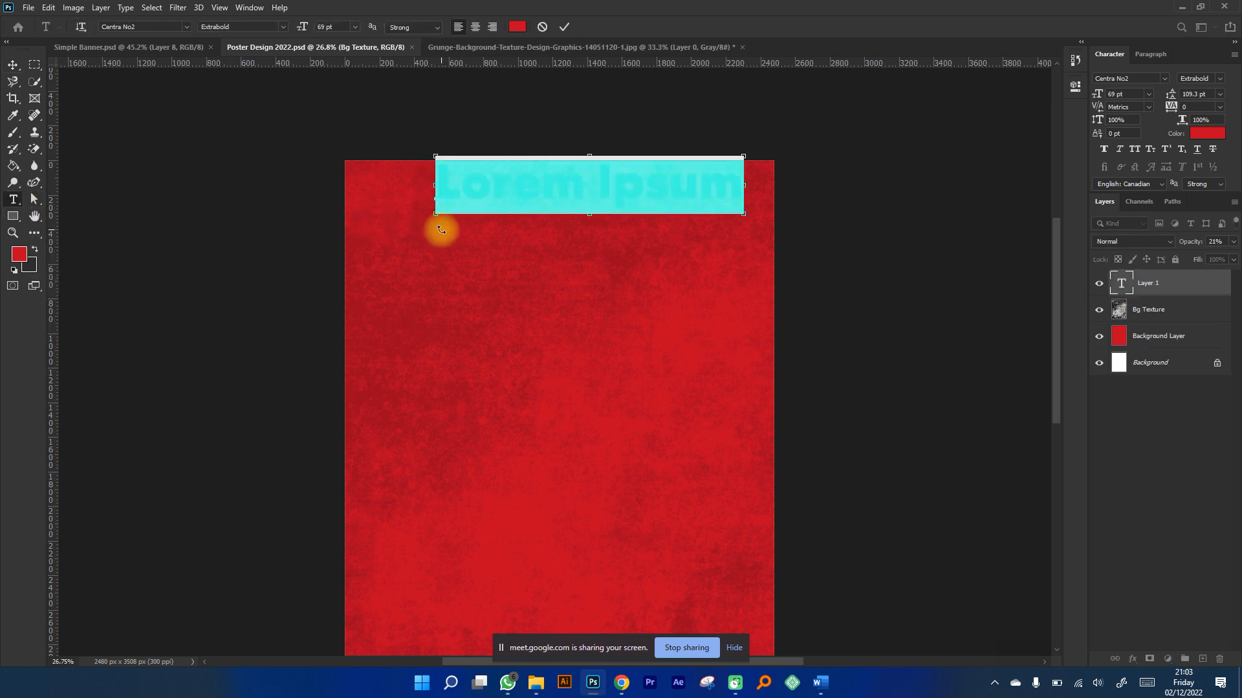
{"action": "key", "text": "ctrl+v"}
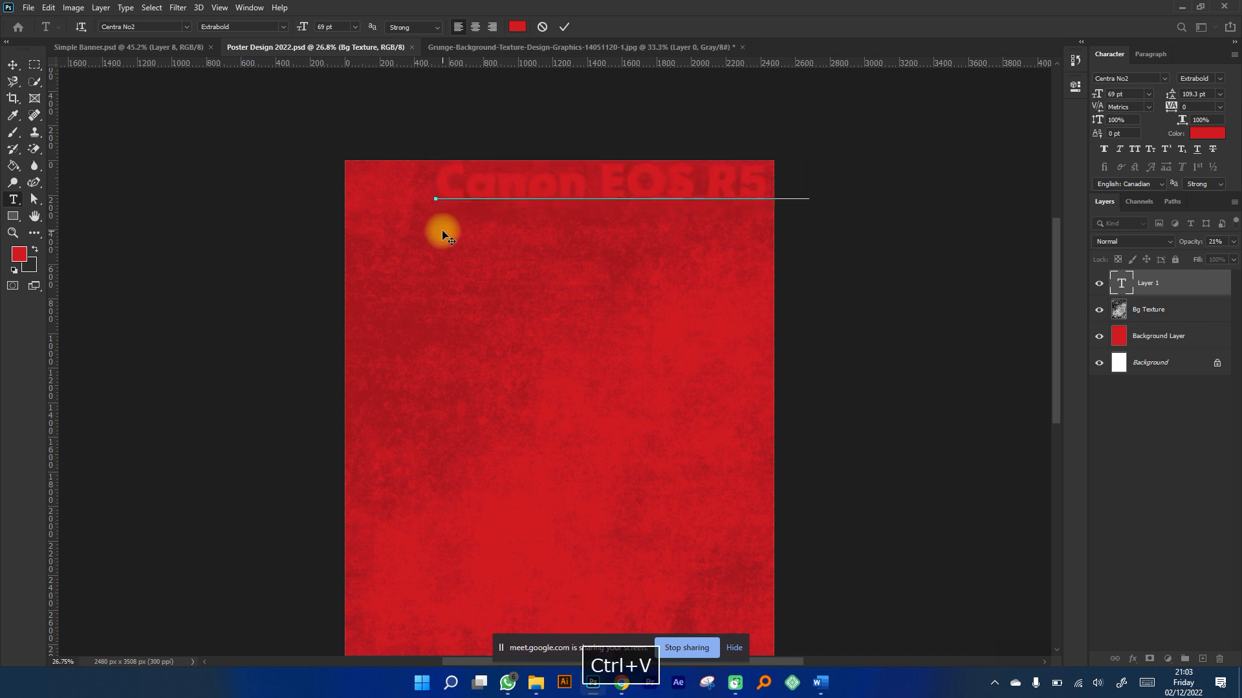
{"action": "left_click", "coordinate": [13, 64]}
{"action": "left_click_drag", "start_coordinate": [679, 194], "coordinate": [614, 205]}
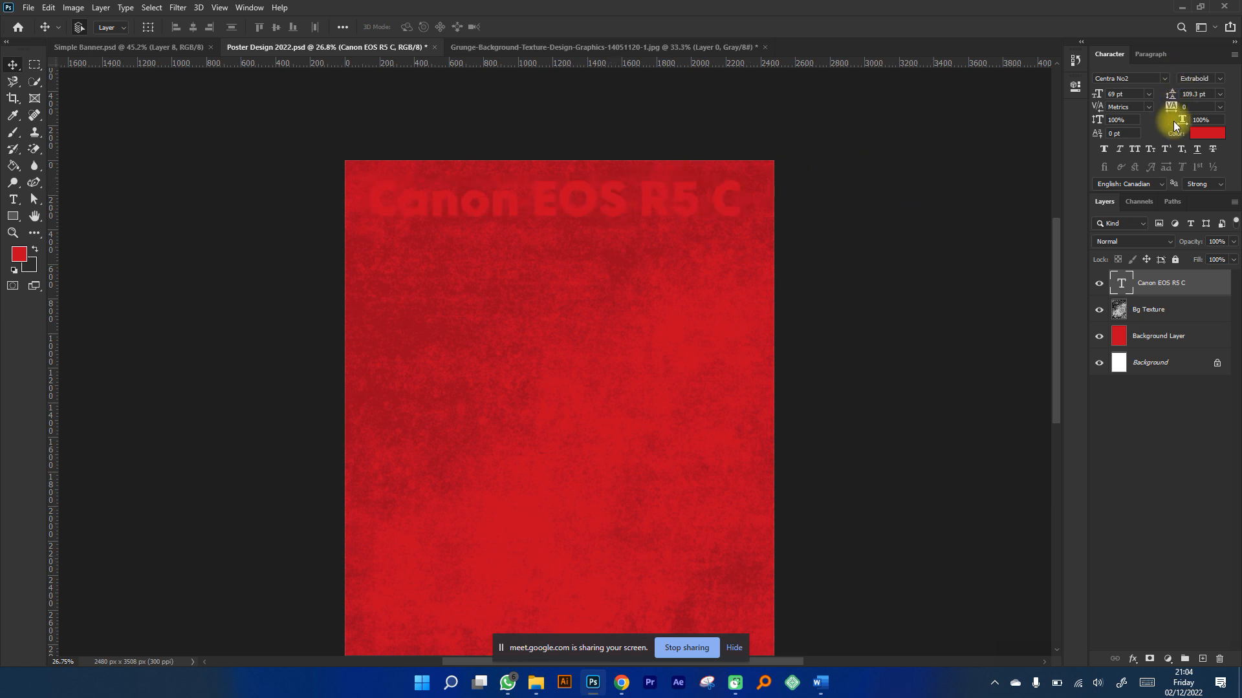
Examine the Character settings and the lists of available panels and workspaces to see how missing panels are shown.
{"action": "left_click", "coordinate": [1147, 52]}
{"action": "left_click", "coordinate": [1115, 54]}
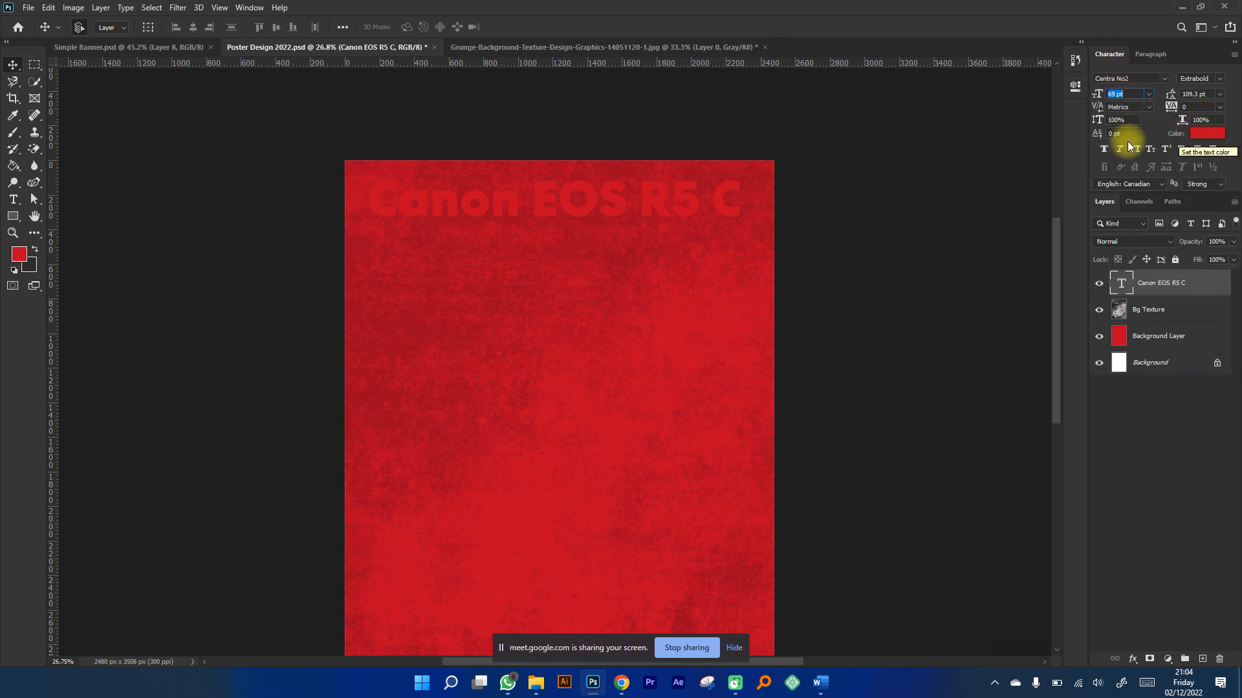
{"action": "left_click", "coordinate": [251, 8]}
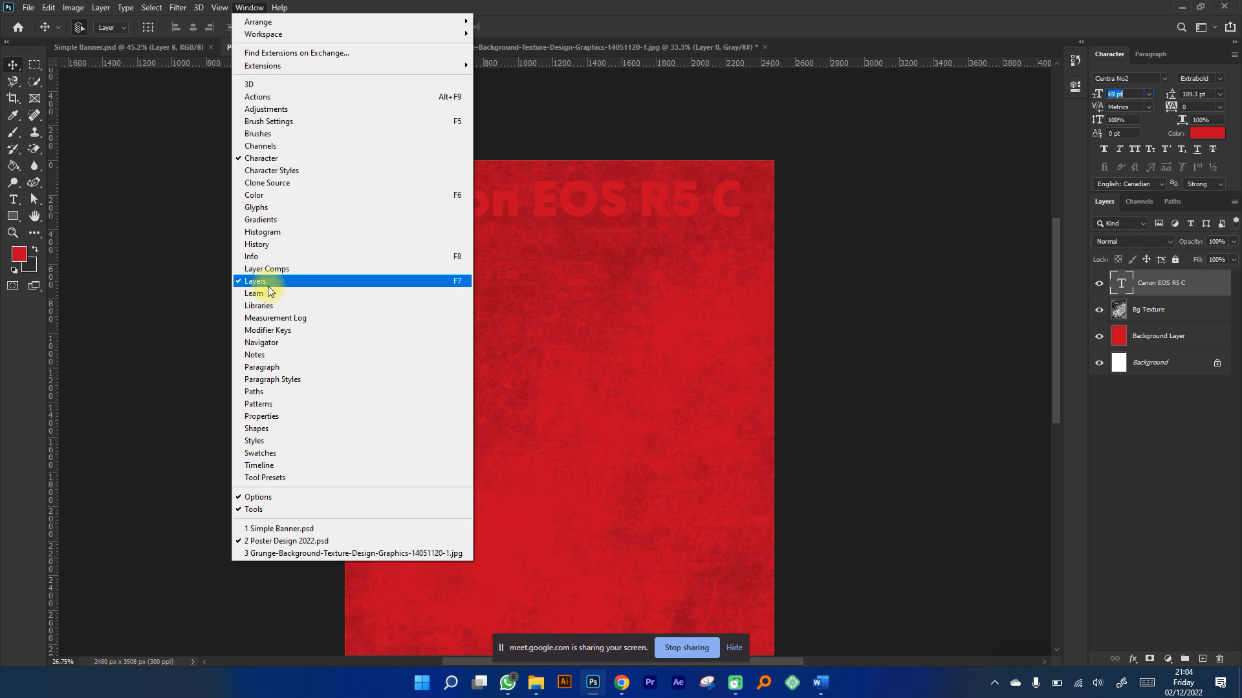
{"action": "left_click", "coordinate": [188, 119]}
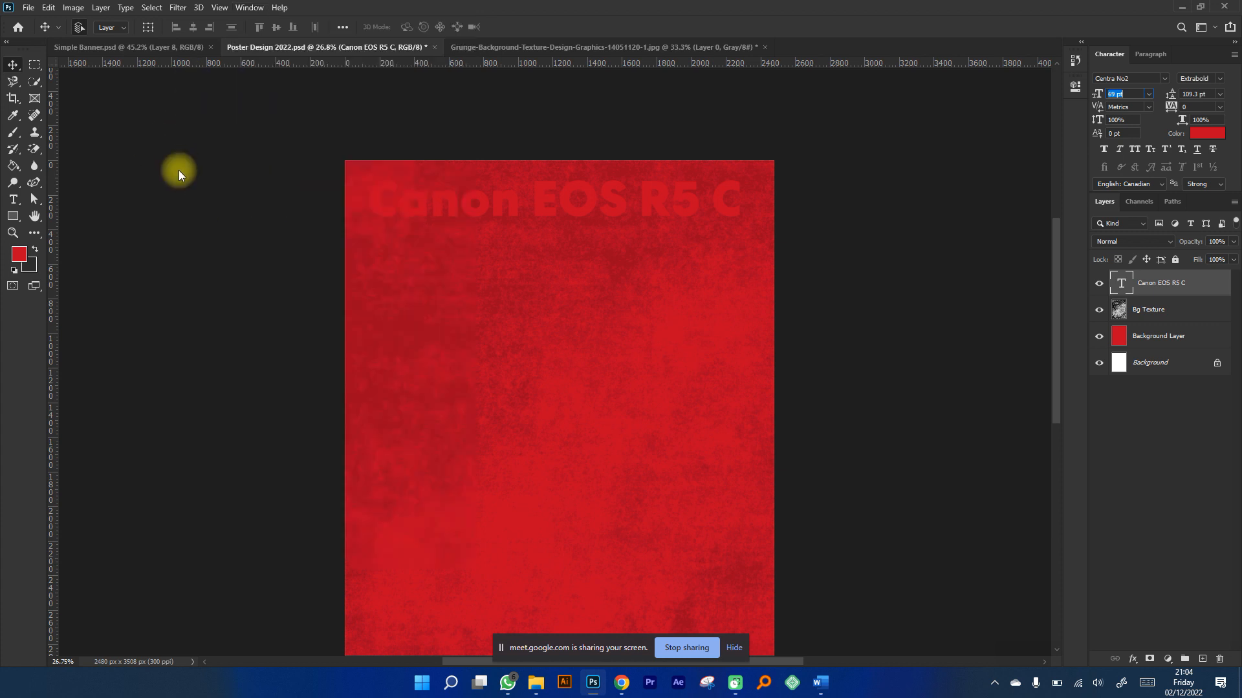
{"action": "left_click", "coordinate": [248, 10]}
{"action": "mouse_move", "coordinate": [324, 33]}
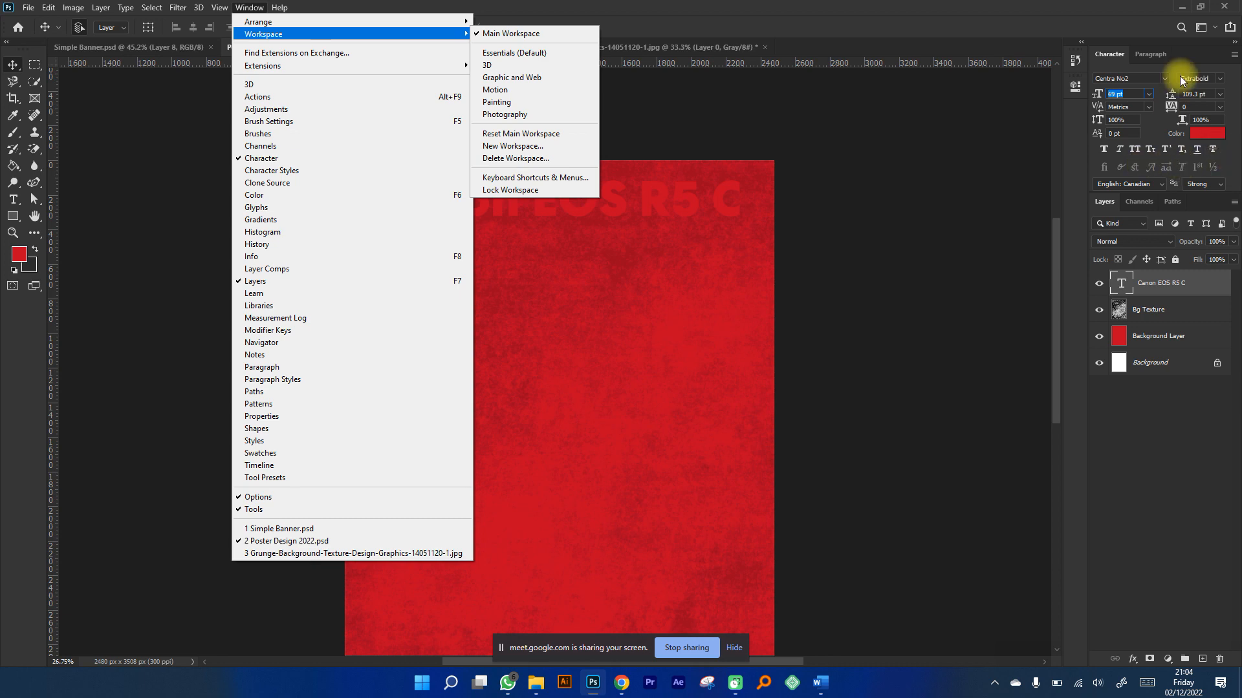
{"action": "left_click", "coordinate": [1114, 57]}
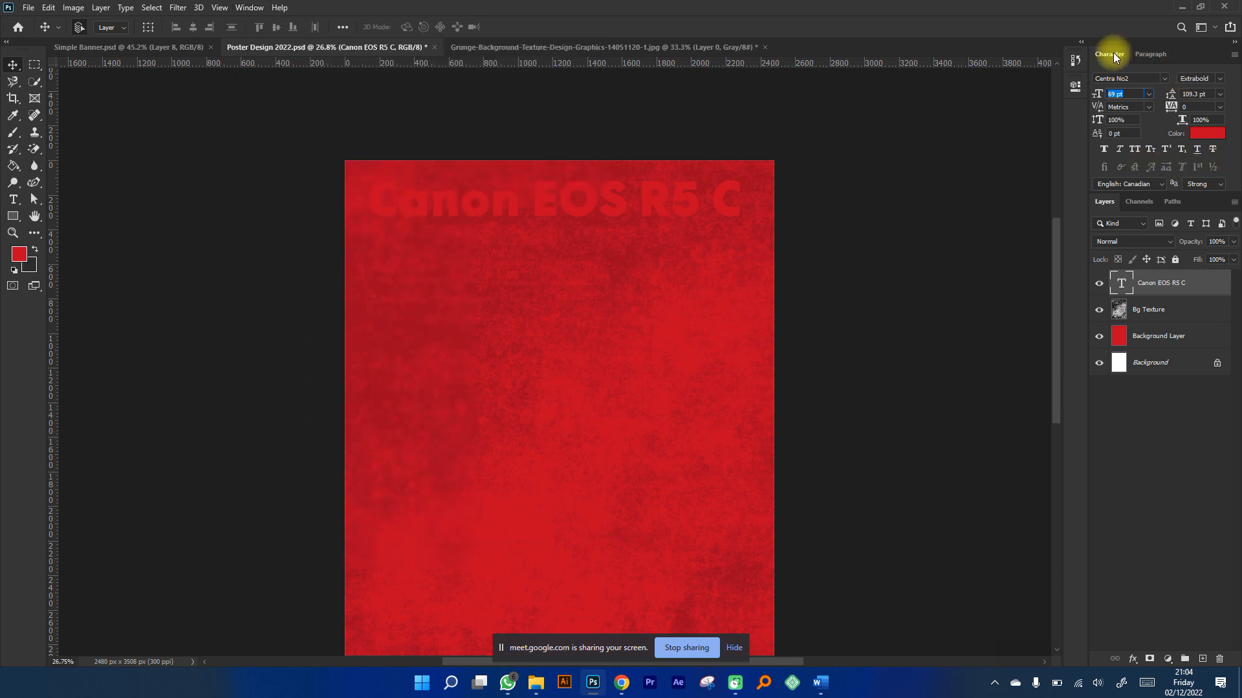
{"action": "left_click", "coordinate": [250, 8]}
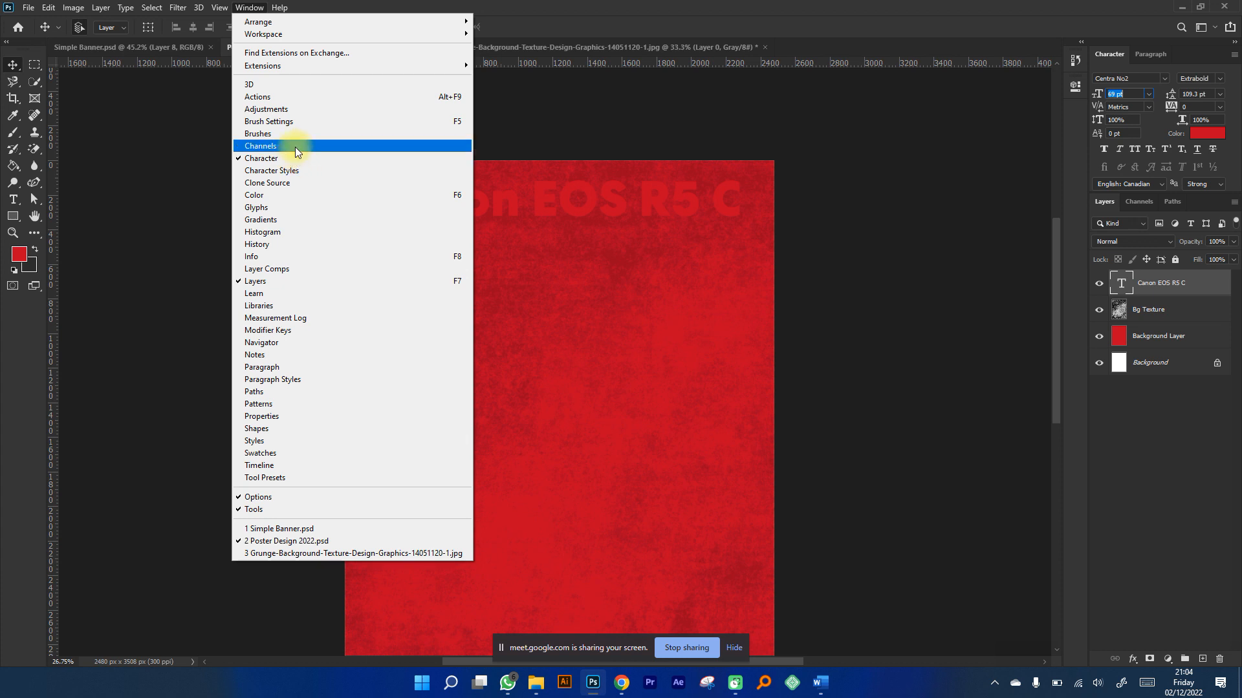
{"action": "left_click", "coordinate": [689, 194]}
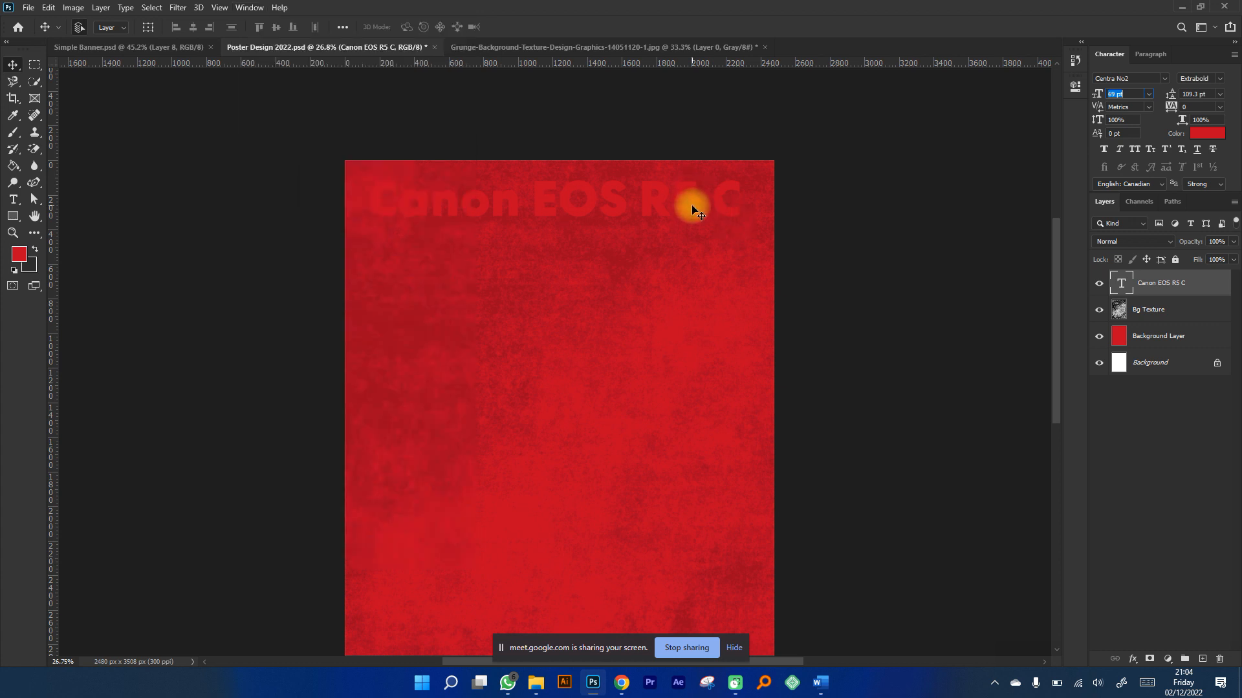
Set the text colour of the Canon EOS R5 C title to white (ffffff).
{"action": "left_click", "coordinate": [693, 203]}
{"action": "left_click", "coordinate": [1219, 135]}
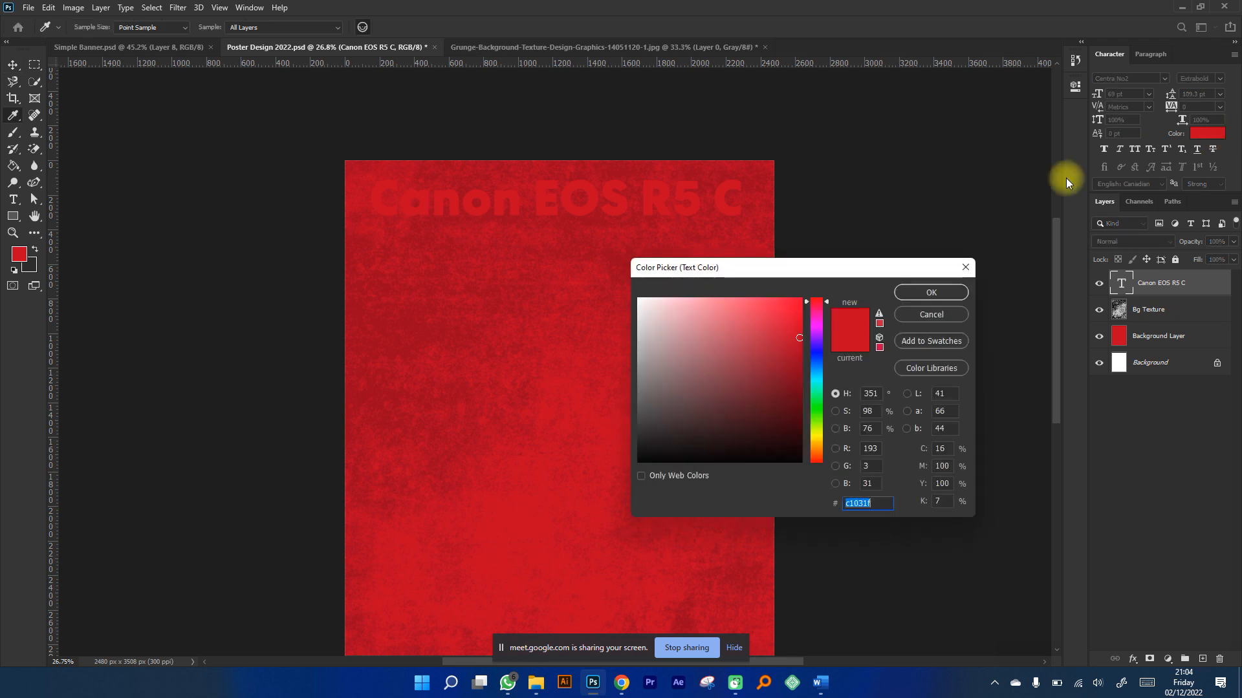
{"action": "left_click_drag", "start_coordinate": [693, 324], "coordinate": [631, 294]}
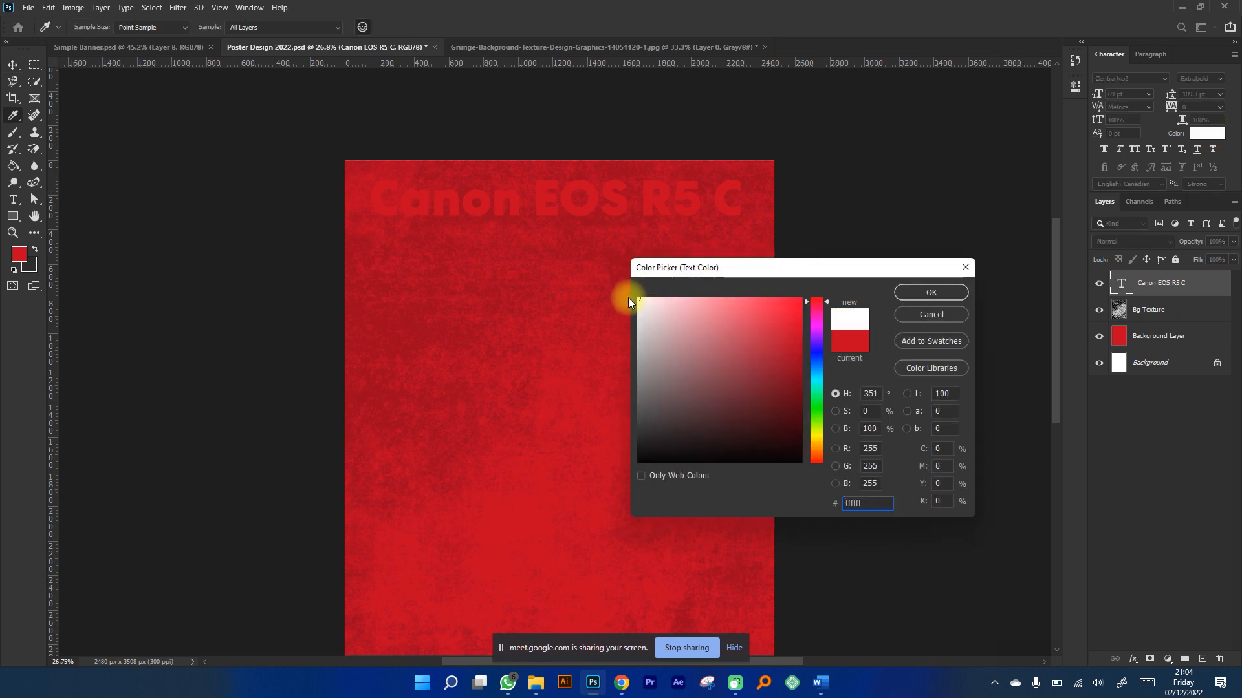
{"action": "left_click", "coordinate": [909, 292]}
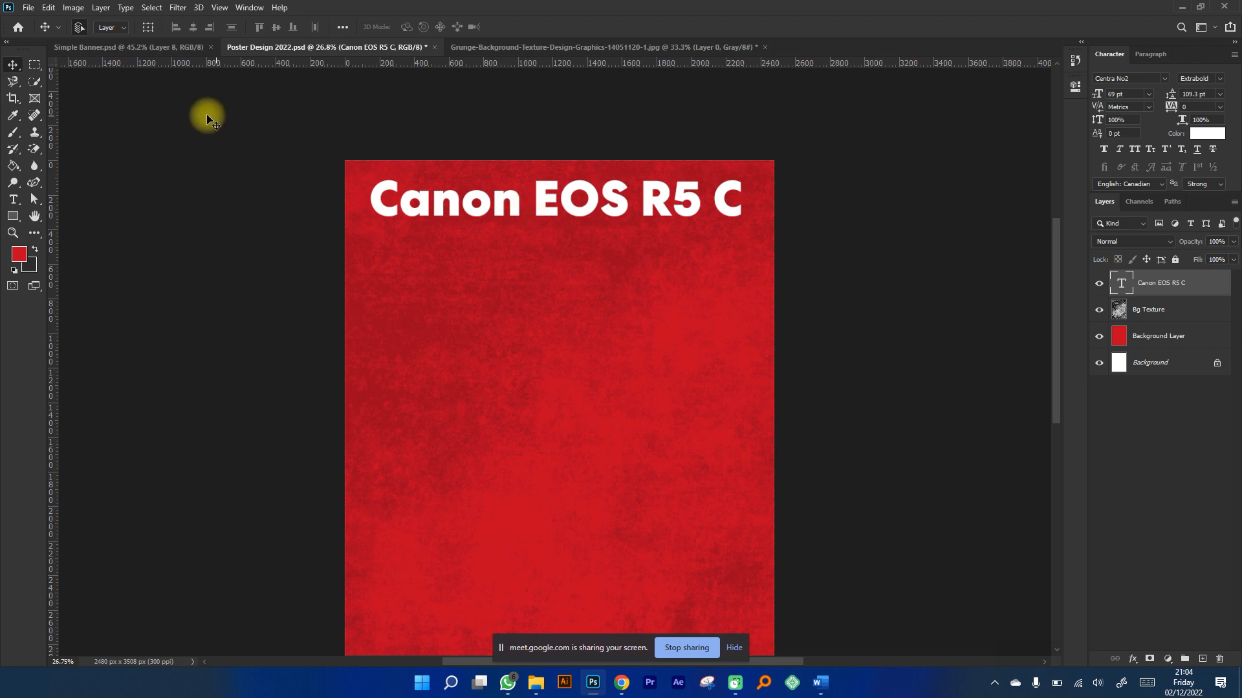
Examine the shadow around the title lettering in the Simple Banner example, and return to the Poster Design 2022 document.
{"action": "left_click", "coordinate": [154, 51]}
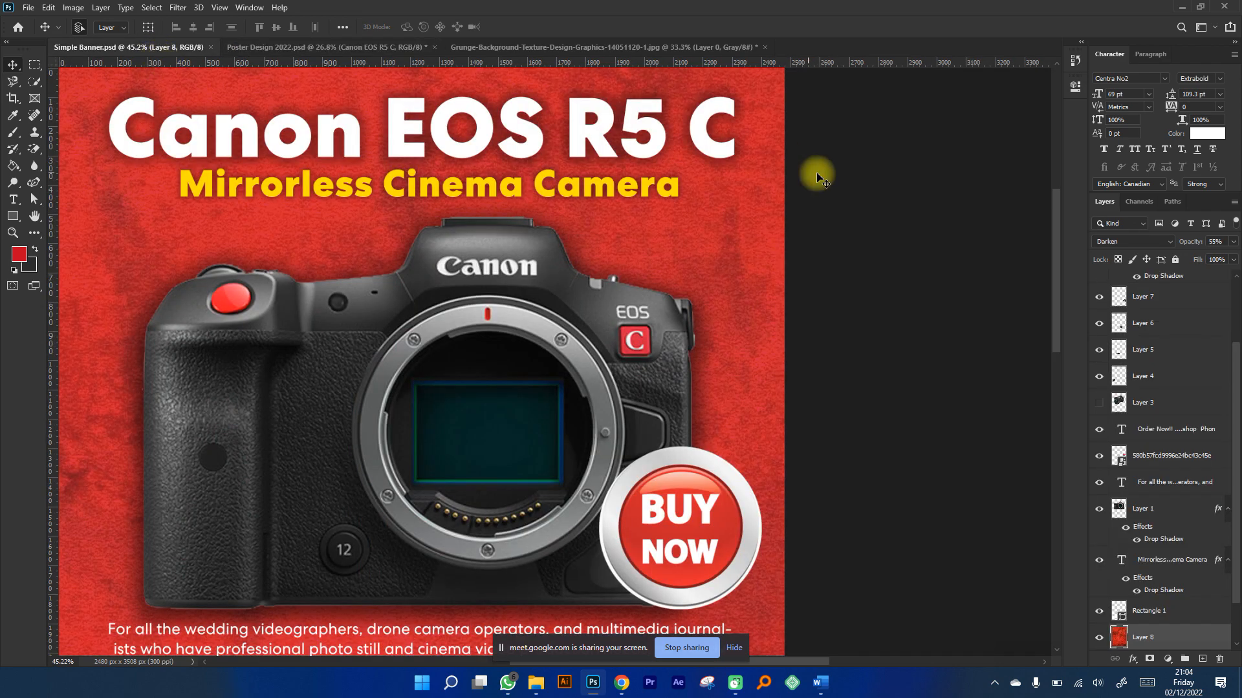
{"action": "scroll", "coordinate": [731, 134], "scroll_direction": "up", "scroll_amount": 5}
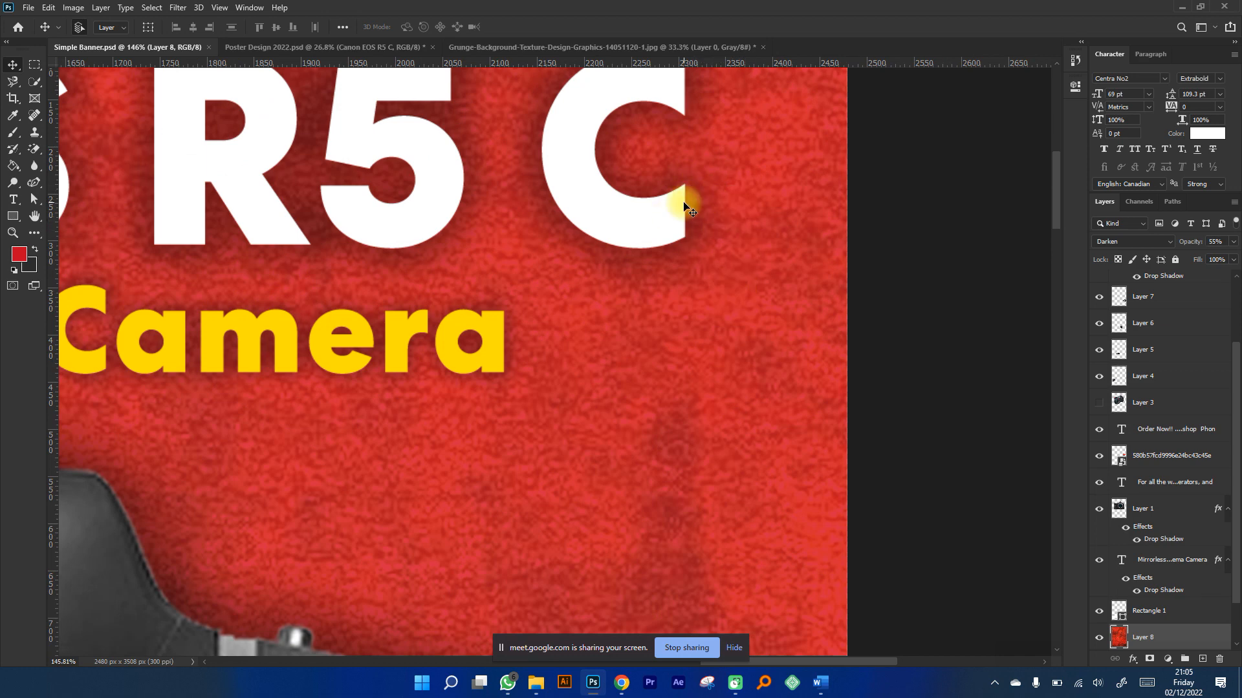
{"action": "scroll", "coordinate": [684, 199], "scroll_direction": "down", "scroll_amount": 4}
{"action": "scroll", "coordinate": [634, 220], "scroll_direction": "down", "scroll_amount": 2}
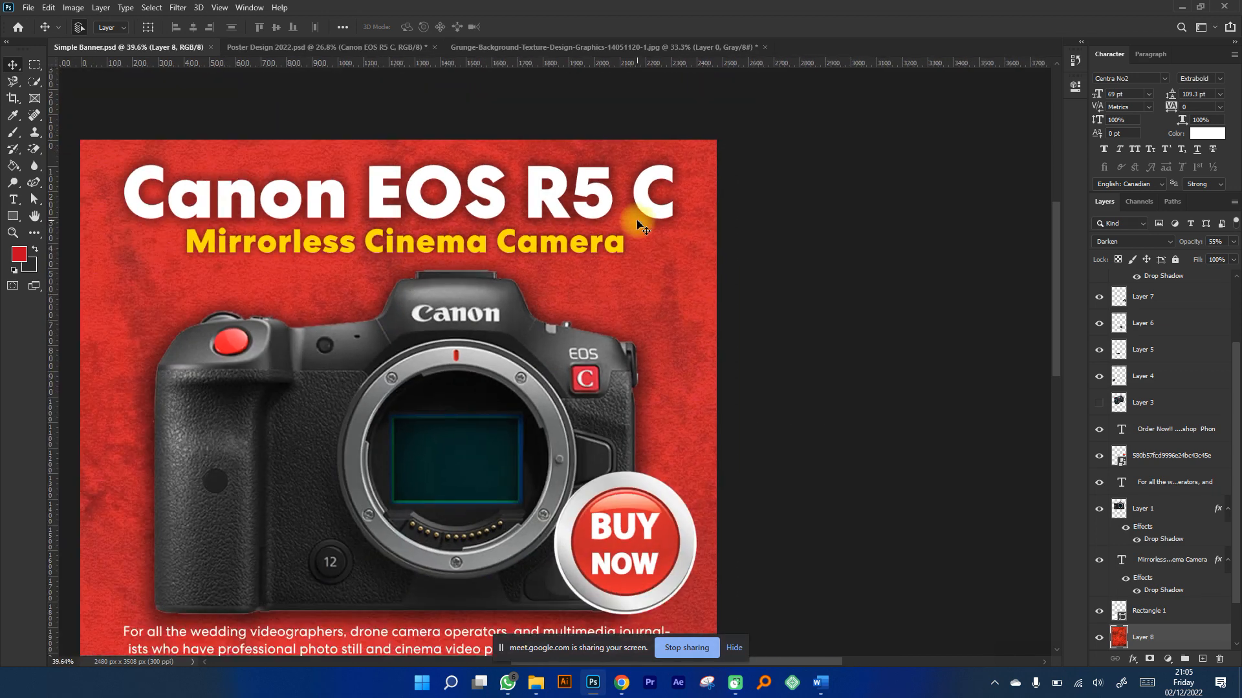
{"action": "left_click", "coordinate": [327, 47]}
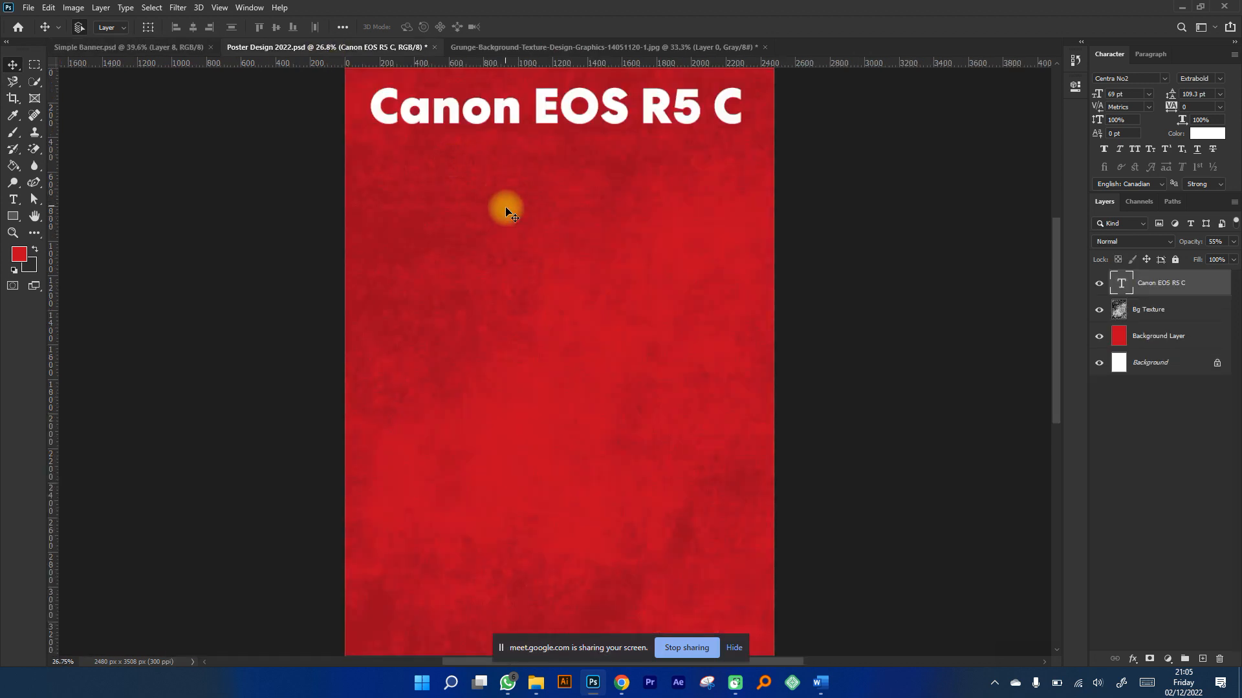
Nudge the Canon EOS R5 C title about 10 px to the right and 4 px up on the poster.
{"action": "scroll", "coordinate": [680, 162], "scroll_direction": "up", "scroll_amount": 2}
{"action": "scroll", "coordinate": [680, 161], "scroll_direction": "up", "scroll_amount": 1}
{"action": "left_click_drag", "start_coordinate": [698, 231], "coordinate": [695, 229]}
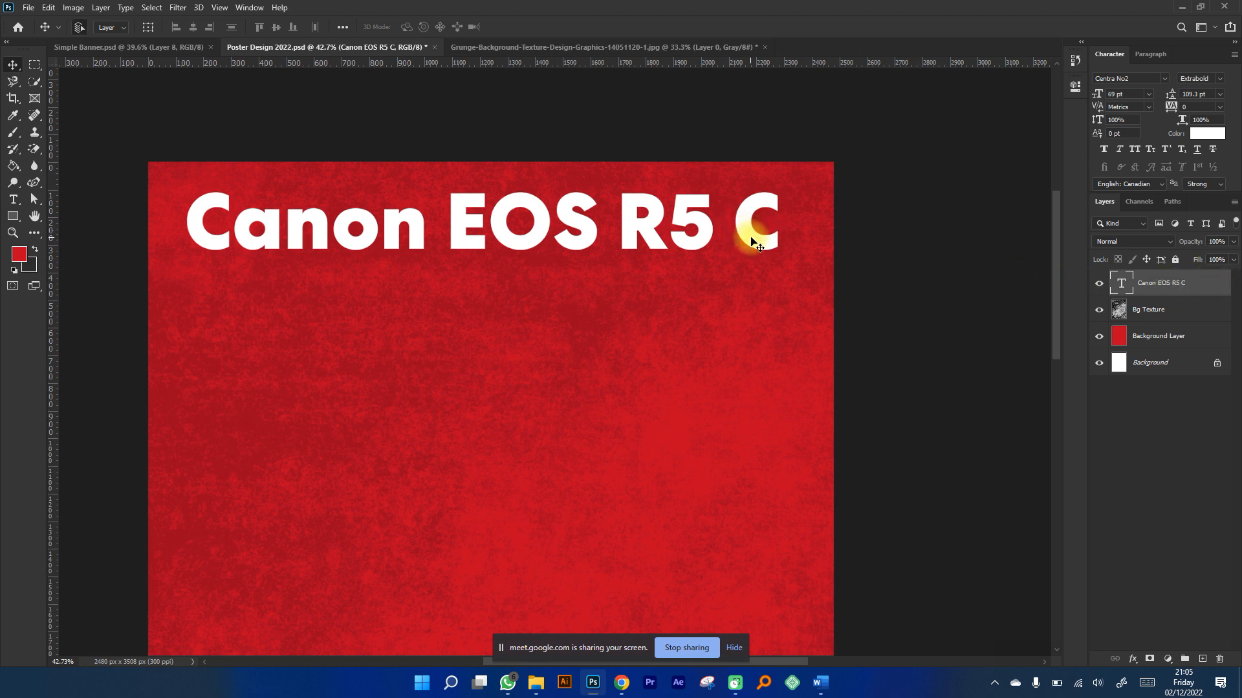
{"action": "left_click_drag", "start_coordinate": [751, 240], "coordinate": [754, 238]}
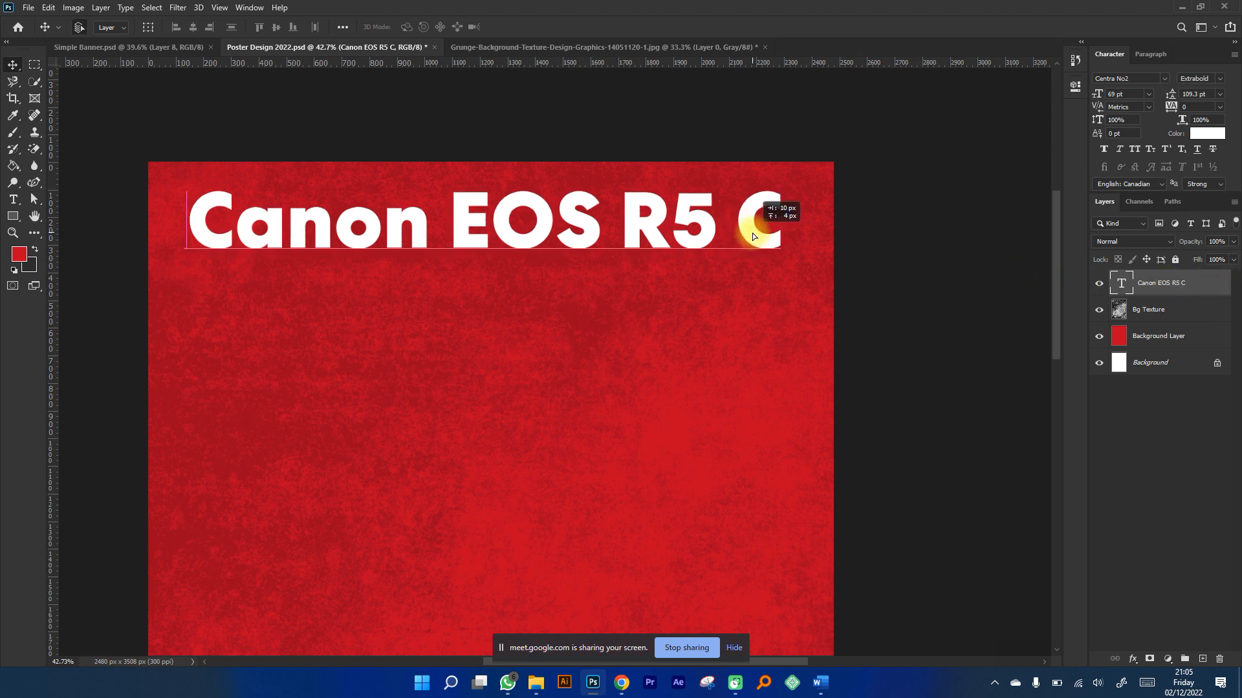
Open the layer style settings of the Canon EOS R5 C title layer and enable a Drop Shadow.
{"action": "right_click", "coordinate": [1222, 284]}
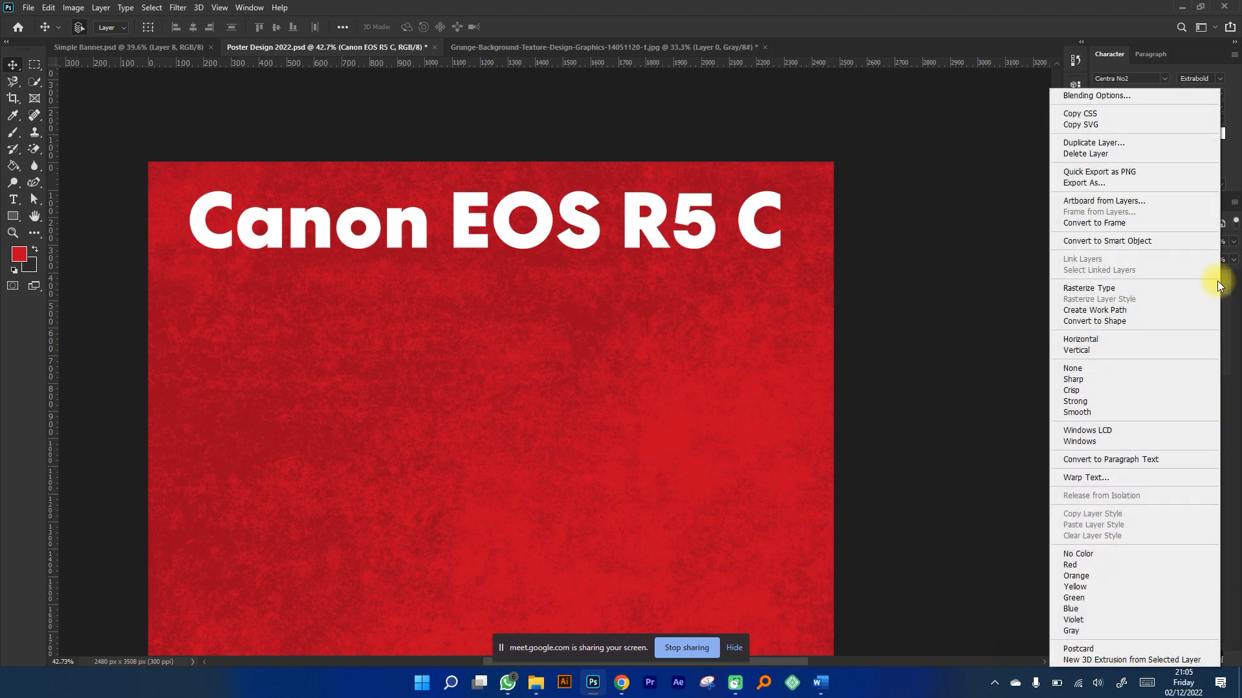
{"action": "left_click", "coordinate": [995, 367]}
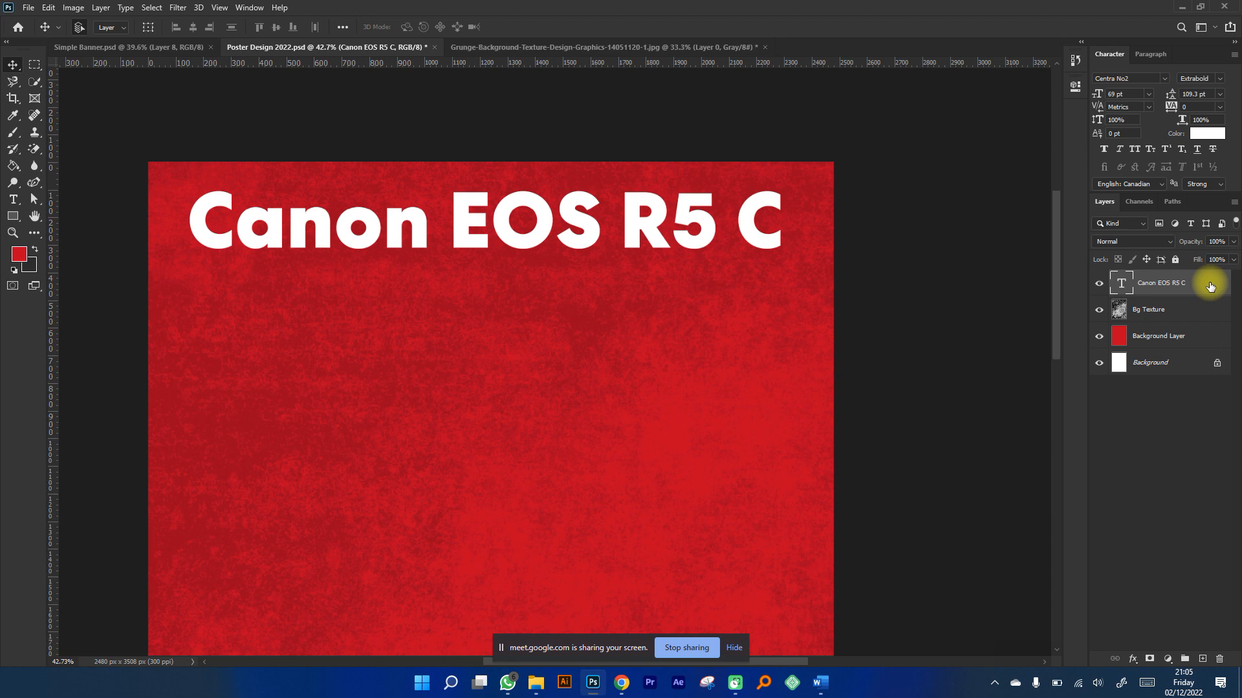
{"action": "right_click", "coordinate": [1210, 284]}
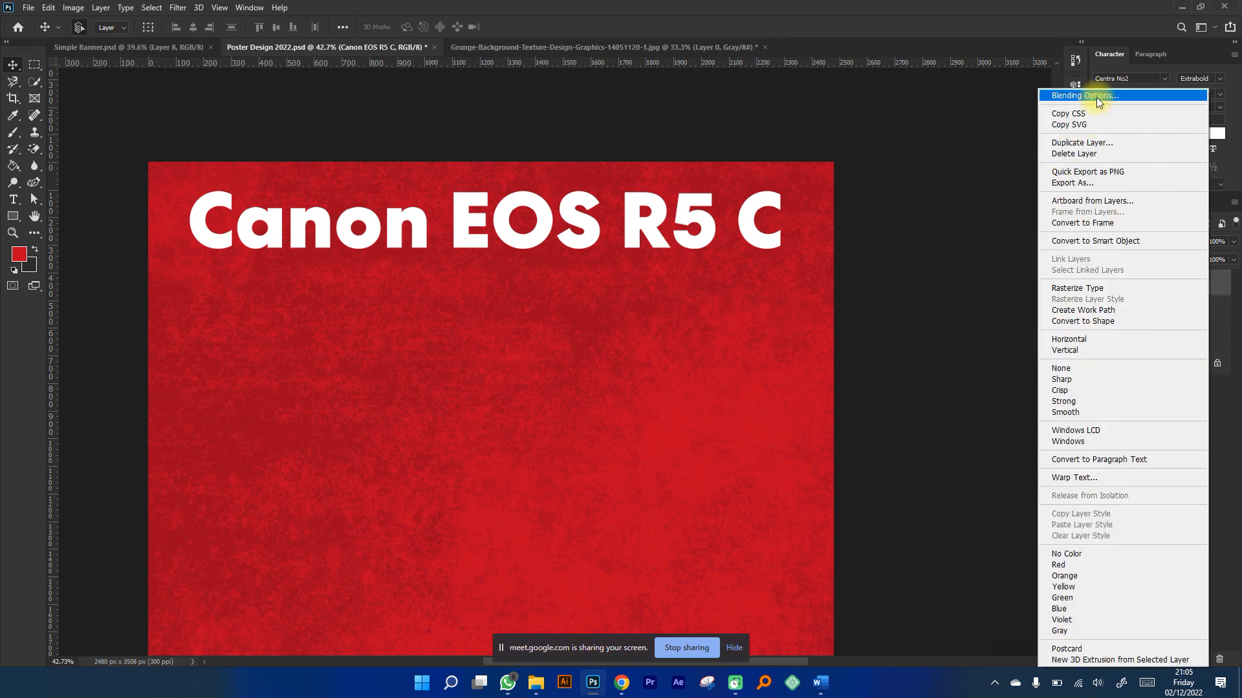
{"action": "left_click", "coordinate": [680, 336]}
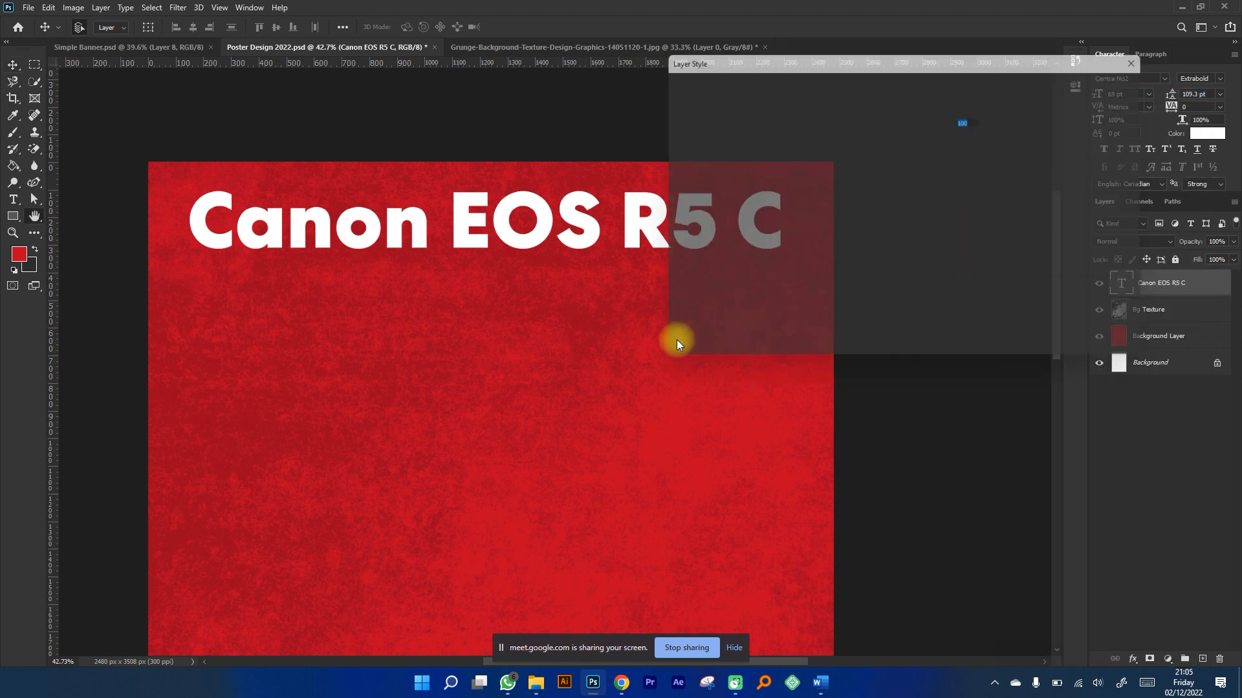
{"action": "left_click_drag", "start_coordinate": [808, 118], "coordinate": [948, 82]}
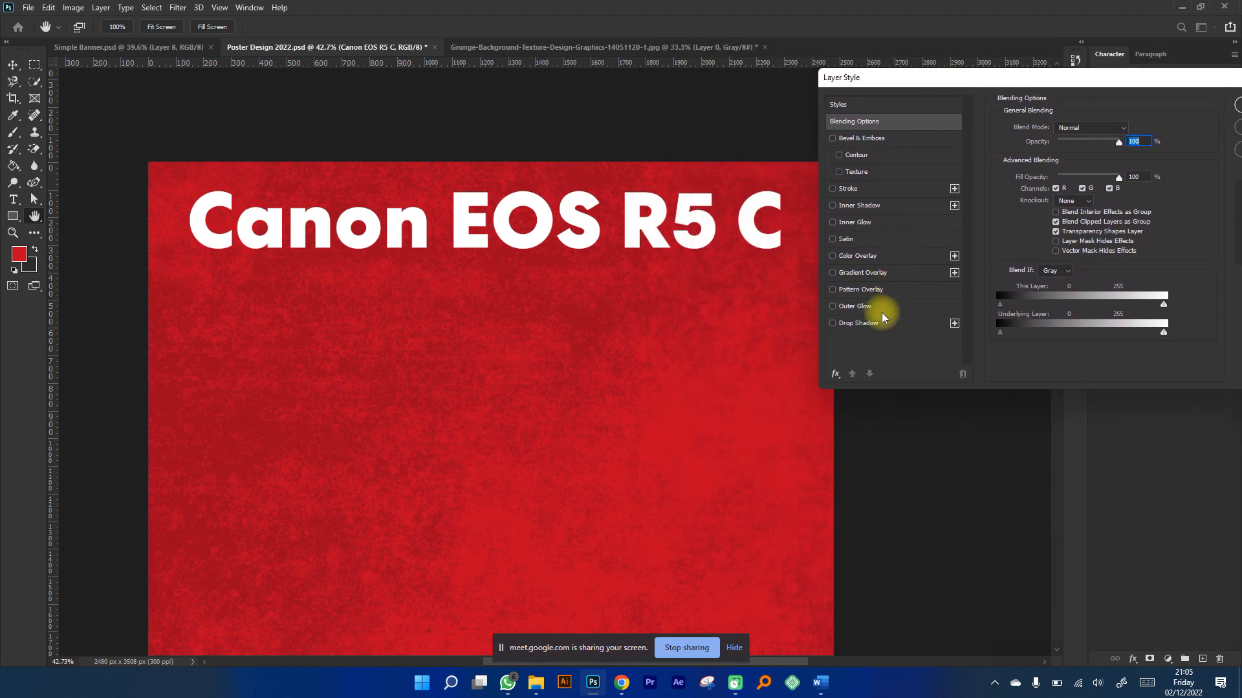
{"action": "left_click", "coordinate": [851, 324]}
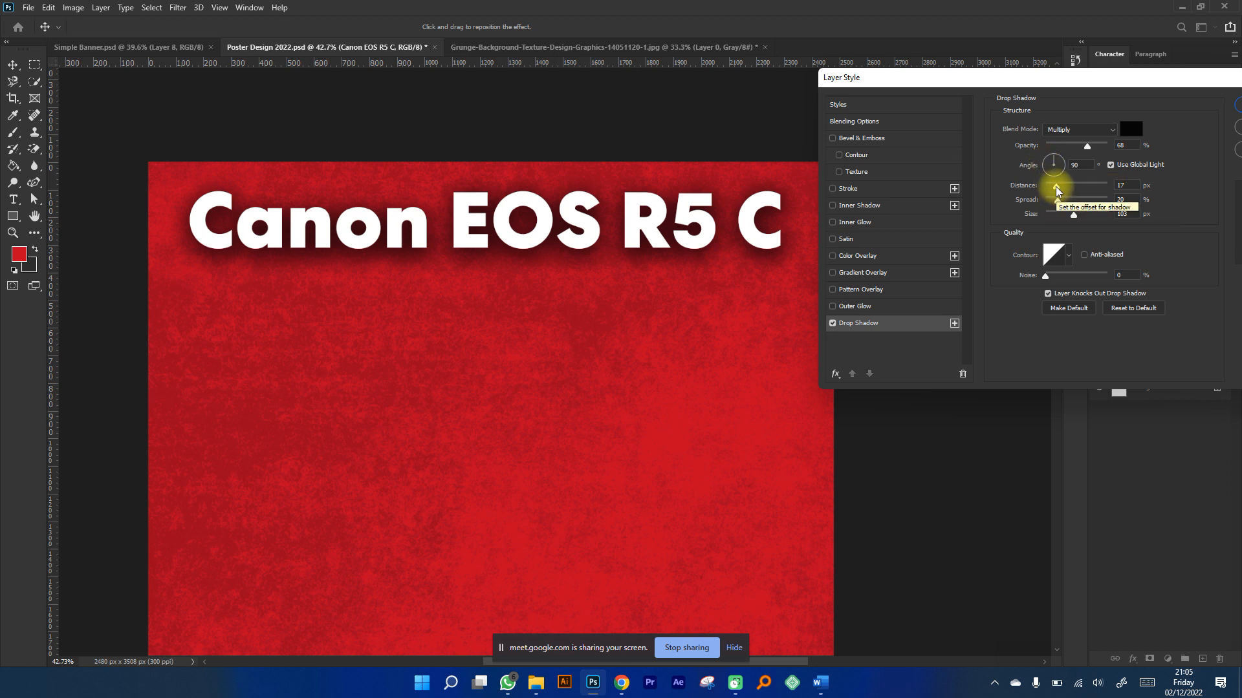
Set the title's drop shadow to 55% opacity, 20 px distance, 19% spread, 18 px size and 0% noise, and apply it.
{"action": "left_click_drag", "start_coordinate": [1057, 187], "coordinate": [1054, 187]}
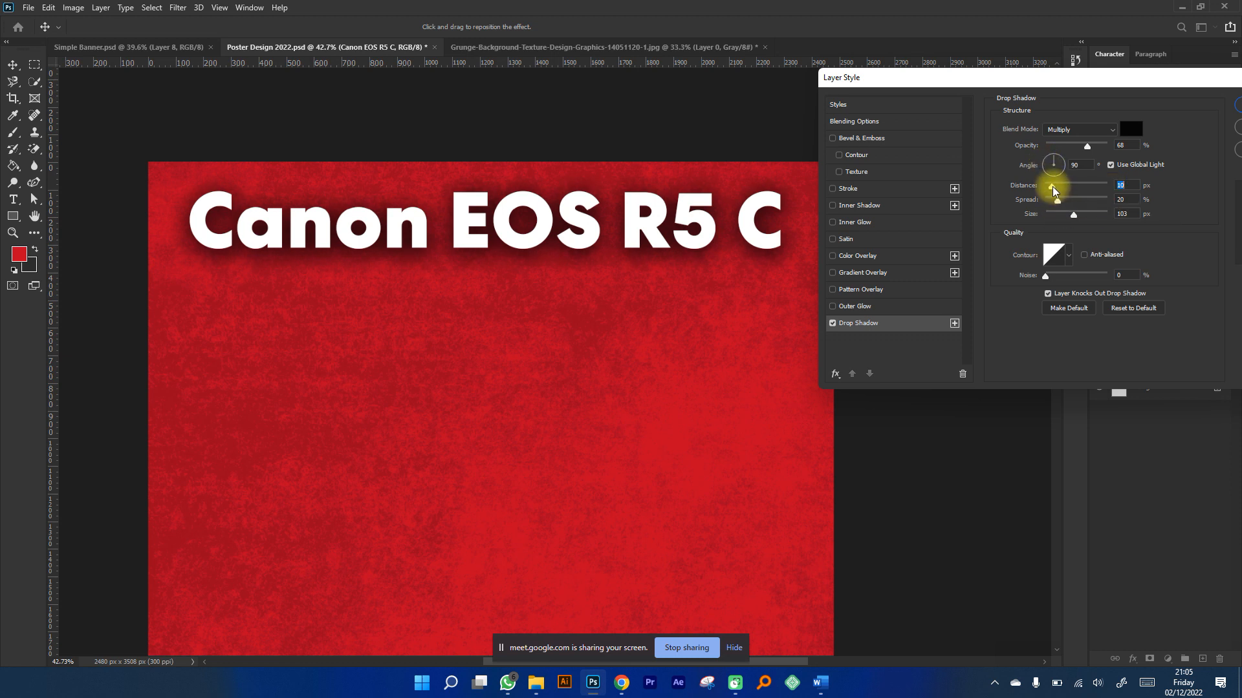
{"action": "left_click_drag", "start_coordinate": [1072, 215], "coordinate": [1055, 243]}
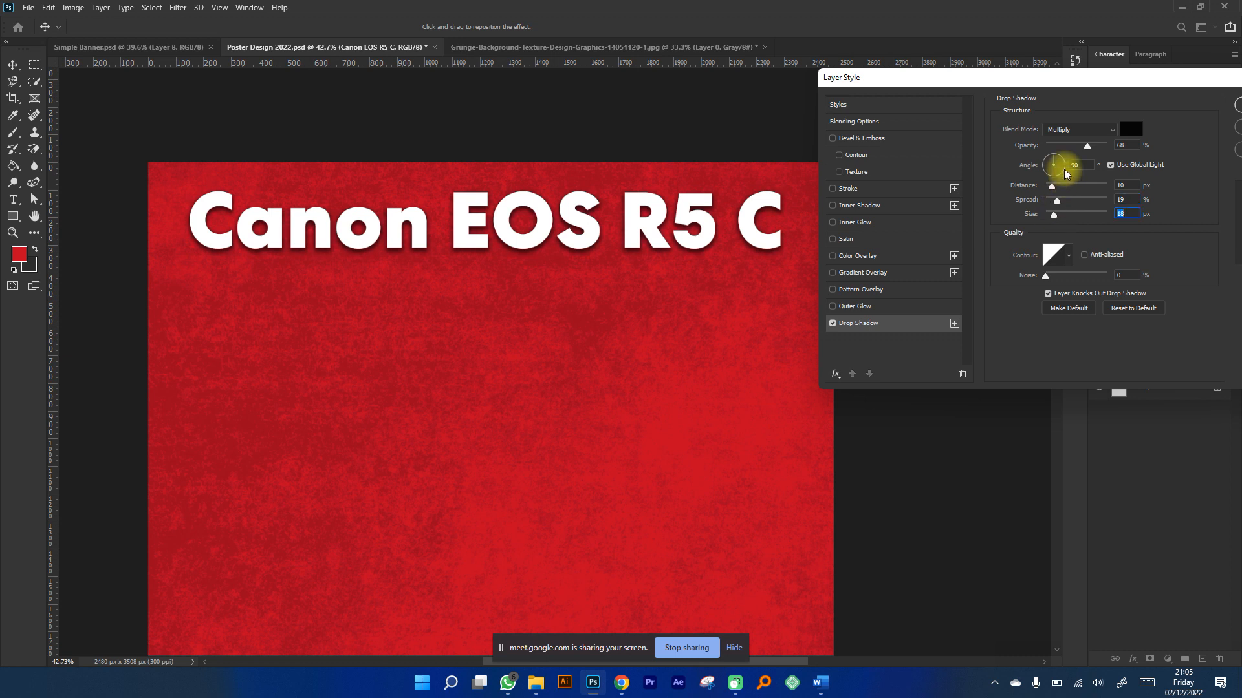
{"action": "mouse_move", "coordinate": [1085, 148]}
{"action": "left_mouse_down"}
{"action": "mouse_move", "coordinate": [1073, 151]}
{"action": "mouse_move", "coordinate": [1093, 151]}
{"action": "left_mouse_up"}
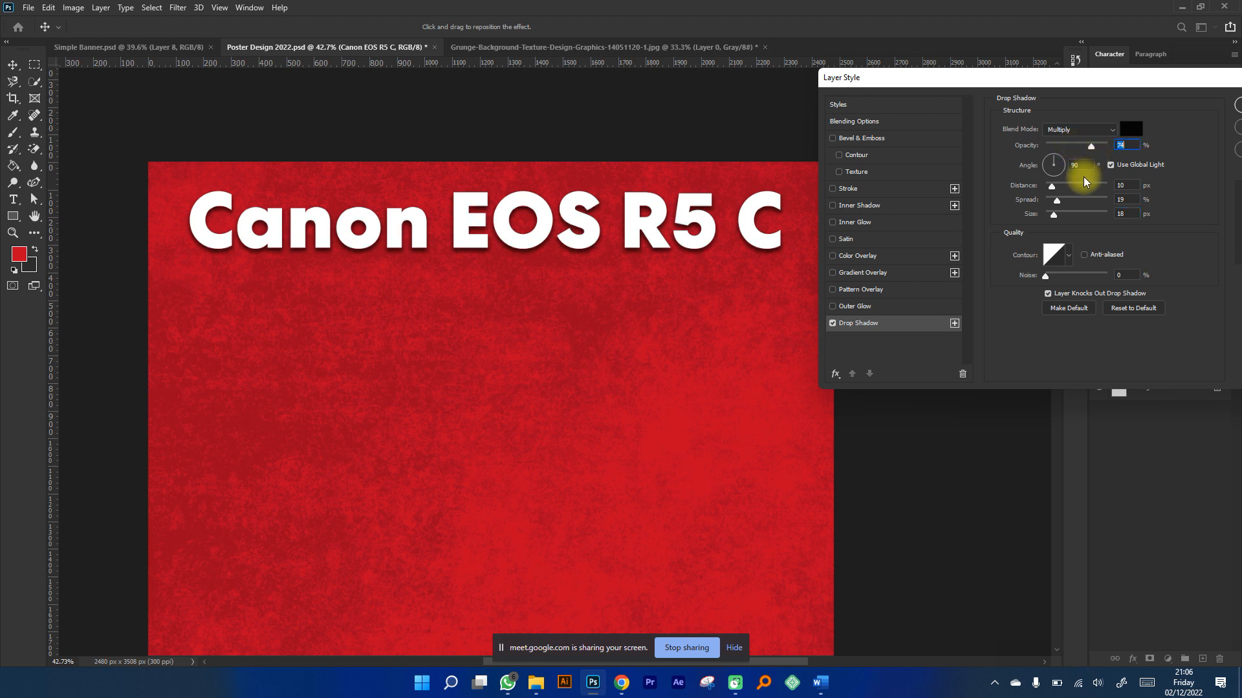
{"action": "left_click_drag", "start_coordinate": [1051, 187], "coordinate": [1066, 189]}
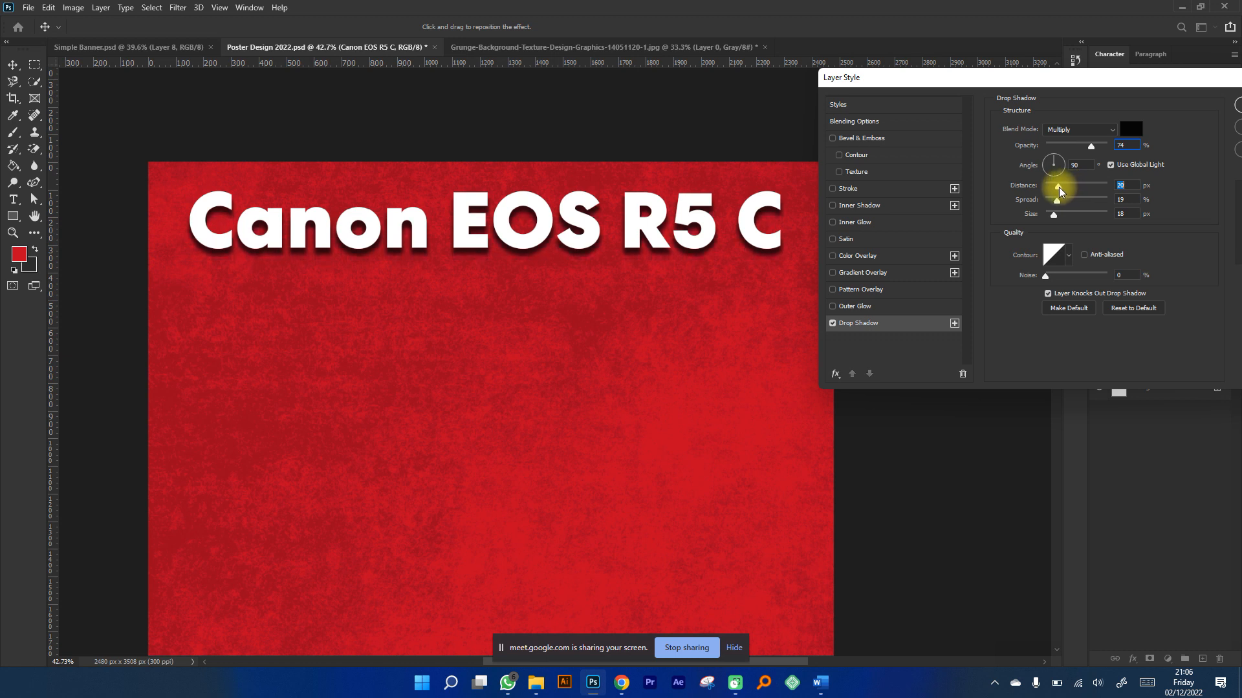
{"action": "left_click_drag", "start_coordinate": [1091, 146], "coordinate": [1083, 145]}
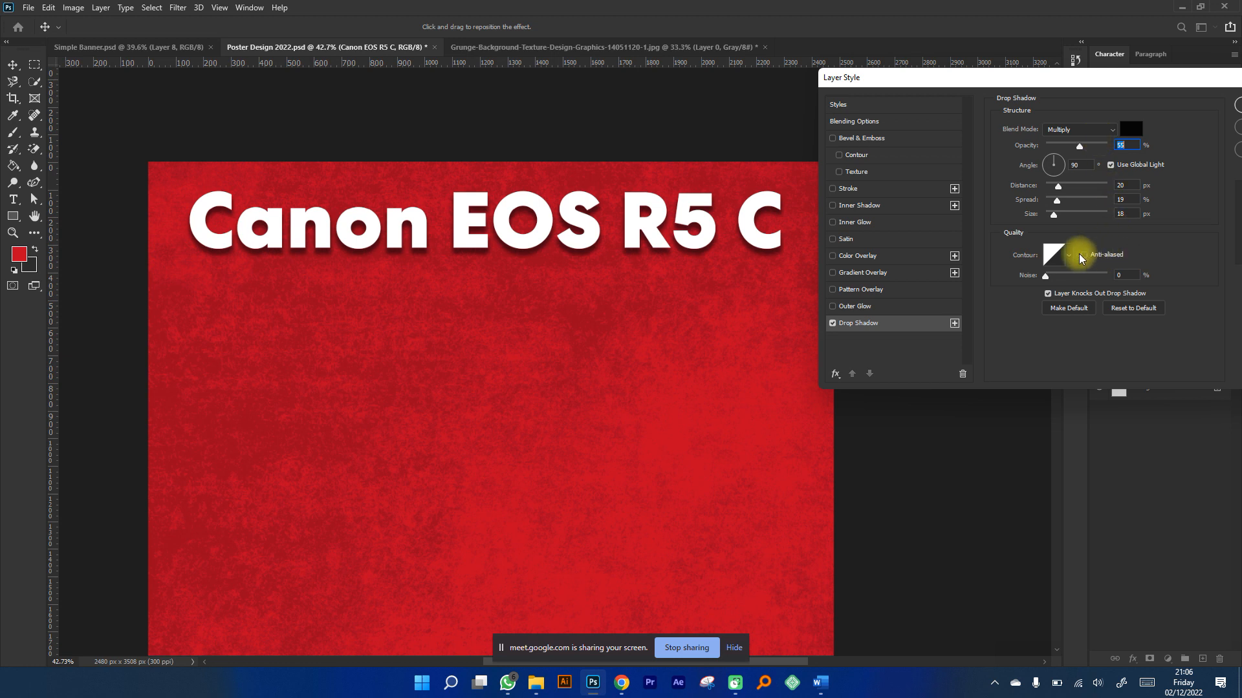
{"action": "mouse_move", "coordinate": [1046, 276]}
{"action": "left_mouse_down"}
{"action": "mouse_move", "coordinate": [1059, 278]}
{"action": "mouse_move", "coordinate": [1031, 278]}
{"action": "left_mouse_up"}
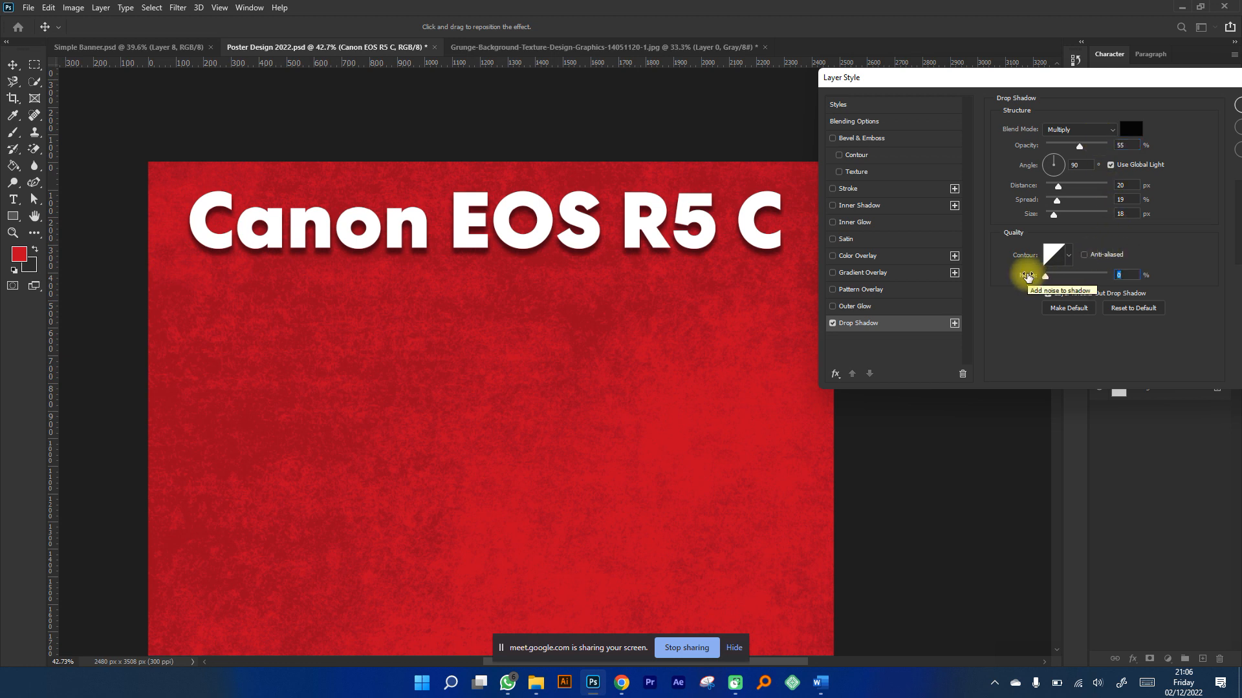
{"action": "left_click_drag", "start_coordinate": [1061, 76], "coordinate": [870, 90]}
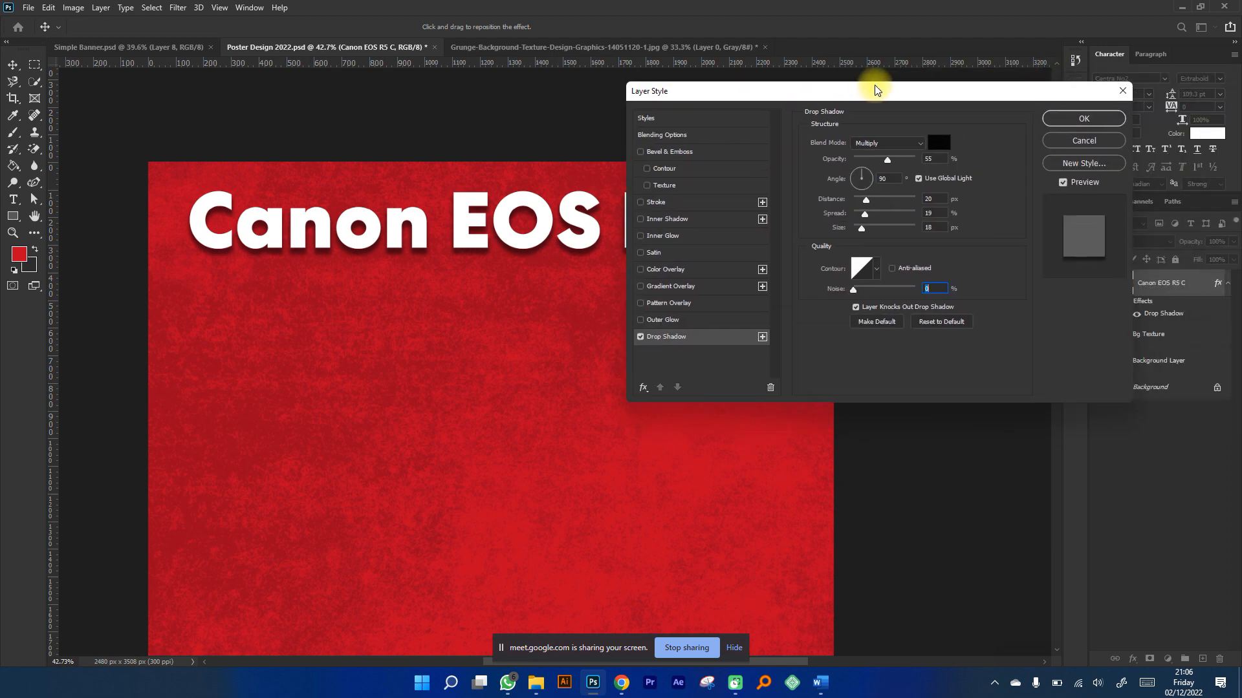
{"action": "left_click", "coordinate": [1063, 123]}
{"action": "scroll", "coordinate": [673, 239], "scroll_direction": "up", "scroll_amount": 3}
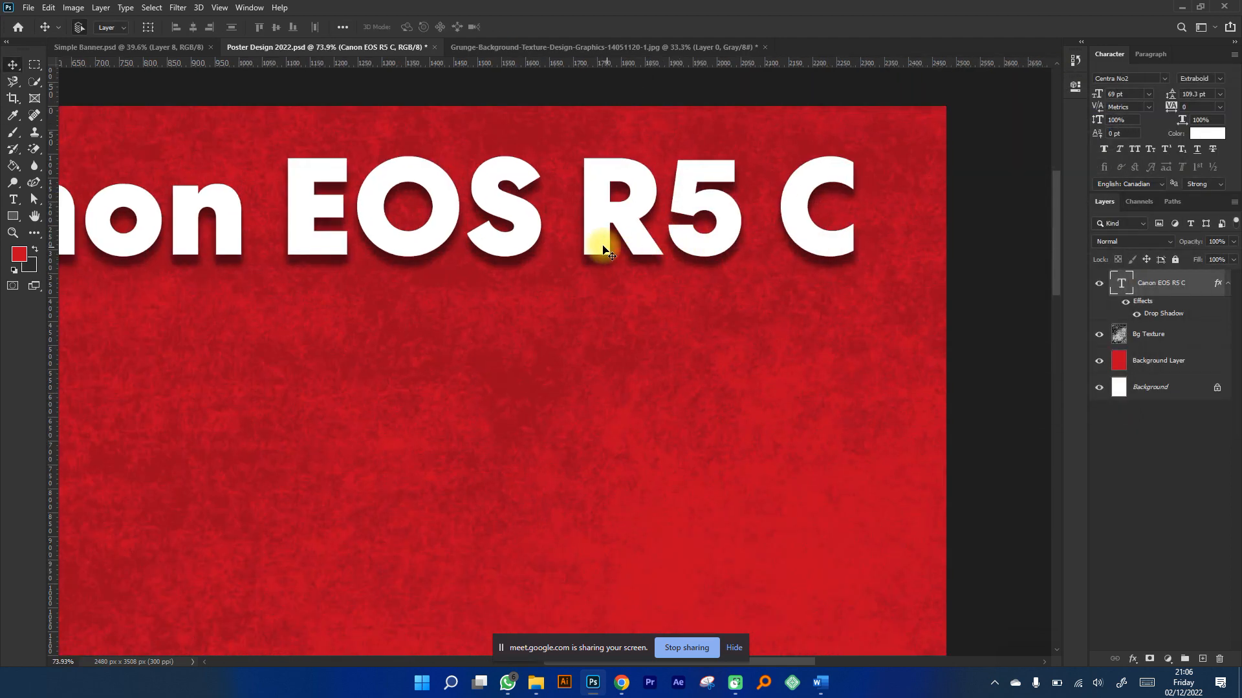
{"action": "scroll", "coordinate": [600, 242], "scroll_direction": "down", "scroll_amount": 3}
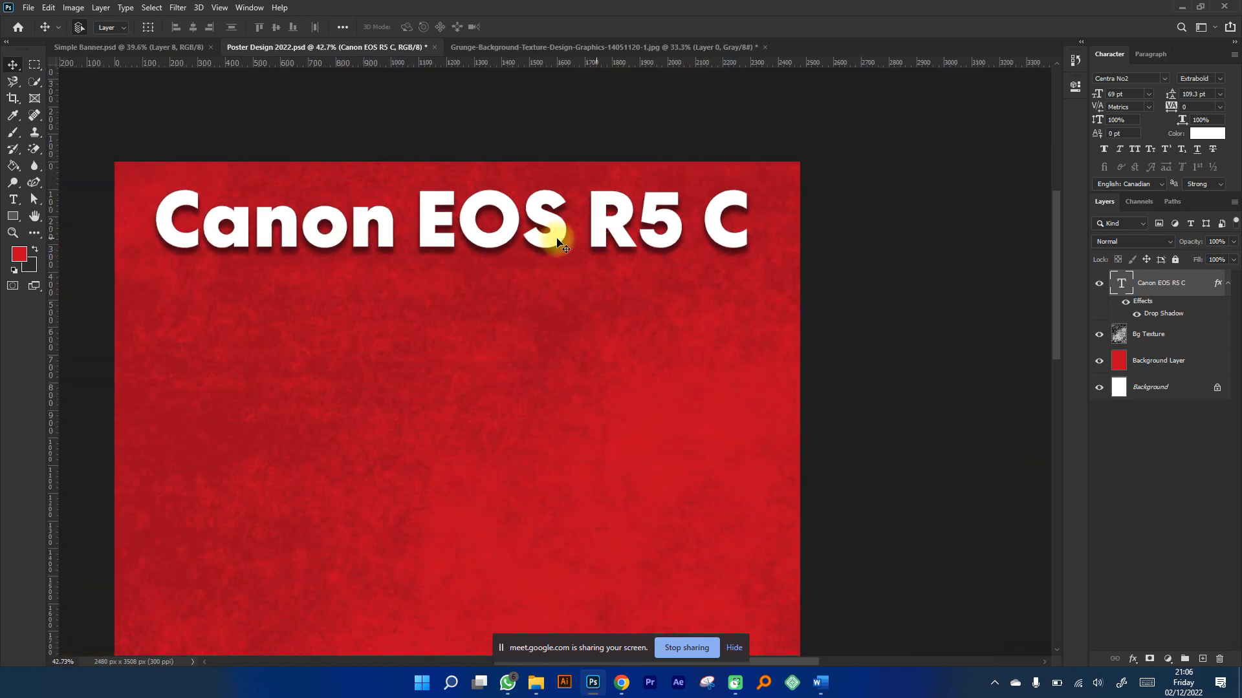
{"action": "scroll", "coordinate": [474, 238], "scroll_direction": "down", "scroll_amount": 2}
{"action": "scroll", "coordinate": [568, 124], "scroll_direction": "down", "scroll_amount": 1}
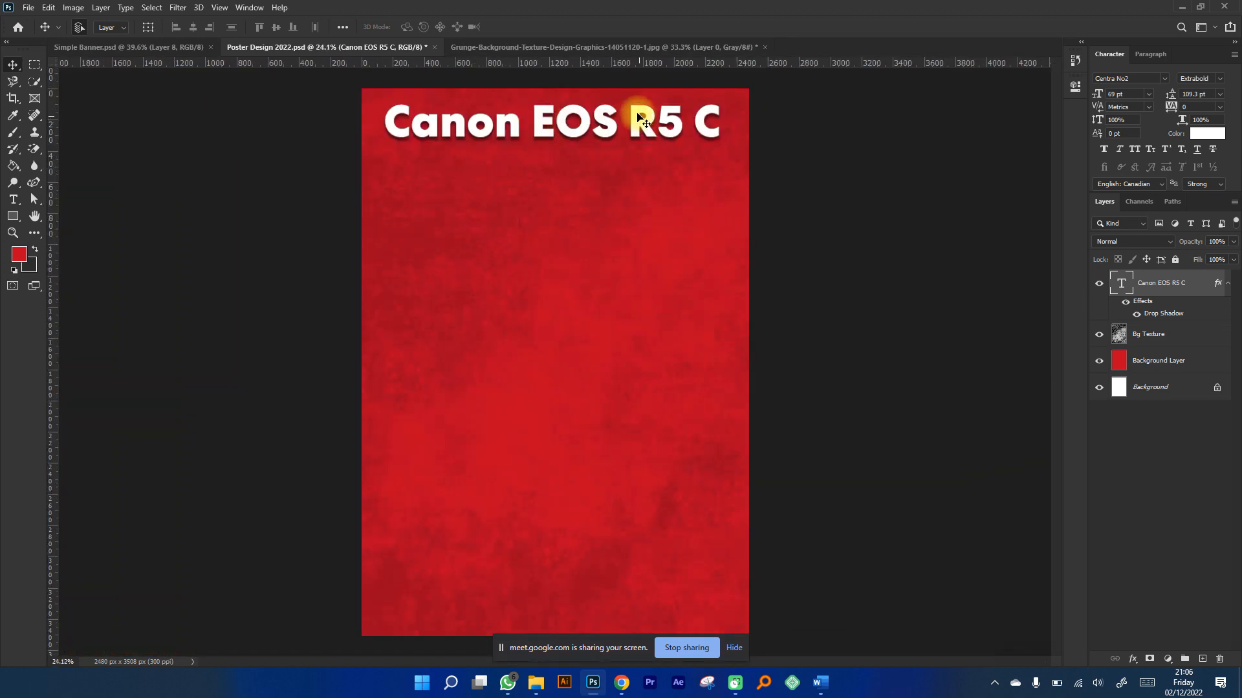
Check the subtitle in Simple Banner, copy "Mirrorless Cinema Camera" from the camera's B&H product page in Chrome, and return to Photoshop.
{"action": "left_click", "coordinate": [169, 47]}
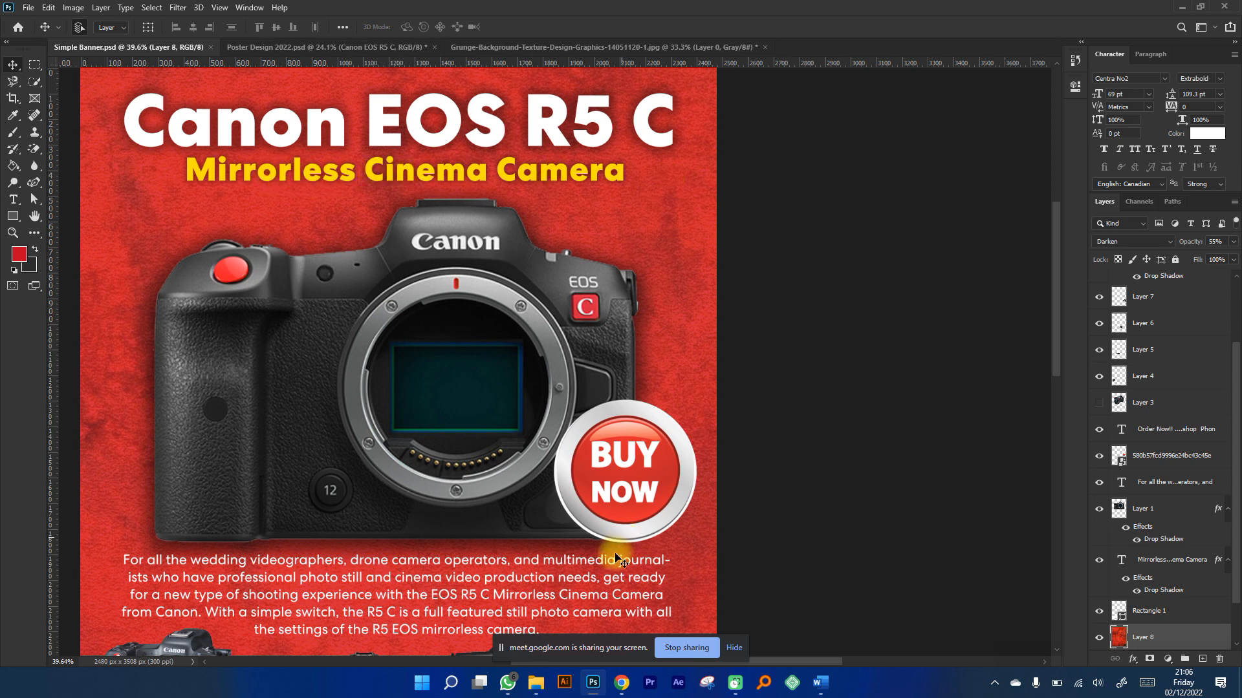
{"action": "left_click", "coordinate": [622, 684]}
{"action": "left_click", "coordinate": [556, 601]}
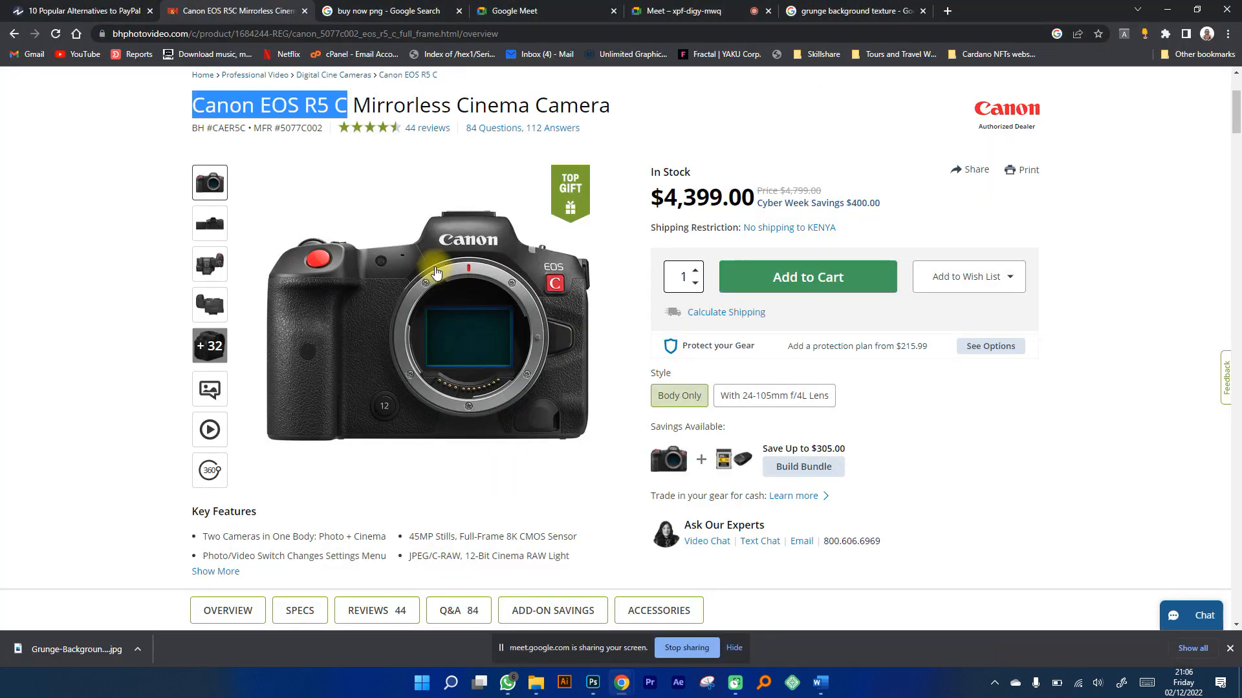
{"action": "left_click_drag", "start_coordinate": [355, 103], "coordinate": [617, 107]}
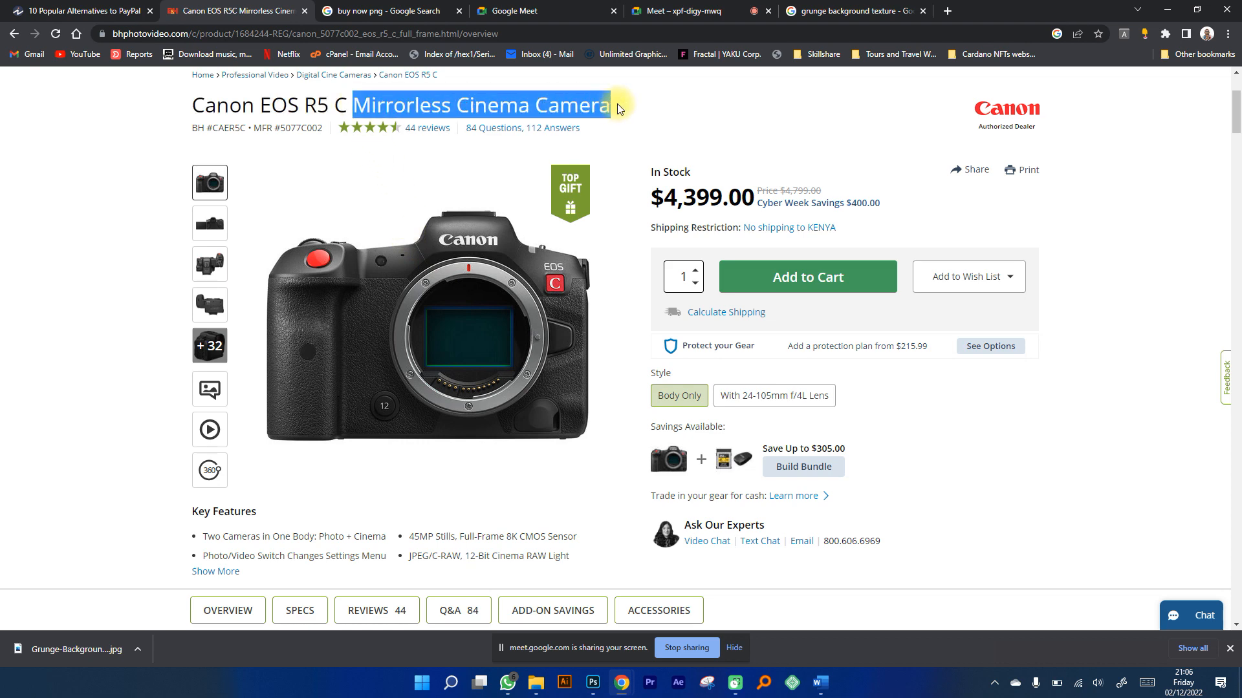
{"action": "key", "text": "ctrl+c"}
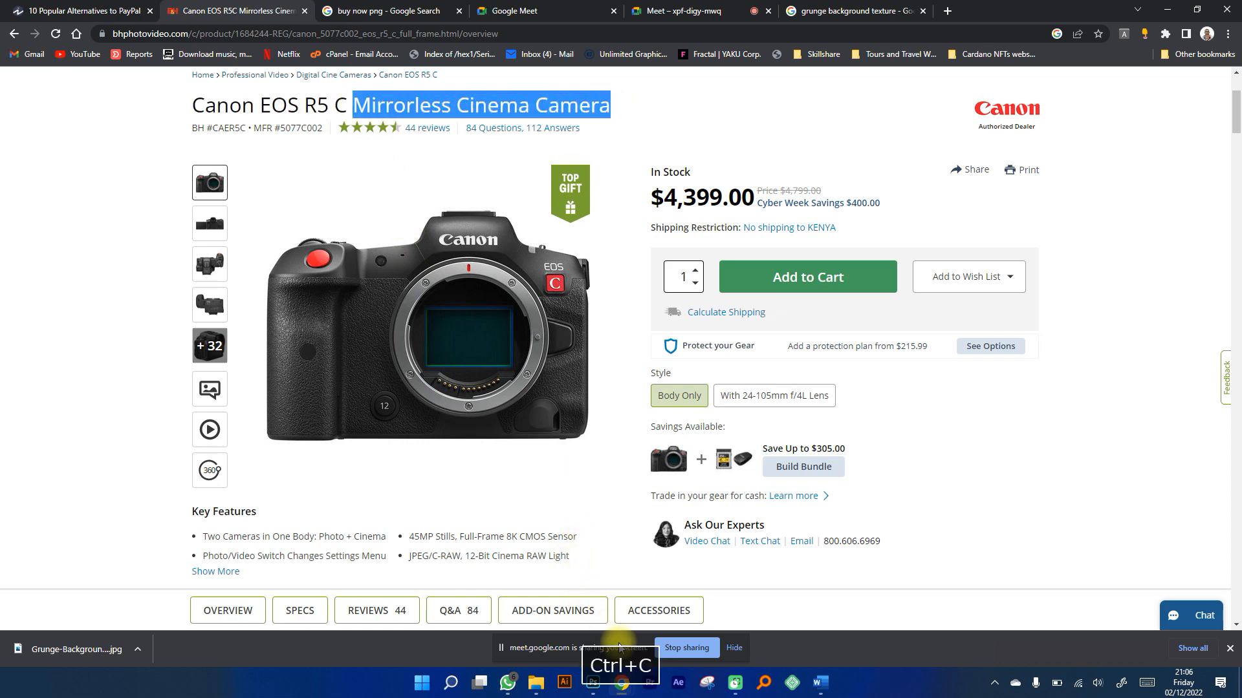
{"action": "left_click", "coordinate": [593, 685]}
{"action": "key", "text": "space"}
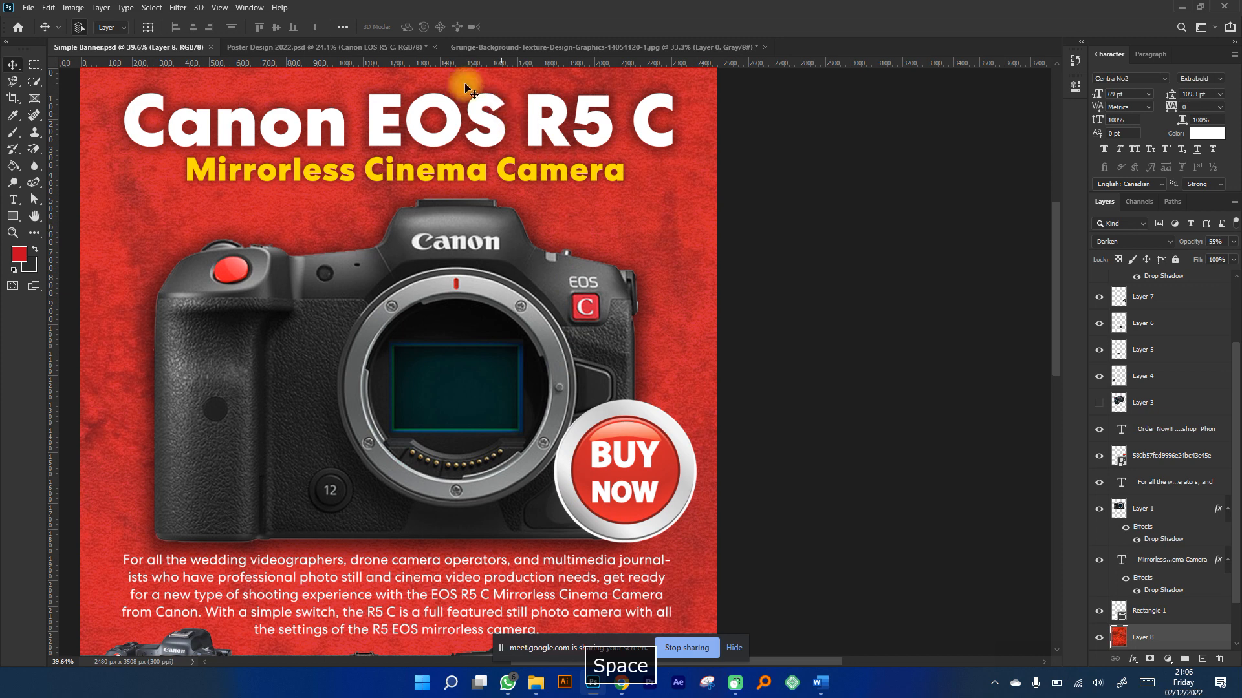
Paste "Mirrorless Cinema Camera" as a new text line in Poster Design 2022 and move it just beneath the title, aligned near its left edge.
{"action": "left_click", "coordinate": [348, 42]}
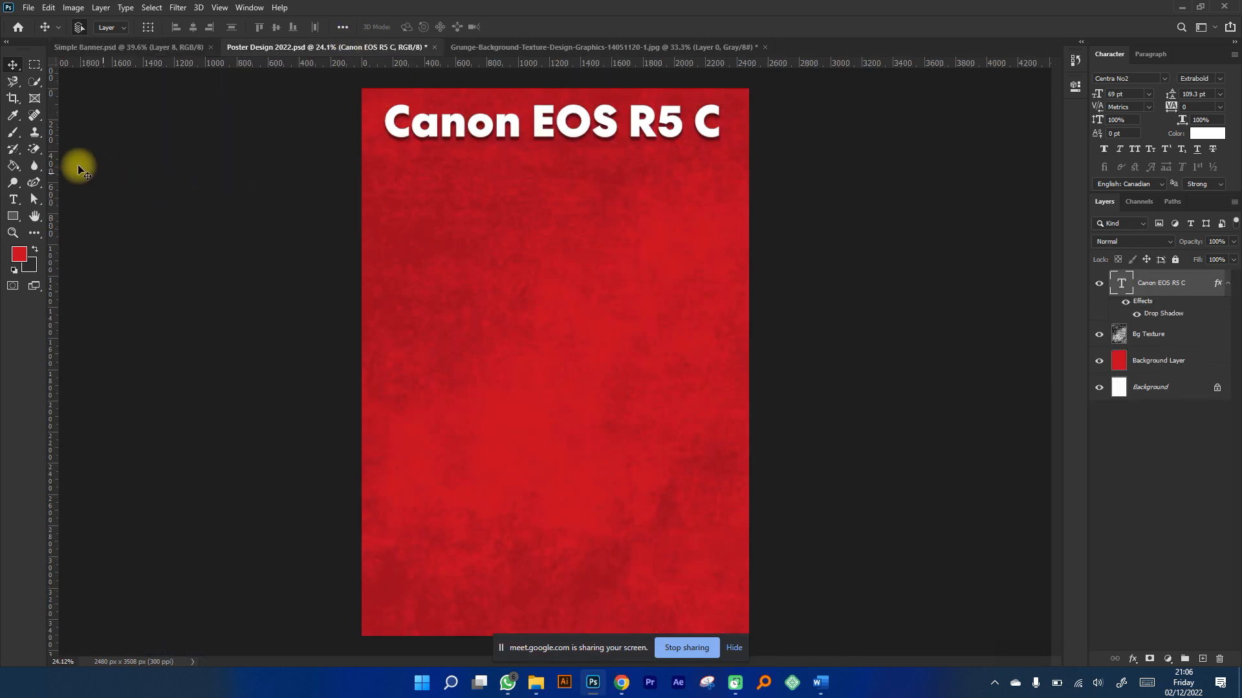
{"action": "left_click", "coordinate": [16, 201]}
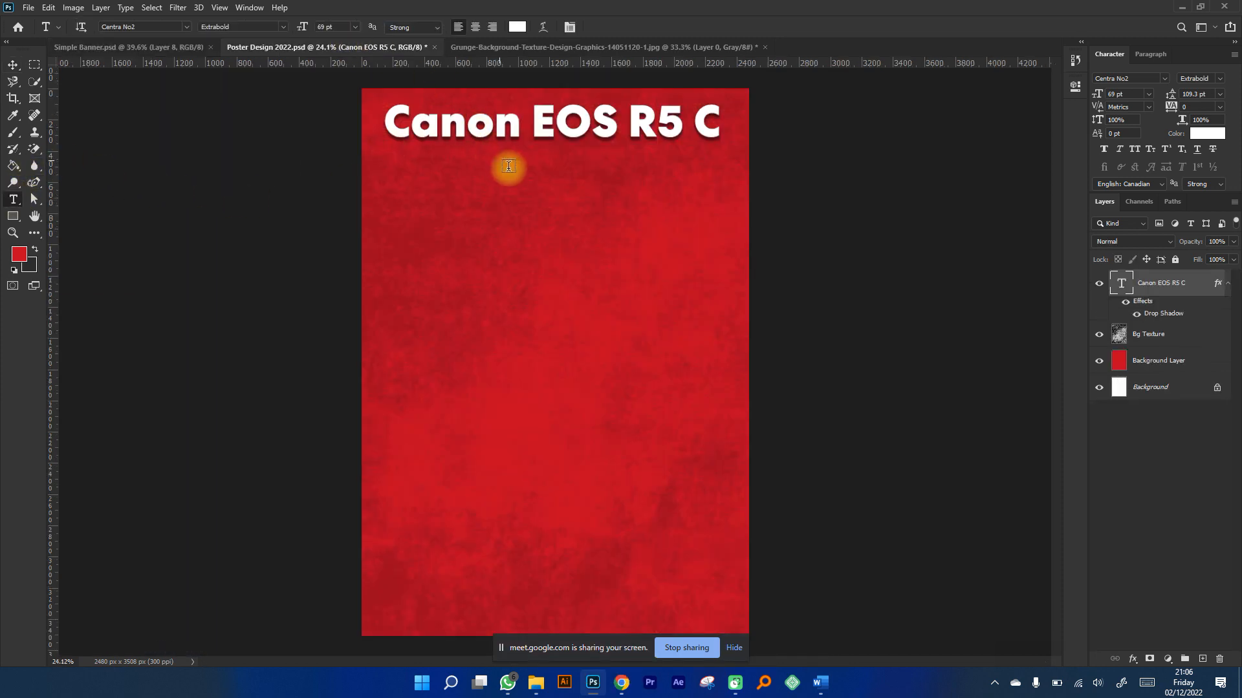
{"action": "scroll", "coordinate": [461, 155], "scroll_direction": "up", "scroll_amount": 3}
{"action": "scroll", "coordinate": [480, 188], "scroll_direction": "up", "scroll_amount": 1}
{"action": "scroll", "coordinate": [479, 189], "scroll_direction": "up", "scroll_amount": 1}
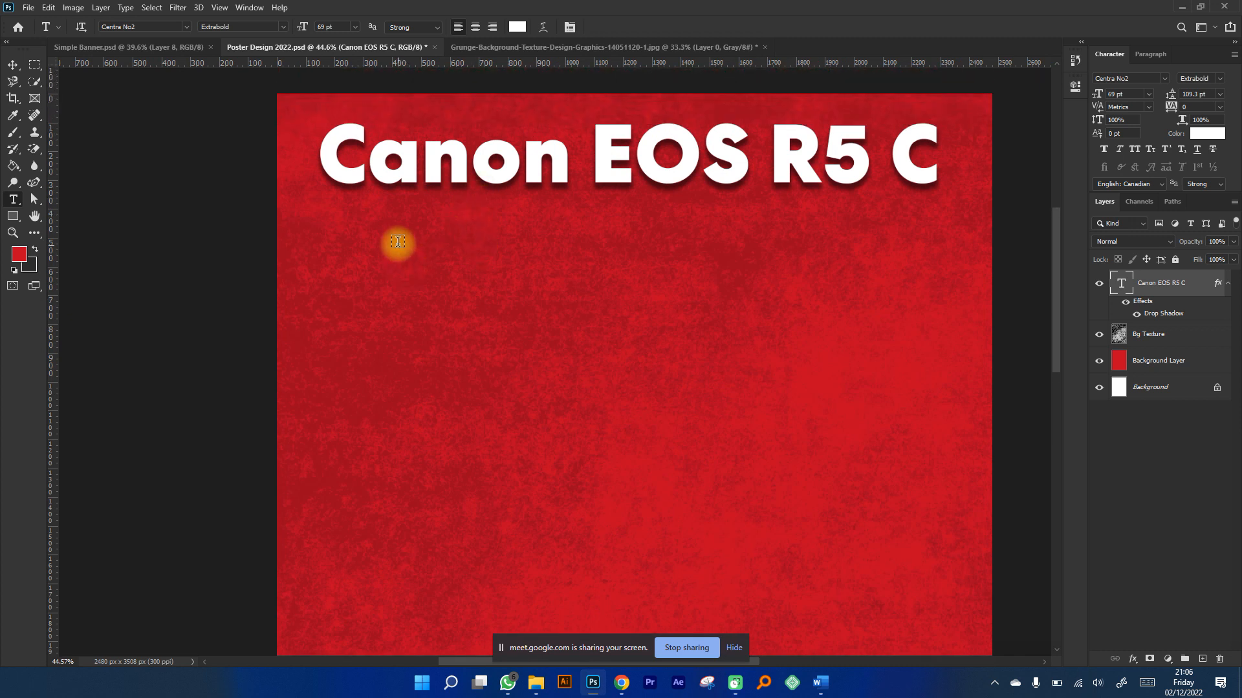
{"action": "left_click", "coordinate": [397, 240]}
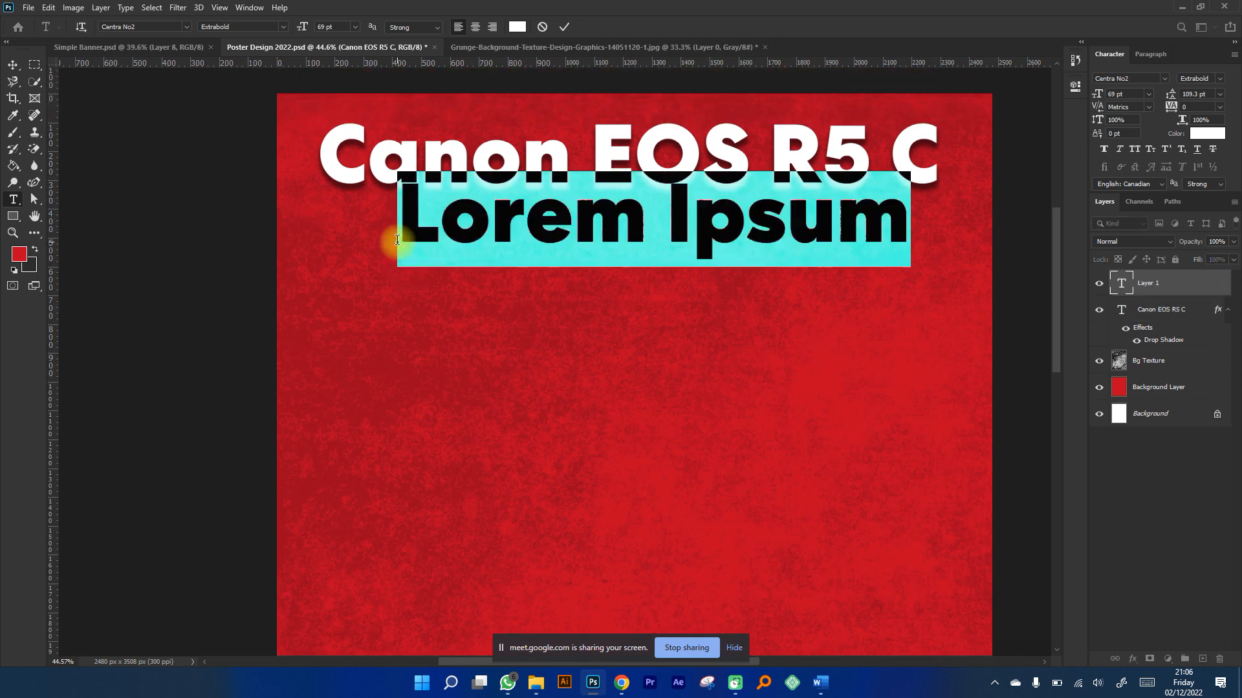
{"action": "key", "text": "ctrl+v"}
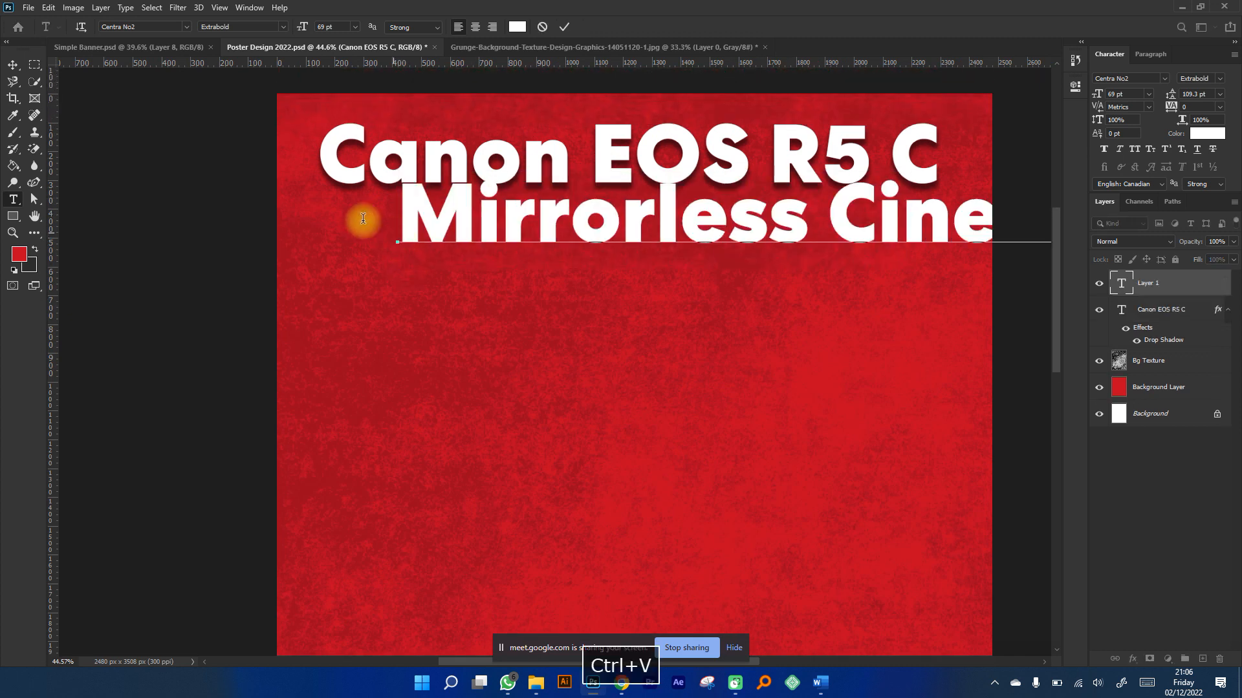
{"action": "left_click", "coordinate": [14, 65]}
{"action": "left_click_drag", "start_coordinate": [642, 222], "coordinate": [548, 246]}
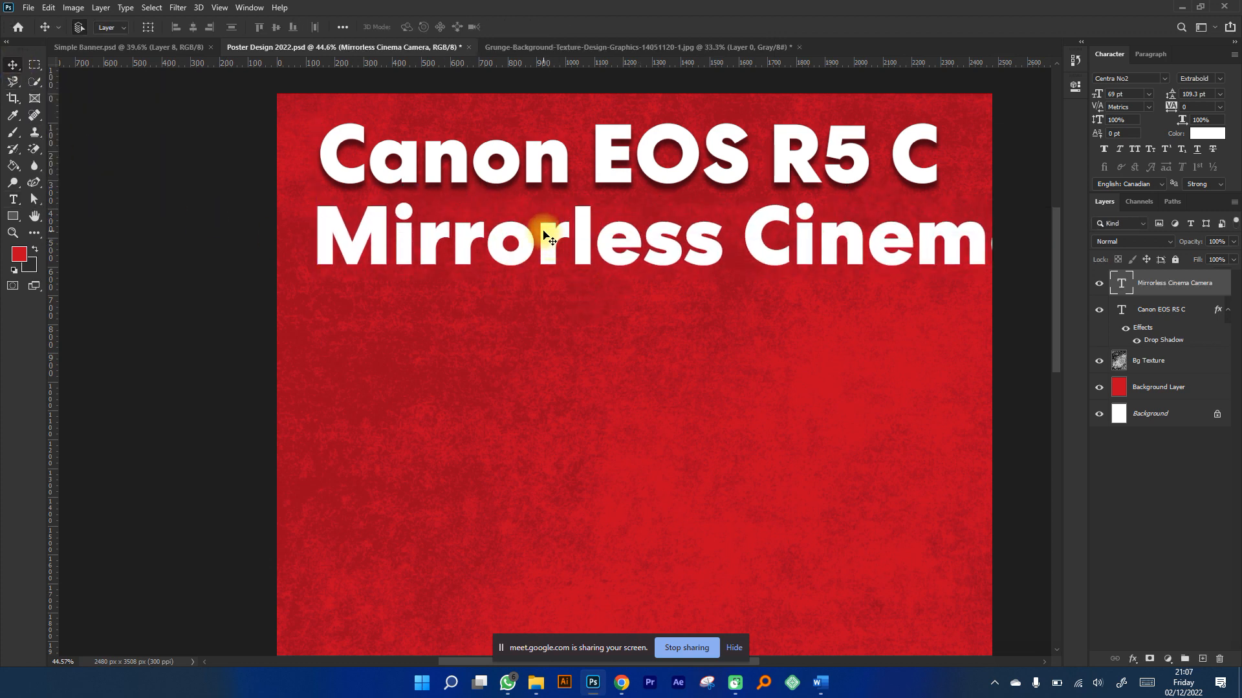
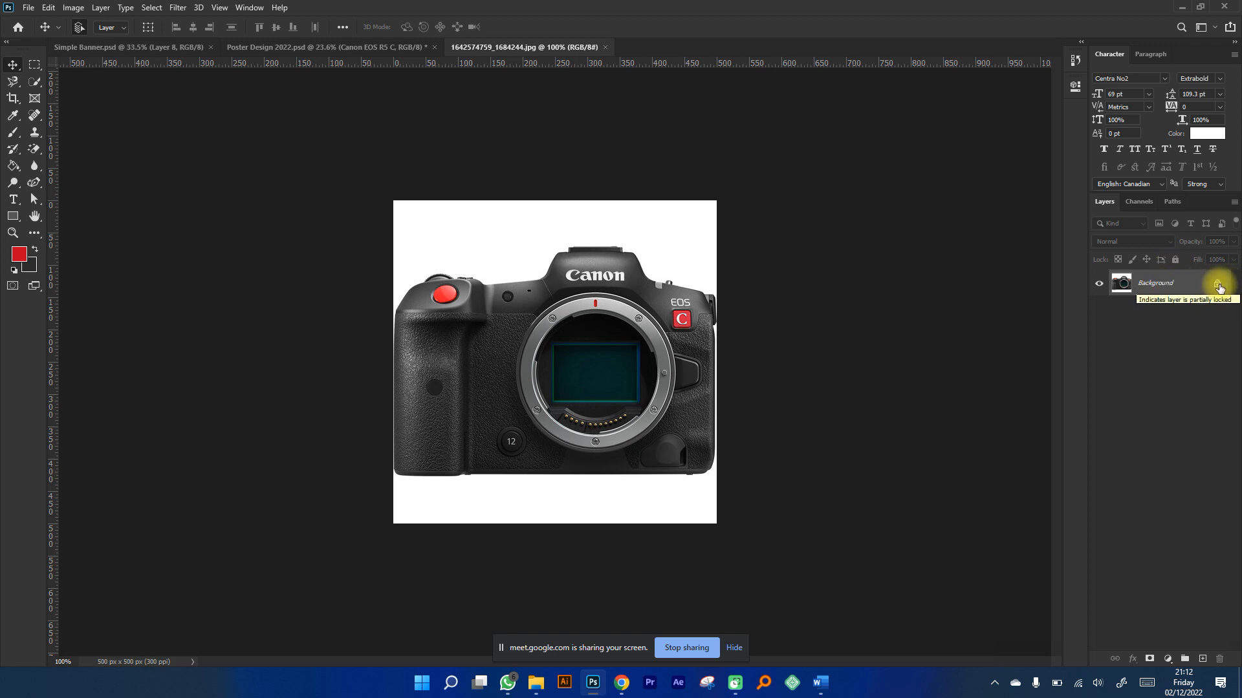
Unlock the camera photo's background layer and erase the white areas above and below the camera with the Magic Eraser at tolerance 40.
{"action": "left_click", "coordinate": [1216, 289]}
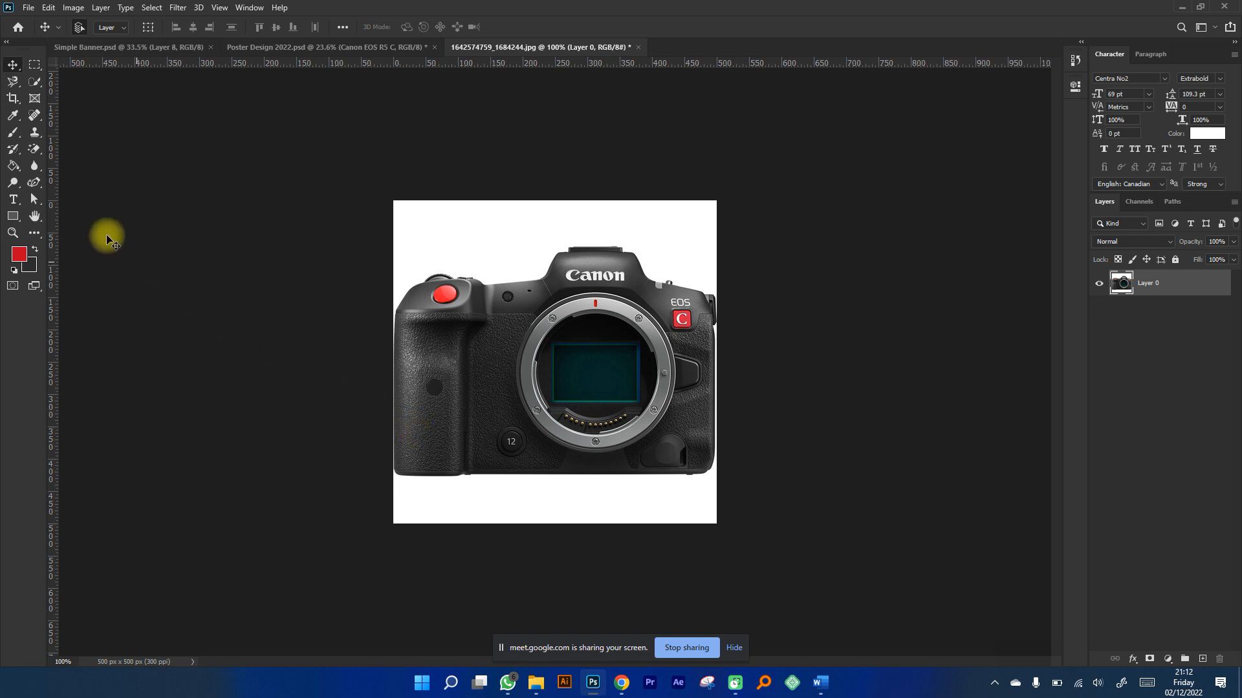
{"action": "left_click", "coordinate": [37, 150]}
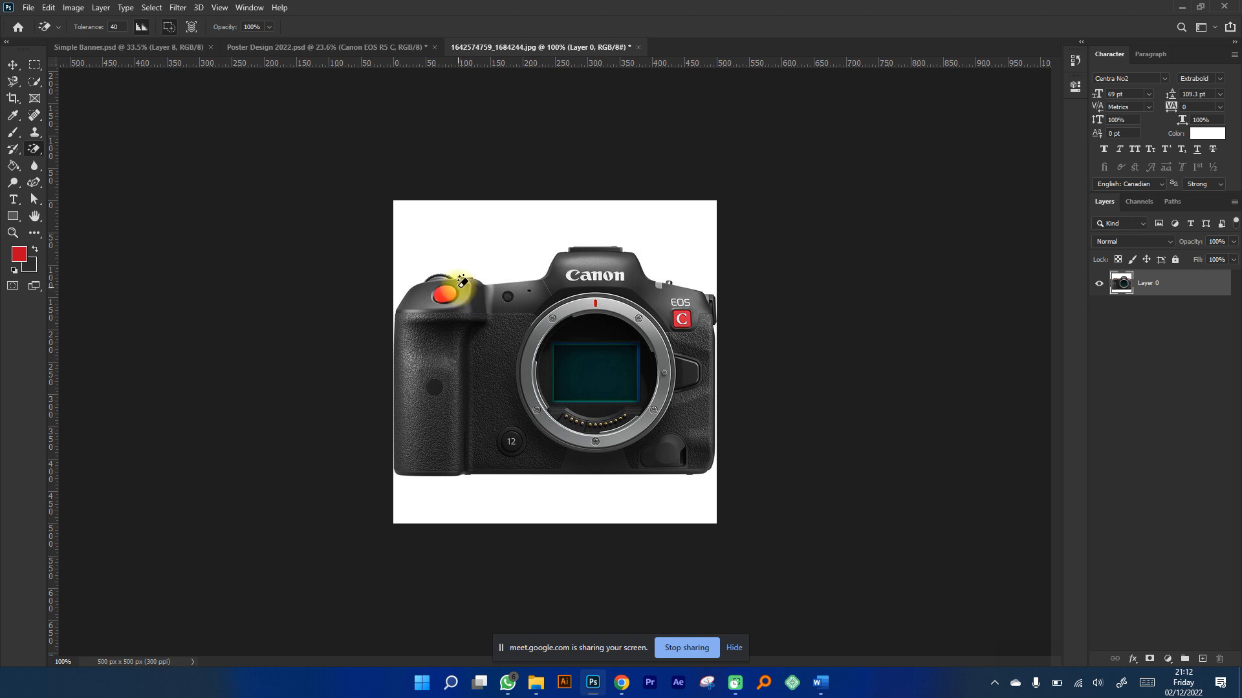
{"action": "left_click", "coordinate": [451, 227]}
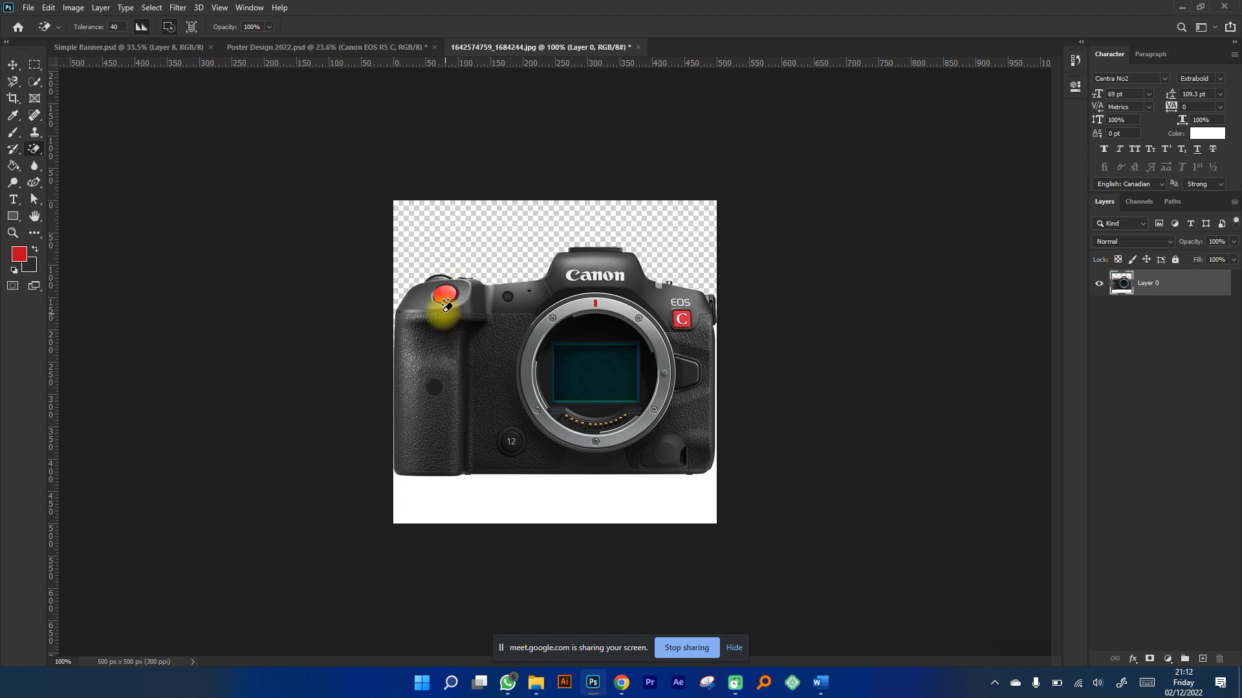
{"action": "left_click", "coordinate": [448, 490]}
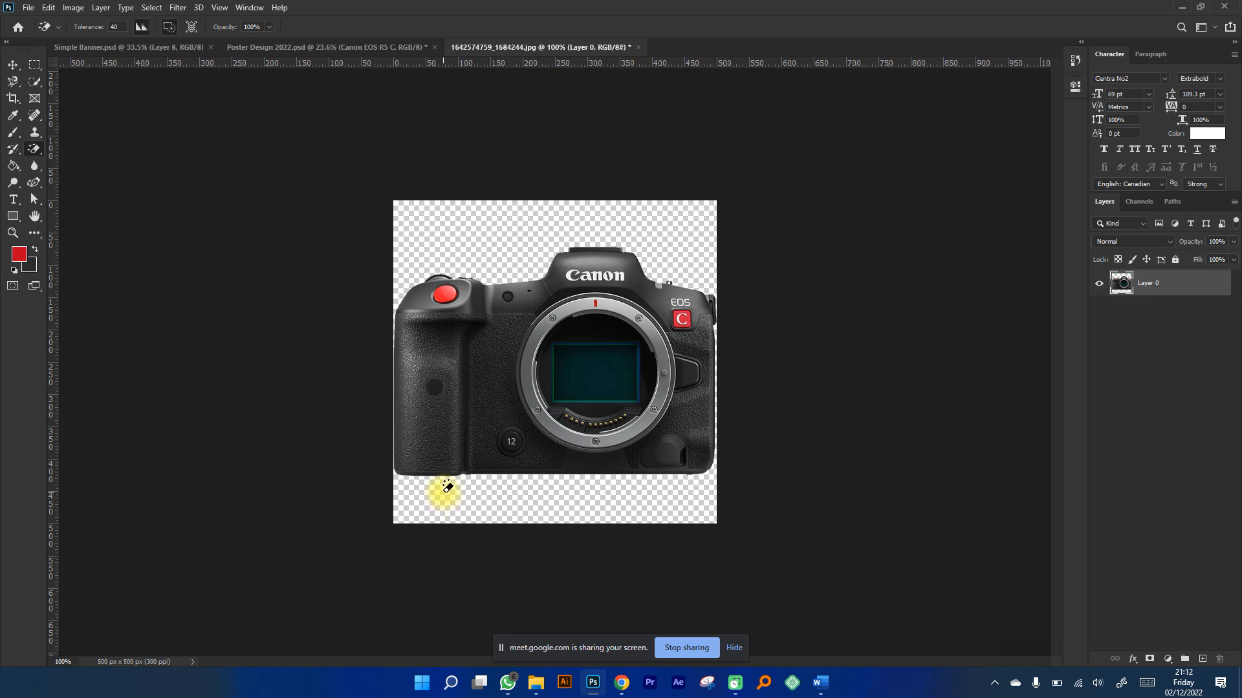
{"action": "scroll", "coordinate": [742, 335], "scroll_direction": "up", "scroll_amount": 5}
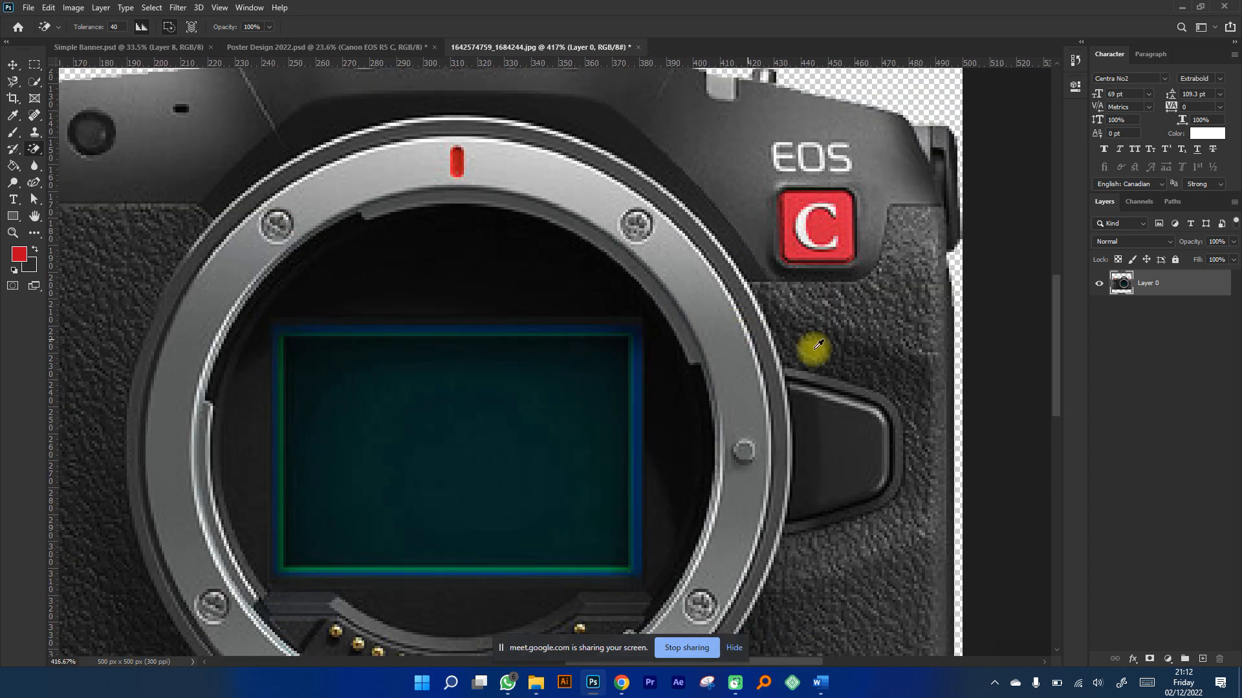
{"action": "scroll", "coordinate": [746, 333], "scroll_direction": "down", "scroll_amount": 6}
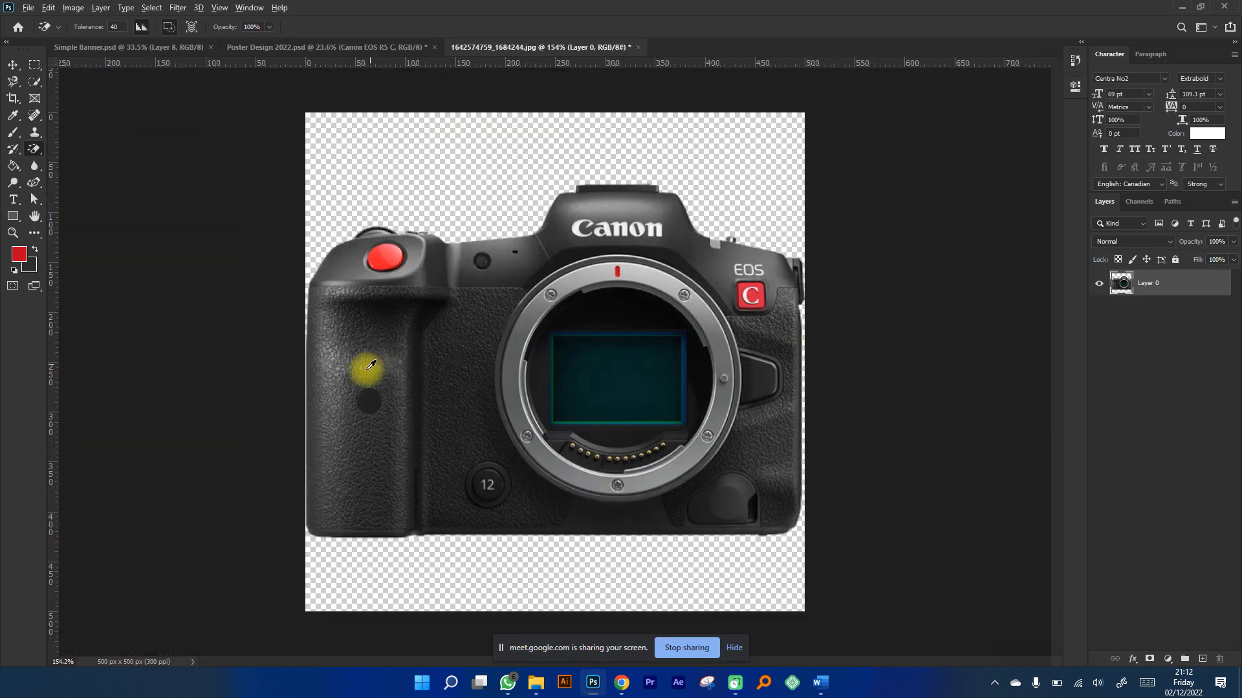
{"action": "scroll", "coordinate": [370, 366], "scroll_direction": "up", "scroll_amount": 3}
{"action": "scroll", "coordinate": [344, 382], "scroll_direction": "down", "scroll_amount": 4}
{"action": "left_click", "coordinate": [13, 64]}
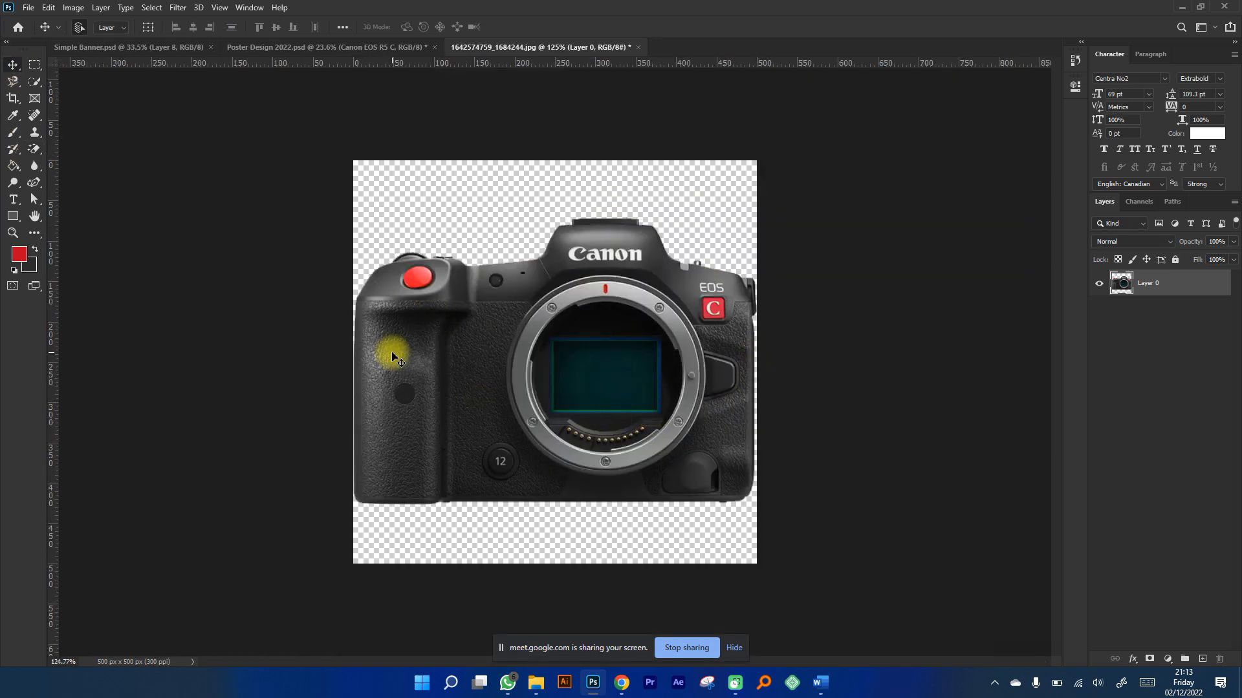
Scale the camera layer down to about 96% around its centre with Free Transform and apply it.
{"action": "scroll", "coordinate": [321, 360], "scroll_direction": "up", "scroll_amount": 8}
{"action": "scroll", "coordinate": [421, 381], "scroll_direction": "down", "scroll_amount": 6}
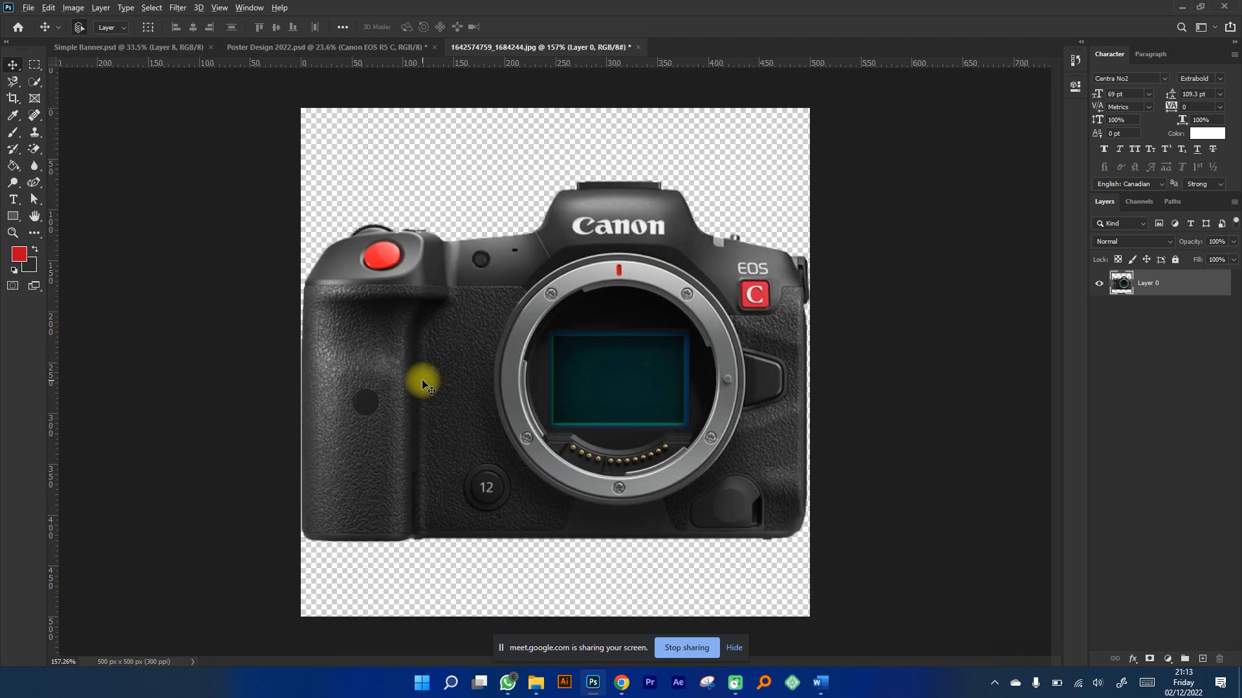
{"action": "scroll", "coordinate": [422, 384], "scroll_direction": "down", "scroll_amount": 1}
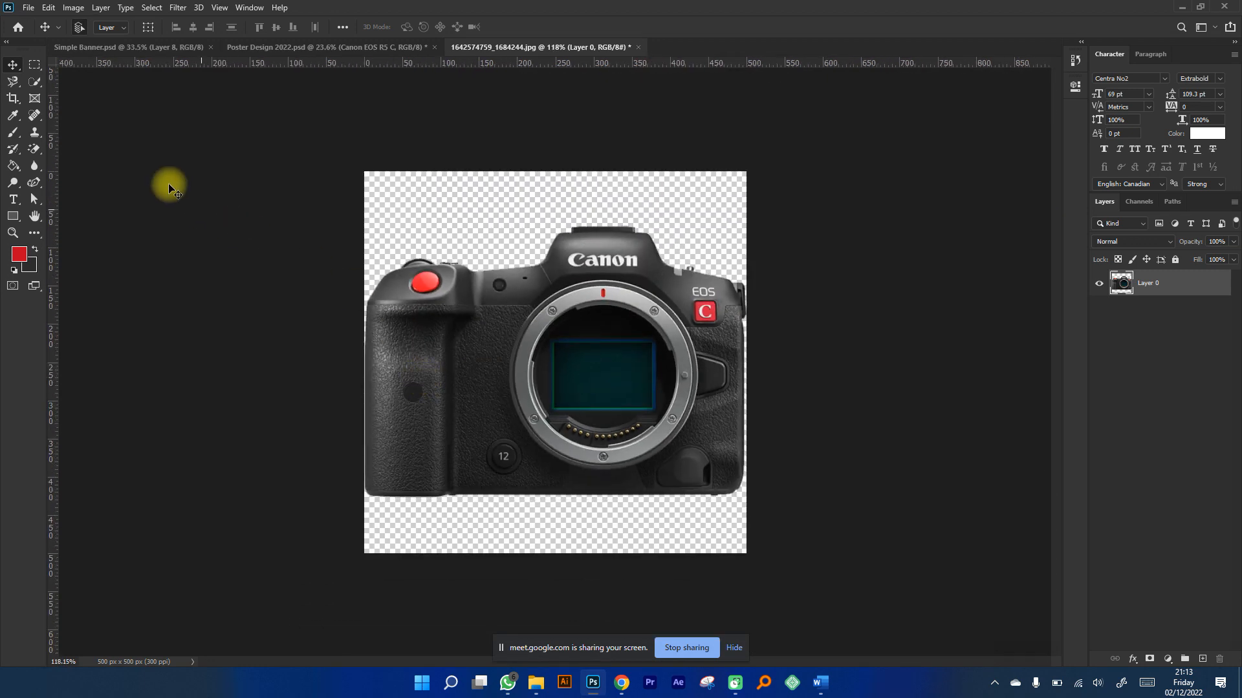
{"action": "left_click", "coordinate": [51, 8]}
{"action": "left_click", "coordinate": [51, 8]}
{"action": "left_click", "coordinate": [51, 7]}
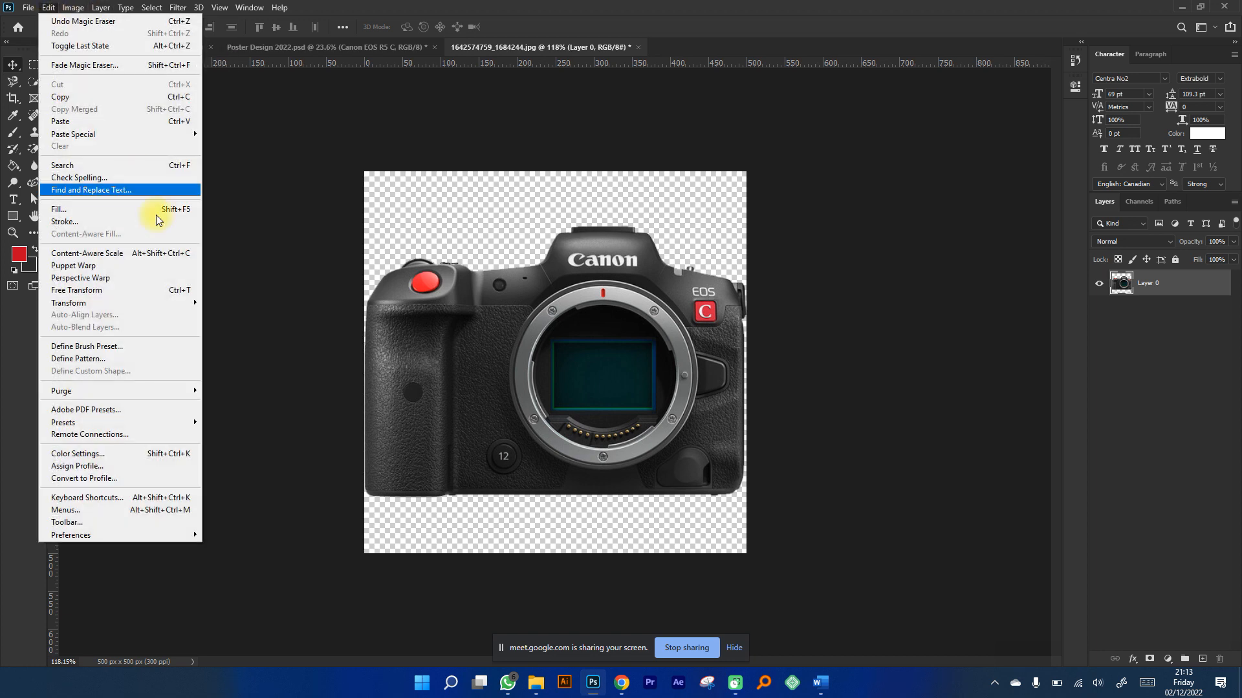
{"action": "left_click", "coordinate": [89, 293]}
{"action": "scroll", "coordinate": [720, 491], "scroll_direction": "up", "scroll_amount": 3}
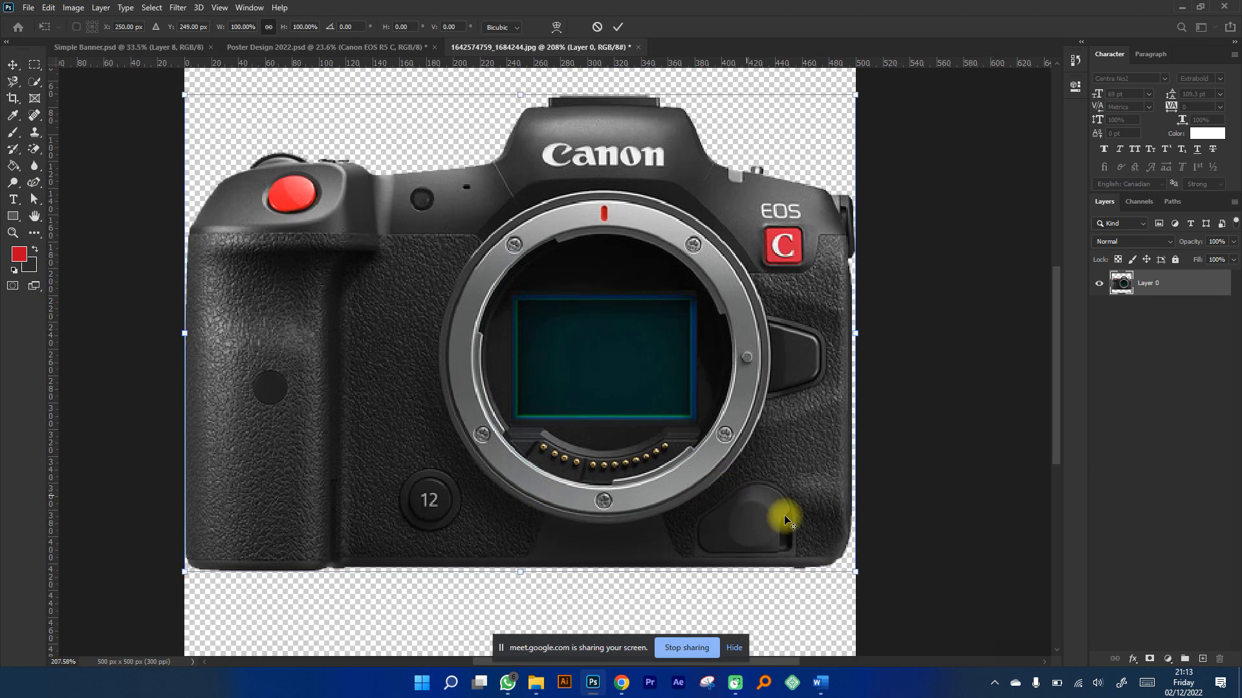
{"action": "scroll", "coordinate": [654, 394], "scroll_direction": "down", "scroll_amount": 3}
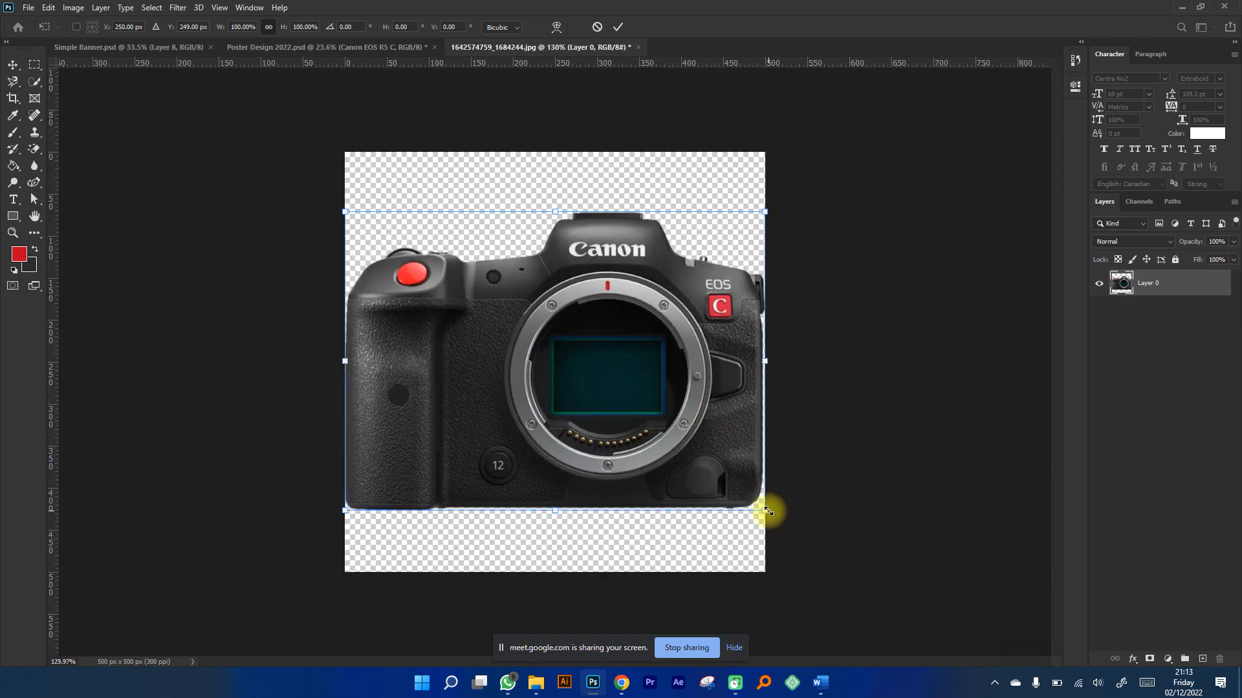
{"action": "key", "text": "alt"}
{"action": "left_click_drag", "start_coordinate": [767, 512], "coordinate": [757, 505]}
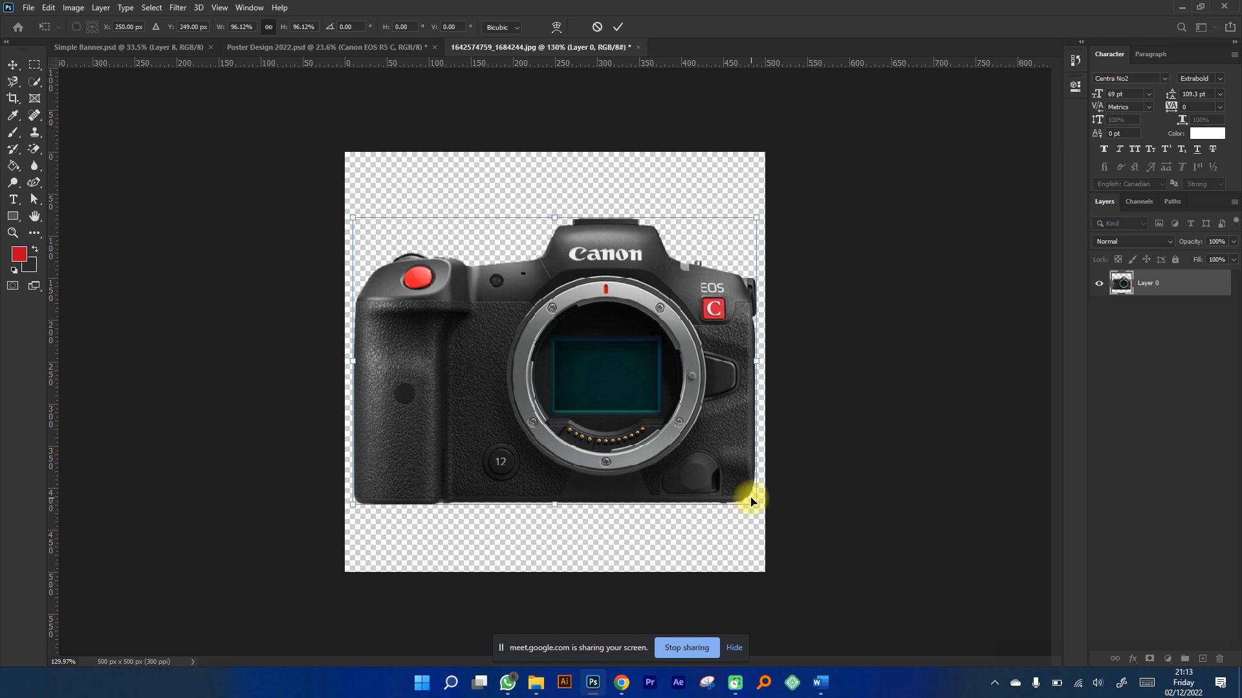
{"action": "key", "text": "Return"}
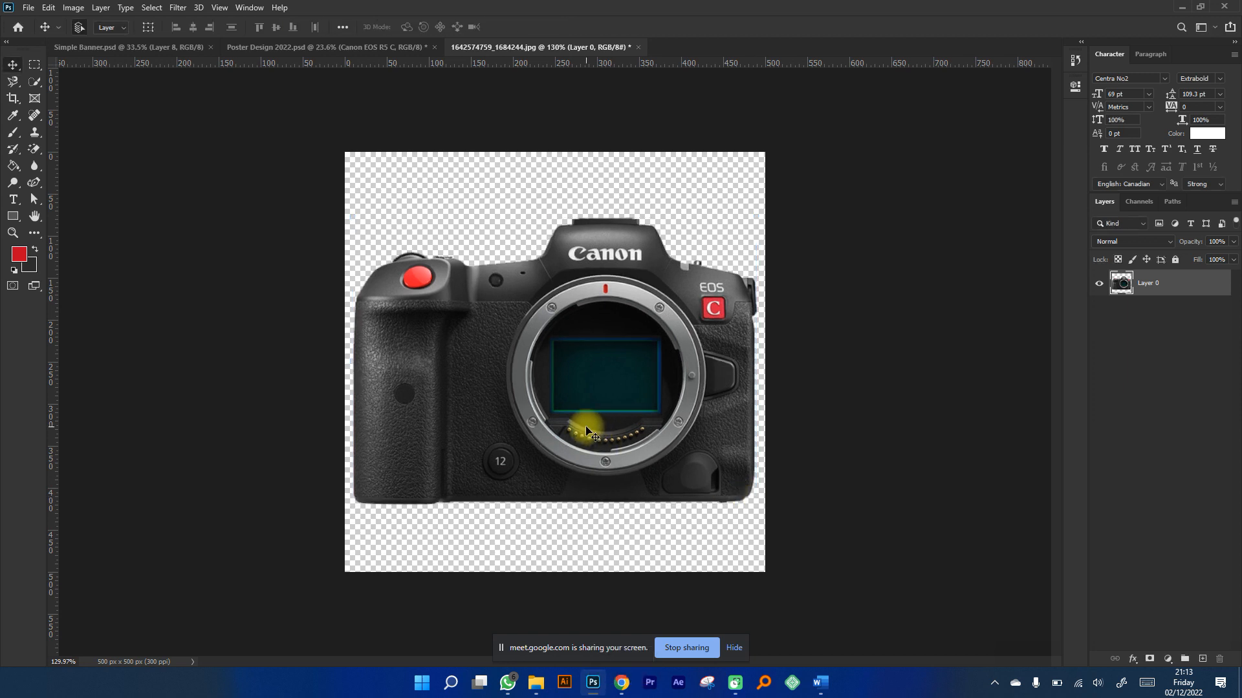
Inspect the outer edge of the camera's grip at high magnification for leftover background.
{"action": "scroll", "coordinate": [343, 401], "scroll_direction": "up", "scroll_amount": 10}
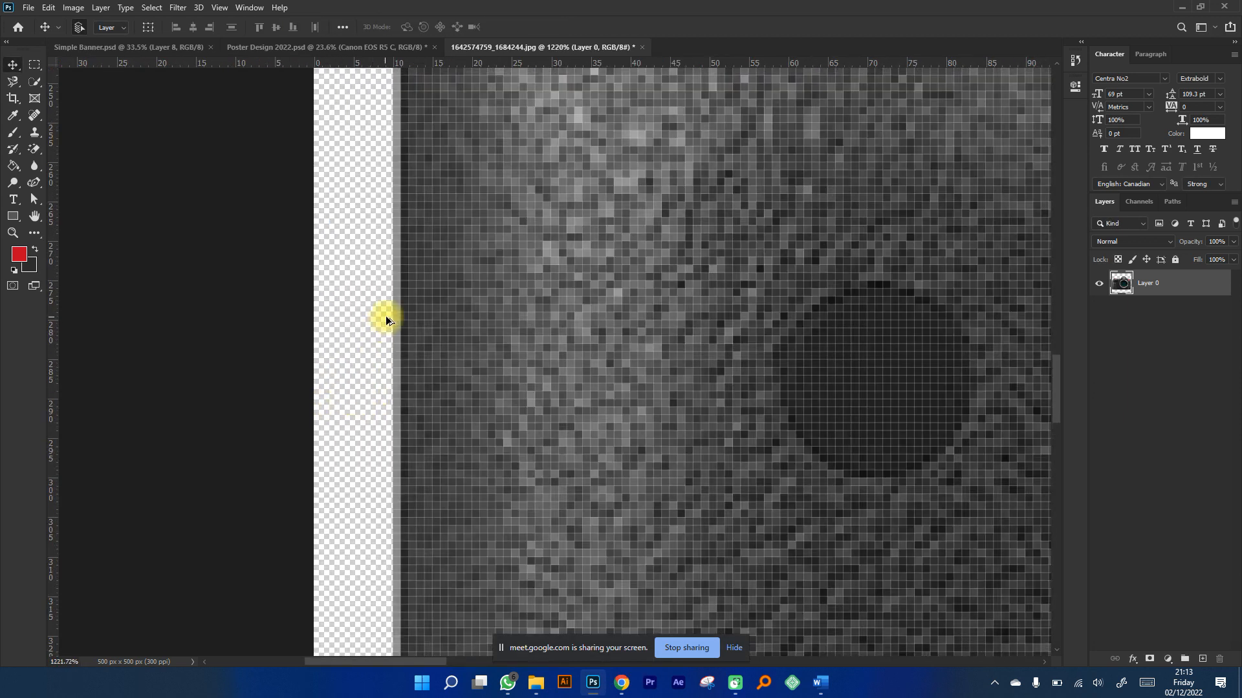
{"action": "scroll", "coordinate": [396, 366], "scroll_direction": "down", "scroll_amount": 5}
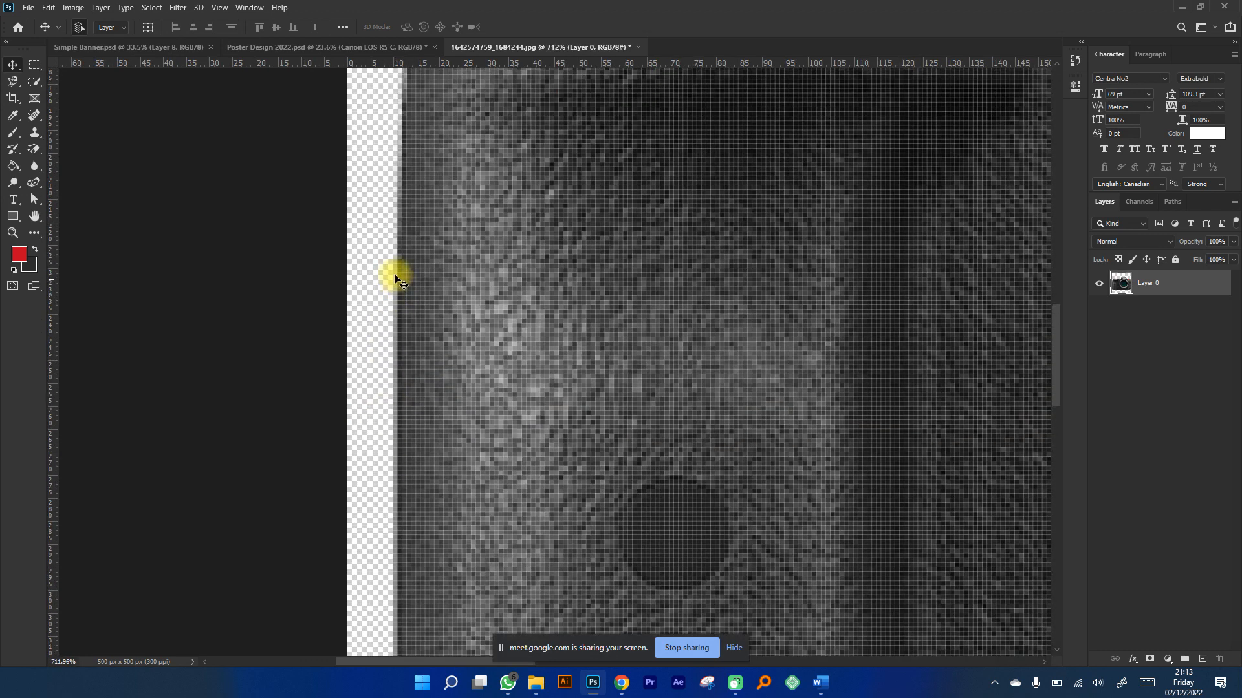
{"action": "scroll", "coordinate": [394, 279], "scroll_direction": "down", "scroll_amount": 1}
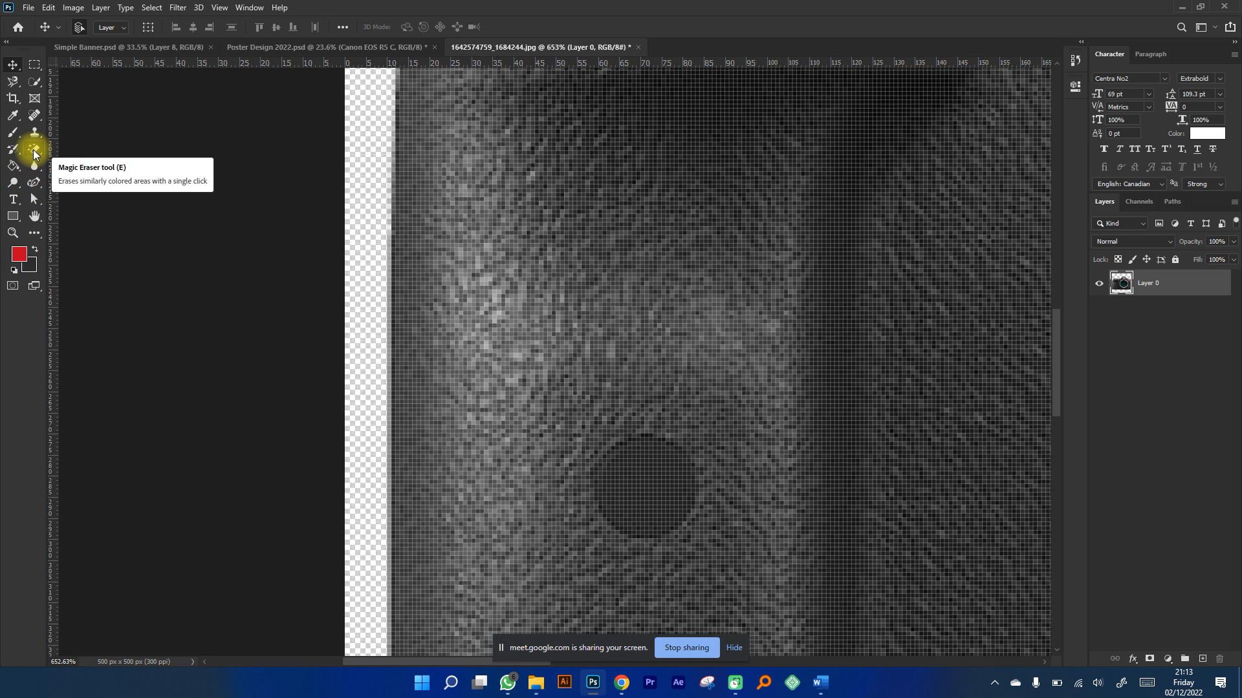
{"action": "left_click", "coordinate": [33, 150]}
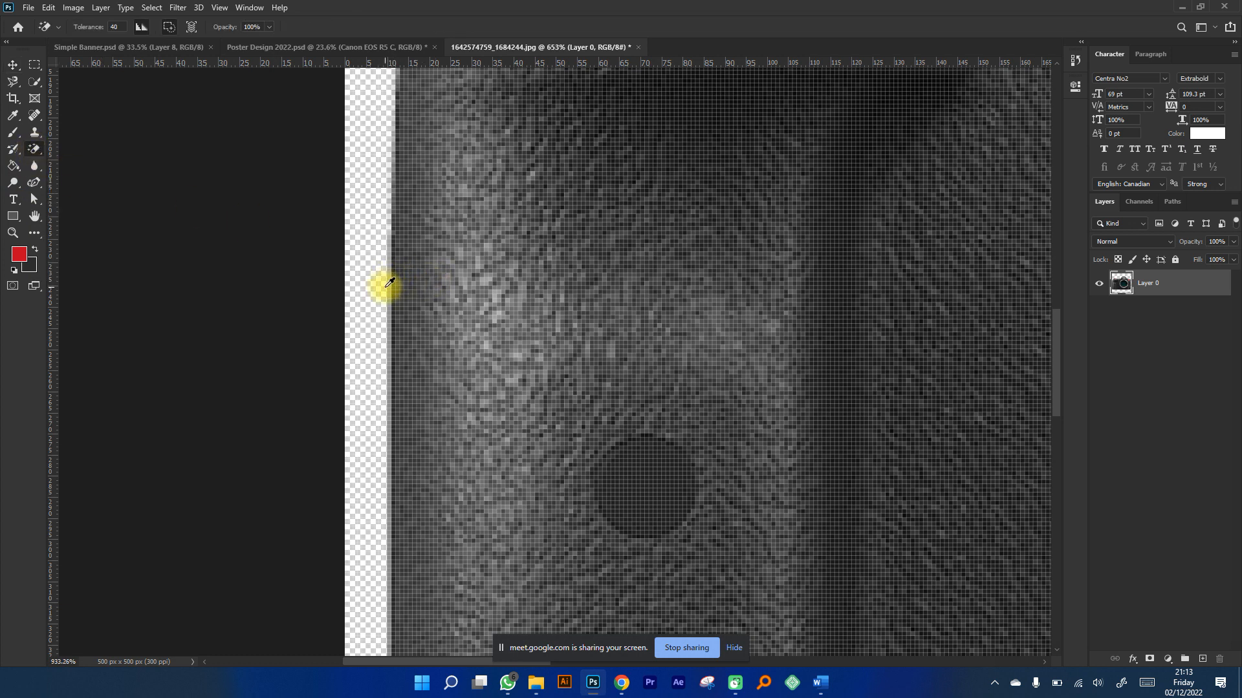
{"action": "scroll", "coordinate": [387, 280], "scroll_direction": "up", "scroll_amount": 4}
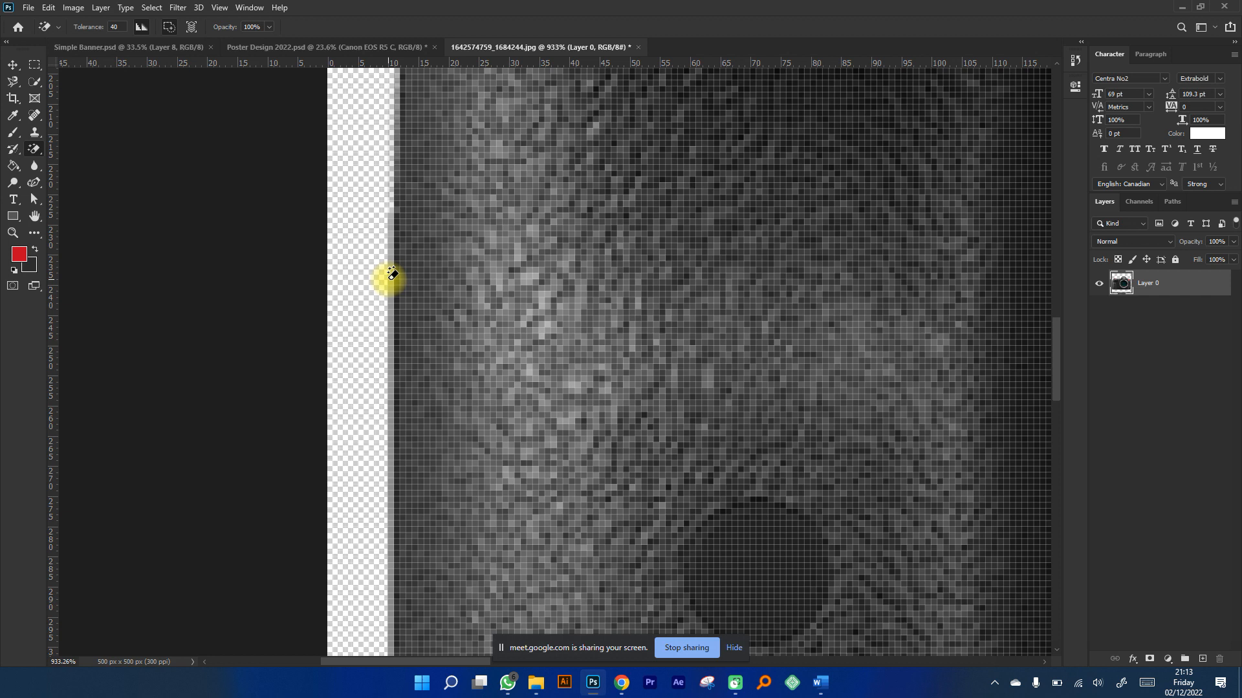
{"action": "scroll", "coordinate": [388, 277], "scroll_direction": "down", "scroll_amount": 8}
Move the cut-out camera straight into Poster Design 2022 and place it centred below the subtitle.
{"action": "left_click", "coordinate": [13, 65]}
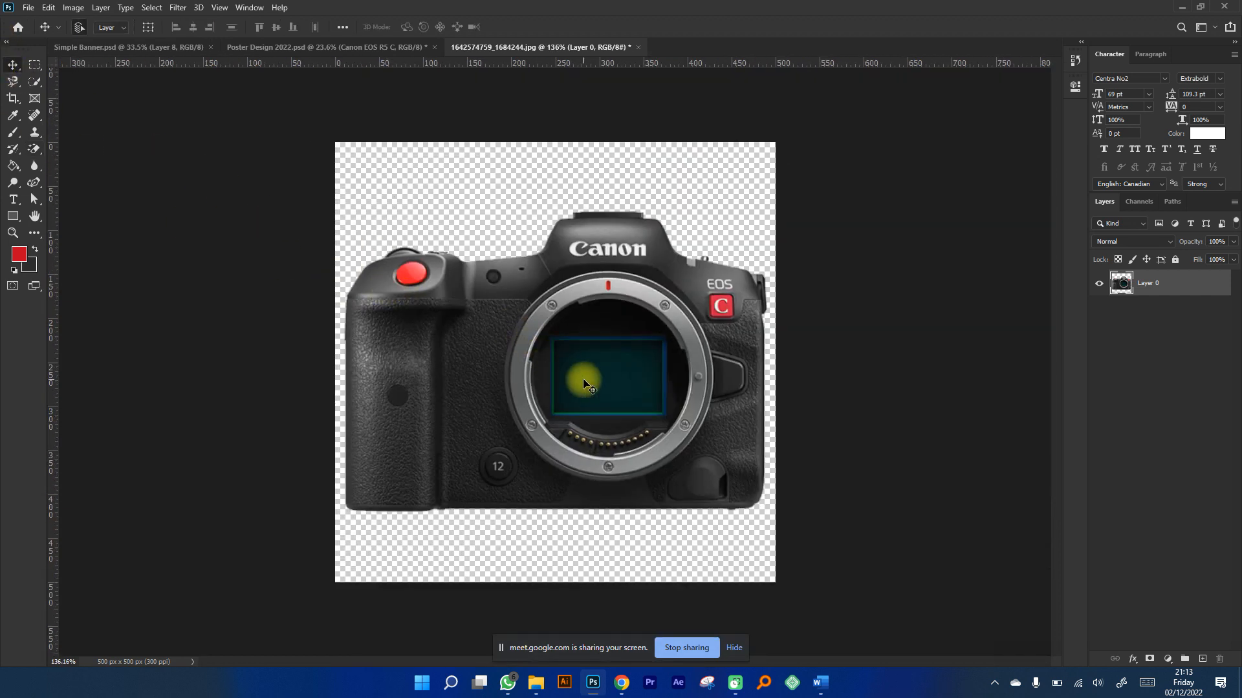
{"action": "left_click_drag", "start_coordinate": [576, 375], "coordinate": [436, 213]}
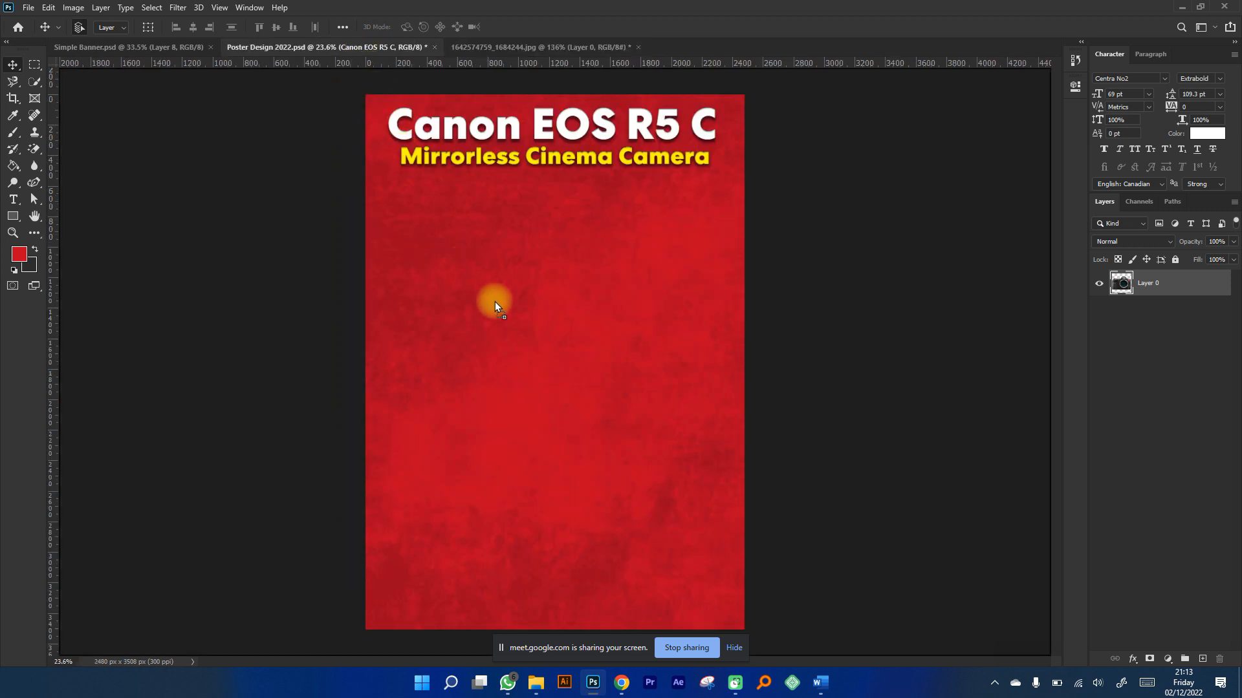
{"action": "left_click_drag", "start_coordinate": [510, 315], "coordinate": [553, 235]}
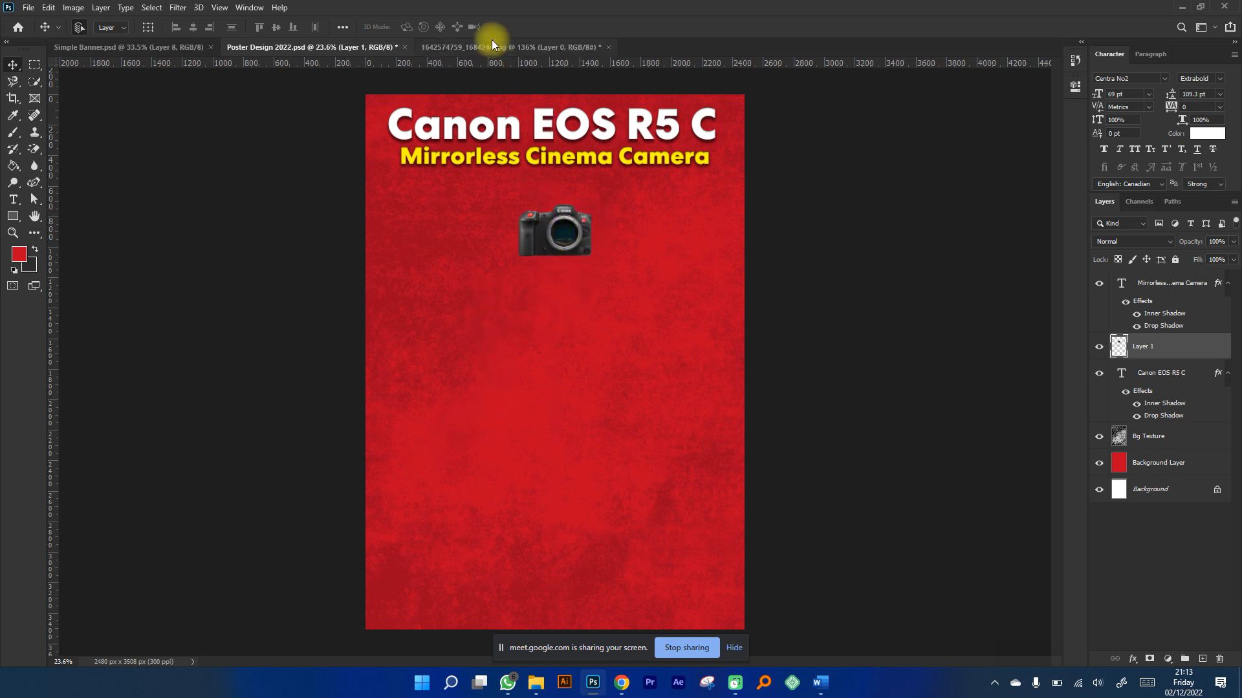
Select the whole canvas of the camera photo, copy it, and return to Poster Design 2022.
{"action": "left_click", "coordinate": [491, 47]}
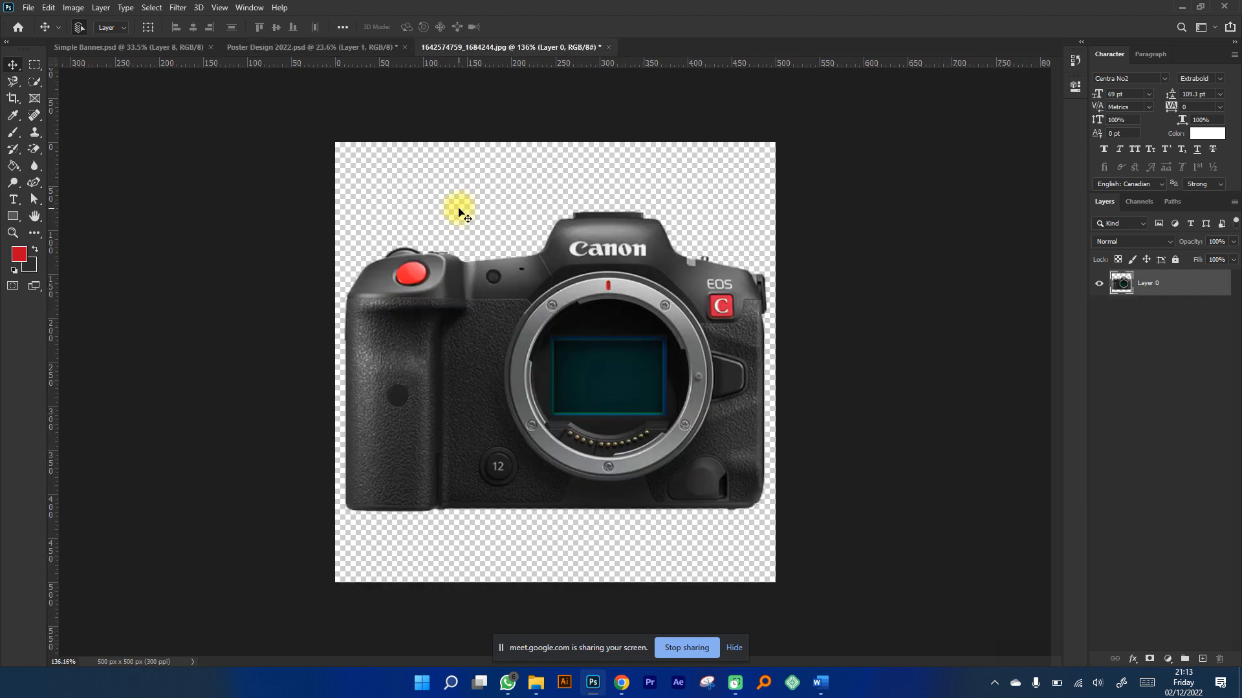
{"action": "left_click", "coordinate": [152, 7]}
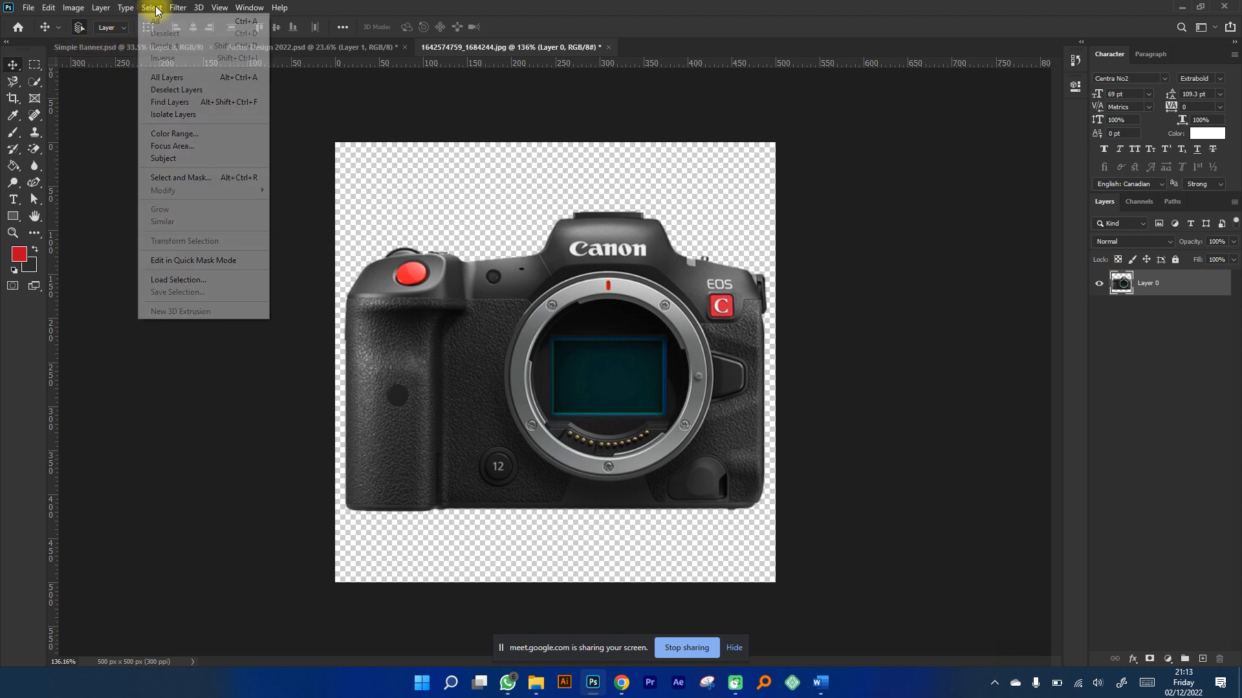
{"action": "left_click", "coordinate": [163, 24]}
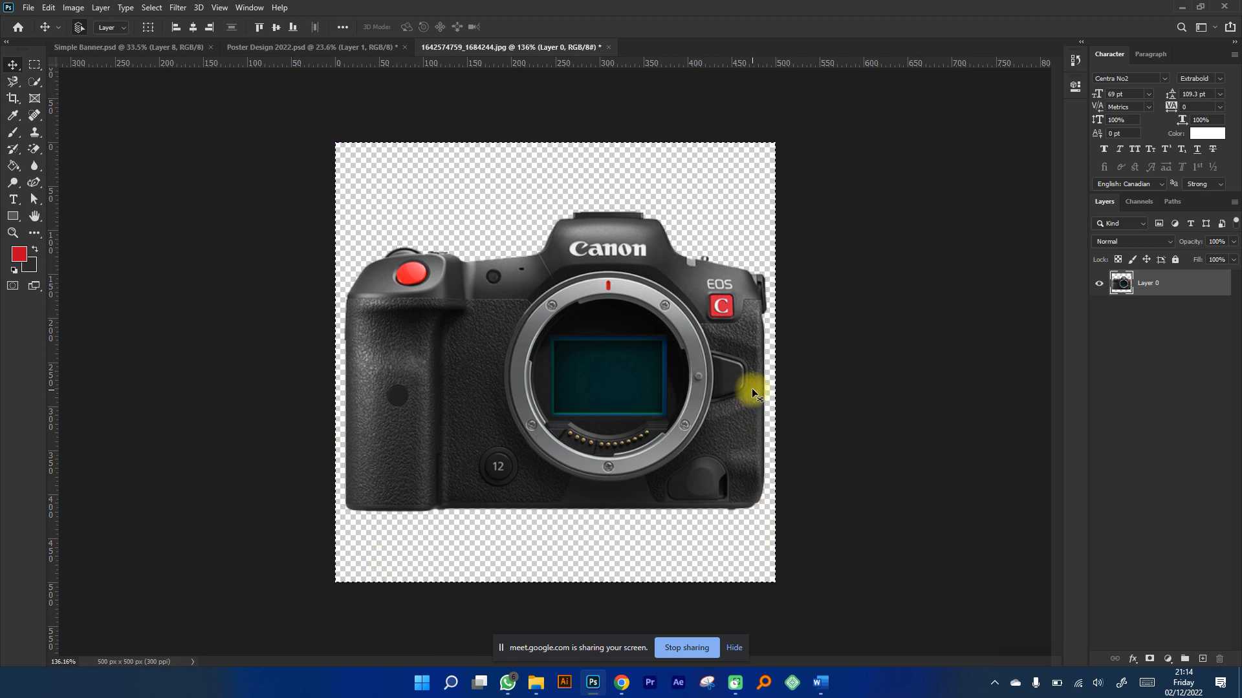
{"action": "left_click", "coordinate": [48, 8]}
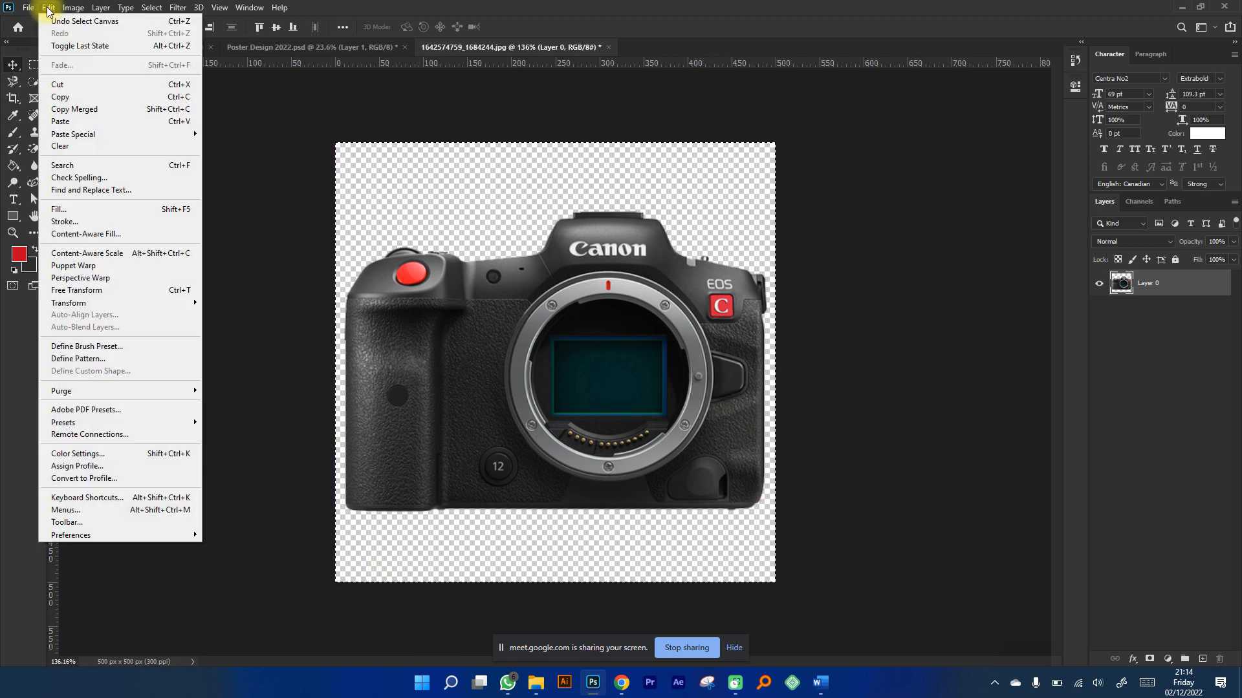
{"action": "left_click", "coordinate": [91, 97]}
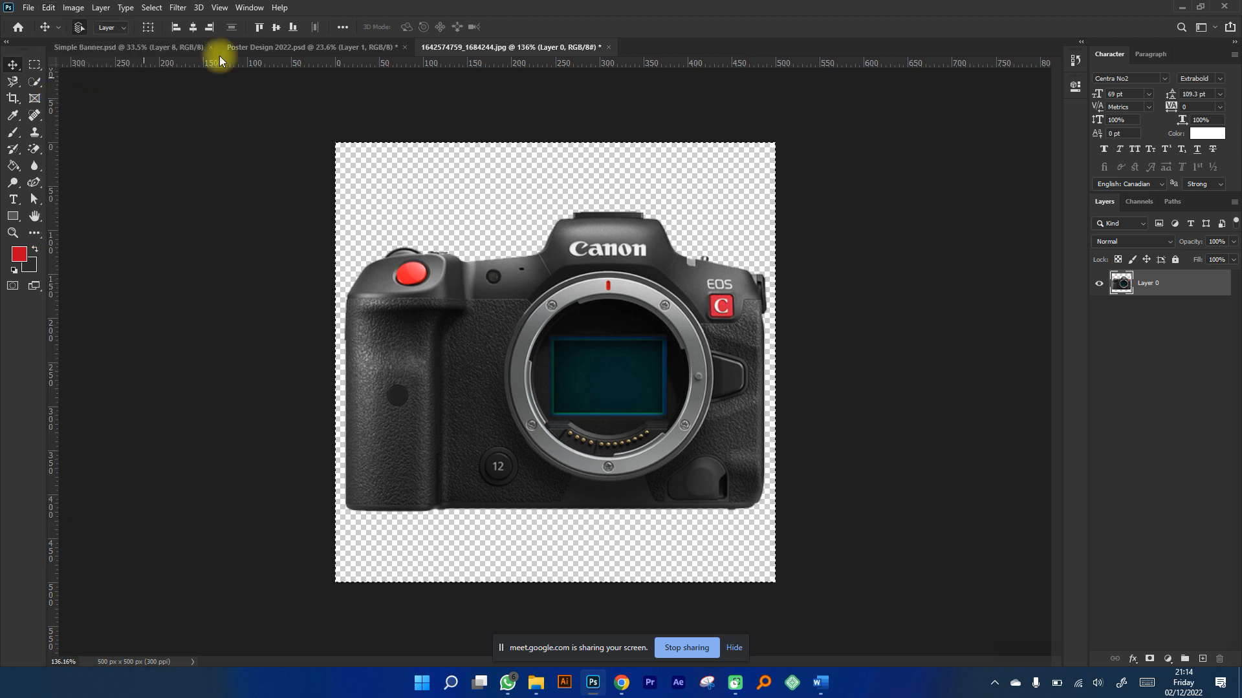
{"action": "left_click", "coordinate": [261, 52]}
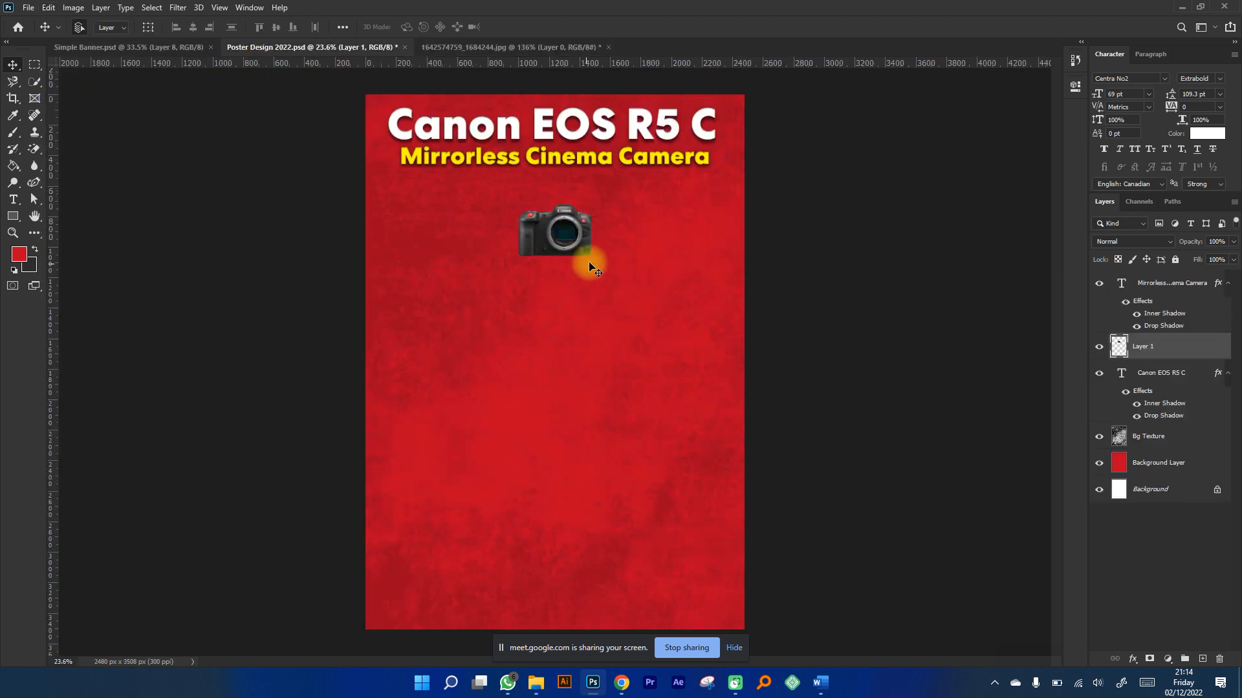
Check the main camera's size and placement in Simple Banner and return to Poster Design 2022.
{"action": "left_click", "coordinate": [521, 49]}
{"action": "left_click", "coordinate": [342, 49]}
{"action": "left_click", "coordinate": [163, 48]}
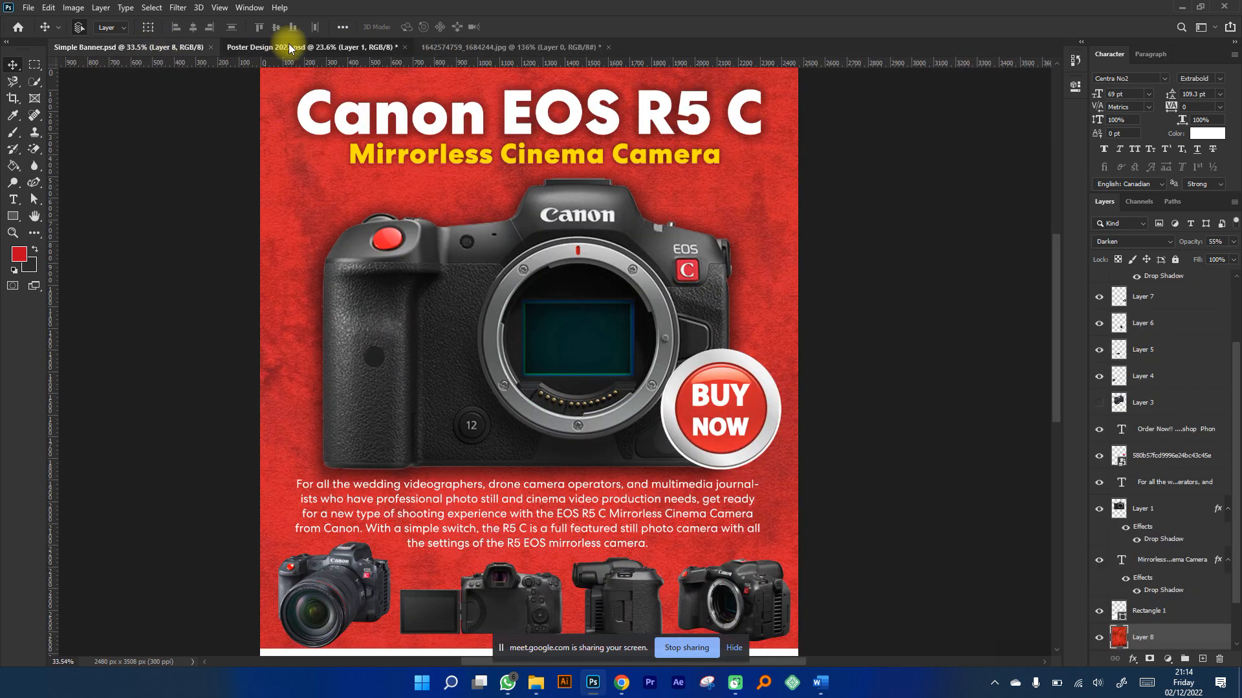
{"action": "left_click", "coordinate": [289, 47]}
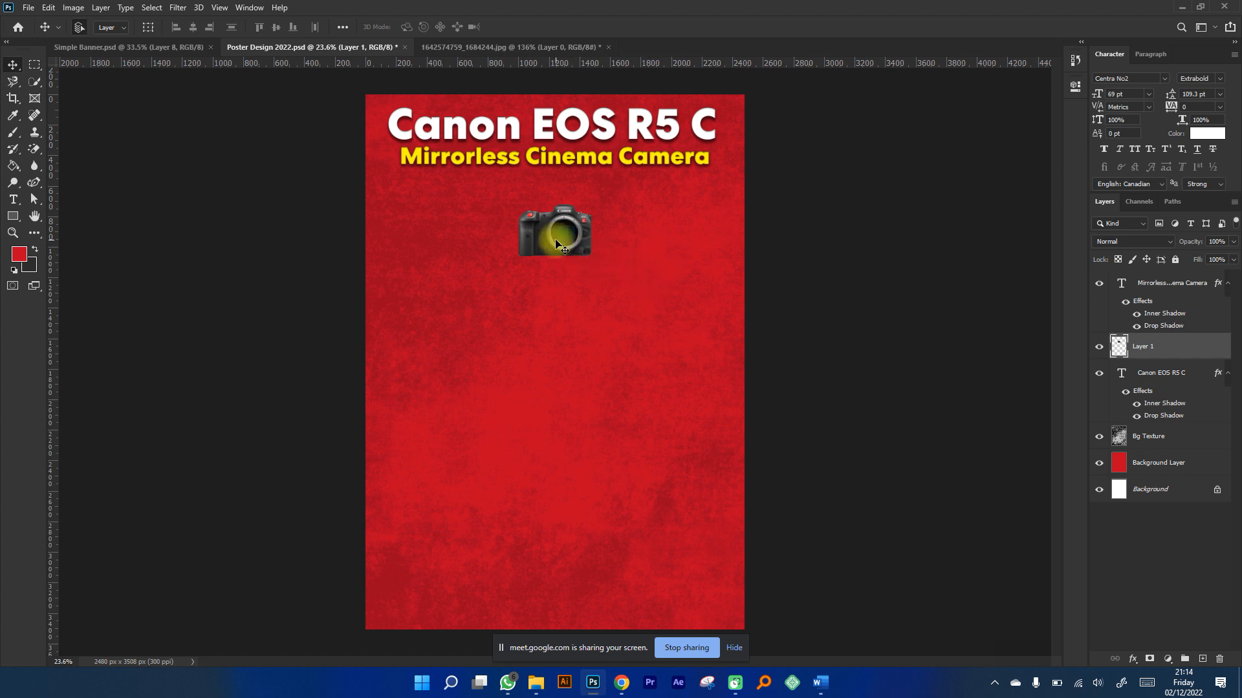
Replace the small camera layer in the poster with the pasted camera copy and move it up toward the subtitle.
{"action": "key", "text": "BackSpace"}
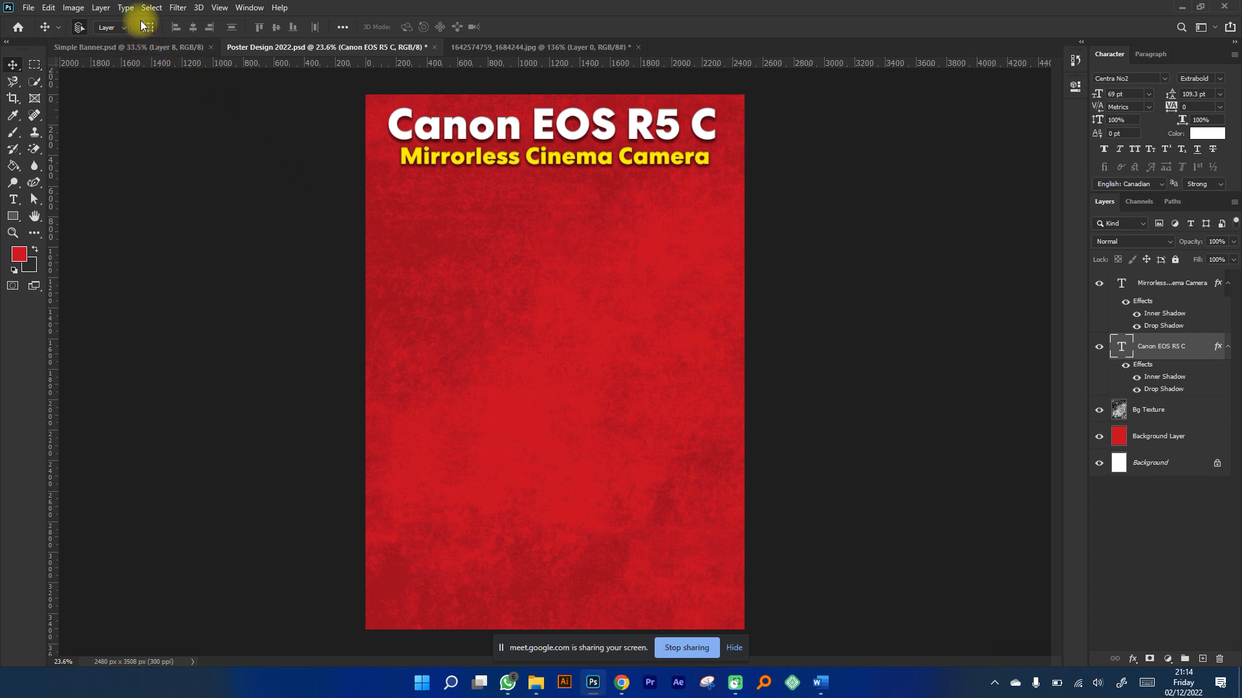
{"action": "left_click", "coordinate": [54, 9]}
{"action": "left_click", "coordinate": [87, 121]}
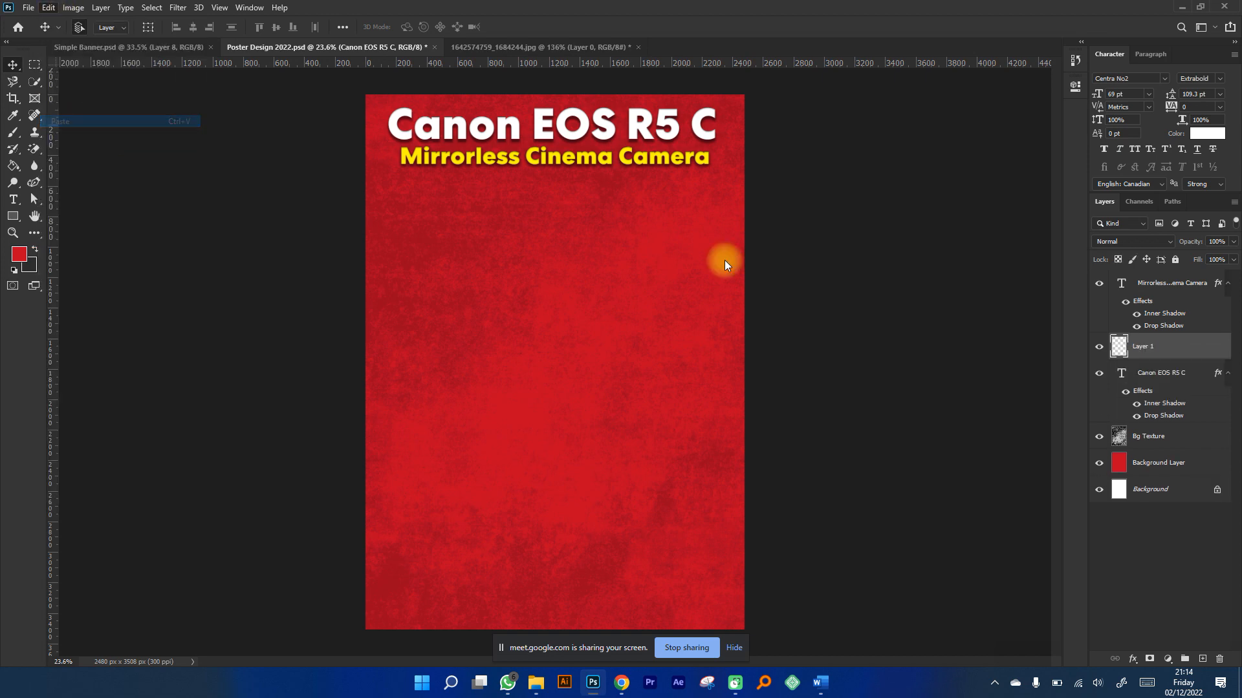
{"action": "scroll", "coordinate": [556, 360], "scroll_direction": "up", "scroll_amount": 5}
{"action": "scroll", "coordinate": [588, 371], "scroll_direction": "down", "scroll_amount": 5}
{"action": "scroll", "coordinate": [584, 371], "scroll_direction": "up", "scroll_amount": 2}
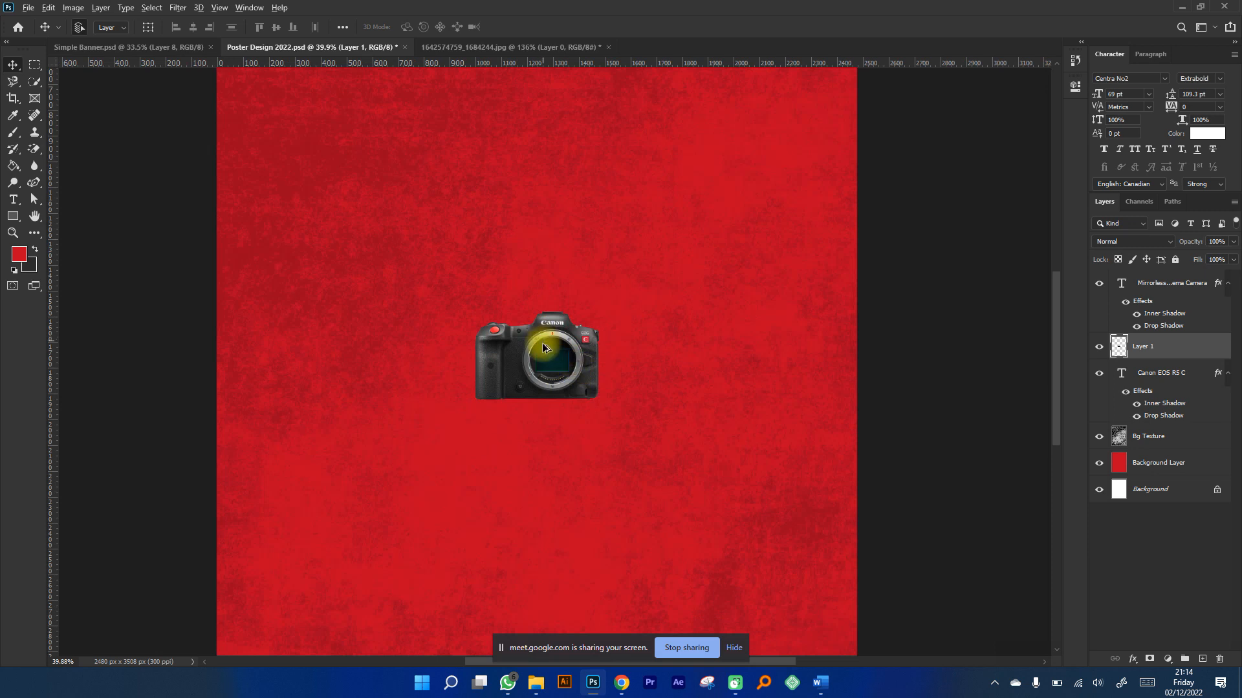
{"action": "scroll", "coordinate": [543, 345], "scroll_direction": "down", "scroll_amount": 2}
{"action": "left_click_drag", "start_coordinate": [550, 357], "coordinate": [557, 301]}
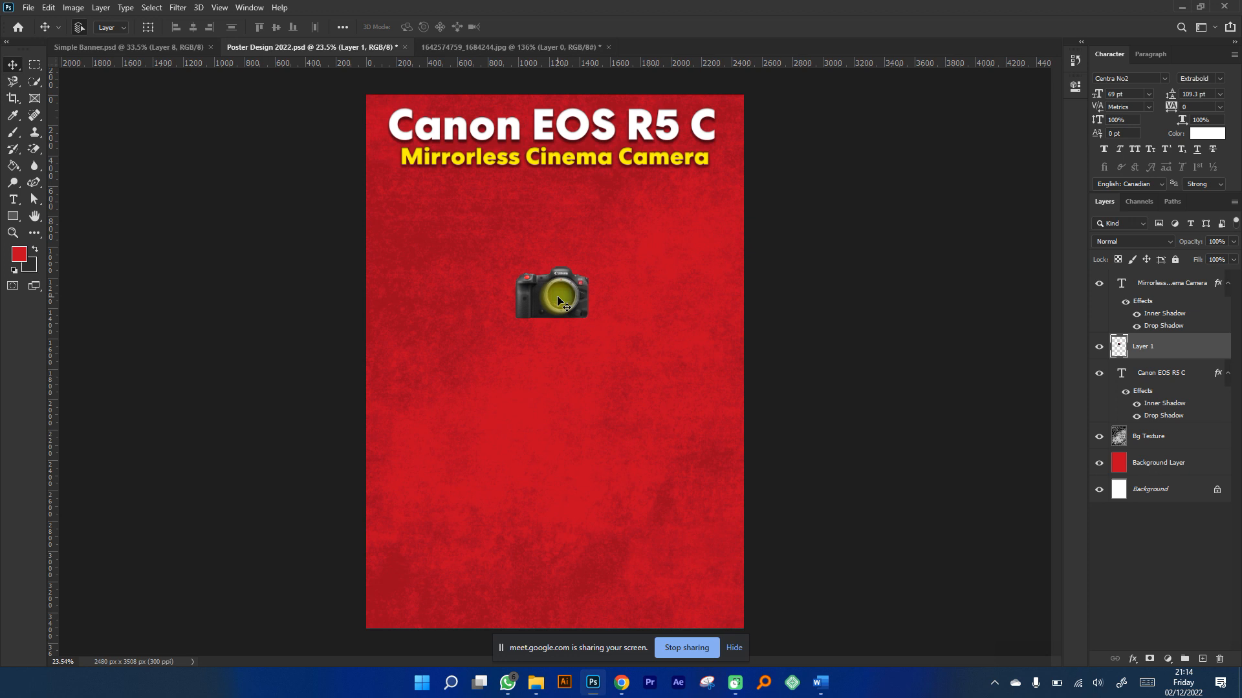
Enlarge the camera around its centre to about 426% so it nearly spans the poster width beneath the subtitle.
{"action": "key", "text": "ctrl+t"}
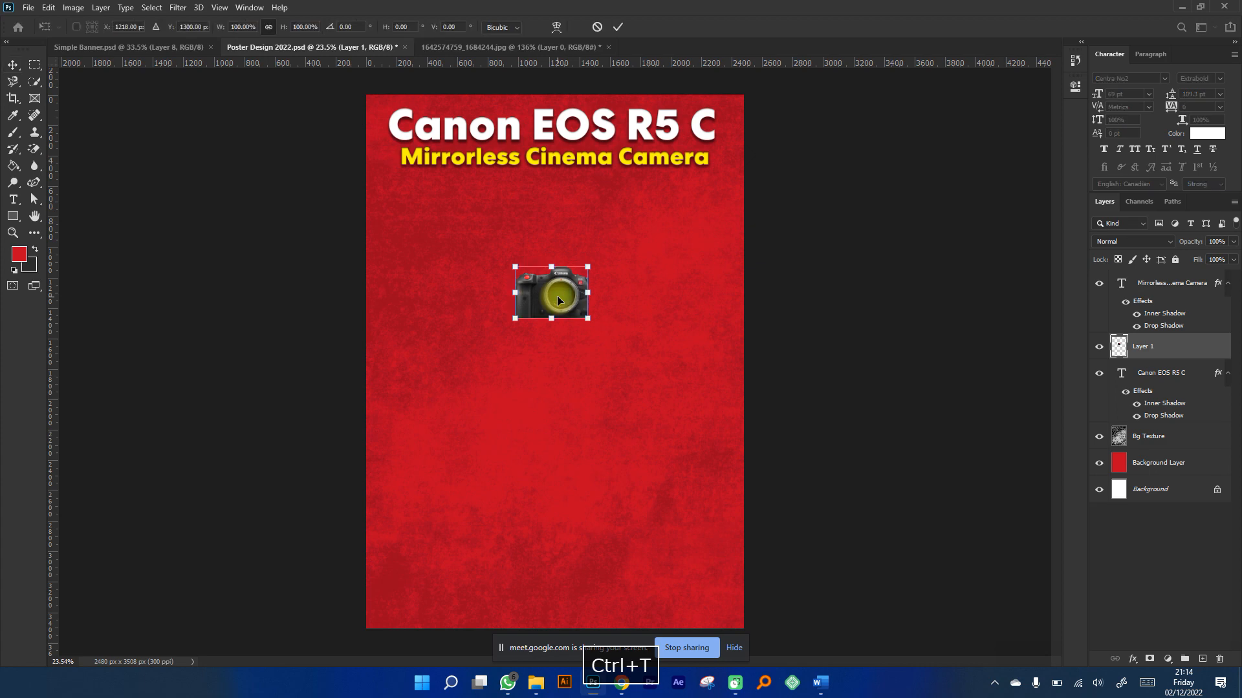
{"action": "scroll", "coordinate": [557, 296], "scroll_direction": "up", "scroll_amount": 5}
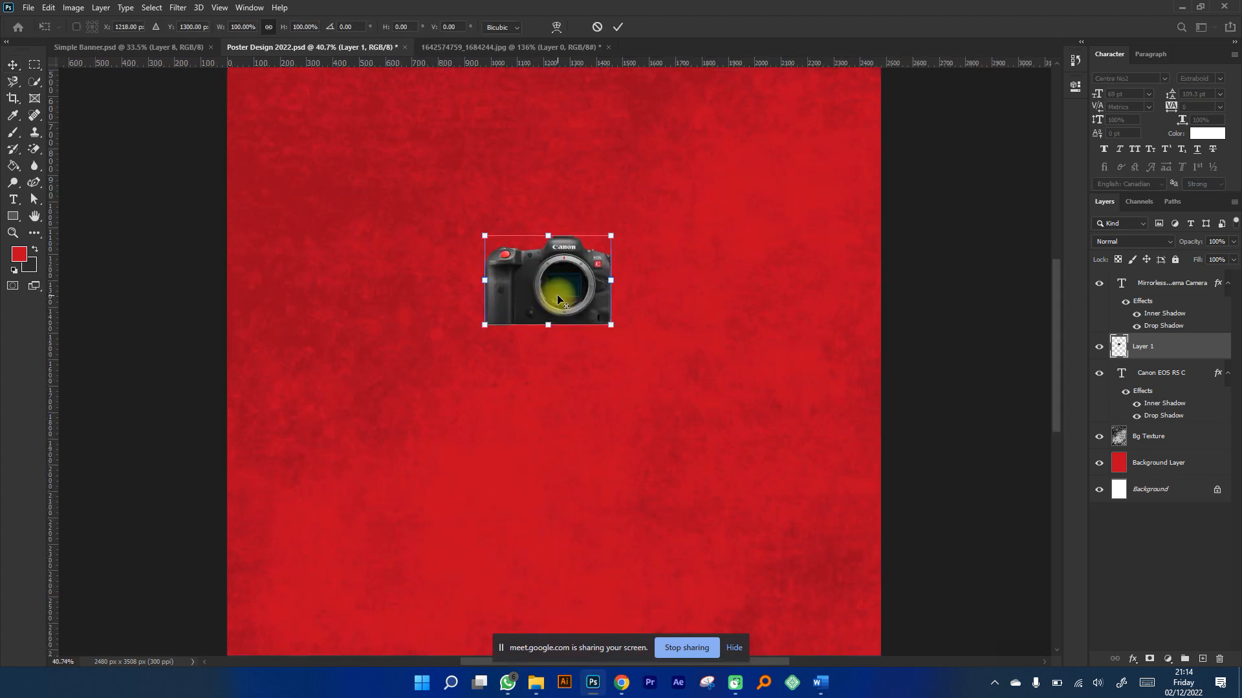
{"action": "scroll", "coordinate": [557, 296], "scroll_direction": "down", "scroll_amount": 4}
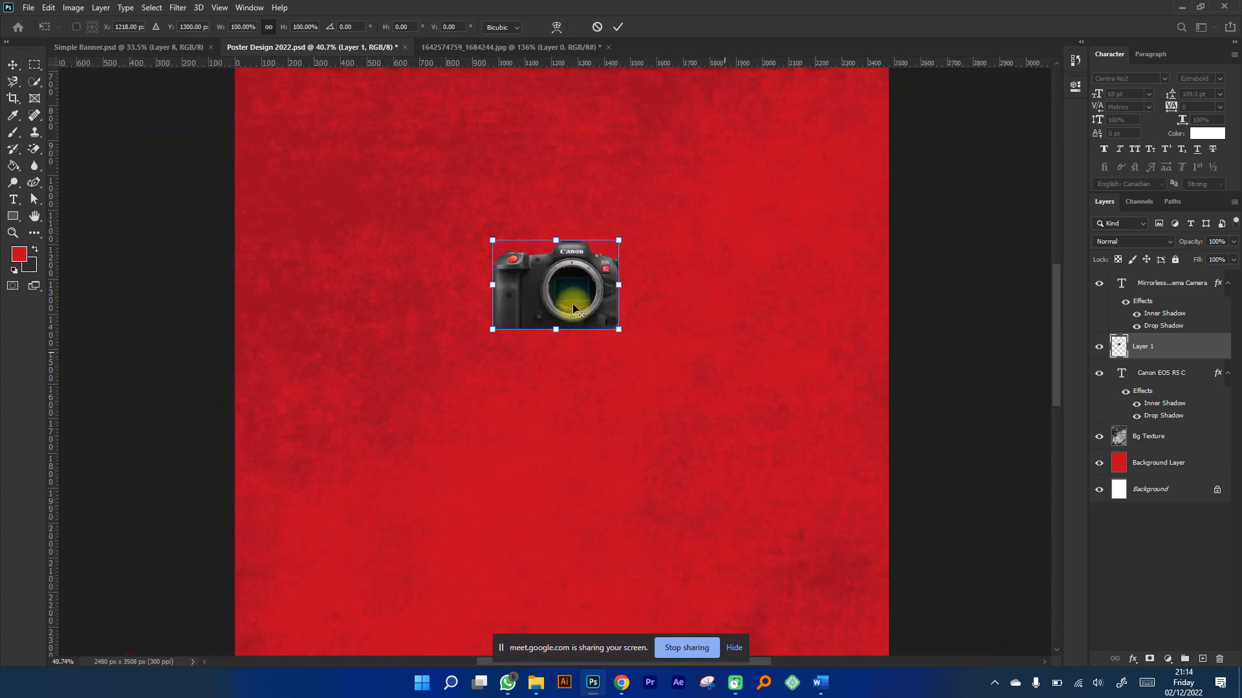
{"action": "scroll", "coordinate": [574, 309], "scroll_direction": "down", "scroll_amount": 2}
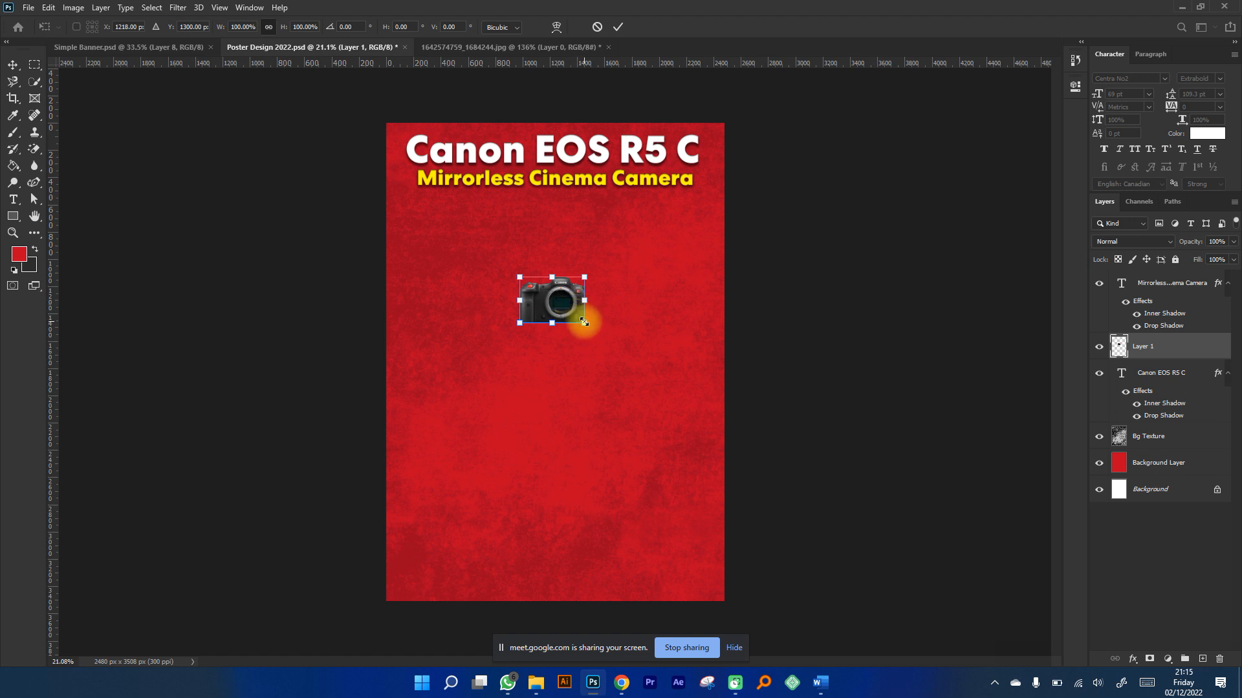
{"action": "left_click_drag", "start_coordinate": [584, 325], "coordinate": [664, 435]}
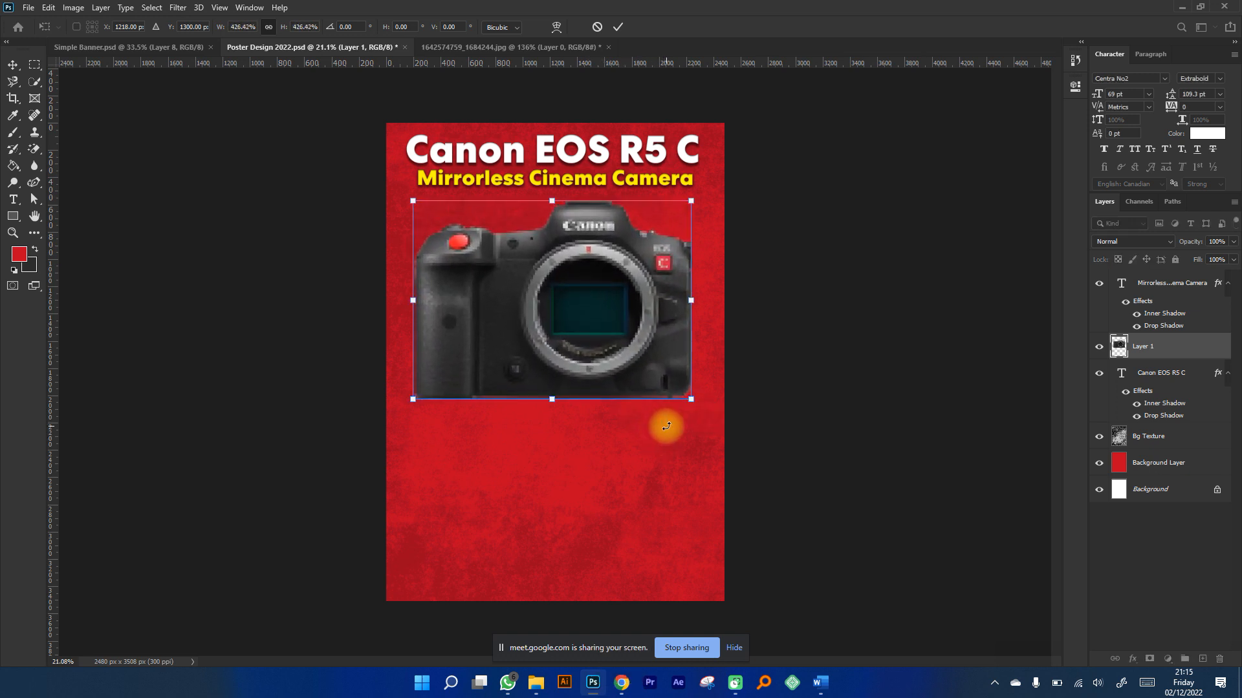
{"action": "key", "text": "Return"}
{"action": "scroll", "coordinate": [529, 216], "scroll_direction": "up", "scroll_amount": 5}
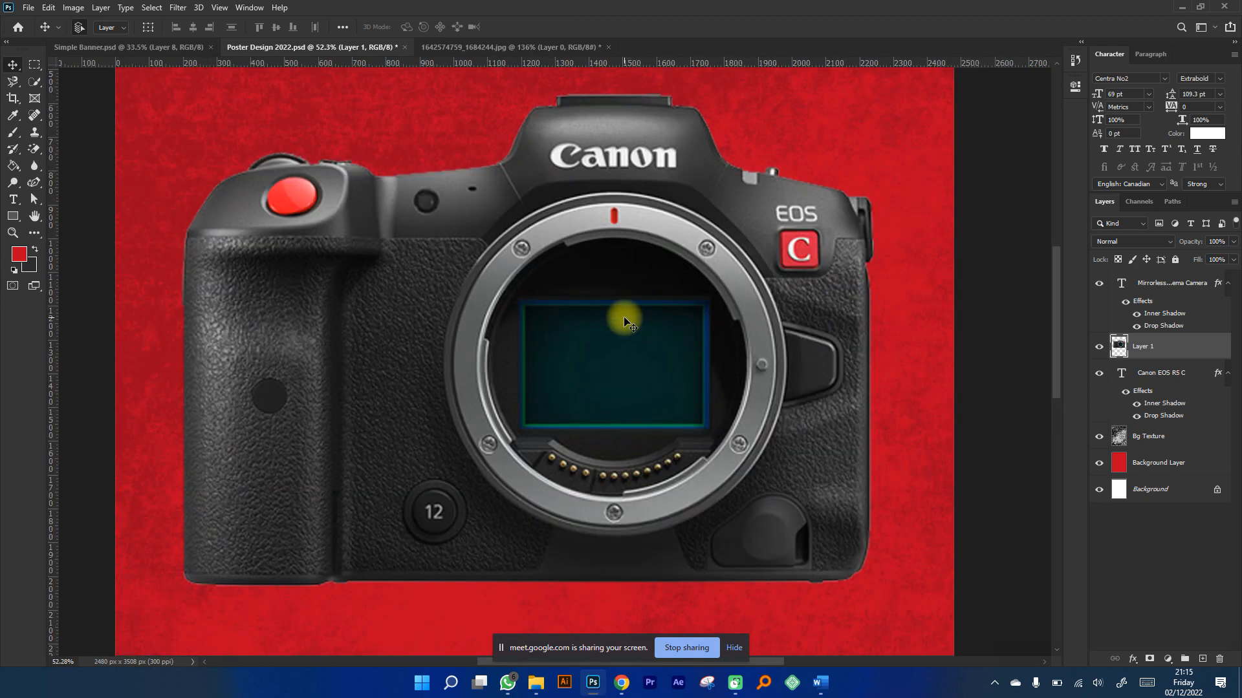
{"action": "scroll", "coordinate": [624, 316], "scroll_direction": "down", "scroll_amount": 5}
{"action": "scroll", "coordinate": [624, 317], "scroll_direction": "down", "scroll_amount": 1}
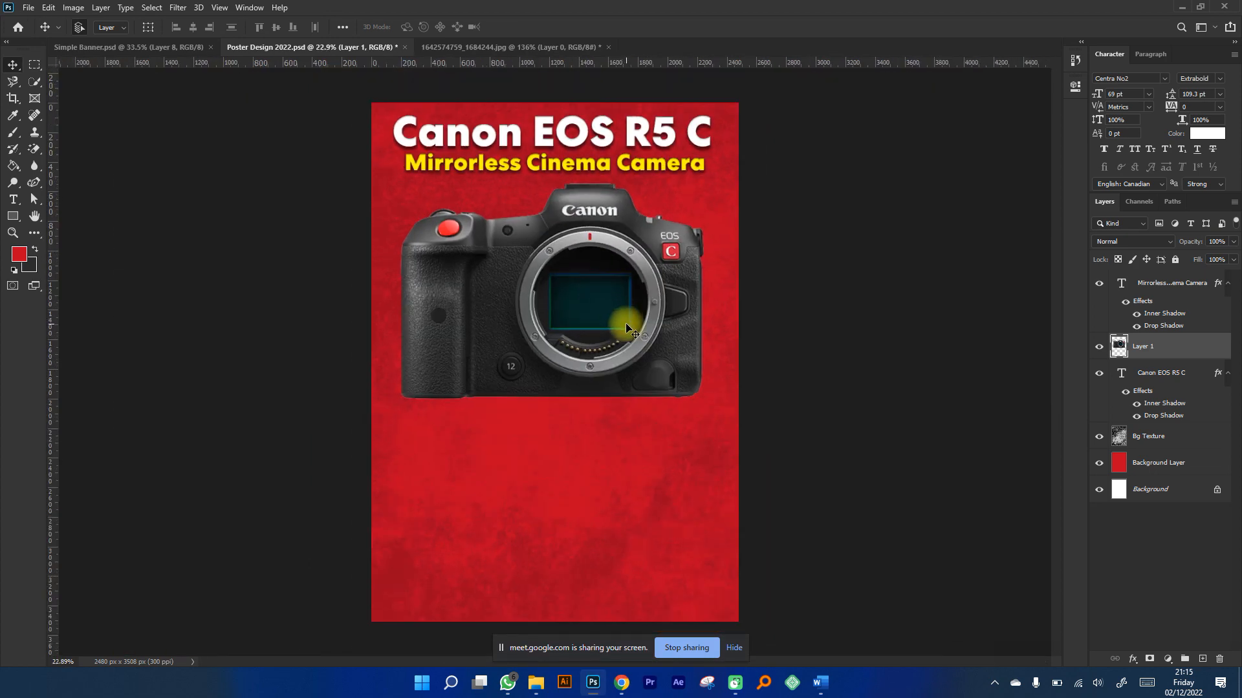
Compare the main camera's proportions with the full layout in Simple Banner and return to Poster Design 2022.
{"action": "left_click", "coordinate": [164, 52]}
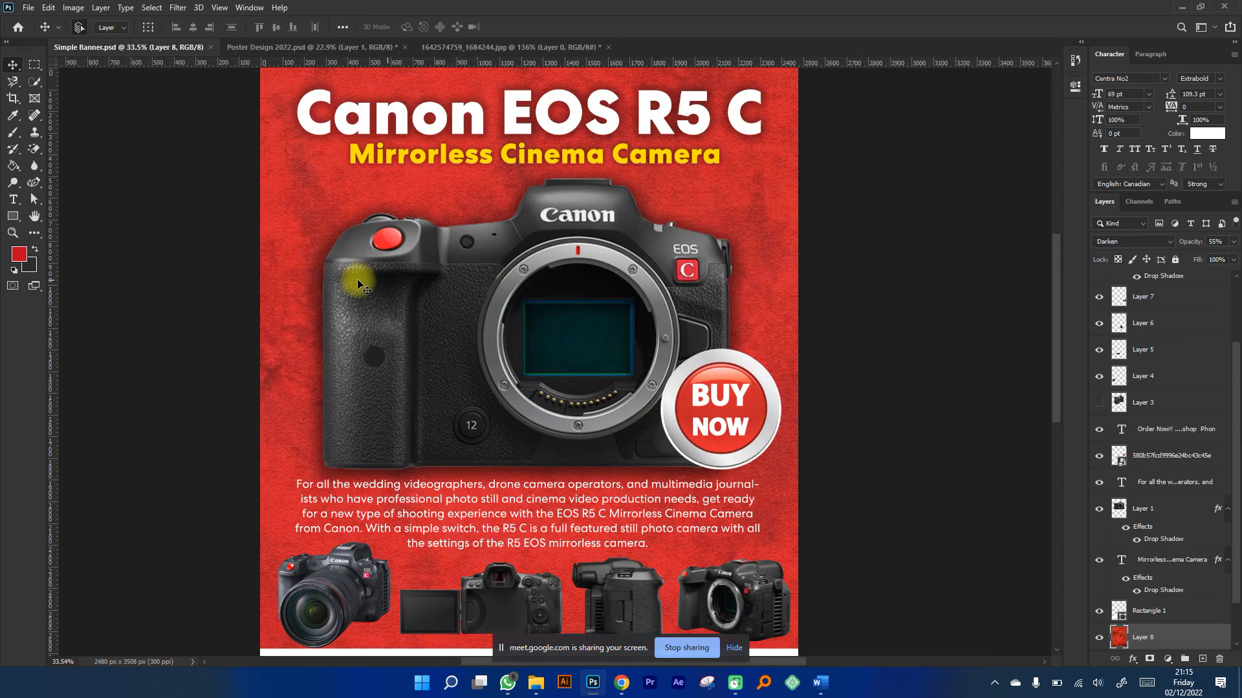
{"action": "scroll", "coordinate": [528, 290], "scroll_direction": "down", "scroll_amount": 2}
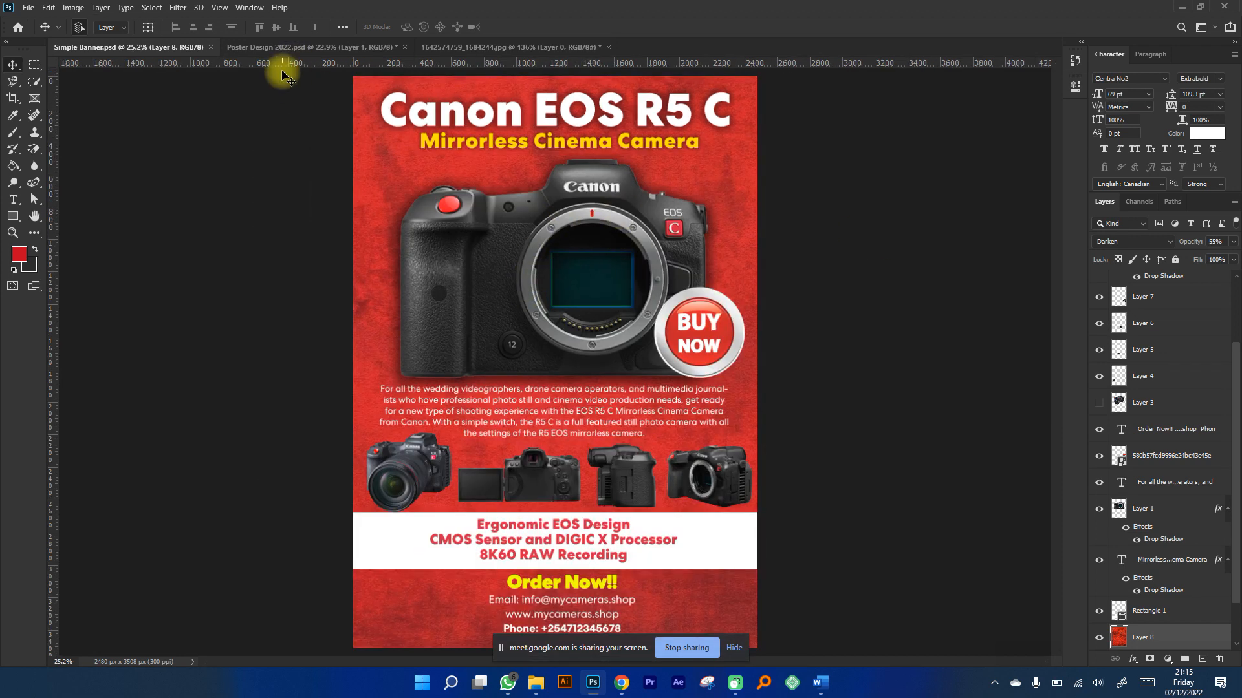
{"action": "left_click", "coordinate": [301, 47]}
Scale the camera around its centre to about 92% and move it straight up about 52 px beneath the subtitle.
{"action": "scroll", "coordinate": [636, 292], "scroll_direction": "up", "scroll_amount": 4}
{"action": "left_click_drag", "start_coordinate": [696, 306], "coordinate": [696, 314]}
{"action": "scroll", "coordinate": [696, 314], "scroll_direction": "down", "scroll_amount": 4}
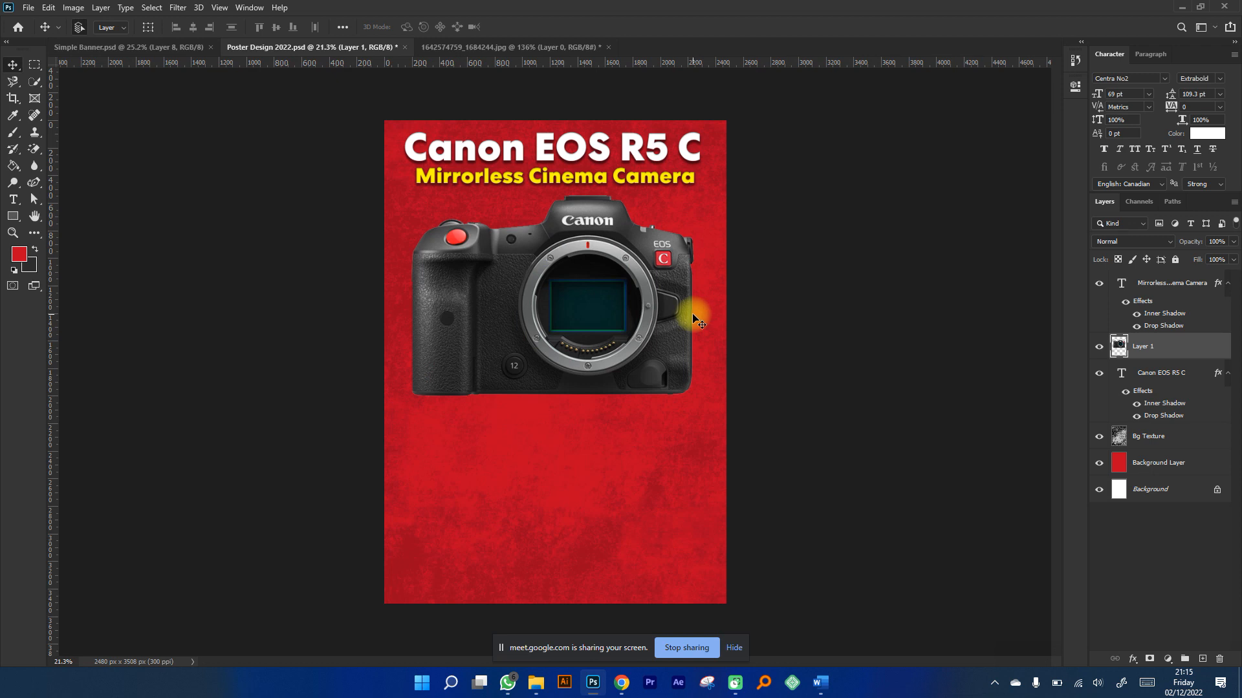
{"action": "key", "text": "ctrl+t"}
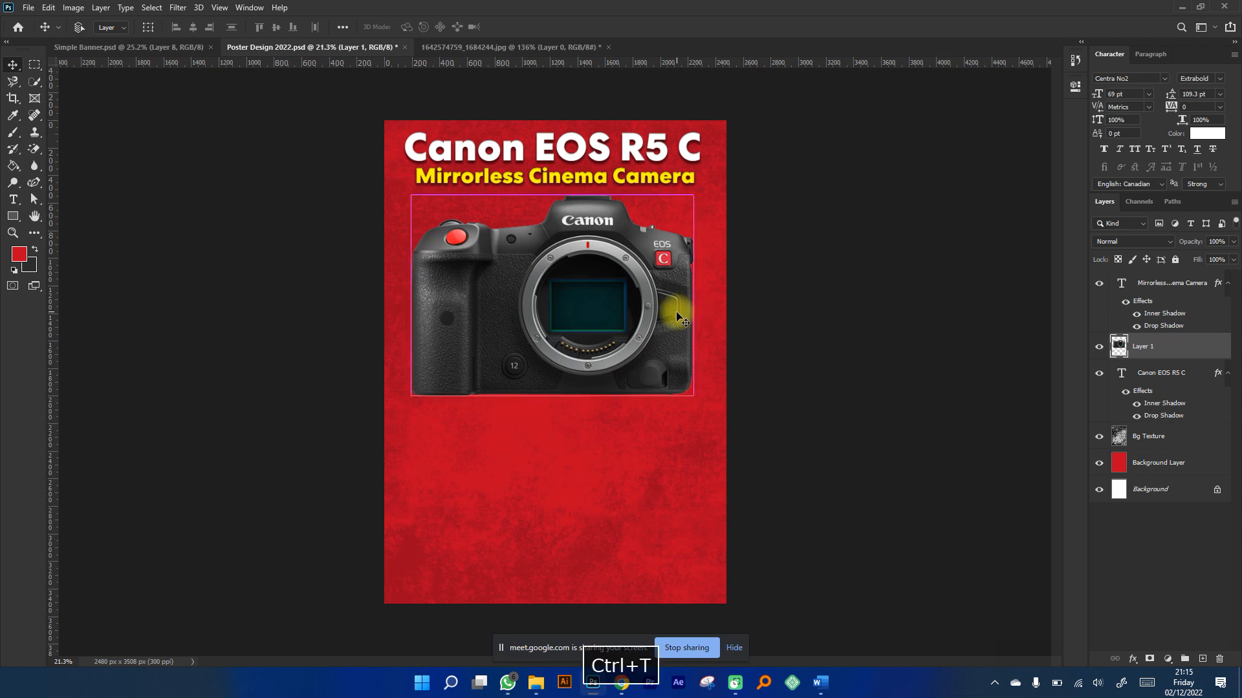
{"action": "left_click_drag", "start_coordinate": [692, 392], "coordinate": [648, 355]}
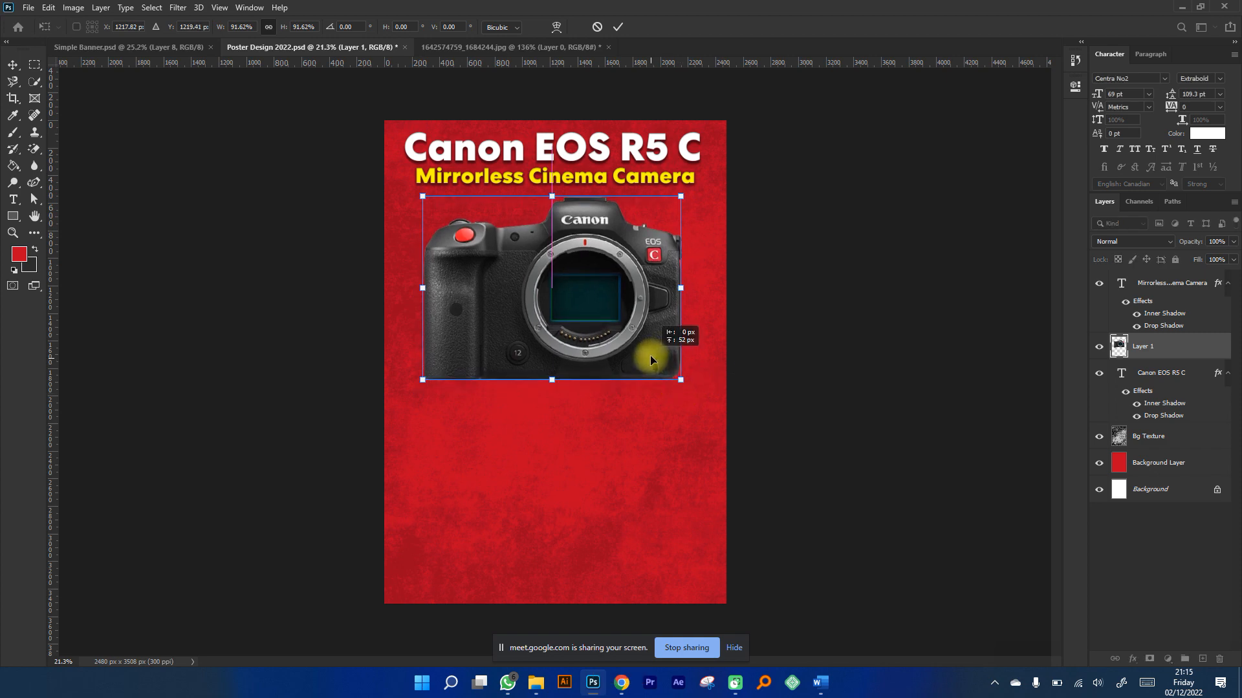
{"action": "key", "text": "Return"}
{"action": "scroll", "coordinate": [649, 317], "scroll_direction": "up", "scroll_amount": 2}
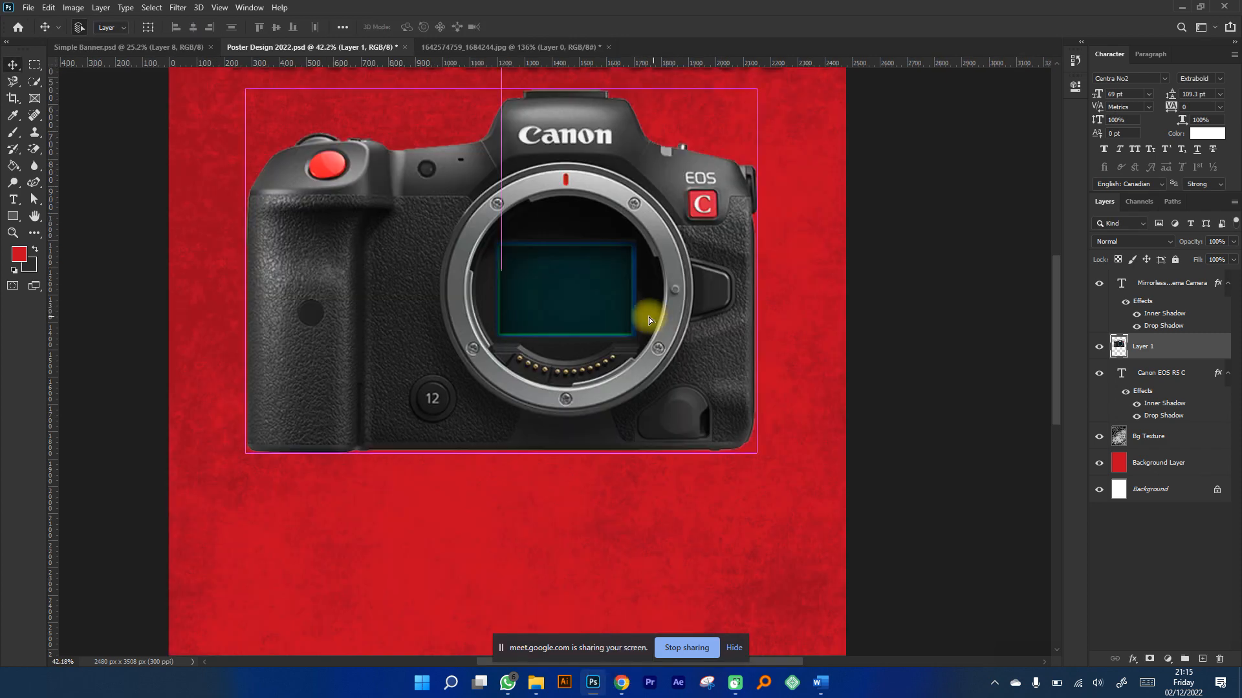
{"action": "scroll", "coordinate": [650, 317], "scroll_direction": "down", "scroll_amount": 3}
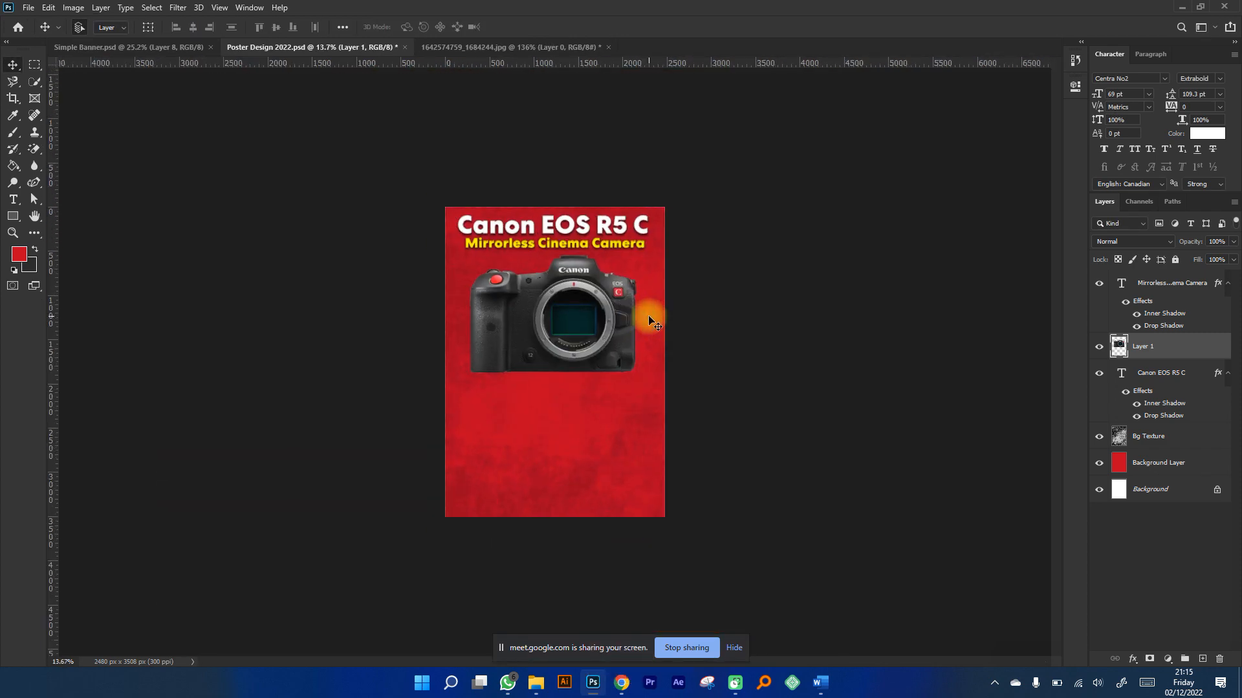
{"action": "scroll", "coordinate": [649, 319], "scroll_direction": "up", "scroll_amount": 1}
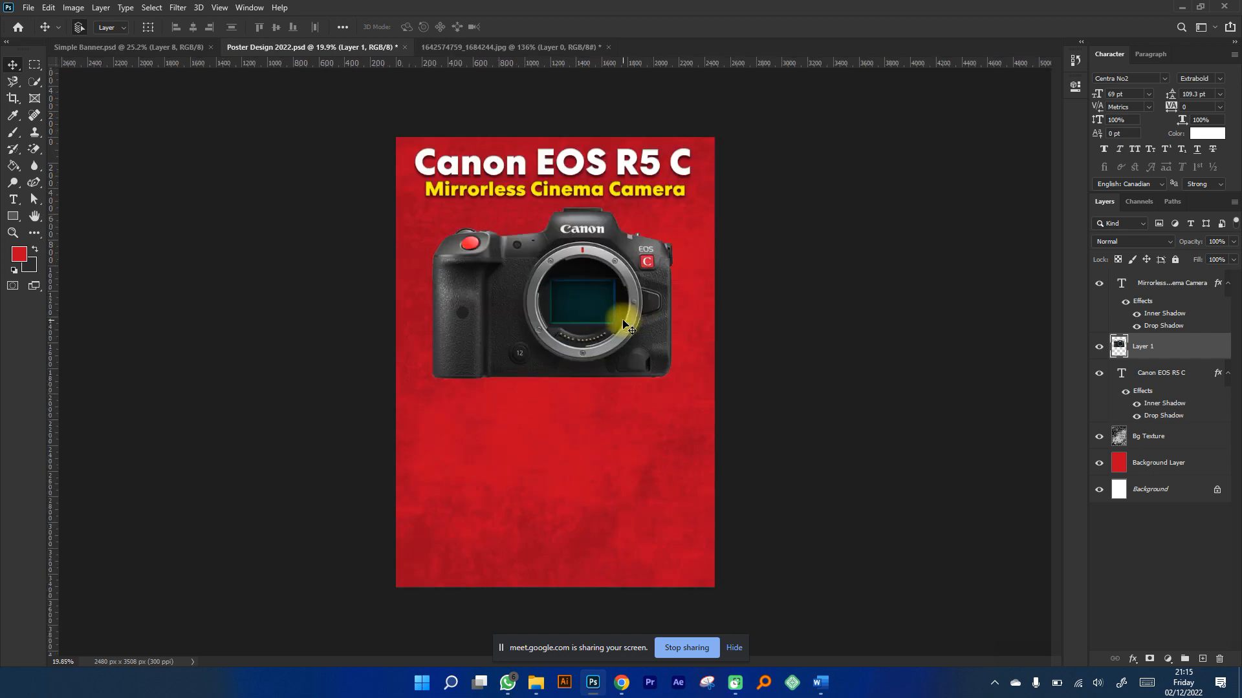
{"action": "scroll", "coordinate": [622, 325], "scroll_direction": "up", "scroll_amount": 1}
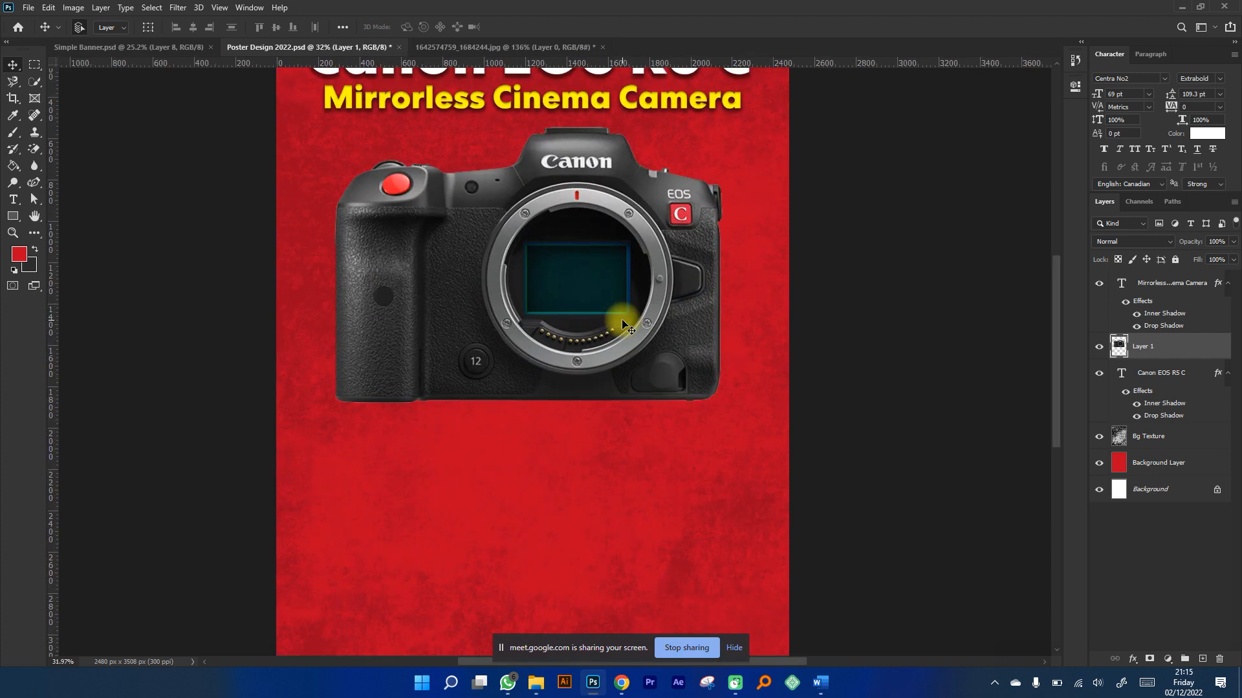
{"action": "scroll", "coordinate": [622, 326], "scroll_direction": "down", "scroll_amount": 1}
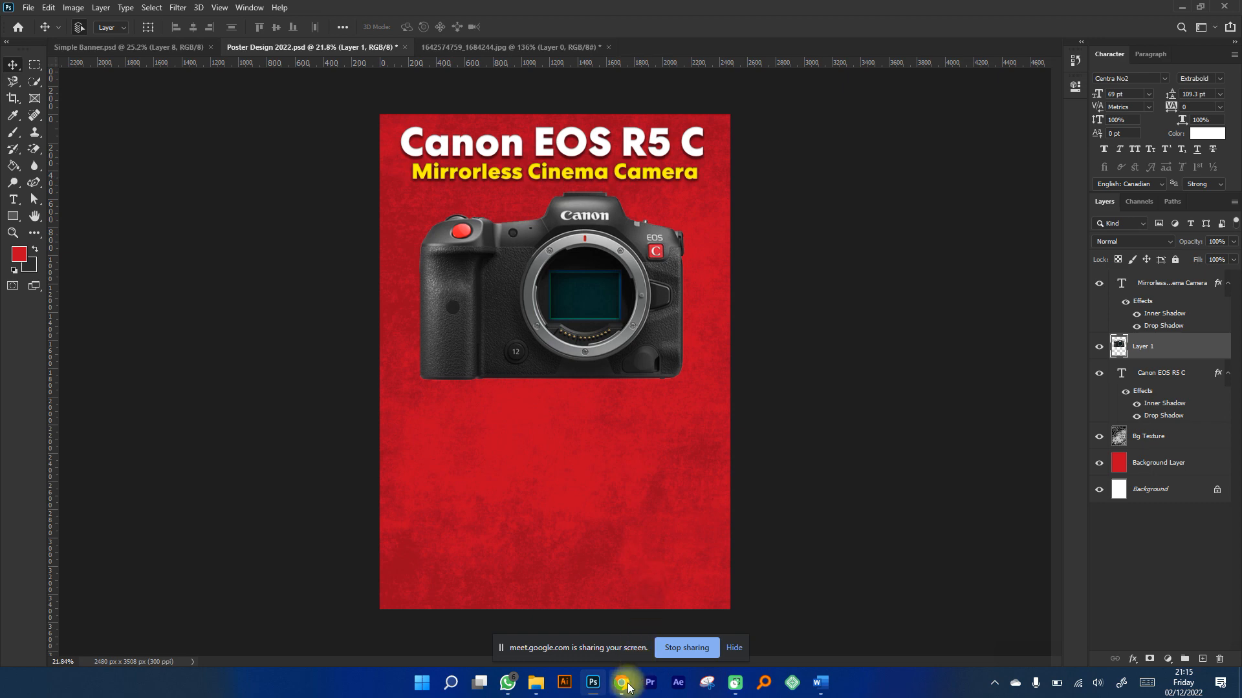
Switch to Chrome, check the Google Meet call and return to the poster in Photoshop.
{"action": "mouse_move", "coordinate": [607, 672]}
{"action": "left_click", "coordinate": [582, 630]}
{"action": "left_click", "coordinate": [812, 10]}
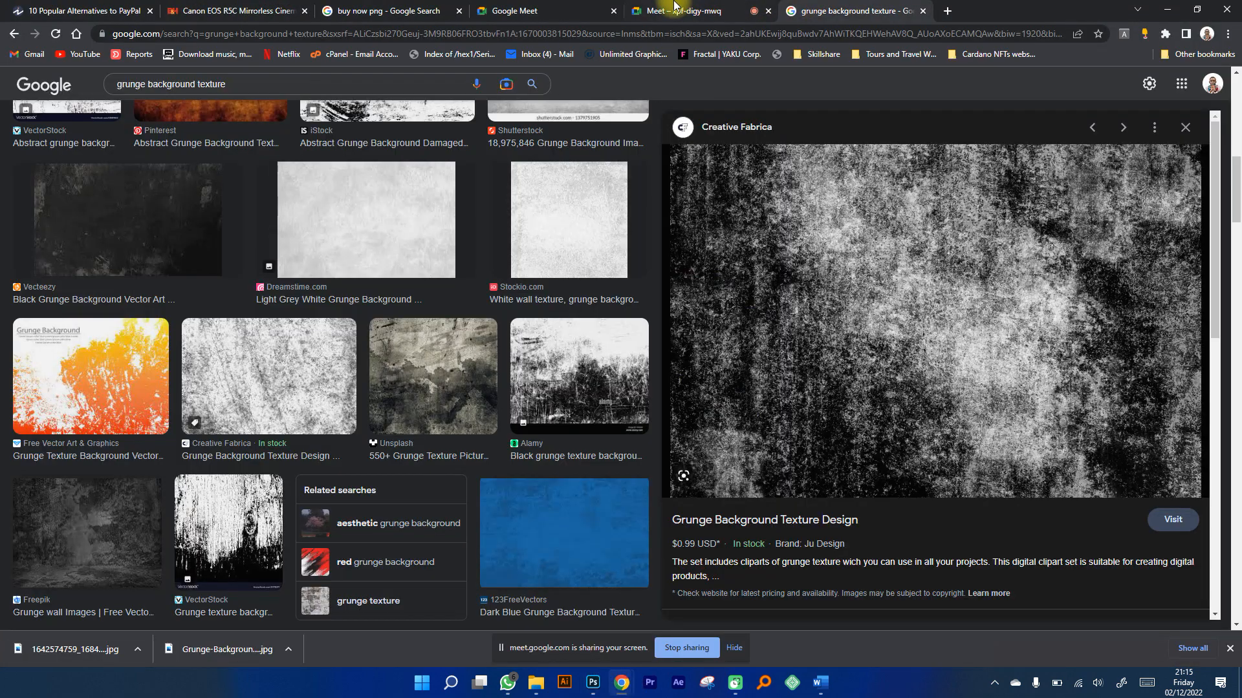
{"action": "left_click", "coordinate": [674, 5]}
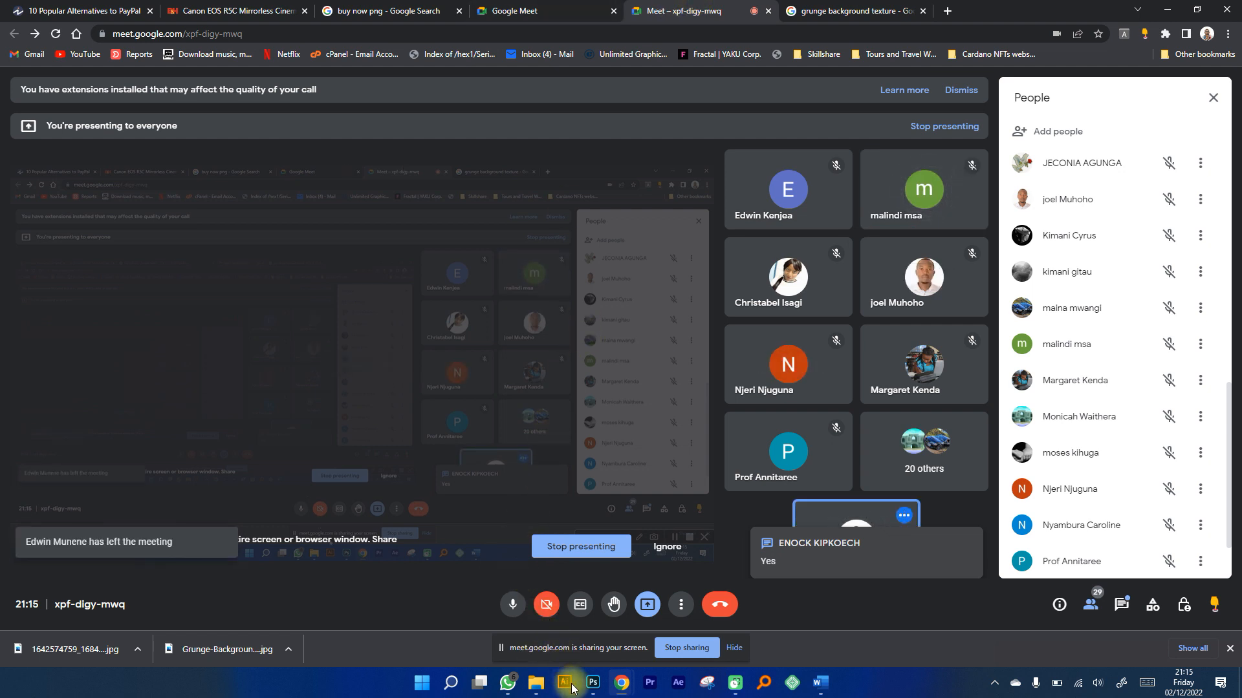
{"action": "left_click", "coordinate": [593, 682]}
{"action": "key", "text": "space"}
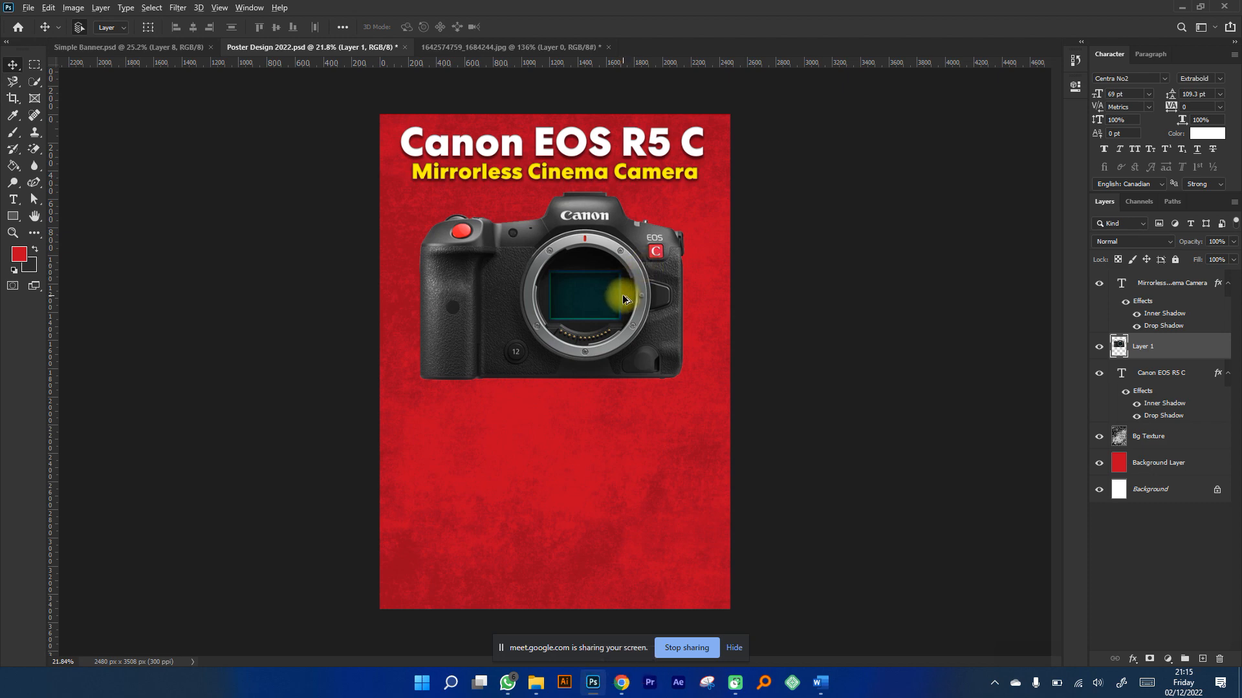
{"action": "scroll", "coordinate": [623, 299], "scroll_direction": "up", "scroll_amount": 3}
{"action": "scroll", "coordinate": [674, 316], "scroll_direction": "down", "scroll_amount": 2}
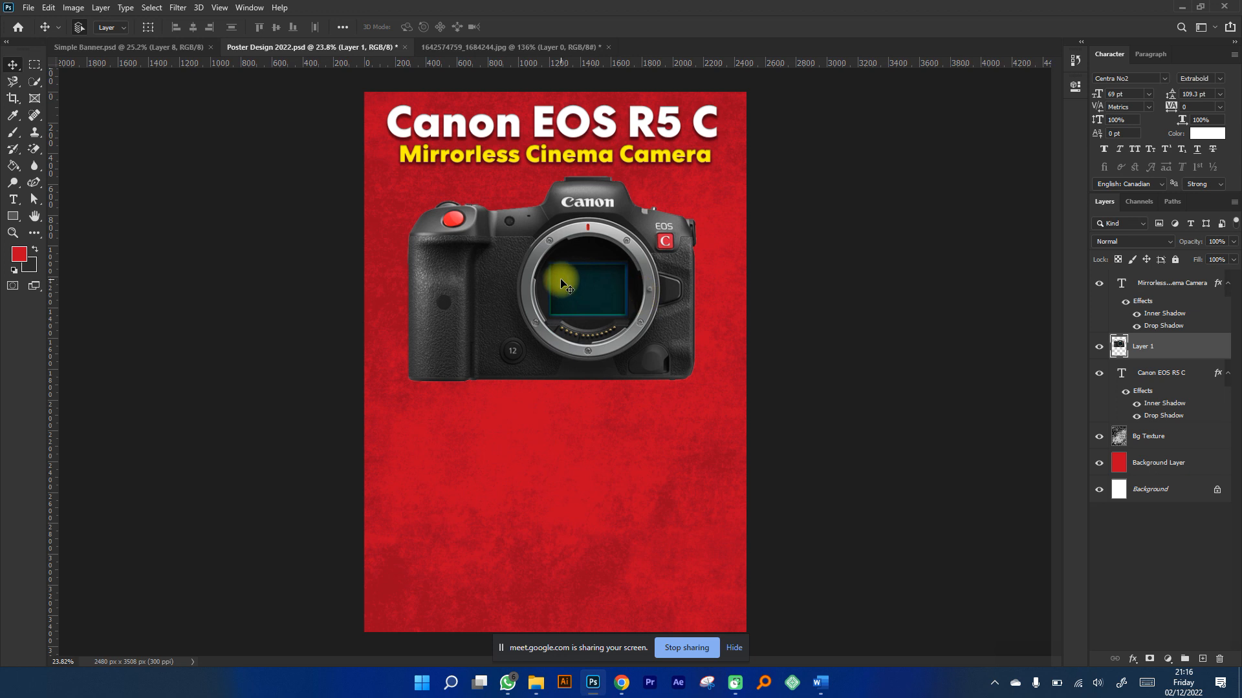
{"action": "left_click_drag", "start_coordinate": [591, 216], "coordinate": [604, 223]}
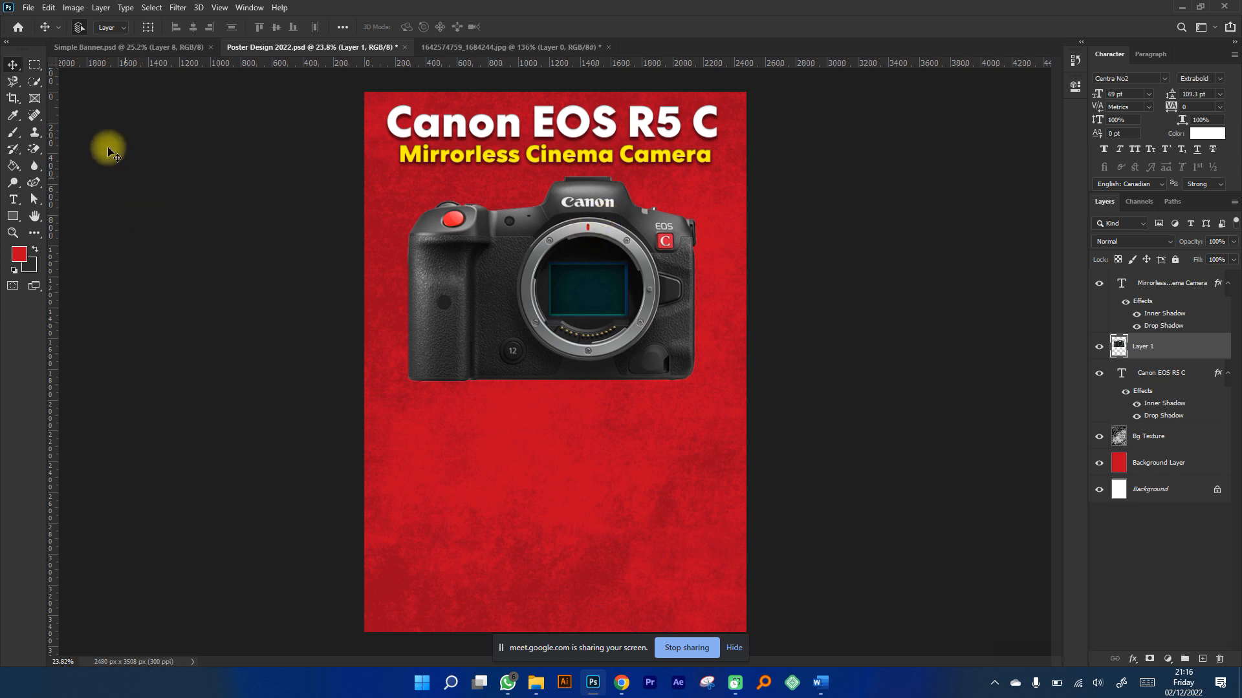
{"action": "mouse_move", "coordinate": [595, 241]}
{"action": "left_mouse_down"}
{"action": "mouse_move", "coordinate": [591, 227]}
{"action": "mouse_move", "coordinate": [597, 264]}
{"action": "left_mouse_up"}
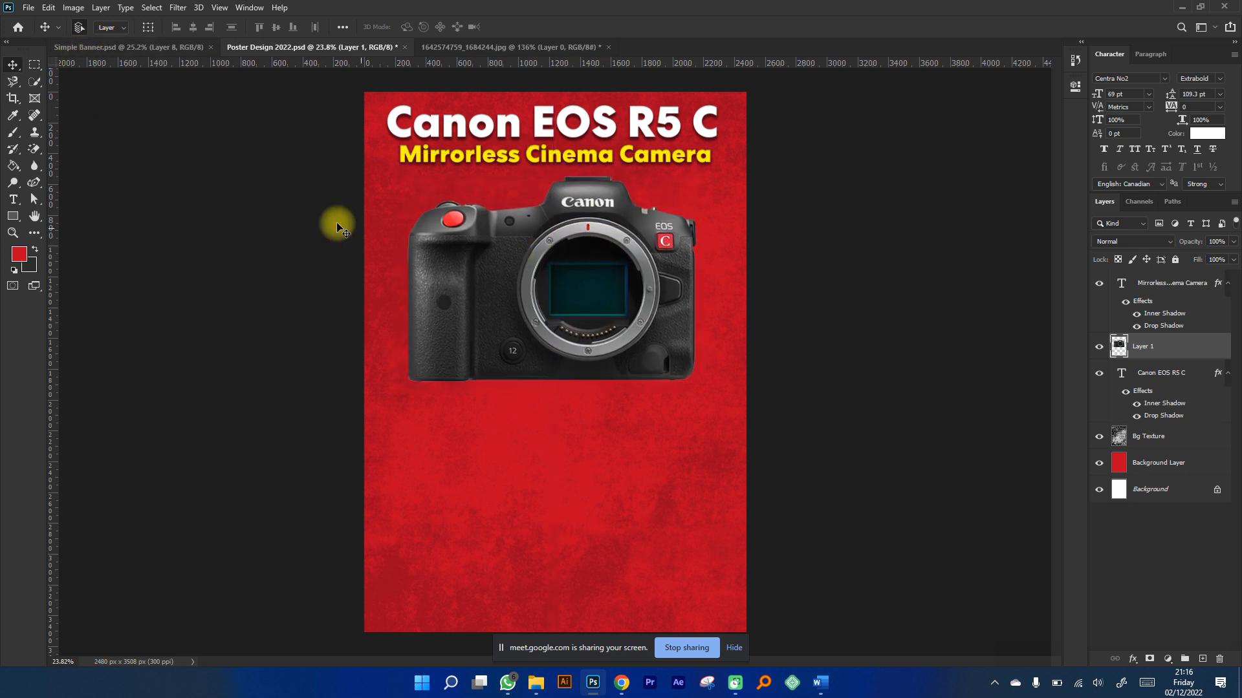
Apply a Brightness/Contrast adjustment to the camera layer with brightness 15 and contrast 21.
{"action": "left_click", "coordinate": [73, 8]}
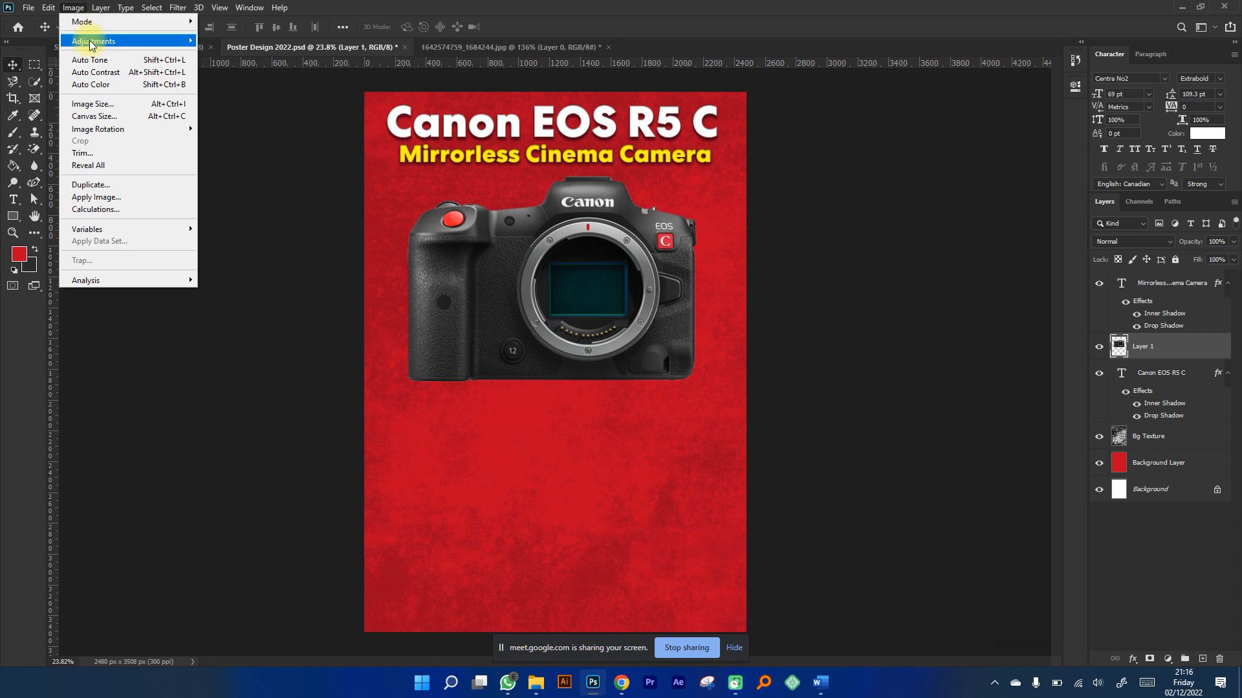
{"action": "mouse_move", "coordinate": [92, 42]}
{"action": "left_click", "coordinate": [219, 40]}
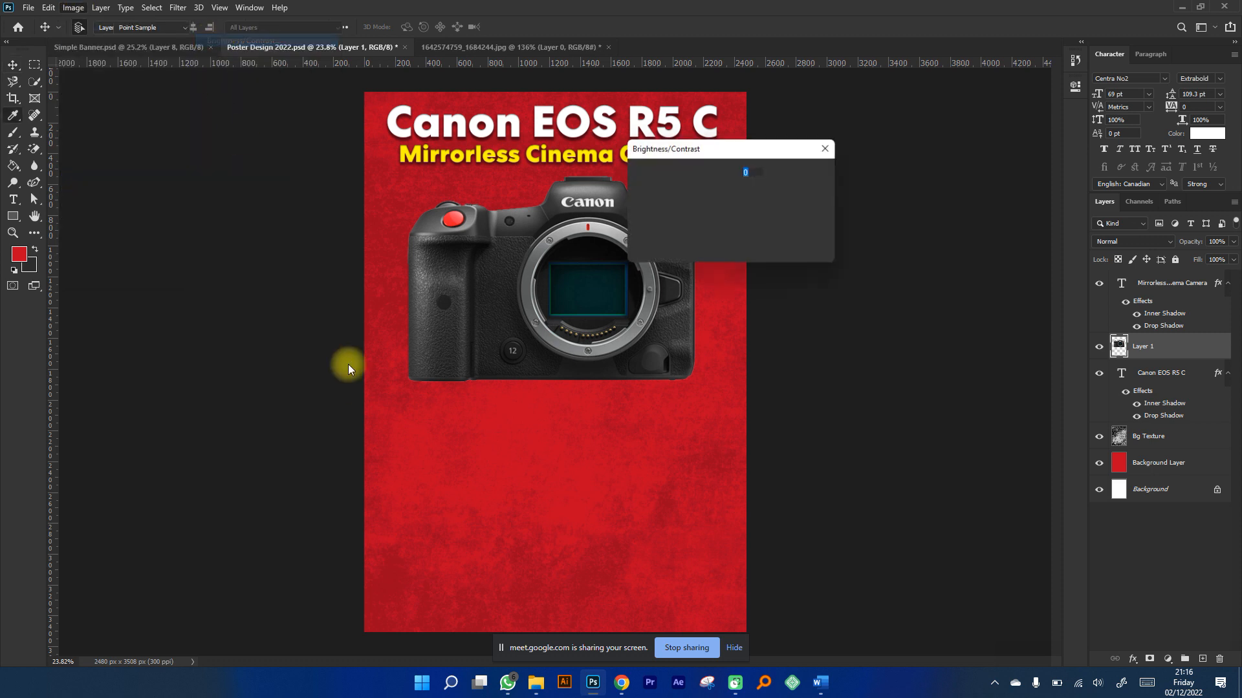
{"action": "left_click_drag", "start_coordinate": [726, 151], "coordinate": [768, 196]}
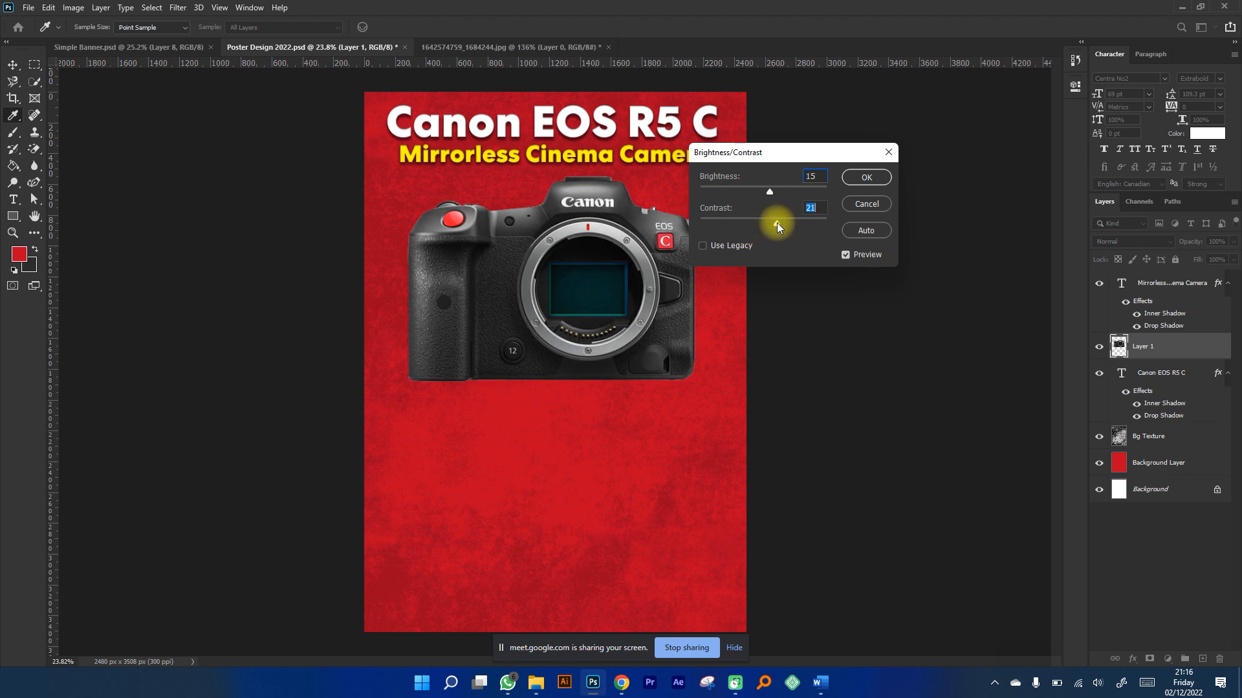
{"action": "left_click", "coordinate": [867, 176]}
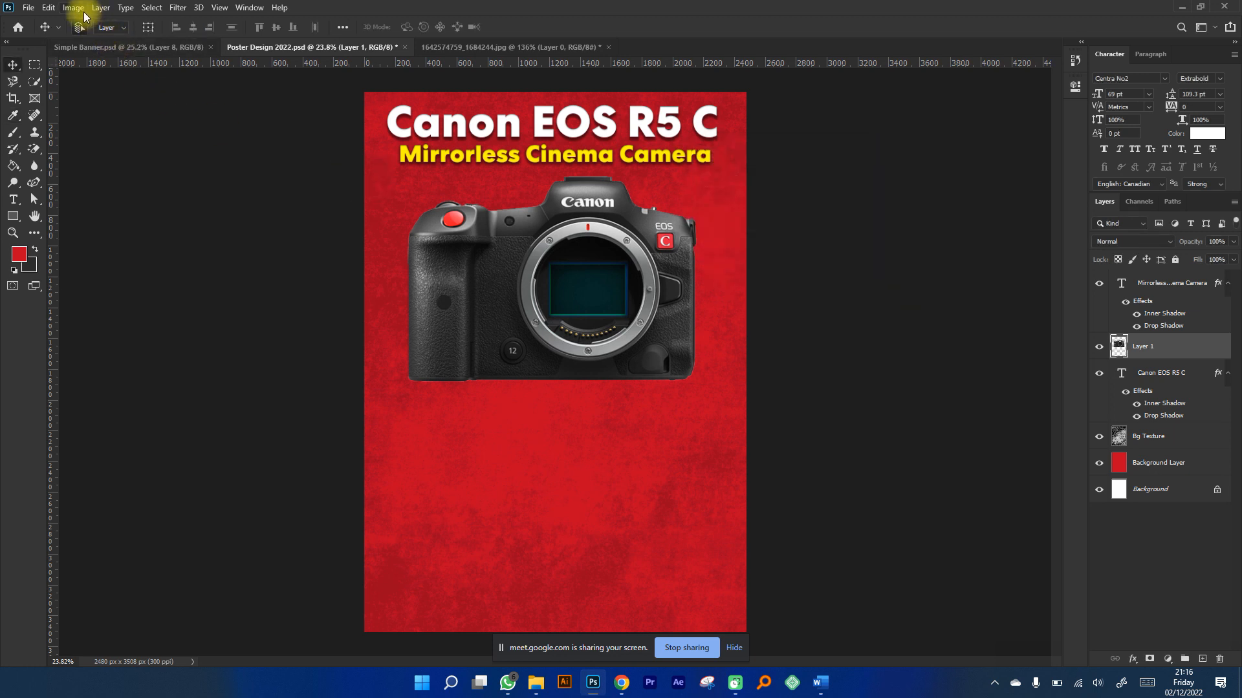
Apply a Levels adjustment to the camera layer with the midtone input level at 1.13.
{"action": "left_click", "coordinate": [74, 8]}
{"action": "mouse_move", "coordinate": [97, 42]}
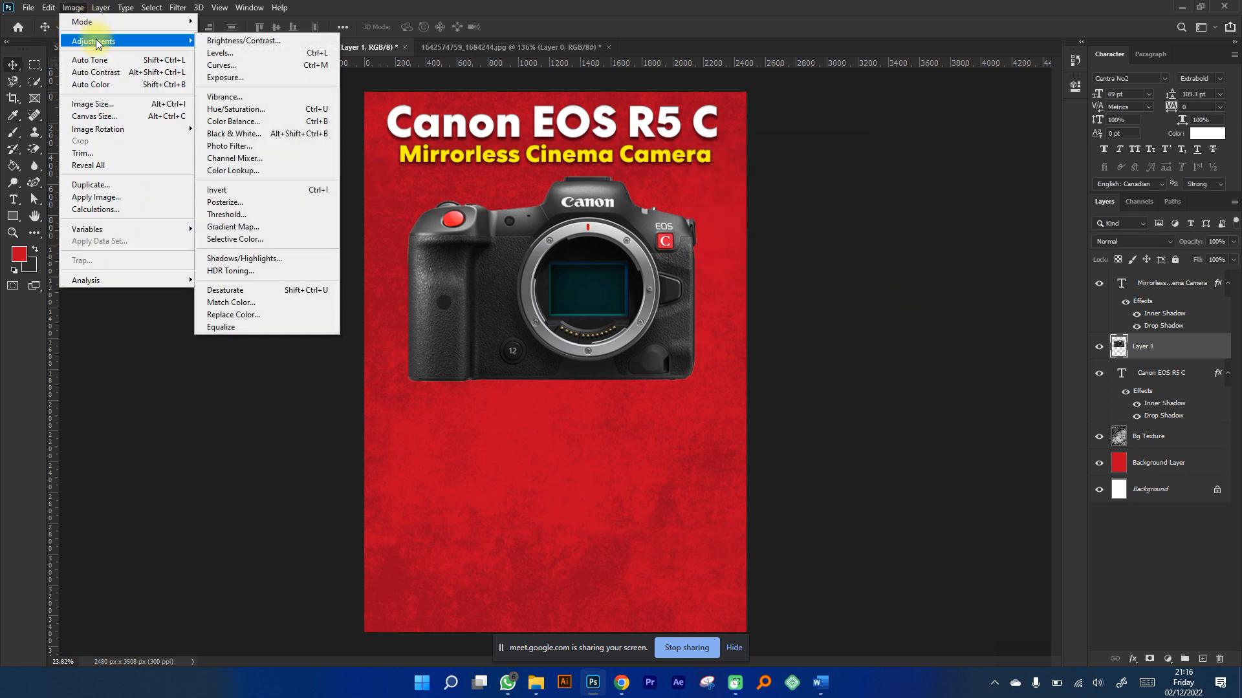
{"action": "left_click", "coordinate": [220, 53]}
{"action": "left_click_drag", "start_coordinate": [527, 127], "coordinate": [778, 125]}
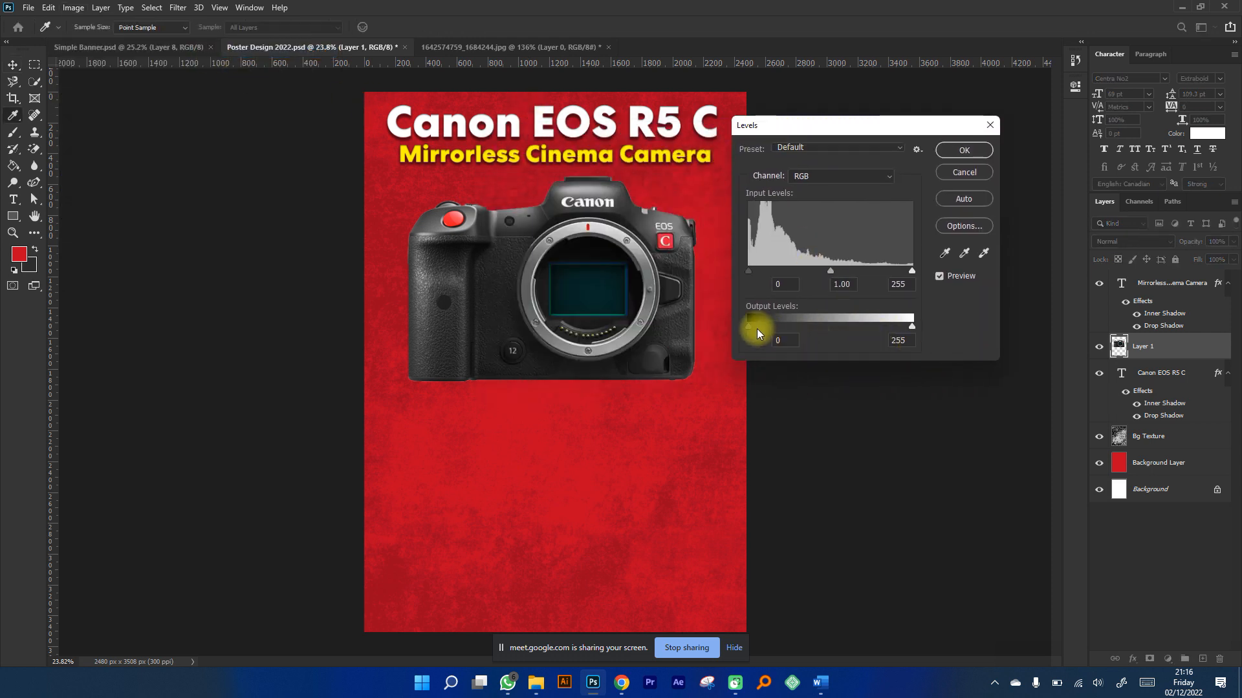
{"action": "left_click_drag", "start_coordinate": [748, 325], "coordinate": [748, 326]}
{"action": "mouse_move", "coordinate": [912, 326]}
{"action": "left_mouse_down"}
{"action": "mouse_move", "coordinate": [885, 329]}
{"action": "mouse_move", "coordinate": [926, 328]}
{"action": "left_mouse_up"}
{"action": "left_click_drag", "start_coordinate": [832, 269], "coordinate": [824, 272]}
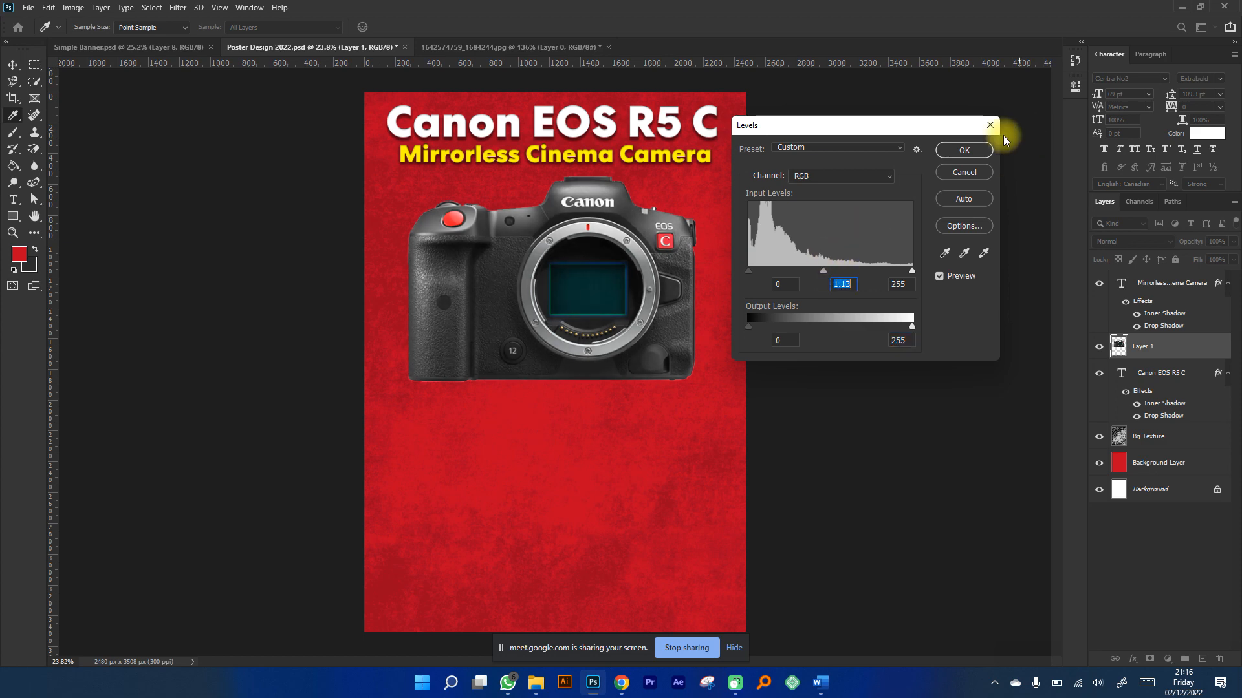
{"action": "left_click", "coordinate": [966, 150]}
Apply a Curves adjustment to the camera layer with a midtone point at input 132 and output 120.
{"action": "left_click", "coordinate": [73, 8]}
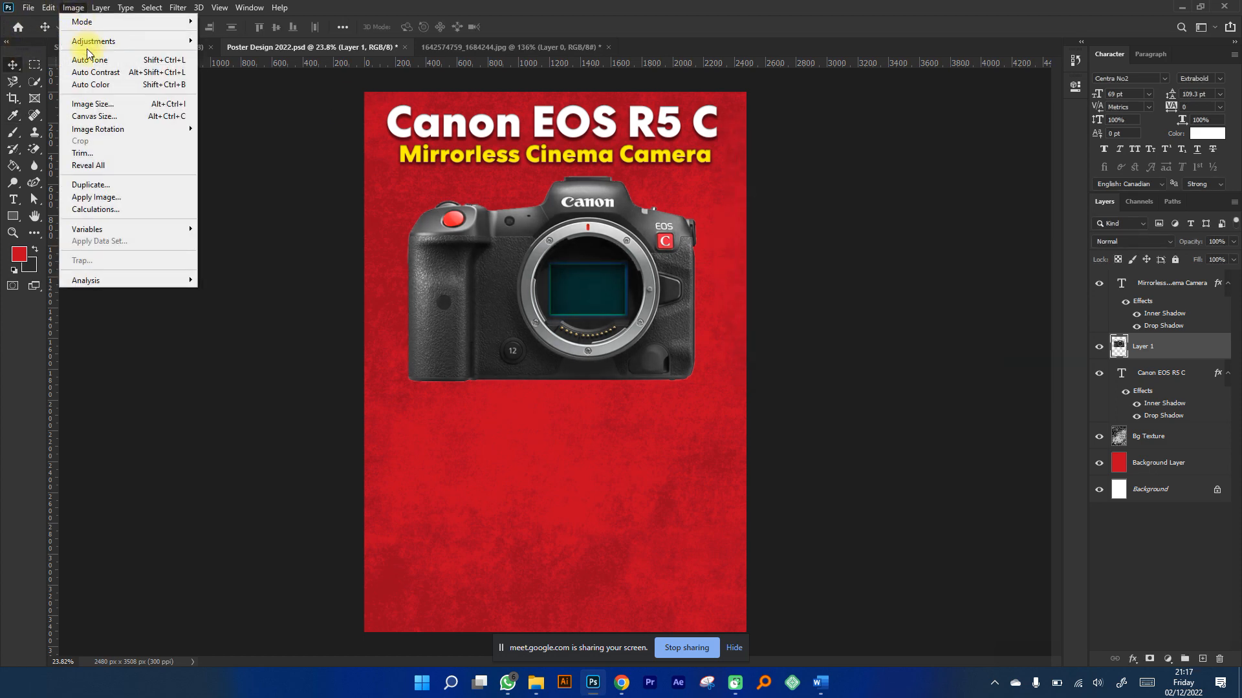
{"action": "mouse_move", "coordinate": [97, 41]}
{"action": "left_click", "coordinate": [253, 71]}
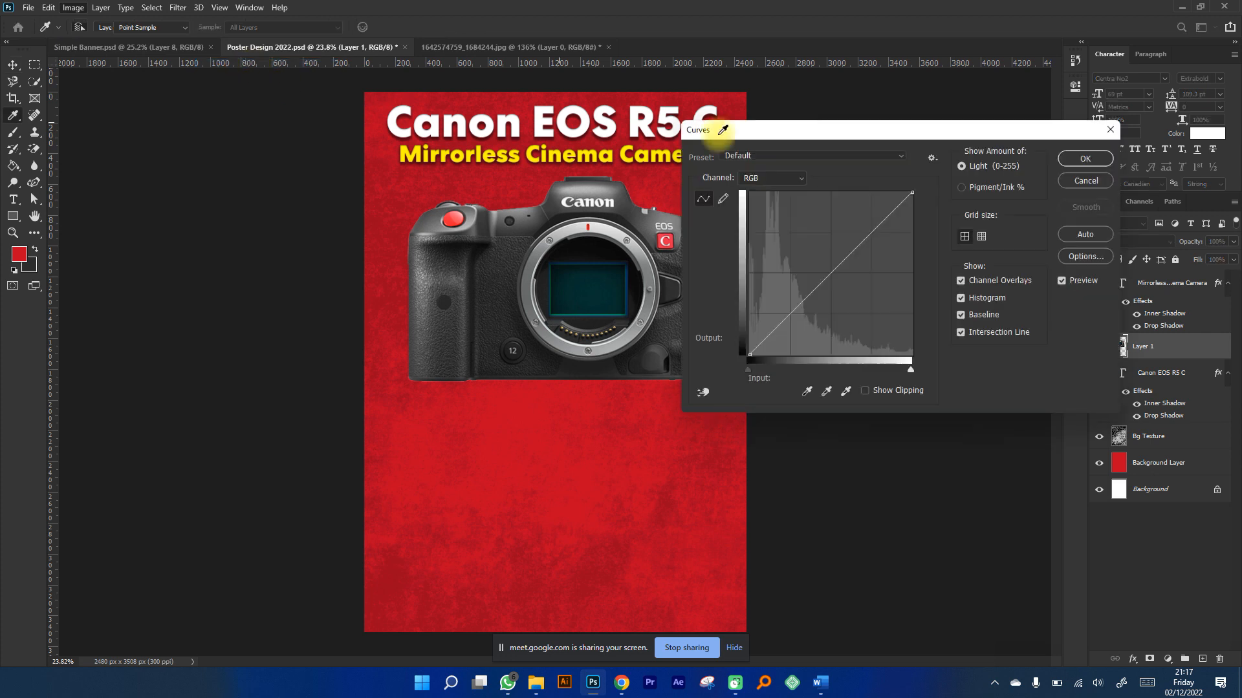
{"action": "mouse_move", "coordinate": [833, 272]}
{"action": "left_mouse_down"}
{"action": "mouse_move", "coordinate": [821, 273]}
{"action": "mouse_move", "coordinate": [834, 279]}
{"action": "left_mouse_up"}
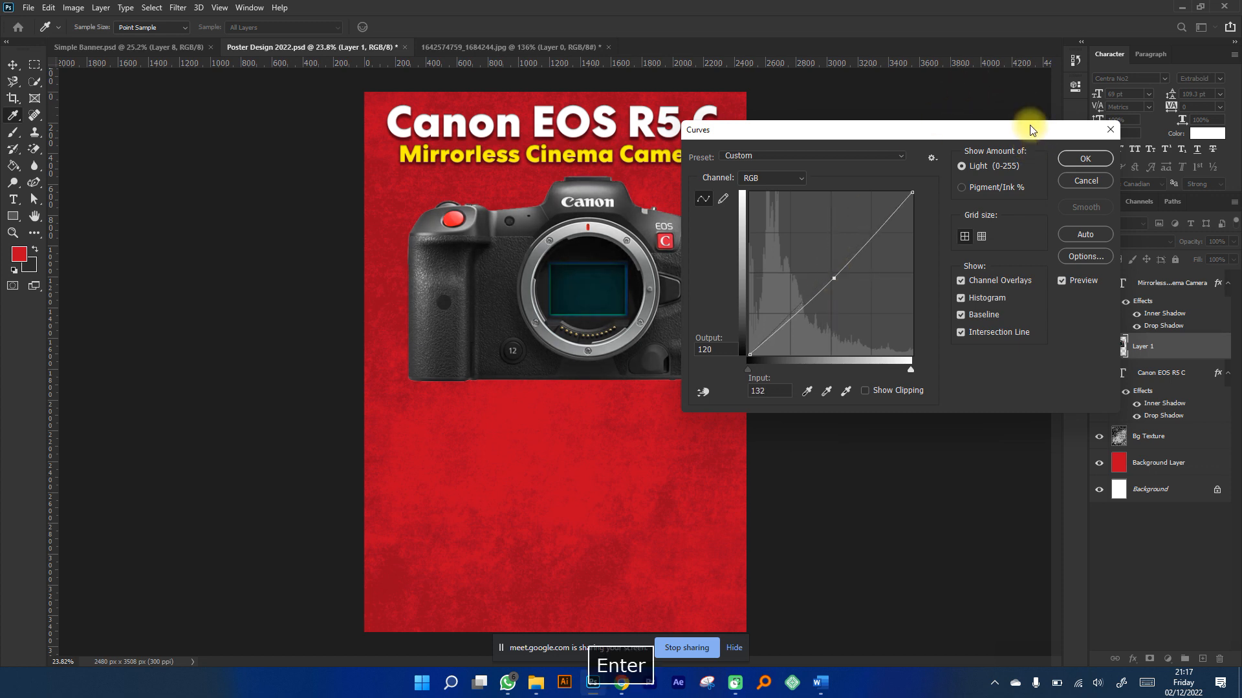
{"action": "key", "text": "Return"}
Apply a Vibrance adjustment to the camera layer with vibrance +30 and saturation -5.
{"action": "left_click", "coordinate": [75, 8]}
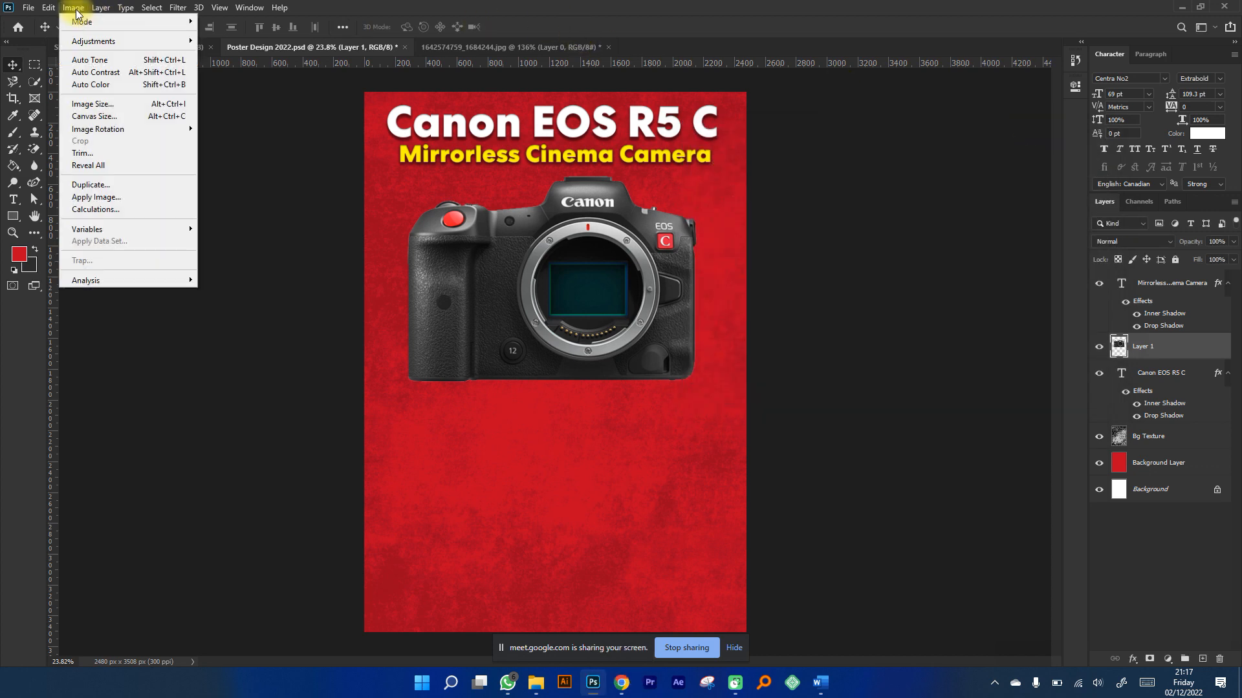
{"action": "mouse_move", "coordinate": [91, 41]}
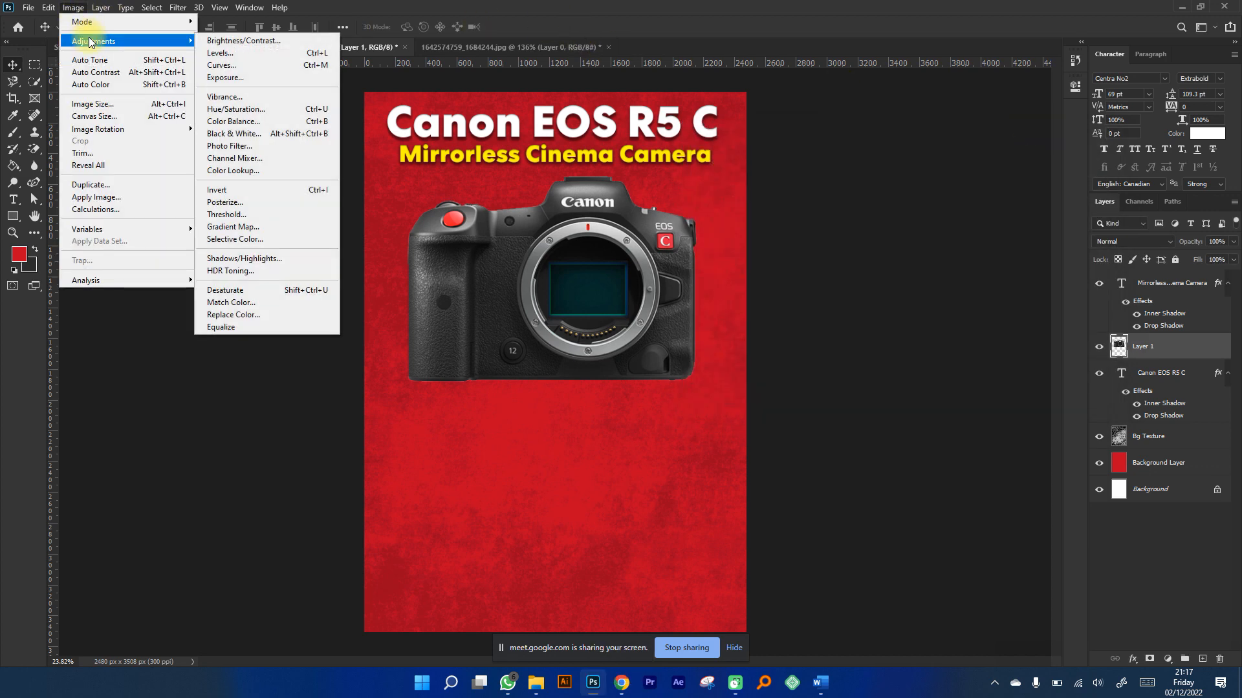
{"action": "left_click", "coordinate": [246, 100]}
{"action": "left_click_drag", "start_coordinate": [715, 191], "coordinate": [712, 233]}
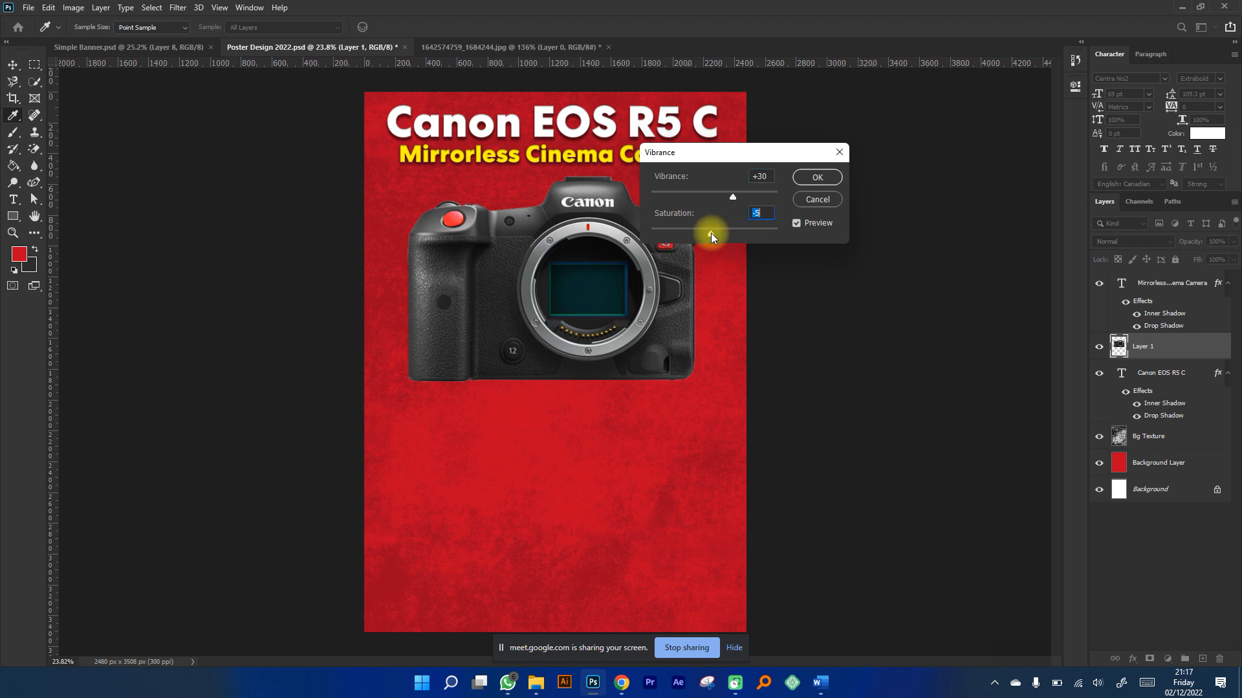
{"action": "left_click", "coordinate": [816, 177]}
{"action": "key", "text": "v"}
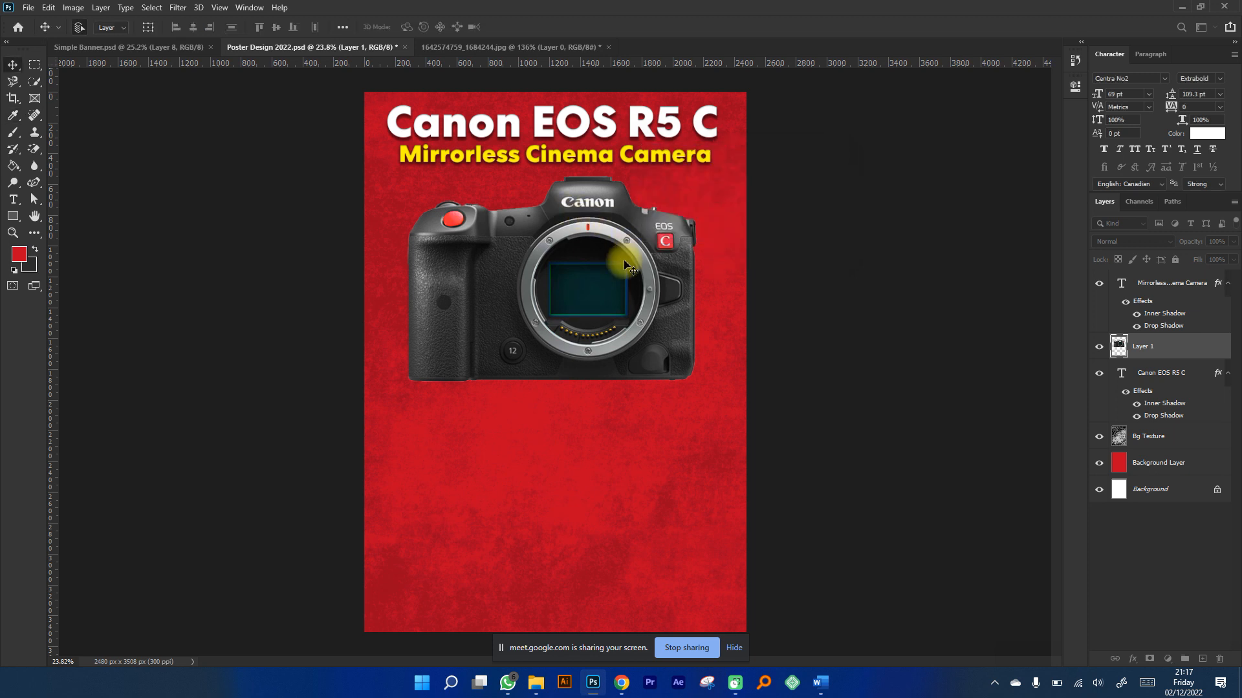
View the Simple Banner design to compare its main camera with the adjusted one in the poster.
{"action": "key", "text": "ctrl+minus"}
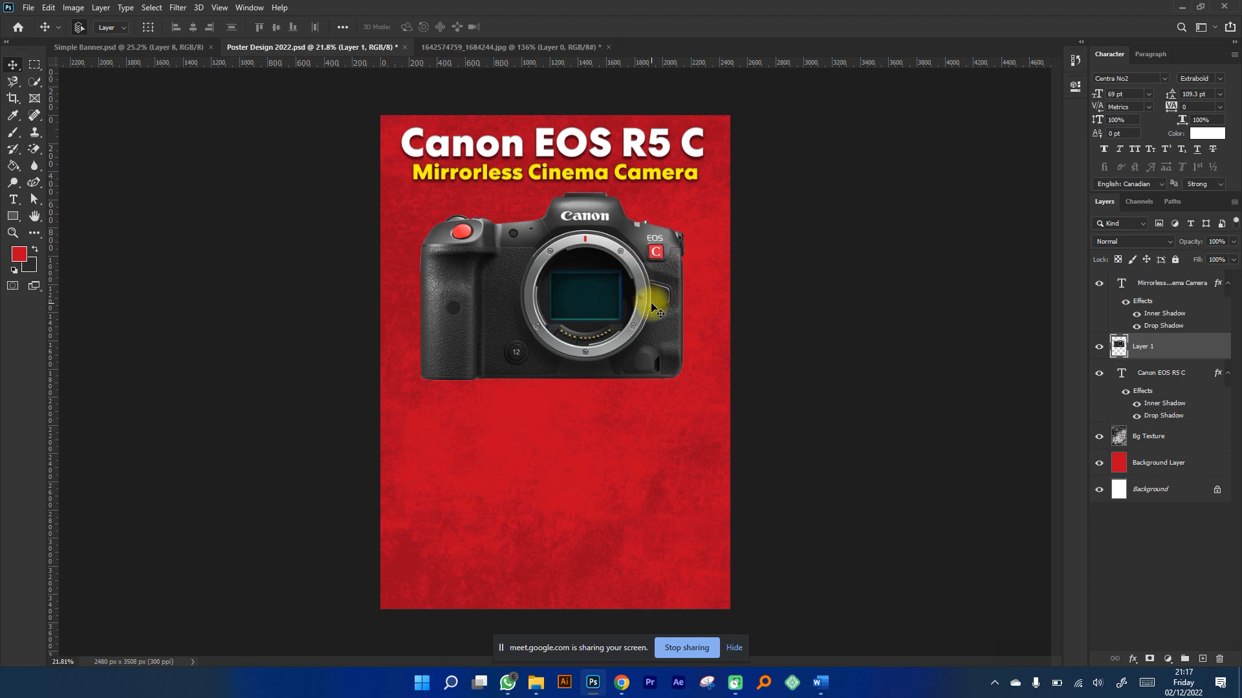
{"action": "left_click", "coordinate": [132, 48]}
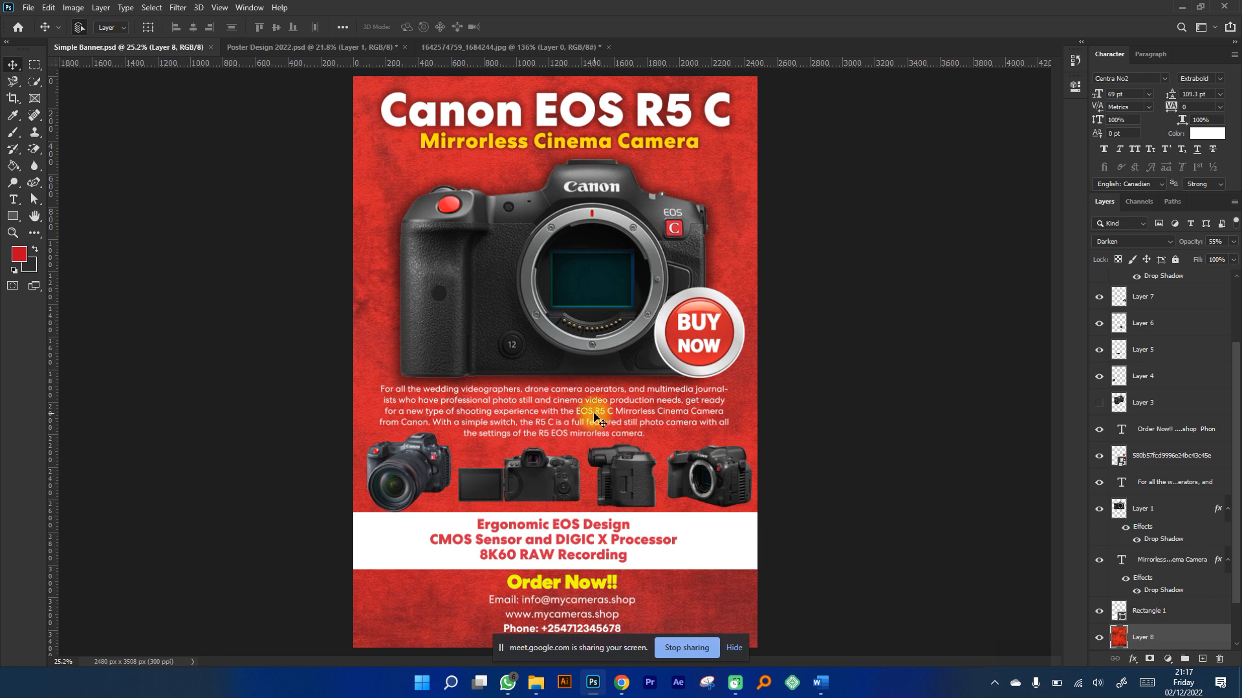
Switch to Document1 in Word and copy the opening sentence, from "For all the wedding videographers" through "Mirrorless Cinema Camera from Canon.".
{"action": "mouse_move", "coordinate": [828, 689]}
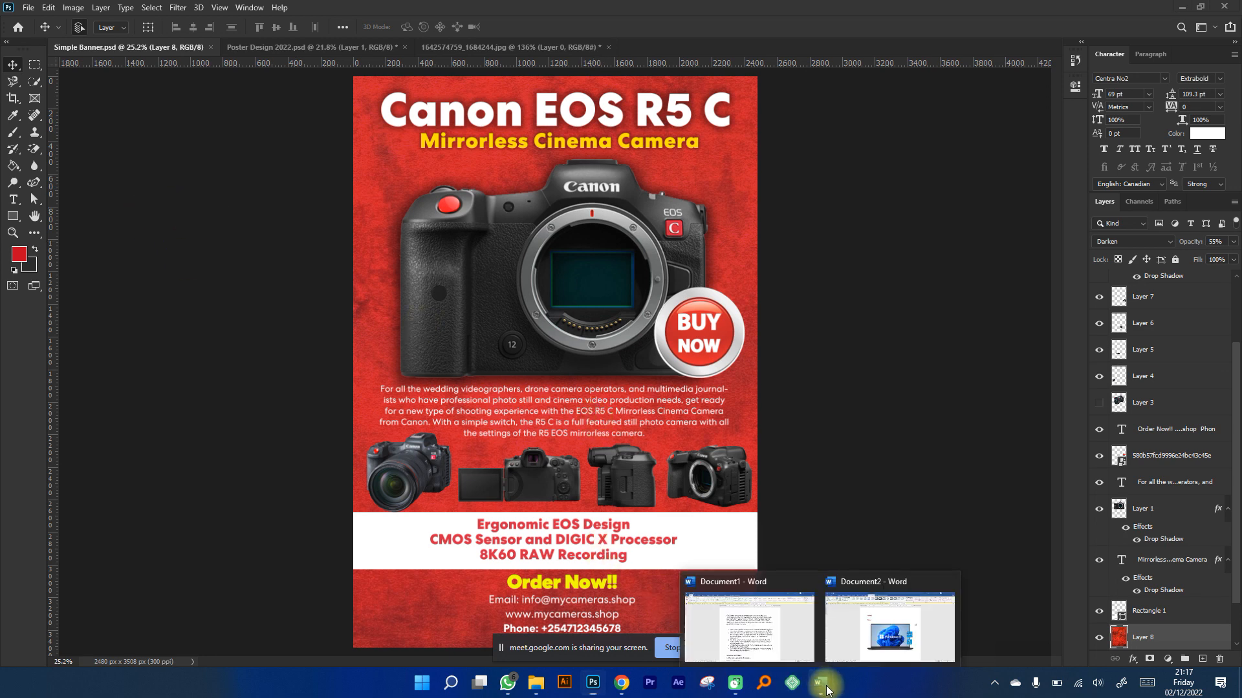
{"action": "left_click", "coordinate": [751, 621]}
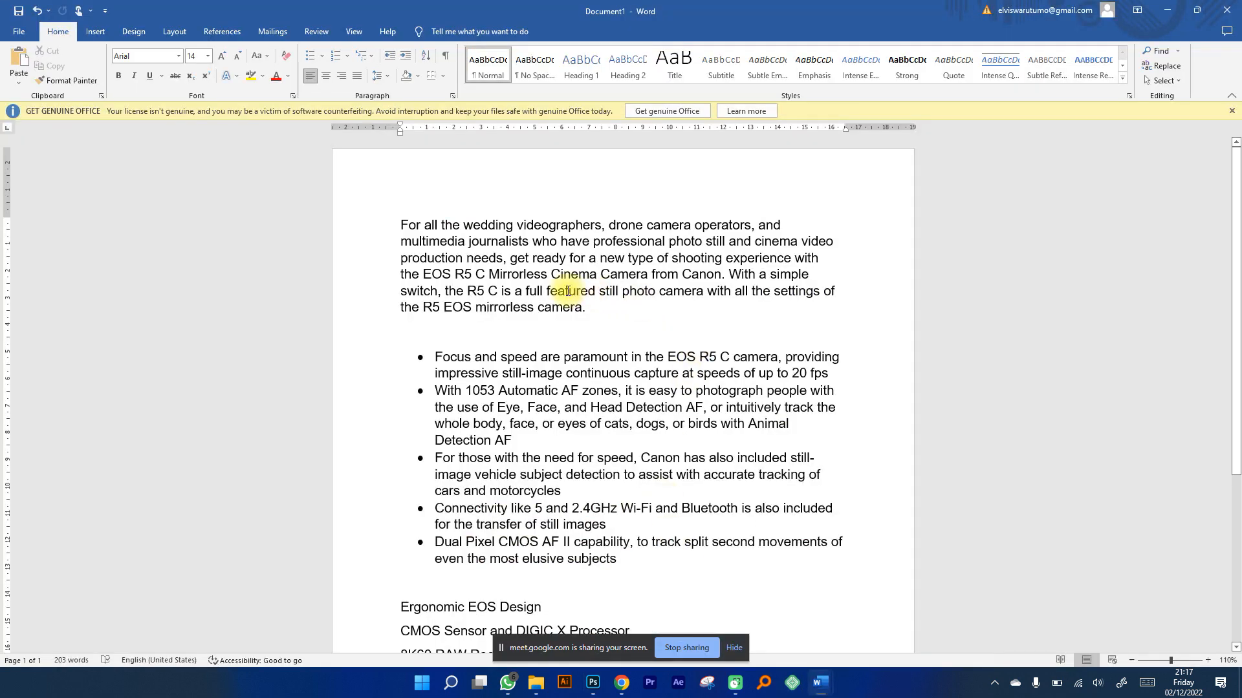
{"action": "left_click_drag", "start_coordinate": [712, 273], "coordinate": [356, 214]}
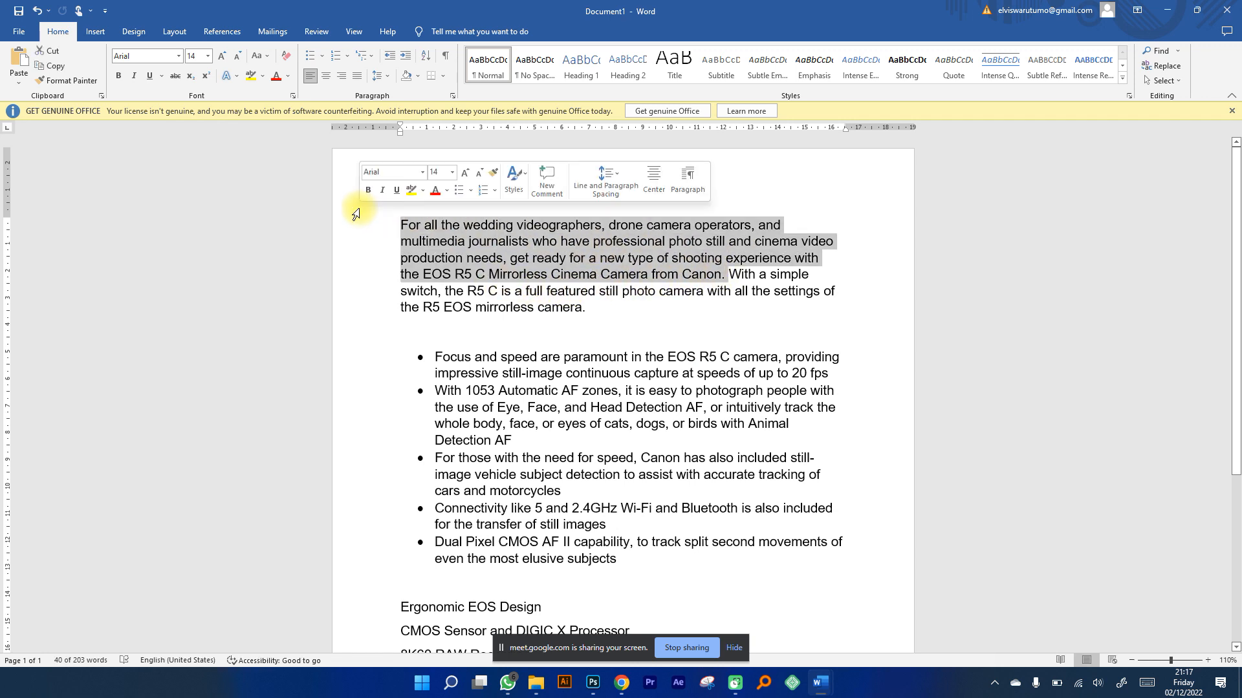
{"action": "key", "text": "ctrl+c"}
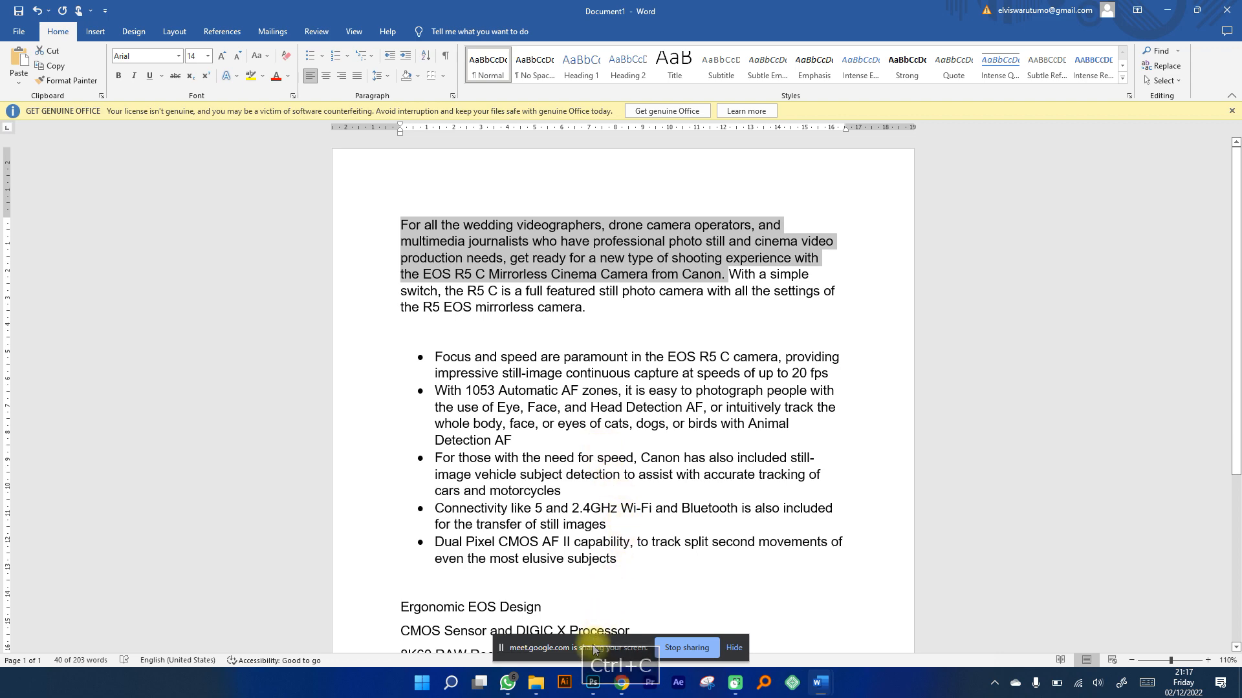
Return to Poster Design 2022.psd in Photoshop and paste the copied sentence into a new paragraph text box beneath the camera.
{"action": "left_click", "coordinate": [589, 688]}
{"action": "key", "text": "space"}
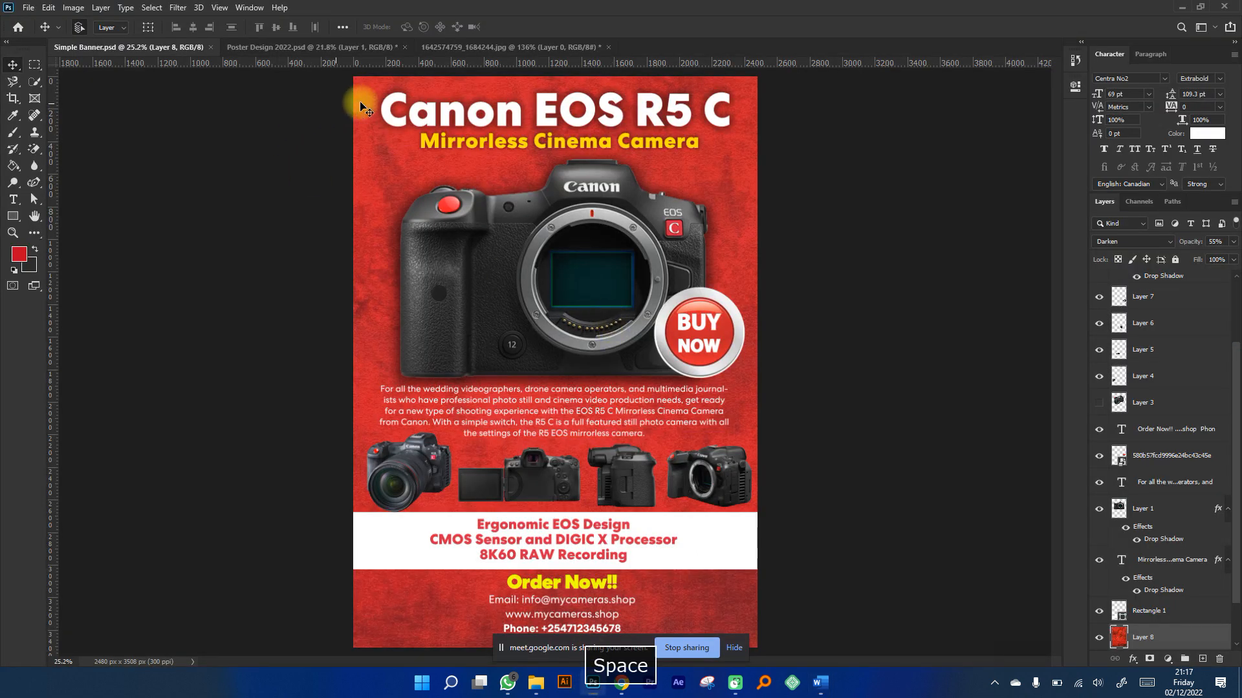
{"action": "key", "text": "ctrl+Tab"}
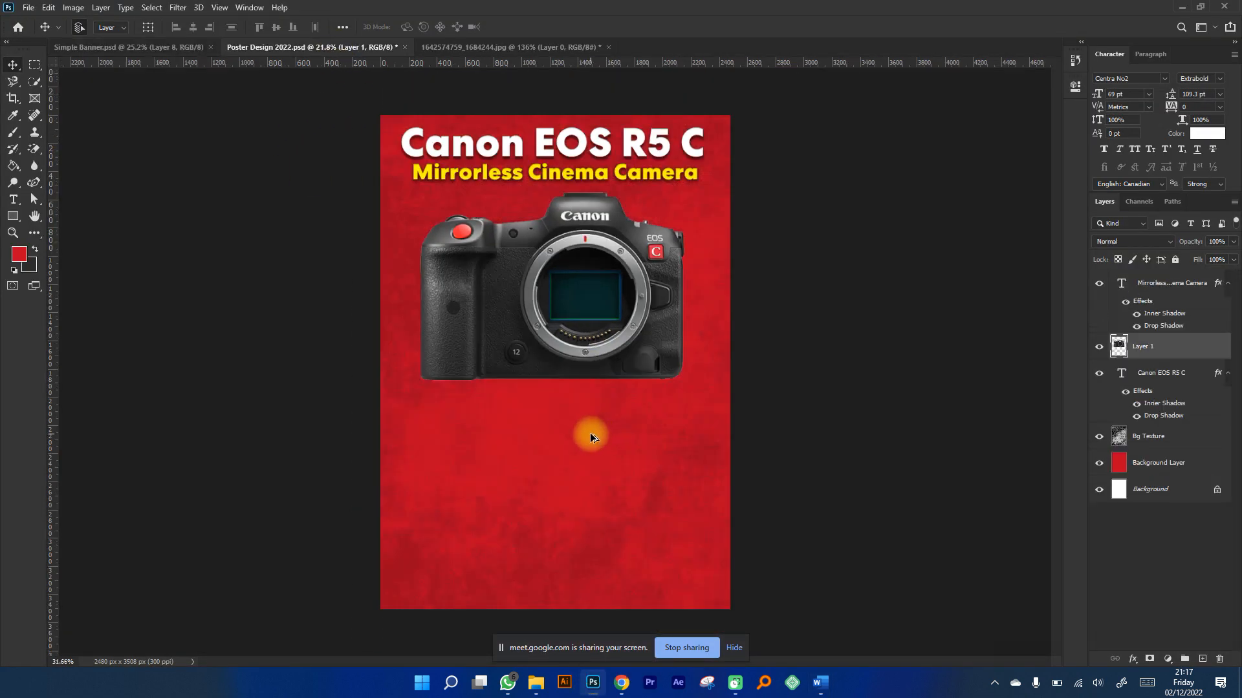
{"action": "scroll", "coordinate": [590, 432], "scroll_direction": "up", "scroll_amount": 3}
{"action": "scroll", "coordinate": [591, 437], "scroll_direction": "down", "scroll_amount": 2}
{"action": "scroll", "coordinate": [332, 344], "scroll_direction": "down", "scroll_amount": 2}
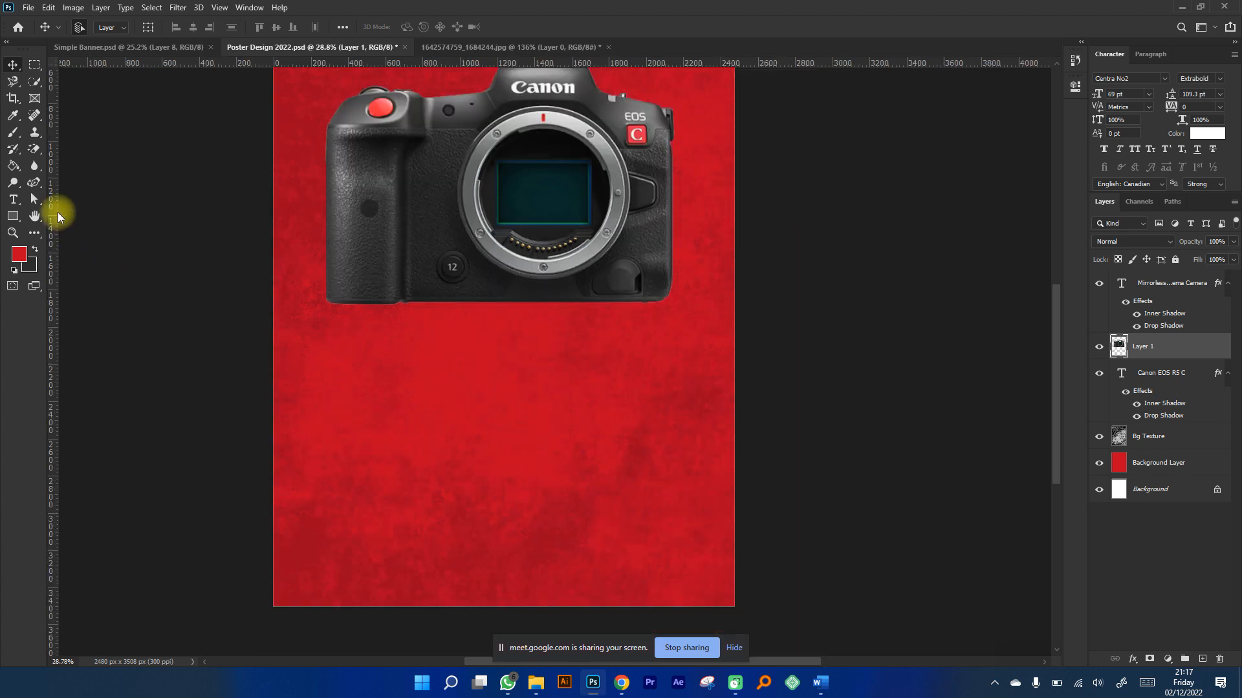
{"action": "left_click", "coordinate": [16, 202]}
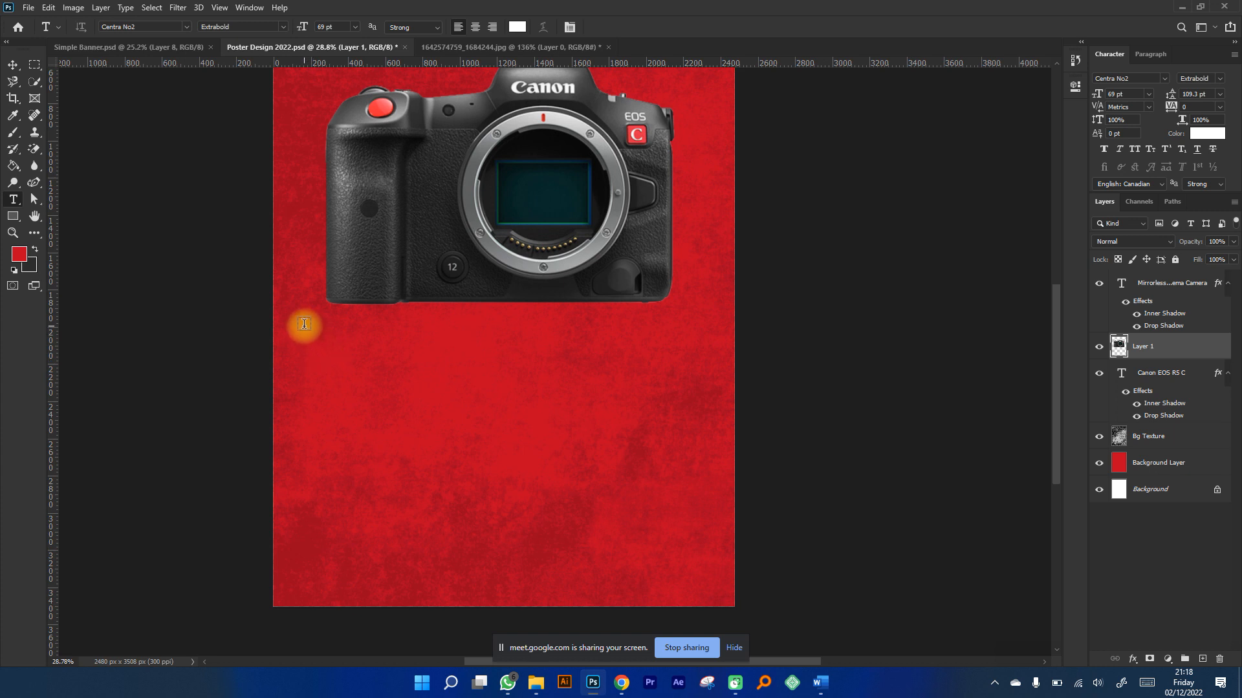
{"action": "left_click_drag", "start_coordinate": [299, 318], "coordinate": [690, 441]}
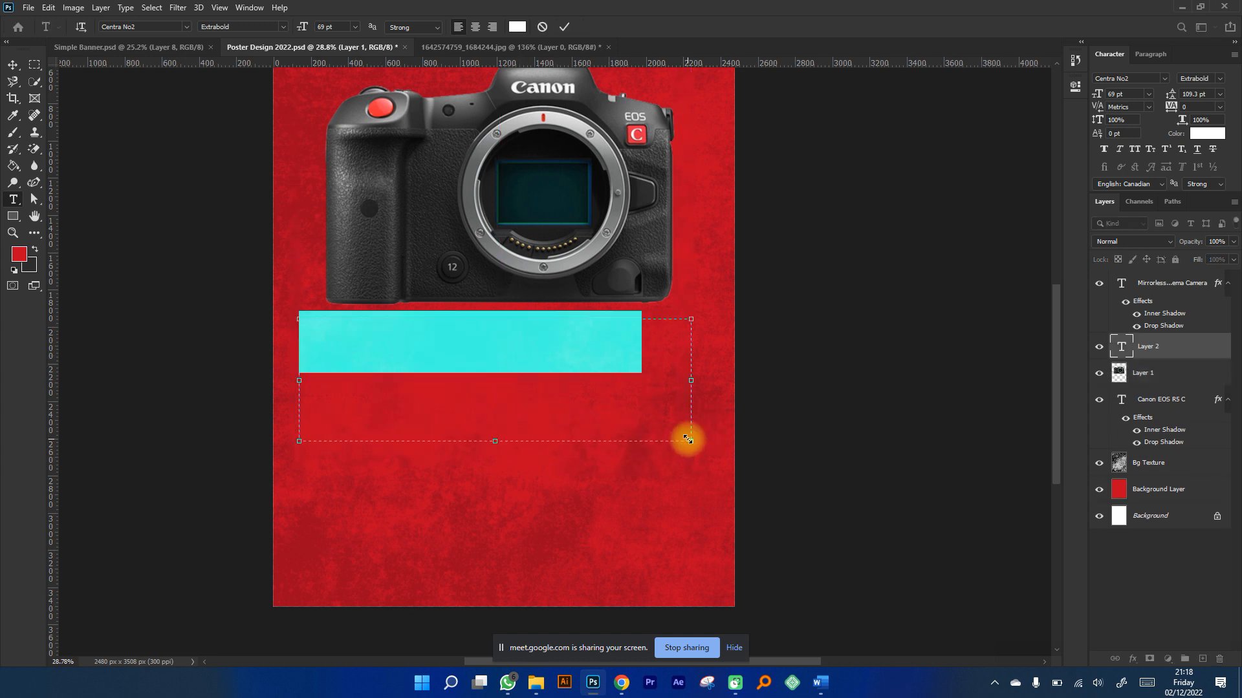
{"action": "left_click", "coordinate": [641, 410]}
{"action": "key", "text": "ctrl+a"}
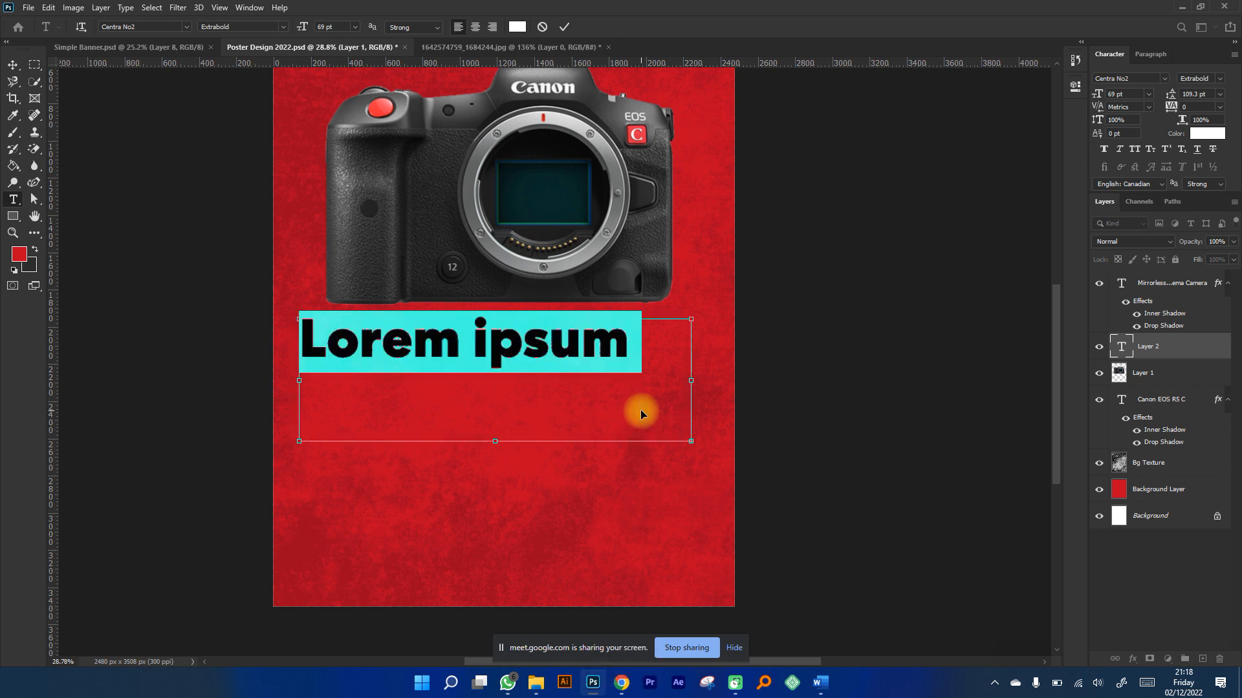
{"action": "key", "text": "ctrl+v"}
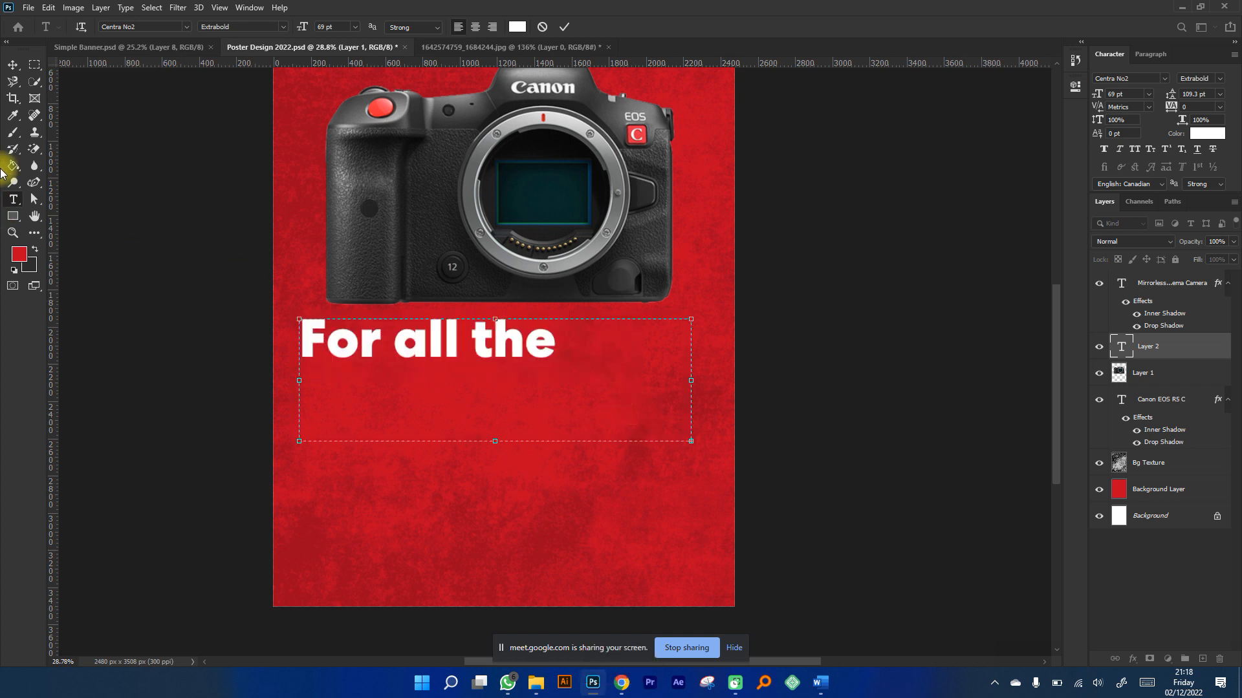
{"action": "left_click", "coordinate": [13, 64]}
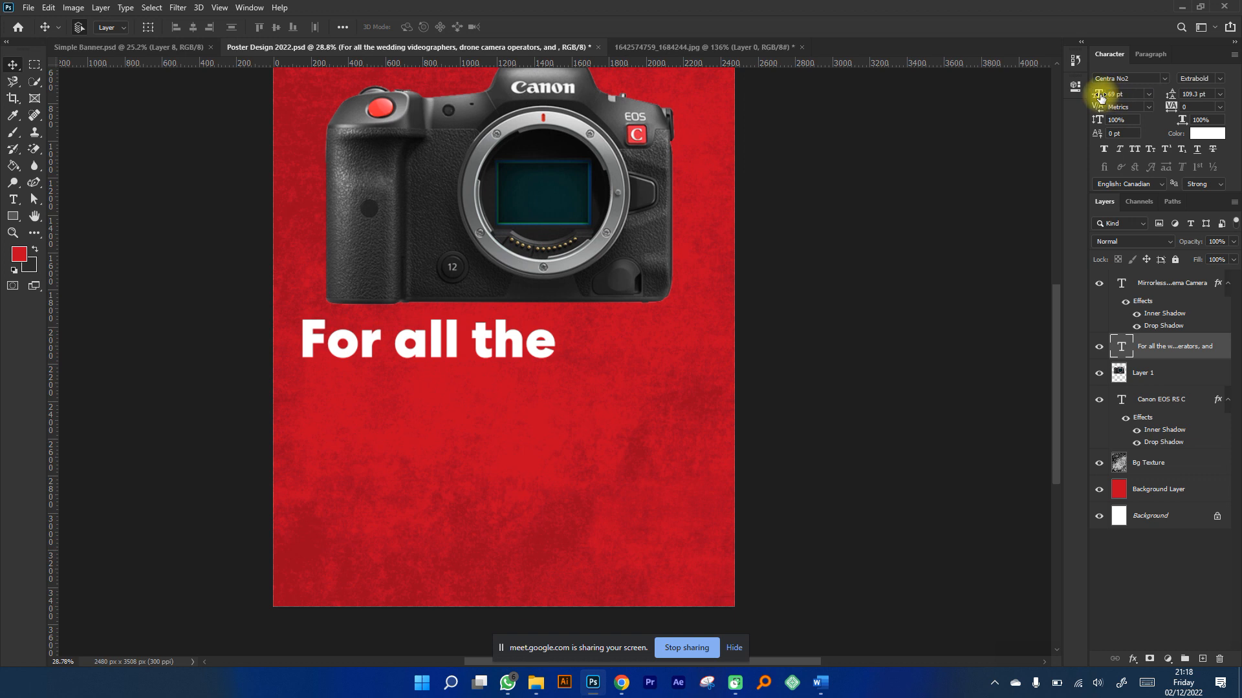
Set the description paragraph's font size to 13.01 pt and its leading to 19.3 pt.
{"action": "left_click_drag", "start_coordinate": [1100, 93], "coordinate": [1058, 102]}
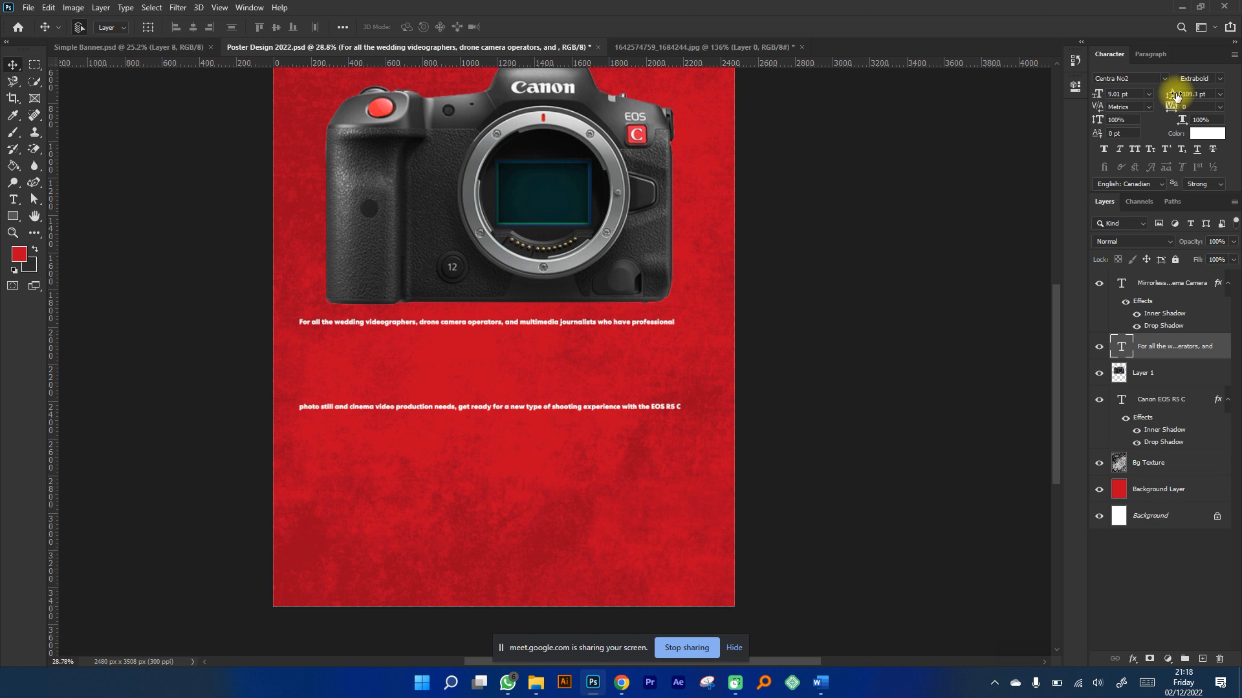
{"action": "left_click_drag", "start_coordinate": [1174, 95], "coordinate": [1119, 93]}
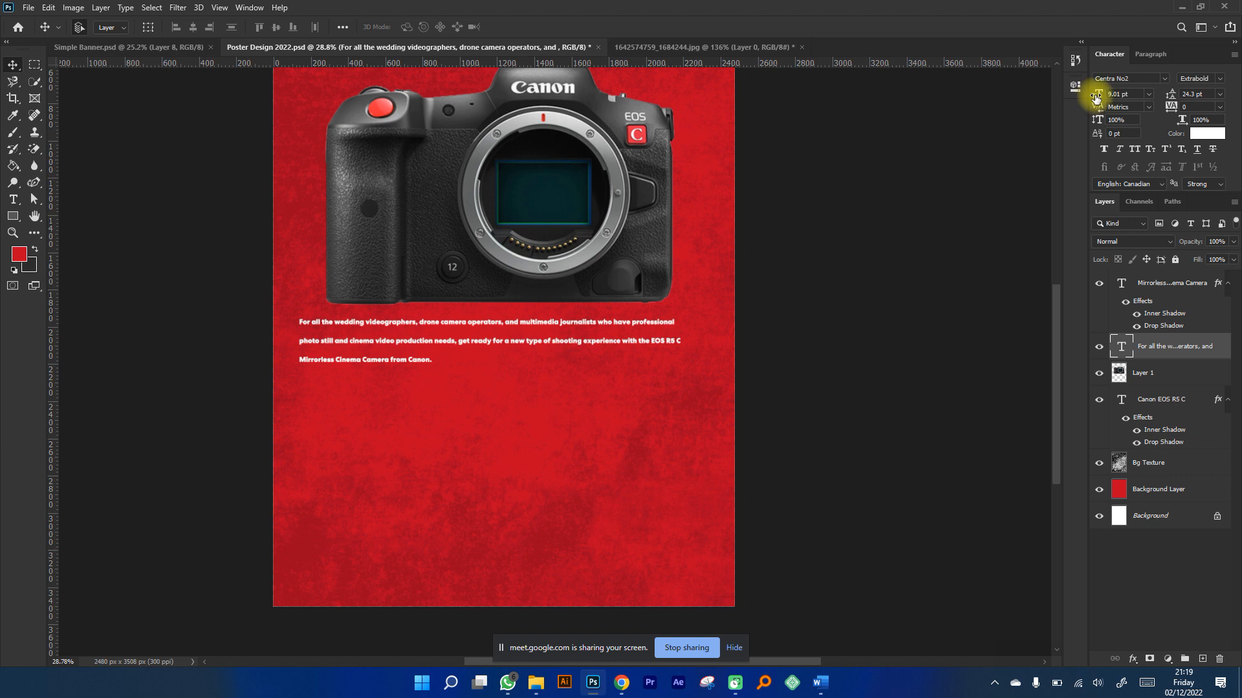
{"action": "left_click_drag", "start_coordinate": [1096, 98], "coordinate": [1103, 97]}
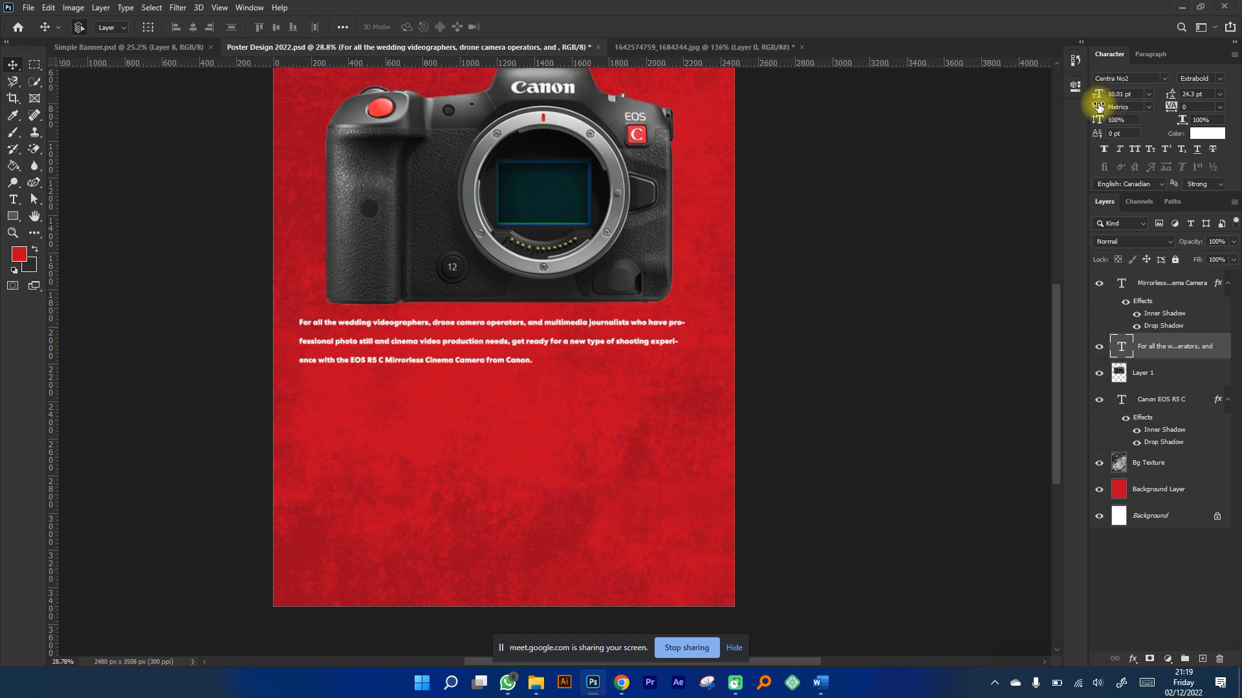
{"action": "left_click_drag", "start_coordinate": [1095, 97], "coordinate": [1099, 96]}
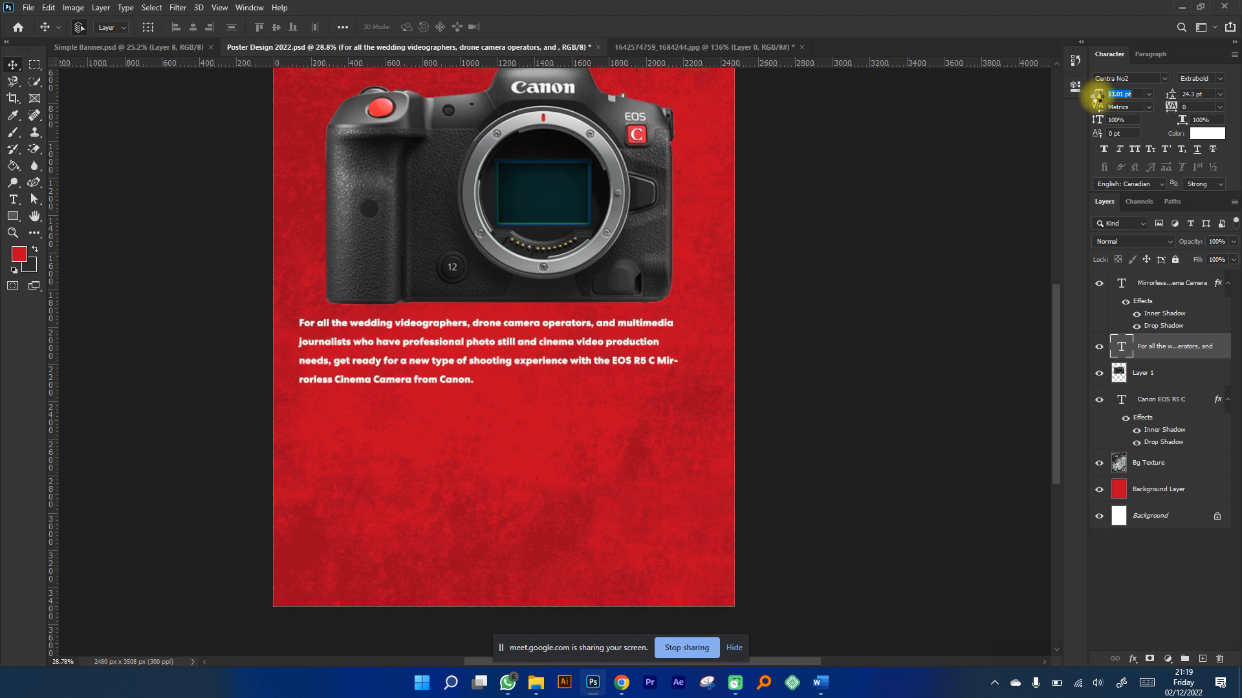
{"action": "left_click", "coordinate": [1095, 97]}
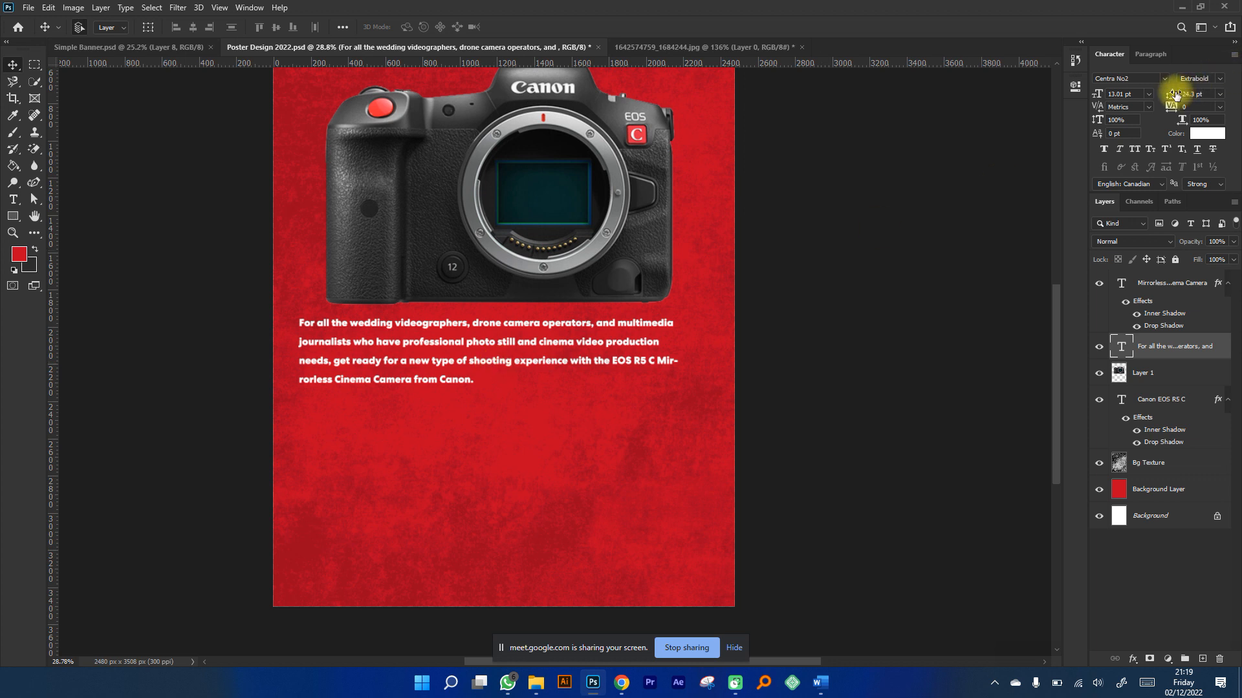
{"action": "left_click_drag", "start_coordinate": [1174, 94], "coordinate": [1169, 93]}
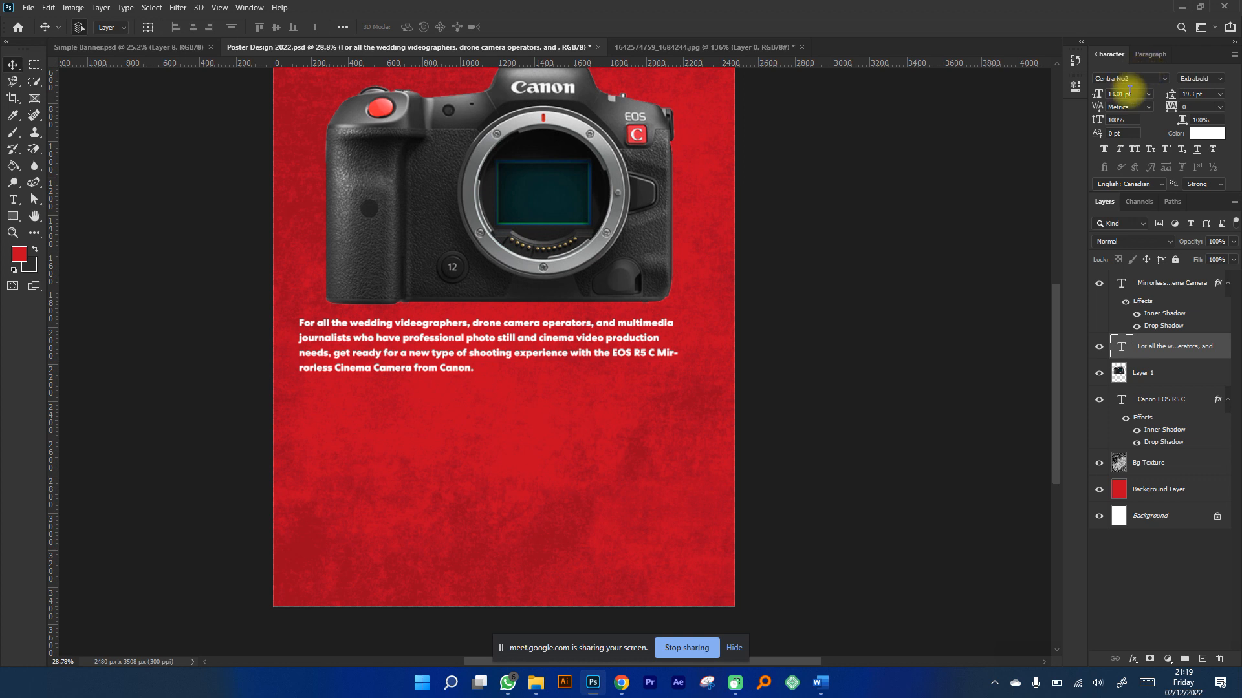
Justify the description paragraph with its last line centered and move it slightly up toward the camera.
{"action": "left_click", "coordinate": [1140, 58]}
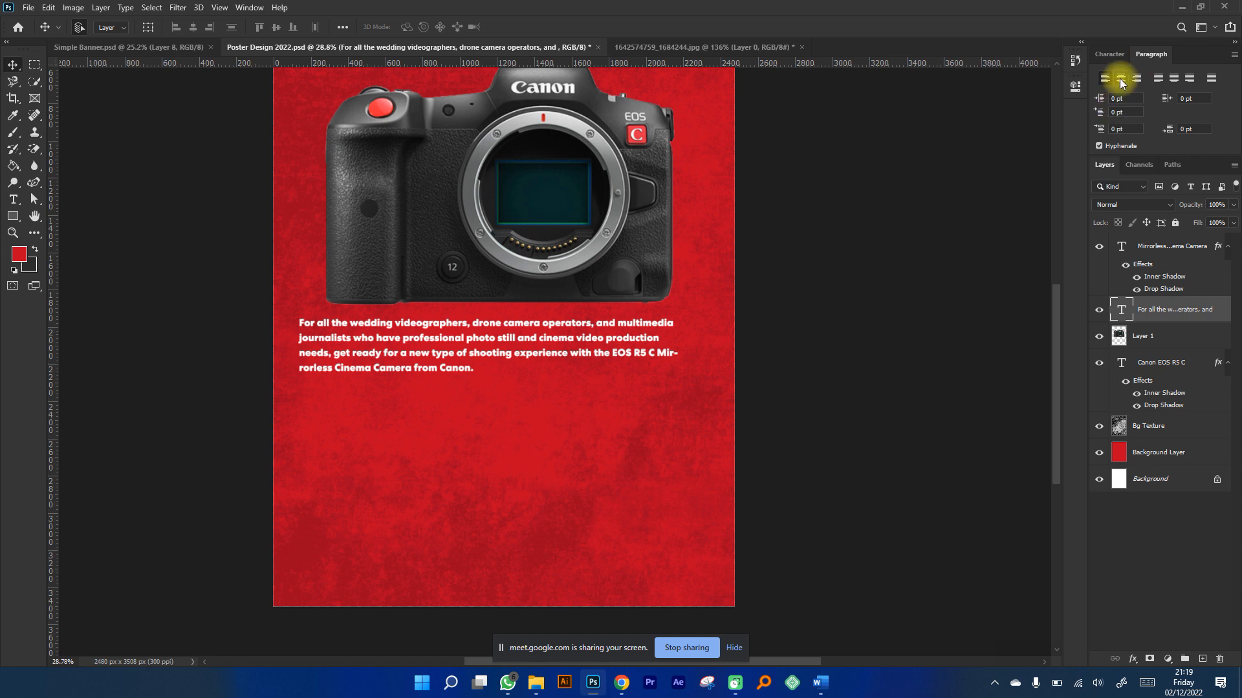
{"action": "left_click", "coordinate": [1121, 79]}
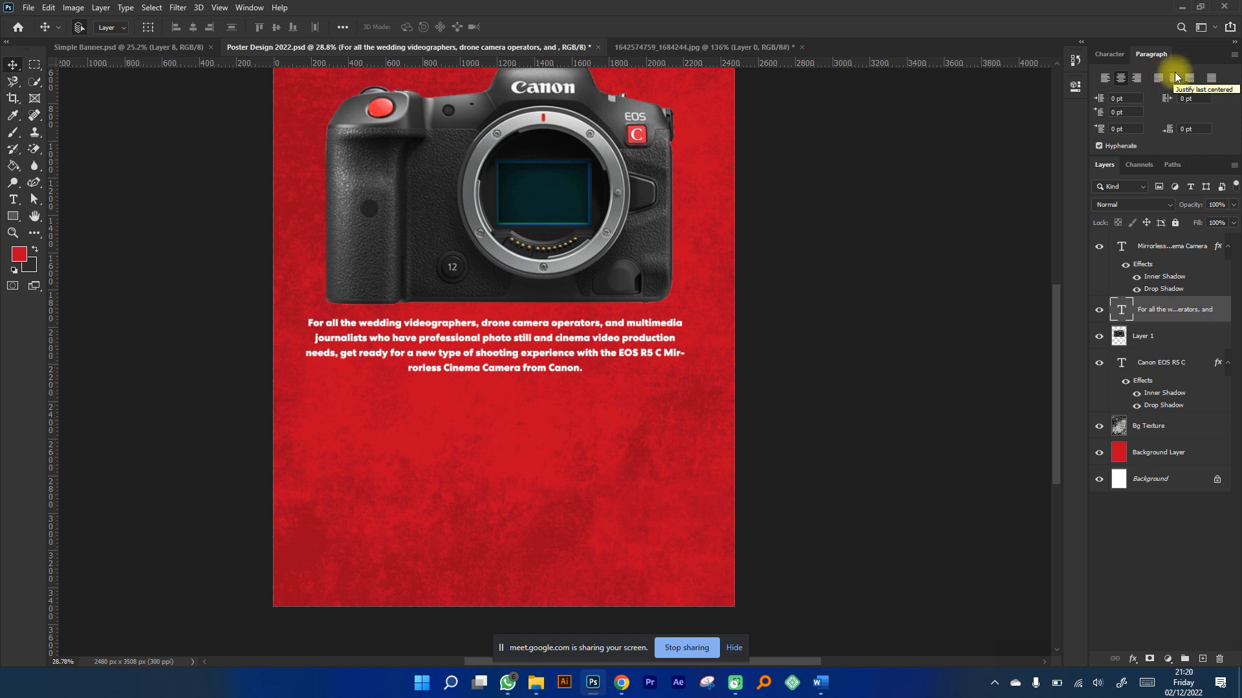
{"action": "left_click", "coordinate": [1210, 78]}
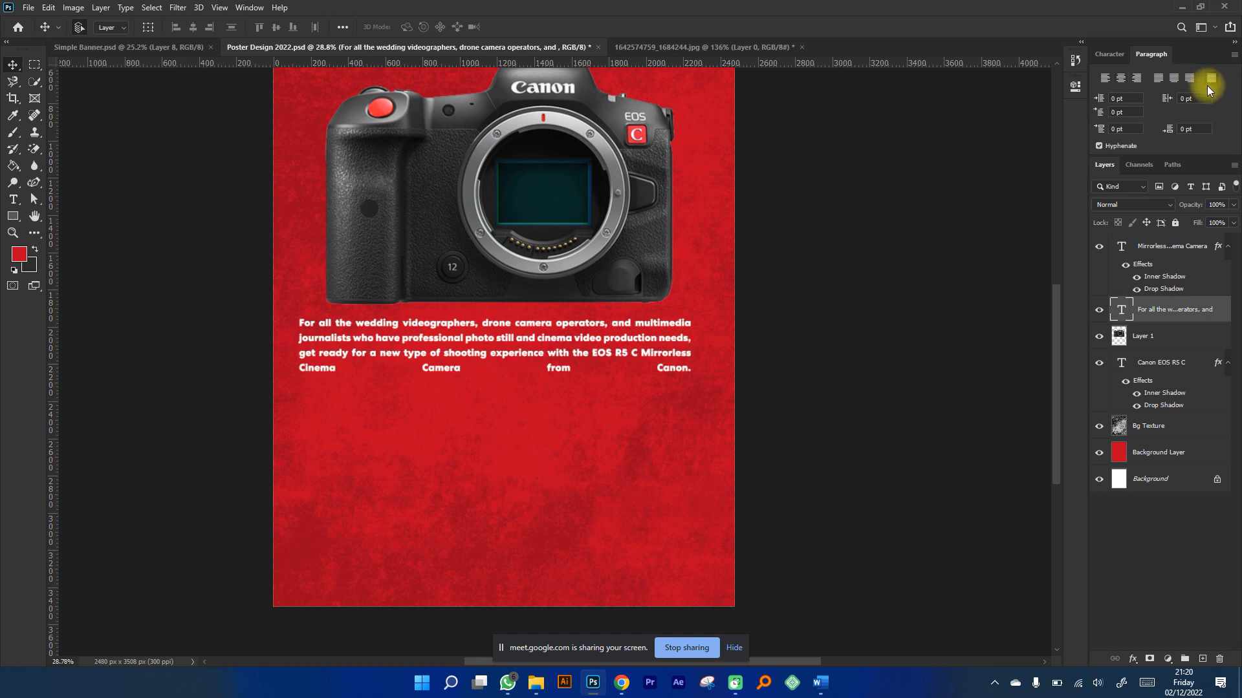
{"action": "left_click", "coordinate": [1173, 79]}
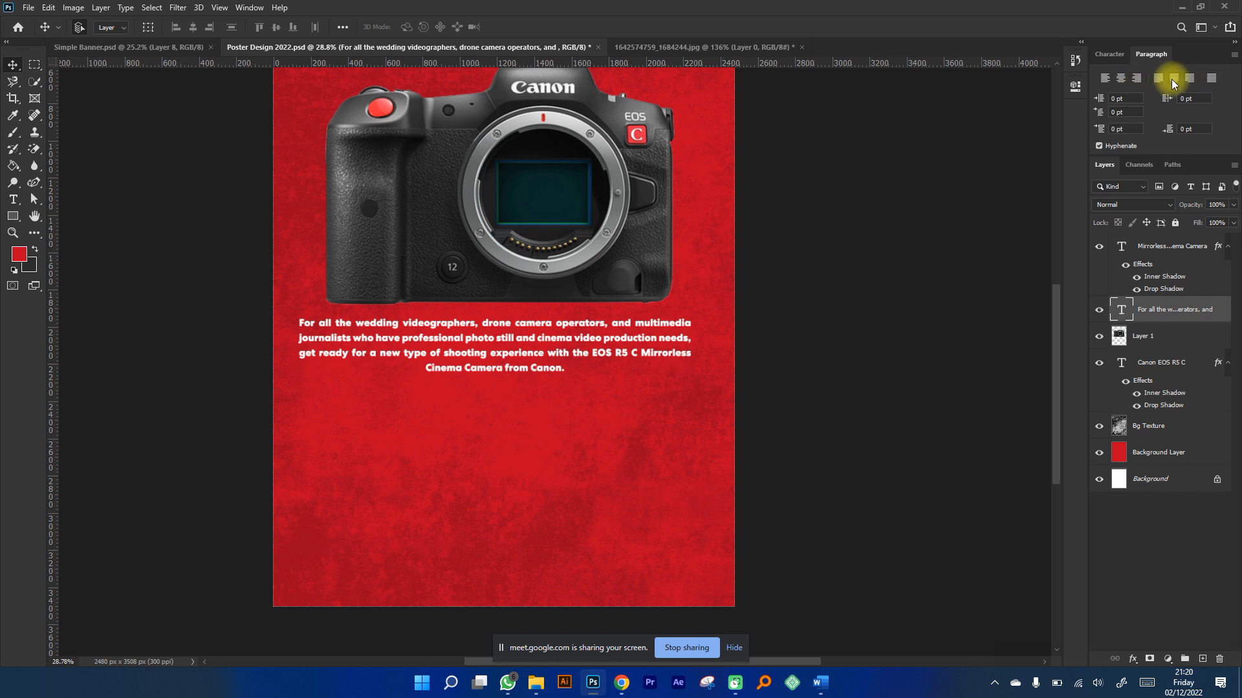
{"action": "left_click_drag", "start_coordinate": [510, 343], "coordinate": [567, 336]}
Try the Book and Medium weights of Centra No2 on the description paragraph, then set it to Bold.
{"action": "left_click", "coordinate": [1108, 55]}
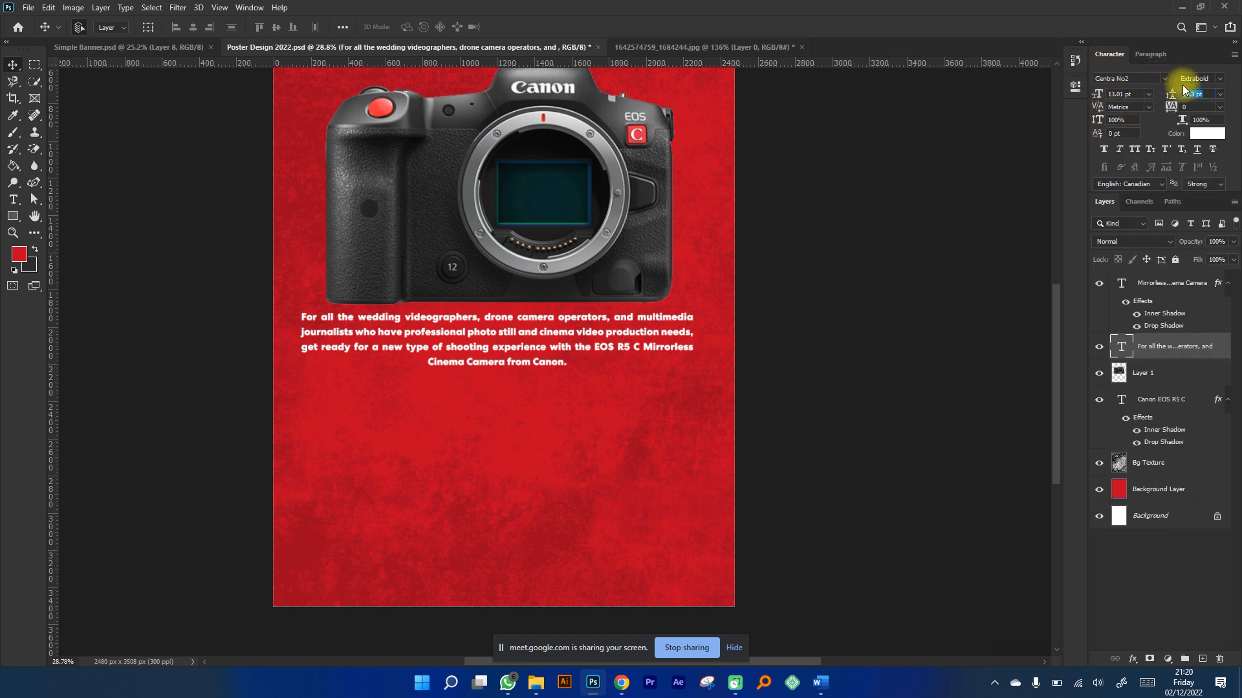
{"action": "left_click", "coordinate": [1218, 79]}
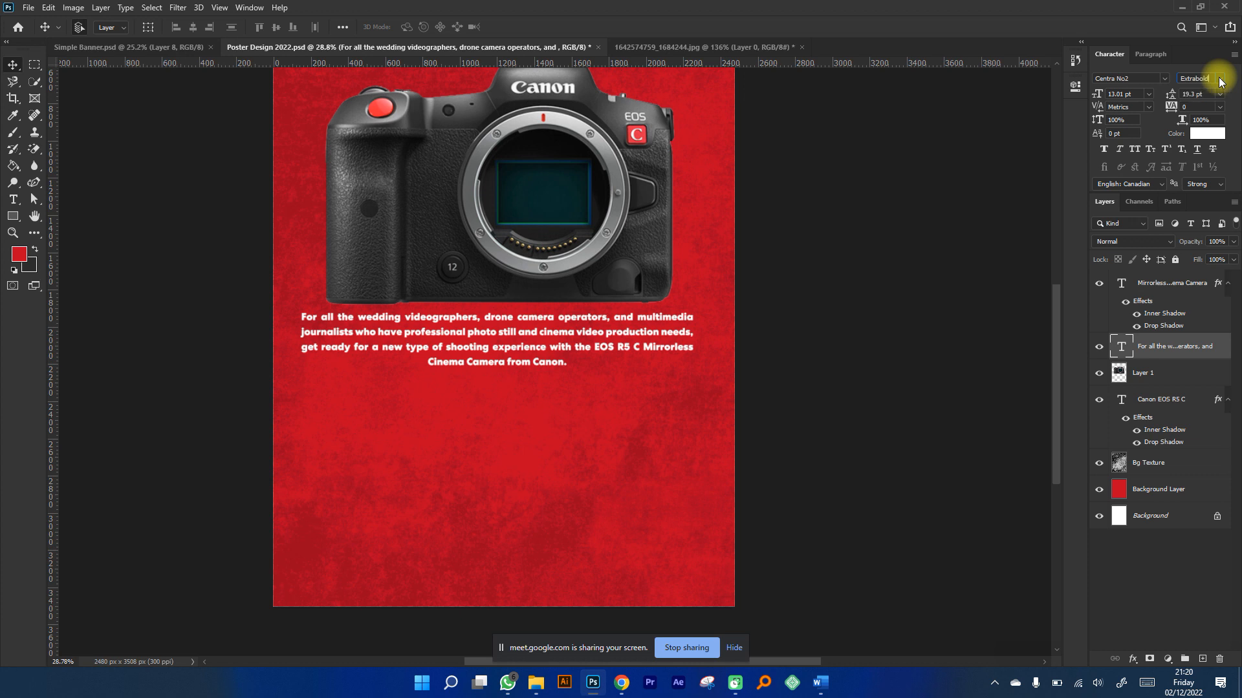
{"action": "left_click", "coordinate": [1220, 80]}
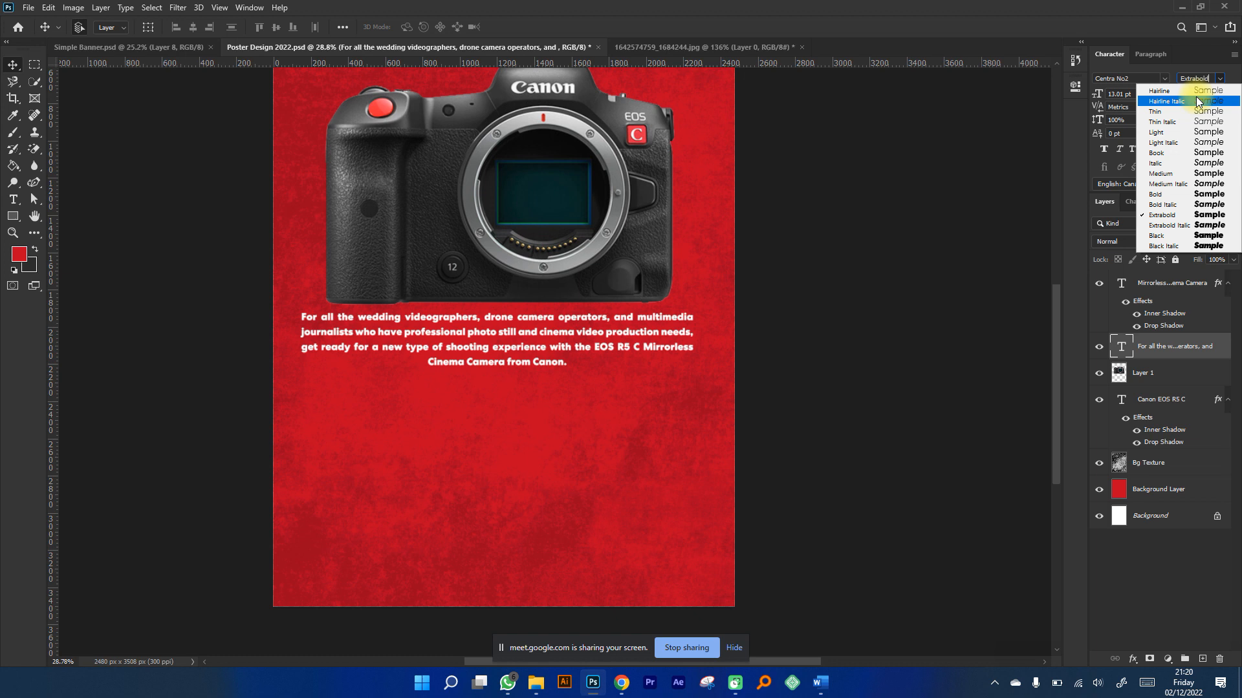
{"action": "left_click", "coordinate": [1159, 153]}
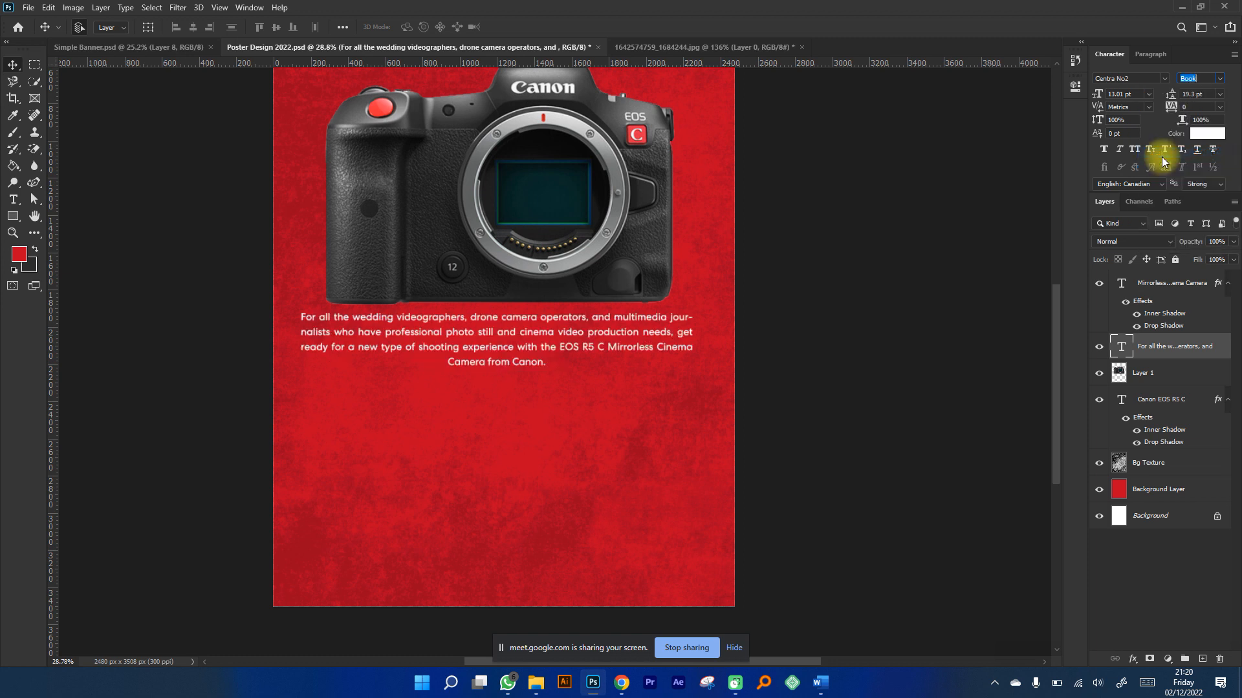
{"action": "left_click", "coordinate": [1219, 78]}
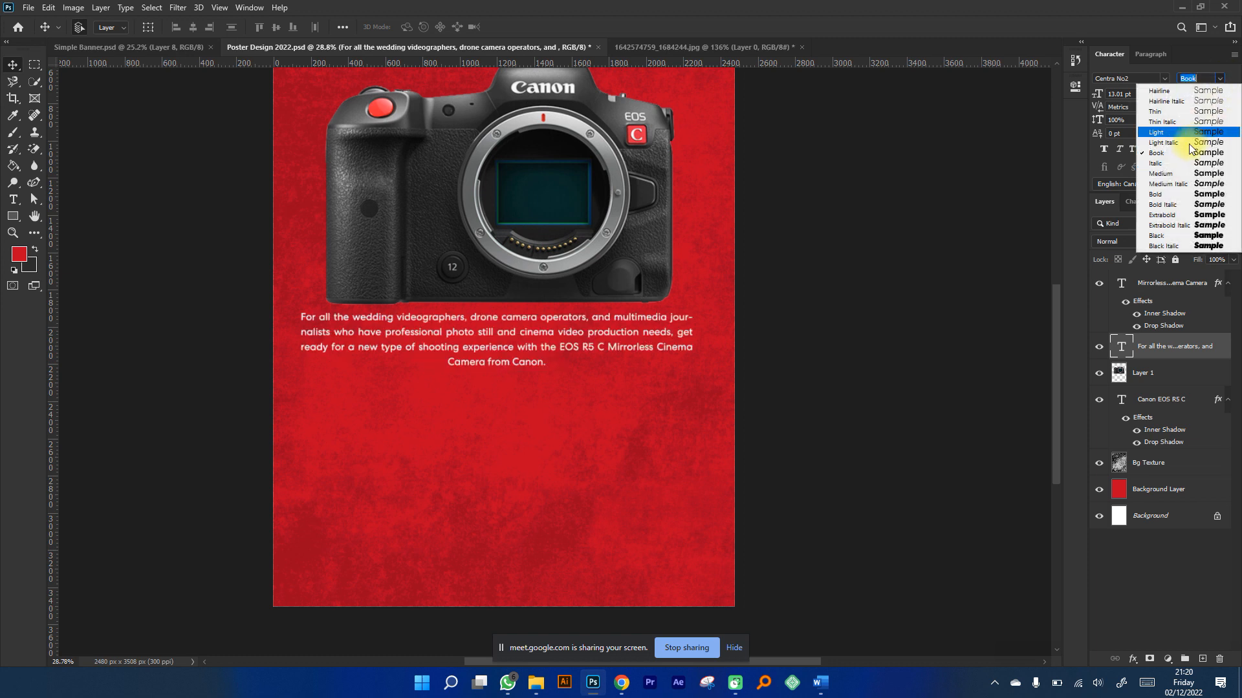
{"action": "left_click", "coordinate": [1174, 175]}
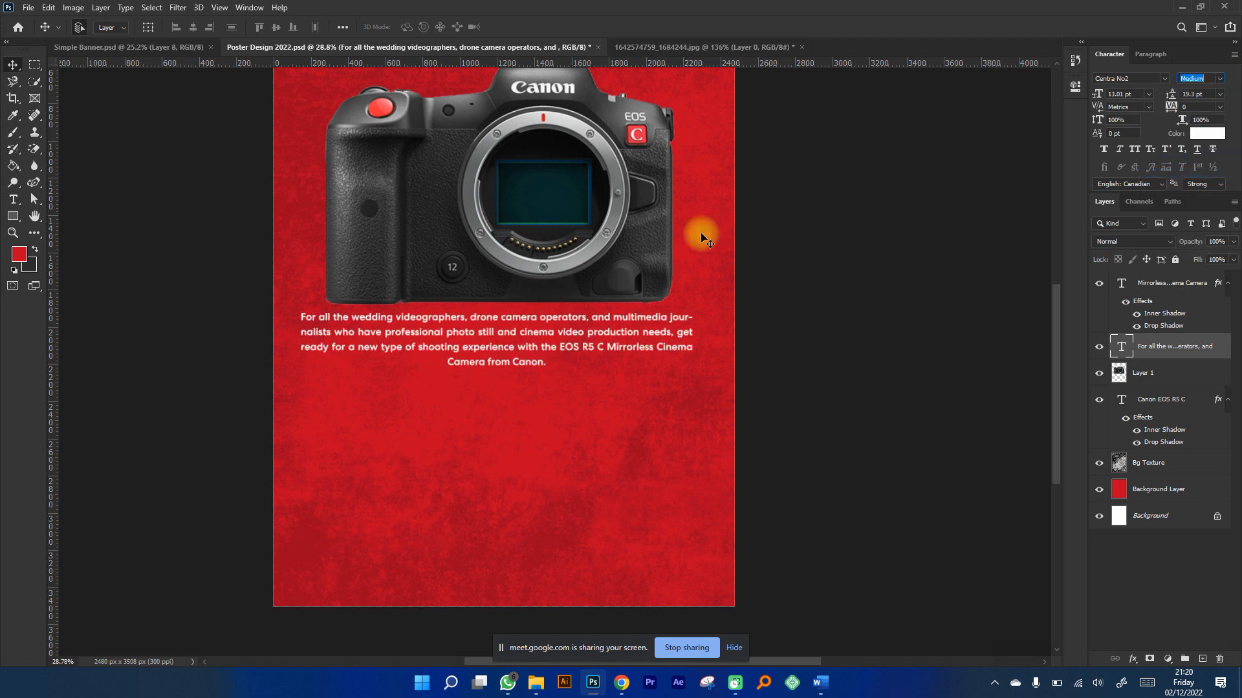
{"action": "left_click", "coordinate": [1217, 78]}
{"action": "left_click", "coordinate": [1174, 194]}
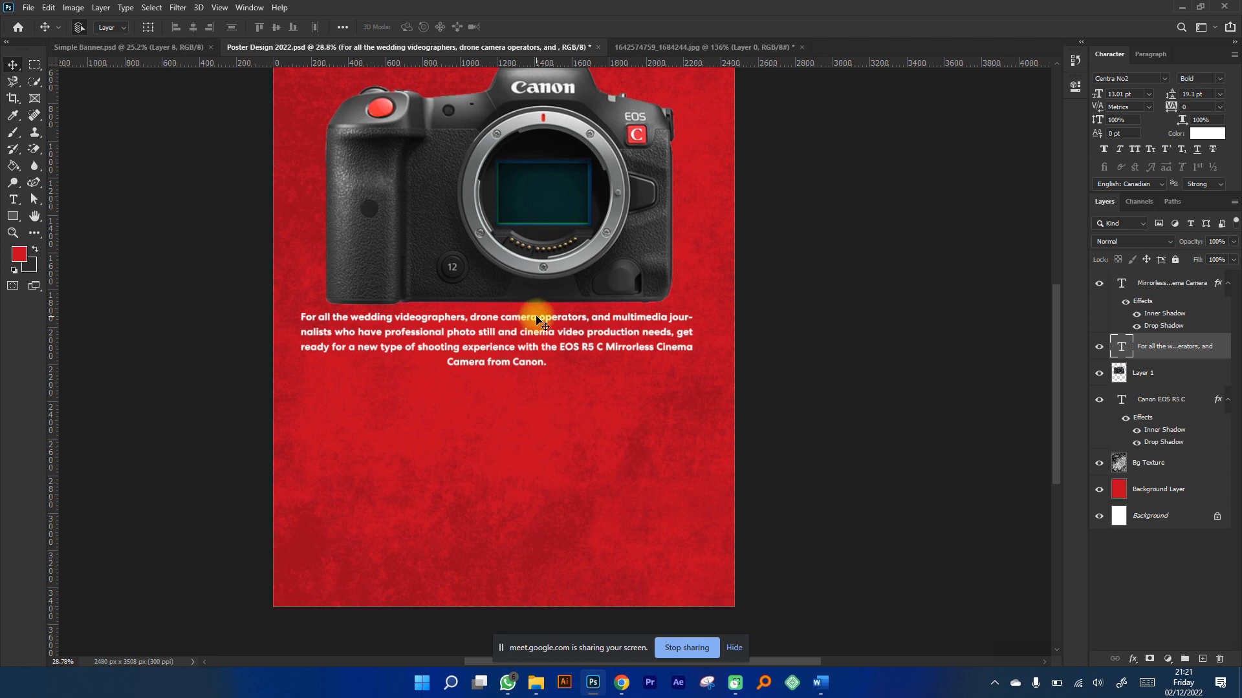
Examine the description paragraph's legibility and its spacing below the camera, both close up and across the whole poster.
{"action": "scroll", "coordinate": [524, 349], "scroll_direction": "left", "scroll_amount": 2}
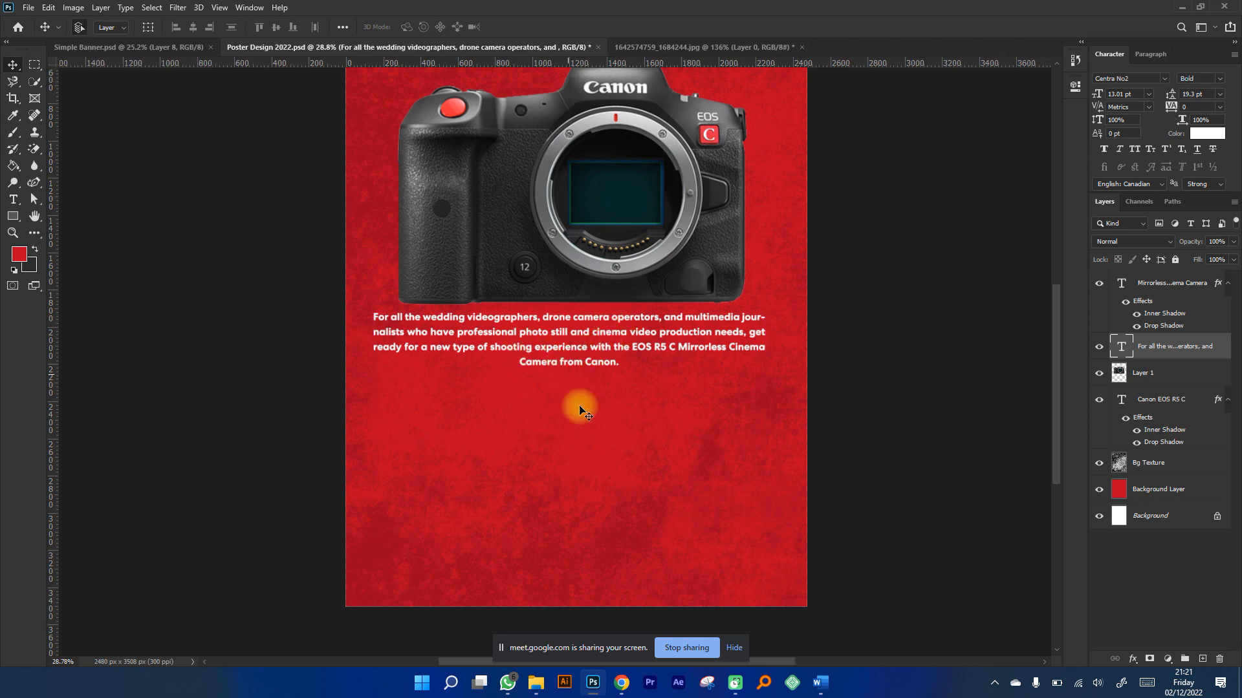
{"action": "scroll", "coordinate": [666, 372], "scroll_direction": "up", "scroll_amount": 3}
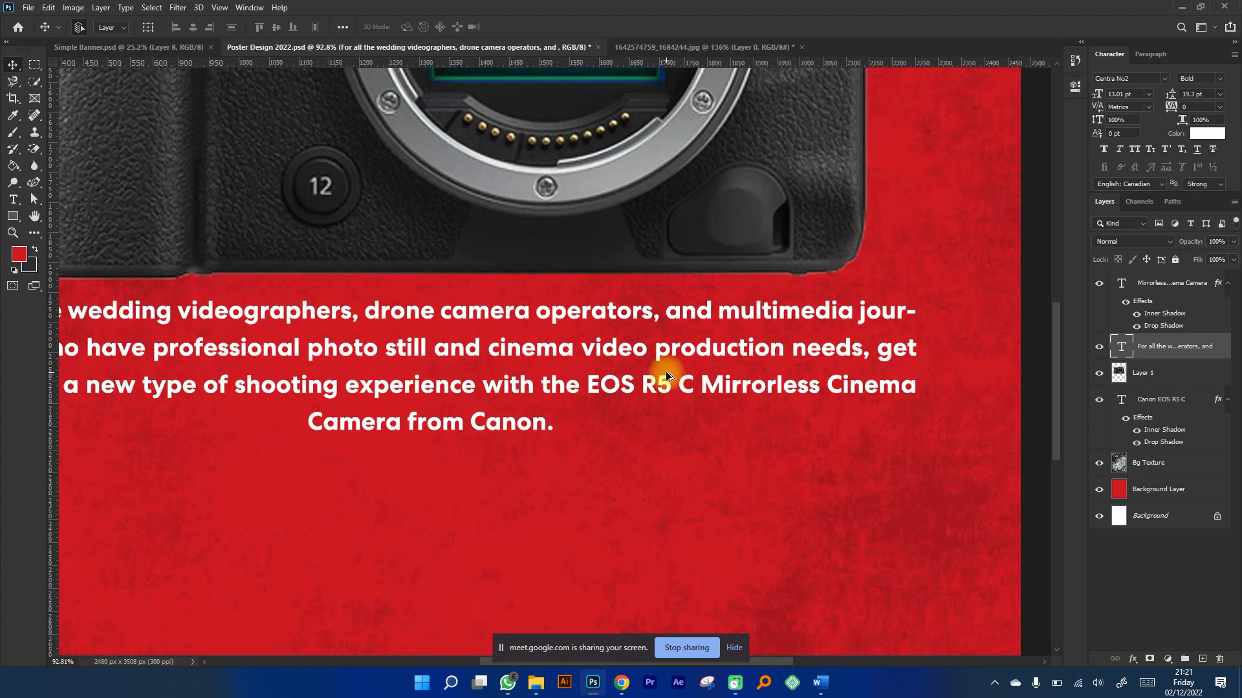
{"action": "scroll", "coordinate": [665, 372], "scroll_direction": "down", "scroll_amount": 2}
{"action": "scroll", "coordinate": [669, 384], "scroll_direction": "down", "scroll_amount": 2}
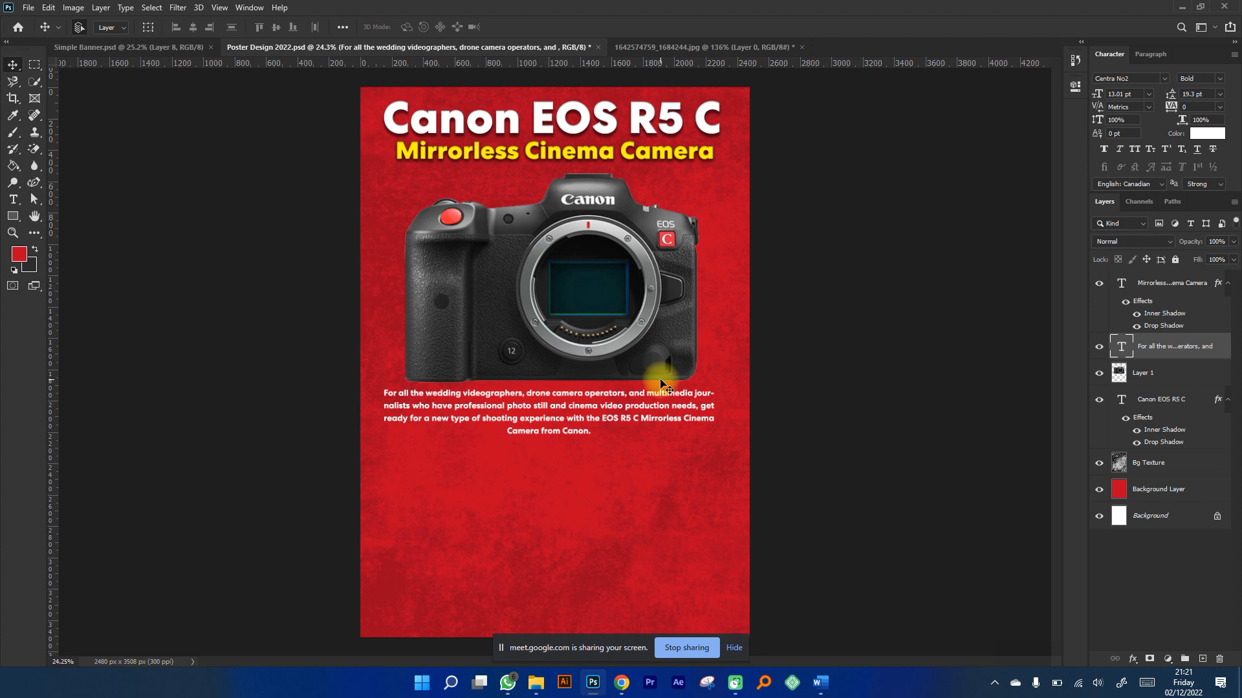
{"action": "key", "text": "ctrl"}
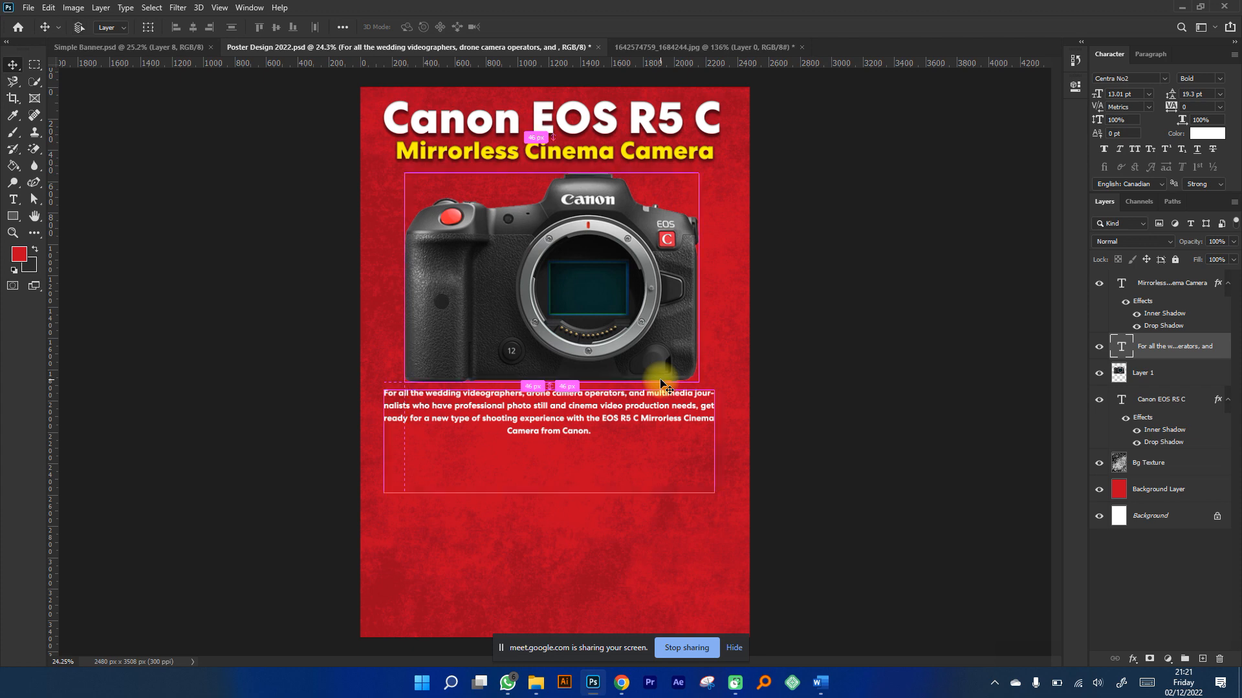
{"action": "key", "text": "ctrl+equal"}
{"action": "key", "text": "ctrl+equal"}
{"action": "key", "text": "ctrl+equal"}
{"action": "key", "text": "ctrl+equal"}
{"action": "key", "text": "ctrl+equal"}
{"action": "key", "text": "ctrl+equal"}
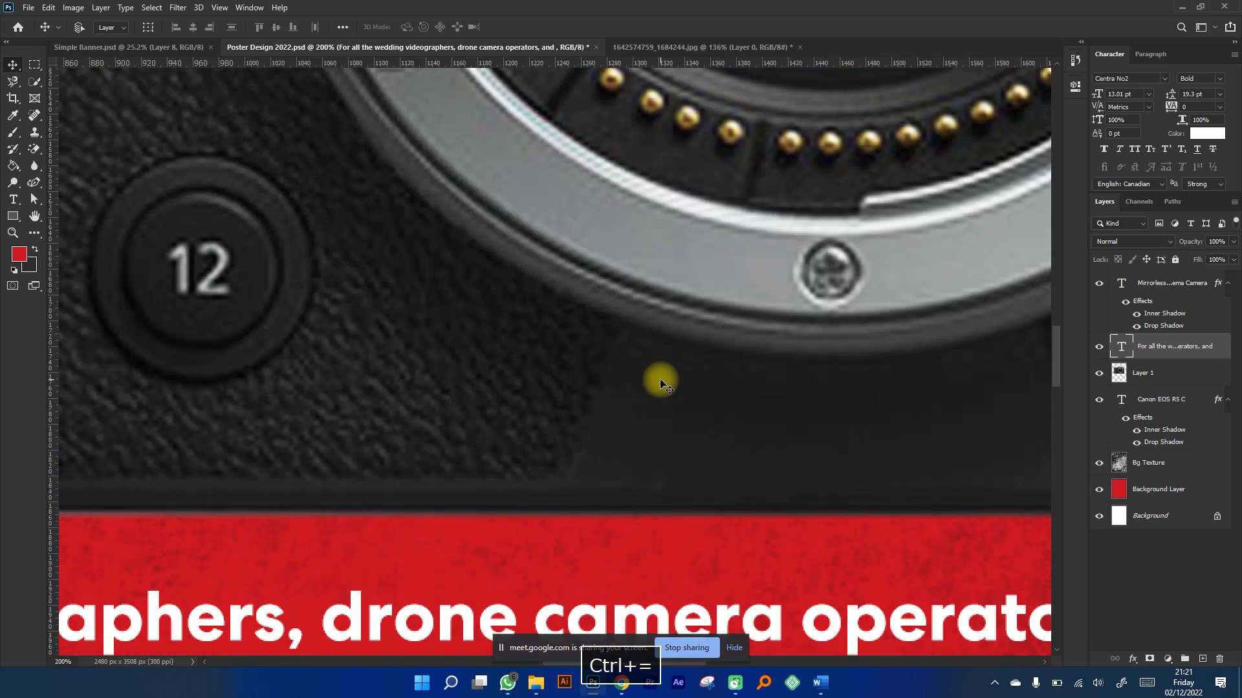
{"action": "key", "text": "ctrl+minus"}
{"action": "key", "text": "ctrl+minus"}
{"action": "key", "text": "ctrl+minus"}
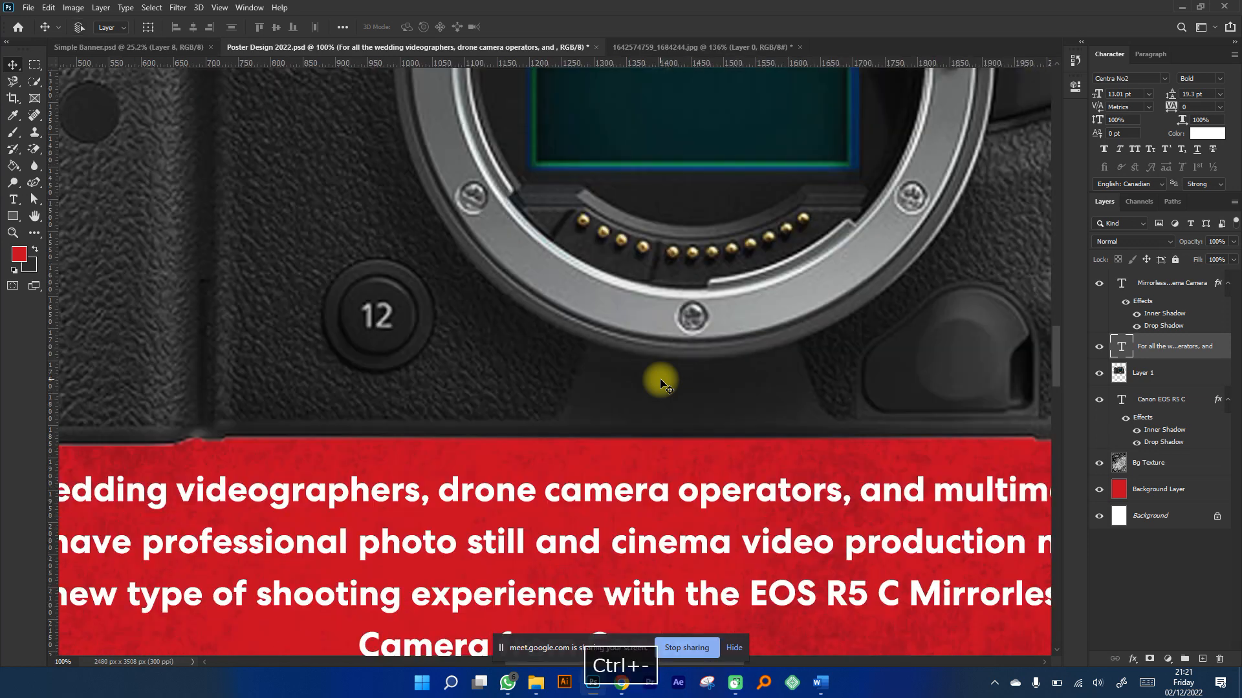
Examine the description paragraph's lettering, line ends and placement below the camera, from the whole poster down to individual words.
{"action": "key", "text": "ctrl+minus"}
{"action": "key", "text": "ctrl+minus"}
{"action": "key", "text": "ctrl+minus"}
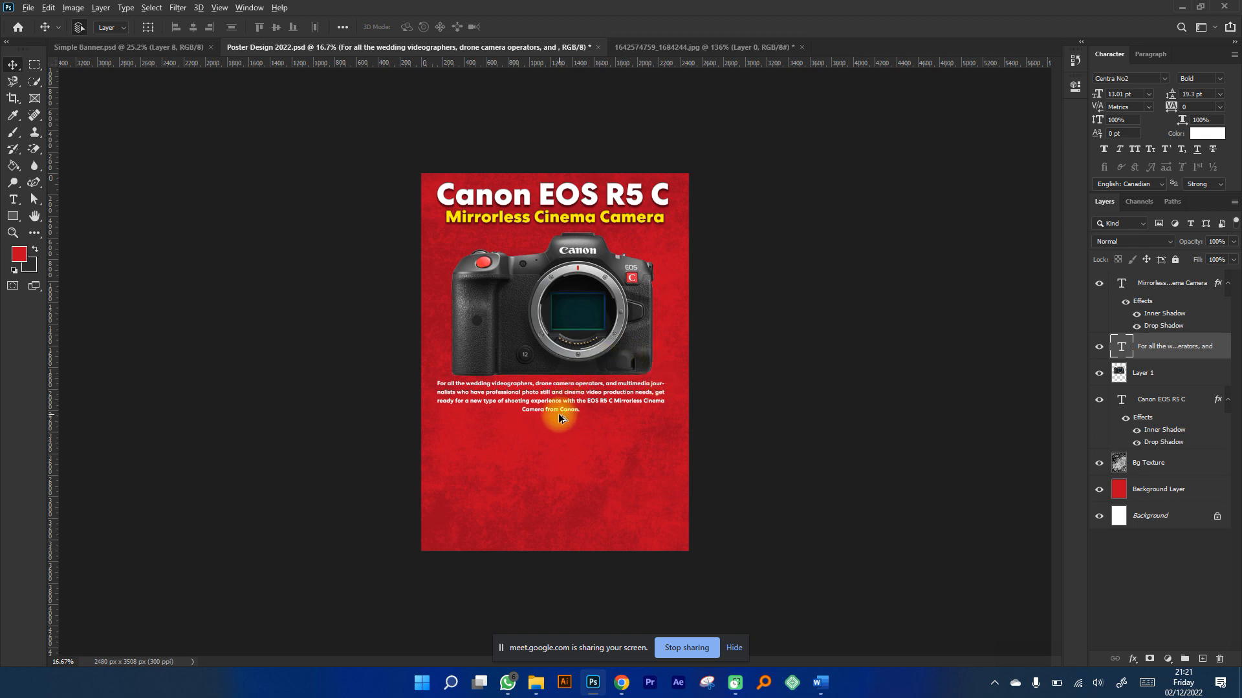
{"action": "scroll", "coordinate": [560, 418], "scroll_direction": "up", "scroll_amount": 10}
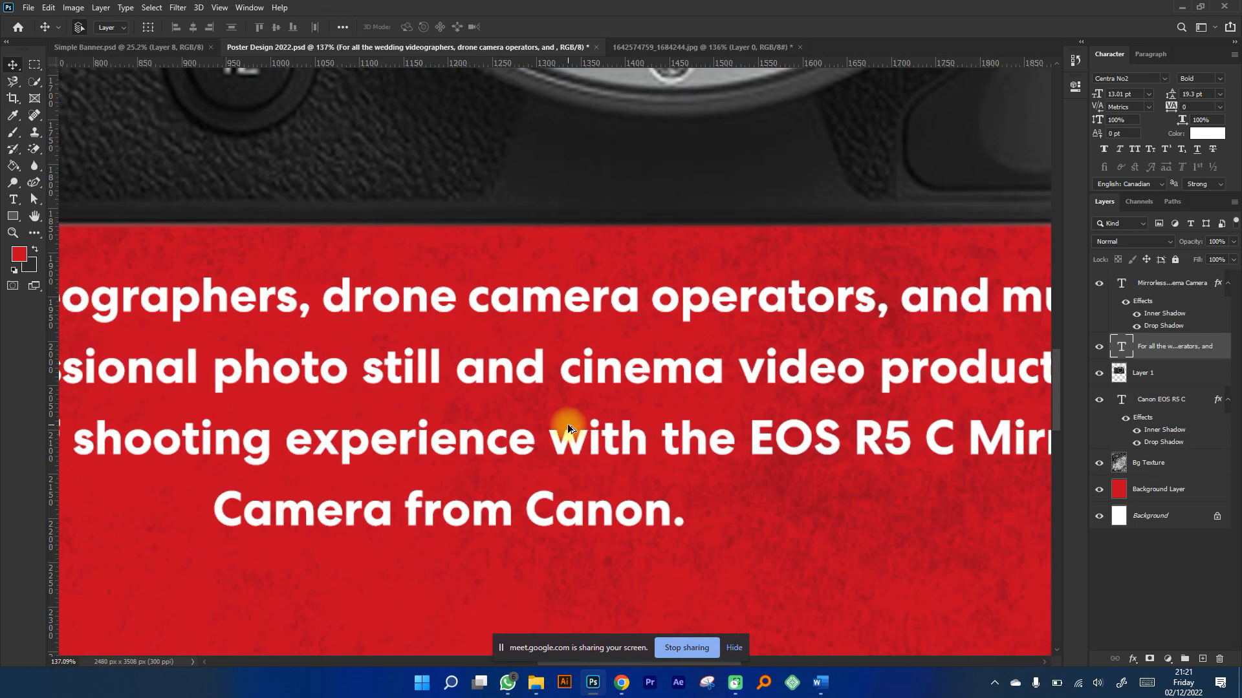
{"action": "scroll", "coordinate": [568, 424], "scroll_direction": "up", "scroll_amount": 7}
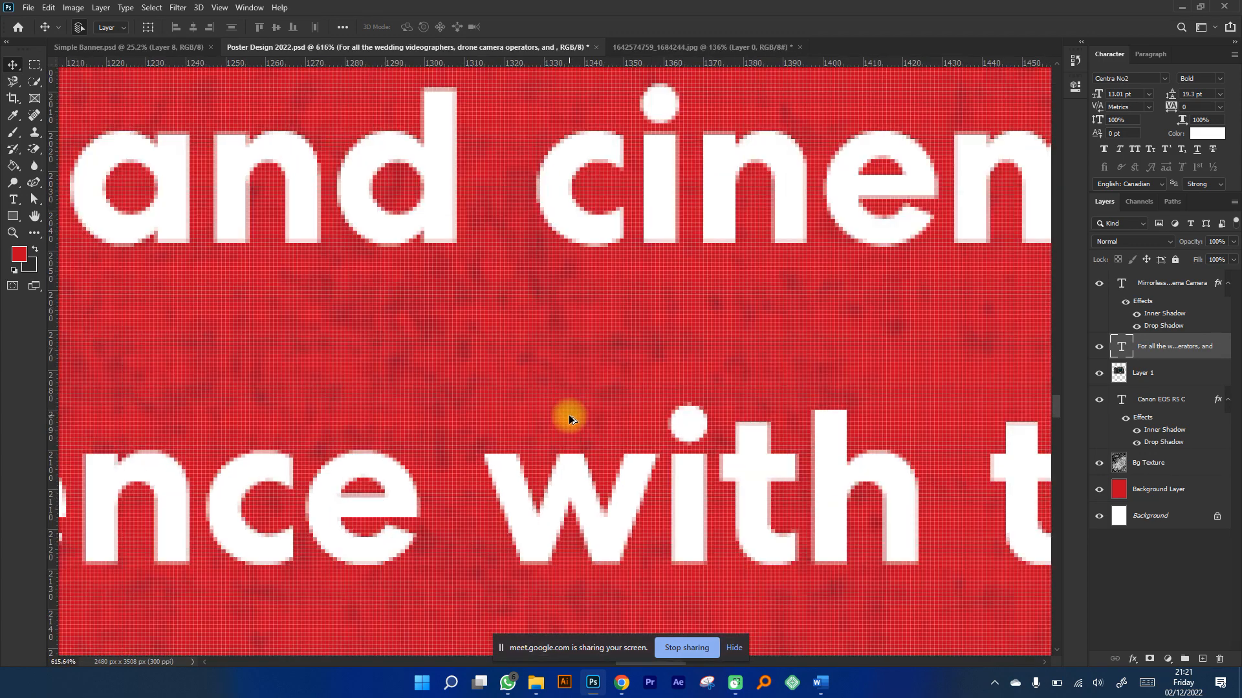
{"action": "scroll", "coordinate": [569, 420], "scroll_direction": "down", "scroll_amount": 12}
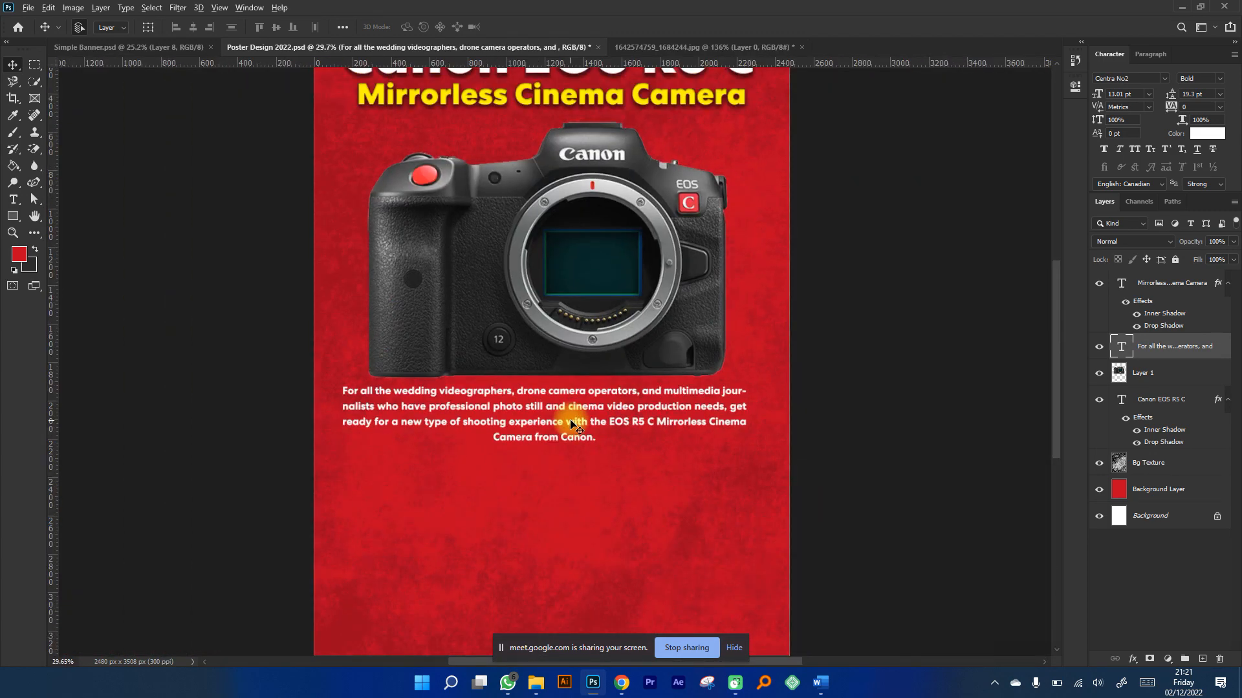
{"action": "scroll", "coordinate": [570, 423], "scroll_direction": "up", "scroll_amount": 5}
{"action": "scroll", "coordinate": [584, 422], "scroll_direction": "left", "scroll_amount": 4}
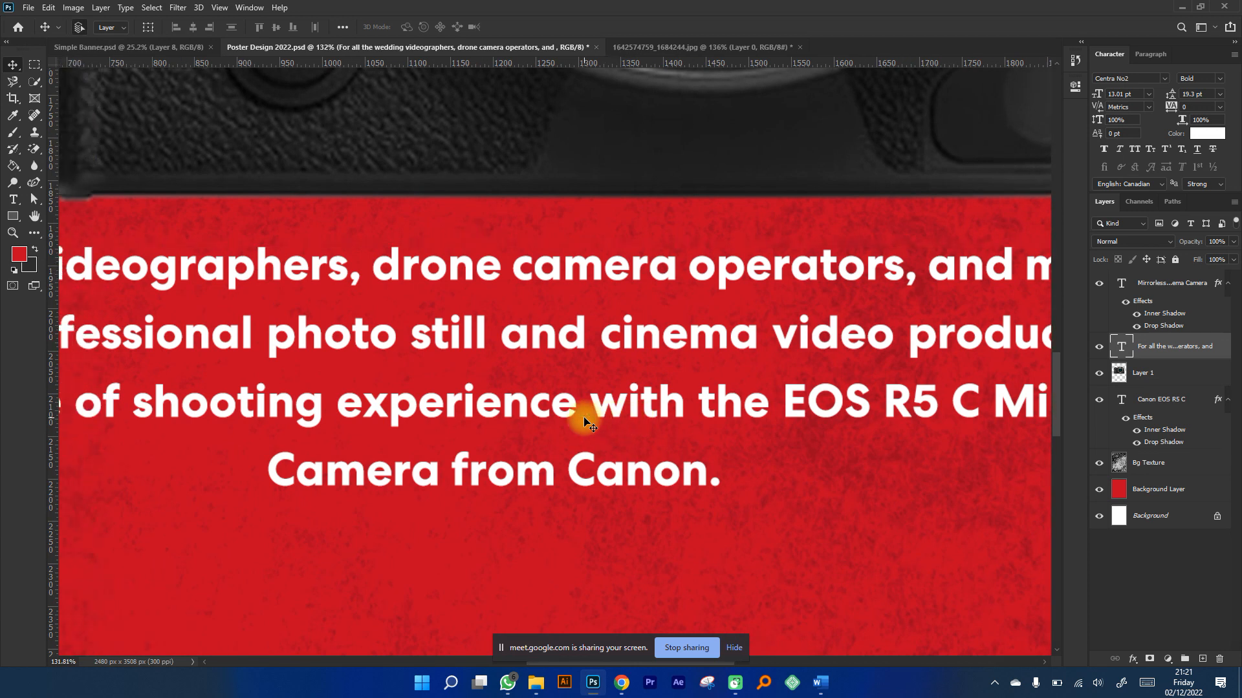
{"action": "scroll", "coordinate": [584, 421], "scroll_direction": "left", "scroll_amount": 3}
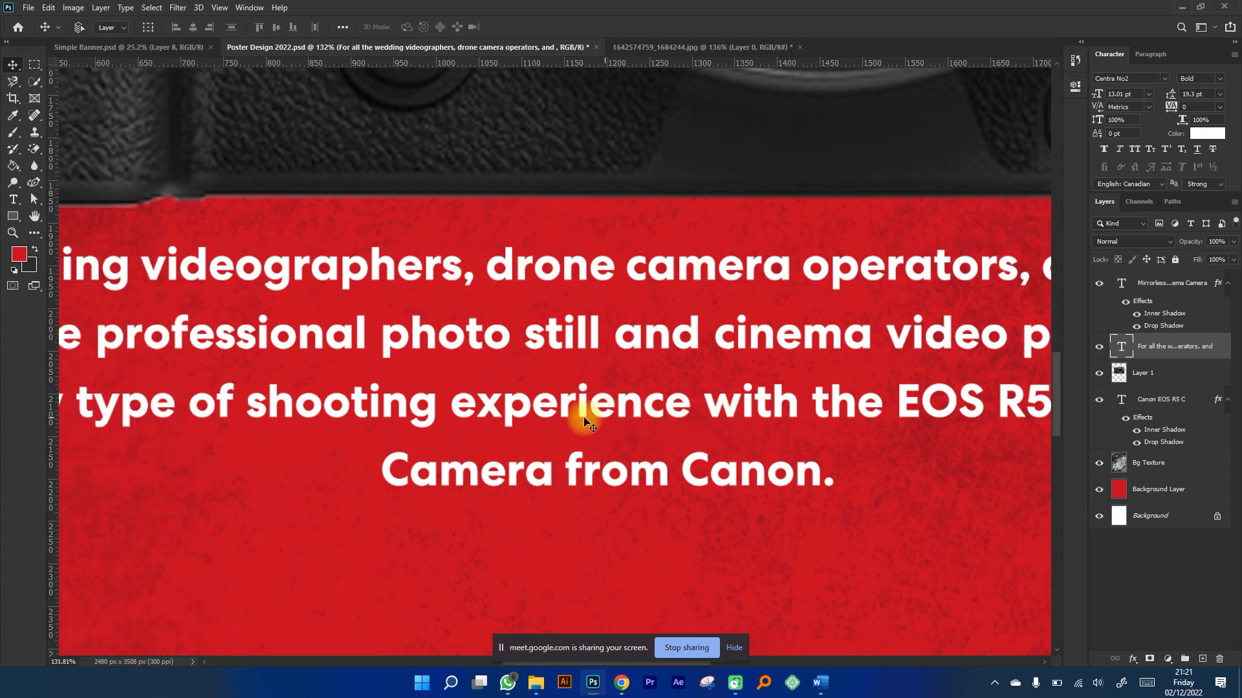
{"action": "scroll", "coordinate": [408, 393], "scroll_direction": "left", "scroll_amount": 1}
{"action": "scroll", "coordinate": [408, 392], "scroll_direction": "right", "scroll_amount": 2}
{"action": "scroll", "coordinate": [407, 393], "scroll_direction": "left", "scroll_amount": 3}
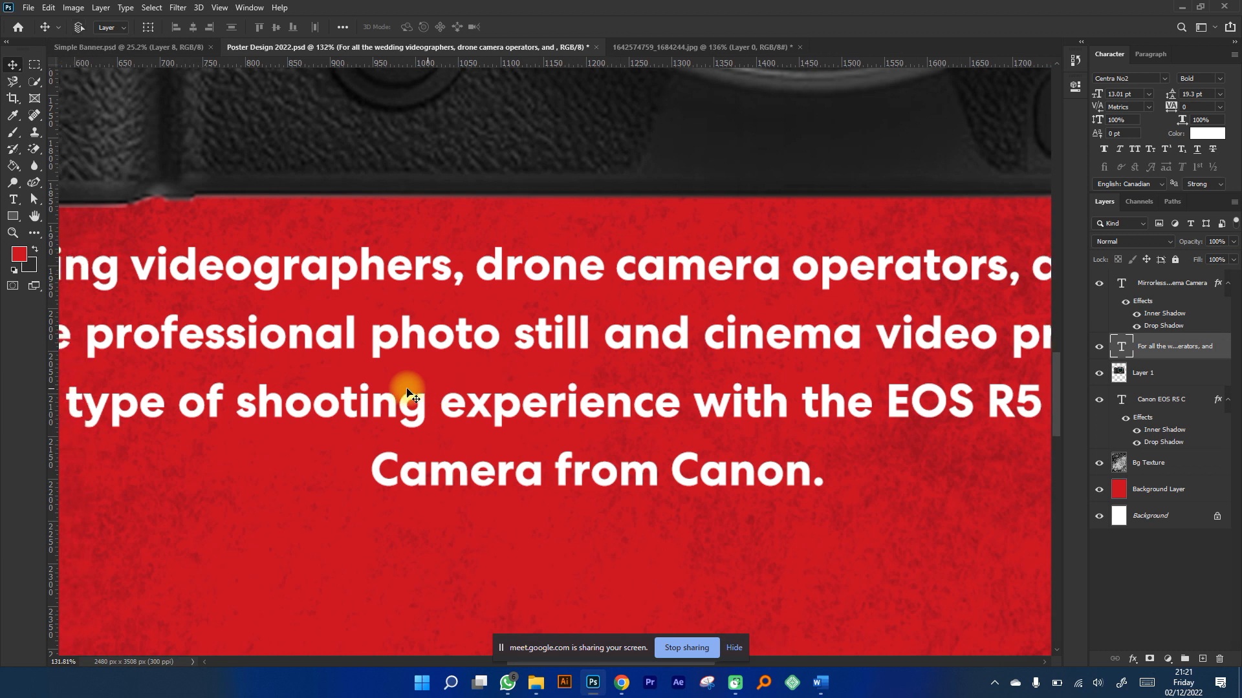
{"action": "scroll", "coordinate": [677, 444], "scroll_direction": "left", "scroll_amount": 3}
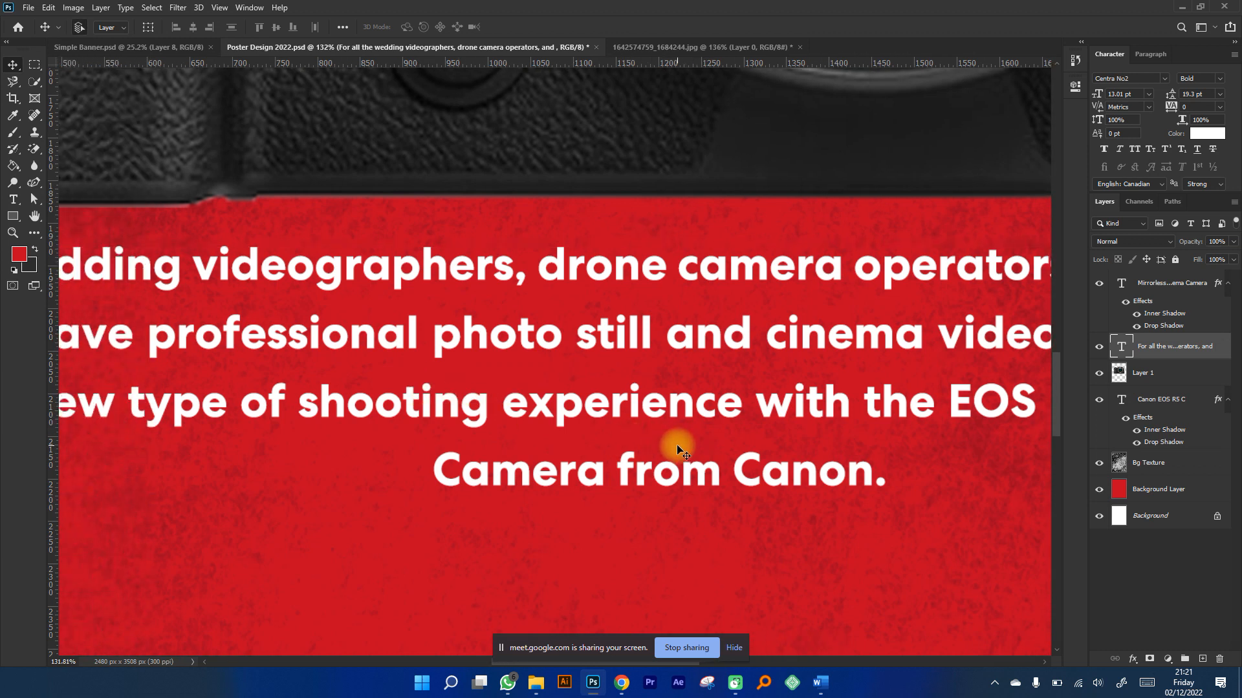
{"action": "scroll", "coordinate": [677, 444], "scroll_direction": "left", "scroll_amount": 1}
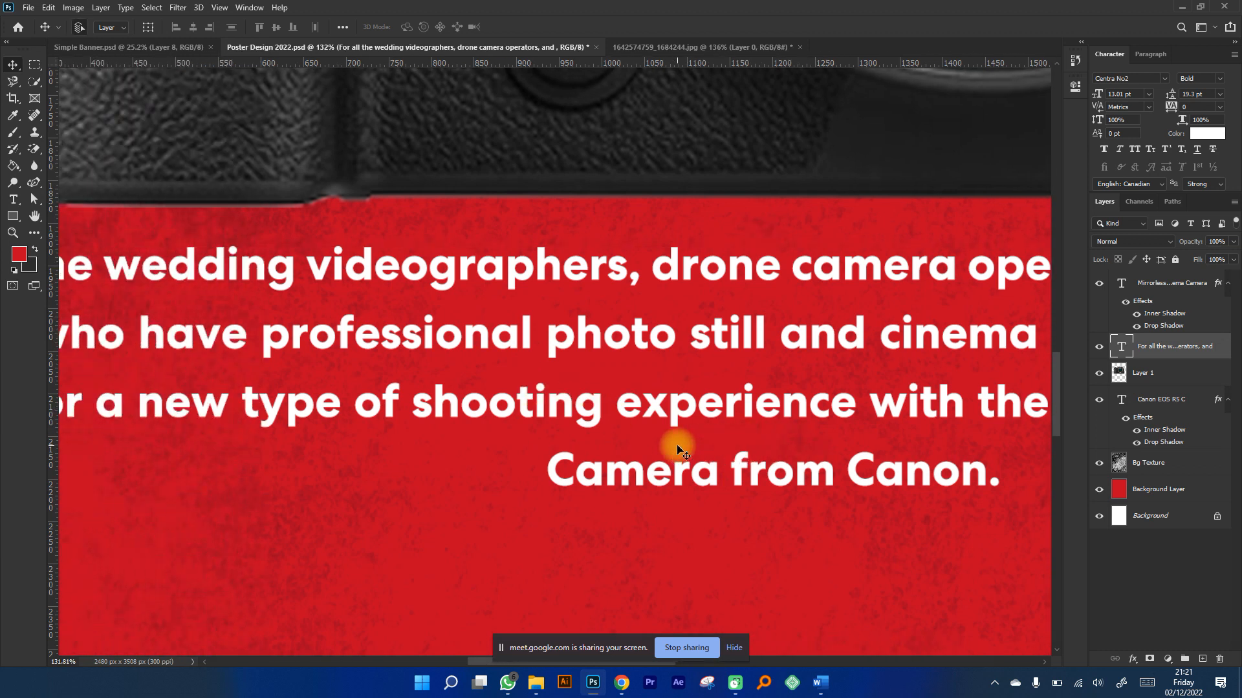
Widen the description paragraph's text box on both sides toward the poster edges and nudge it right to center it.
{"action": "left_click_drag", "start_coordinate": [676, 445], "coordinate": [684, 459]}
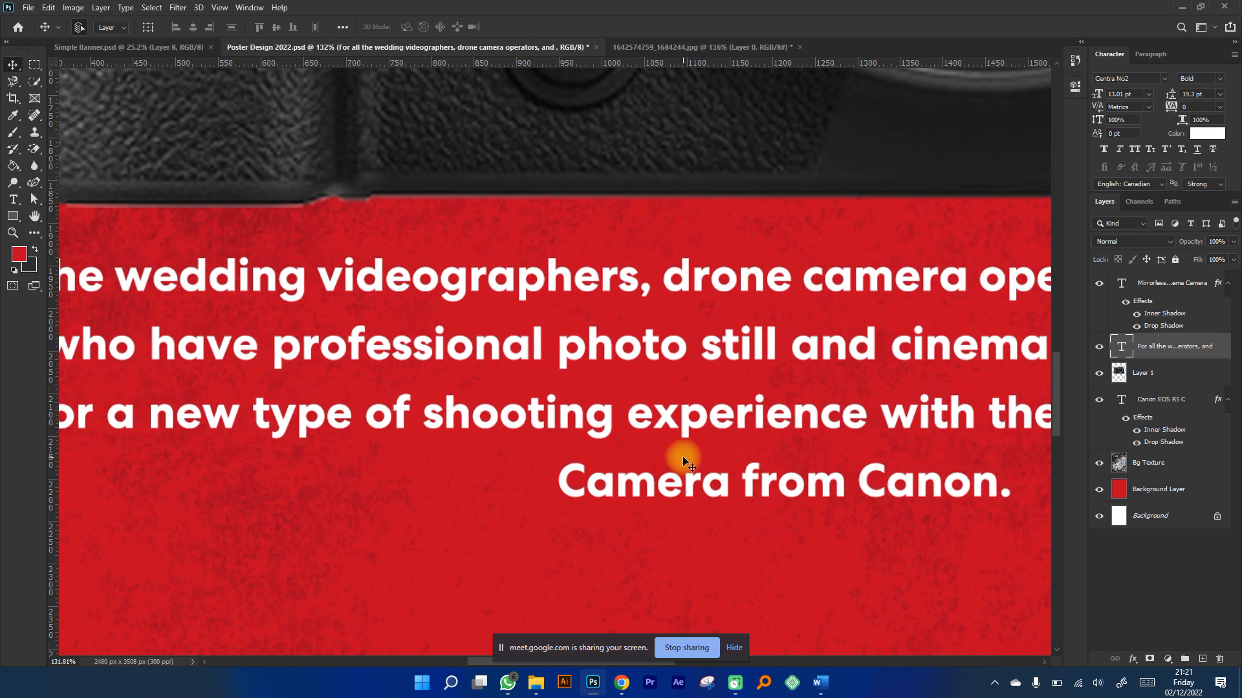
{"action": "key", "text": "ctrl+z"}
{"action": "scroll", "coordinate": [623, 402], "scroll_direction": "down", "scroll_amount": 5}
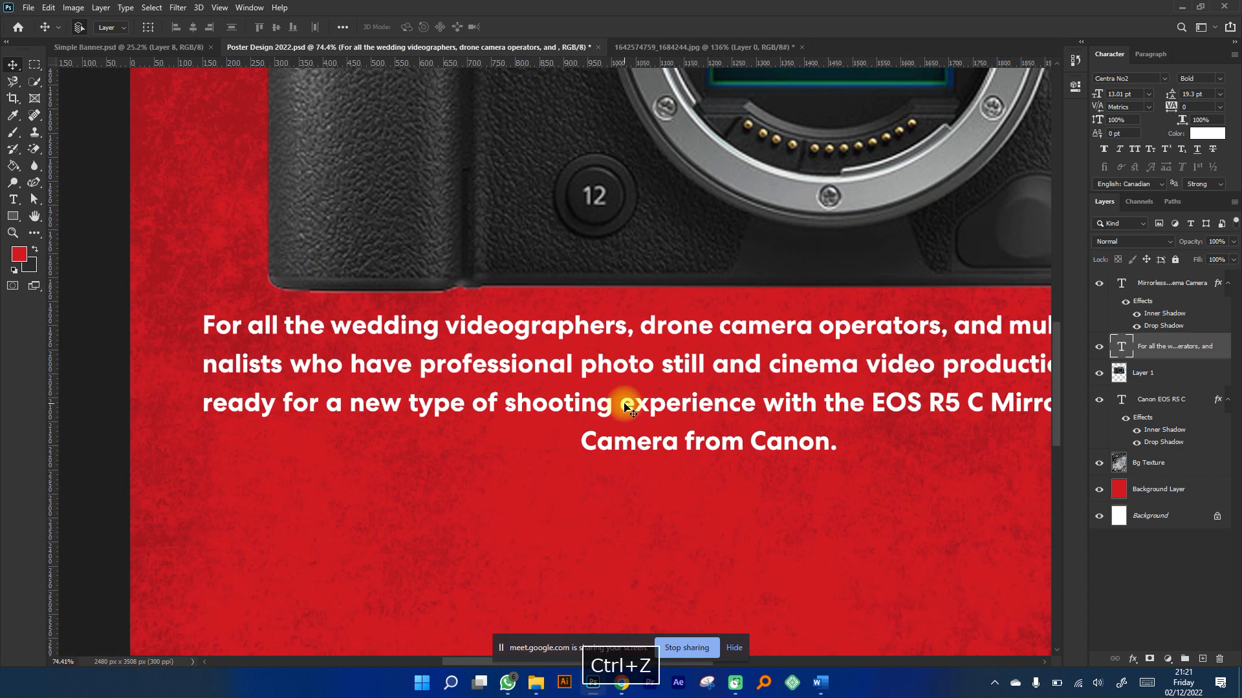
{"action": "scroll", "coordinate": [624, 402], "scroll_direction": "right", "scroll_amount": 2}
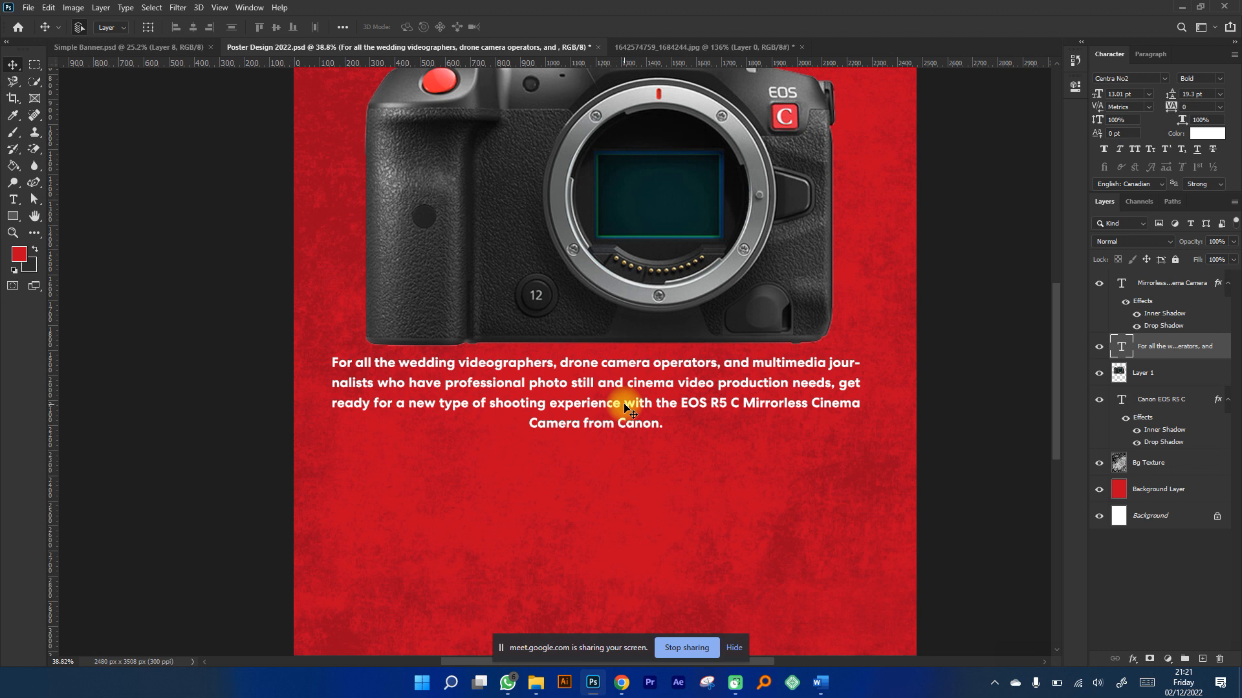
{"action": "double_click", "coordinate": [624, 406]}
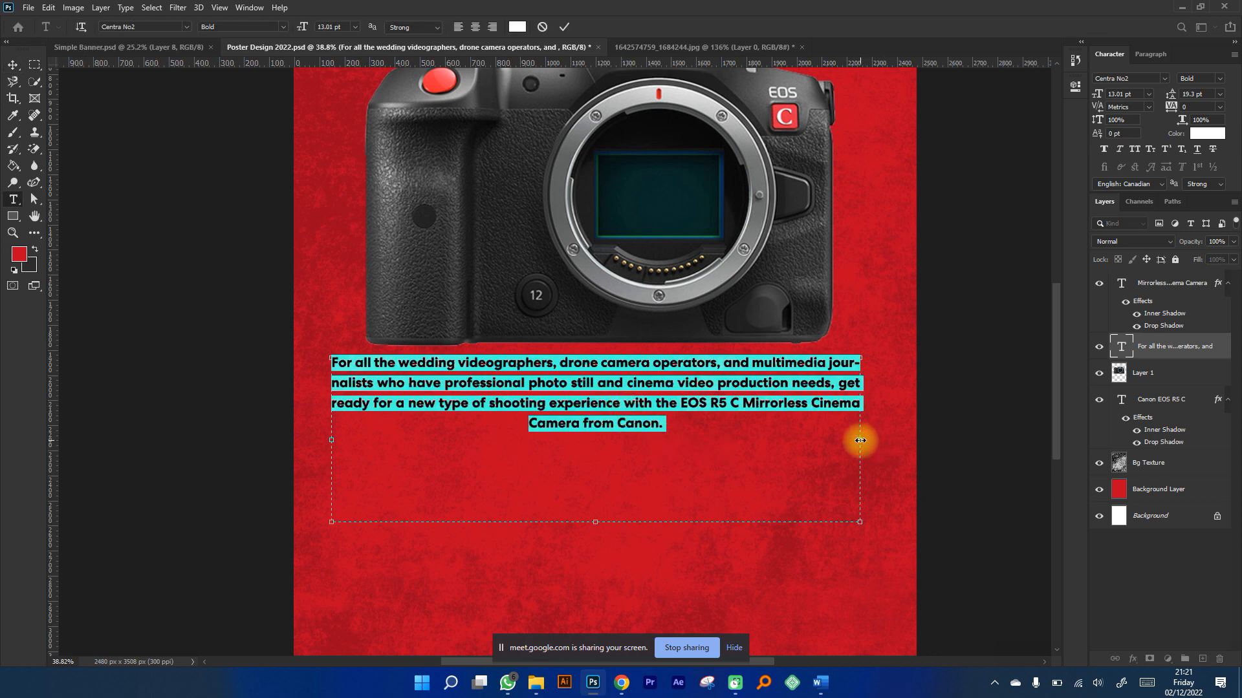
{"action": "left_click_drag", "start_coordinate": [860, 439], "coordinate": [890, 439]}
{"action": "left_click_drag", "start_coordinate": [331, 440], "coordinate": [311, 447]}
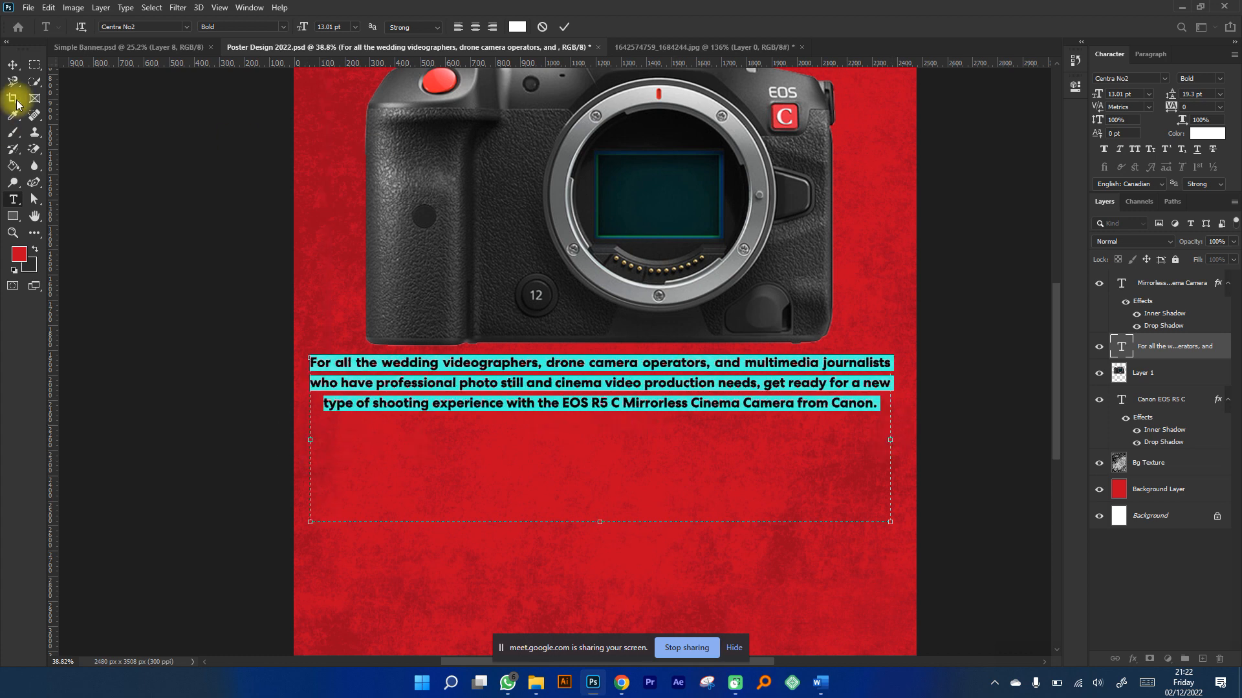
{"action": "left_click", "coordinate": [12, 65]}
{"action": "left_click_drag", "start_coordinate": [614, 366], "coordinate": [619, 366]}
{"action": "scroll", "coordinate": [614, 365], "scroll_direction": "down", "scroll_amount": 3}
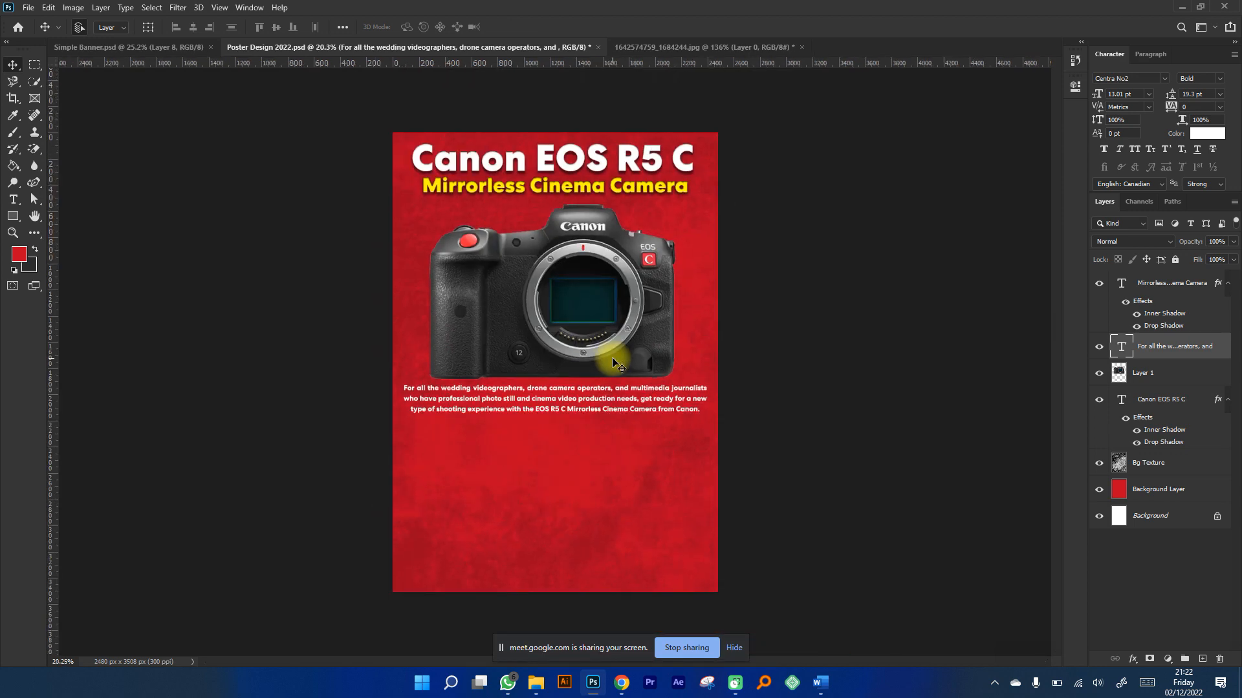
{"action": "scroll", "coordinate": [549, 404], "scroll_direction": "up", "scroll_amount": 4}
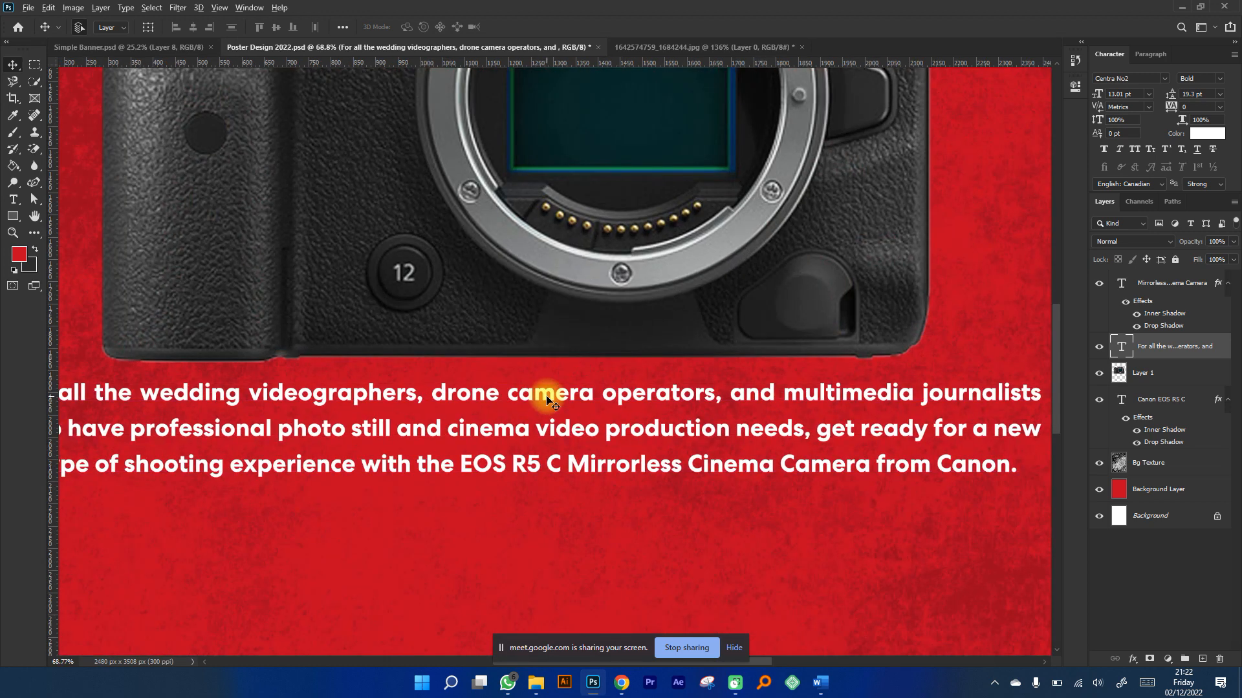
{"action": "scroll", "coordinate": [545, 397], "scroll_direction": "down", "scroll_amount": 2}
Check the Simple Banner.psd reference poster, then switch to the camera's B&H product image gallery in Chrome.
{"action": "key", "text": "5"}
{"action": "key", "text": "5"}
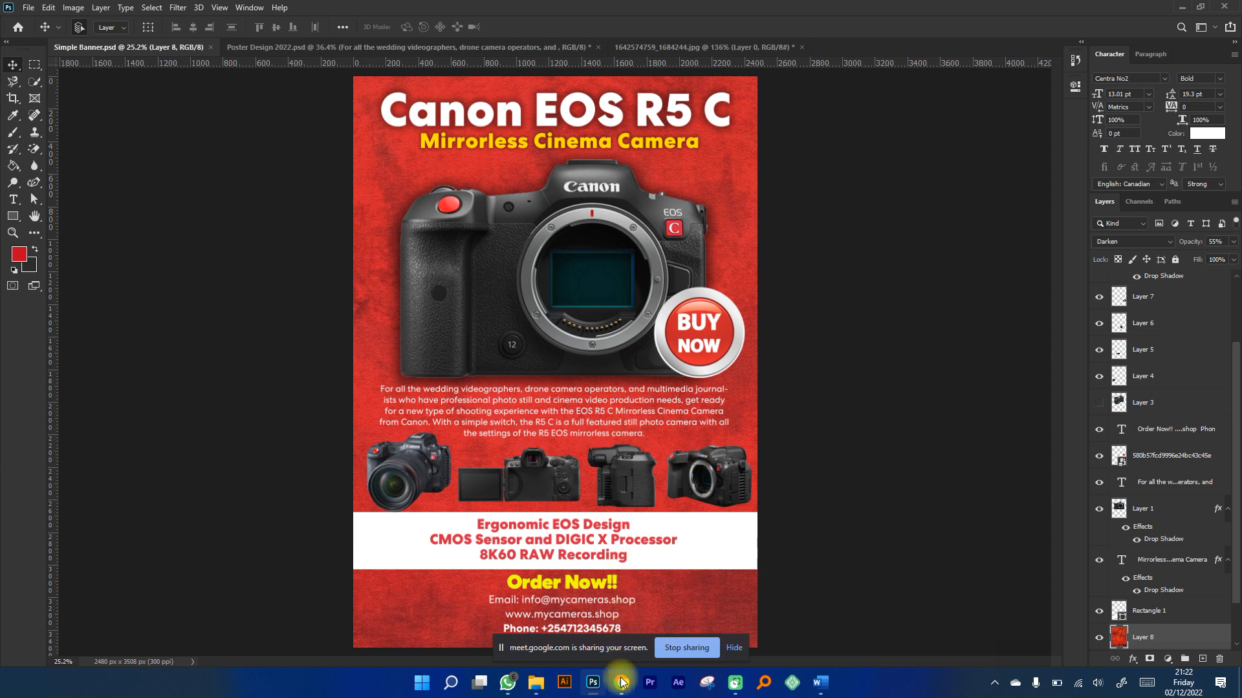
{"action": "mouse_move", "coordinate": [623, 684]}
{"action": "left_click", "coordinate": [553, 620]}
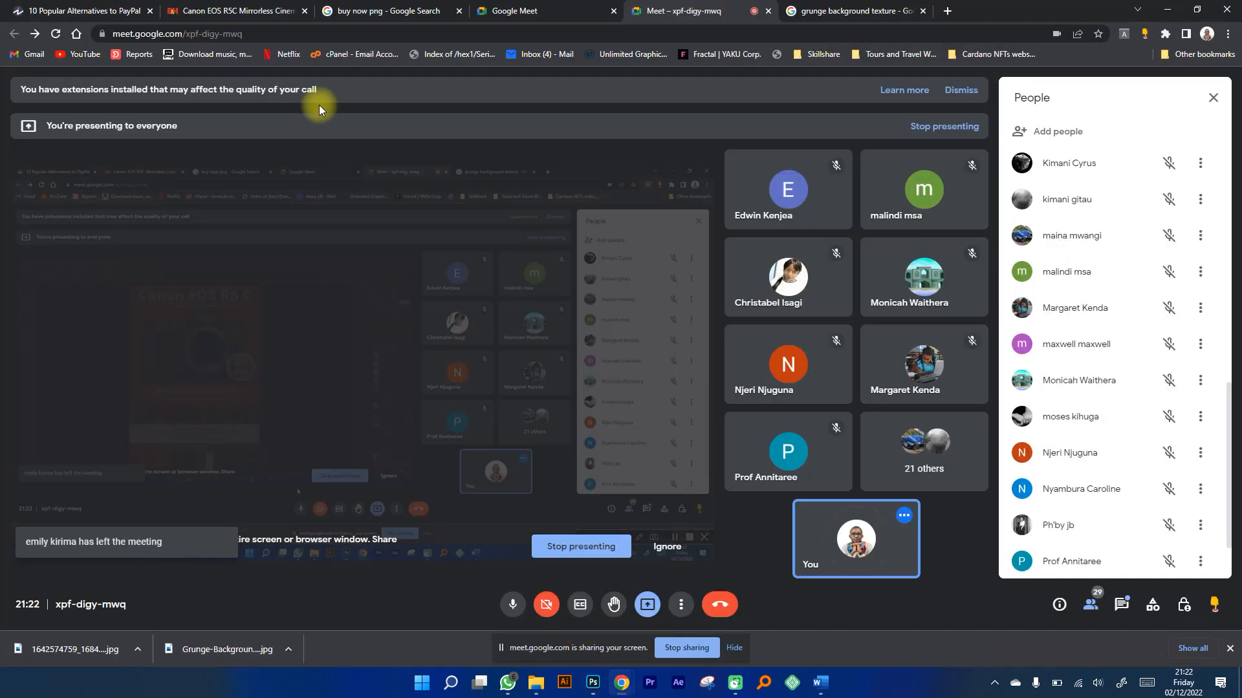
{"action": "left_click", "coordinate": [216, 9]}
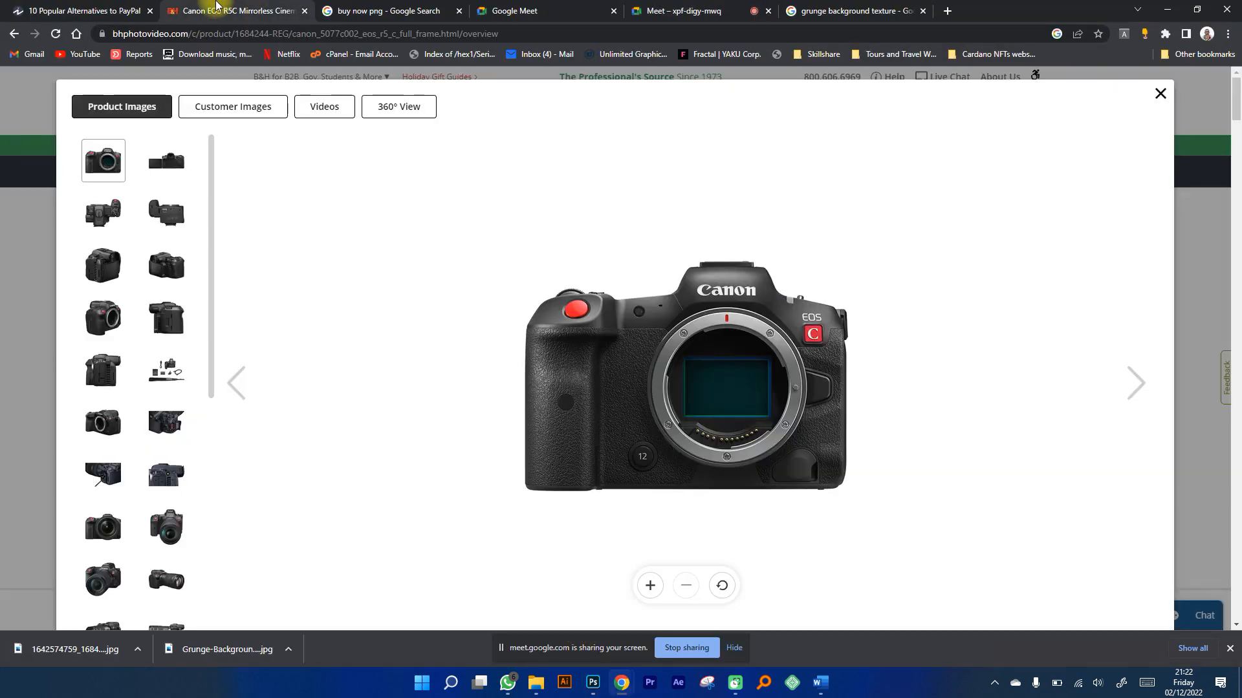
{"action": "left_click", "coordinate": [166, 265]}
{"action": "right_click", "coordinate": [676, 280]}
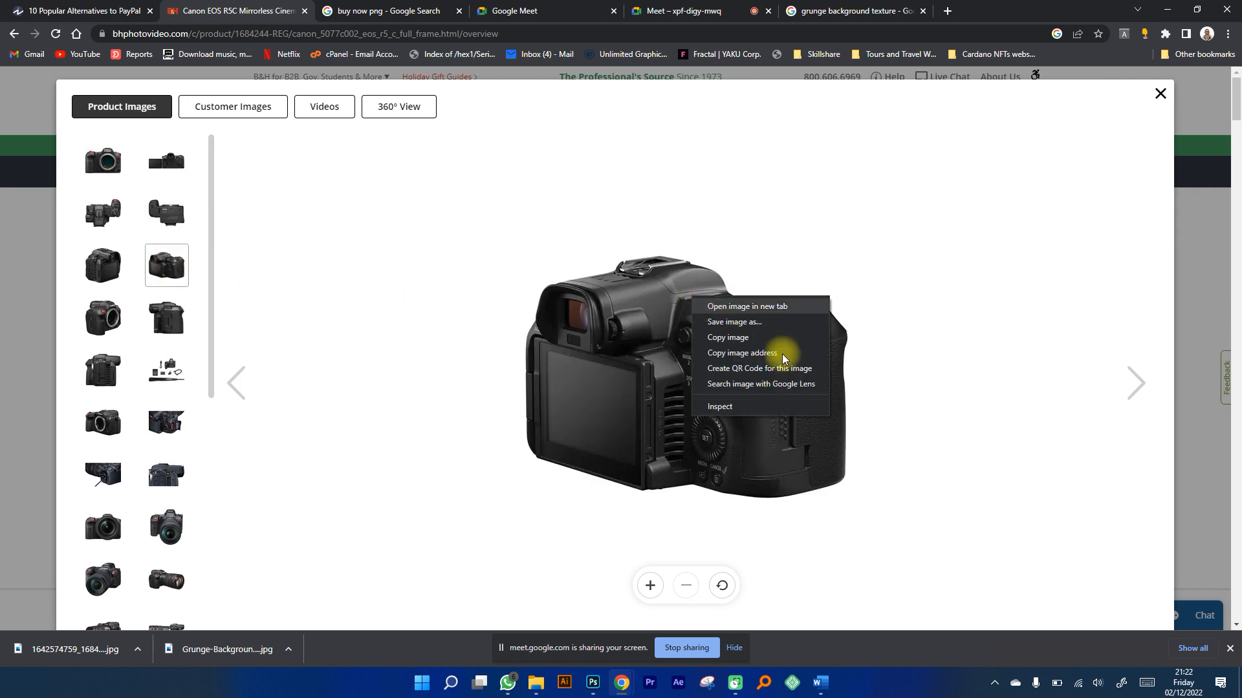
{"action": "left_click", "coordinate": [717, 337]}
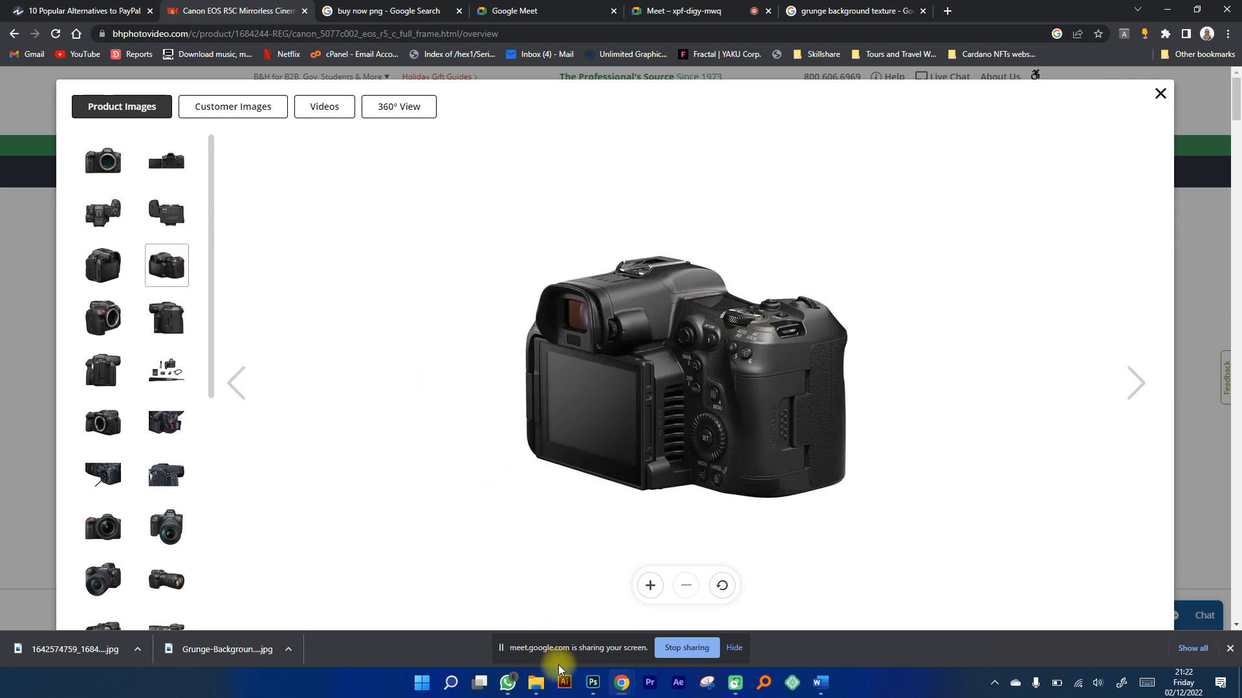
{"action": "right_click", "coordinate": [698, 333]}
{"action": "left_click", "coordinate": [715, 367]}
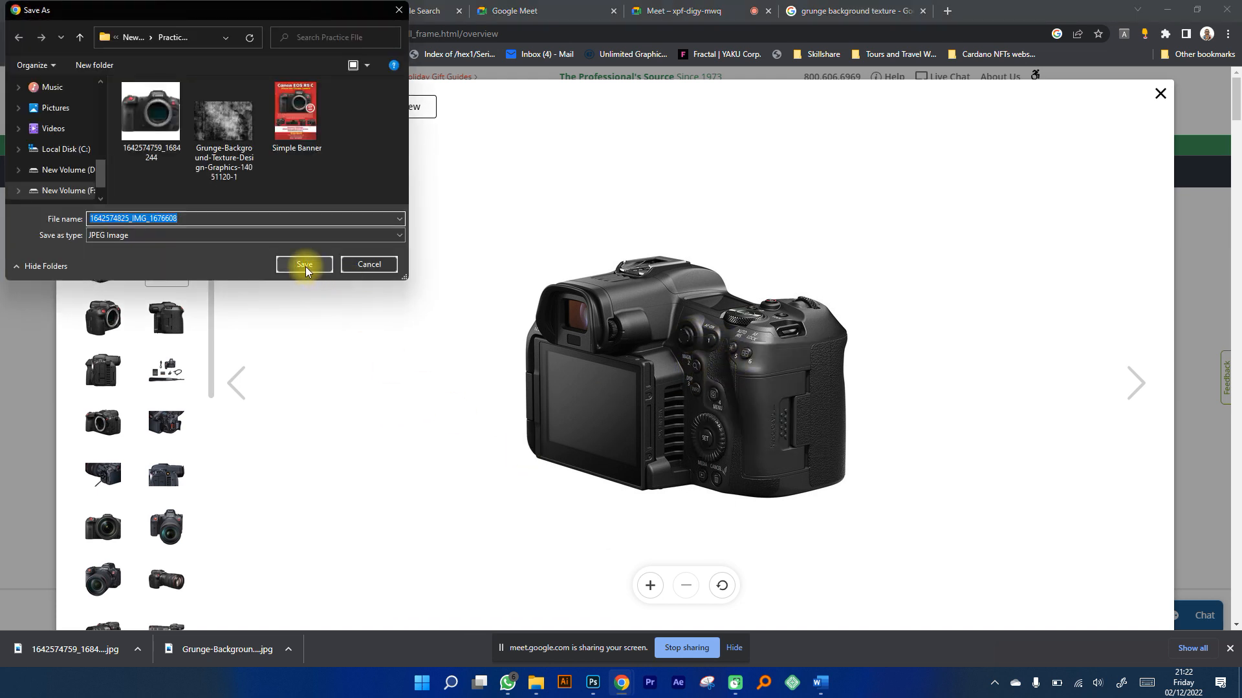
{"action": "left_click", "coordinate": [304, 265]}
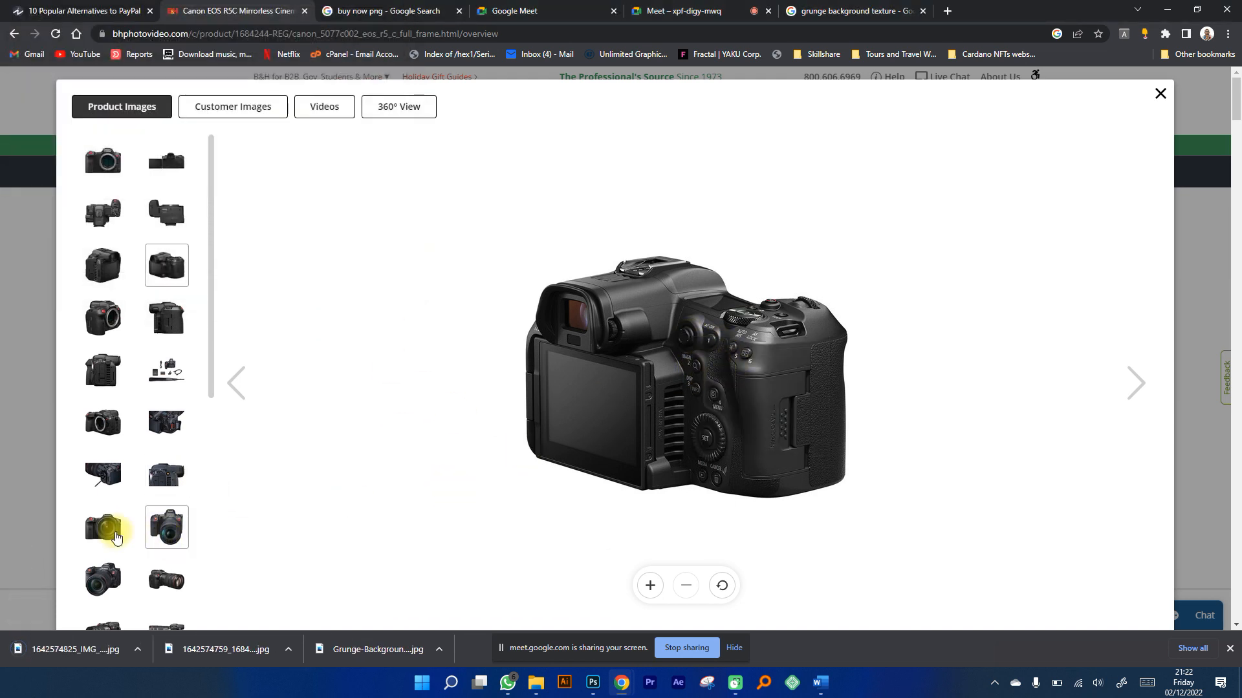
Save the product image showing the camera from the front with its lens attached.
{"action": "left_click", "coordinate": [129, 533]}
{"action": "right_click", "coordinate": [647, 300]}
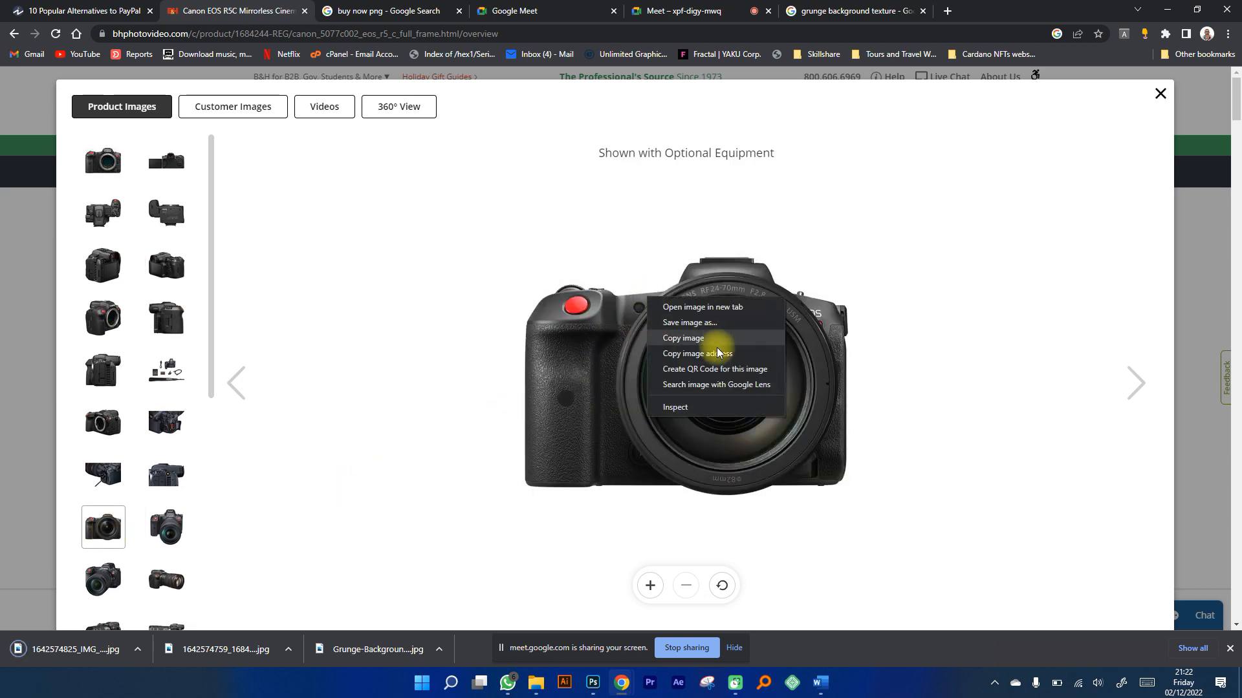
{"action": "left_click", "coordinate": [690, 323]}
{"action": "left_click", "coordinate": [307, 264]}
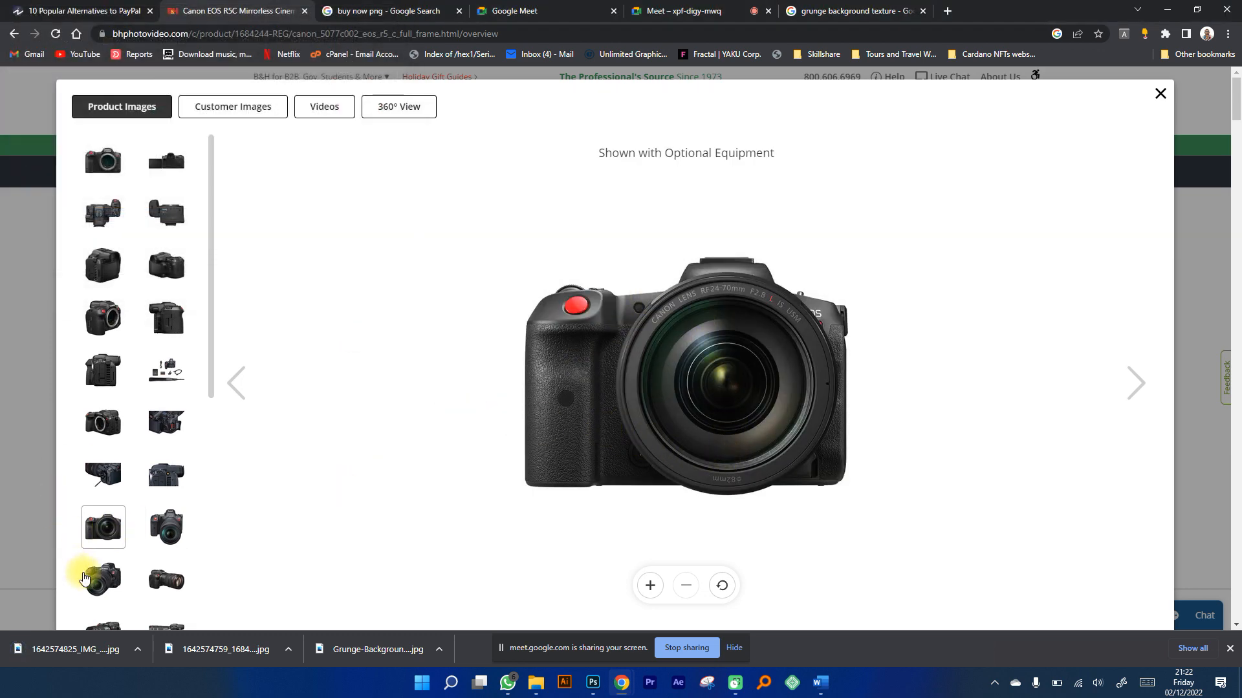
Find the front view of the camera with lens and battery grip in the gallery and save the image.
{"action": "scroll", "coordinate": [100, 550], "scroll_direction": "down", "scroll_amount": 3}
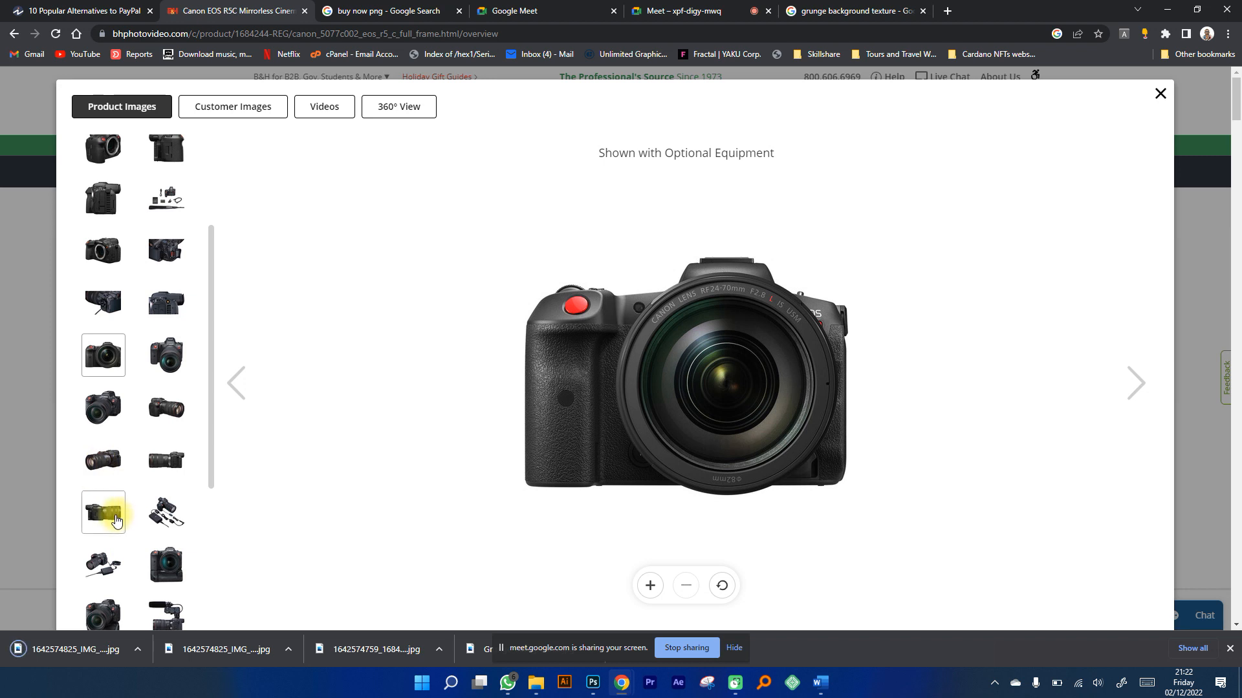
{"action": "scroll", "coordinate": [129, 523], "scroll_direction": "down", "scroll_amount": 2}
{"action": "left_click", "coordinate": [165, 482]}
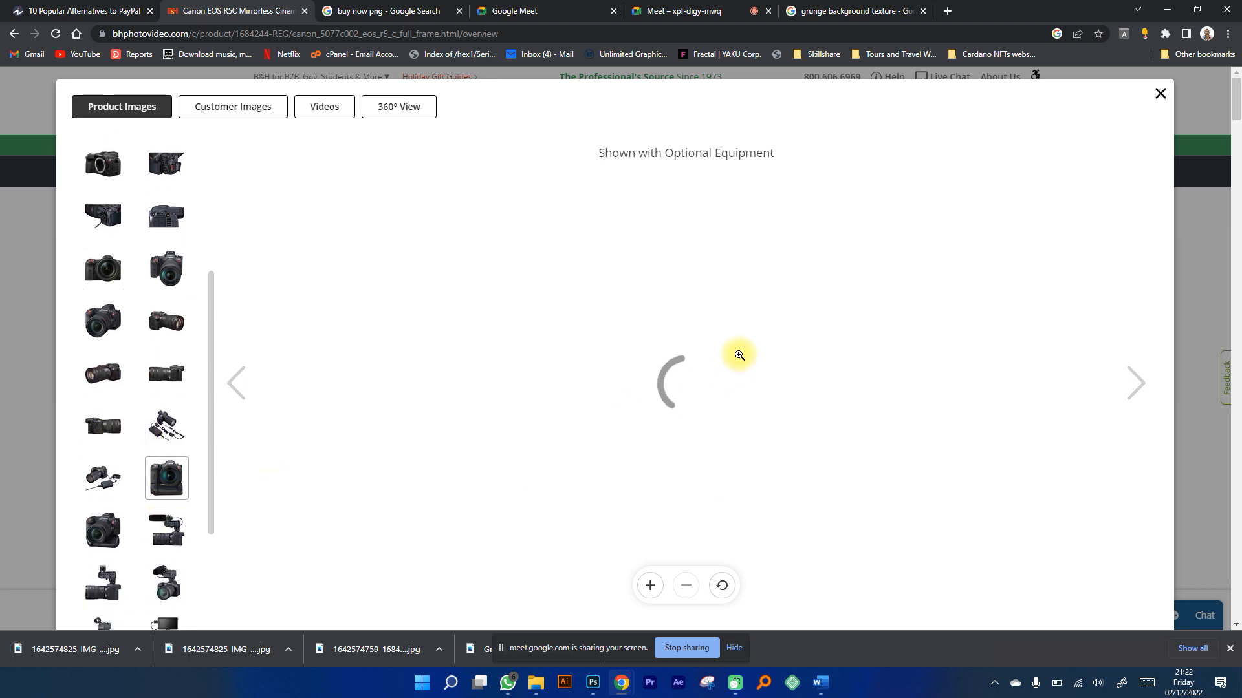
{"action": "right_click", "coordinate": [668, 315]}
{"action": "left_click", "coordinate": [715, 354]}
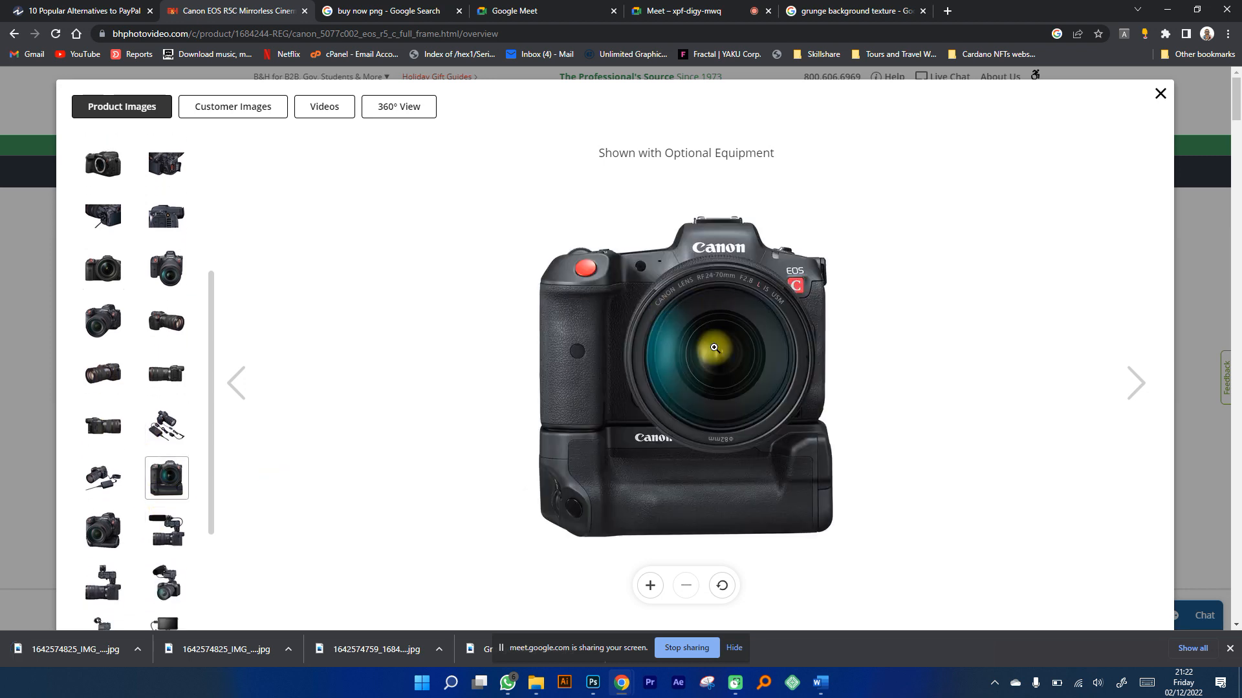
{"action": "right_click", "coordinate": [712, 309]}
{"action": "left_click", "coordinate": [740, 335]}
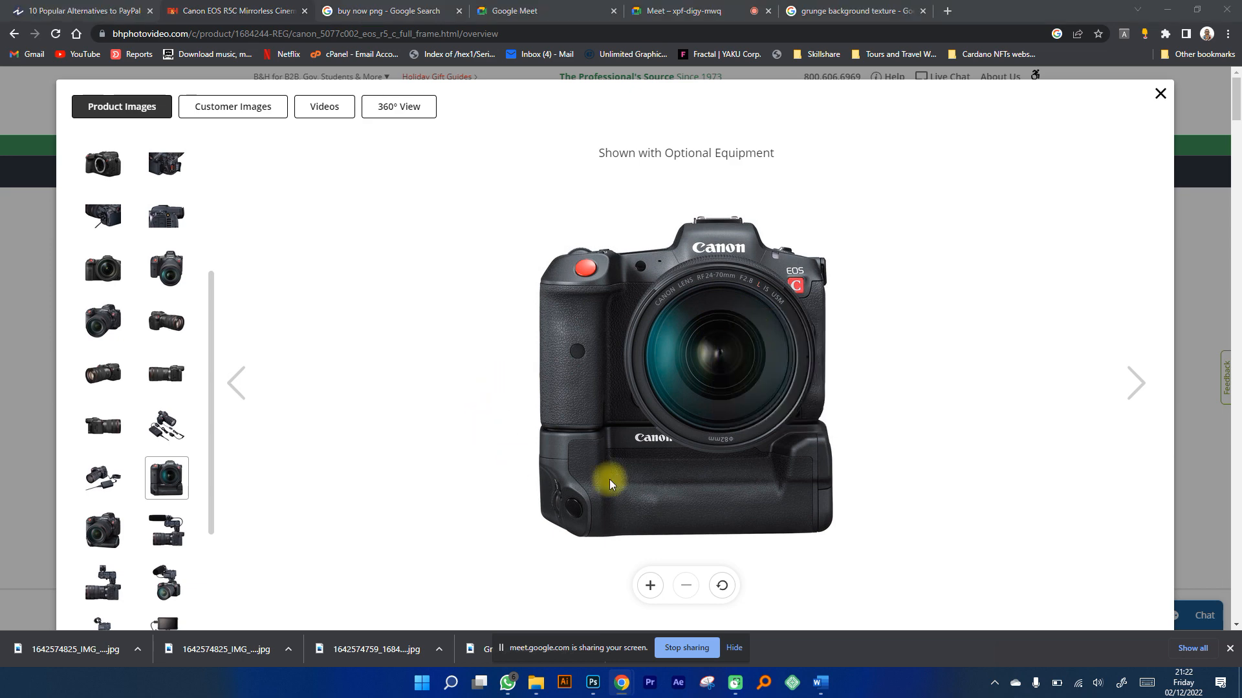
{"action": "left_click", "coordinate": [304, 265]}
Save the gallery image of the camera with an external monitor mounted on it, and switch back to Photoshop.
{"action": "scroll", "coordinate": [129, 420], "scroll_direction": "down", "scroll_amount": 3}
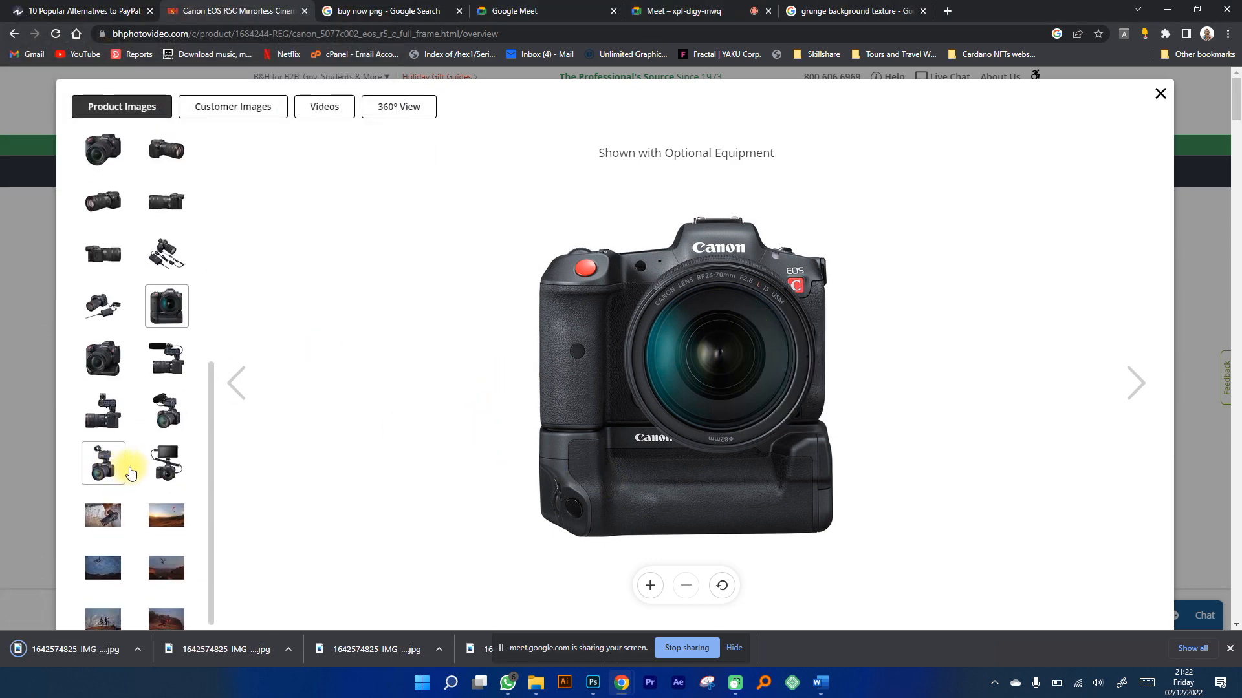
{"action": "left_click", "coordinate": [165, 463]}
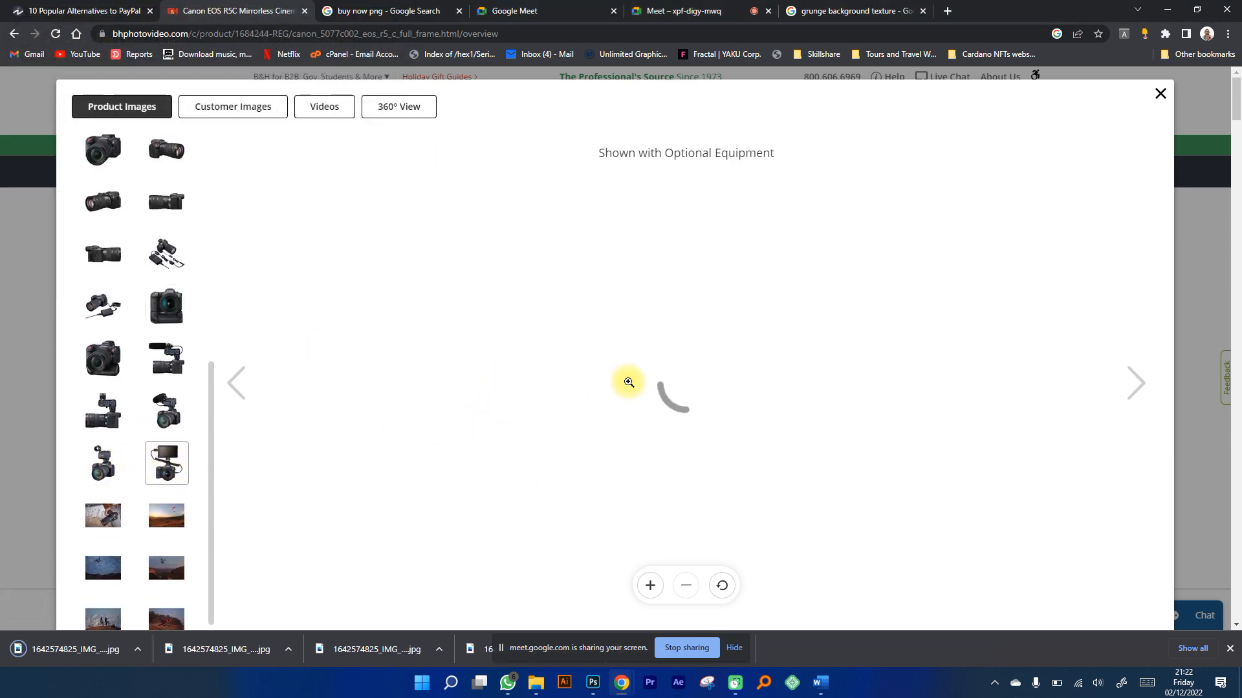
{"action": "right_click", "coordinate": [667, 332]}
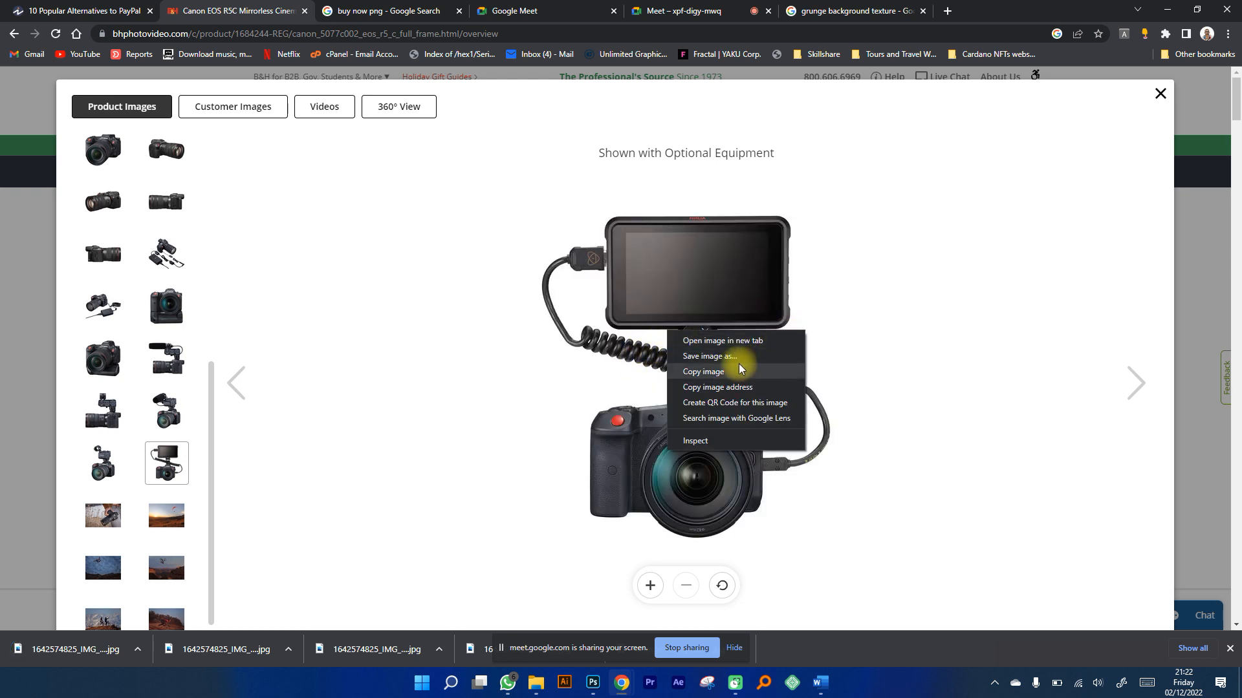
{"action": "left_click", "coordinate": [729, 357]}
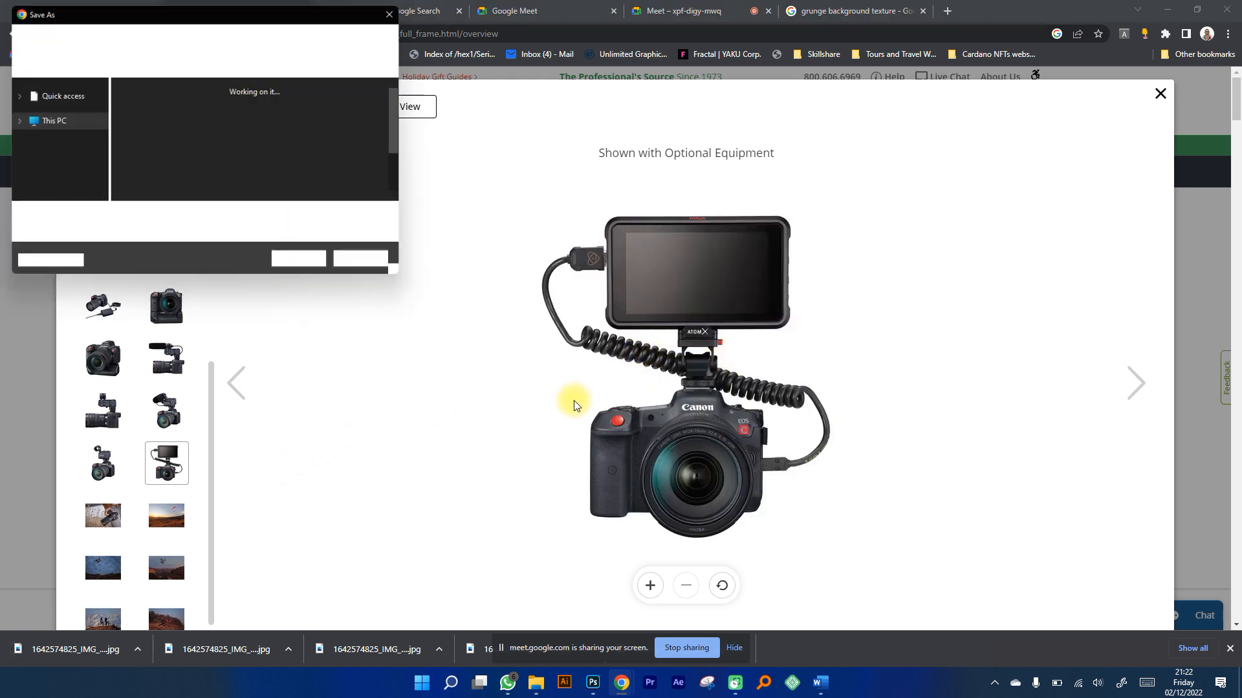
{"action": "left_click", "coordinate": [303, 264]}
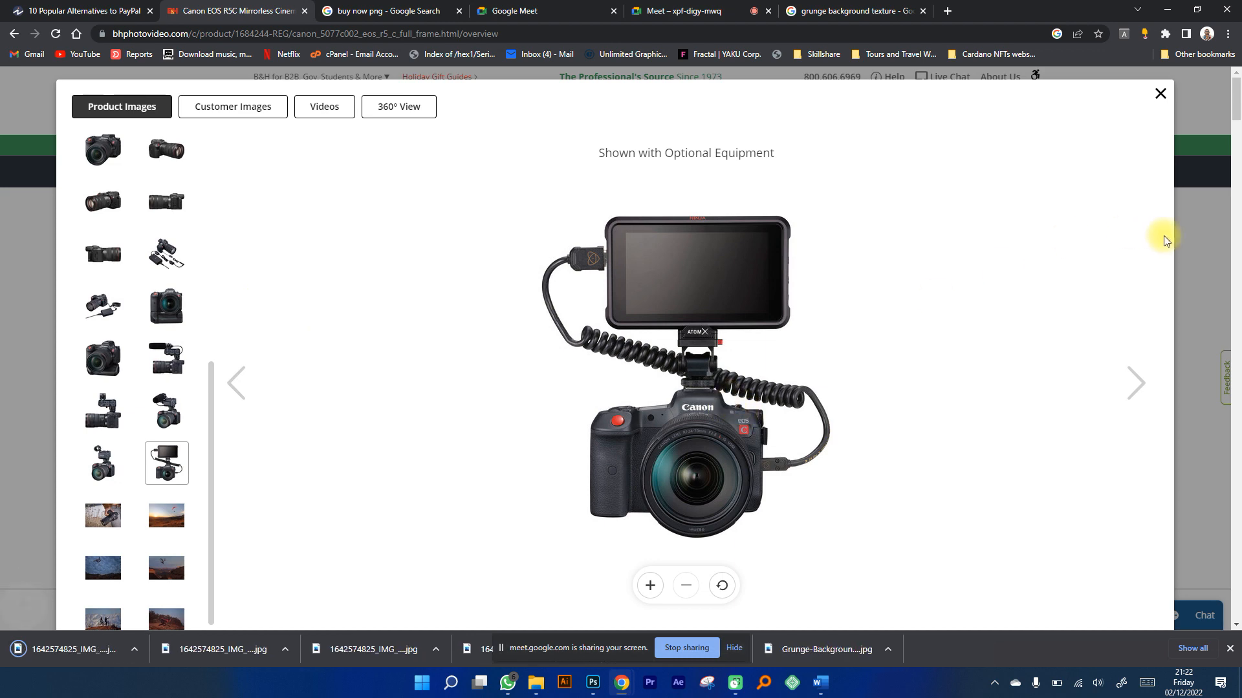
{"action": "left_click", "coordinate": [593, 682]}
{"action": "key", "text": "space"}
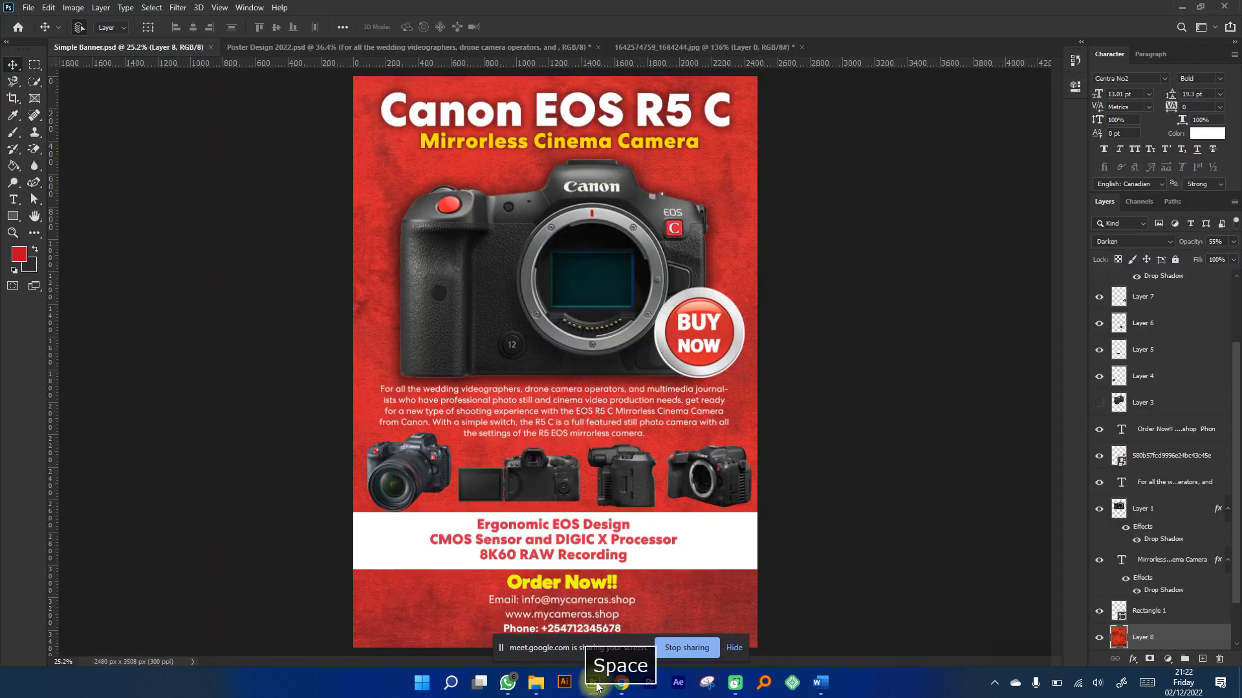
{"action": "left_click", "coordinate": [696, 51]}
{"action": "left_click", "coordinate": [801, 47]}
{"action": "key", "text": "Escape"}
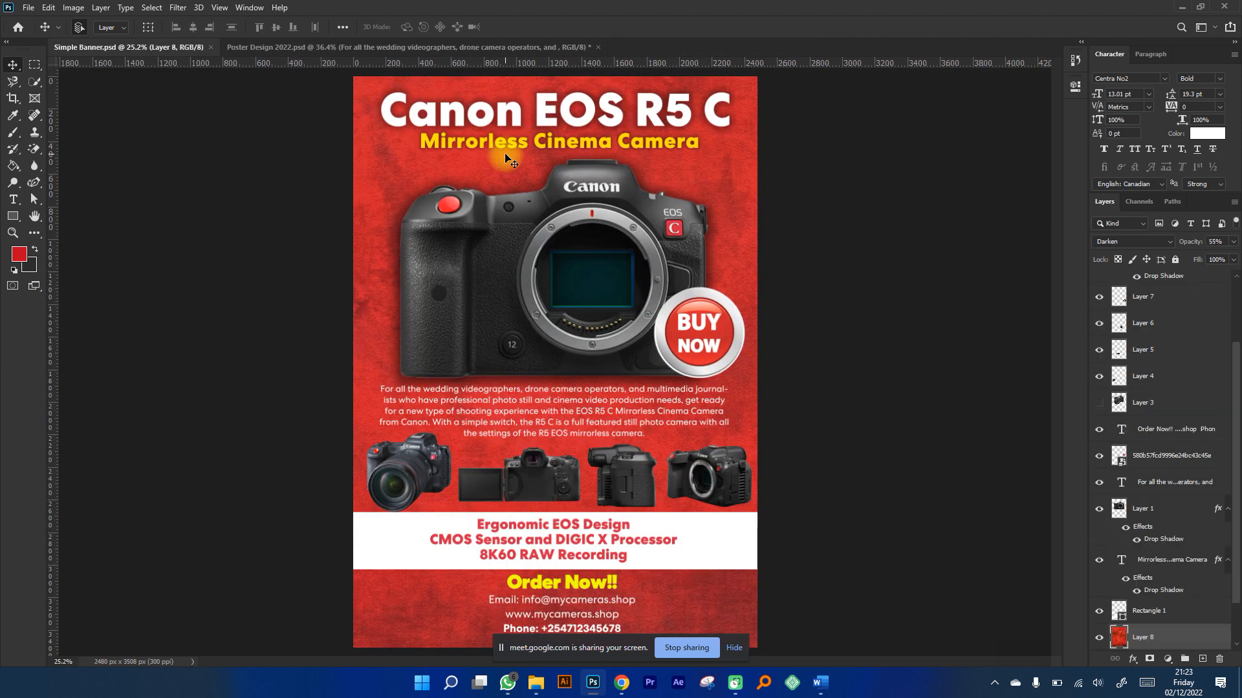
Switch to File Explorer, open the Practice FIle folder on New Volume (F:), and sort its contents by date.
{"action": "left_click", "coordinate": [529, 679]}
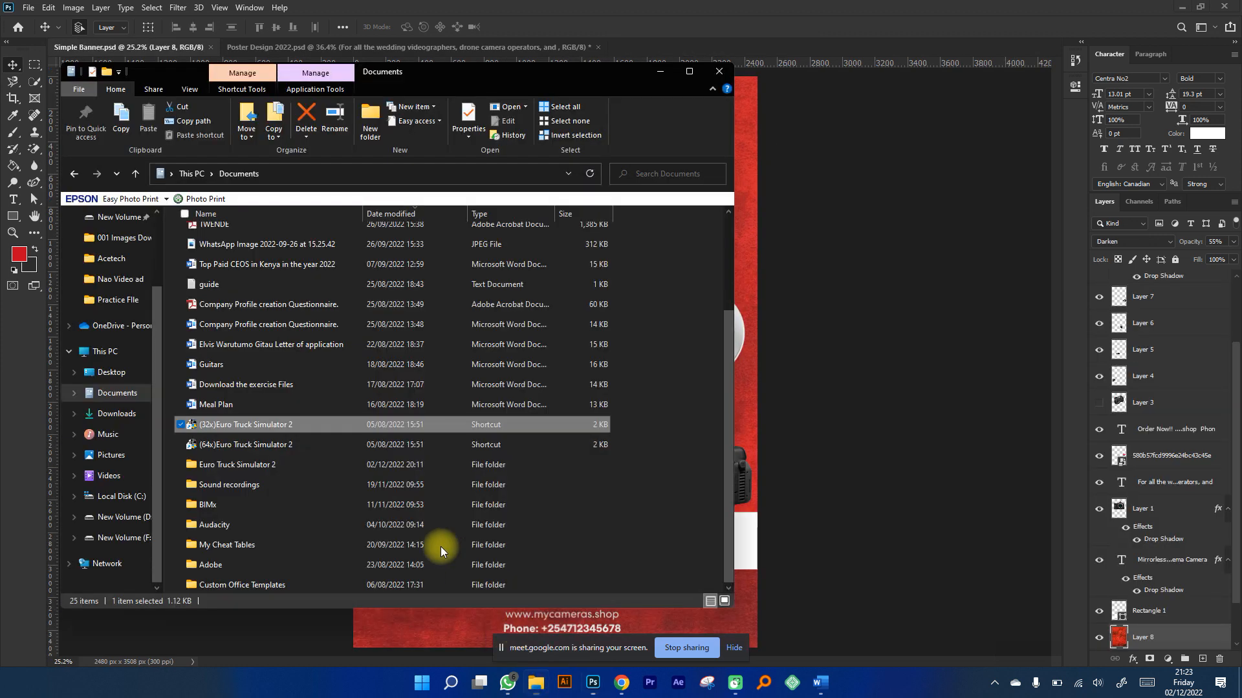
{"action": "left_click", "coordinate": [127, 518]}
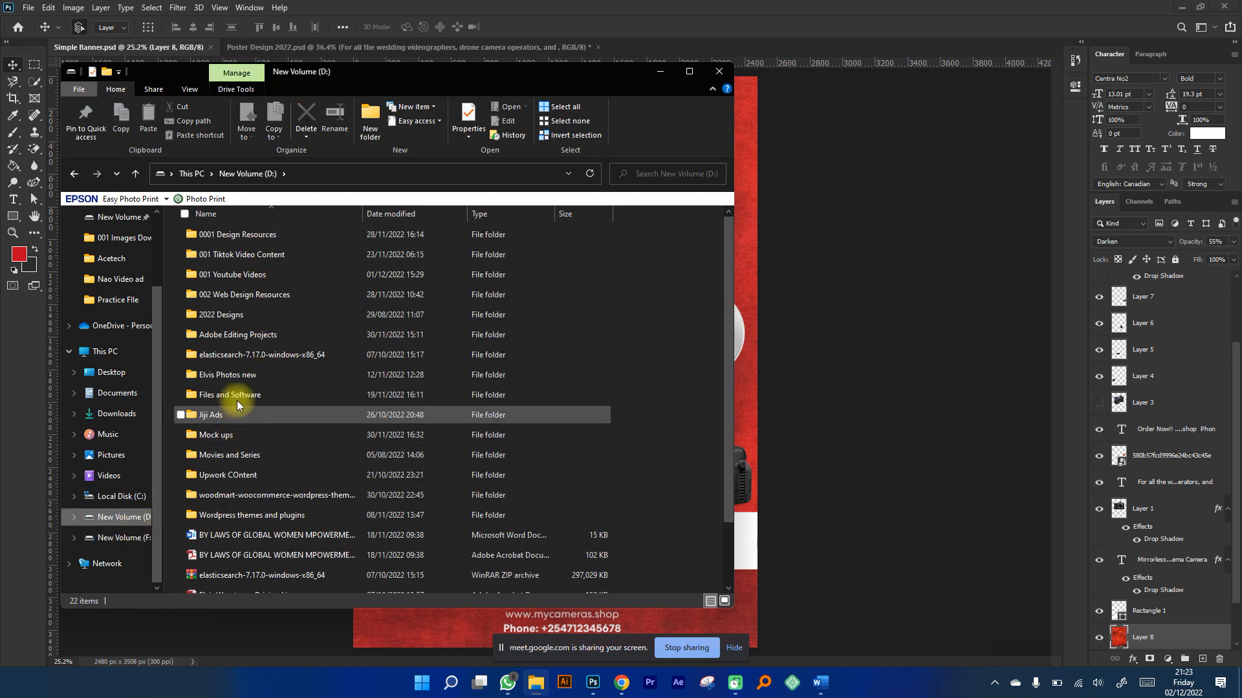
{"action": "left_click", "coordinate": [120, 537]}
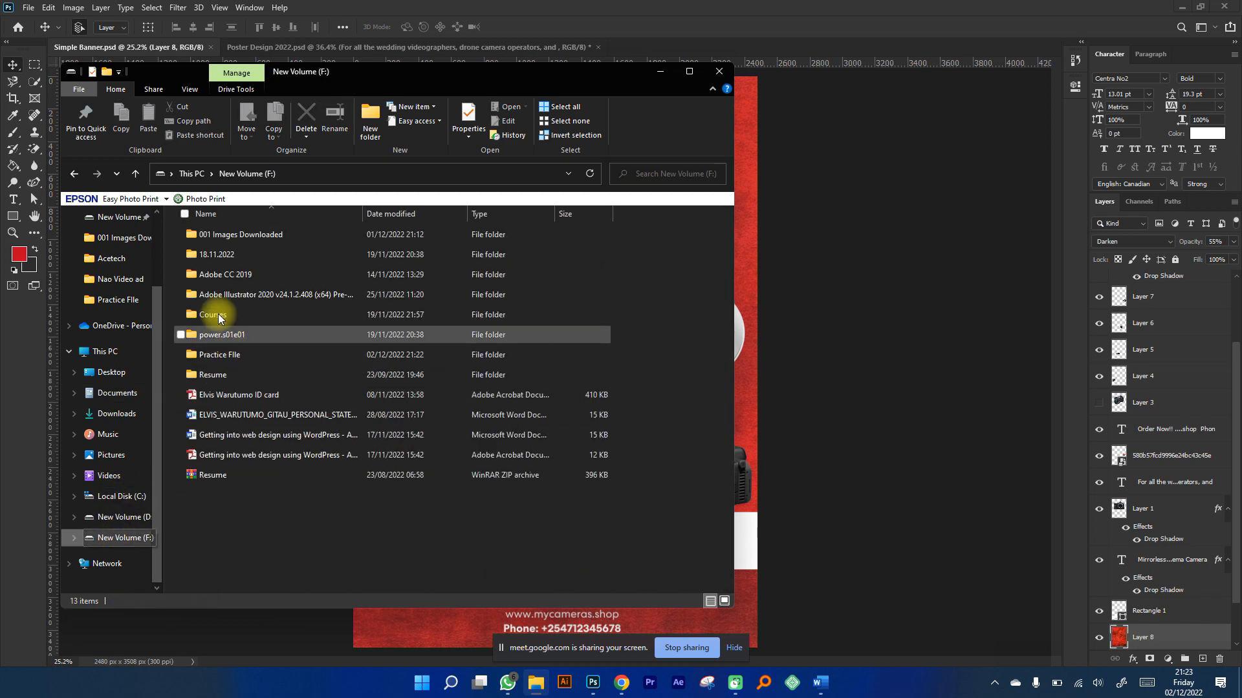
{"action": "double_click", "coordinate": [218, 355]}
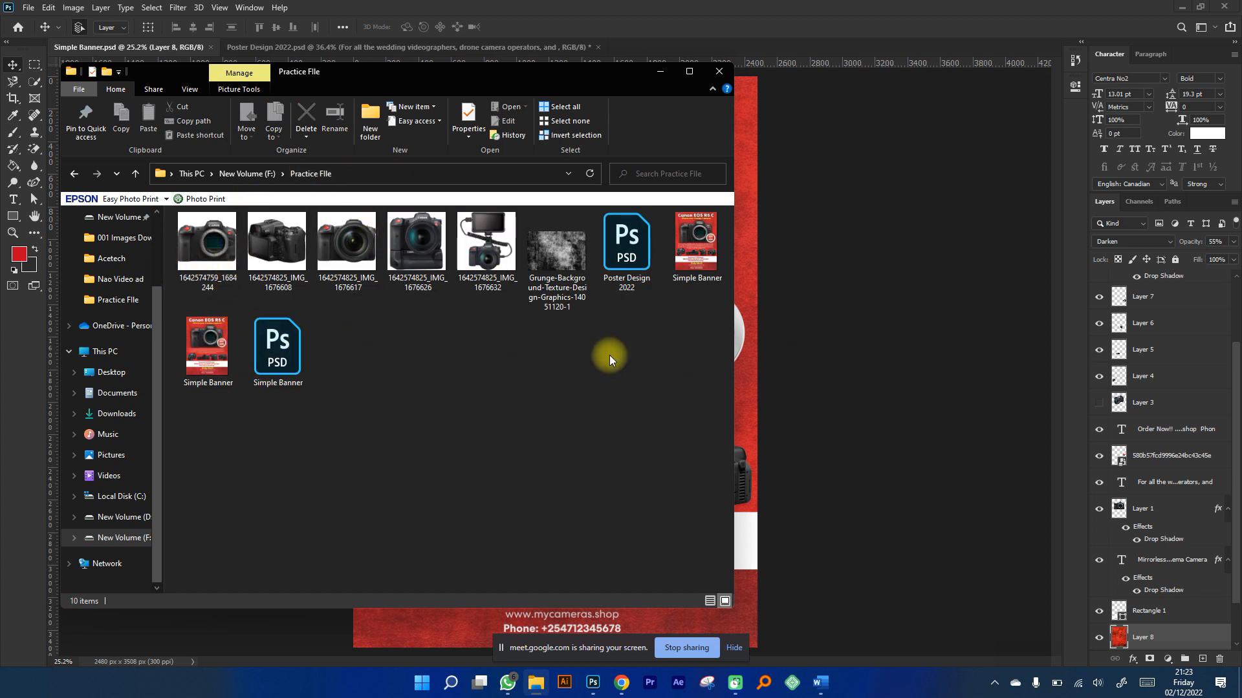
{"action": "right_click", "coordinate": [408, 377]}
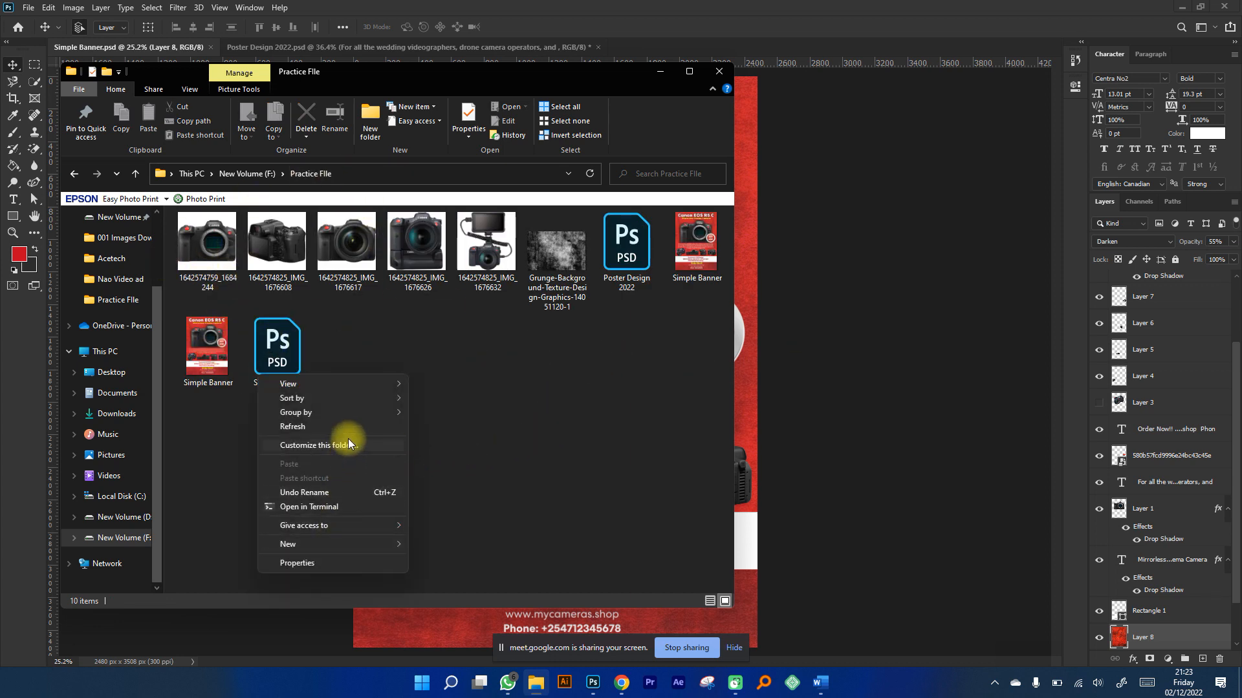
{"action": "mouse_move", "coordinate": [359, 397]}
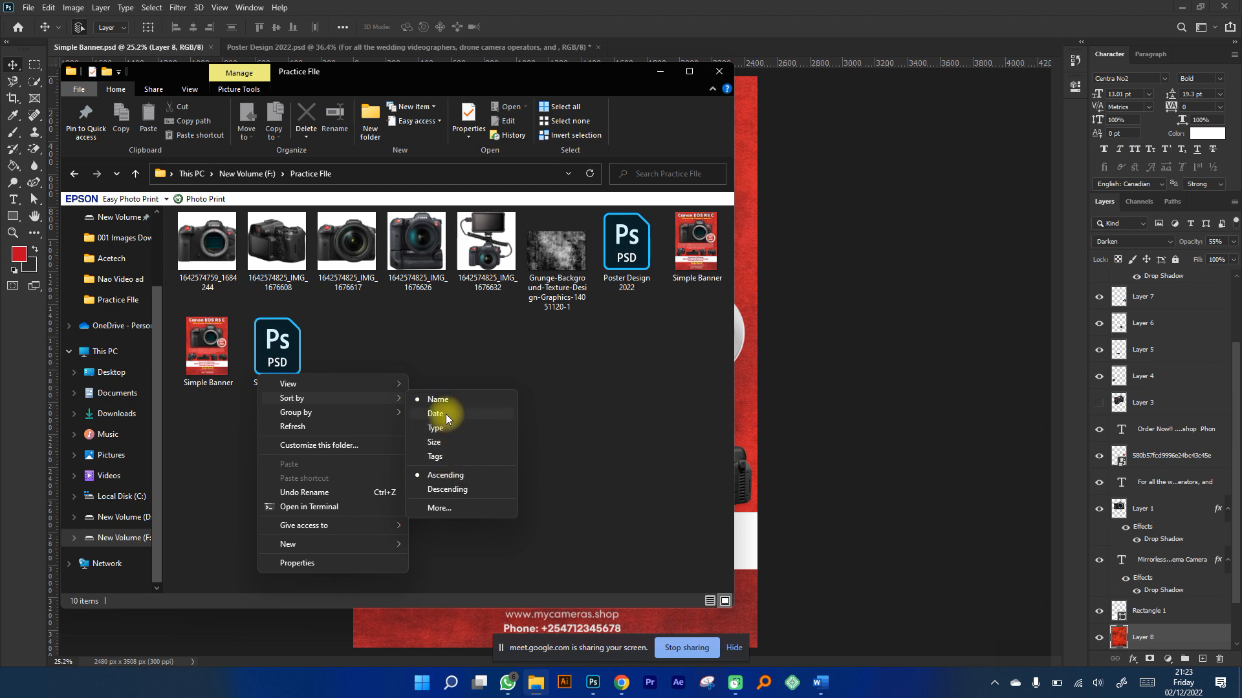
{"action": "left_click", "coordinate": [445, 415]}
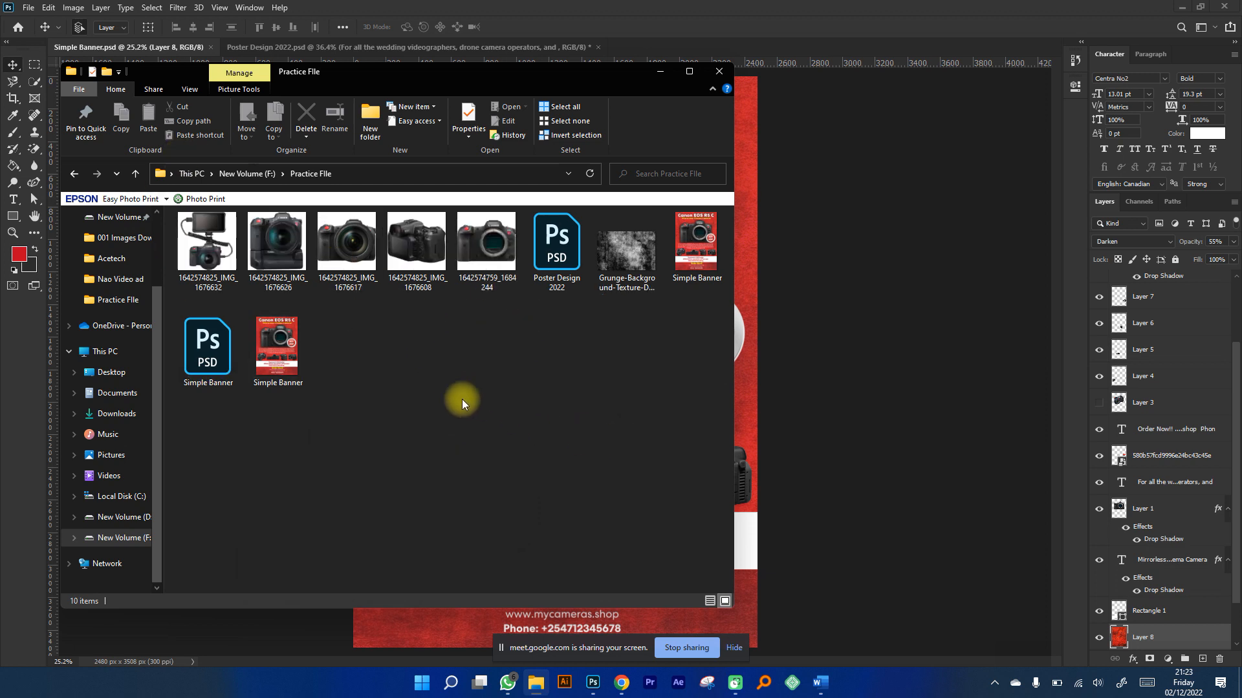
{"action": "left_click", "coordinate": [217, 244]}
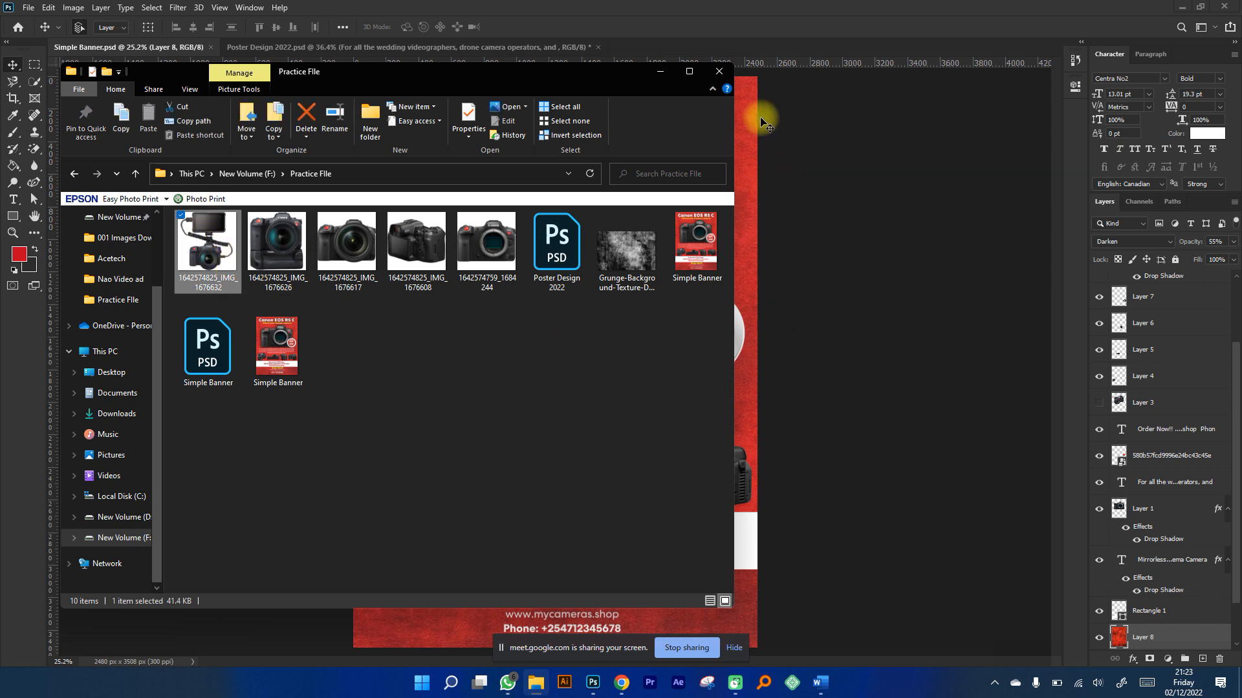
{"action": "left_click_drag", "start_coordinate": [589, 89], "coordinate": [615, 133]}
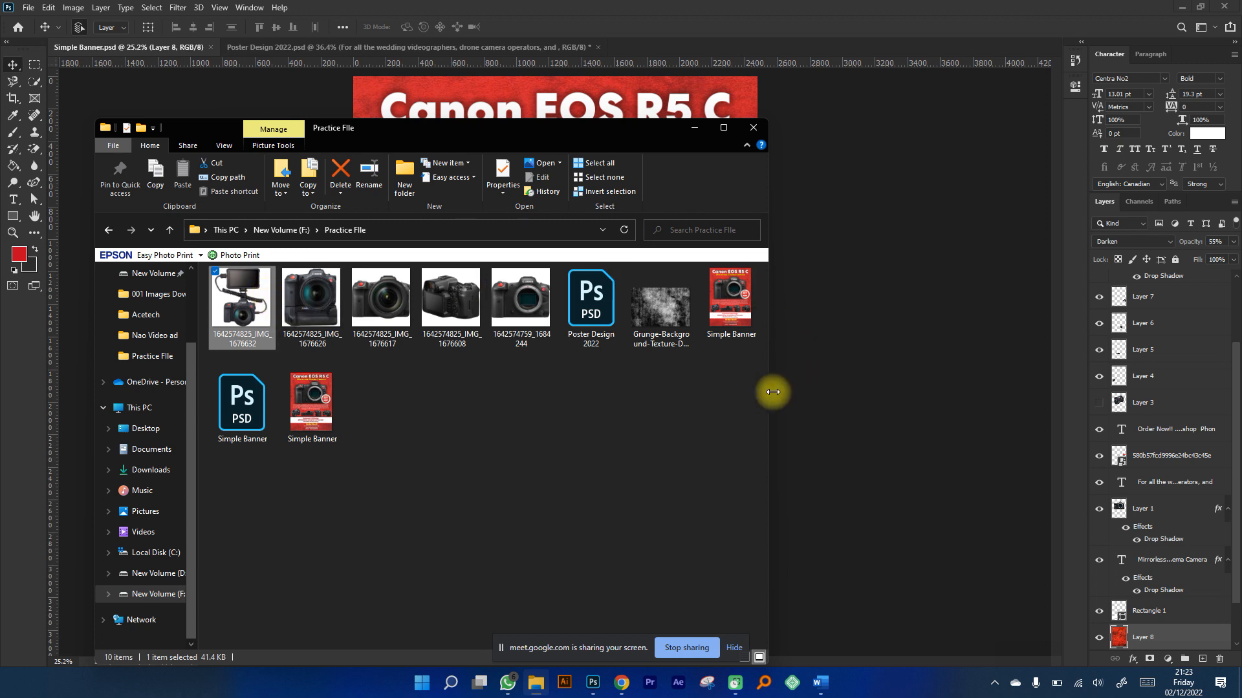
{"action": "left_click_drag", "start_coordinate": [769, 391], "coordinate": [621, 395]}
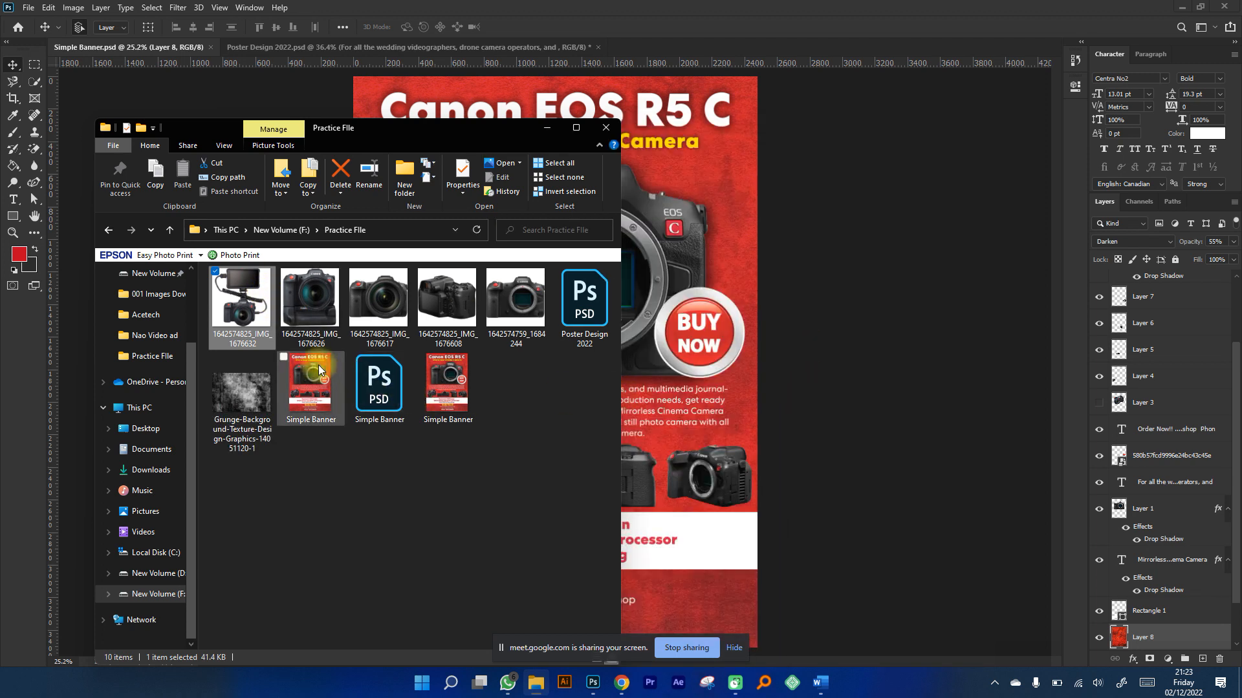
{"action": "left_click_drag", "start_coordinate": [247, 312], "coordinate": [634, 42]}
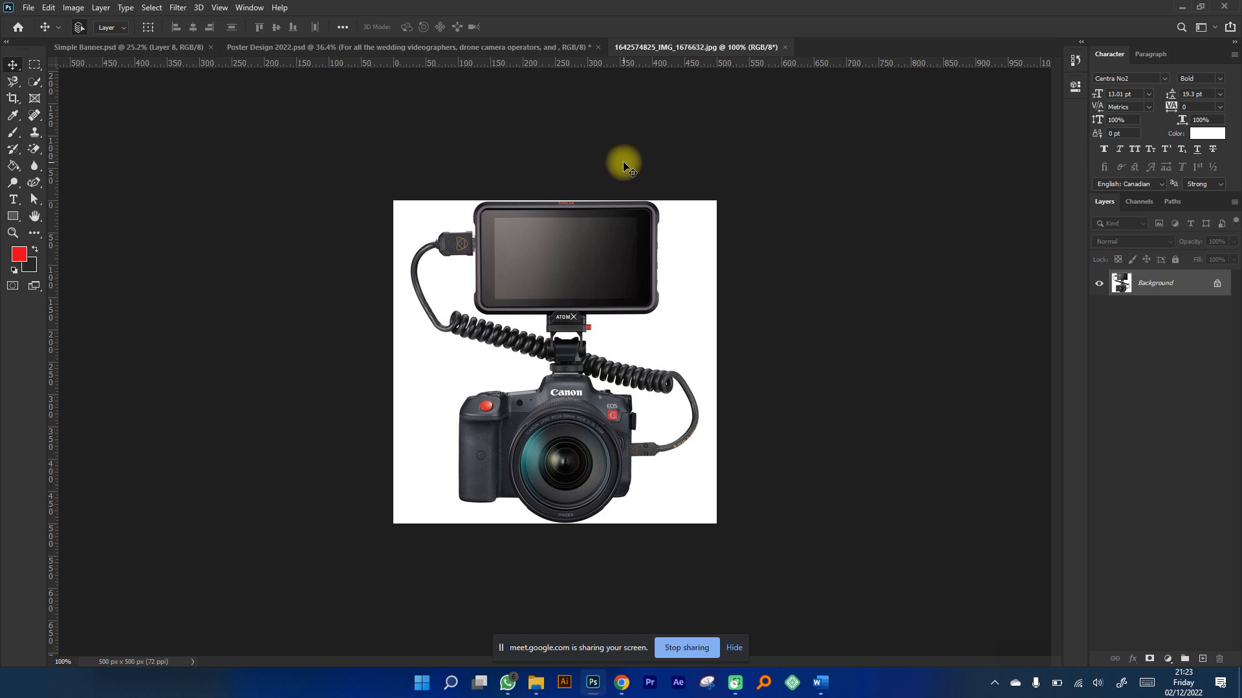
Unlock the Background layer of the monitor-rig image, shift it slightly on the canvas, and undo the shift.
{"action": "scroll", "coordinate": [685, 326], "scroll_direction": "up", "scroll_amount": 3}
{"action": "scroll", "coordinate": [631, 286], "scroll_direction": "down", "scroll_amount": 4}
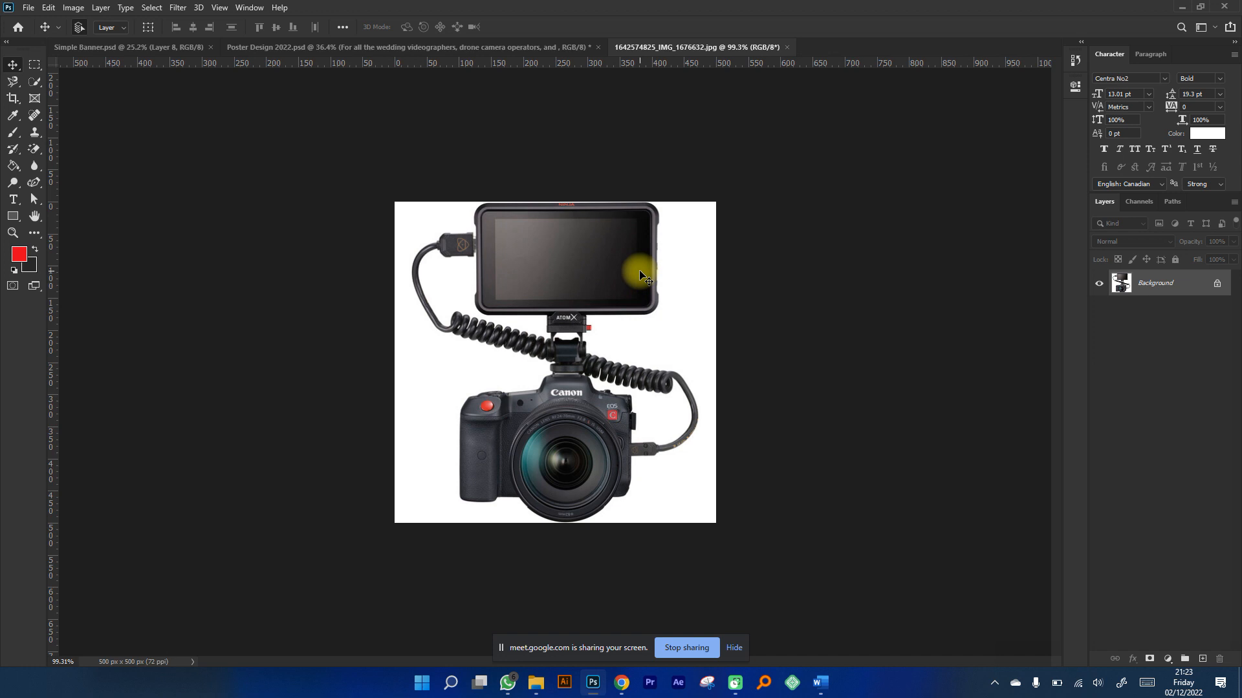
{"action": "left_click", "coordinate": [1216, 285]}
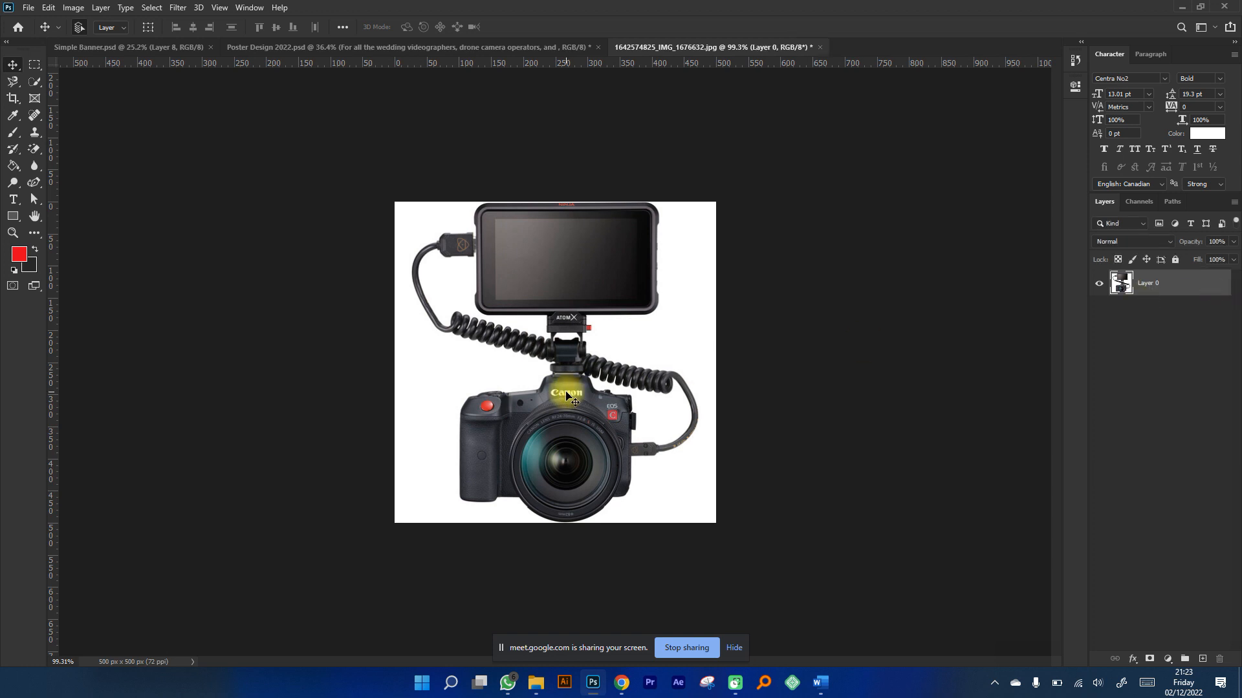
{"action": "left_click_drag", "start_coordinate": [556, 270], "coordinate": [563, 278]}
{"action": "key", "text": "ctrl+z"}
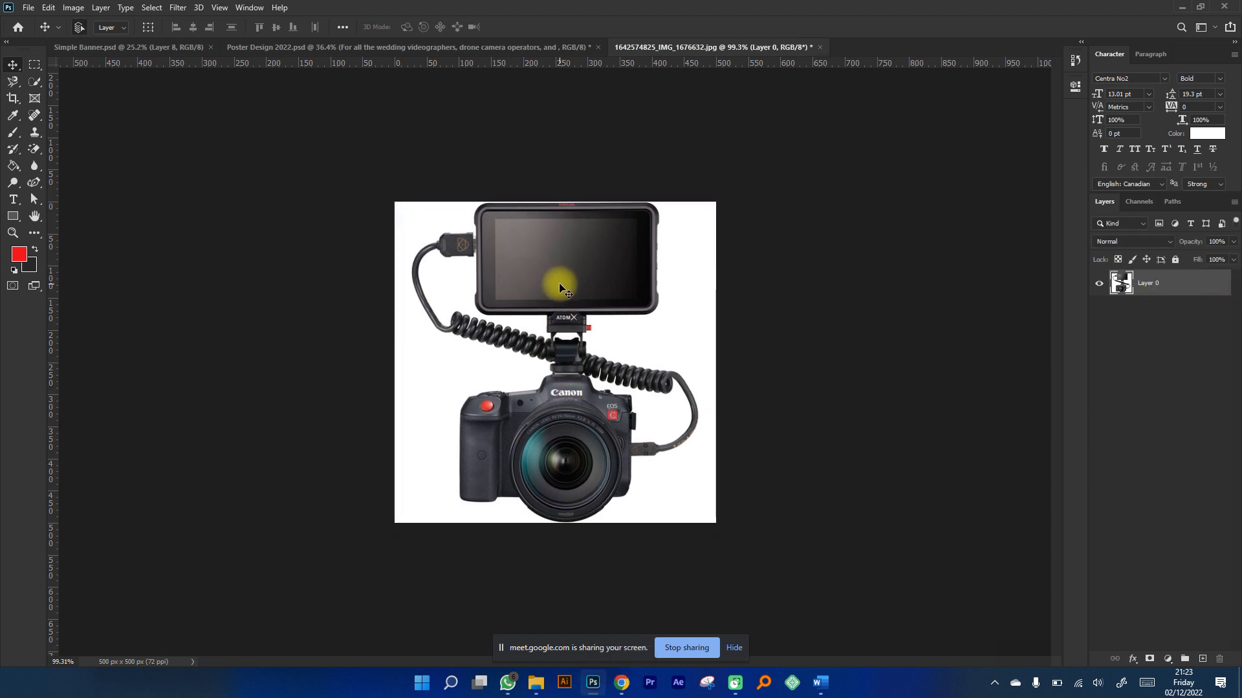
Try erasing the white area around the camera rig with the Magic Eraser at tolerance 40, and undo it.
{"action": "left_click", "coordinate": [34, 154]}
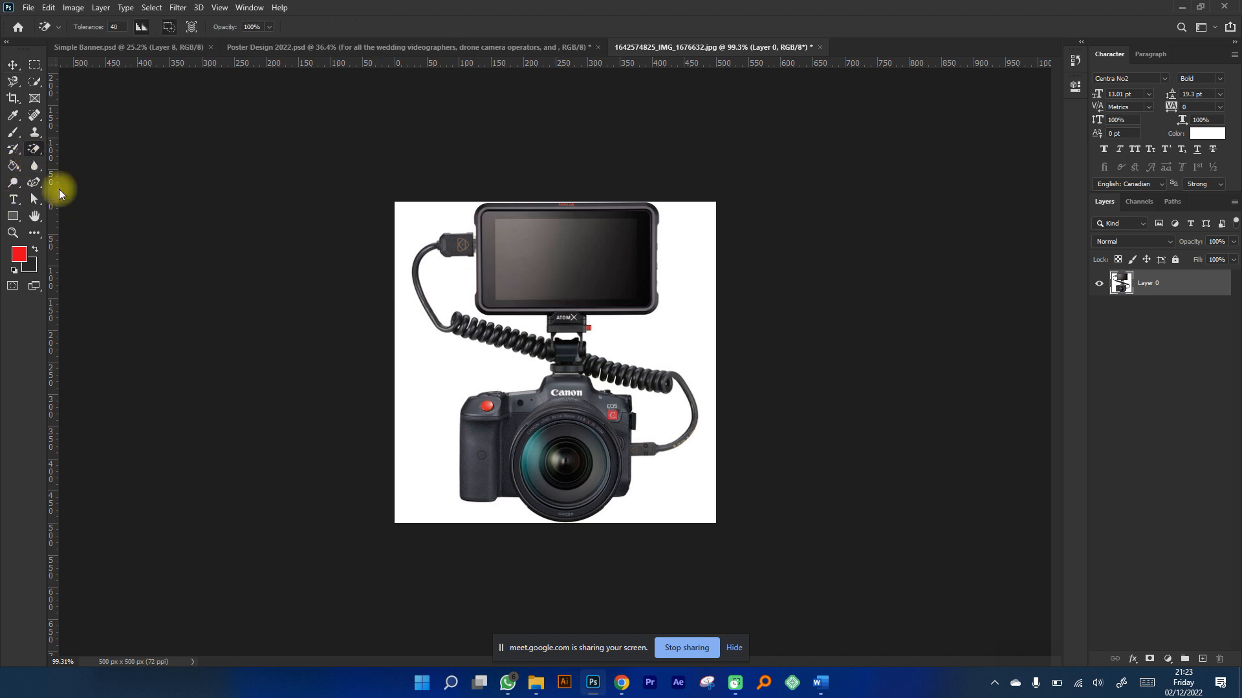
{"action": "left_click", "coordinate": [423, 377]}
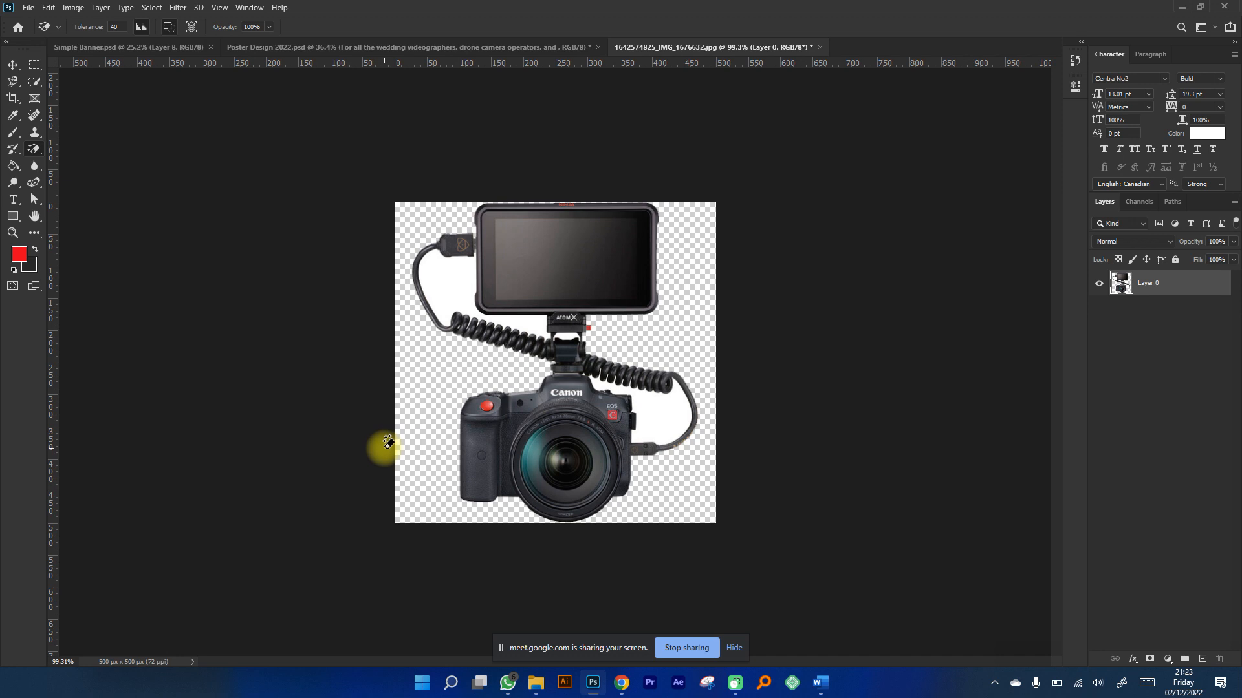
{"action": "scroll", "coordinate": [685, 433], "scroll_direction": "up", "scroll_amount": 6}
{"action": "scroll", "coordinate": [440, 311], "scroll_direction": "down", "scroll_amount": 5}
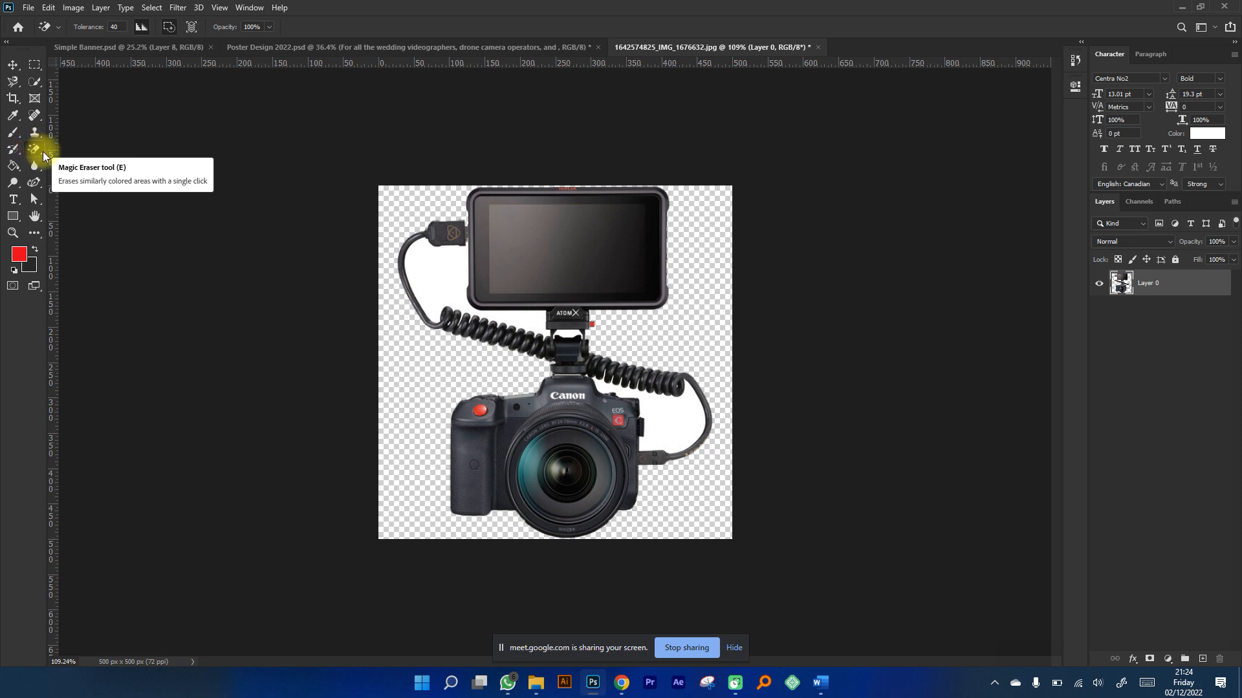
{"action": "key", "text": "ctrl+z"}
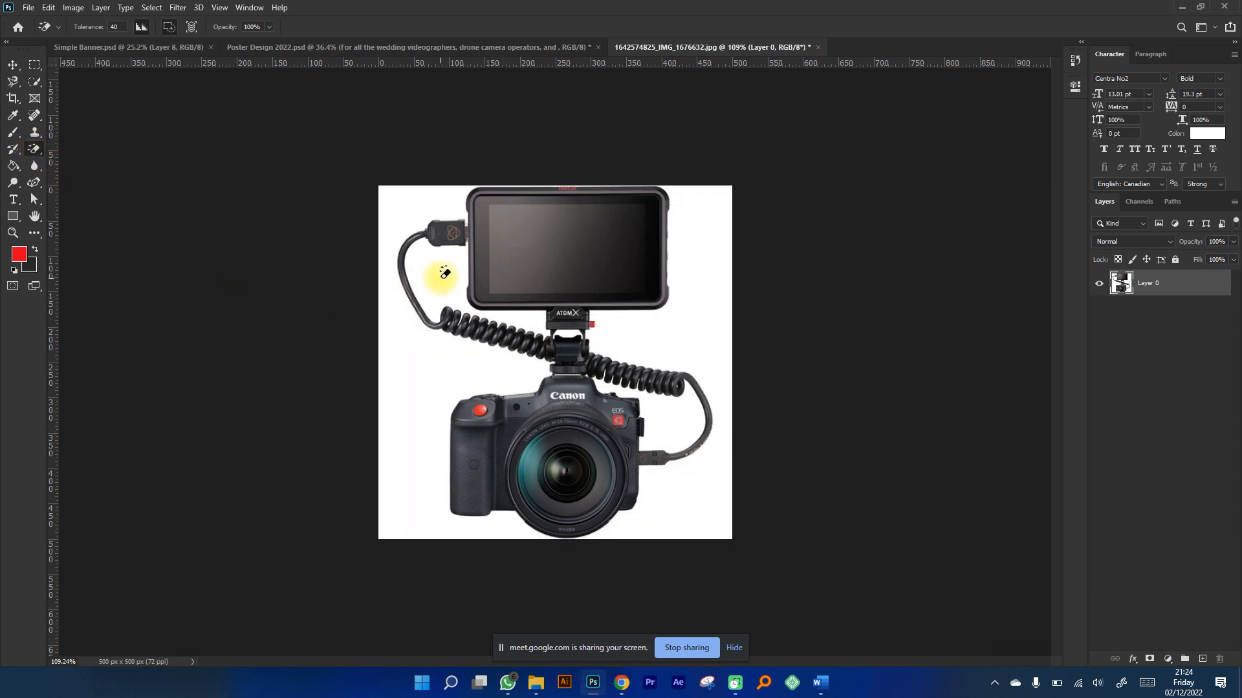
Set the Magic Eraser tolerance to 3 and erase the white background around the camera rig and inside its cable loops.
{"action": "left_click", "coordinate": [113, 26]}
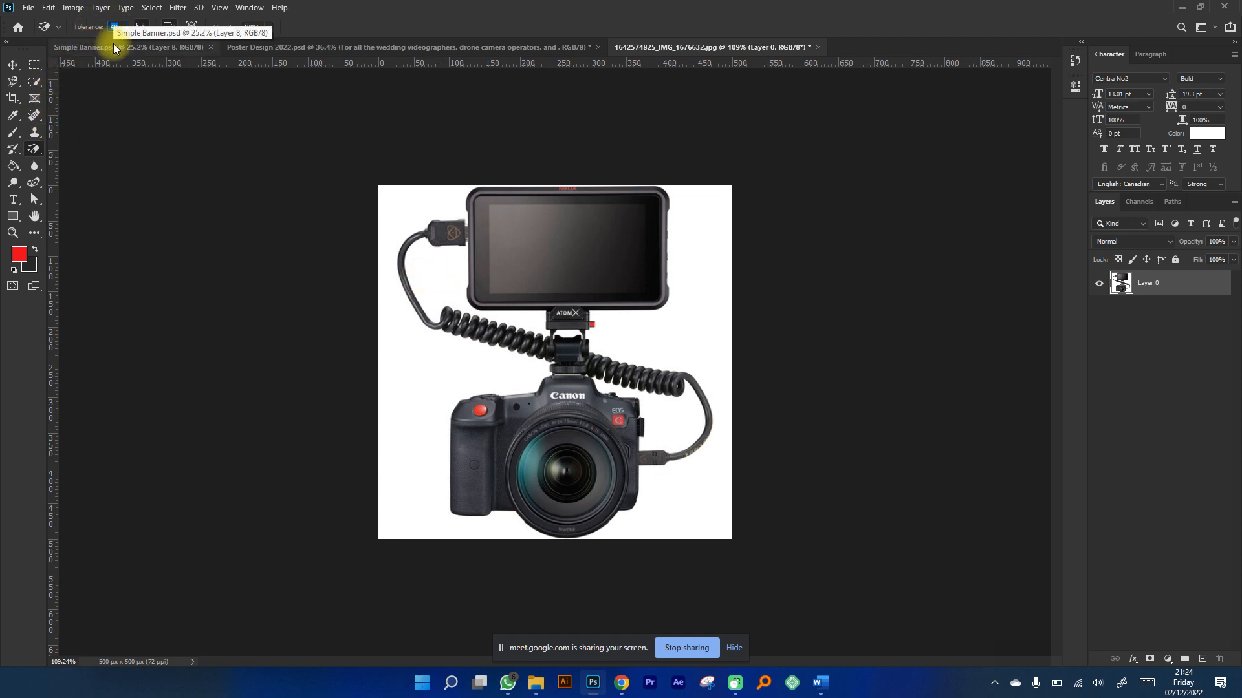
{"action": "key", "text": "Return"}
{"action": "left_click", "coordinate": [403, 365]}
{"action": "scroll", "coordinate": [403, 366], "scroll_direction": "up", "scroll_amount": 10}
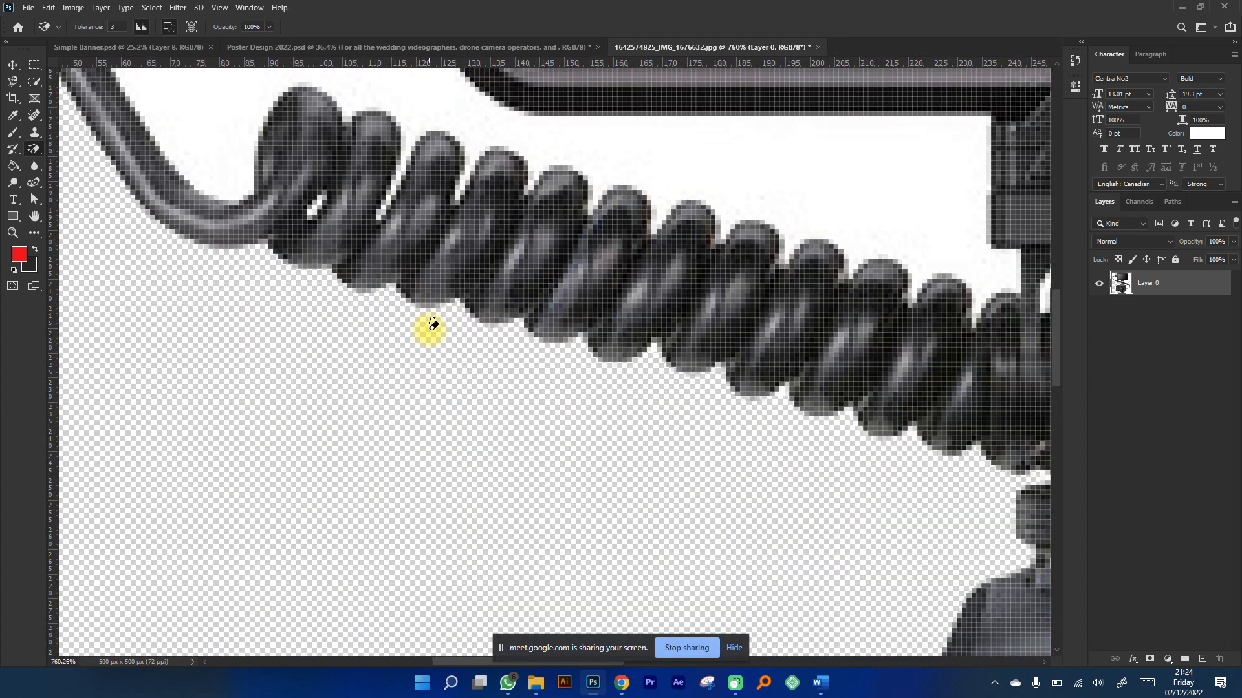
{"action": "scroll", "coordinate": [420, 311], "scroll_direction": "down", "scroll_amount": 5}
{"action": "scroll", "coordinate": [773, 301], "scroll_direction": "up", "scroll_amount": 3}
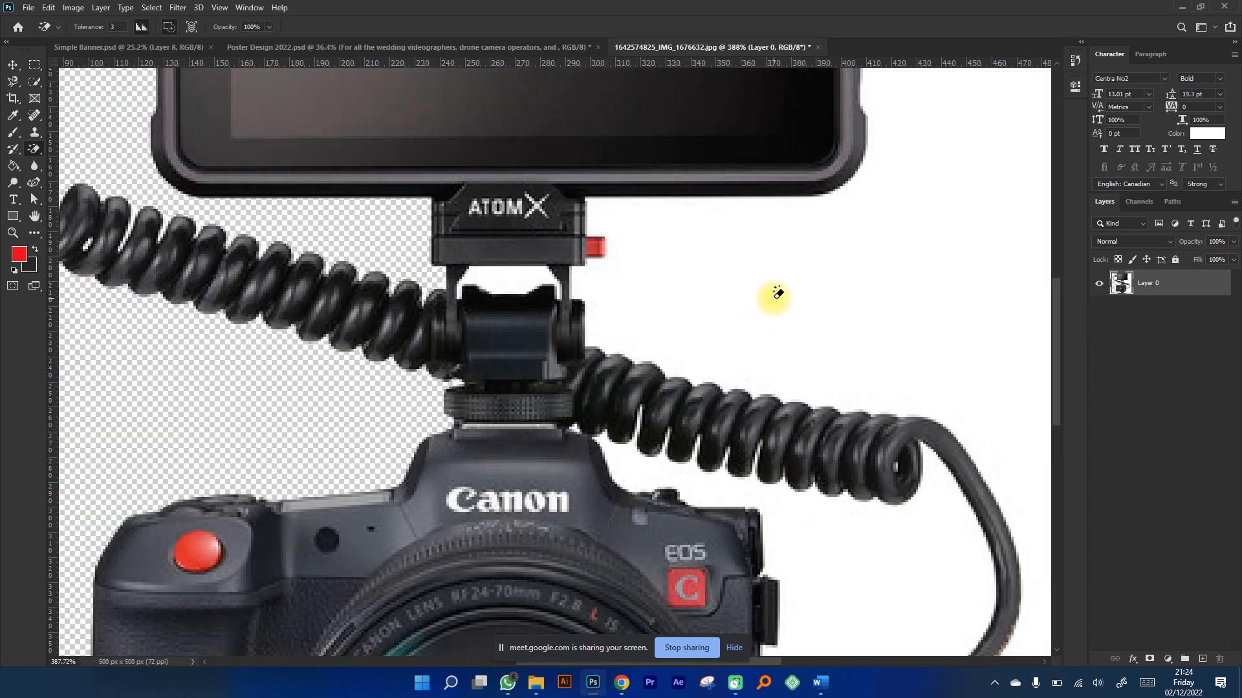
{"action": "left_click", "coordinate": [665, 299]}
{"action": "scroll", "coordinate": [659, 346], "scroll_direction": "down", "scroll_amount": 5}
{"action": "scroll", "coordinate": [673, 422], "scroll_direction": "up", "scroll_amount": 3}
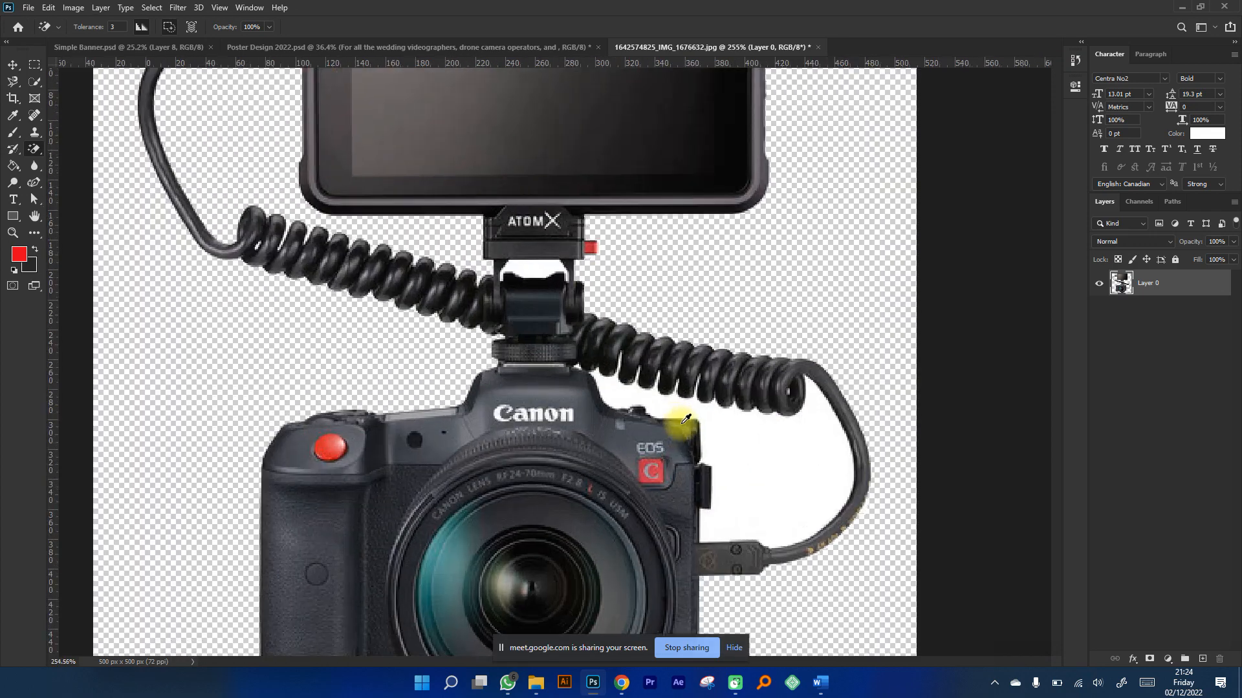
{"action": "left_click", "coordinate": [721, 437]}
Examine the erased edge along the underside of the coiled cable for leftover white pixels.
{"action": "scroll", "coordinate": [633, 362], "scroll_direction": "down", "scroll_amount": 4}
{"action": "scroll", "coordinate": [540, 357], "scroll_direction": "up", "scroll_amount": 10}
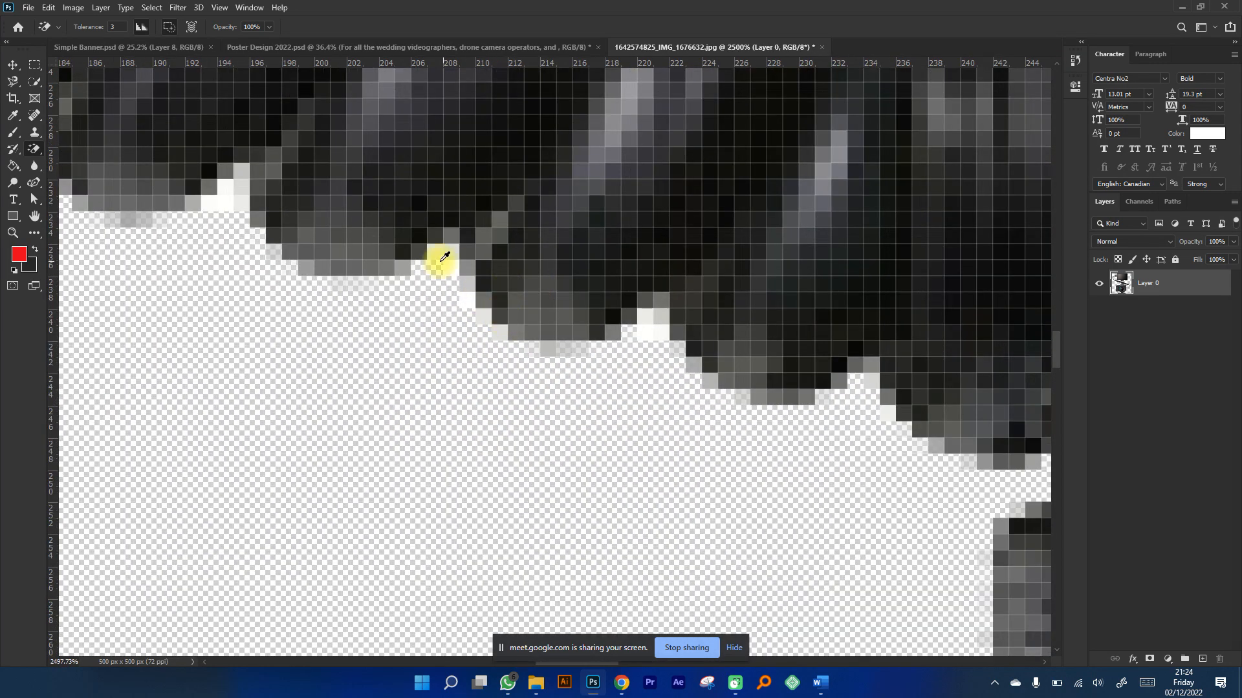
{"action": "scroll", "coordinate": [479, 324], "scroll_direction": "up", "scroll_amount": 3}
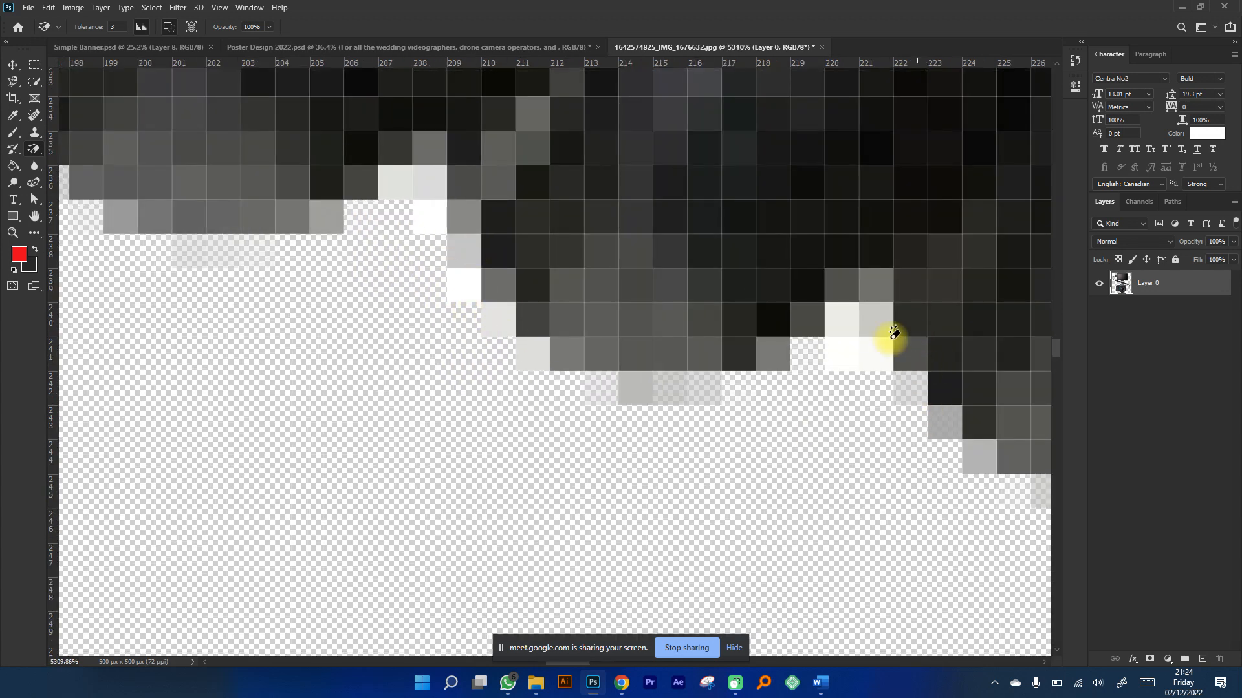
{"action": "scroll", "coordinate": [892, 460], "scroll_direction": "down", "scroll_amount": 5}
{"action": "scroll", "coordinate": [546, 310], "scroll_direction": "up", "scroll_amount": 2}
{"action": "scroll", "coordinate": [546, 310], "scroll_direction": "left", "scroll_amount": 2}
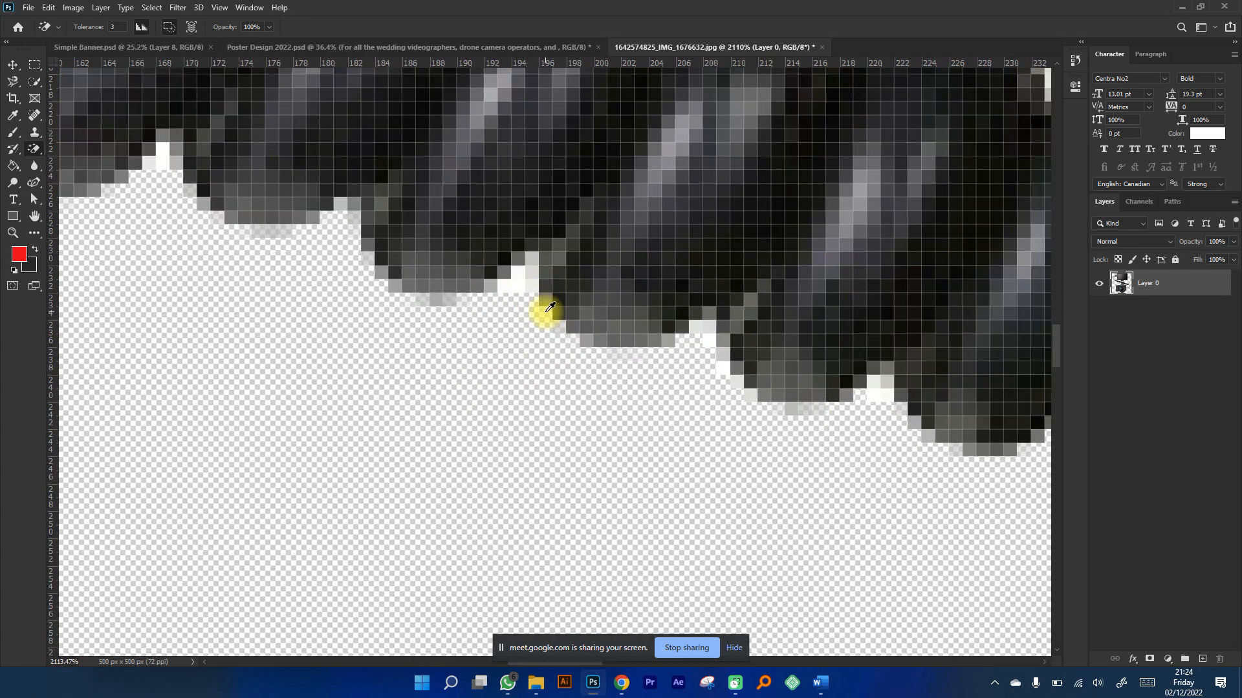
{"action": "scroll", "coordinate": [433, 293], "scroll_direction": "down", "scroll_amount": 4}
Undo all the erasing and the layer unlock, back to the original locked Background layer.
{"action": "key", "text": "ctrl+z"}
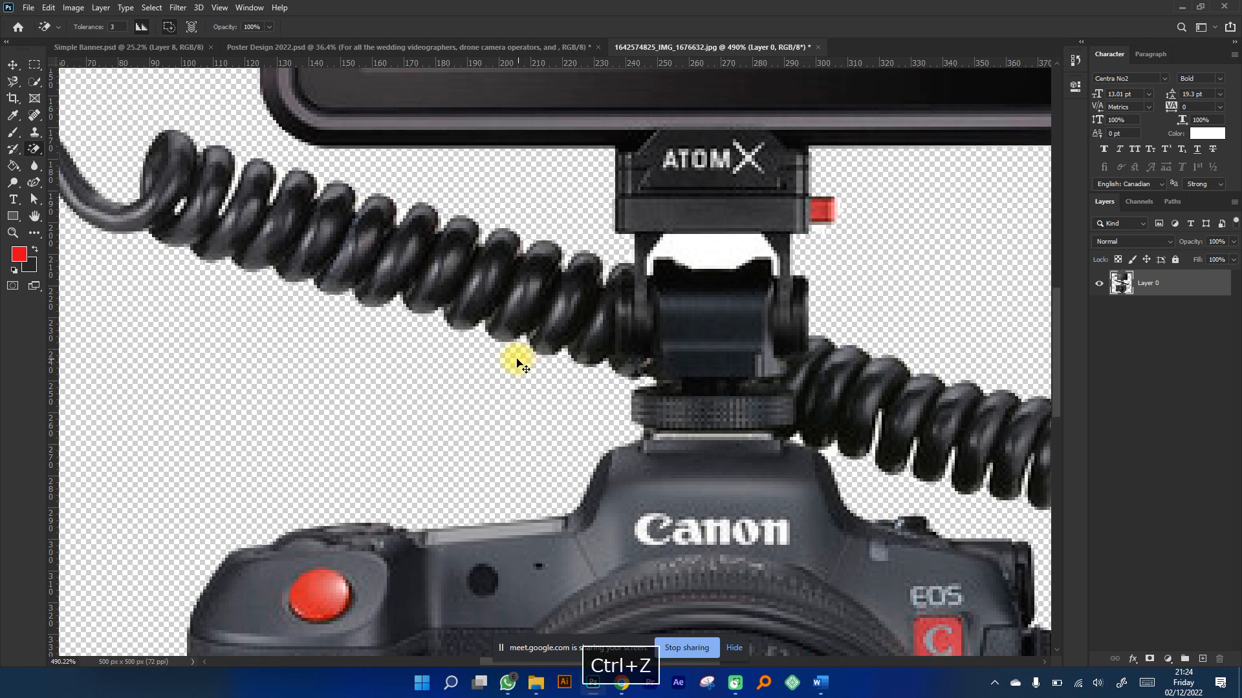
{"action": "scroll", "coordinate": [516, 363], "scroll_direction": "down", "scroll_amount": 3}
{"action": "key", "text": "ctrl+z"}
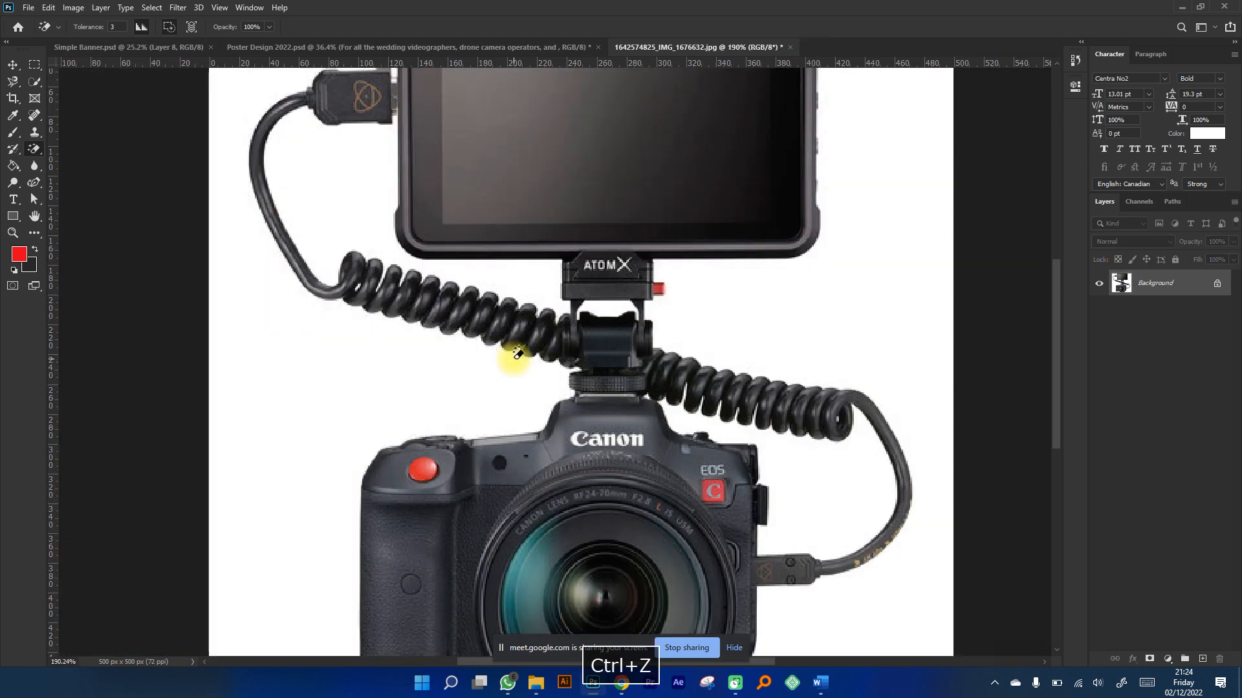
{"action": "scroll", "coordinate": [514, 363], "scroll_direction": "down", "scroll_amount": 2}
{"action": "key", "text": "ctrl+z"}
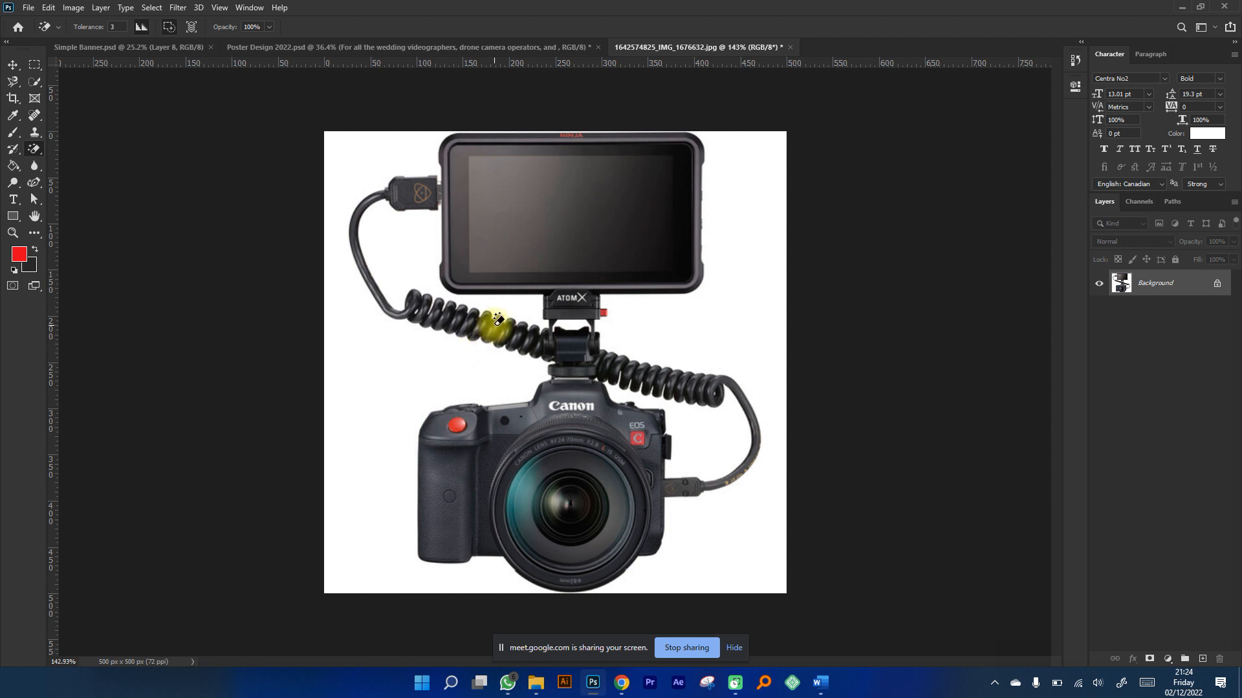
{"action": "key", "text": "ctrl+shift+z"}
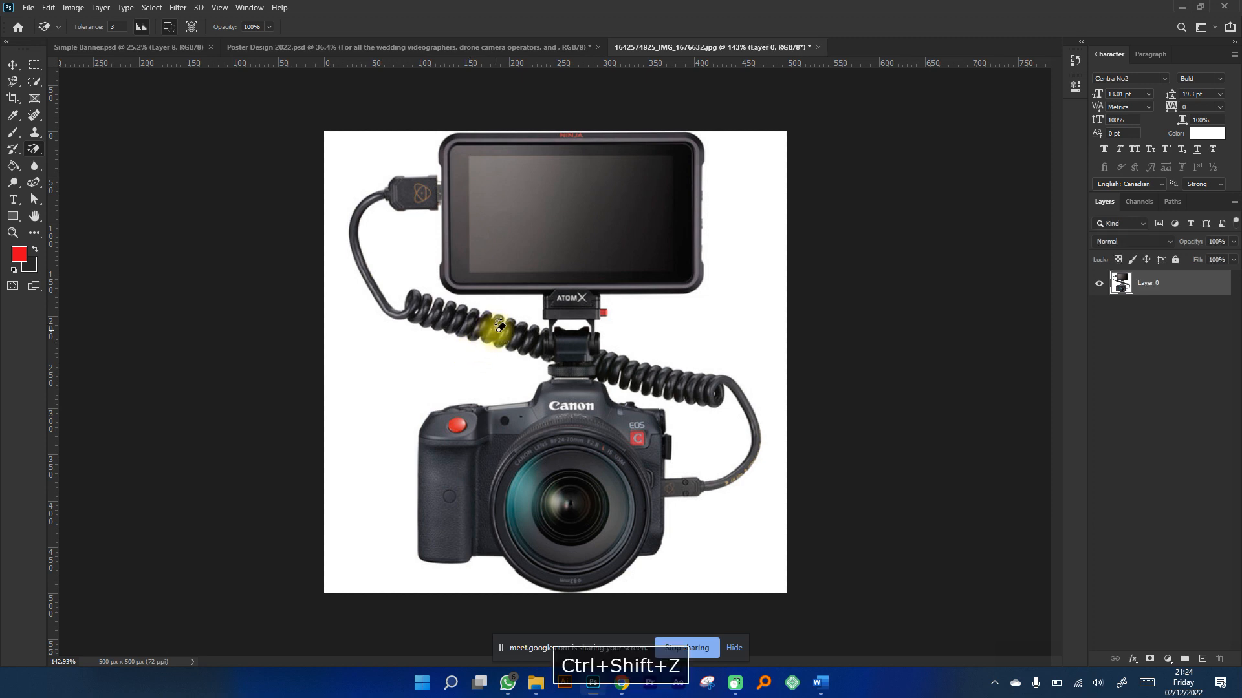
{"action": "key", "text": "ctrl+z"}
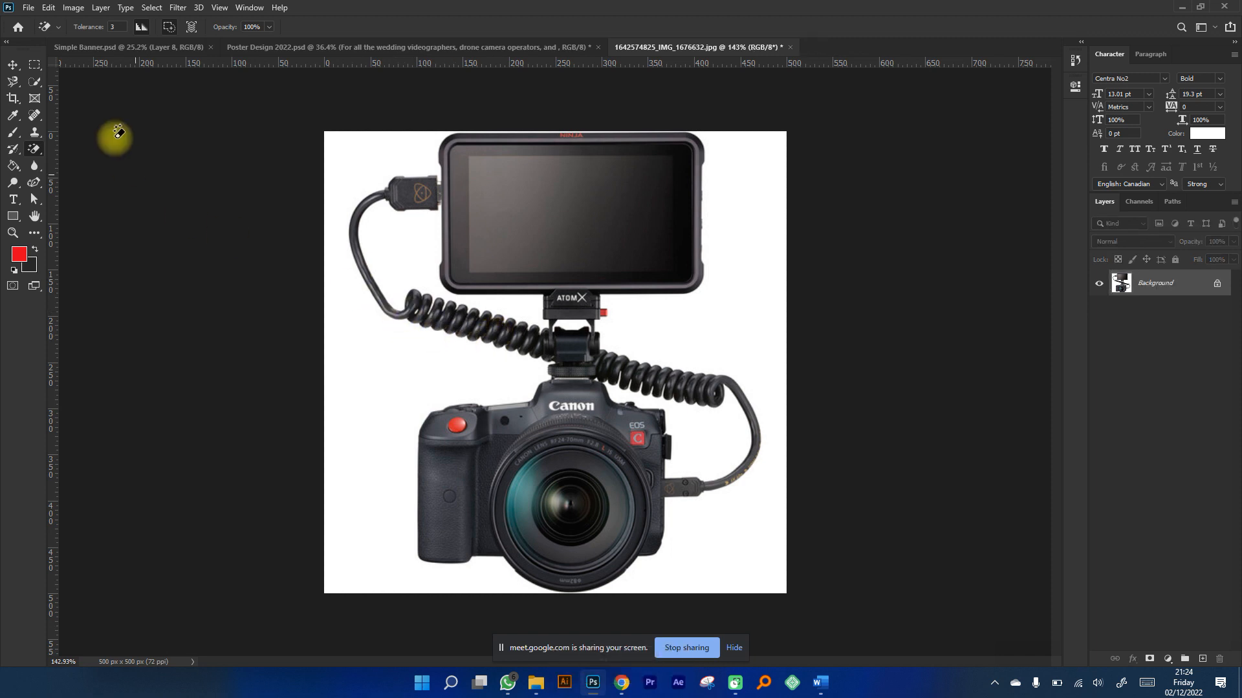
Set the Magic Eraser tolerance to 20 and erase the white background surrounding the camera and monitor.
{"action": "left_click", "coordinate": [94, 28]}
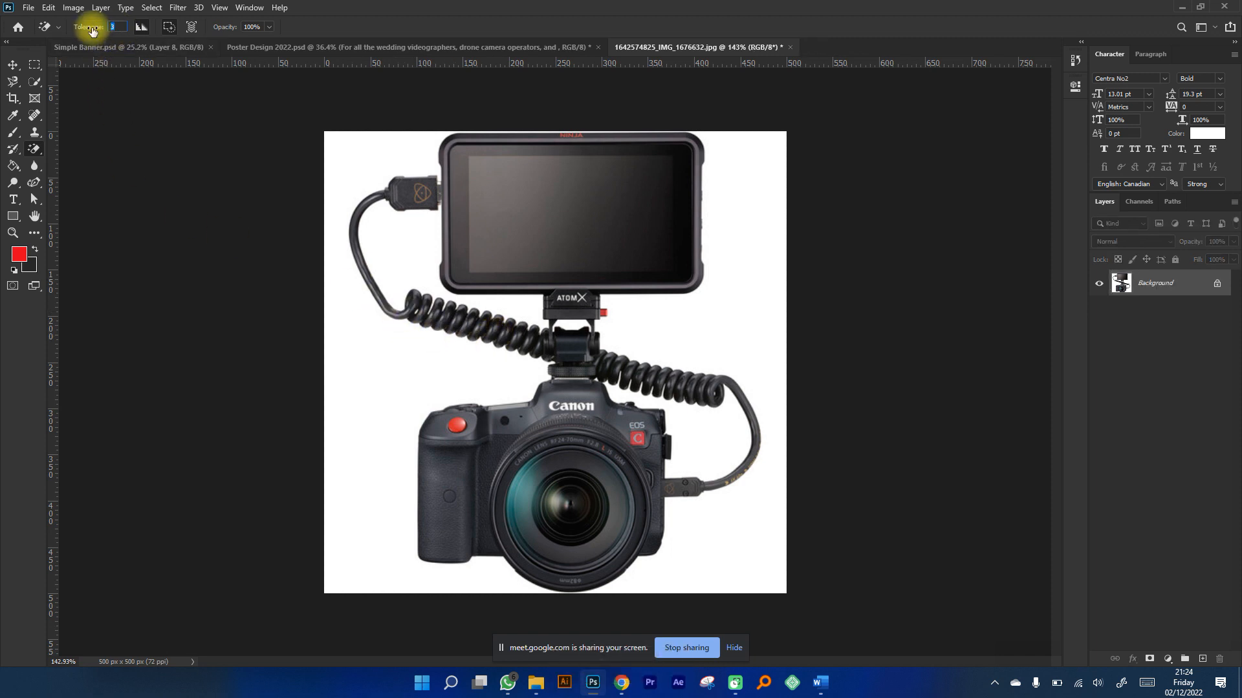
{"action": "type", "text": "20"}
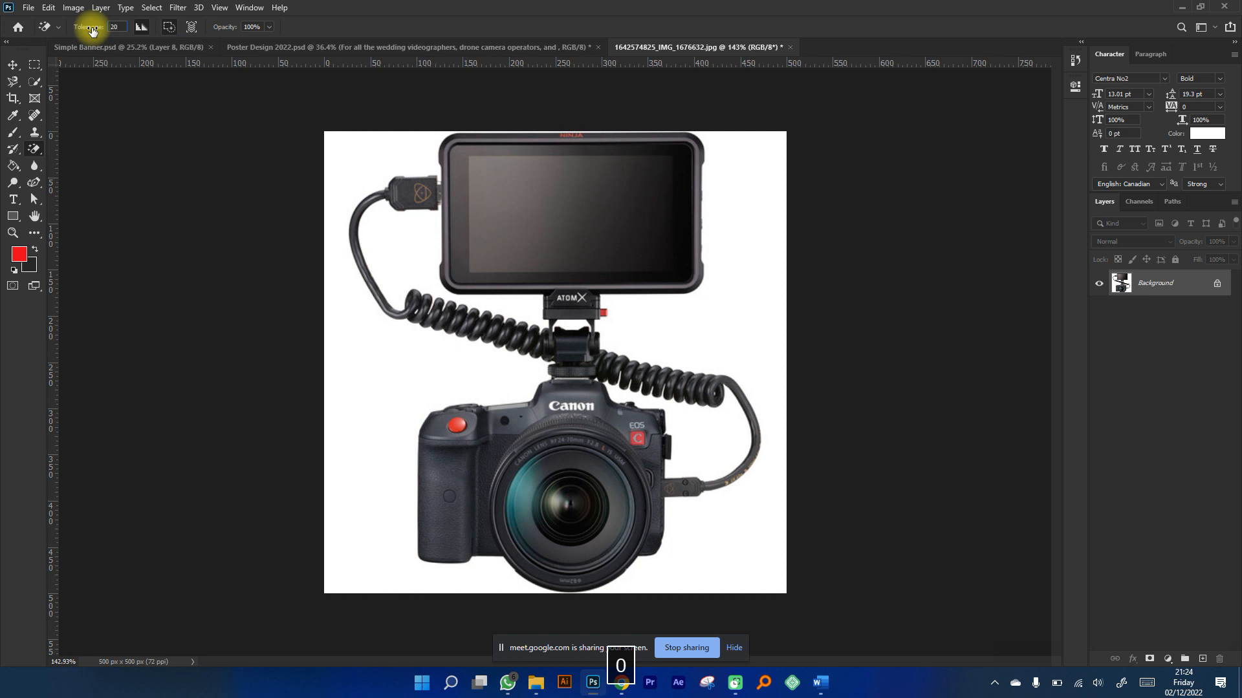
{"action": "key", "text": "Return"}
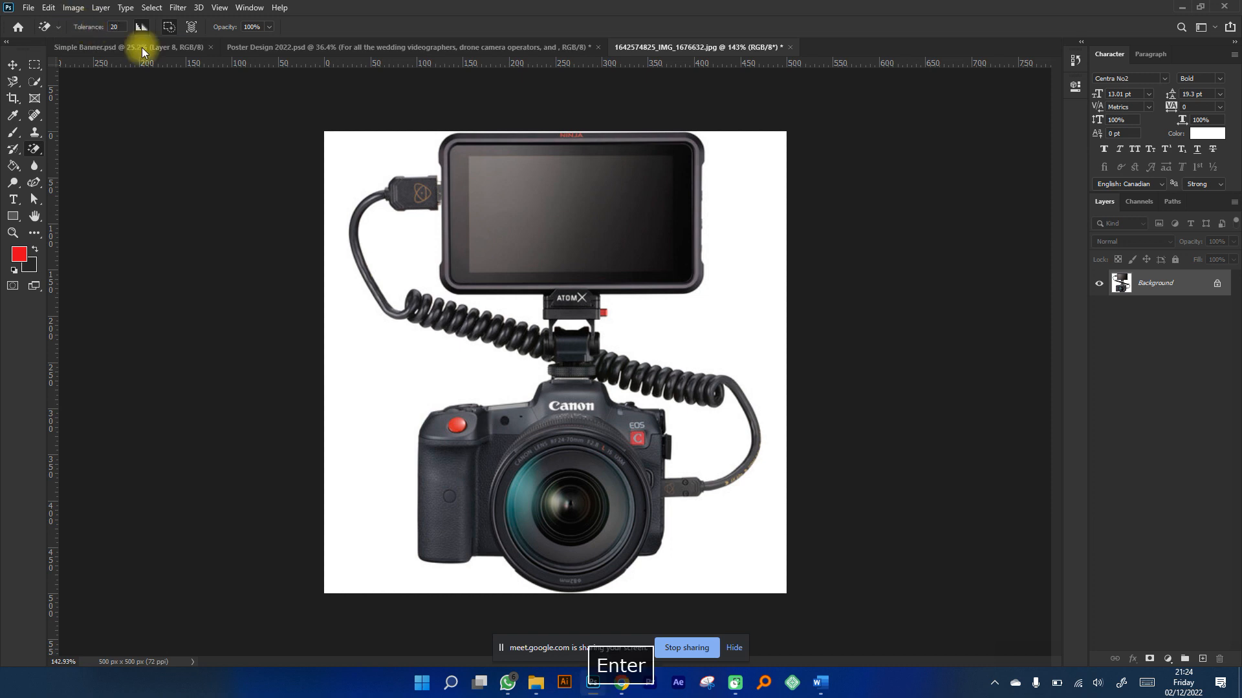
{"action": "left_click", "coordinate": [221, 205]}
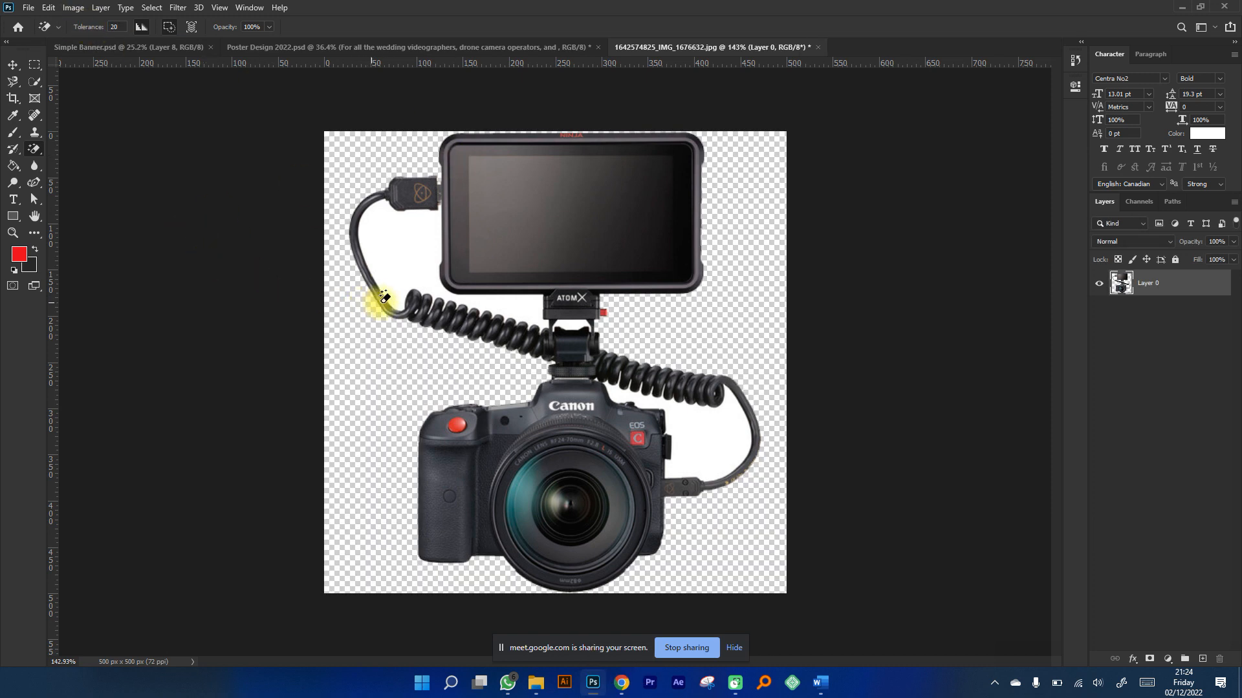
Erase the remaining white areas inside both cable loops and in the gap of the mount beneath the monitor.
{"action": "left_click", "coordinate": [401, 287]}
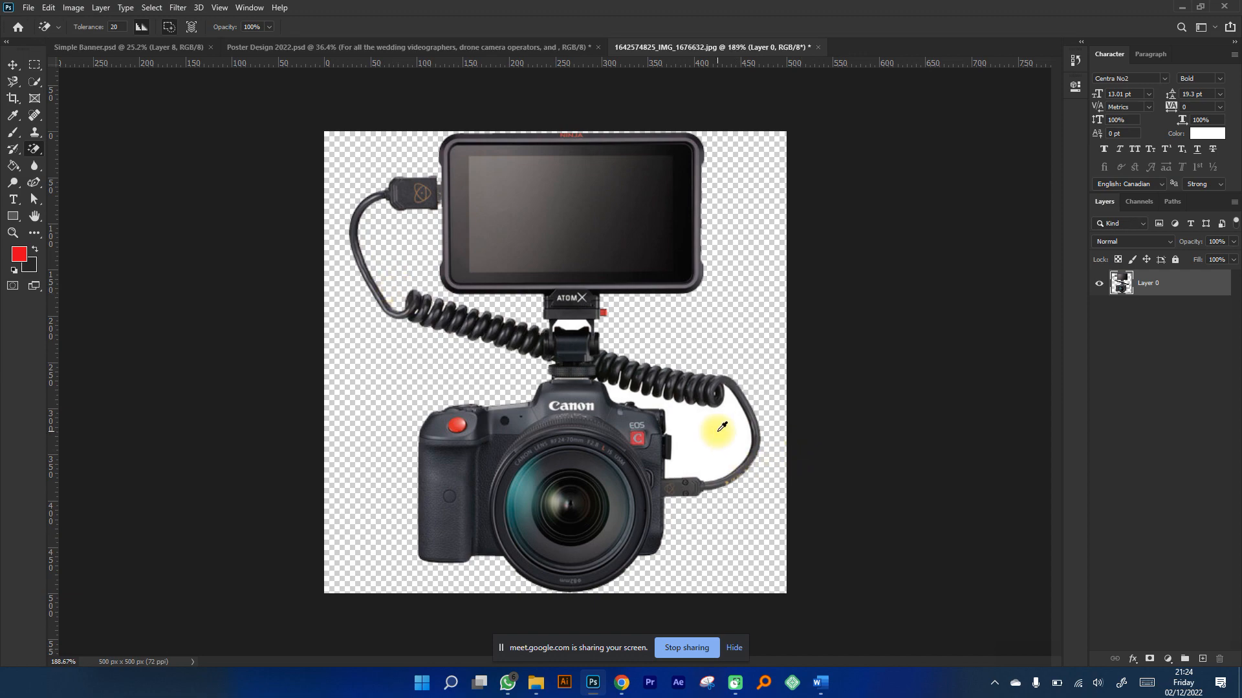
{"action": "scroll", "coordinate": [722, 426], "scroll_direction": "up", "scroll_amount": 3}
{"action": "scroll", "coordinate": [731, 413], "scroll_direction": "down", "scroll_amount": 1}
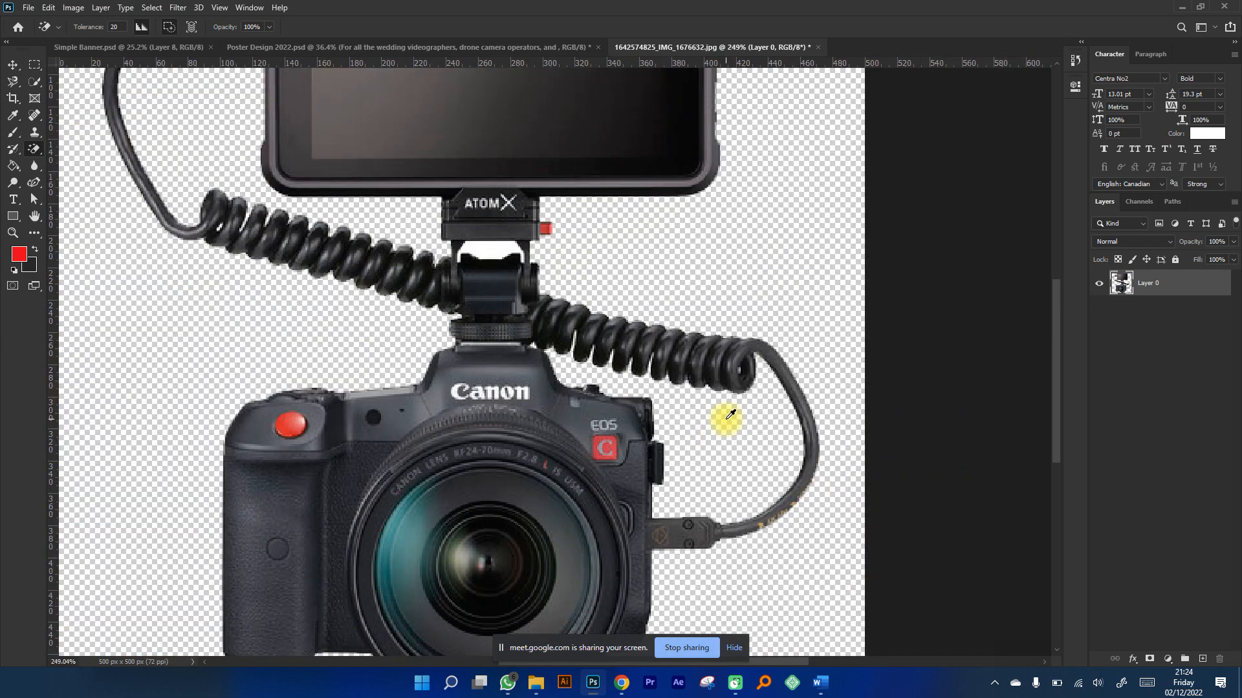
{"action": "scroll", "coordinate": [523, 269], "scroll_direction": "up", "scroll_amount": 5}
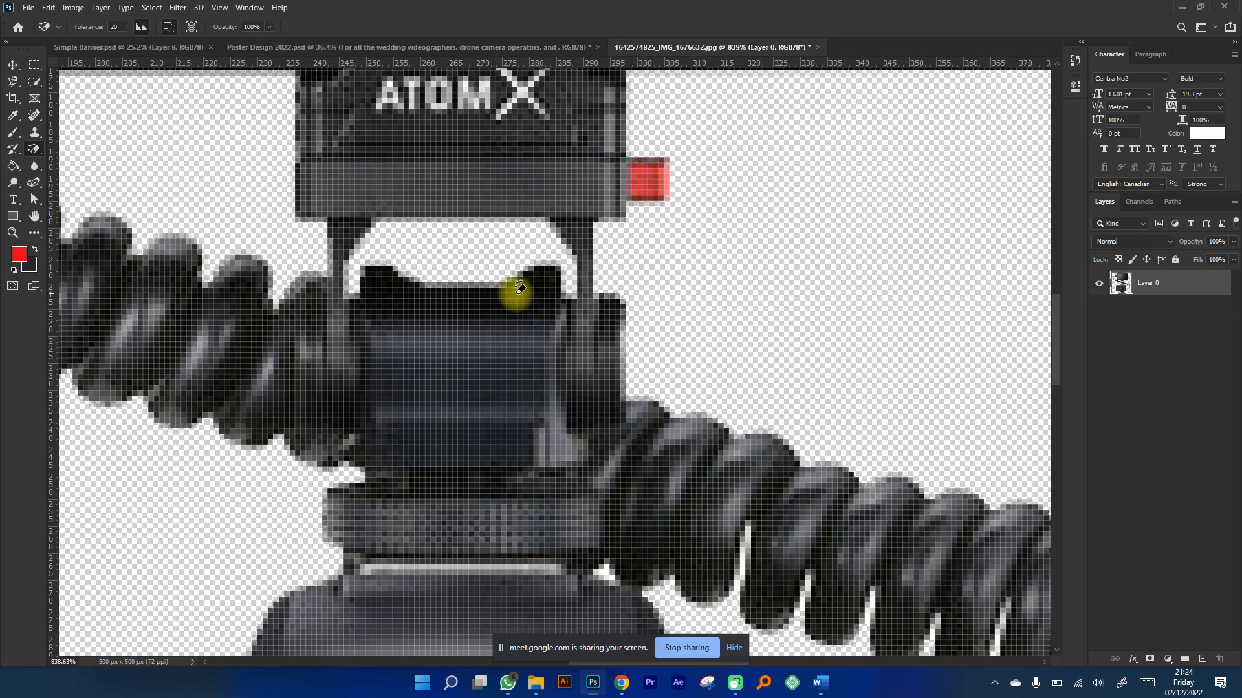
{"action": "scroll", "coordinate": [517, 289], "scroll_direction": "down", "scroll_amount": 8}
Move the cut-out camera rig into Poster Design 2022.psd and place it below the start of the description paragraph.
{"action": "left_click", "coordinate": [11, 65]}
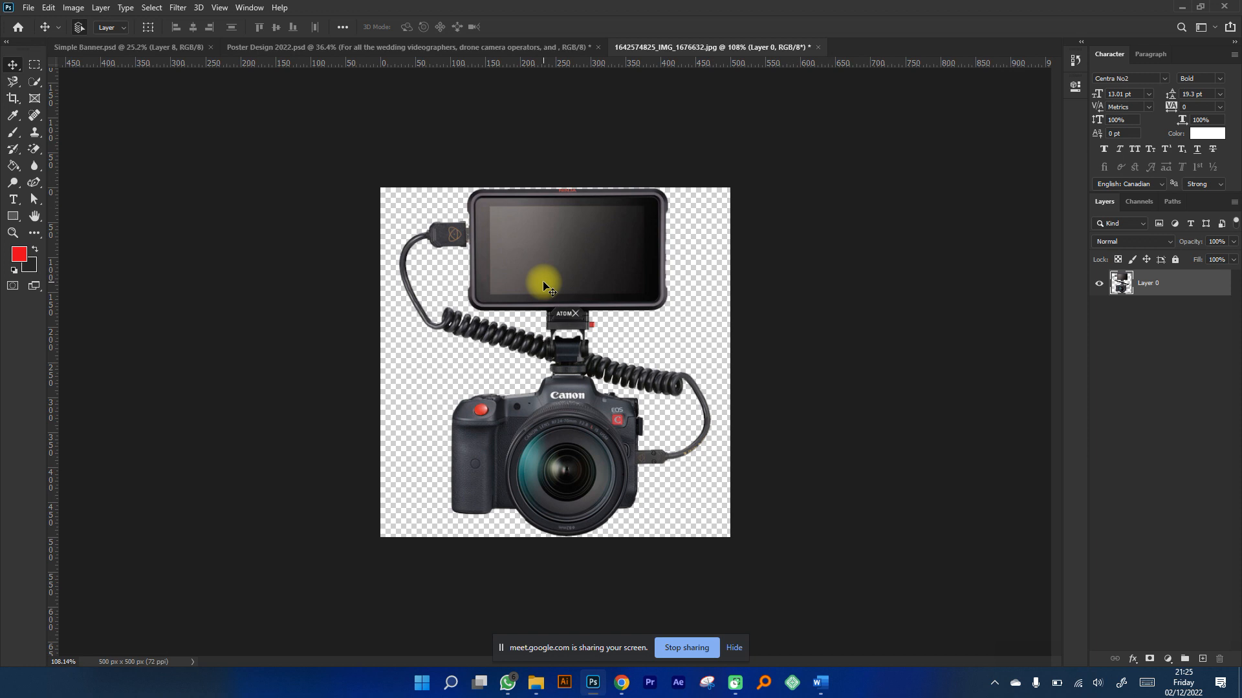
{"action": "left_click_drag", "start_coordinate": [547, 289], "coordinate": [436, 246]}
{"action": "left_click_drag", "start_coordinate": [372, 503], "coordinate": [348, 493]}
{"action": "scroll", "coordinate": [374, 497], "scroll_direction": "down", "scroll_amount": 2}
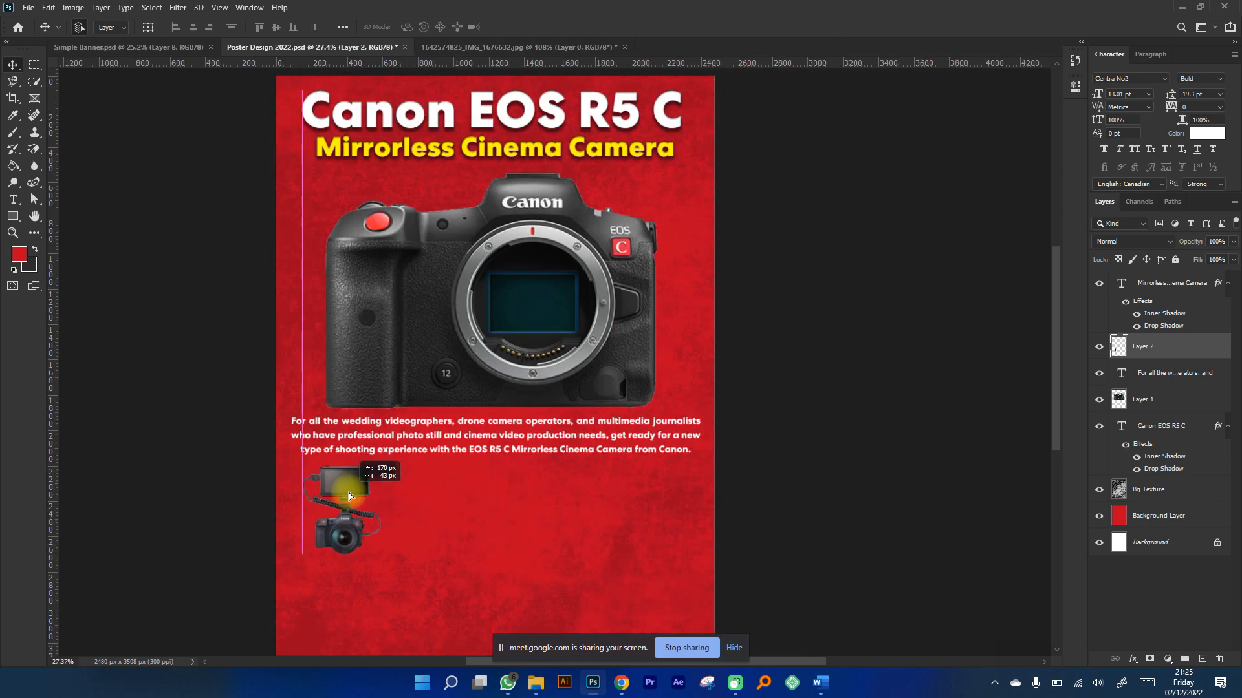
{"action": "scroll", "coordinate": [353, 495], "scroll_direction": "down", "scroll_amount": 2}
{"action": "scroll", "coordinate": [433, 469], "scroll_direction": "up", "scroll_amount": 5}
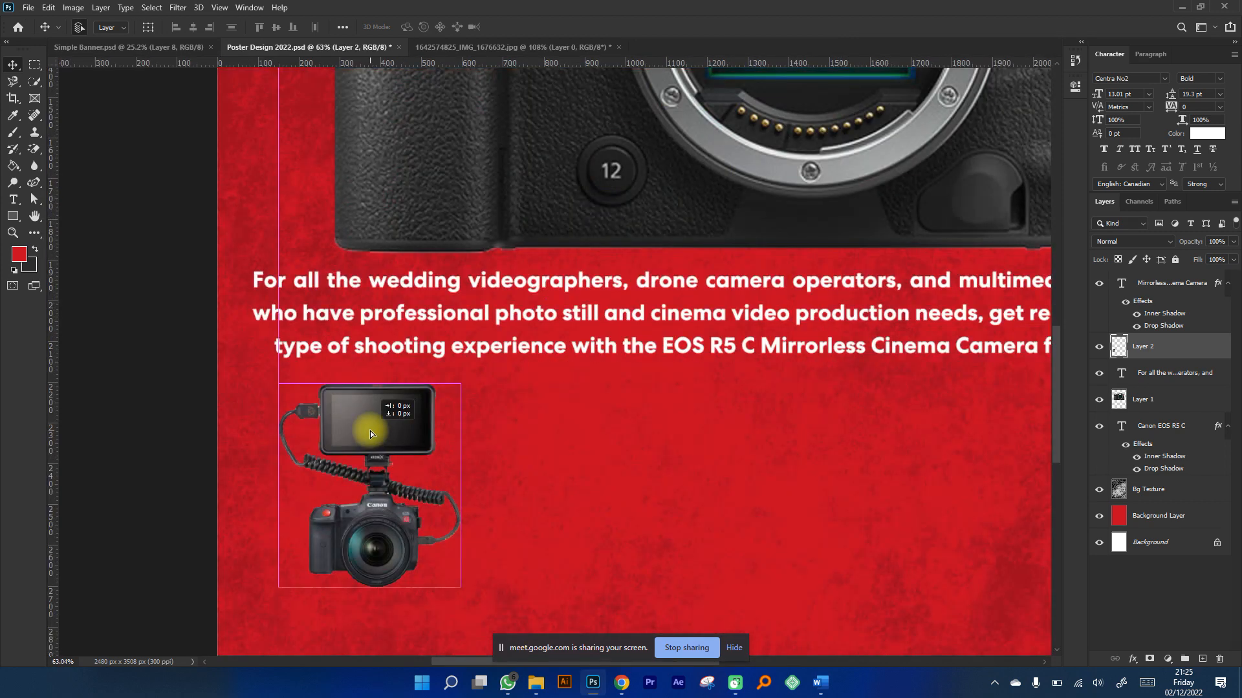
{"action": "key", "text": "ctrl+t"}
{"action": "scroll", "coordinate": [437, 456], "scroll_direction": "down", "scroll_amount": 2}
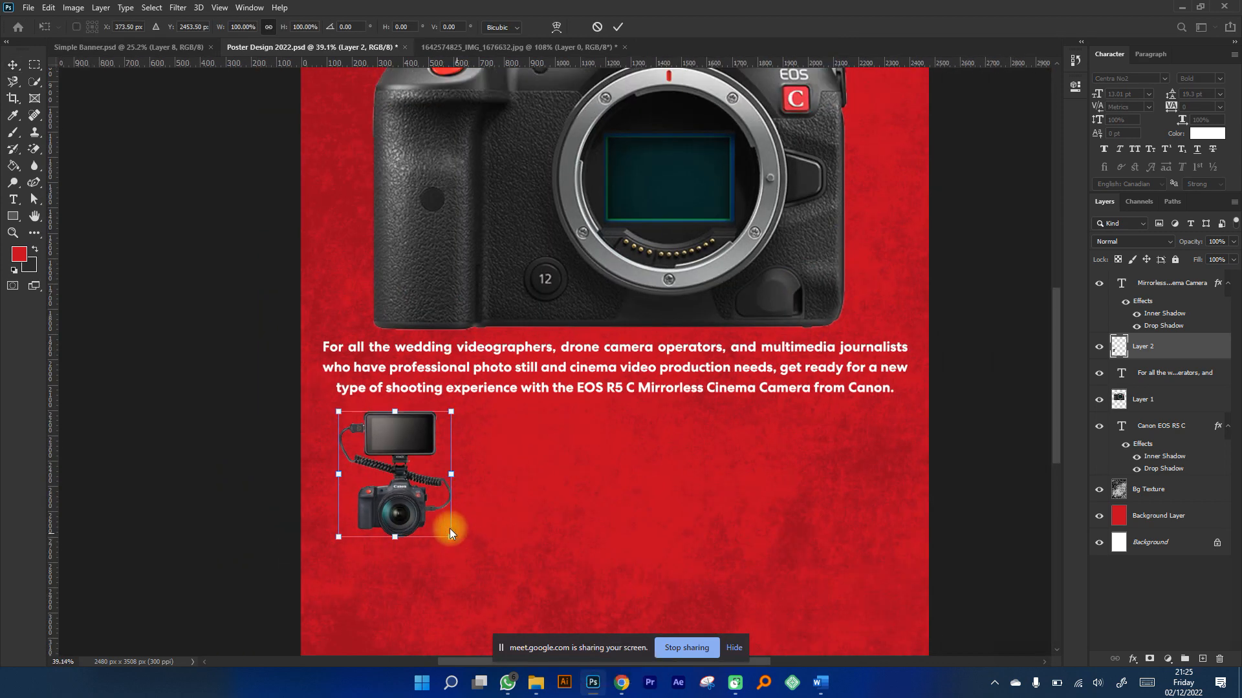
{"action": "key", "text": "Escape"}
{"action": "key", "text": "Return"}
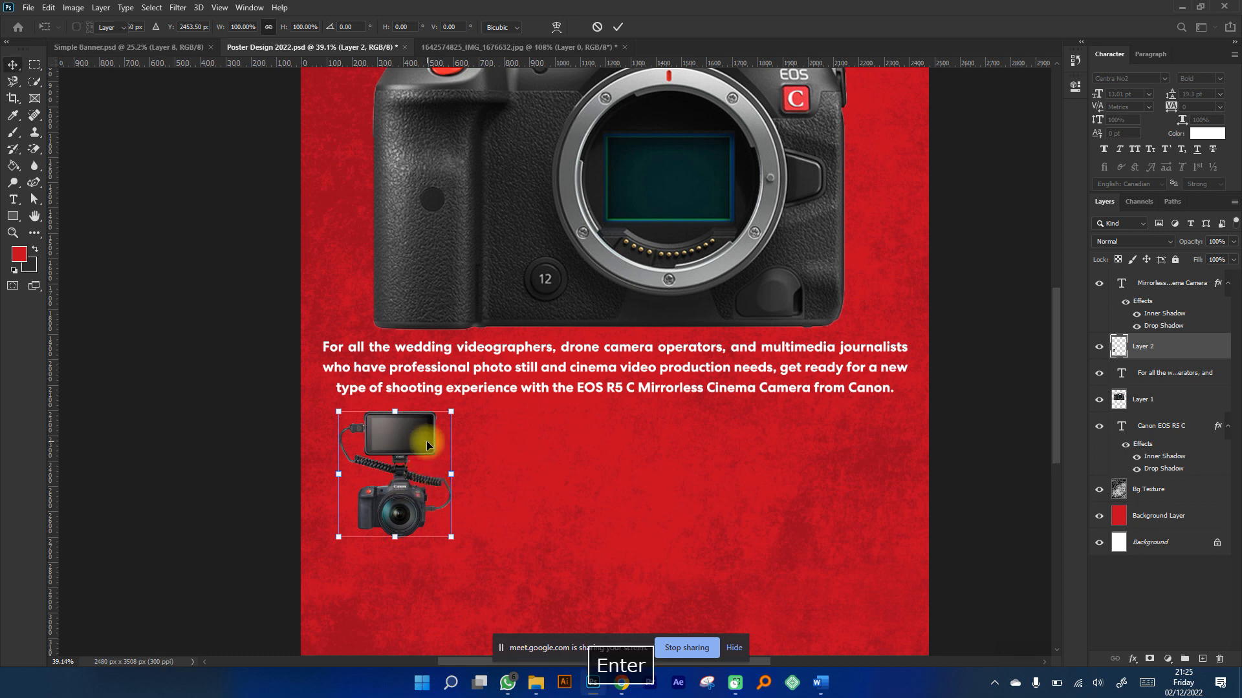
{"action": "scroll", "coordinate": [427, 445], "scroll_direction": "up", "scroll_amount": 3}
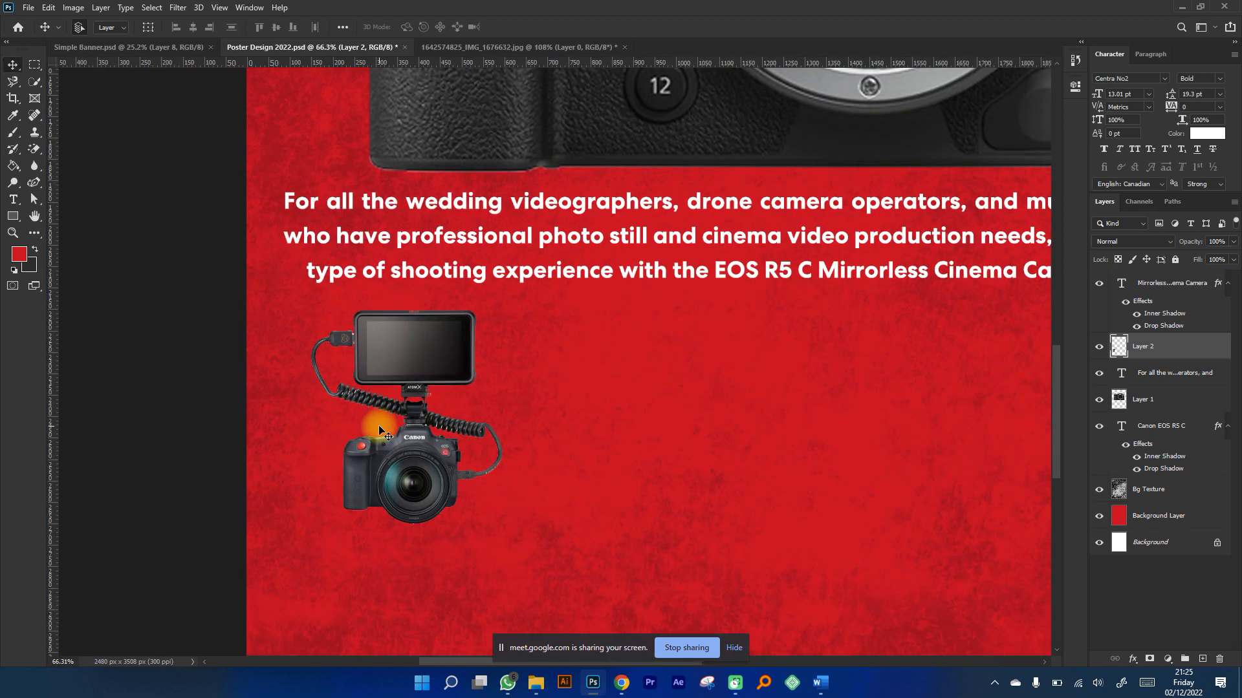
{"action": "left_click", "coordinate": [379, 427]}
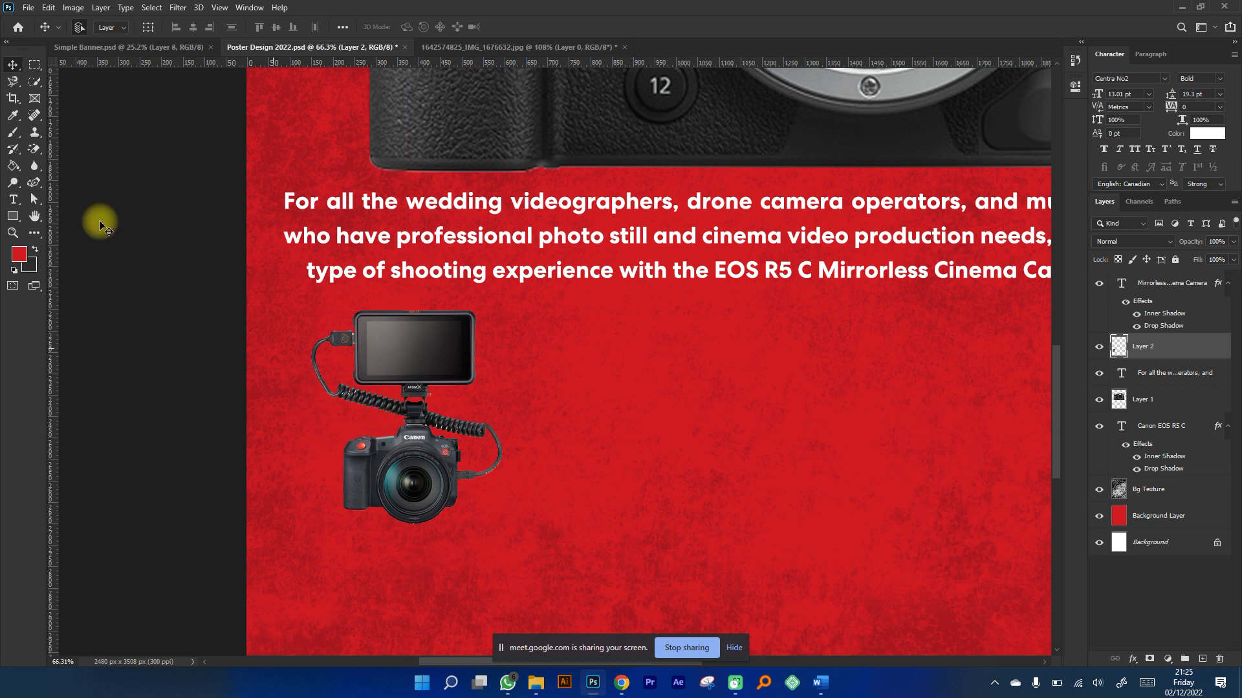
Scale the camera rig up slightly with Free Transform, extending it down and to the right.
{"action": "left_click", "coordinate": [52, 9]}
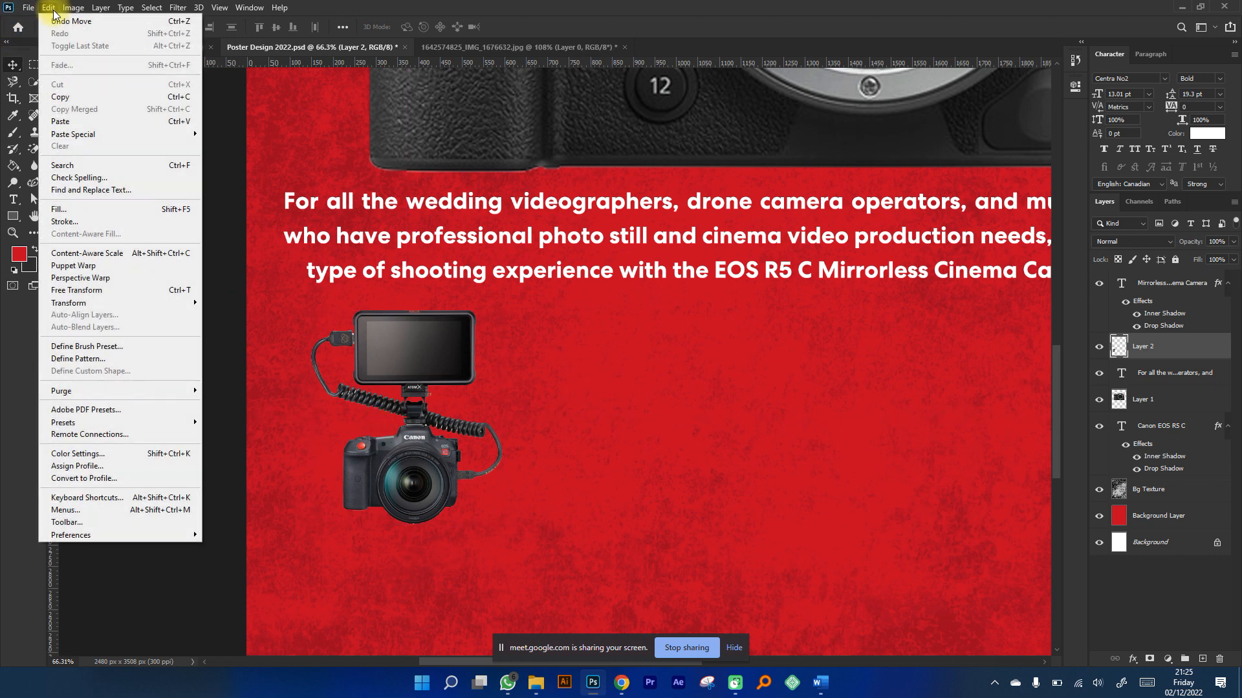
{"action": "left_click", "coordinate": [92, 290]}
{"action": "scroll", "coordinate": [549, 344], "scroll_direction": "down", "scroll_amount": 2}
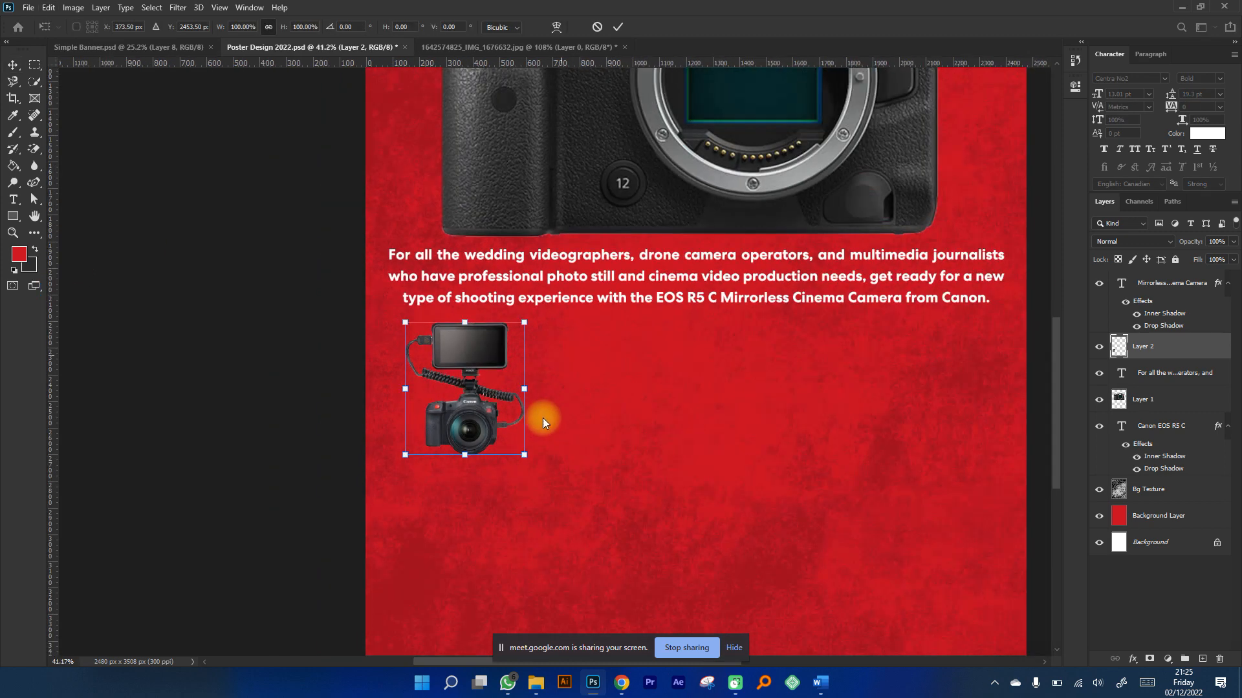
{"action": "left_click_drag", "start_coordinate": [527, 460], "coordinate": [540, 475]}
{"action": "key", "text": "Return"}
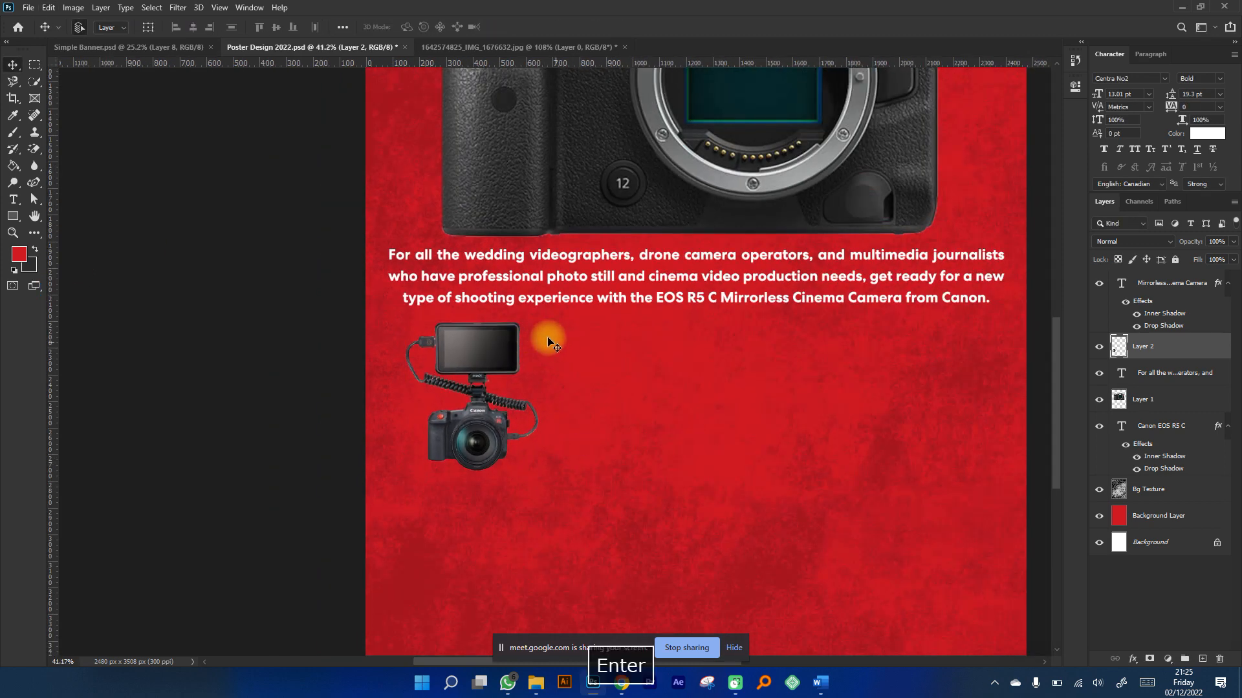
Reposition the enlarged rig closer to the paragraph and near its left text edge.
{"action": "left_click_drag", "start_coordinate": [498, 348], "coordinate": [495, 339]}
{"action": "key", "text": "ctrl+0"}
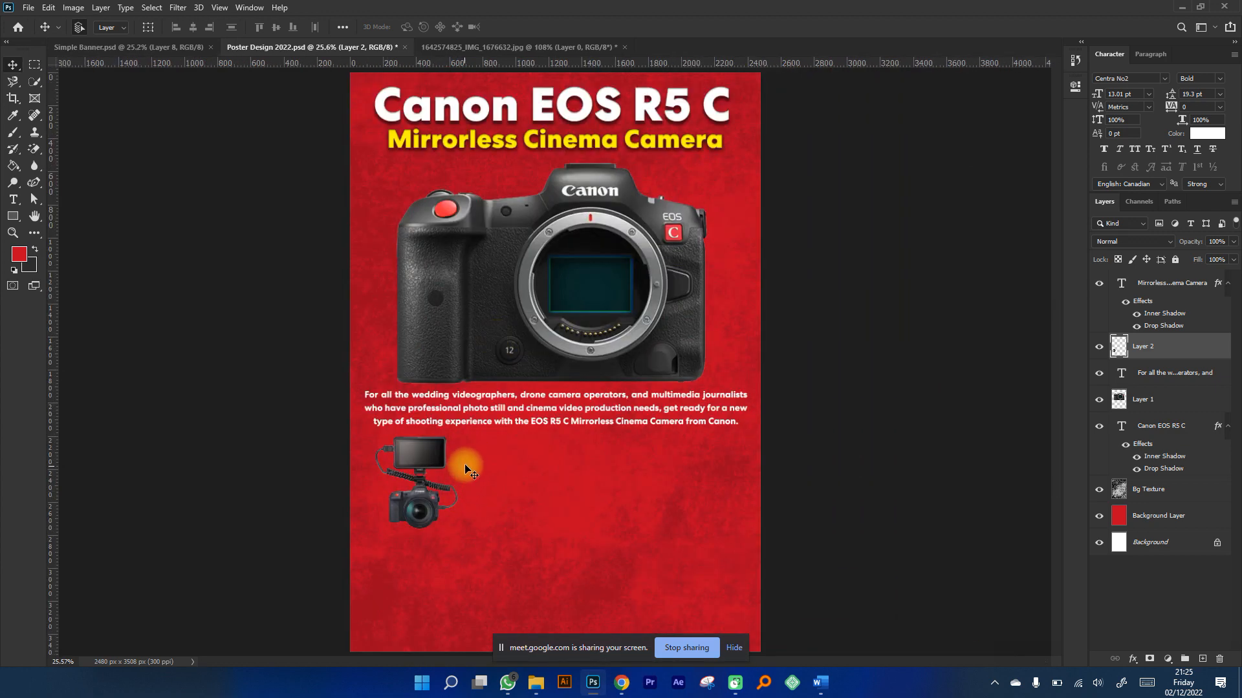
{"action": "scroll", "coordinate": [465, 467], "scroll_direction": "up", "scroll_amount": 2}
{"action": "left_click_drag", "start_coordinate": [409, 445], "coordinate": [395, 444]}
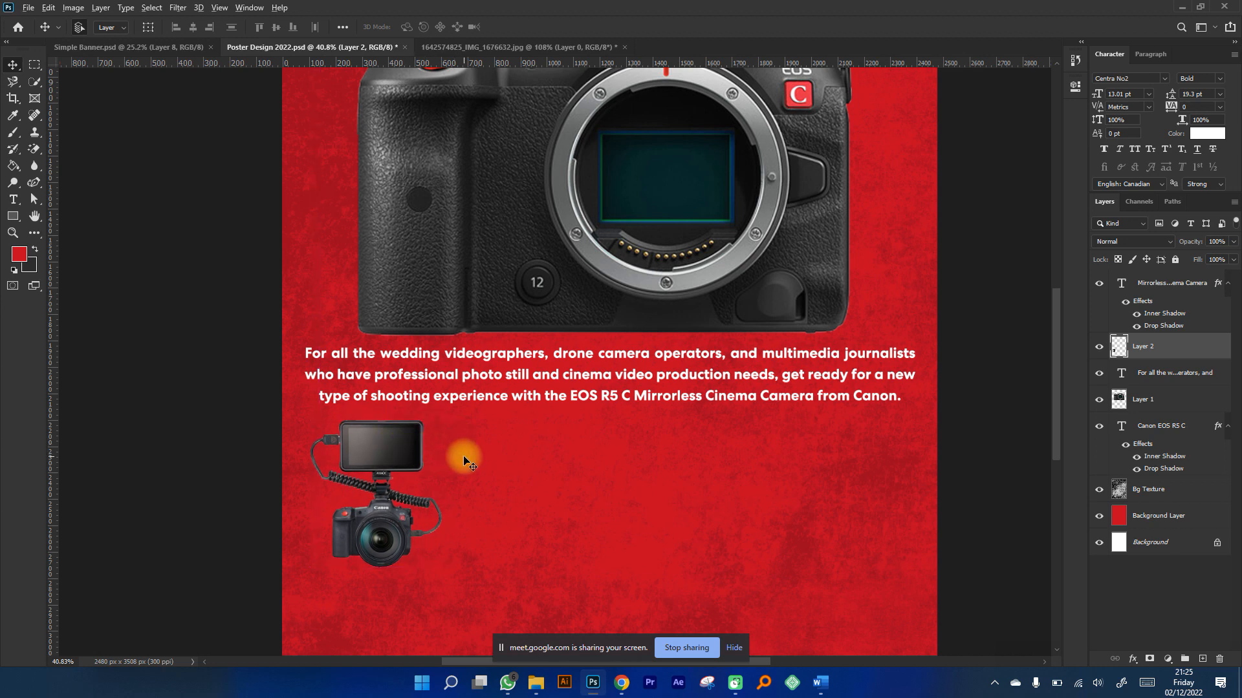
{"action": "scroll", "coordinate": [658, 486], "scroll_direction": "down", "scroll_amount": 2}
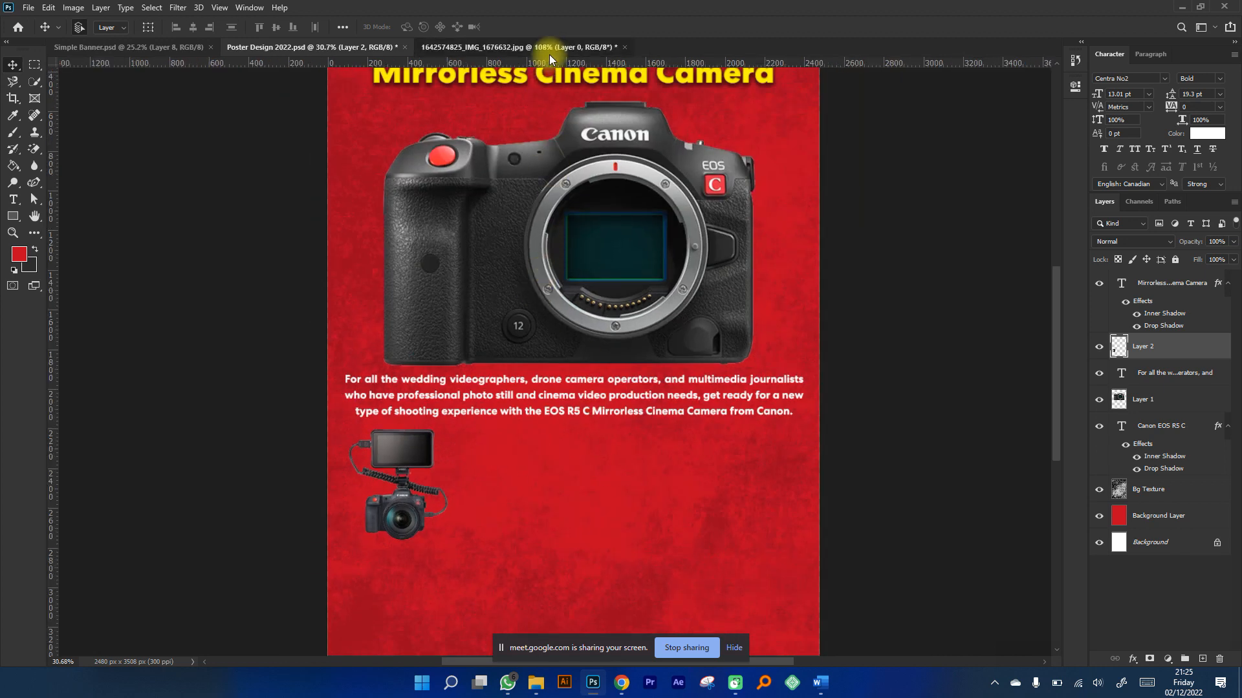
{"action": "left_click", "coordinate": [569, 47]}
{"action": "left_click", "coordinate": [625, 47]}
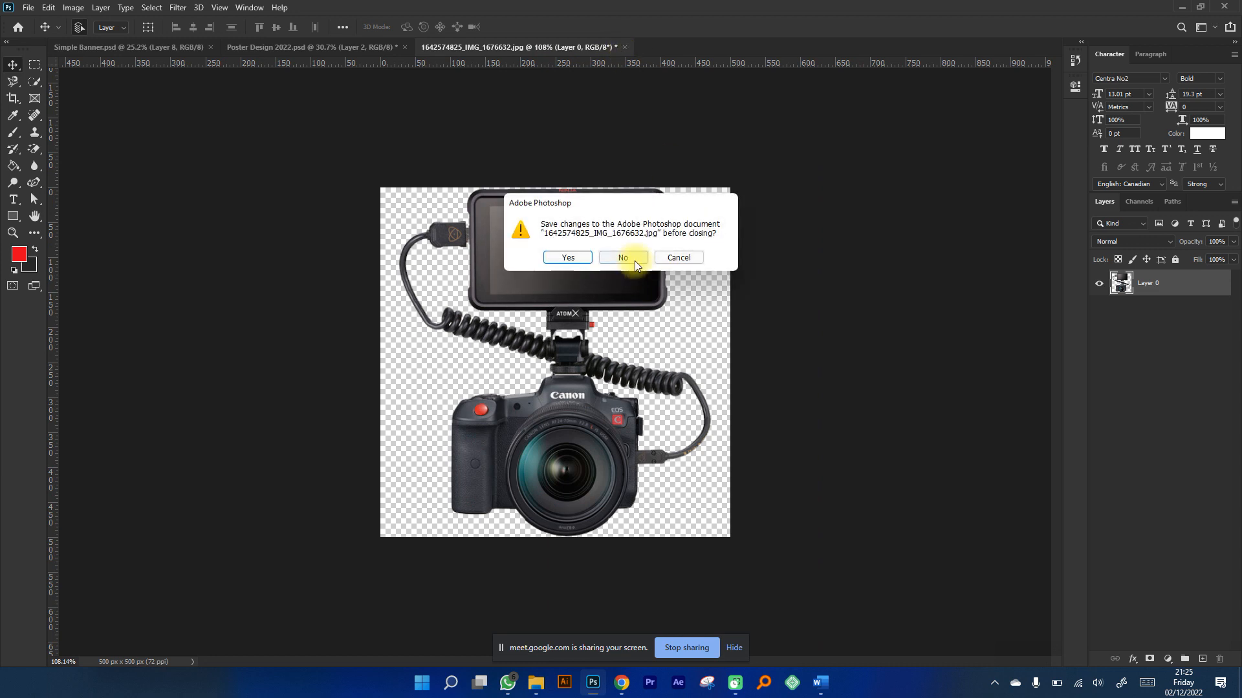
{"action": "left_click", "coordinate": [623, 257]}
{"action": "key", "text": "ctrl"}
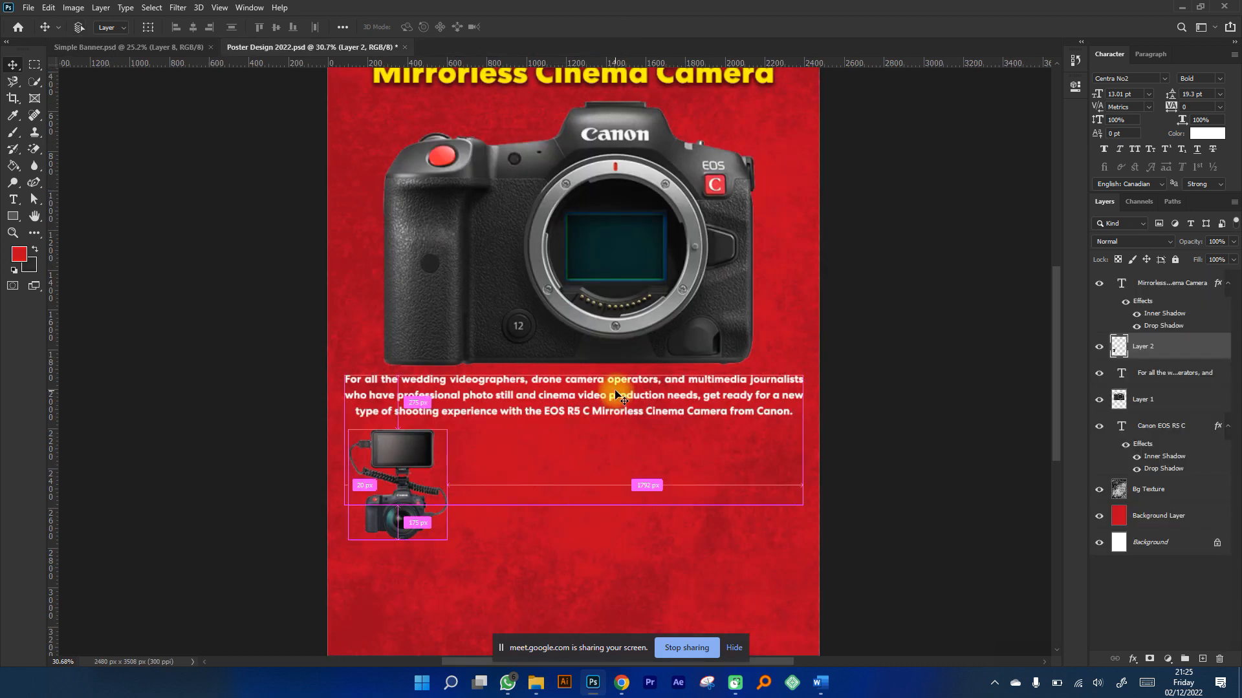
{"action": "key", "text": "ctrl+s"}
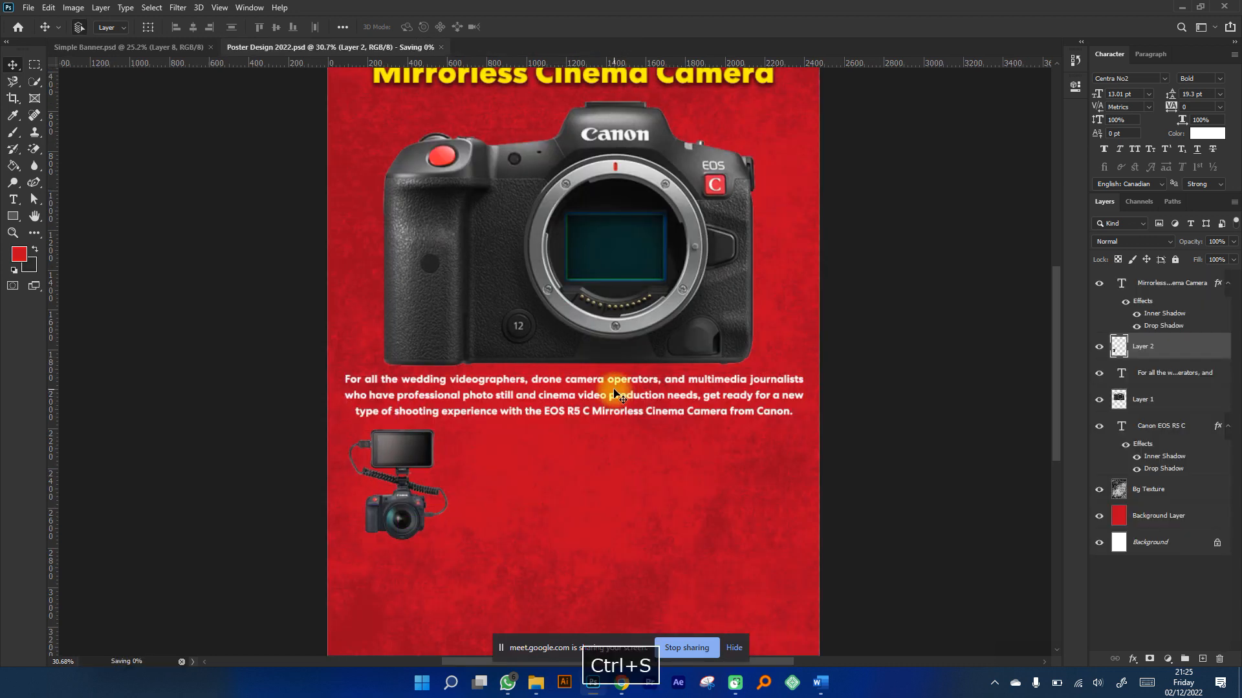
{"action": "left_click", "coordinate": [535, 683]}
{"action": "left_click", "coordinate": [384, 327]}
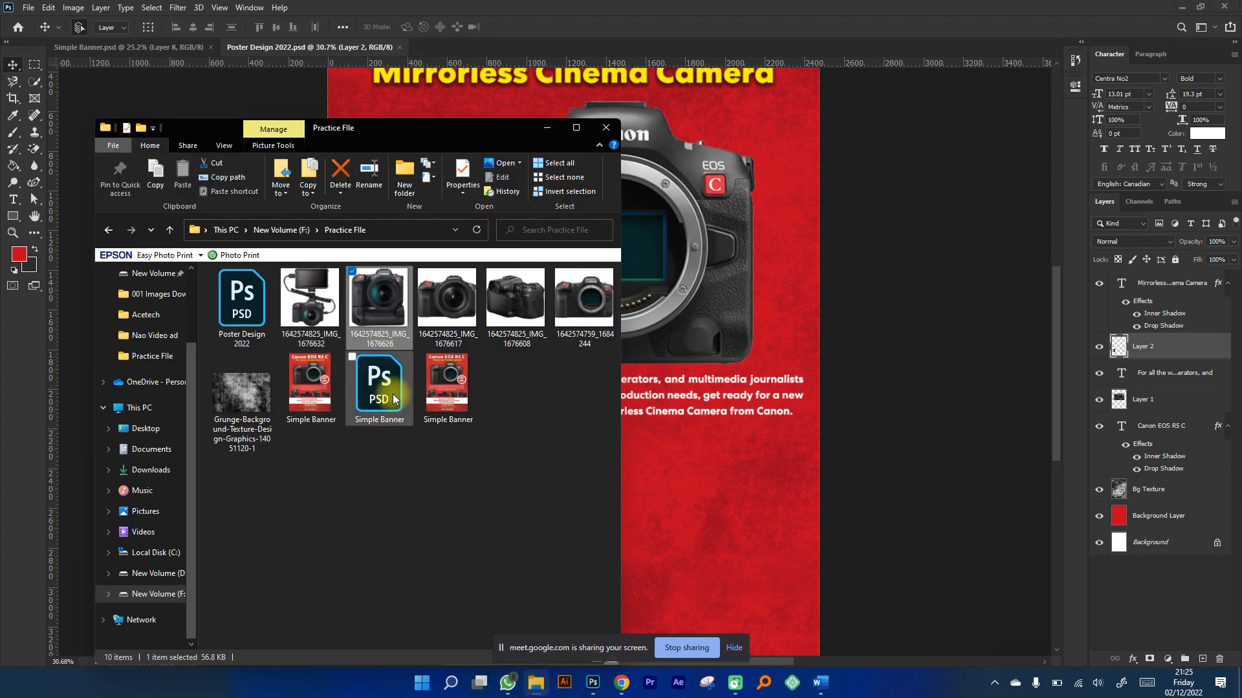
{"action": "left_click_drag", "start_coordinate": [379, 312], "coordinate": [505, 45]}
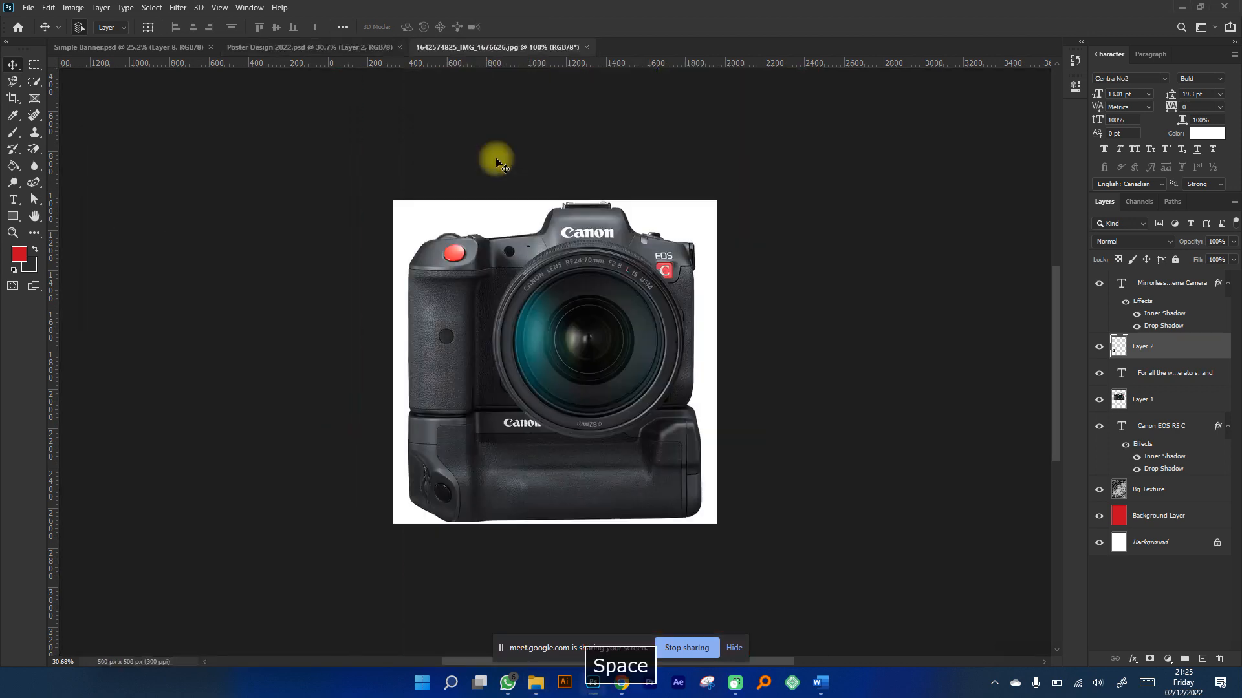
Erase the white background around the camera with battery grip using the Magic Eraser, inspect its lower edge, and activate the Move tool.
{"action": "key", "text": "e"}
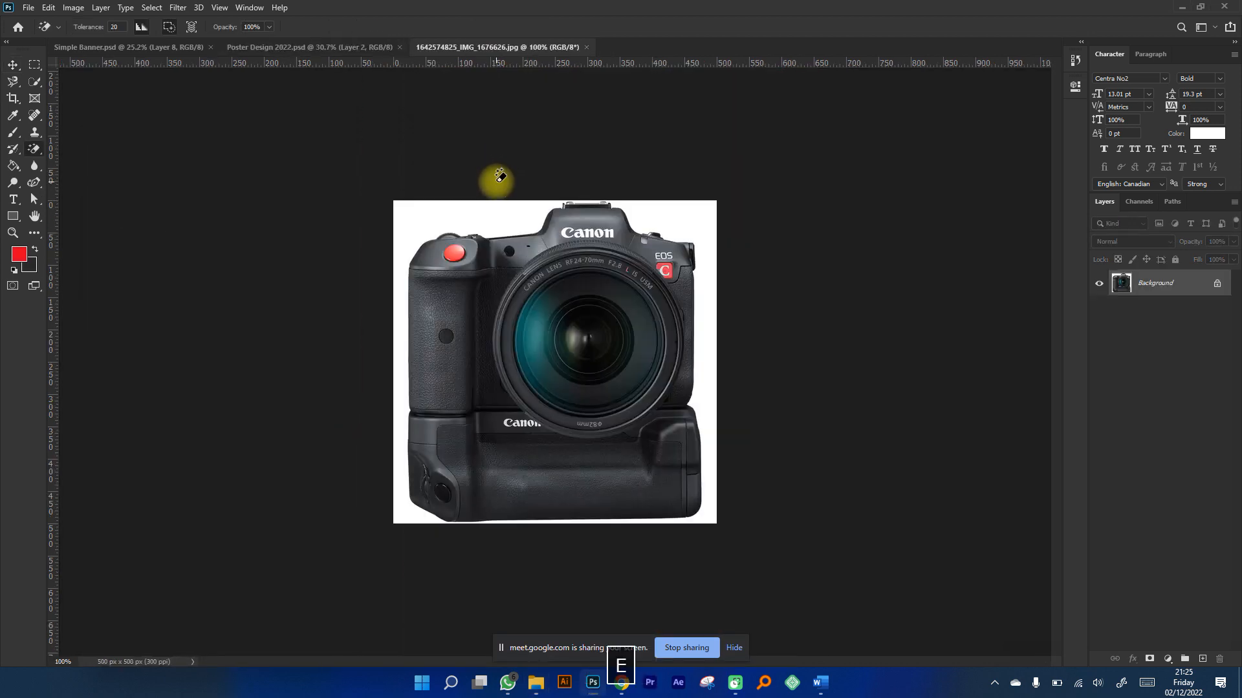
{"action": "right_click", "coordinate": [34, 149]}
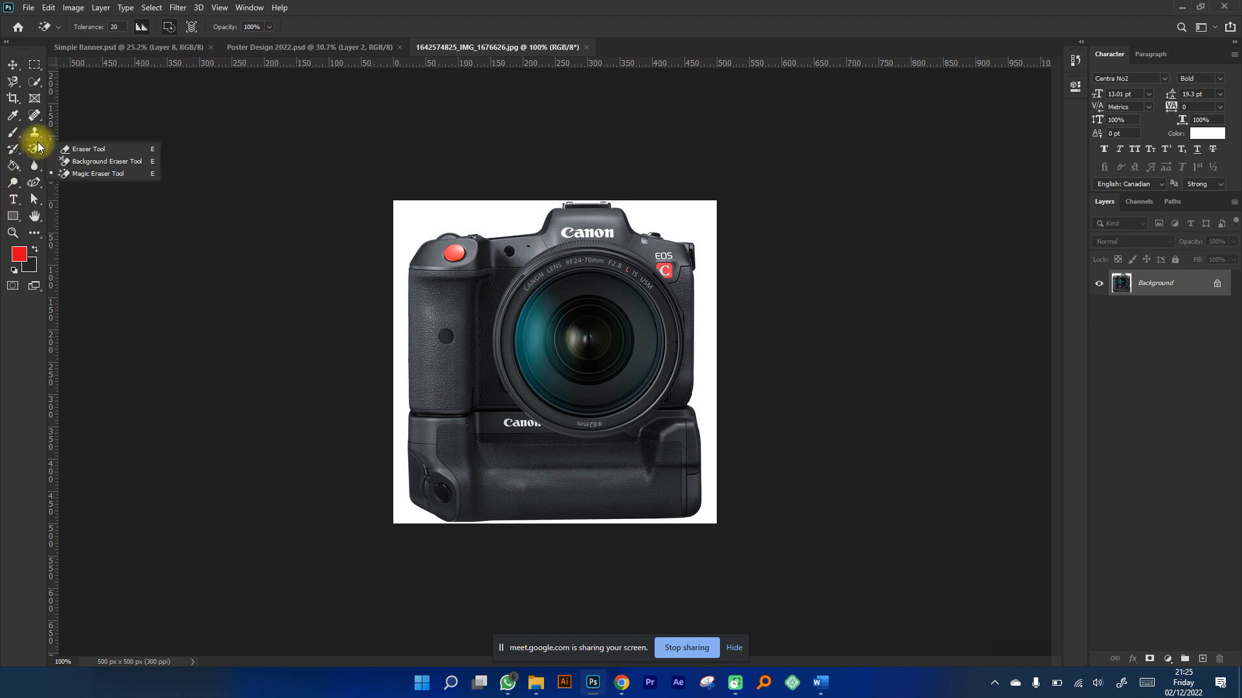
{"action": "left_click", "coordinate": [79, 174]}
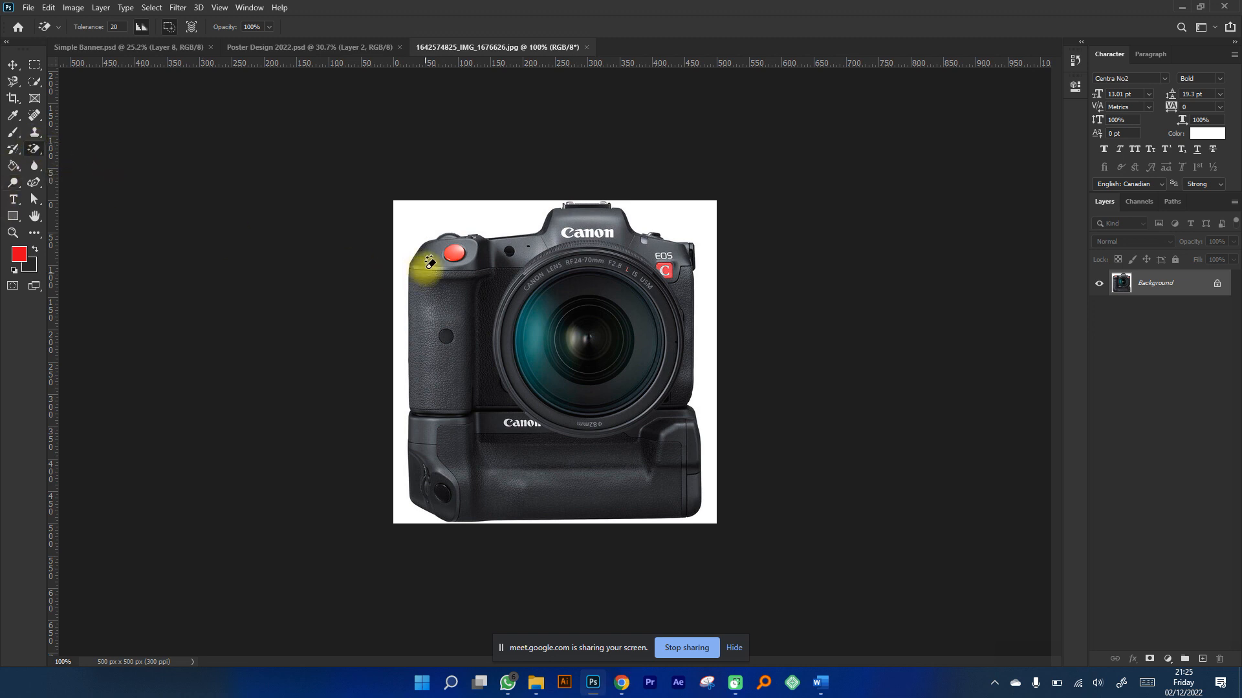
{"action": "left_click", "coordinate": [426, 212]}
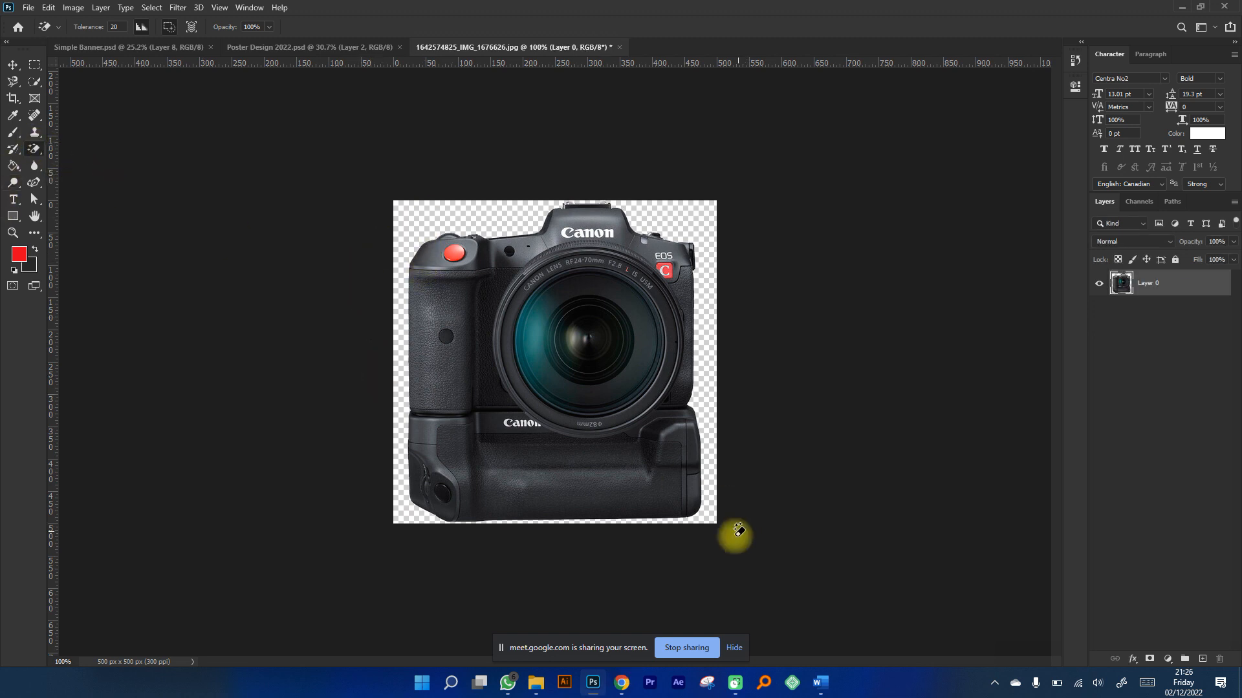
{"action": "scroll", "coordinate": [592, 543], "scroll_direction": "up", "scroll_amount": 3}
{"action": "scroll", "coordinate": [593, 544], "scroll_direction": "up", "scroll_amount": 2}
{"action": "scroll", "coordinate": [592, 540], "scroll_direction": "down", "scroll_amount": 5}
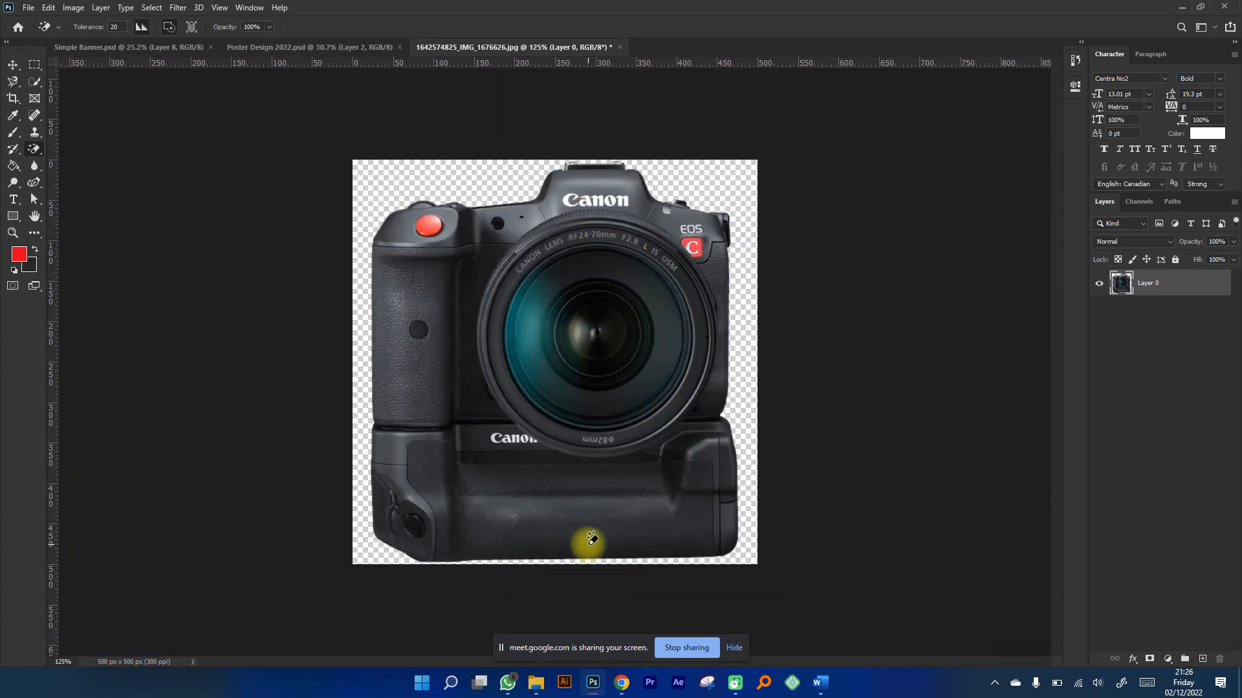
{"action": "left_click", "coordinate": [14, 66]}
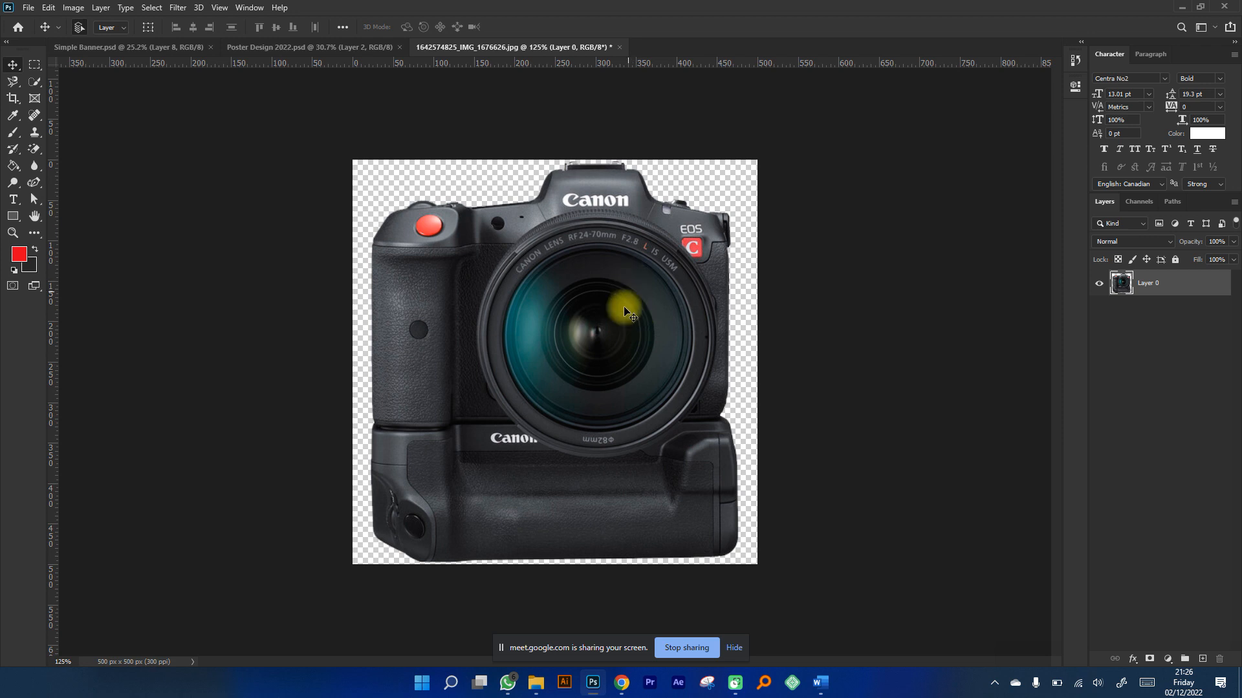
{"action": "left_click", "coordinate": [622, 328]}
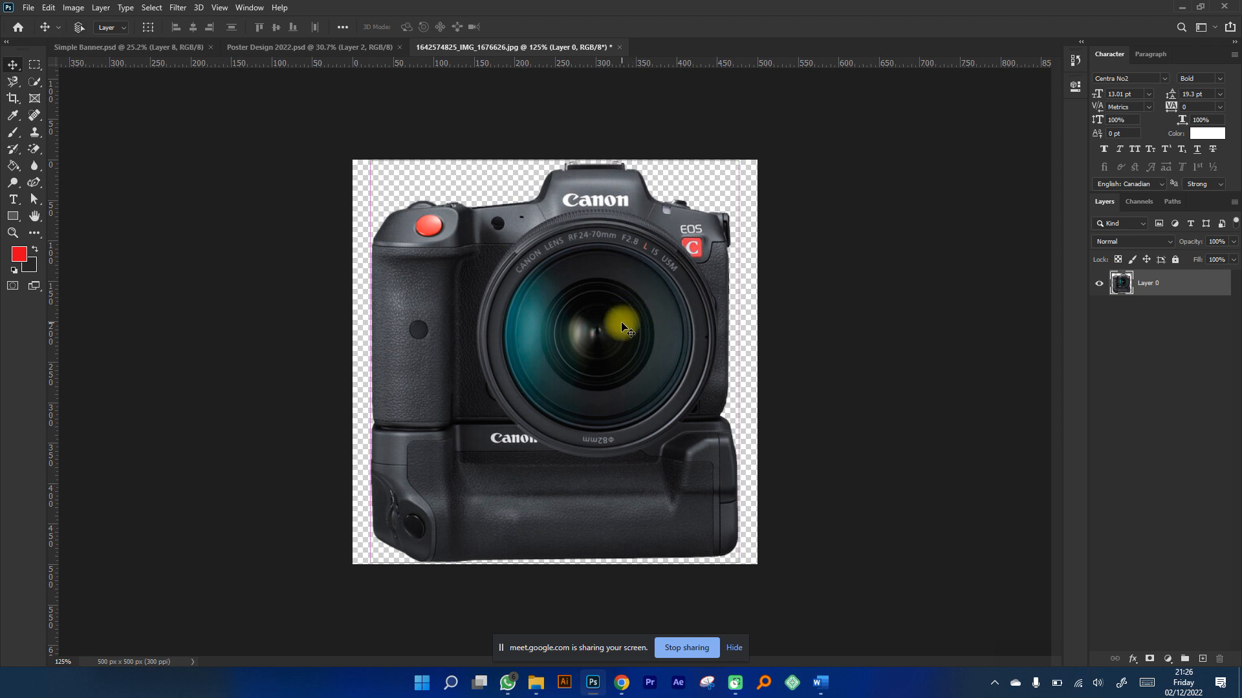
{"action": "key", "text": "ctrl+a"}
{"action": "key", "text": "ctrl+d"}
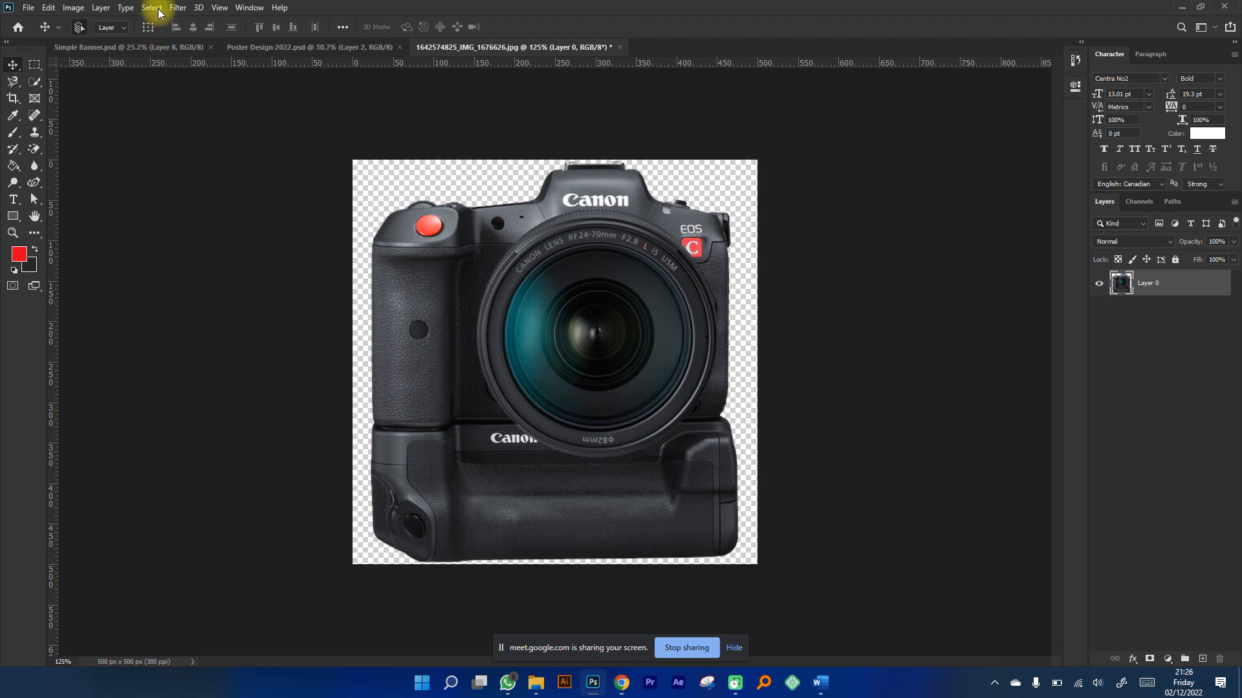
Select the entire canvas and cut the background-free camera from it.
{"action": "left_click", "coordinate": [158, 11]}
{"action": "left_click", "coordinate": [162, 20]}
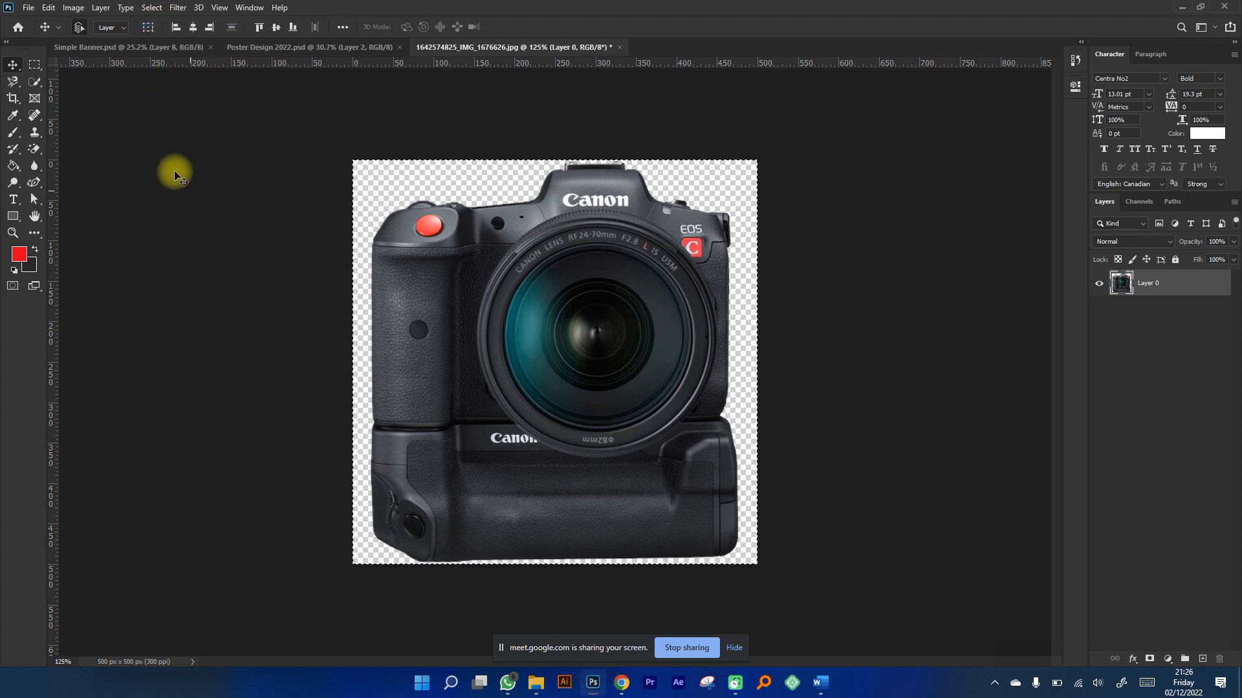
{"action": "left_click", "coordinate": [51, 8]}
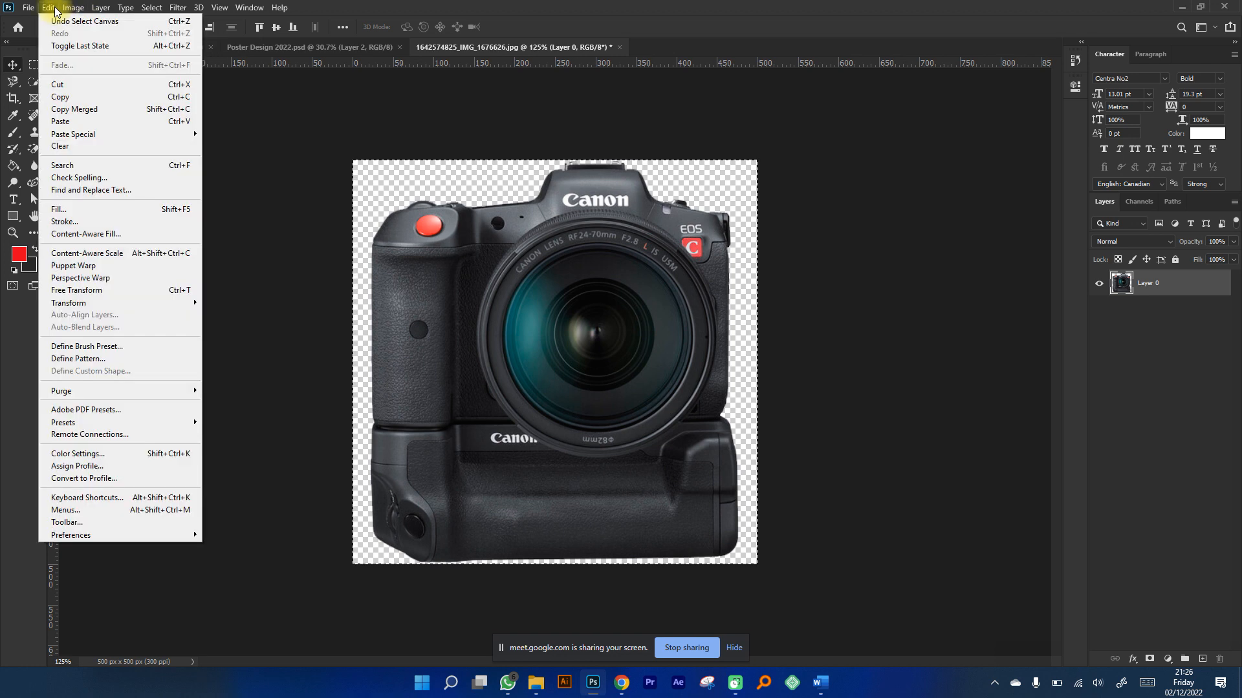
{"action": "left_click", "coordinate": [72, 84]}
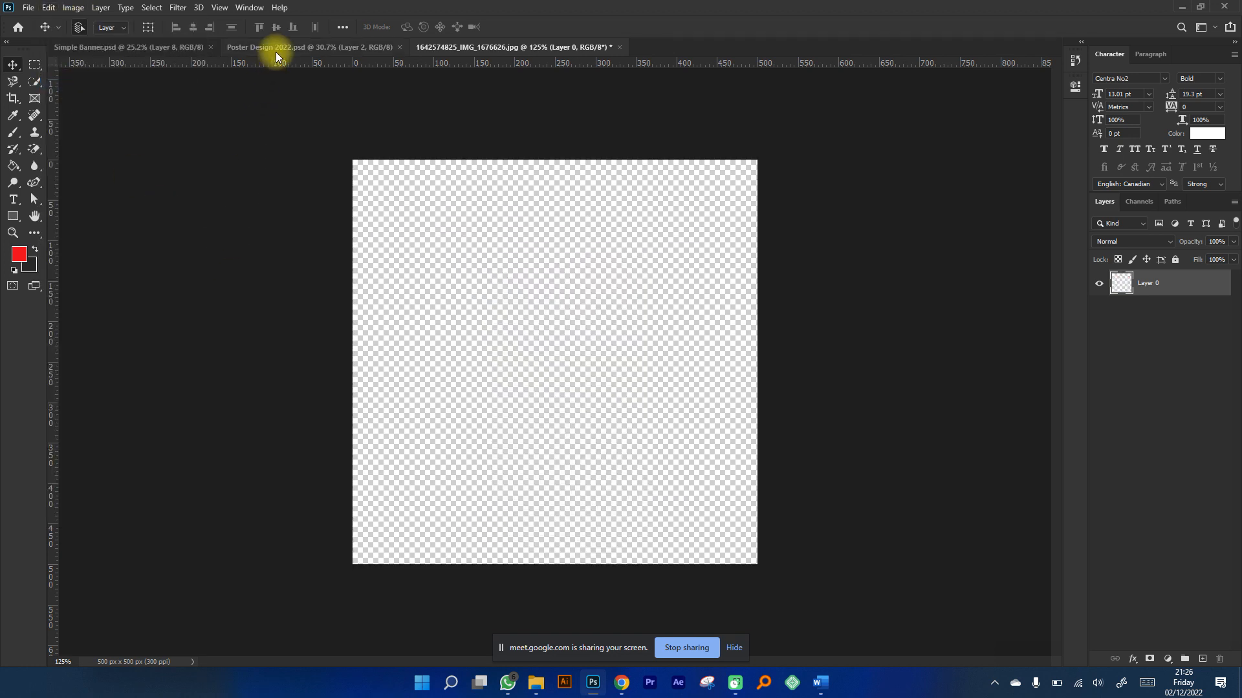
Paste the camera into Poster Design 2022.psd and place it to the right of the camera rig below the paragraph.
{"action": "left_click", "coordinate": [276, 52]}
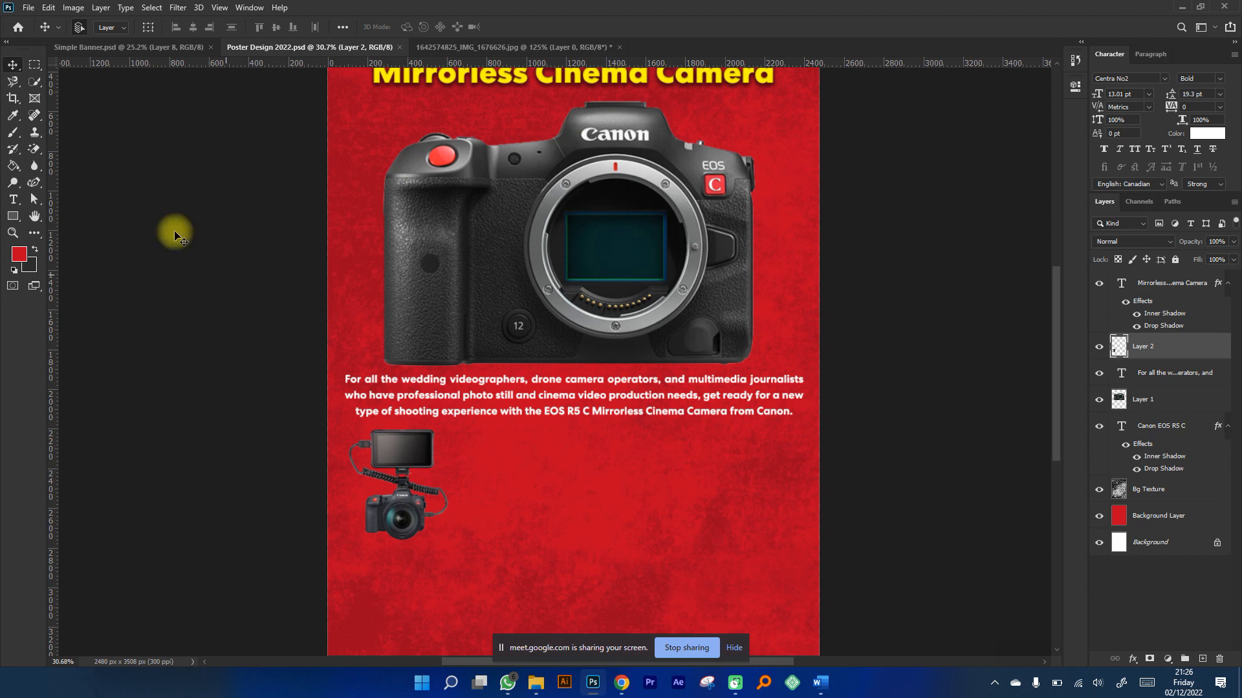
{"action": "left_click", "coordinate": [49, 8]}
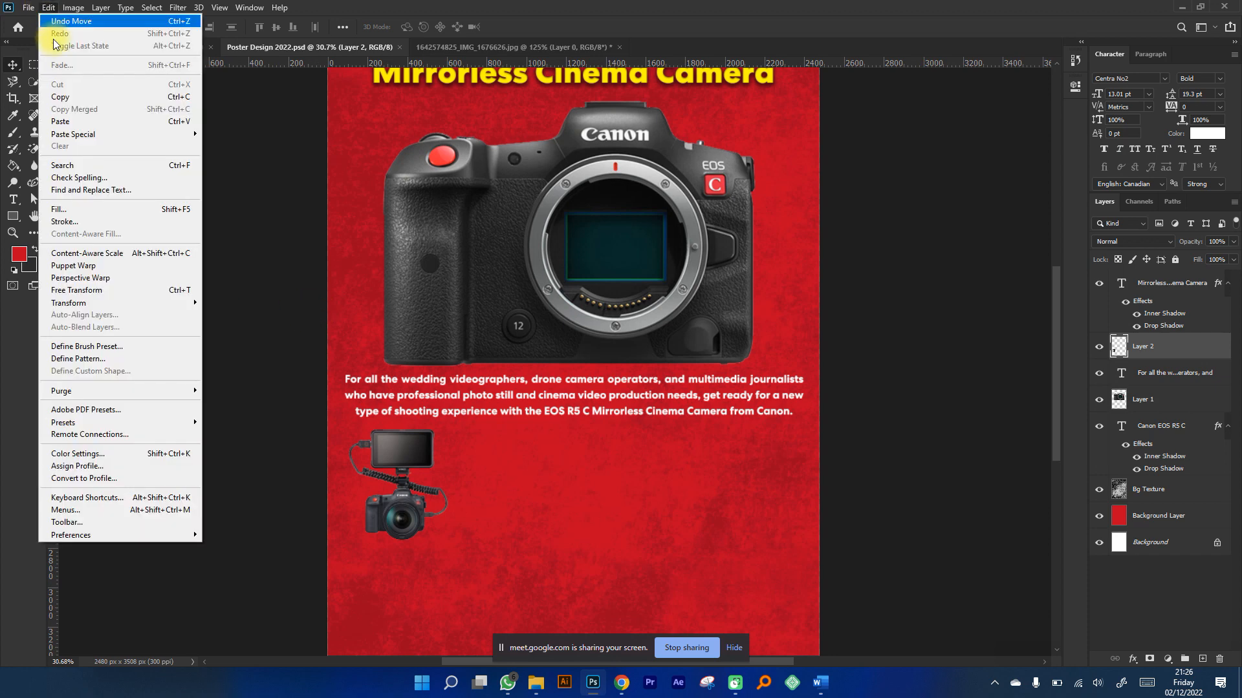
{"action": "left_click", "coordinate": [61, 121]}
{"action": "left_click_drag", "start_coordinate": [595, 352], "coordinate": [529, 454]}
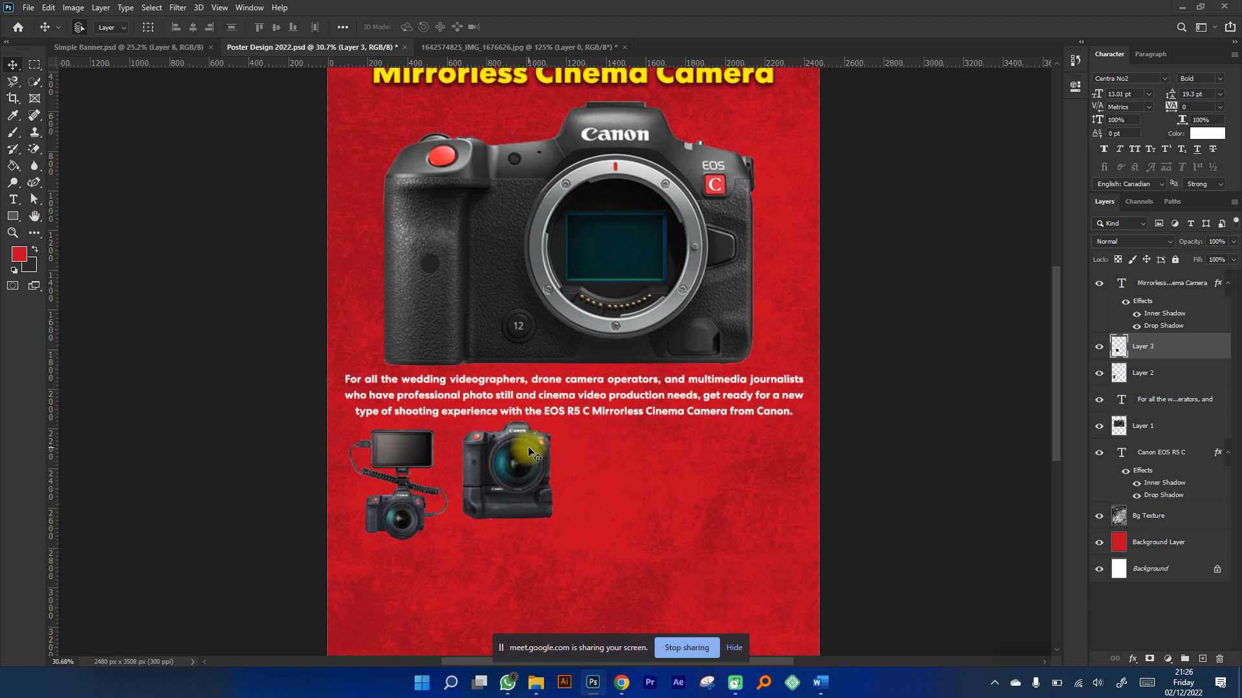
Scale the camera with battery grip up proportionally to about 112%.
{"action": "left_click", "coordinate": [49, 7]}
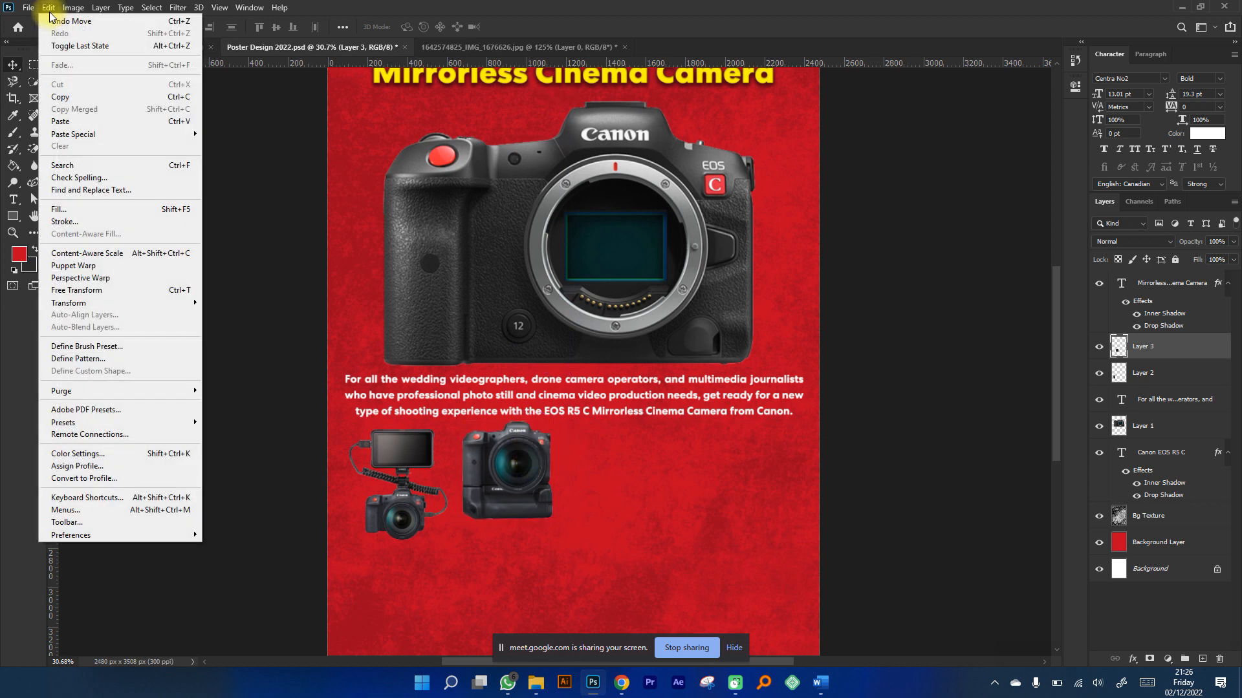
{"action": "left_click", "coordinate": [110, 289]}
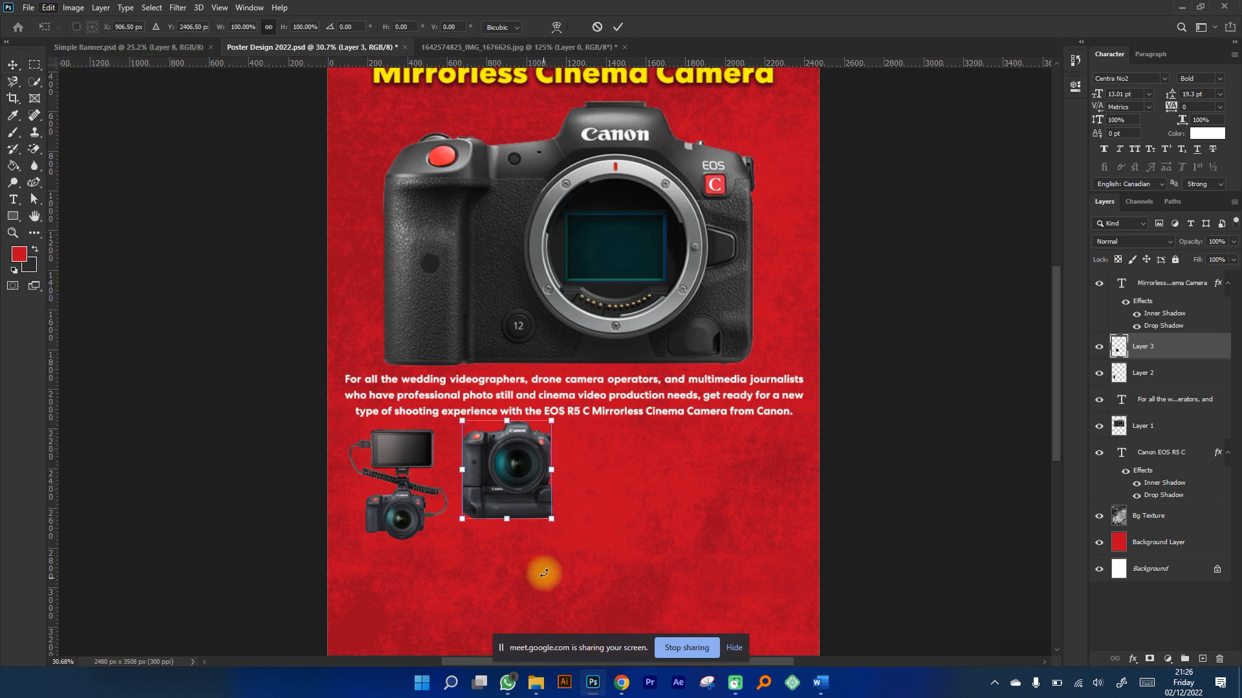
{"action": "left_click_drag", "start_coordinate": [551, 520], "coordinate": [562, 531]}
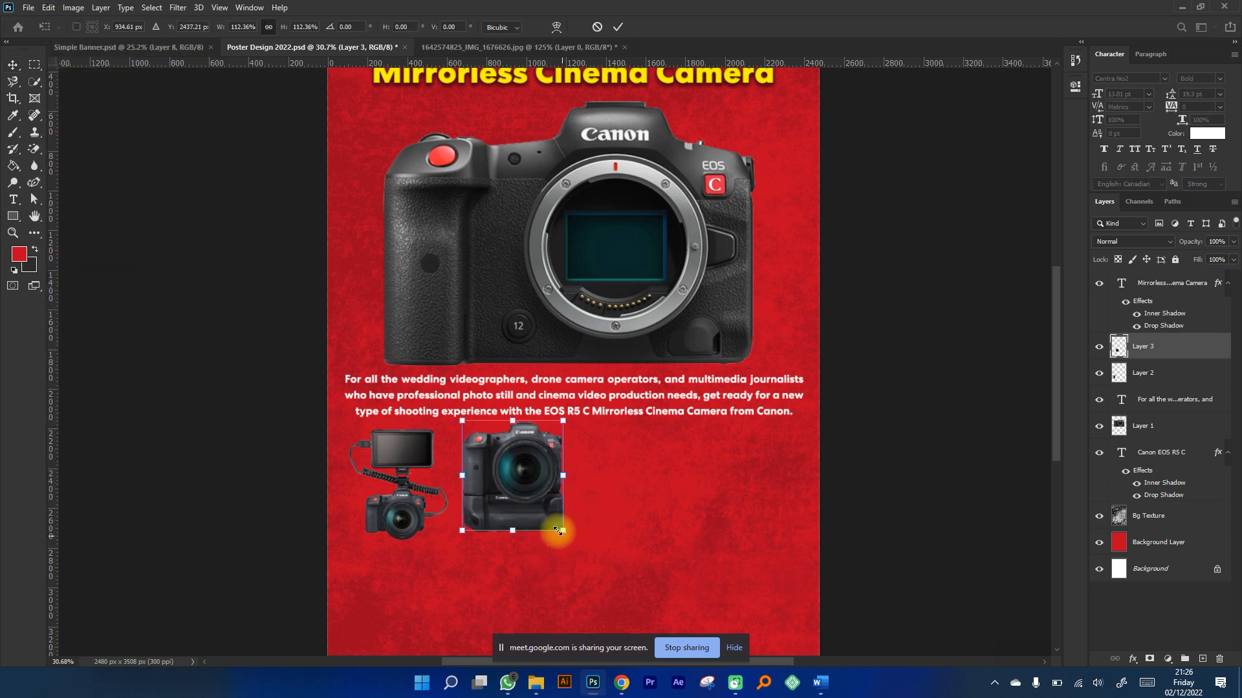
{"action": "key", "text": "Return"}
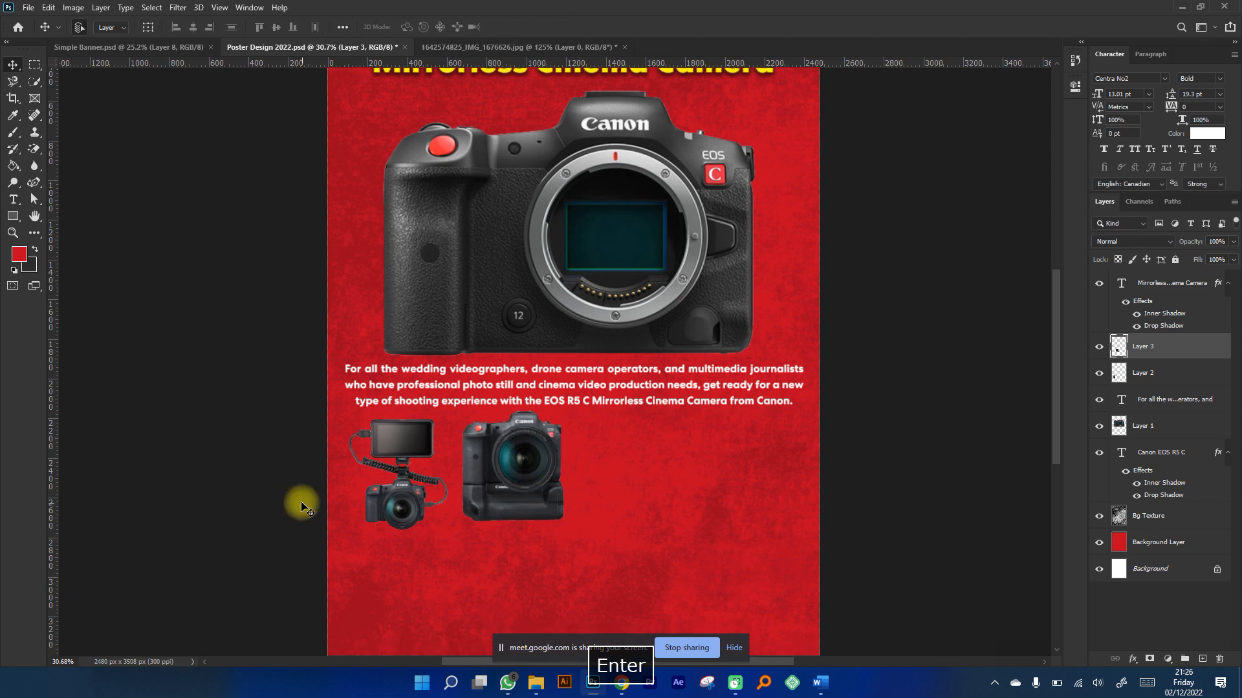
Shift the camera rig slightly left and fine-tune the horizontal position of the battery-grip camera beside it.
{"action": "scroll", "coordinate": [421, 450], "scroll_direction": "up", "scroll_amount": 5}
{"action": "scroll", "coordinate": [423, 451], "scroll_direction": "down", "scroll_amount": 2}
{"action": "left_click", "coordinate": [422, 454]}
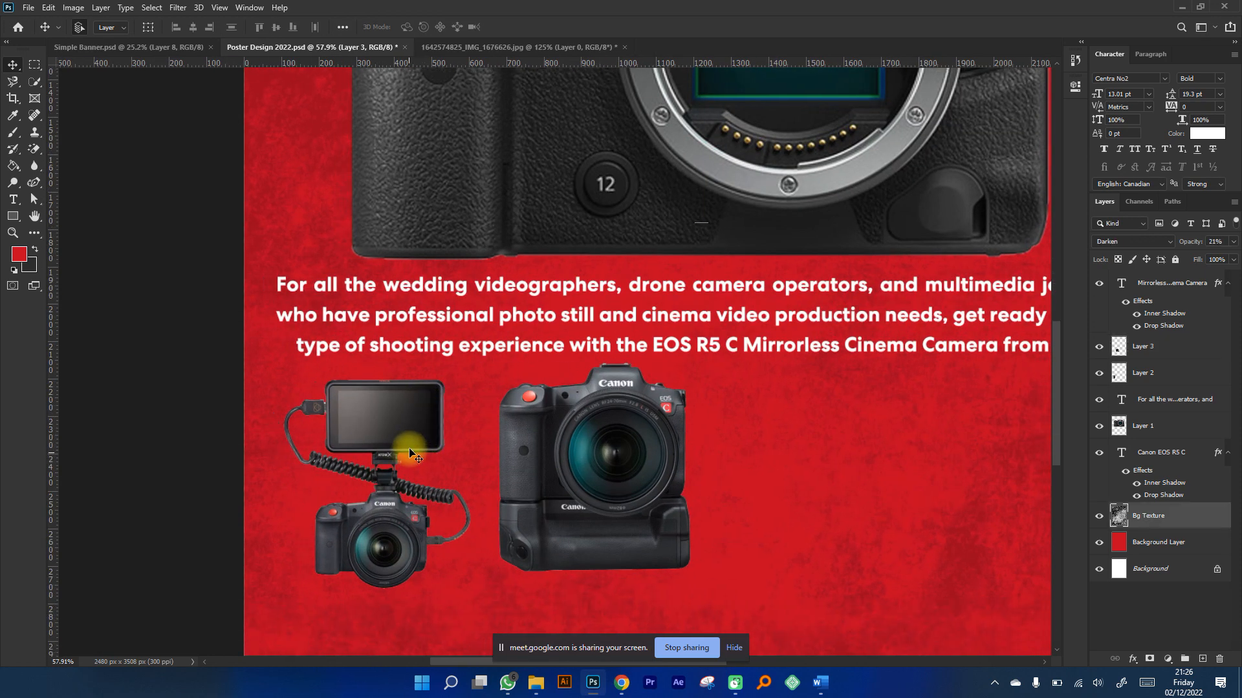
{"action": "key", "text": "ctrl+z"}
{"action": "left_click_drag", "start_coordinate": [410, 425], "coordinate": [397, 426]}
{"action": "left_click_drag", "start_coordinate": [576, 463], "coordinate": [588, 464]}
{"action": "scroll", "coordinate": [588, 465], "scroll_direction": "down", "scroll_amount": 5}
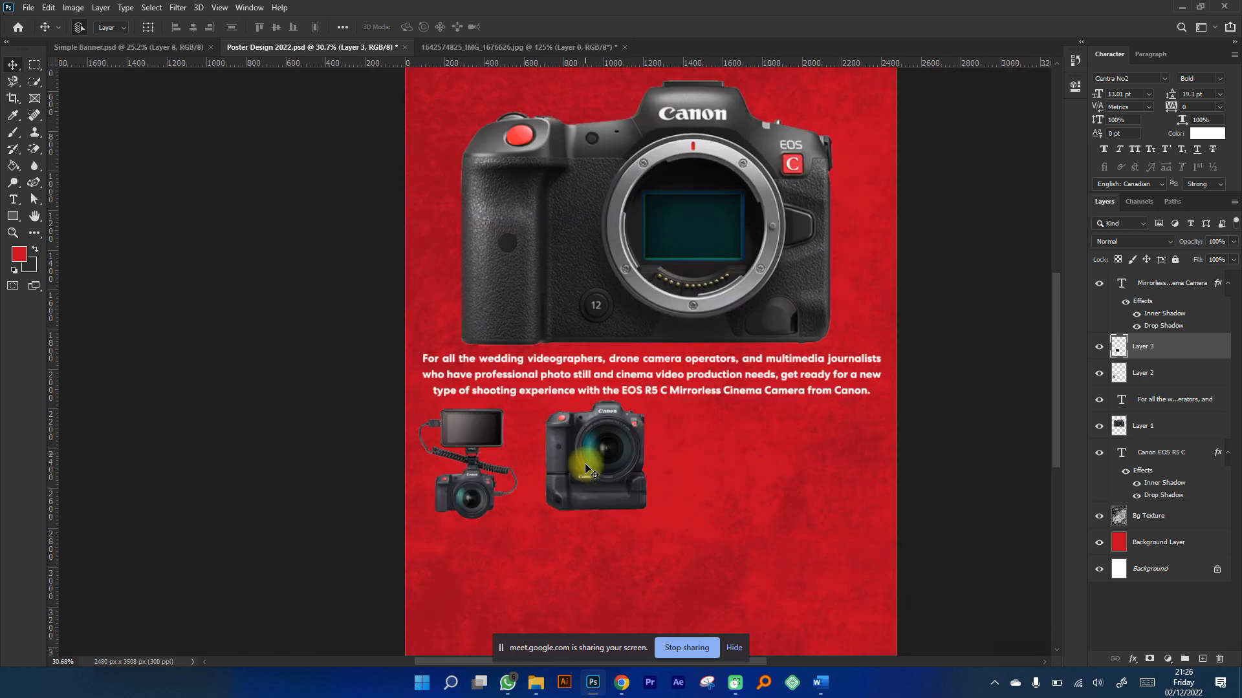
{"action": "left_click_drag", "start_coordinate": [617, 450], "coordinate": [609, 453]}
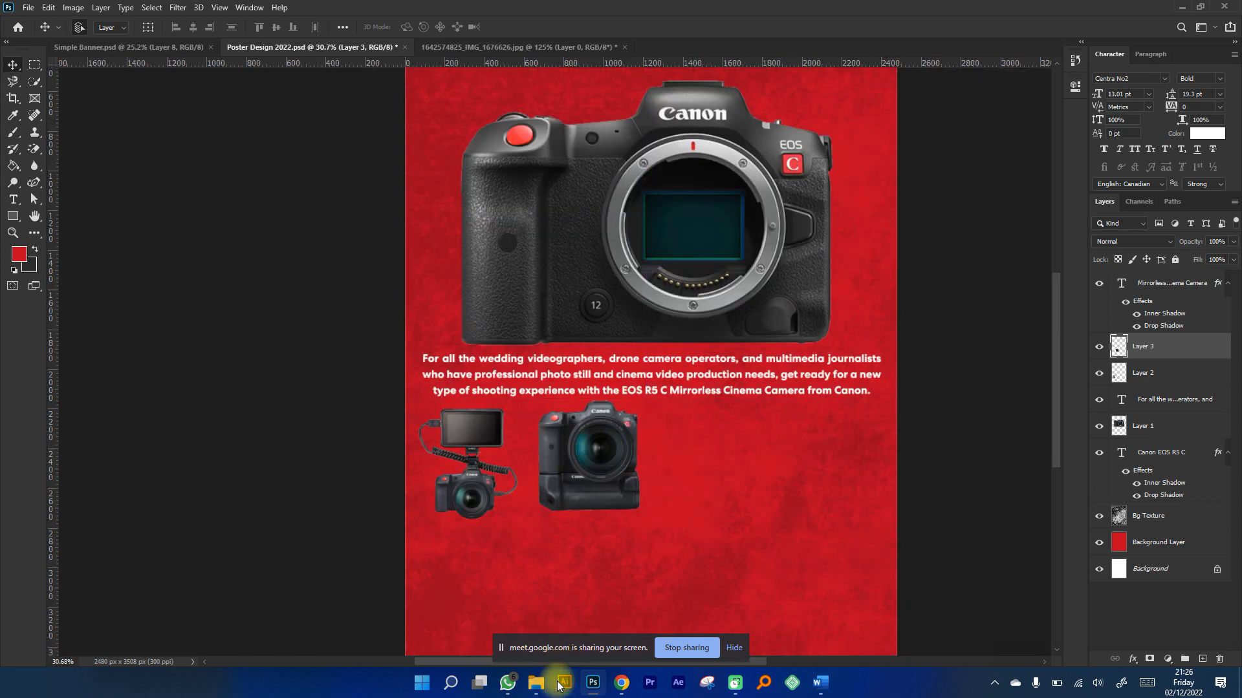
{"action": "left_click", "coordinate": [534, 683]}
{"action": "left_click", "coordinate": [510, 533]}
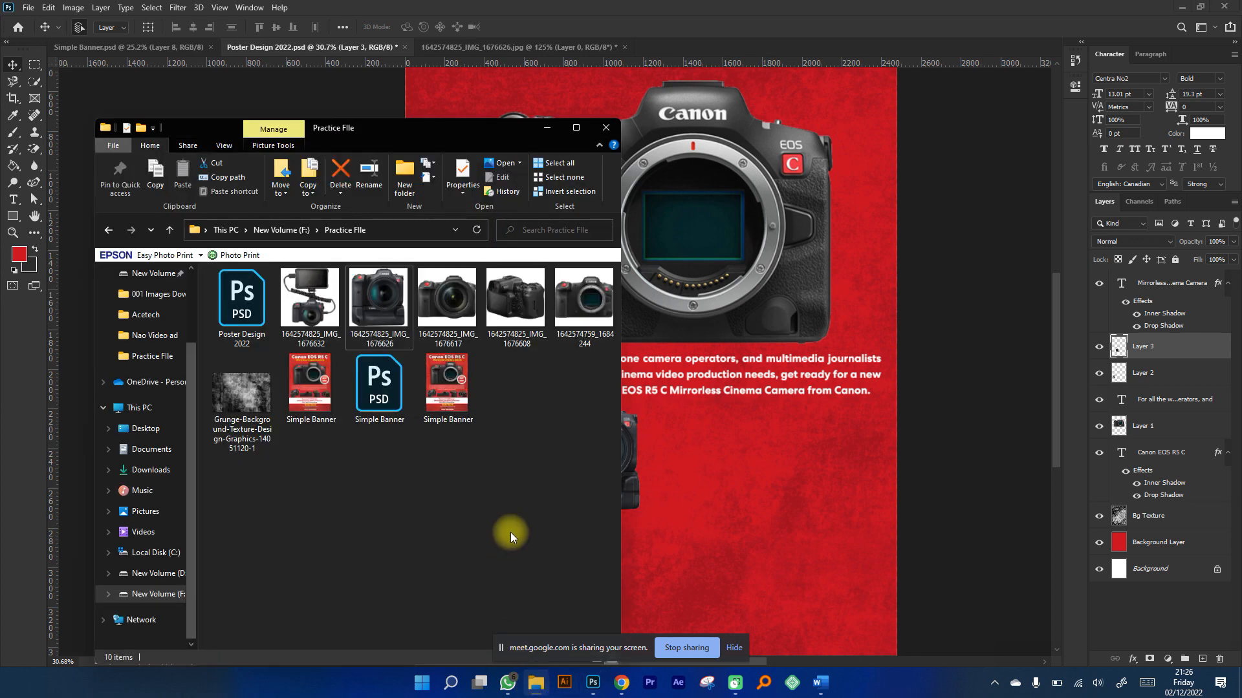
{"action": "left_click", "coordinate": [436, 307]}
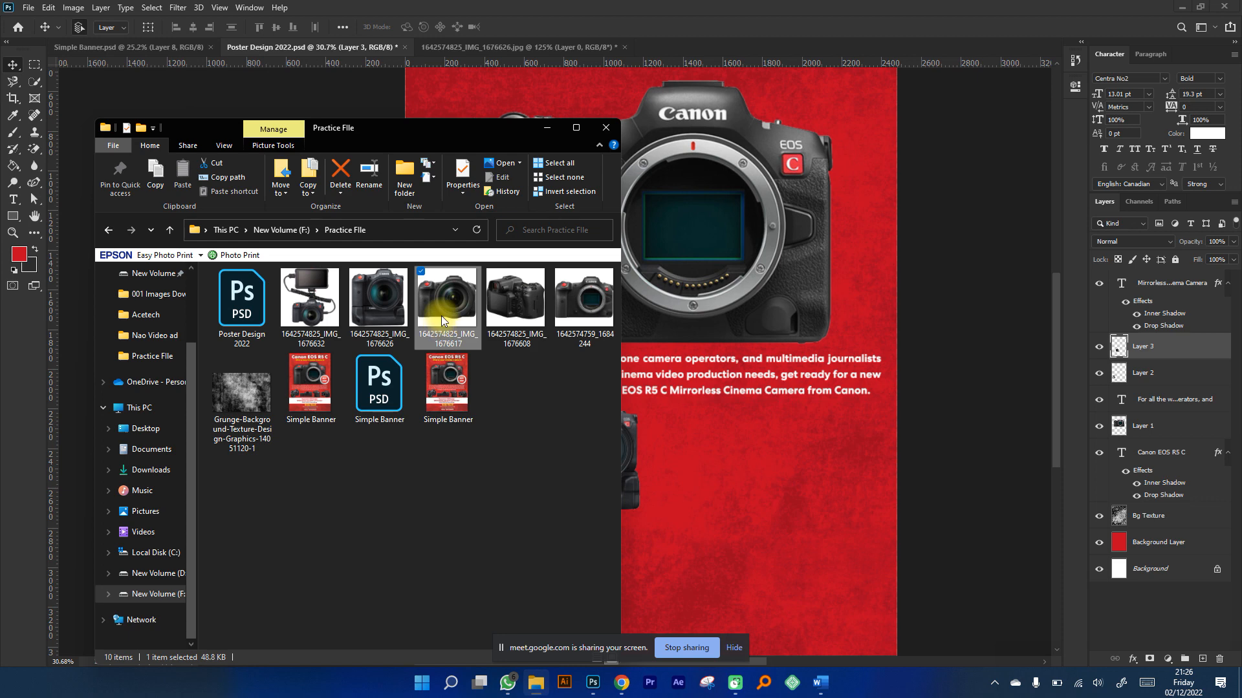
{"action": "left_click_drag", "start_coordinate": [441, 316], "coordinate": [672, 48]}
{"action": "key", "text": "space"}
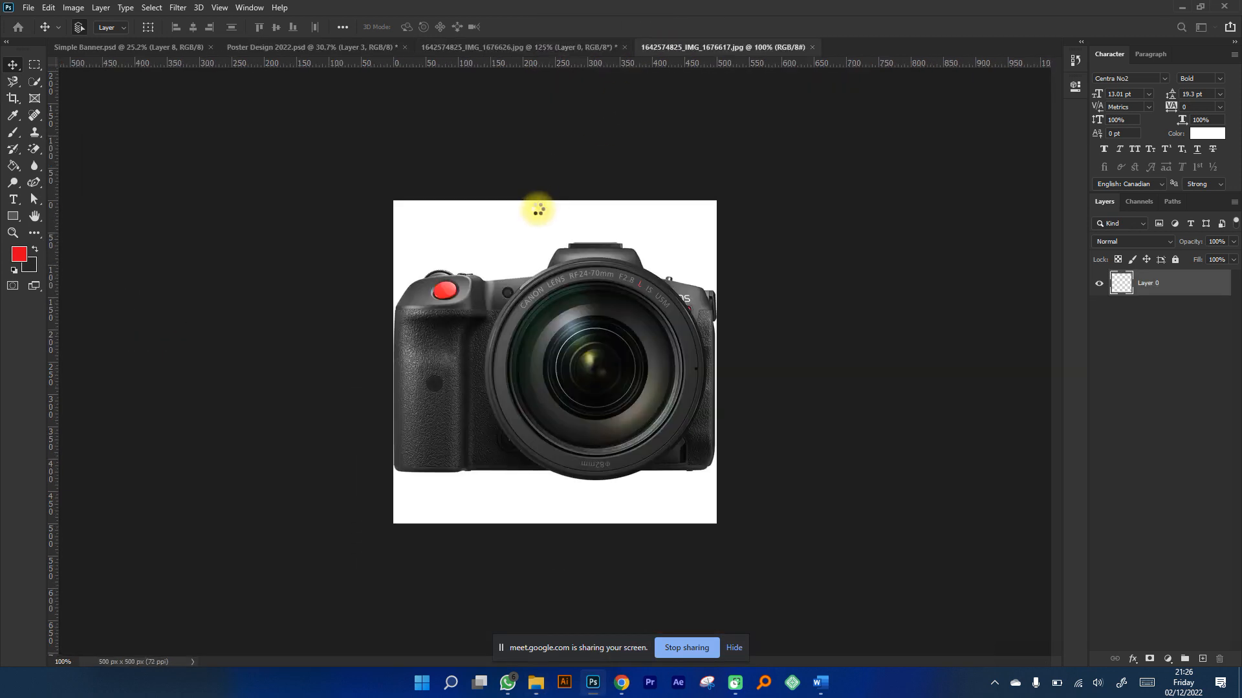
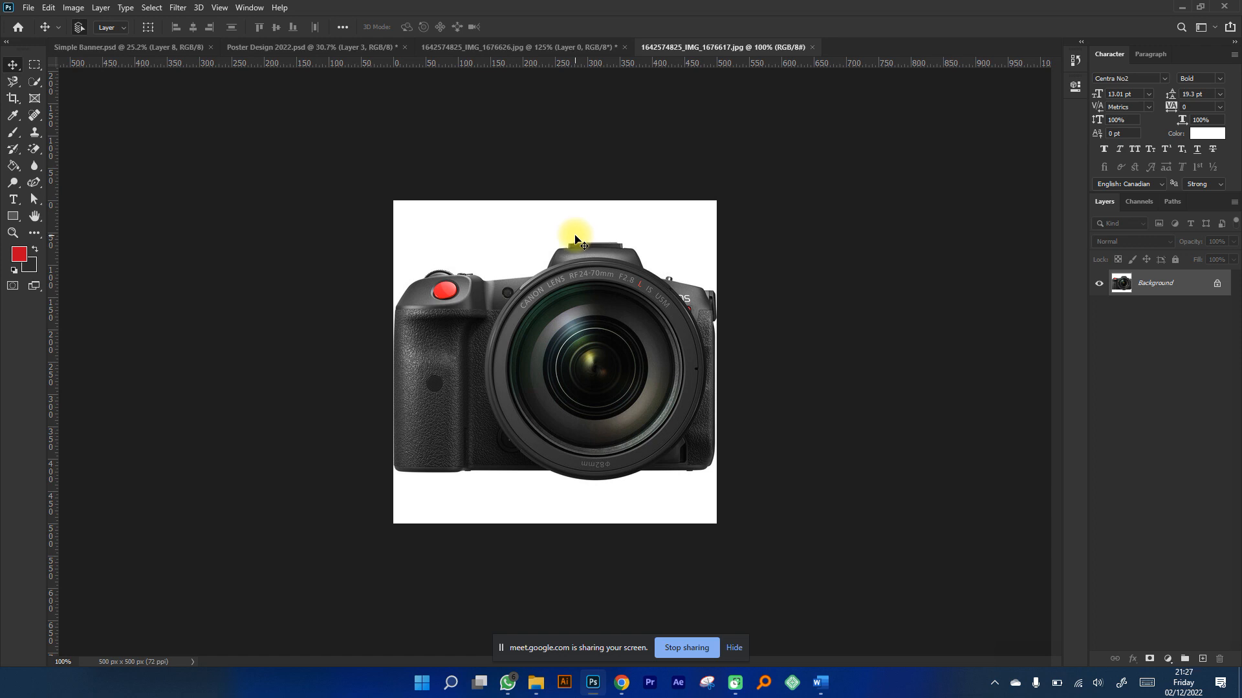
Unlock the background layer and erase the white areas above and below the camera with the Magic Eraser.
{"action": "left_click", "coordinate": [1217, 285]}
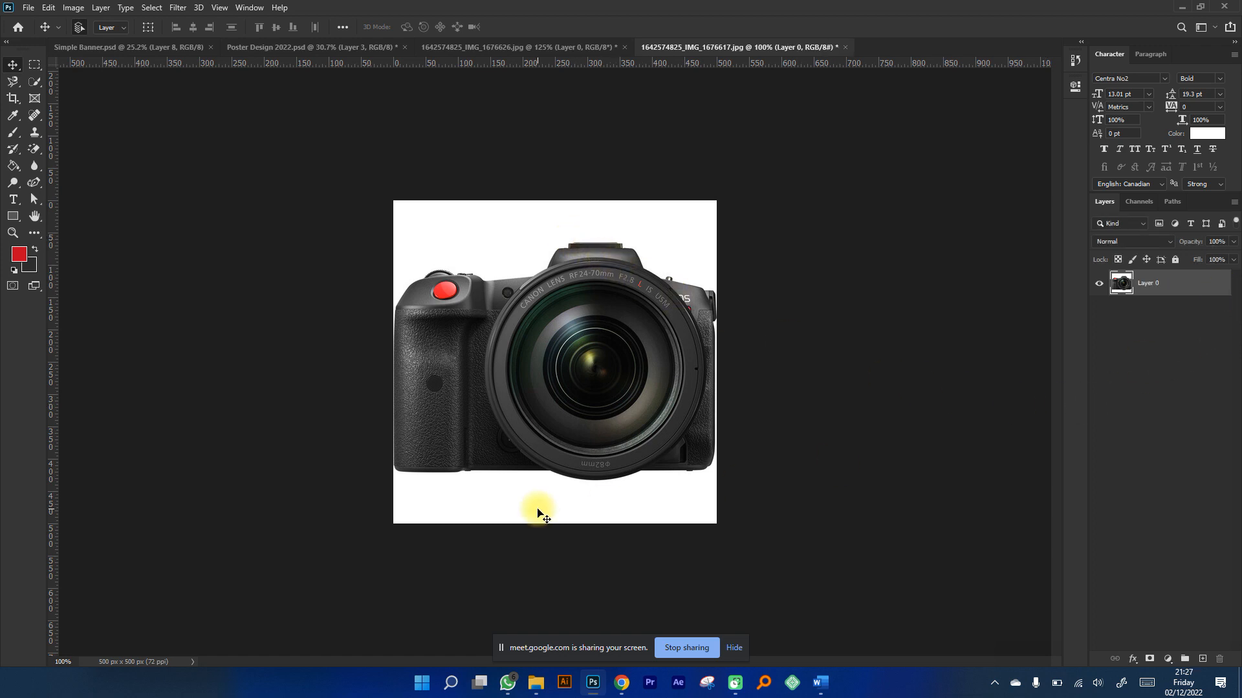
{"action": "left_click", "coordinate": [36, 152]}
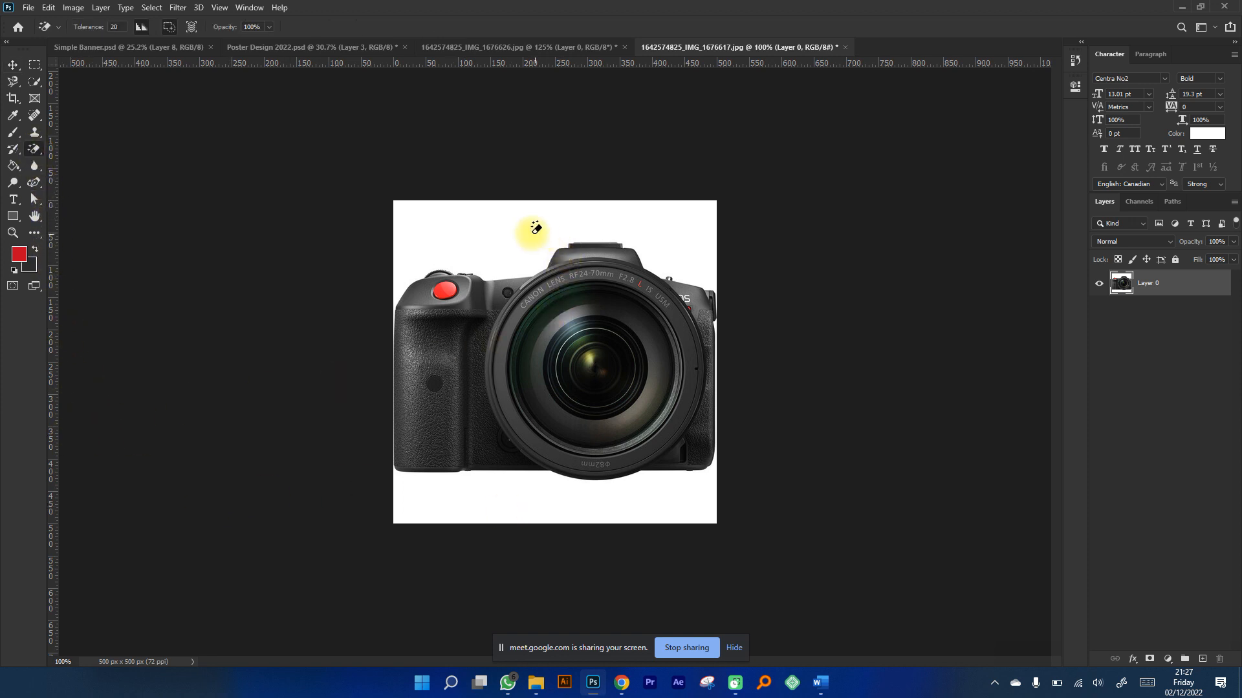
{"action": "left_click", "coordinate": [505, 265]}
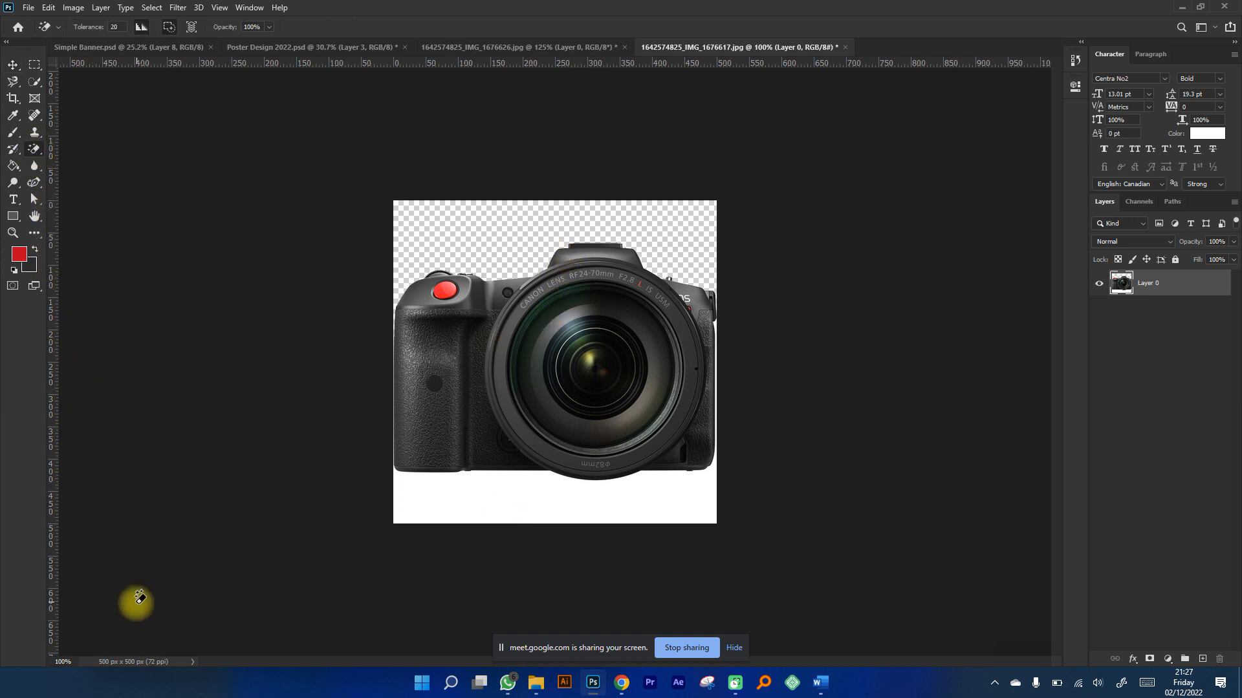
{"action": "left_click", "coordinate": [549, 500]}
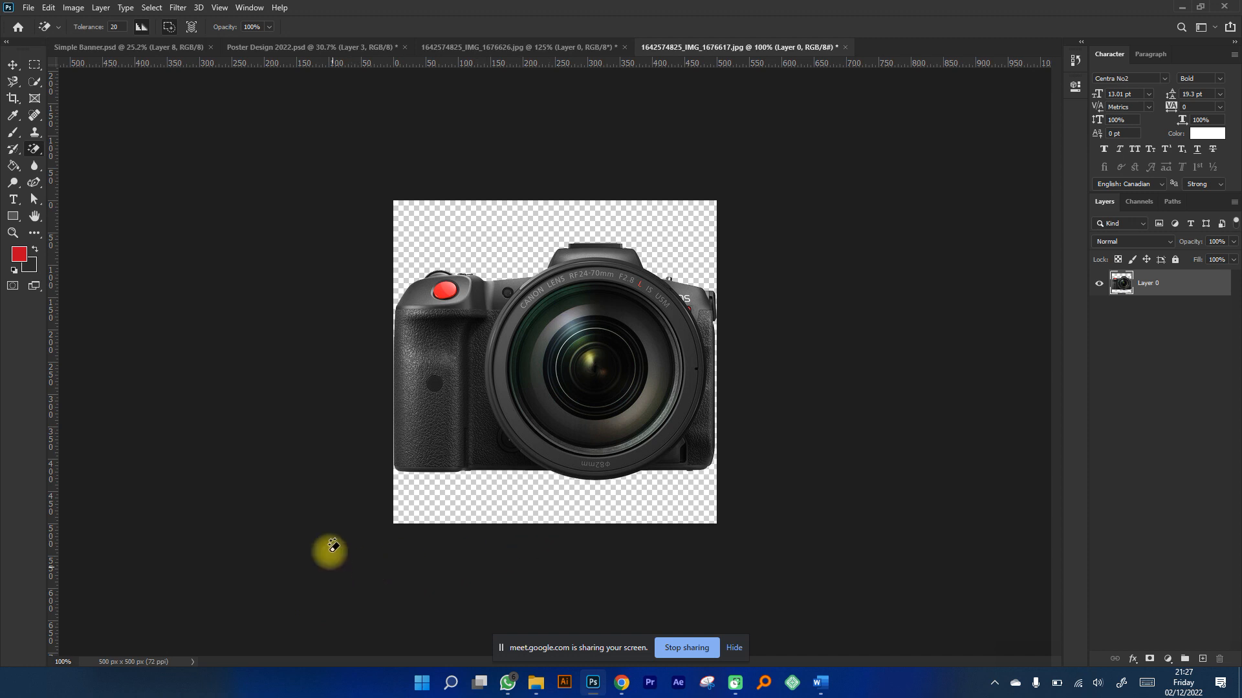
Shift the cut-out camera slightly upward, select the entire canvas and copy it.
{"action": "left_click", "coordinate": [13, 65]}
{"action": "left_click_drag", "start_coordinate": [666, 417], "coordinate": [640, 378]}
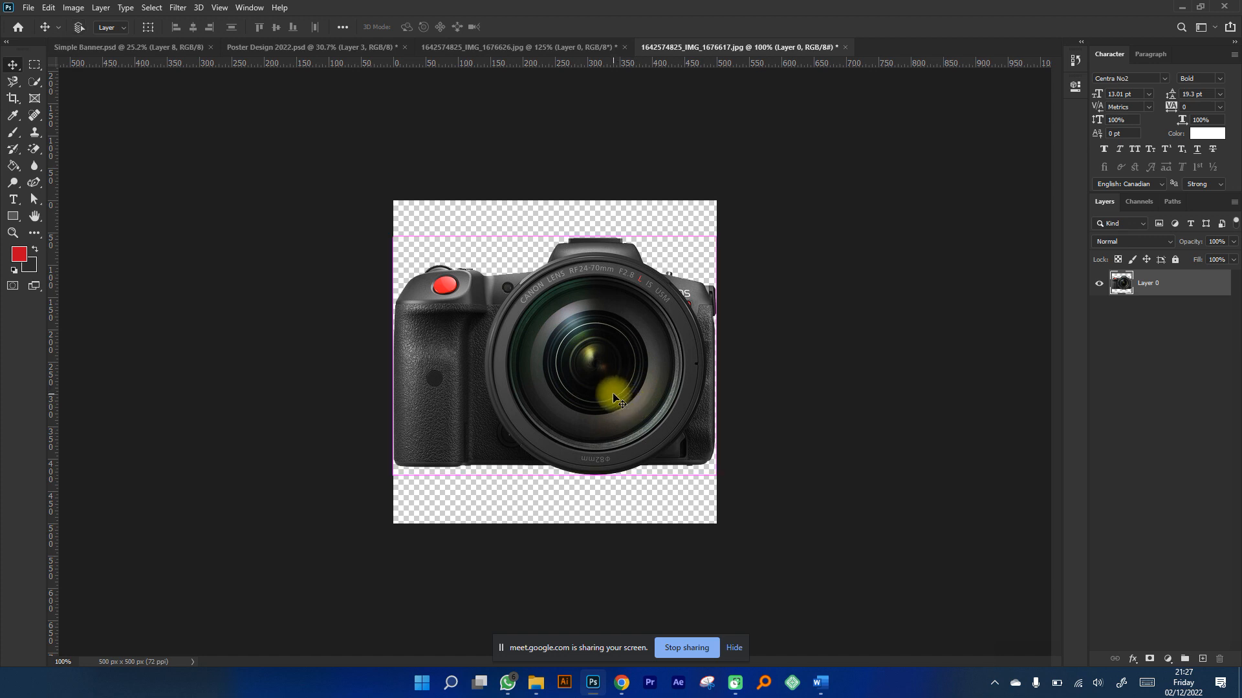
{"action": "key", "text": "ctrl+a"}
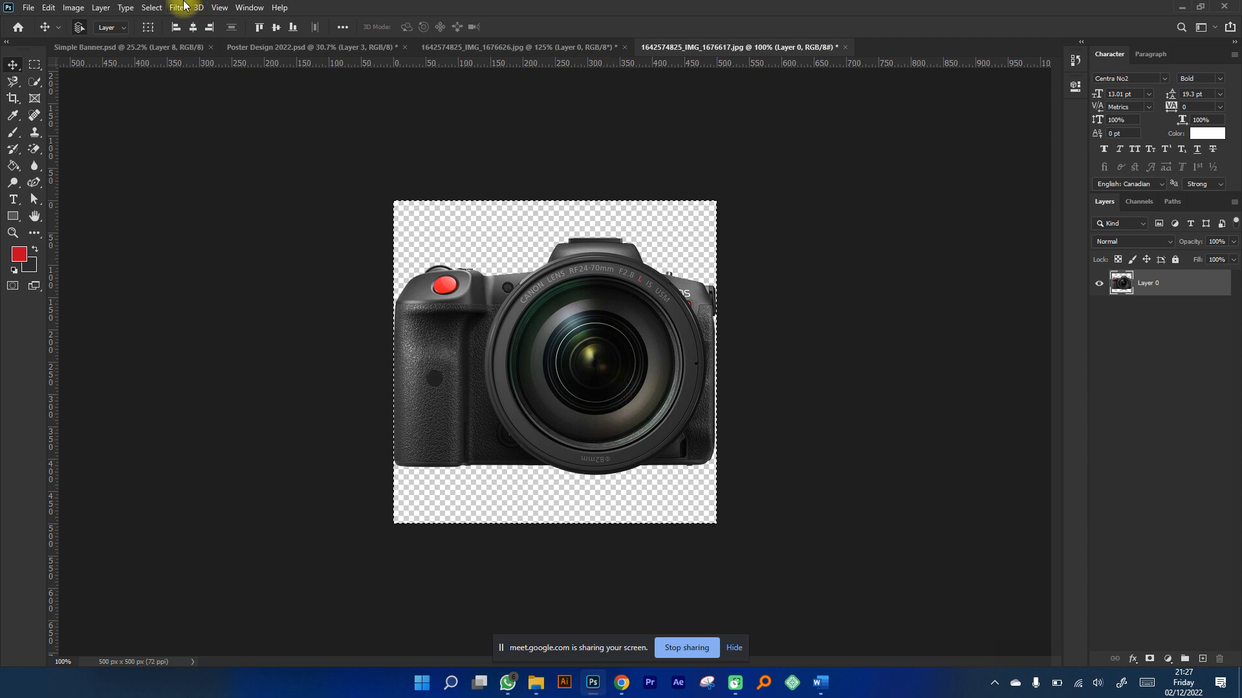
{"action": "left_click", "coordinate": [159, 8]}
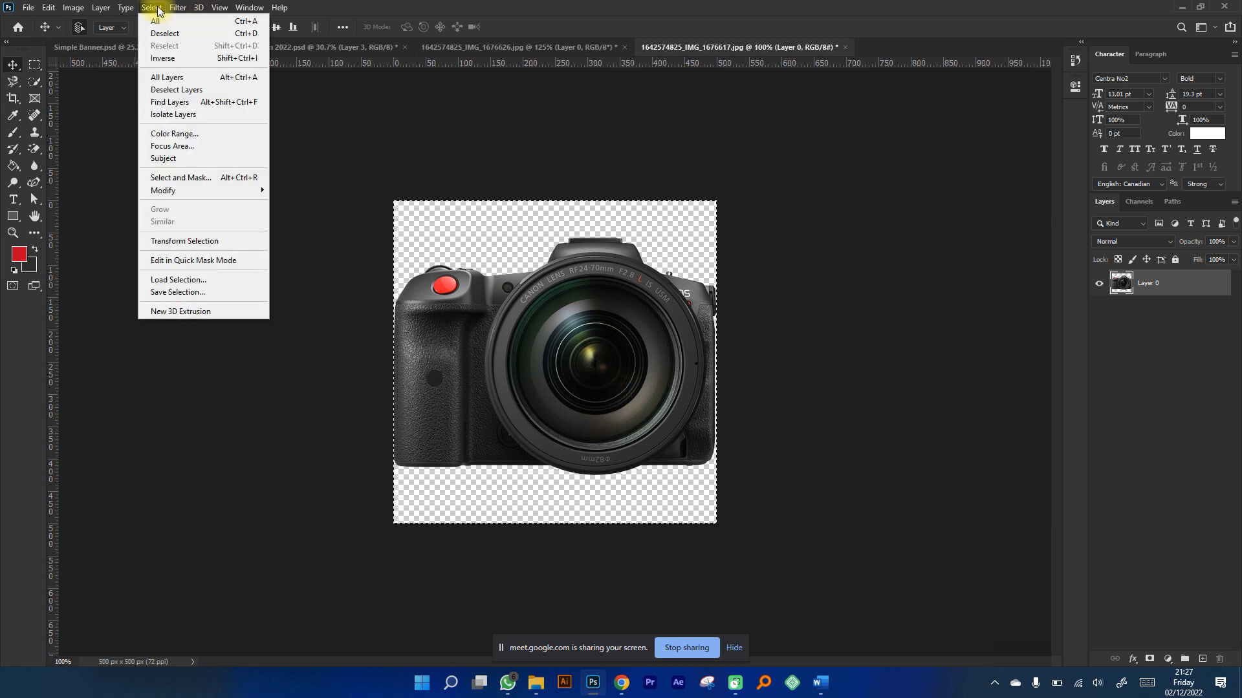
{"action": "left_click", "coordinate": [207, 27]}
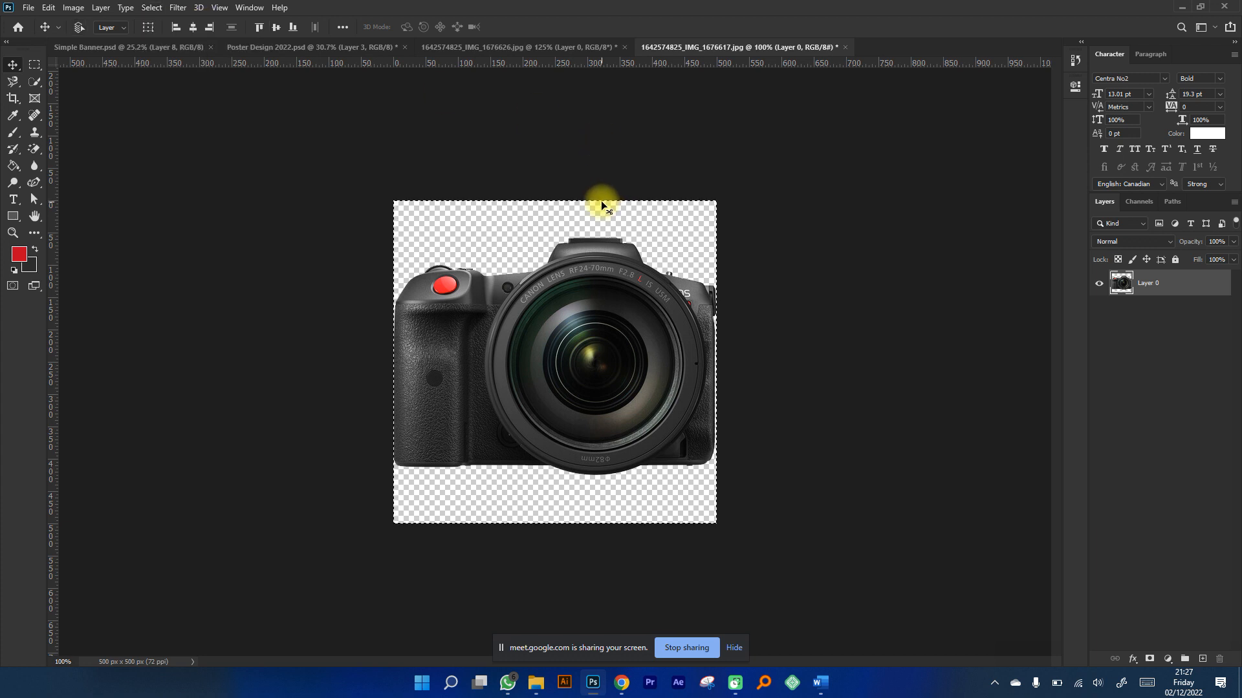
{"action": "key", "text": "ctrl+d"}
{"action": "key", "text": "ctrl+a"}
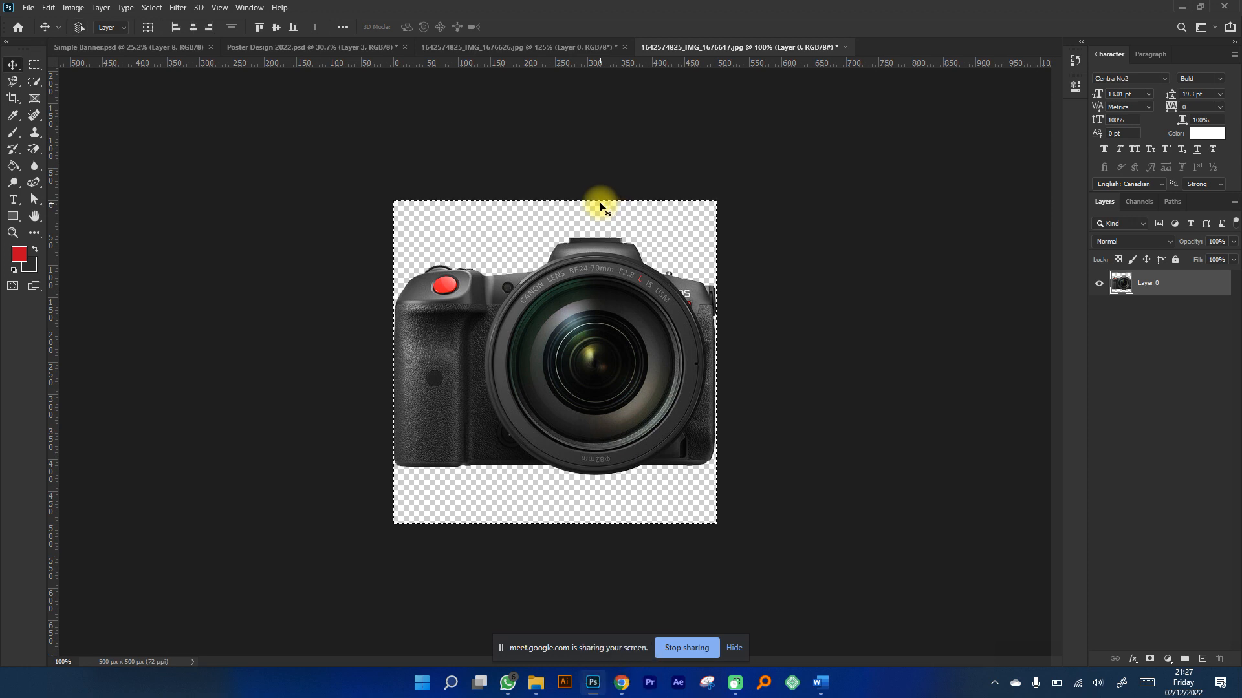
{"action": "key", "text": "ctrl+c"}
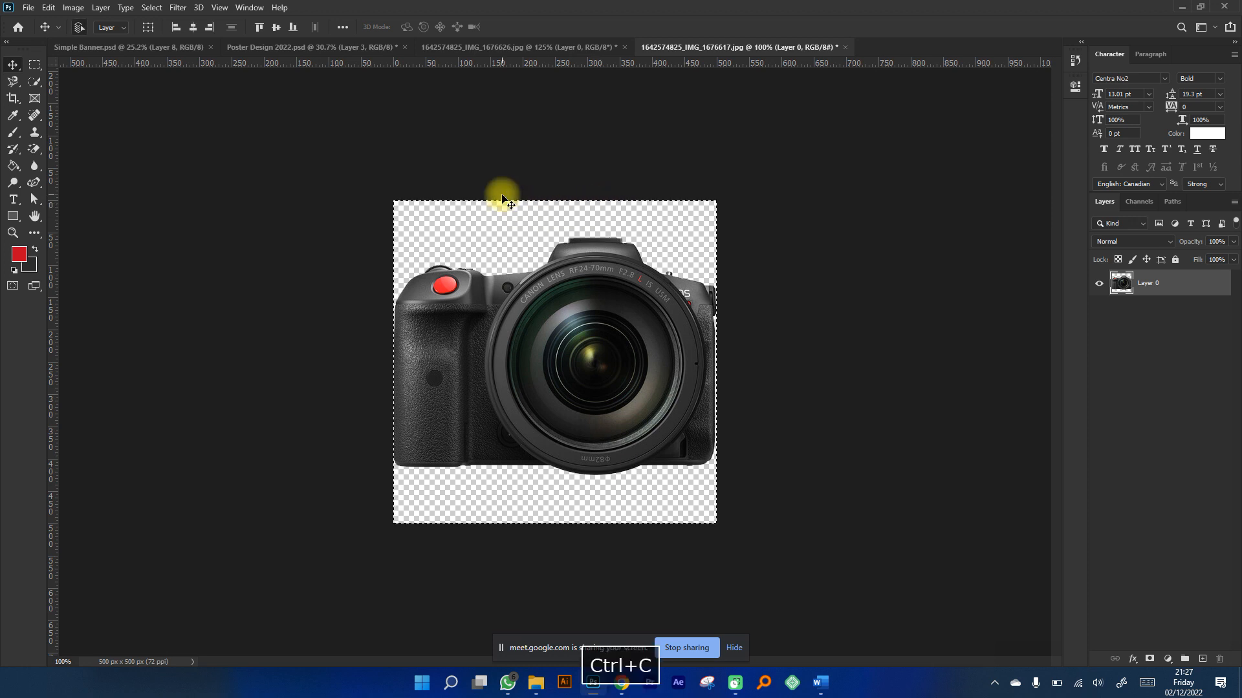
Paste the copied camera into Poster Design 2022.psd and place it to the right of the battery-grip camera below the paragraph.
{"action": "left_click", "coordinate": [355, 47]}
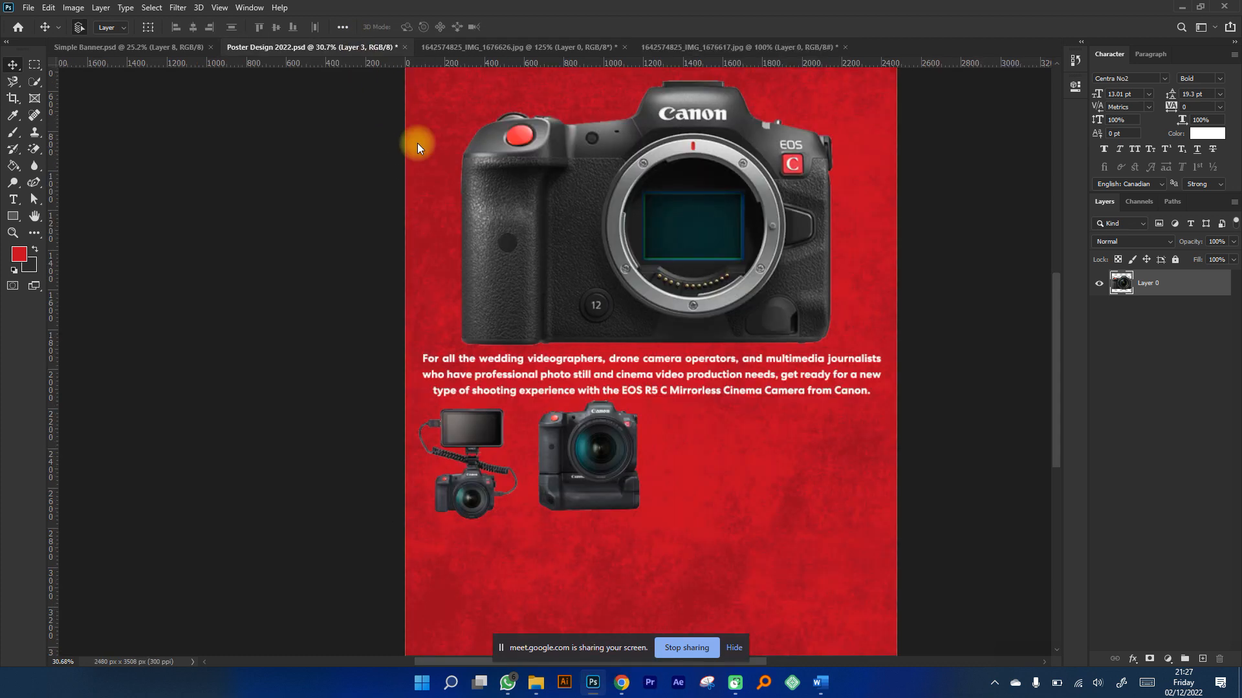
{"action": "key", "text": "ctrl+v"}
{"action": "left_click_drag", "start_coordinate": [738, 377], "coordinate": [673, 427]}
{"action": "scroll", "coordinate": [673, 426], "scroll_direction": "right", "scroll_amount": 3}
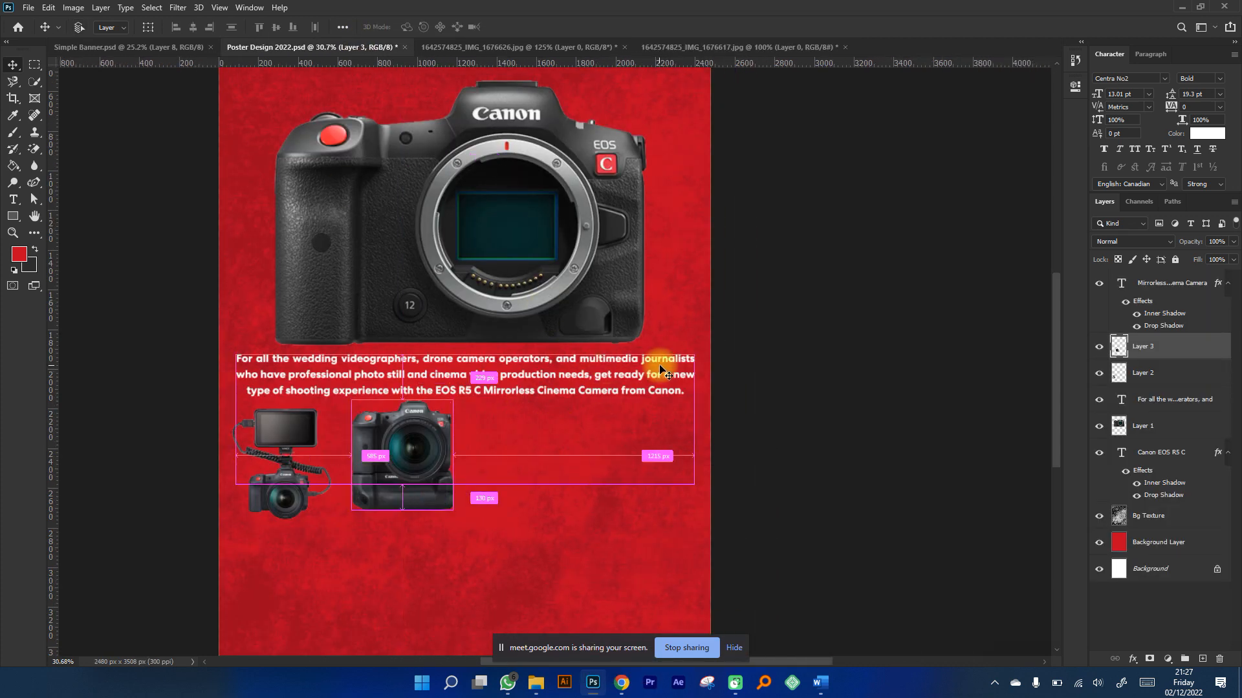
{"action": "scroll", "coordinate": [666, 371], "scroll_direction": "down", "scroll_amount": 2}
{"action": "scroll", "coordinate": [502, 355], "scroll_direction": "up", "scroll_amount": 2, "text": "alt"}
{"action": "scroll", "coordinate": [505, 357], "scroll_direction": "down", "scroll_amount": 1}
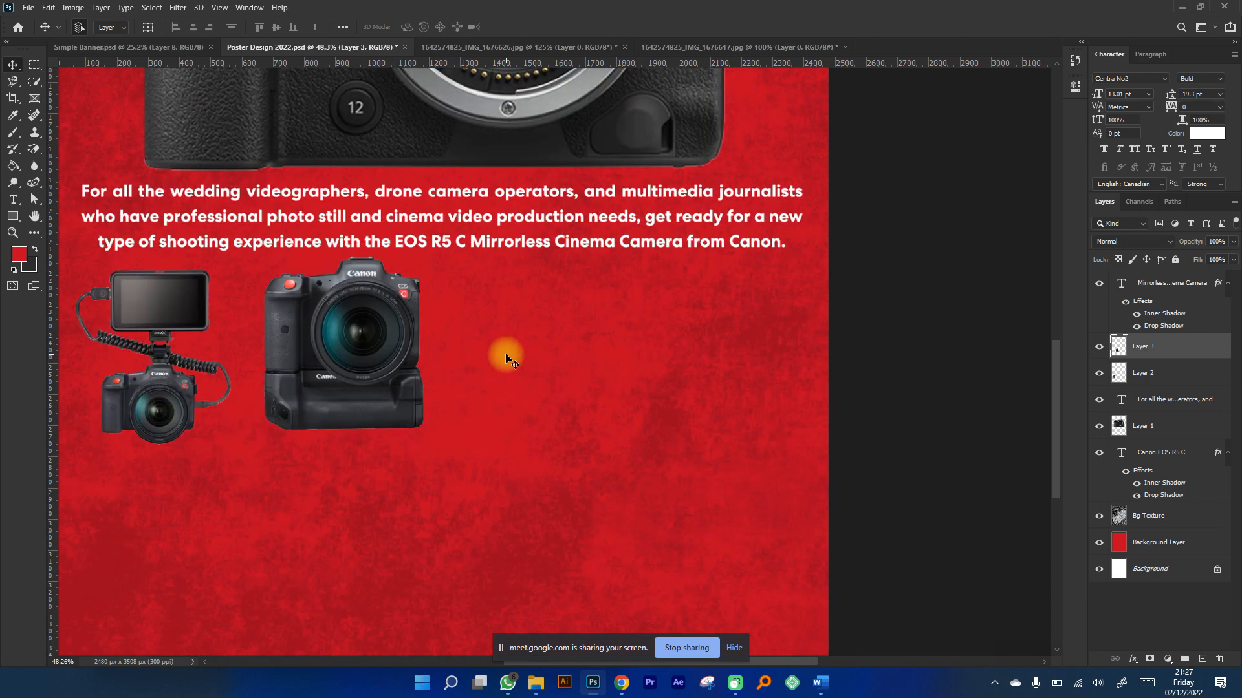
{"action": "key", "text": "ctrl"}
{"action": "key", "text": "ctrl+v"}
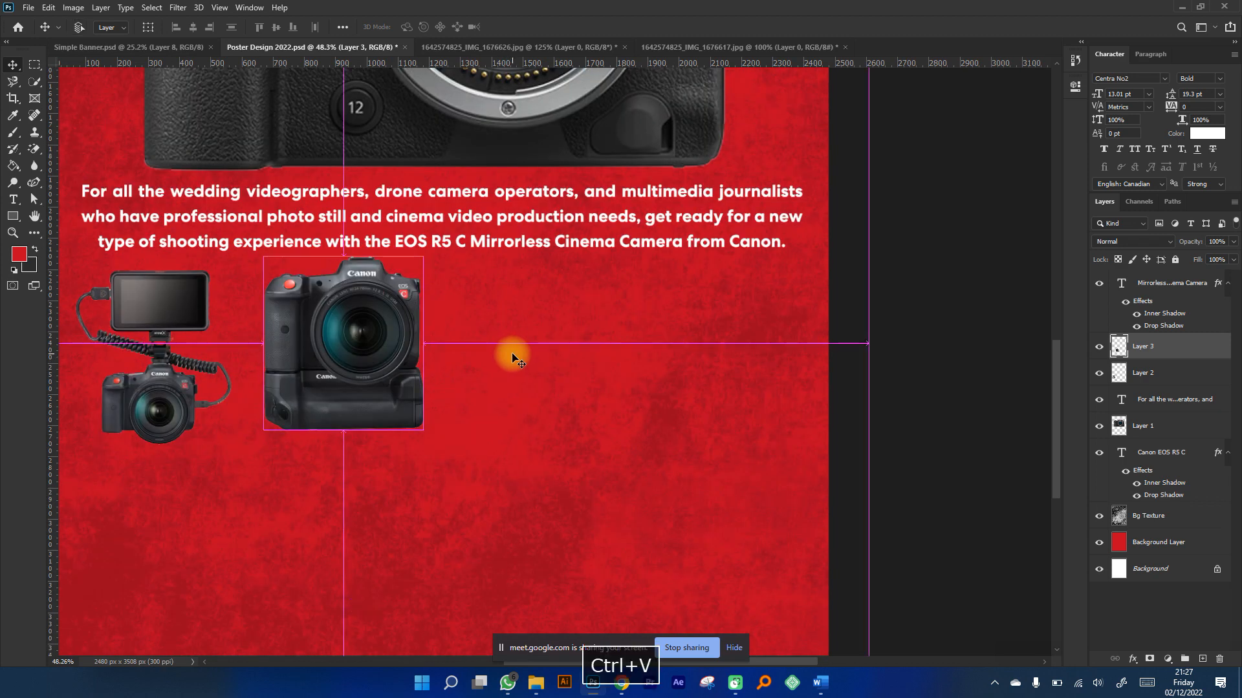
{"action": "left_click_drag", "start_coordinate": [513, 352], "coordinate": [566, 320]}
Scale the pasted camera proportionally to about 135% and align its base with the battery-grip camera's base.
{"action": "key", "text": "ctrl+t"}
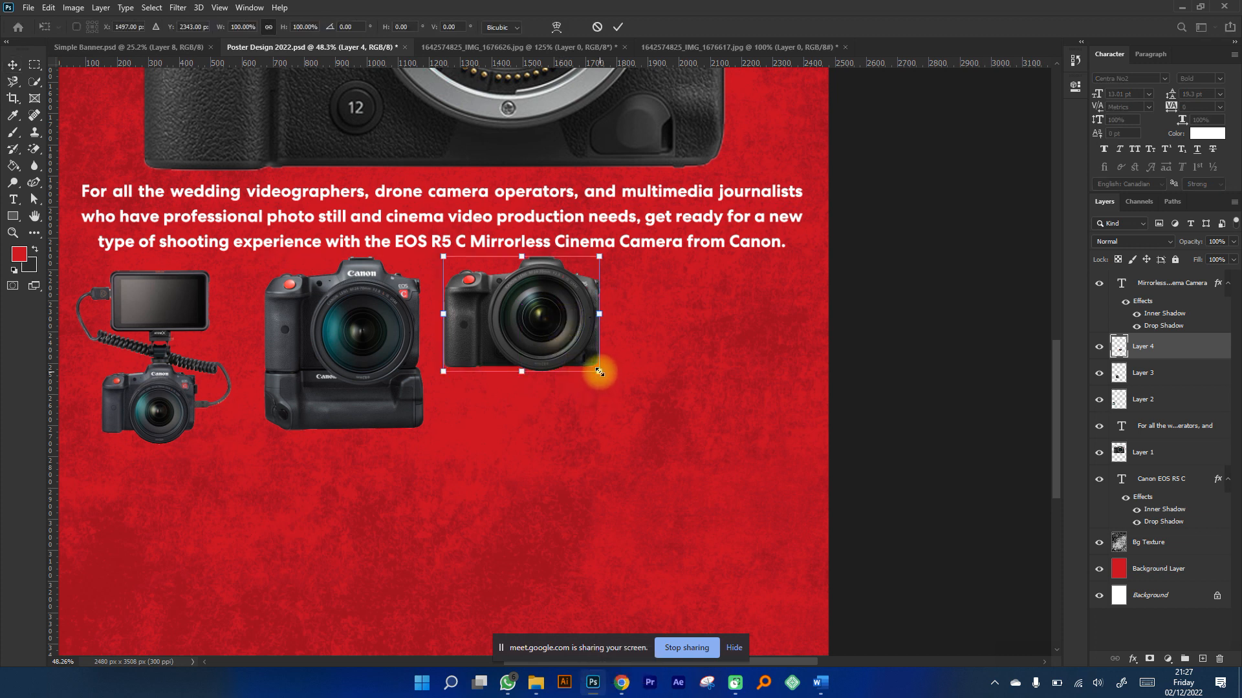
{"action": "left_click_drag", "start_coordinate": [599, 371], "coordinate": [679, 432]}
{"action": "left_click_drag", "start_coordinate": [637, 373], "coordinate": [641, 371]}
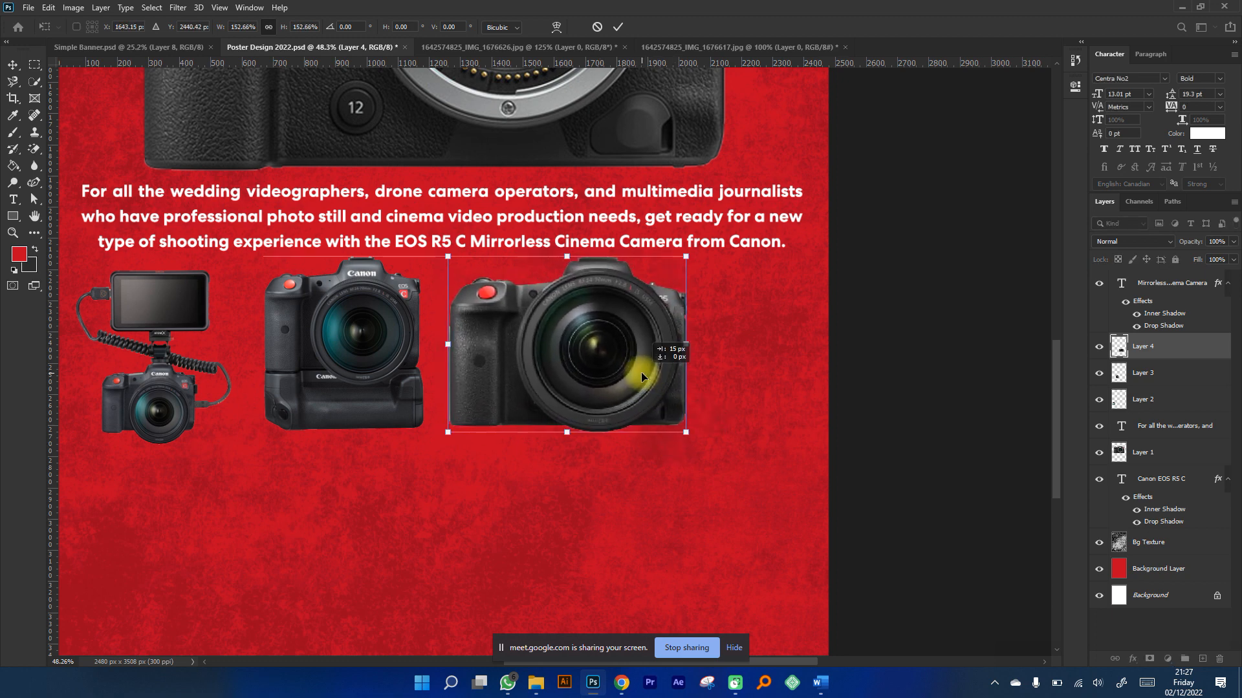
{"action": "left_click_drag", "start_coordinate": [685, 430], "coordinate": [668, 420]}
{"action": "left_click_drag", "start_coordinate": [632, 363], "coordinate": [631, 376]}
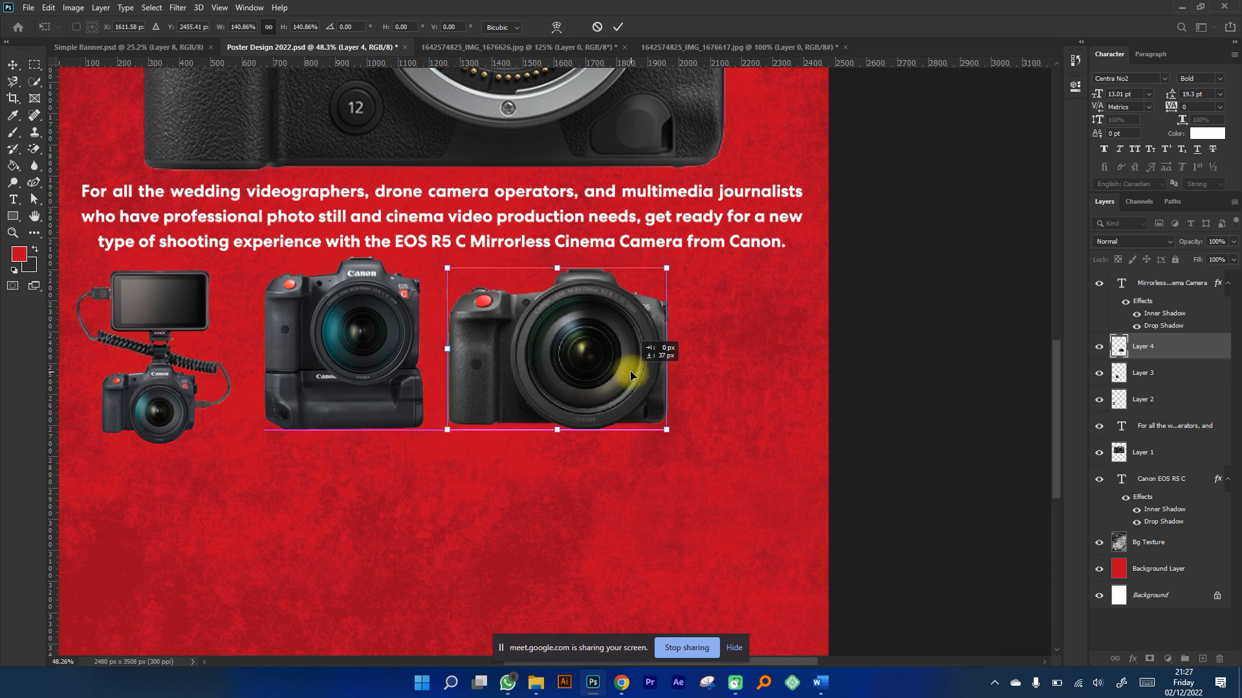
{"action": "left_click_drag", "start_coordinate": [667, 432], "coordinate": [657, 423]}
{"action": "left_click_drag", "start_coordinate": [624, 370], "coordinate": [626, 377]}
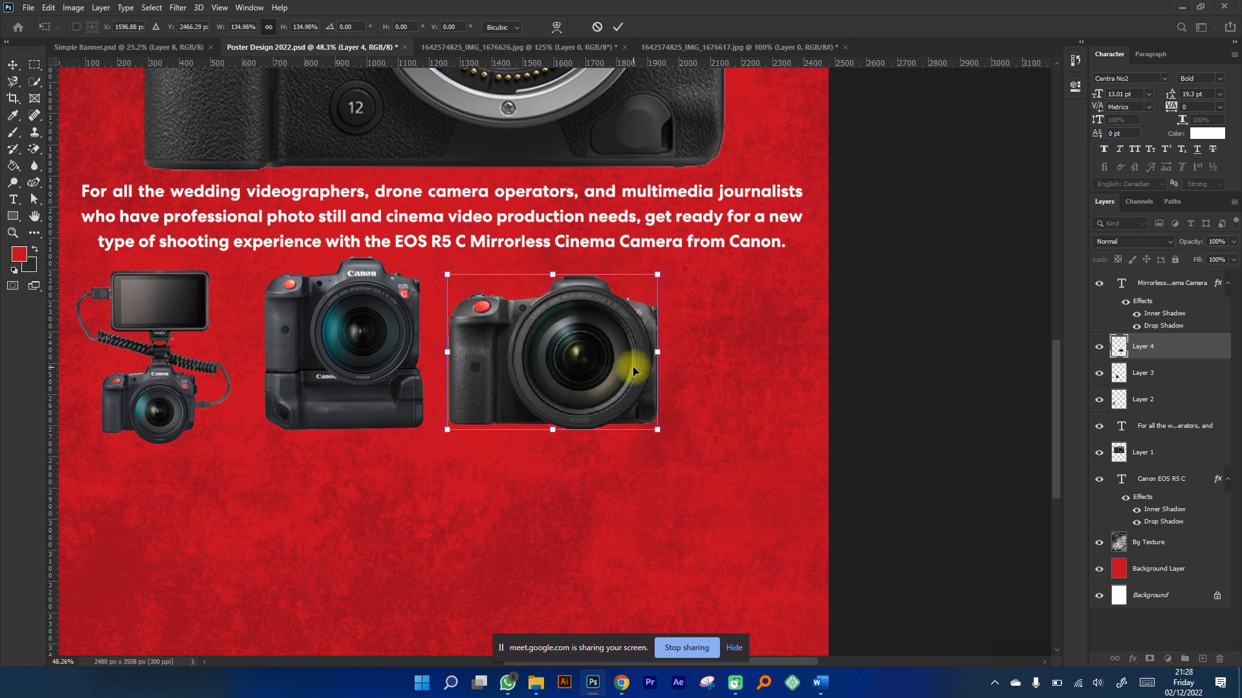
{"action": "key", "text": "Return"}
Shift the three small cameras below the paragraph slightly left, one at a time, to adjust their spacing.
{"action": "left_click_drag", "start_coordinate": [292, 385], "coordinate": [284, 387]}
{"action": "left_click_drag", "start_coordinate": [509, 348], "coordinate": [498, 348]}
{"action": "left_click_drag", "start_coordinate": [688, 366], "coordinate": [682, 366]}
{"action": "scroll", "coordinate": [669, 368], "scroll_direction": "down", "scroll_amount": 3}
{"action": "scroll", "coordinate": [665, 378], "scroll_direction": "right", "scroll_amount": 3}
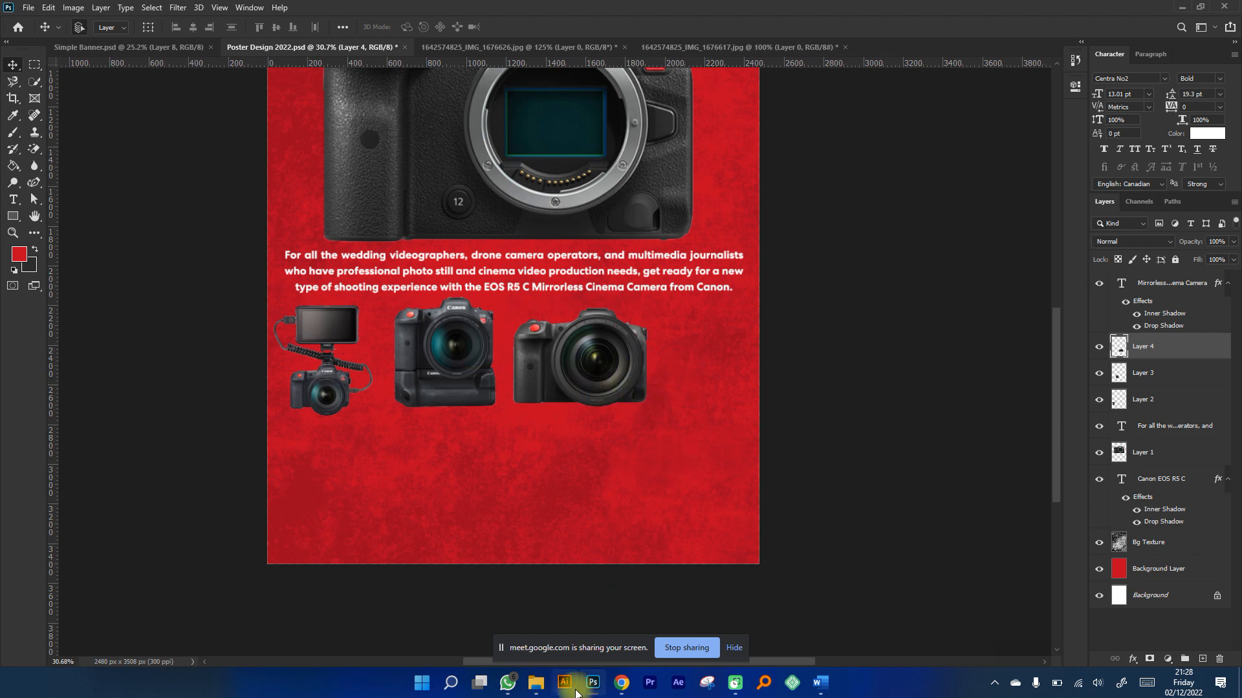
{"action": "mouse_move", "coordinate": [537, 686]}
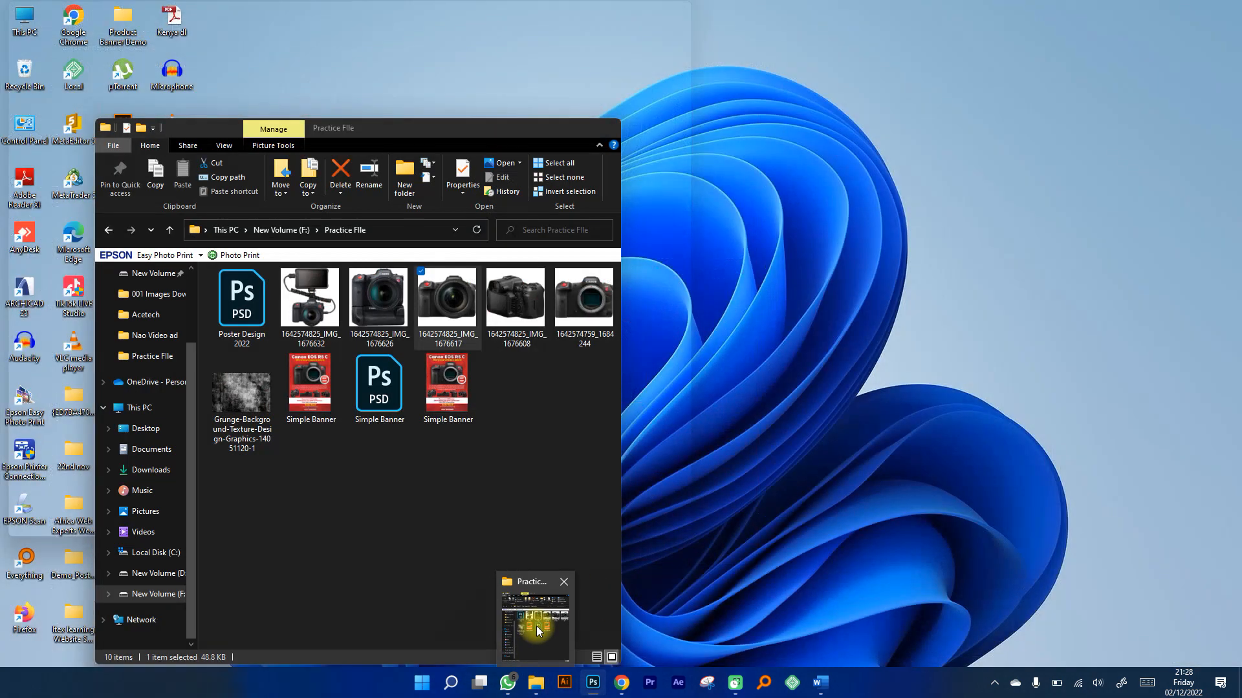
{"action": "left_click", "coordinate": [537, 626]}
{"action": "left_click", "coordinate": [520, 348]}
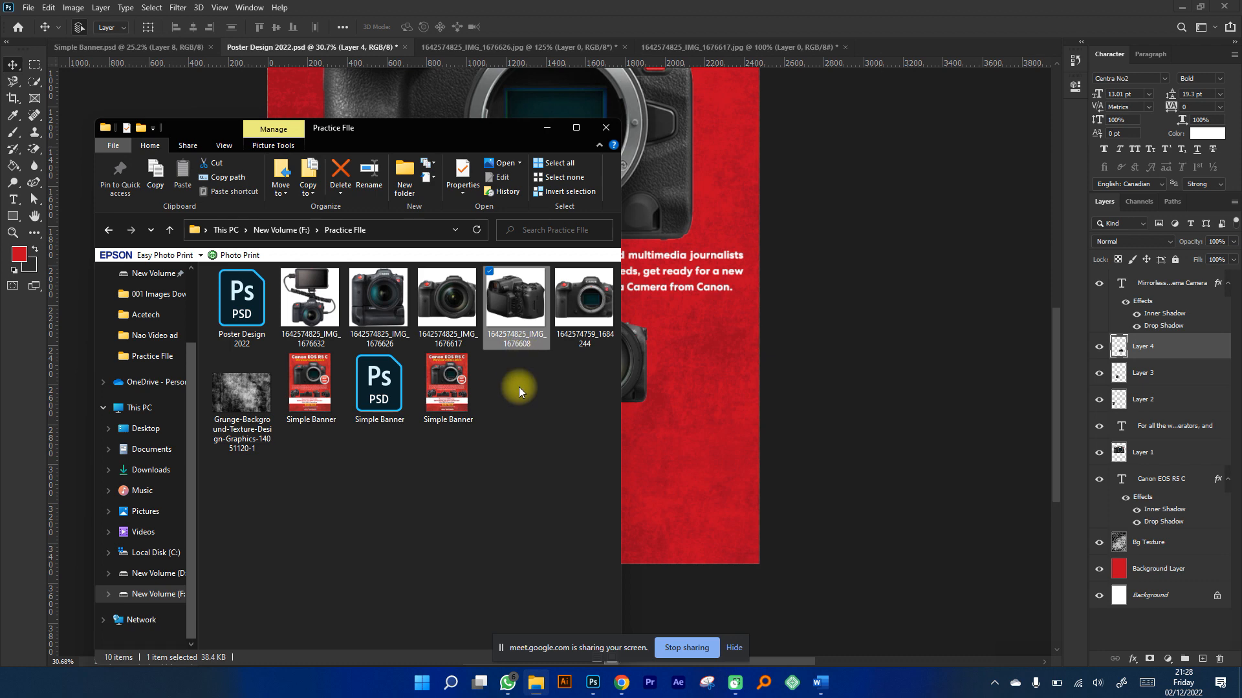
{"action": "left_click_drag", "start_coordinate": [506, 317], "coordinate": [714, 192]}
{"action": "left_click_drag", "start_coordinate": [777, 101], "coordinate": [875, 45]}
{"action": "key", "text": "space"}
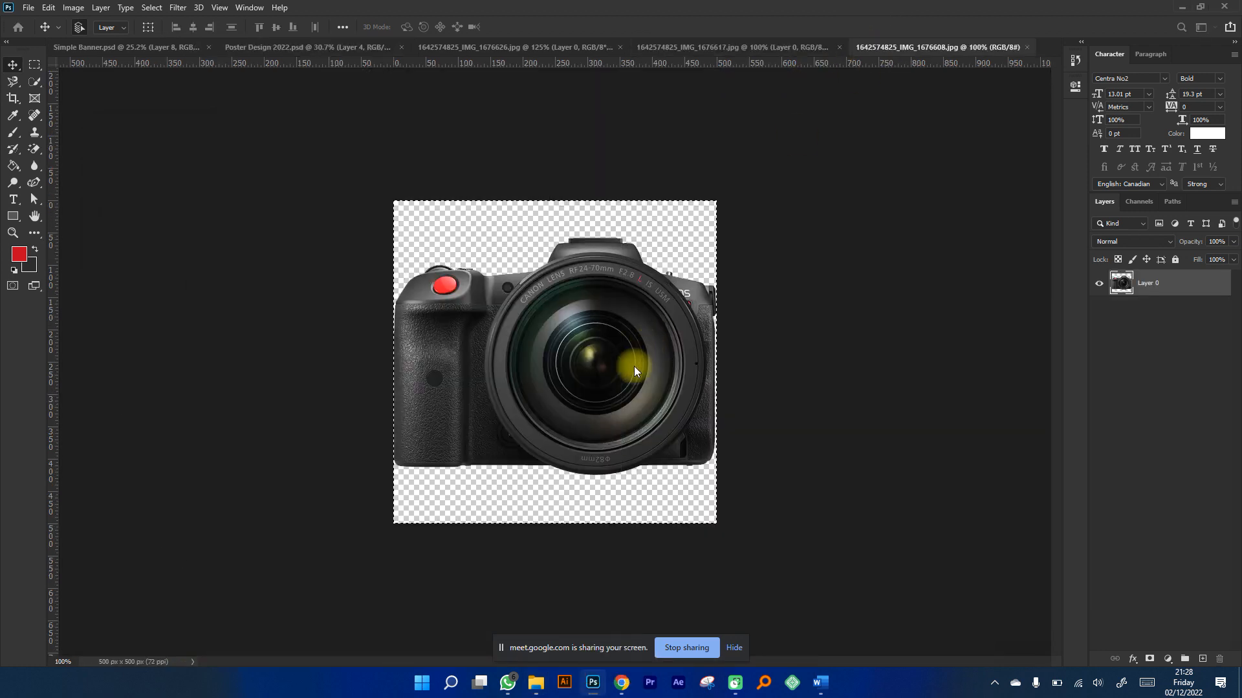
Unlock the background layer of the rear-view camera image.
{"action": "scroll", "coordinate": [564, 376], "scroll_direction": "up", "scroll_amount": 3}
{"action": "scroll", "coordinate": [563, 368], "scroll_direction": "down", "scroll_amount": 3}
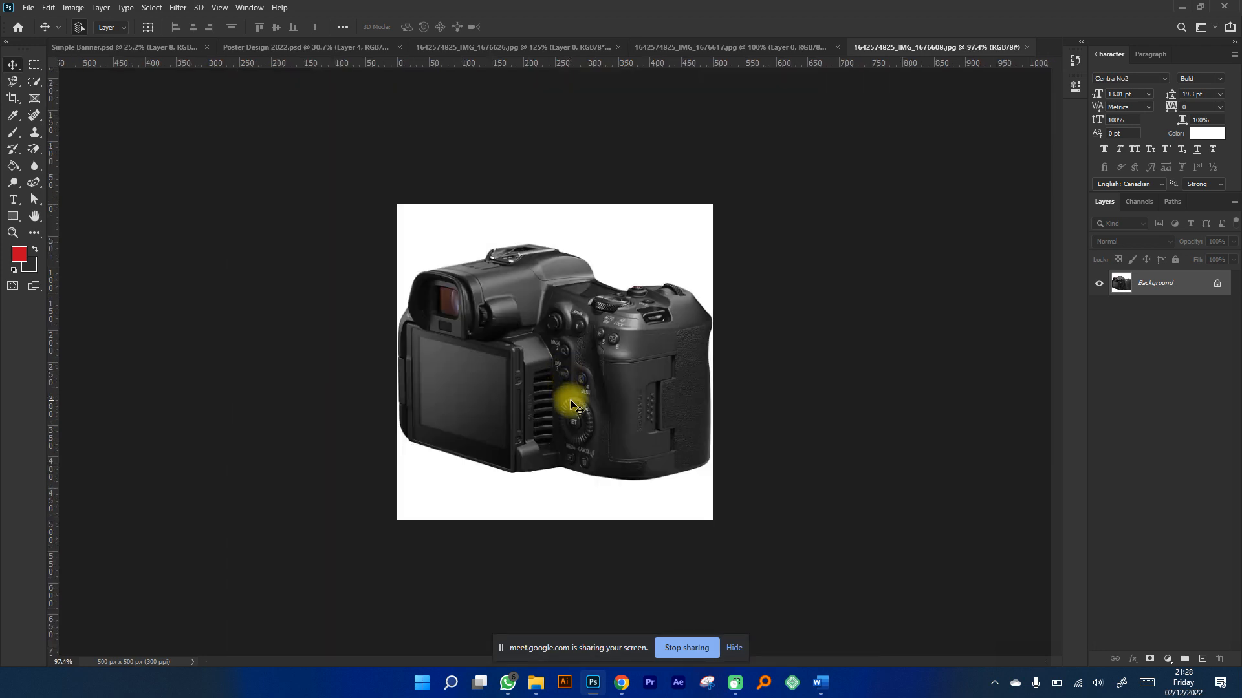
{"action": "left_click", "coordinate": [1217, 285]}
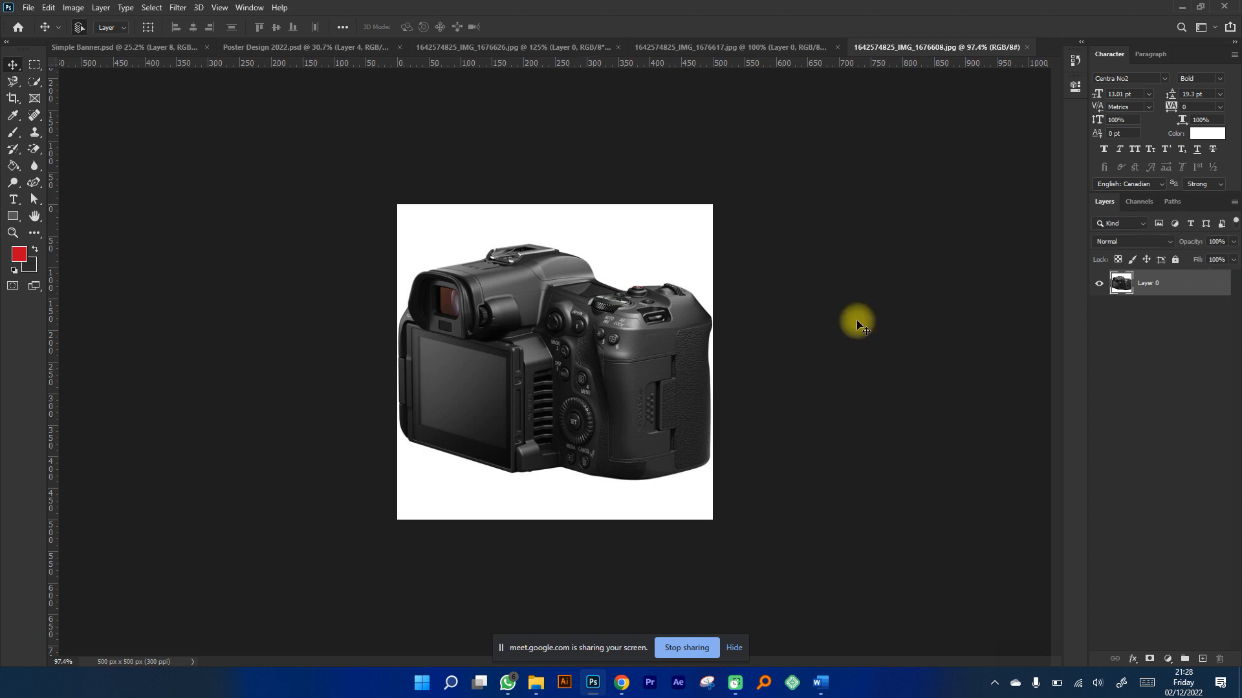
Remove the white background around the rear-view camera with the Magic Eraser at tolerance 20 and select the whole canvas.
{"action": "left_click", "coordinate": [32, 153]}
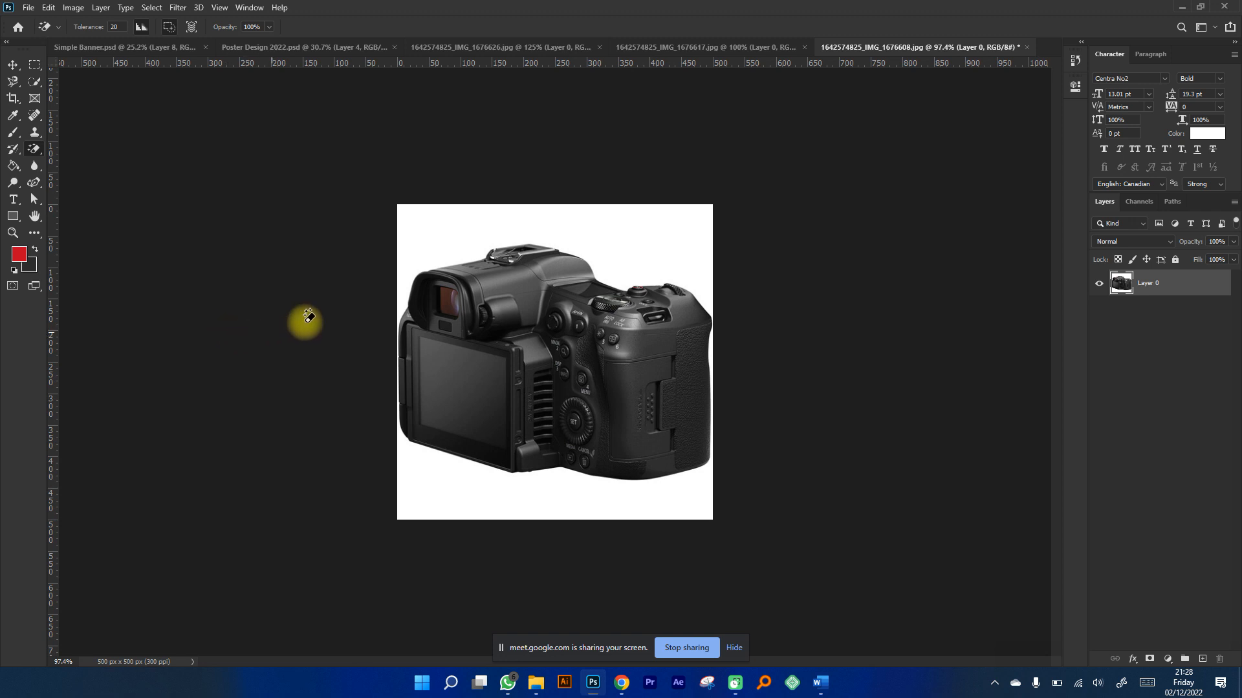
{"action": "left_click", "coordinate": [425, 226]}
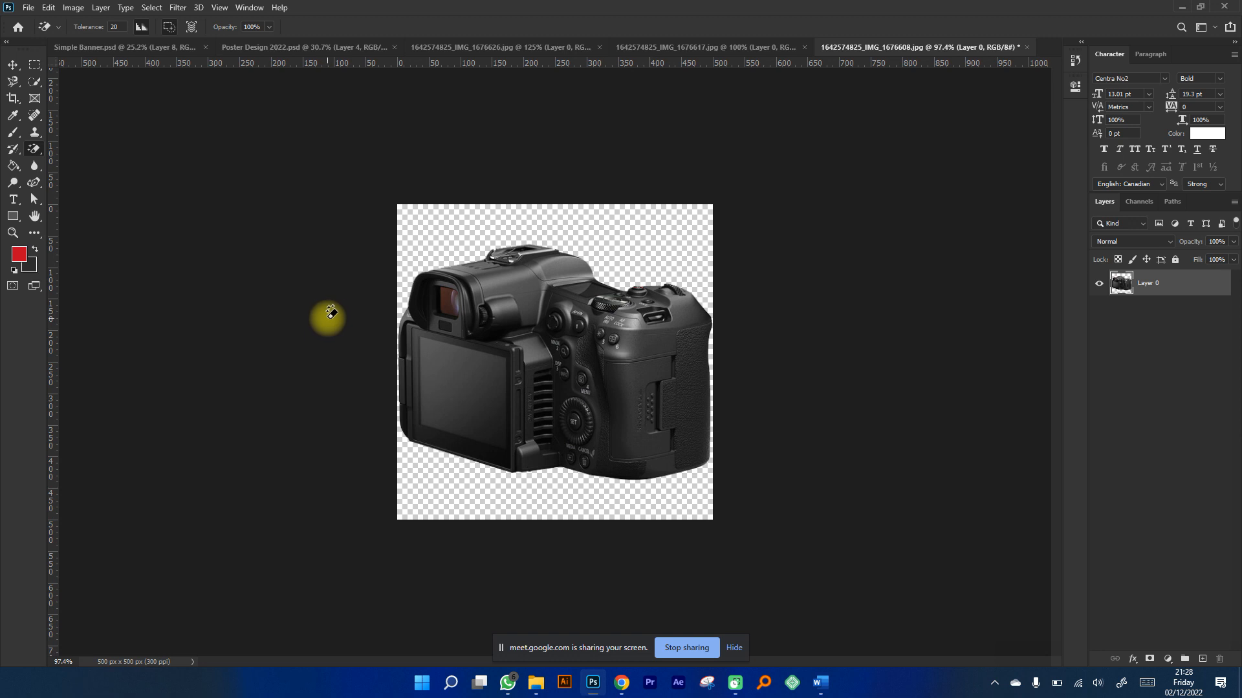
{"action": "key", "text": "ctrl+a"}
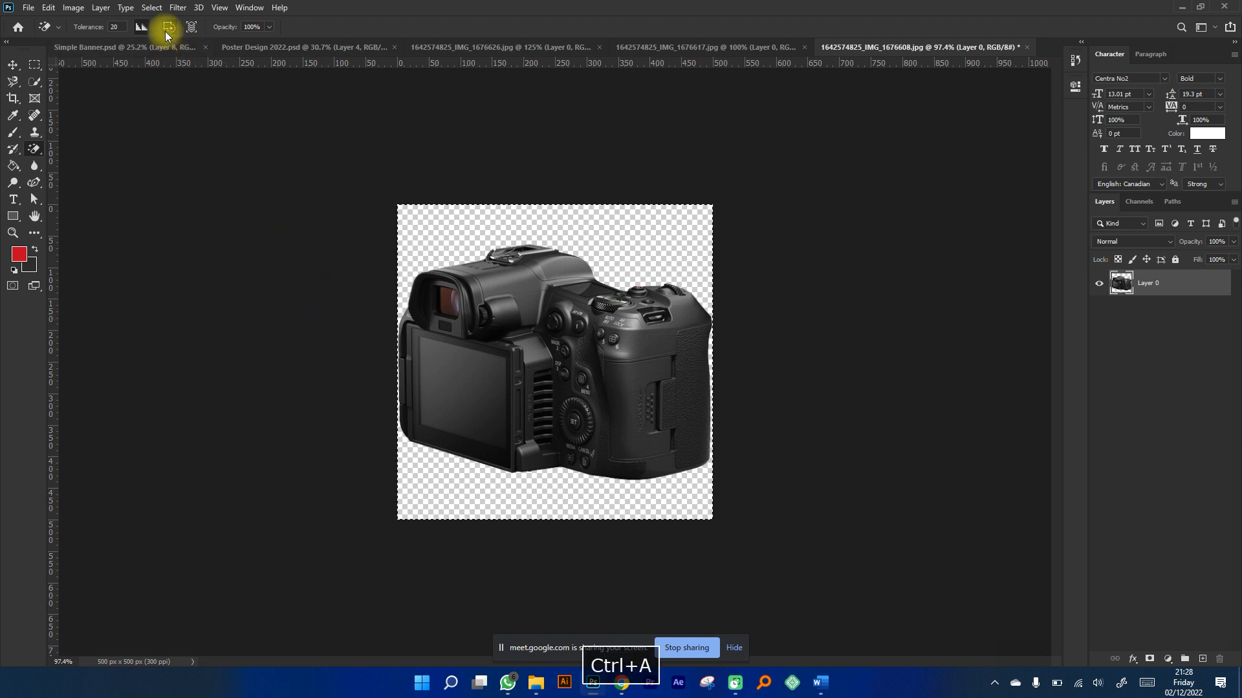
Bring the cut-out rear-view camera into Poster Design 2022.psd and place it at the right end of the camera row.
{"action": "left_click", "coordinate": [155, 8]}
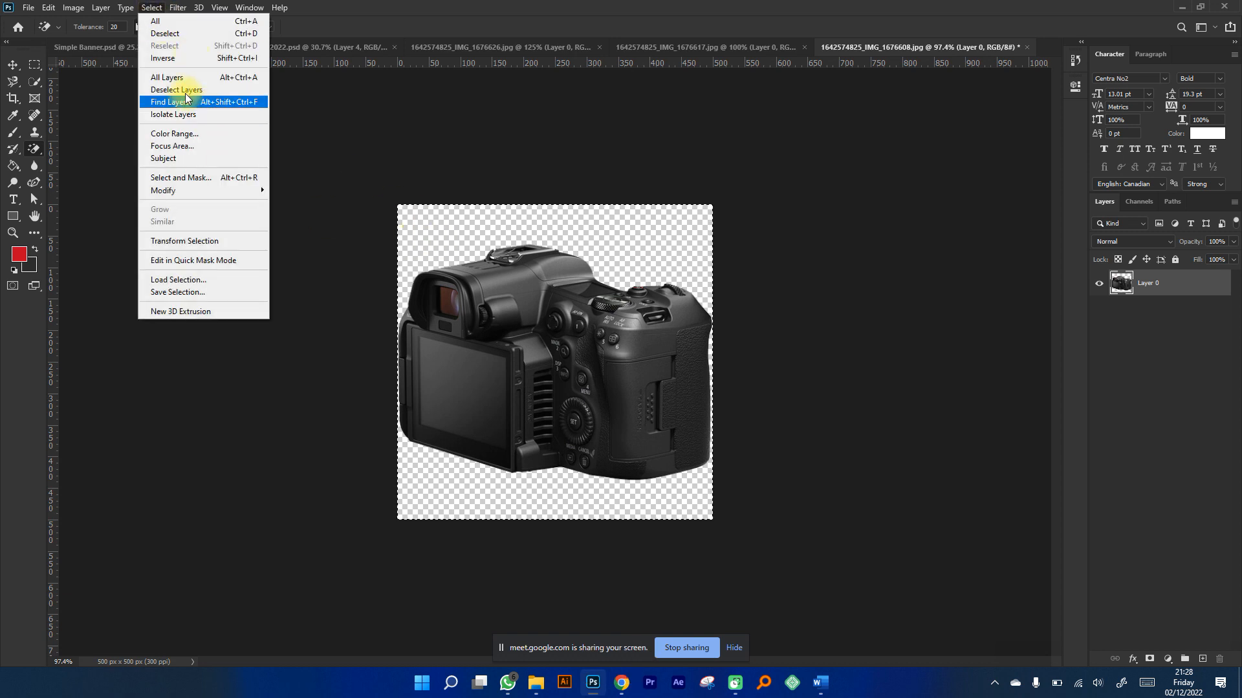
{"action": "left_click", "coordinate": [45, 9]}
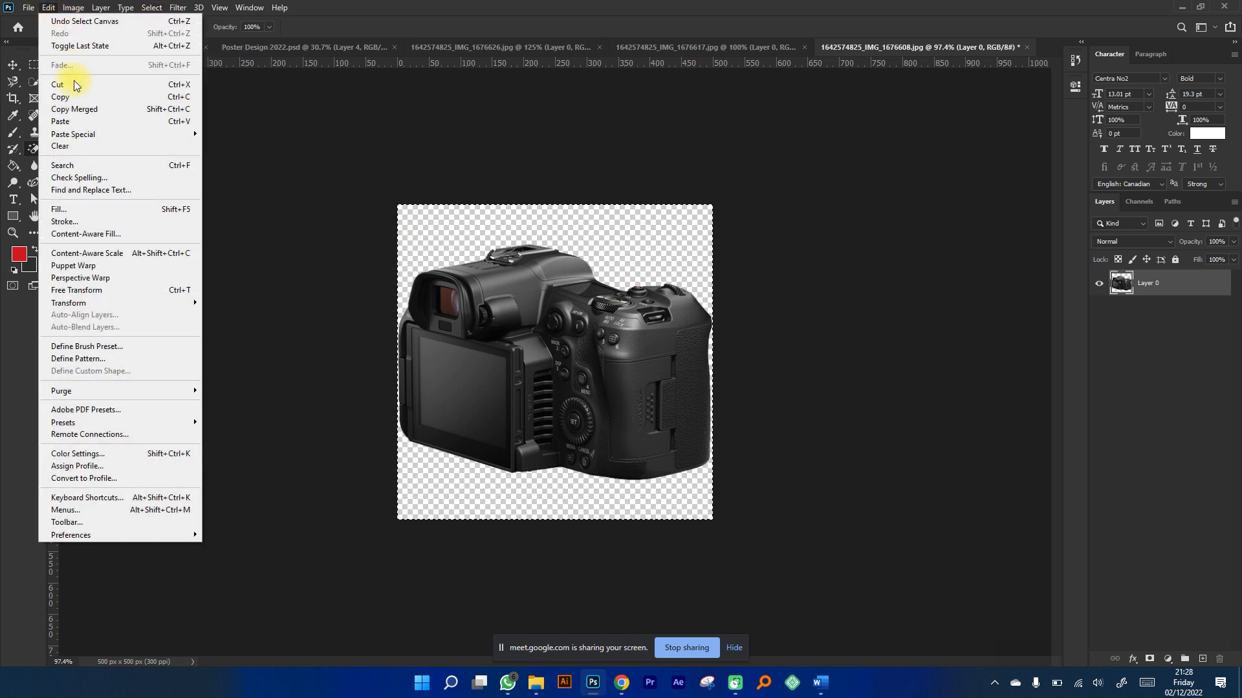
{"action": "left_click", "coordinate": [13, 65]}
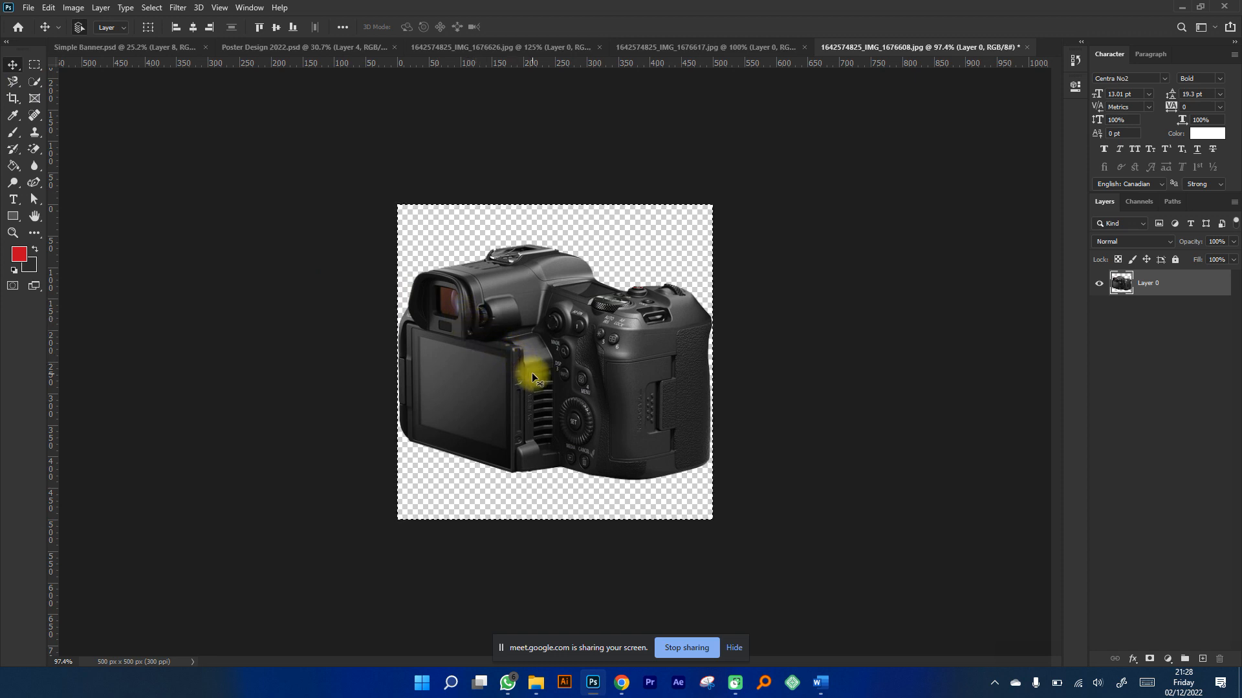
{"action": "right_click", "coordinate": [14, 62]}
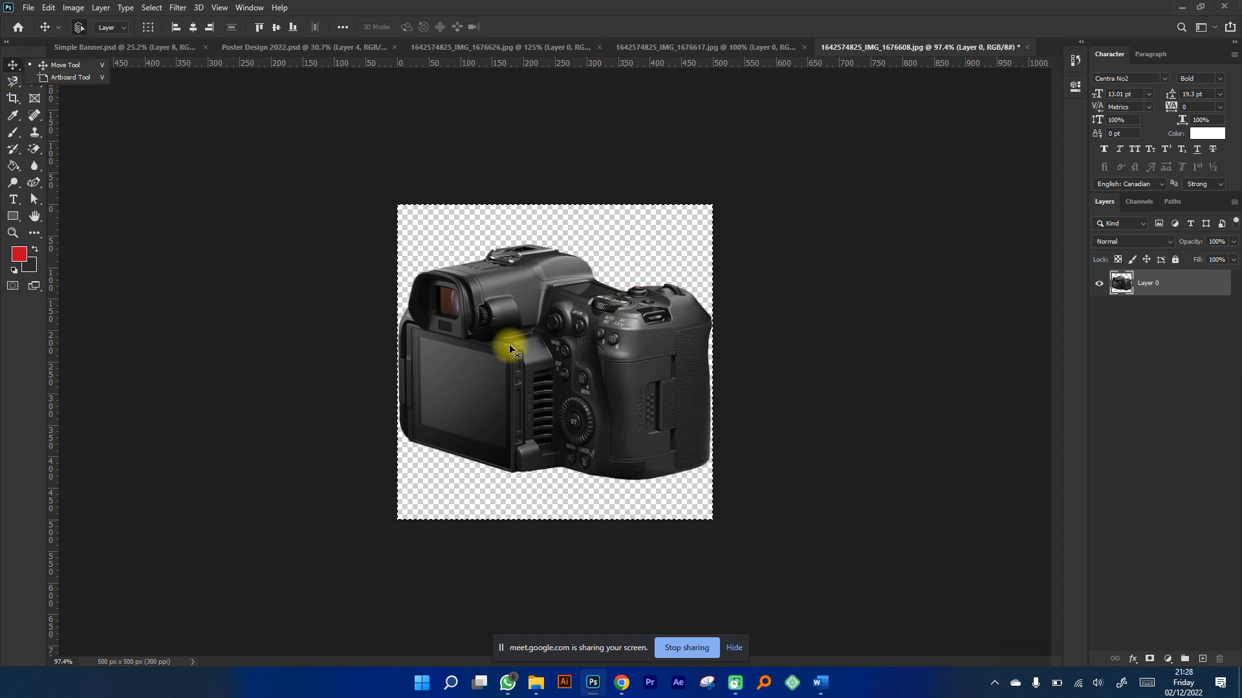
{"action": "left_click_drag", "start_coordinate": [542, 391], "coordinate": [676, 459]}
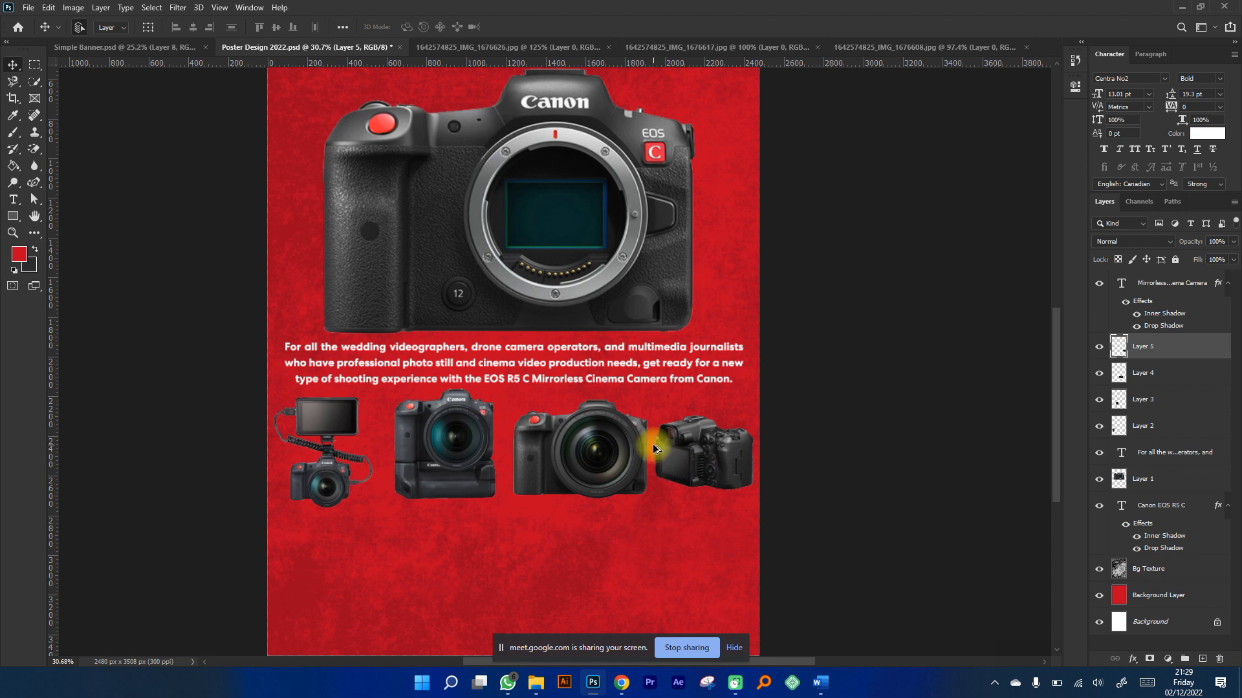
Scale the camera with the mounted monitor proportionally to about 87% and nudge it slightly up and left.
{"action": "scroll", "coordinate": [465, 457], "scroll_direction": "up", "scroll_amount": 3}
{"action": "left_click", "coordinate": [257, 412]}
{"action": "left_click_drag", "start_coordinate": [257, 411], "coordinate": [252, 408]}
{"action": "key", "text": "ctrl+t"}
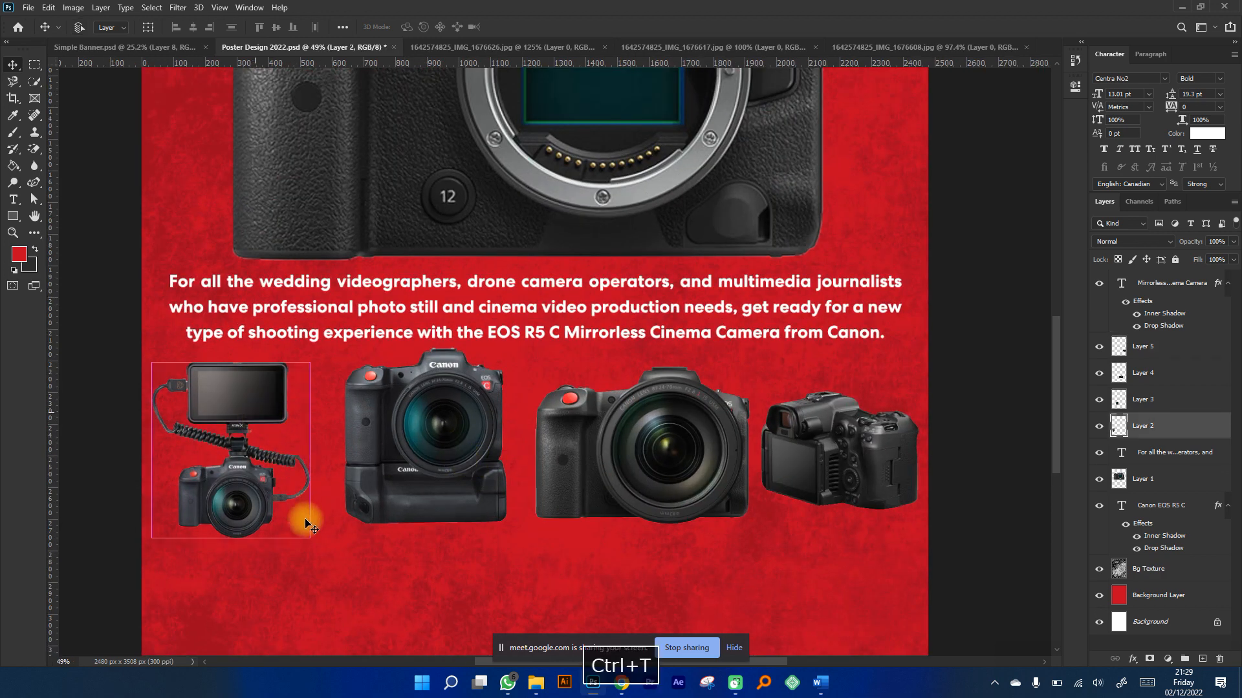
{"action": "mouse_move", "coordinate": [319, 539]}
{"action": "left_mouse_down"}
{"action": "mouse_move", "coordinate": [299, 513]}
{"action": "mouse_move", "coordinate": [299, 528]}
{"action": "left_mouse_up"}
{"action": "key", "text": "Return"}
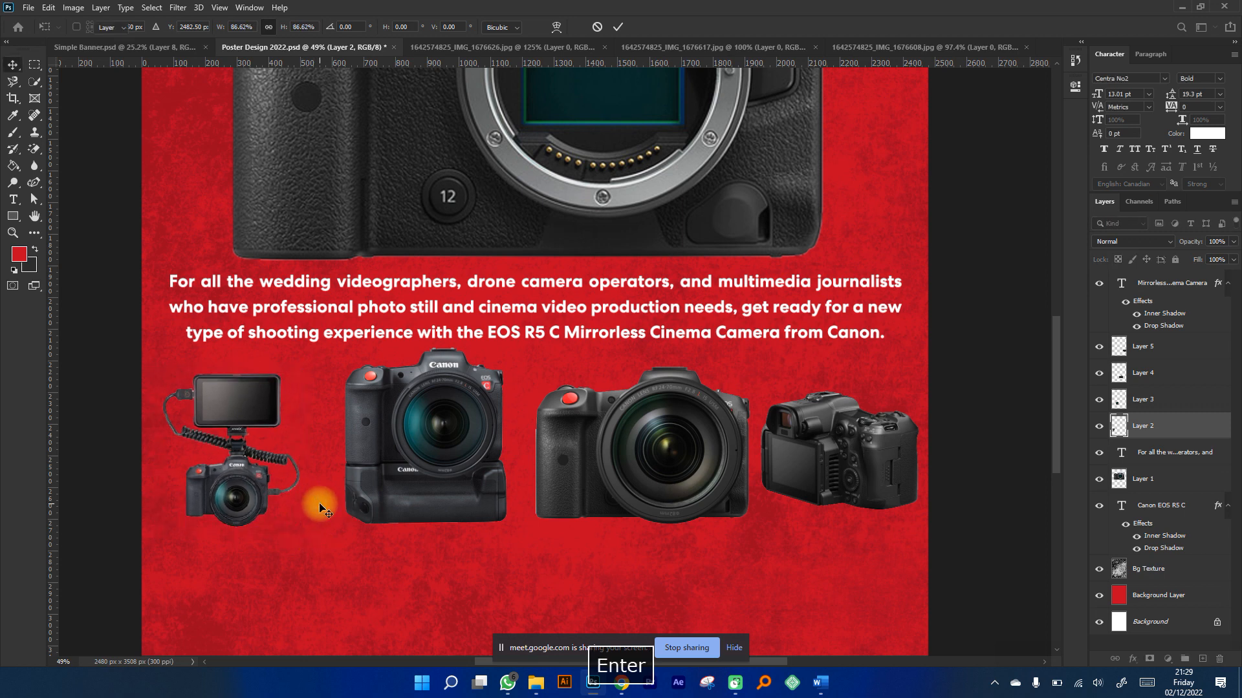
{"action": "left_click_drag", "start_coordinate": [220, 419], "coordinate": [211, 411]}
Move the battery-grip camera slightly left, shrink it proportionally and position it beside the monitor-rig camera.
{"action": "left_click_drag", "start_coordinate": [400, 414], "coordinate": [385, 412]}
{"action": "key", "text": "ctrl+t"}
{"action": "left_click_drag", "start_coordinate": [494, 524], "coordinate": [476, 507]}
{"action": "left_click_drag", "start_coordinate": [432, 451], "coordinate": [421, 457]}
{"action": "key", "text": "Return"}
Shift the third camera in the row left and scale it proportionally to about 87%.
{"action": "left_click_drag", "start_coordinate": [707, 448], "coordinate": [669, 447]}
{"action": "key", "text": "ctrl+t"}
{"action": "left_click_drag", "start_coordinate": [713, 517], "coordinate": [694, 515]}
{"action": "left_click_drag", "start_coordinate": [657, 472], "coordinate": [643, 472]}
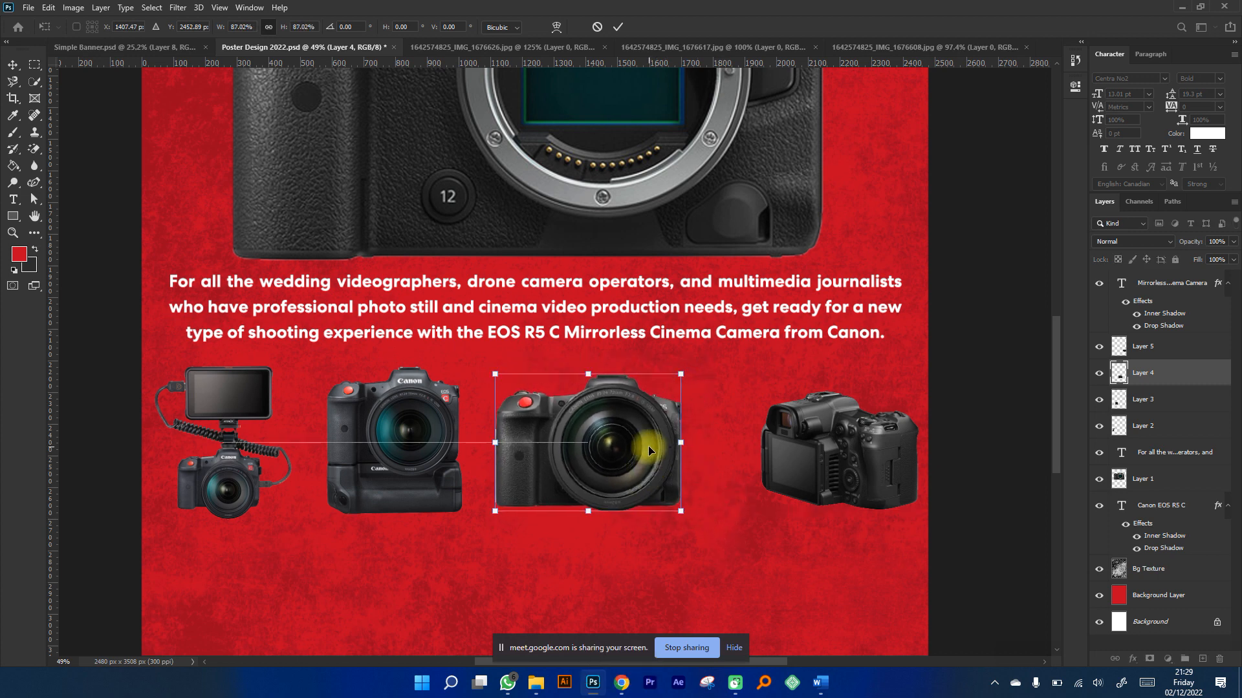
{"action": "key", "text": "Return"}
Erase the leftover white fringe along the left edge of the third camera's grip with the Magic Eraser.
{"action": "scroll", "coordinate": [650, 451], "scroll_direction": "up", "scroll_amount": 10}
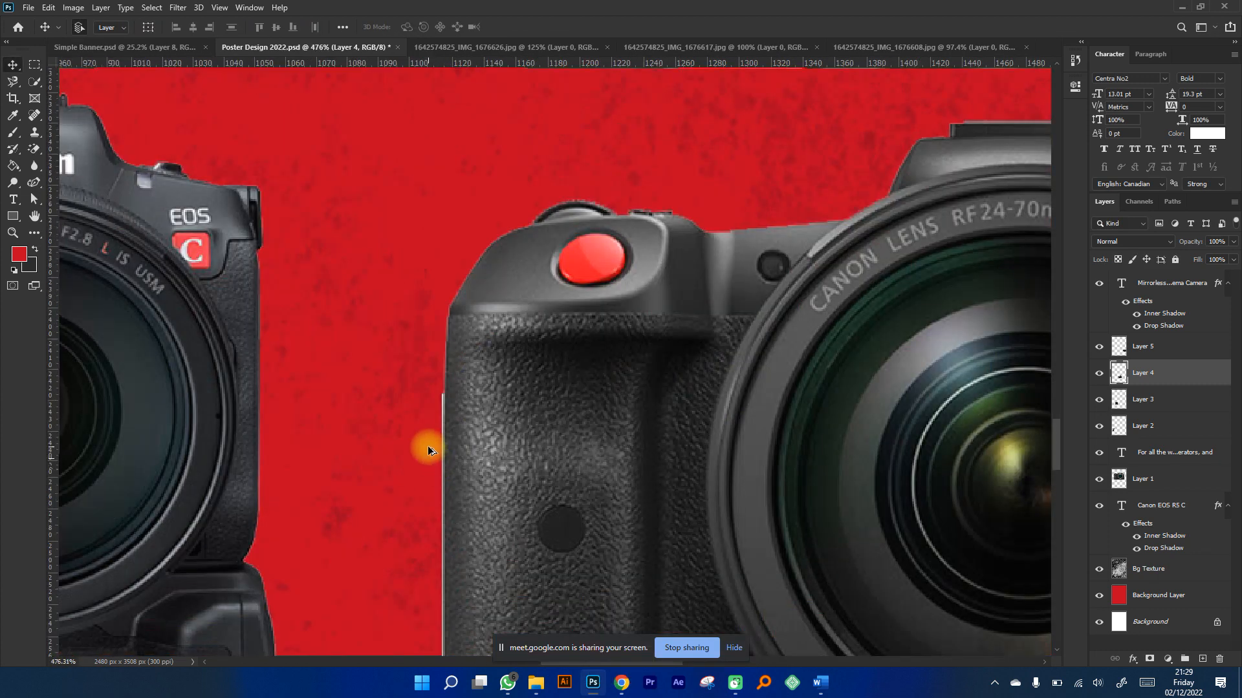
{"action": "scroll", "coordinate": [451, 378], "scroll_direction": "down", "scroll_amount": 1}
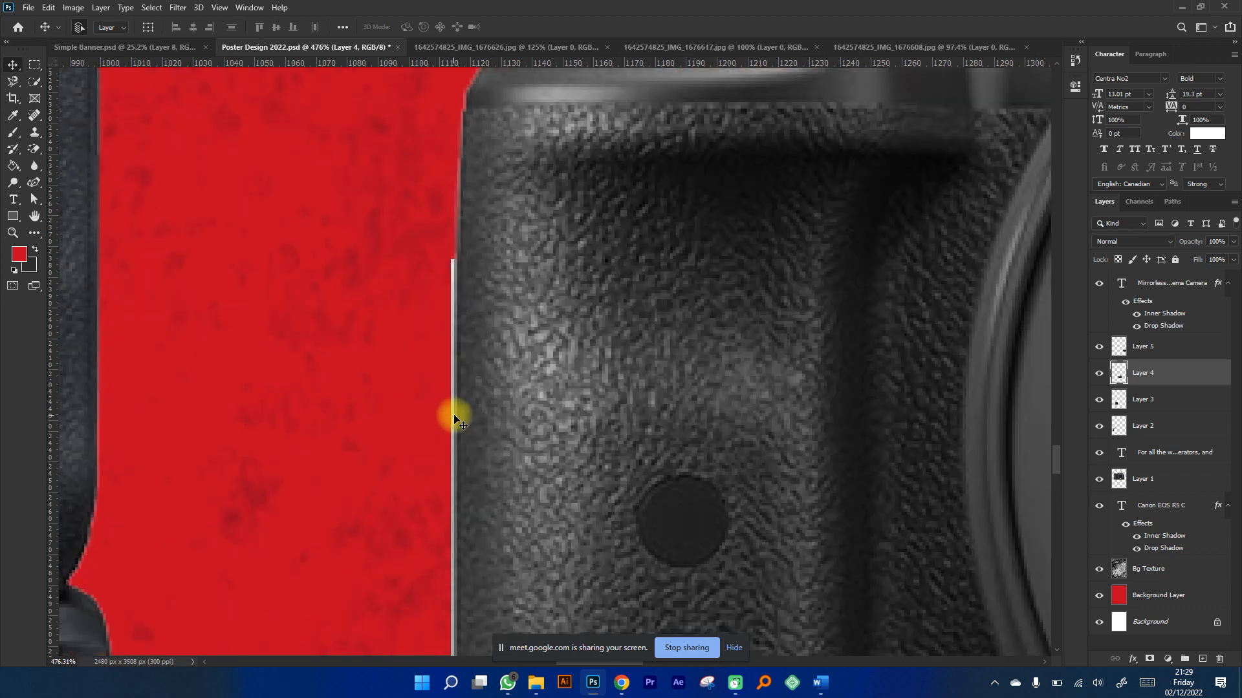
{"action": "left_click", "coordinate": [36, 151]}
{"action": "scroll", "coordinate": [454, 311], "scroll_direction": "up", "scroll_amount": 5}
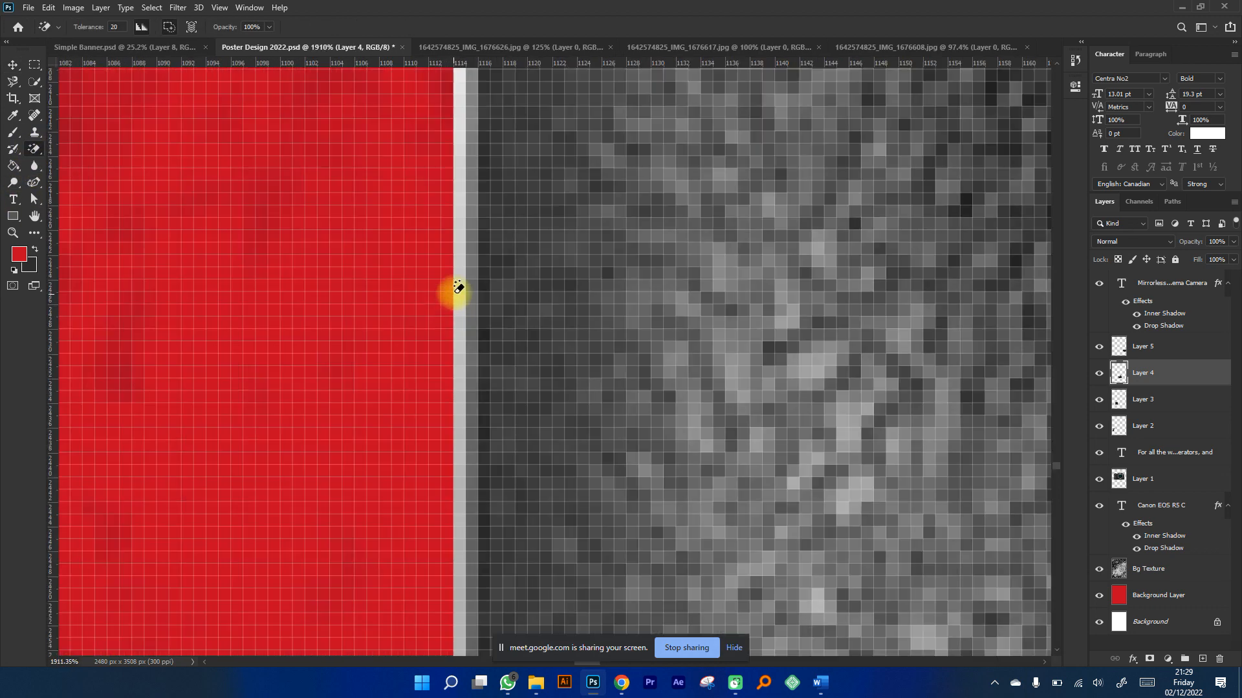
{"action": "scroll", "coordinate": [461, 289], "scroll_direction": "down", "scroll_amount": 2}
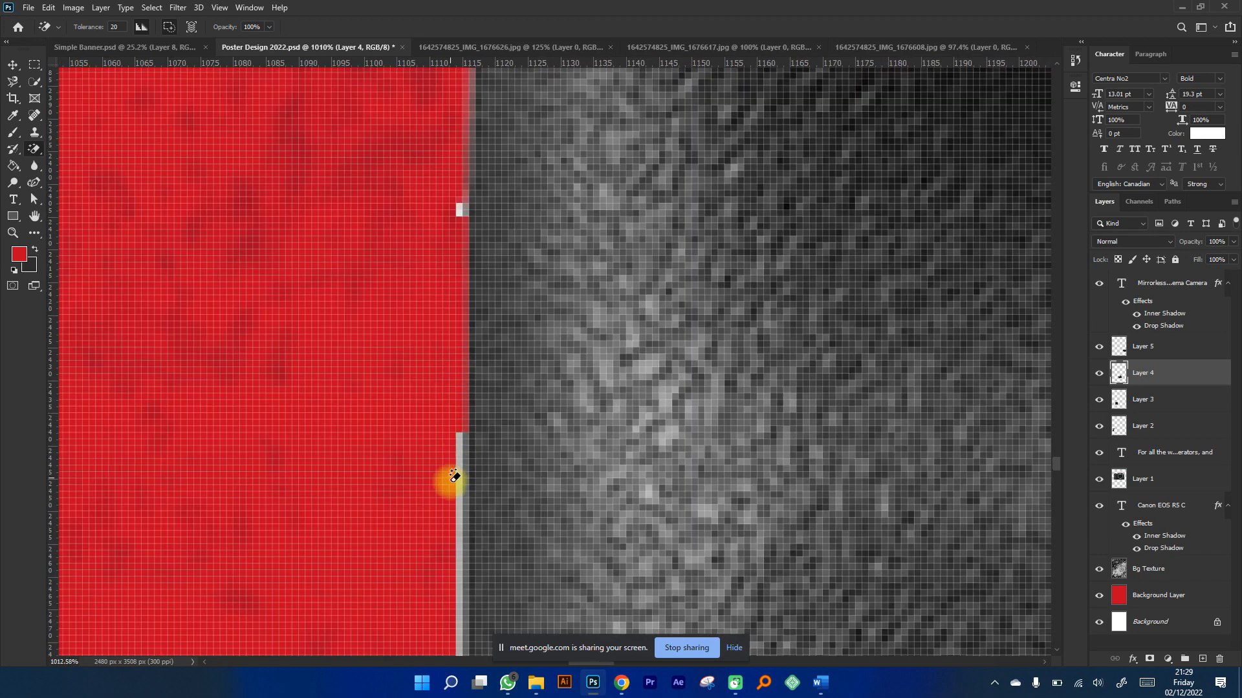
{"action": "scroll", "coordinate": [459, 479], "scroll_direction": "down", "scroll_amount": 4}
{"action": "scroll", "coordinate": [457, 343], "scroll_direction": "up", "scroll_amount": 5}
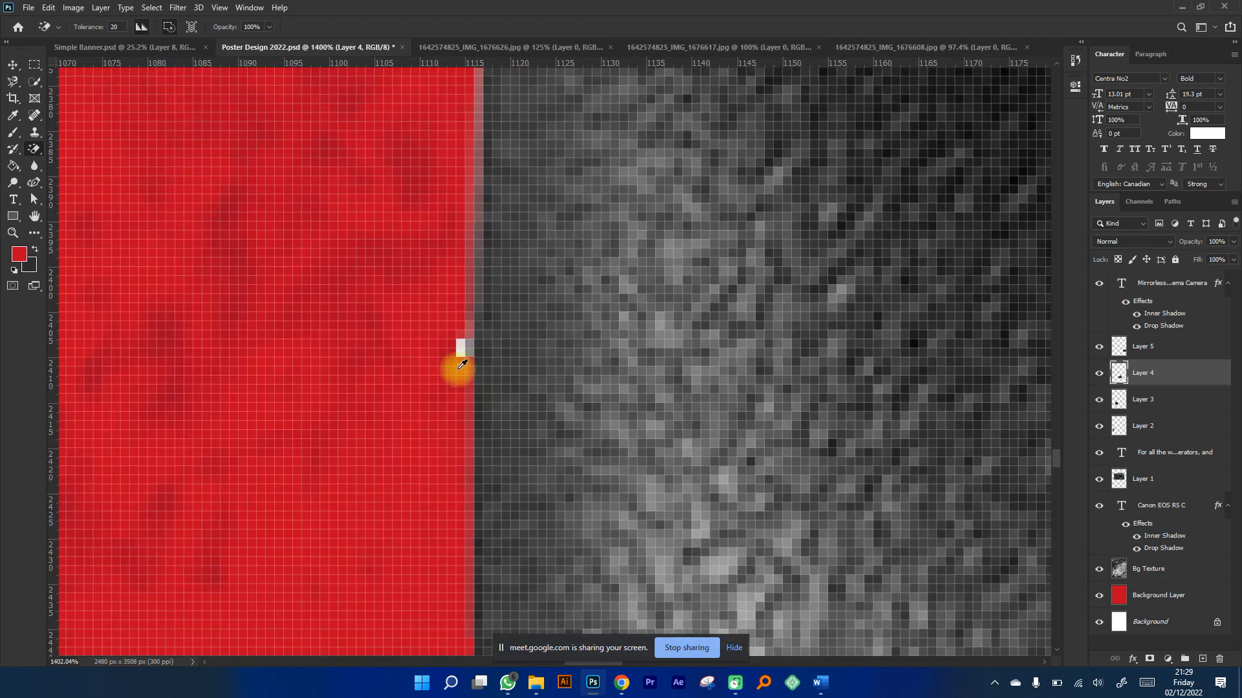
{"action": "scroll", "coordinate": [472, 353], "scroll_direction": "down", "scroll_amount": 8}
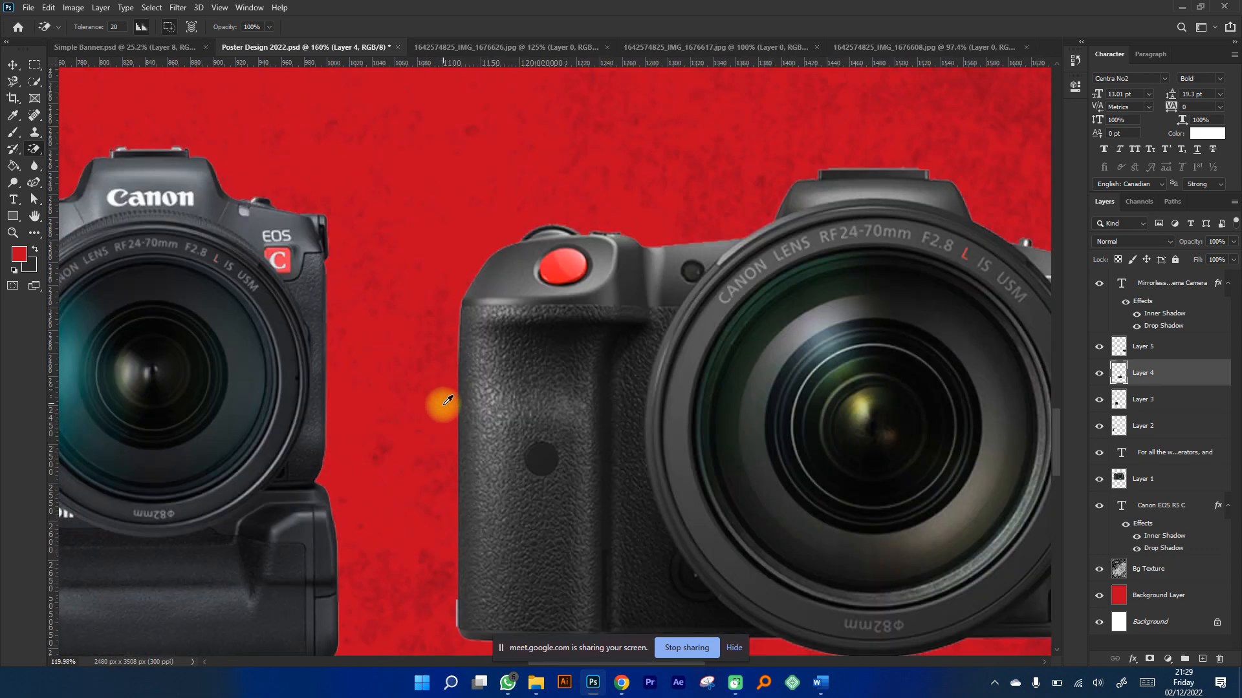
{"action": "scroll", "coordinate": [458, 493], "scroll_direction": "up", "scroll_amount": 2}
{"action": "scroll", "coordinate": [448, 515], "scroll_direction": "up", "scroll_amount": 5}
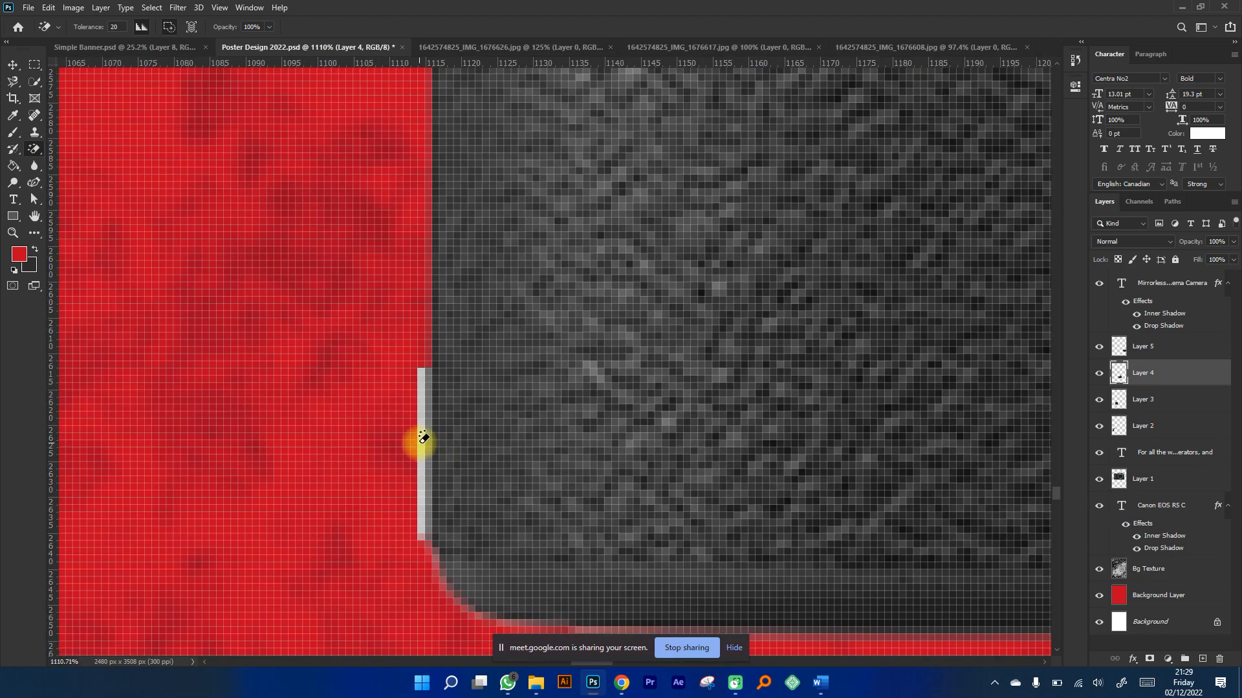
{"action": "left_click", "coordinate": [427, 446]}
{"action": "scroll", "coordinate": [428, 449], "scroll_direction": "down", "scroll_amount": 7}
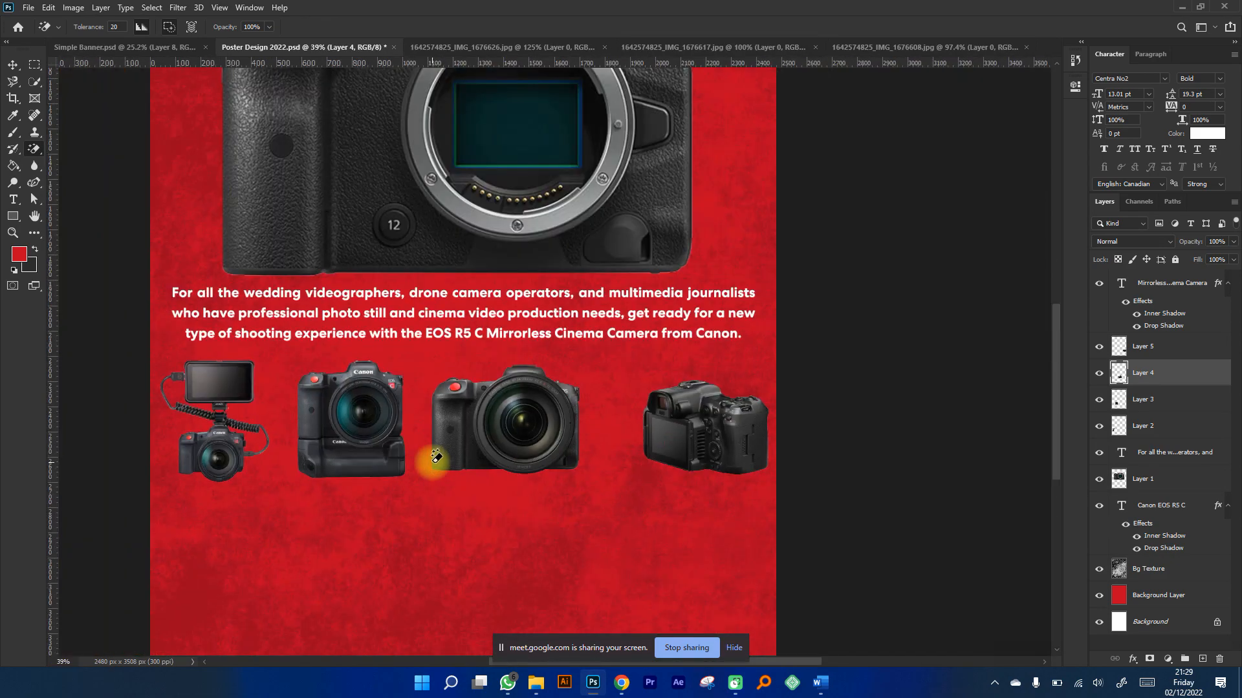
Move the third camera slightly right and scale it proportionally to about 92%.
{"action": "key", "text": "v"}
{"action": "left_click_drag", "start_coordinate": [511, 433], "coordinate": [520, 435]}
{"action": "key", "text": "ctrl+t"}
{"action": "left_click_drag", "start_coordinate": [576, 473], "coordinate": [569, 466]}
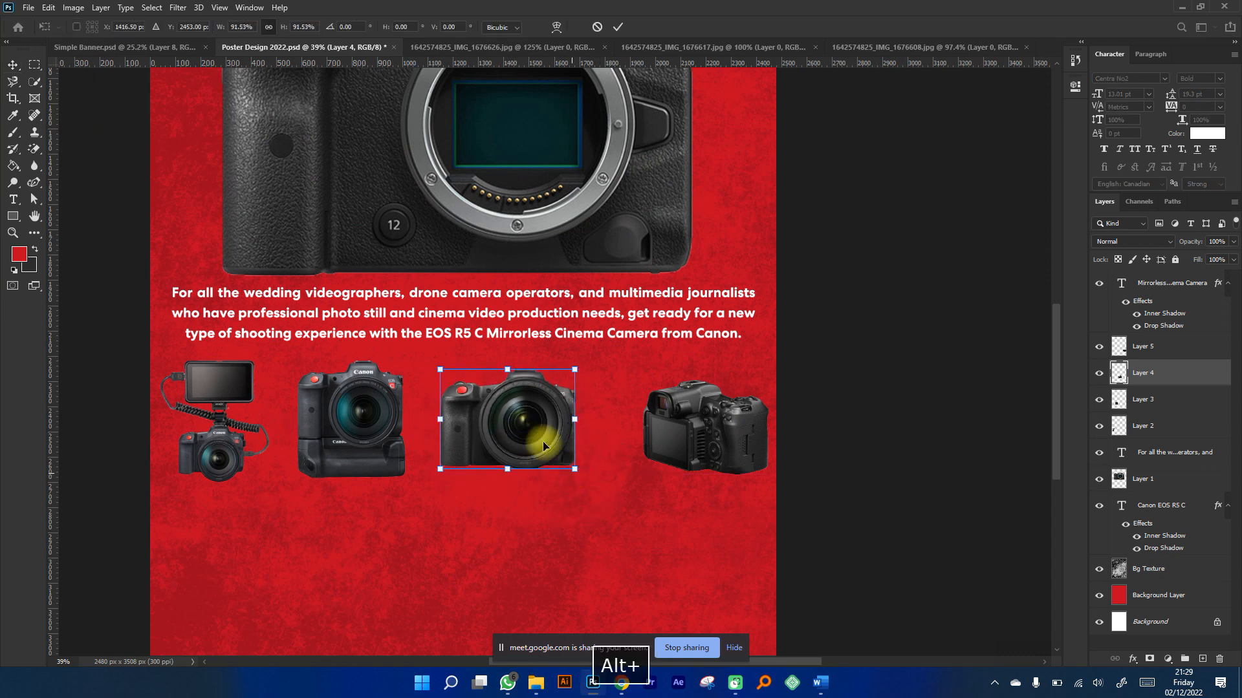
{"action": "key", "text": "Return"}
Move the rear-view camera left and up for even spacing and scale it proportionally to about 111%.
{"action": "left_click_drag", "start_coordinate": [705, 438], "coordinate": [678, 428]}
{"action": "key", "text": "ctrl+t"}
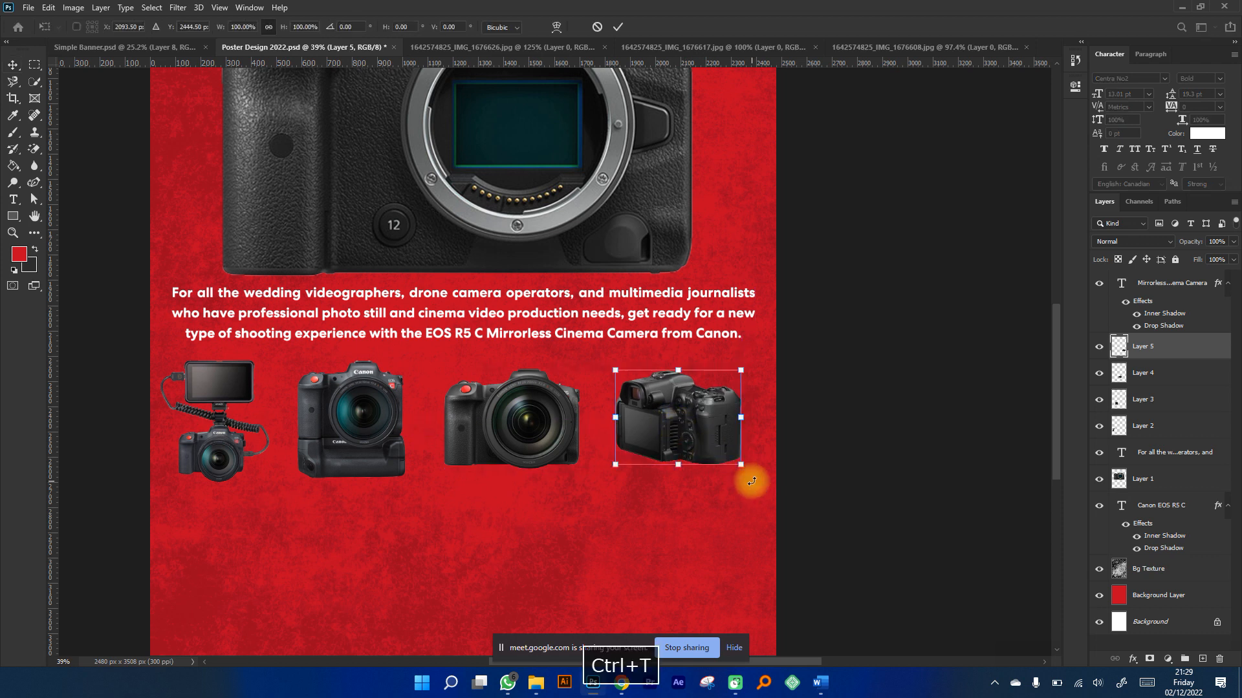
{"action": "left_click_drag", "start_coordinate": [743, 465], "coordinate": [755, 476]}
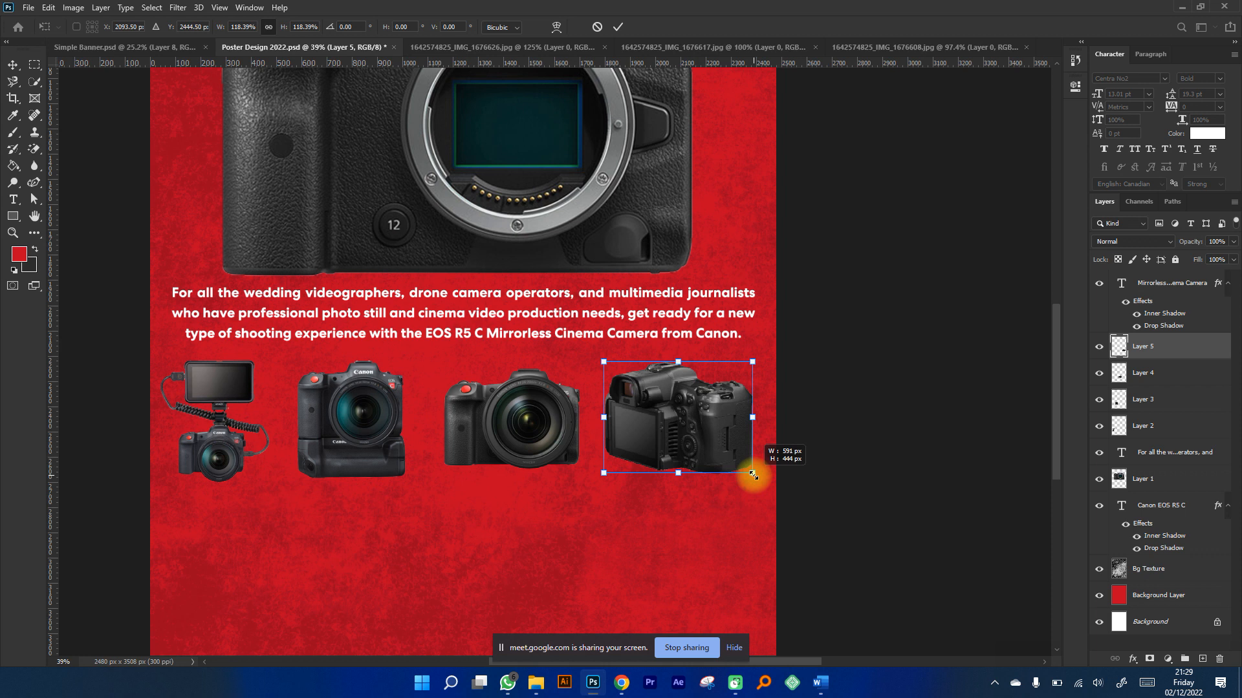
{"action": "left_click_drag", "start_coordinate": [753, 475], "coordinate": [747, 447]}
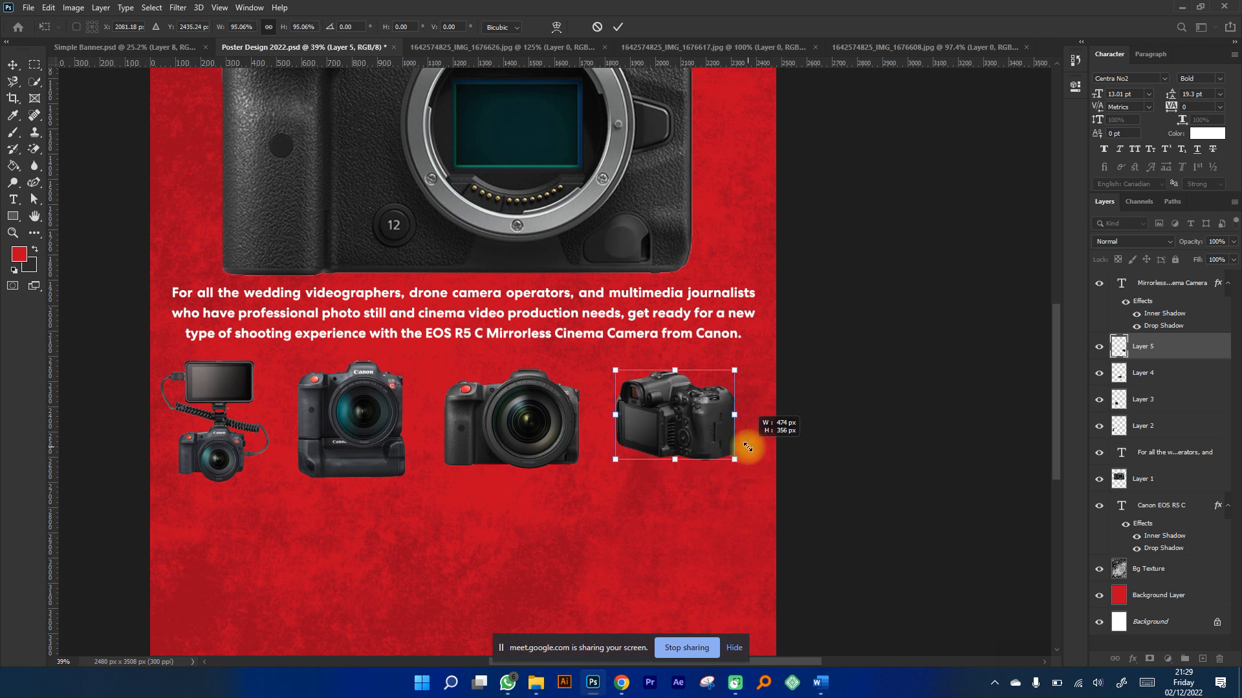
{"action": "left_click_drag", "start_coordinate": [747, 448], "coordinate": [723, 438]}
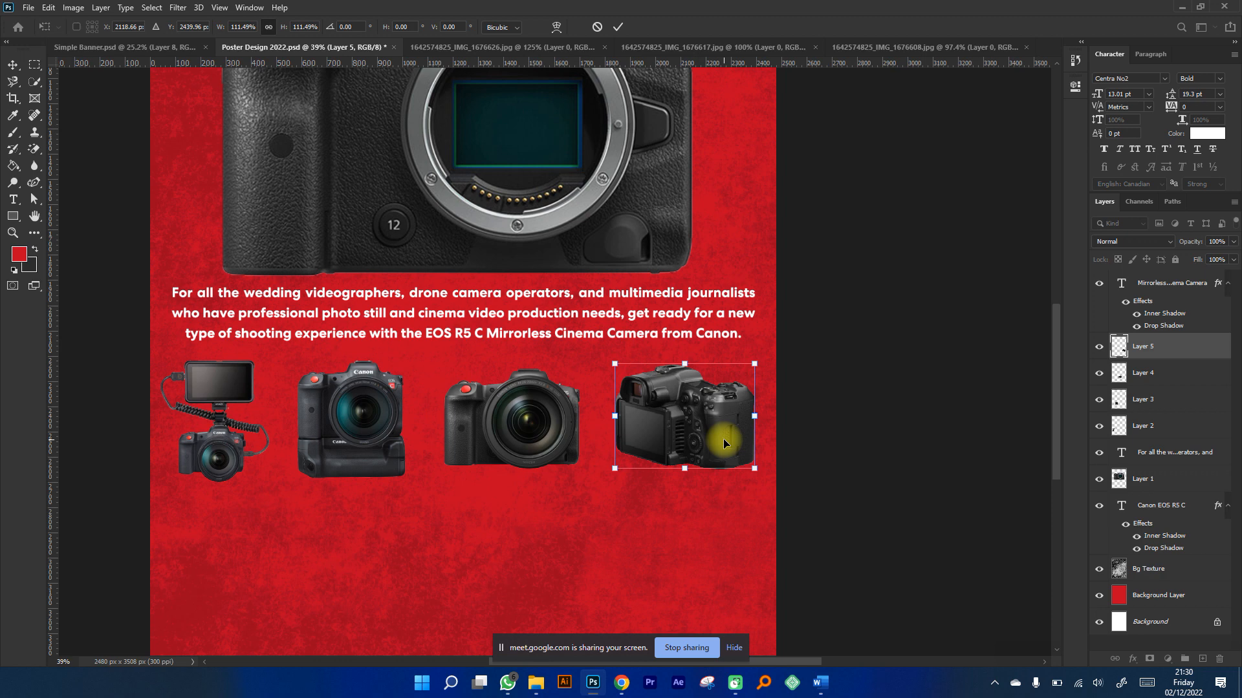
{"action": "key", "text": "Return"}
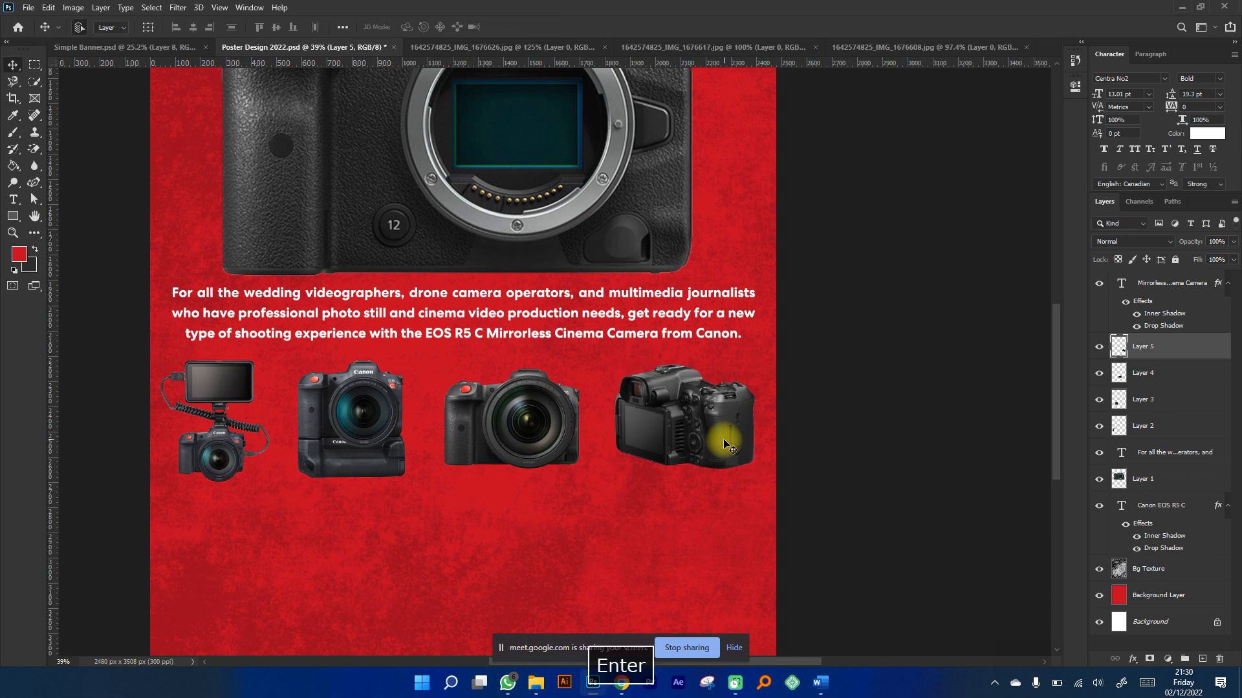
Review the poster's camera row, then examine the white feature strip and ordering details in the reference Simple Banner.psd.
{"action": "scroll", "coordinate": [593, 424], "scroll_direction": "down", "scroll_amount": 3}
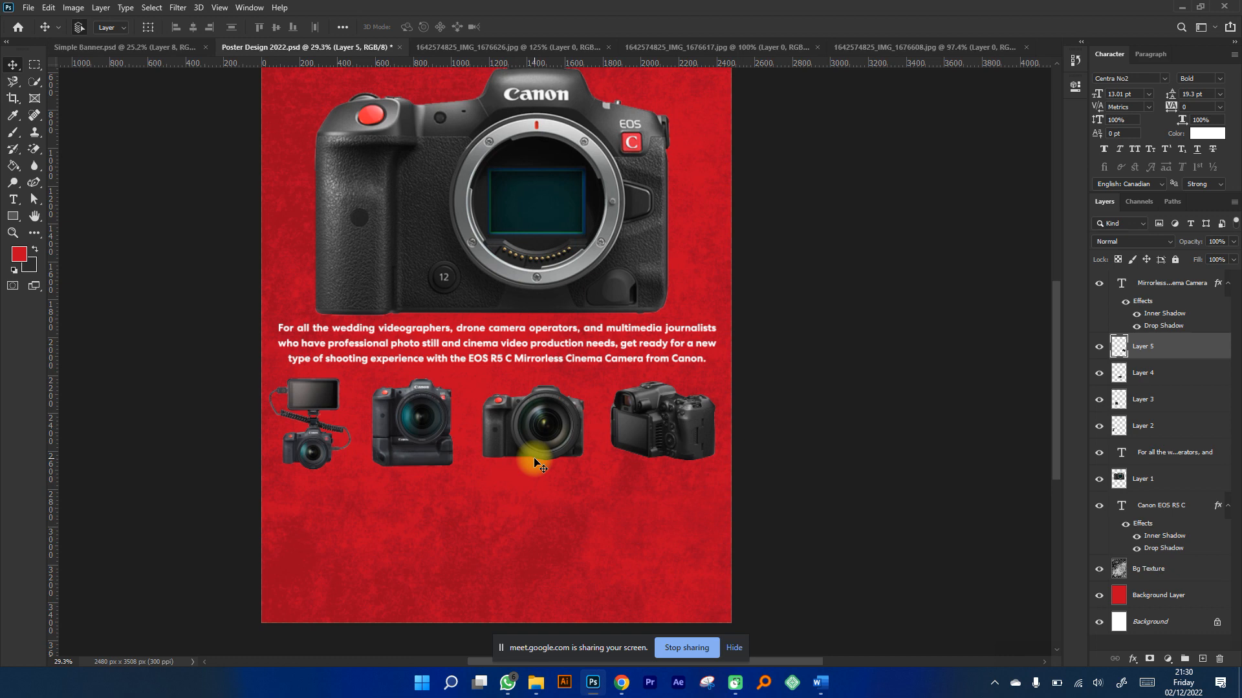
{"action": "scroll", "coordinate": [707, 425], "scroll_direction": "up", "scroll_amount": 2}
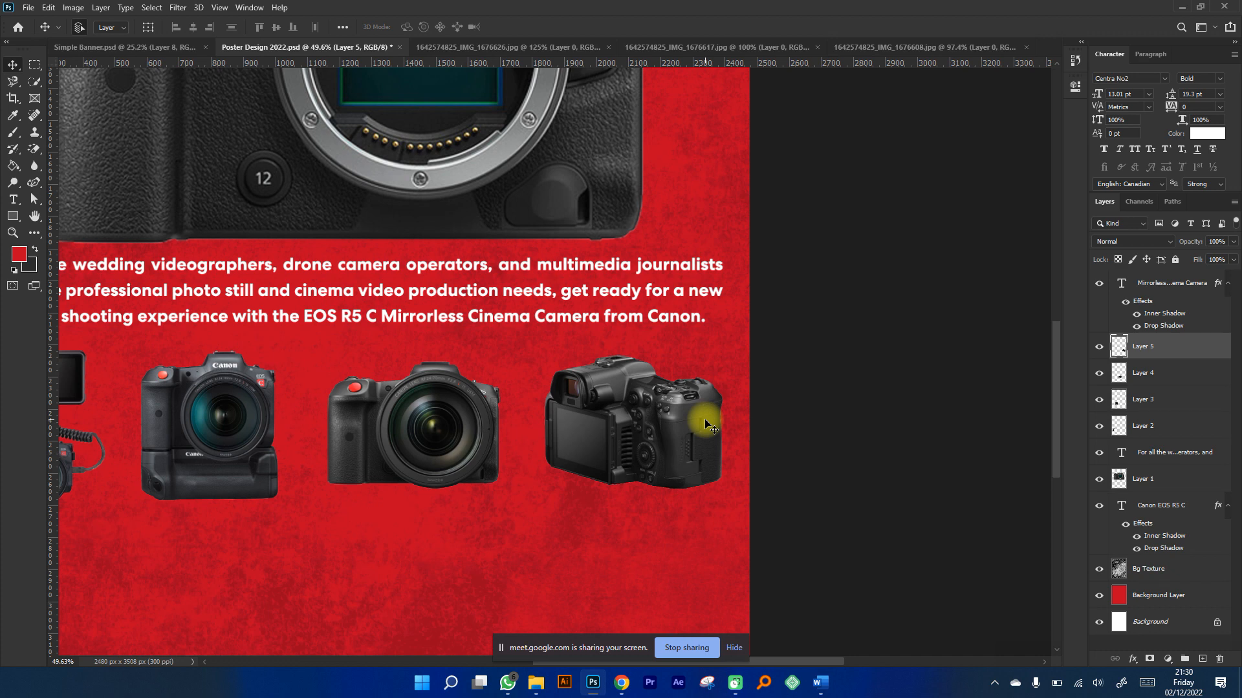
{"action": "scroll", "coordinate": [500, 419], "scroll_direction": "down", "scroll_amount": 2}
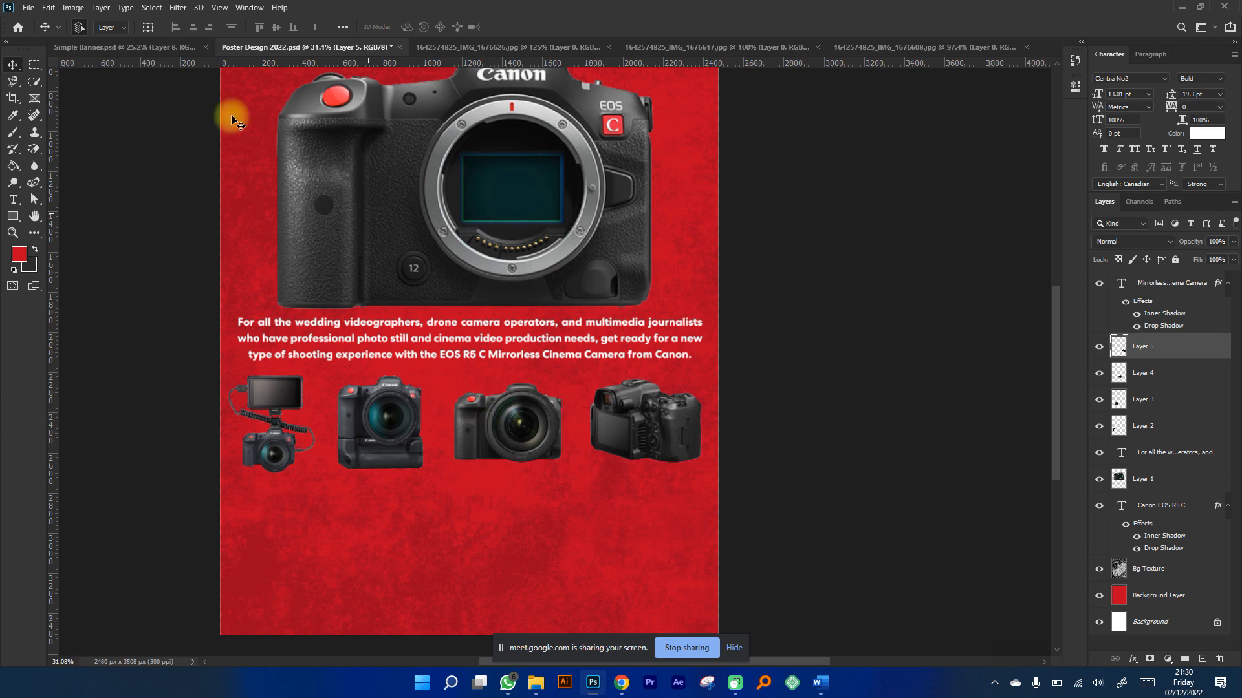
{"action": "left_click", "coordinate": [107, 45]}
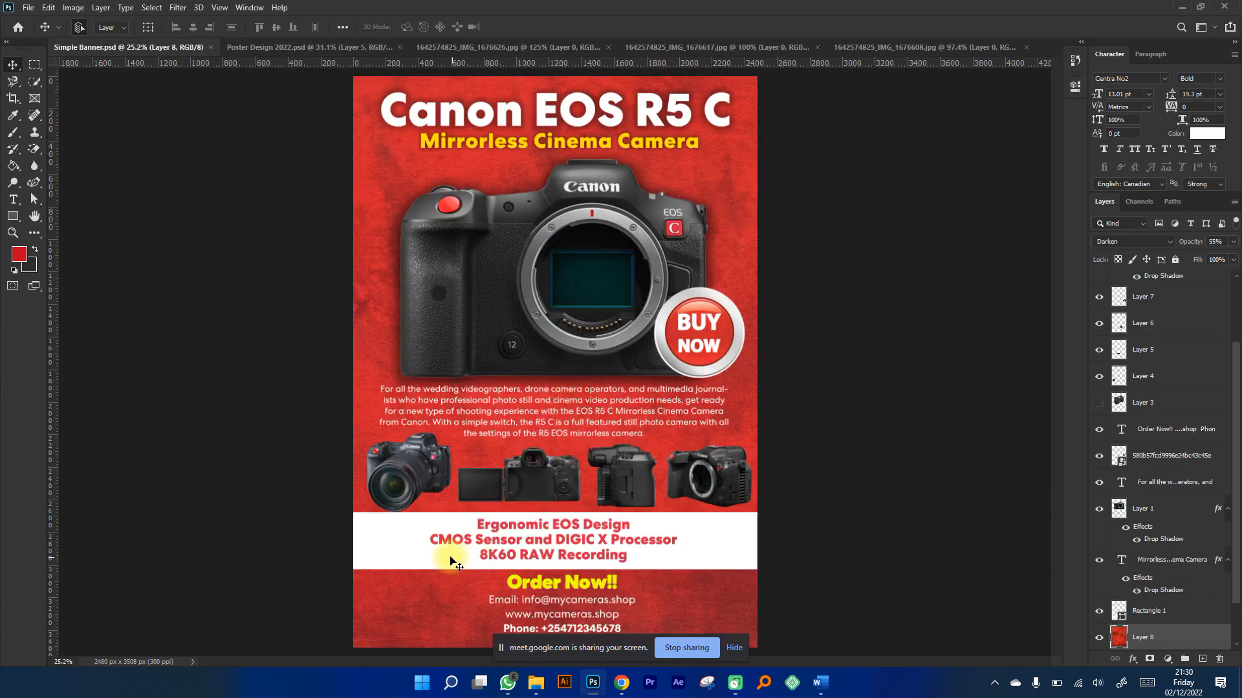
{"action": "scroll", "coordinate": [586, 564], "scroll_direction": "up", "scroll_amount": 2}
{"action": "scroll", "coordinate": [562, 571], "scroll_direction": "down", "scroll_amount": 1}
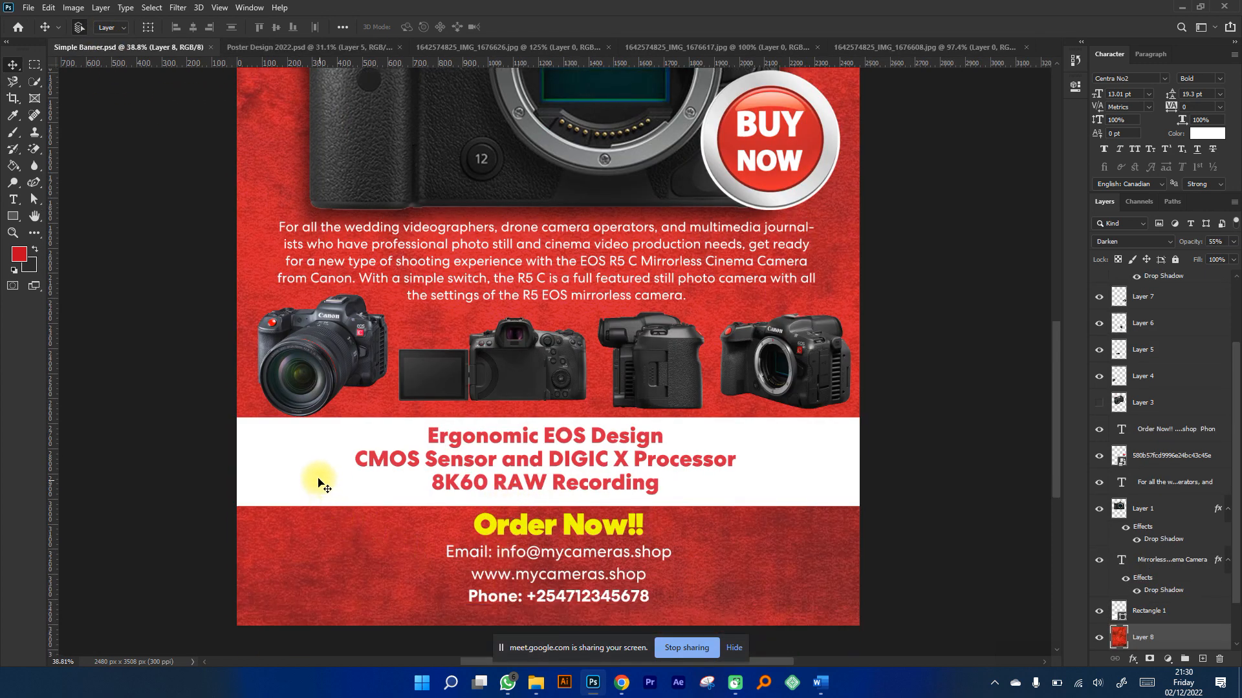
{"action": "left_click", "coordinate": [299, 457]}
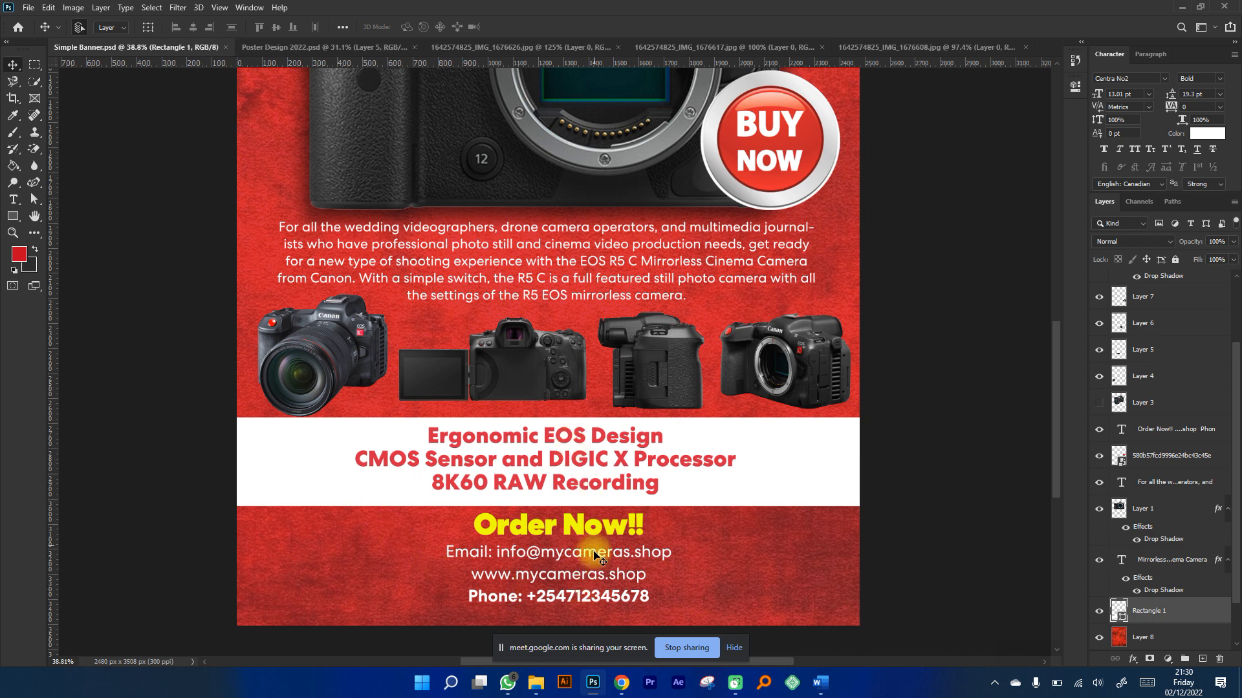
{"action": "scroll", "coordinate": [567, 513], "scroll_direction": "down", "scroll_amount": 1}
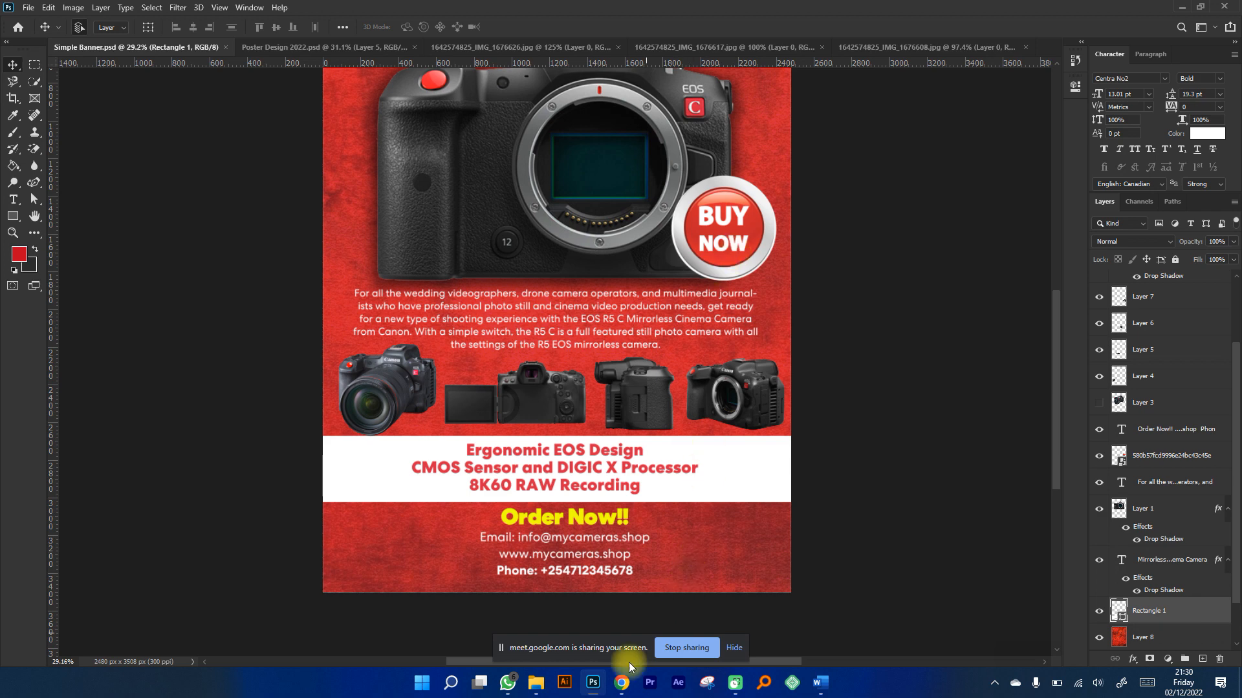
Switch to Chrome and run a Google Images search for "buy now png" in a new tab.
{"action": "left_click", "coordinate": [550, 624]}
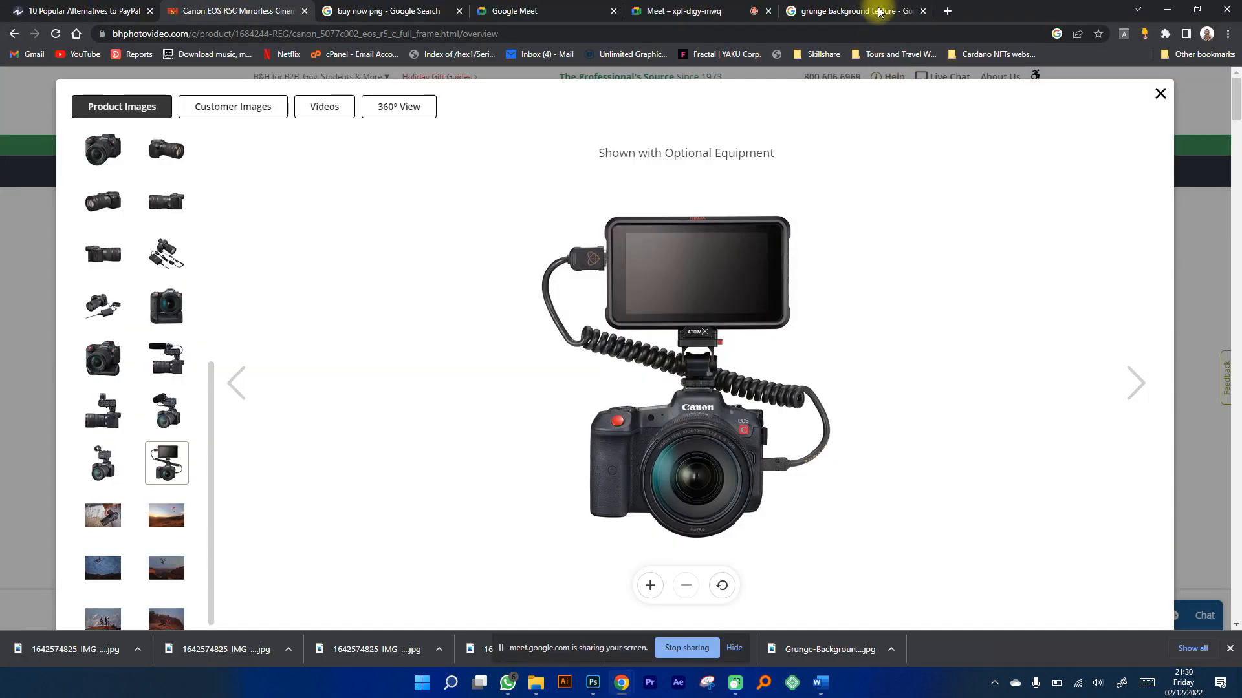
{"action": "left_click", "coordinate": [948, 11]}
{"action": "type", "text": "buy"}
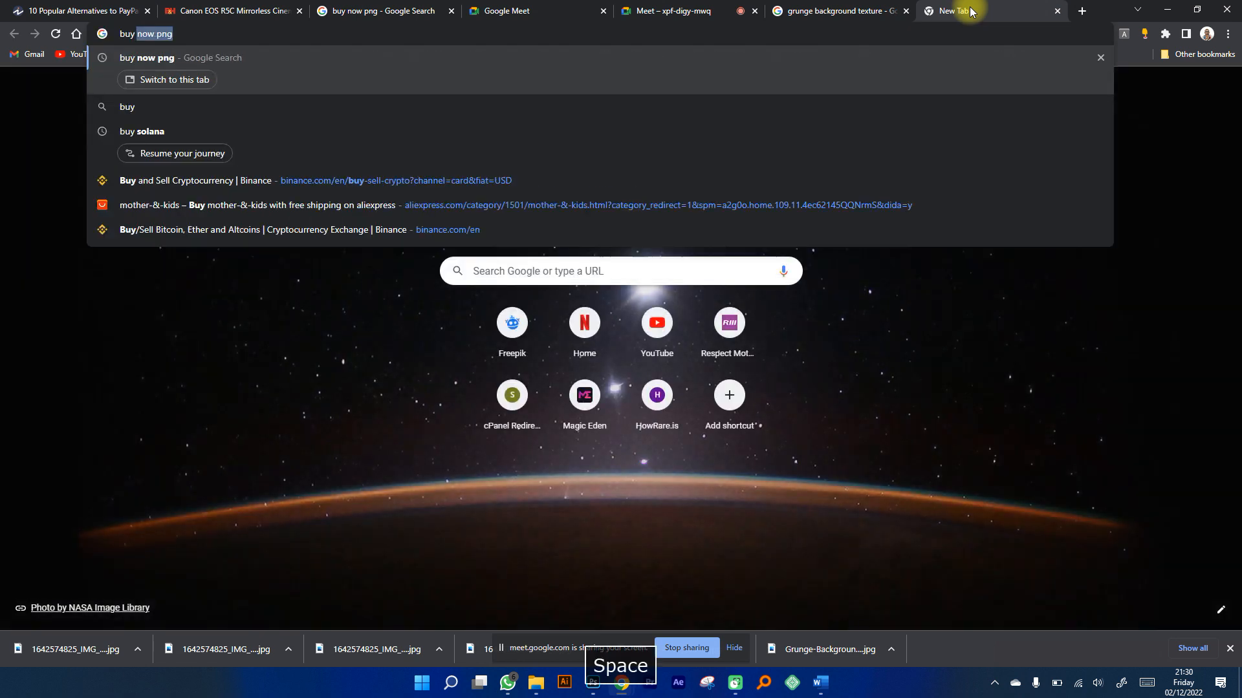
{"action": "key", "text": "Right"}
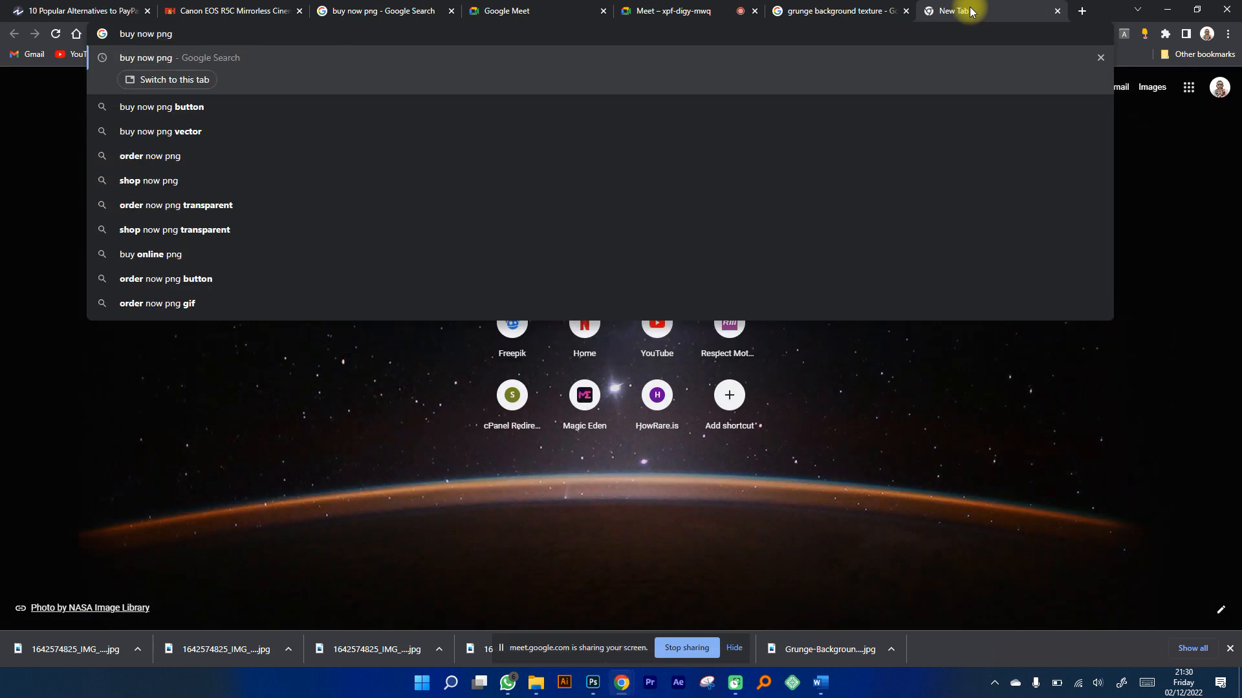
{"action": "key", "text": "Return"}
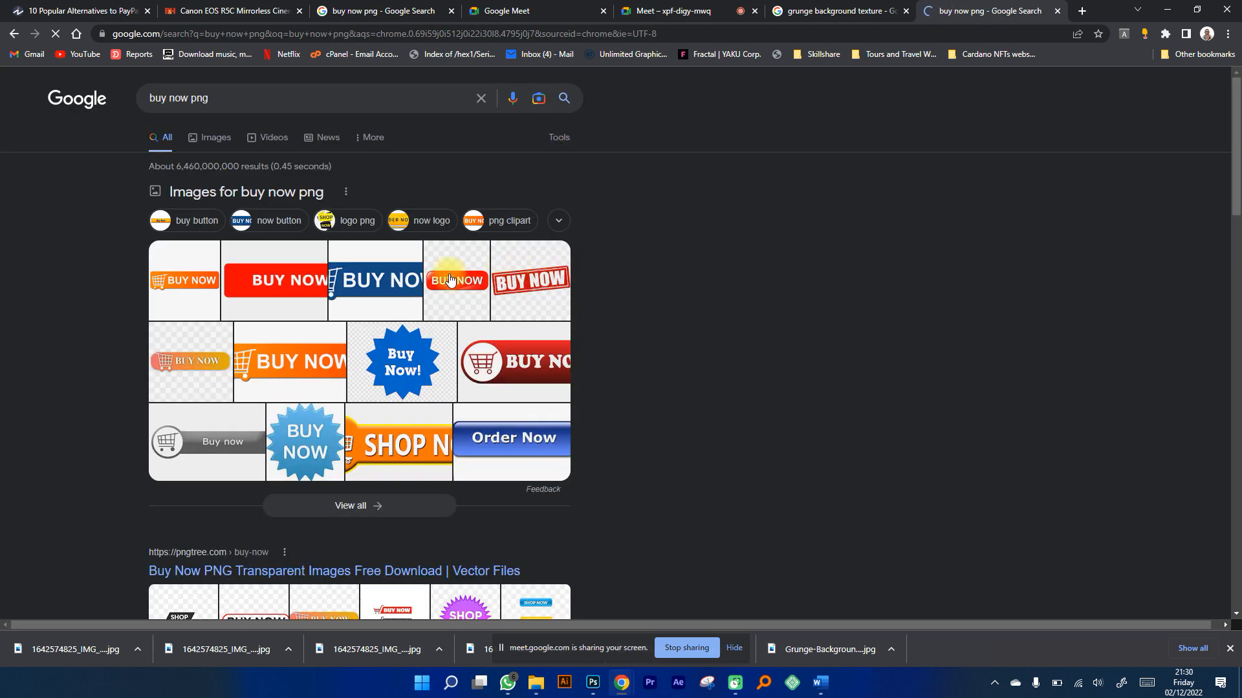
{"action": "left_click", "coordinate": [215, 137]}
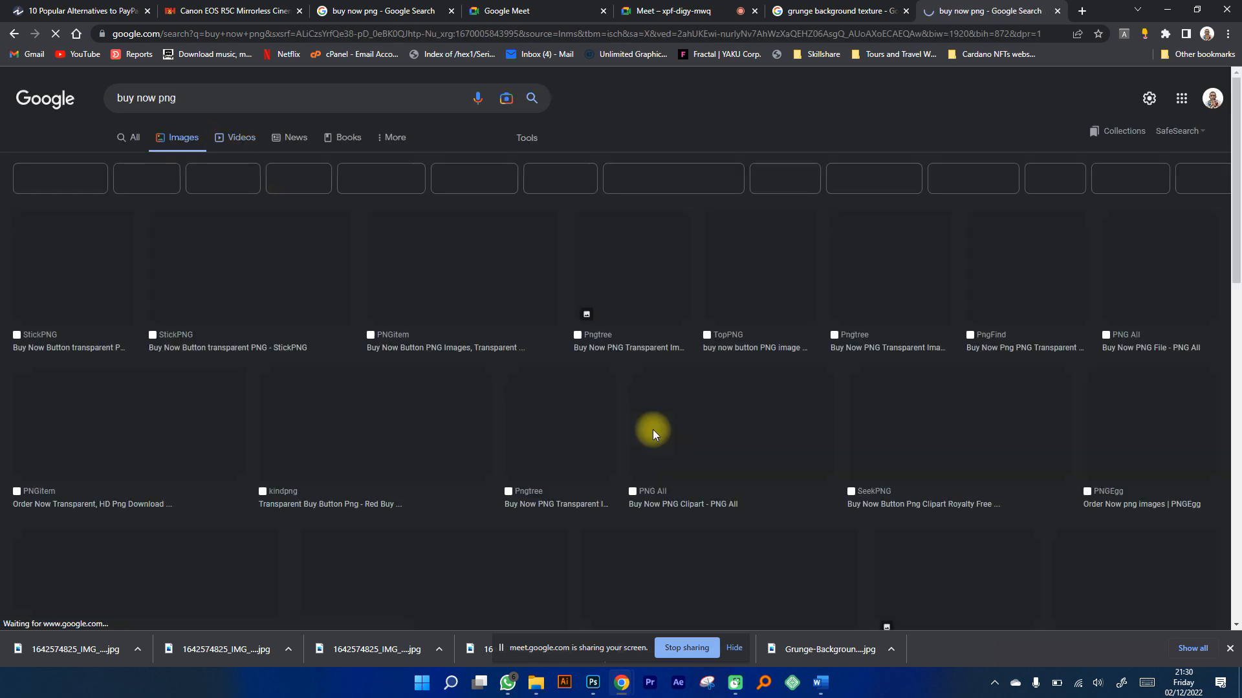
Open StickPNG's round red Buy Now image with the silver rim and save it as PNG "buy now button" in the Practice File folder.
{"action": "scroll", "coordinate": [605, 415], "scroll_direction": "down", "scroll_amount": 6}
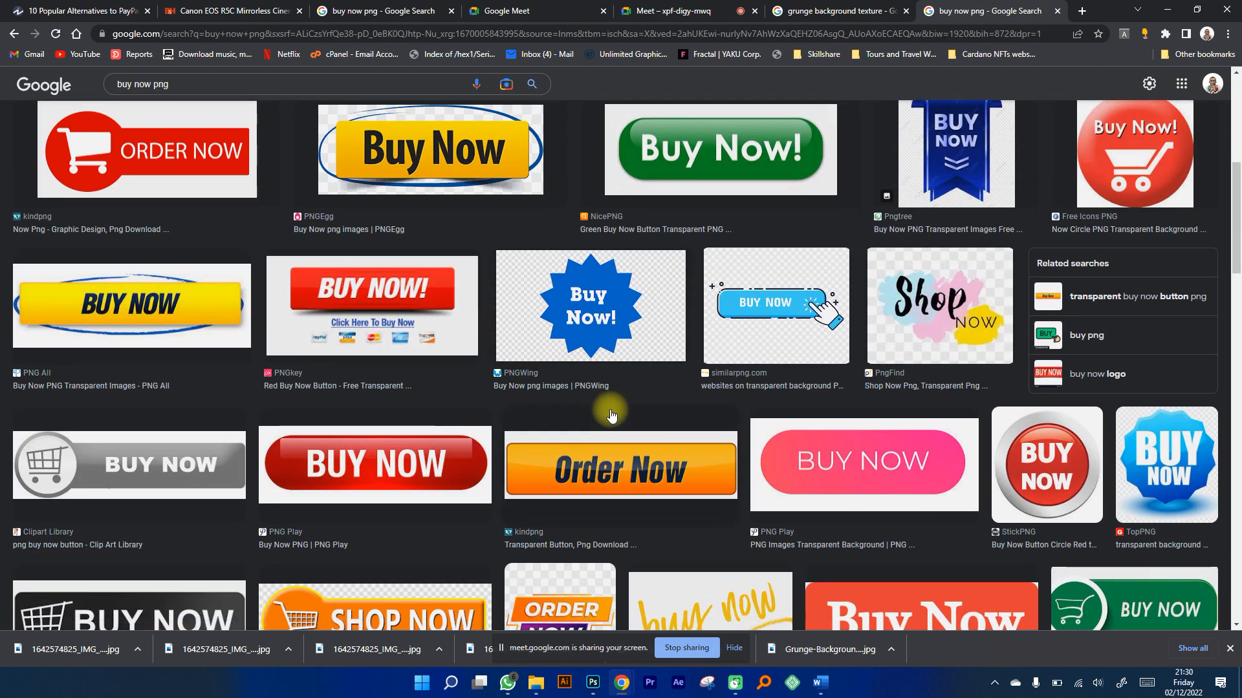
{"action": "scroll", "coordinate": [611, 414], "scroll_direction": "down", "scroll_amount": 3}
{"action": "left_click", "coordinate": [1044, 293]}
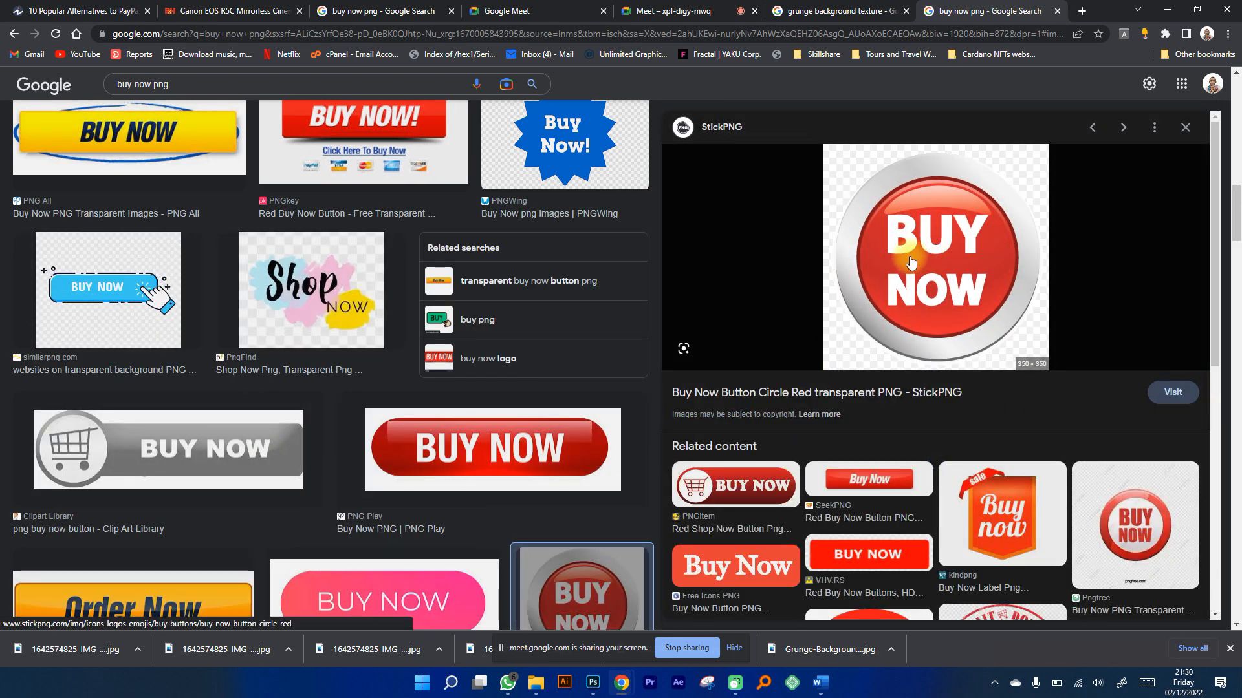
{"action": "right_click", "coordinate": [916, 206]}
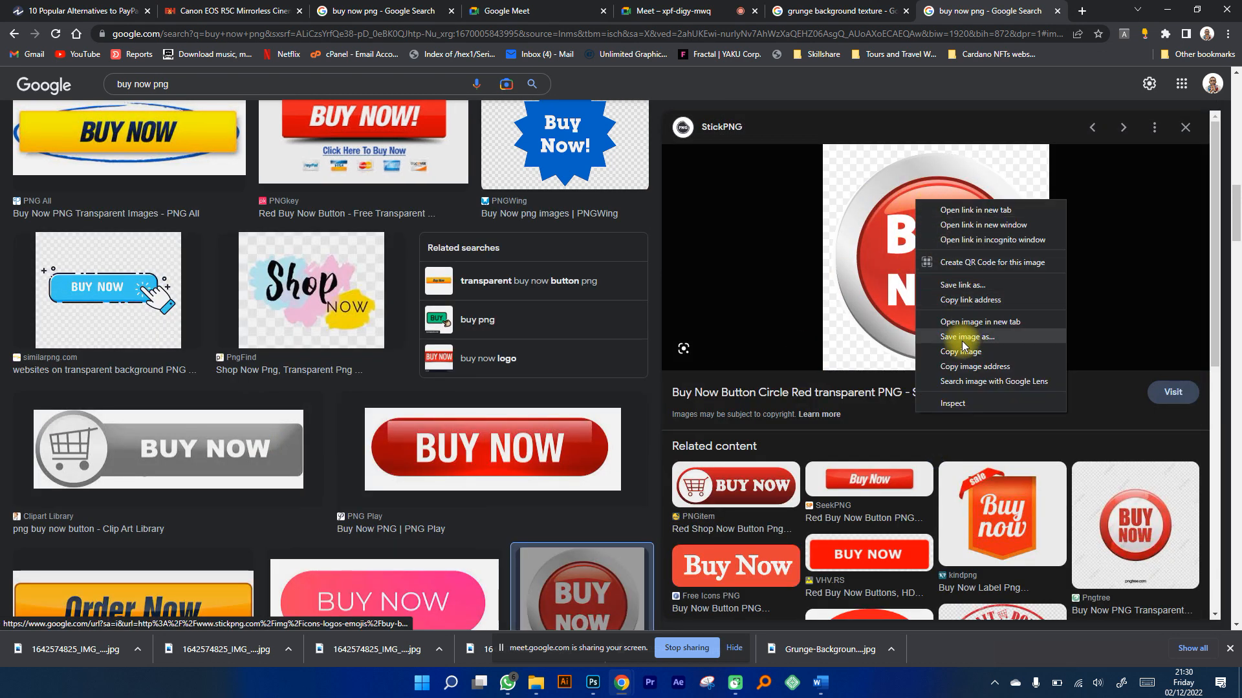
{"action": "left_click", "coordinate": [922, 350]}
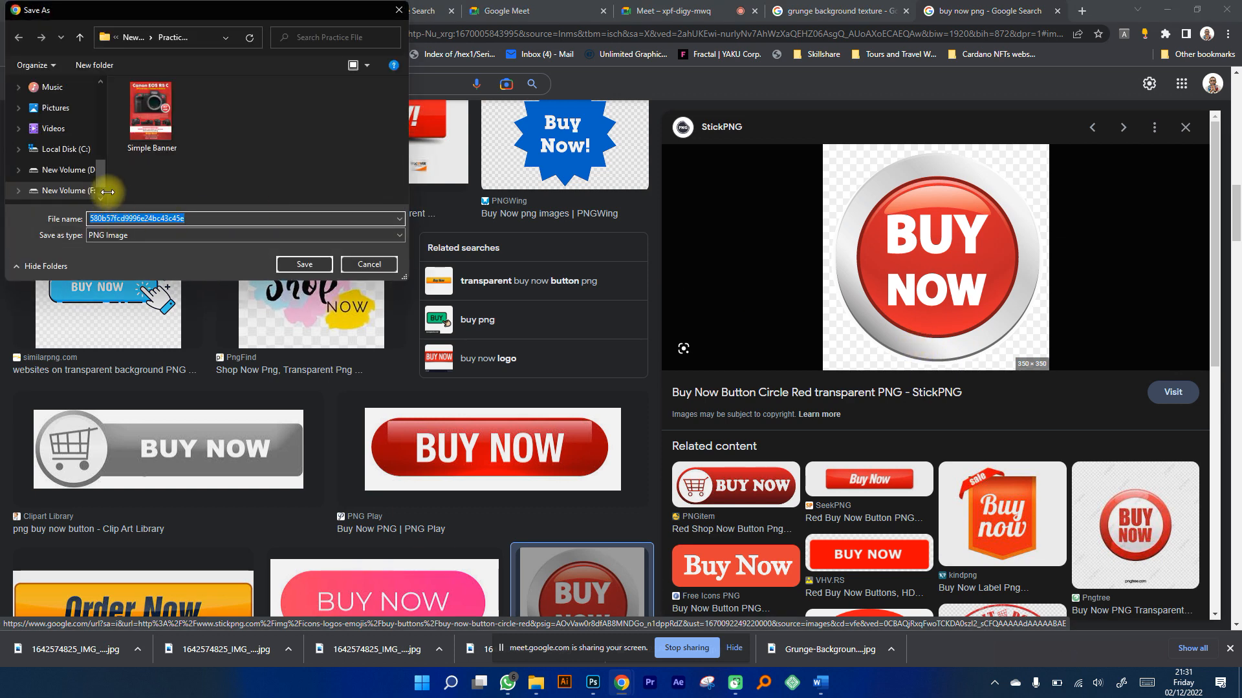
{"action": "type", "text": "buy ni"}
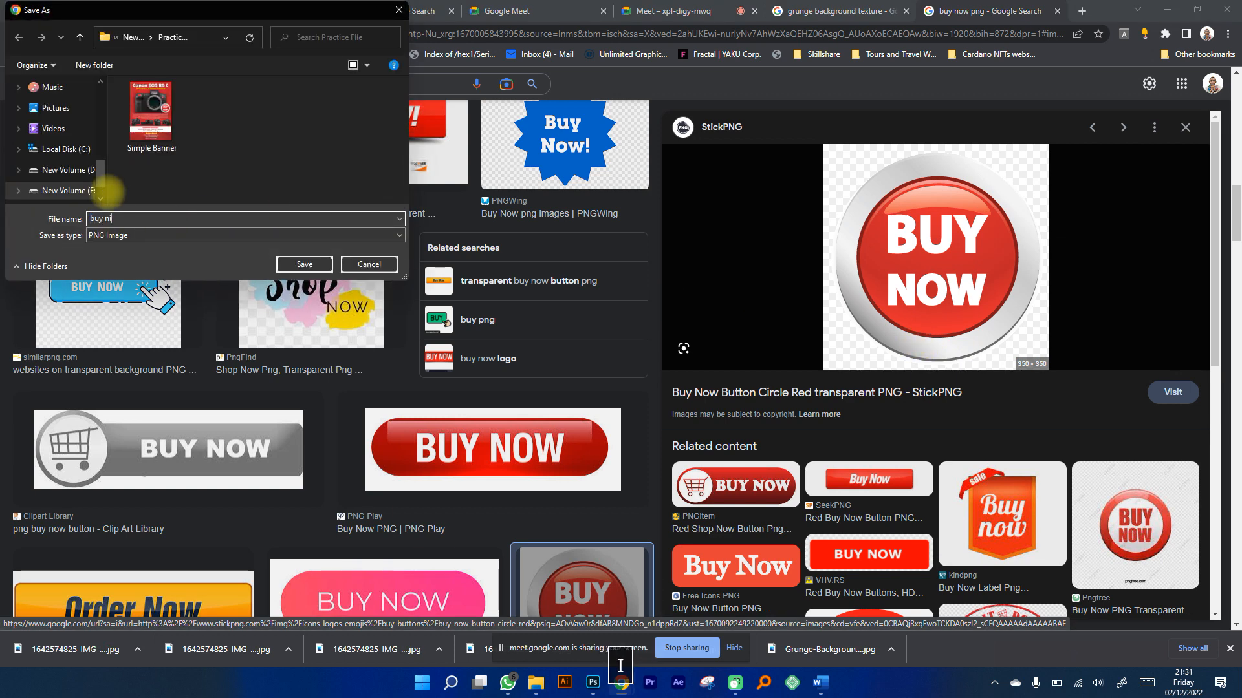
{"action": "type", "text": "w"}
{"action": "key", "text": "BackSpace"}
{"action": "key", "text": "BackSpace"}
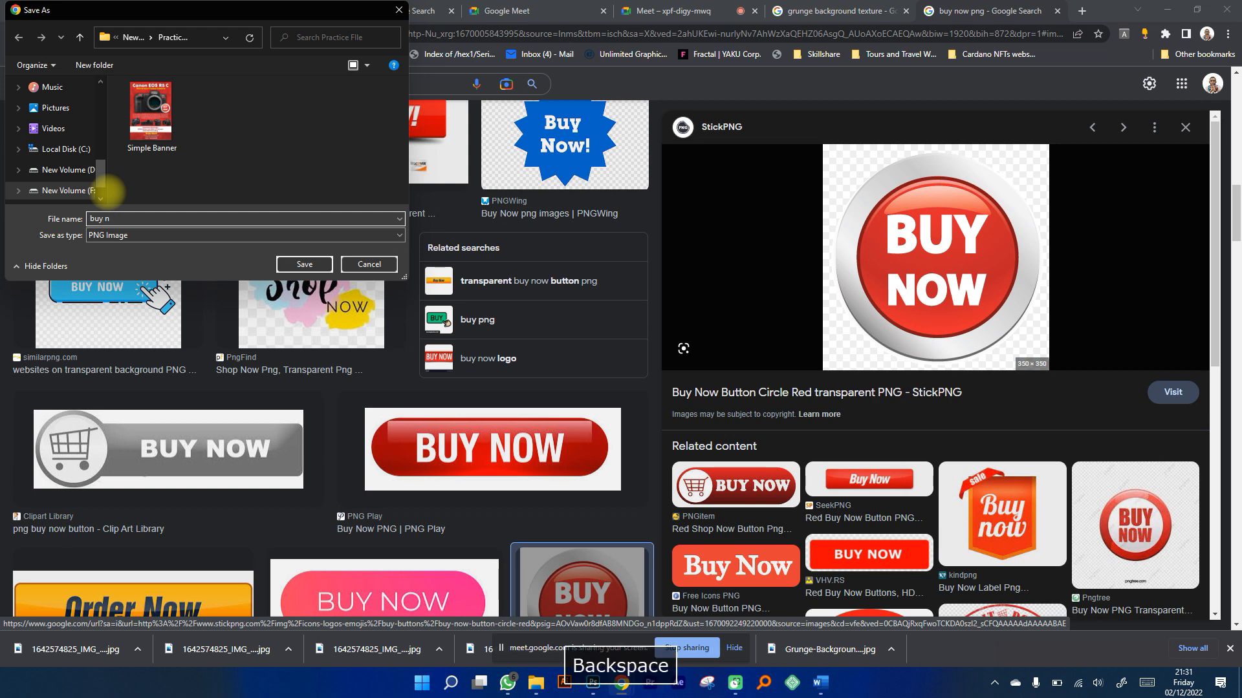
{"action": "type", "text": "ow button"}
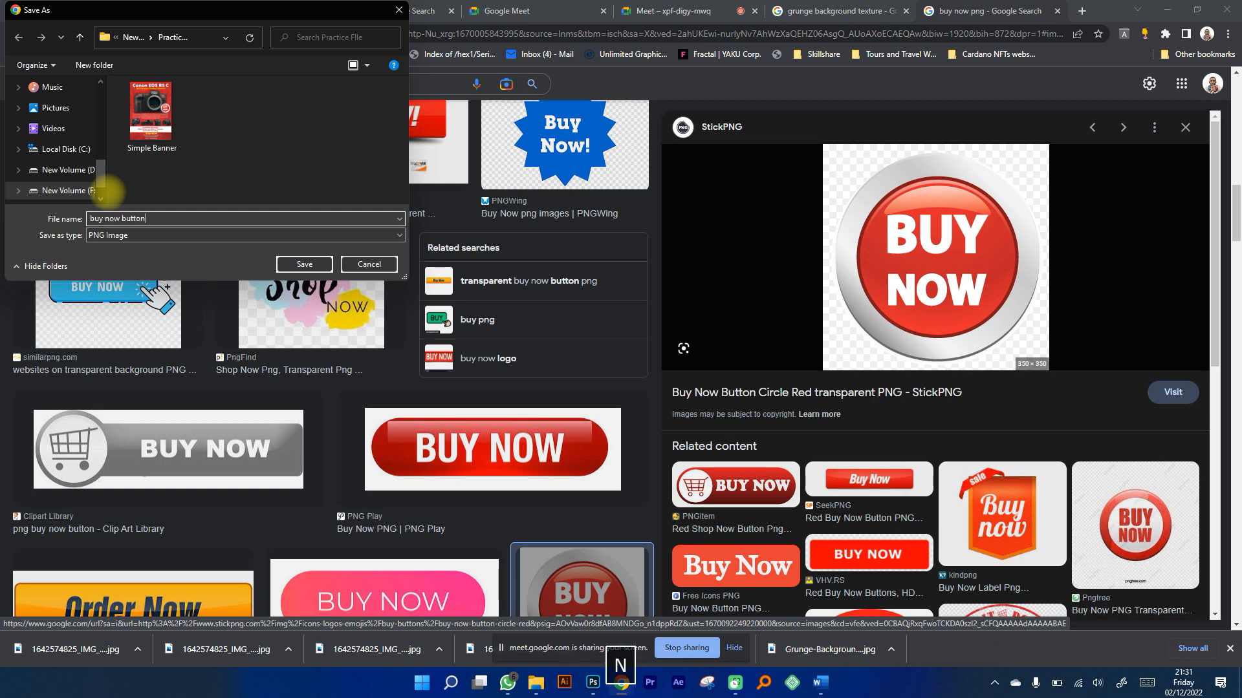
{"action": "key", "text": "Return"}
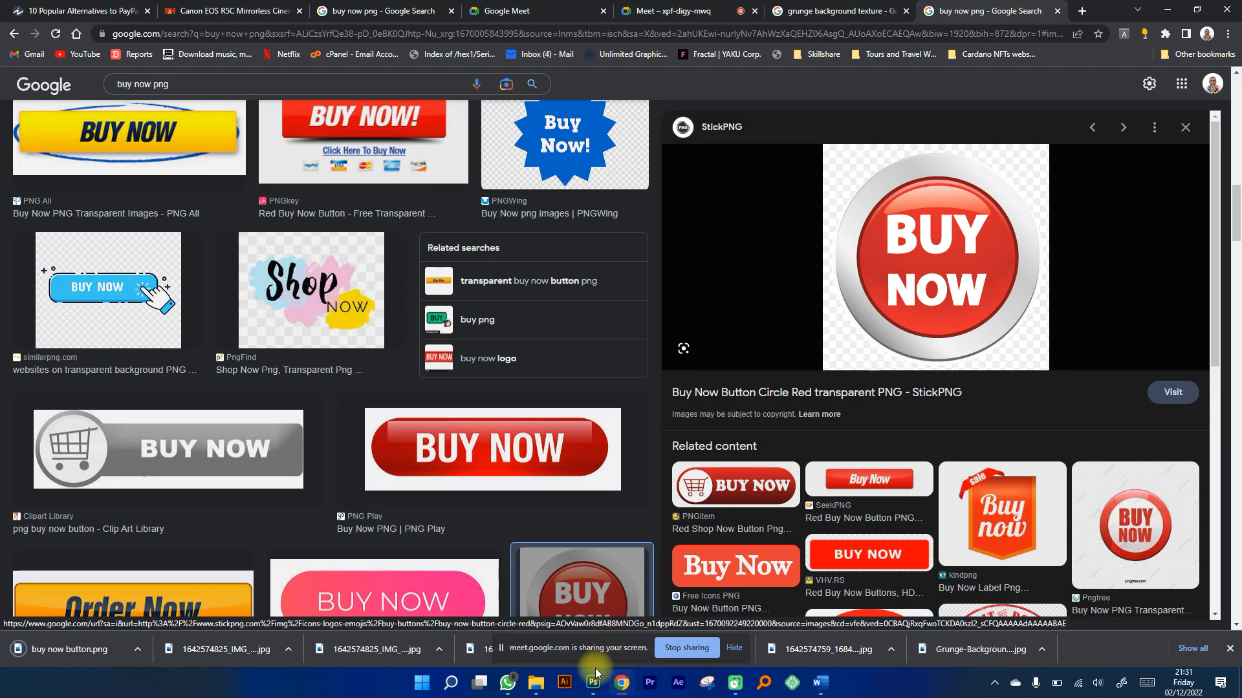
Return to Photoshop and close the three camera JPG documents, 1676608, 1676617 and 1676626, without saving changes.
{"action": "left_click", "coordinate": [593, 683]}
{"action": "key", "text": "space"}
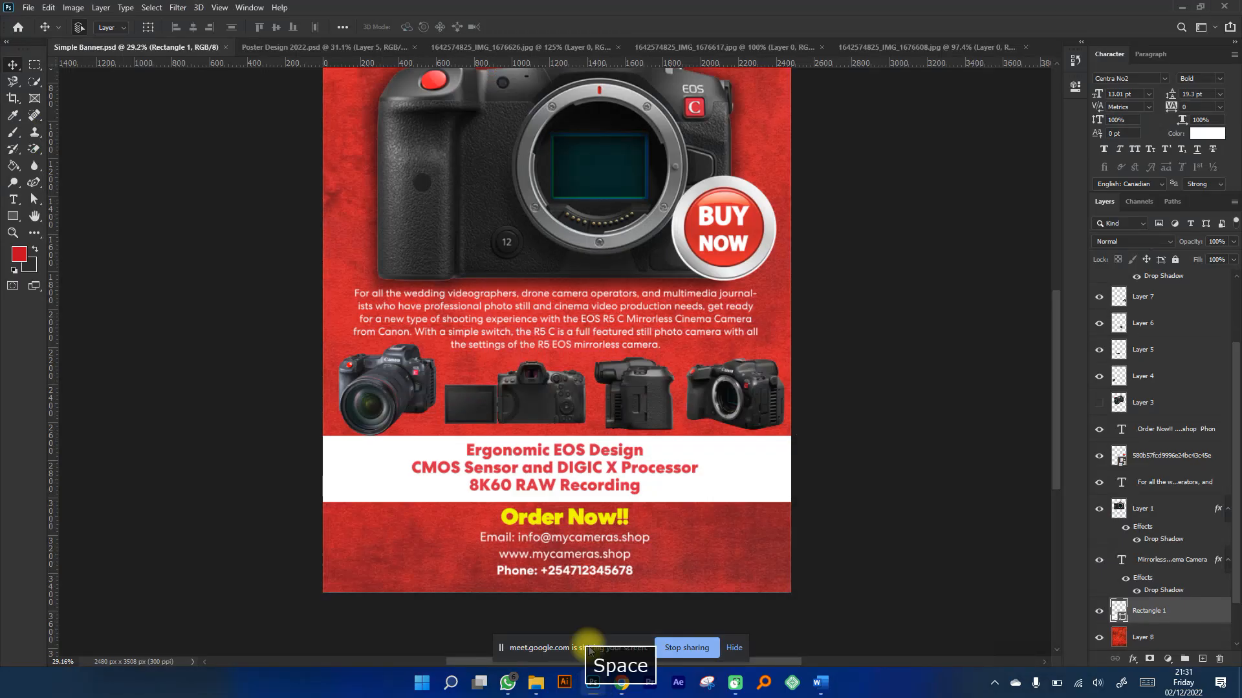
{"action": "left_click", "coordinate": [938, 49]}
{"action": "left_click", "coordinate": [1026, 47]}
{"action": "left_click", "coordinate": [623, 258]}
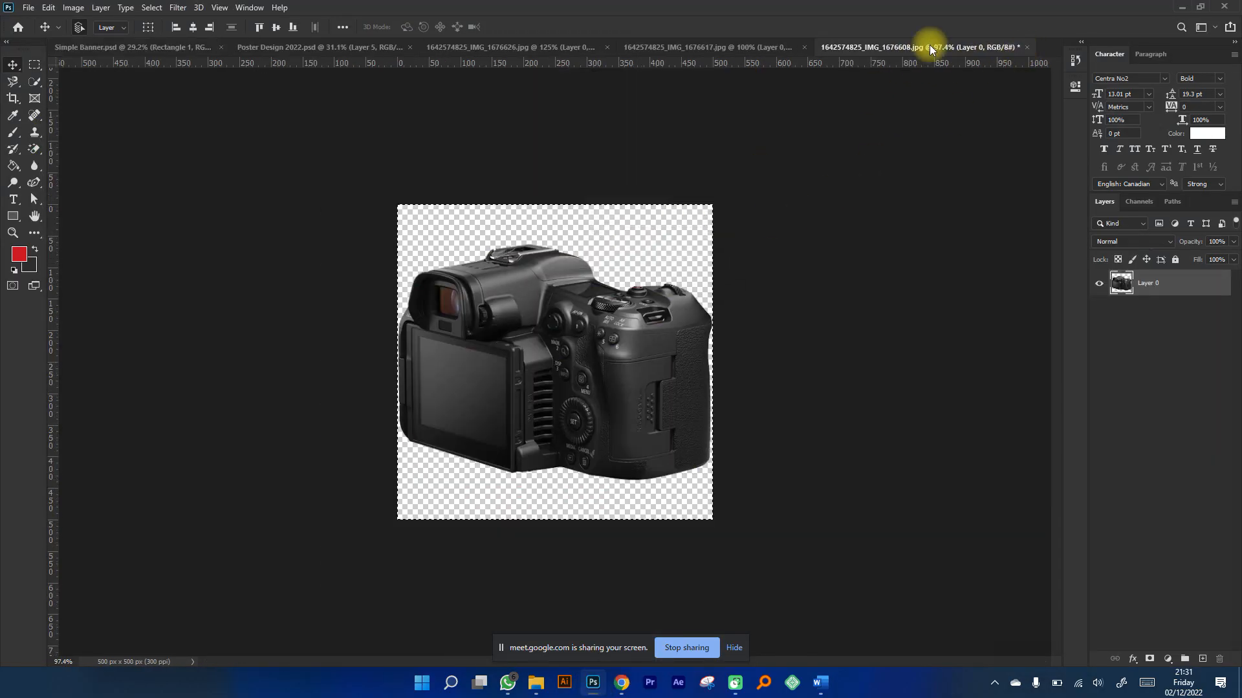
{"action": "left_click", "coordinate": [809, 47]}
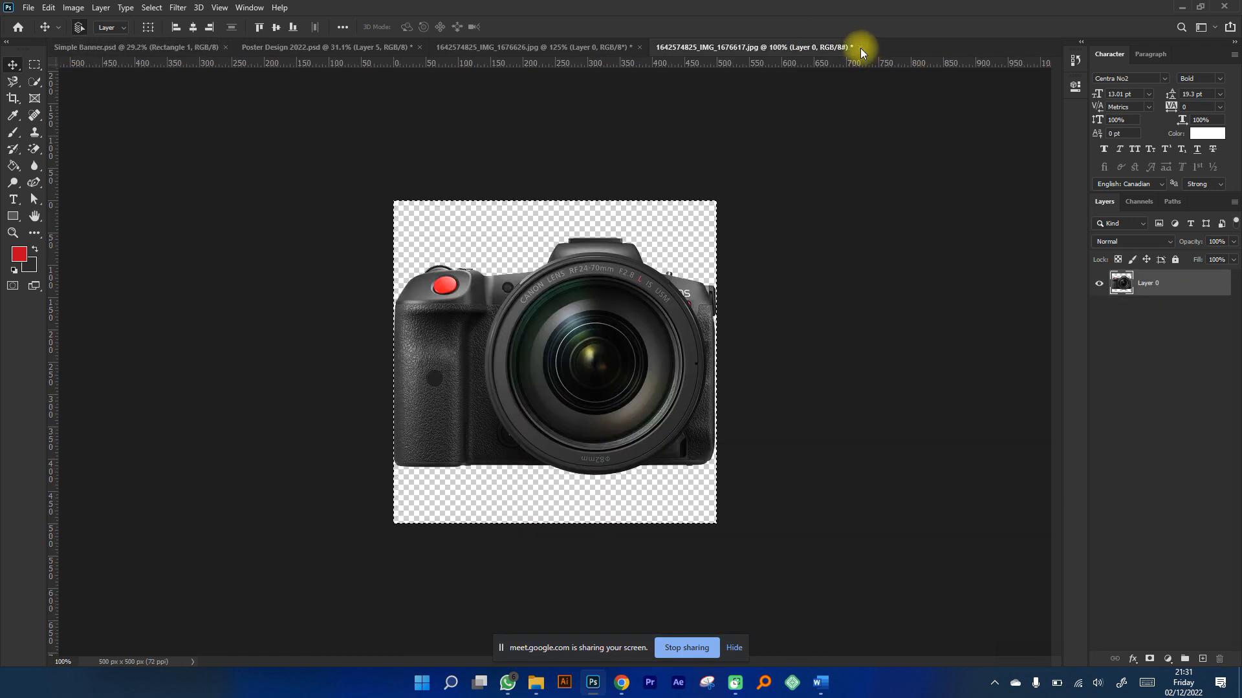
{"action": "left_click", "coordinate": [860, 48]}
{"action": "left_click", "coordinate": [618, 262]}
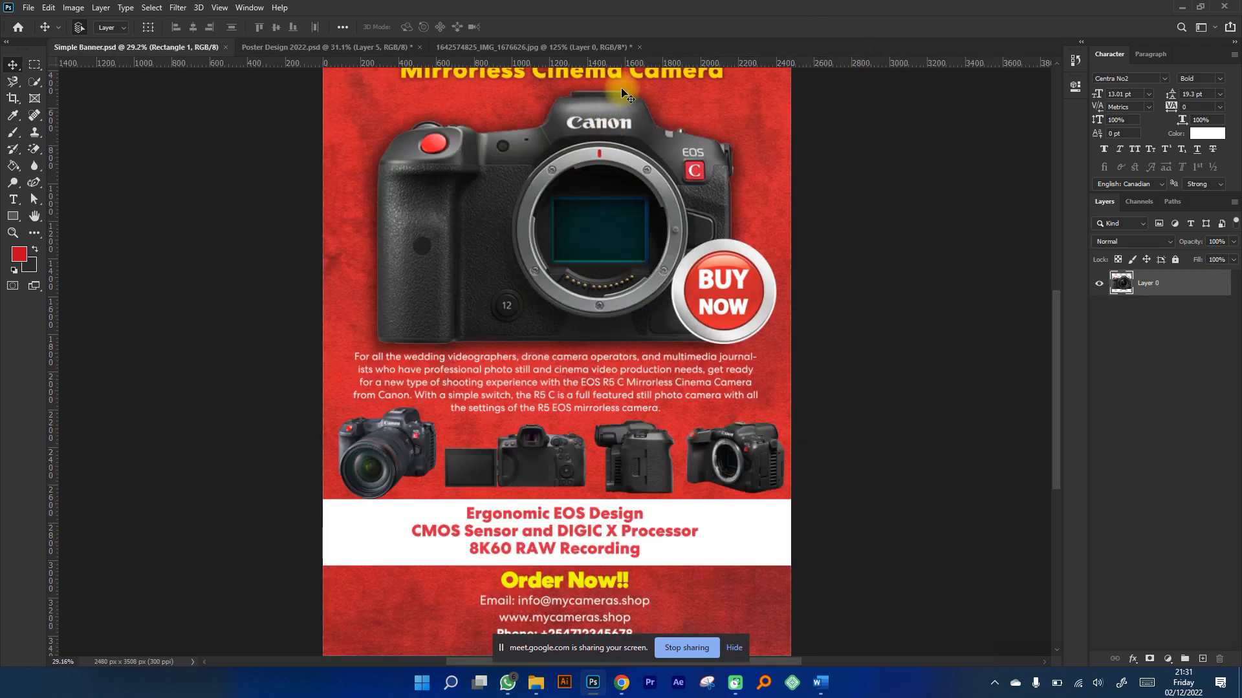
{"action": "left_click", "coordinate": [596, 47]}
{"action": "left_click", "coordinate": [639, 47]}
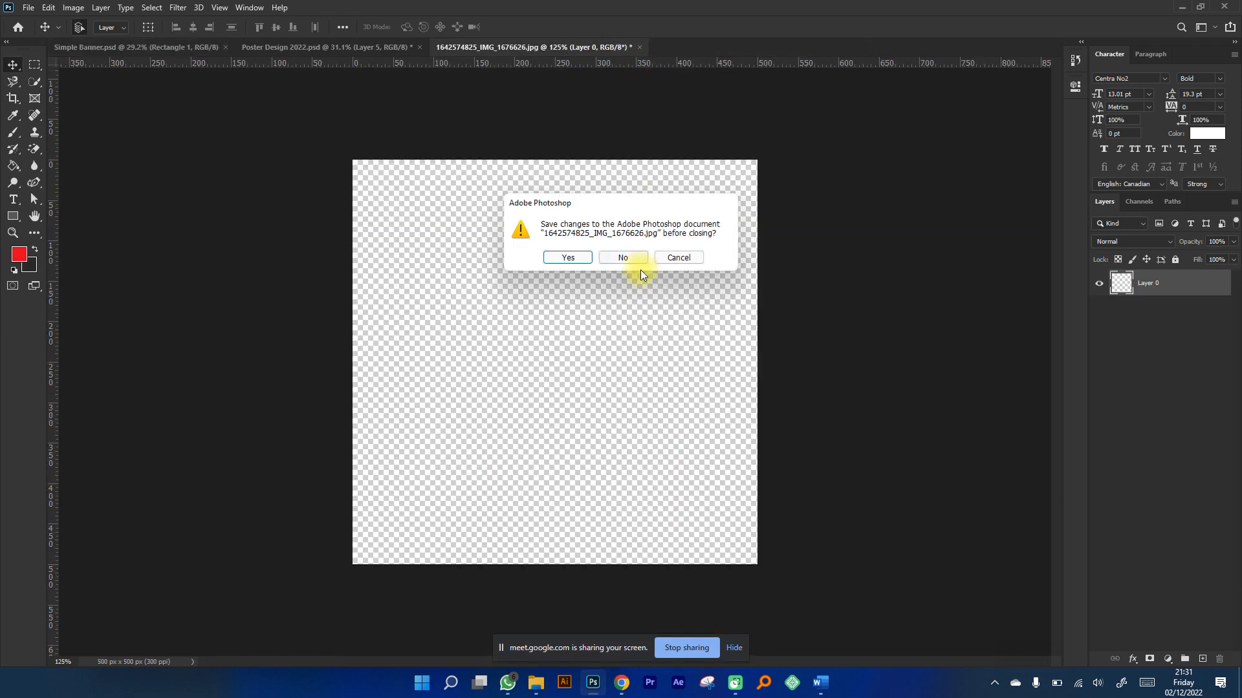
{"action": "left_click", "coordinate": [634, 261]}
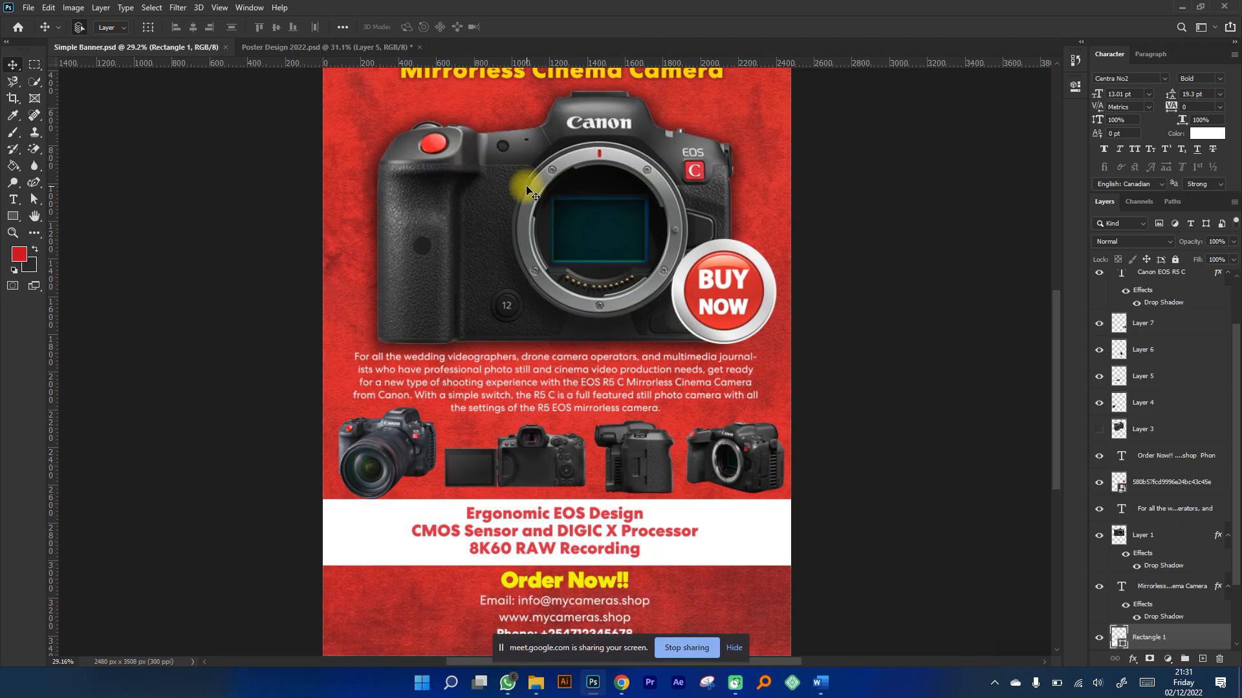
Switch to the Poster Design 2022.psd document and save it.
{"action": "left_click", "coordinate": [314, 46]}
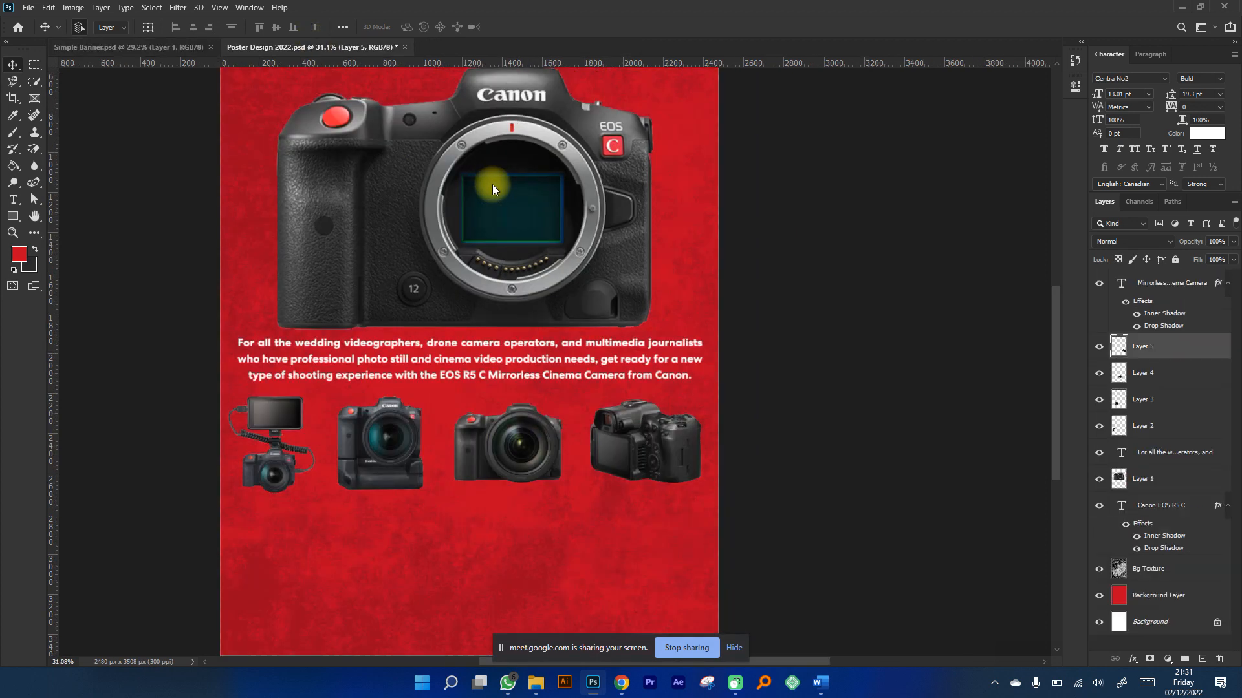
{"action": "key", "text": "ctrl+s"}
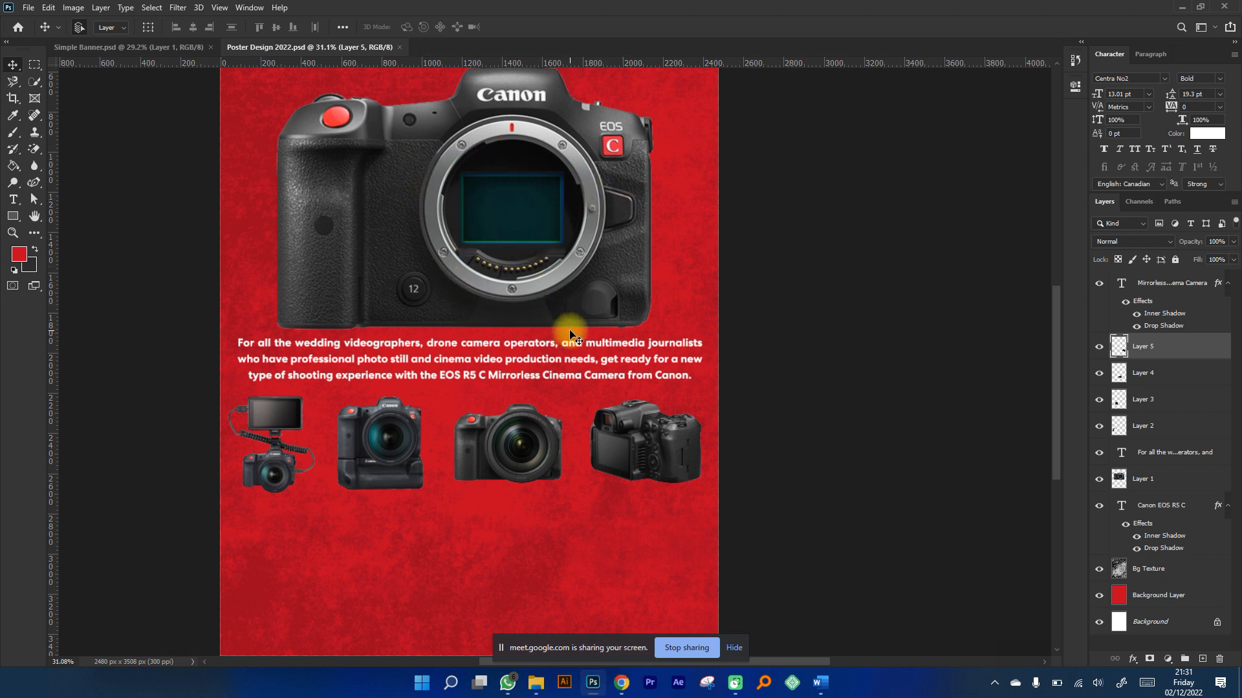
{"action": "scroll", "coordinate": [550, 401], "scroll_direction": "down", "scroll_amount": 1}
{"action": "scroll", "coordinate": [494, 216], "scroll_direction": "up", "scroll_amount": 2}
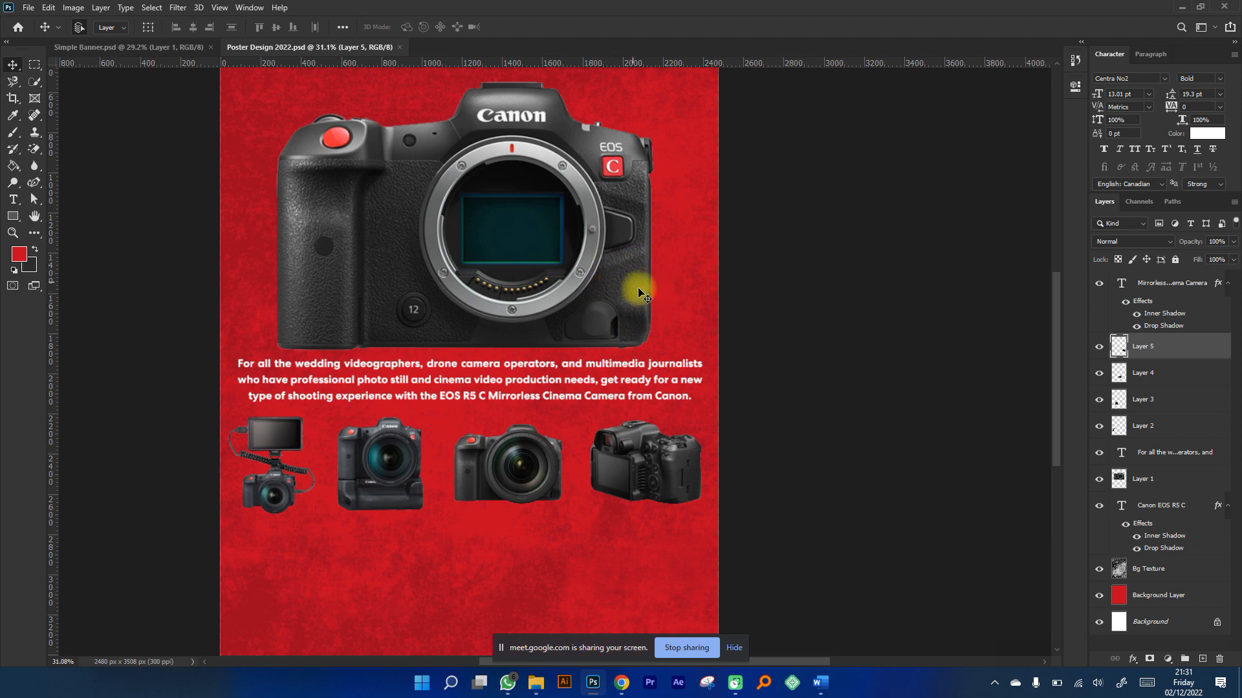
Open buy now button.png and copy the badge into Poster Design 2022.psd, over the main camera's lower-right corner.
{"action": "left_click", "coordinate": [29, 8]}
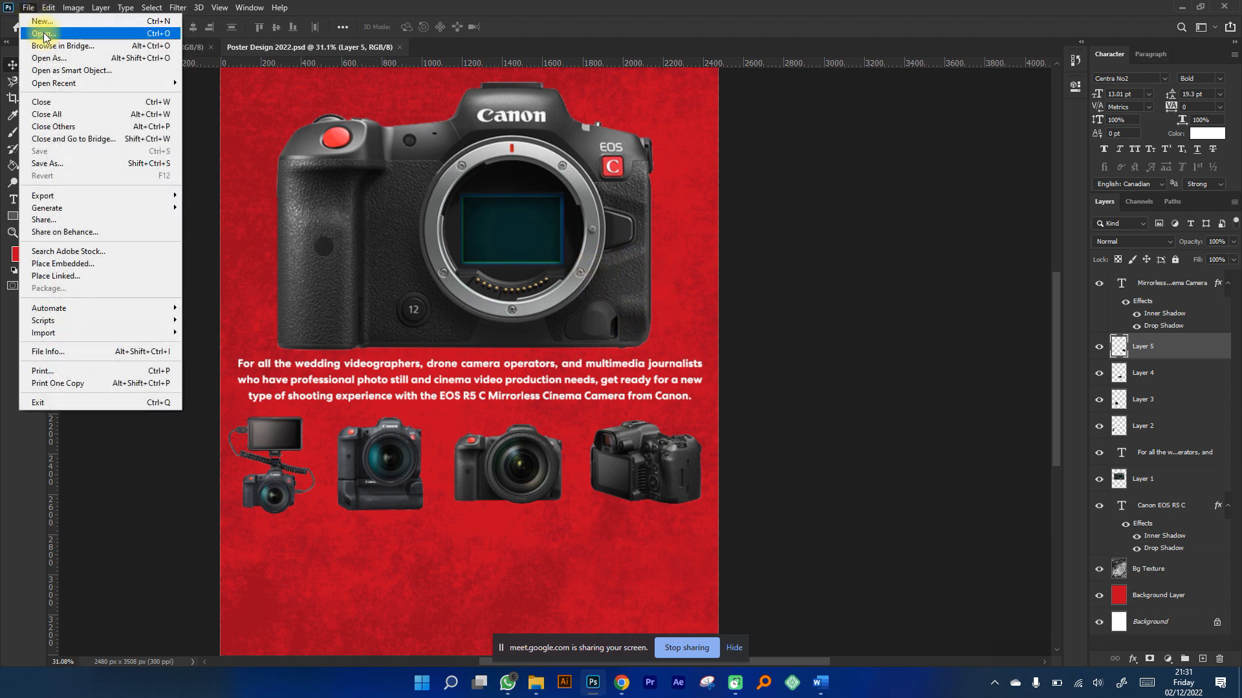
{"action": "left_click", "coordinate": [44, 34]}
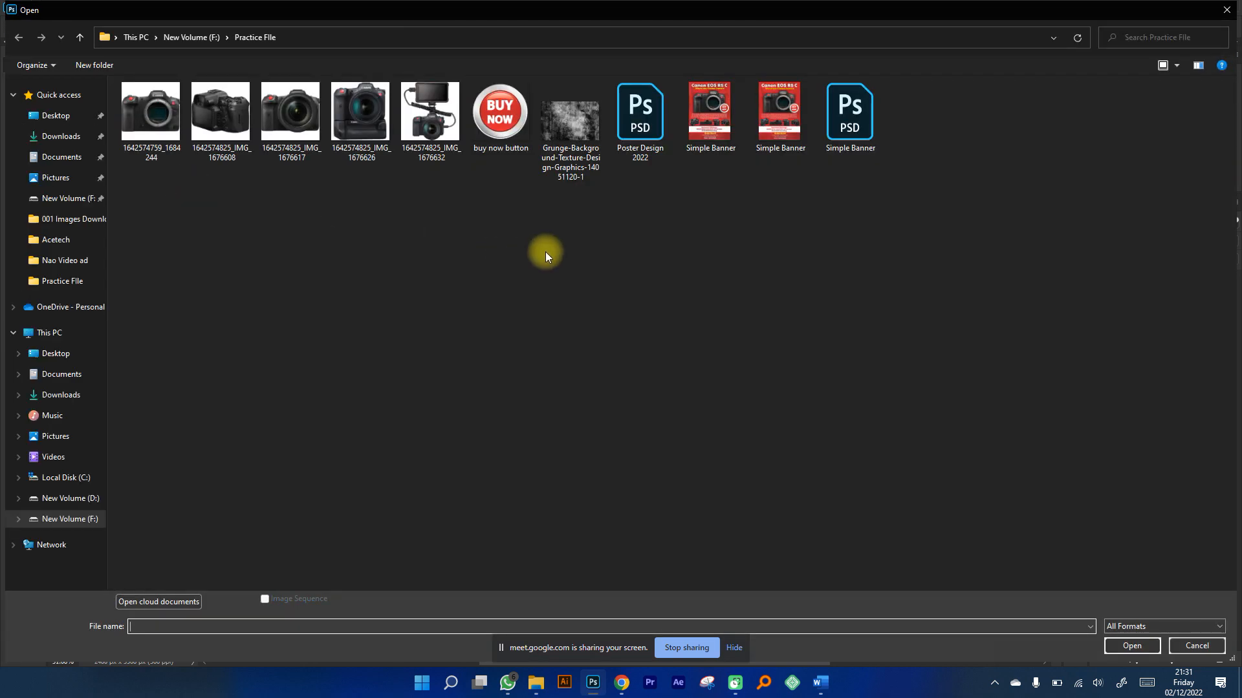
{"action": "left_click", "coordinate": [512, 138]}
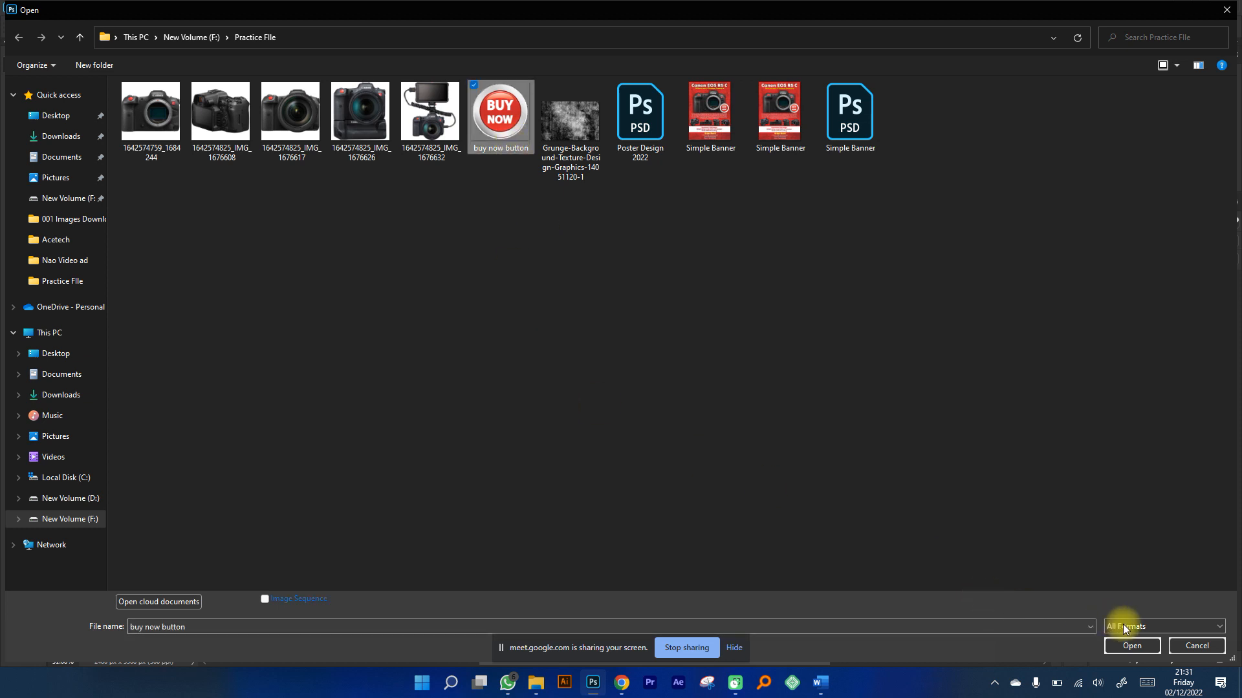
{"action": "left_click", "coordinate": [1131, 644]}
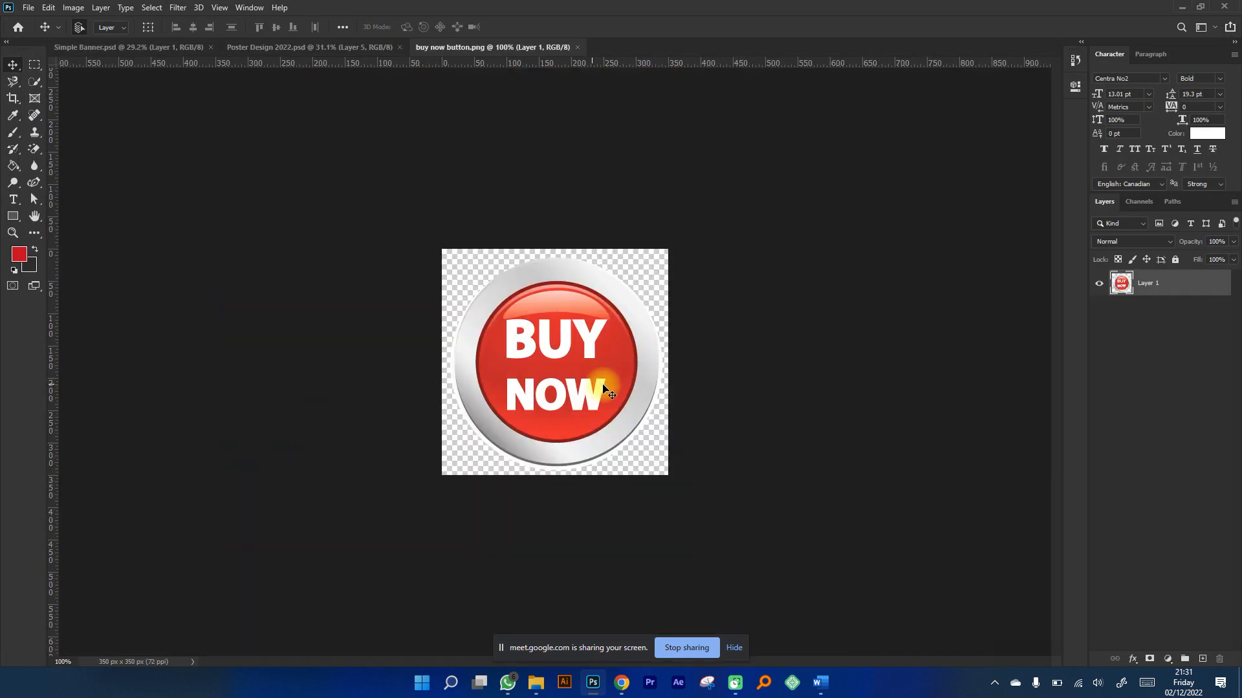
{"action": "left_click_drag", "start_coordinate": [613, 388], "coordinate": [374, 141]}
{"action": "left_click_drag", "start_coordinate": [339, 97], "coordinate": [640, 325]}
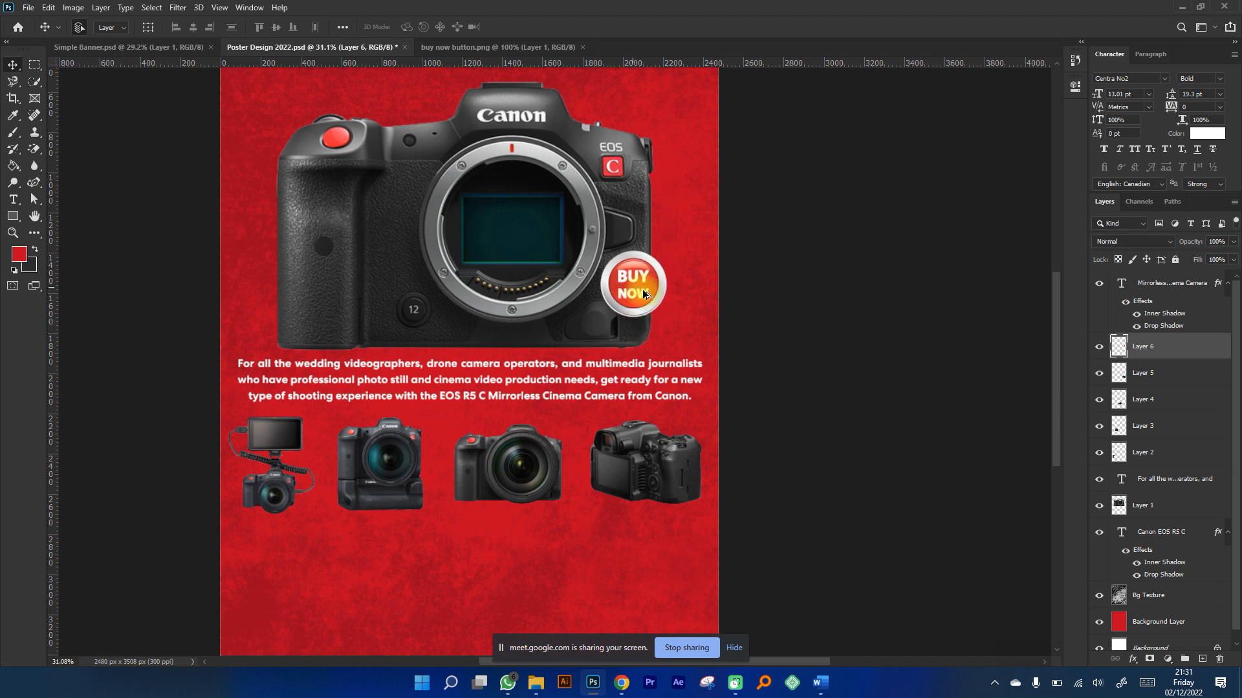
{"action": "scroll", "coordinate": [641, 310], "scroll_direction": "up", "scroll_amount": 4}
{"action": "scroll", "coordinate": [631, 299], "scroll_direction": "down", "scroll_amount": 2}
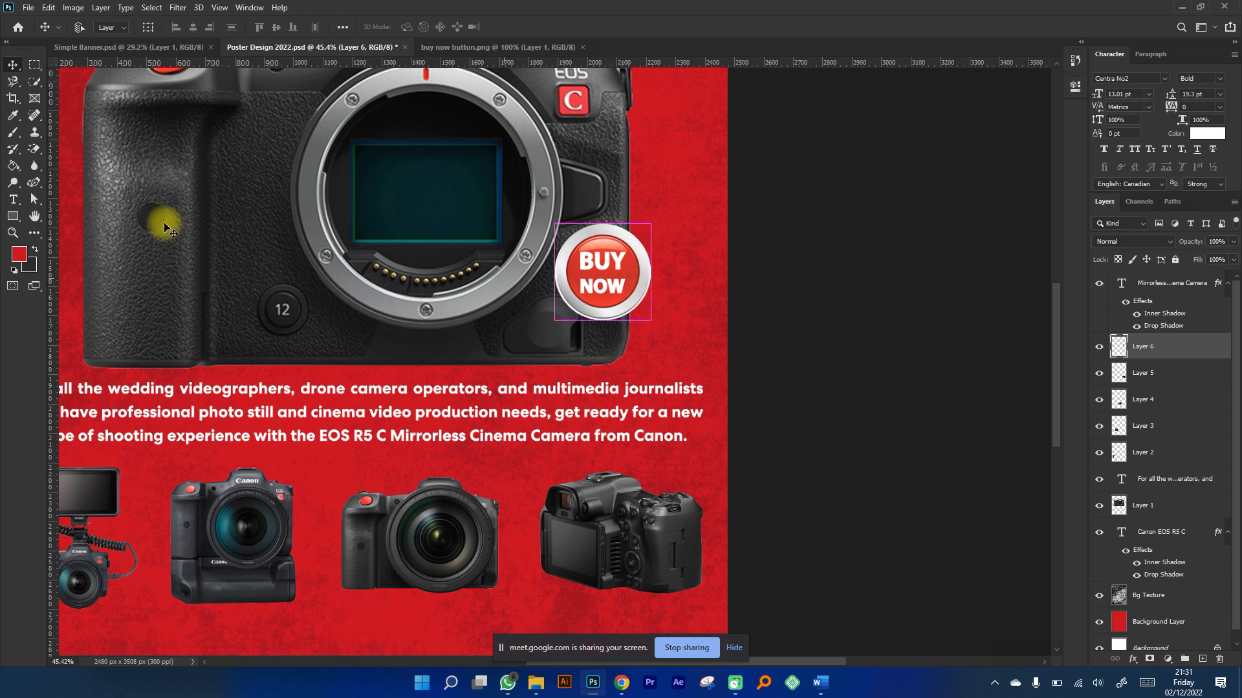
{"action": "left_click", "coordinate": [49, 7]}
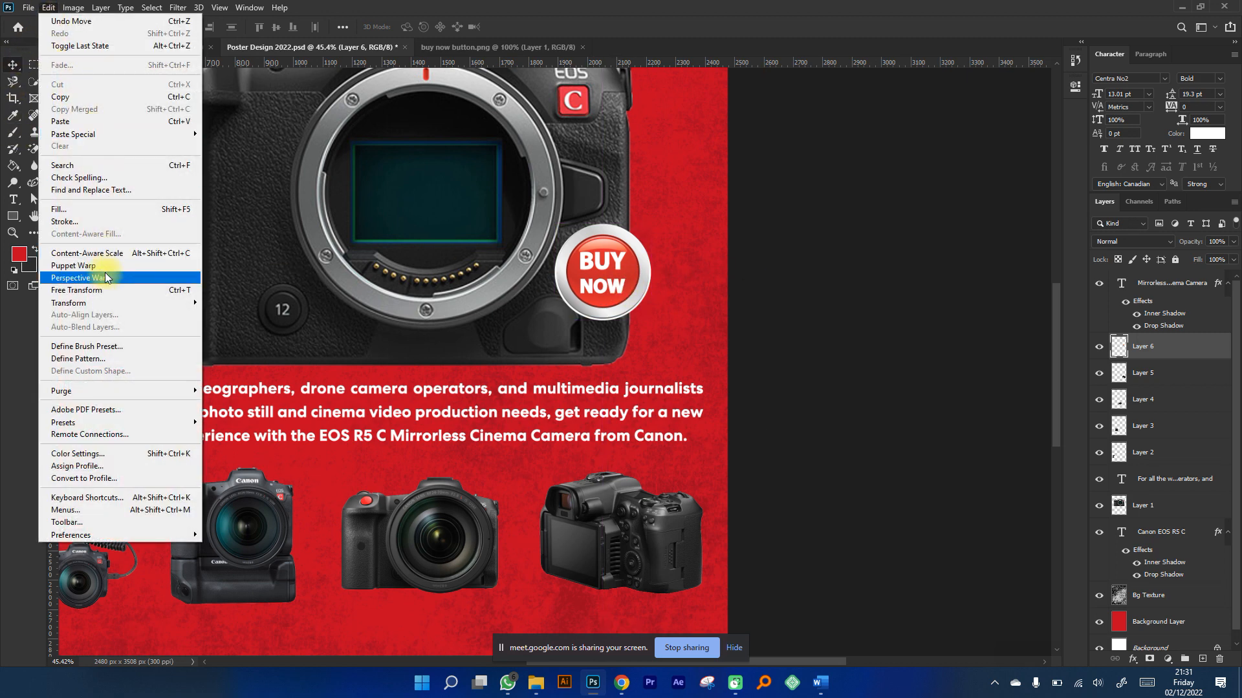
{"action": "left_click", "coordinate": [103, 290]}
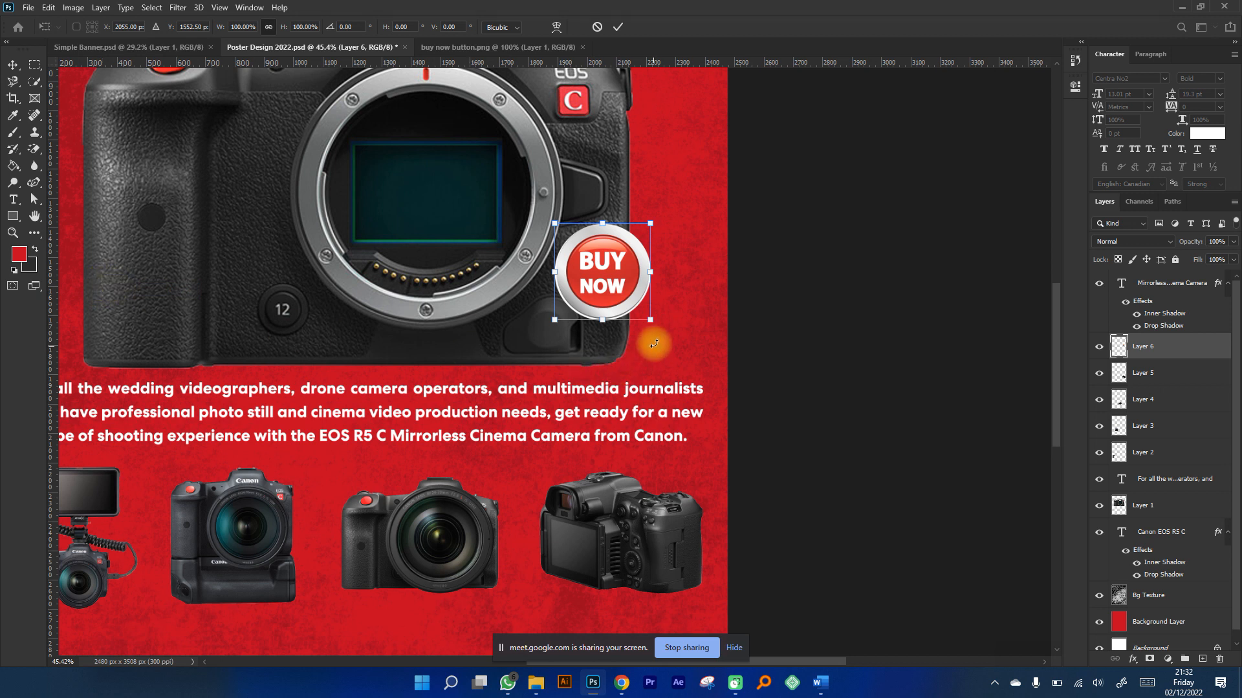
{"action": "left_click_drag", "start_coordinate": [651, 321], "coordinate": [686, 356]}
{"action": "left_click_drag", "start_coordinate": [629, 306], "coordinate": [637, 319]}
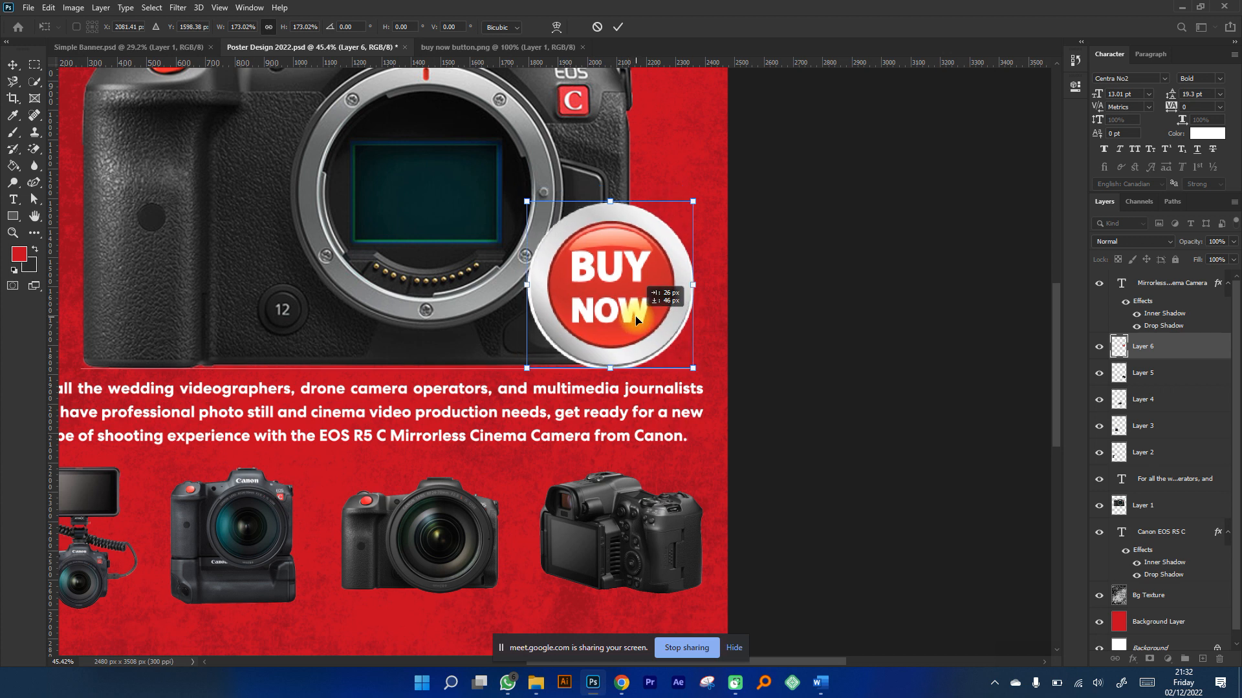
{"action": "key", "text": "Escape"}
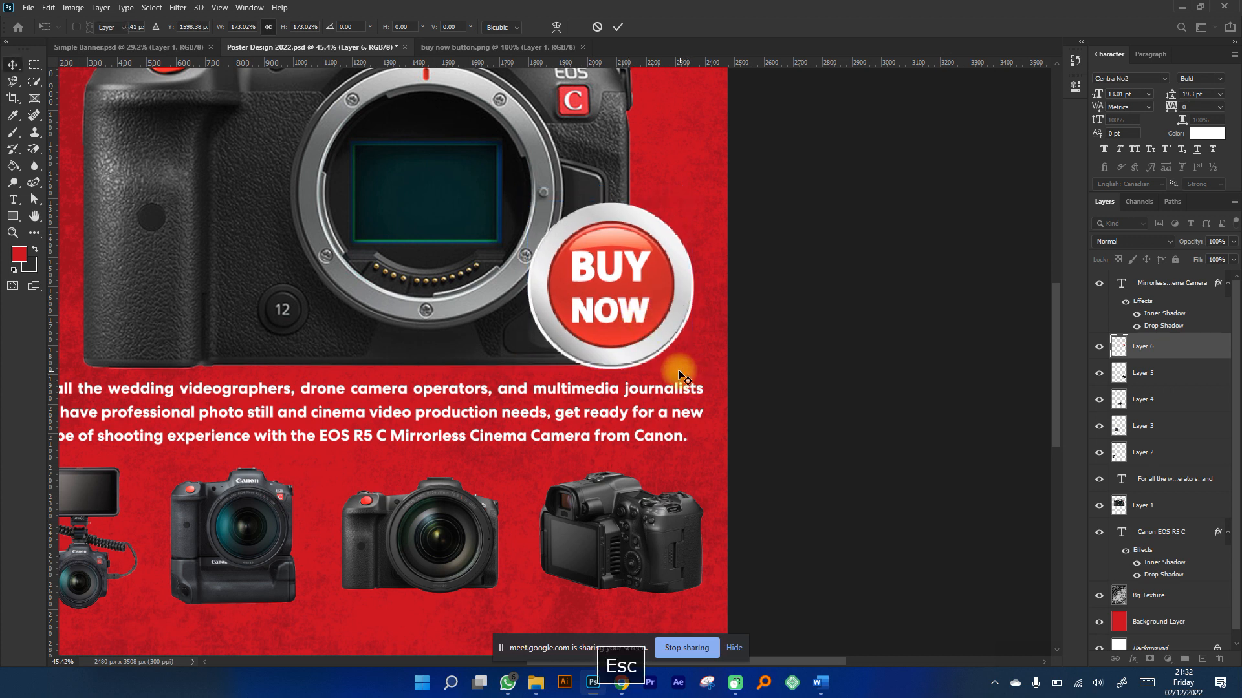
Scale the Buy Now badge proportionally to about 150%, extending it down and right past the camera's edge.
{"action": "key", "text": "ctrl+t"}
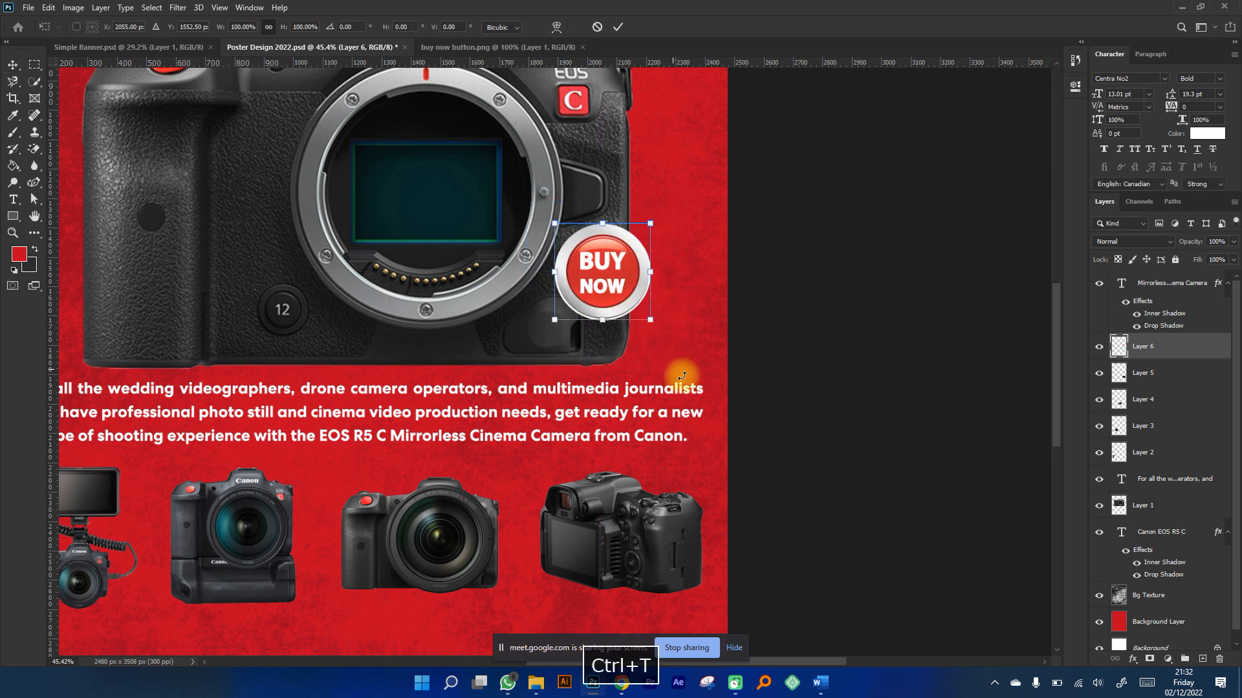
{"action": "left_click_drag", "start_coordinate": [651, 321], "coordinate": [693, 361]}
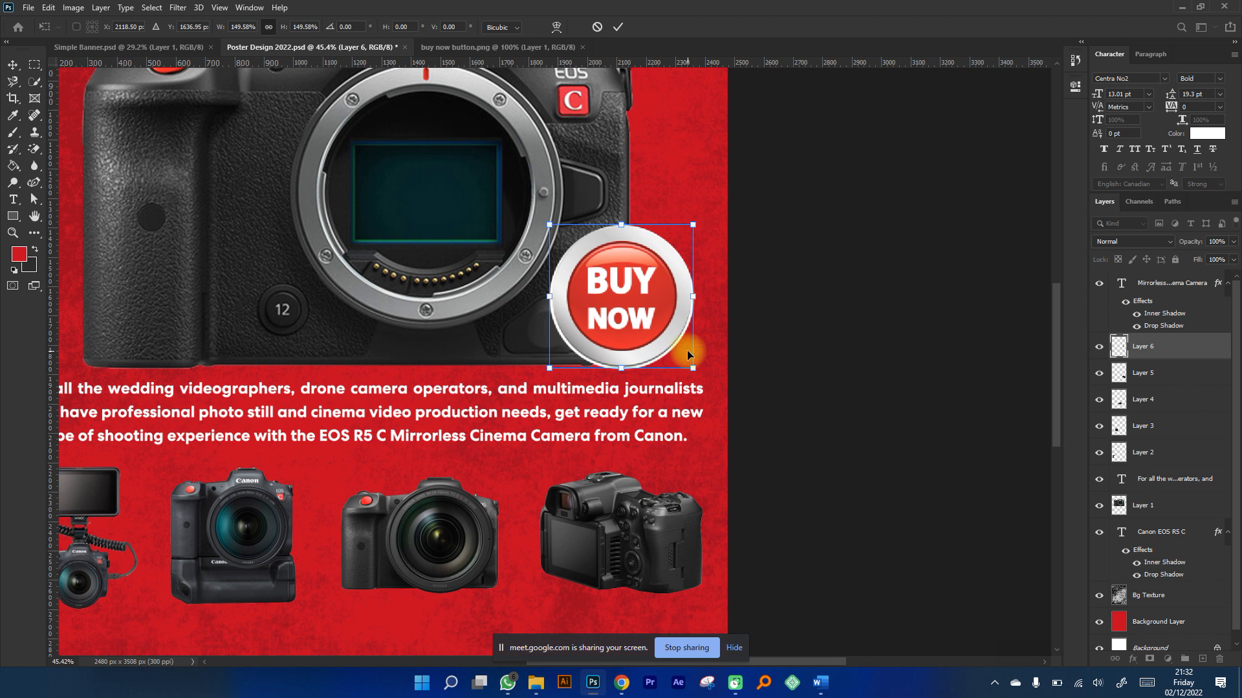
{"action": "key", "text": "Return"}
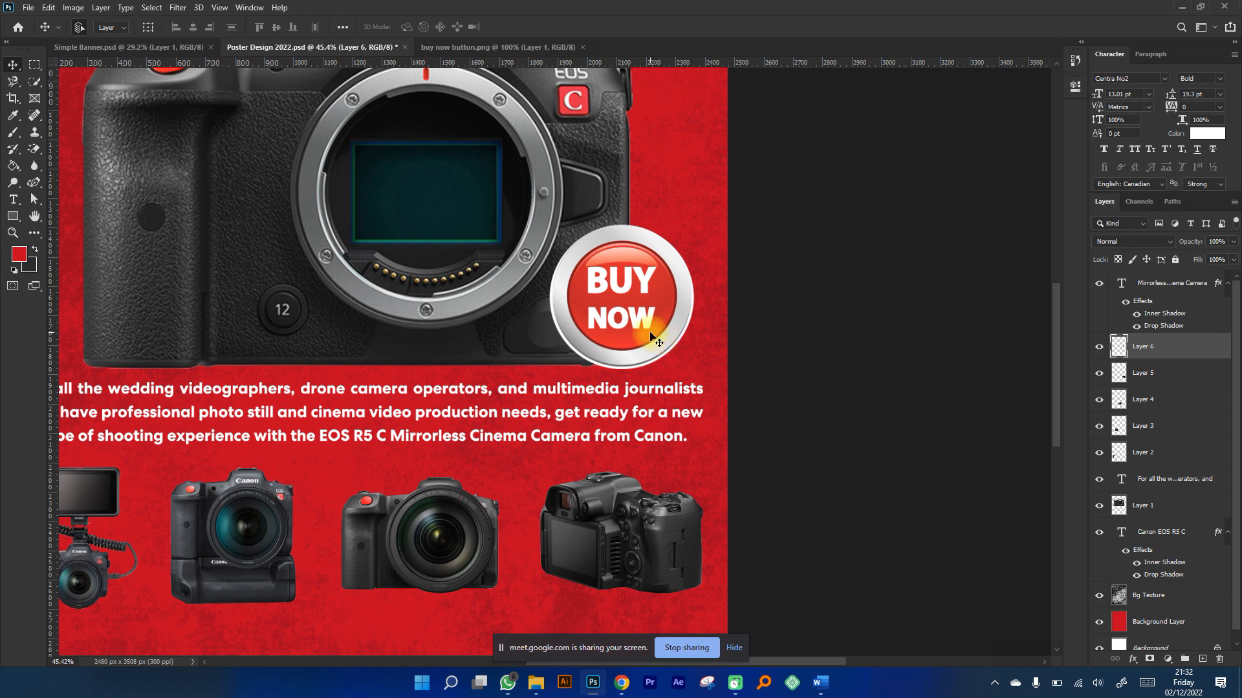
Examine the white feature strip below the camera row in Simple Banner.psd and return to Poster Design 2022.psd.
{"action": "key", "text": "ctrl+0"}
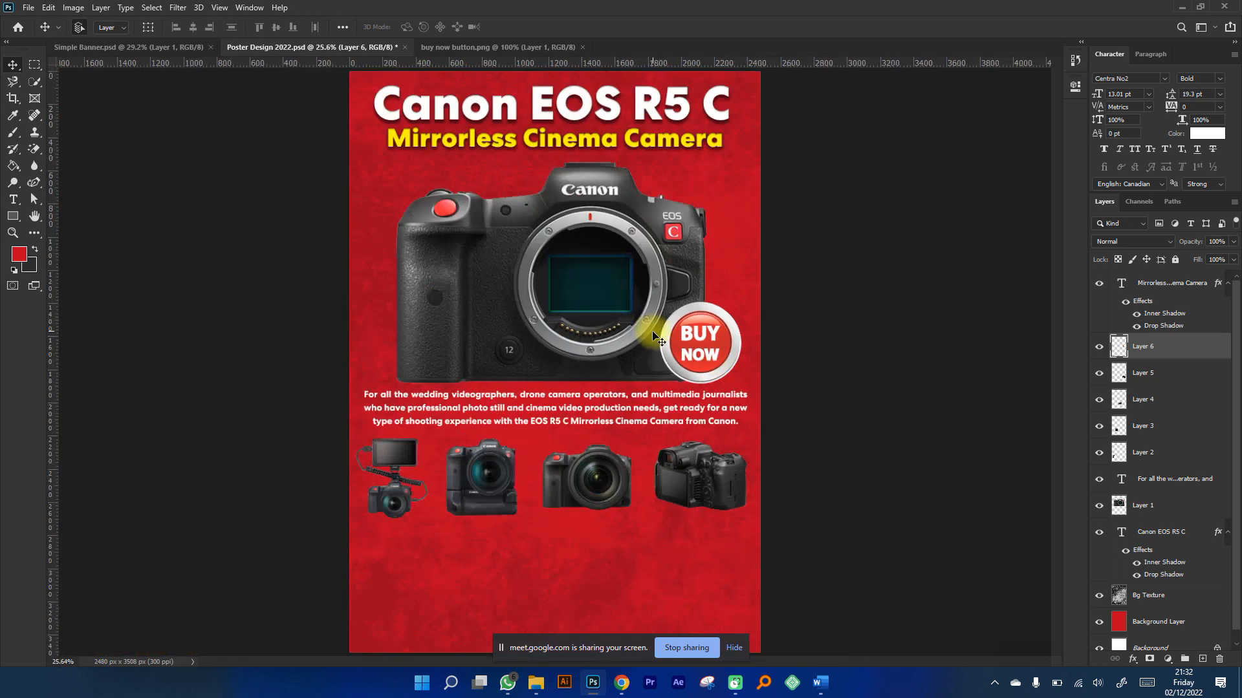
{"action": "key", "text": "ctrl+minus"}
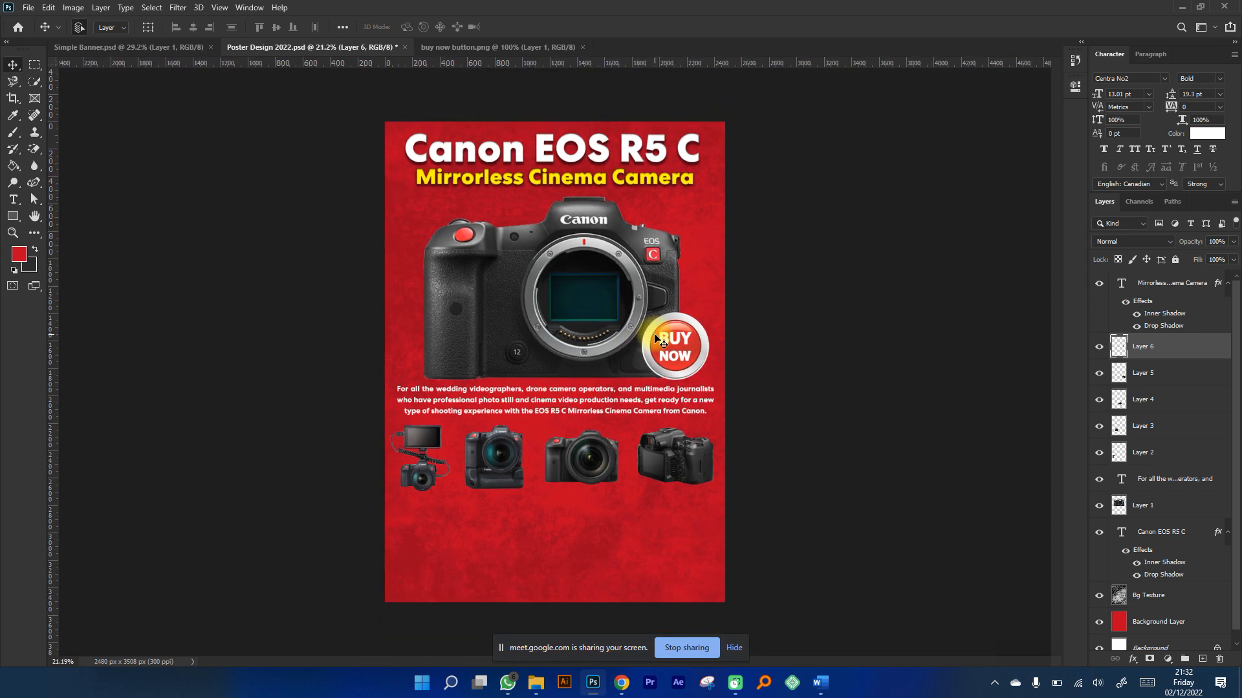
{"action": "left_click", "coordinate": [502, 507]}
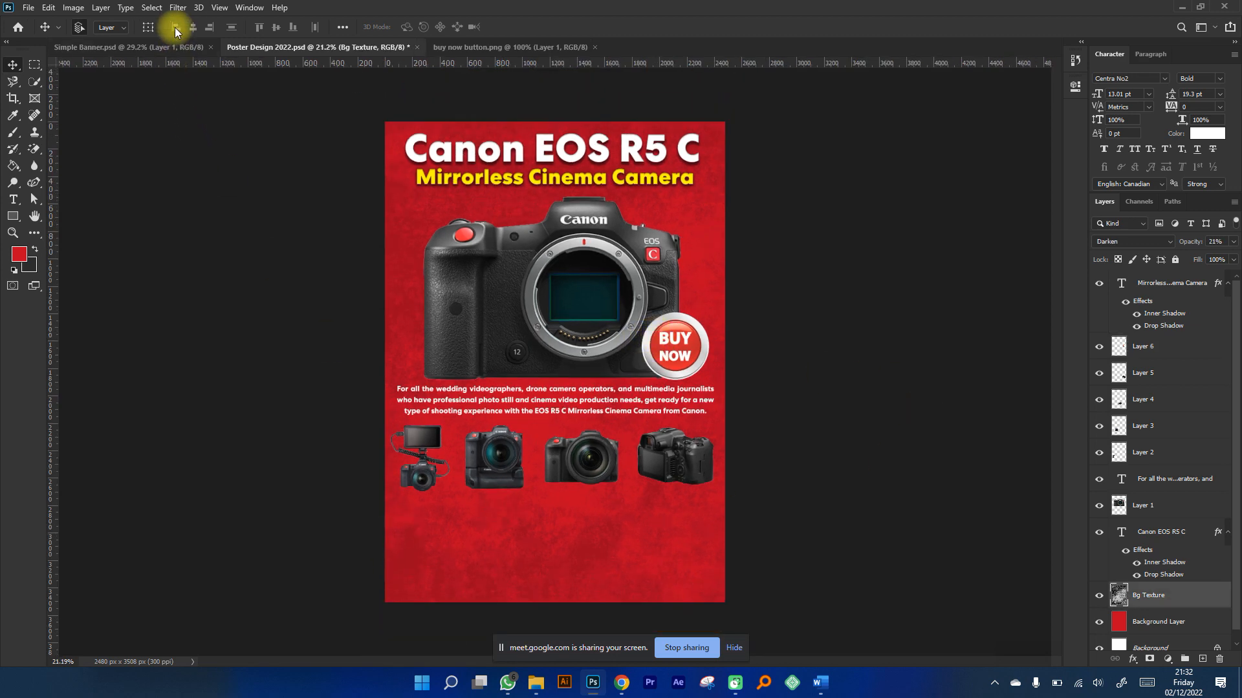
{"action": "left_click", "coordinate": [176, 48]}
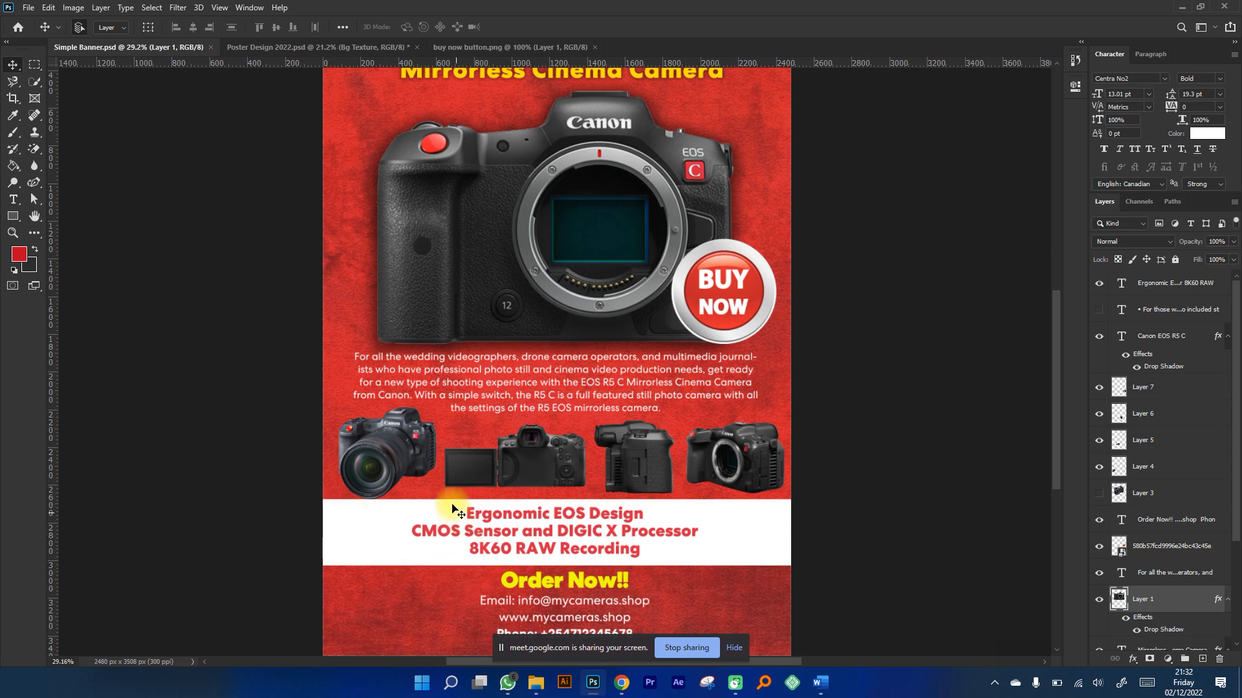
{"action": "left_click", "coordinate": [340, 47]}
{"action": "scroll", "coordinate": [624, 514], "scroll_direction": "up", "scroll_amount": 2}
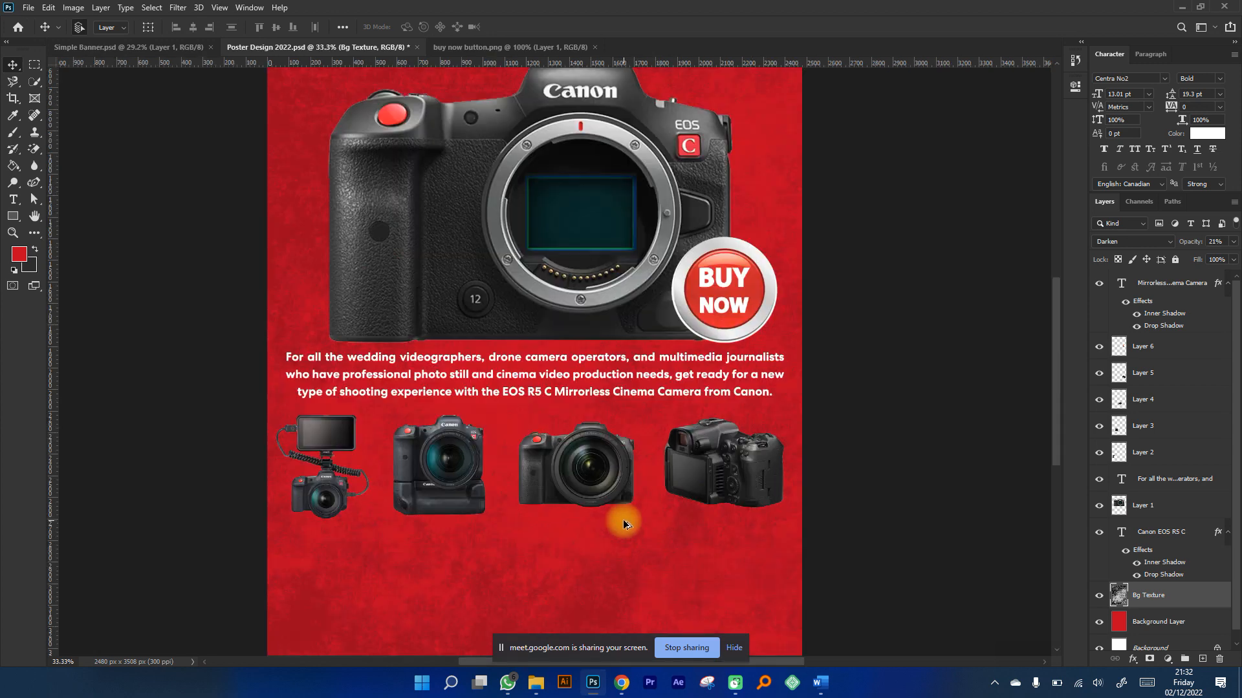
{"action": "scroll", "coordinate": [627, 518], "scroll_direction": "down", "scroll_amount": 2}
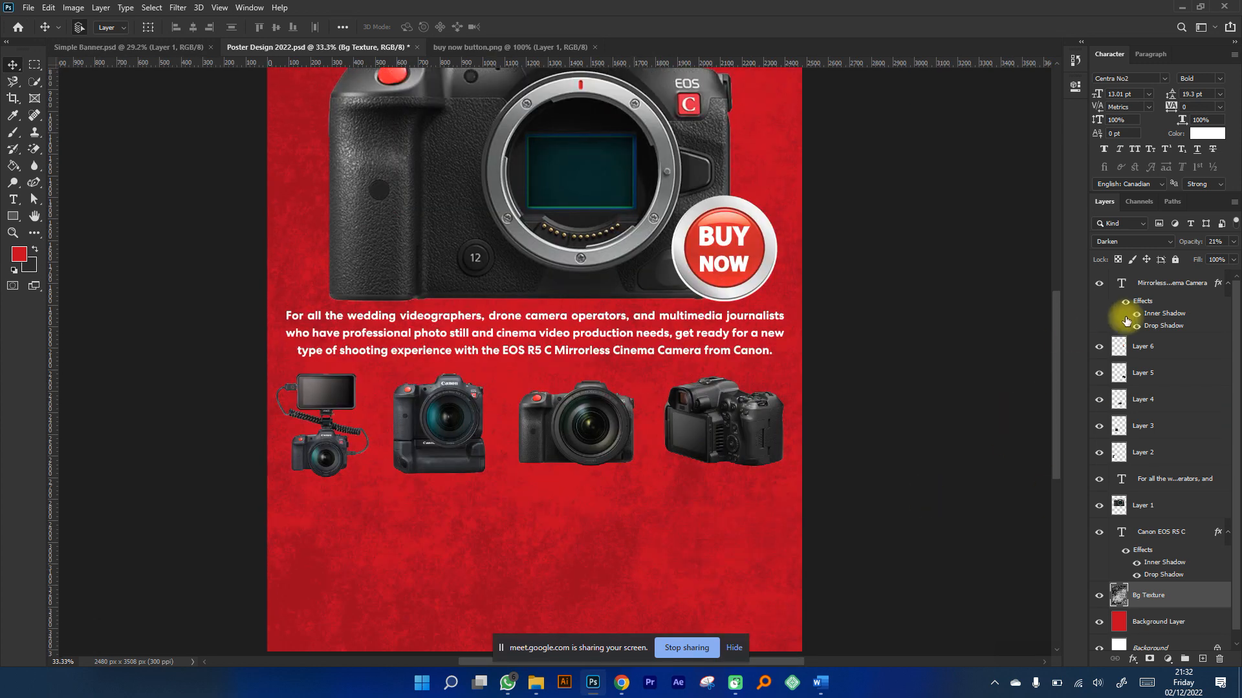
Draw a rectangle about 3216 × 416 px across the full poster width below the small cameras, above the Mirrorless Cinema Camera layer.
{"action": "left_click", "coordinate": [1167, 282]}
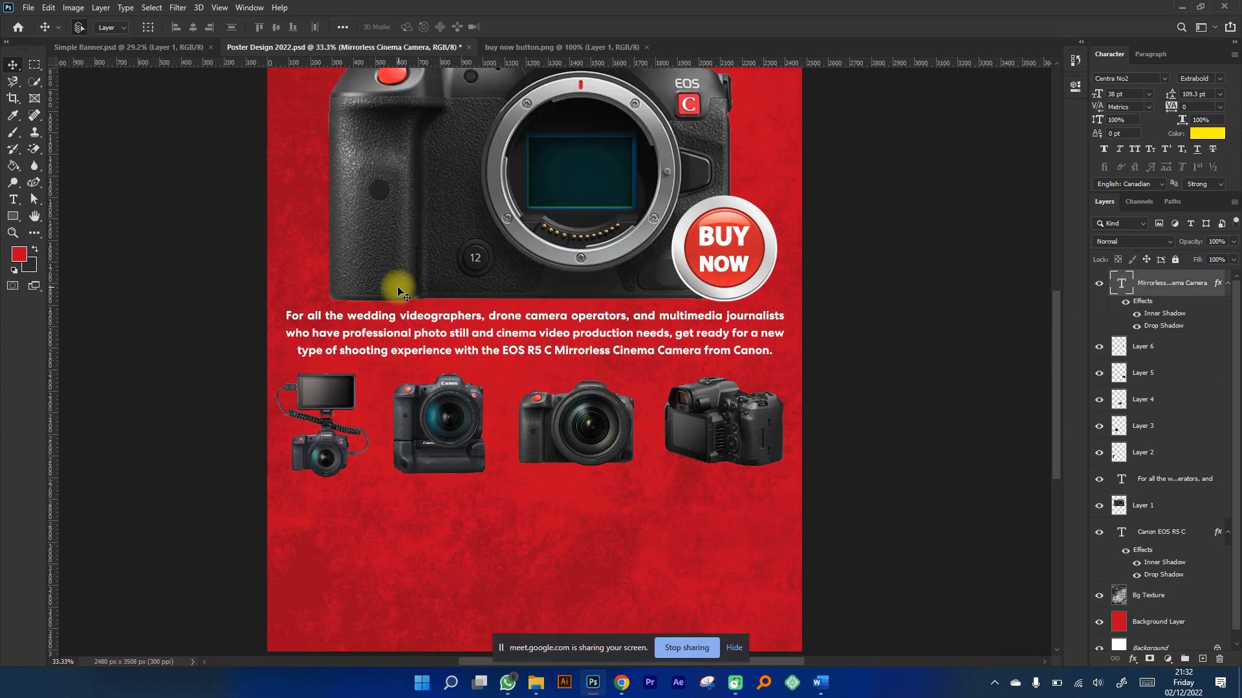
{"action": "right_click", "coordinate": [13, 220]}
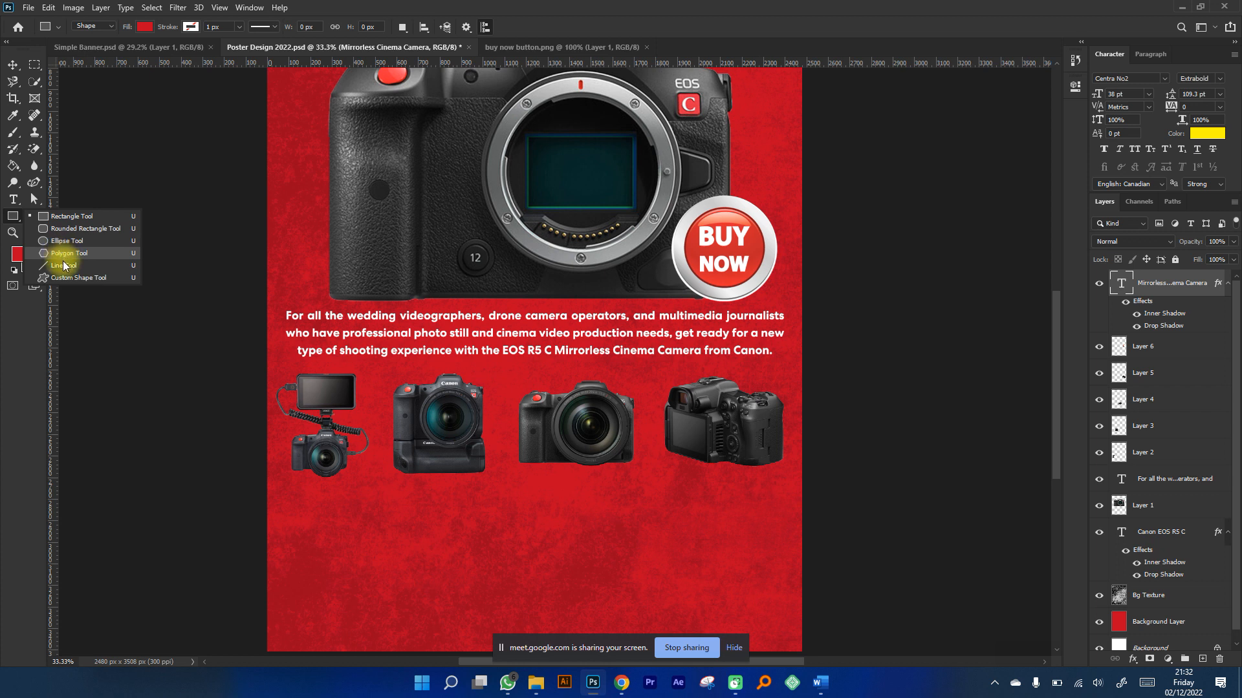
{"action": "left_click", "coordinate": [66, 221]}
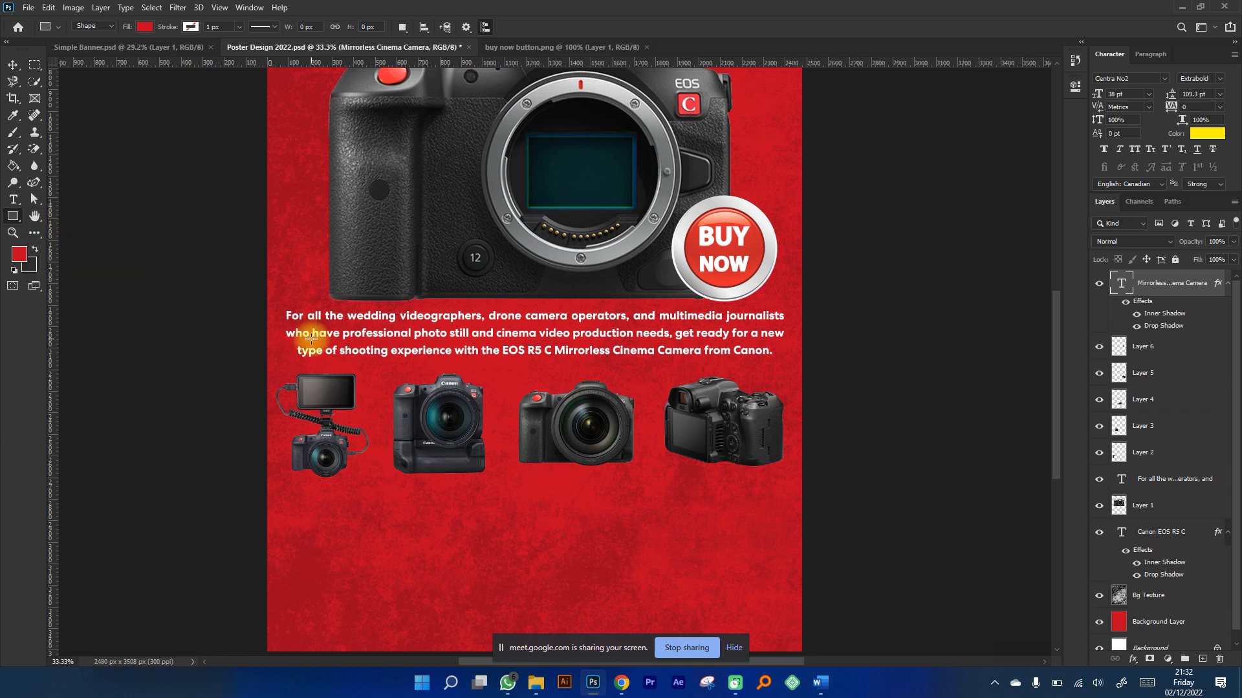
{"action": "key", "text": "ctrl+minus"}
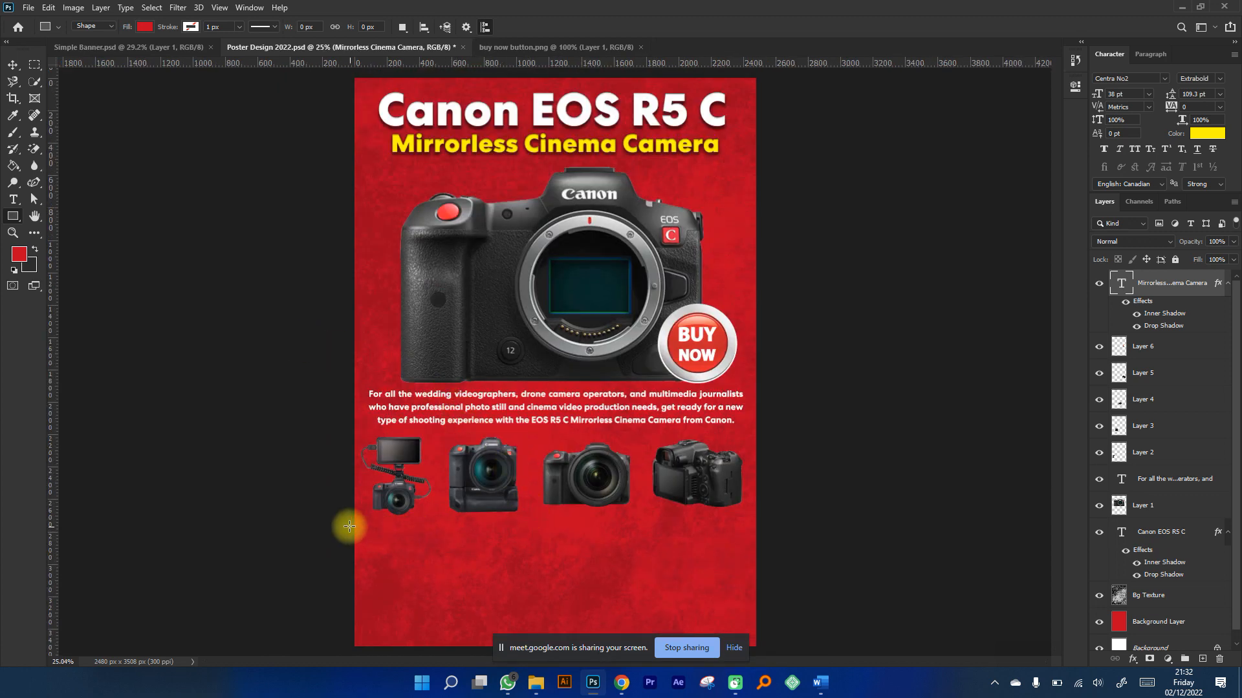
{"action": "left_click_drag", "start_coordinate": [325, 520], "coordinate": [846, 587]}
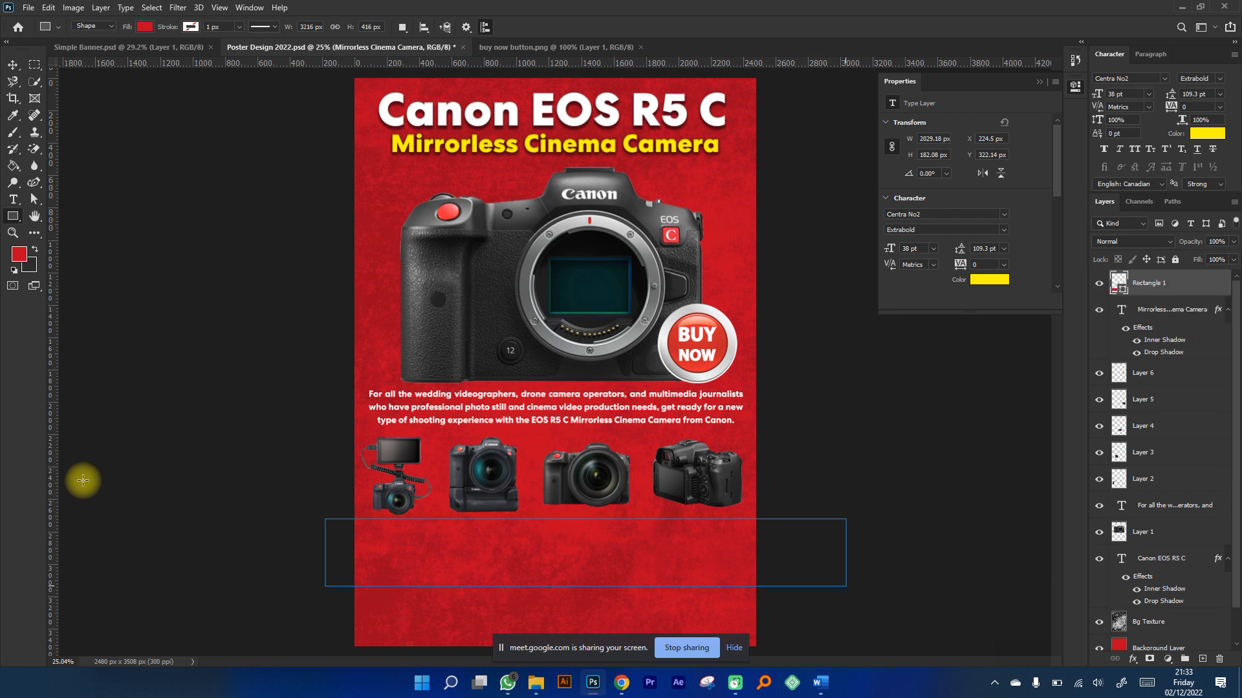
Fill the rectangle with white and move it down about 16 px.
{"action": "left_click", "coordinate": [144, 29]}
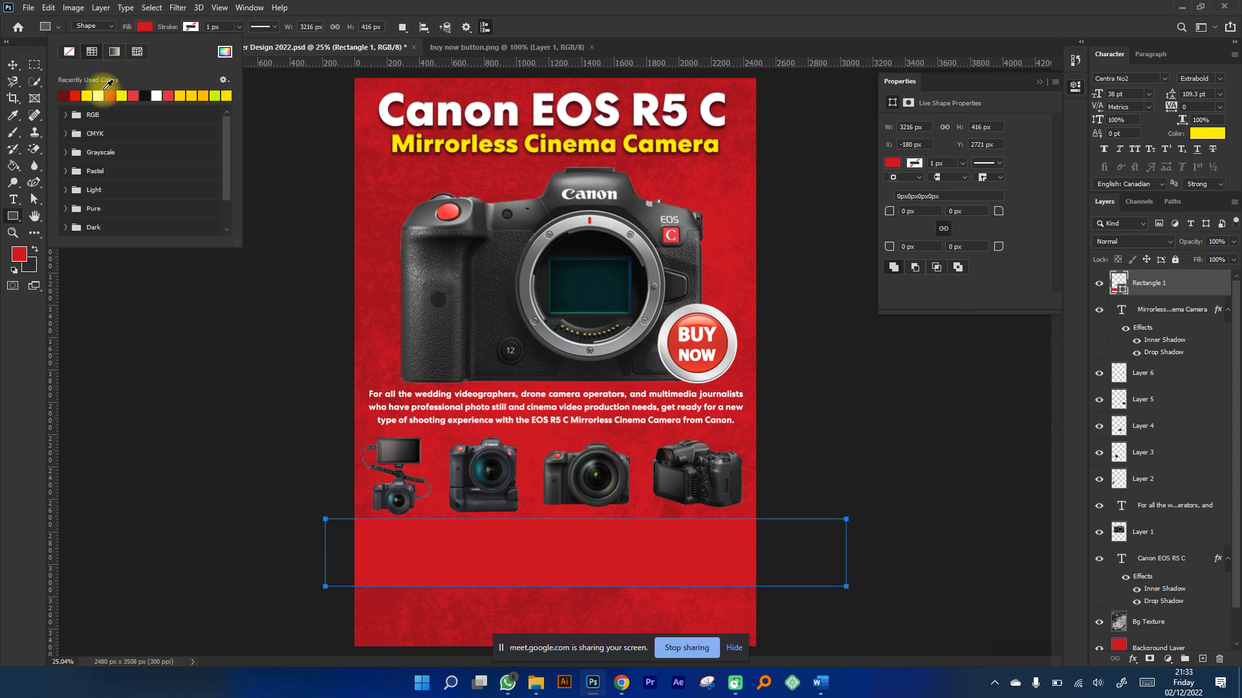
{"action": "left_click_drag", "start_coordinate": [106, 89], "coordinate": [26, 141]}
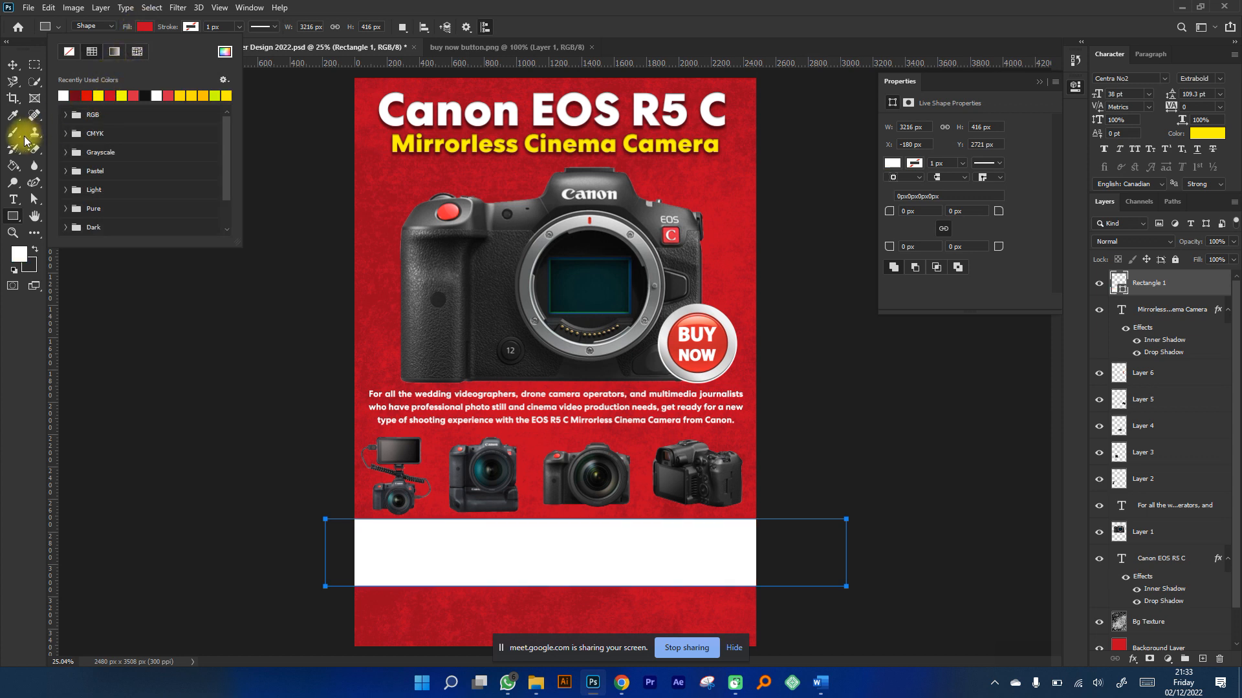
{"action": "left_click", "coordinate": [12, 70]}
{"action": "left_click_drag", "start_coordinate": [518, 536], "coordinate": [519, 546]}
{"action": "scroll", "coordinate": [511, 532], "scroll_direction": "up", "scroll_amount": 5}
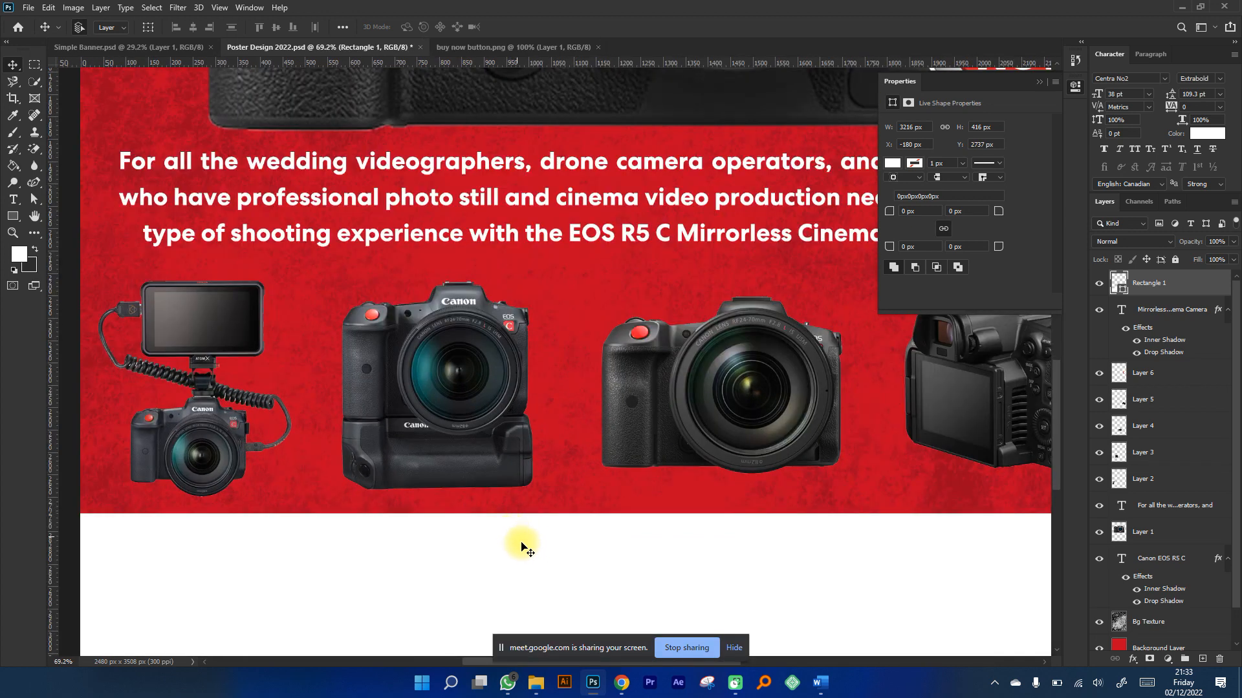
{"action": "scroll", "coordinate": [521, 549], "scroll_direction": "down", "scroll_amount": 5}
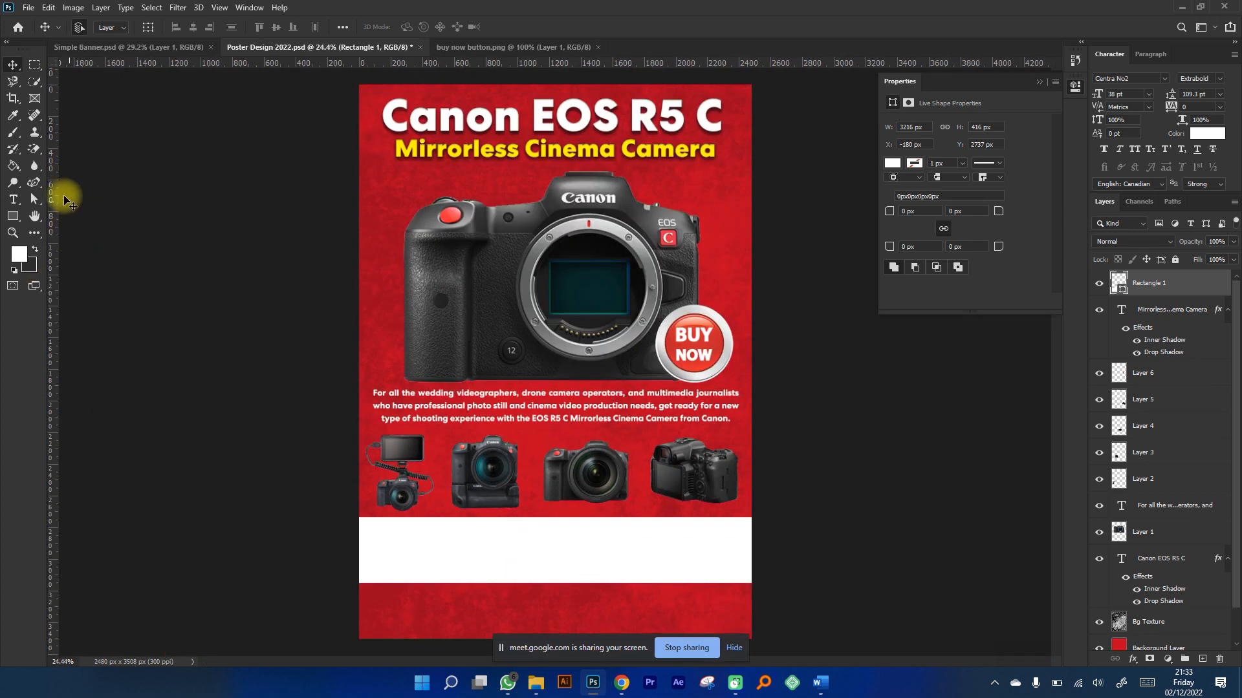
Switch to the Word document and copy the lines "Ergonomic EOS Design", "CMOS Sensor and DIGIC X Processor" and "8K60 RAW Recording".
{"action": "left_click", "coordinate": [162, 48]}
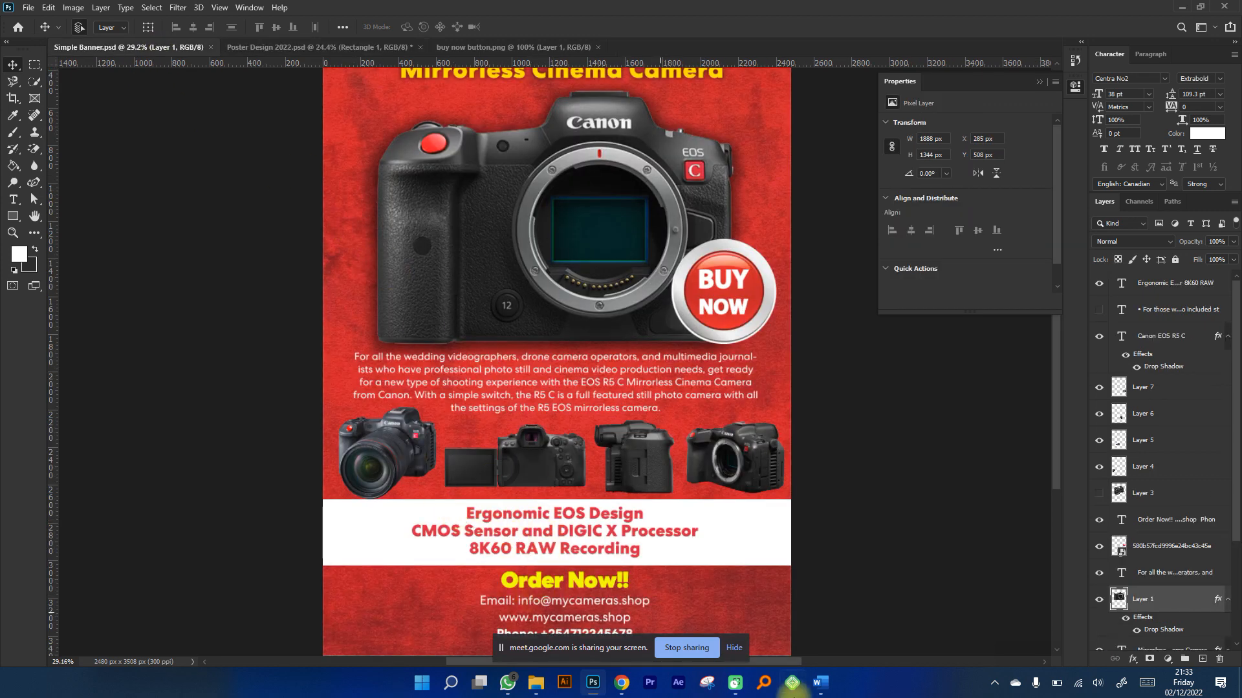
{"action": "left_click", "coordinate": [718, 621]}
{"action": "scroll", "coordinate": [446, 505], "scroll_direction": "down", "scroll_amount": 3}
{"action": "left_click_drag", "start_coordinate": [541, 479], "coordinate": [398, 437]}
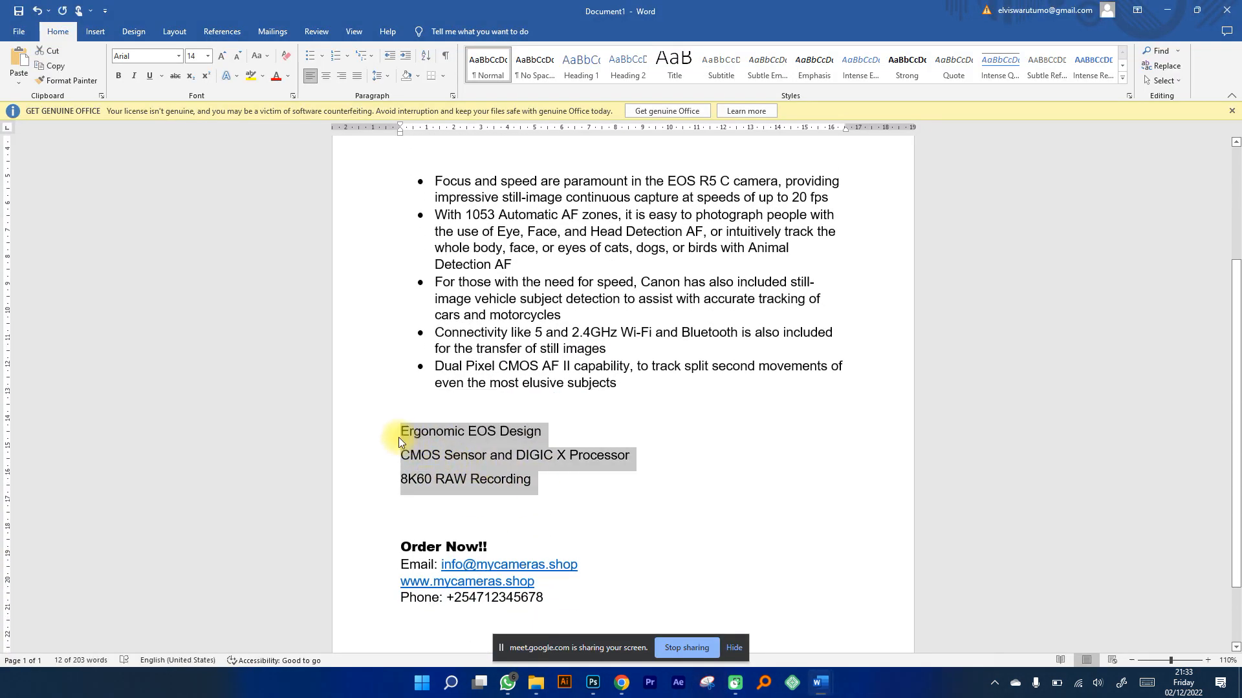
{"action": "right_click", "coordinate": [400, 440]}
{"action": "left_click", "coordinate": [435, 487]}
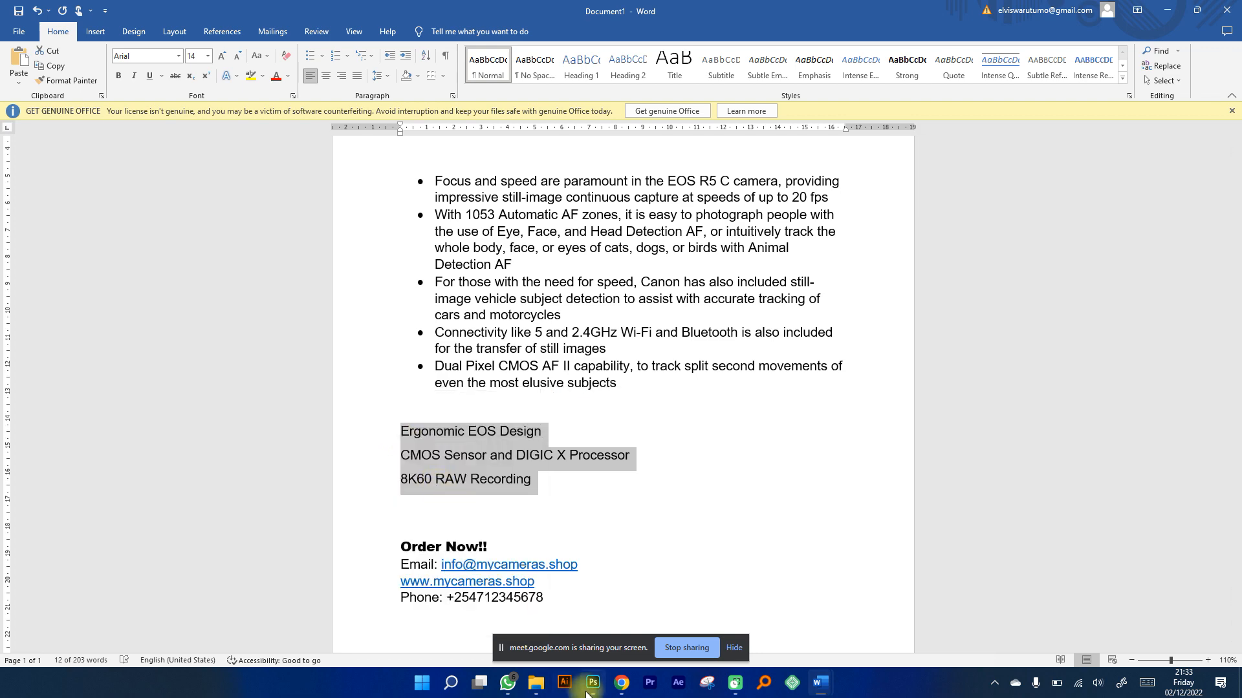
Return to Poster Design 2022.psd in Photoshop and move the white strip up to Y 2700 px, directly beneath the camera row.
{"action": "left_click", "coordinate": [591, 693]}
{"action": "key", "text": "space"}
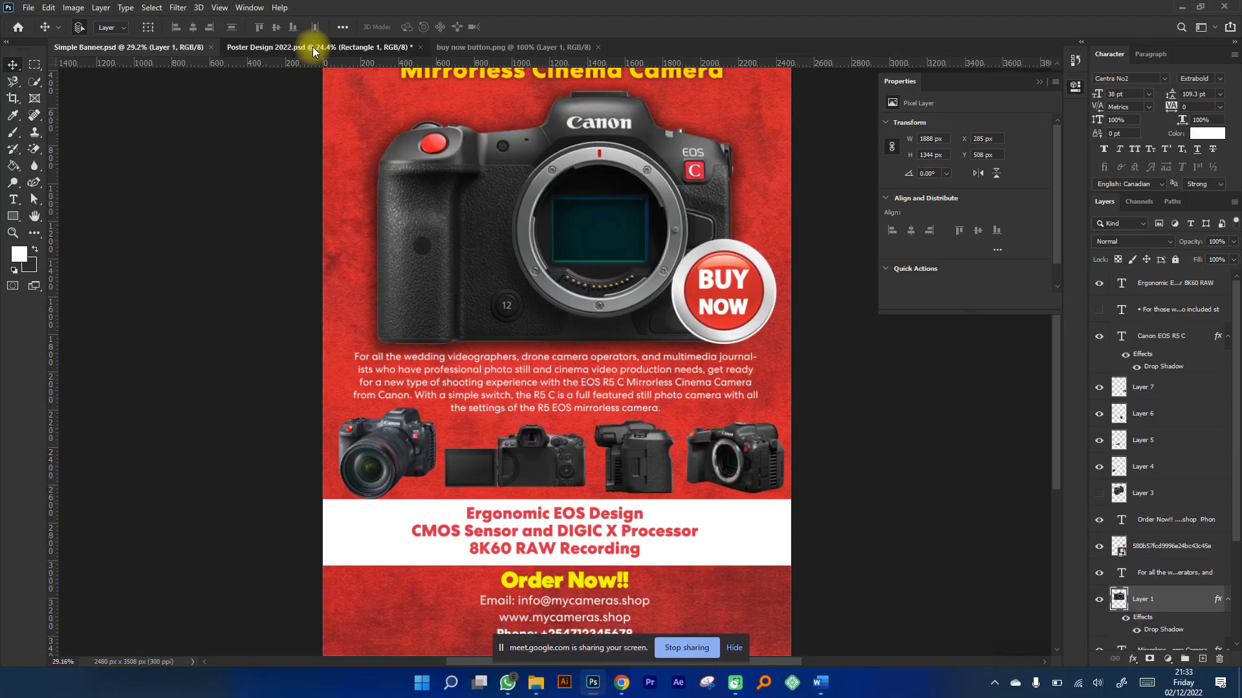
{"action": "key", "text": "ctrl+0"}
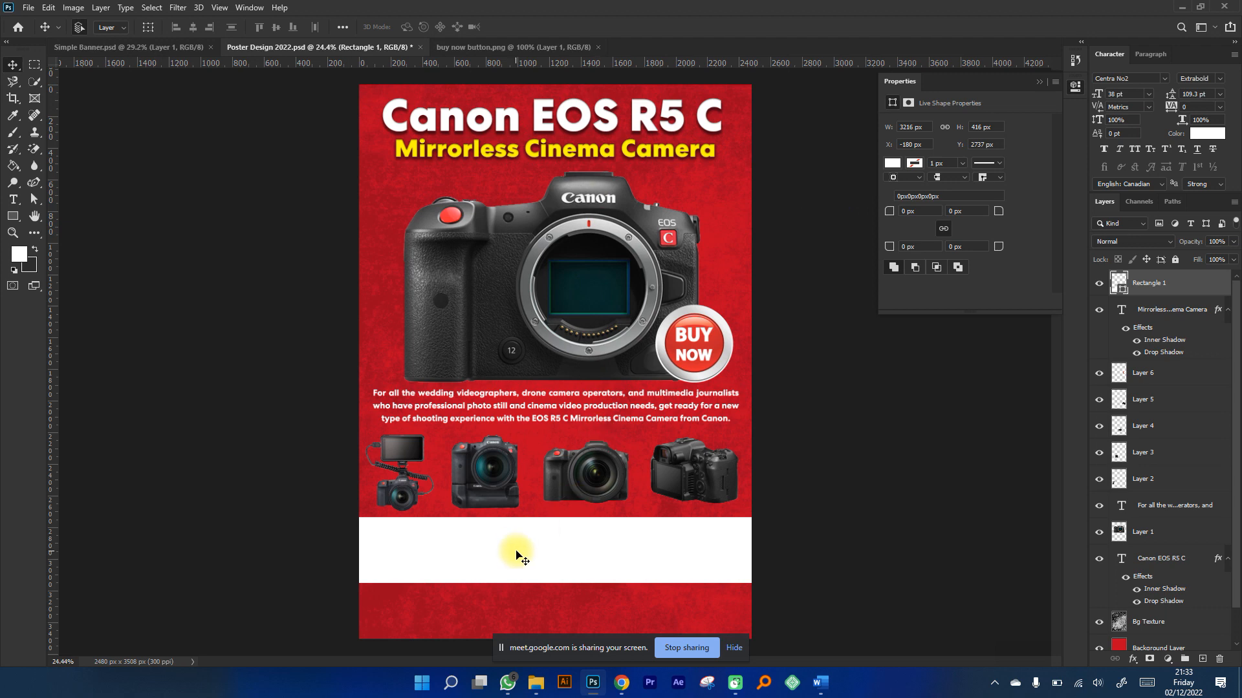
{"action": "scroll", "coordinate": [523, 553], "scroll_direction": "up", "scroll_amount": 3}
{"action": "left_click_drag", "start_coordinate": [545, 547], "coordinate": [571, 529]}
{"action": "scroll", "coordinate": [550, 534], "scroll_direction": "down", "scroll_amount": 3}
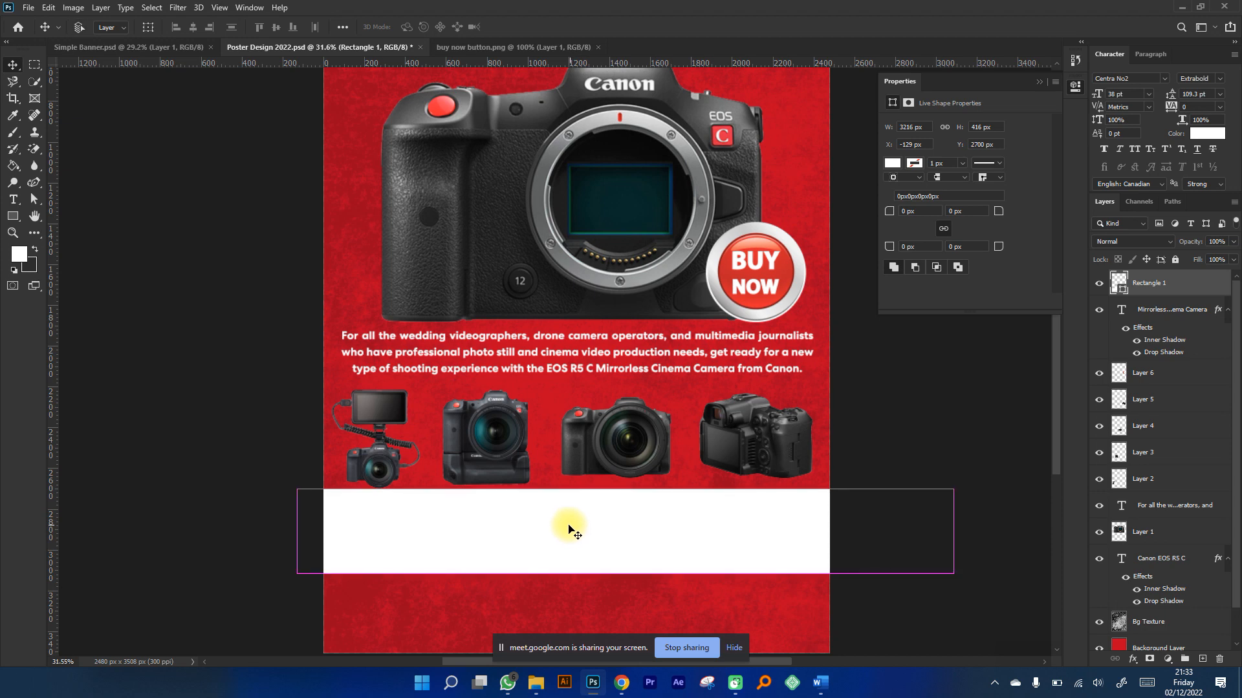
Resize the white strip to about 3121 × 353 px, keeping its upper edge just below the cameras.
{"action": "left_click", "coordinate": [48, 7]}
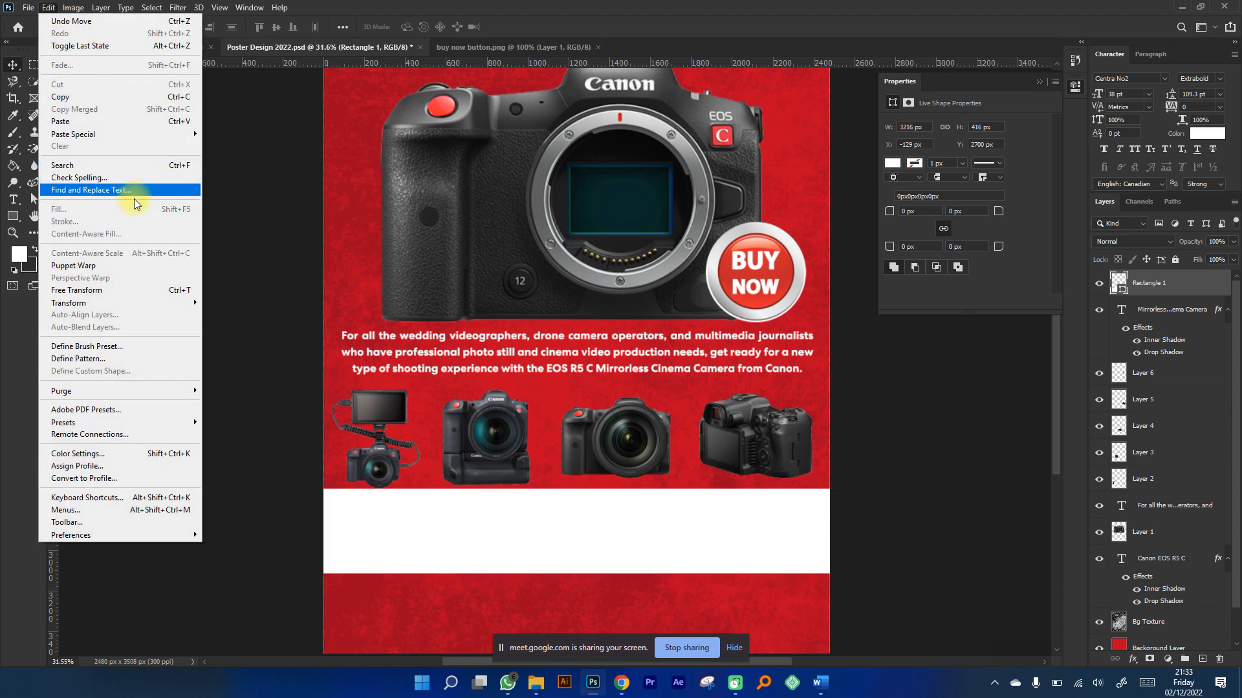
{"action": "left_click", "coordinate": [92, 291]}
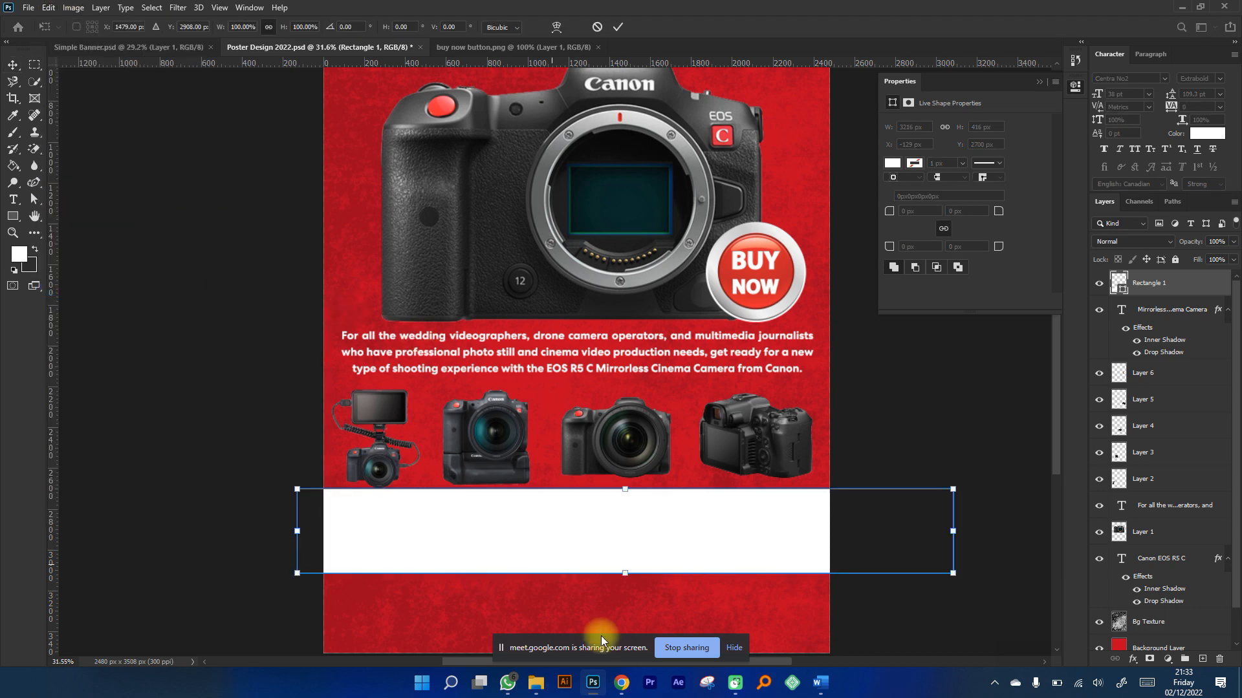
{"action": "left_click_drag", "start_coordinate": [625, 575], "coordinate": [634, 535]}
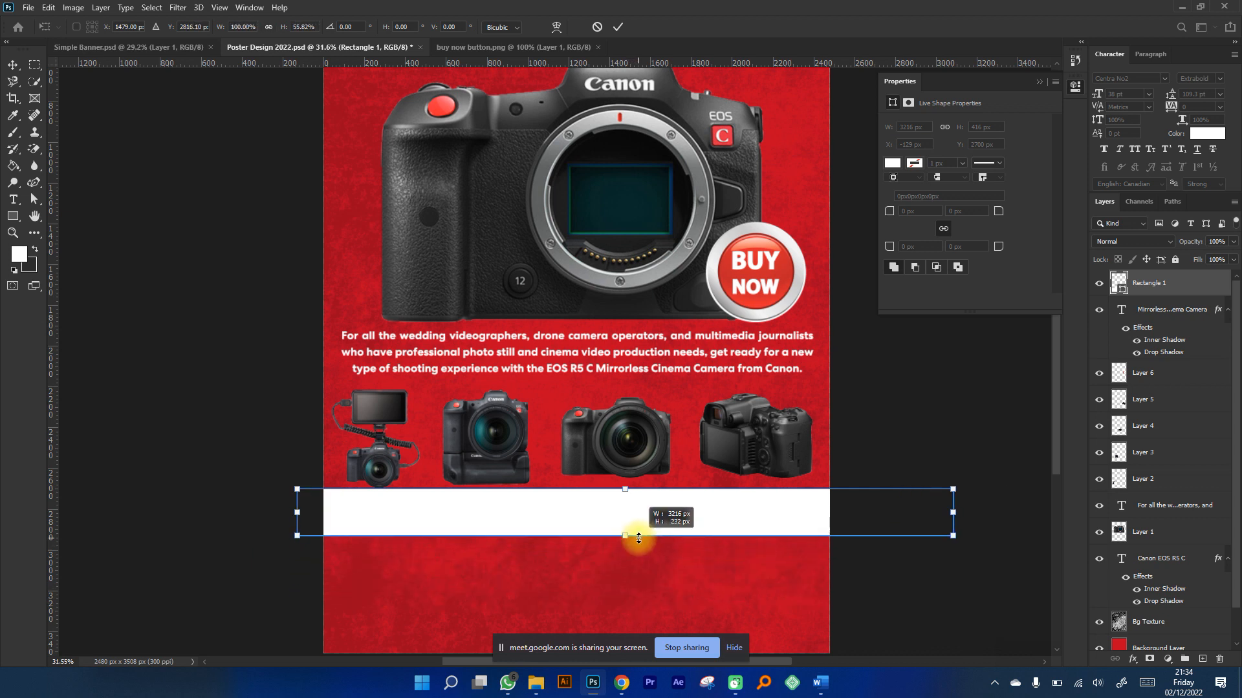
{"action": "left_click_drag", "start_coordinate": [953, 512], "coordinate": [937, 534]}
{"action": "mouse_move", "coordinate": [615, 537]}
{"action": "left_mouse_down"}
{"action": "mouse_move", "coordinate": [622, 585]}
{"action": "mouse_move", "coordinate": [615, 560]}
{"action": "left_mouse_up"}
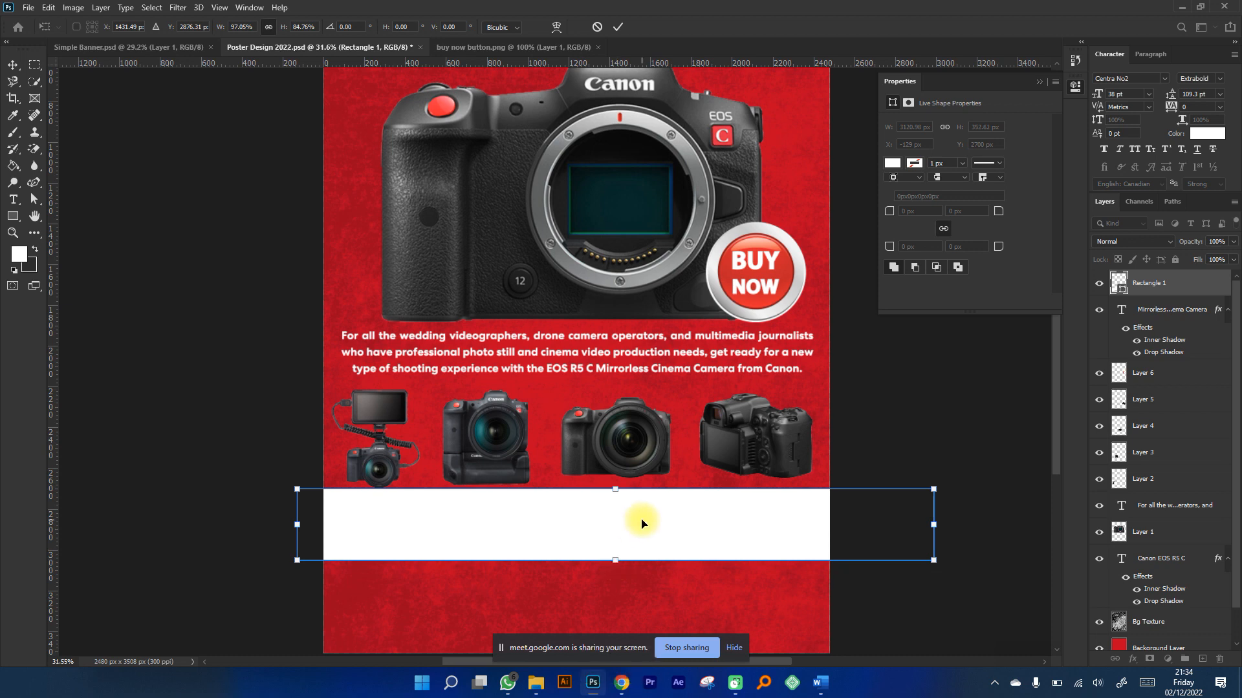
{"action": "key", "text": "Return"}
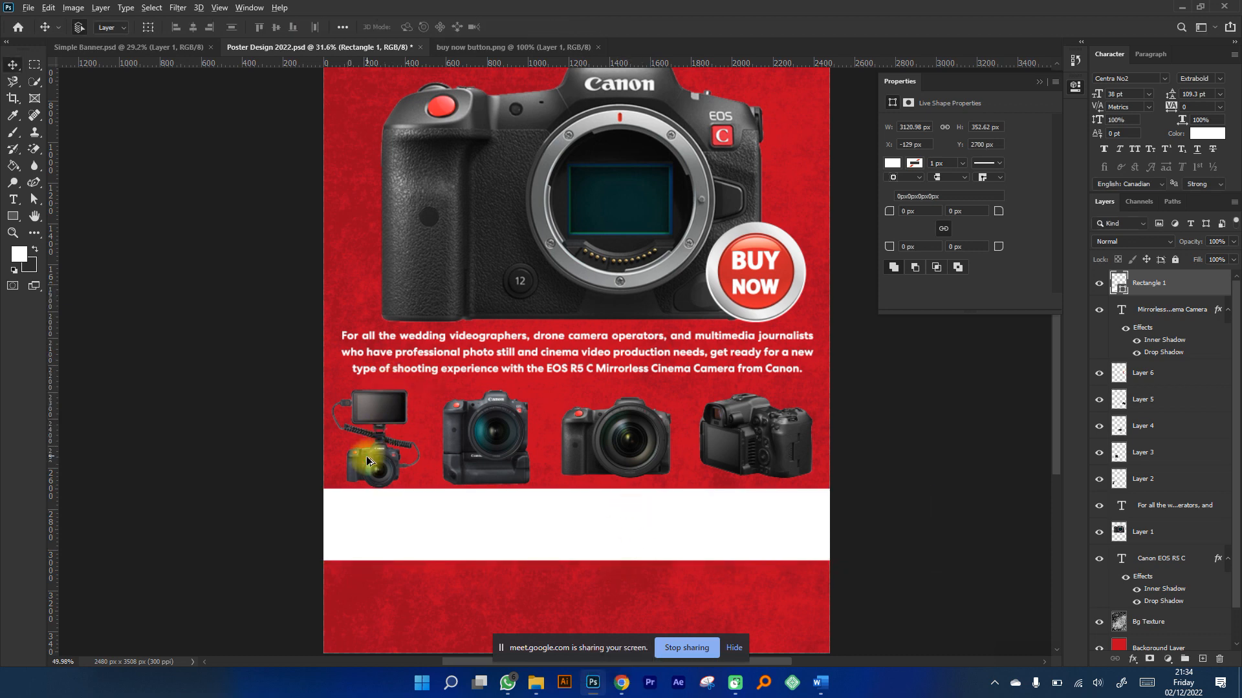
Move the leftmost small camera down about 8 px, closer to the white strip.
{"action": "scroll", "coordinate": [369, 456], "scroll_direction": "up", "scroll_amount": 3, "text": "alt"}
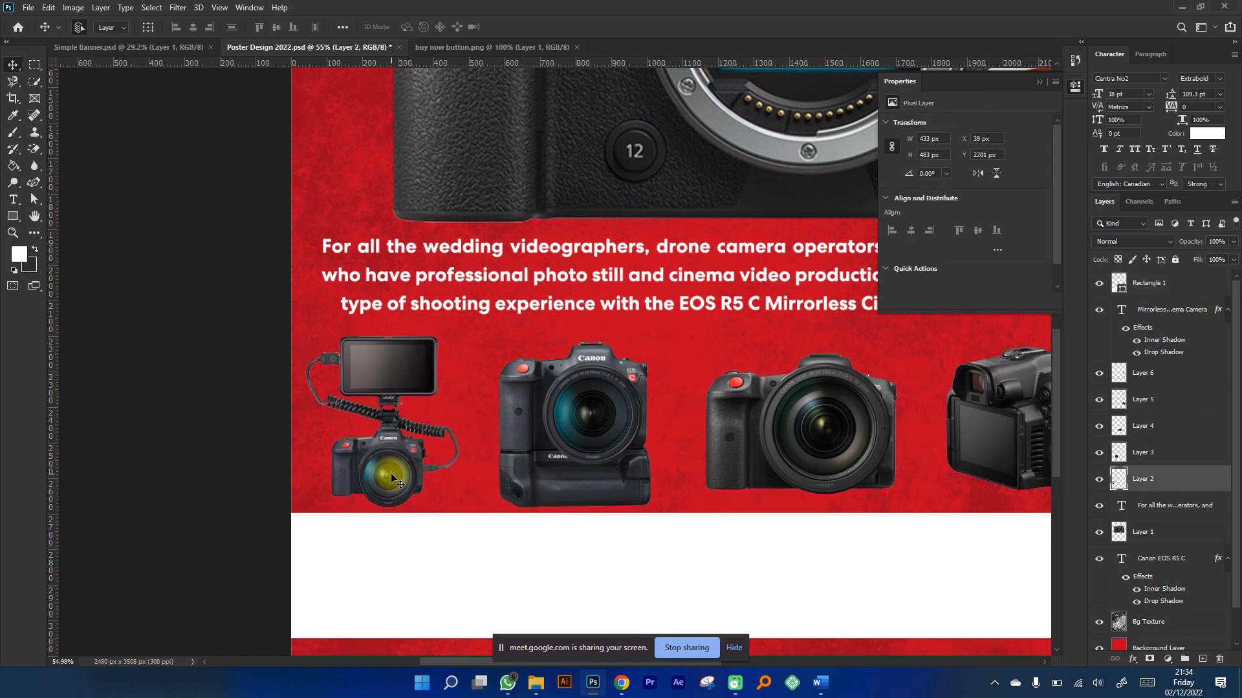
{"action": "scroll", "coordinate": [388, 456], "scroll_direction": "up", "scroll_amount": 2, "text": "alt"}
{"action": "left_click_drag", "start_coordinate": [391, 455], "coordinate": [397, 463]}
{"action": "scroll", "coordinate": [410, 481], "scroll_direction": "down", "scroll_amount": 4, "text": "alt"}
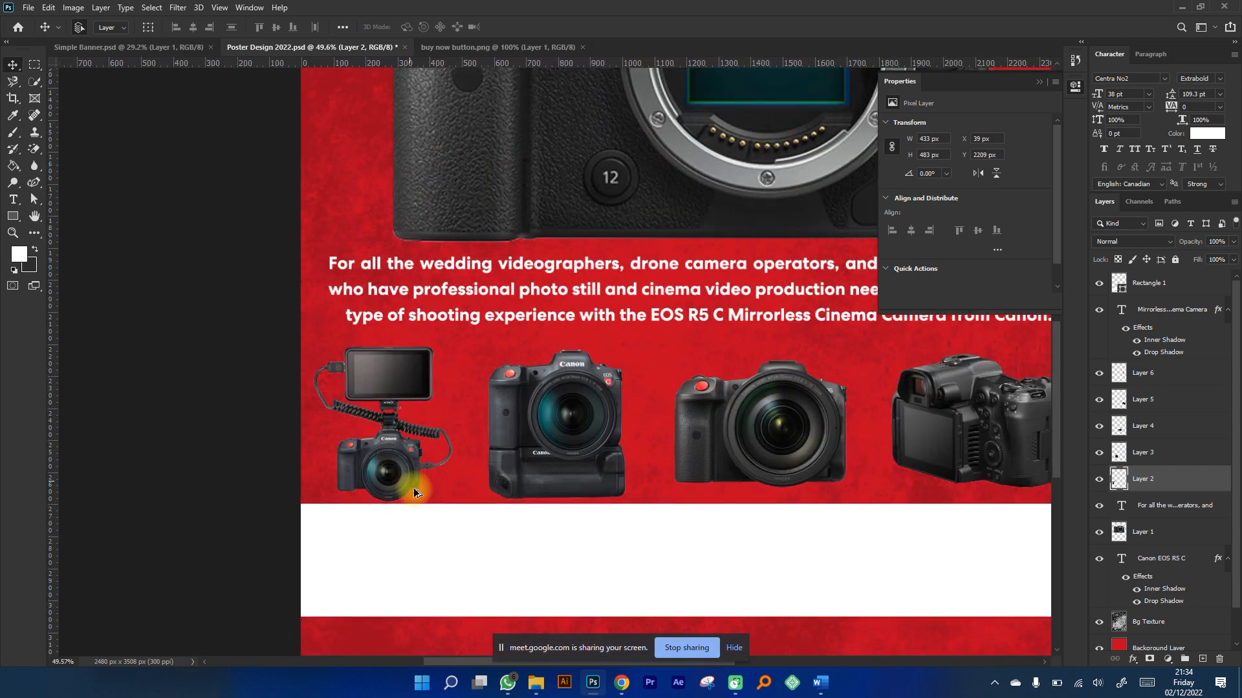
Create a text box about 2073 × 272 px over the white strip and paste the three copied feature lines into it.
{"action": "left_click", "coordinate": [14, 200]}
{"action": "scroll", "coordinate": [440, 391], "scroll_direction": "down", "scroll_amount": 3}
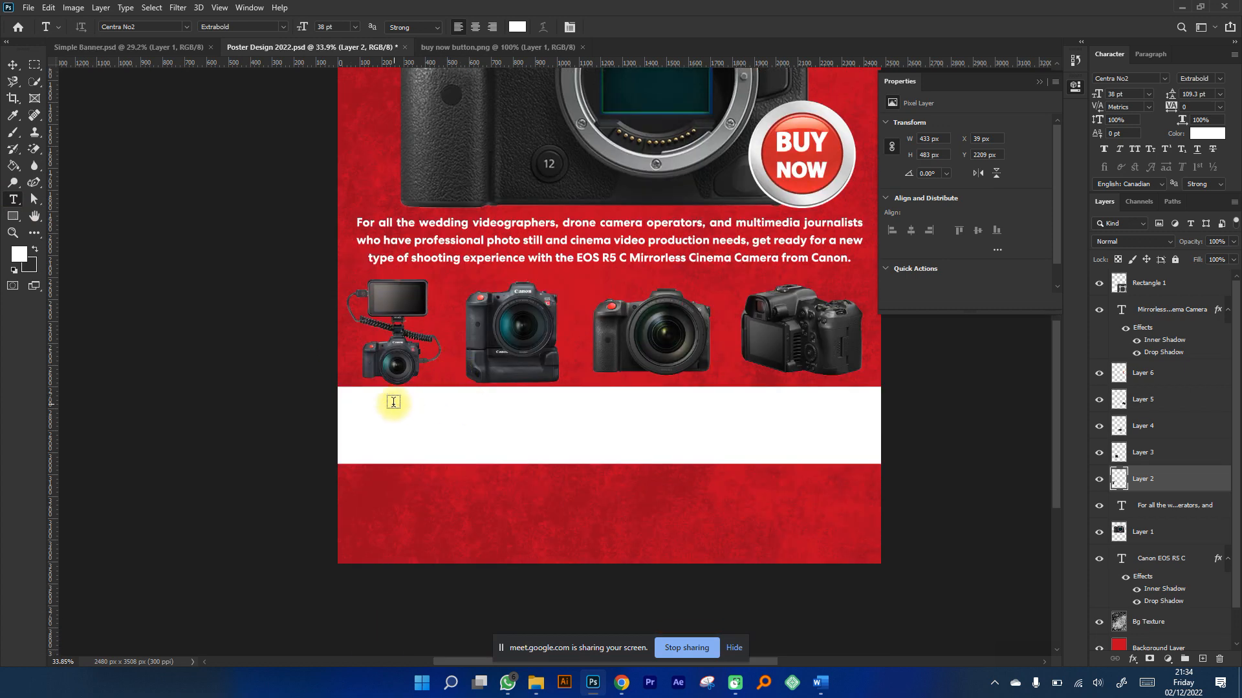
{"action": "left_click_drag", "start_coordinate": [386, 399], "coordinate": [842, 458]}
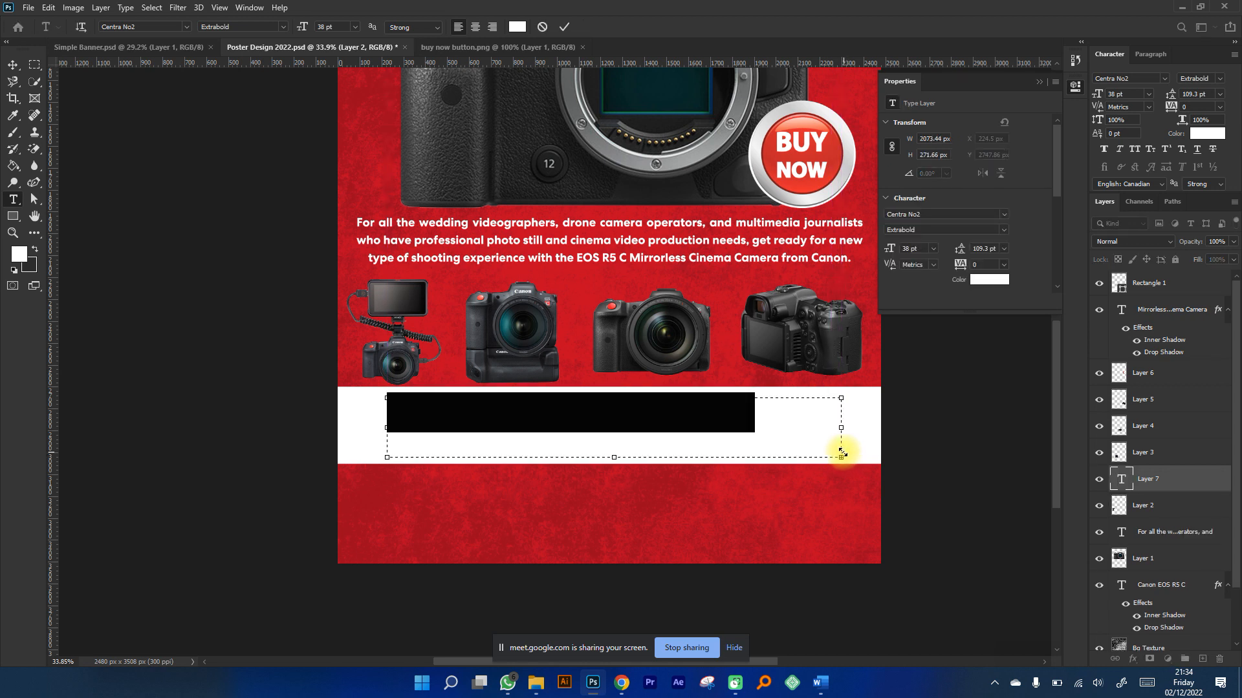
{"action": "key", "text": "ctrl+v"}
{"action": "left_click", "coordinate": [12, 66]}
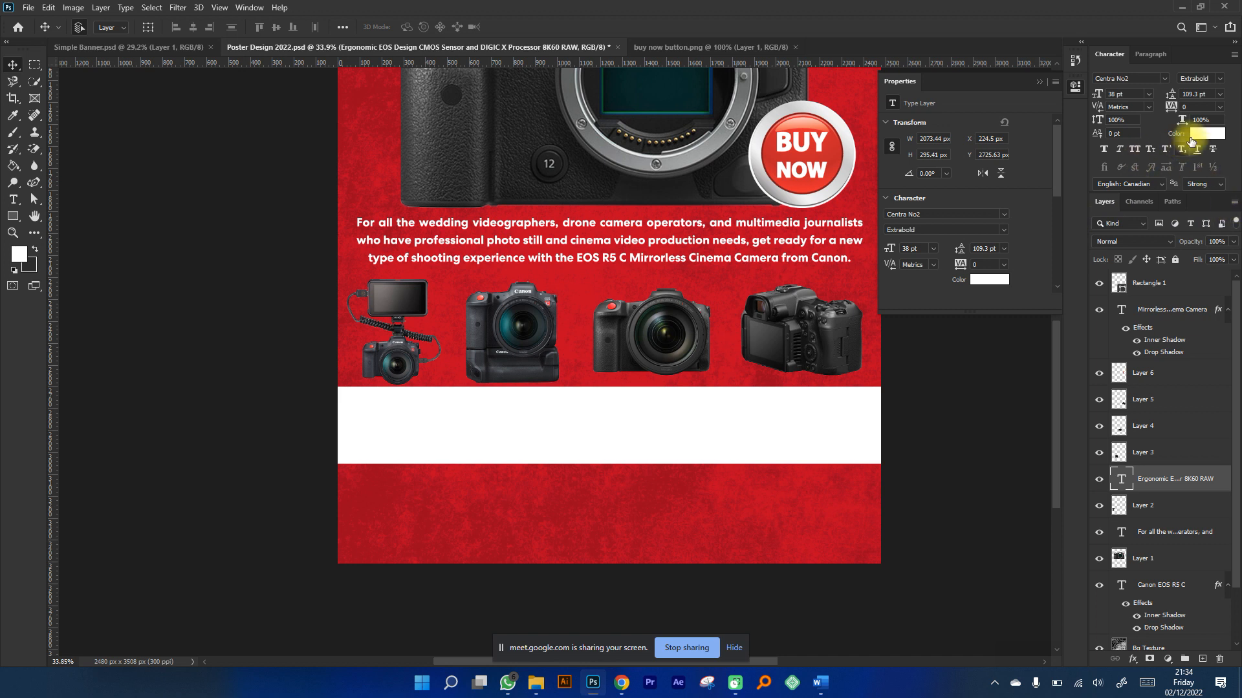
Set the pasted feature text to red #bb031f, sampled from the poster background, at 23 pt.
{"action": "left_click", "coordinate": [1197, 136]}
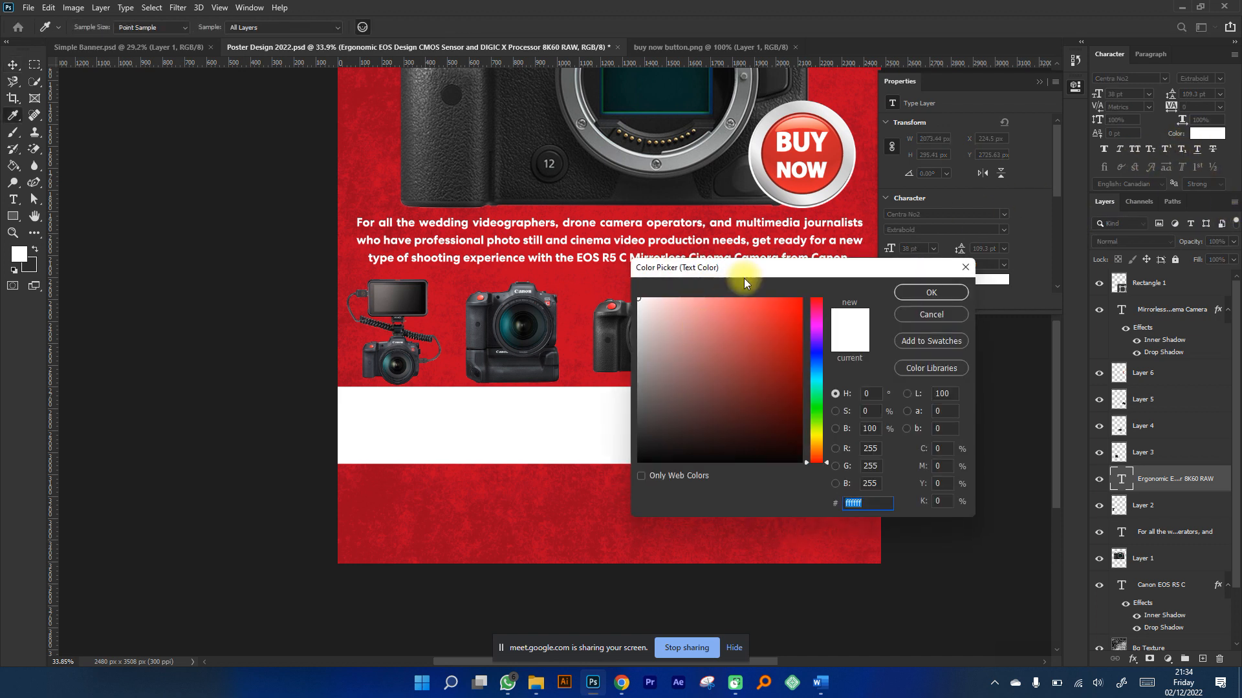
{"action": "left_click_drag", "start_coordinate": [743, 267], "coordinate": [634, 245]}
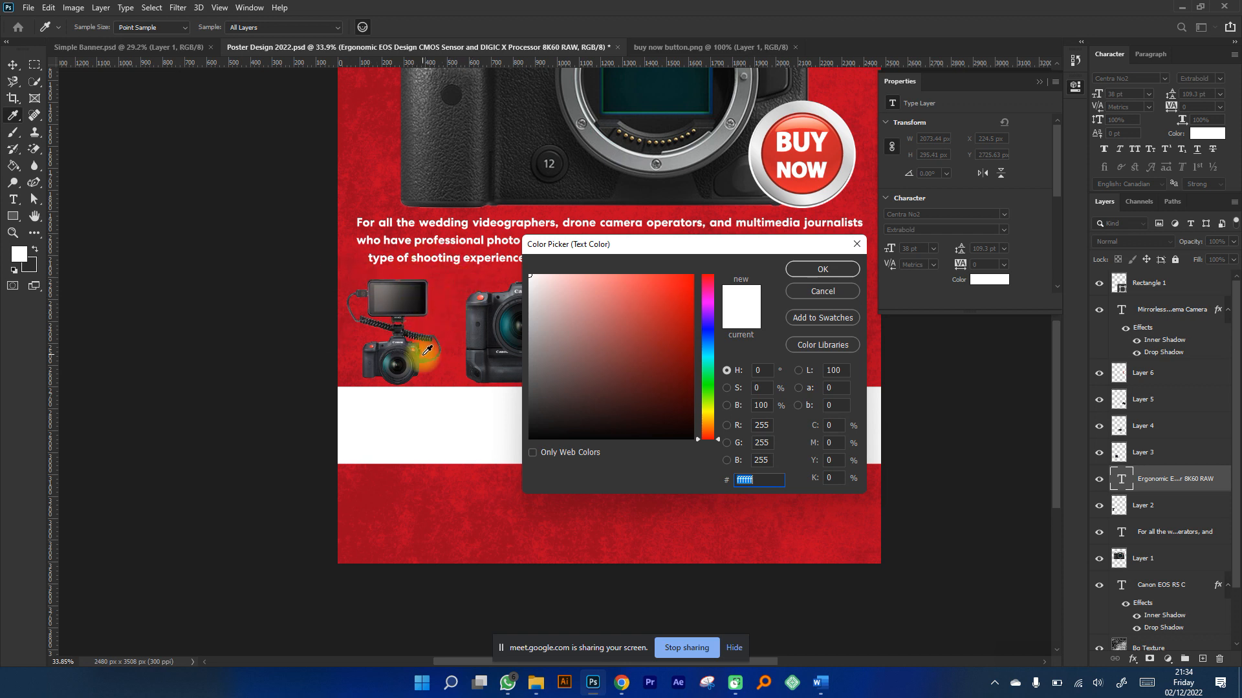
{"action": "left_click", "coordinate": [442, 297]}
{"action": "left_click_drag", "start_coordinate": [683, 250], "coordinate": [867, 222]}
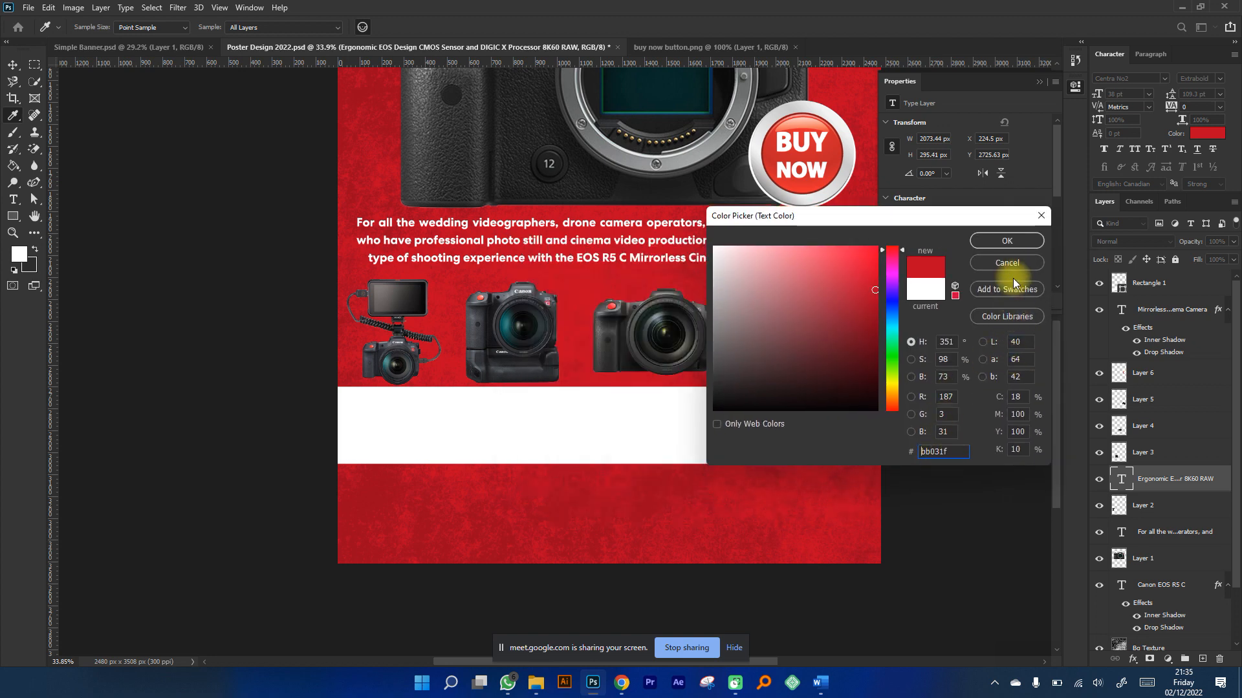
{"action": "left_click", "coordinate": [1009, 241]}
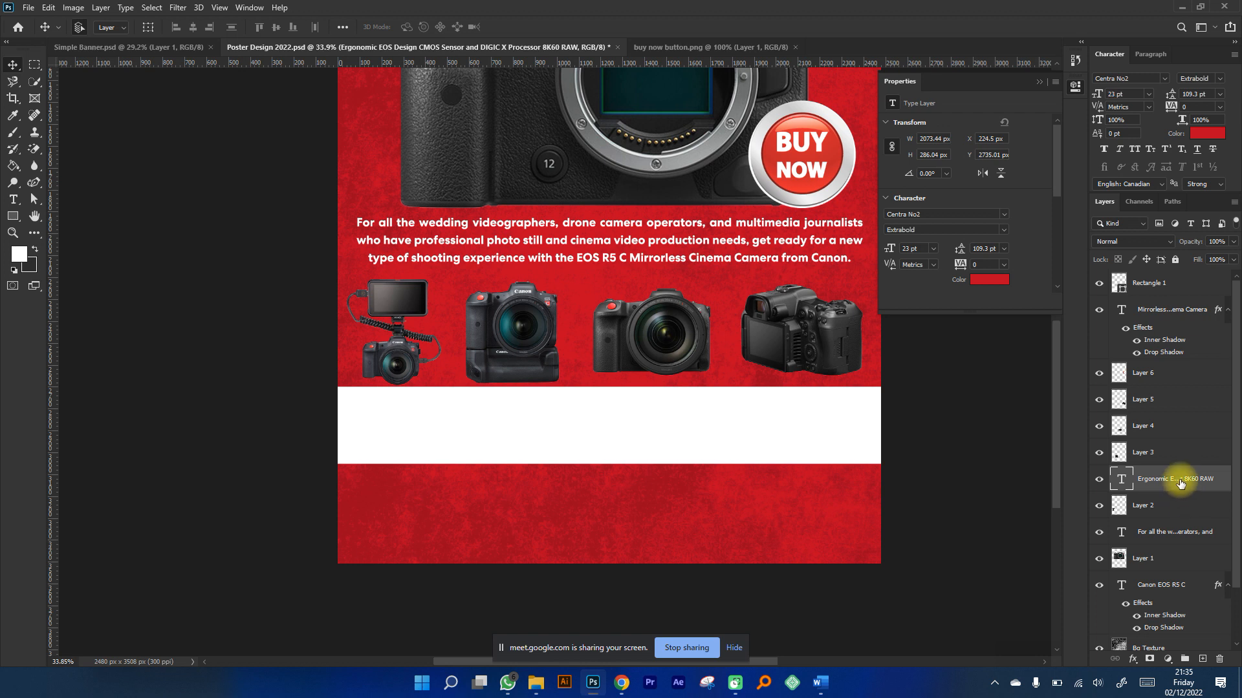
Bring the feature text layer to the top of the layer stack, above the white strip, and shift it 31 px right and 9 px up.
{"action": "left_click_drag", "start_coordinate": [1180, 482], "coordinate": [1145, 272]}
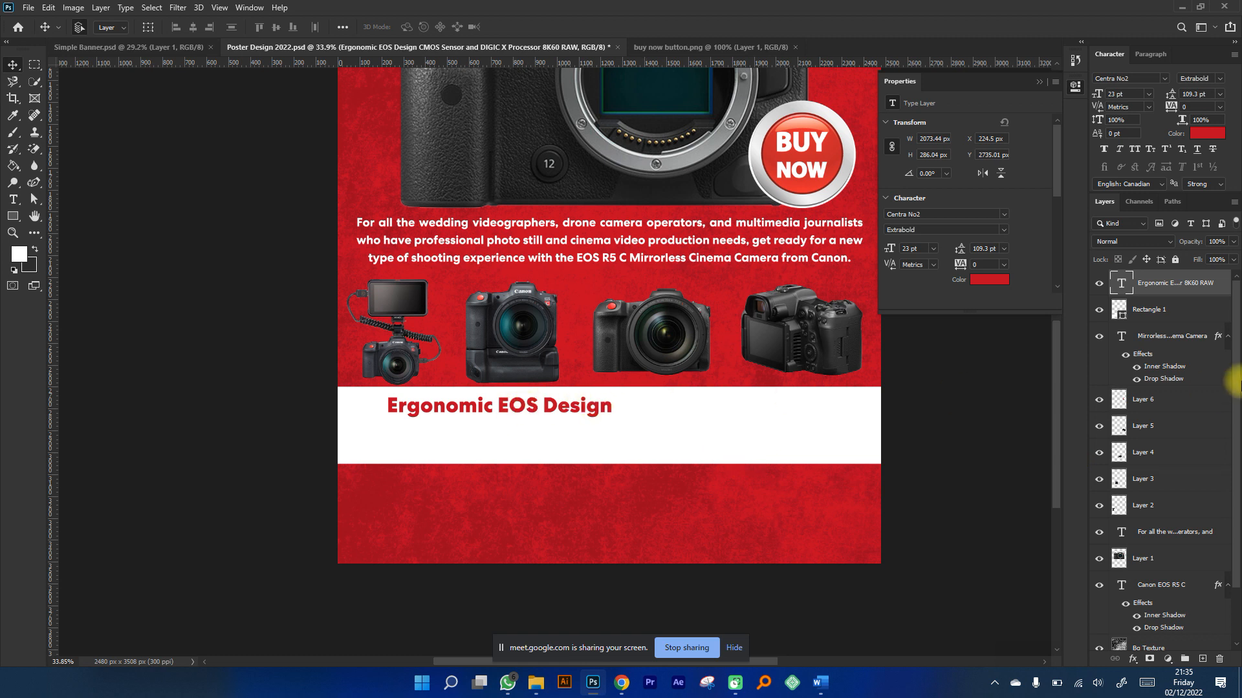
{"action": "left_click_drag", "start_coordinate": [1202, 289], "coordinate": [1183, 442]}
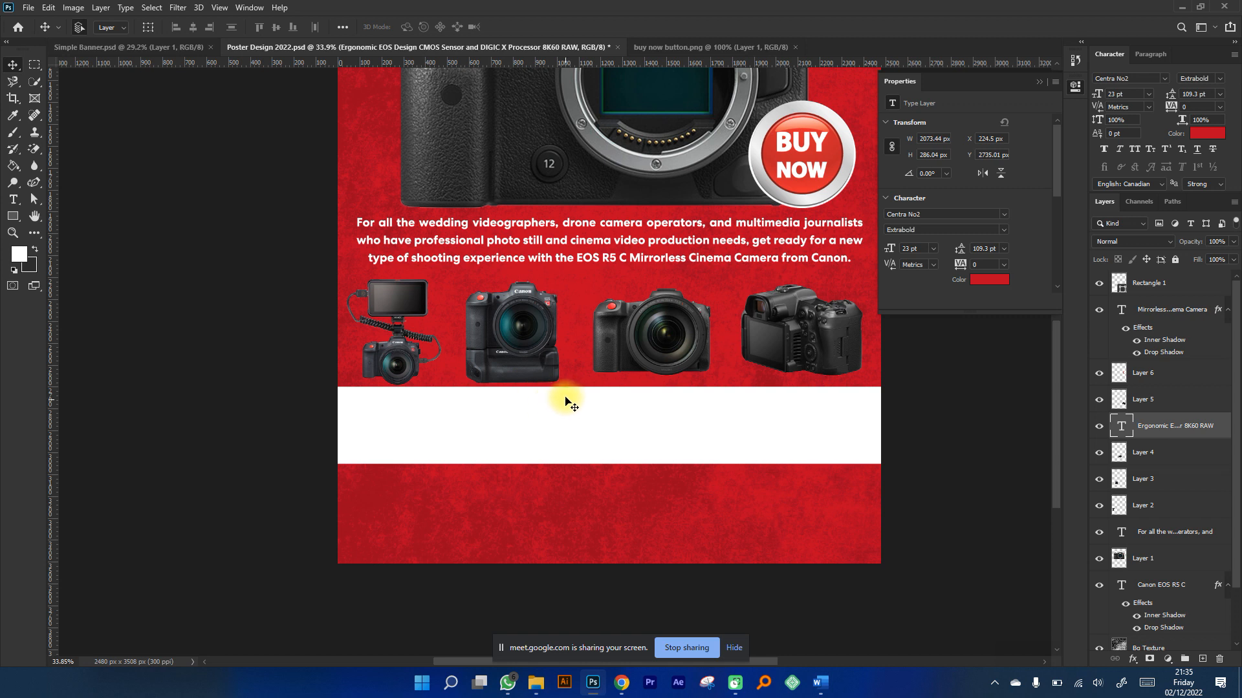
{"action": "left_click_drag", "start_coordinate": [1174, 423], "coordinate": [1164, 270]}
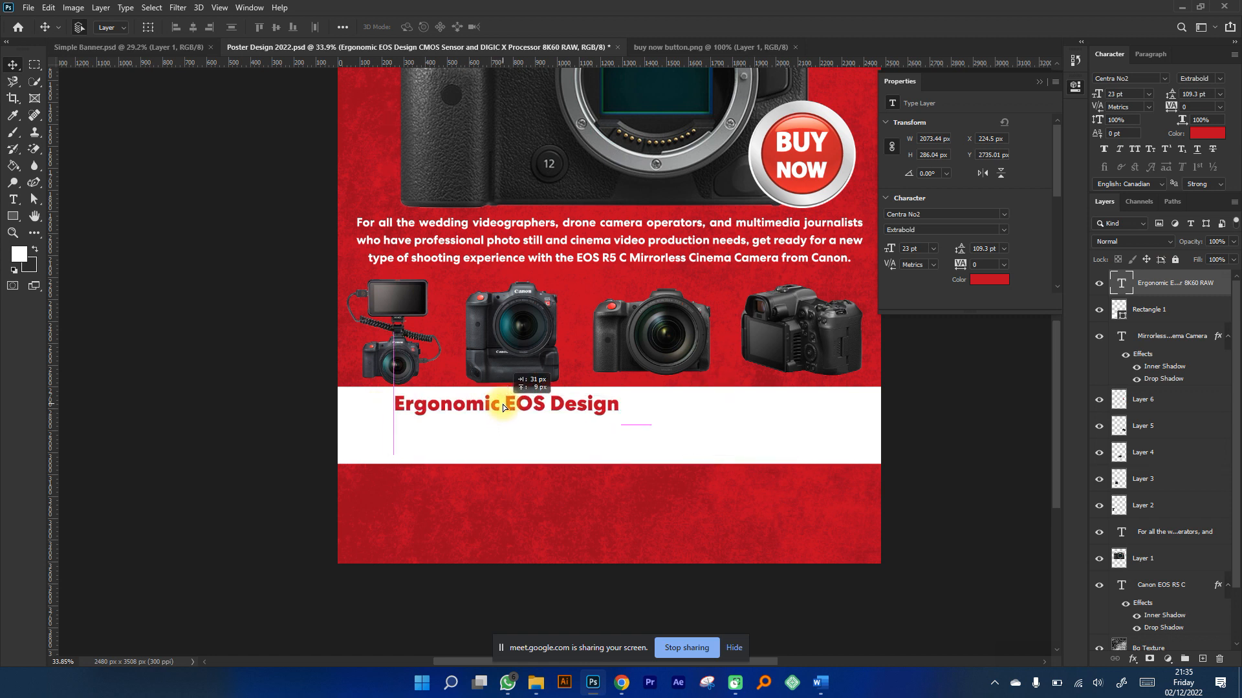
{"action": "left_click_drag", "start_coordinate": [500, 408], "coordinate": [506, 406]}
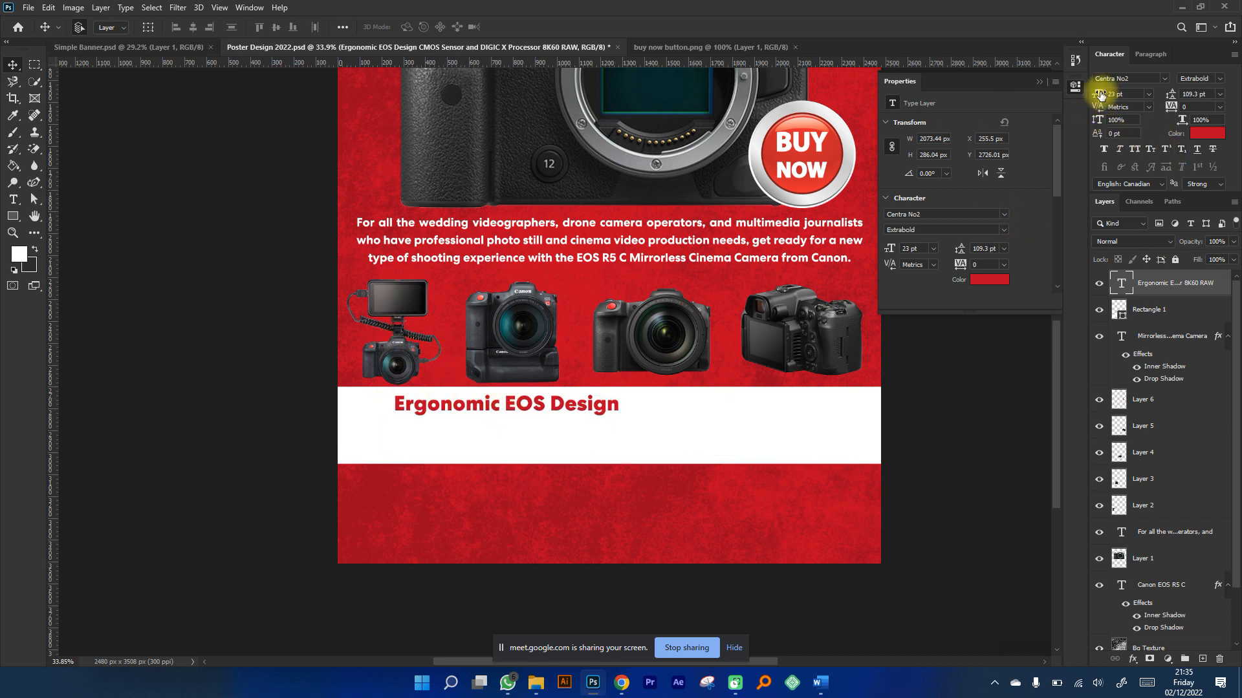
Reduce the feature text's leading to 23.3 pt and its font size to 20 pt so all three lines fit the white strip.
{"action": "left_click_drag", "start_coordinate": [1100, 91], "coordinate": [1175, 93]}
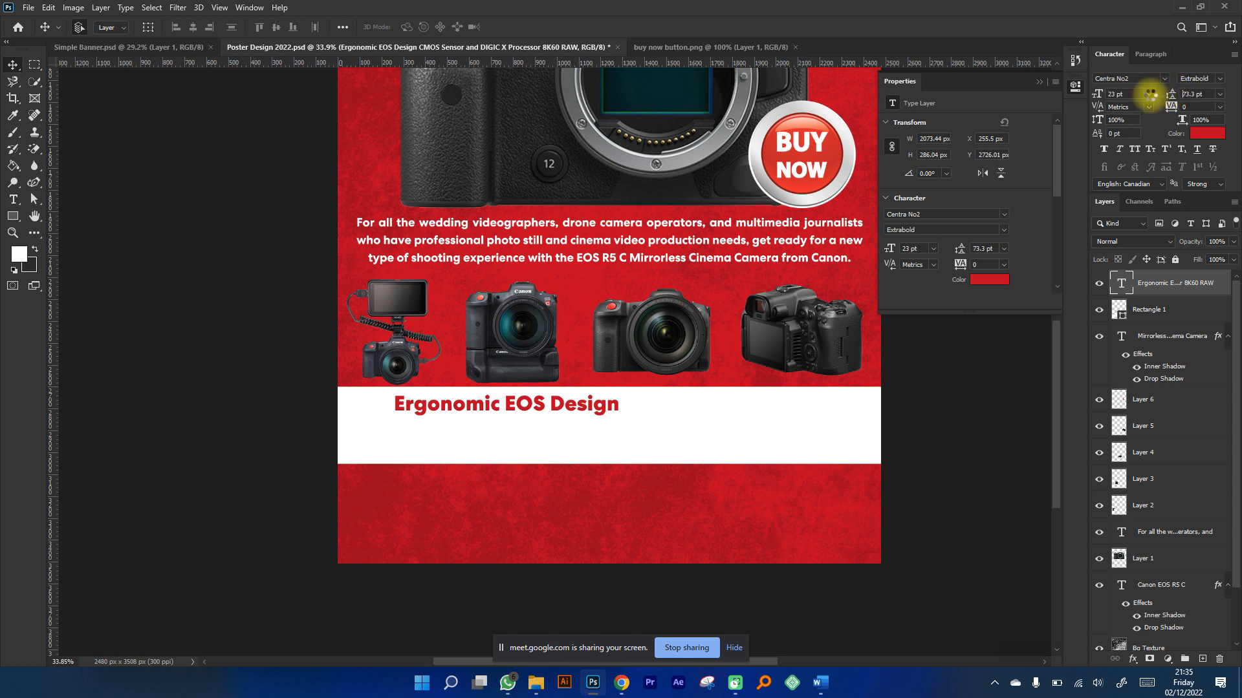
{"action": "key", "text": "Down"}
{"action": "key", "text": "Down"}
{"action": "key", "text": "Down"}
{"action": "key", "text": "Down"}
{"action": "key", "text": "Down"}
{"action": "key", "text": "Down"}
{"action": "key", "text": "Down"}
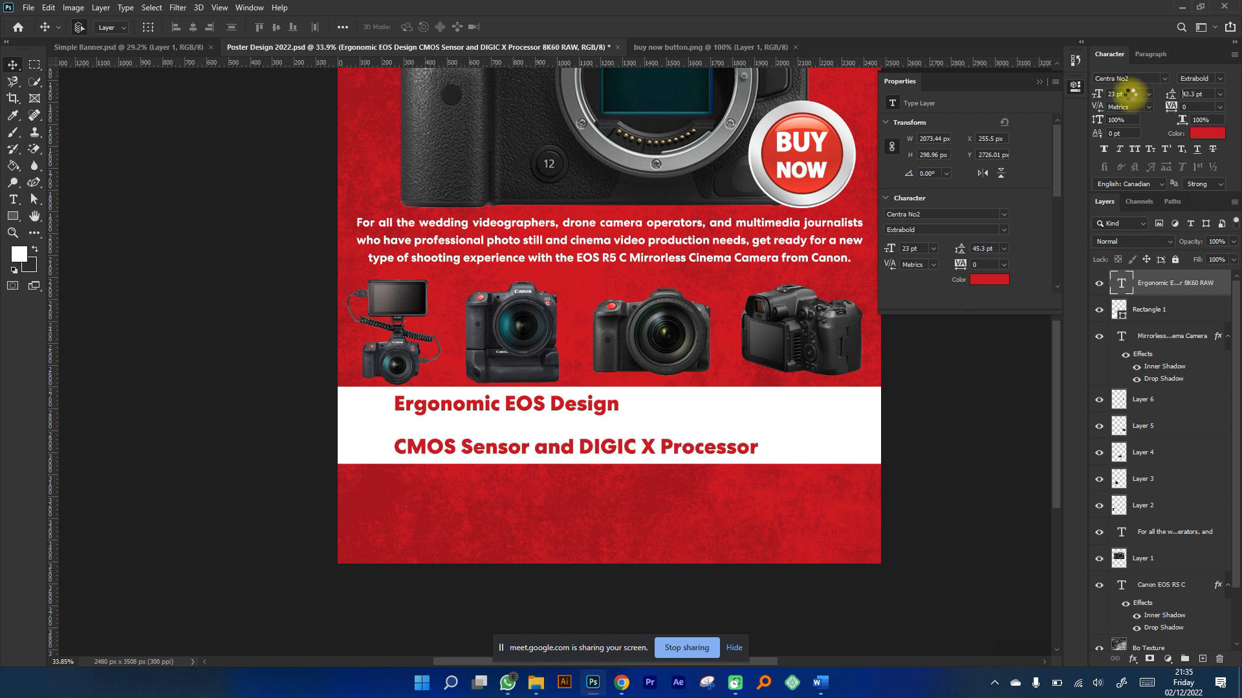
{"action": "key", "text": "Down"}
{"action": "key", "text": "Down"}
{"action": "key", "text": "Down"}
{"action": "key", "text": "Down"}
{"action": "key", "text": "Down"}
{"action": "key", "text": "Down"}
{"action": "key", "text": "Down"}
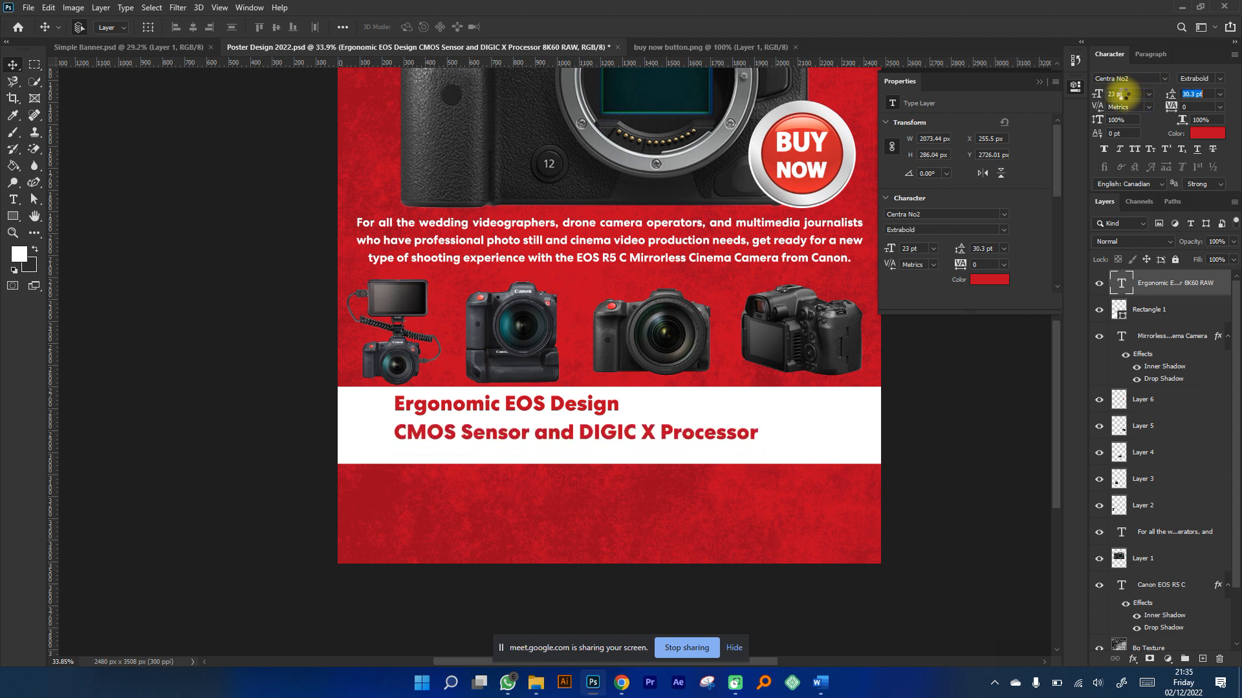
{"action": "key", "text": "Down"}
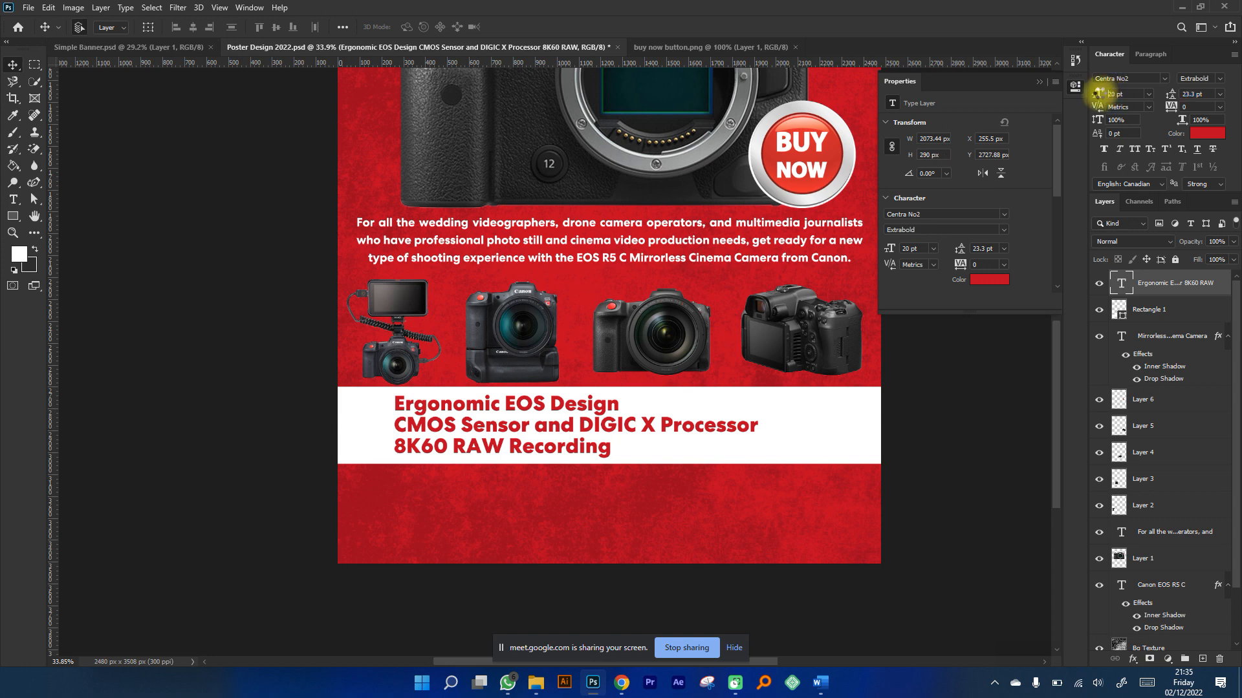
{"action": "key", "text": "Return"}
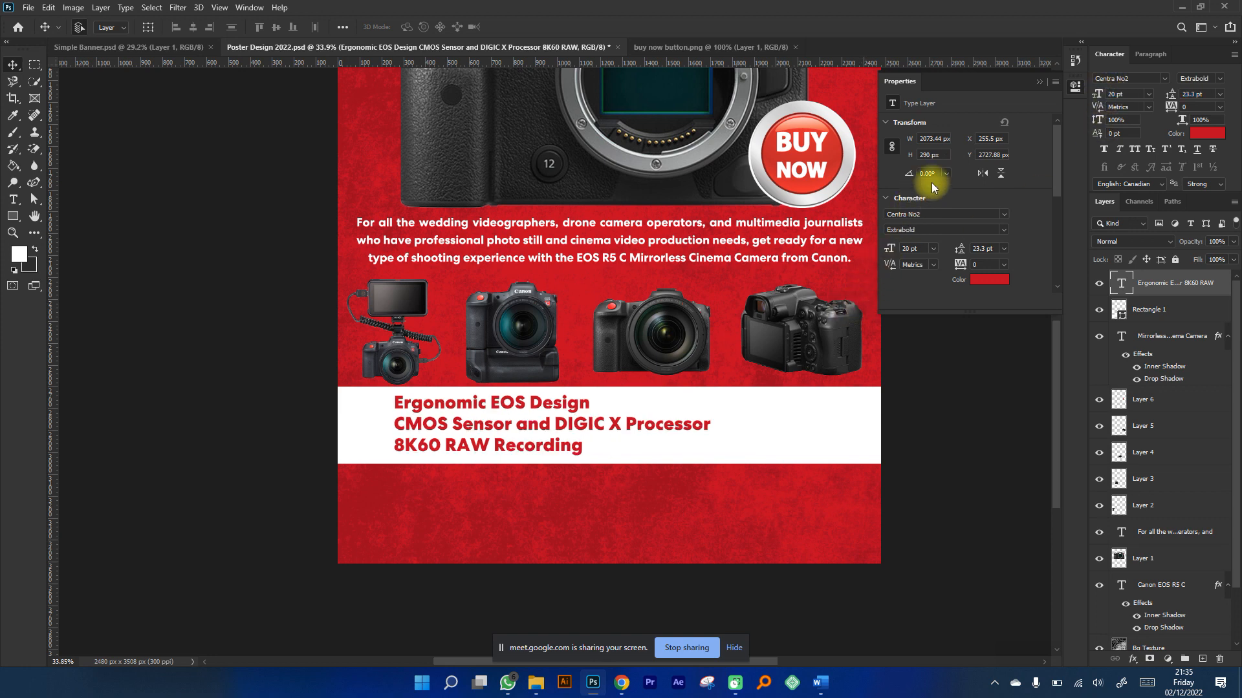
Centre-align the three feature lines and move the text about 74 px left to centre it on the white strip.
{"action": "left_click", "coordinate": [1152, 54]}
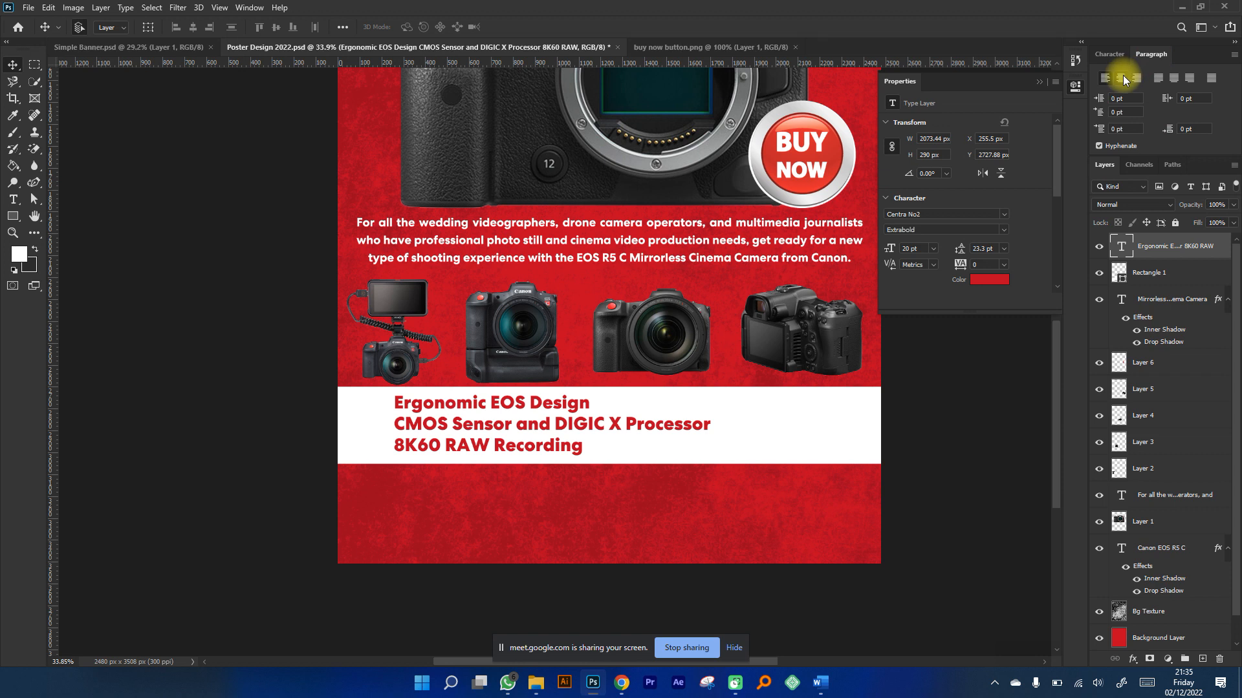
{"action": "left_click", "coordinate": [1123, 78]}
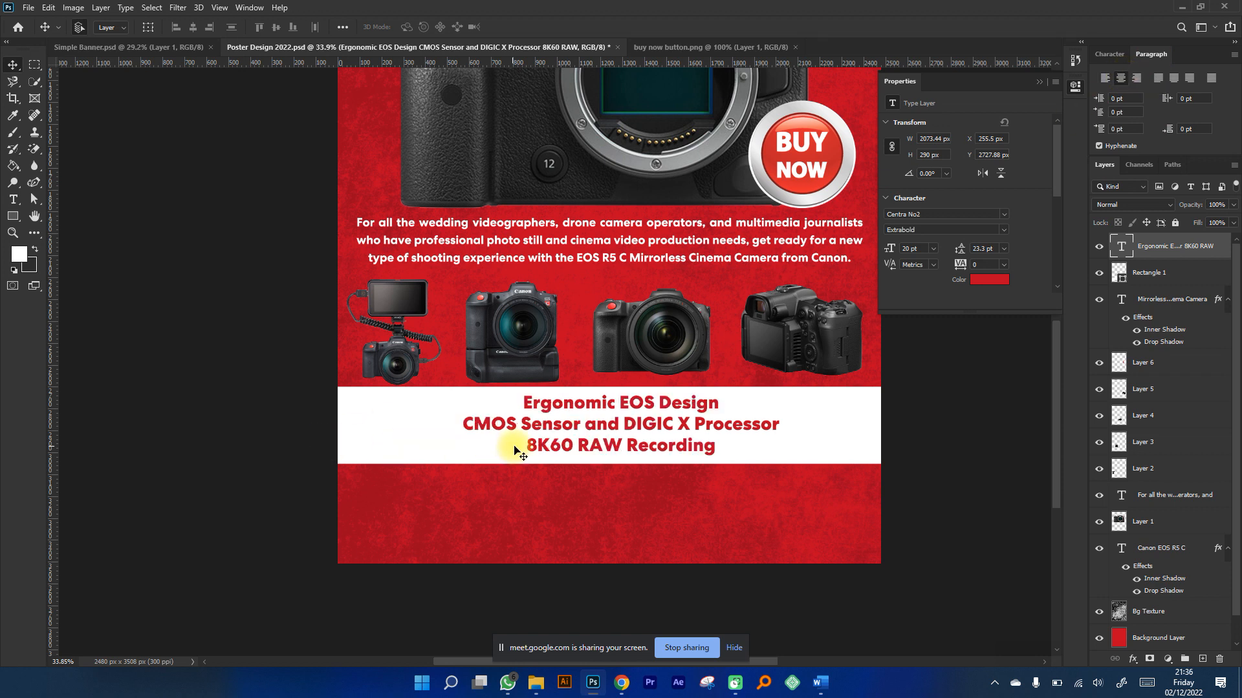
{"action": "left_click_drag", "start_coordinate": [631, 429], "coordinate": [615, 431]}
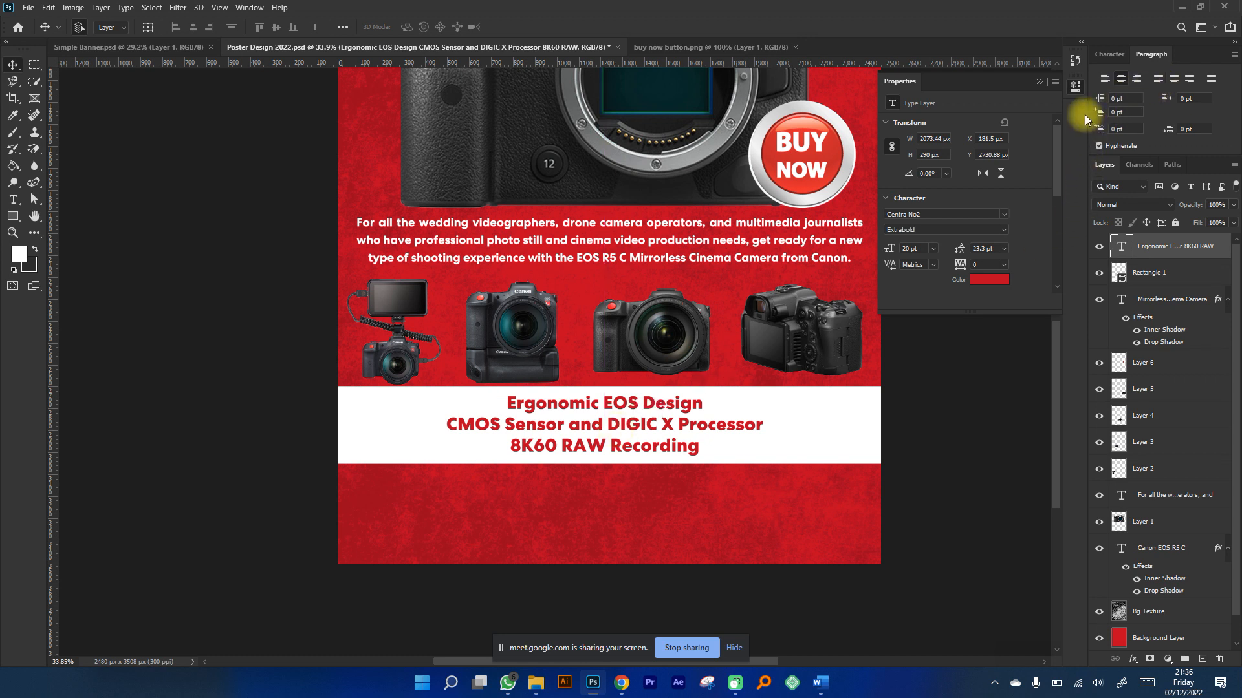
Try left and right alignment on the feature text, ending back on centre alignment.
{"action": "left_click", "coordinate": [1105, 78]}
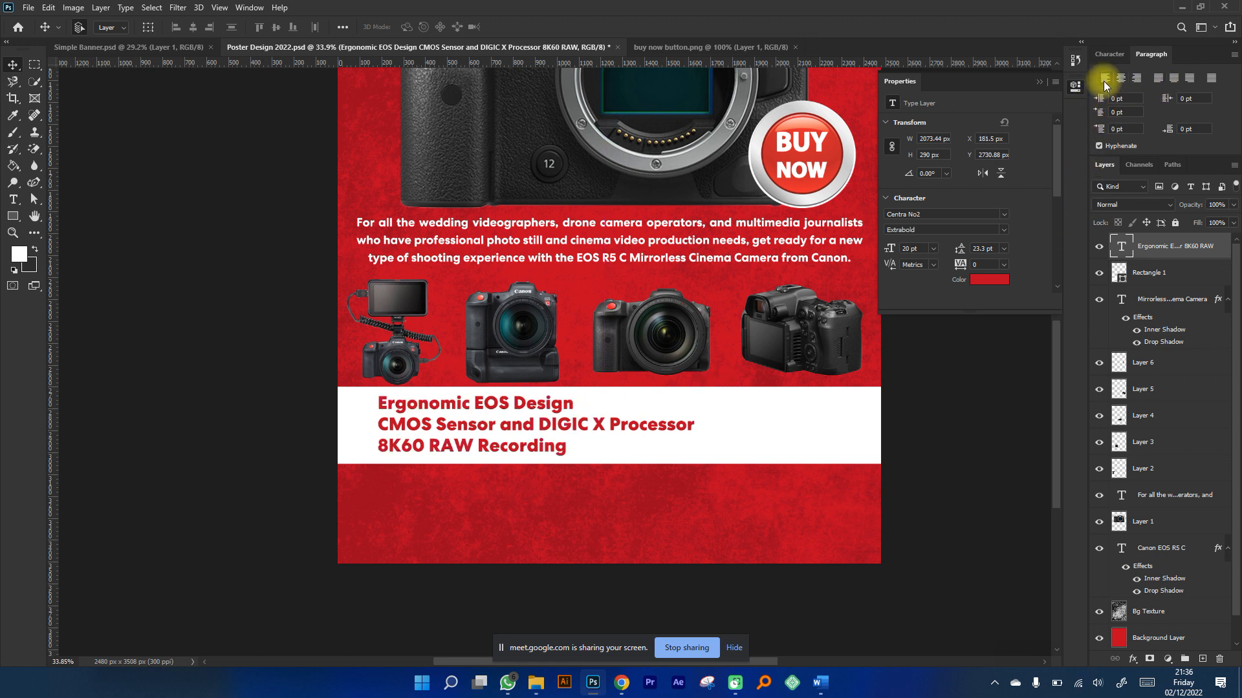
{"action": "left_click", "coordinate": [1136, 78]}
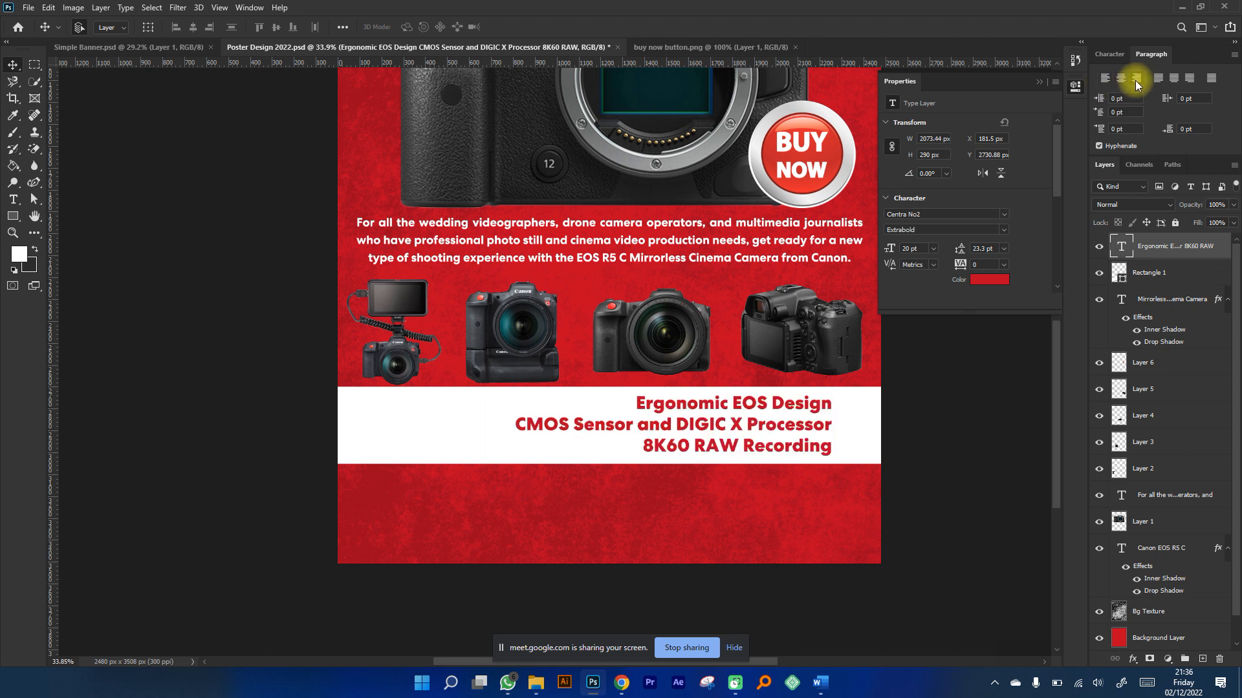
{"action": "left_click", "coordinate": [1121, 77]}
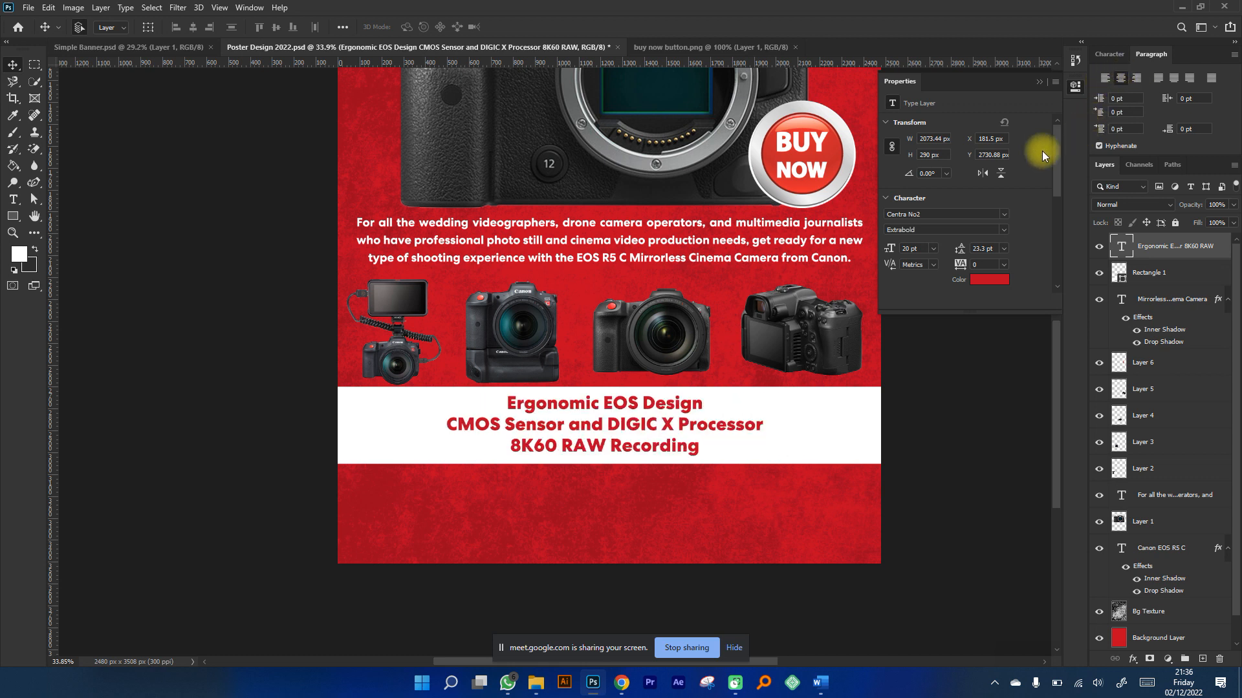
Switch to the Simple Banner.psd reference document and examine the ordering details below its white strip.
{"action": "scroll", "coordinate": [647, 388], "scroll_direction": "down", "scroll_amount": 2}
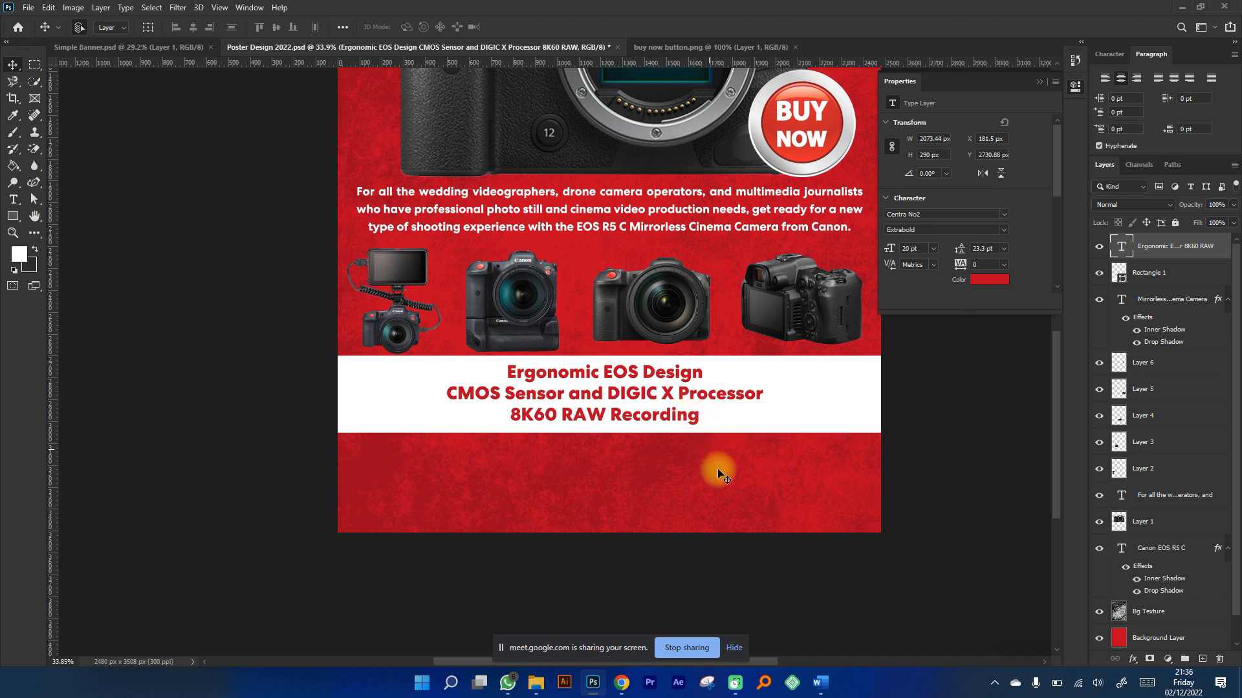
{"action": "scroll", "coordinate": [711, 446], "scroll_direction": "up", "scroll_amount": 3}
{"action": "left_click", "coordinate": [166, 48]}
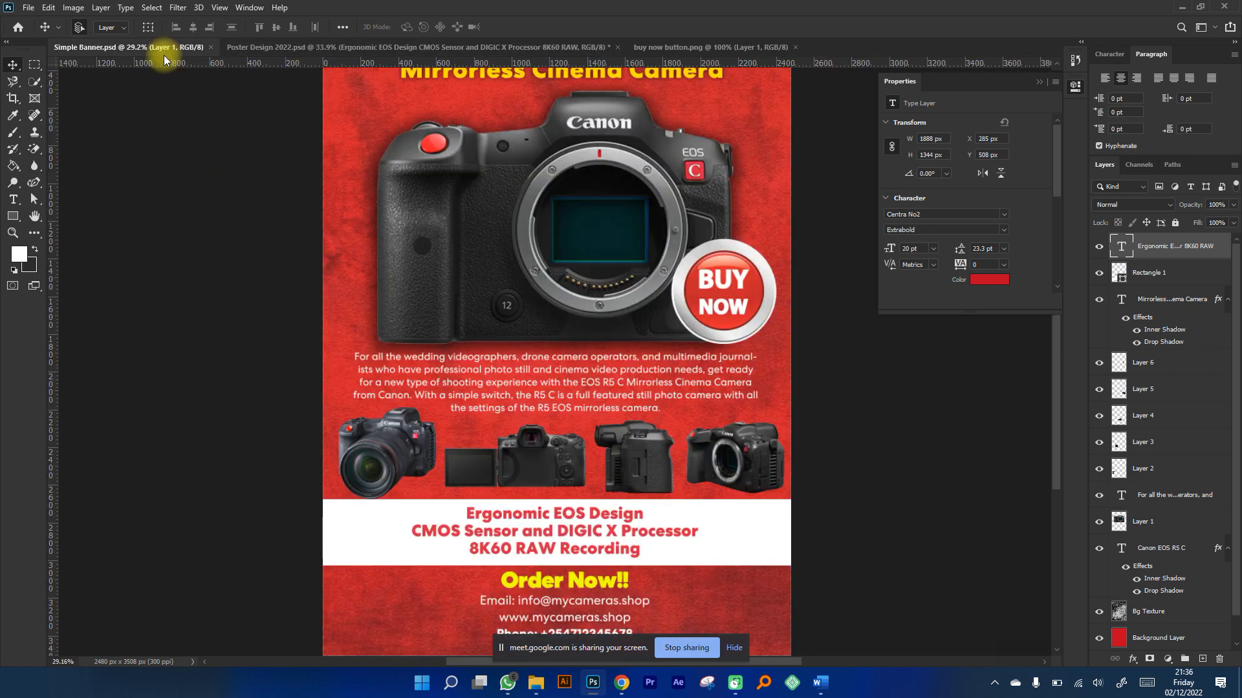
{"action": "scroll", "coordinate": [659, 446], "scroll_direction": "down", "scroll_amount": 4}
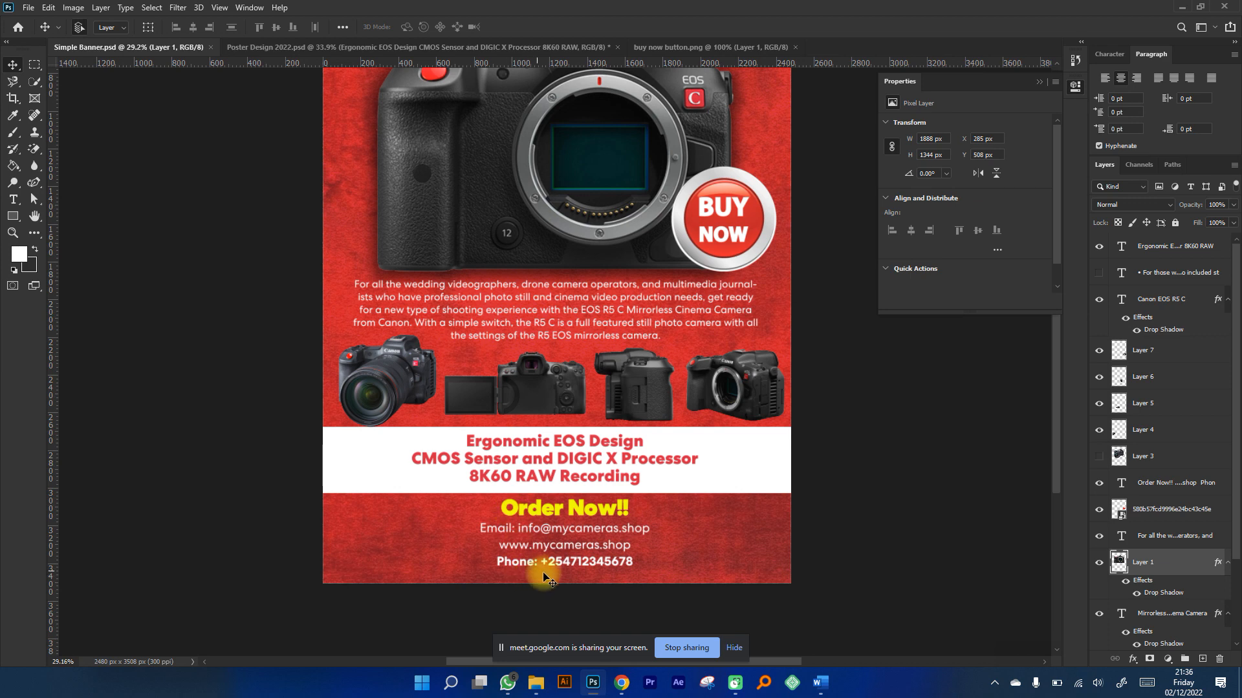
{"action": "mouse_move", "coordinate": [816, 693]}
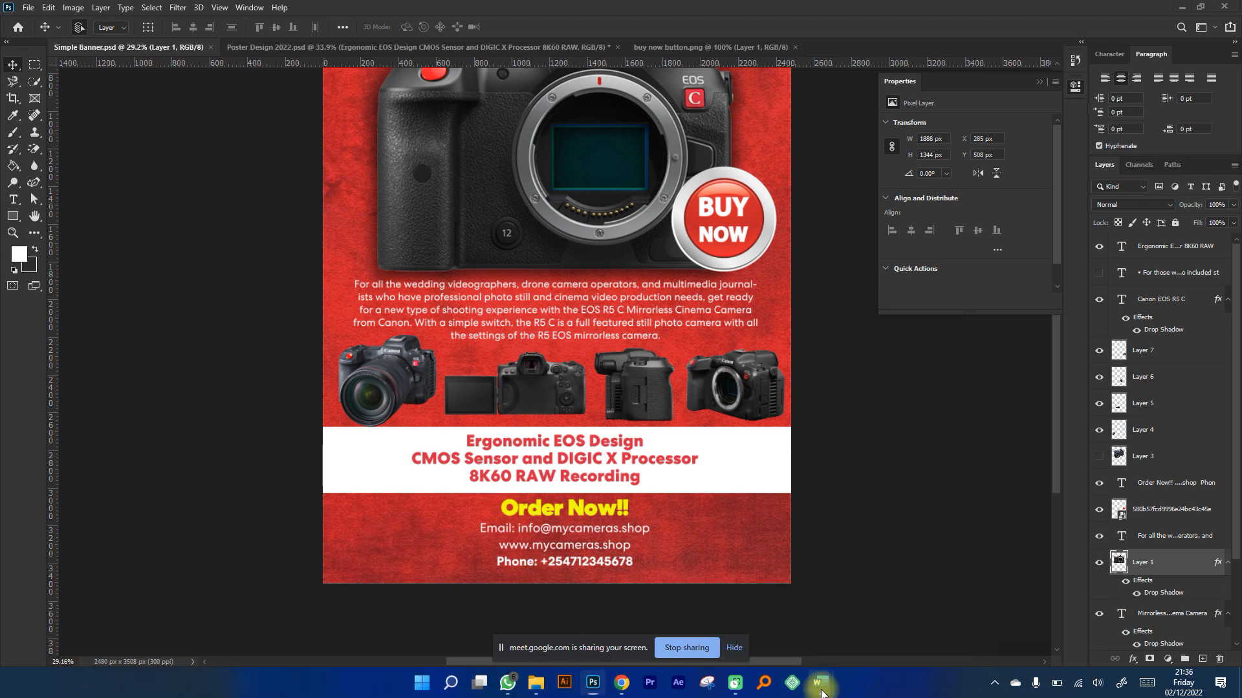
Switch to Word and copy the "Order Now!!" contact block from the end of the document.
{"action": "left_click", "coordinate": [749, 626]}
{"action": "scroll", "coordinate": [459, 472], "scroll_direction": "down", "scroll_amount": 1}
{"action": "scroll", "coordinate": [459, 472], "scroll_direction": "down", "scroll_amount": 2}
{"action": "left_click_drag", "start_coordinate": [553, 514], "coordinate": [390, 461]}
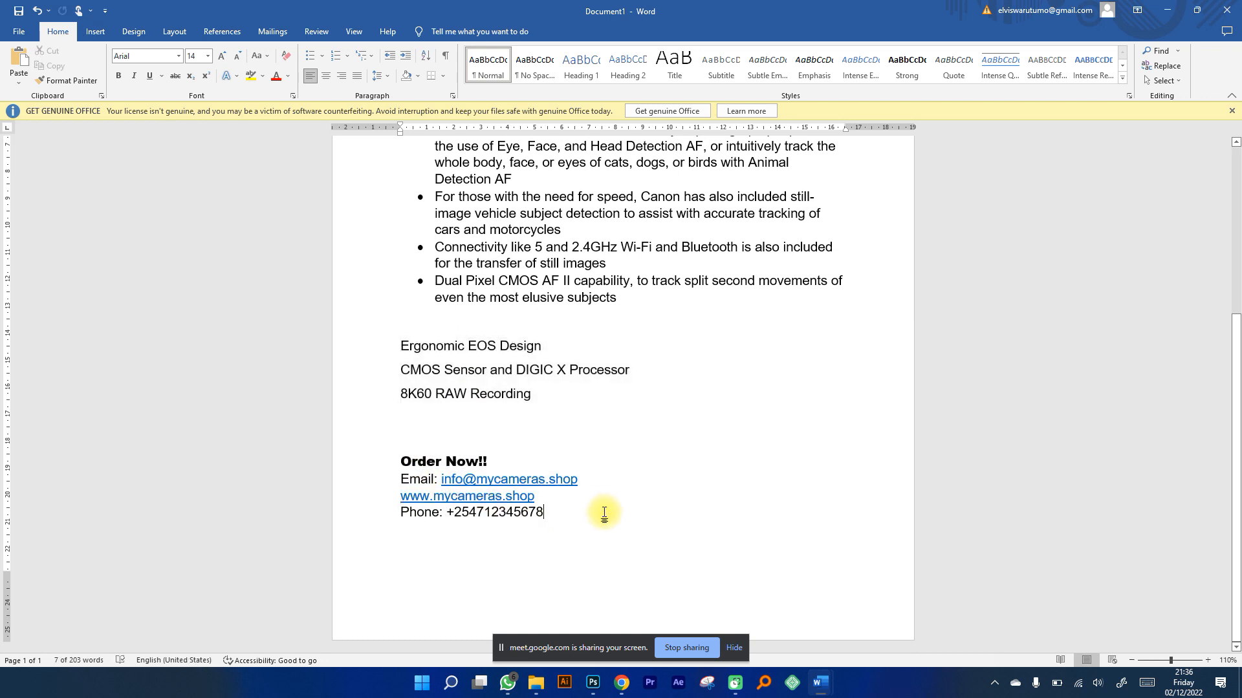
{"action": "key", "text": "ctrl+c"}
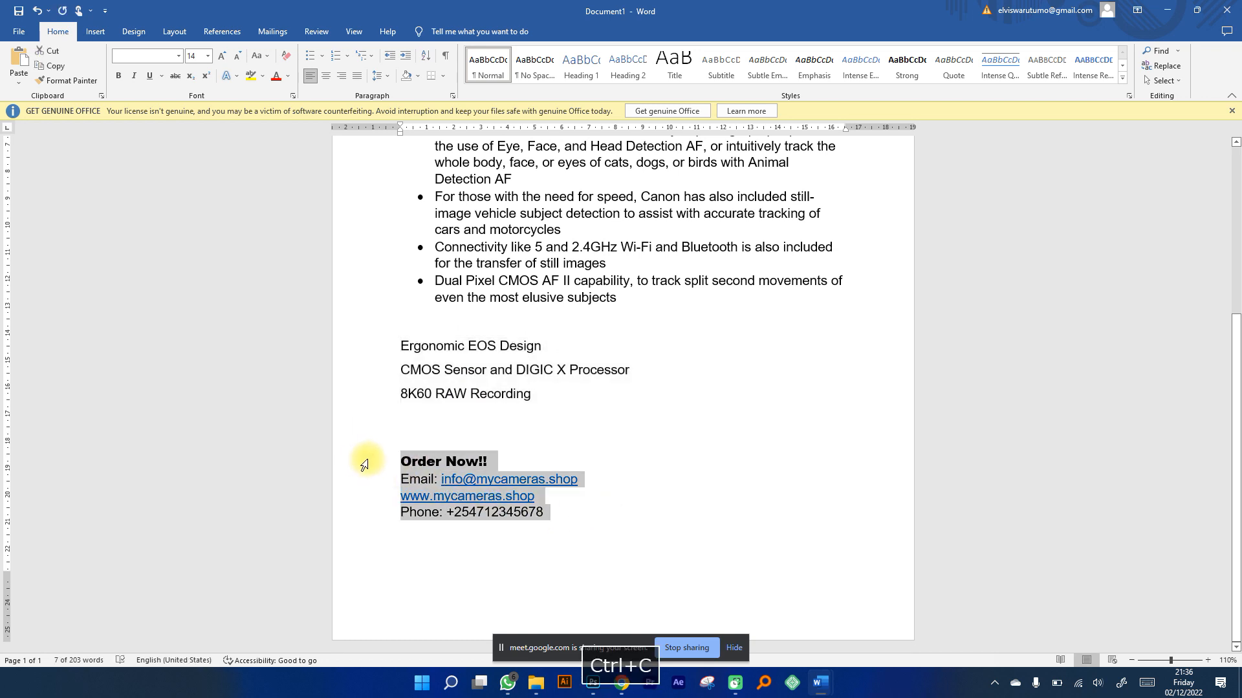
{"action": "right_click", "coordinate": [453, 479]}
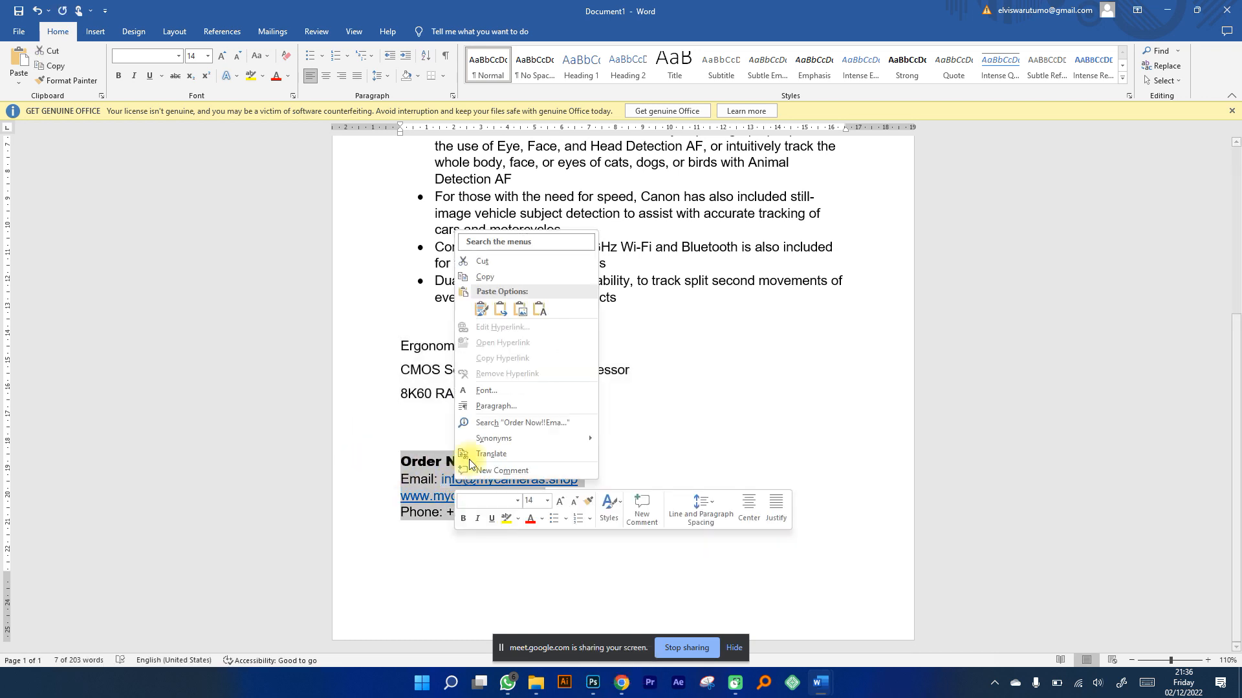
{"action": "left_click", "coordinate": [510, 277]}
Return to Photoshop and paste the copied contact block into a new text box below the white band of Poster Design 2022.psd.
{"action": "left_click", "coordinate": [593, 682]}
{"action": "key", "text": "space"}
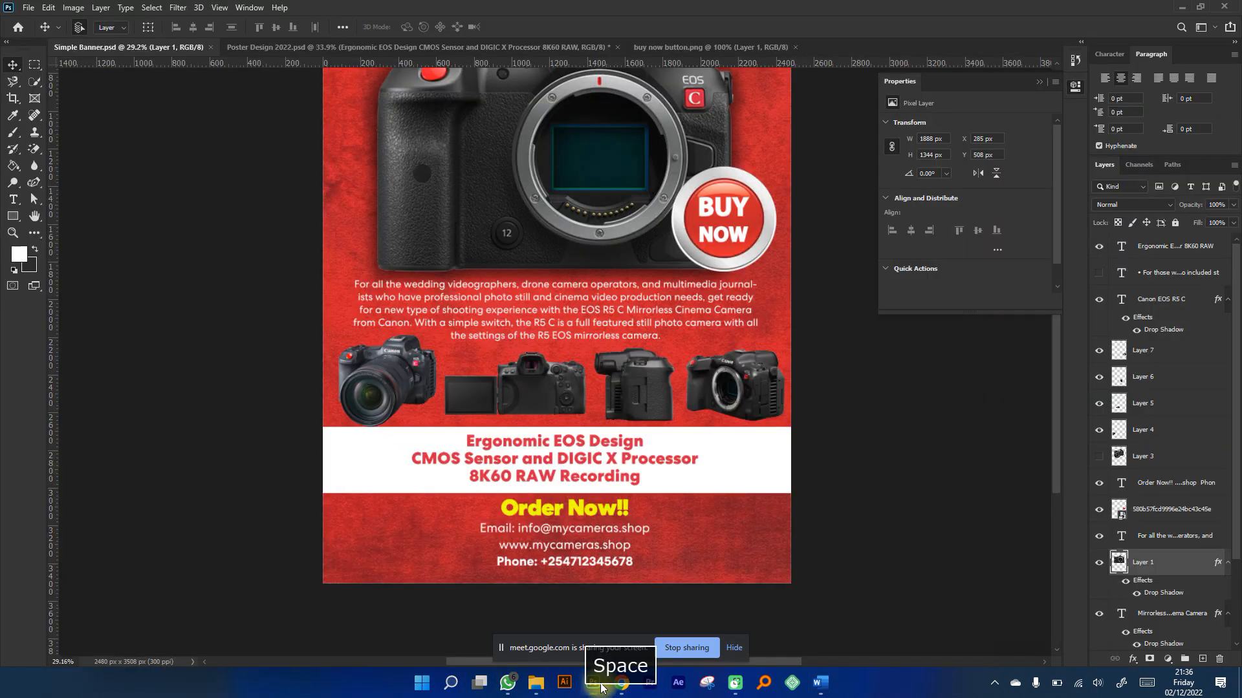
{"action": "left_click", "coordinate": [397, 48]}
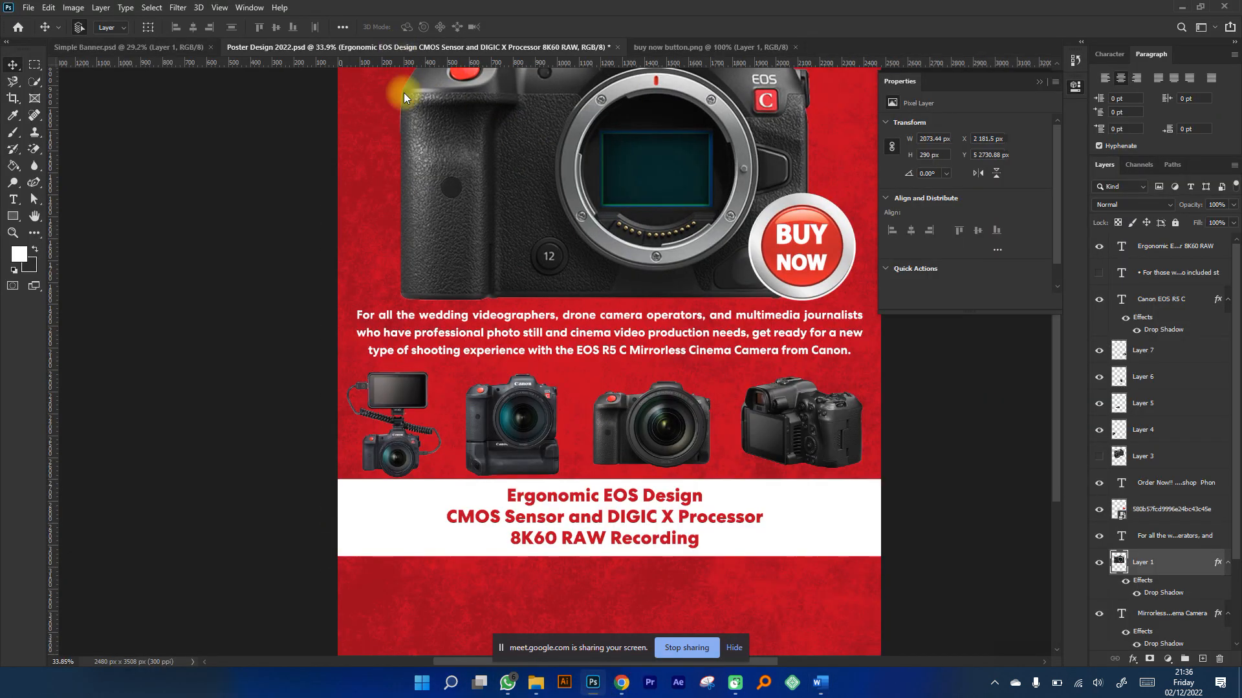
{"action": "scroll", "coordinate": [705, 482], "scroll_direction": "down", "scroll_amount": 2}
{"action": "scroll", "coordinate": [705, 482], "scroll_direction": "down", "scroll_amount": 1}
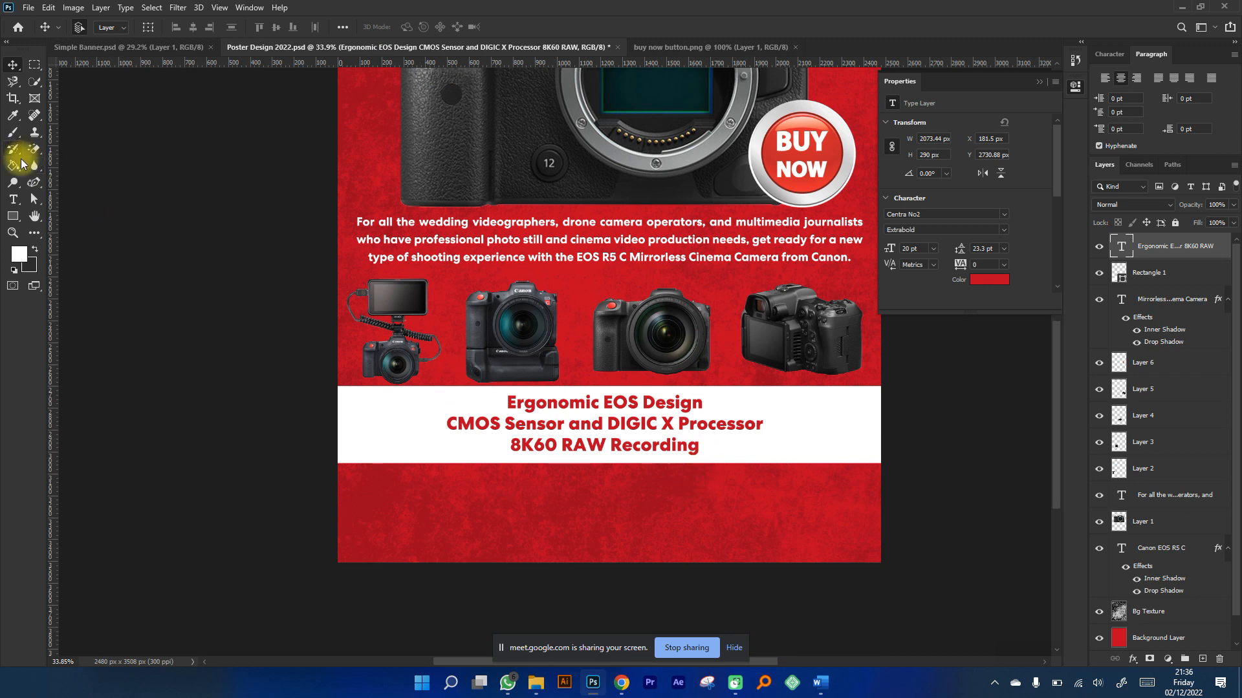
{"action": "left_click", "coordinate": [14, 200]}
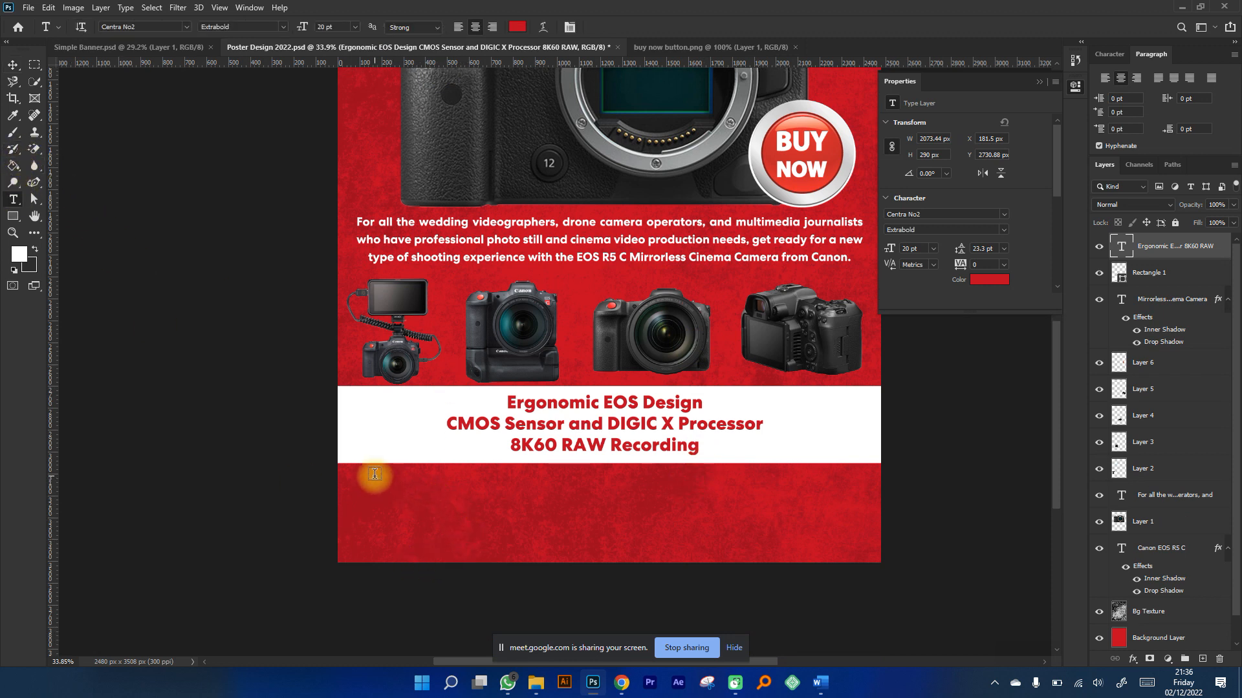
{"action": "left_click_drag", "start_coordinate": [376, 476], "coordinate": [850, 554]}
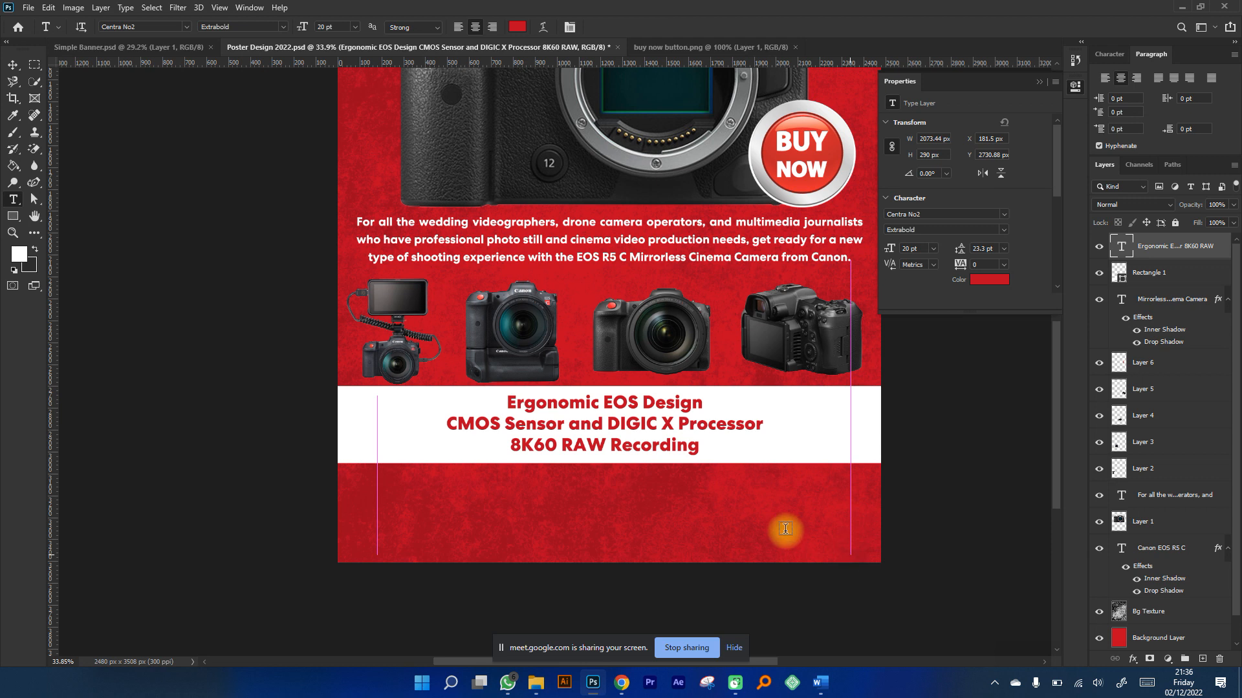
{"action": "key", "text": "ctrl+v"}
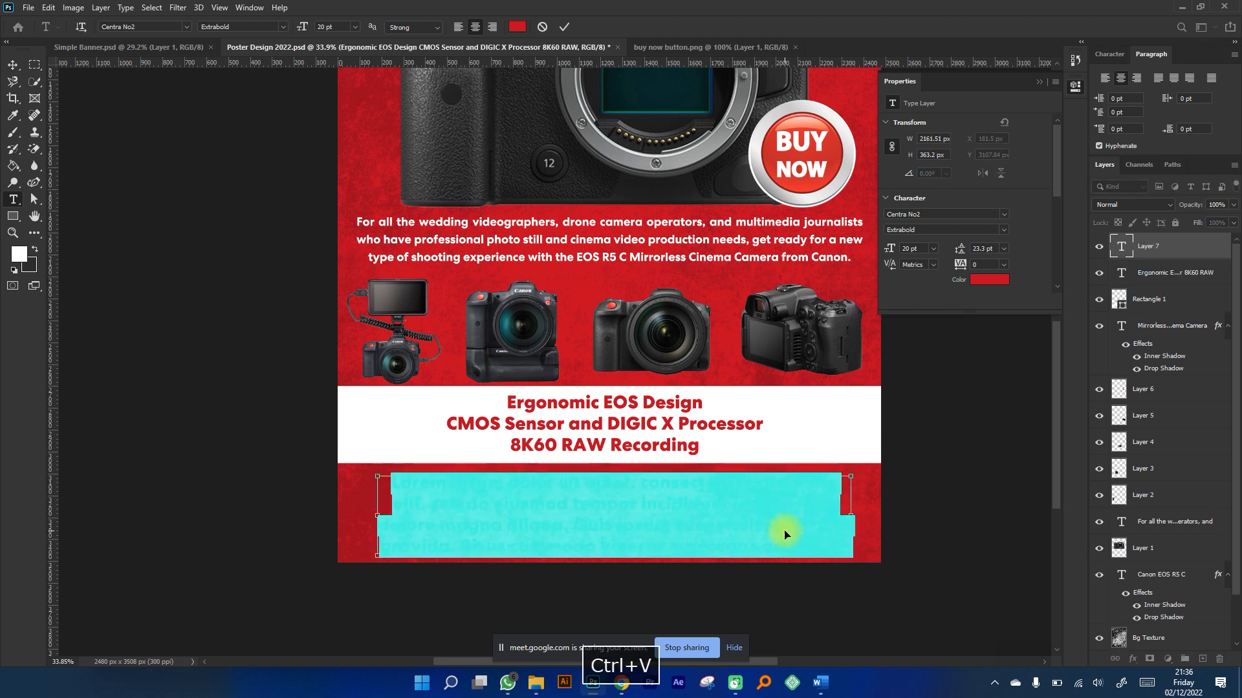
{"action": "left_click", "coordinate": [13, 65]}
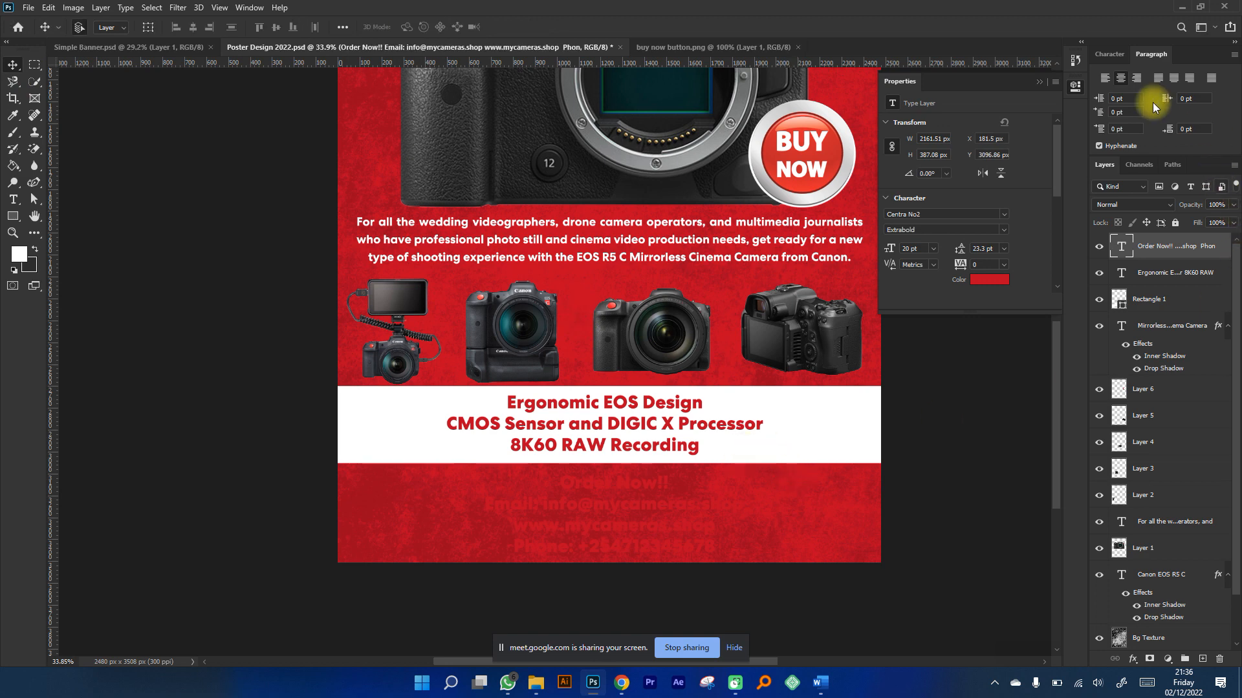
Recolour the pasted contact text white (ffffff) and nudge the block slightly up and to the left.
{"action": "left_click", "coordinate": [1109, 54]}
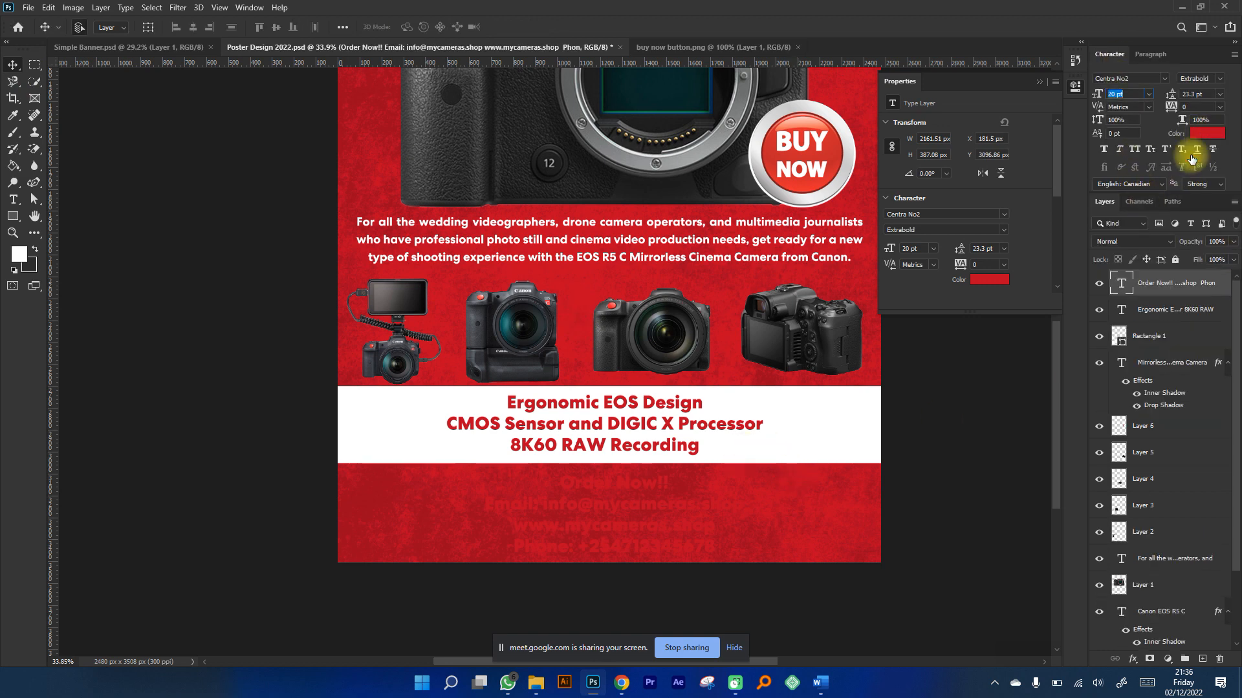
{"action": "left_click", "coordinate": [1201, 134]}
{"action": "left_click_drag", "start_coordinate": [744, 304], "coordinate": [712, 246]}
{"action": "left_click", "coordinate": [1016, 242]}
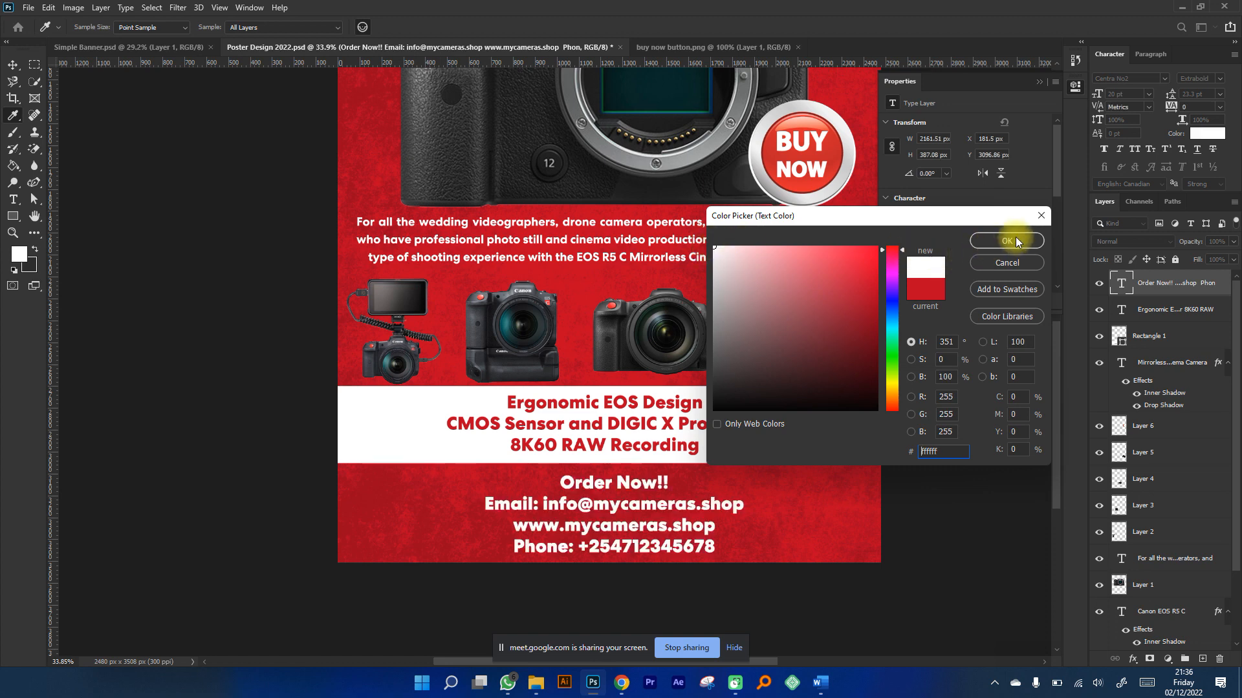
{"action": "left_click_drag", "start_coordinate": [601, 486], "coordinate": [595, 485]}
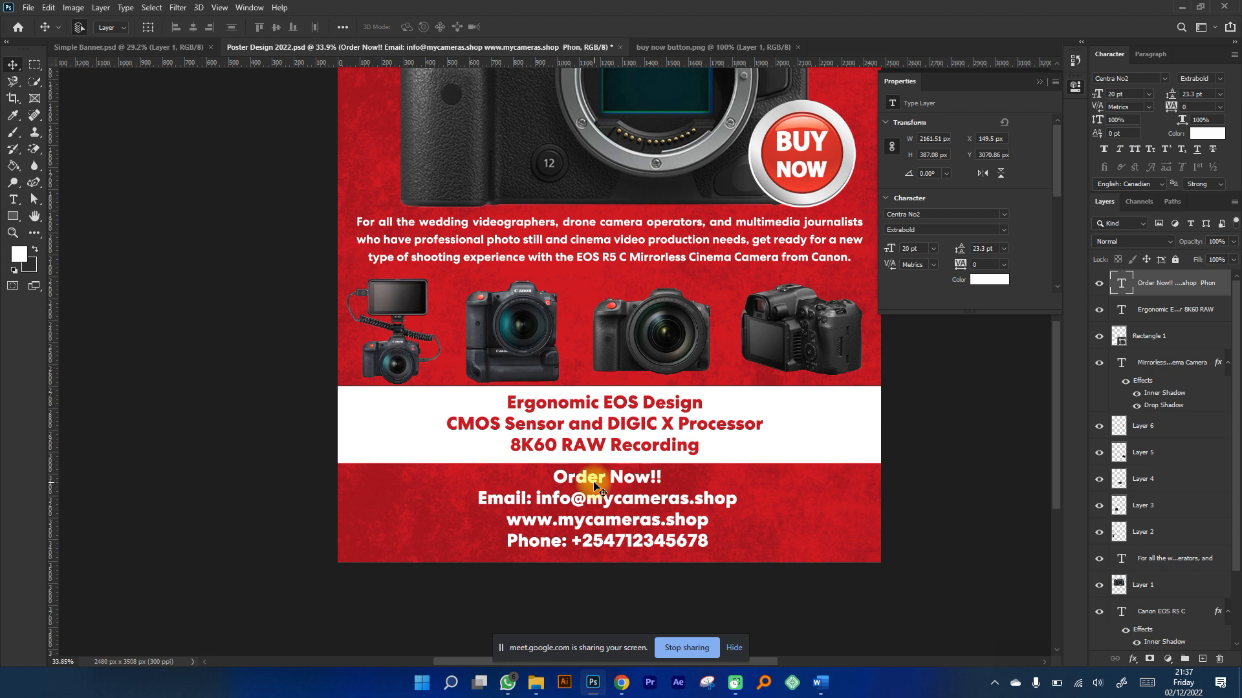
Set the email, website and phone lines to Medium weight at 18 pt.
{"action": "left_click", "coordinate": [13, 199]}
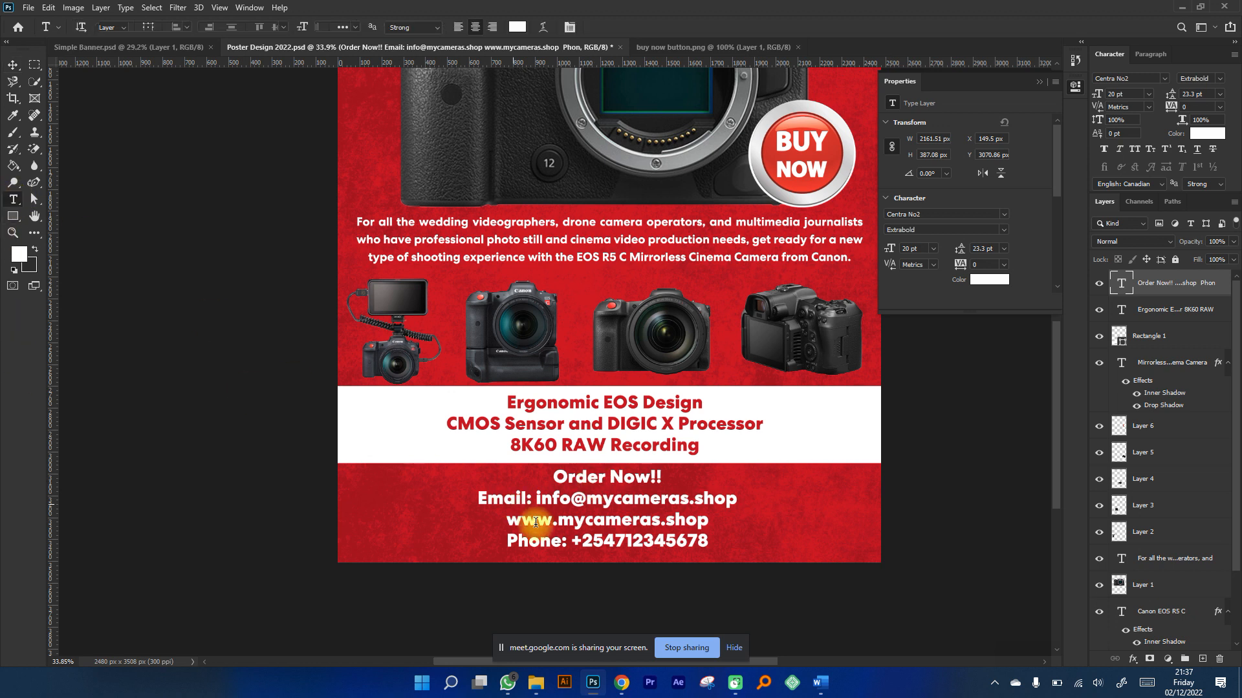
{"action": "left_click_drag", "start_coordinate": [478, 498], "coordinate": [763, 541]}
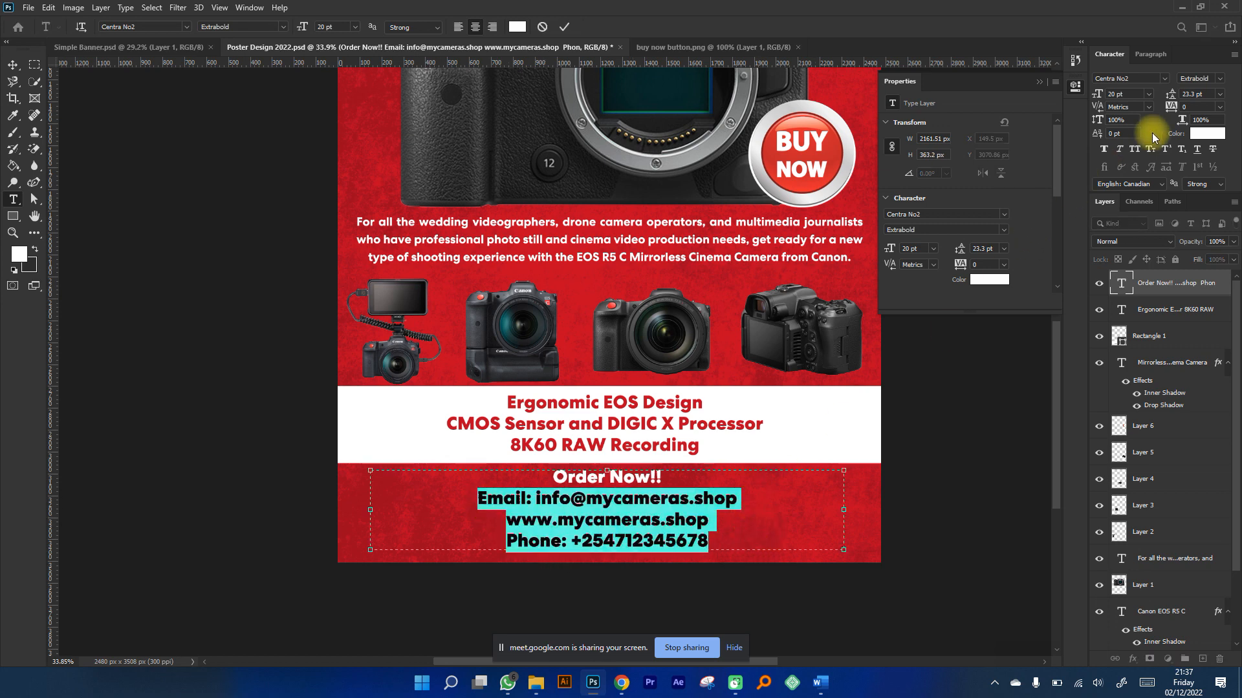
{"action": "left_click", "coordinate": [1221, 79]}
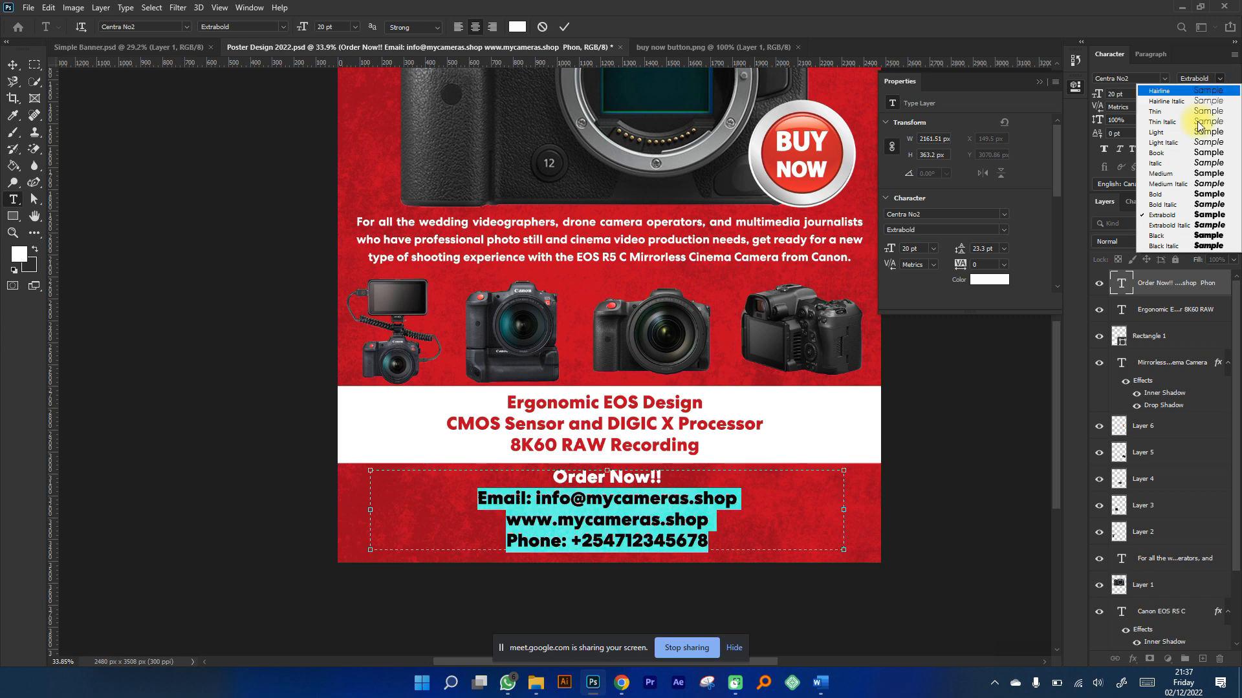
{"action": "left_click", "coordinate": [1160, 173]}
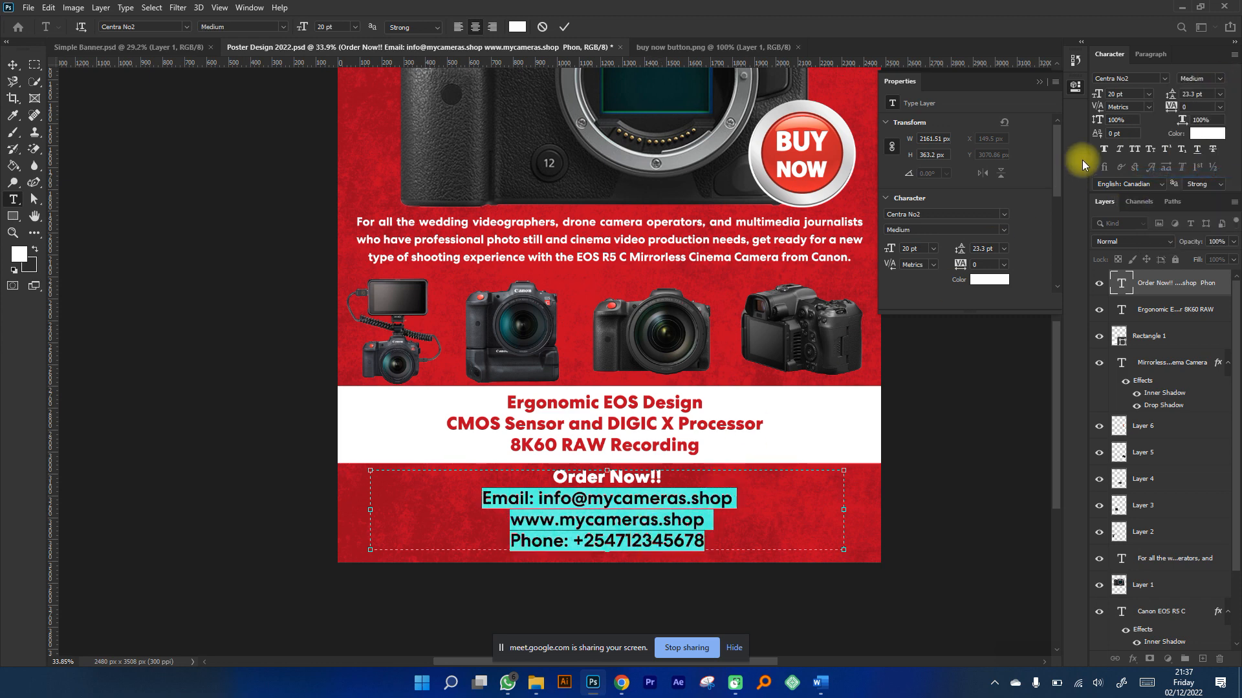
{"action": "left_click_drag", "start_coordinate": [1099, 96], "coordinate": [1092, 96]}
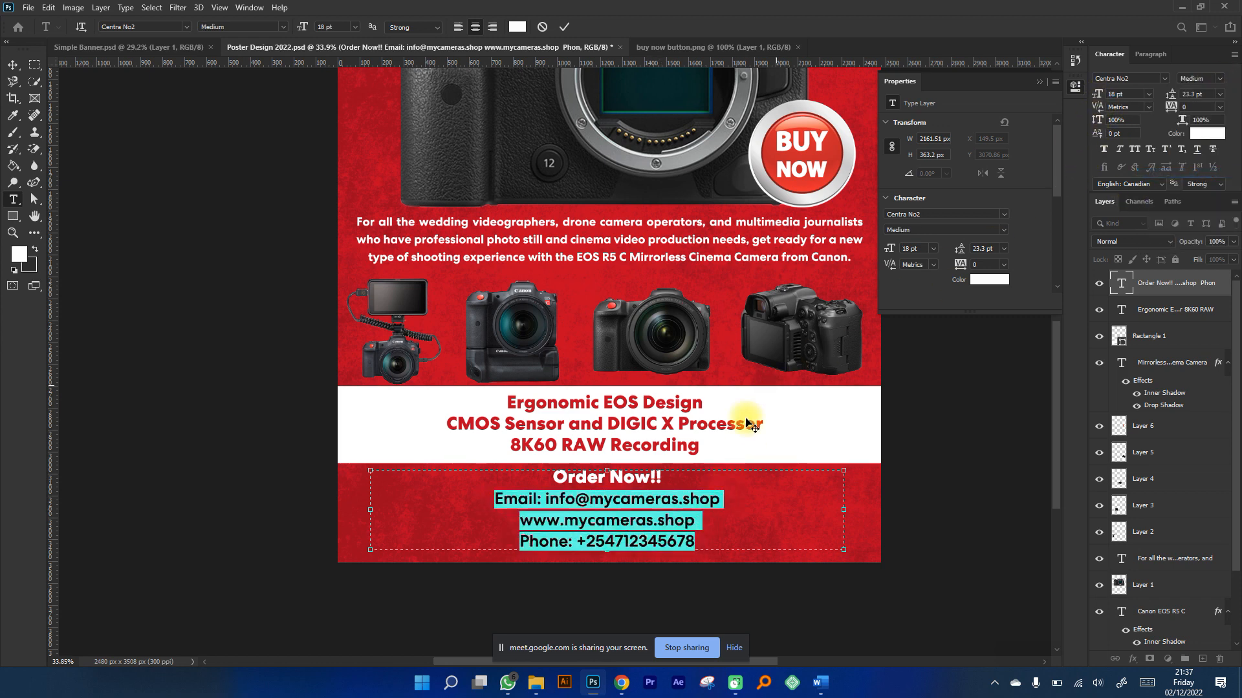
Set the "Order Now!!" line to 22 pt and colour it yellow (f0ff00).
{"action": "left_click", "coordinate": [678, 478]}
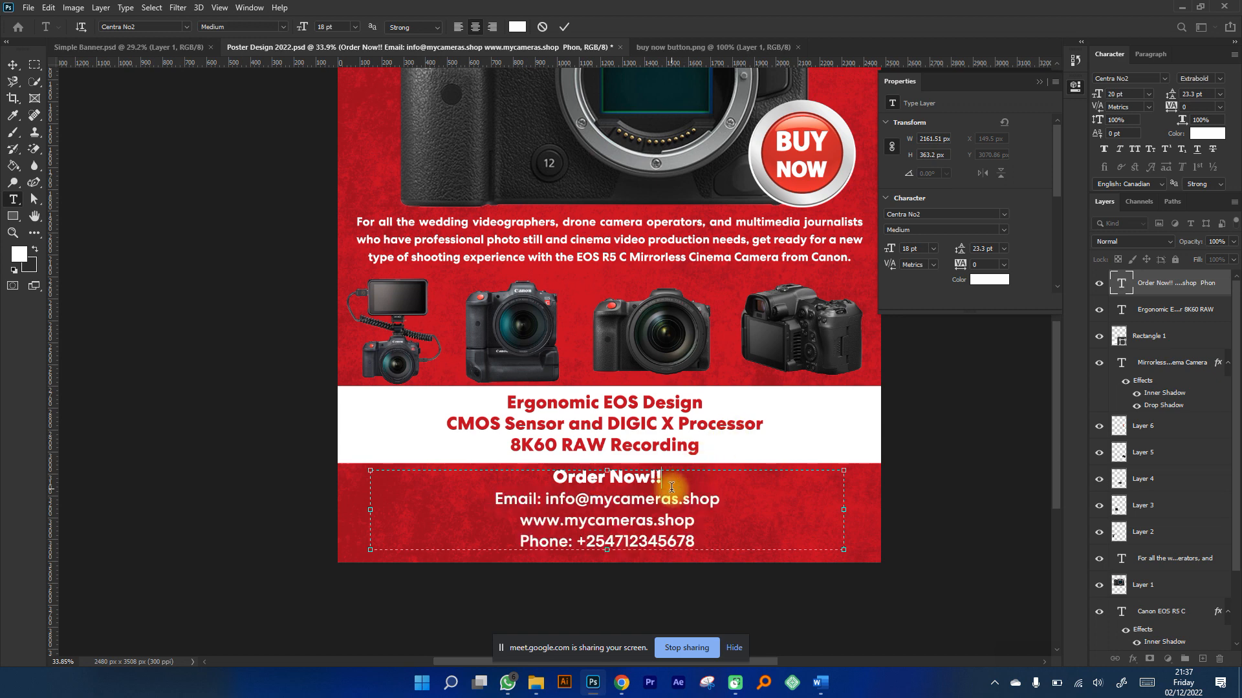
{"action": "triple_click", "coordinate": [569, 481]}
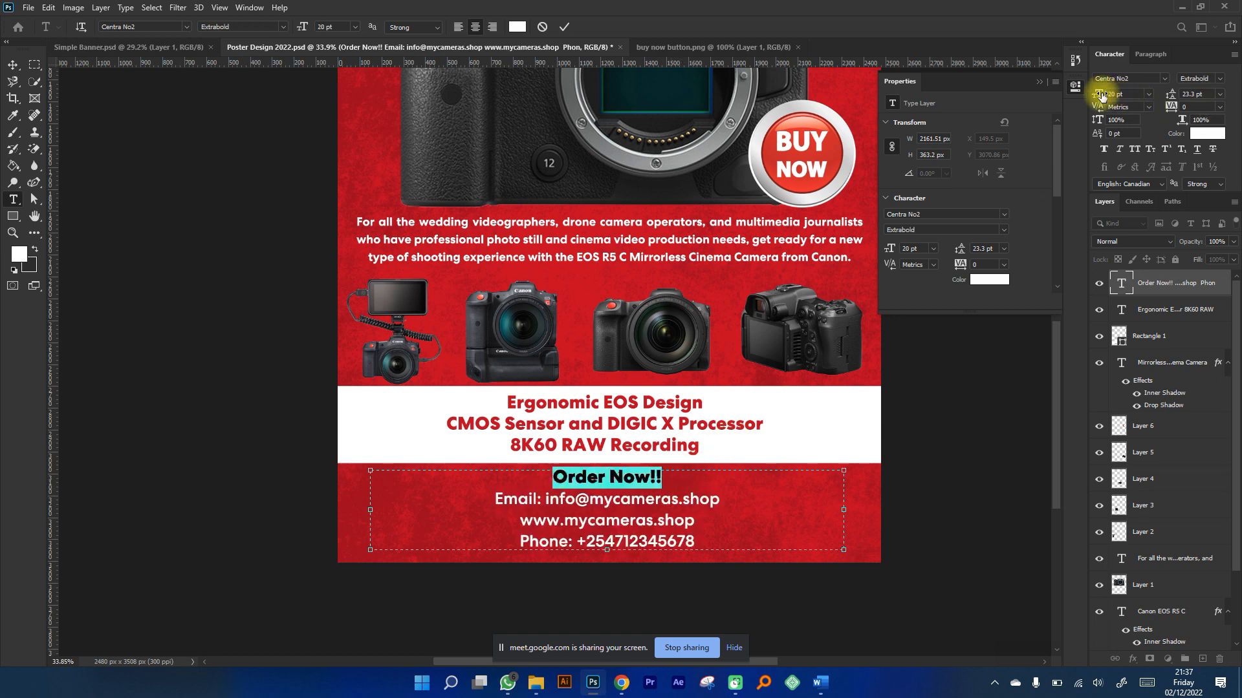
{"action": "left_click_drag", "start_coordinate": [1105, 95], "coordinate": [1108, 95]}
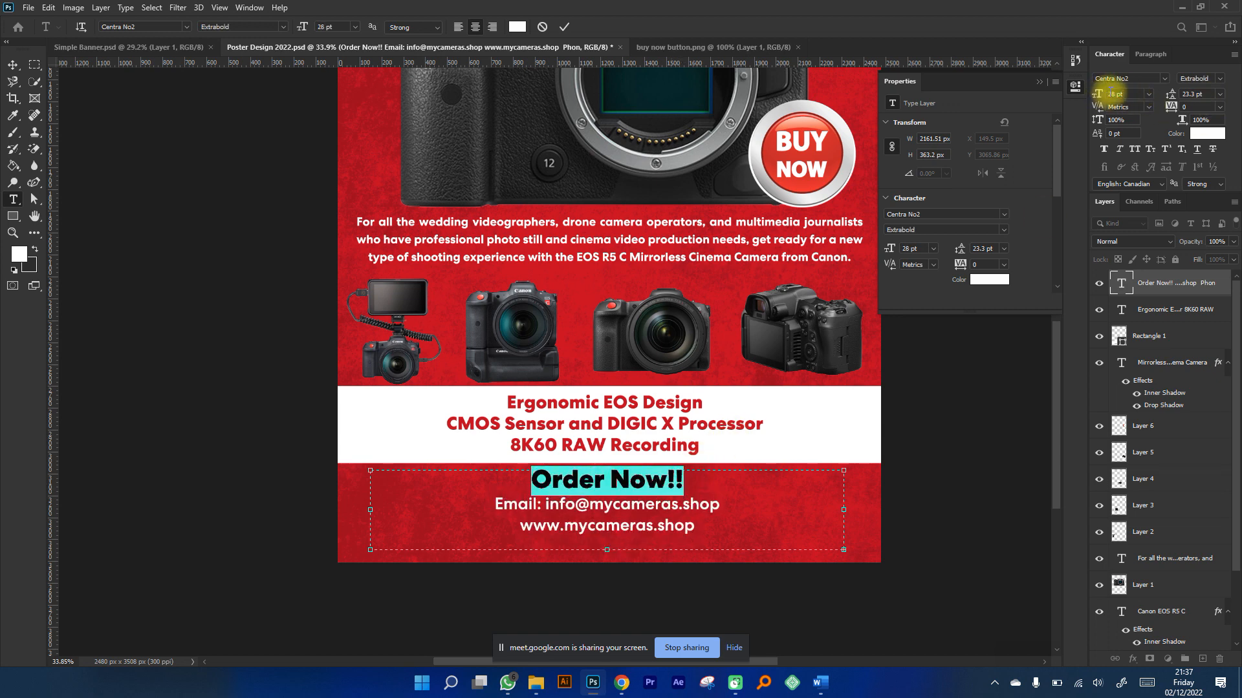
{"action": "left_click_drag", "start_coordinate": [1099, 95], "coordinate": [1092, 96]}
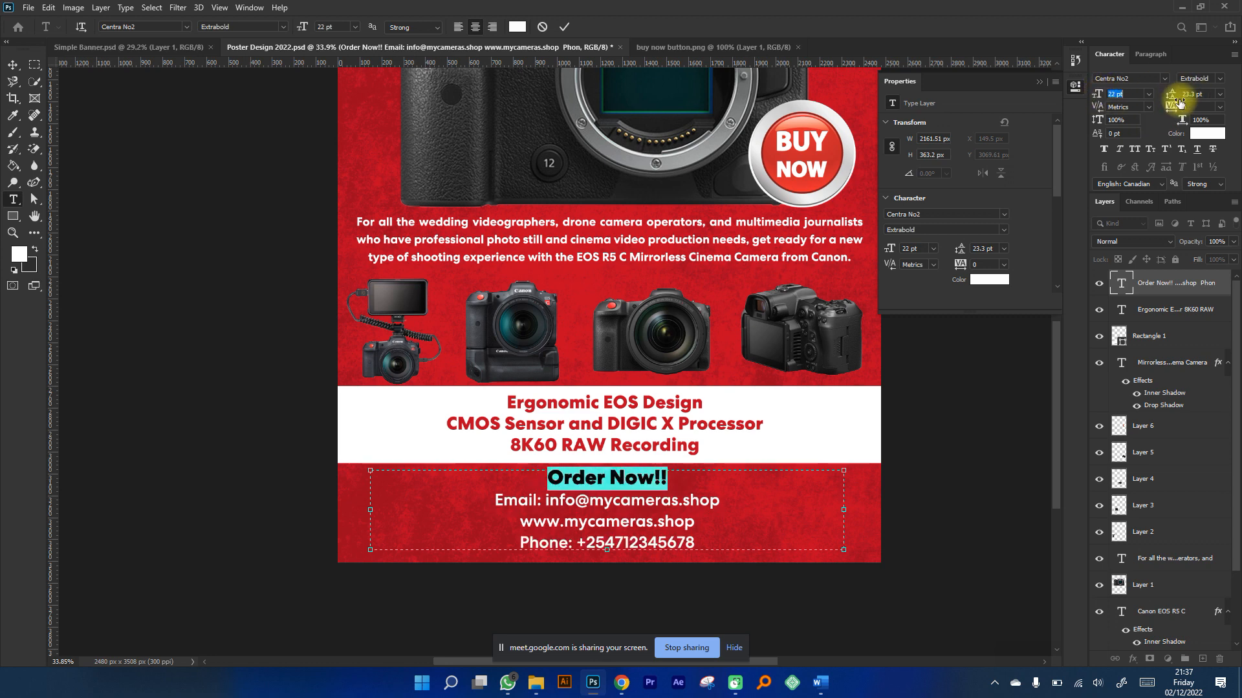
{"action": "left_click", "coordinate": [1207, 133]}
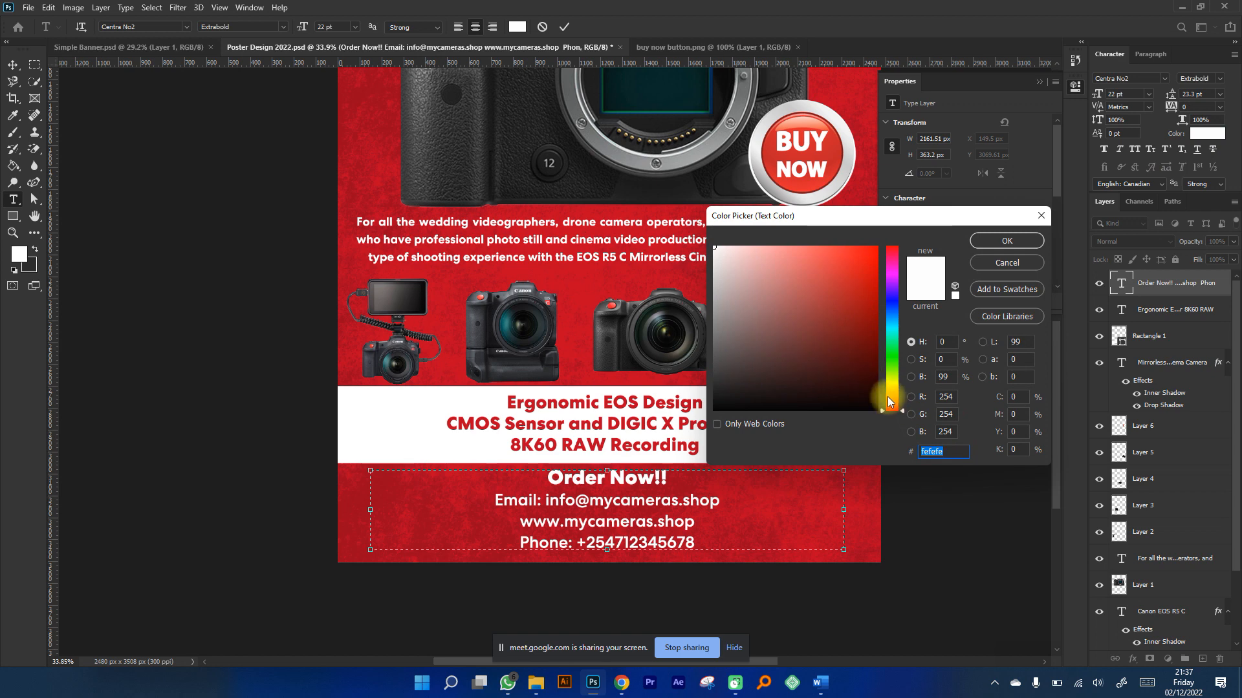
{"action": "left_click_drag", "start_coordinate": [888, 403], "coordinate": [889, 382]}
{"action": "left_click", "coordinate": [877, 246]}
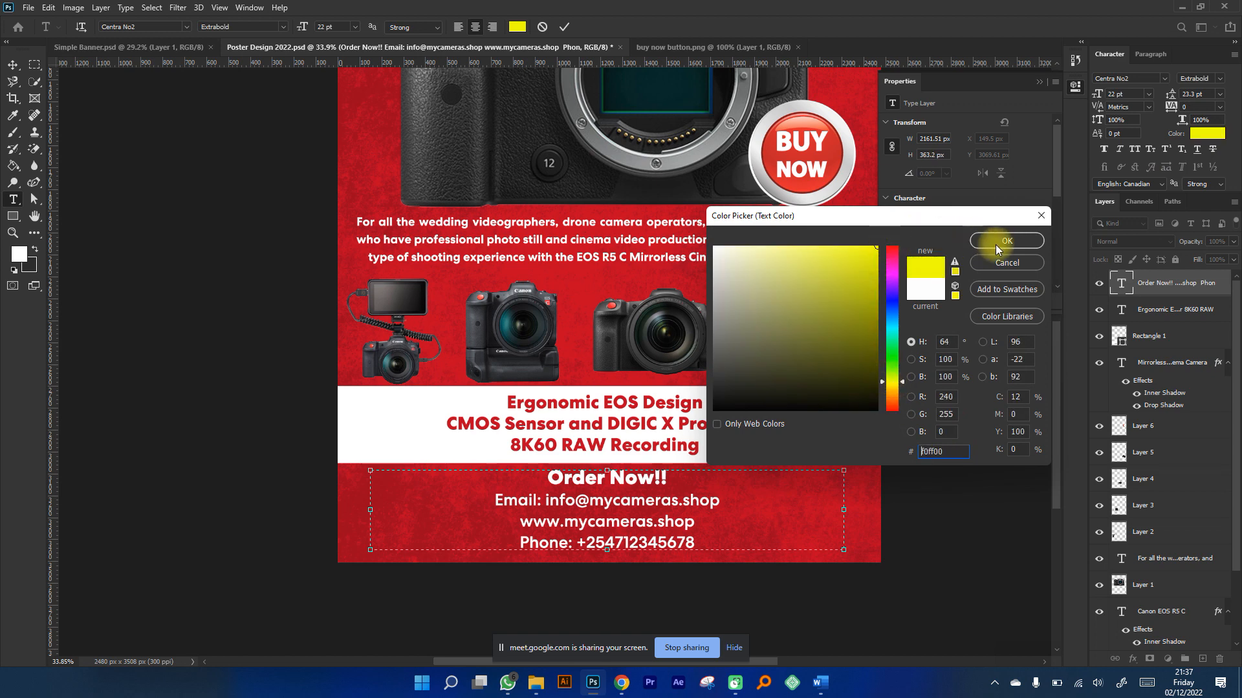
{"action": "left_click", "coordinate": [1007, 241]}
Extend the contact text box downward to 398.64 px high and set the phone line to Extrabold.
{"action": "left_click", "coordinate": [621, 520]}
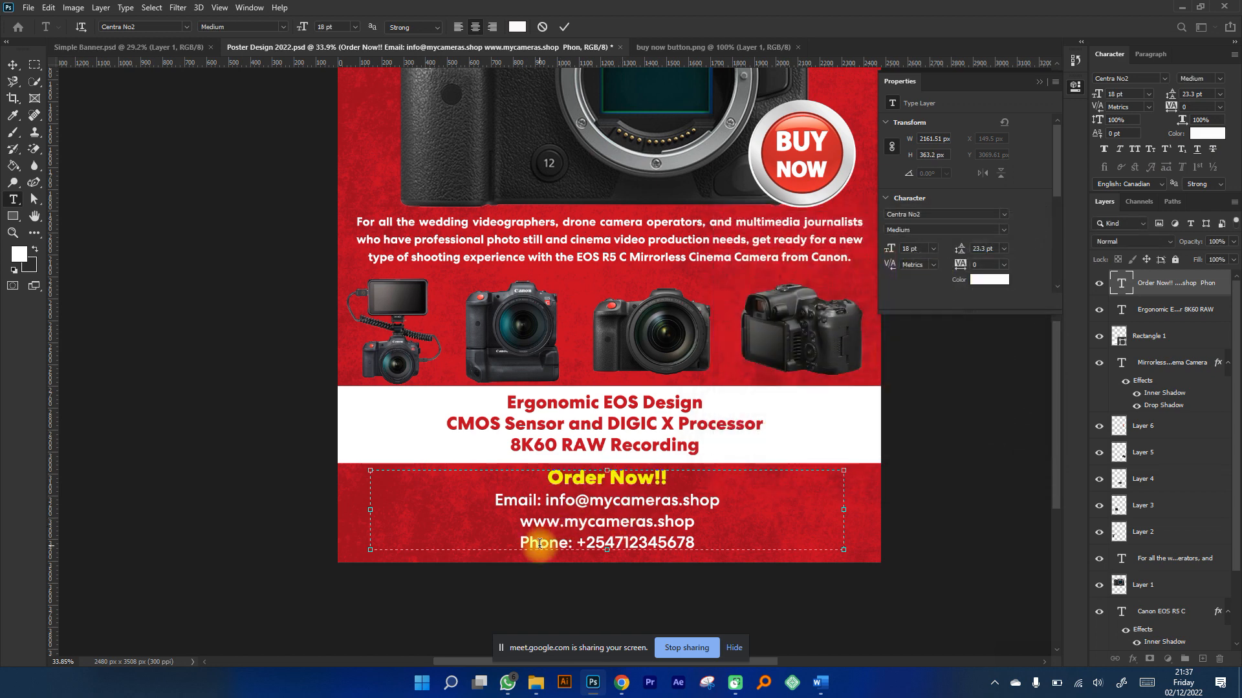
{"action": "left_click_drag", "start_coordinate": [611, 549], "coordinate": [611, 557]}
{"action": "left_click", "coordinate": [604, 543]}
{"action": "left_click", "coordinate": [521, 543], "text": "shift"}
{"action": "left_click", "coordinate": [716, 546], "text": "shift"}
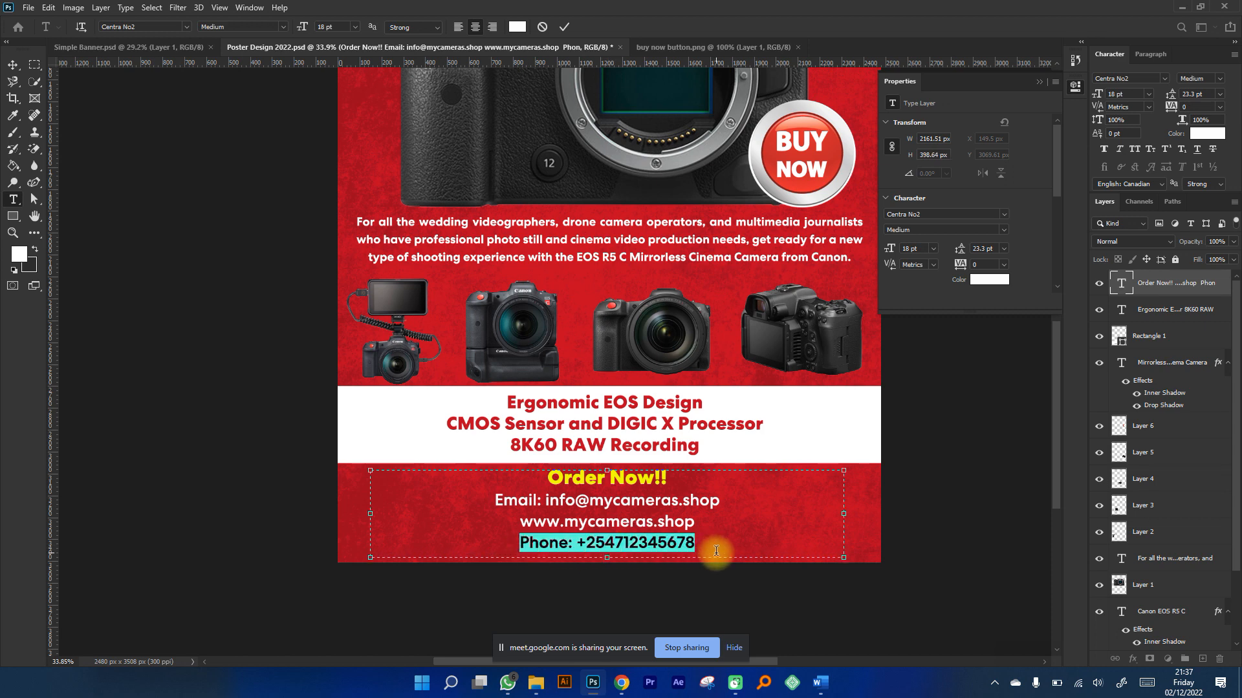
{"action": "left_click", "coordinate": [1222, 79]}
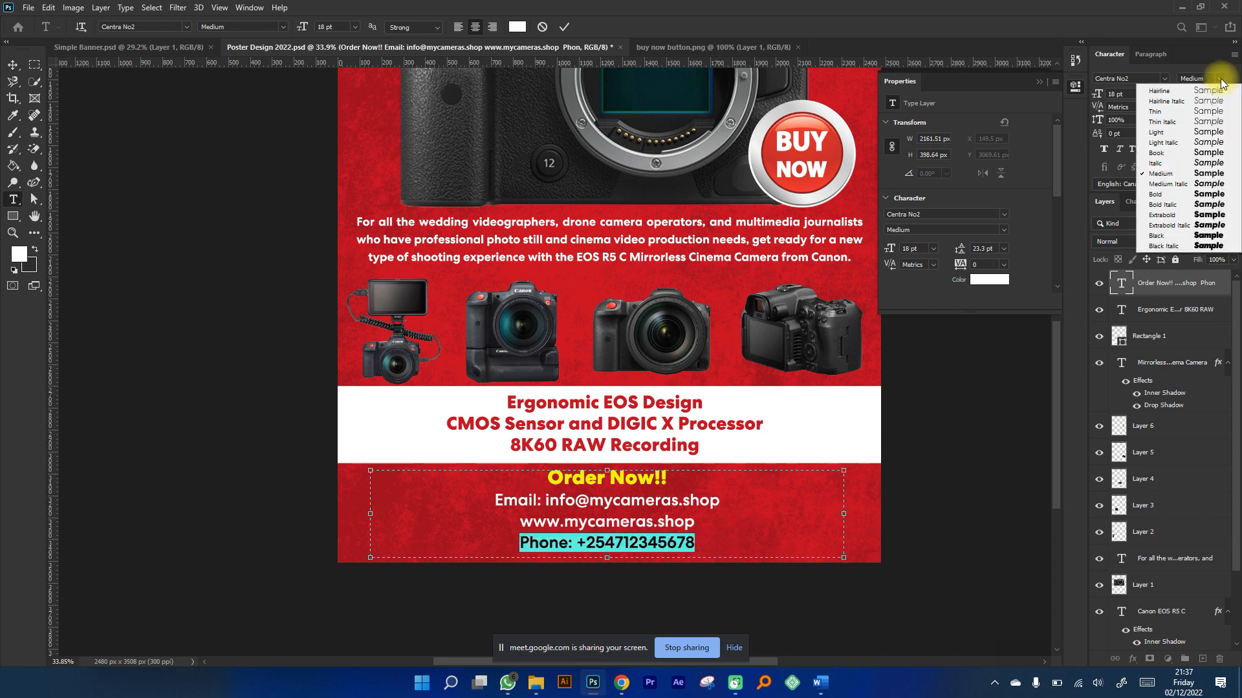
{"action": "left_click", "coordinate": [1163, 215]}
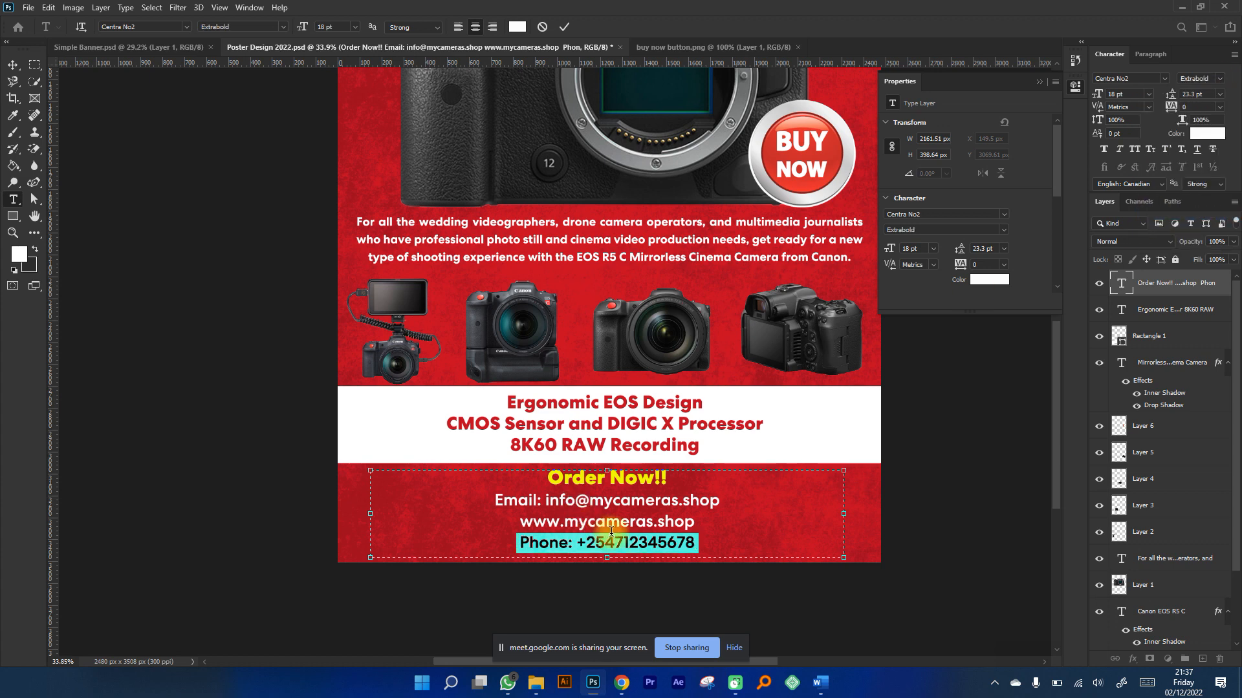
{"action": "left_click", "coordinate": [599, 532]}
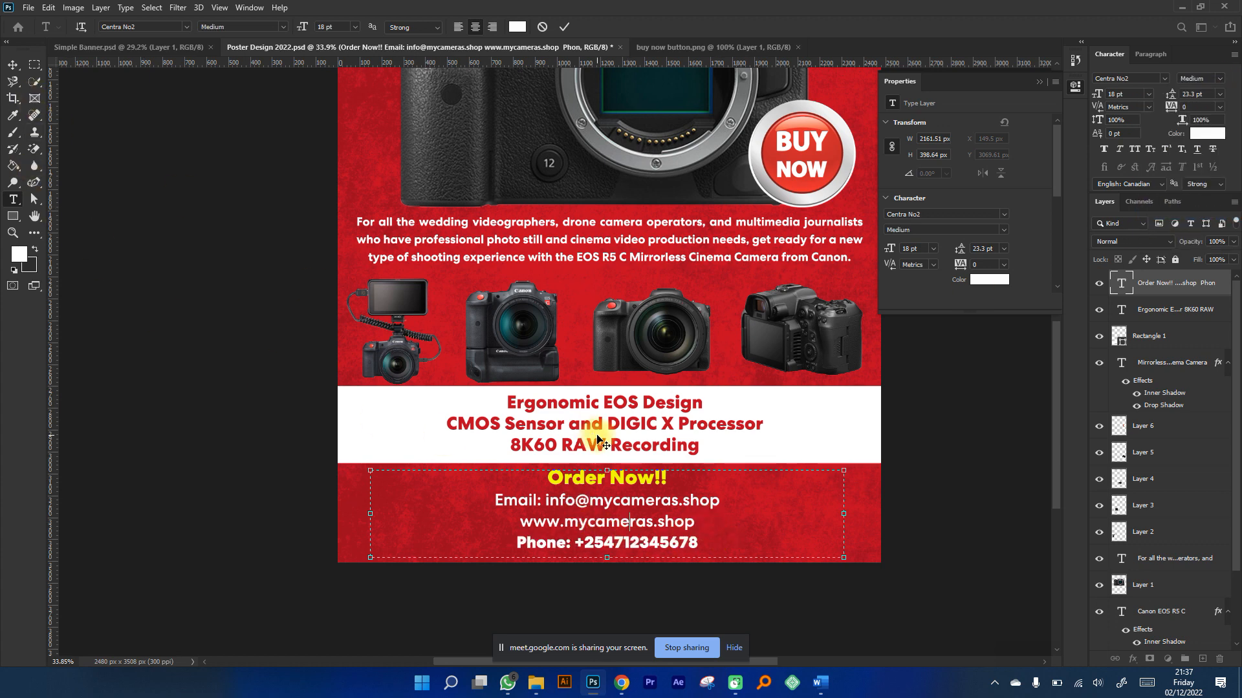
Enlarge the "Order Now!!" line to 28 pt and move the contact block slightly right to X 186.5 px.
{"action": "left_click_drag", "start_coordinate": [548, 478], "coordinate": [734, 482]}
{"action": "left_click", "coordinate": [1114, 94]}
{"action": "type", "text": "27"}
{"action": "key", "text": "Return"}
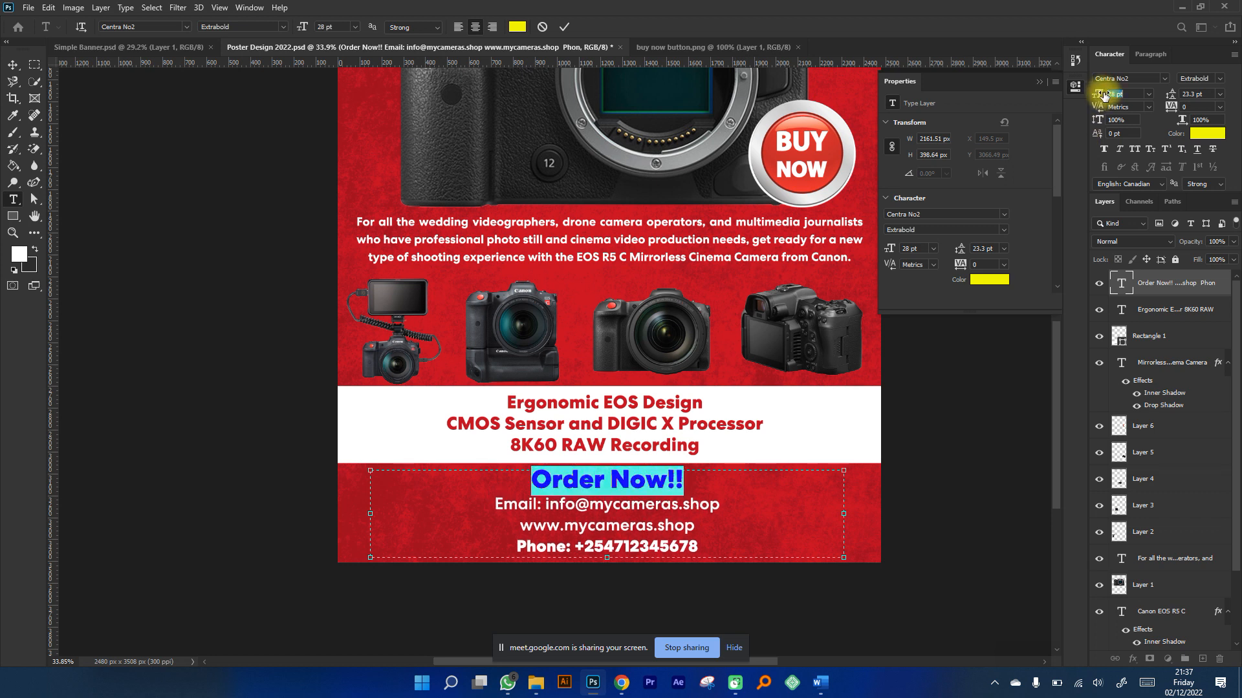
{"action": "left_click", "coordinate": [672, 502]}
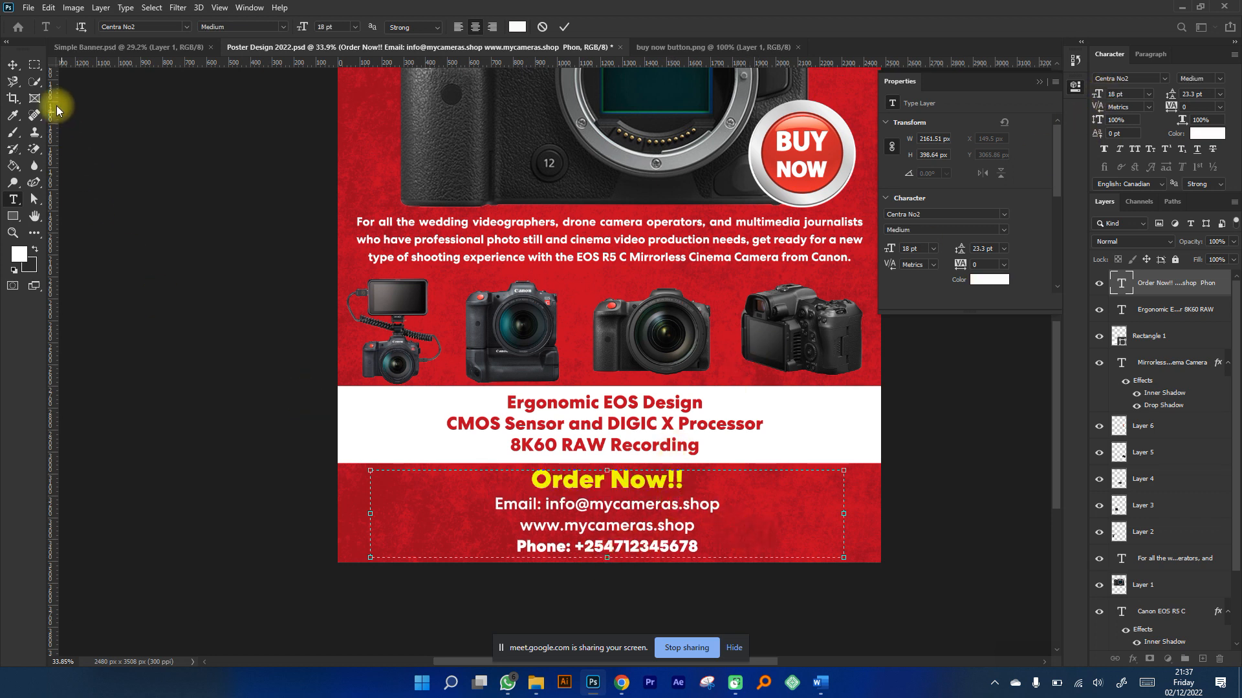
{"action": "left_click", "coordinate": [13, 65]}
{"action": "left_click_drag", "start_coordinate": [634, 482], "coordinate": [646, 482]}
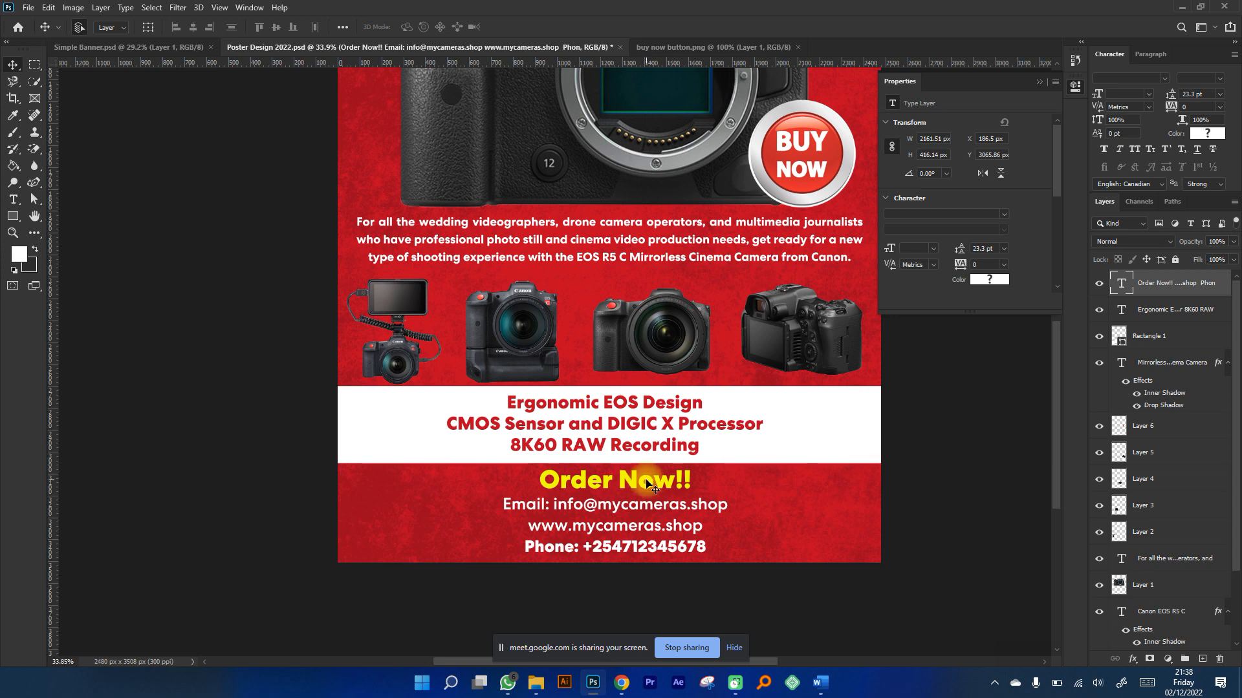
Add a black Multiply drop shadow to the main camera with distance 26 px, spread 13% and size 46 px.
{"action": "scroll", "coordinate": [647, 485], "scroll_direction": "down", "scroll_amount": 3}
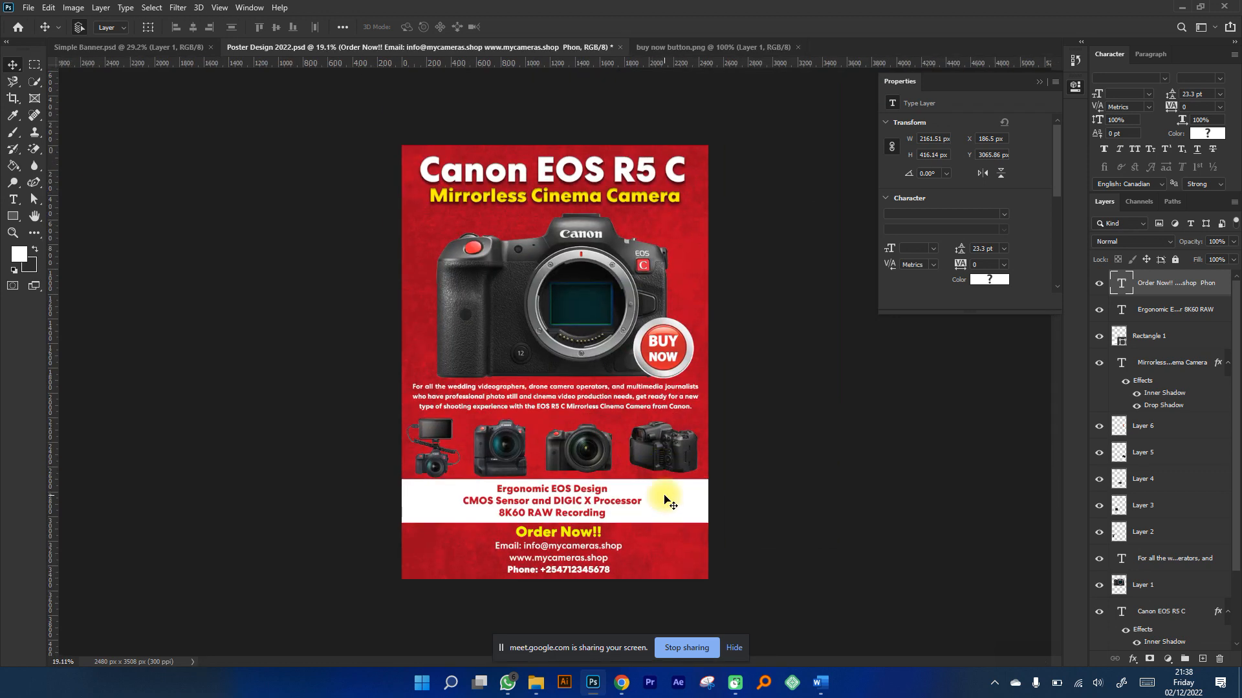
{"action": "scroll", "coordinate": [546, 511], "scroll_direction": "up", "scroll_amount": 4}
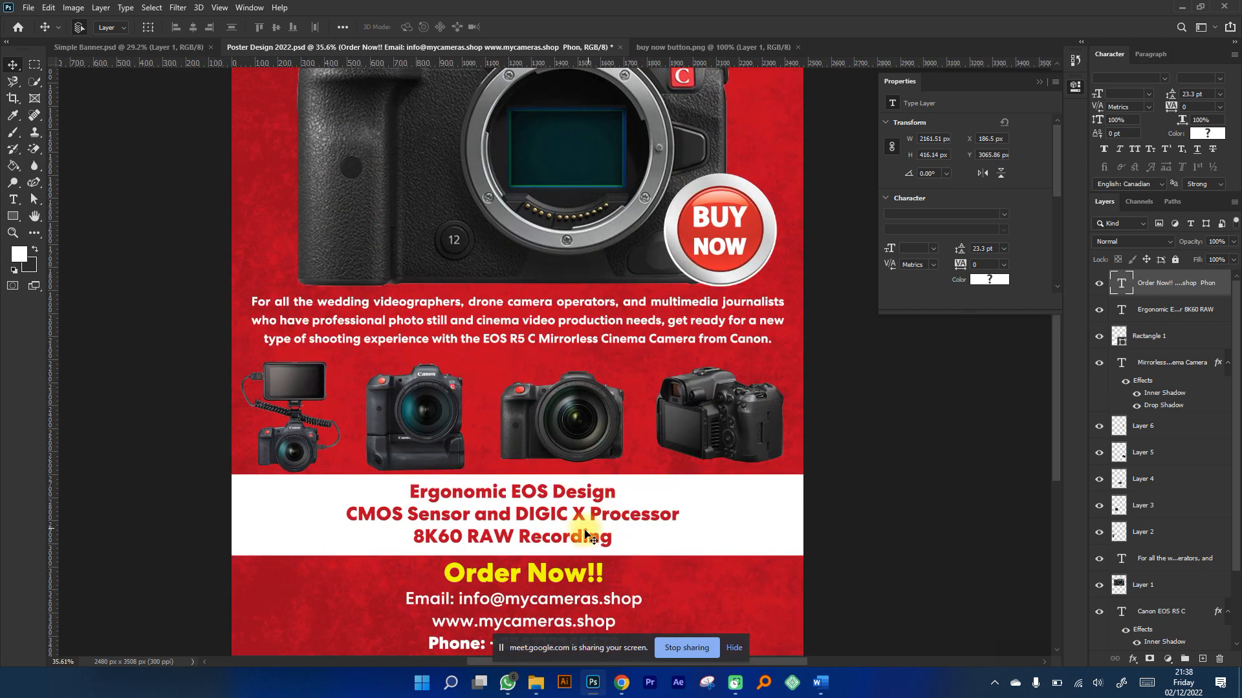
{"action": "left_click", "coordinate": [551, 545]}
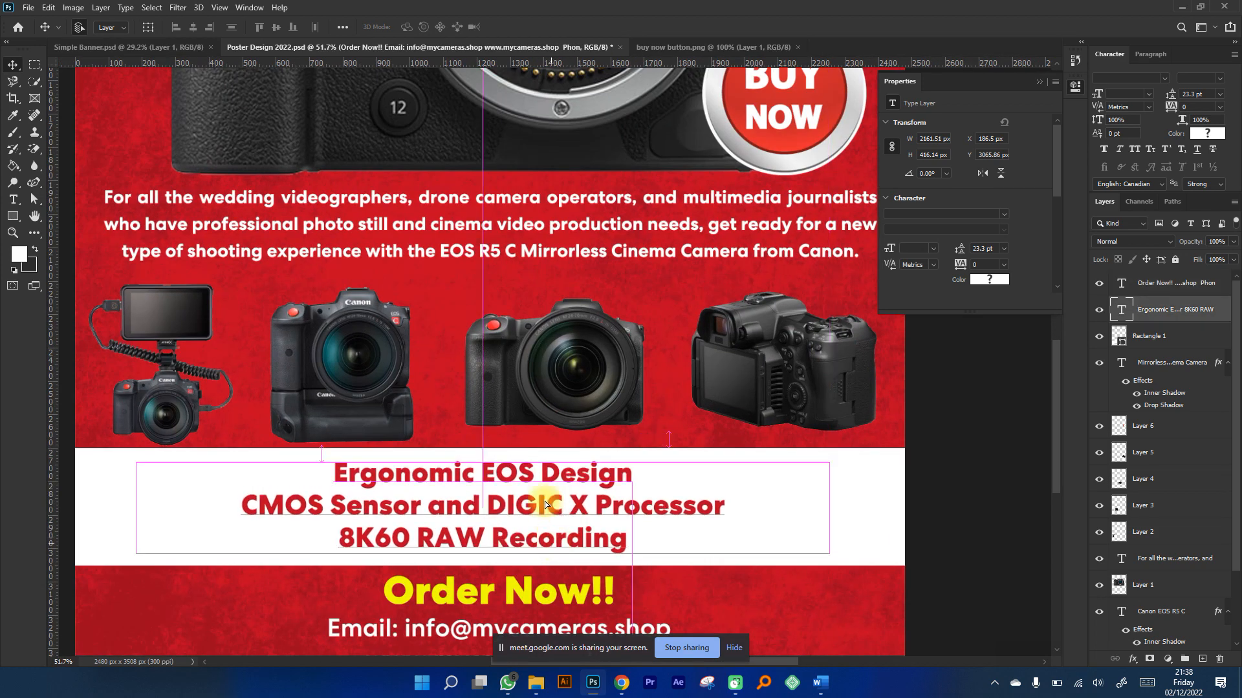
{"action": "scroll", "coordinate": [524, 461], "scroll_direction": "down", "scroll_amount": 1}
{"action": "left_click", "coordinate": [543, 198]}
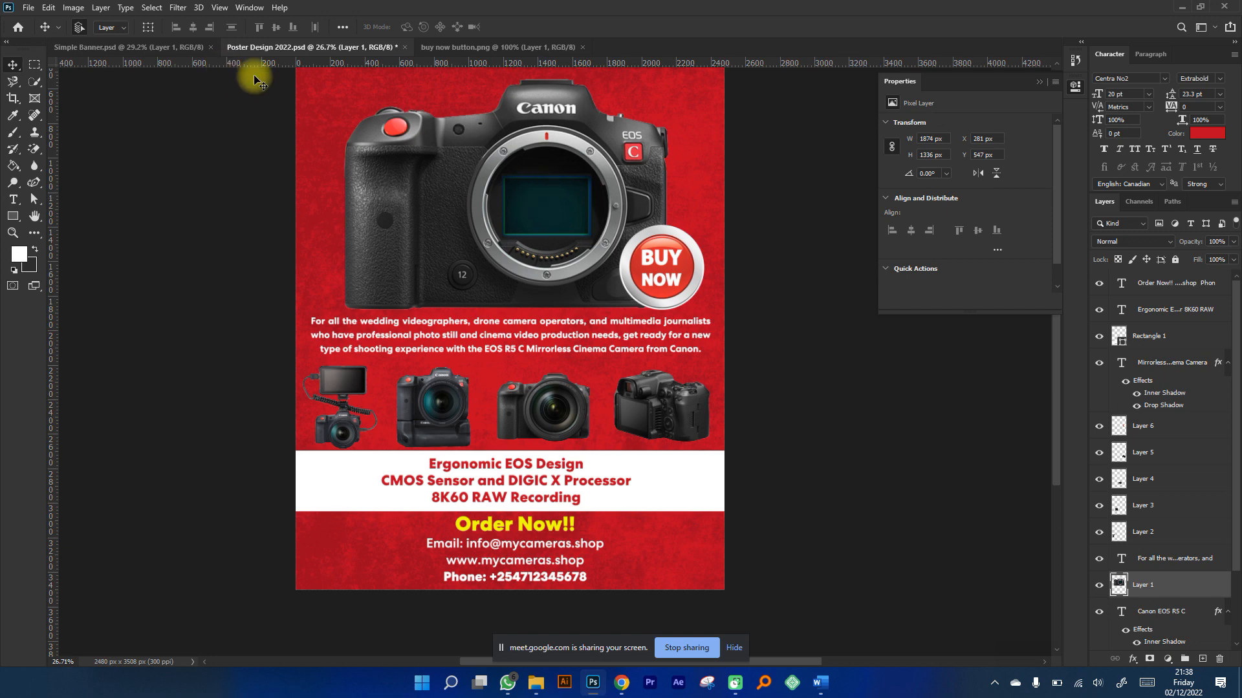
{"action": "right_click", "coordinate": [1190, 586]}
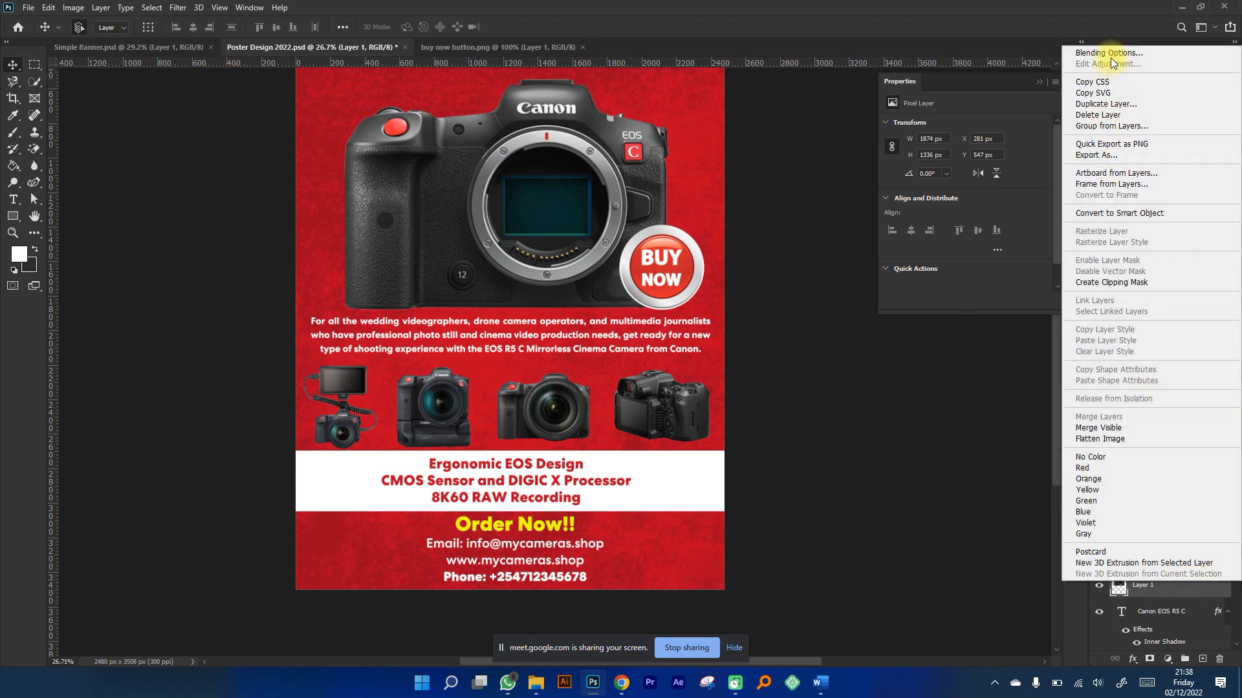
{"action": "left_click", "coordinate": [1029, 582]}
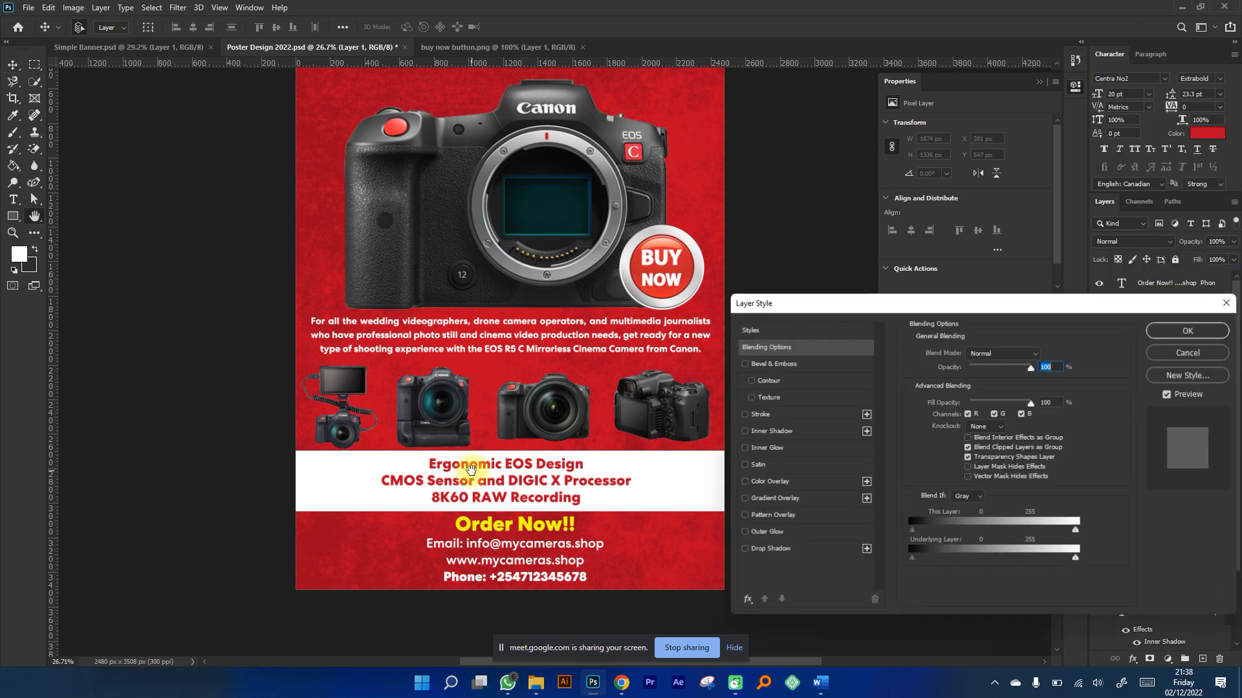
{"action": "left_click_drag", "start_coordinate": [857, 292], "coordinate": [813, 129]}
{"action": "left_click_drag", "start_coordinate": [807, 61], "coordinate": [812, 60]}
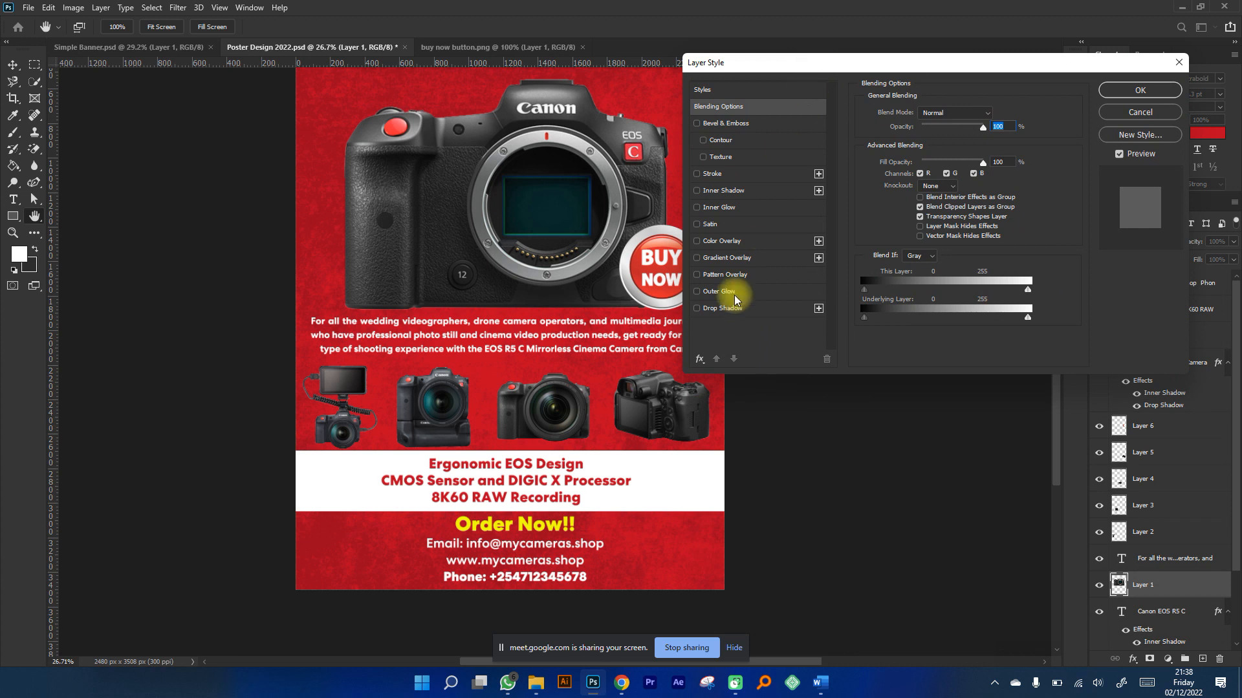
{"action": "left_click", "coordinate": [709, 313]}
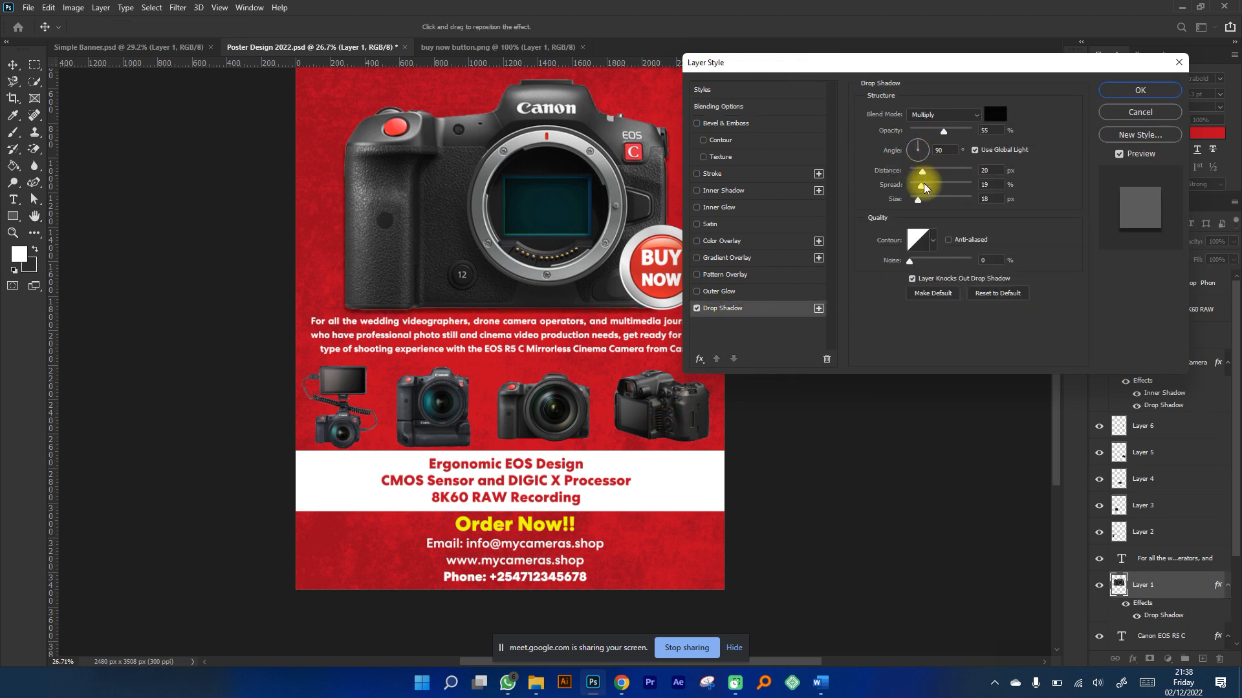
{"action": "mouse_move", "coordinate": [918, 199]}
{"action": "left_mouse_down"}
{"action": "mouse_move", "coordinate": [926, 173]}
{"action": "mouse_move", "coordinate": [953, 183]}
{"action": "mouse_move", "coordinate": [920, 188]}
{"action": "left_mouse_up"}
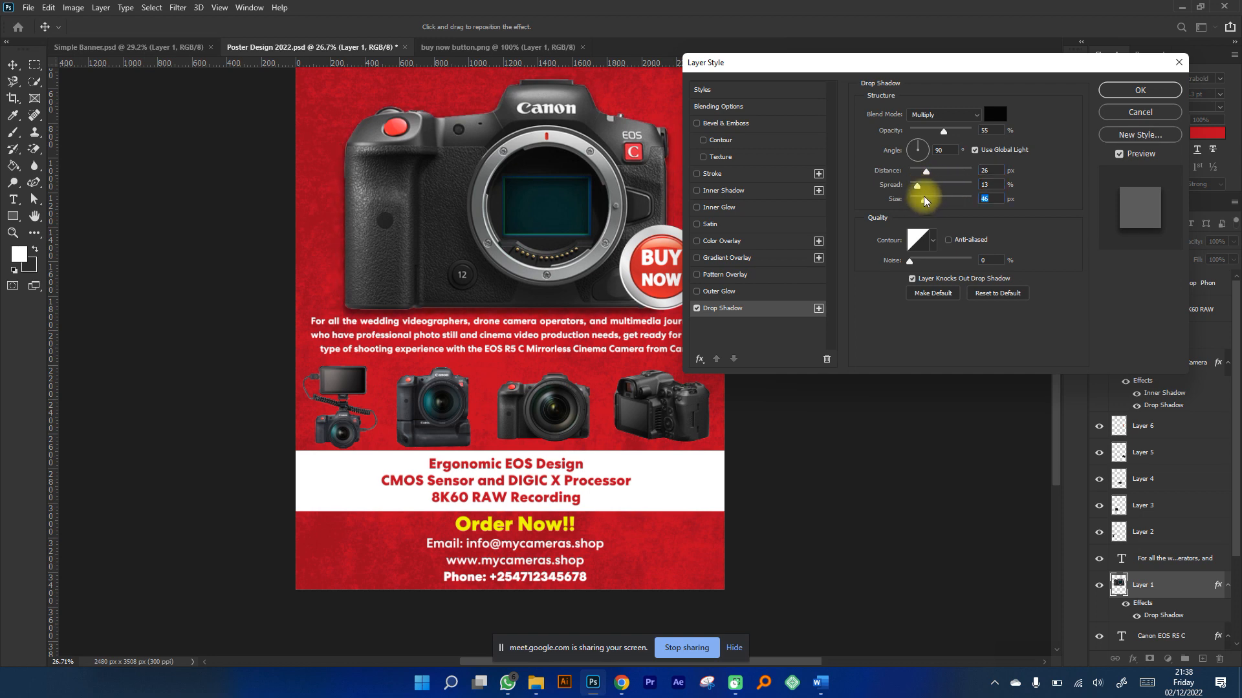
{"action": "key", "text": "Return"}
Add a drop shadow to the BUY NOW badge with spread 17% and size about 29 px, and save the poster.
{"action": "scroll", "coordinate": [565, 270], "scroll_direction": "up", "scroll_amount": 2}
{"action": "scroll", "coordinate": [542, 312], "scroll_direction": "up", "scroll_amount": 5}
{"action": "left_click_drag", "start_coordinate": [541, 313], "coordinate": [541, 297]}
{"action": "scroll", "coordinate": [541, 297], "scroll_direction": "down", "scroll_amount": 3}
{"action": "mouse_move", "coordinate": [703, 363]}
{"action": "left_mouse_down"}
{"action": "mouse_move", "coordinate": [716, 363]}
{"action": "mouse_move", "coordinate": [705, 362]}
{"action": "left_mouse_up"}
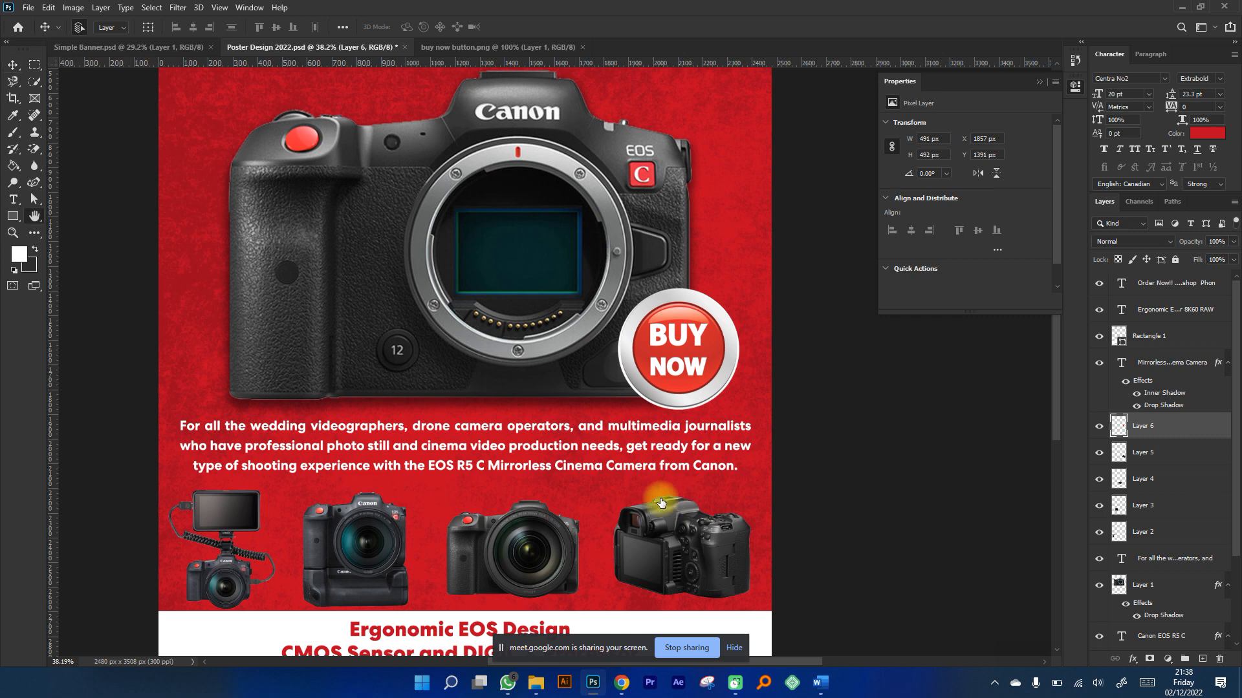
{"action": "left_click", "coordinate": [711, 307]}
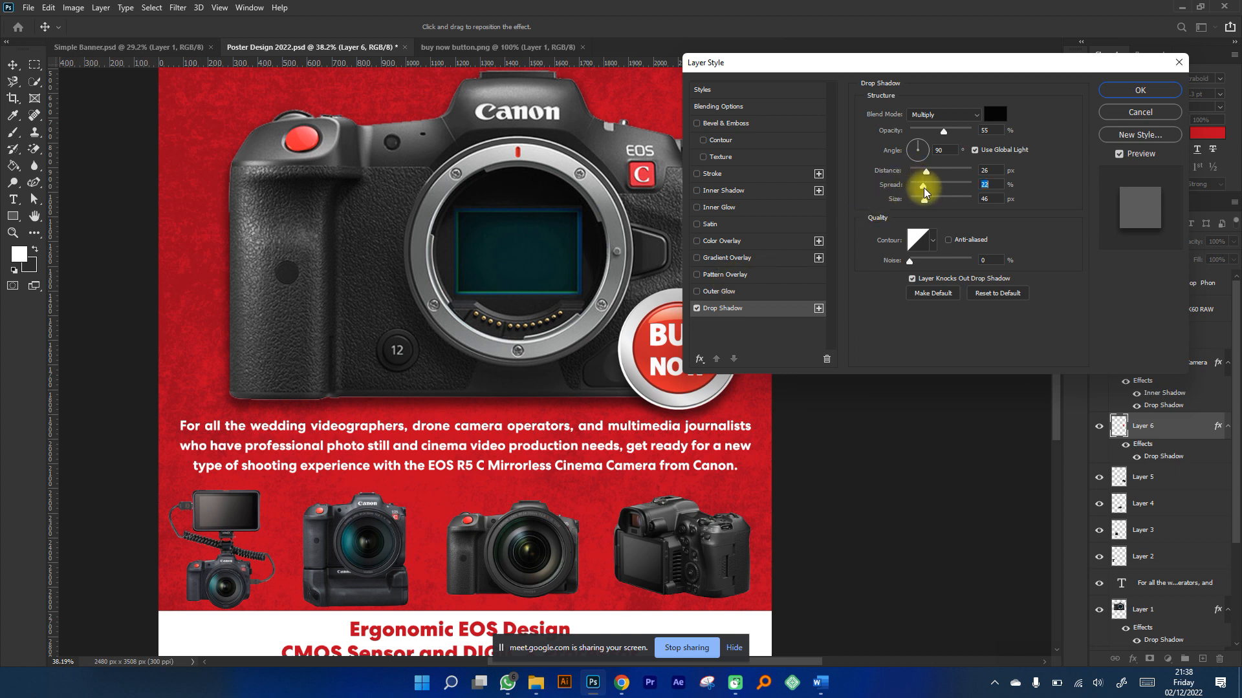
{"action": "left_click_drag", "start_coordinate": [923, 197], "coordinate": [929, 202]}
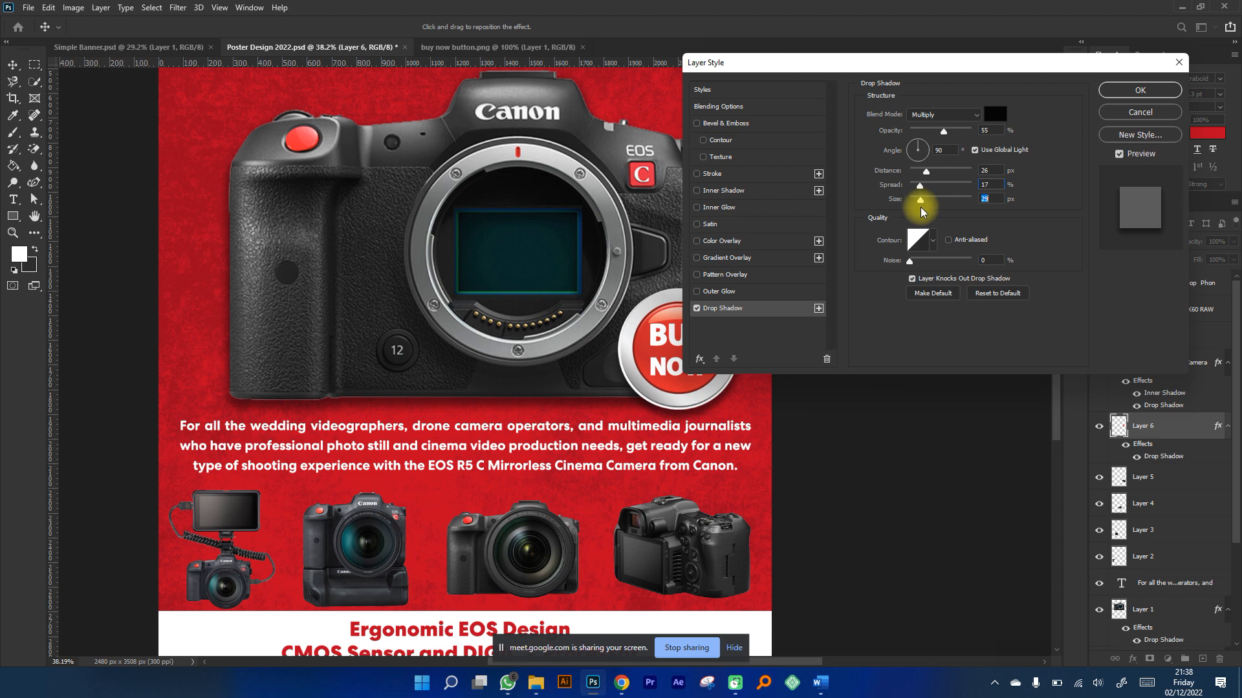
{"action": "key", "text": "Return"}
{"action": "key", "text": "ctrl+0"}
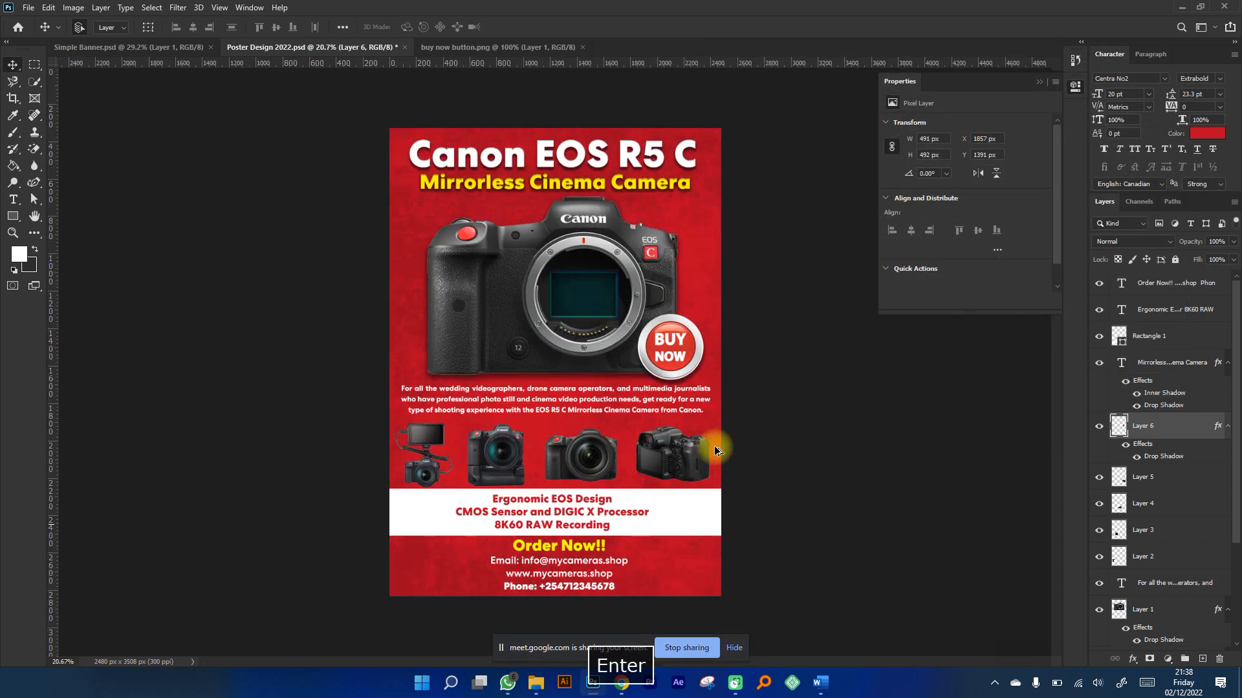
{"action": "key", "text": "ctrl+s"}
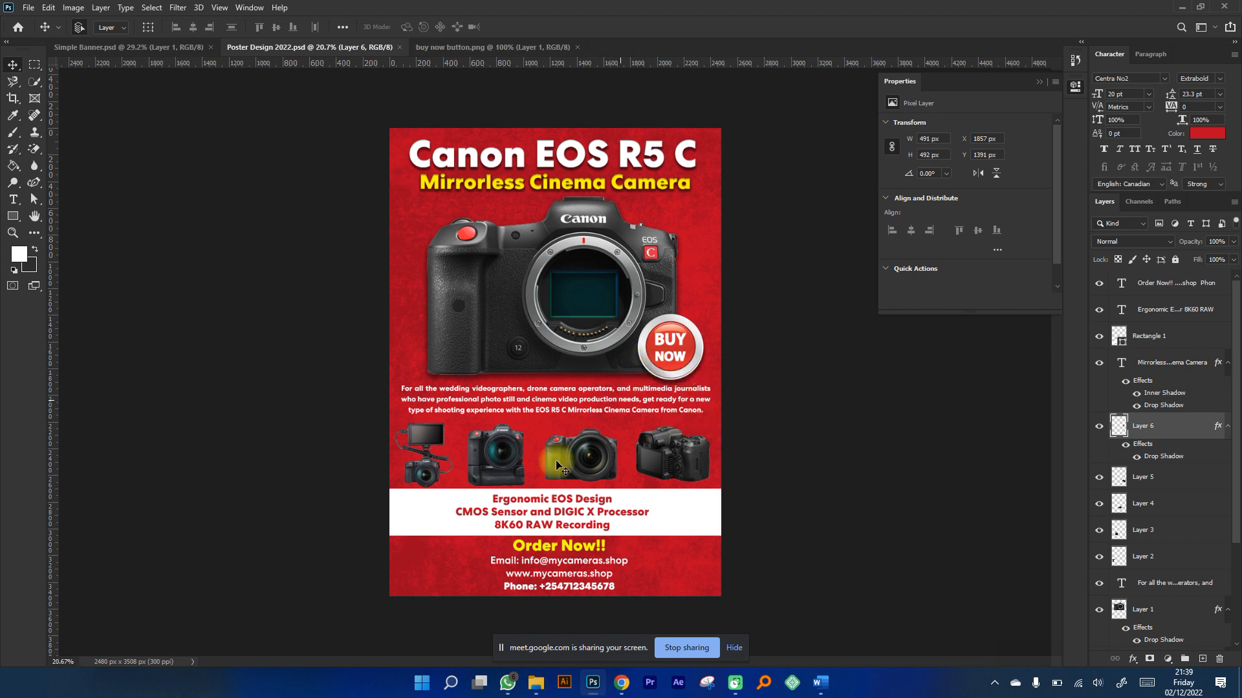
Move each of the four small cameras slightly up, closer to the description paragraph.
{"action": "scroll", "coordinate": [495, 472], "scroll_direction": "up", "scroll_amount": 3}
{"action": "scroll", "coordinate": [349, 485], "scroll_direction": "up", "scroll_amount": 2}
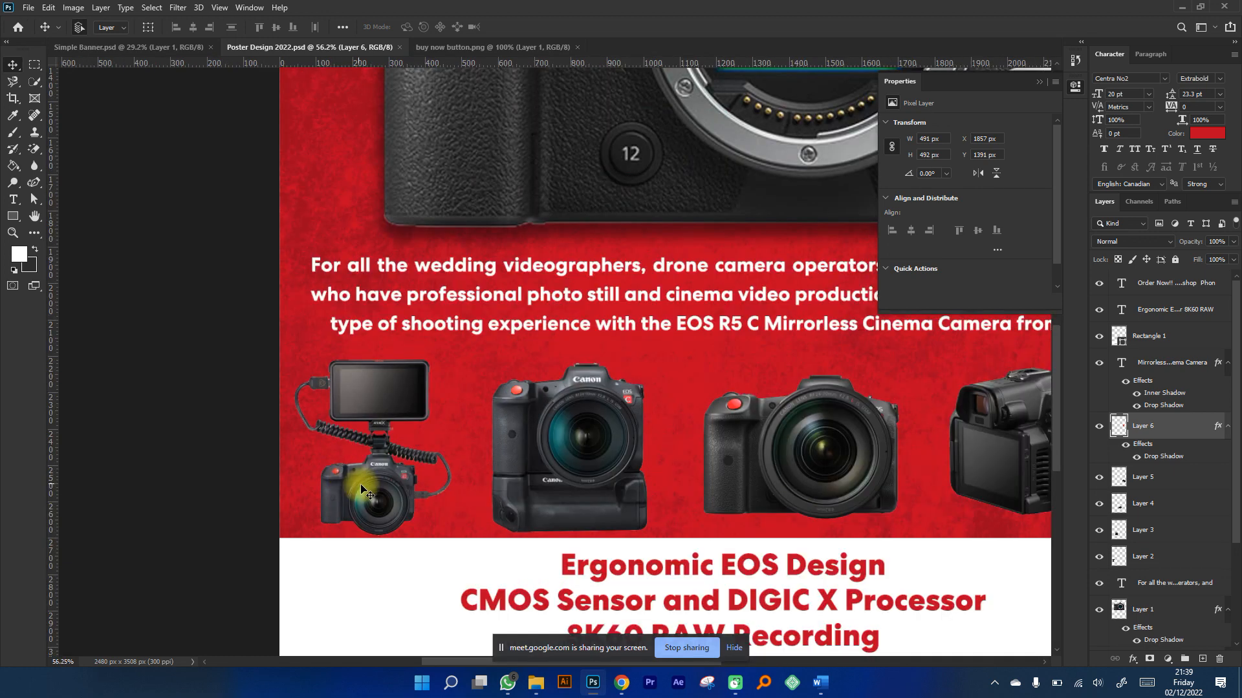
{"action": "left_click_drag", "start_coordinate": [352, 488], "coordinate": [360, 473]}
{"action": "left_click", "coordinate": [540, 449]}
{"action": "left_click_drag", "start_coordinate": [539, 472], "coordinate": [539, 448]}
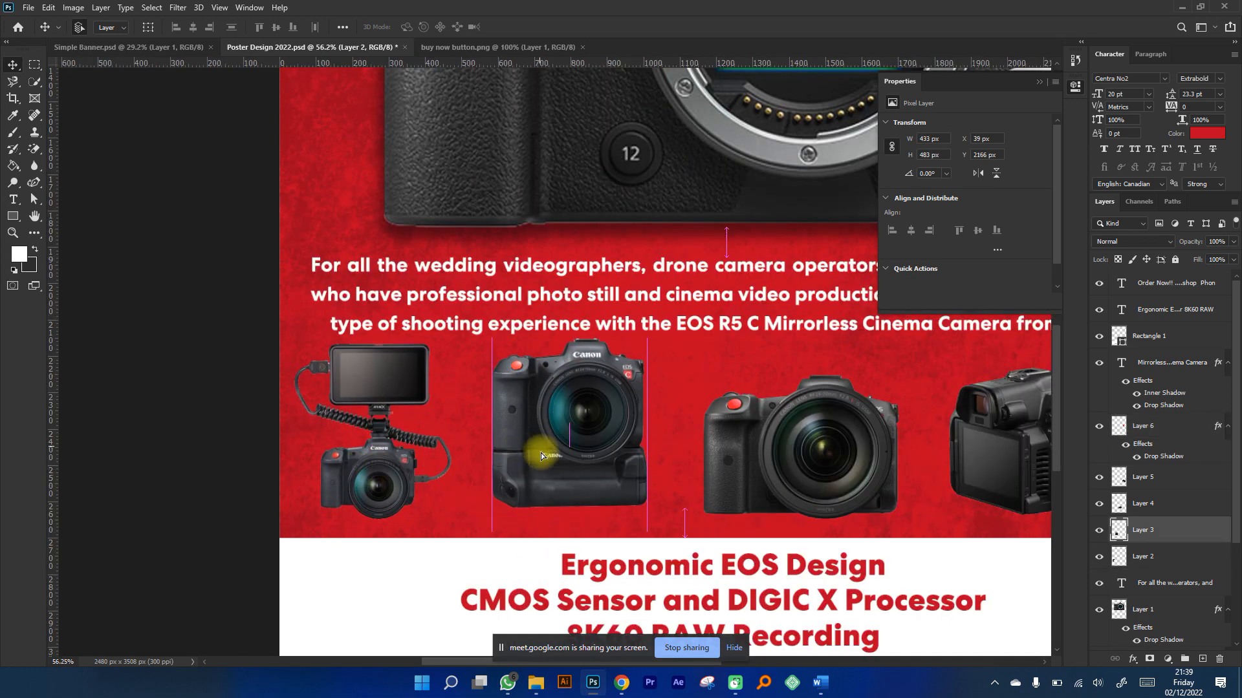
{"action": "scroll", "coordinate": [647, 482], "scroll_direction": "right", "scroll_amount": 2}
{"action": "left_click_drag", "start_coordinate": [689, 489], "coordinate": [690, 466]}
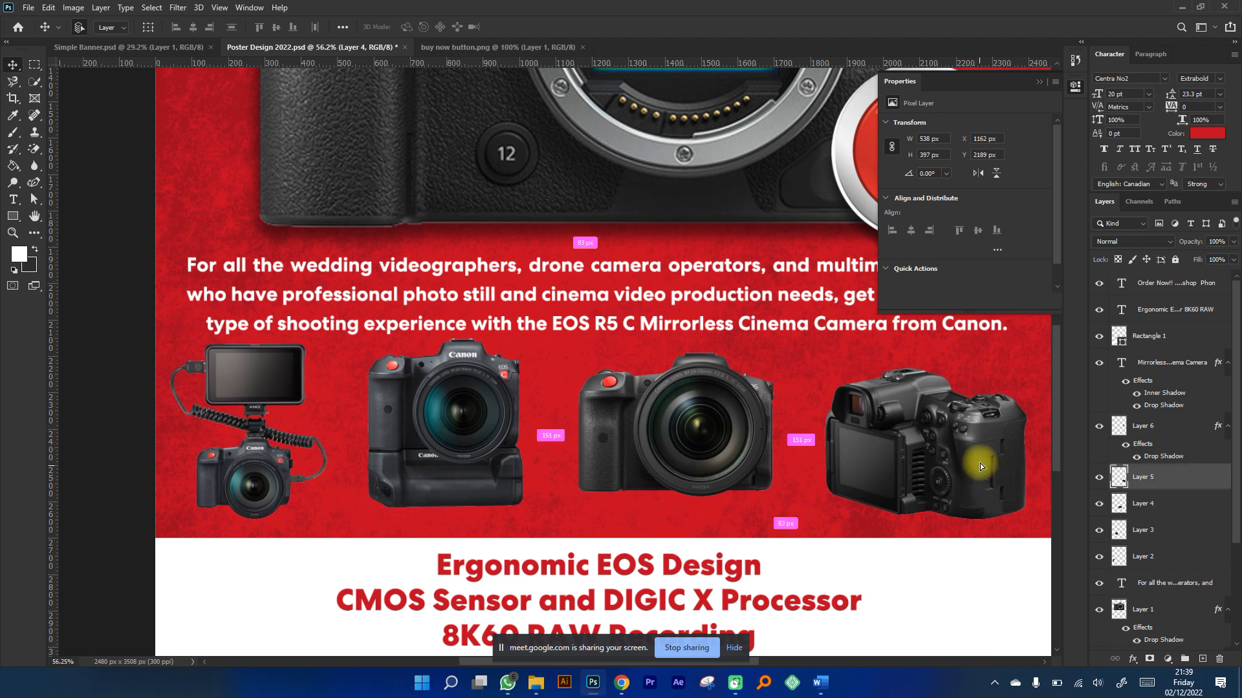
{"action": "left_click_drag", "start_coordinate": [980, 464], "coordinate": [976, 450]}
Move the white band with its feature text and the contact block up, placing the contact block at about Y 3000 px, and save.
{"action": "left_click_drag", "start_coordinate": [930, 584], "coordinate": [929, 560]}
{"action": "left_click", "coordinate": [661, 569]}
{"action": "left_click_drag", "start_coordinate": [661, 569], "coordinate": [666, 468]}
{"action": "scroll", "coordinate": [670, 563], "scroll_direction": "down", "scroll_amount": 2}
{"action": "scroll", "coordinate": [672, 569], "scroll_direction": "down", "scroll_amount": 1}
{"action": "scroll", "coordinate": [656, 532], "scroll_direction": "up", "scroll_amount": 3}
{"action": "scroll", "coordinate": [661, 496], "scroll_direction": "down", "scroll_amount": 4}
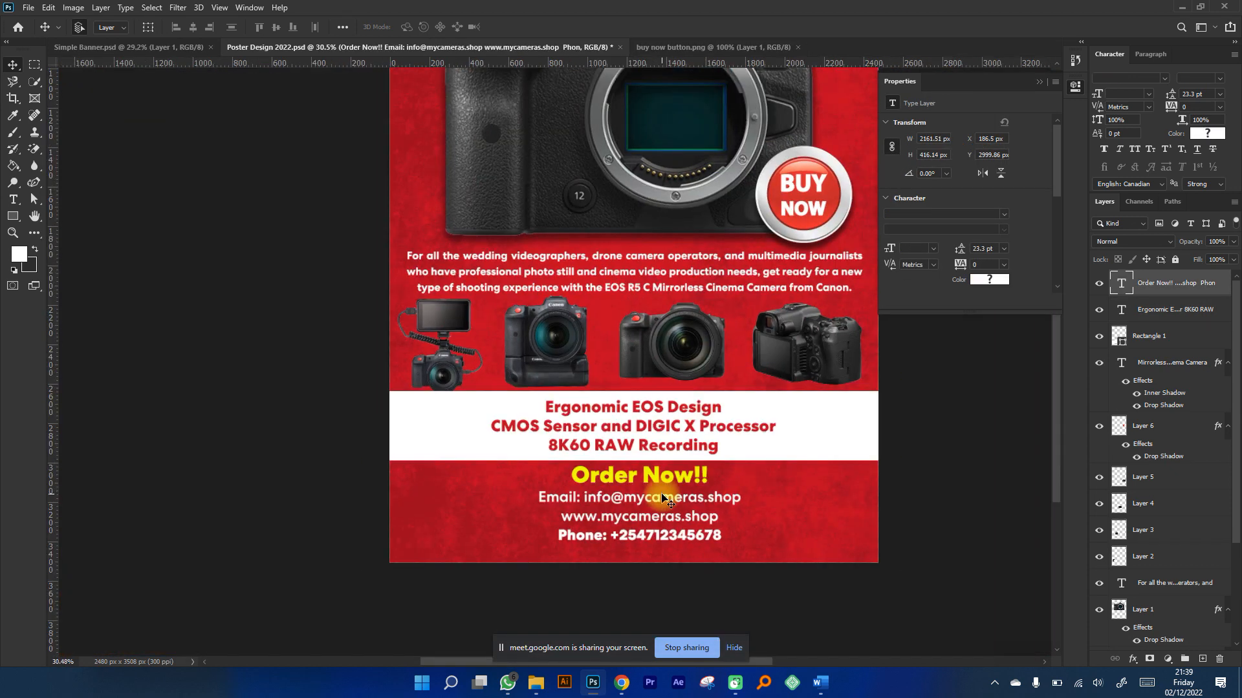
{"action": "key", "text": "ctrl+s"}
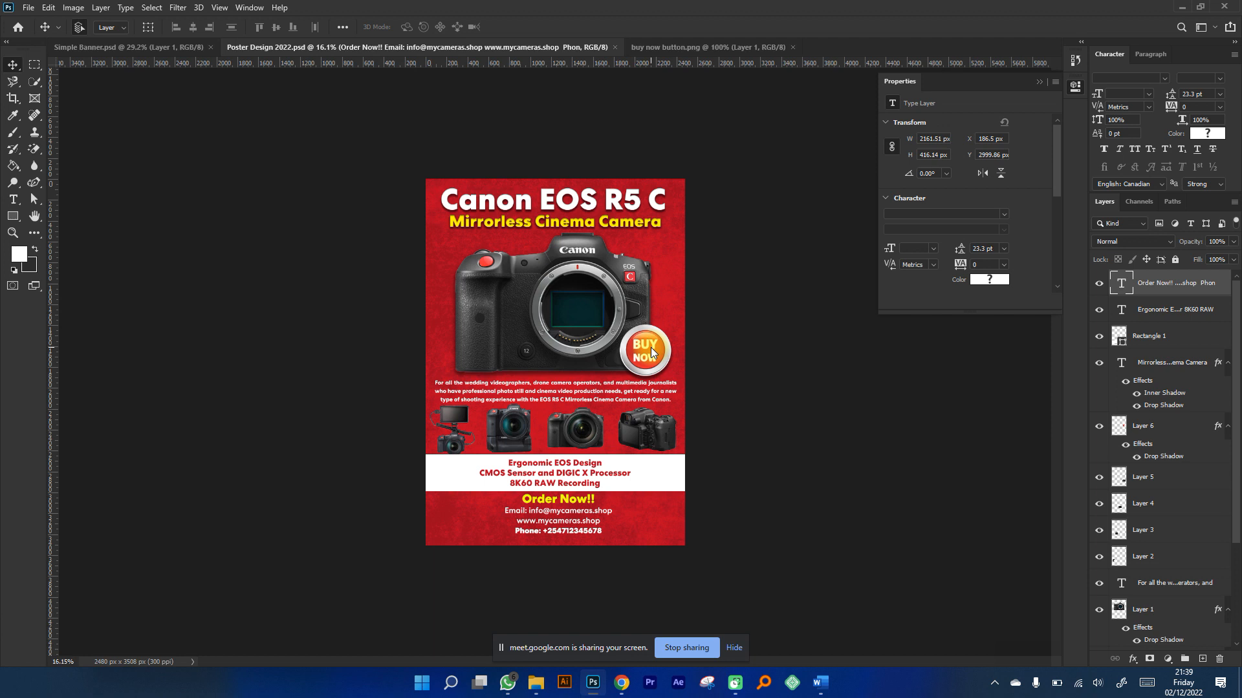
Start saving a copy of the poster and create and open a new folder named "Poster FInal Files" in the Practice FIle folder.
{"action": "left_click", "coordinate": [28, 8]}
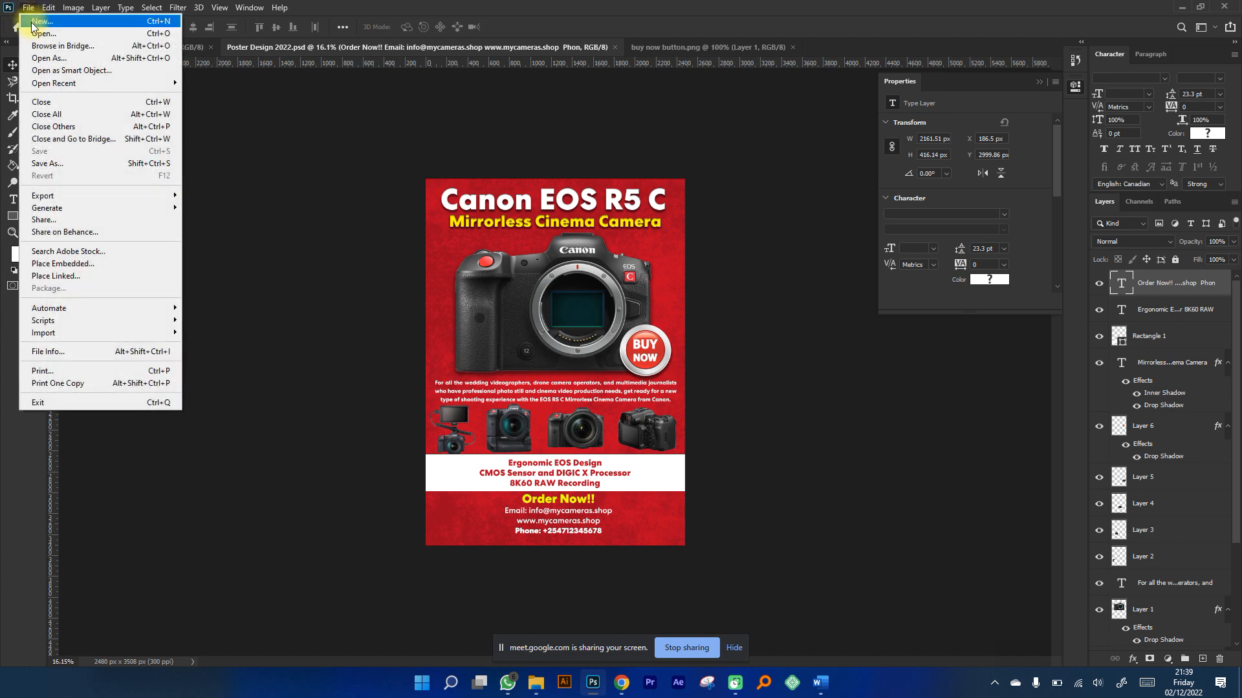
{"action": "left_click", "coordinate": [80, 162]}
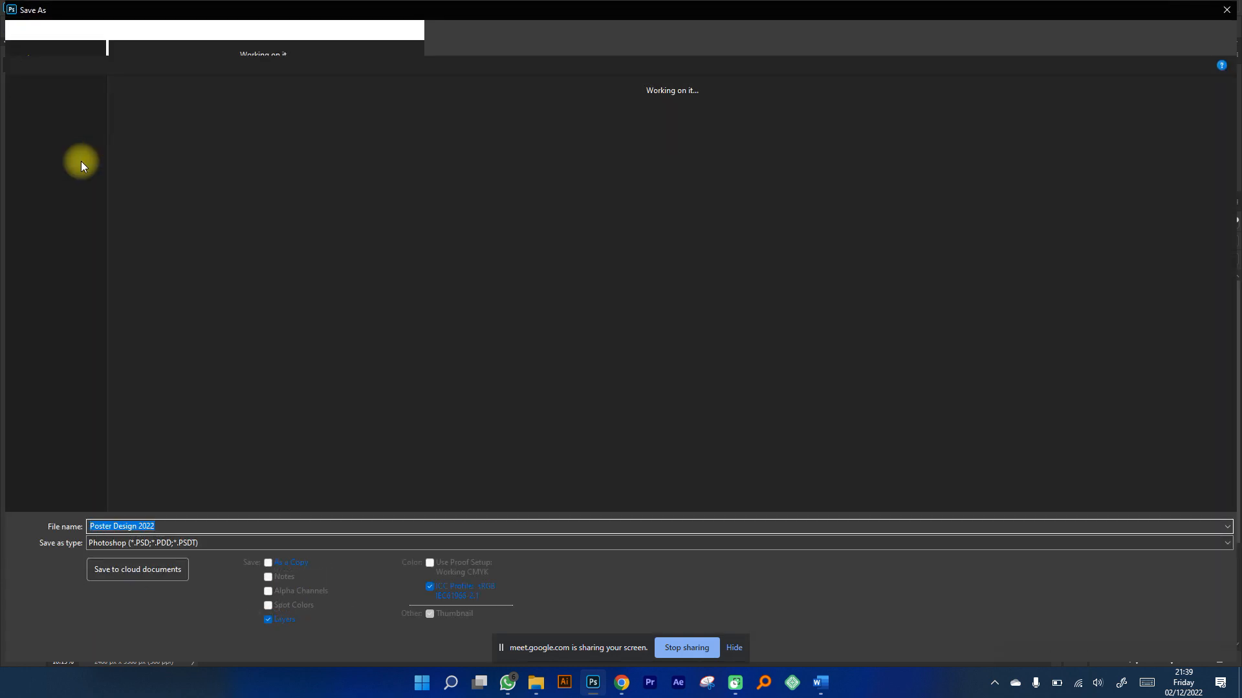
{"action": "left_click", "coordinate": [108, 64]}
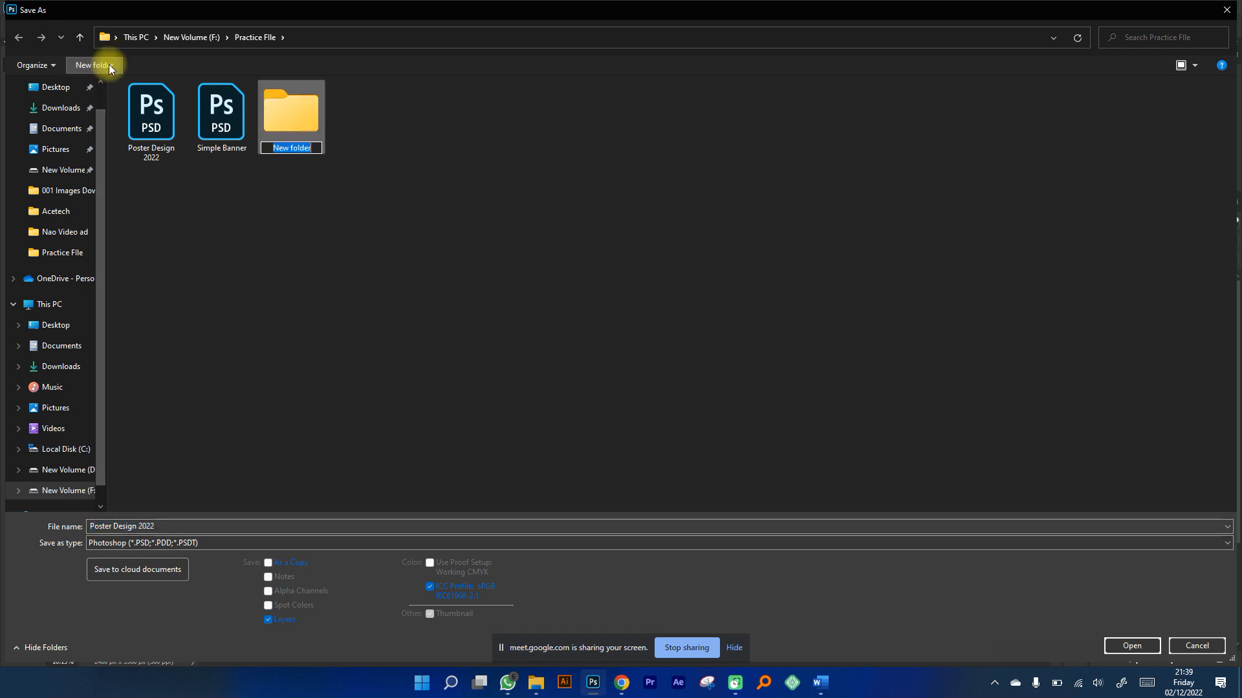
{"action": "type", "text": "Poster Final Fil"}
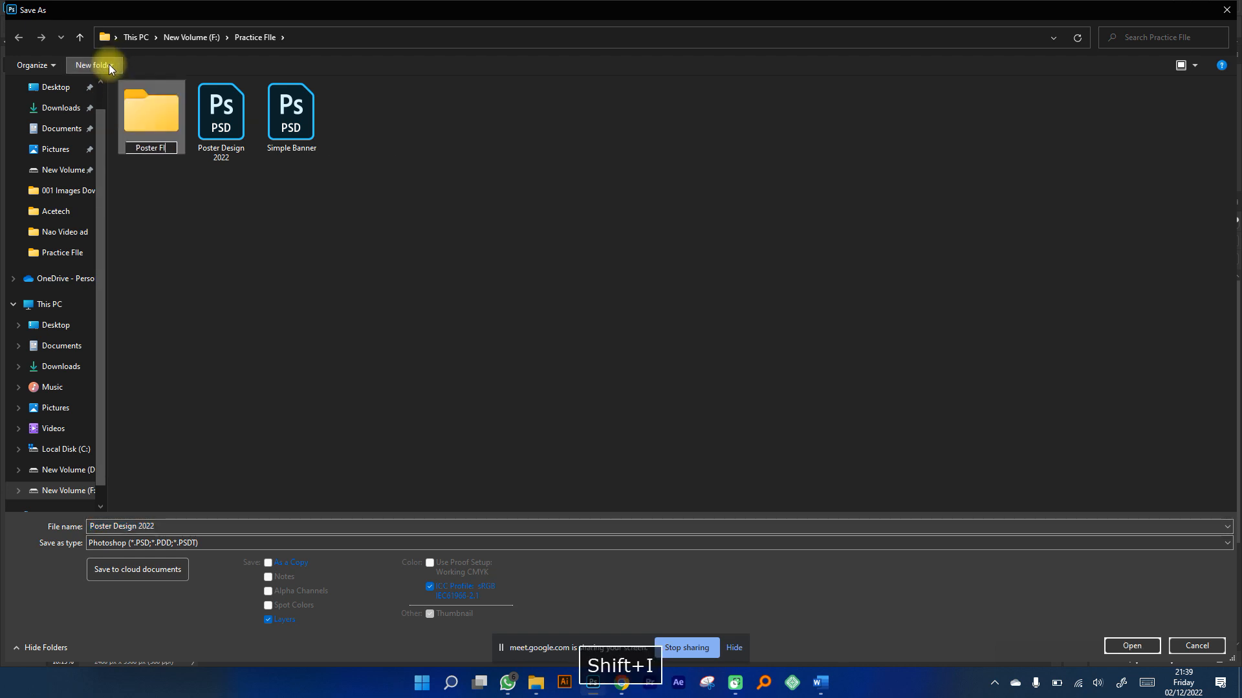
{"action": "type", "text": "e"}
{"action": "key", "text": "BackSpace"}
{"action": "key", "text": "BackSpace"}
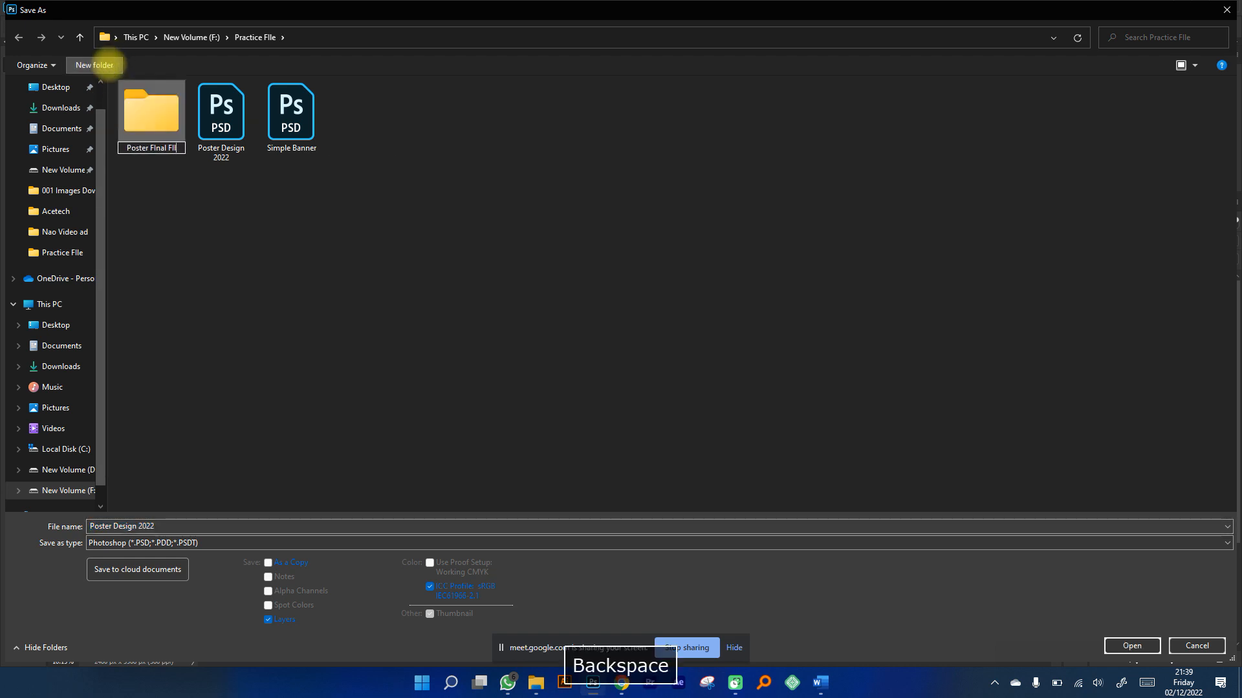
{"action": "type", "text": "les"}
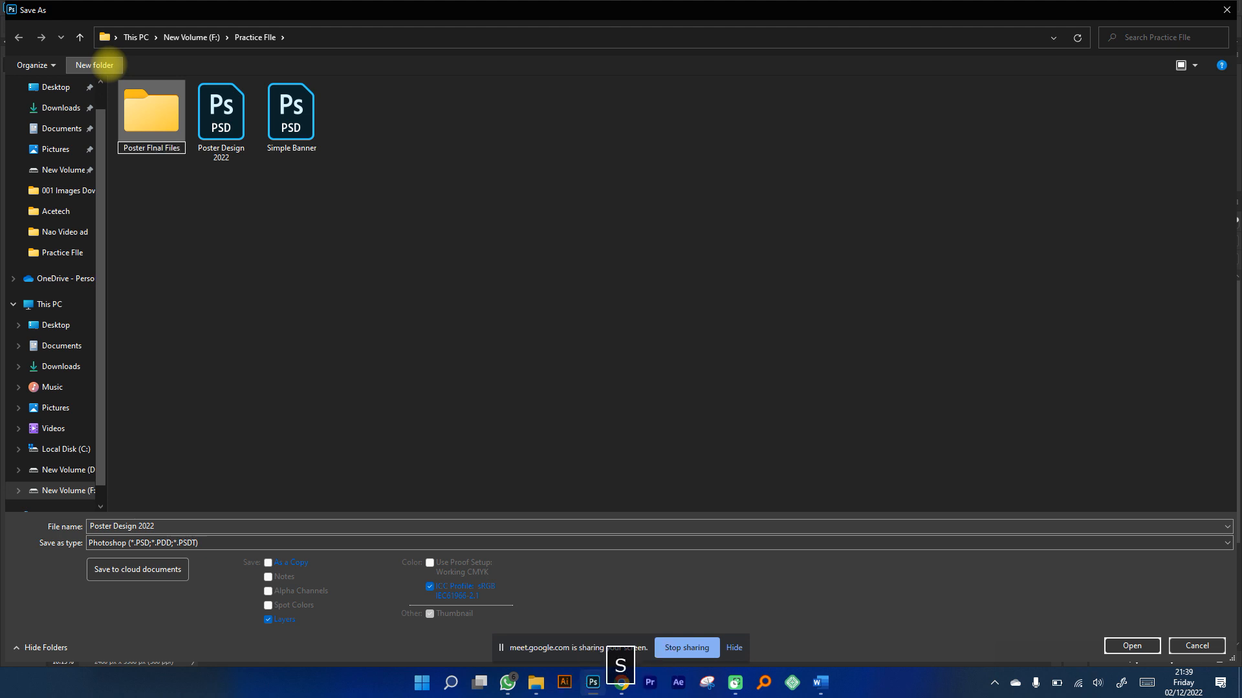
{"action": "key", "text": "Return"}
{"action": "key", "text": "Return"}
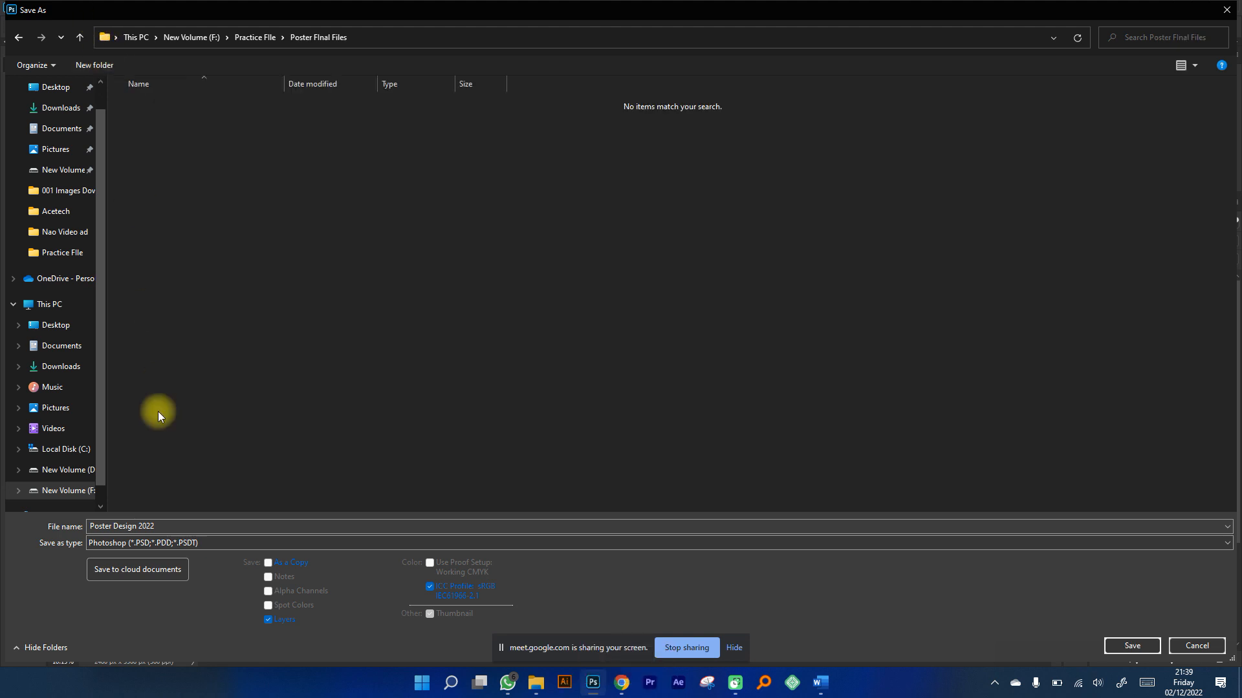
Save the poster as the JPEG "Poster Design 2022" with Maximum quality 10.
{"action": "left_click", "coordinate": [172, 544]}
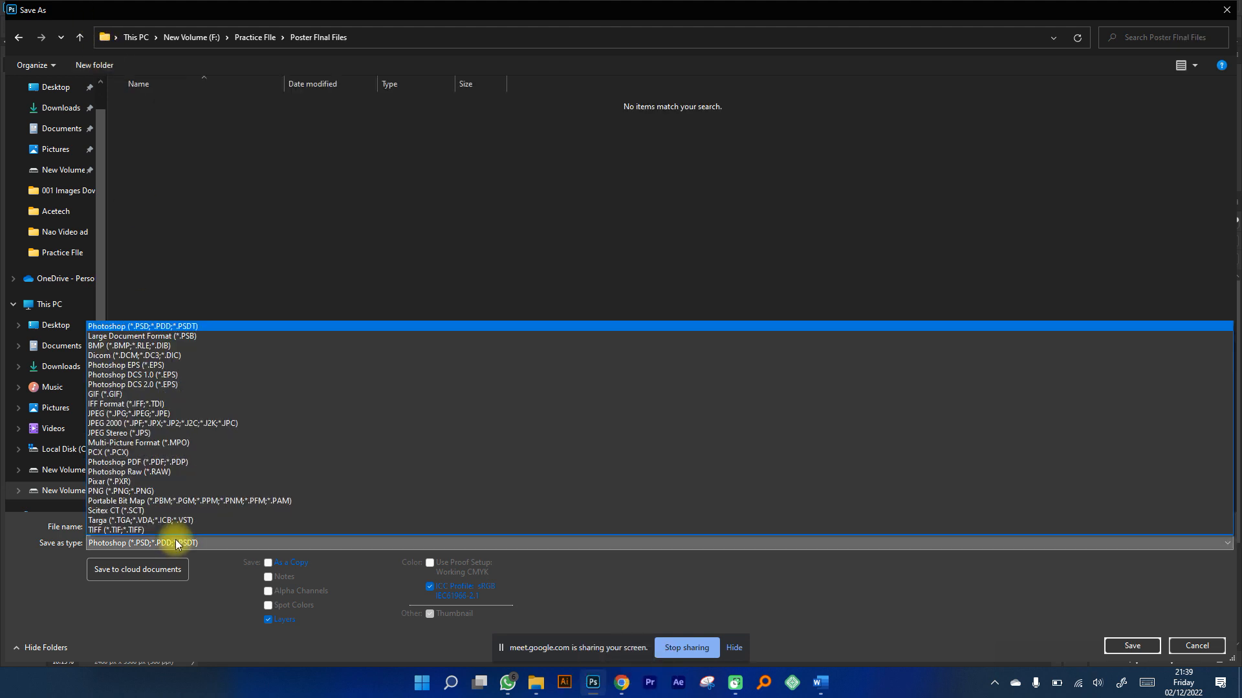
{"action": "left_click", "coordinate": [143, 417]}
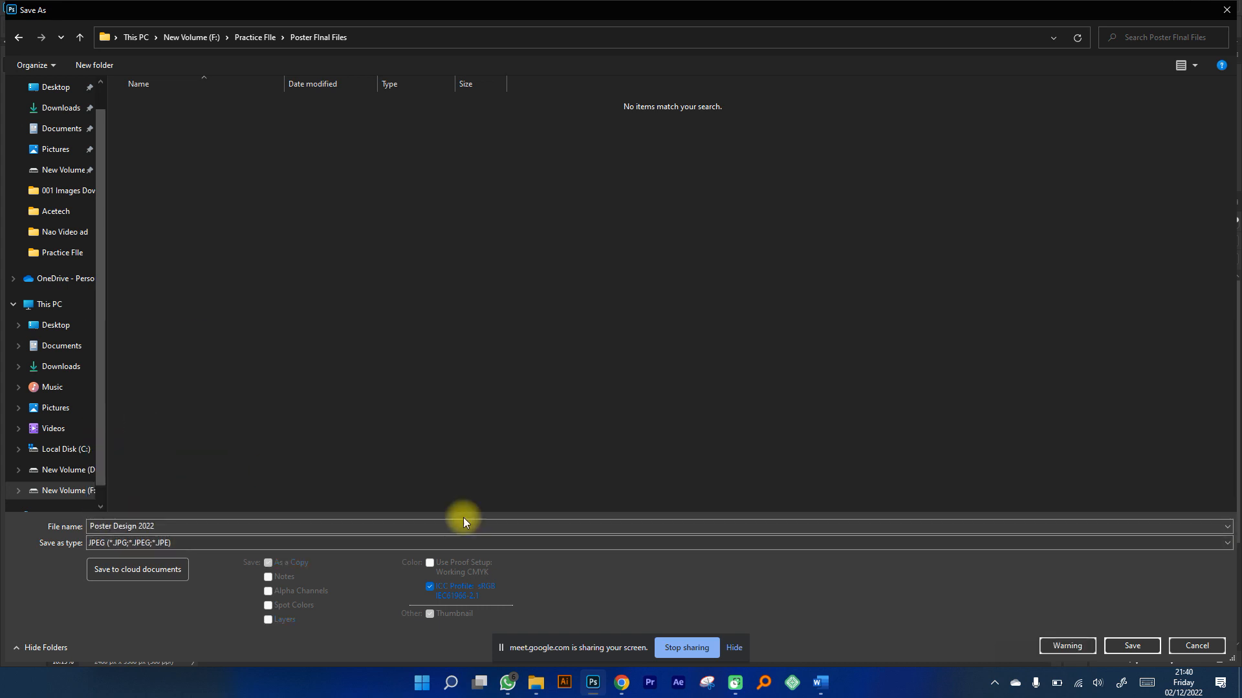
{"action": "key", "text": "Return"}
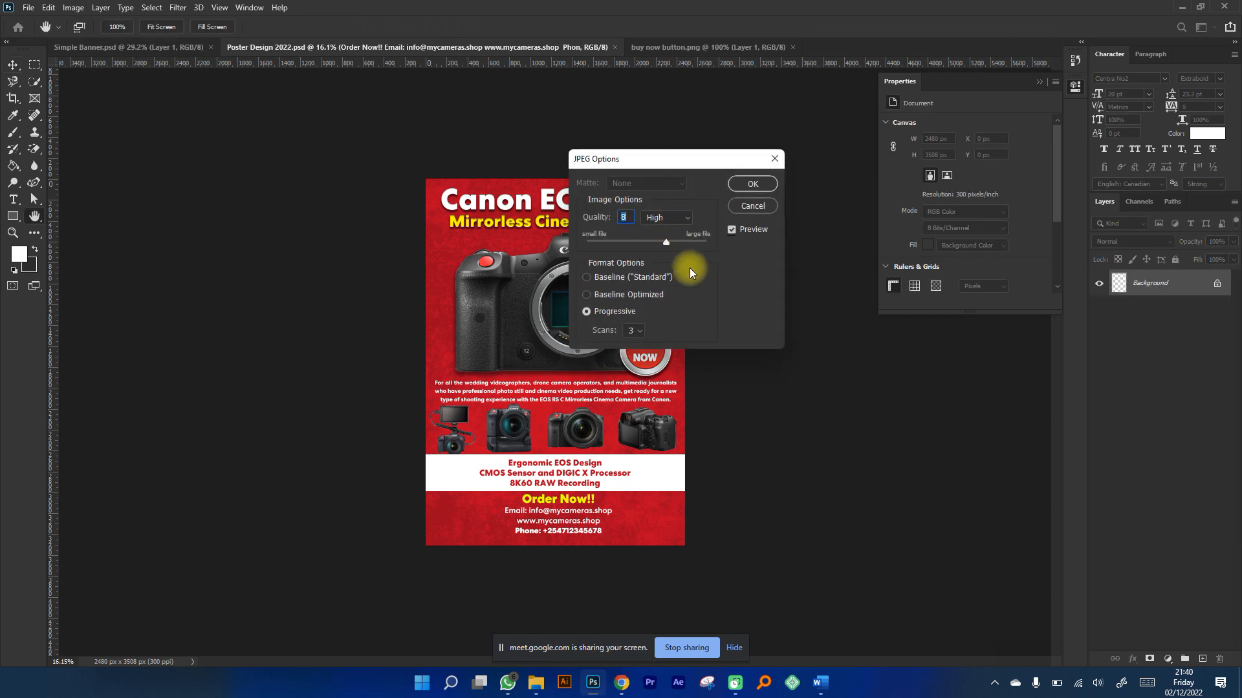
{"action": "left_click", "coordinate": [659, 222]}
{"action": "left_click", "coordinate": [672, 259]}
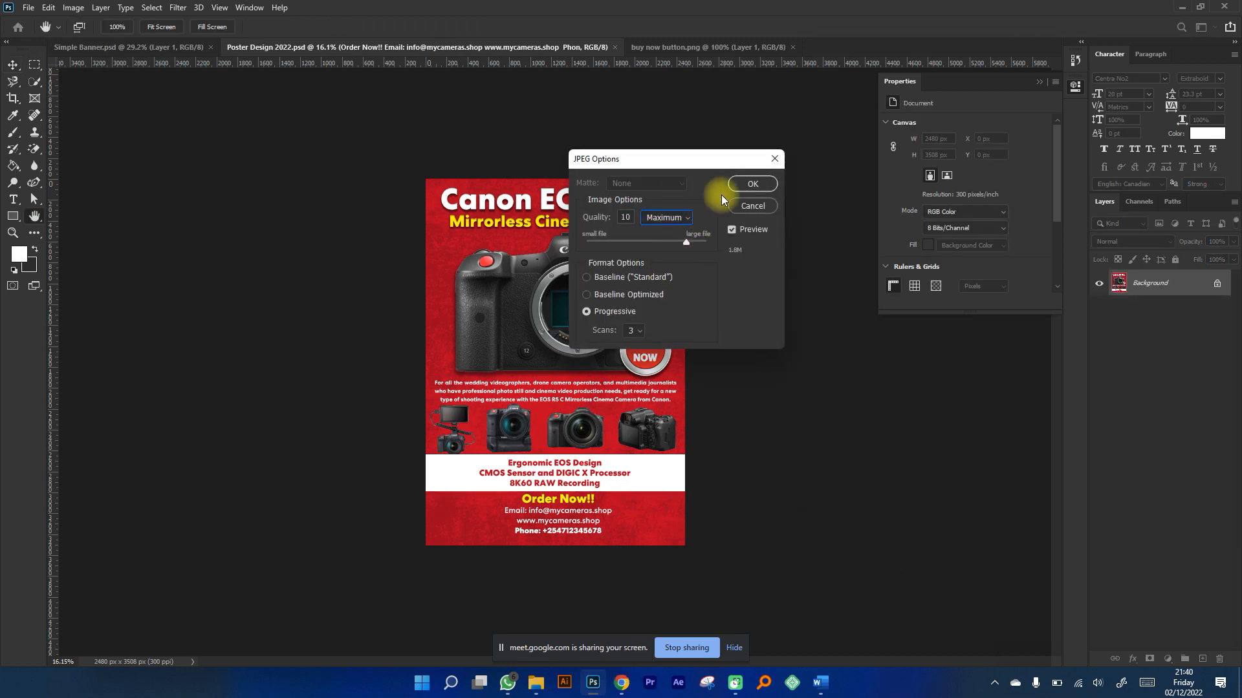
{"action": "left_click", "coordinate": [747, 184]}
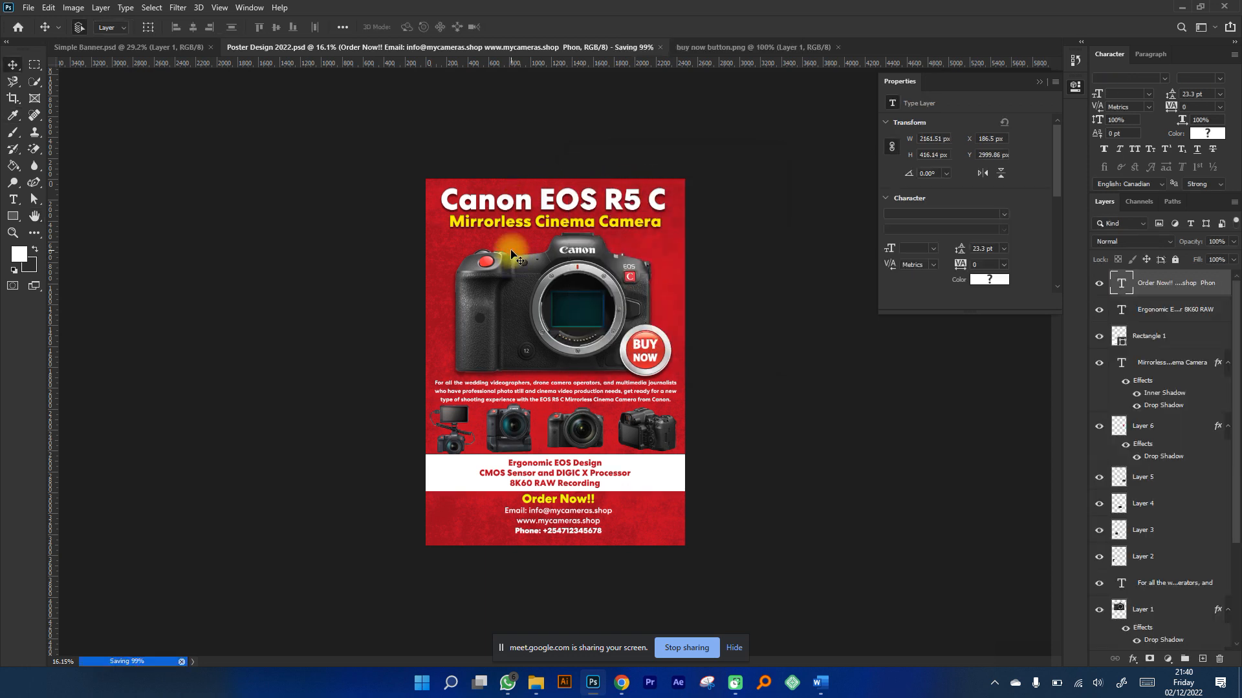
Save a copy of the poster as the PNG "Poster Design 2022" in the "Poster FInal Files" folder.
{"action": "left_click", "coordinate": [32, 9]}
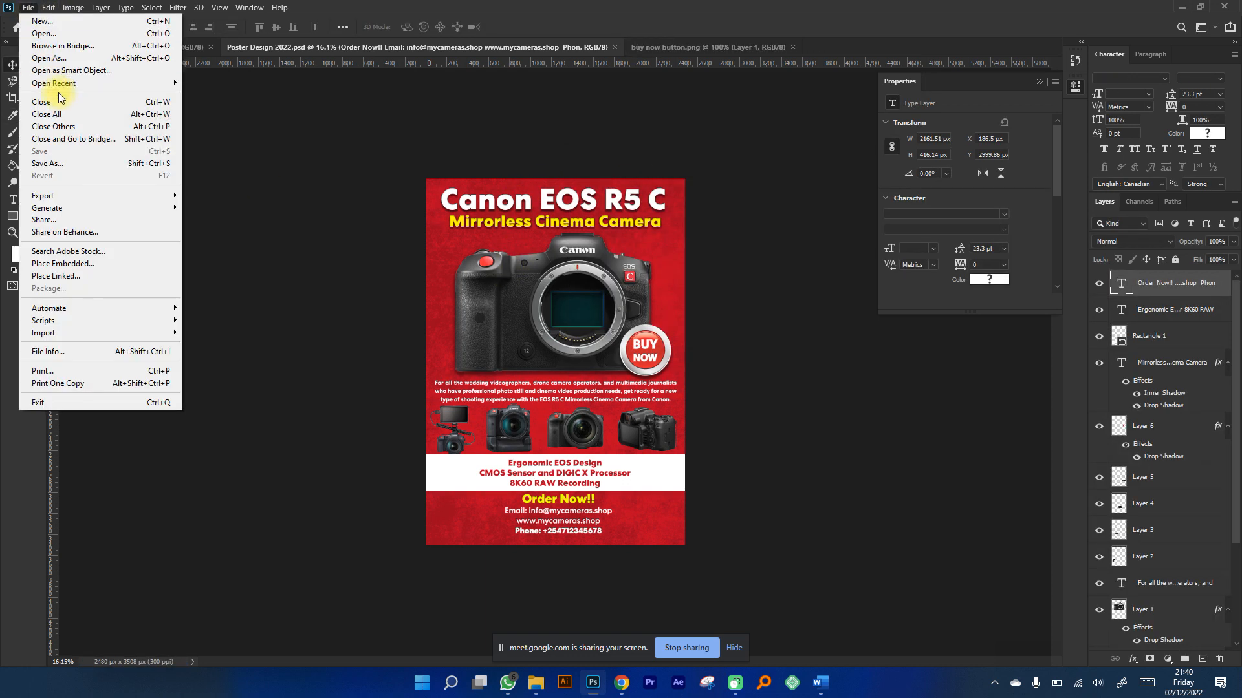
{"action": "left_click", "coordinate": [58, 166]}
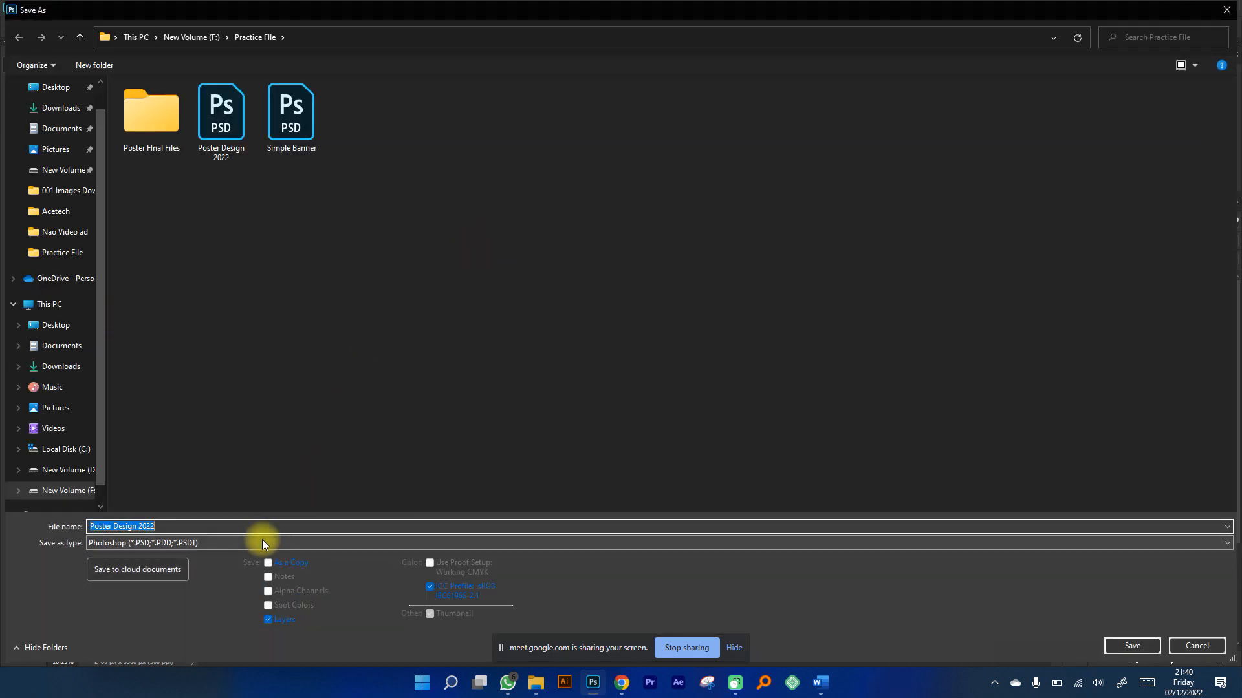
{"action": "double_click", "coordinate": [133, 122]}
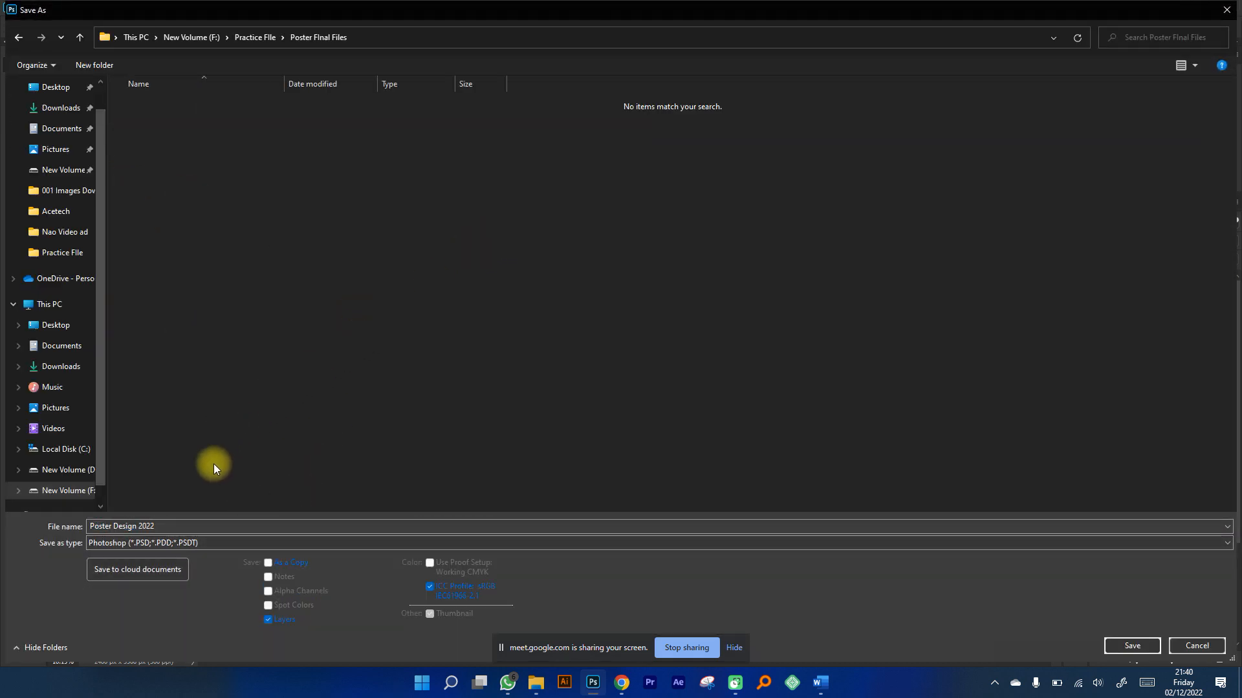
{"action": "left_click", "coordinate": [176, 542]}
{"action": "key", "text": "Escape"}
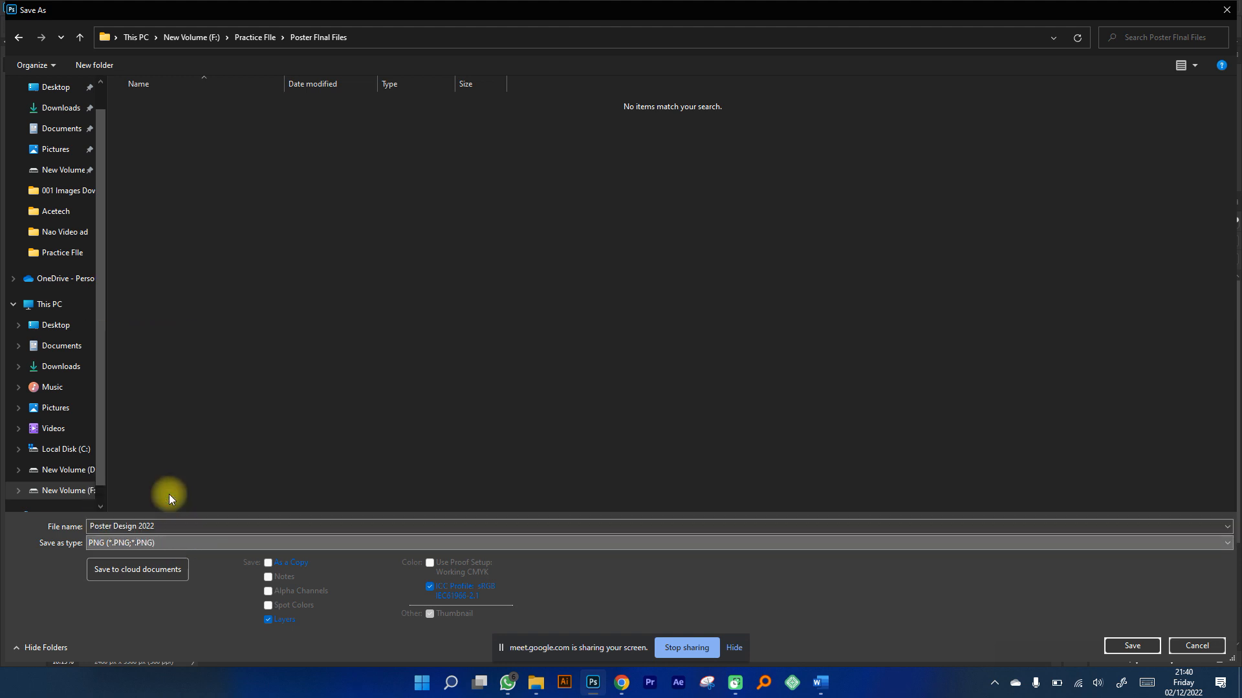
{"action": "key", "text": "Return"}
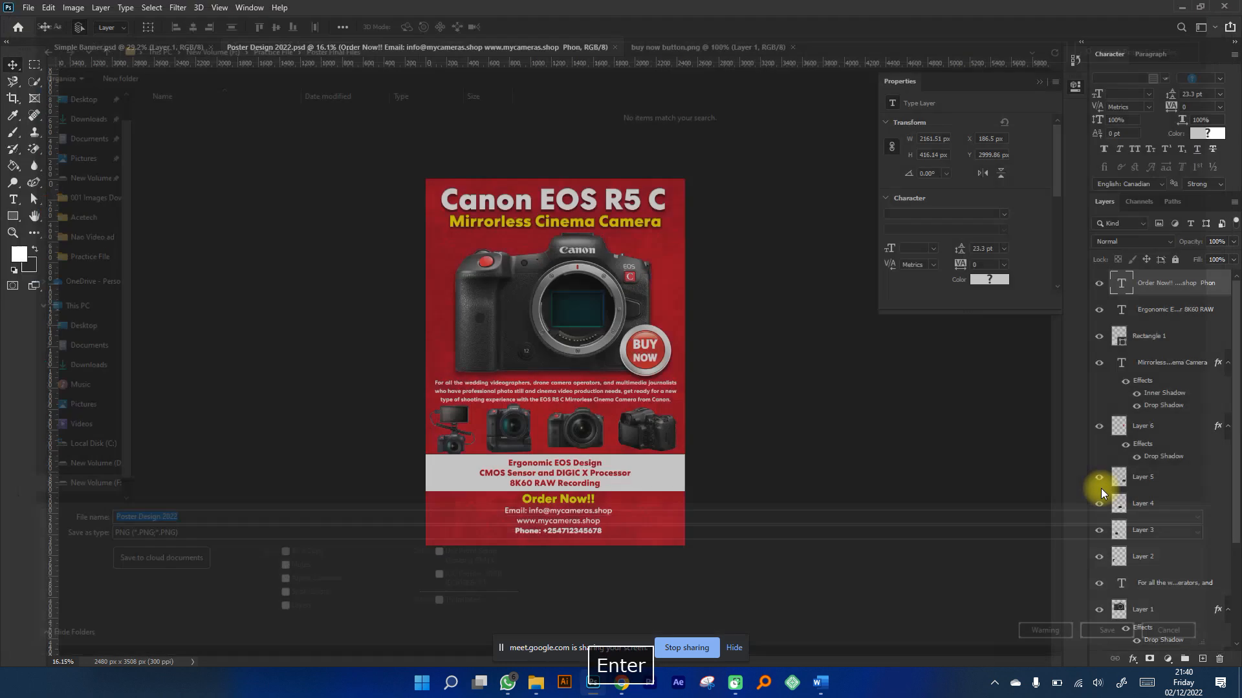
{"action": "left_click", "coordinate": [630, 177]}
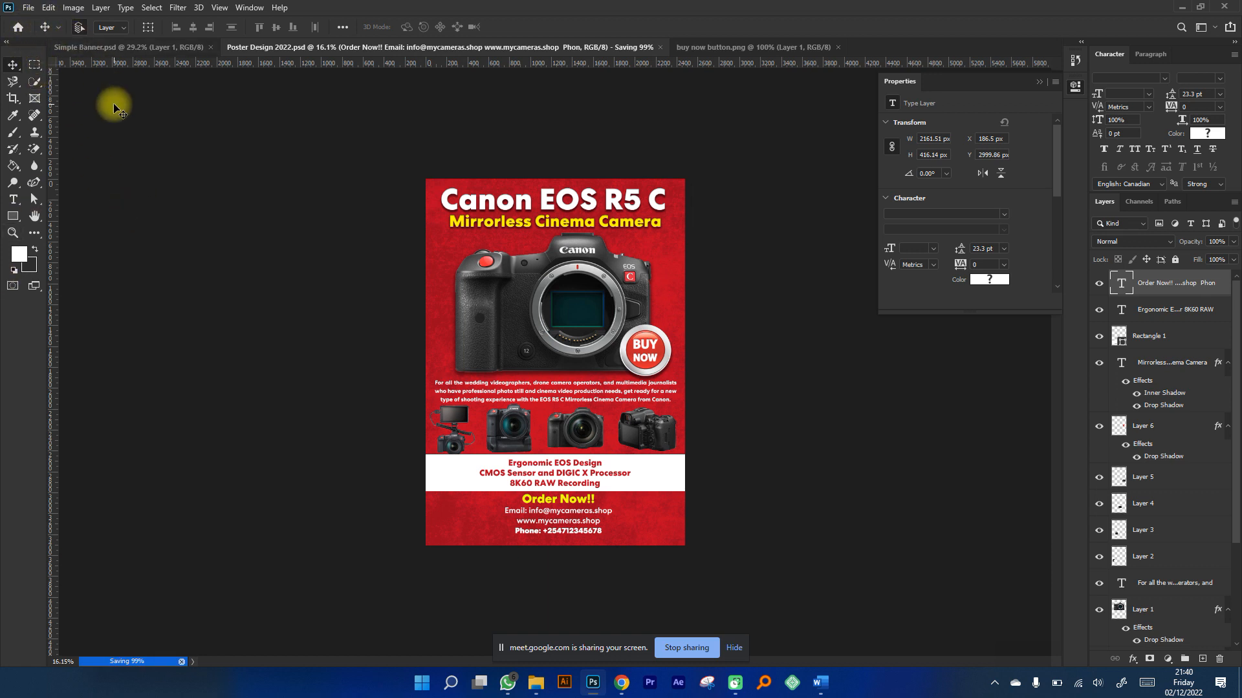
Start saving the poster as the Photoshop PDF "Poster Design 2022" in the "Poster FInal Files" folder.
{"action": "left_click", "coordinate": [31, 10]}
{"action": "left_click", "coordinate": [56, 162]}
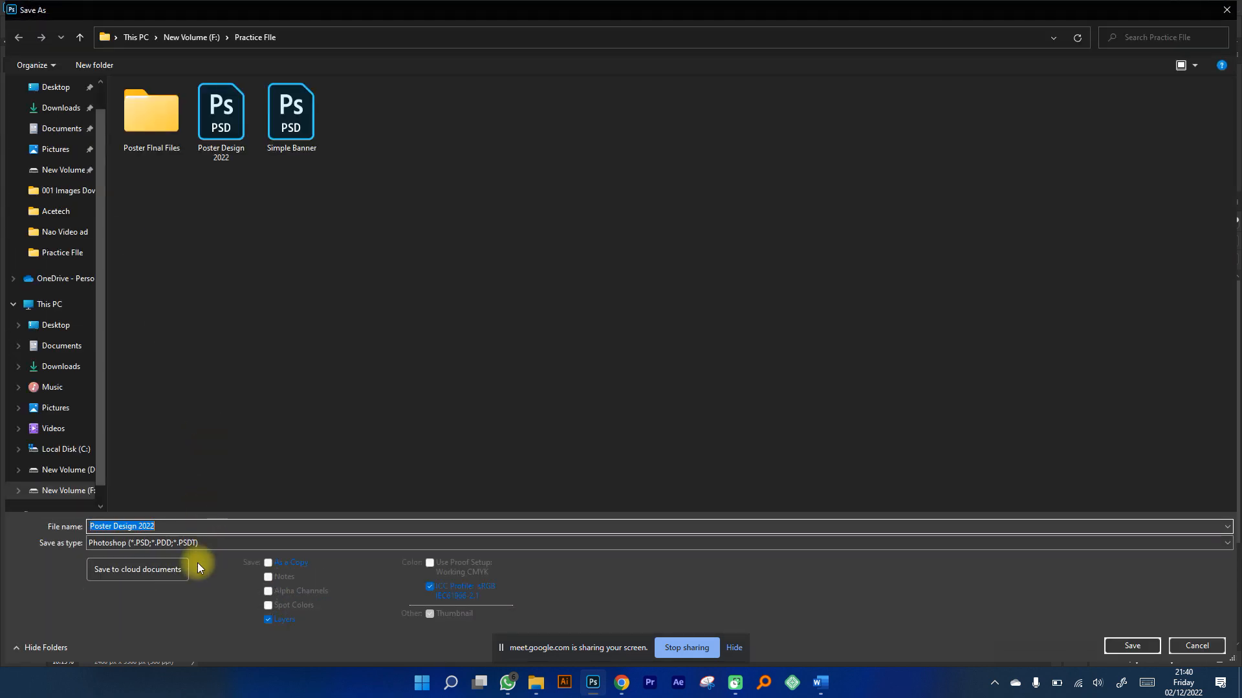
{"action": "left_click", "coordinate": [196, 544]}
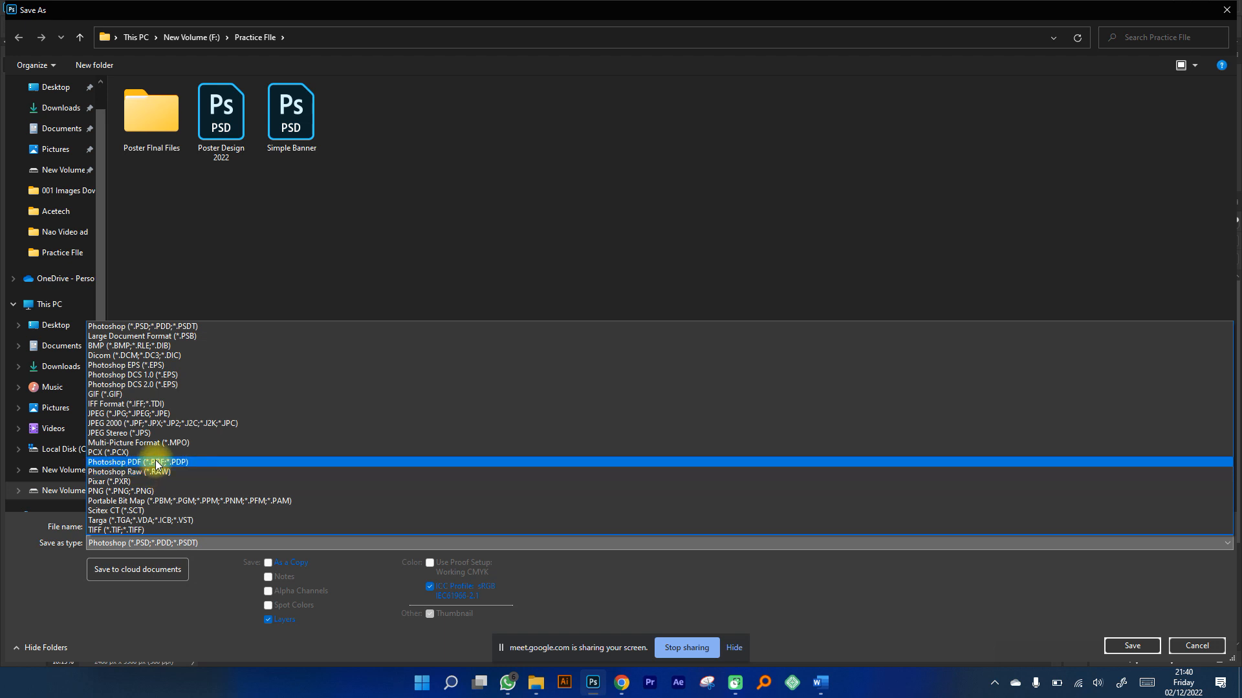
{"action": "left_click", "coordinate": [157, 463]}
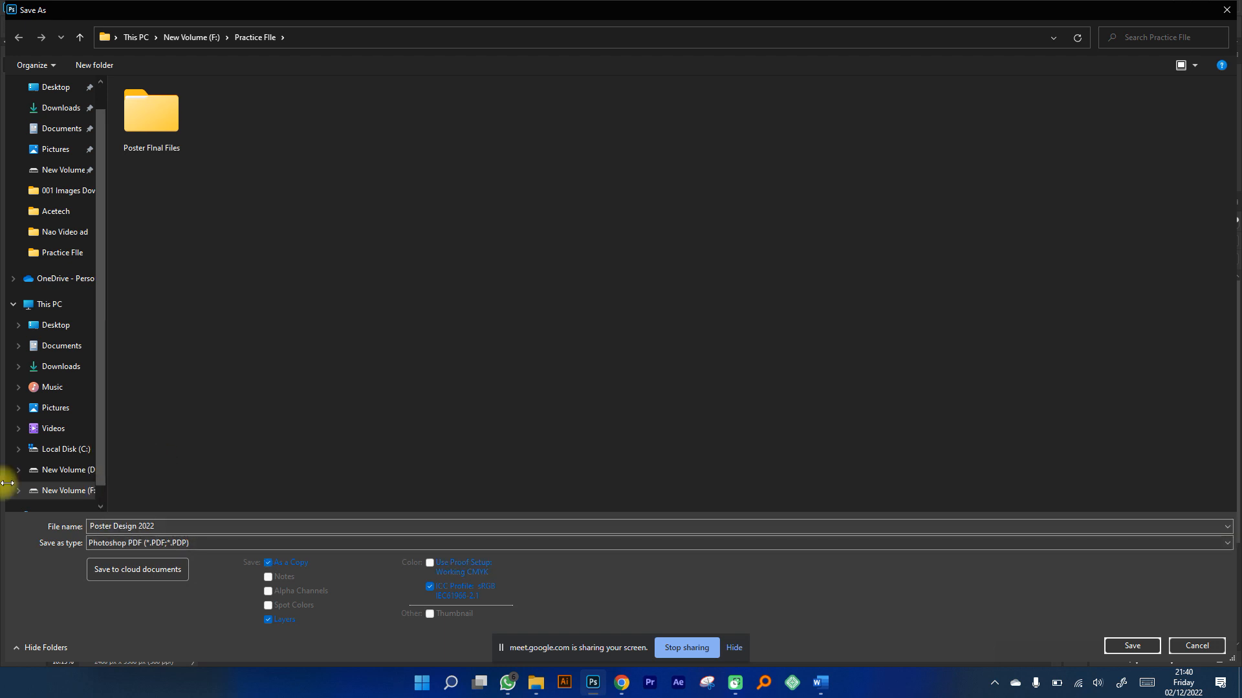
{"action": "double_click", "coordinate": [150, 120]}
{"action": "key", "text": "Return"}
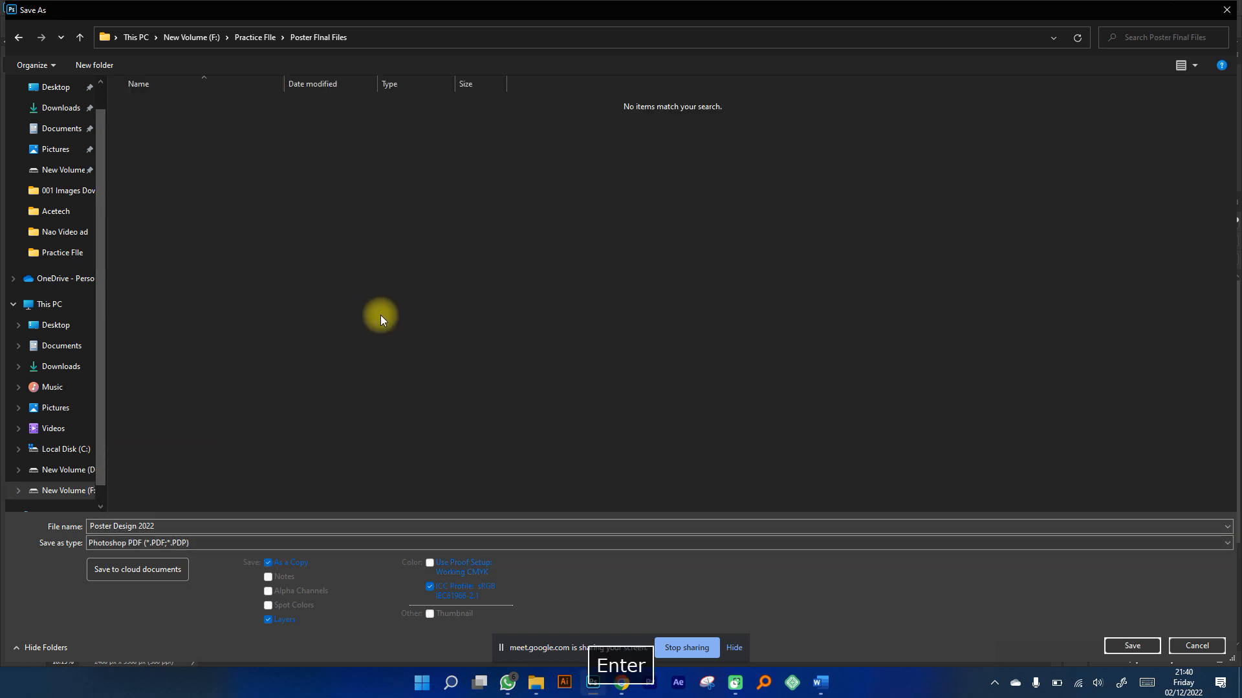
{"action": "left_click", "coordinate": [1143, 643]}
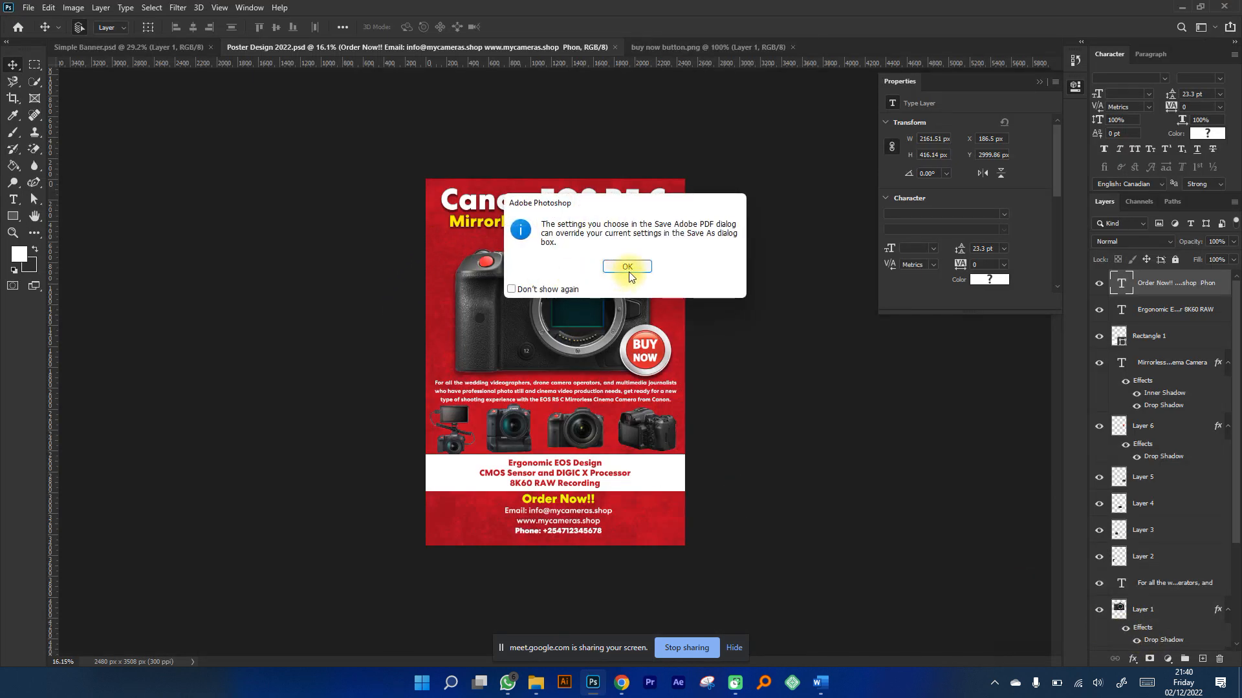
Use the High Quality Print preset, turn off Preserve Photoshop Editing Capabilities, and save the PDF.
{"action": "left_click", "coordinate": [628, 273]}
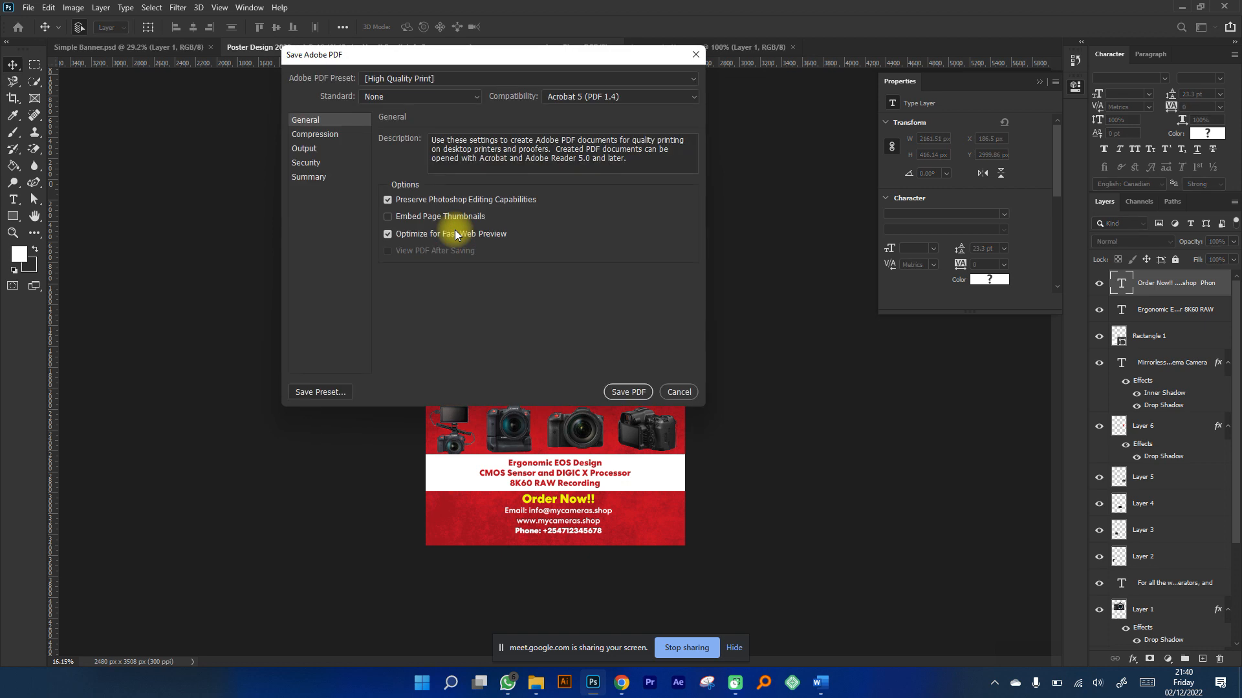
{"action": "left_click", "coordinate": [419, 79]}
{"action": "left_click", "coordinate": [403, 97]}
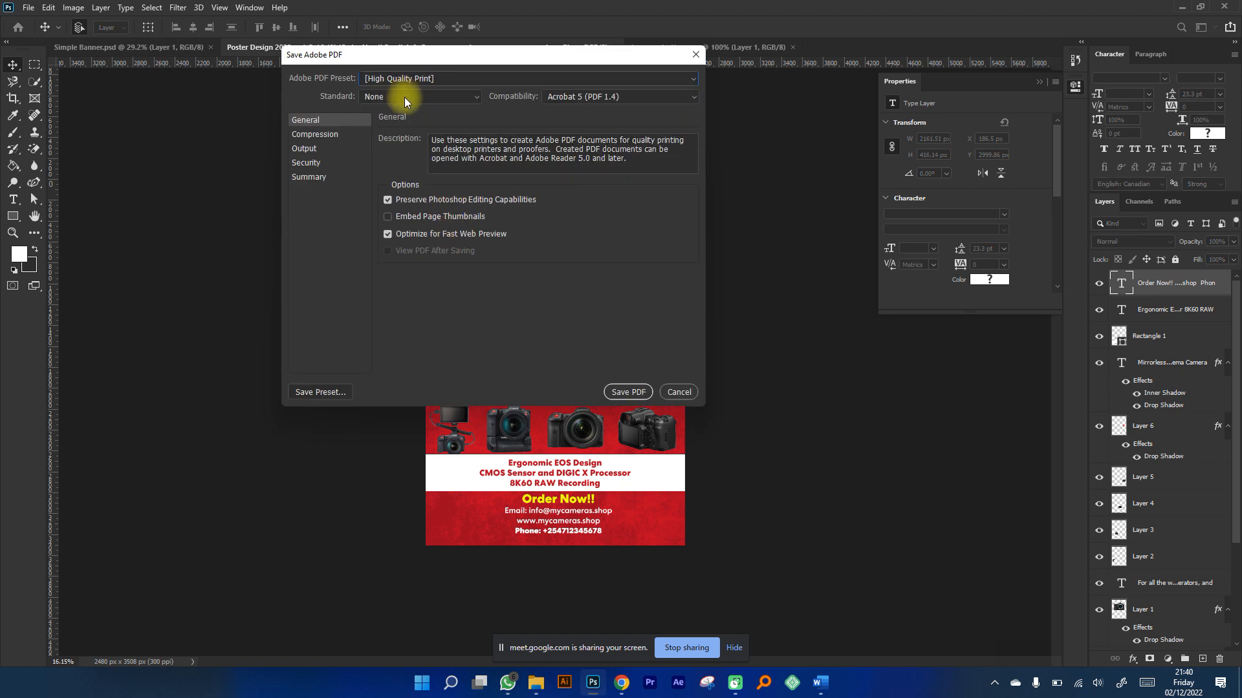
{"action": "left_click", "coordinate": [388, 201]}
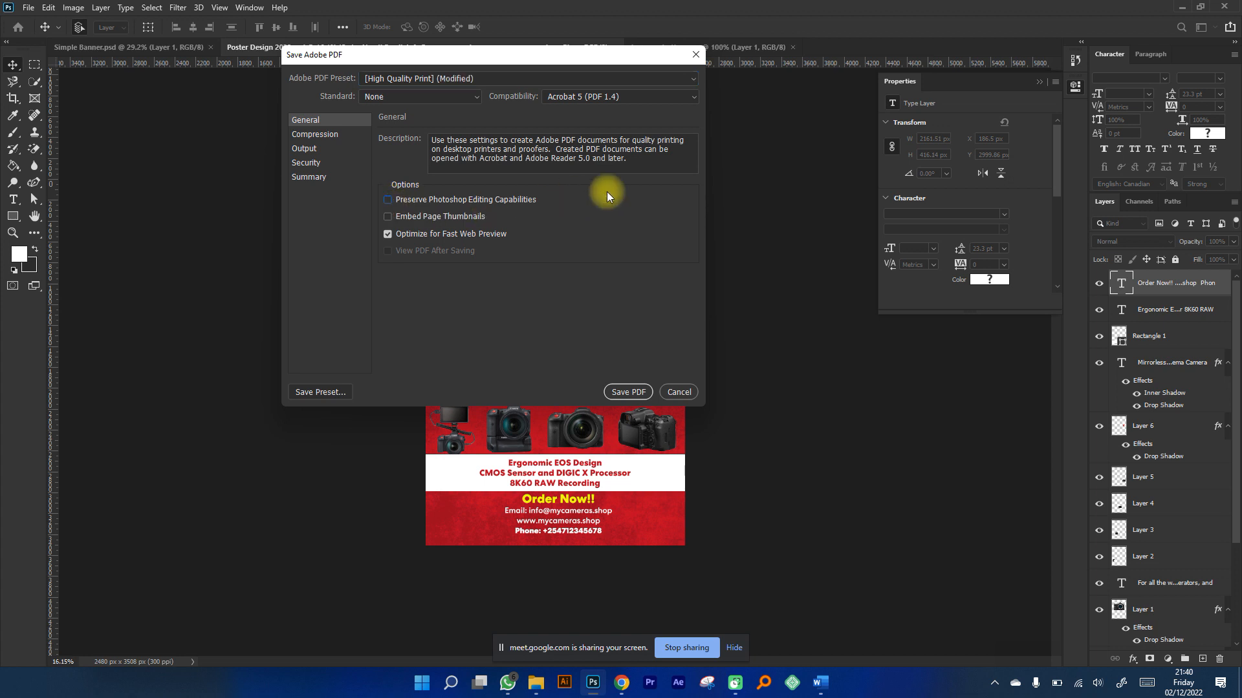
{"action": "left_click", "coordinate": [626, 392]}
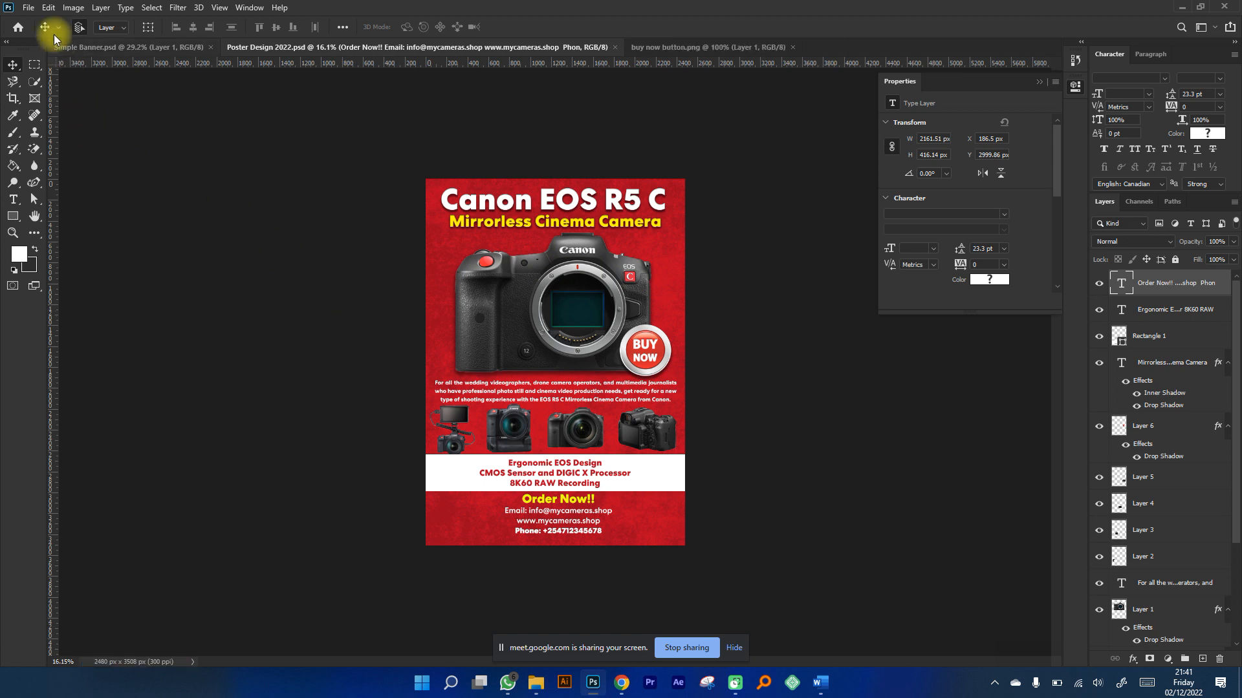
Save the layered poster over the existing "Poster Design 2022" PSD in the Practice FIle folder, accepting the default format options.
{"action": "left_click", "coordinate": [29, 8]}
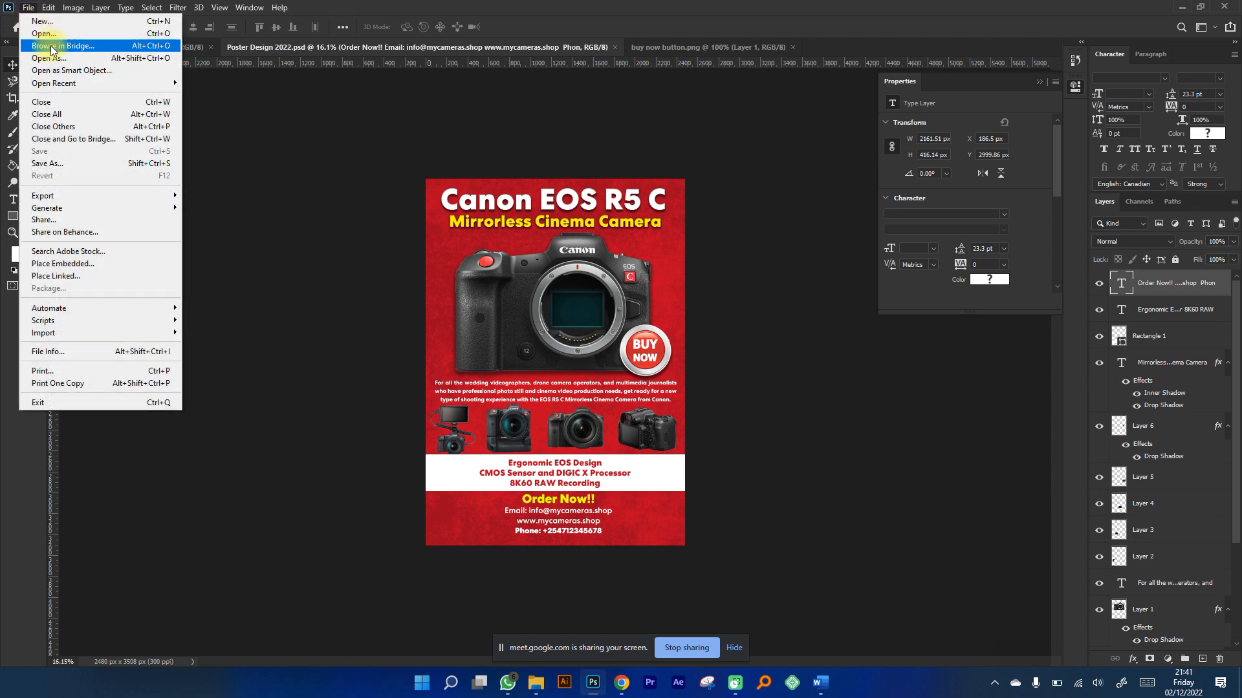
{"action": "left_click", "coordinate": [52, 163]}
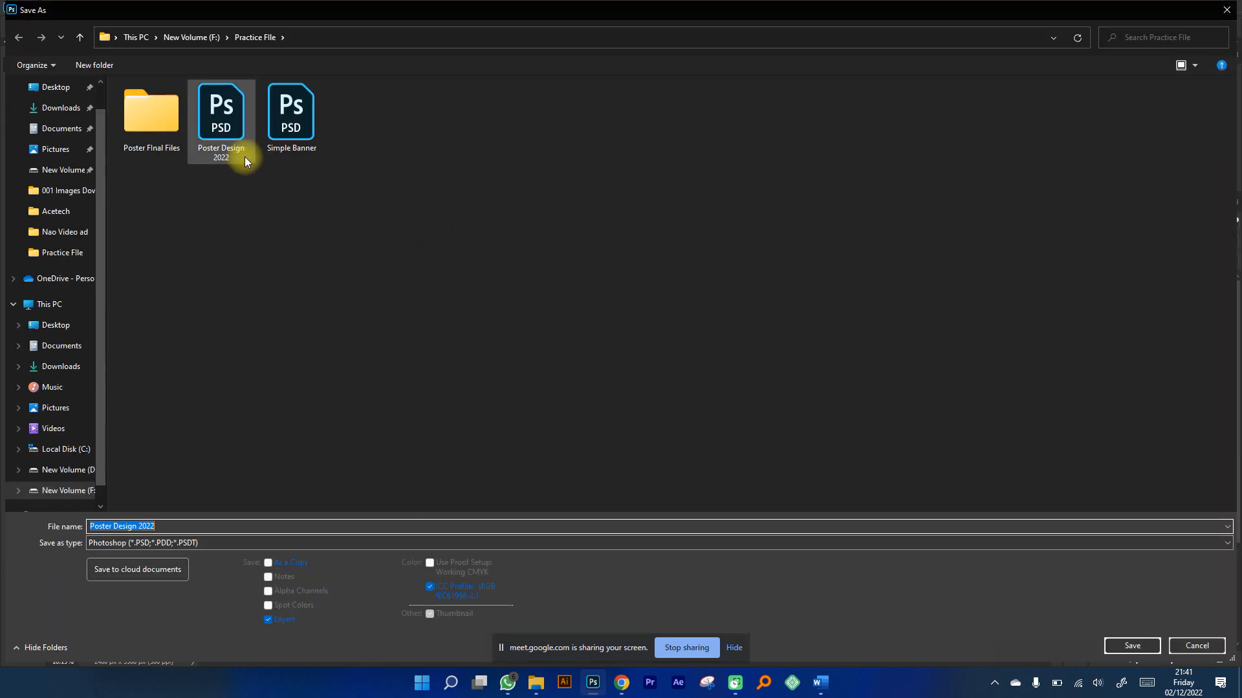
{"action": "left_click", "coordinate": [240, 147]}
{"action": "key", "text": "Return"}
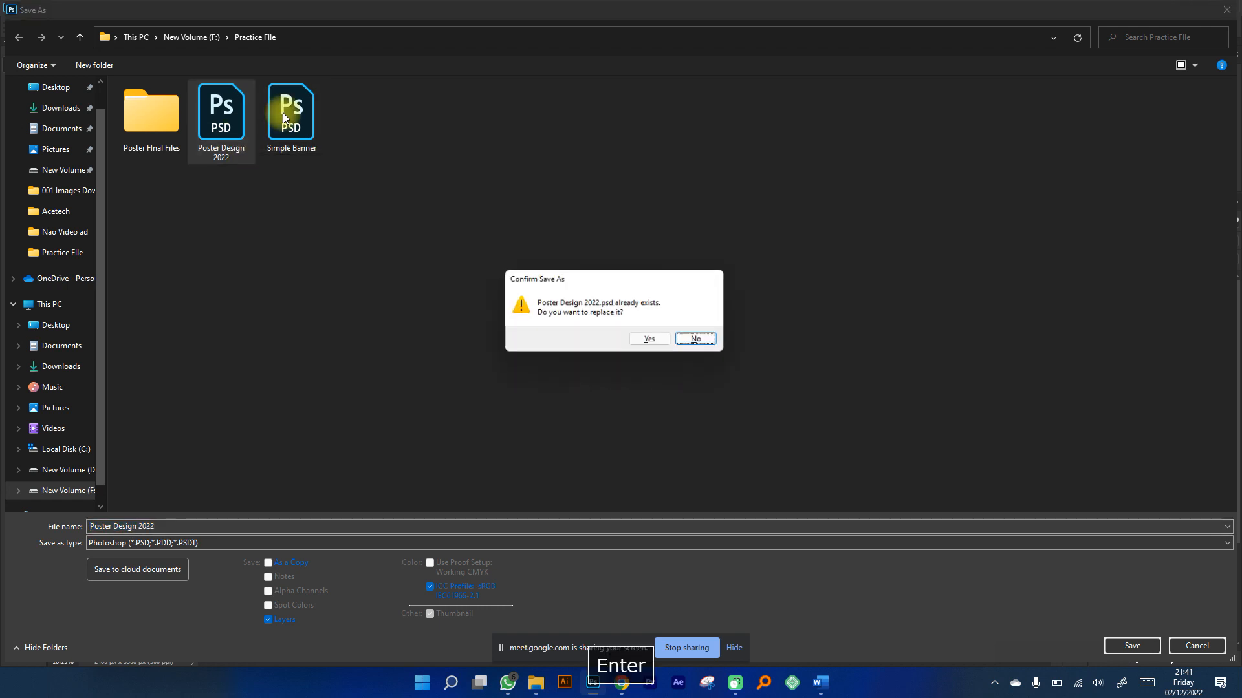
{"action": "key", "text": "Left"}
{"action": "key", "text": "Return"}
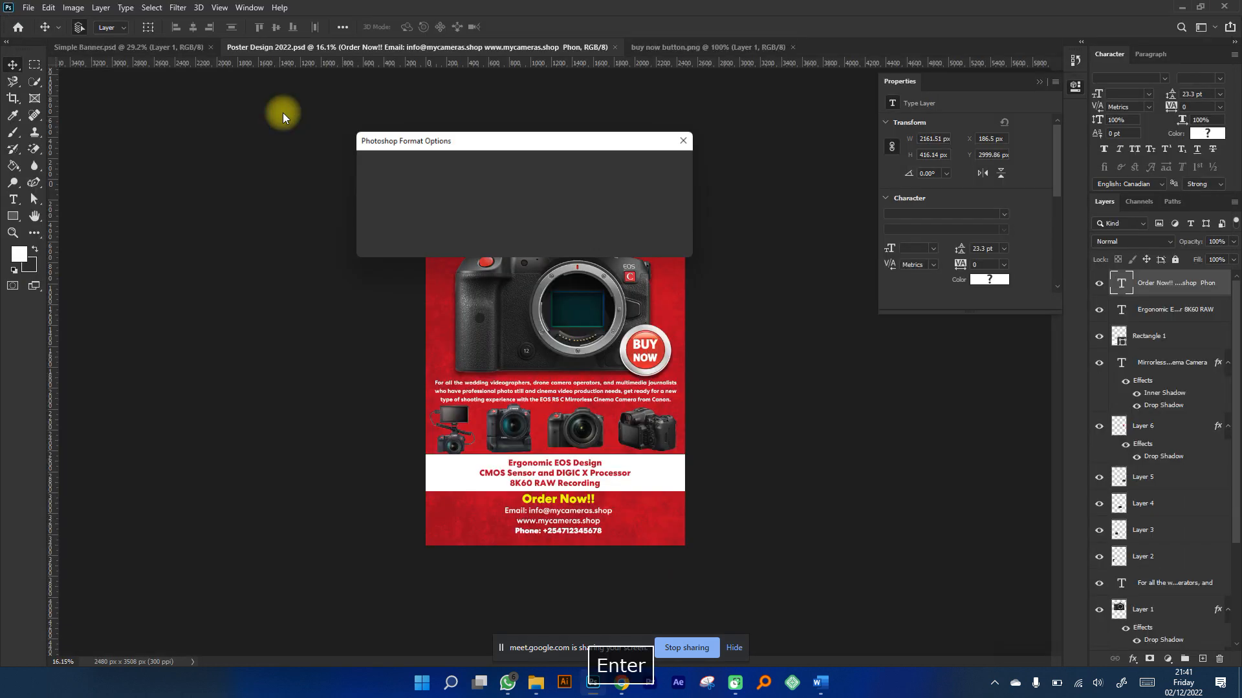
{"action": "key", "text": "Return"}
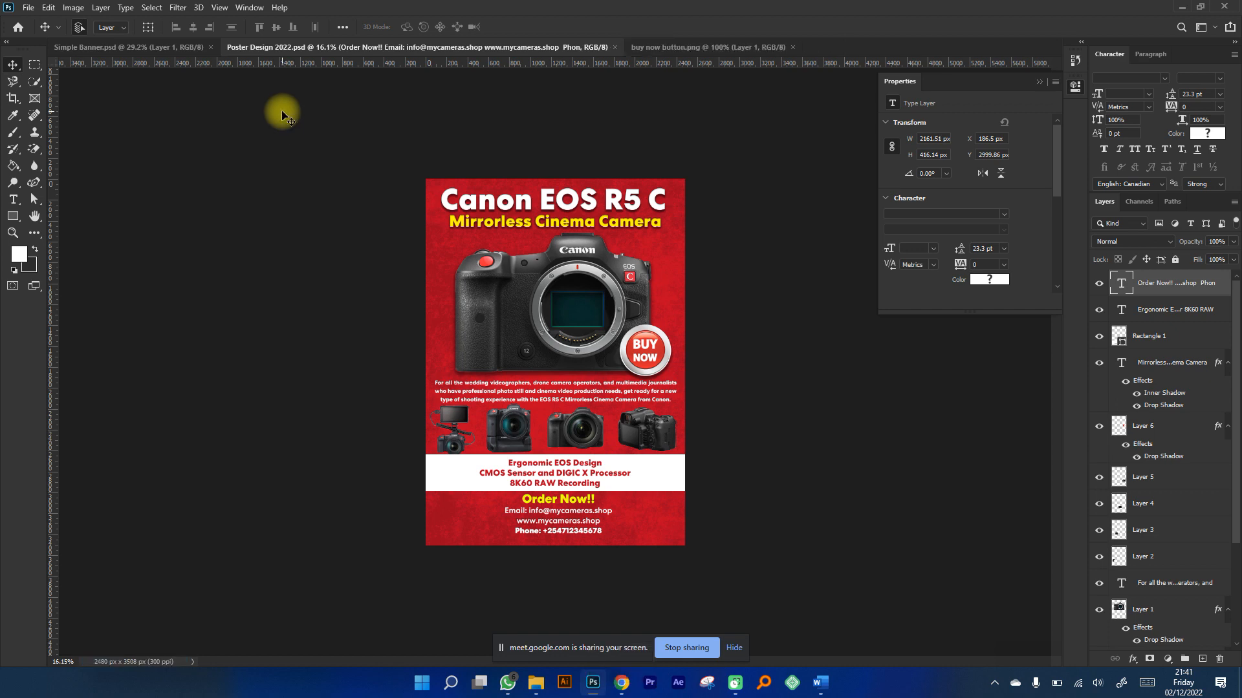
Switch to File Explorer, open the "Poster FInal Files" folder and check the JPEG poster in the image viewer.
{"action": "left_click", "coordinate": [536, 685]}
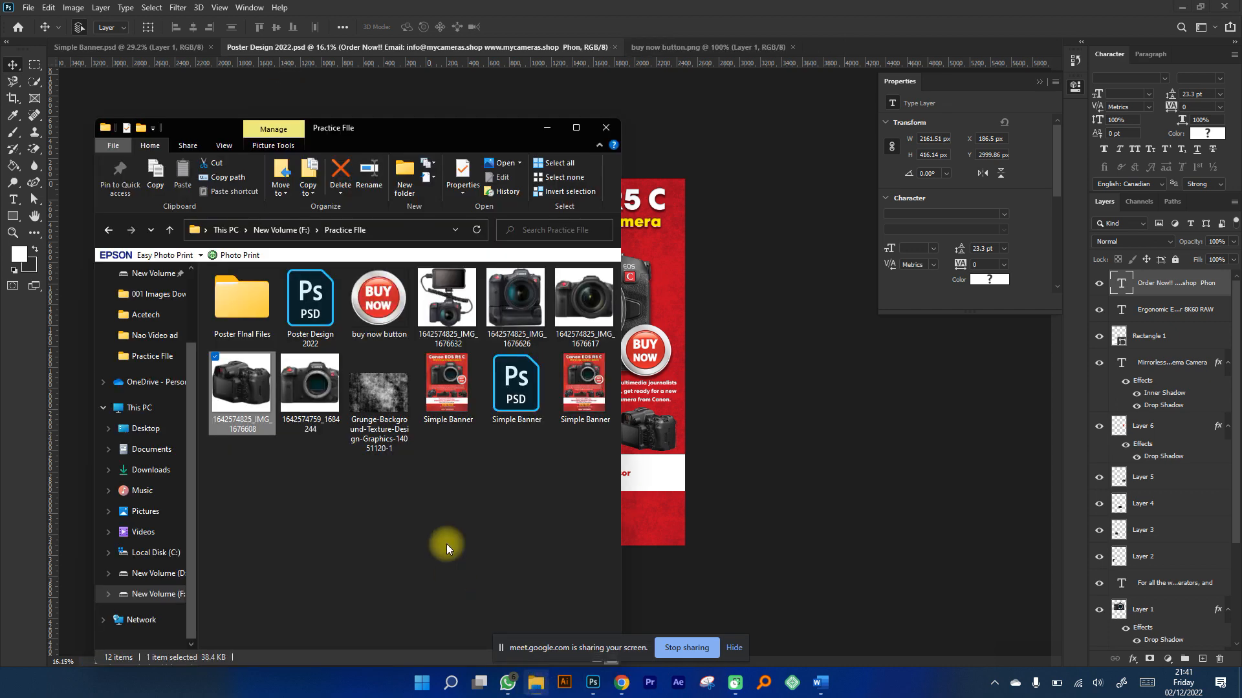
{"action": "left_click", "coordinate": [231, 302]}
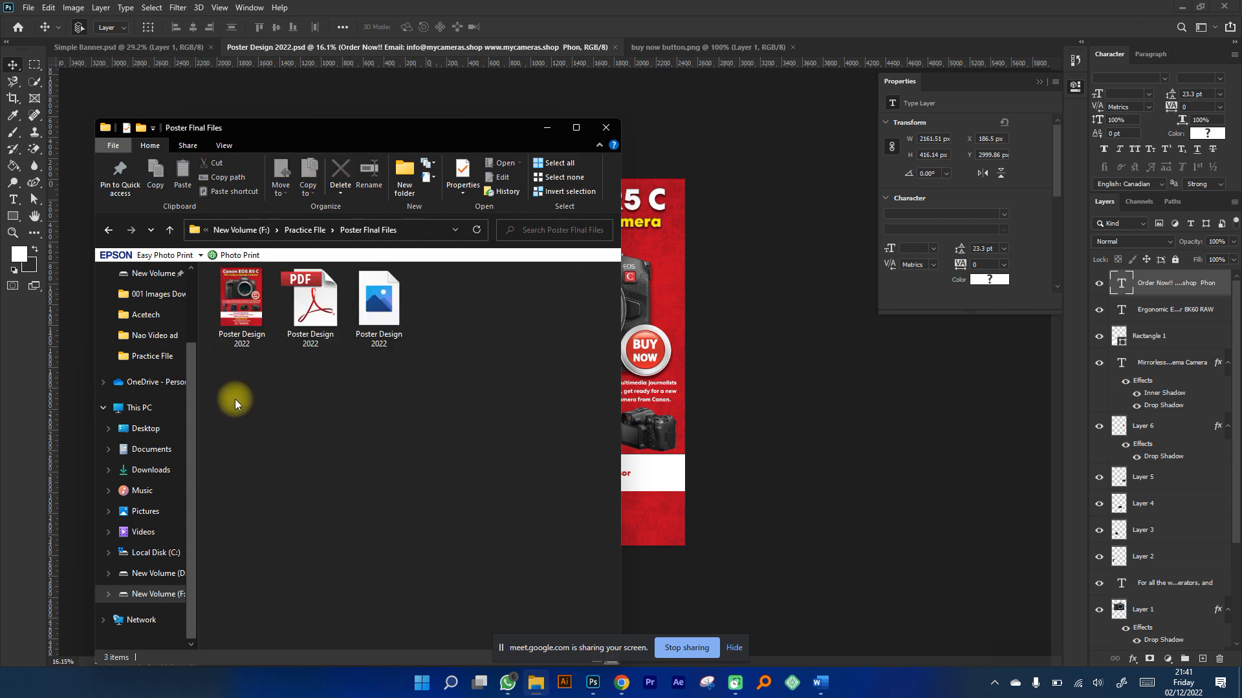
{"action": "left_click", "coordinate": [257, 310]}
{"action": "double_click", "coordinate": [257, 309]}
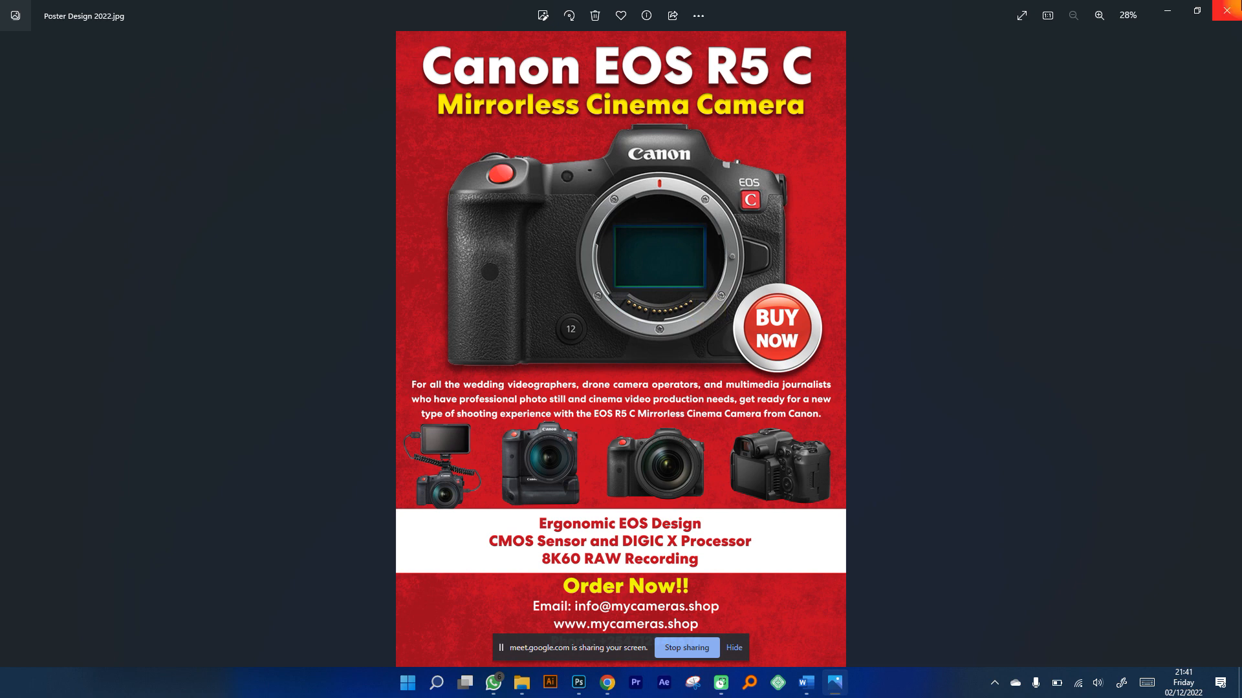
{"action": "left_click", "coordinate": [1227, 10]}
Open the PDF version of the poster, look over the whole page and close it.
{"action": "left_click", "coordinate": [335, 320]}
{"action": "double_click", "coordinate": [335, 320]}
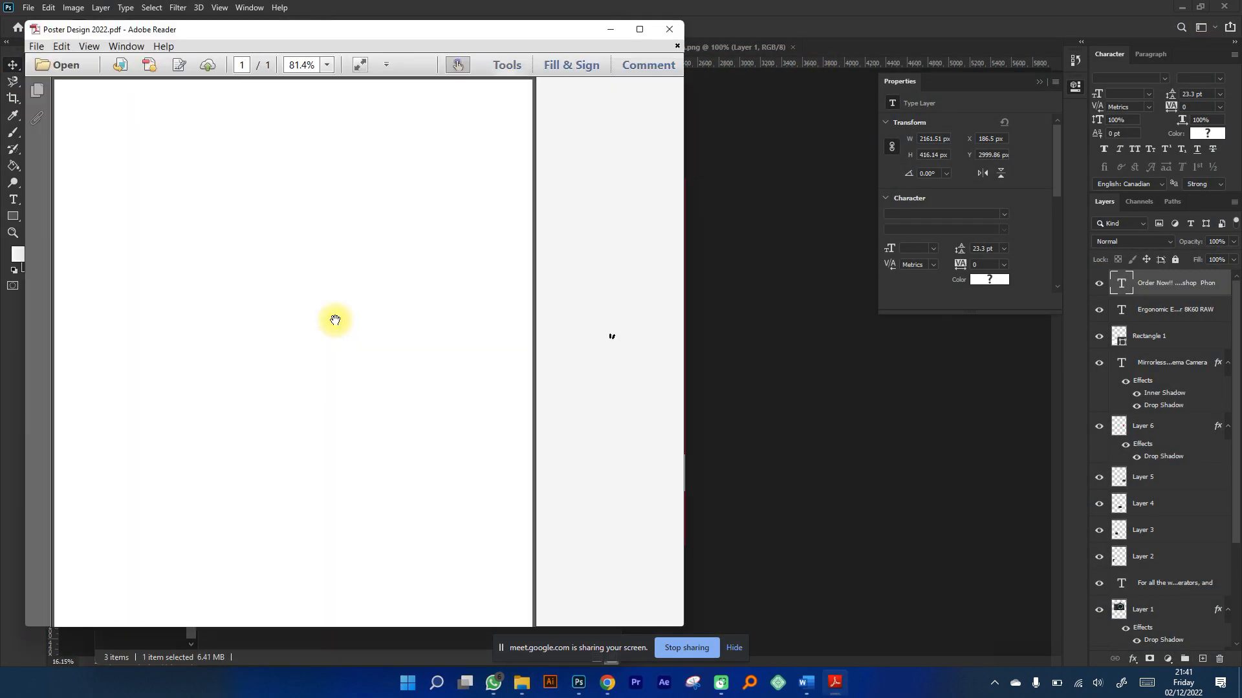
{"action": "scroll", "coordinate": [342, 321], "scroll_direction": "down", "scroll_amount": 3}
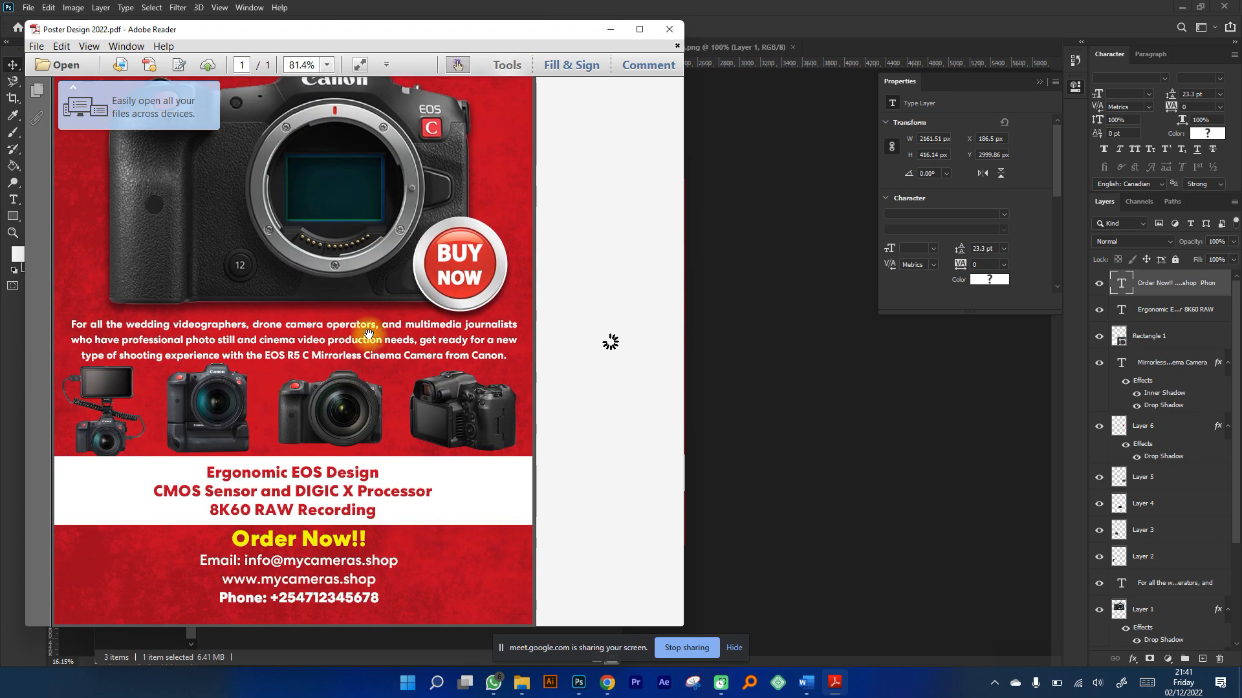
{"action": "scroll", "coordinate": [392, 372], "scroll_direction": "up", "scroll_amount": 3}
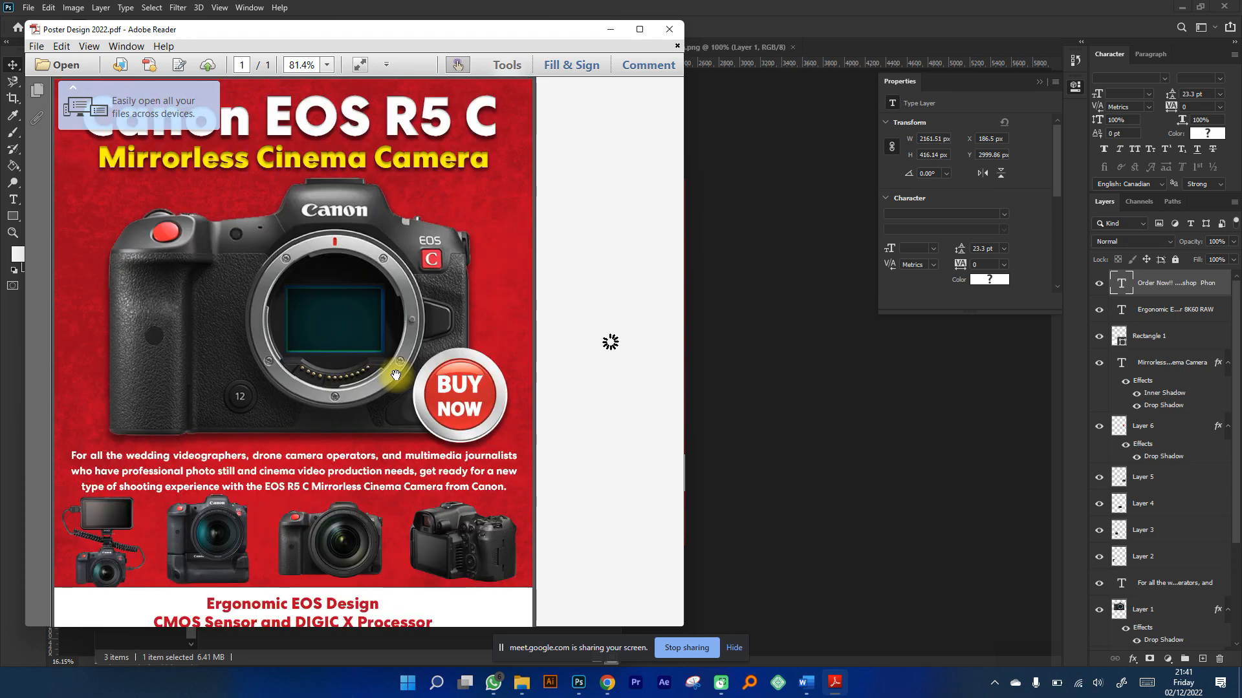
{"action": "left_click", "coordinate": [661, 29]}
Open the PNG version of the poster to check it, close it and return to Photoshop.
{"action": "left_click", "coordinate": [375, 335]}
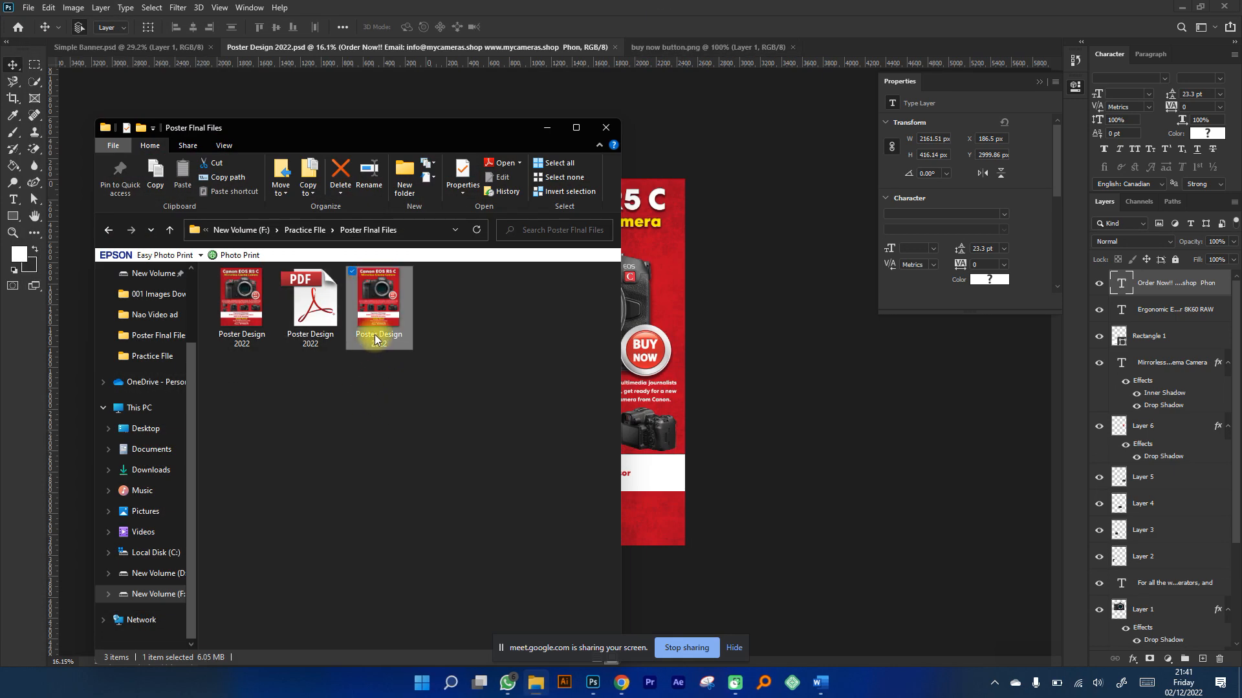
{"action": "double_click", "coordinate": [374, 329]}
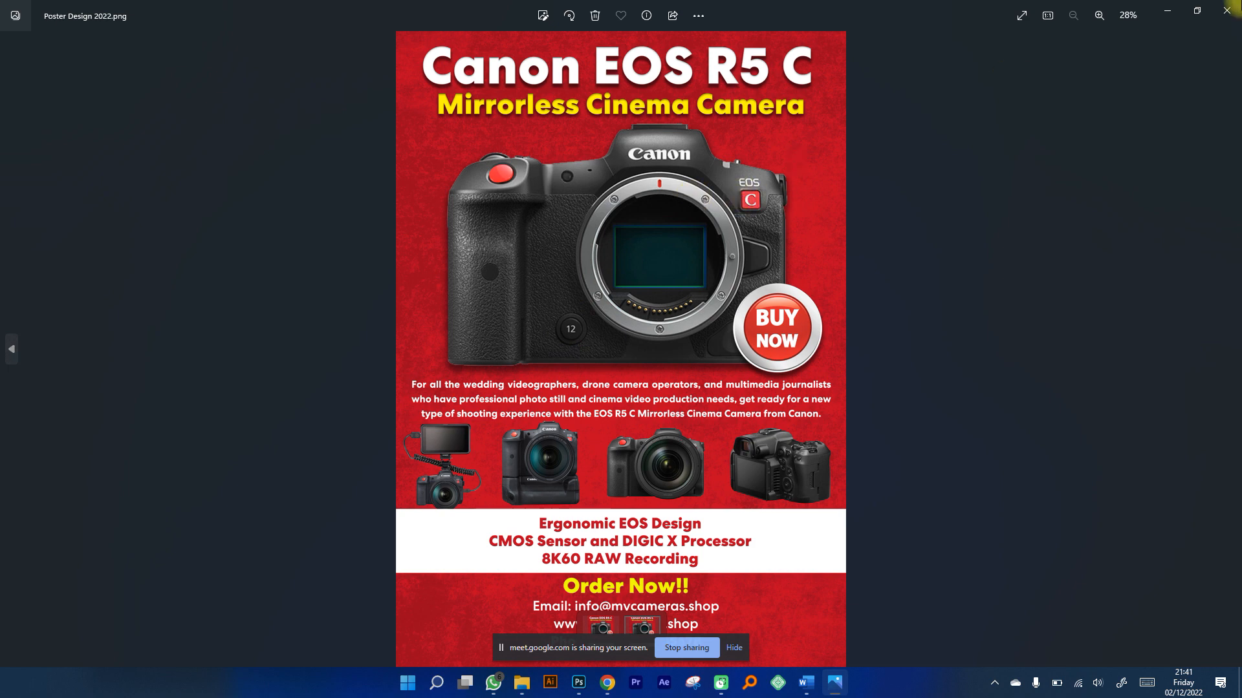
{"action": "left_click", "coordinate": [1237, 5]}
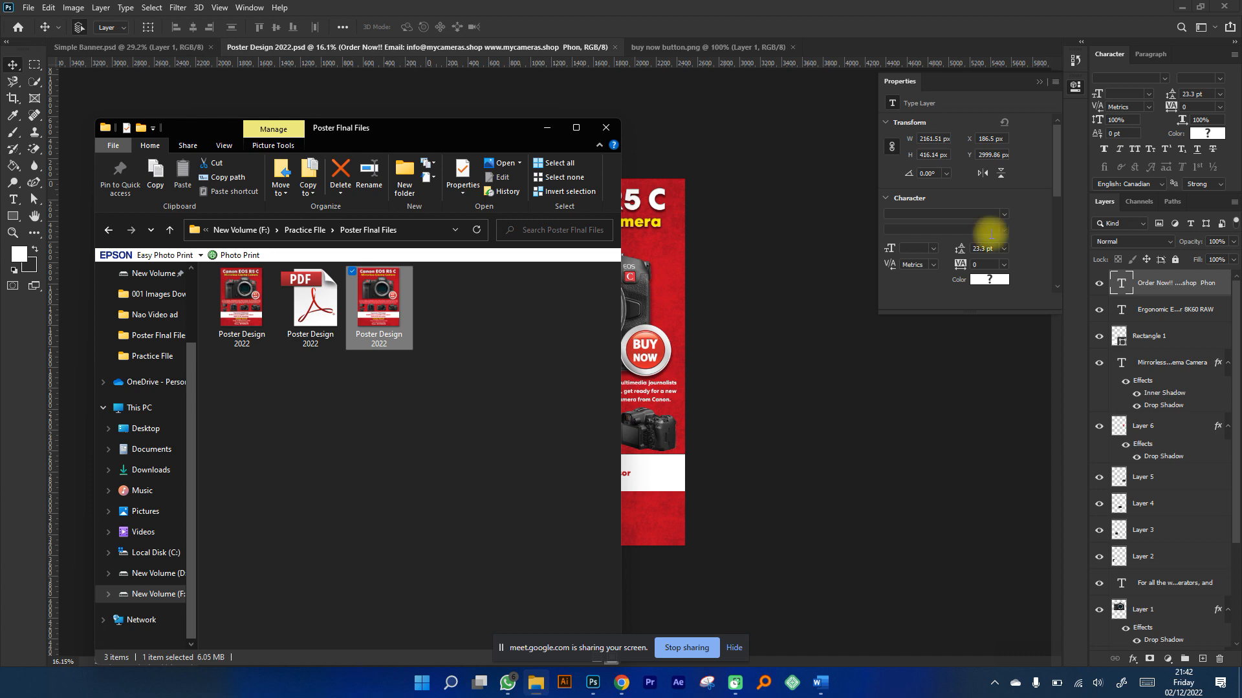
{"action": "left_click", "coordinate": [874, 480]}
{"action": "key", "text": "space"}
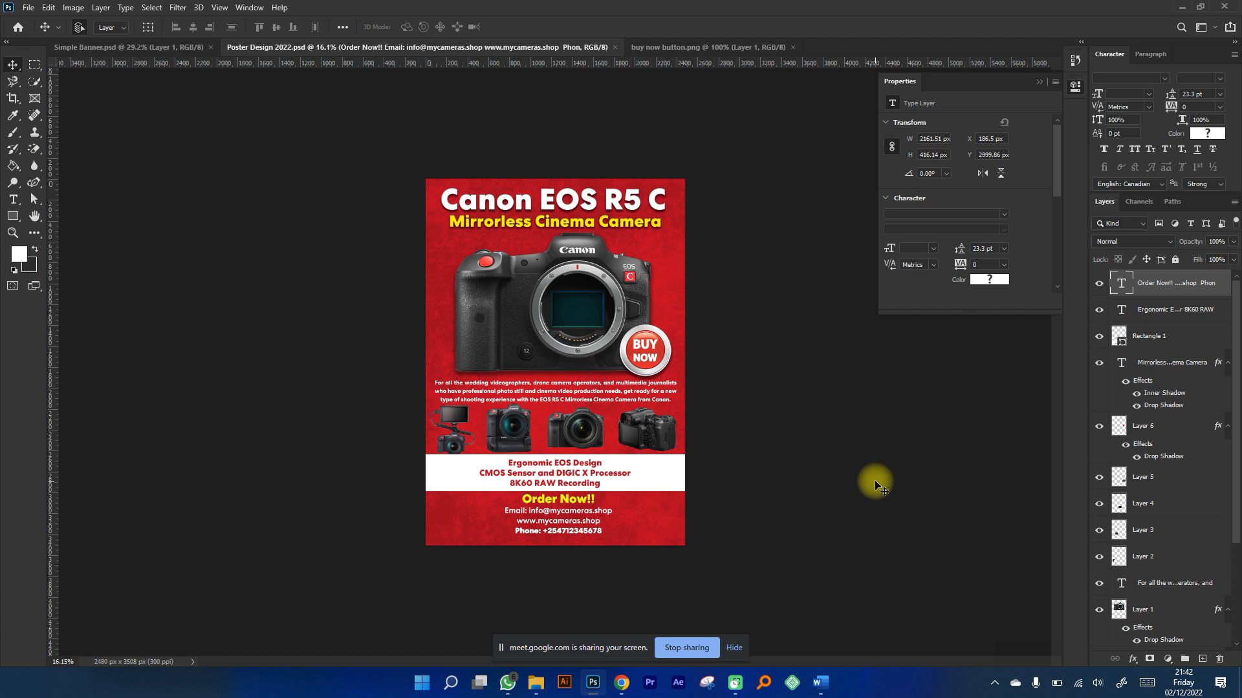
Switch to the Google Meet call in Chrome, look through its participant list and return to Photoshop.
{"action": "mouse_move", "coordinate": [622, 683]}
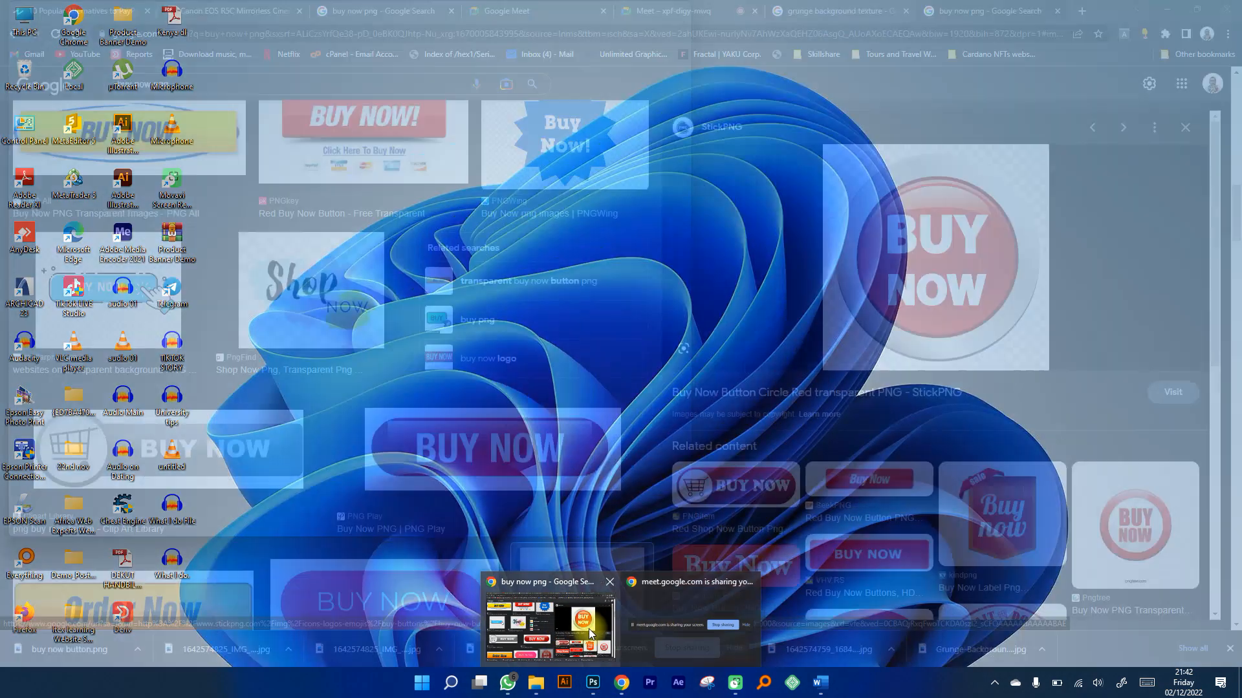
{"action": "left_click", "coordinate": [589, 629]}
{"action": "left_click", "coordinate": [666, 11]}
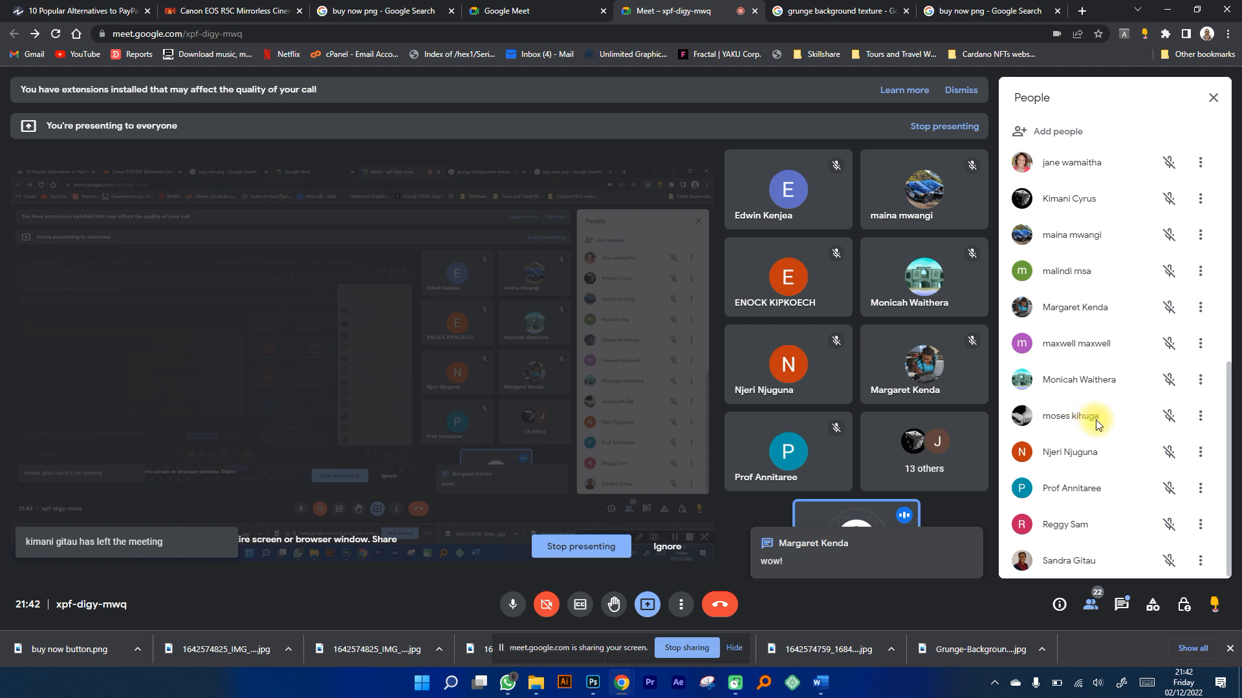
{"action": "scroll", "coordinate": [1100, 424], "scroll_direction": "up", "scroll_amount": 7}
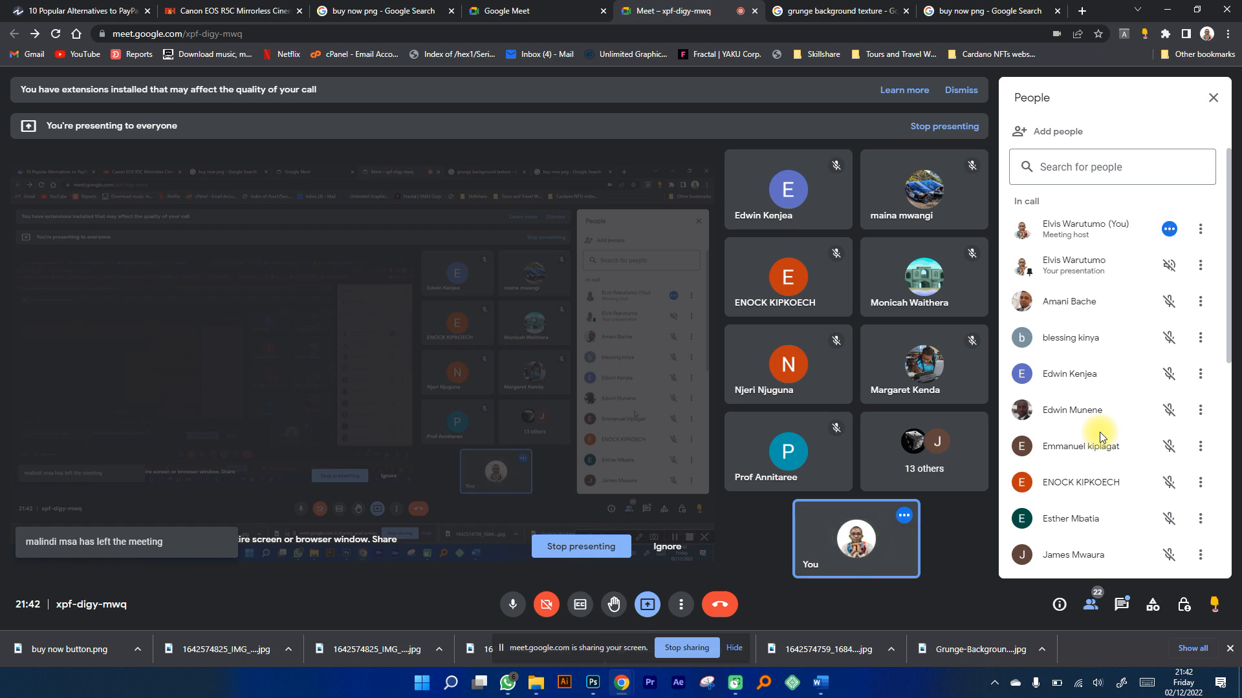
{"action": "left_click", "coordinate": [593, 682]}
{"action": "key", "text": "space"}
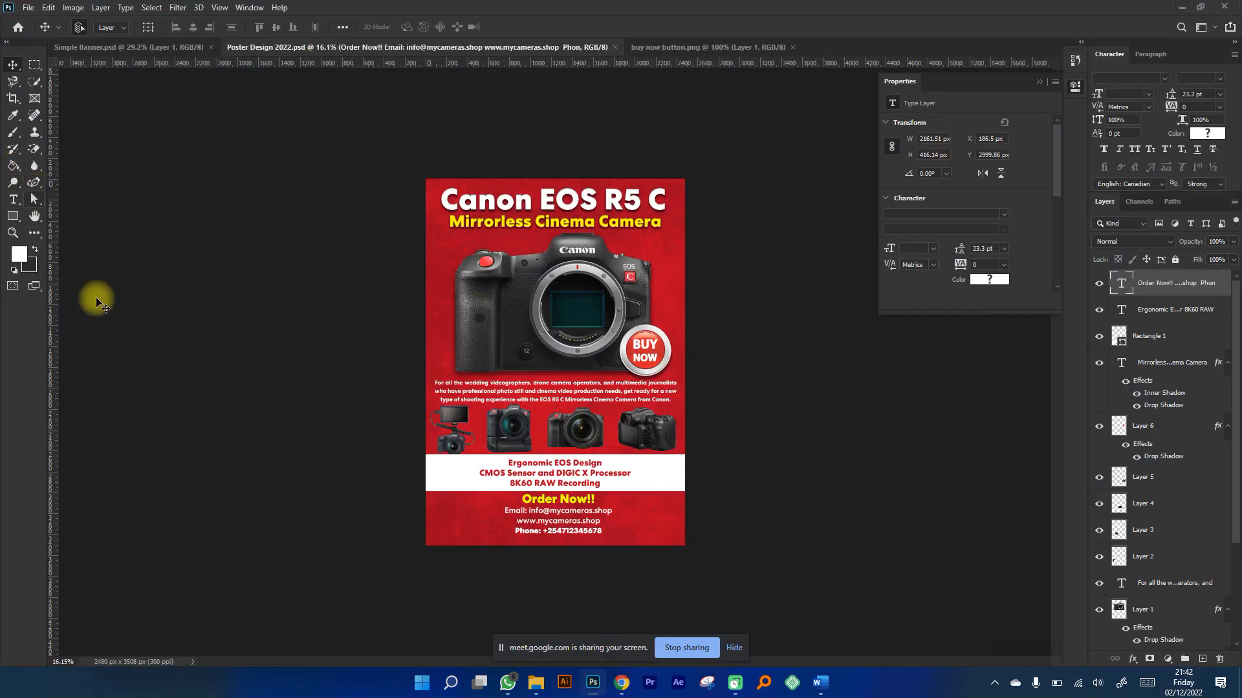
{"action": "mouse_move", "coordinate": [622, 680]}
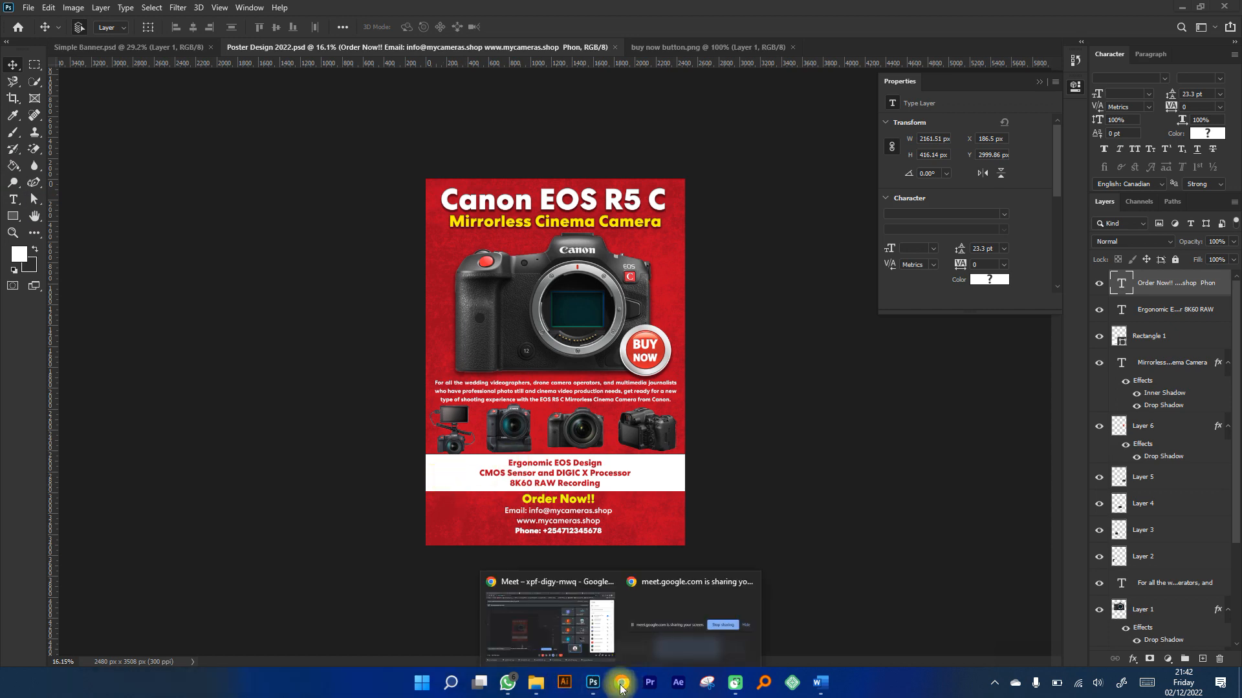
Switch to Chrome and run a Google image search for "graduation" in the grunge background texture tab.
{"action": "left_click", "coordinate": [550, 615]}
{"action": "left_click", "coordinate": [854, 11]}
{"action": "left_click", "coordinate": [877, 34]}
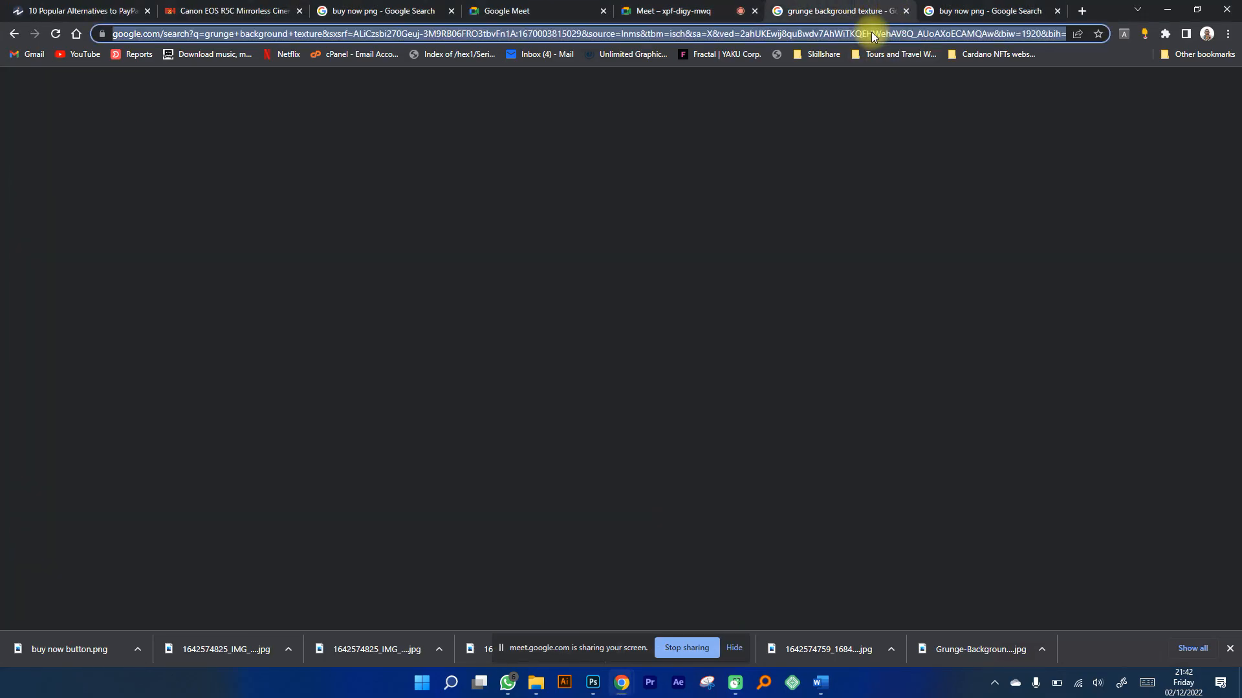
{"action": "type", "text": "graduation"}
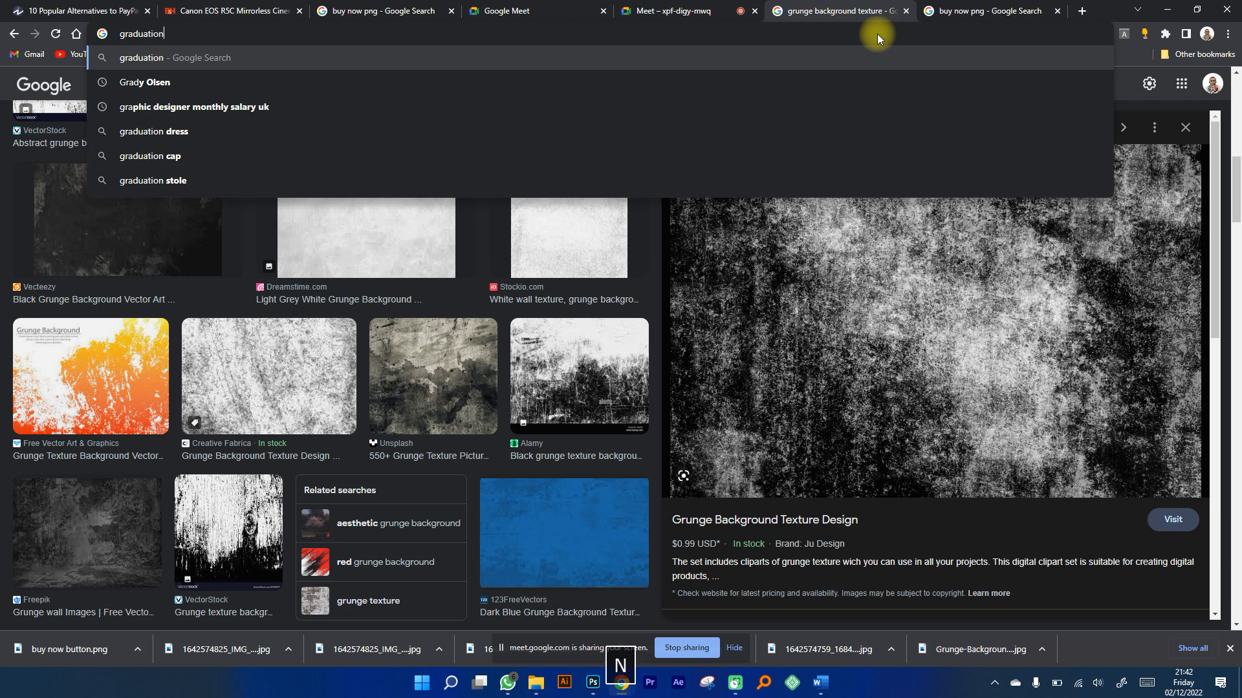
{"action": "key", "text": "Return"}
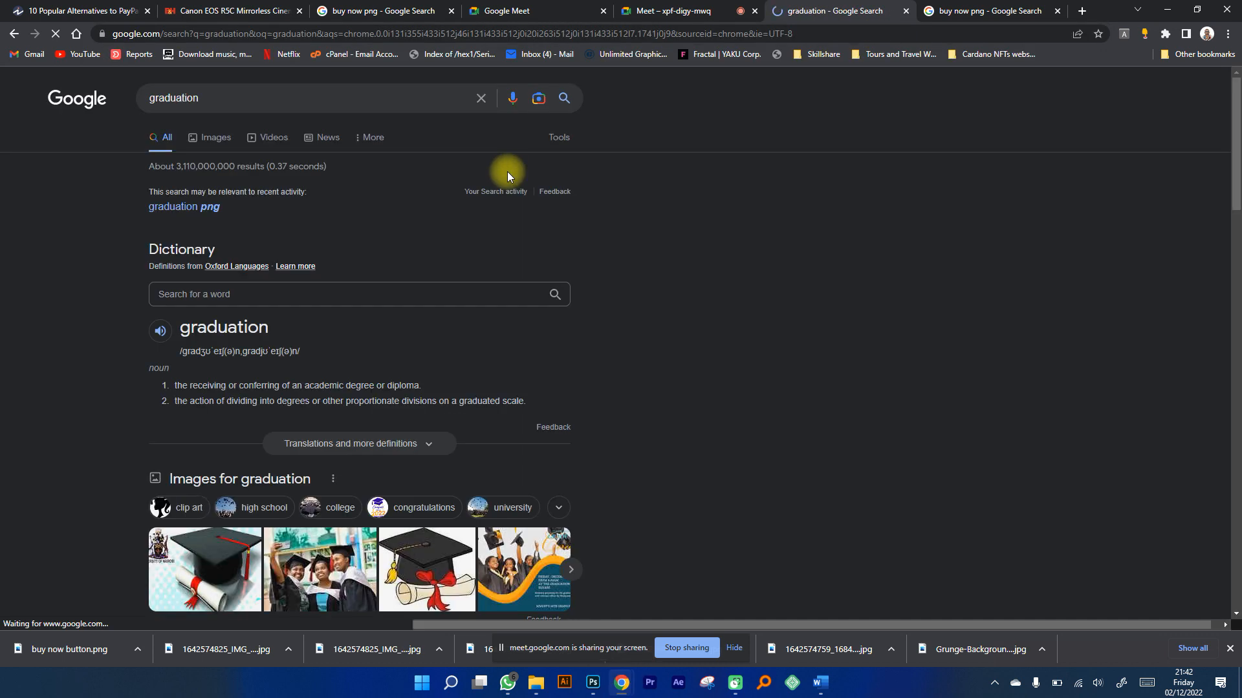
{"action": "left_click", "coordinate": [217, 140]}
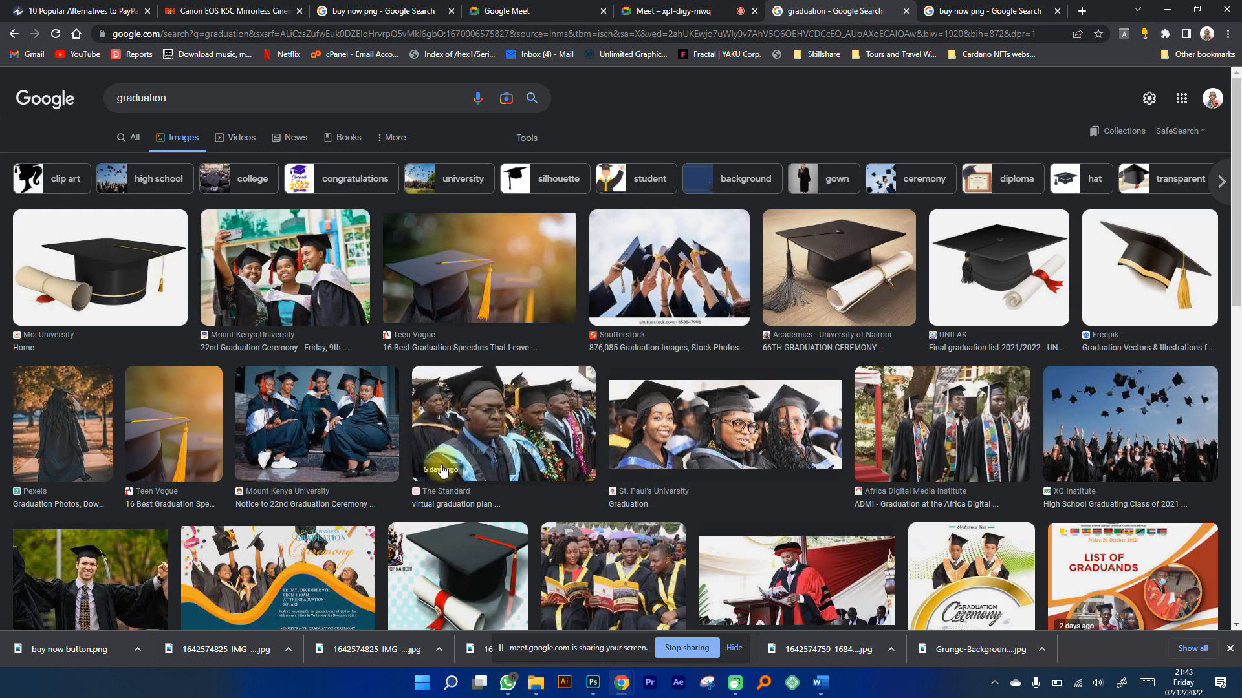
Open the Teen Vogue photo of the graduation cap with the yellow tassel and copy the image.
{"action": "left_click", "coordinate": [479, 277]}
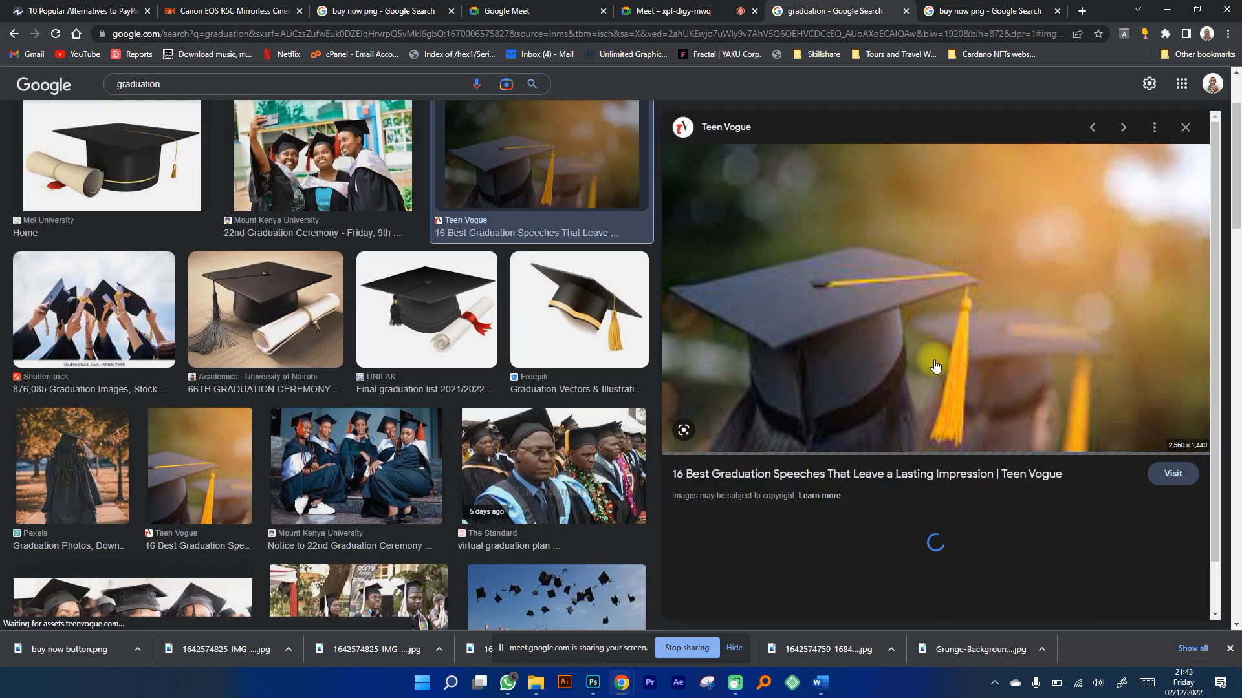
{"action": "right_click", "coordinate": [883, 228]}
{"action": "key", "text": "Escape"}
Switch to Photoshop, create a new document at the copied image's size and paste the graduation cap photo into it.
{"action": "left_click", "coordinate": [592, 683]}
{"action": "key", "text": "space"}
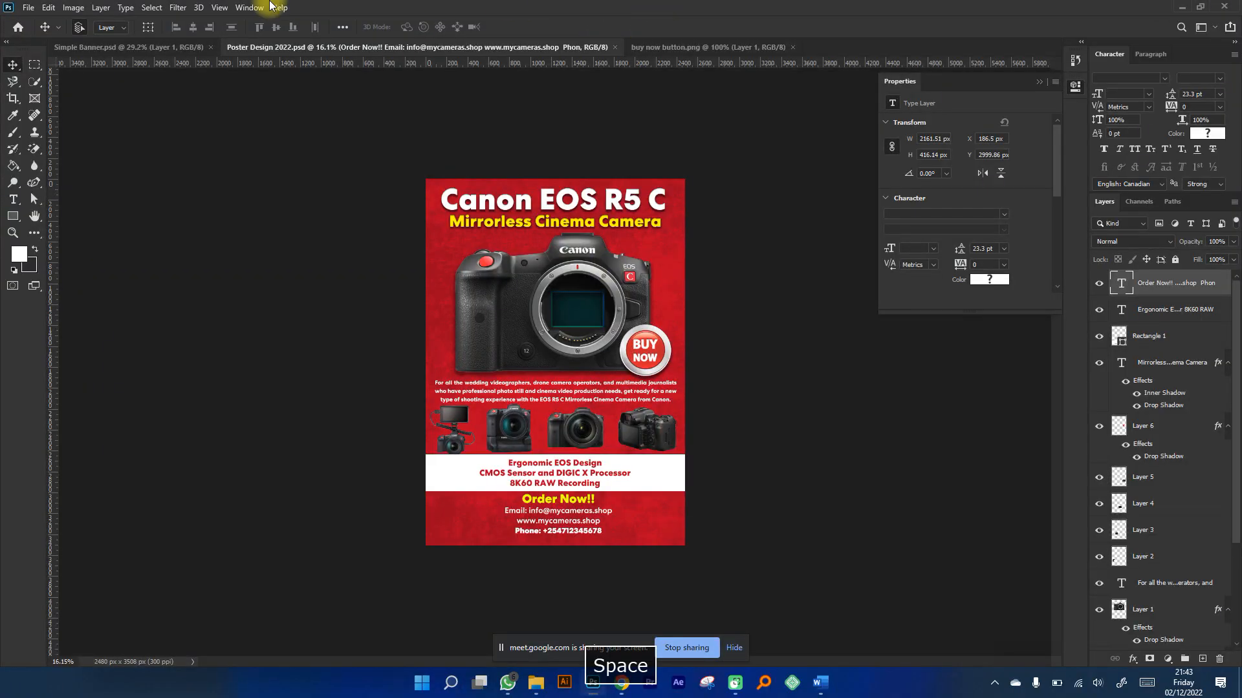
{"action": "key", "text": "ctrl+n"}
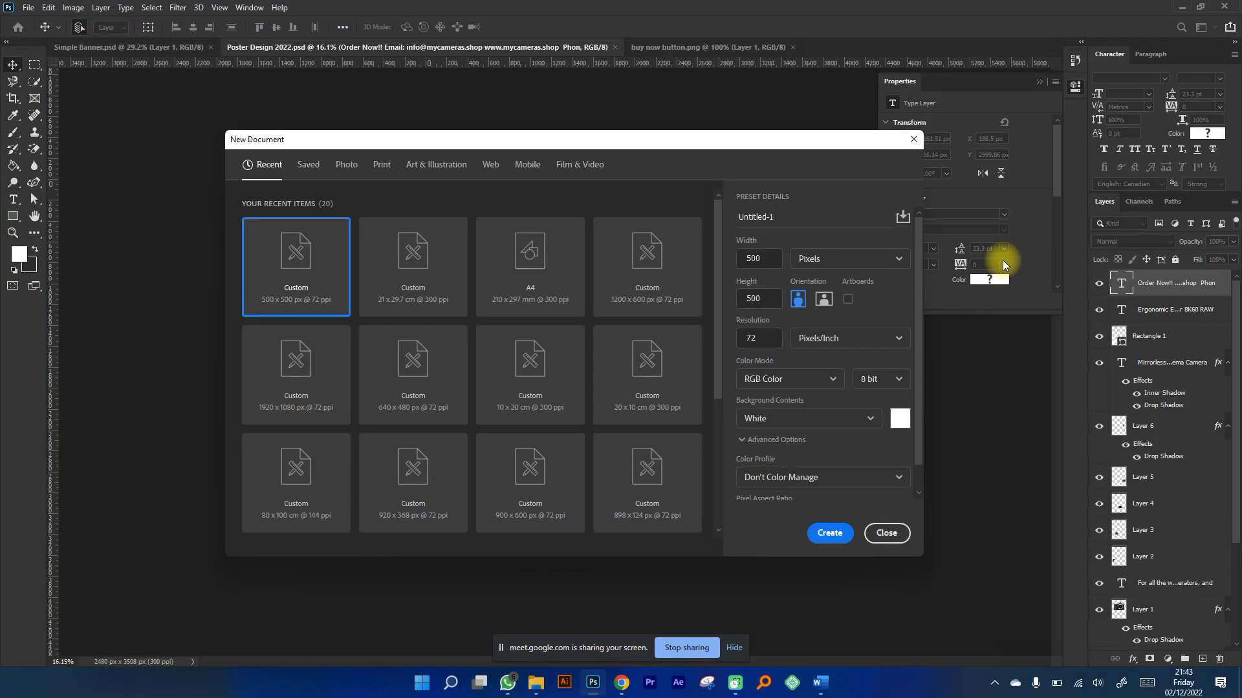
{"action": "key", "text": "Return"}
{"action": "key", "text": "ctrl+v"}
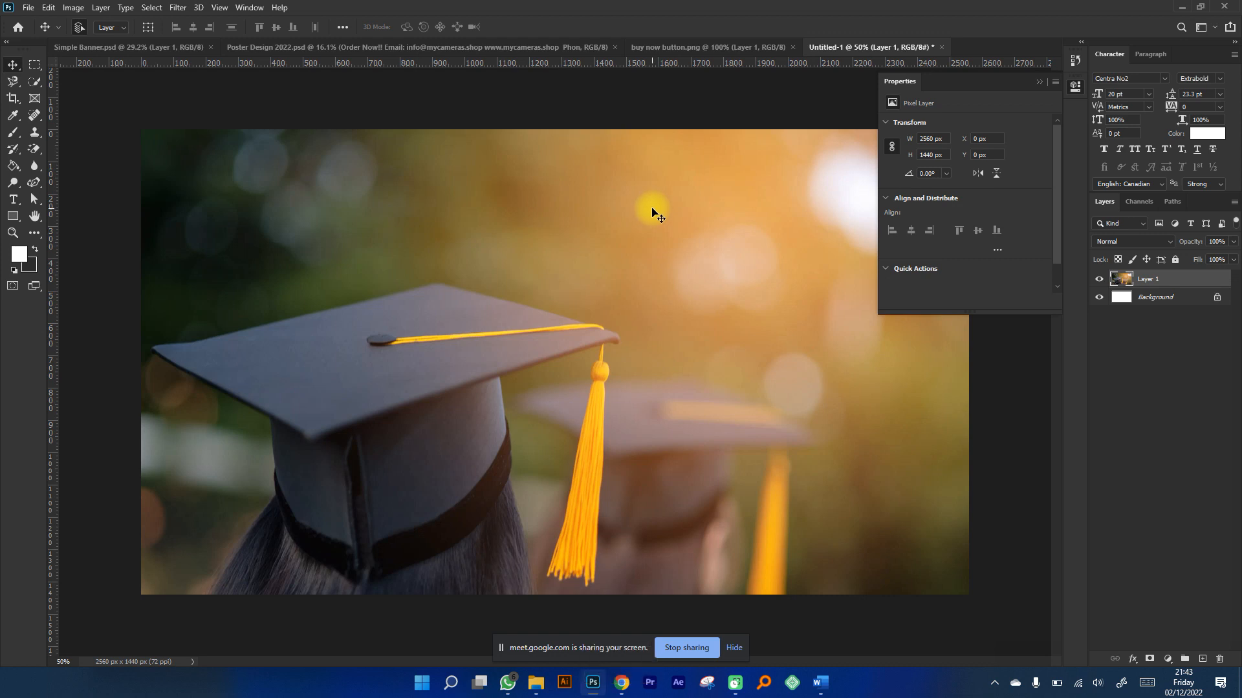
Try to erase the blurred background around the graduation cap with the Magic Eraser at tolerance 20.
{"action": "scroll", "coordinate": [632, 202], "scroll_direction": "down", "scroll_amount": 2}
{"action": "scroll", "coordinate": [535, 324], "scroll_direction": "up", "scroll_amount": 5}
{"action": "scroll", "coordinate": [554, 332], "scroll_direction": "down", "scroll_amount": 3}
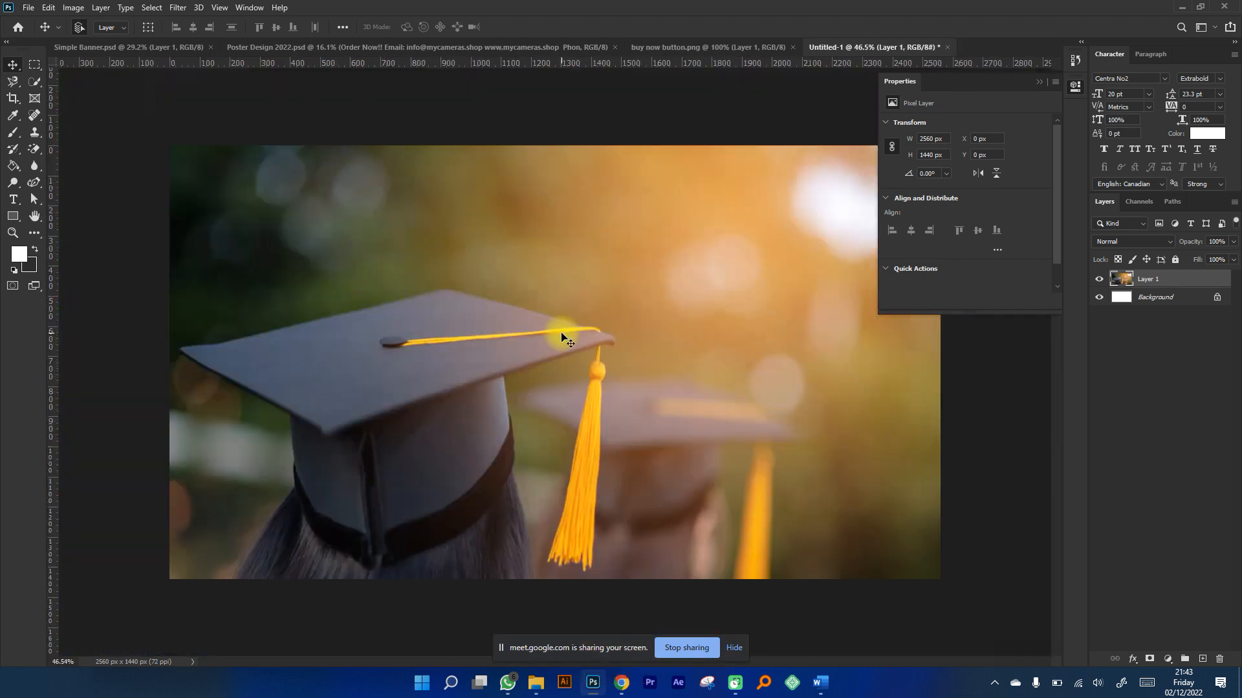
{"action": "scroll", "coordinate": [477, 327], "scroll_direction": "up", "scroll_amount": 1}
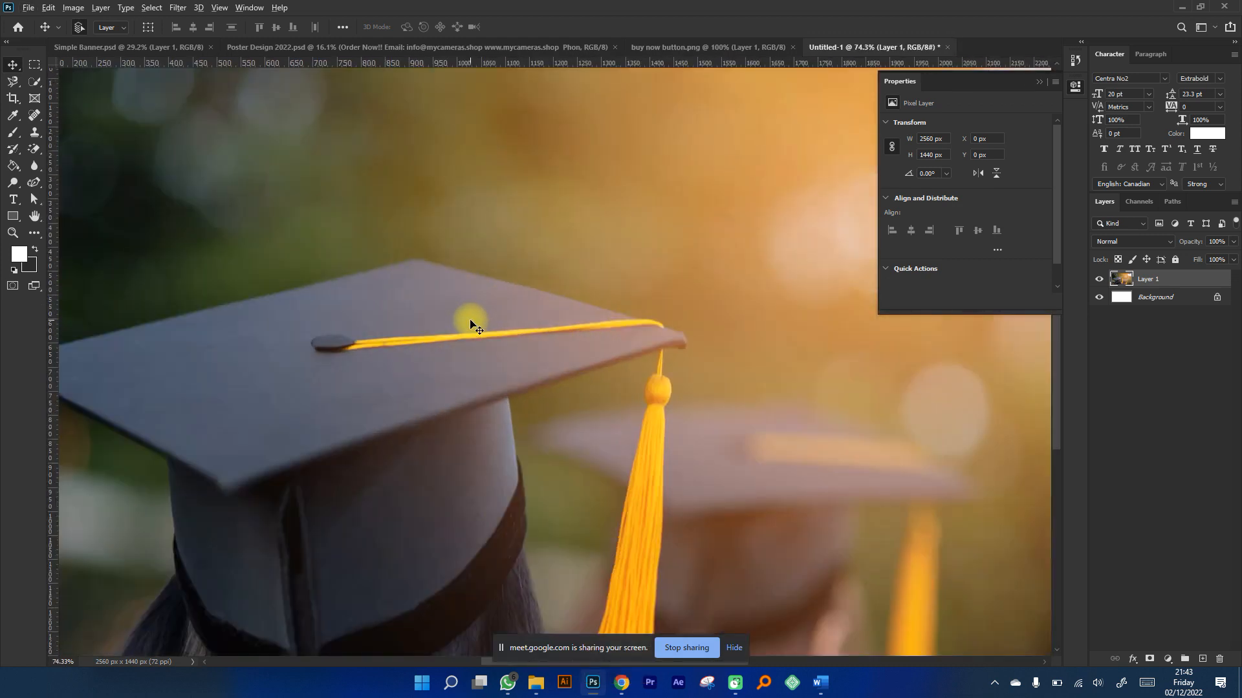
{"action": "scroll", "coordinate": [471, 324], "scroll_direction": "down", "scroll_amount": 2}
{"action": "key", "text": "e"}
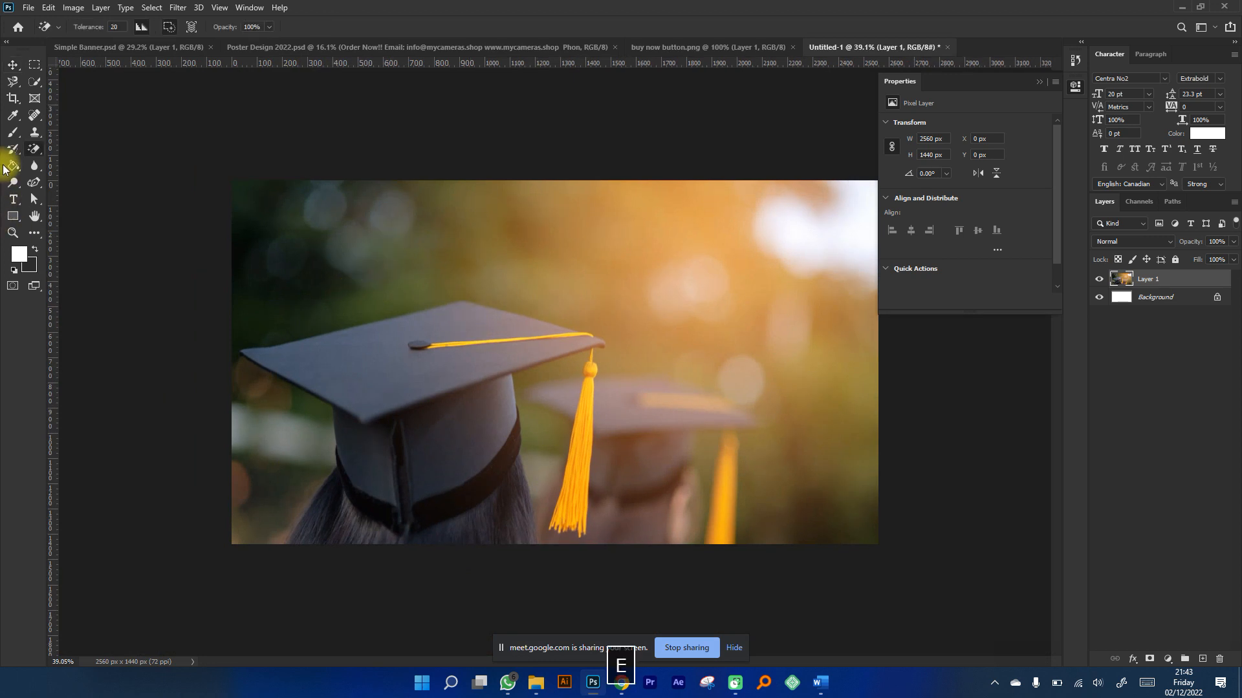
{"action": "left_click", "coordinate": [460, 239]}
{"action": "left_click", "coordinate": [565, 205]}
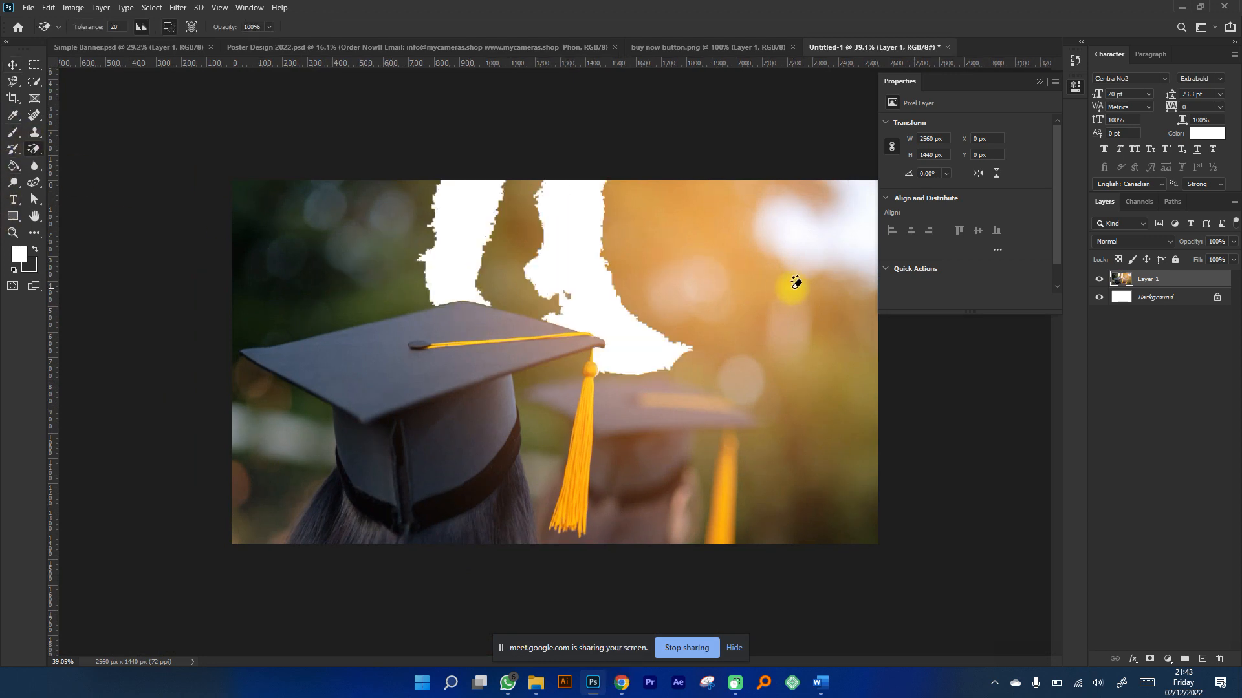
{"action": "left_click", "coordinate": [853, 324]}
{"action": "left_click", "coordinate": [836, 430]}
{"action": "left_click", "coordinate": [683, 396]}
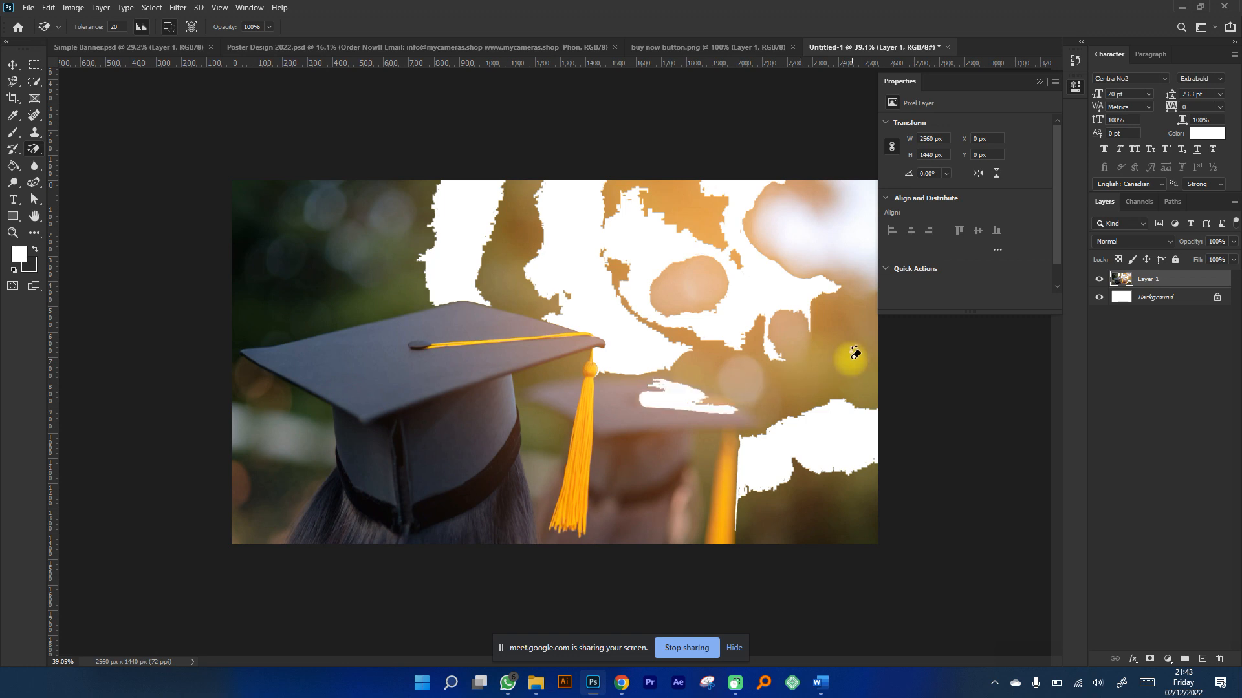
{"action": "left_click", "coordinate": [772, 364]}
Undo all the Magic Eraser removals on the graduation cap photo.
{"action": "key", "text": "ctrl+z"}
{"action": "key", "text": "ctrl+z"}
{"action": "key", "text": "ctrl+z"}
{"action": "key", "text": "ctrl+z"}
{"action": "key", "text": "ctrl+z"}
{"action": "key", "text": "ctrl+z"}
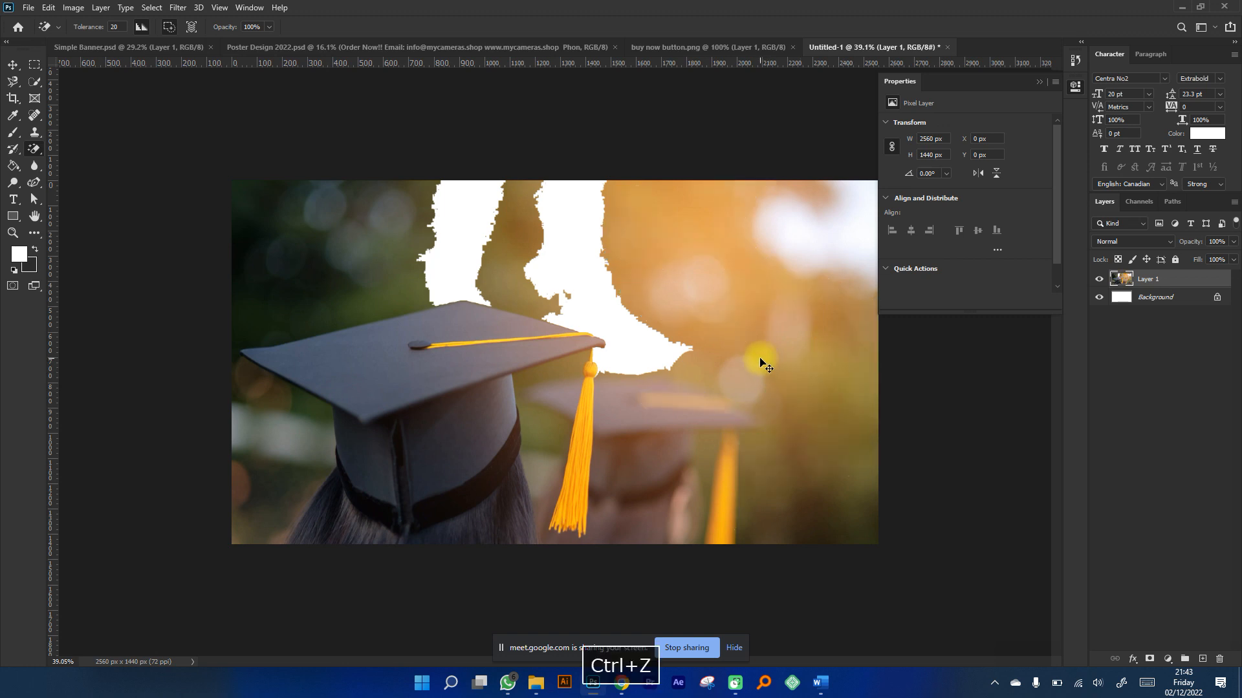
Set the Magic Eraser tolerance to 100, try erasing the dark background above the cap, and undo the erasure.
{"action": "scroll", "coordinate": [466, 297], "scroll_direction": "up", "scroll_amount": 2}
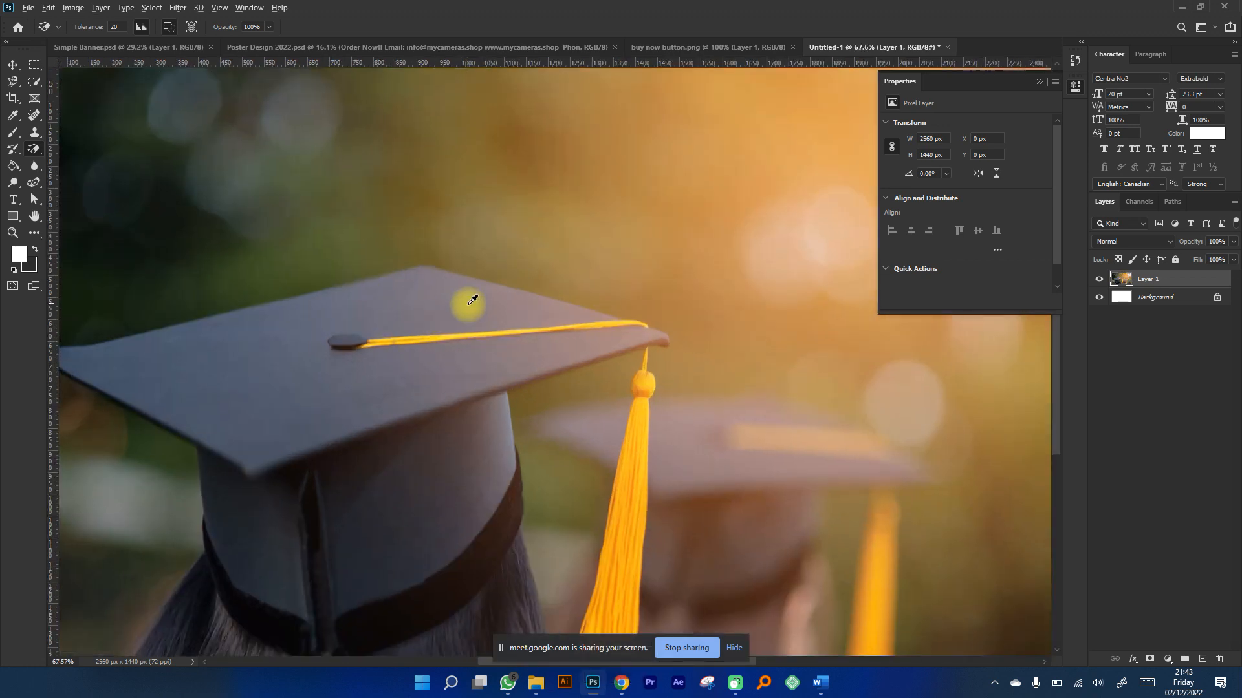
{"action": "scroll", "coordinate": [502, 299], "scroll_direction": "down", "scroll_amount": 3}
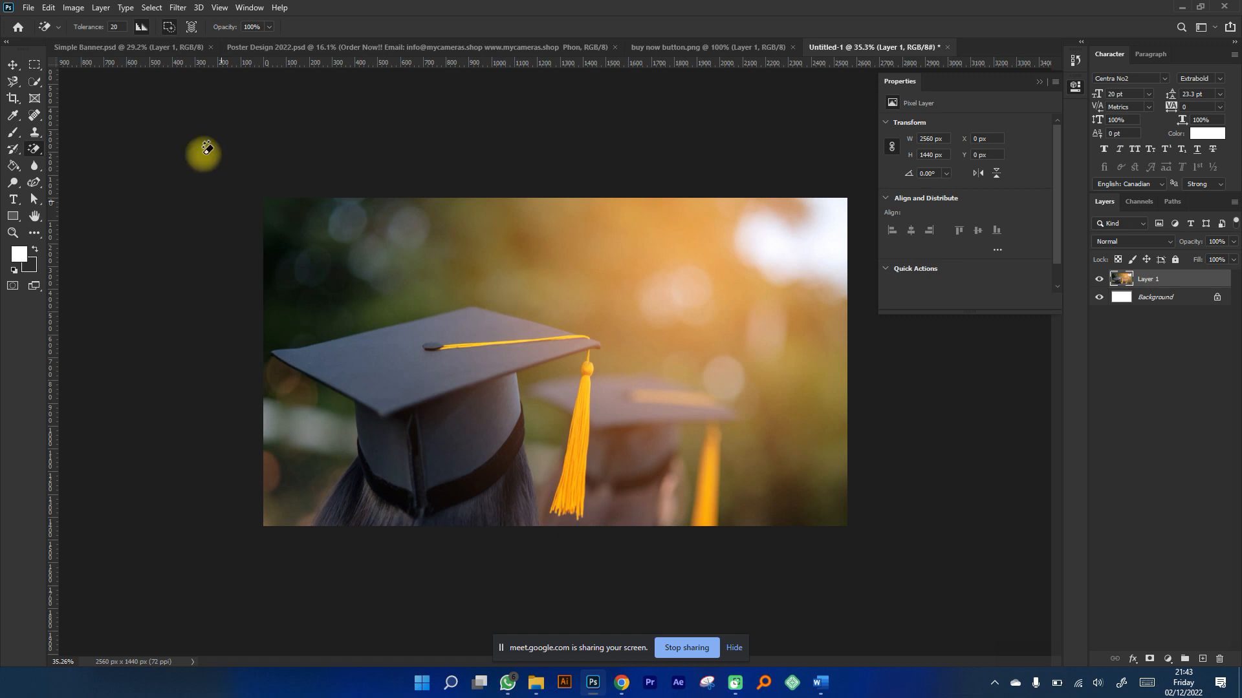
{"action": "left_click", "coordinate": [107, 26]}
{"action": "type", "text": "100"}
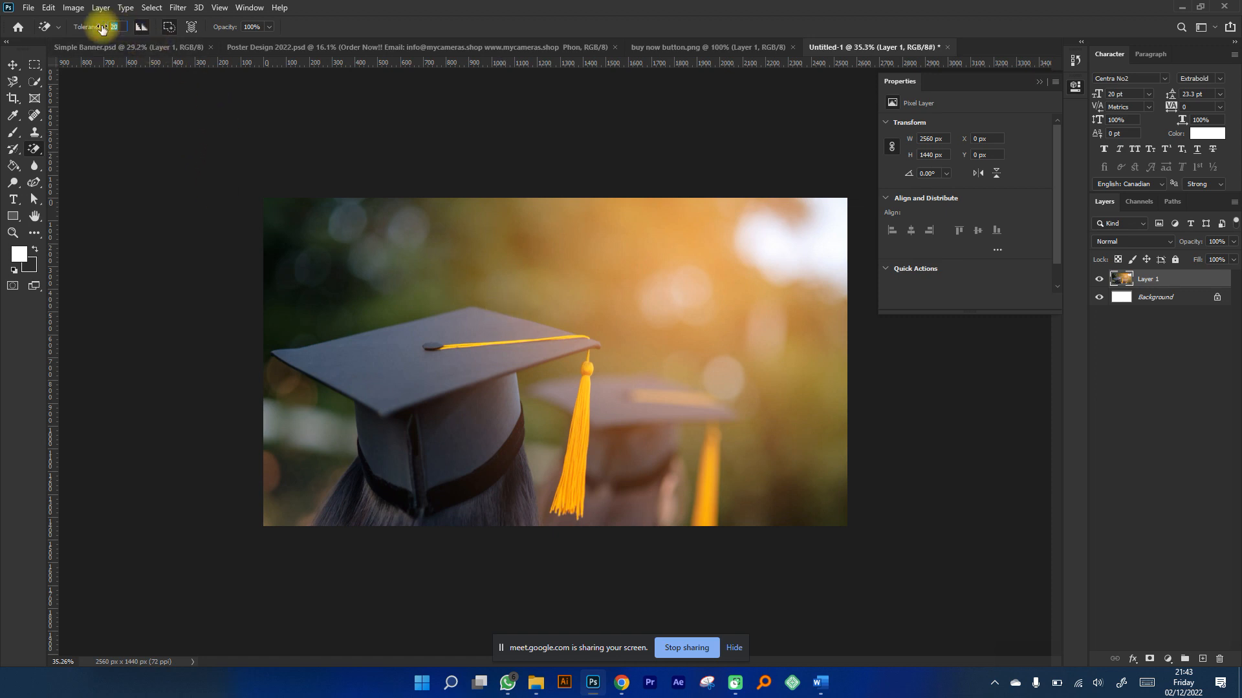
{"action": "key", "text": "Return"}
{"action": "left_click", "coordinate": [416, 214]}
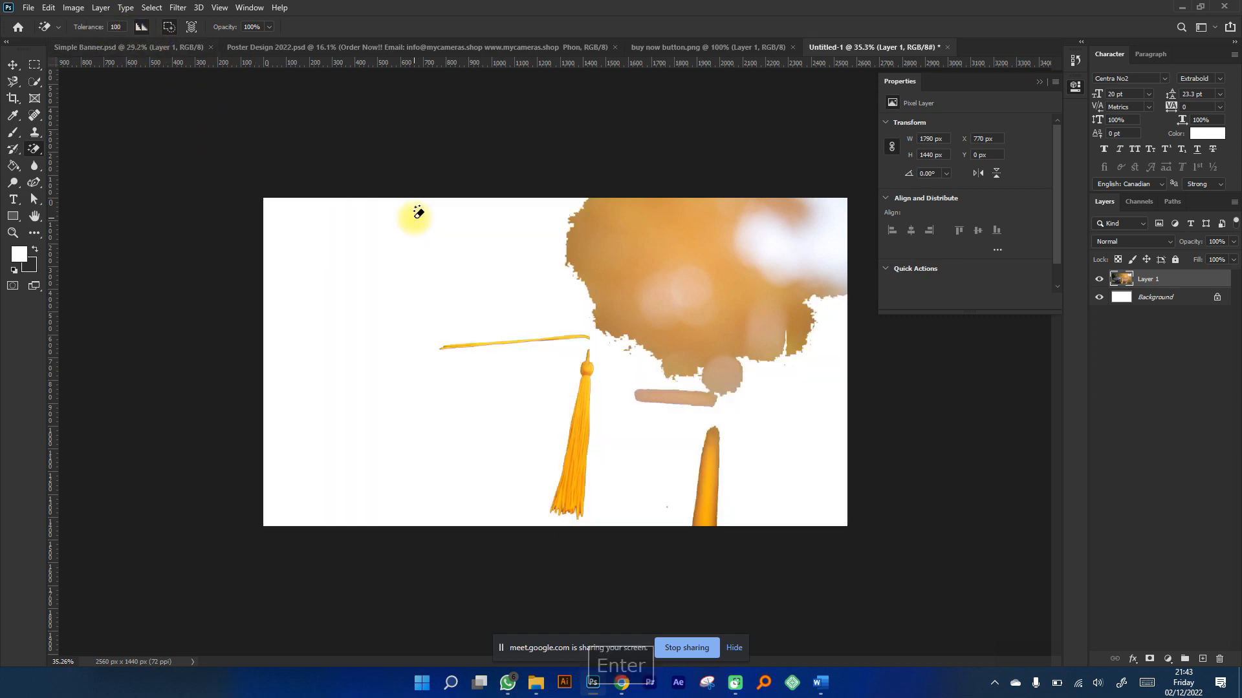
{"action": "key", "text": "ctrl+z"}
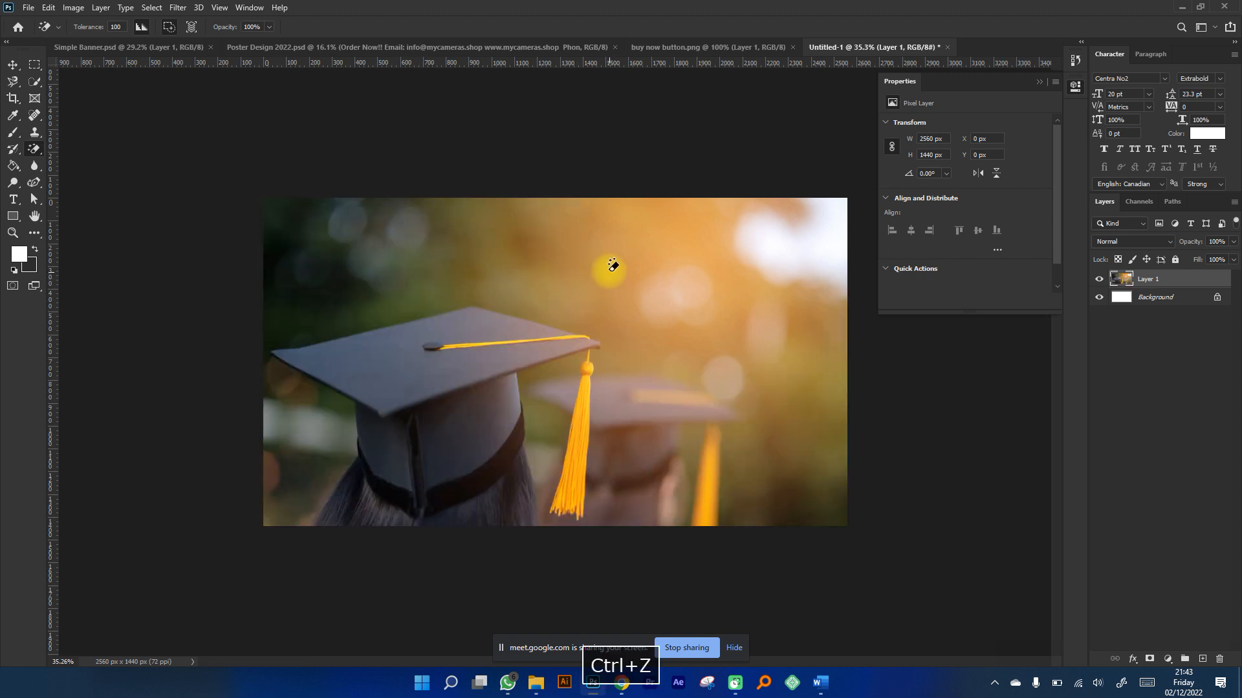
Try selecting the front graduation cap and tassel with the Quick Selection tool, and clear the selection.
{"action": "left_click", "coordinate": [35, 83]}
{"action": "mouse_move", "coordinate": [342, 344]}
{"action": "left_mouse_down"}
{"action": "mouse_move", "coordinate": [351, 367]}
{"action": "mouse_move", "coordinate": [397, 385]}
{"action": "mouse_move", "coordinate": [462, 380]}
{"action": "mouse_move", "coordinate": [452, 345]}
{"action": "mouse_move", "coordinate": [554, 360]}
{"action": "mouse_move", "coordinate": [474, 407]}
{"action": "mouse_move", "coordinate": [468, 430]}
{"action": "mouse_move", "coordinate": [473, 457]}
{"action": "mouse_move", "coordinate": [573, 457]}
{"action": "left_mouse_up"}
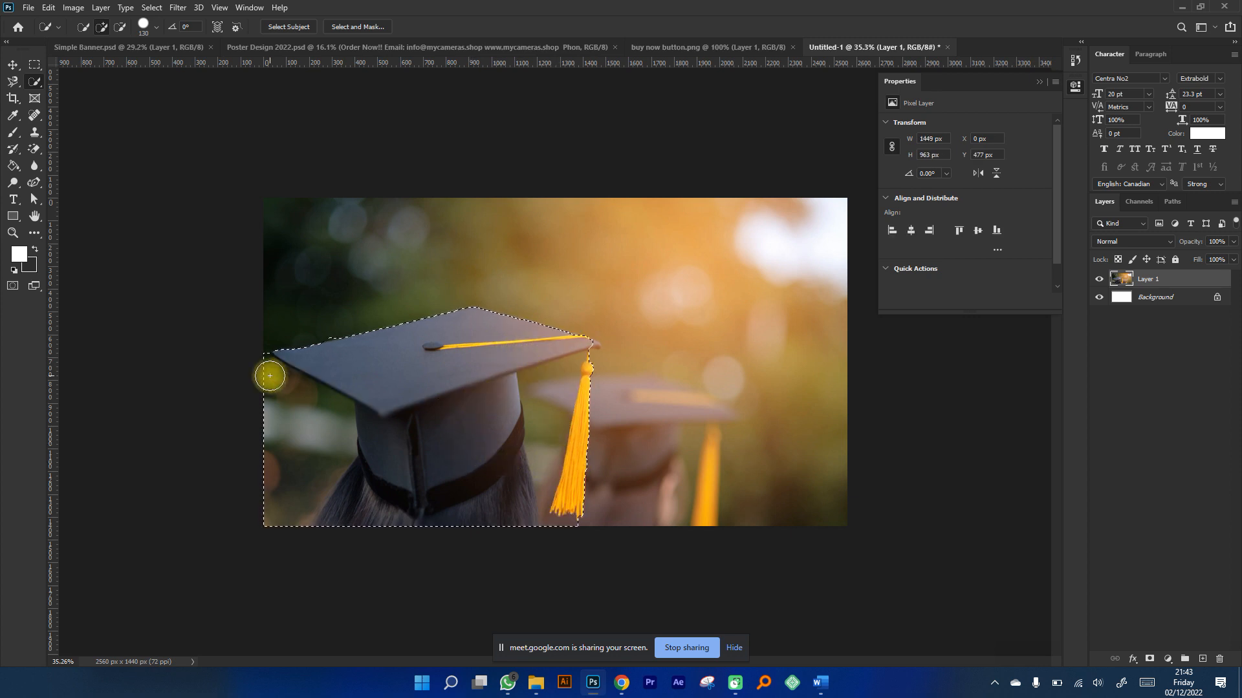
{"action": "left_click_drag", "start_coordinate": [270, 376], "coordinate": [271, 380]}
{"action": "key", "text": "ctrl+d"}
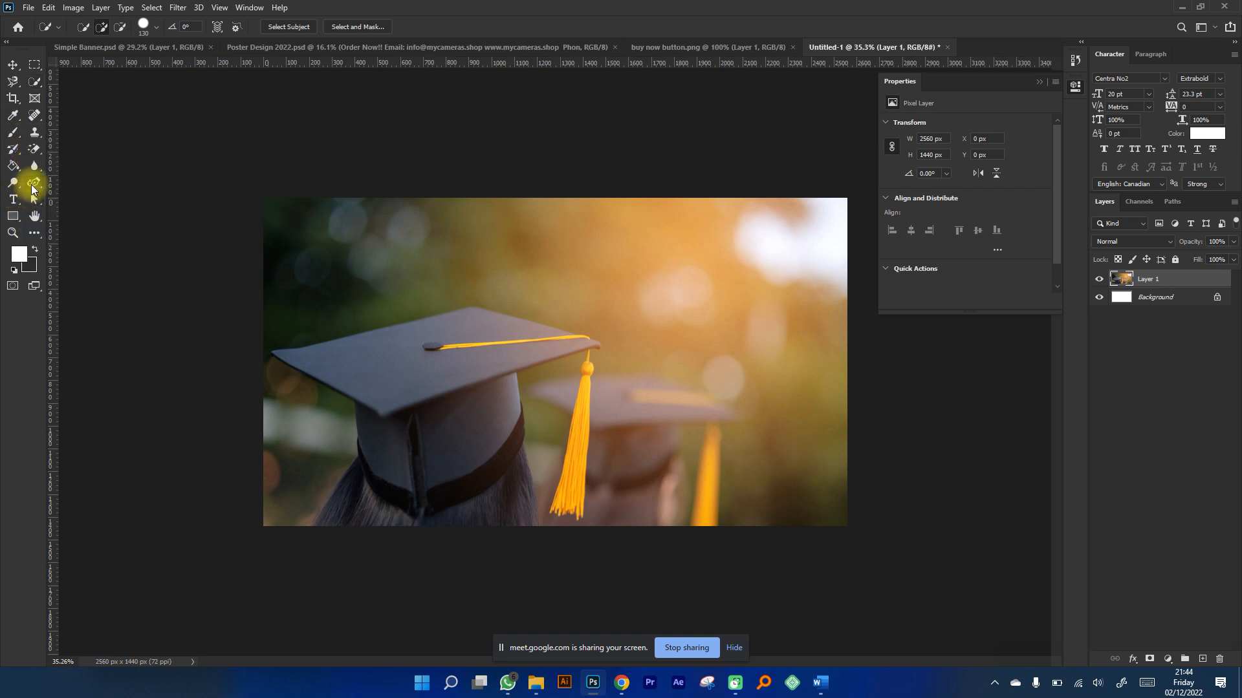
Start a Pen tool path at the front cap's far-left corner, placing closely spaced anchor points along its upper edge.
{"action": "left_click", "coordinate": [32, 188]}
{"action": "left_click", "coordinate": [80, 181]}
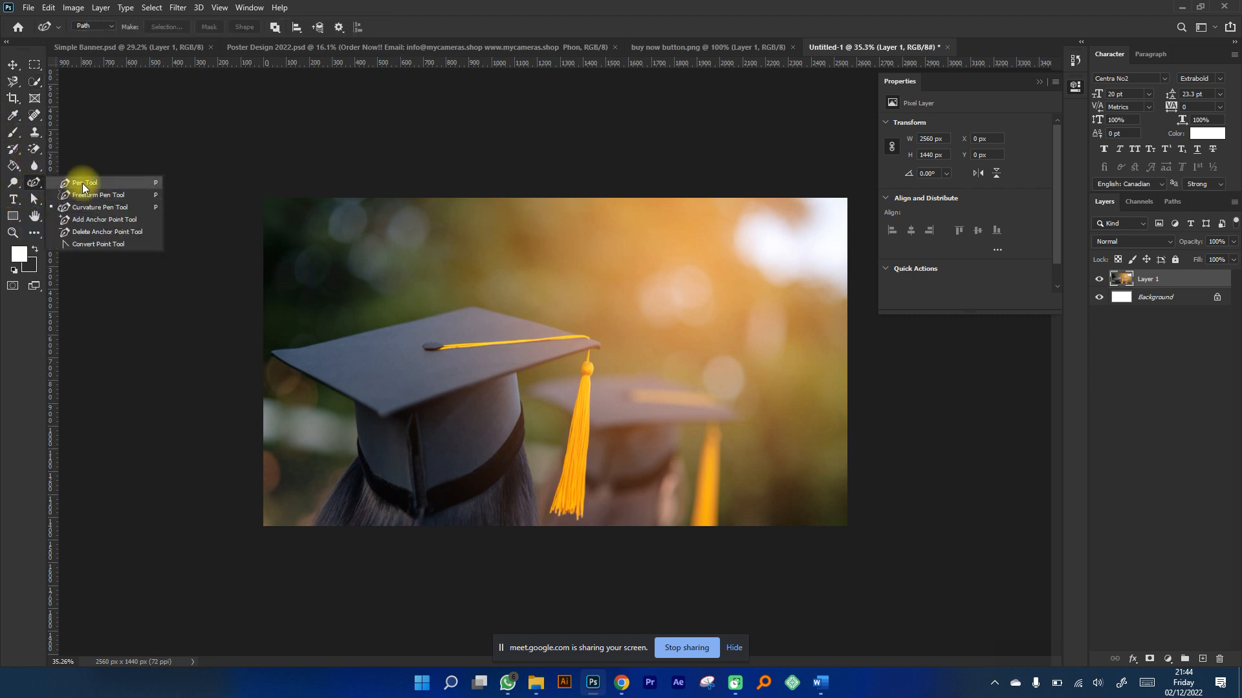
{"action": "scroll", "coordinate": [280, 362], "scroll_direction": "up", "scroll_amount": 5}
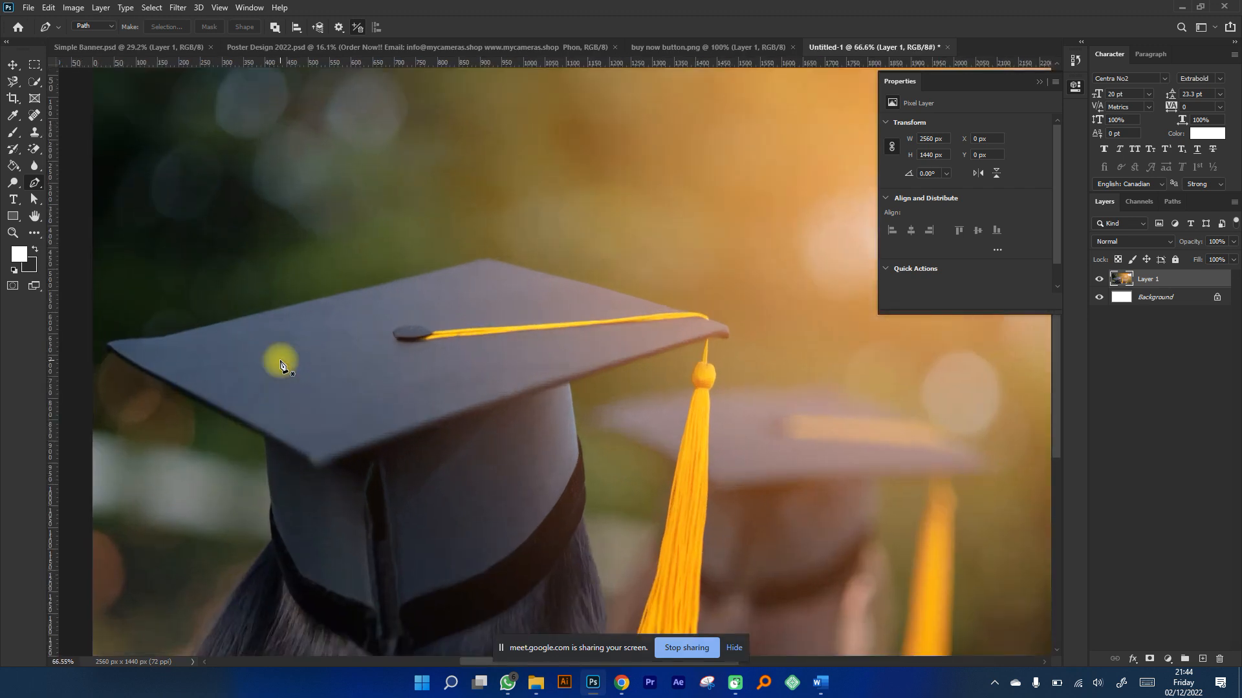
{"action": "scroll", "coordinate": [134, 353], "scroll_direction": "up", "scroll_amount": 3}
{"action": "left_click", "coordinate": [133, 331]}
{"action": "left_click", "coordinate": [183, 321]}
{"action": "left_click", "coordinate": [230, 319]}
{"action": "left_click", "coordinate": [286, 313]}
{"action": "left_click", "coordinate": [323, 305]}
{"action": "left_click", "coordinate": [381, 295]}
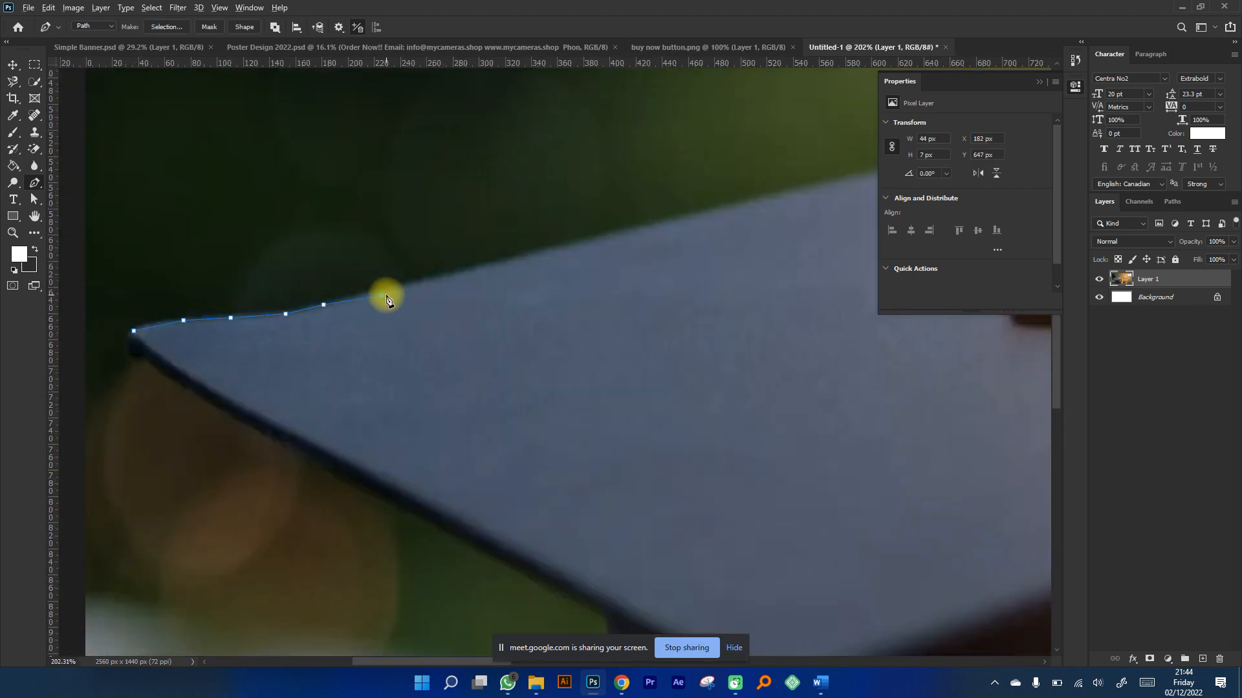
Extend the pen path along the cap's upper edge to the topmost corner of the board.
{"action": "scroll", "coordinate": [386, 297], "scroll_direction": "down", "scroll_amount": 3}
{"action": "scroll", "coordinate": [382, 294], "scroll_direction": "right", "scroll_amount": 1}
{"action": "left_click", "coordinate": [360, 286]}
{"action": "scroll", "coordinate": [476, 265], "scroll_direction": "right", "scroll_amount": 3}
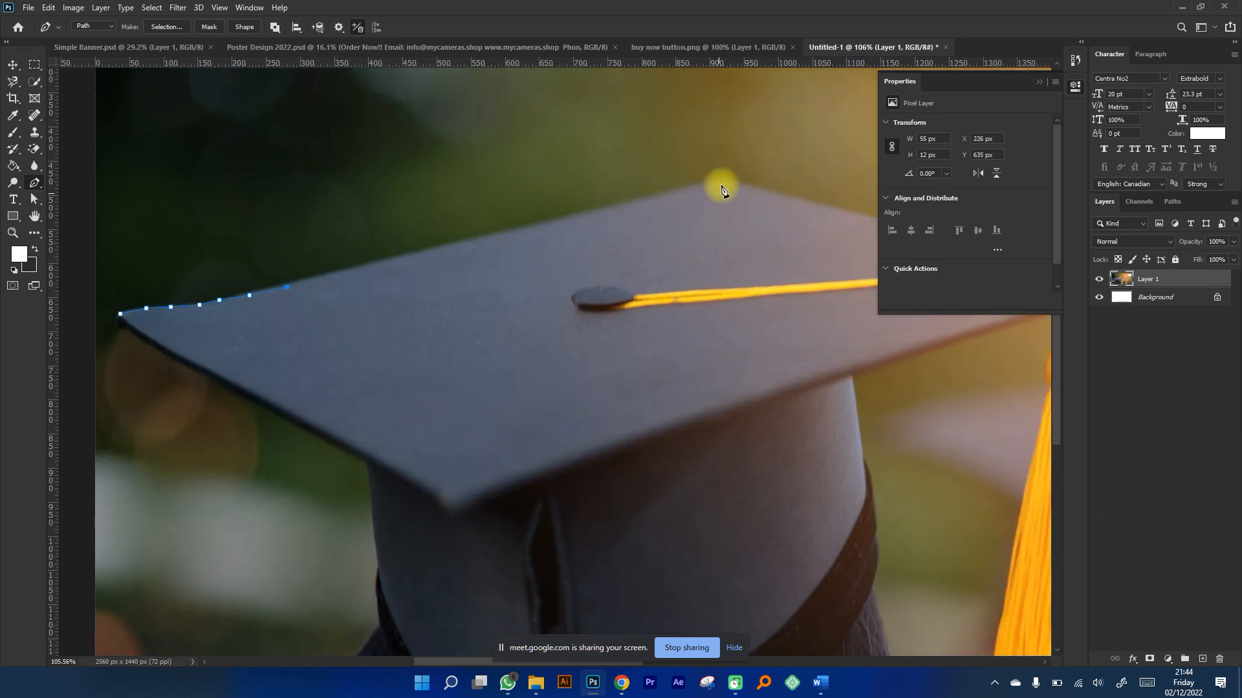
{"action": "left_click", "coordinate": [717, 176]}
{"action": "scroll", "coordinate": [776, 239], "scroll_direction": "down", "scroll_amount": 1}
{"action": "scroll", "coordinate": [832, 269], "scroll_direction": "right", "scroll_amount": 1}
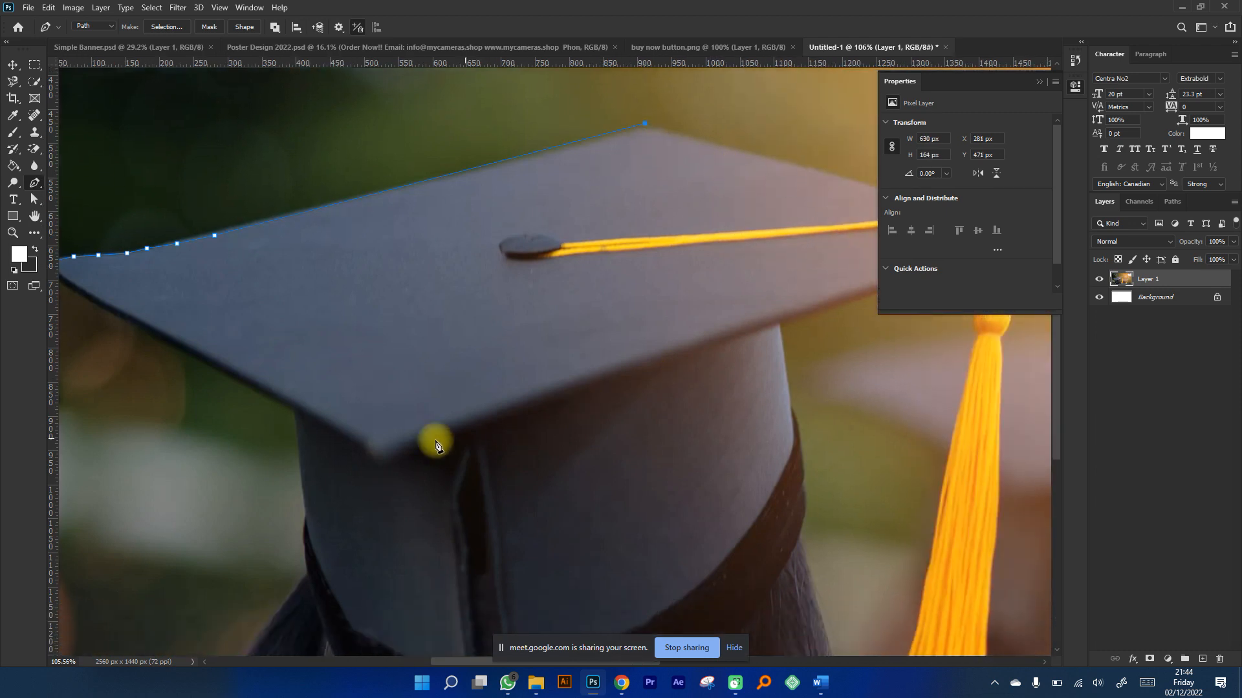
{"action": "scroll", "coordinate": [119, 311], "scroll_direction": "down", "scroll_amount": 1}
{"action": "scroll", "coordinate": [138, 277], "scroll_direction": "down", "scroll_amount": 3}
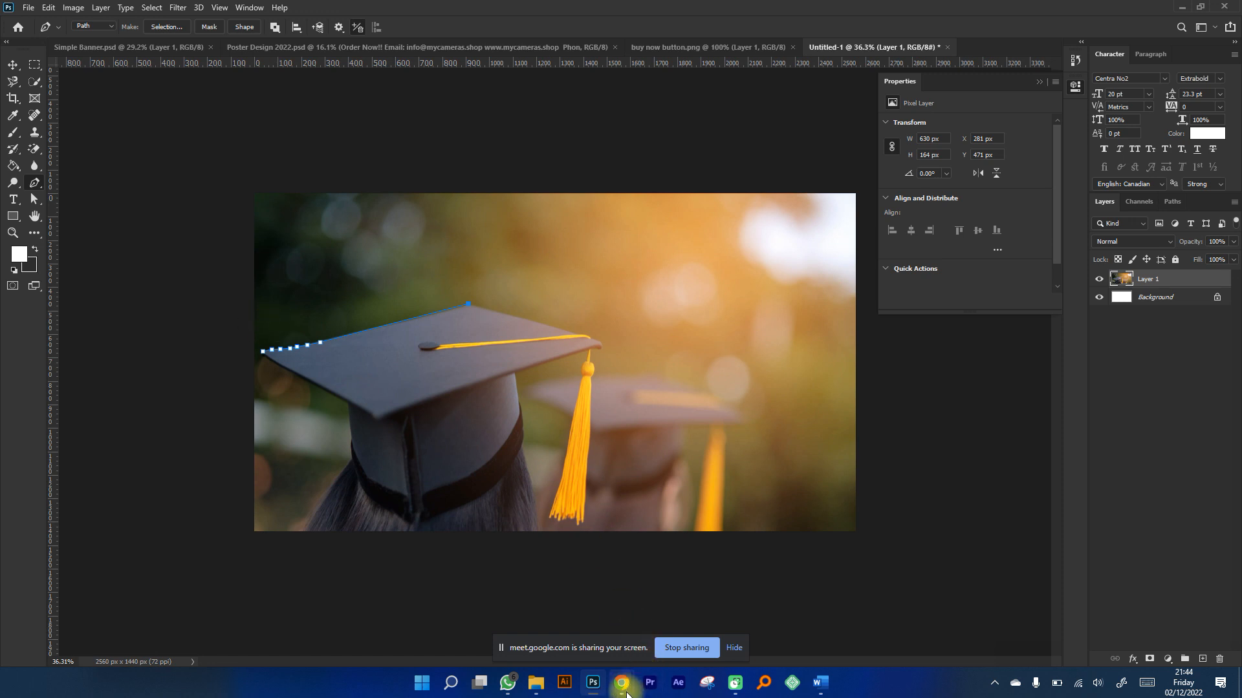
Switch to the Google Meet call in Chrome to check on the meeting.
{"action": "mouse_move", "coordinate": [621, 690]}
{"action": "left_click", "coordinate": [549, 621]}
{"action": "left_click", "coordinate": [672, 10]}
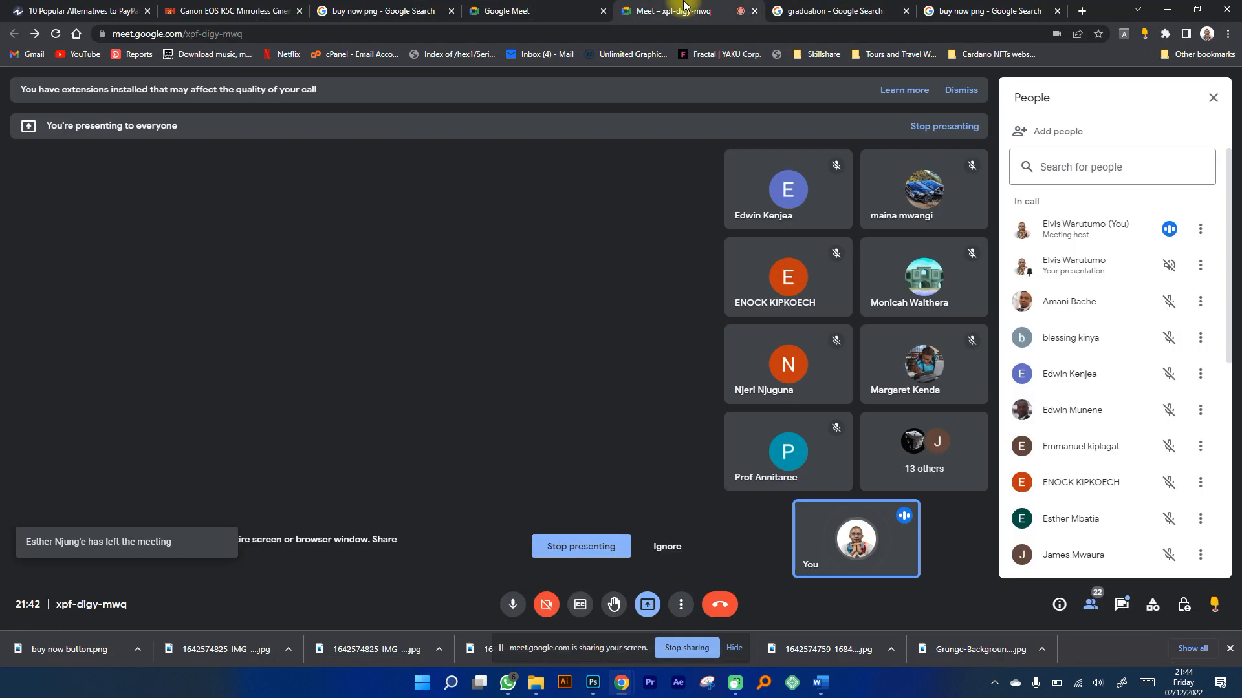
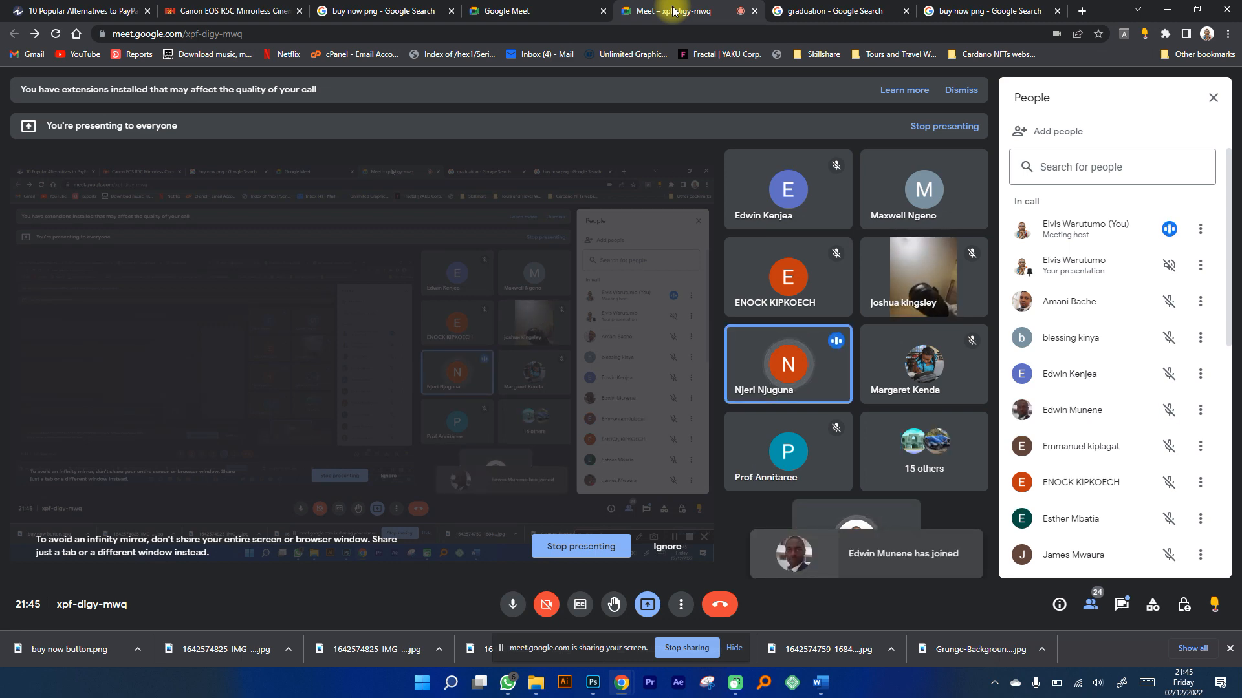
Open the Pexels website in the graduation search tab and look through its home page.
{"action": "left_click", "coordinate": [809, 11]}
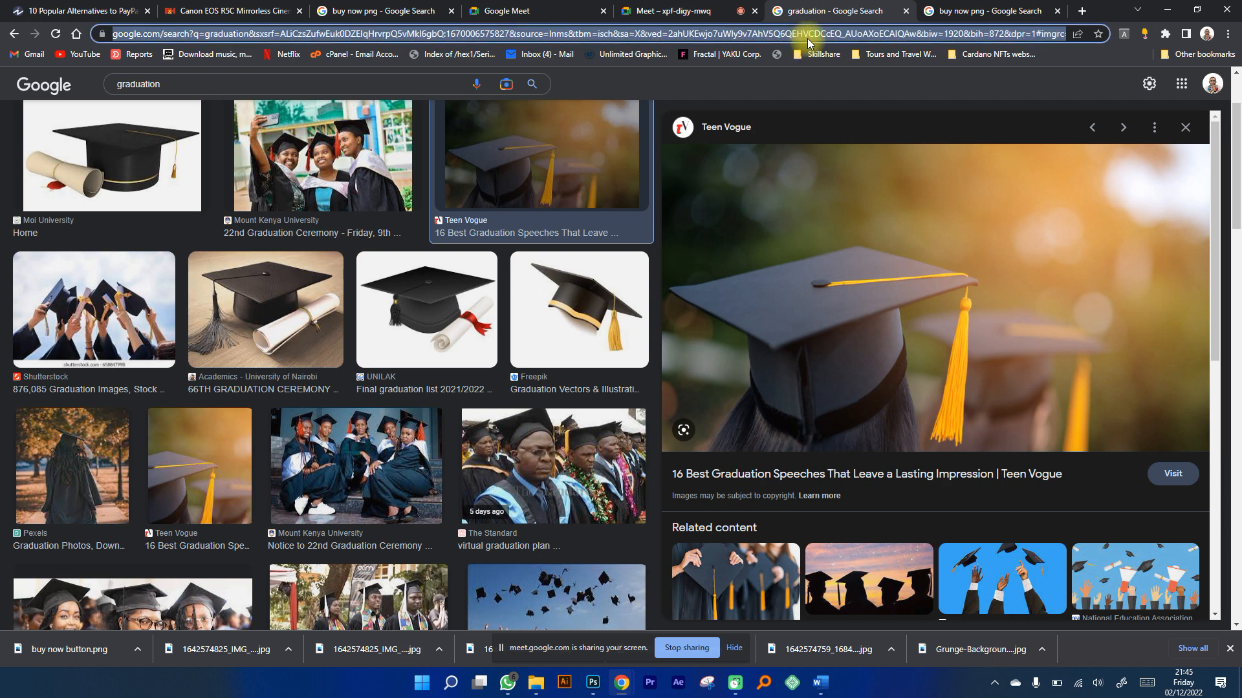
{"action": "type", "text": "pexels"}
{"action": "key", "text": "Return"}
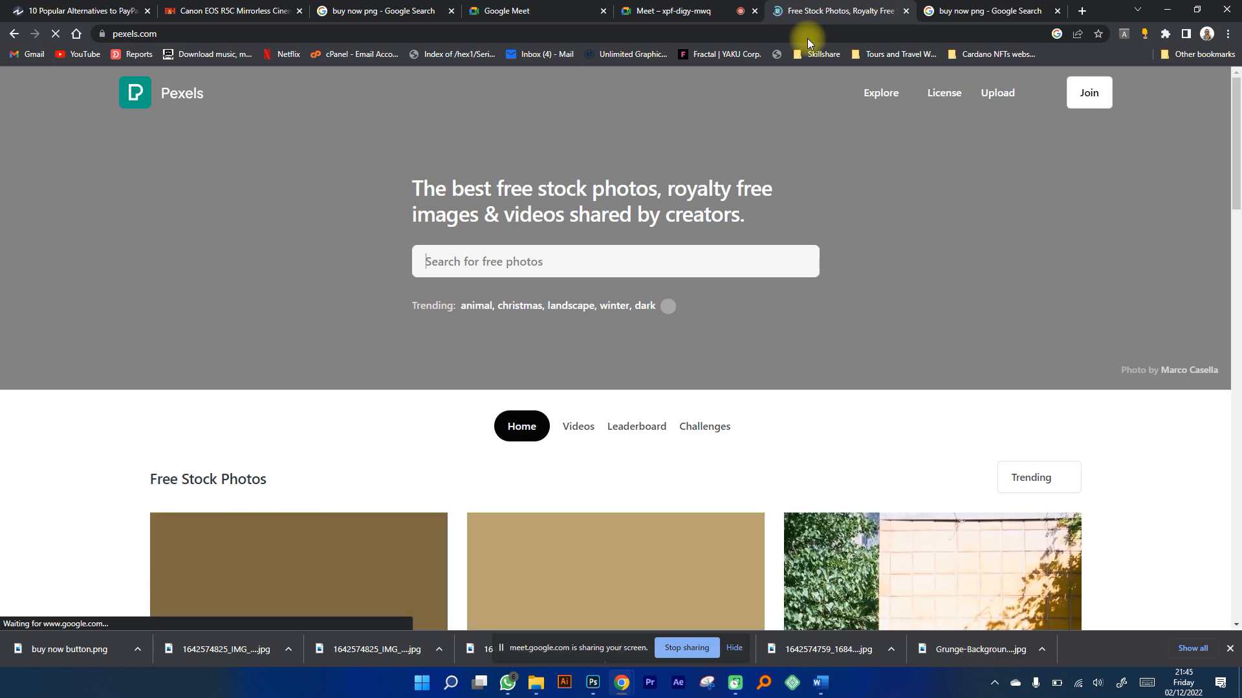
{"action": "scroll", "coordinate": [488, 278], "scroll_direction": "down", "scroll_amount": 5}
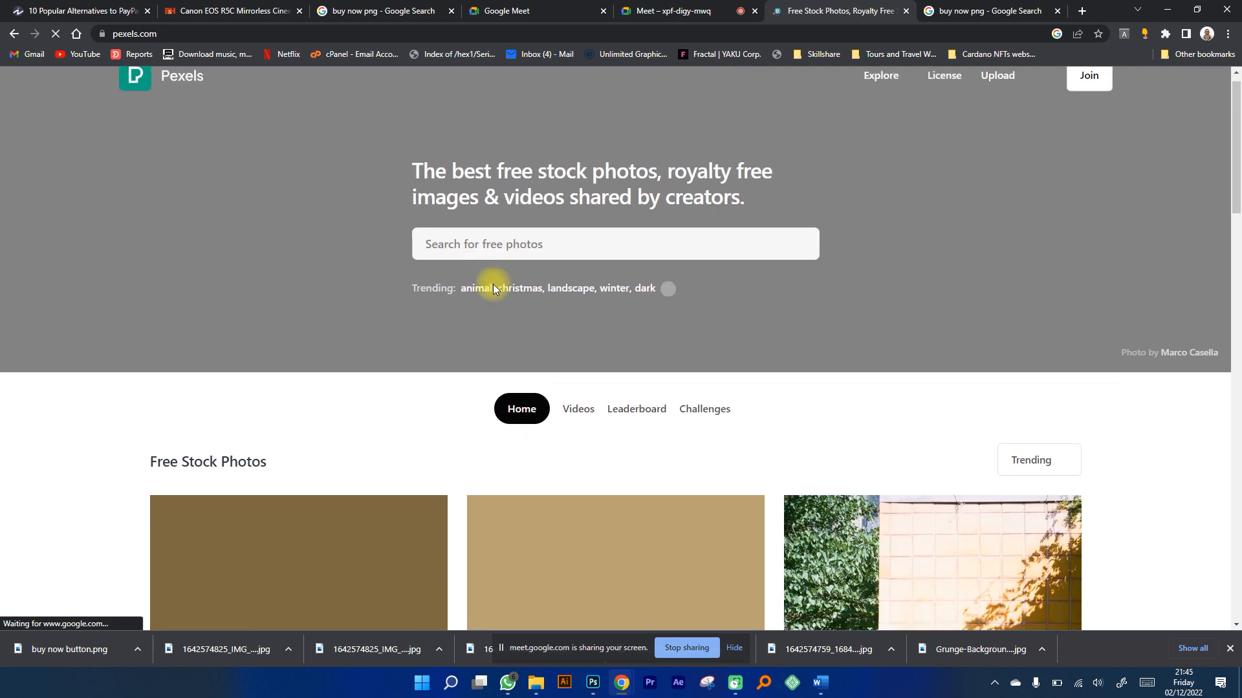
{"action": "scroll", "coordinate": [494, 294], "scroll_direction": "down", "scroll_amount": 5}
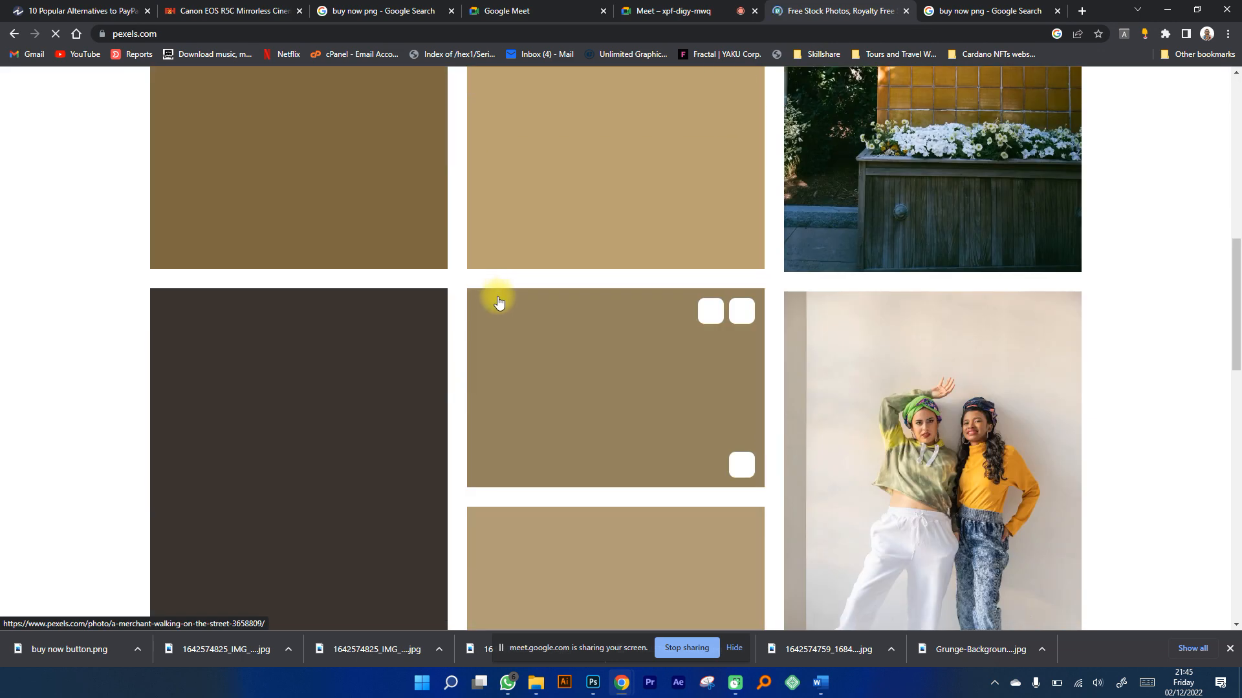
{"action": "scroll", "coordinate": [515, 323], "scroll_direction": "up", "scroll_amount": 10}
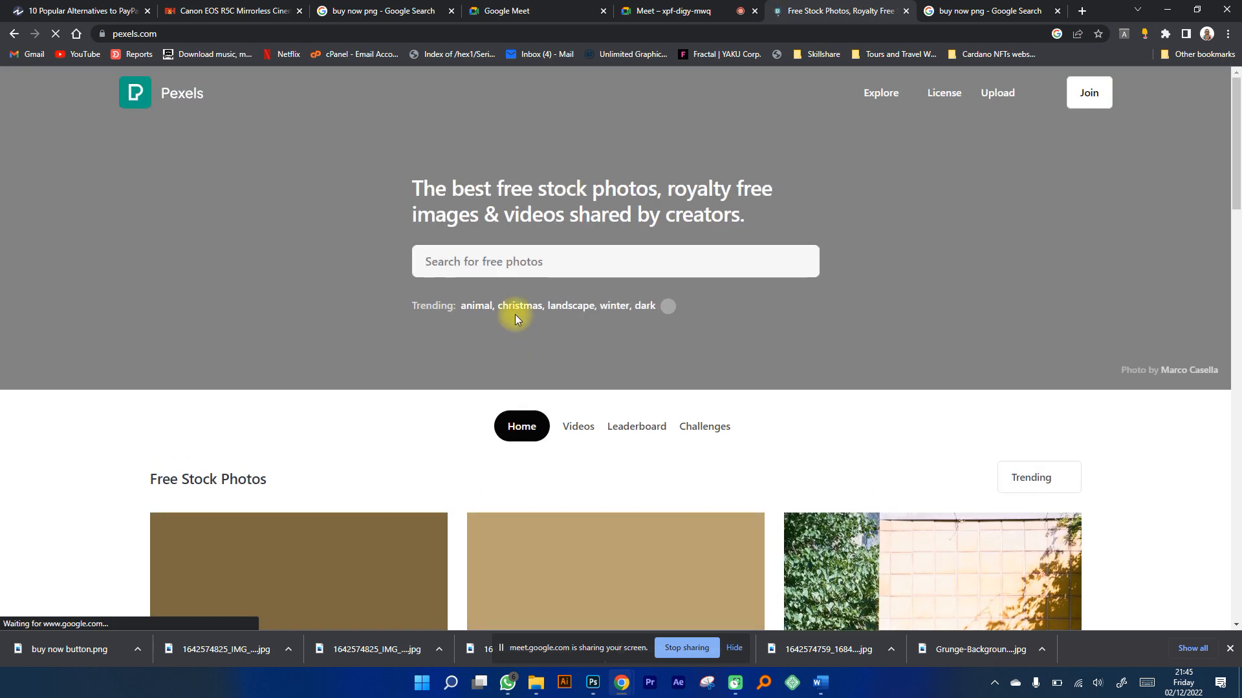
Open pixabay.com in the second "buy now png" search tab.
{"action": "left_click", "coordinate": [964, 9]}
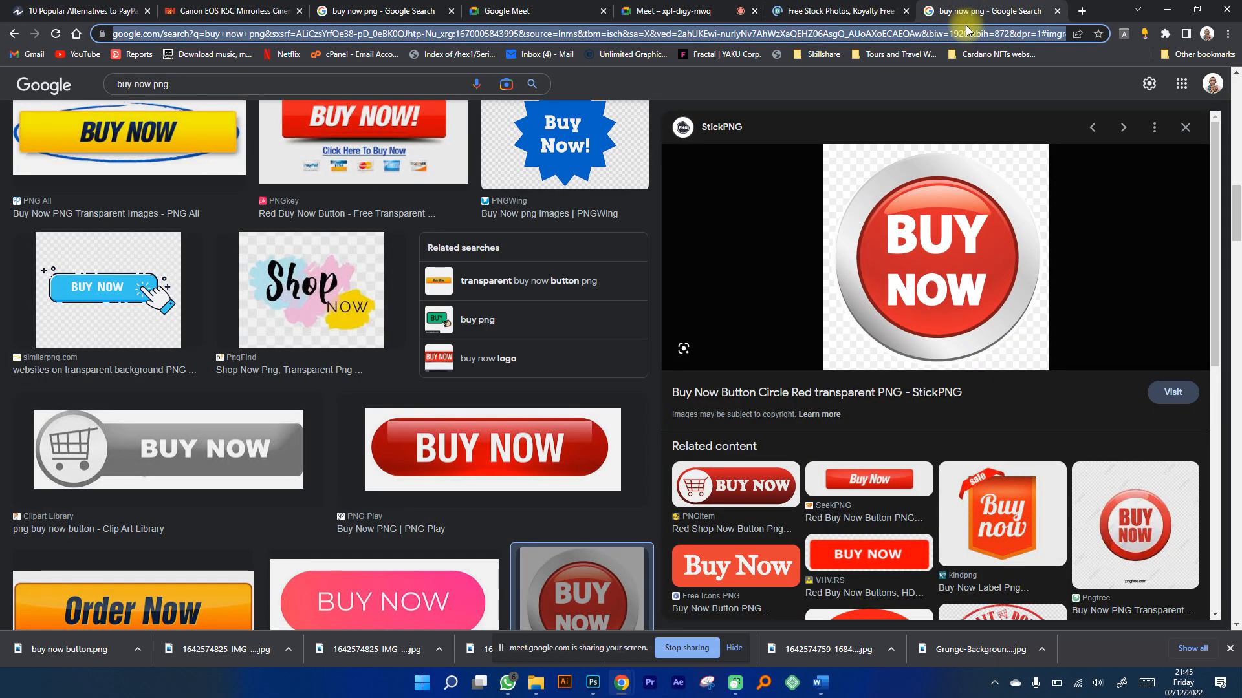
{"action": "type", "text": "pixab"}
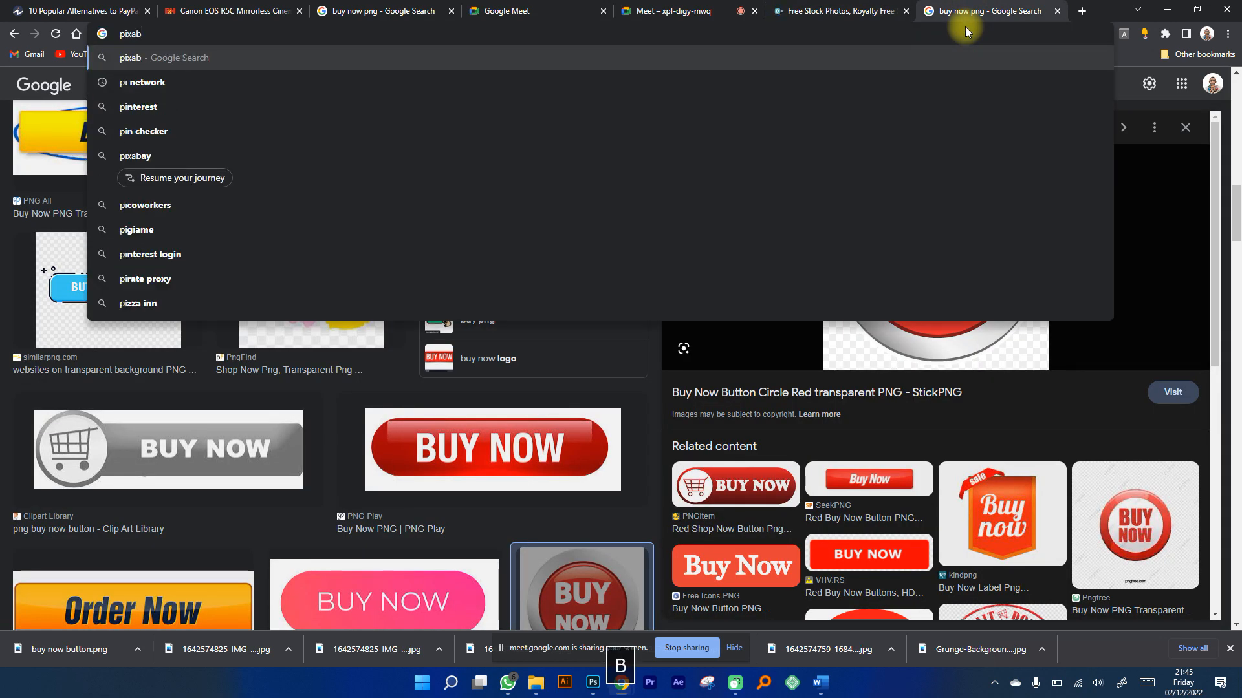
{"action": "type", "text": "ay.com"}
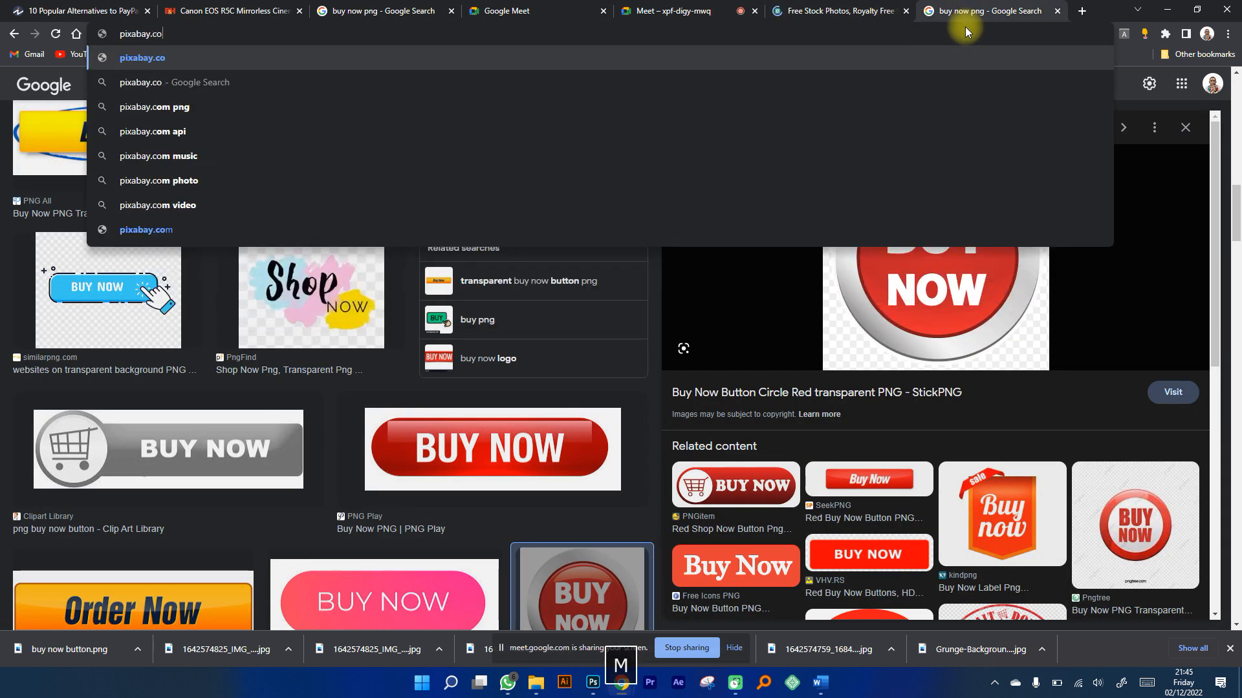
{"action": "key", "text": "Return"}
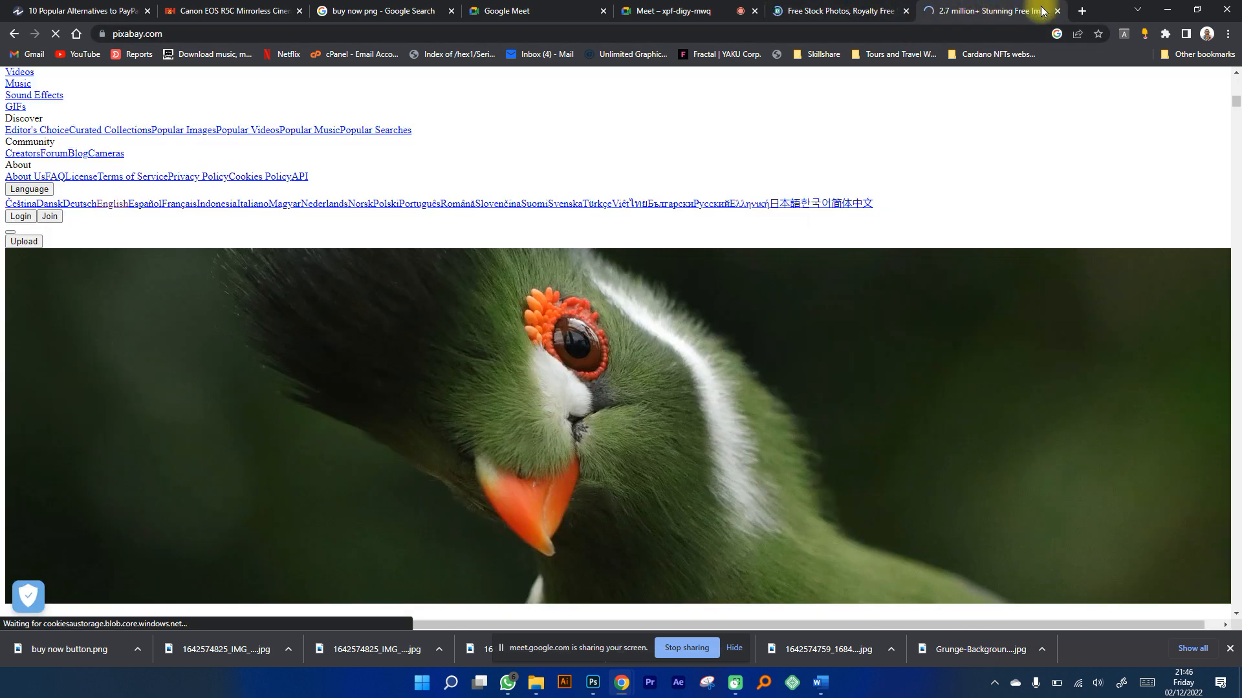
Open freepik.com in a new tab and look through its home page and trending categories.
{"action": "left_click", "coordinate": [1080, 11]}
{"action": "type", "text": "freepik.com"}
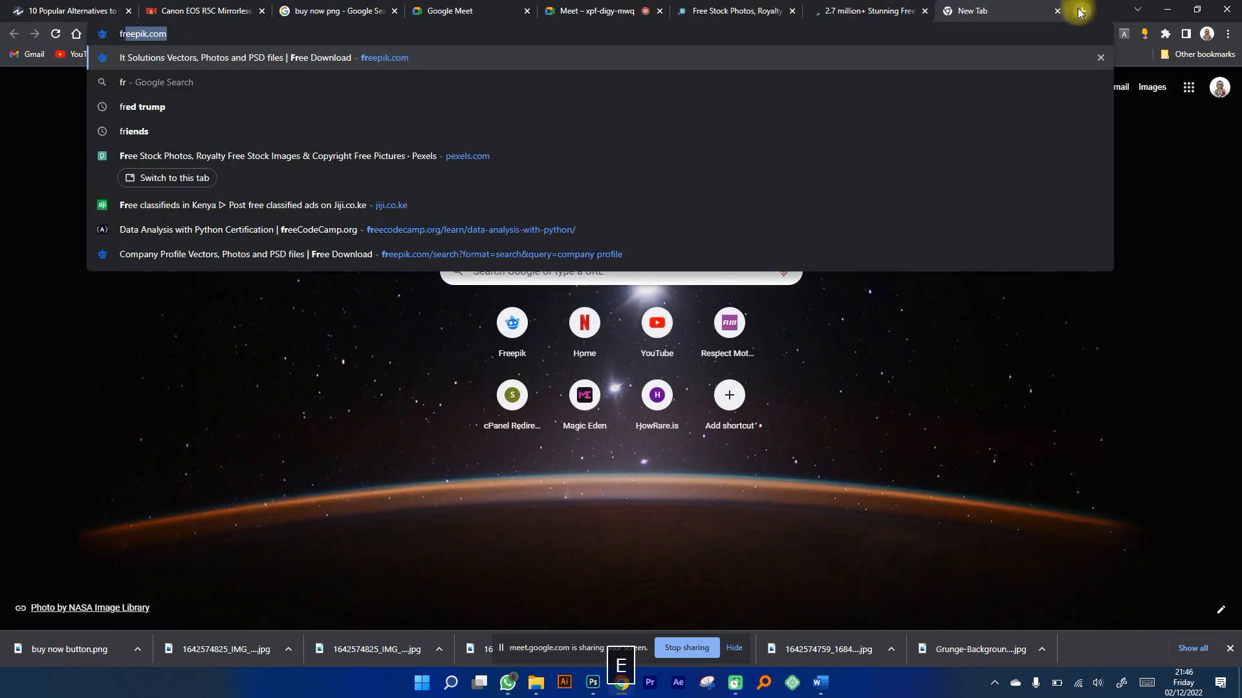
{"action": "key", "text": "Return"}
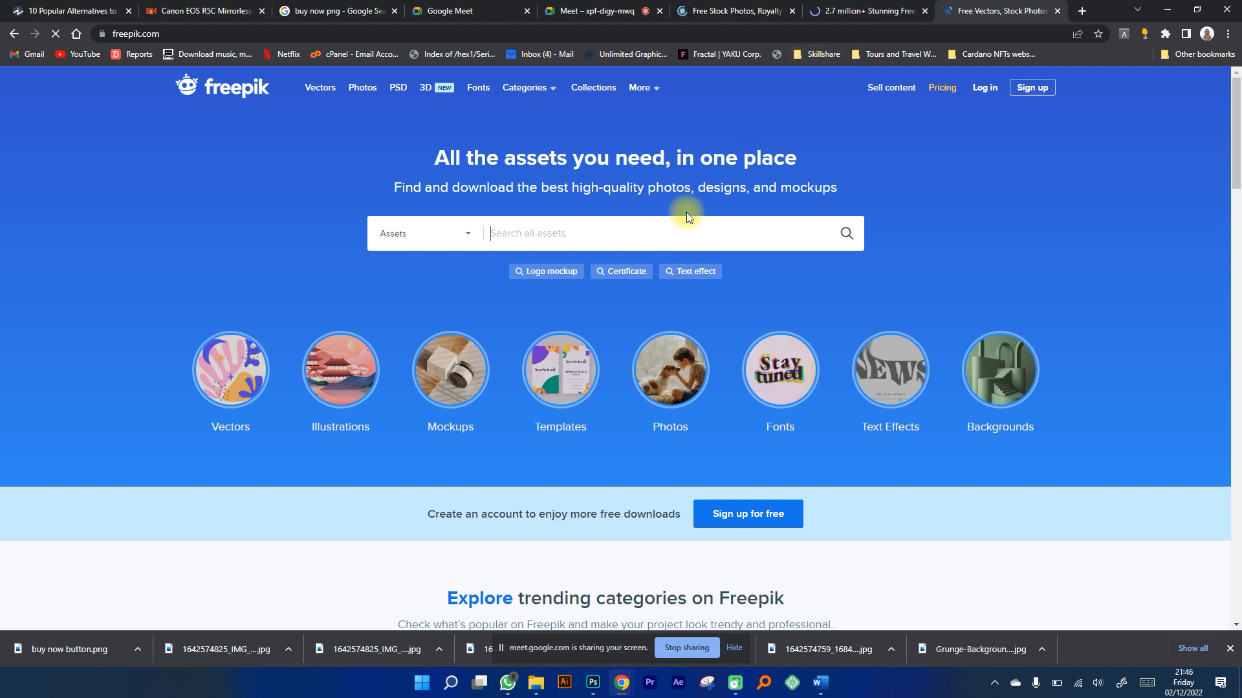
{"action": "scroll", "coordinate": [686, 213], "scroll_direction": "down", "scroll_amount": 5}
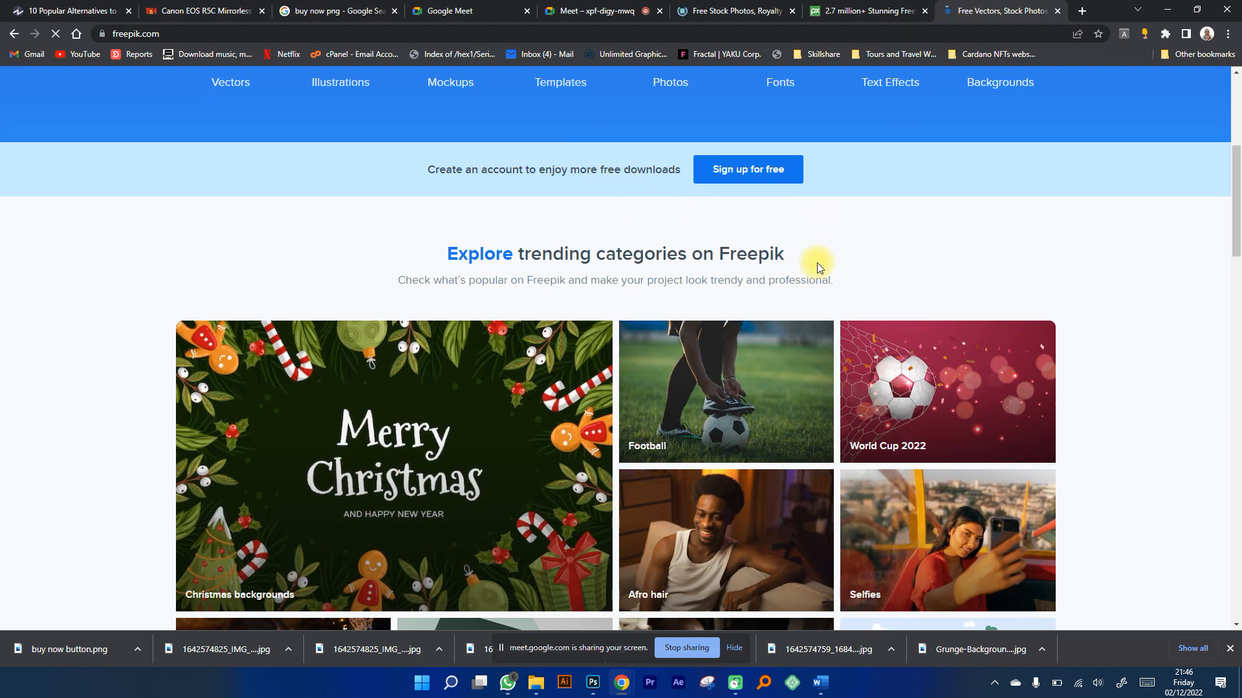
{"action": "scroll", "coordinate": [817, 258], "scroll_direction": "down", "scroll_amount": 5}
{"action": "scroll", "coordinate": [818, 269], "scroll_direction": "up", "scroll_amount": 8}
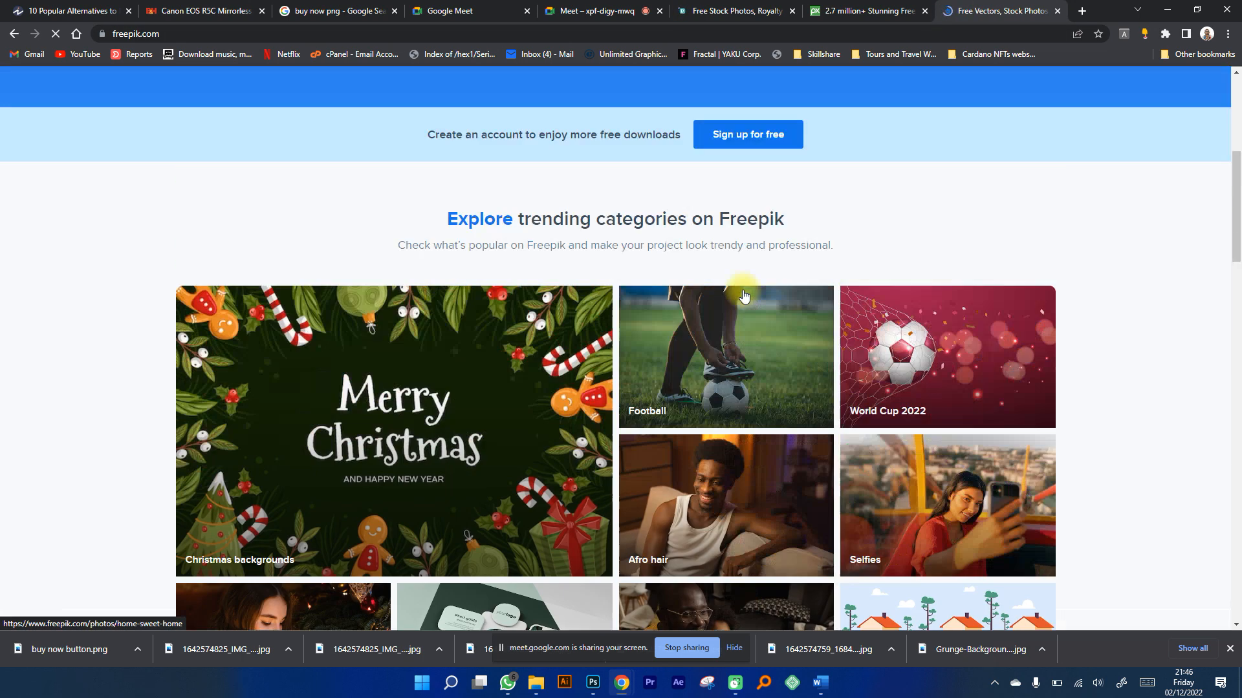
{"action": "scroll", "coordinate": [743, 290], "scroll_direction": "up", "scroll_amount": 3}
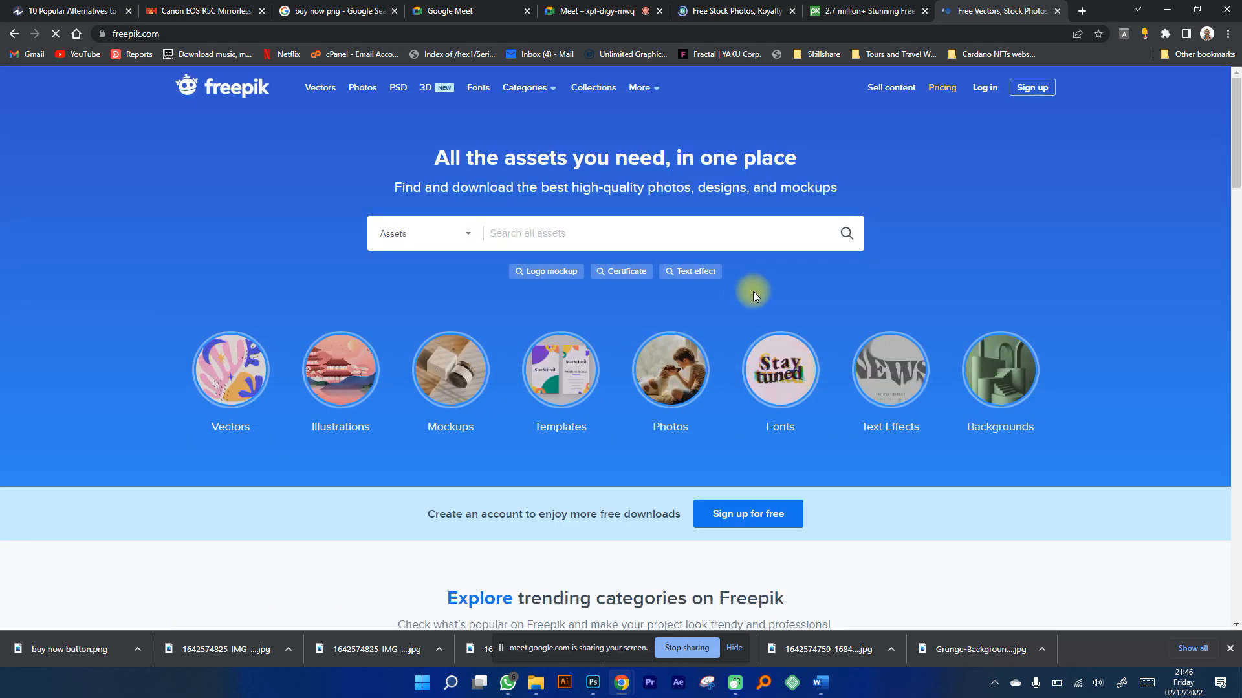
Return to the Pexels home page and submit a photo search for "grunge background".
{"action": "left_click", "coordinate": [739, 5]}
{"action": "scroll", "coordinate": [579, 381], "scroll_direction": "down", "scroll_amount": 5}
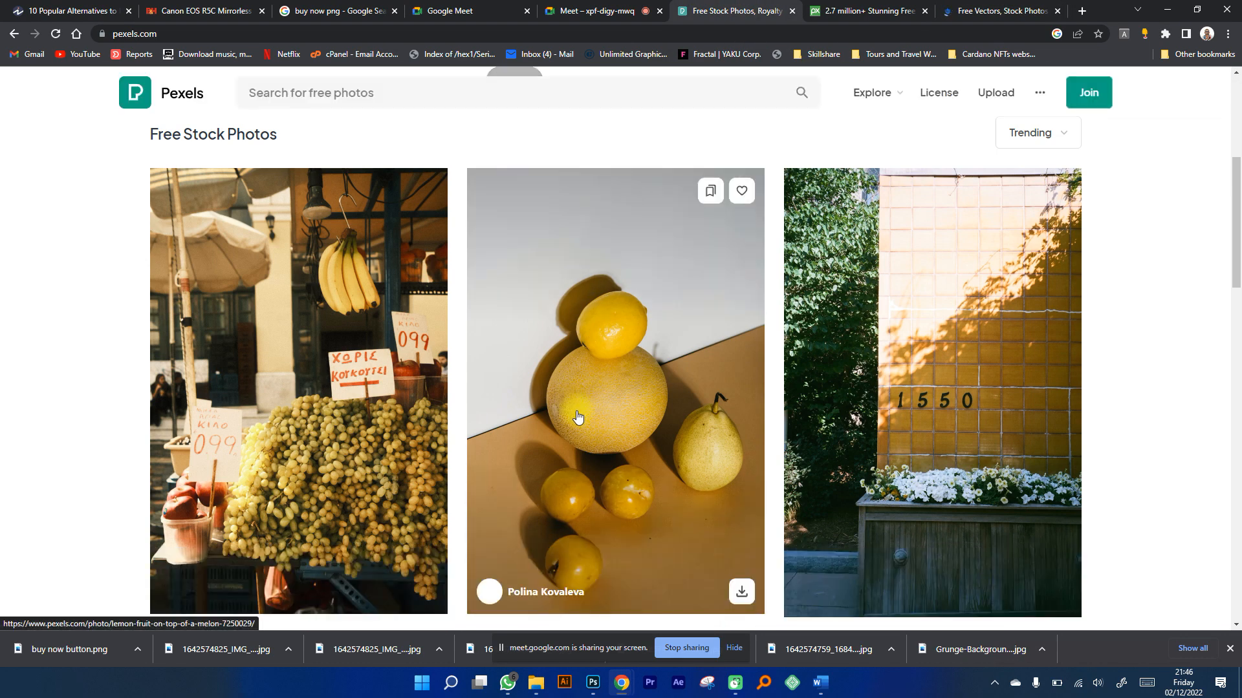
{"action": "scroll", "coordinate": [575, 412], "scroll_direction": "up", "scroll_amount": 5}
{"action": "left_click", "coordinate": [539, 248]}
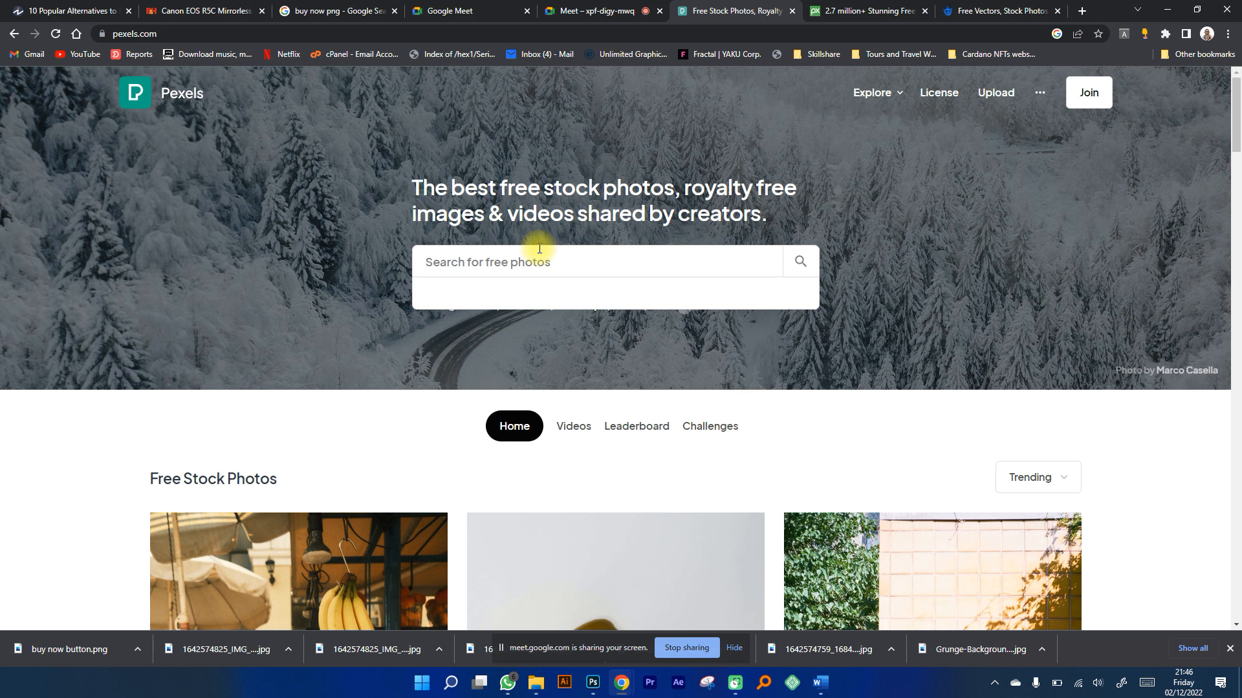
{"action": "type", "text": "grunge "}
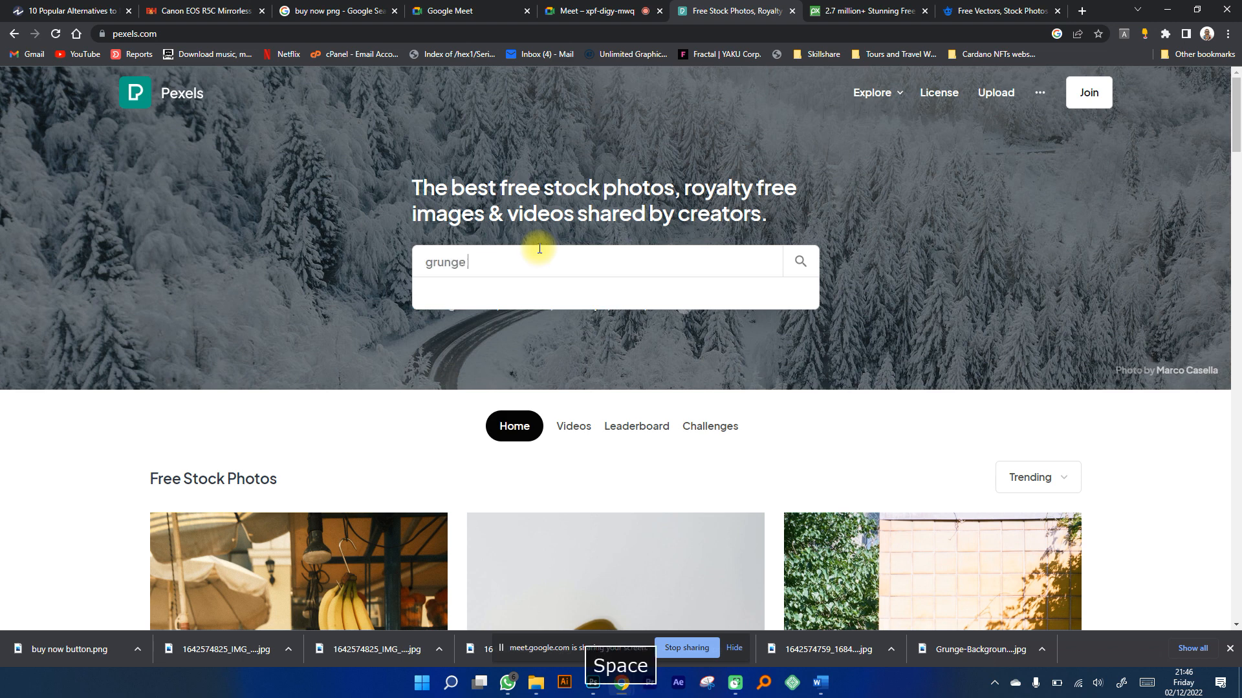
{"action": "type", "text": "background"}
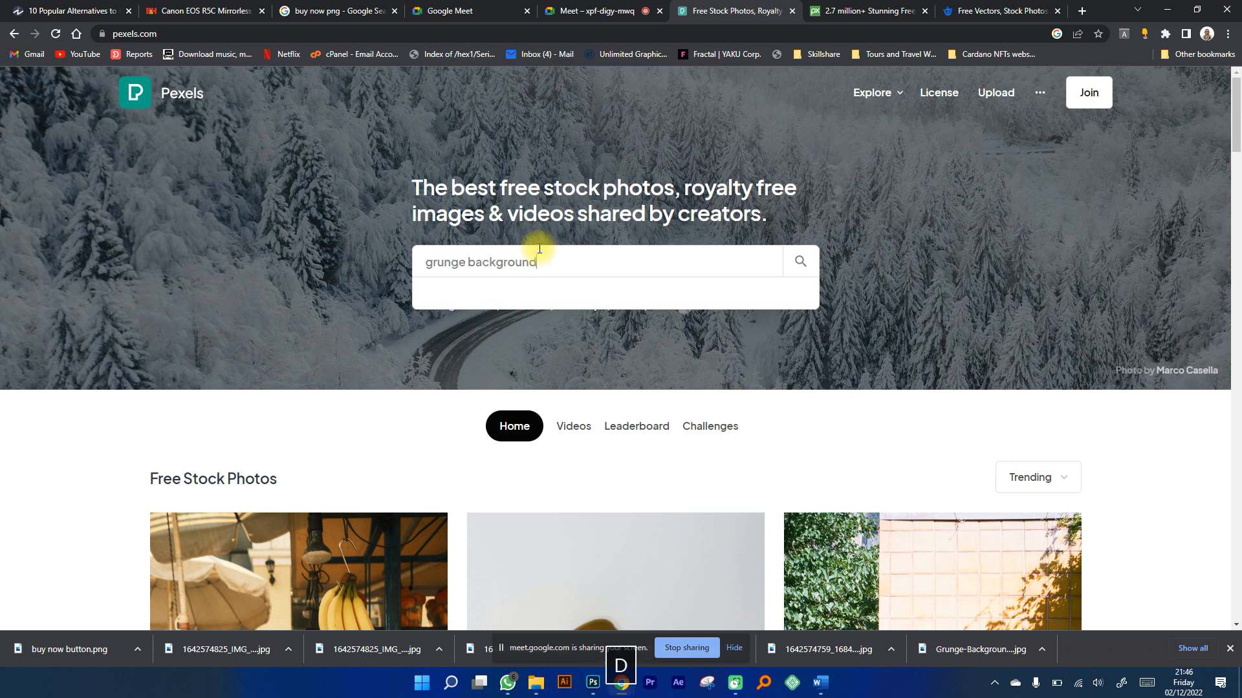
{"action": "key", "text": "Return"}
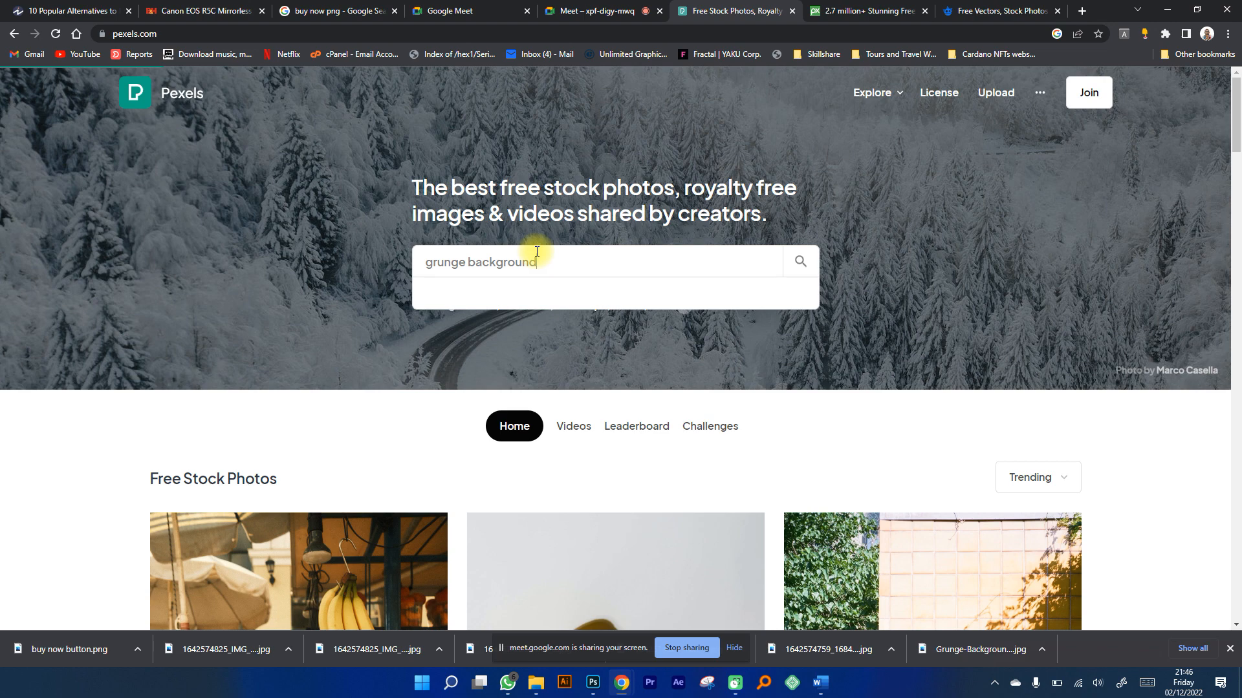
Check the Pexels and Pixabay pages, close the Pixabay tab, and go back to Pexels.
{"action": "key", "text": "ctrl+Tab"}
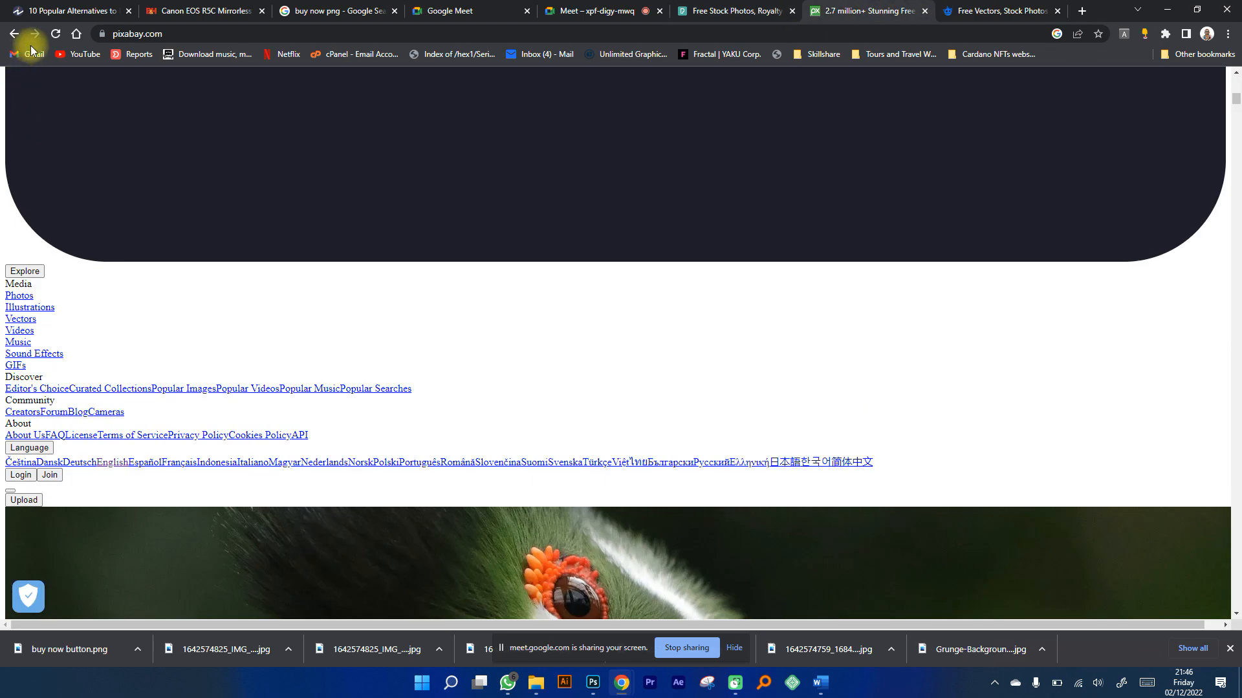
{"action": "left_click", "coordinate": [718, 11]}
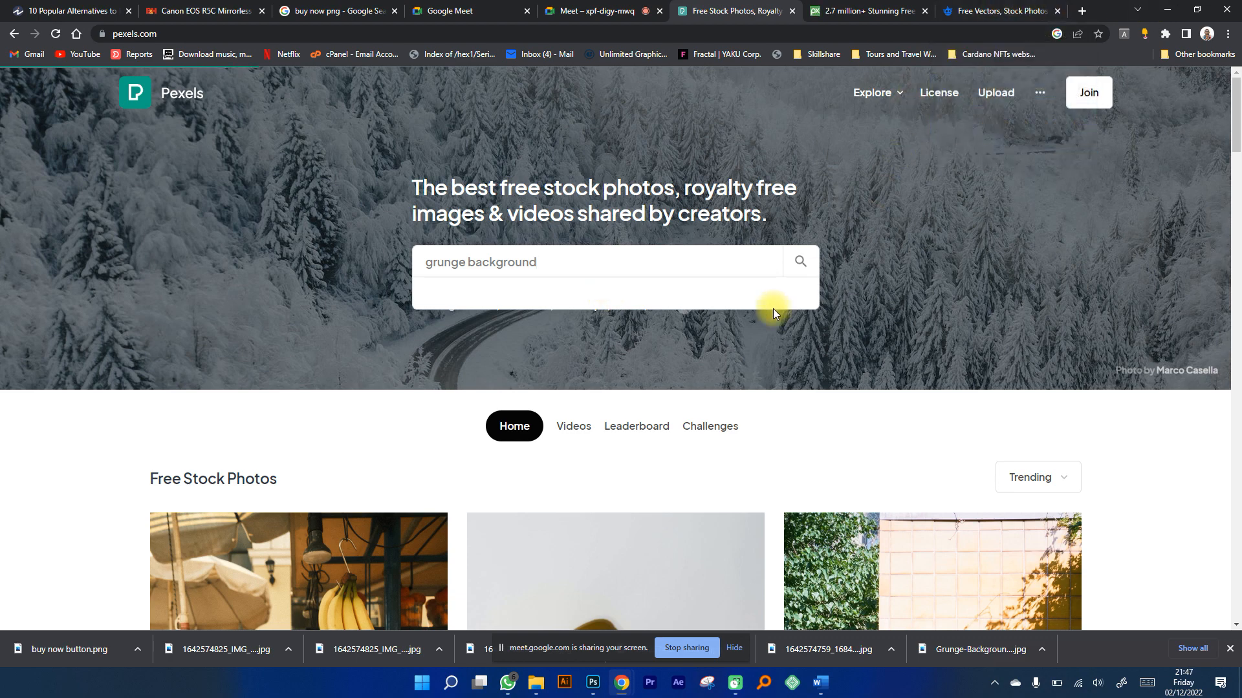
{"action": "left_click", "coordinate": [821, 7]}
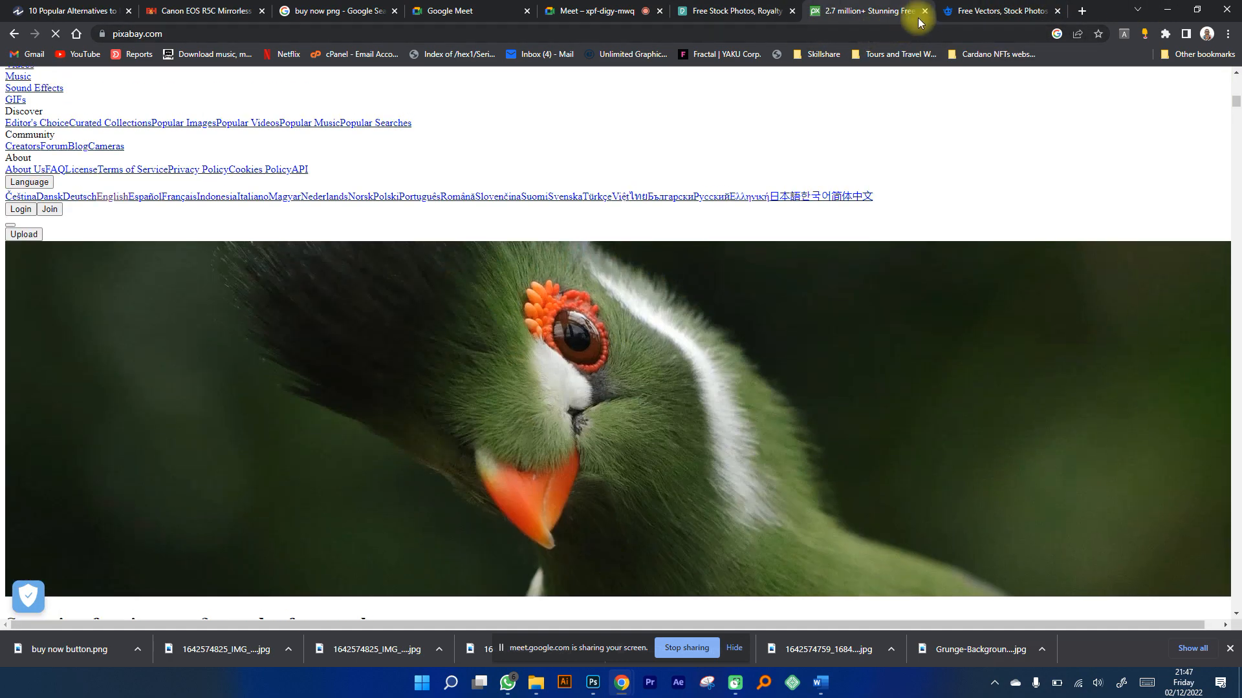
{"action": "key", "text": "ctrl+Tab"}
{"action": "left_click", "coordinate": [925, 10]}
{"action": "left_click", "coordinate": [716, 9]}
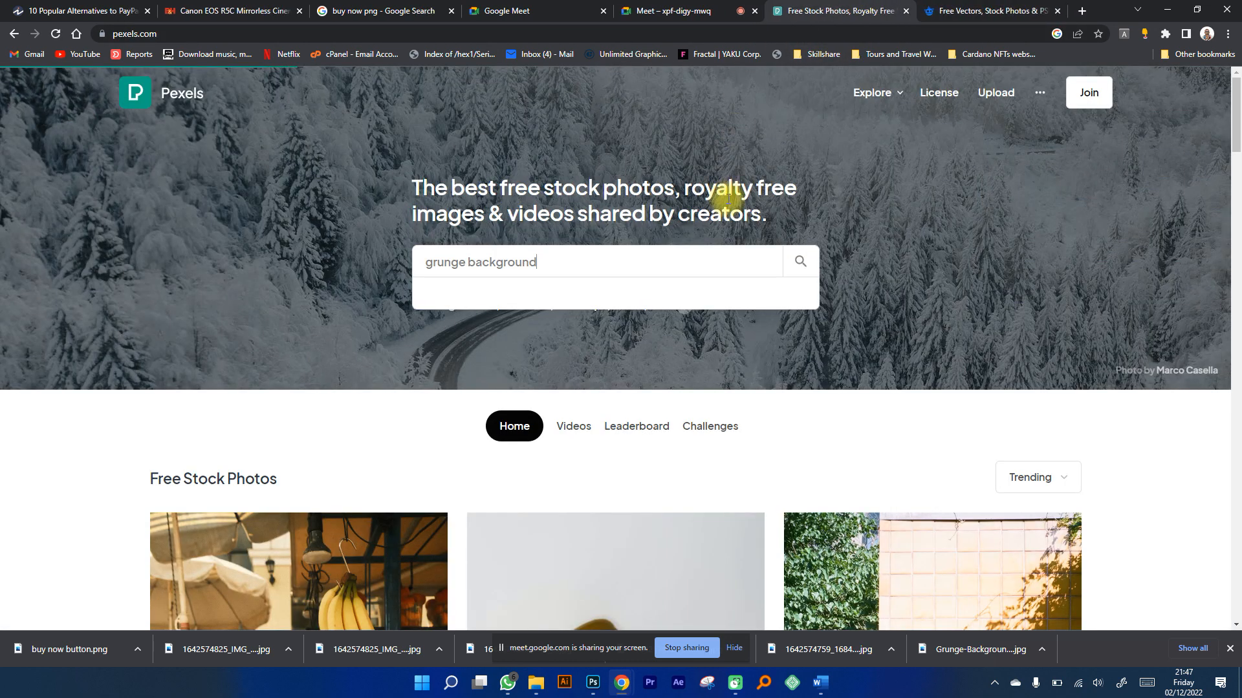
Open unsplash.com in a new tab after the Freepik page.
{"action": "left_click", "coordinate": [995, 9]}
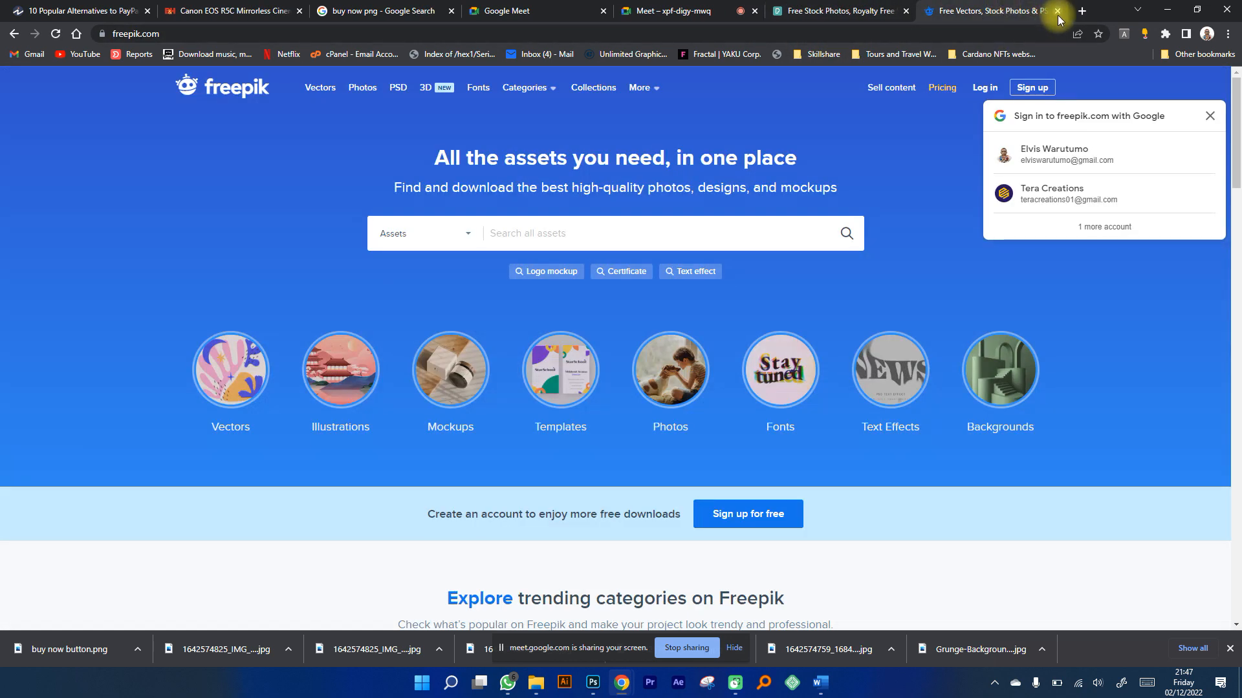
{"action": "left_click", "coordinate": [1082, 11]}
{"action": "type", "text": "unspla"}
{"action": "key", "text": "Return"}
Resubmit the "grunge background" search on Pexels and glance at the Unsplash home page before viewing the photo results.
{"action": "left_click", "coordinate": [717, 13]}
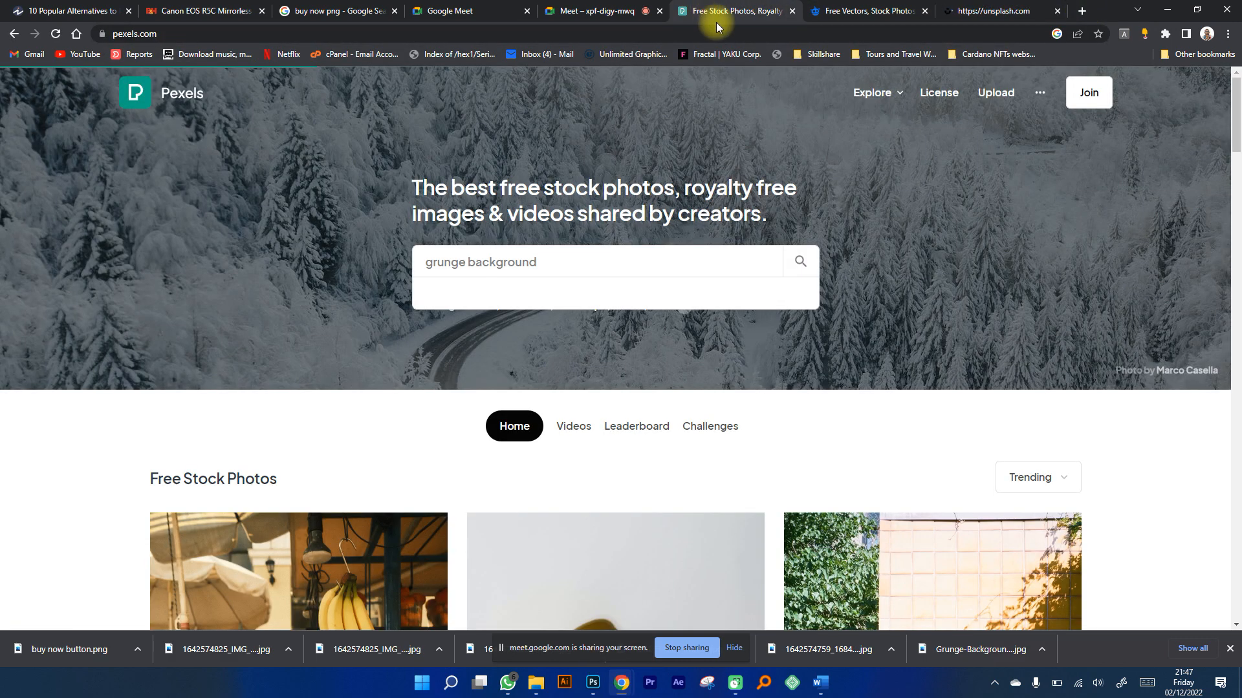
{"action": "key", "text": "Return"}
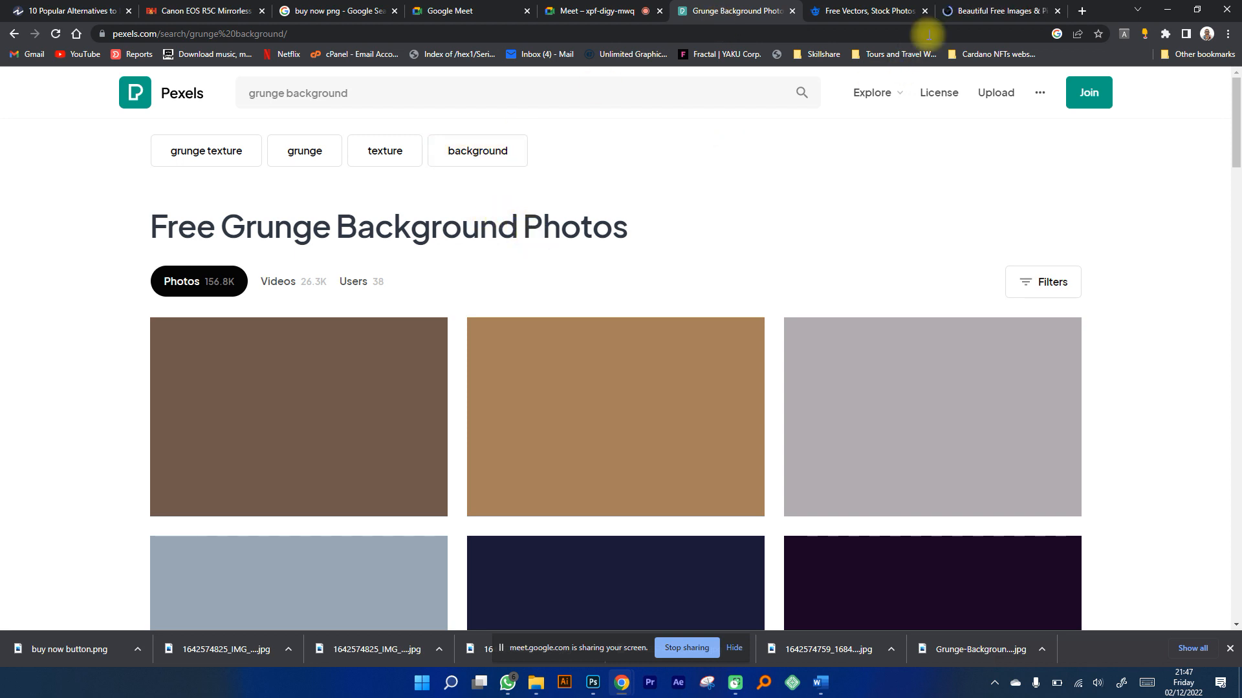
{"action": "left_click", "coordinate": [971, 9]}
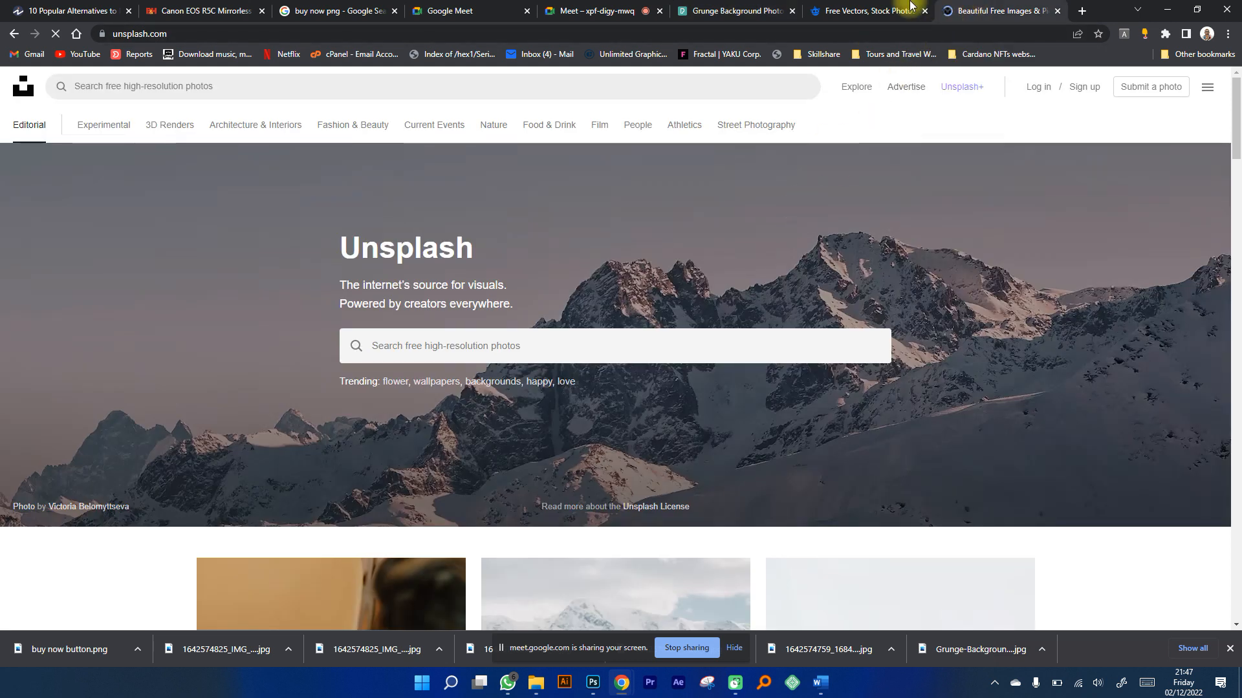
{"action": "left_click", "coordinate": [708, 7]}
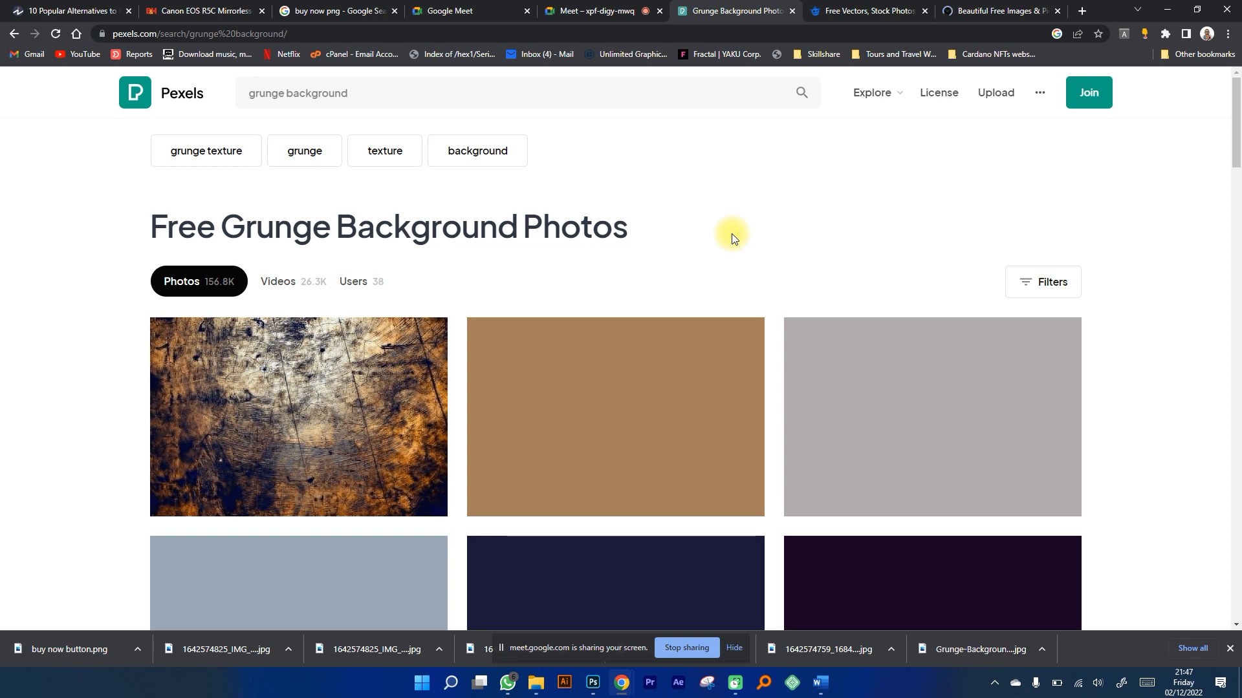
{"action": "scroll", "coordinate": [731, 234], "scroll_direction": "down", "scroll_amount": 1}
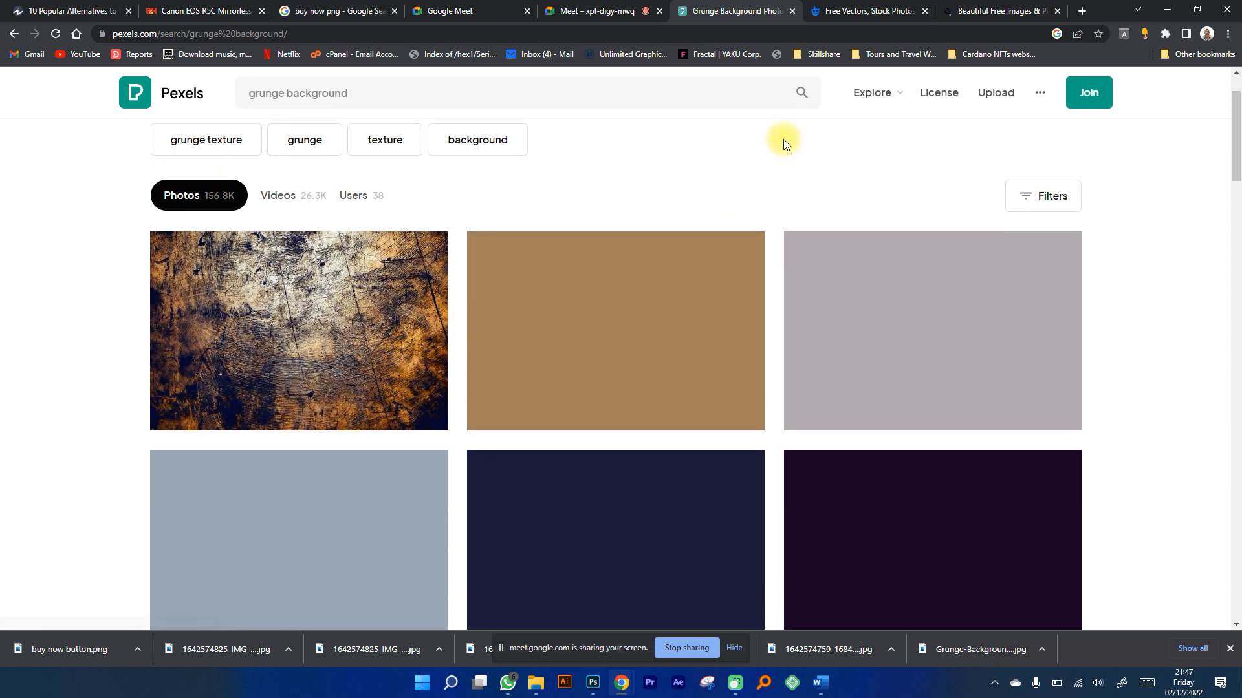
Open the brown and dark blue grunge photo, review its download sizes, and download it at Original size, 4032×2688.
{"action": "left_click", "coordinate": [259, 337]}
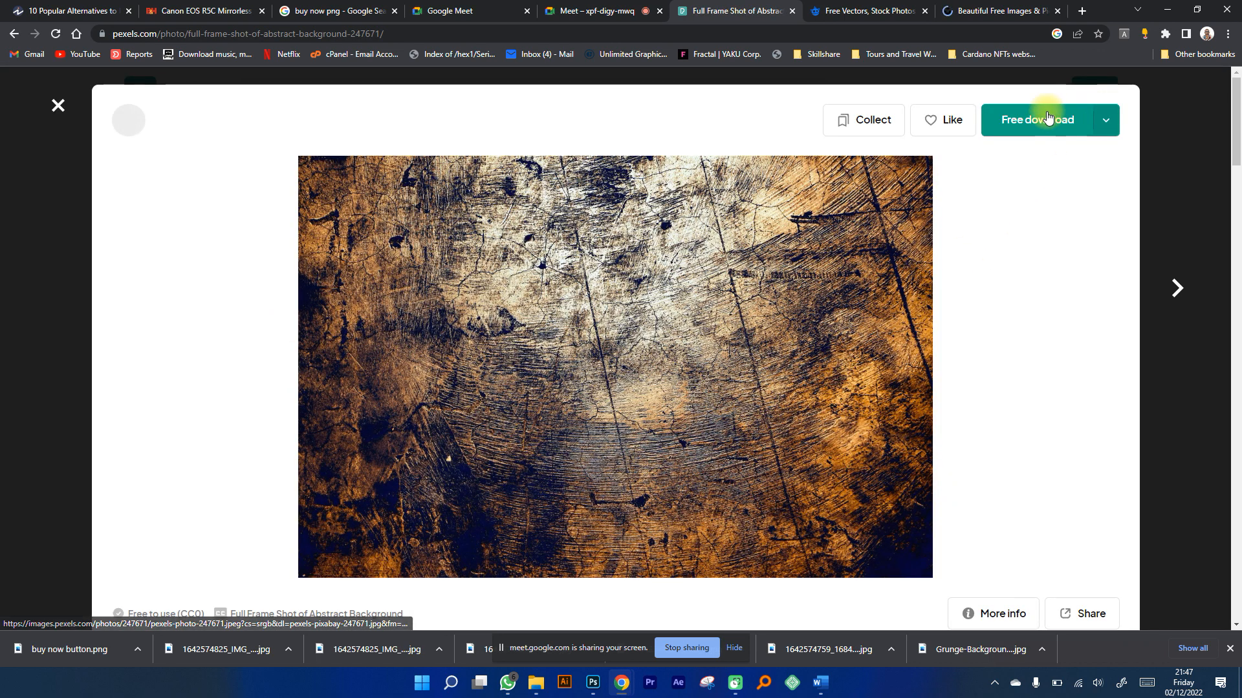
{"action": "left_click", "coordinate": [1106, 126]}
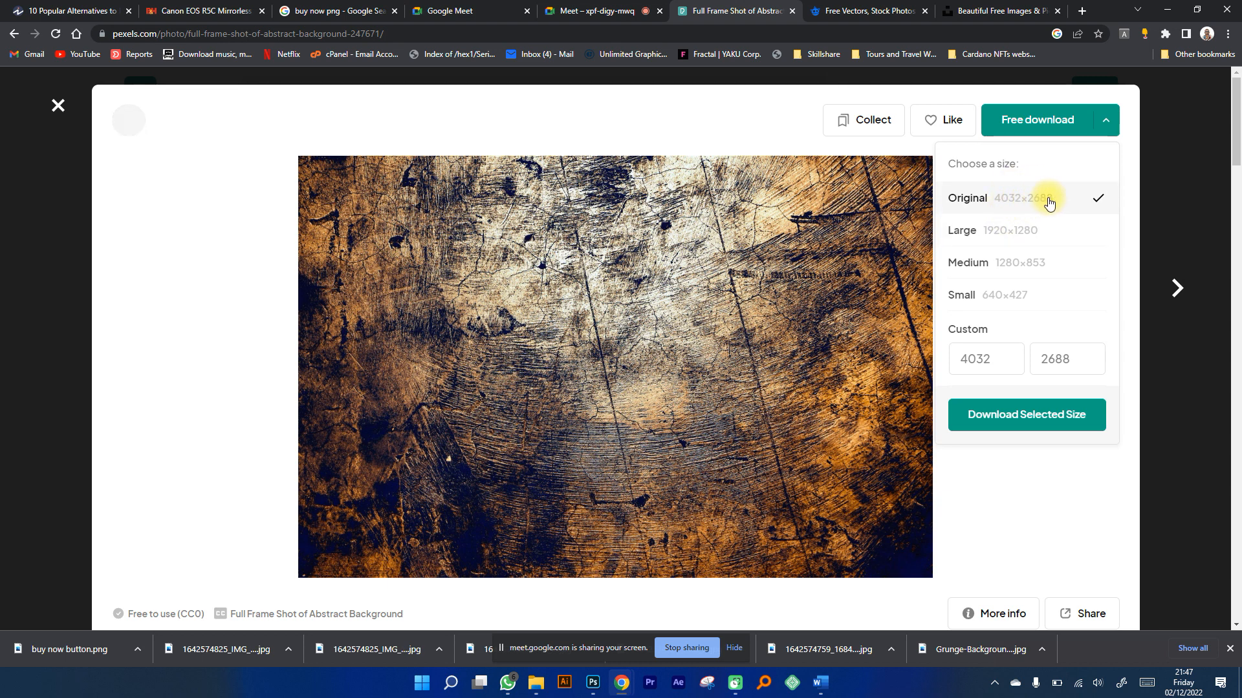
{"action": "left_click", "coordinate": [1041, 122]}
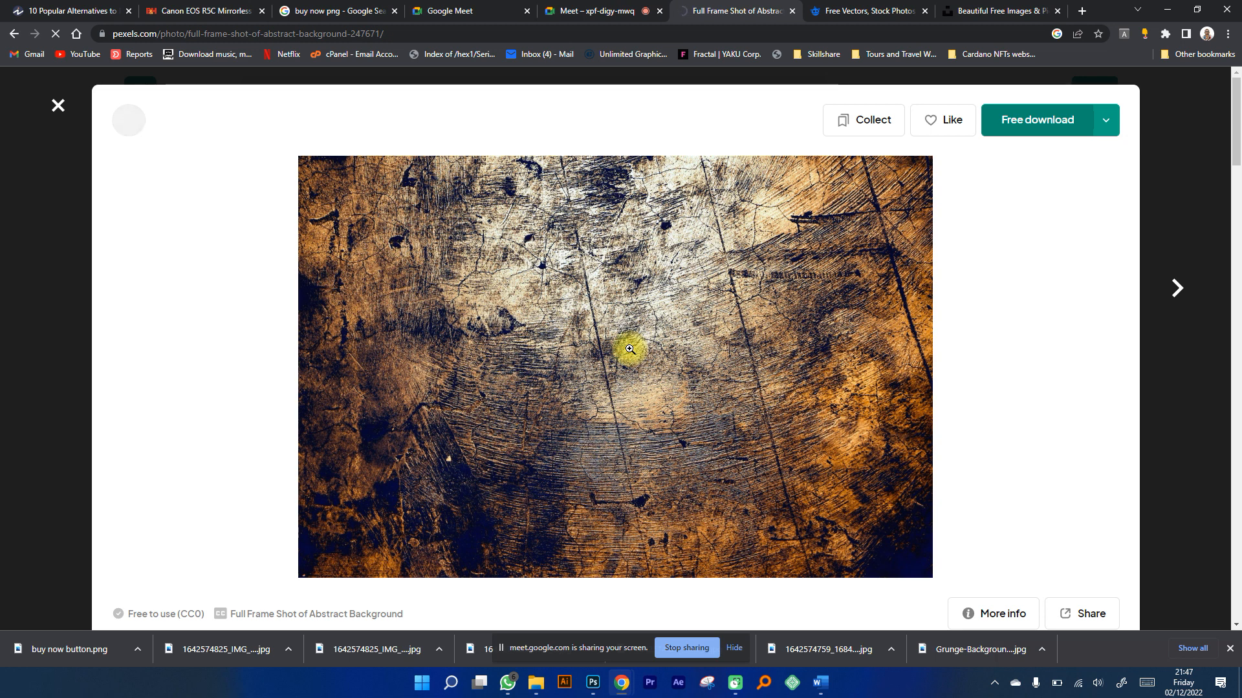
Search Google for "grunge background texture" in the Freepik tab and show the image results.
{"action": "left_click", "coordinate": [834, 10]}
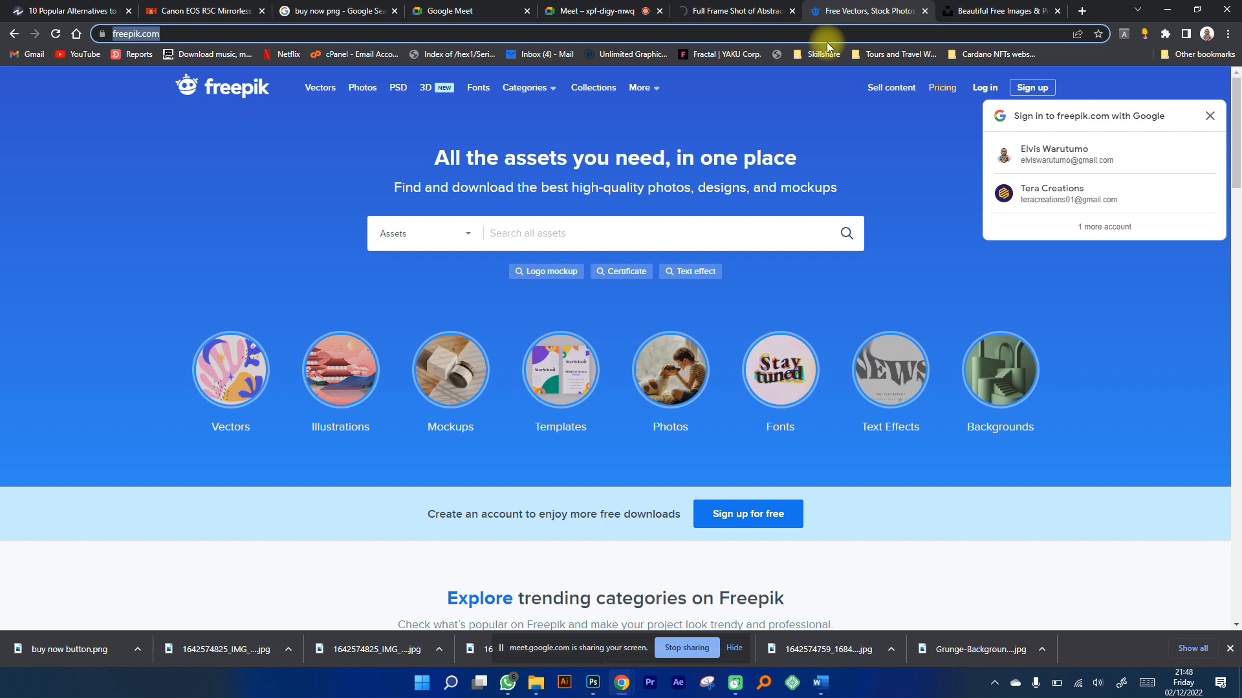
{"action": "type", "text": "gr"}
{"action": "key", "text": "Down"}
{"action": "key", "text": "Return"}
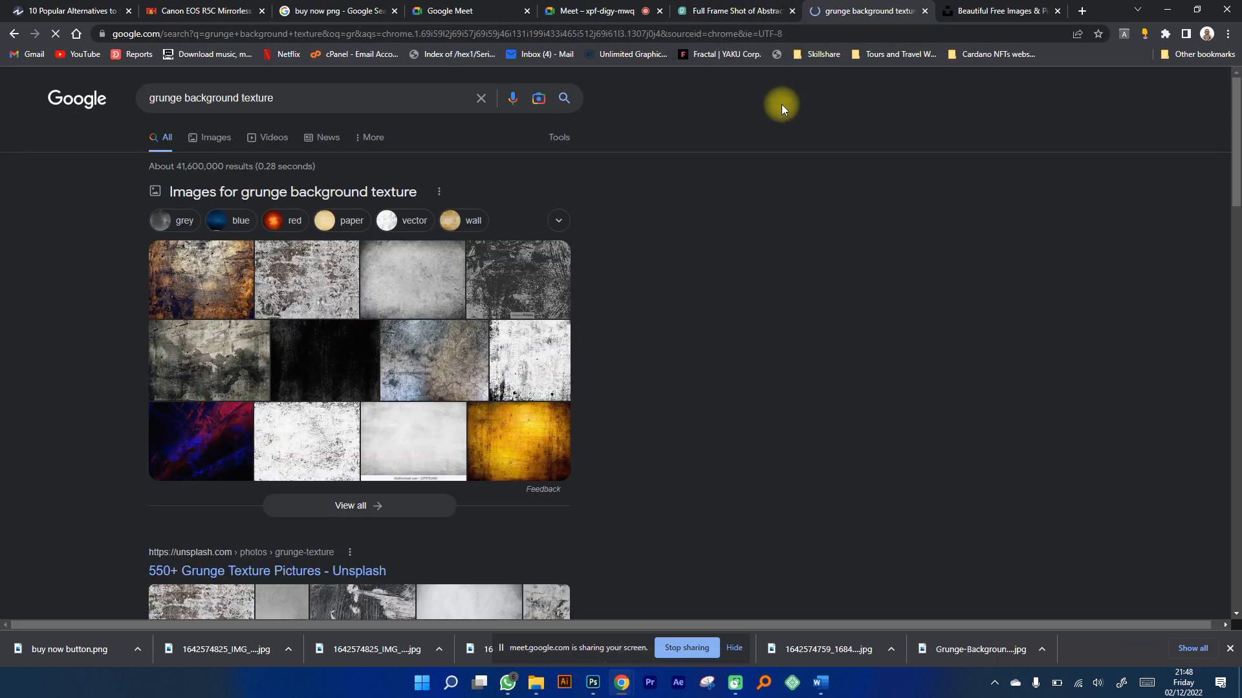
{"action": "left_click", "coordinate": [214, 136]}
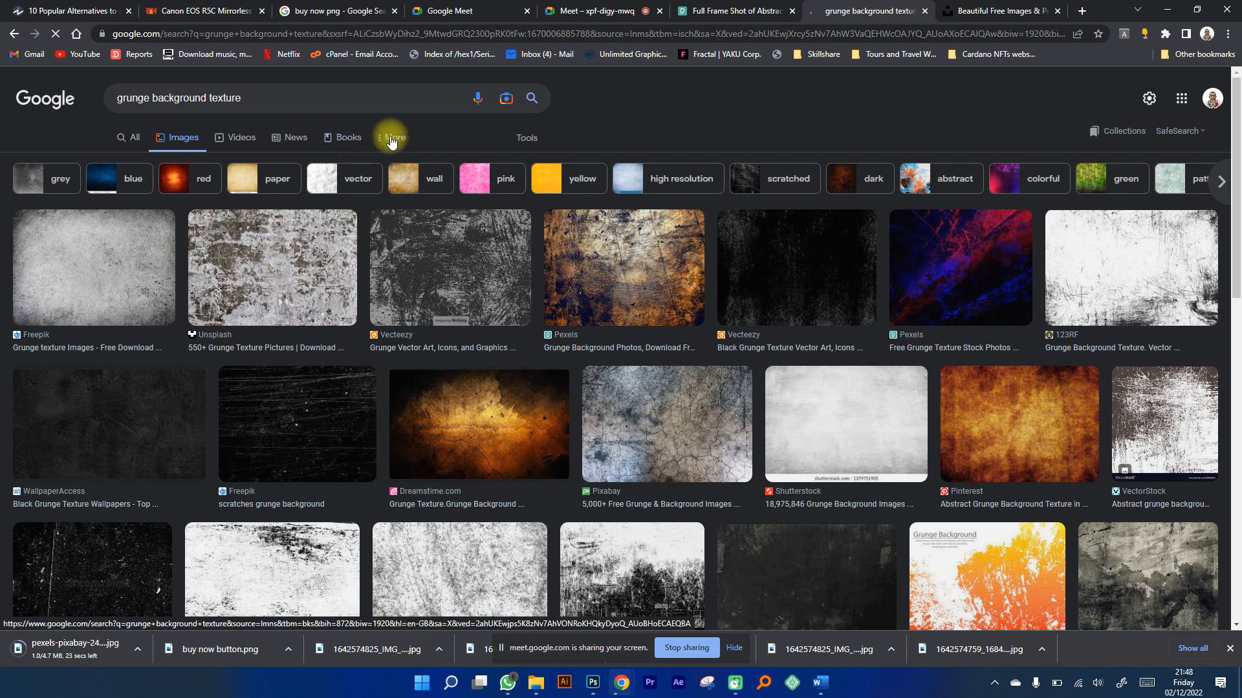
Filter the grunge background texture image results to the Large size.
{"action": "left_click", "coordinate": [392, 138]}
{"action": "left_click", "coordinate": [527, 139]}
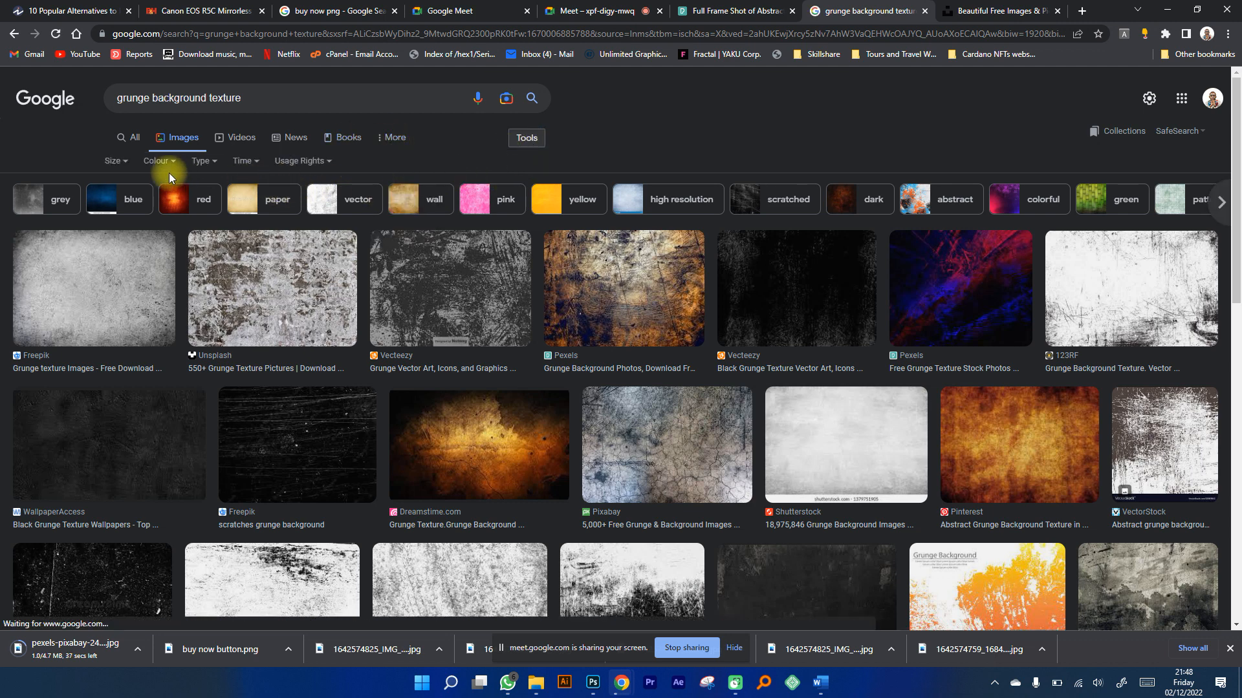
{"action": "left_click", "coordinate": [115, 161]}
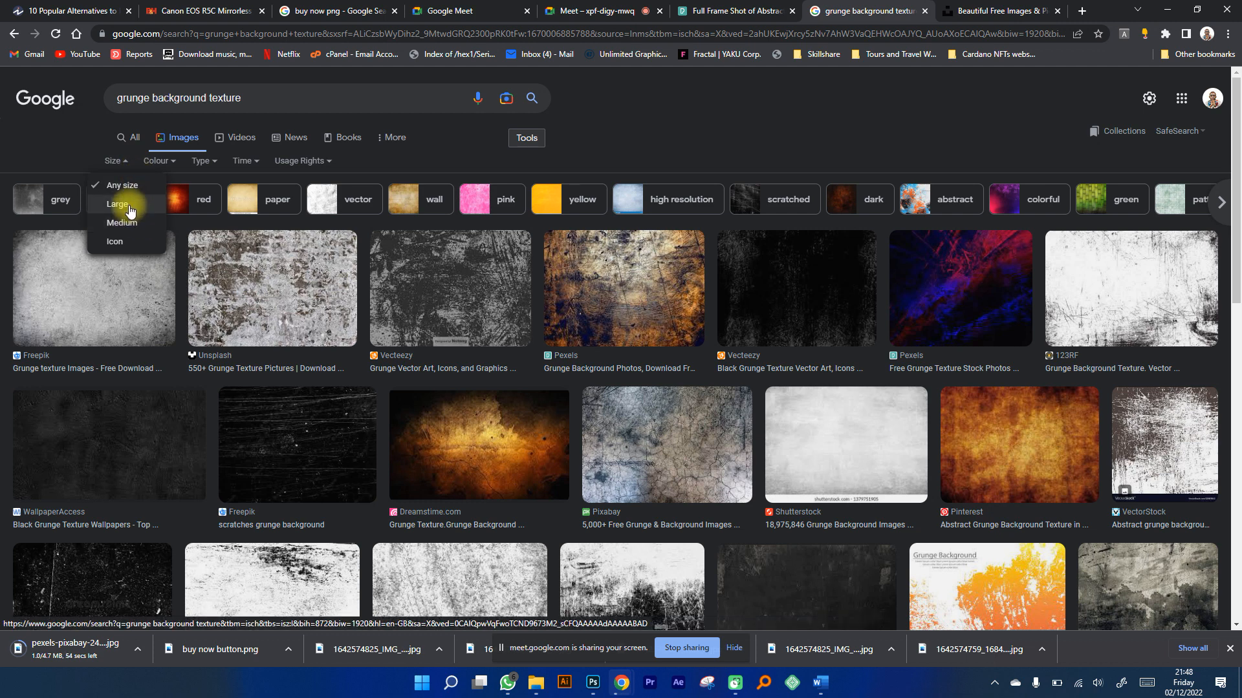
{"action": "left_click", "coordinate": [129, 207]}
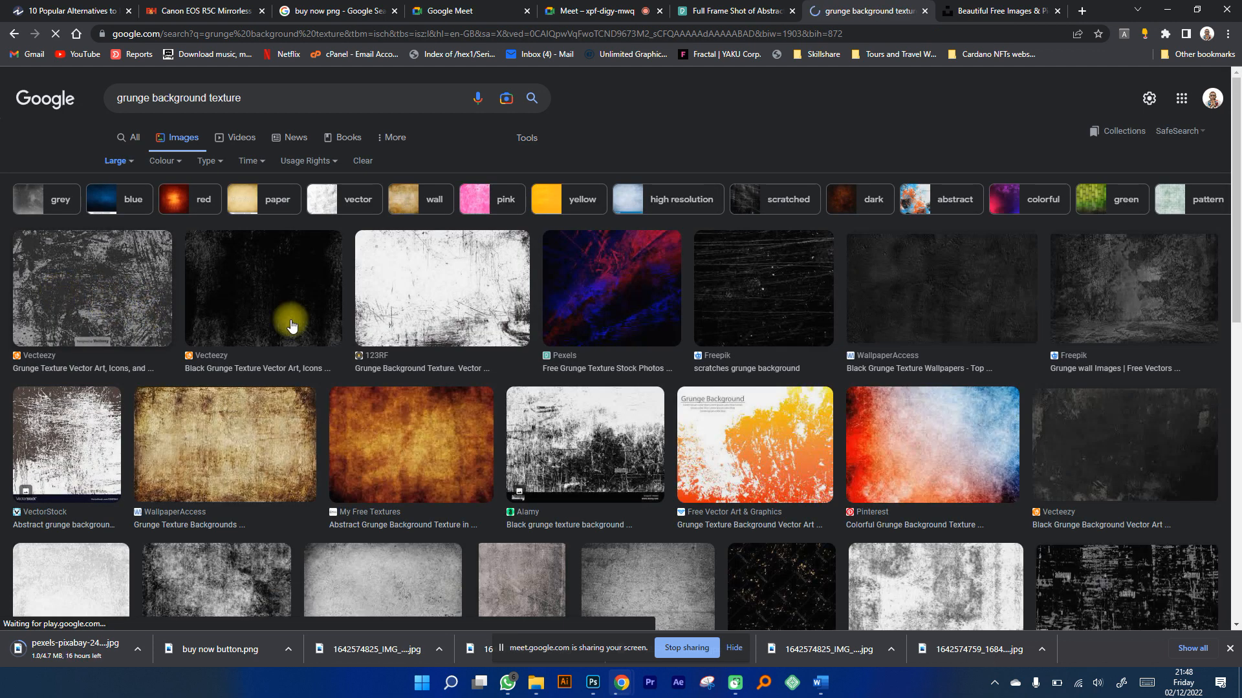
Preview the dark grey Vecteezy grunge texture, check its pixel dimensions, and browse further results.
{"action": "left_click", "coordinate": [112, 273]}
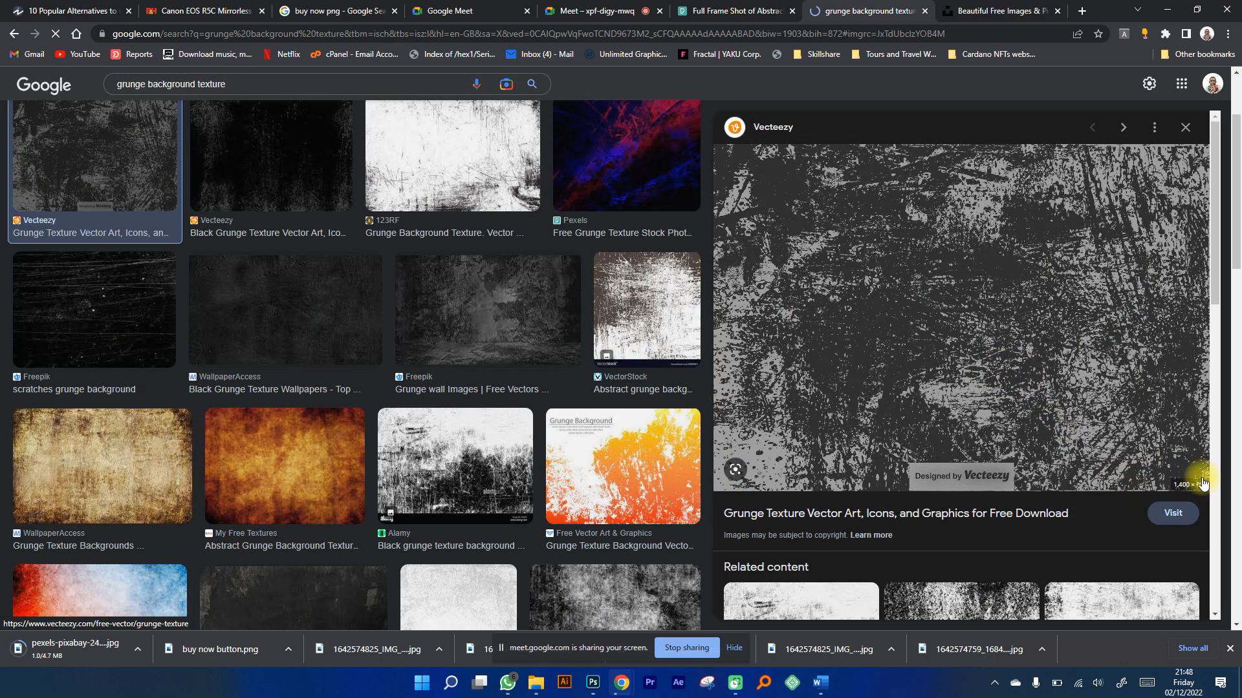
{"action": "scroll", "coordinate": [423, 417], "scroll_direction": "down", "scroll_amount": 1}
{"action": "scroll", "coordinate": [424, 417], "scroll_direction": "down", "scroll_amount": 2}
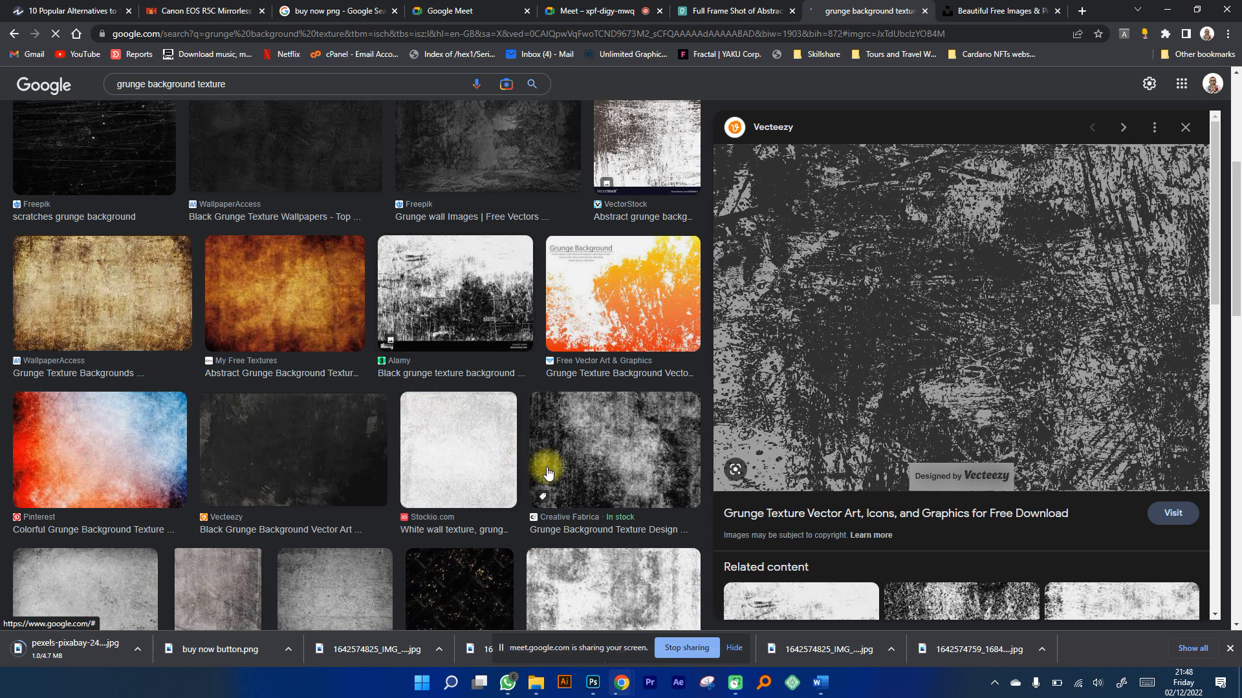
Preview the Creative Fabrica, black Vecteezy and colourful Pinterest grunge textures in the image results.
{"action": "left_click", "coordinate": [566, 452]}
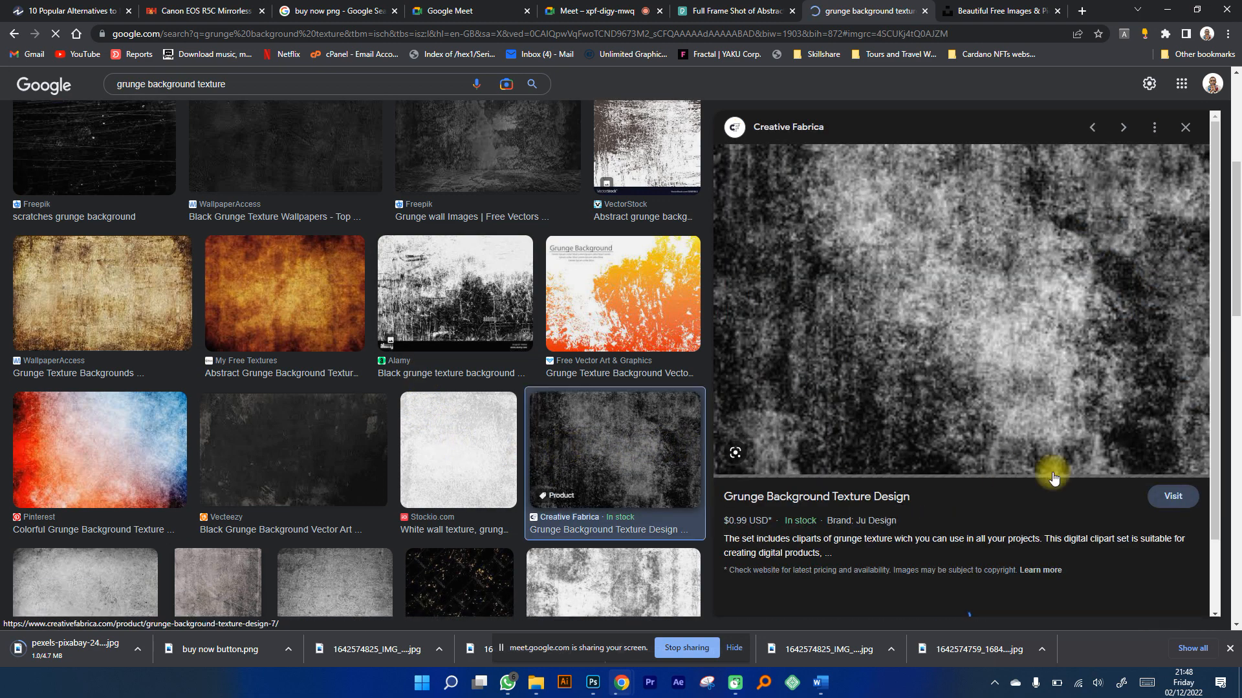
{"action": "left_click", "coordinate": [328, 459]}
{"action": "left_click", "coordinate": [91, 449]}
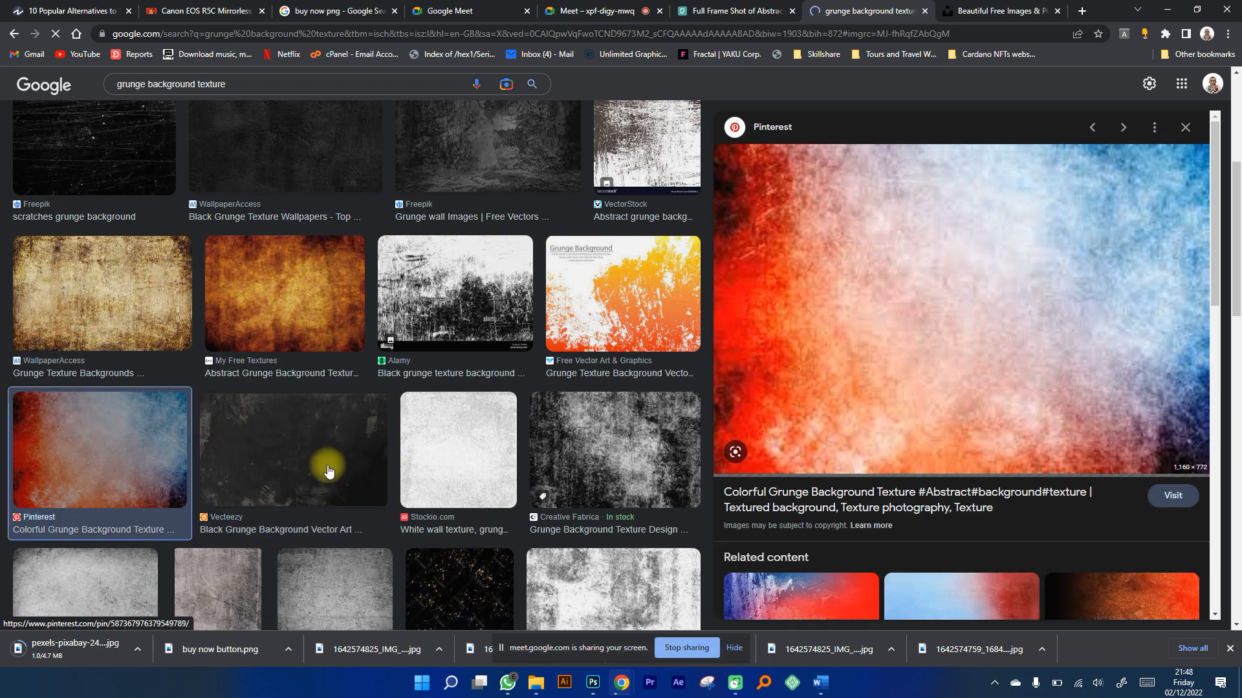
Review the available size, colour, type and time filter options for the grunge background image results.
{"action": "scroll", "coordinate": [276, 313], "scroll_direction": "up", "scroll_amount": 5}
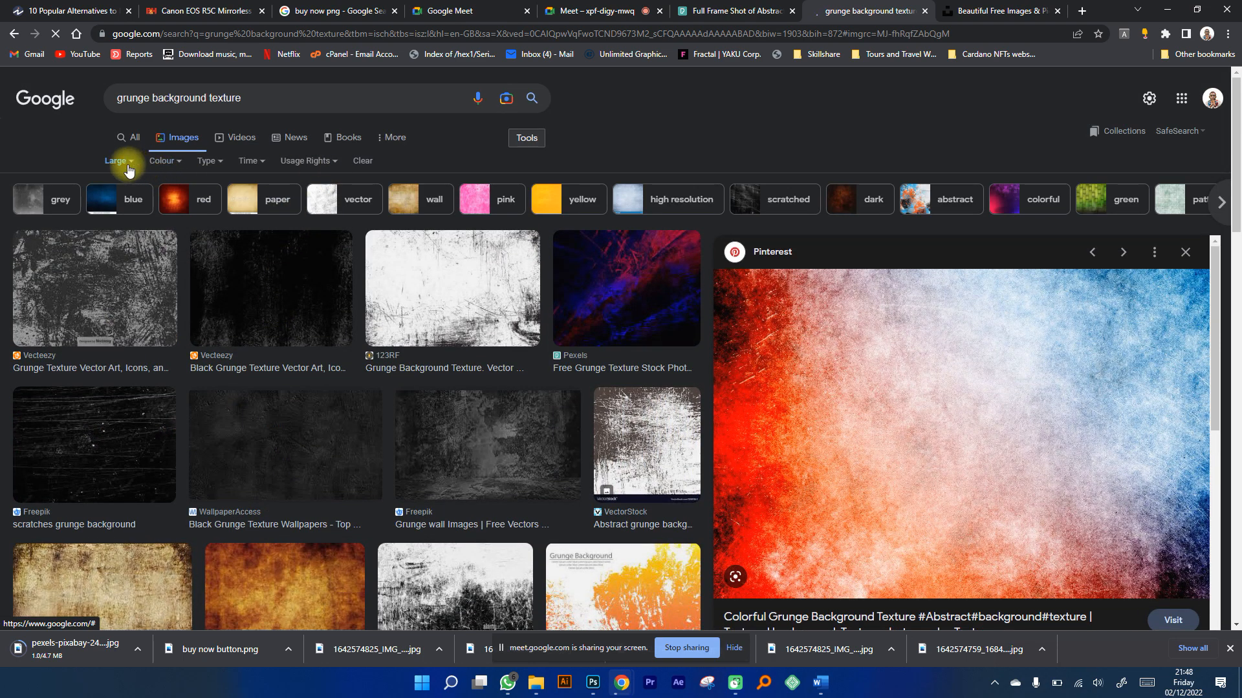
{"action": "left_click", "coordinate": [119, 161]}
{"action": "left_click", "coordinate": [160, 163]}
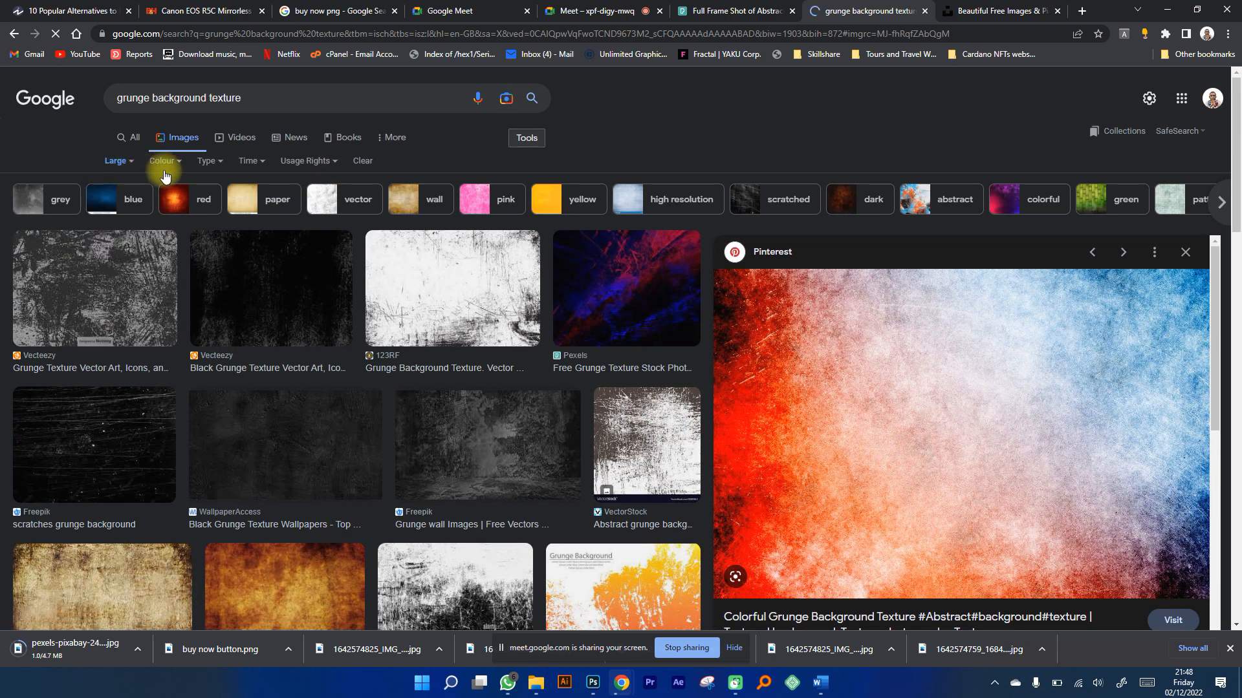
{"action": "left_click", "coordinate": [165, 161]}
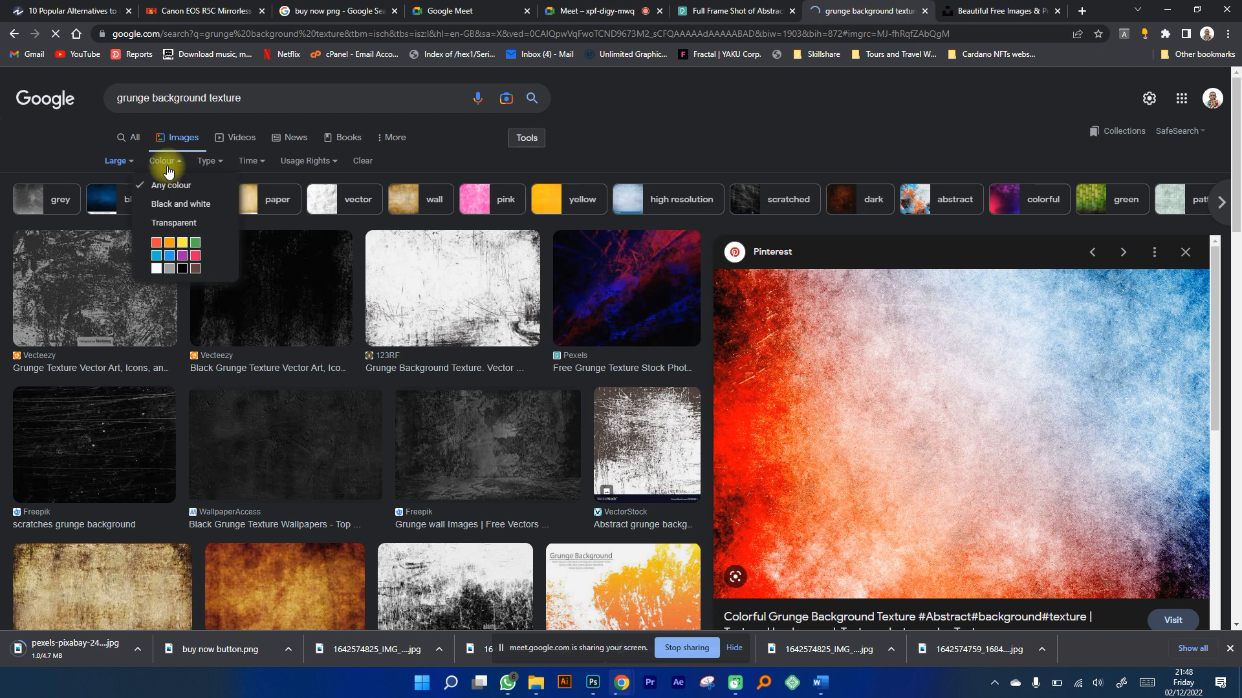
{"action": "left_click", "coordinate": [208, 162]}
{"action": "left_click", "coordinate": [209, 163]}
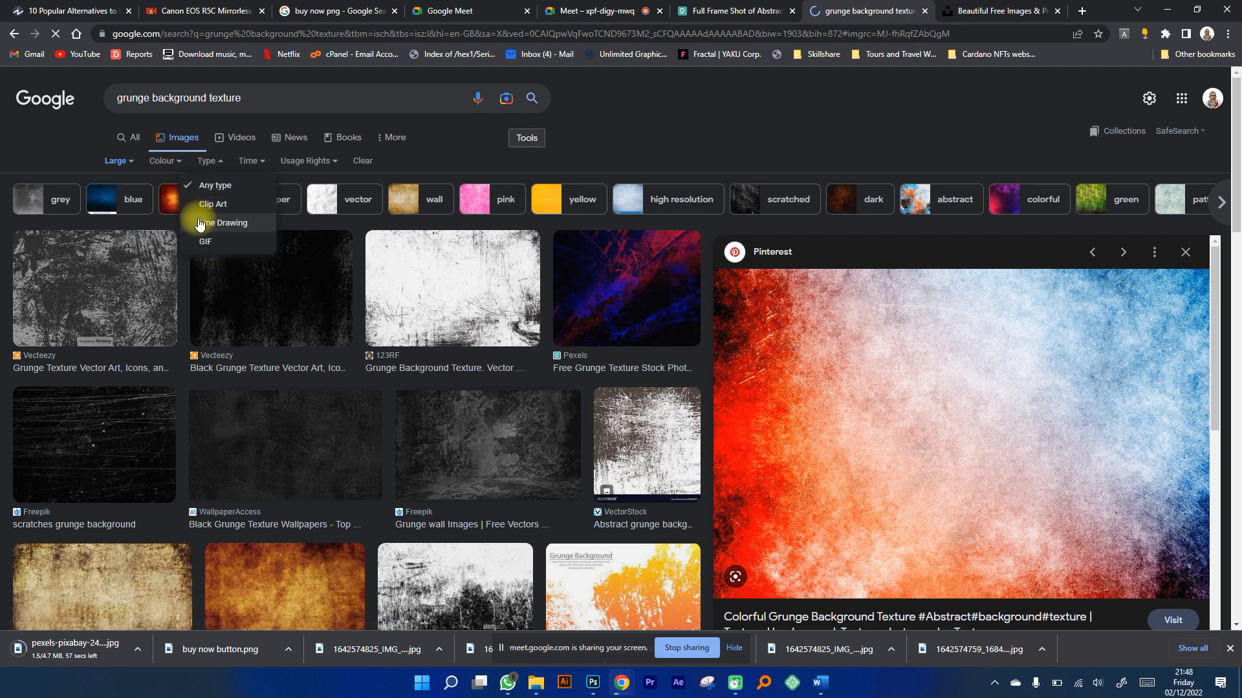
{"action": "left_click", "coordinate": [259, 173]}
{"action": "left_click", "coordinate": [253, 162]}
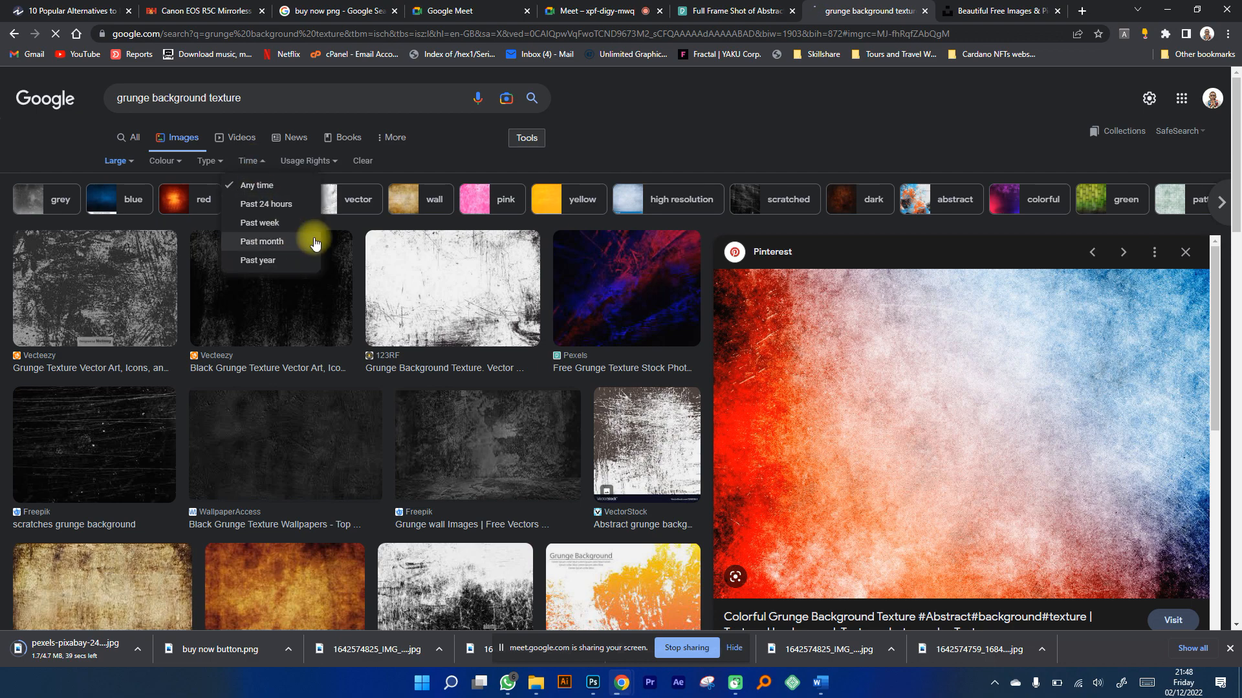
{"action": "left_click", "coordinate": [116, 164]}
Browse further Large grunge background results and return to the Google Meet call.
{"action": "scroll", "coordinate": [272, 440], "scroll_direction": "down", "scroll_amount": 10}
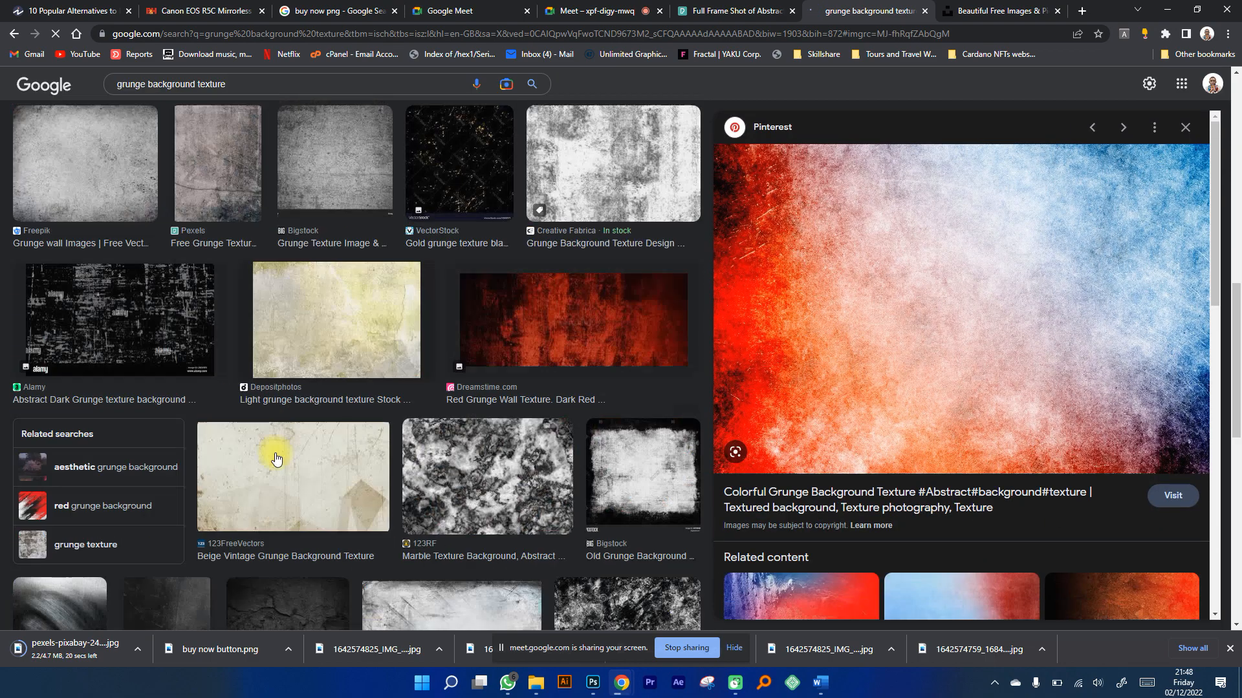
{"action": "scroll", "coordinate": [265, 420], "scroll_direction": "down", "scroll_amount": 6}
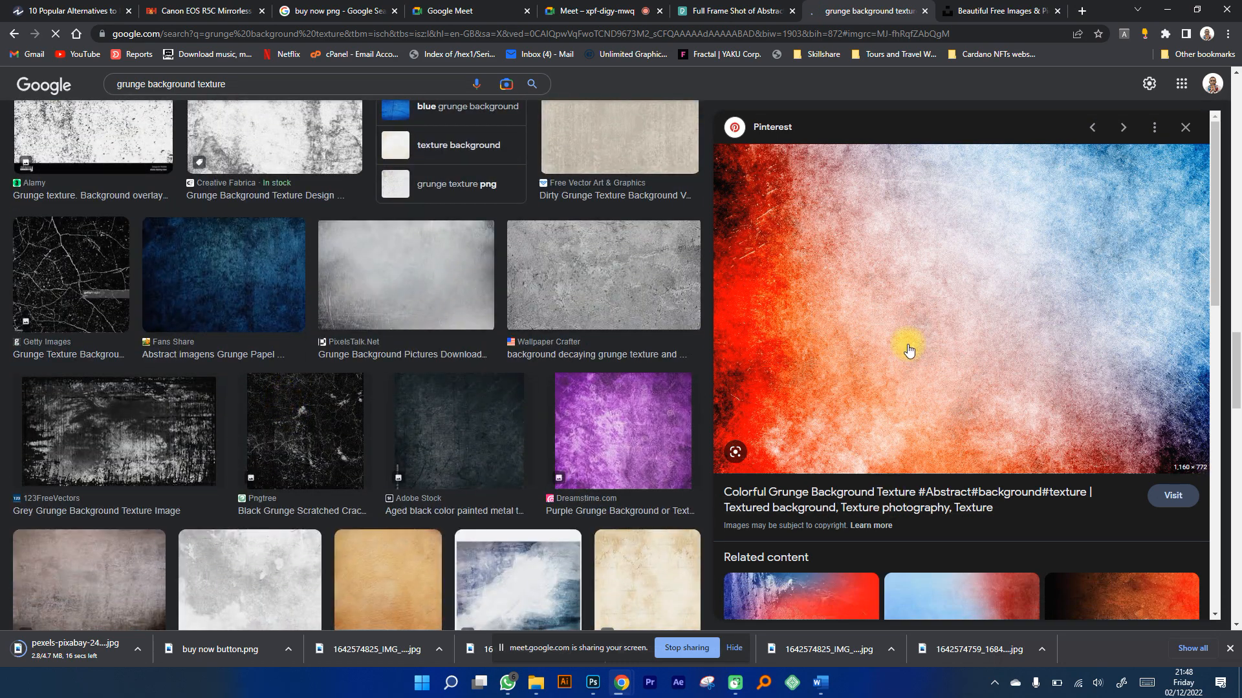
{"action": "left_click", "coordinate": [729, 7]}
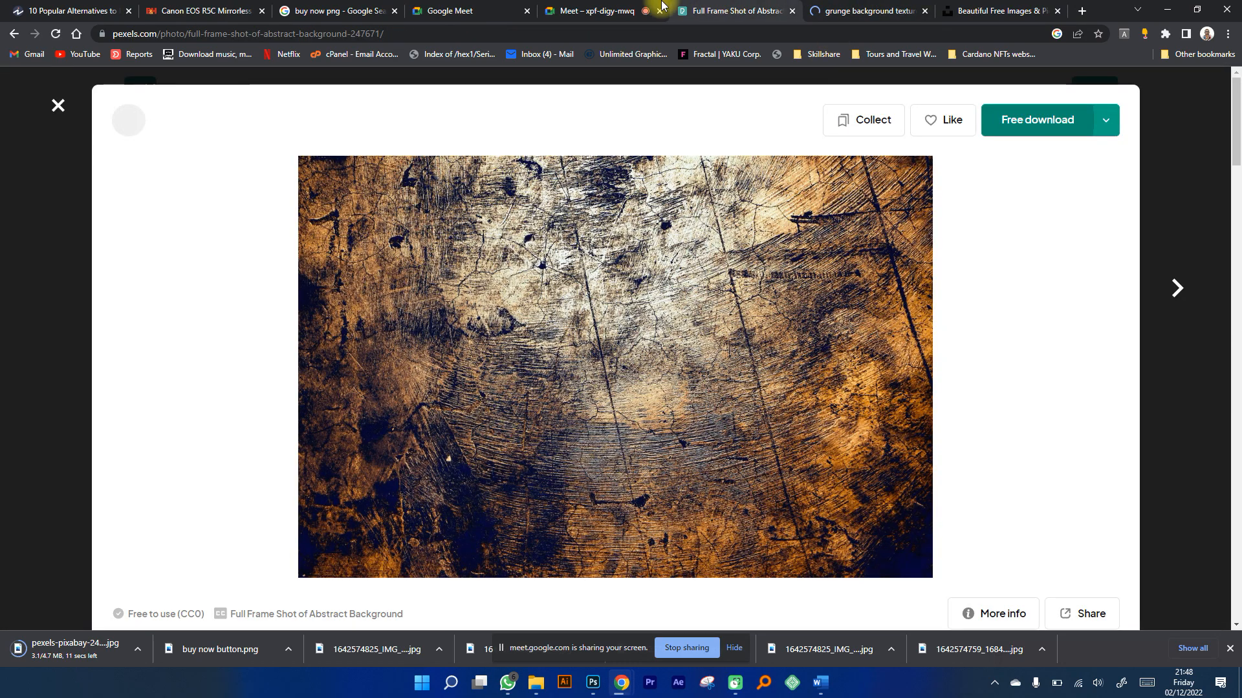
{"action": "left_click", "coordinate": [587, 11]}
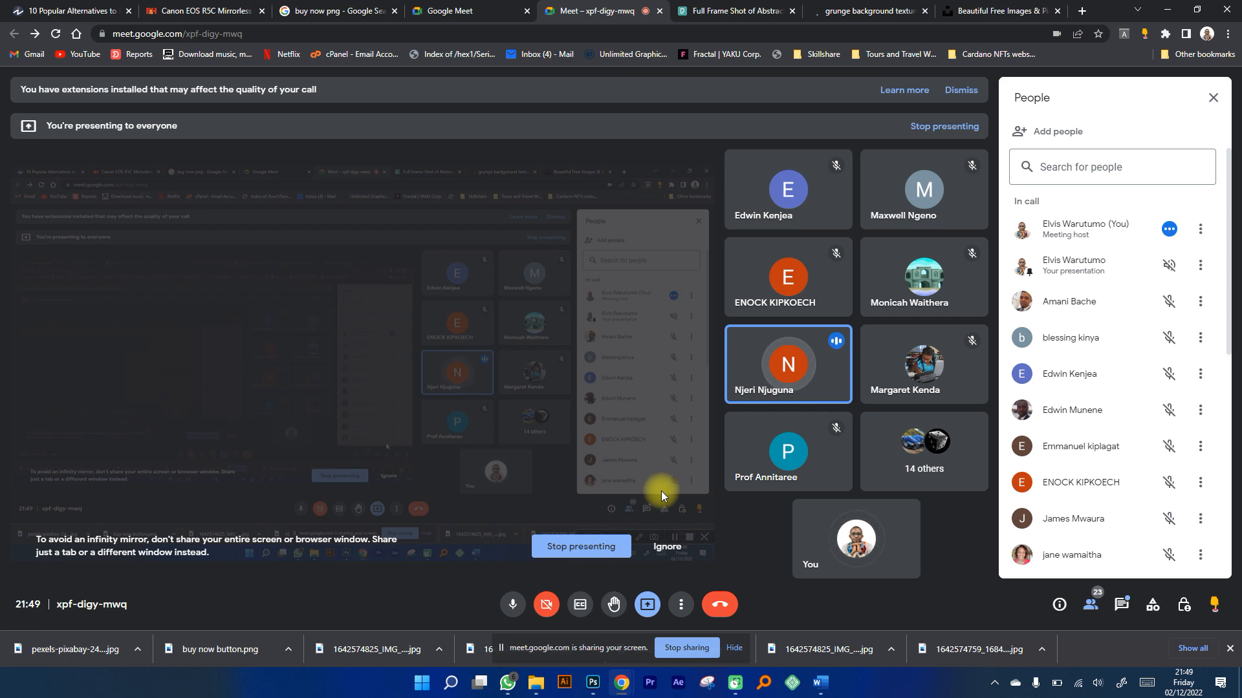
Copy the image of the Canon camera with the attached monitor from the B&H product page.
{"action": "left_click", "coordinate": [206, 10]}
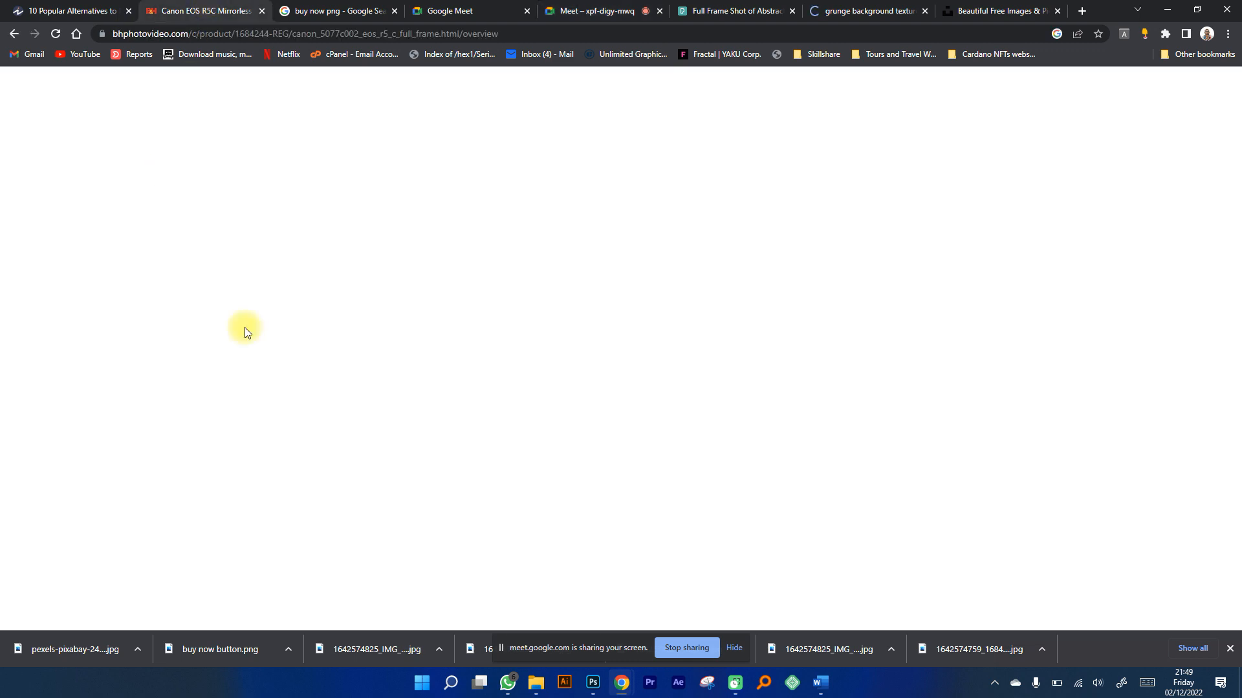
{"action": "right_click", "coordinate": [679, 195]}
{"action": "left_click", "coordinate": [716, 244]}
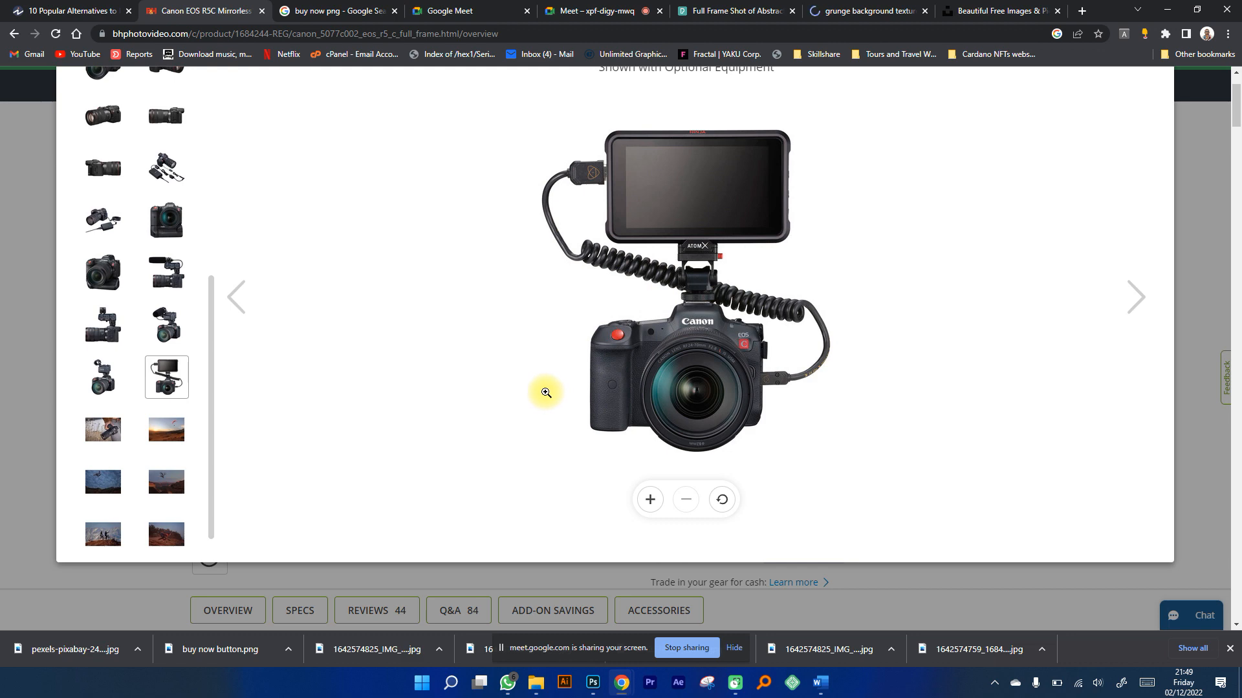
Switch to Photoshop and close the graduation cap document without saving and the buy now button.png document.
{"action": "left_click", "coordinate": [593, 683]}
{"action": "key", "text": "space"}
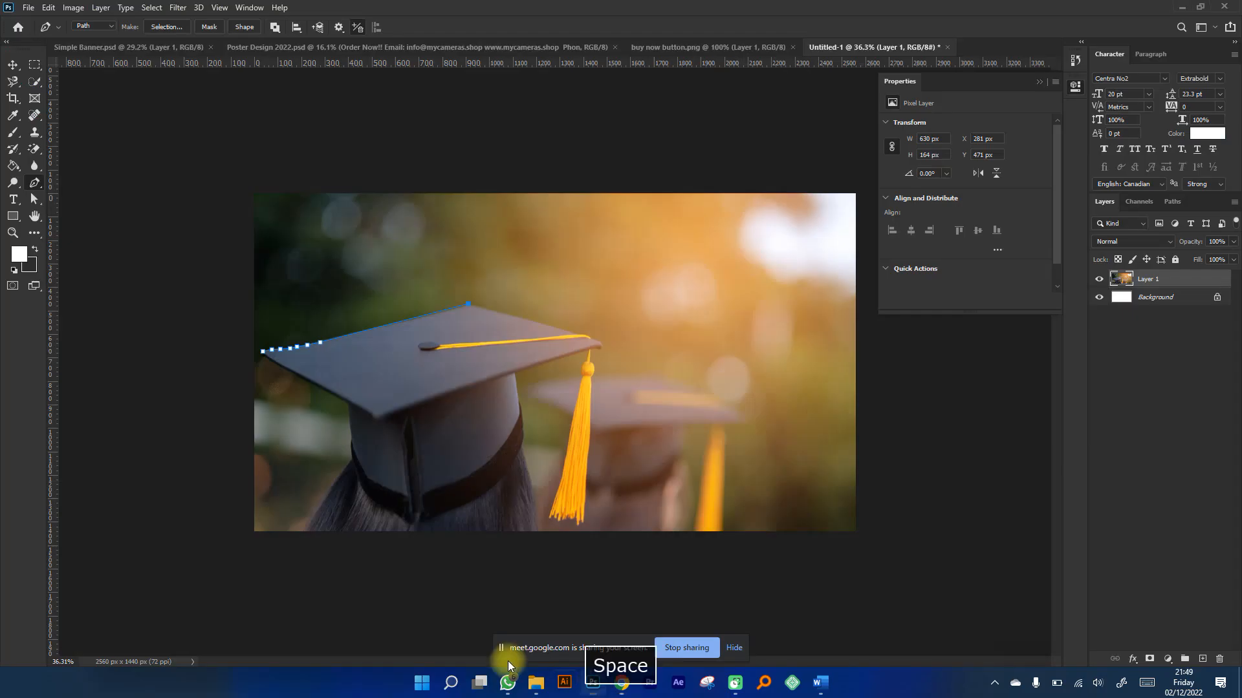
{"action": "left_click", "coordinate": [1039, 82]}
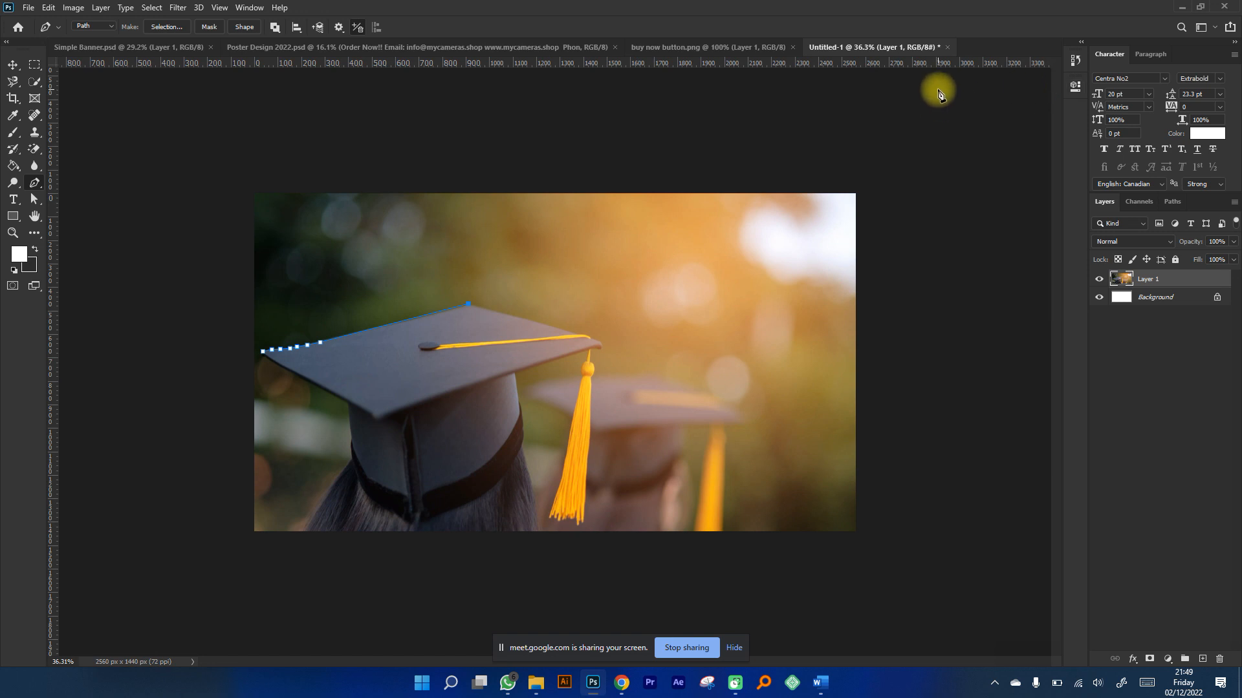
{"action": "left_click", "coordinate": [939, 49]}
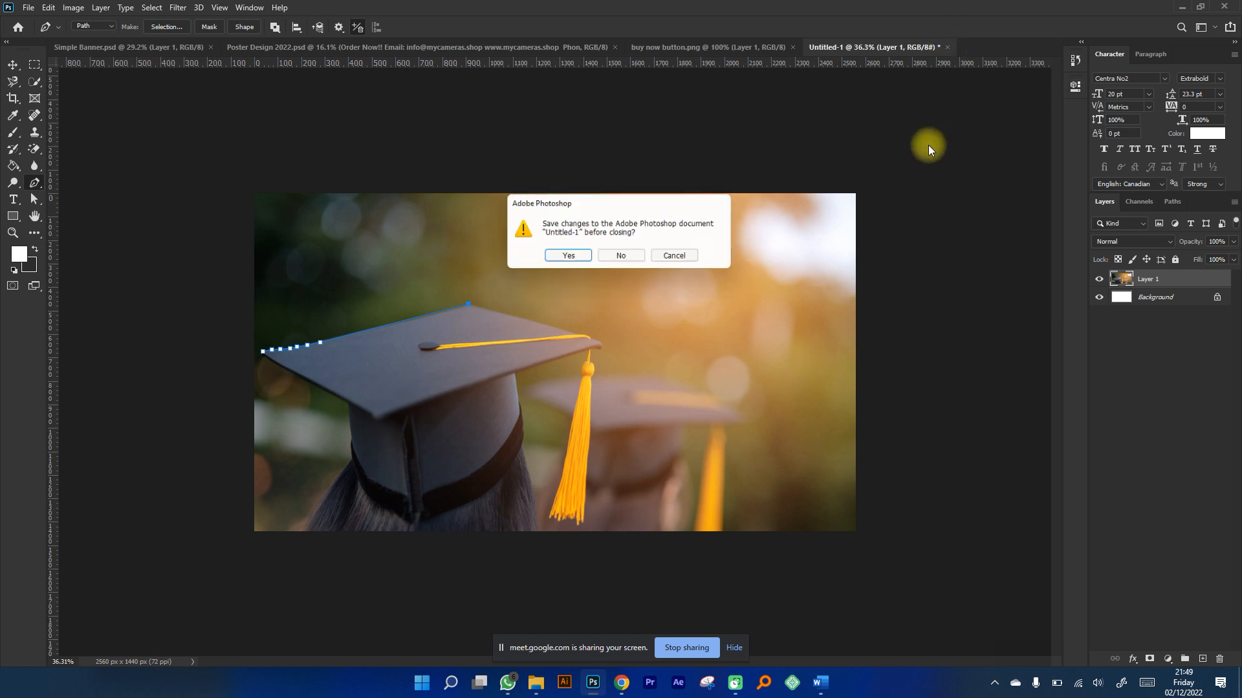
{"action": "left_click", "coordinate": [627, 258]}
{"action": "left_click", "coordinate": [737, 47]}
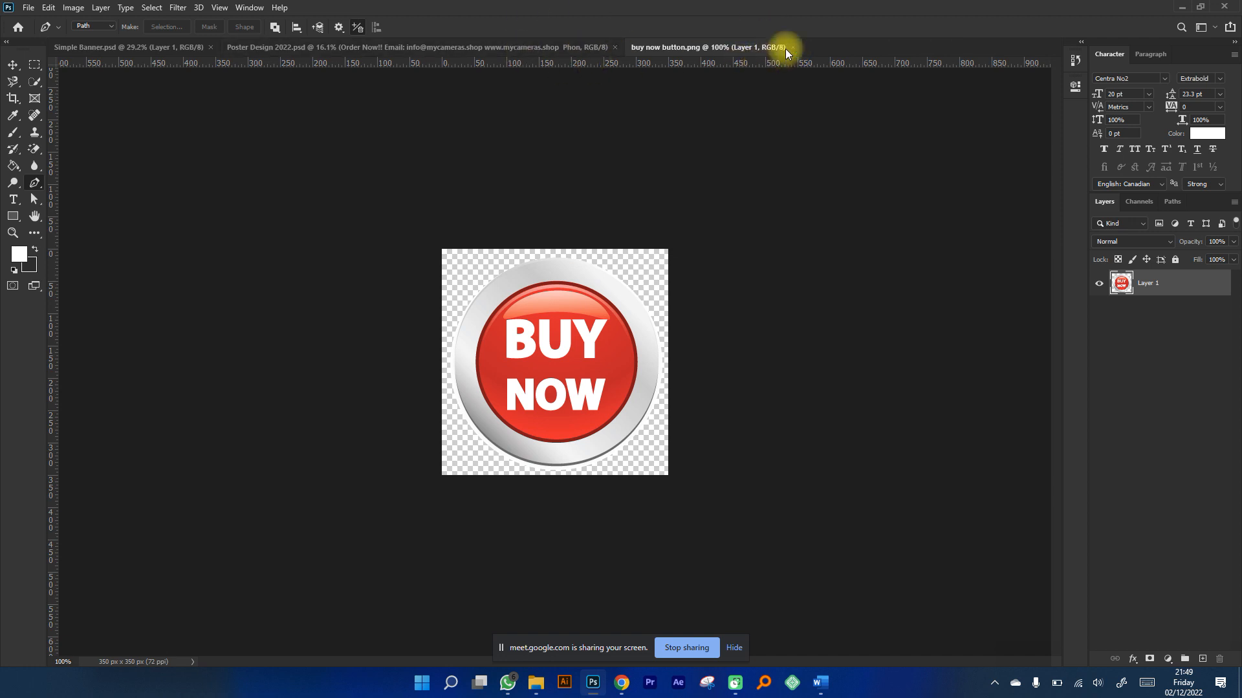
{"action": "left_click", "coordinate": [795, 47]}
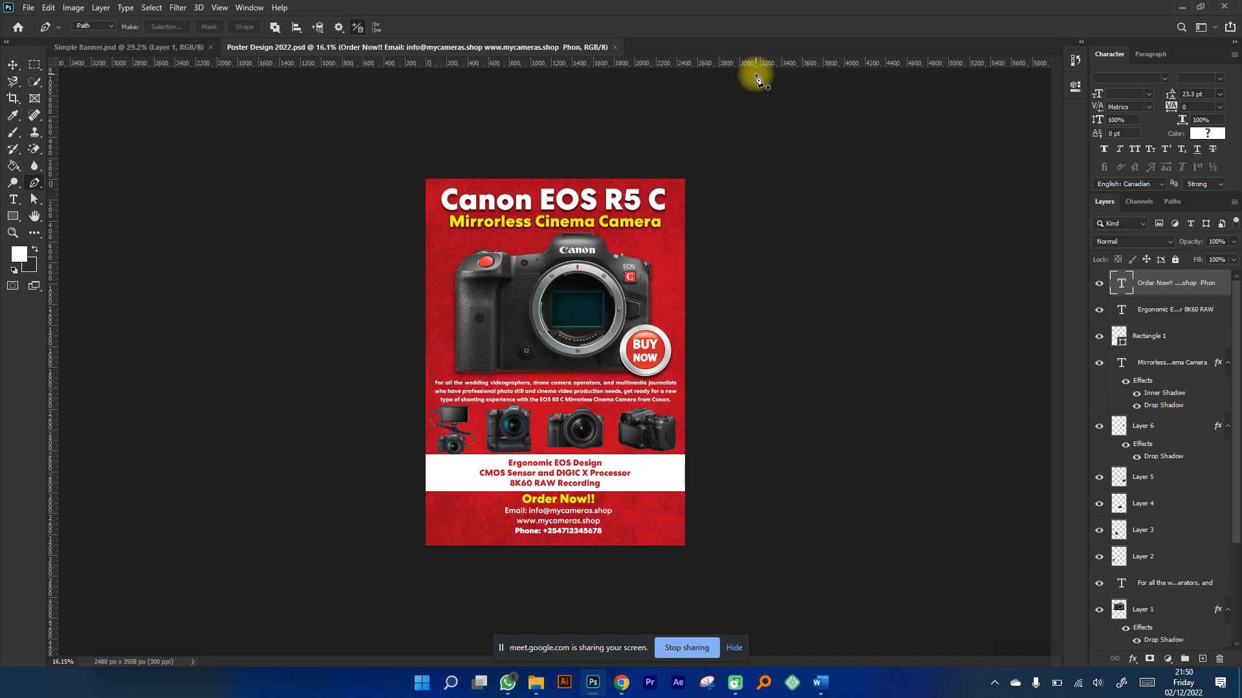
Switch back to Chrome and copy the side-view image of the Canon camera with the top-mounted audio adapter from the B&H gallery.
{"action": "mouse_move", "coordinate": [622, 683]}
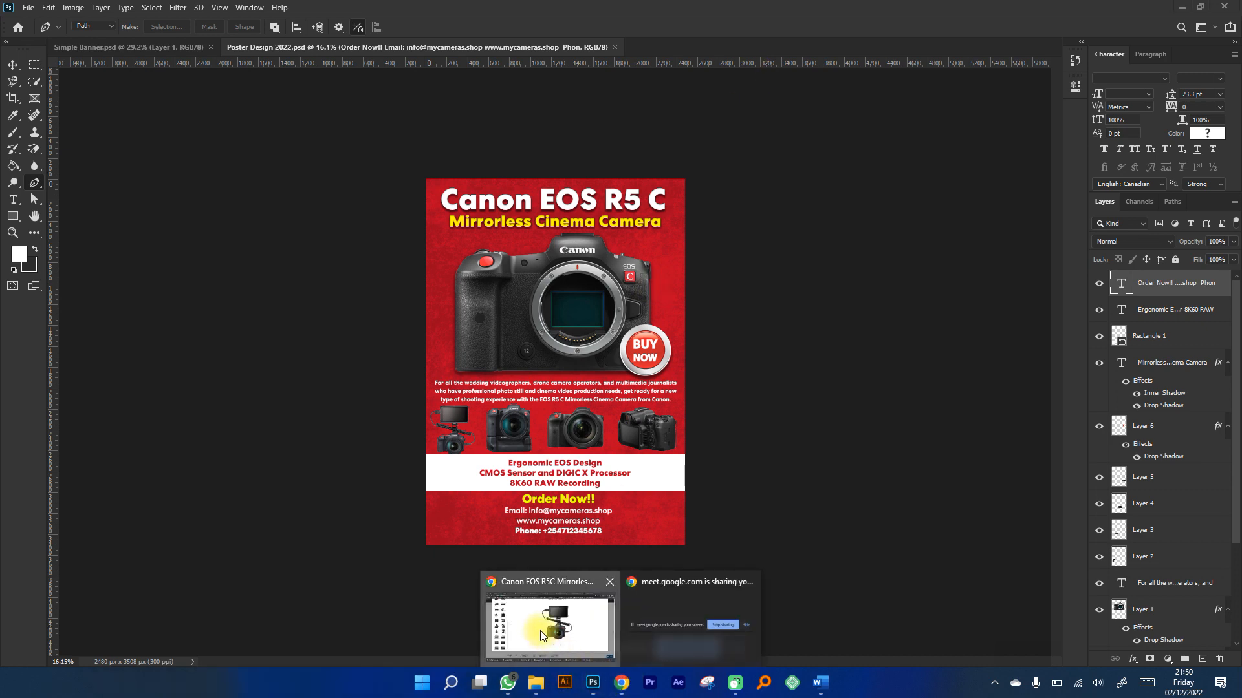
{"action": "left_click", "coordinate": [541, 630]}
{"action": "right_click", "coordinate": [696, 195]}
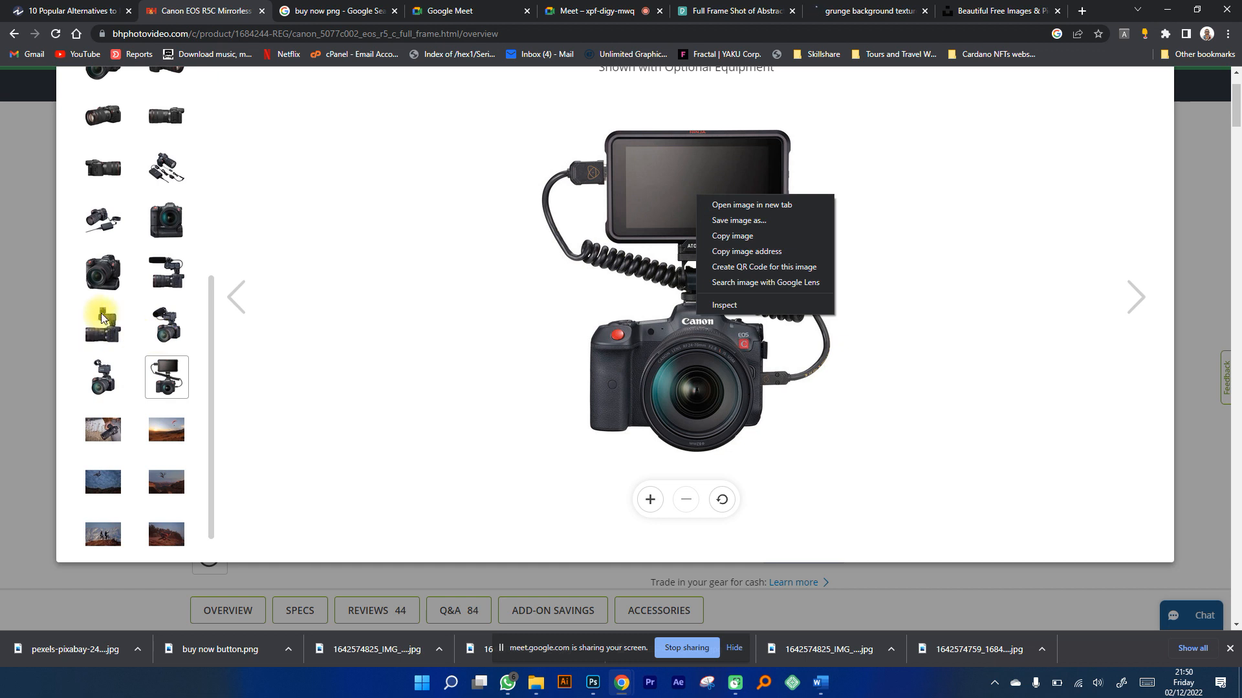
{"action": "left_click", "coordinate": [103, 324]}
{"action": "right_click", "coordinate": [699, 211]}
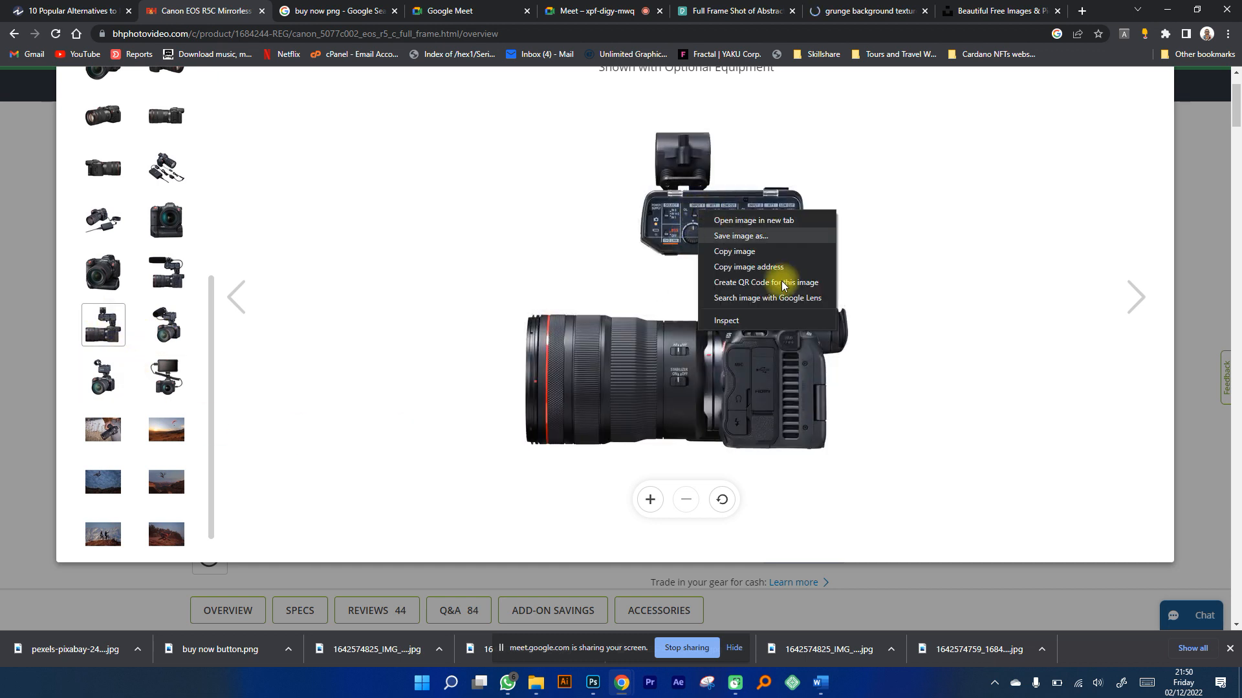
{"action": "left_click", "coordinate": [747, 253]}
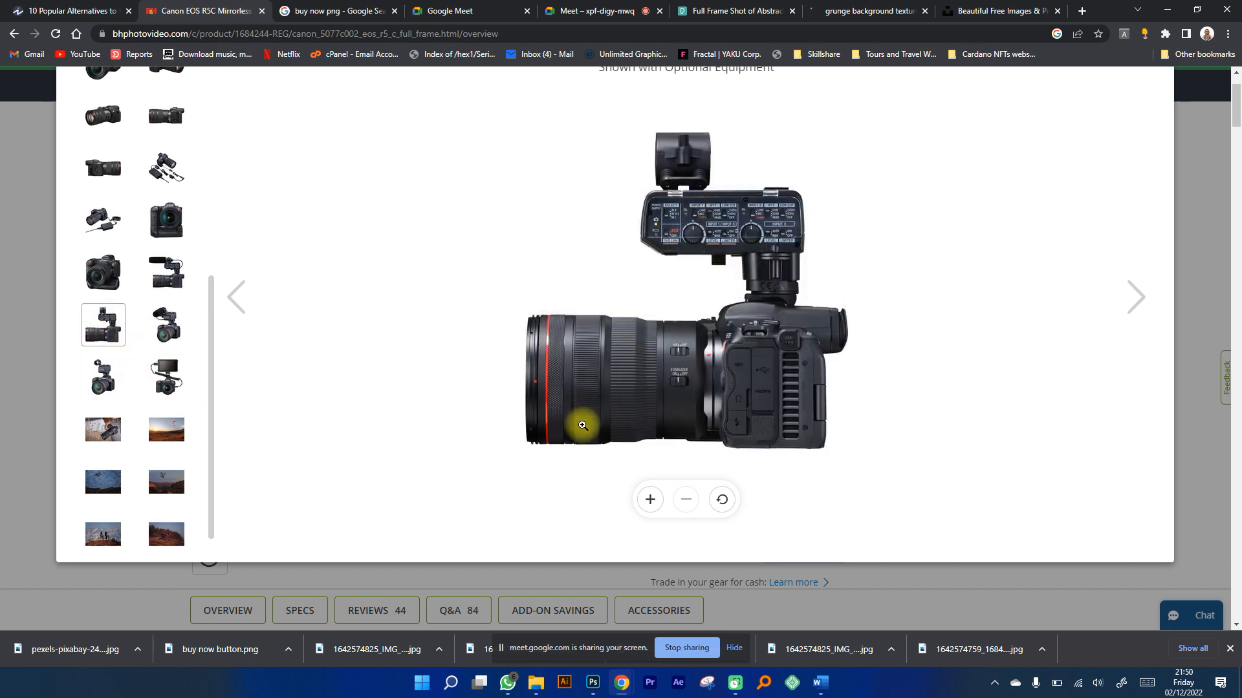
In Photoshop, create a 500 × 500 px, 72 ppi document from the Clipboard preset and paste the copied camera image into it.
{"action": "left_click", "coordinate": [600, 652]}
{"action": "key", "text": "space"}
{"action": "left_click", "coordinate": [28, 7]}
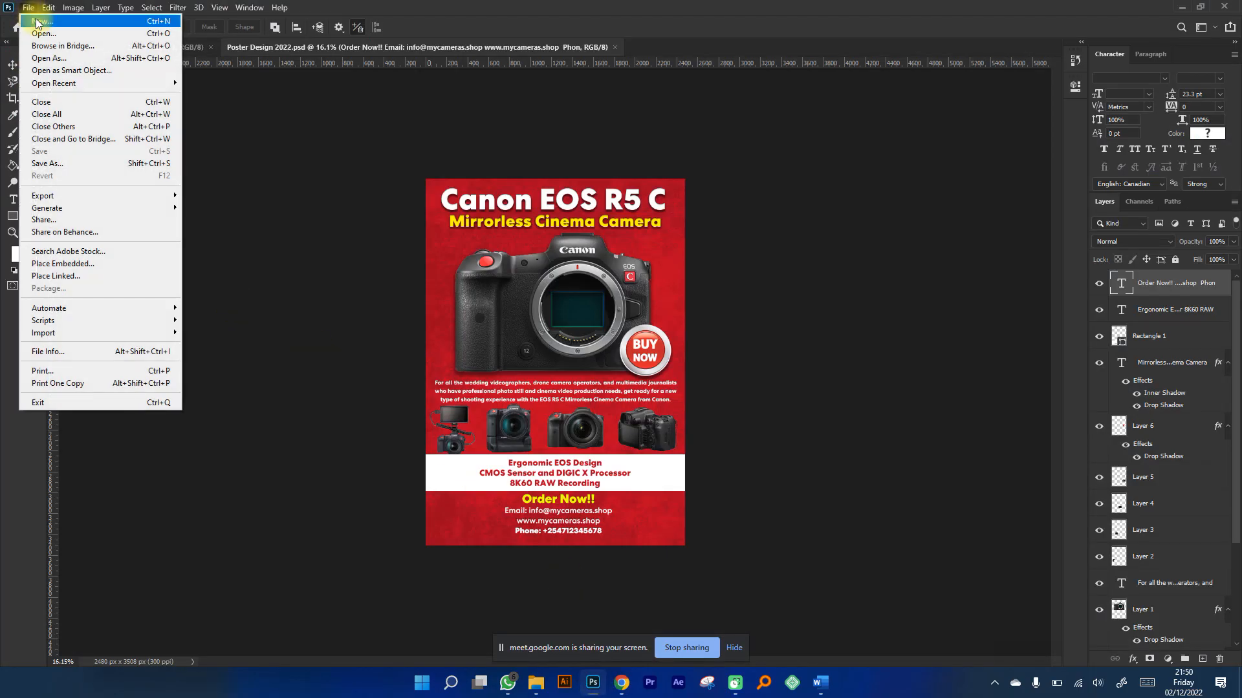
{"action": "left_click", "coordinate": [37, 22]}
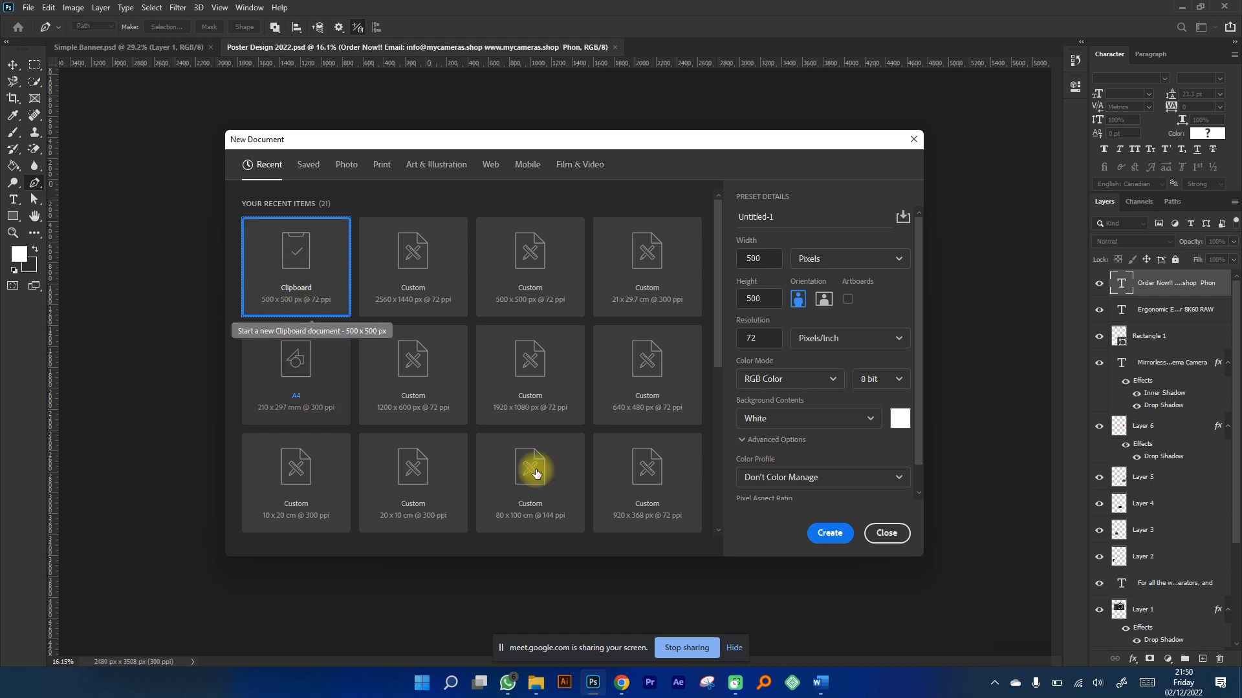
{"action": "left_click", "coordinate": [823, 533]}
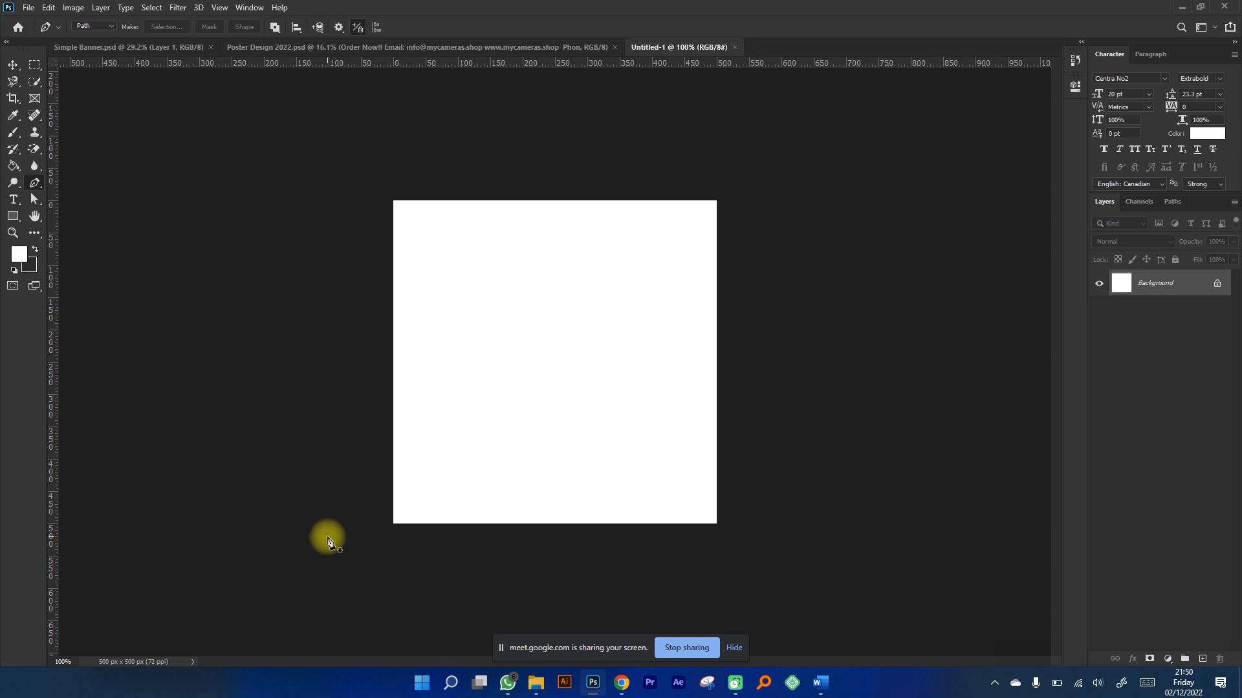
{"action": "left_click", "coordinate": [40, 7]}
{"action": "left_click", "coordinate": [68, 118]}
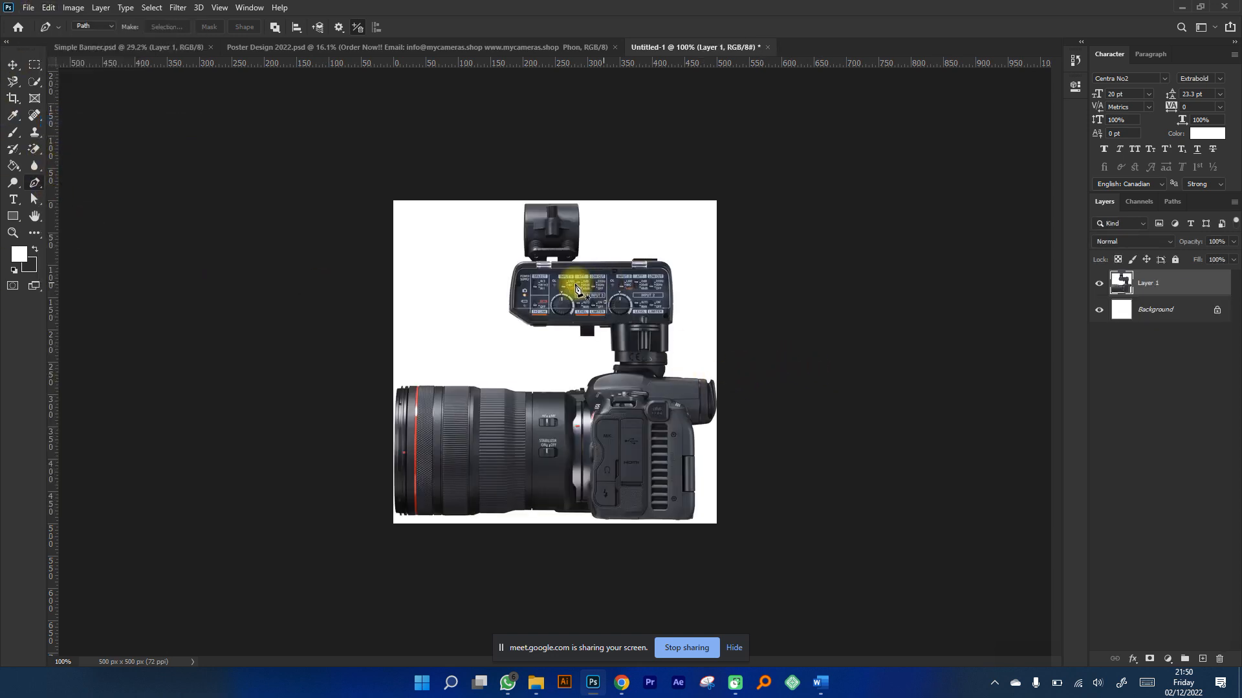
Hide the Background layer and erase the white area around the camera with the Magic Eraser tool.
{"action": "left_click", "coordinate": [13, 65]}
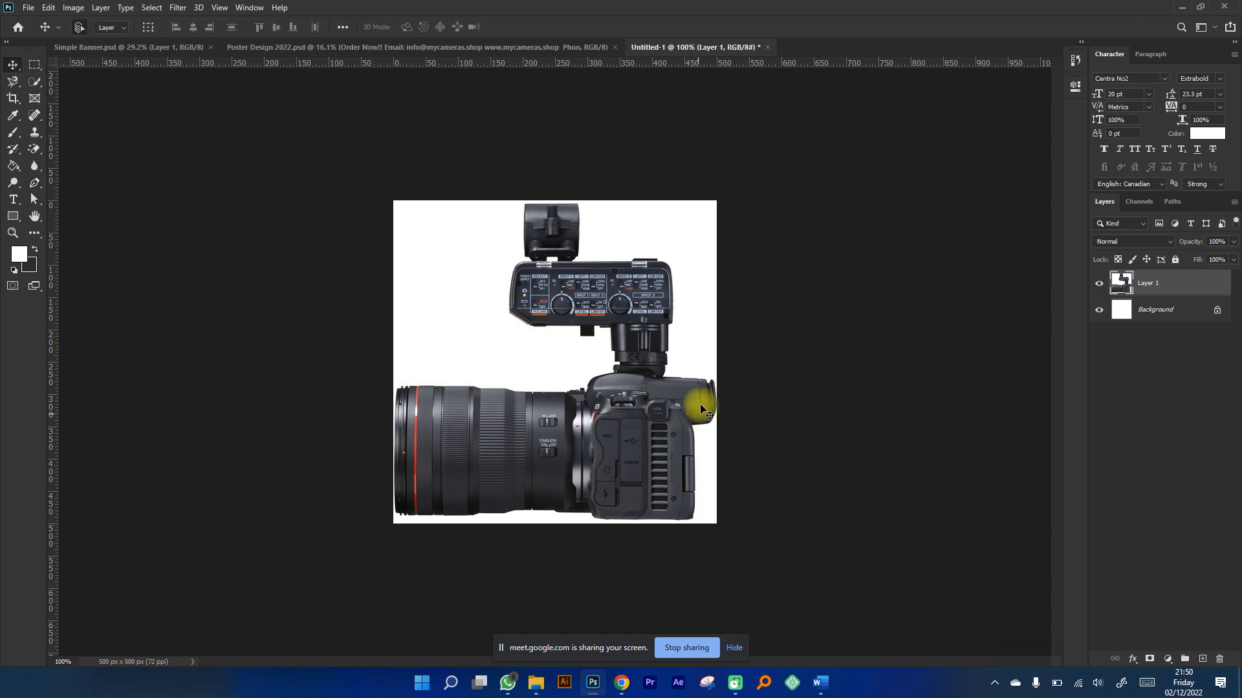
{"action": "left_click", "coordinate": [1098, 310]}
{"action": "left_click", "coordinate": [29, 153]}
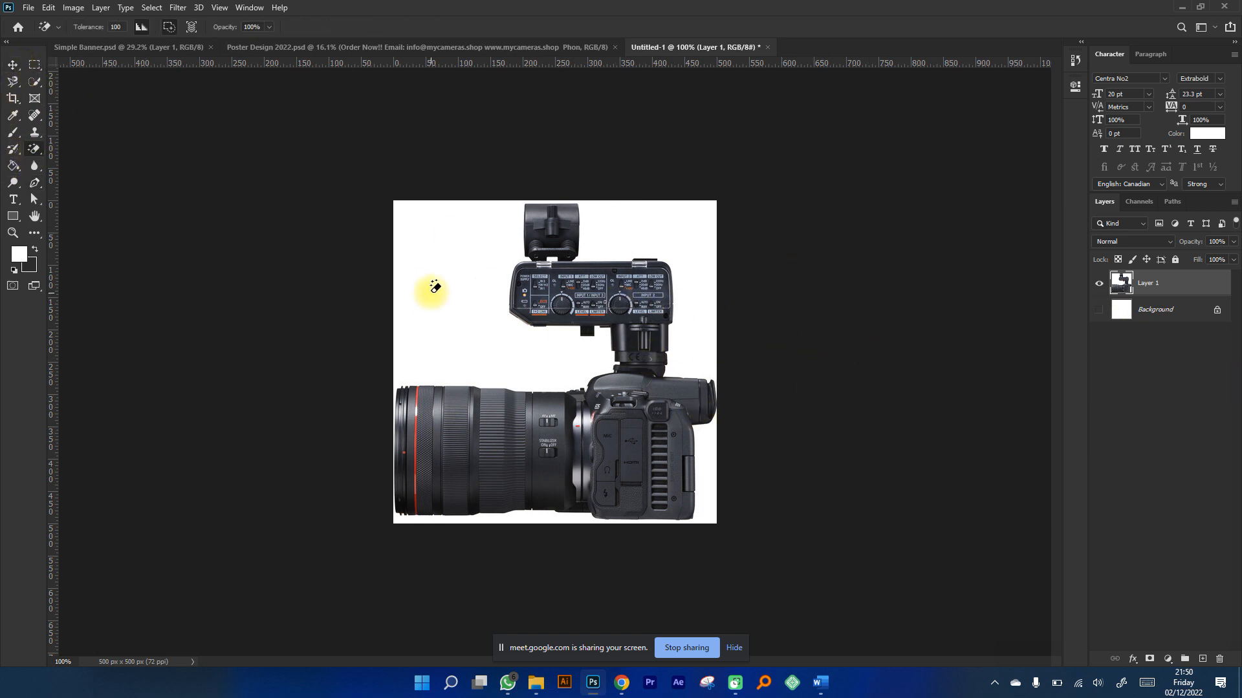
{"action": "left_click", "coordinate": [422, 250]}
Place the cut-out camera over the main camera in Poster Design 2022.psd, then delete it from the poster.
{"action": "left_click", "coordinate": [13, 66]}
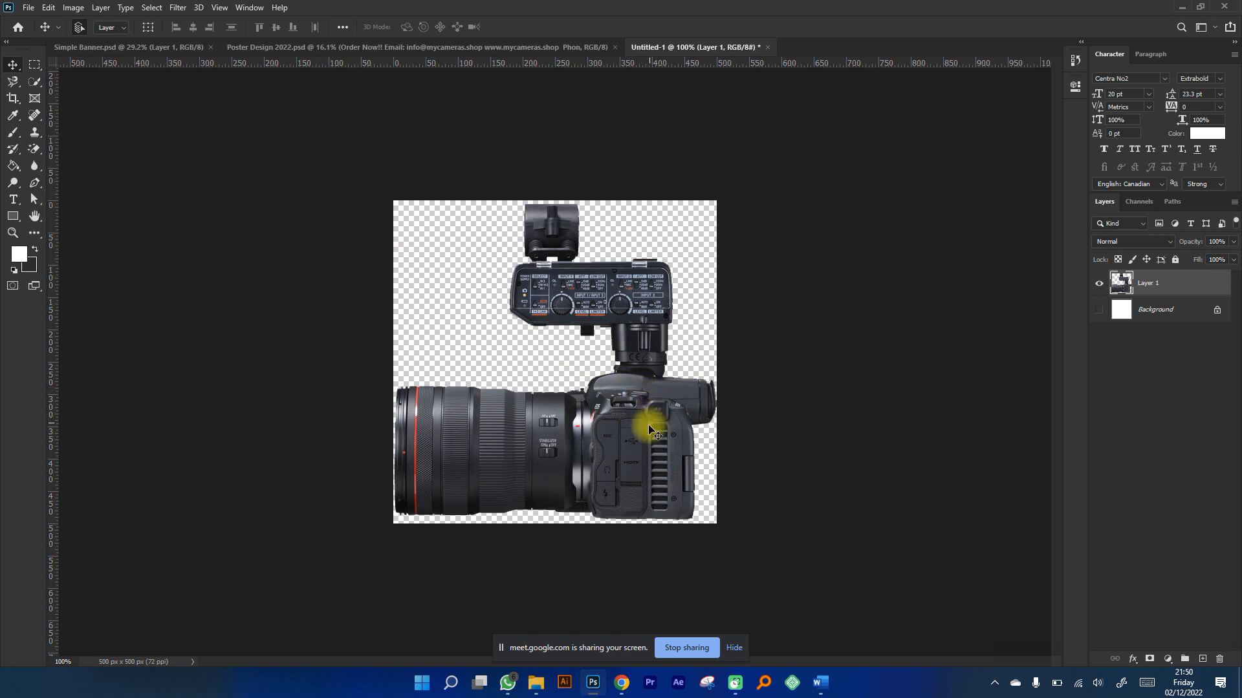
{"action": "left_click_drag", "start_coordinate": [652, 440], "coordinate": [561, 341]}
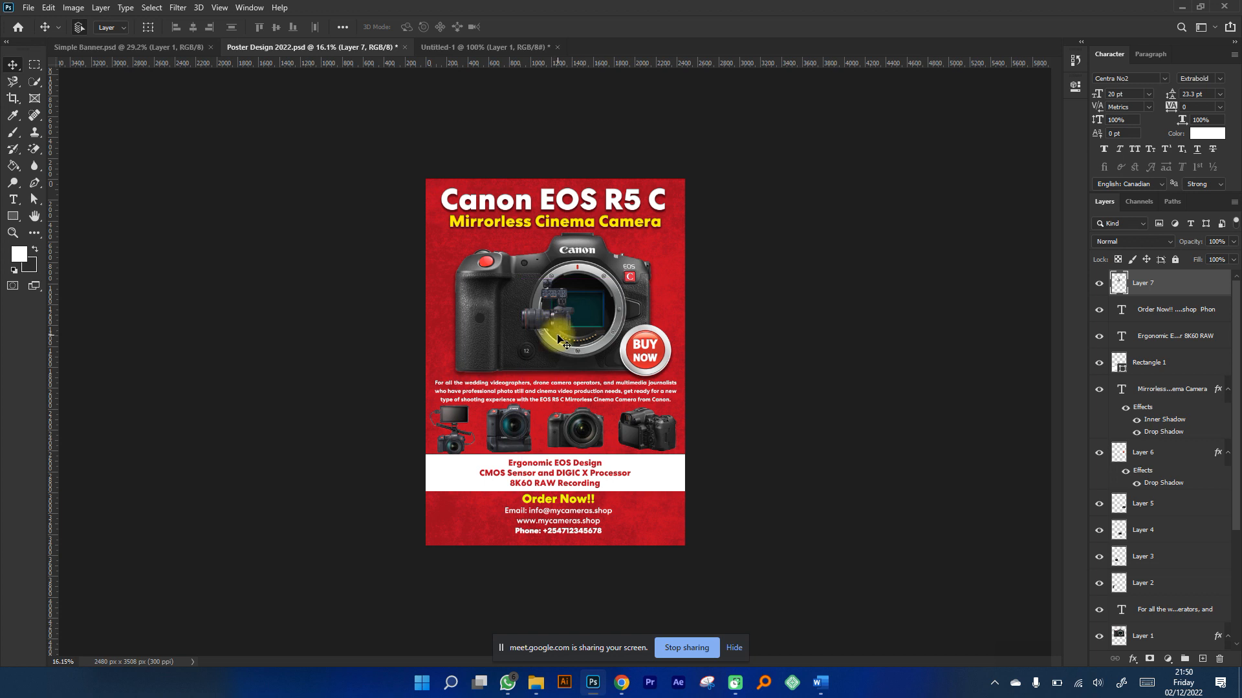
{"action": "left_click_drag", "start_coordinate": [557, 337], "coordinate": [552, 329]}
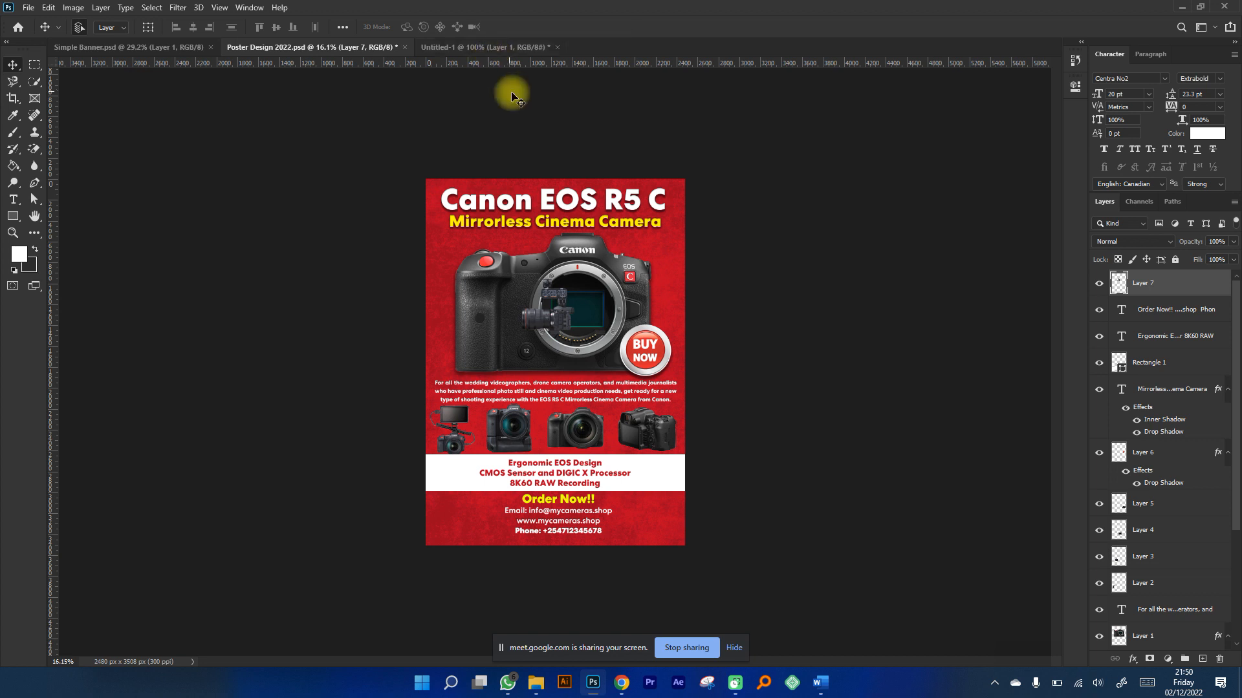
{"action": "key", "text": "BackSpace"}
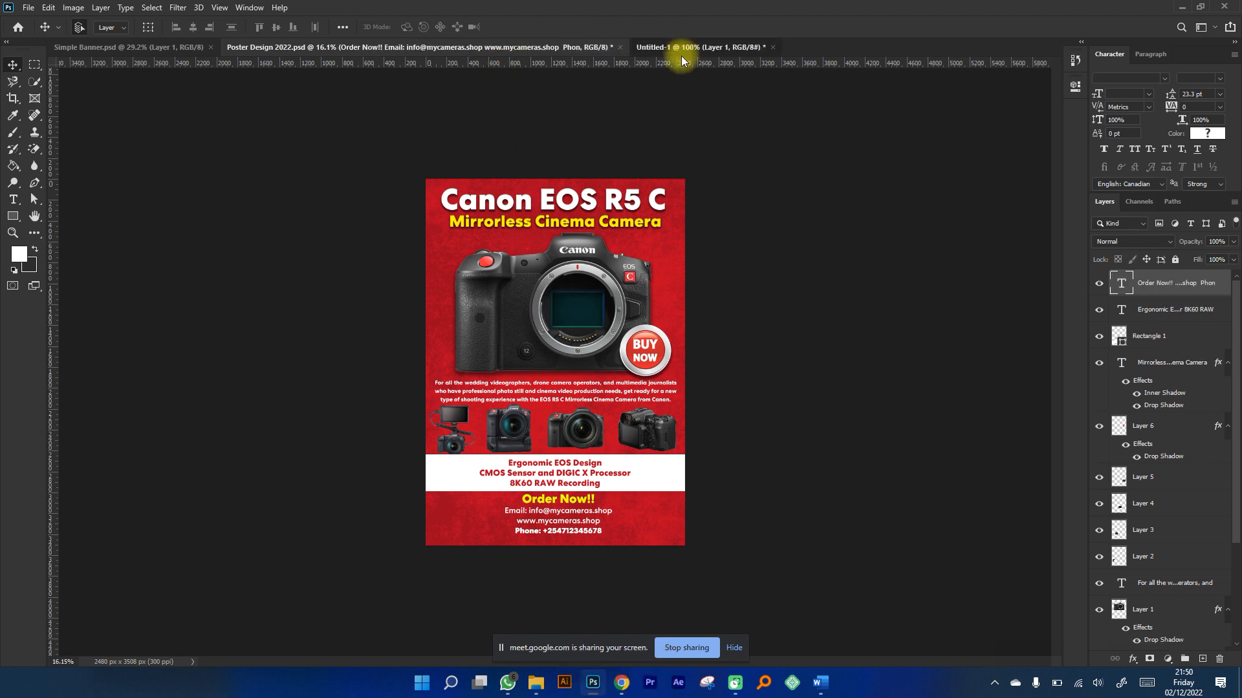
Paste the copied camera image with its white background into Poster Design 2022.psd and move it onto the main camera's grip side.
{"action": "left_click", "coordinate": [660, 48]}
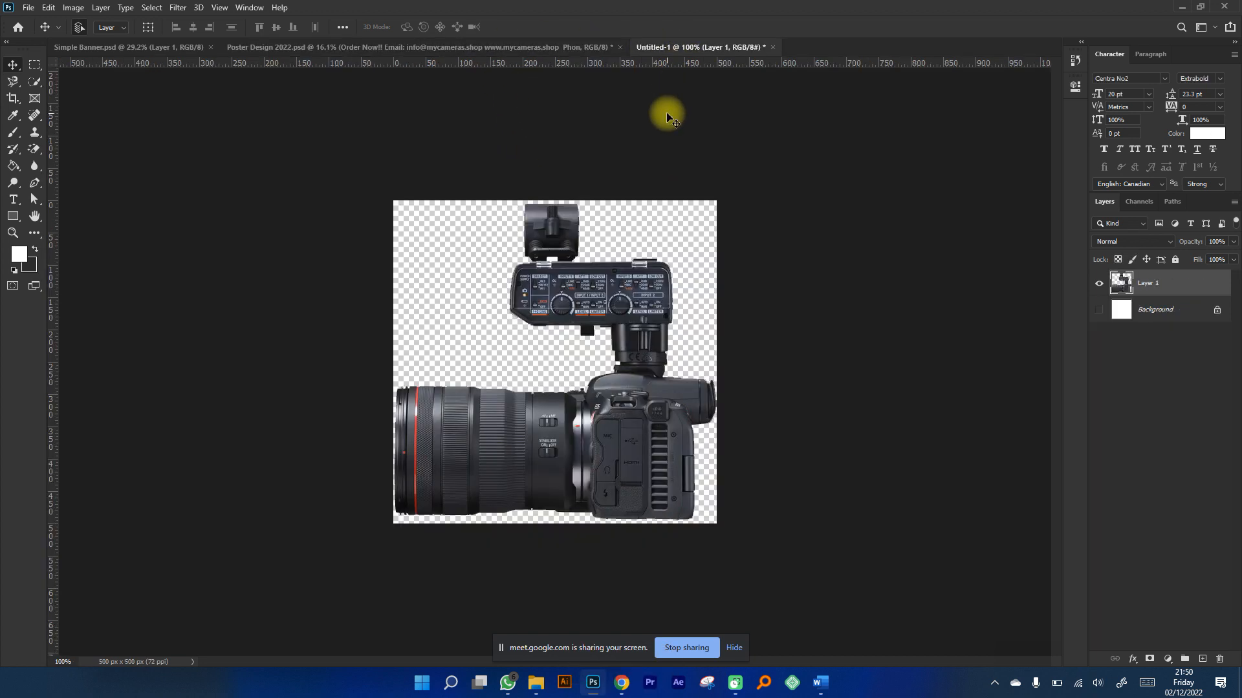
{"action": "left_click", "coordinate": [527, 47]}
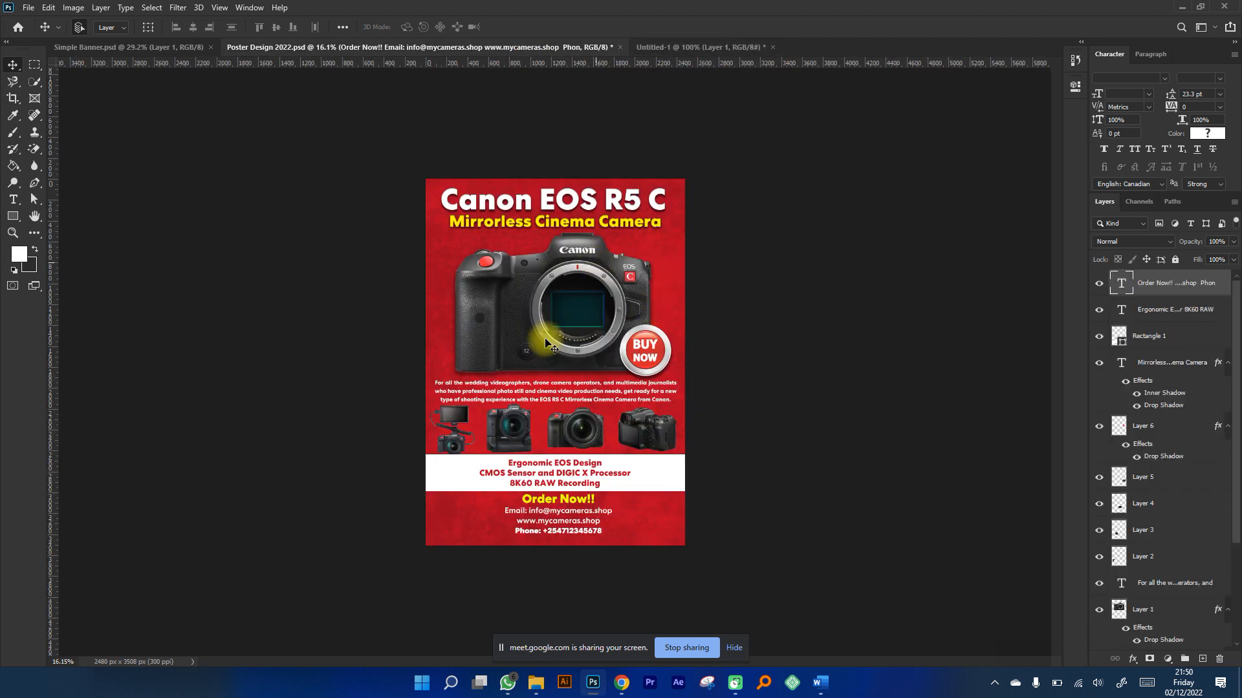
{"action": "scroll", "coordinate": [543, 341], "scroll_direction": "up", "scroll_amount": 3}
{"action": "key", "text": "ctrl+v"}
{"action": "left_click_drag", "start_coordinate": [578, 354], "coordinate": [521, 217]}
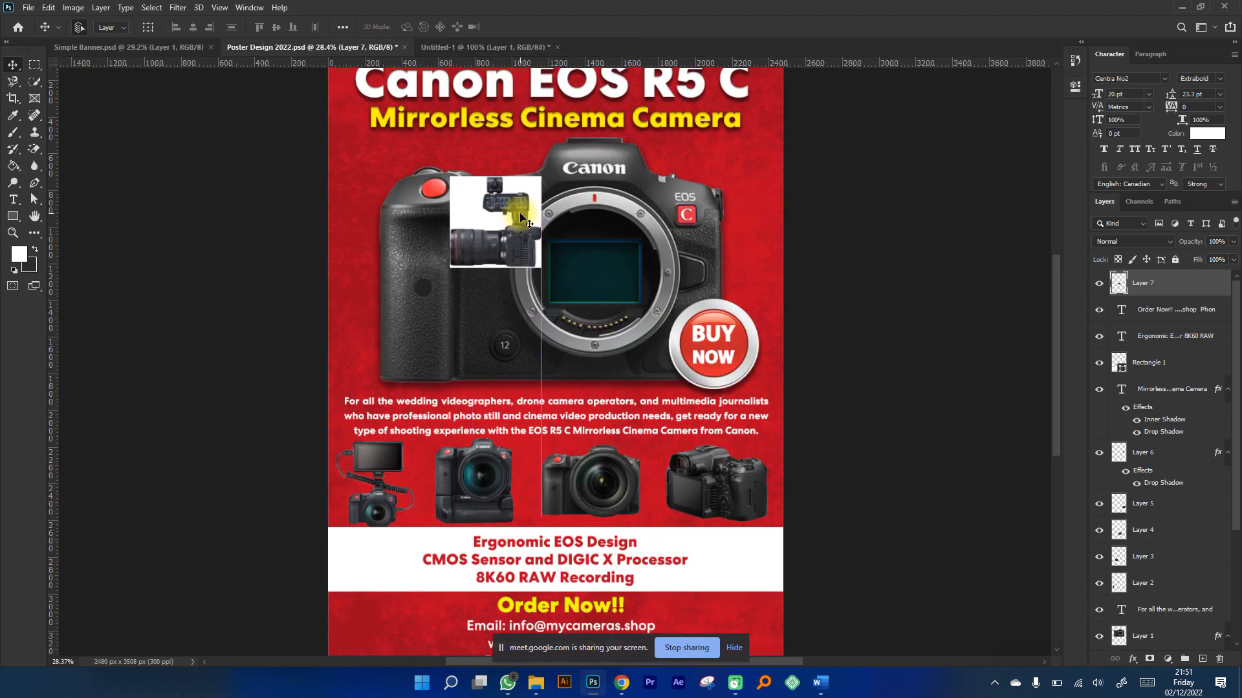
Enlarge the pasted white-background camera with Free Transform and center it over the poster's main camera.
{"action": "key", "text": "ctrl+t"}
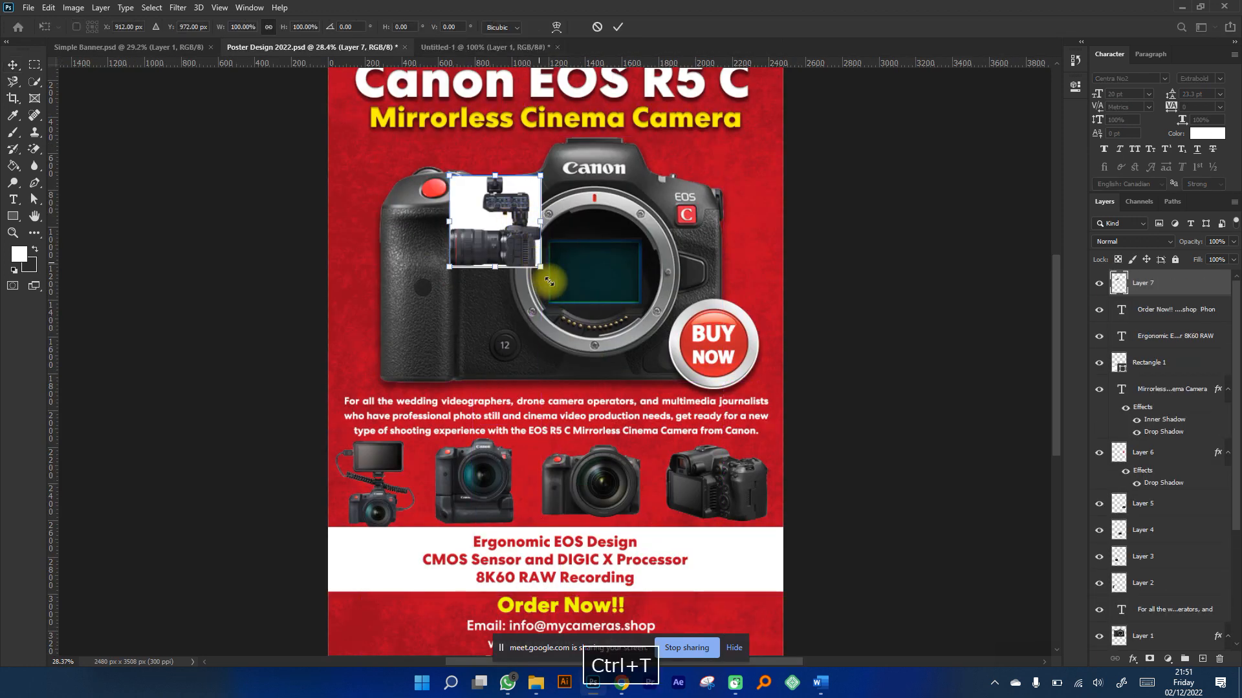
{"action": "left_click_drag", "start_coordinate": [541, 270], "coordinate": [724, 395]}
{"action": "left_click_drag", "start_coordinate": [637, 288], "coordinate": [595, 252]}
{"action": "key", "text": "Return"}
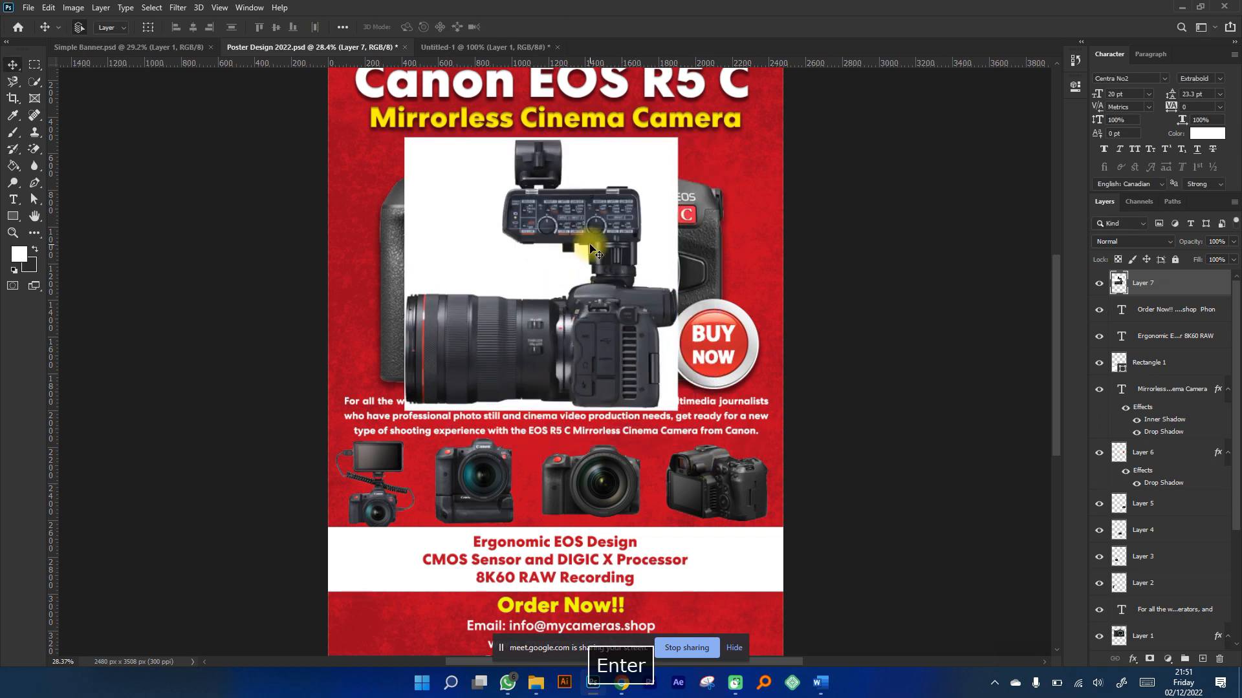
Erase the white area around the enlarged camera on Layer 7 with the Magic Eraser tool.
{"action": "scroll", "coordinate": [511, 155], "scroll_direction": "up", "scroll_amount": 3}
{"action": "key", "text": "e"}
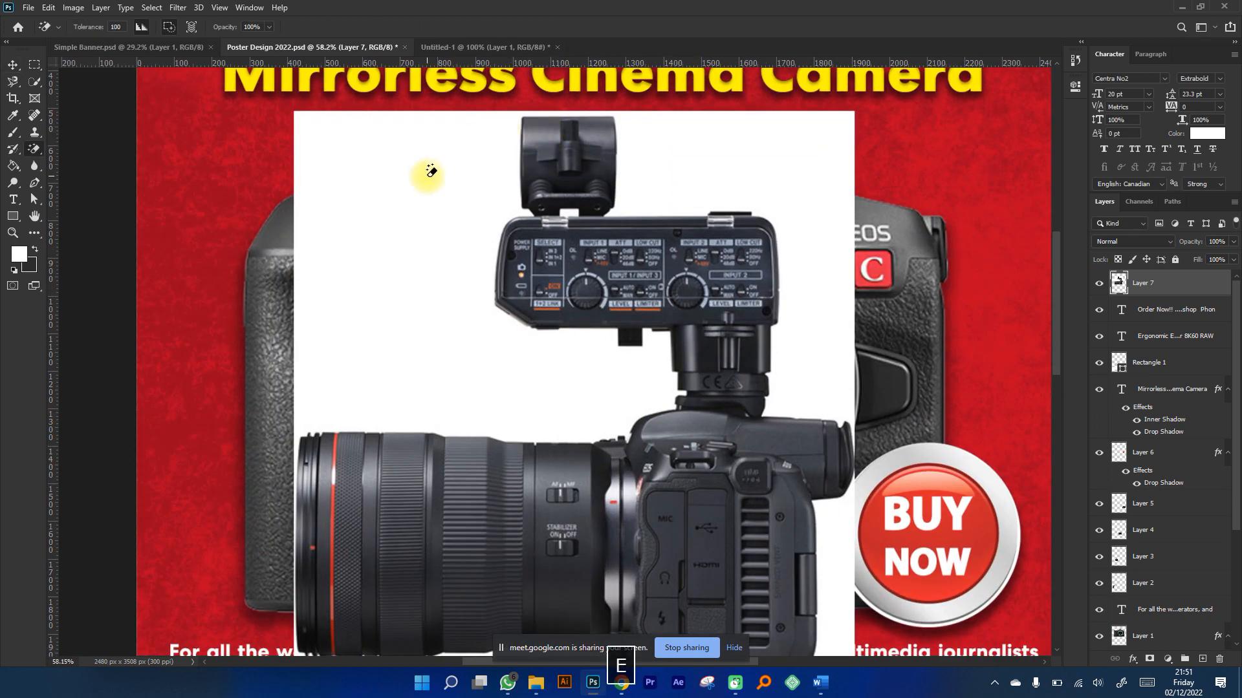
{"action": "left_click", "coordinate": [608, 310]}
{"action": "scroll", "coordinate": [608, 309], "scroll_direction": "down", "scroll_amount": 3}
{"action": "key", "text": "v"}
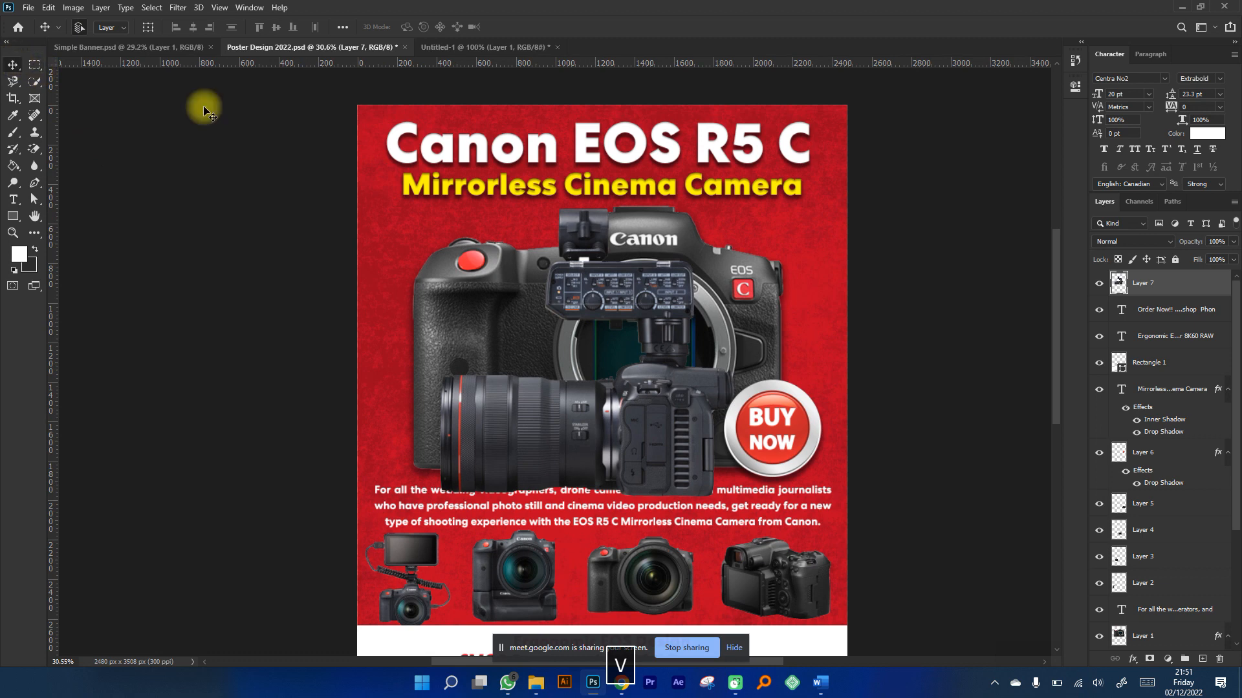
Shift the cut-out camera slightly over the main camera, then delete it from the poster.
{"action": "scroll", "coordinate": [659, 369], "scroll_direction": "down", "scroll_amount": 2}
{"action": "left_click_drag", "start_coordinate": [659, 366], "coordinate": [684, 354]}
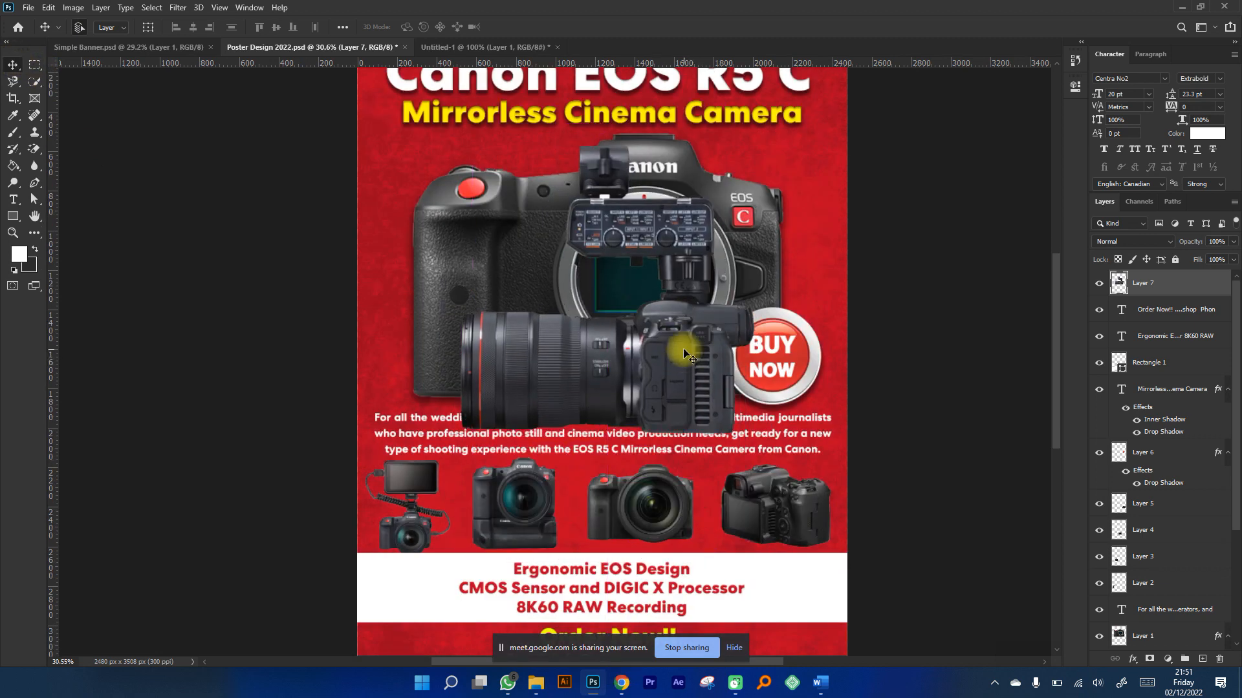
{"action": "key", "text": "BackSpace"}
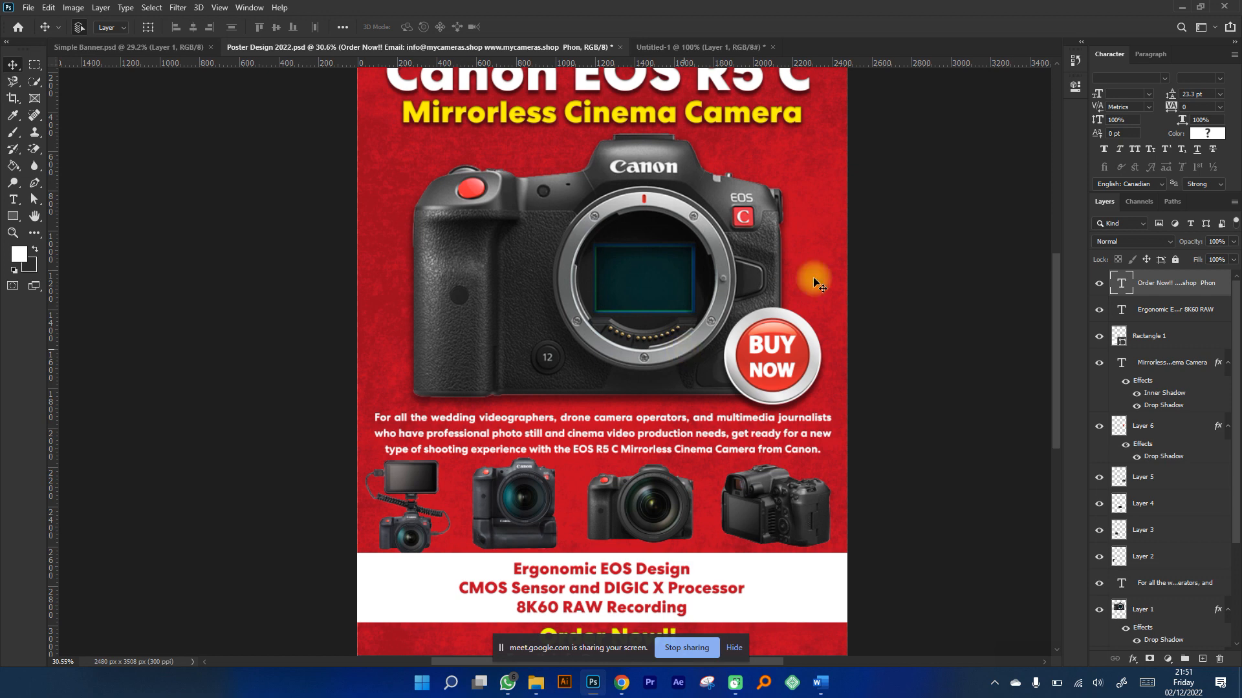
Bring the cut-out camera from Untitled-1 into Poster Design 2022.psd and place it between the main camera's grip and lens mount.
{"action": "left_click", "coordinate": [685, 47]}
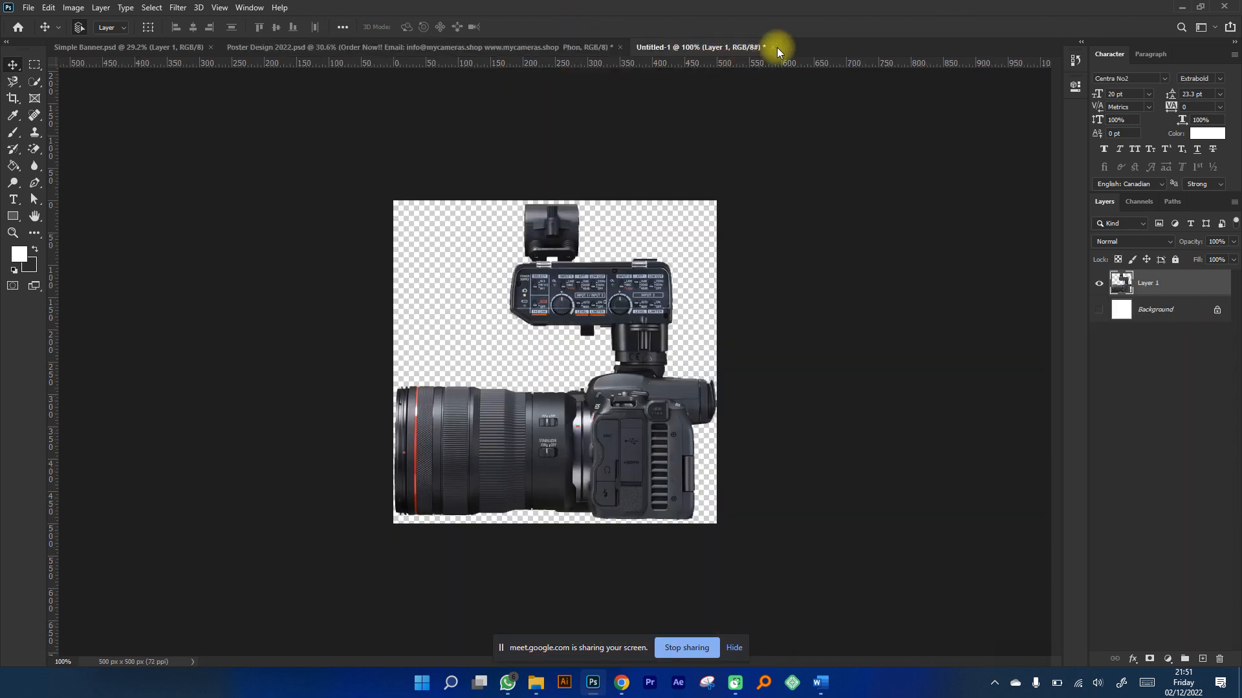
{"action": "left_click_drag", "start_coordinate": [649, 459], "coordinate": [549, 240]}
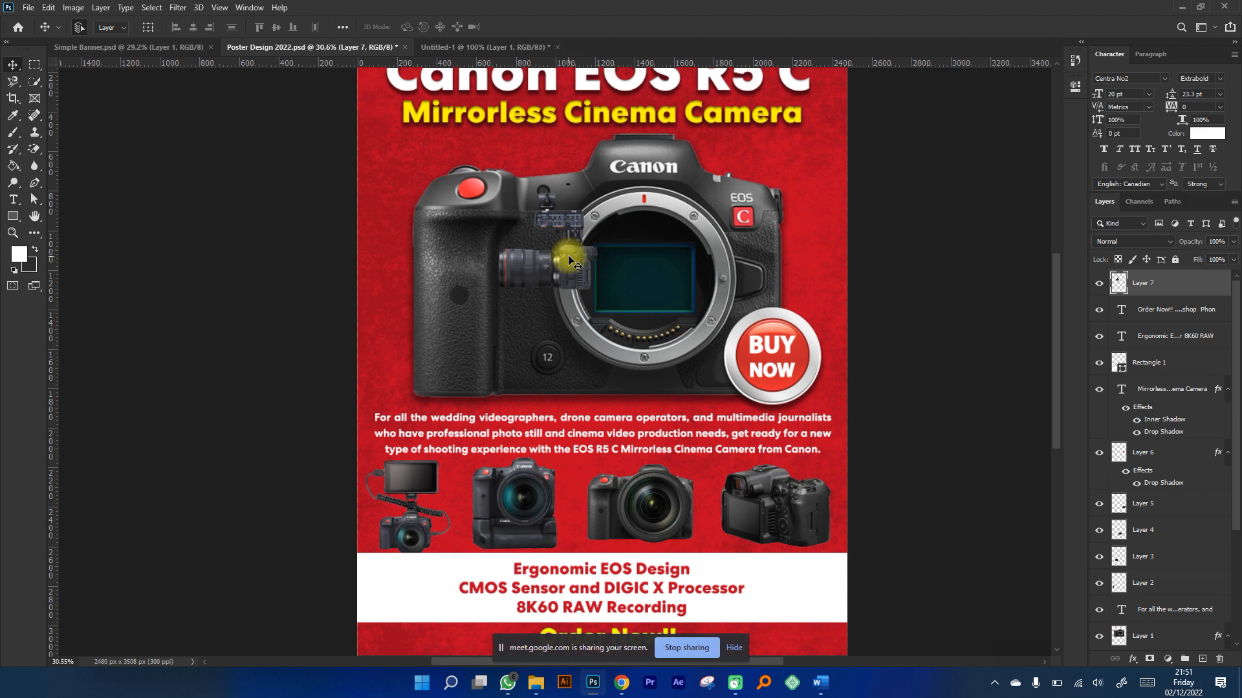
{"action": "left_click_drag", "start_coordinate": [568, 258], "coordinate": [572, 309]}
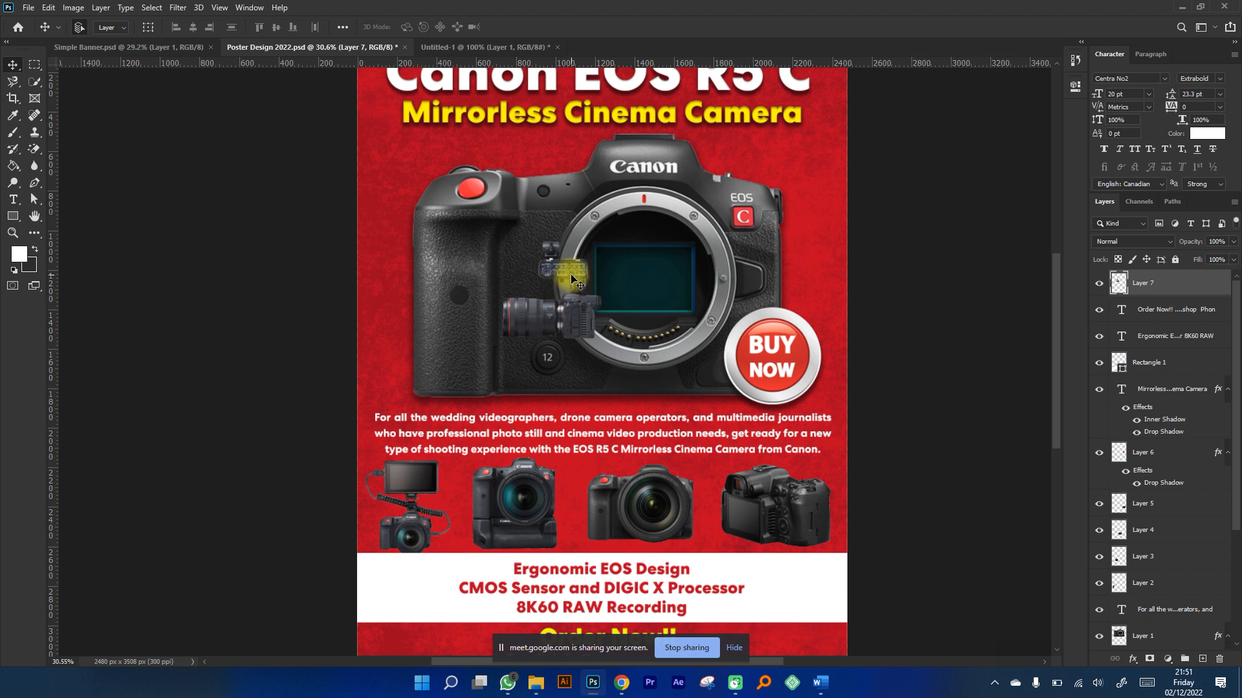
Switch to Chrome and copy the angled front photo of the camera with the TASCAM adapter from the product gallery.
{"action": "left_click", "coordinate": [485, 47]}
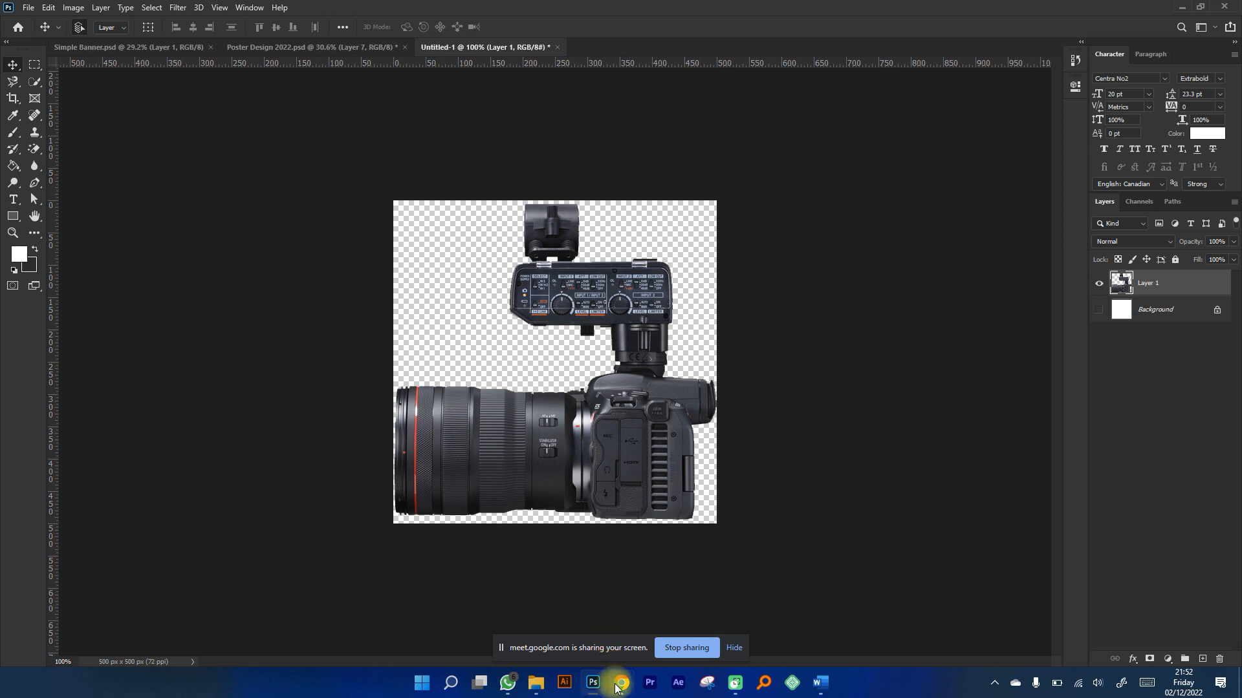
{"action": "mouse_move", "coordinate": [621, 682]}
{"action": "left_click", "coordinate": [550, 617]}
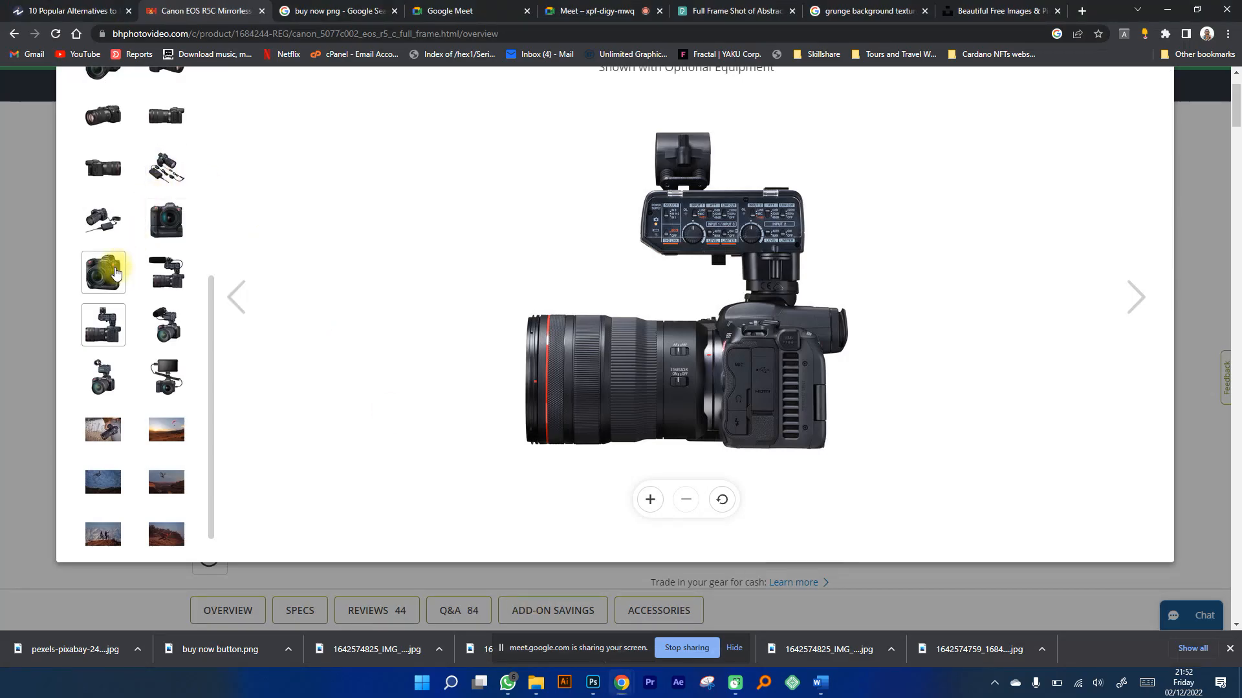
{"action": "left_click", "coordinate": [165, 377]}
{"action": "left_click", "coordinate": [103, 376]}
{"action": "right_click", "coordinate": [705, 266]}
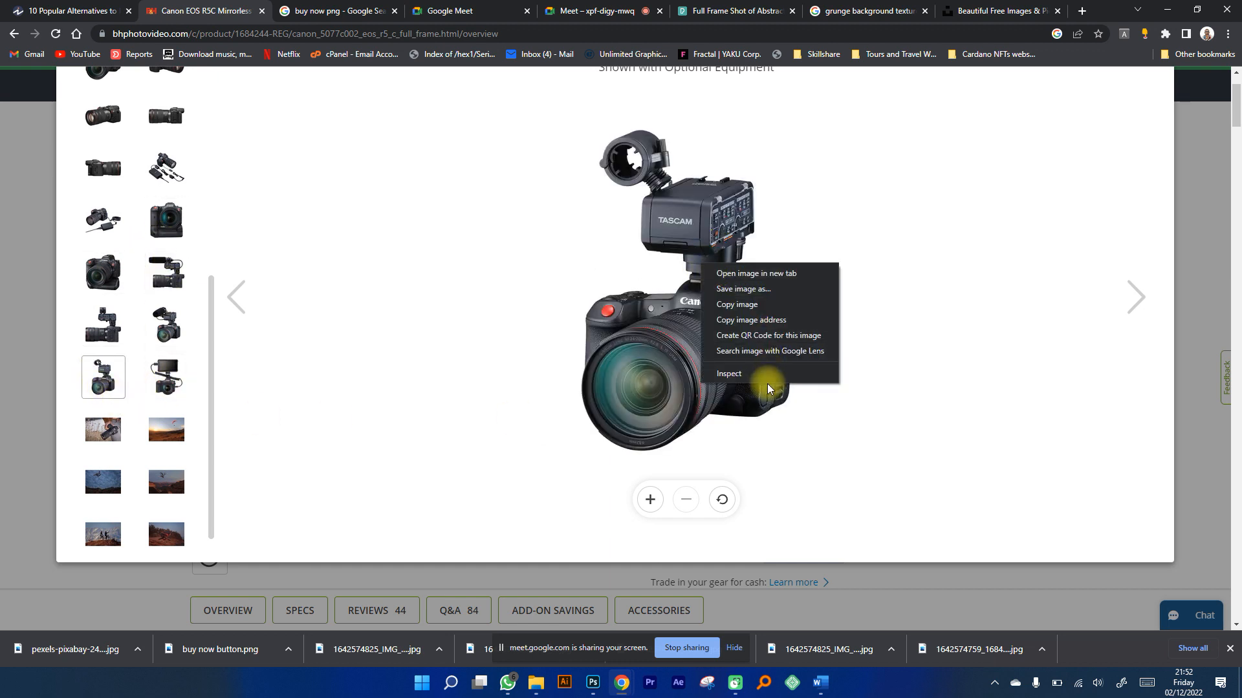
{"action": "left_click", "coordinate": [738, 305]}
In Photoshop, create a new 500 × 500 px, 72 ppi document and paste the copied TASCAM camera image into it.
{"action": "mouse_move", "coordinate": [596, 684]}
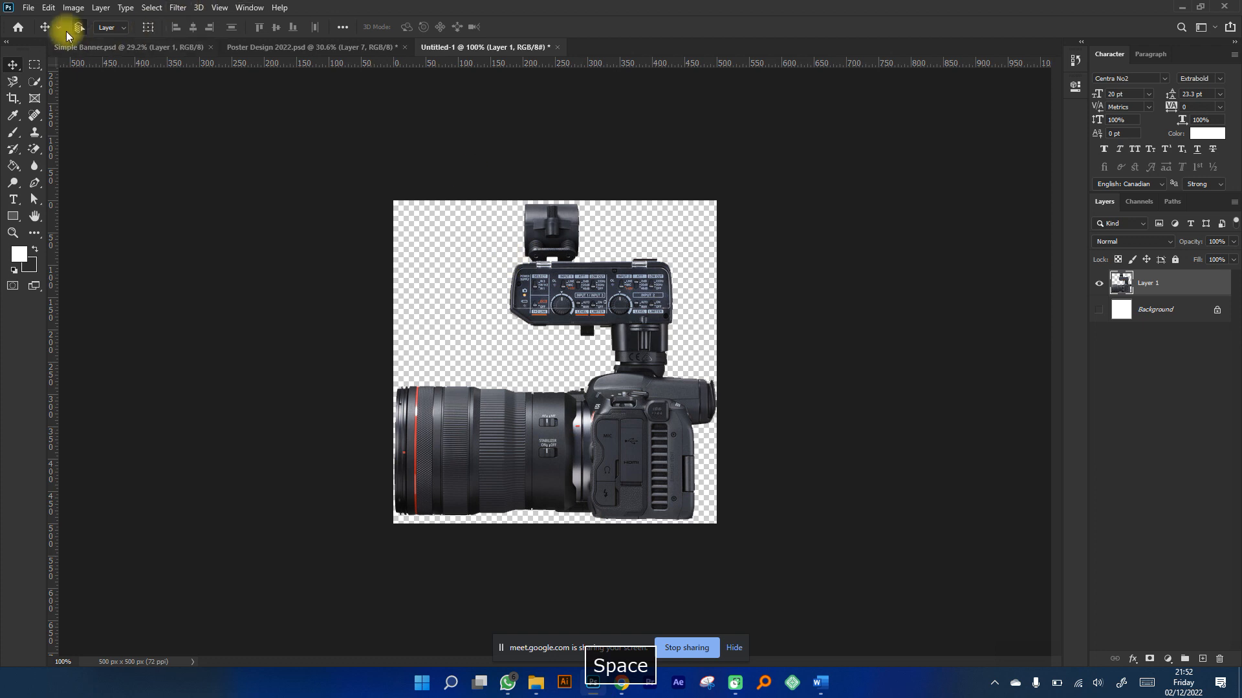
{"action": "left_click", "coordinate": [29, 7]}
{"action": "left_click", "coordinate": [41, 21]}
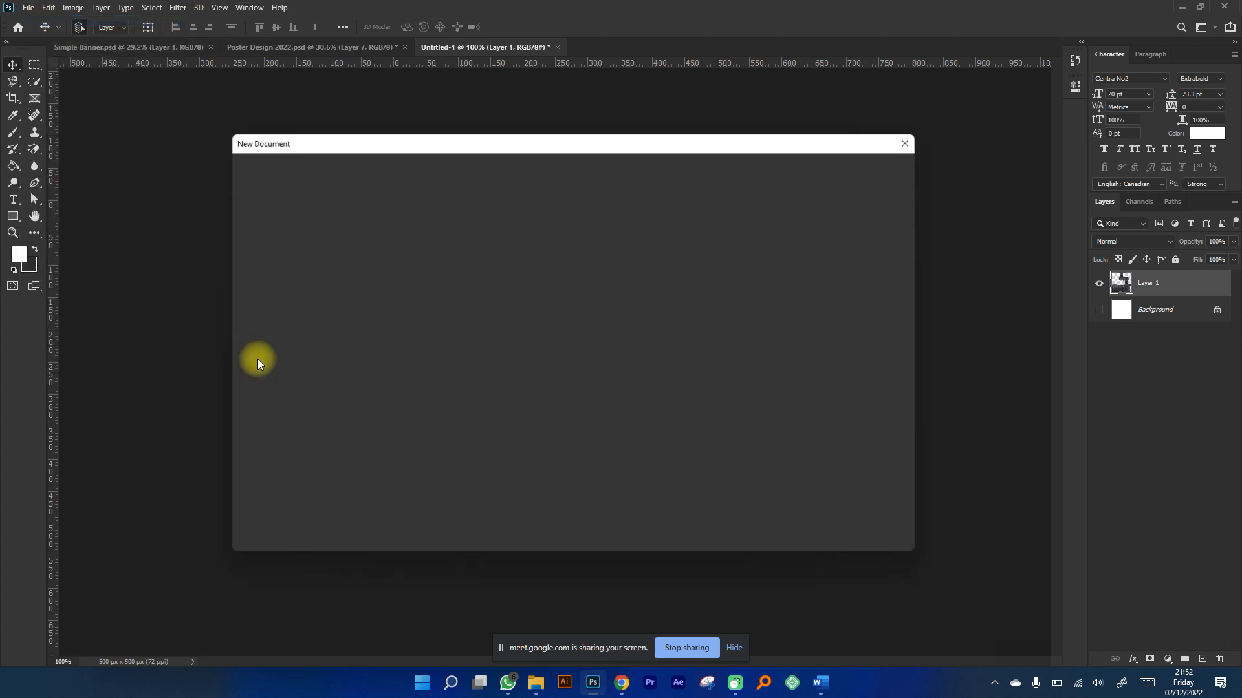
{"action": "key", "text": "Return"}
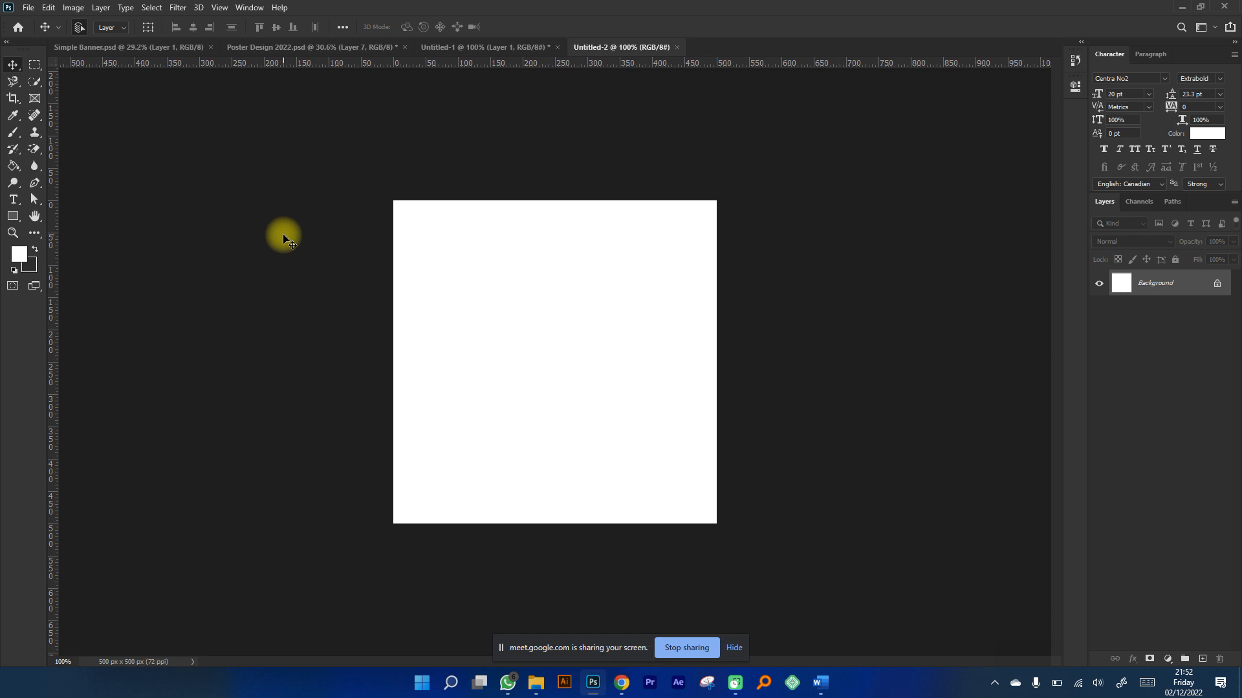
{"action": "key", "text": "ctrl+v"}
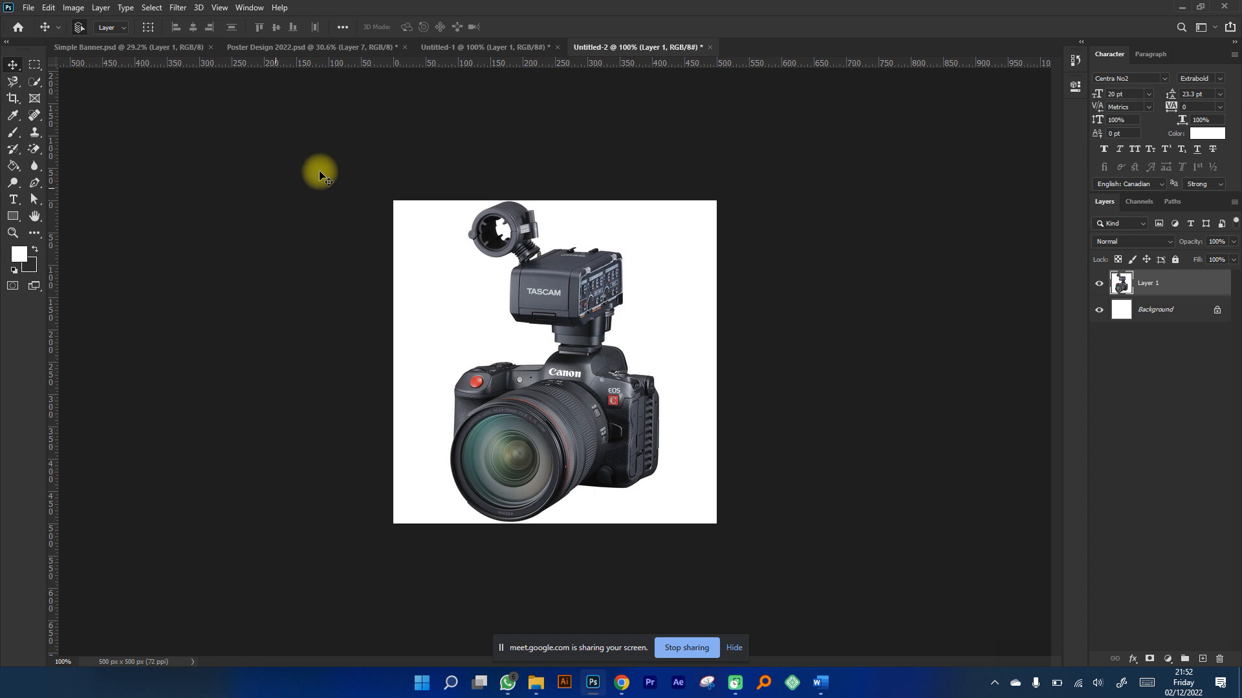
Switch to the Google Meet call in Chrome and look through the list of participants.
{"action": "left_click", "coordinate": [511, 47]}
{"action": "left_click", "coordinate": [317, 47]}
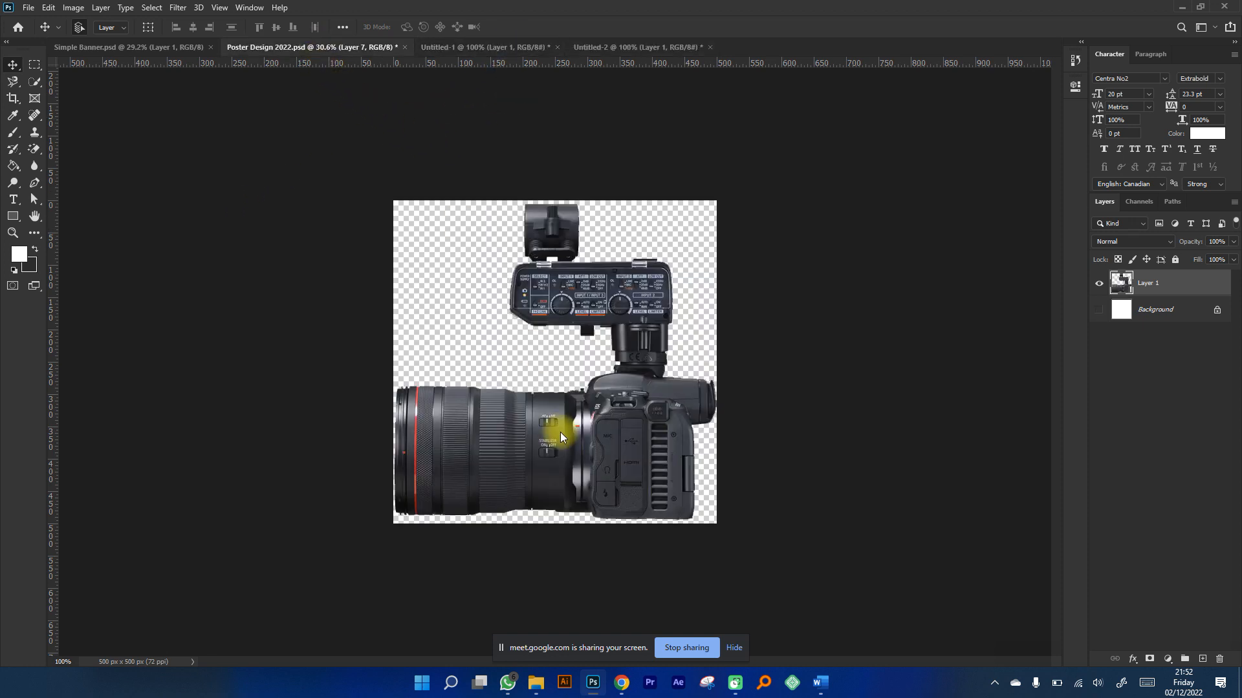
{"action": "left_click", "coordinate": [602, 621]}
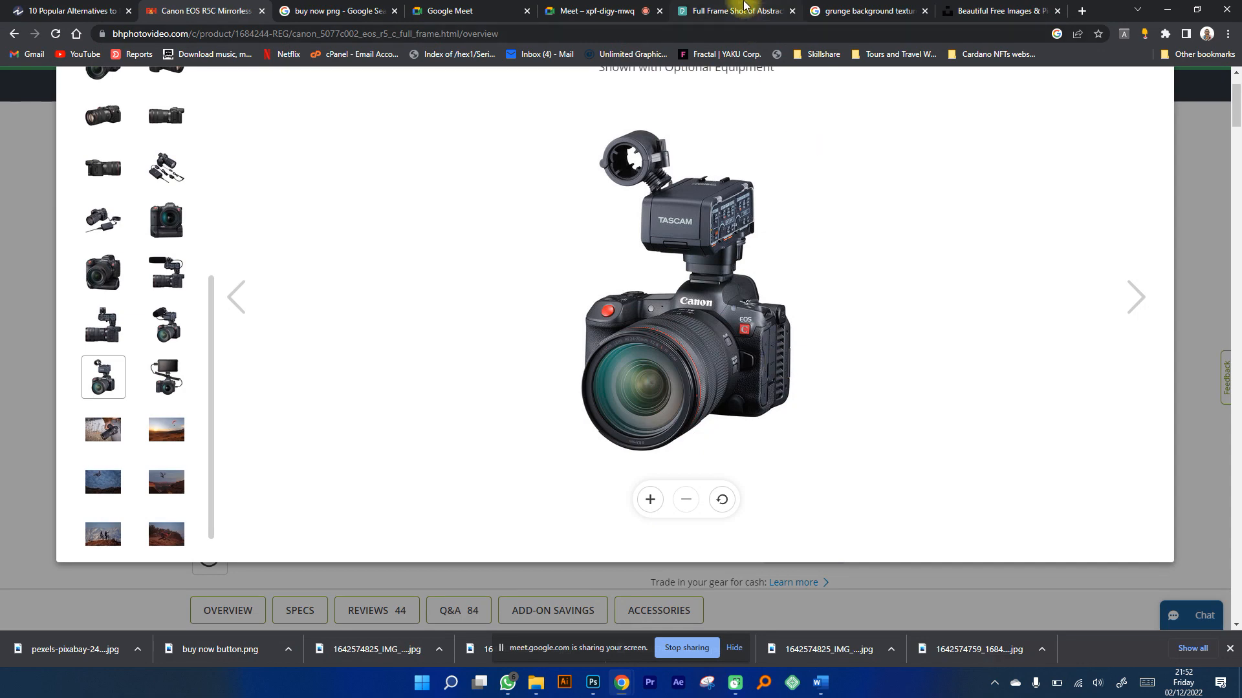
{"action": "left_click", "coordinate": [629, 7]}
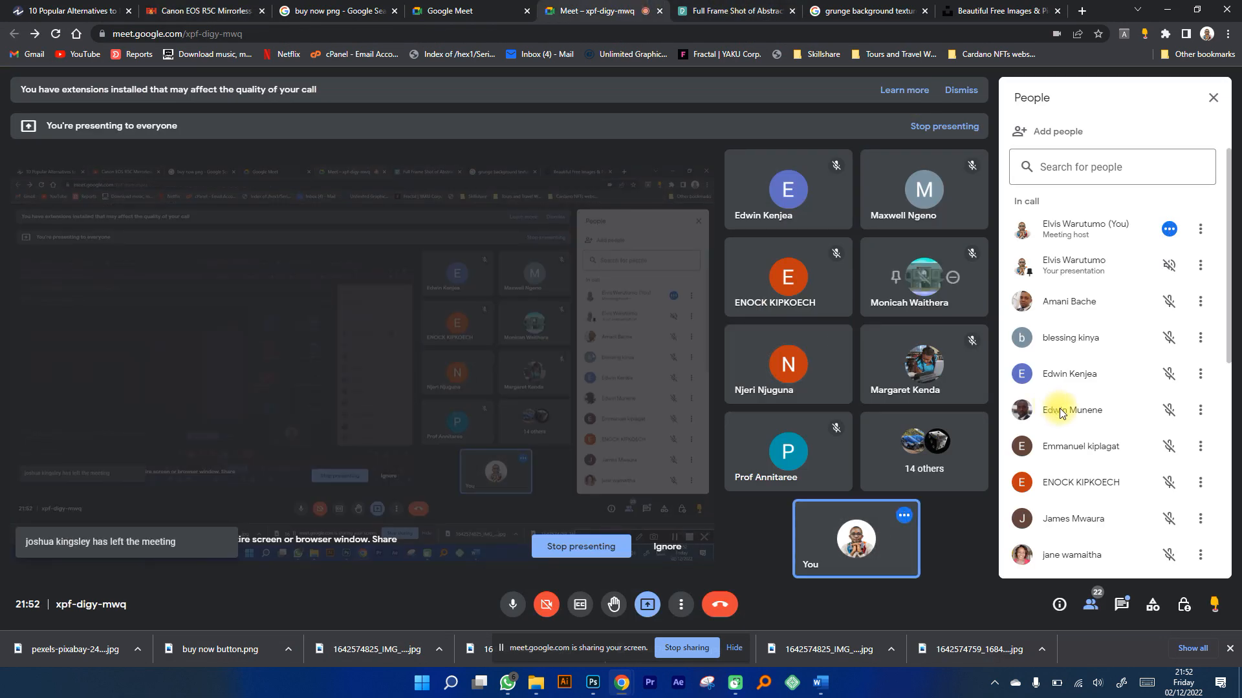
{"action": "scroll", "coordinate": [1062, 415], "scroll_direction": "down", "scroll_amount": 8}
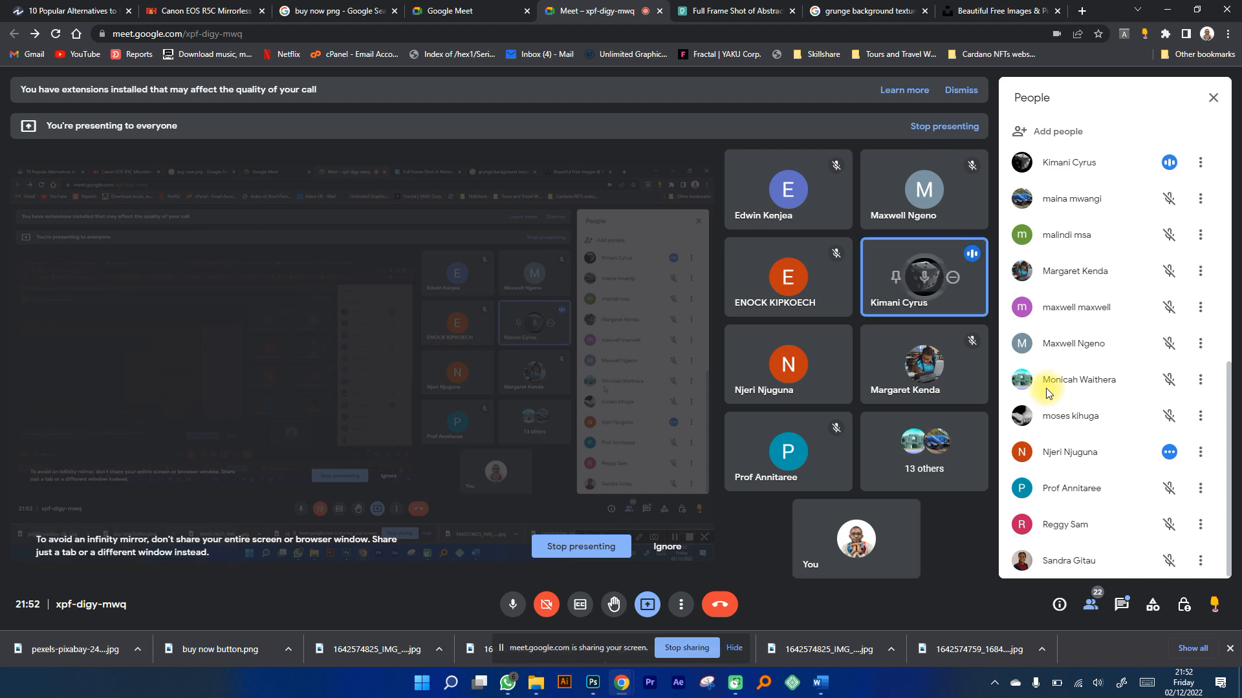
{"action": "scroll", "coordinate": [1045, 390], "scroll_direction": "up", "scroll_amount": 3}
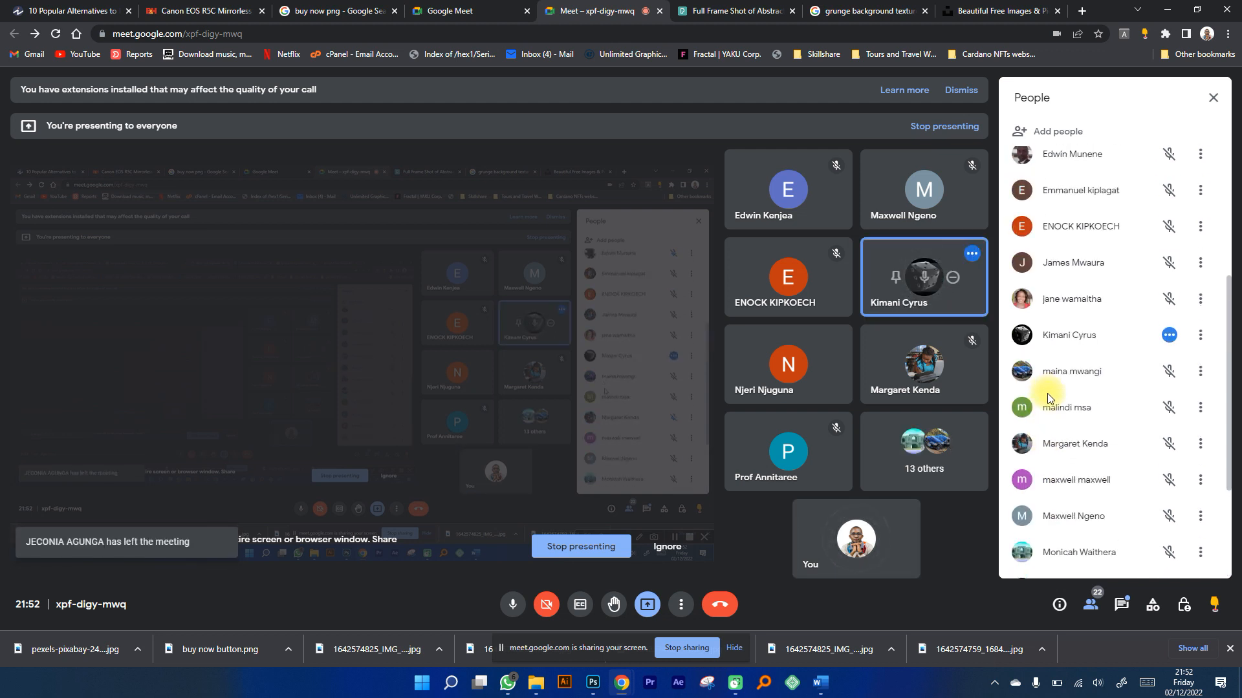
{"action": "scroll", "coordinate": [1046, 393], "scroll_direction": "up", "scroll_amount": 4}
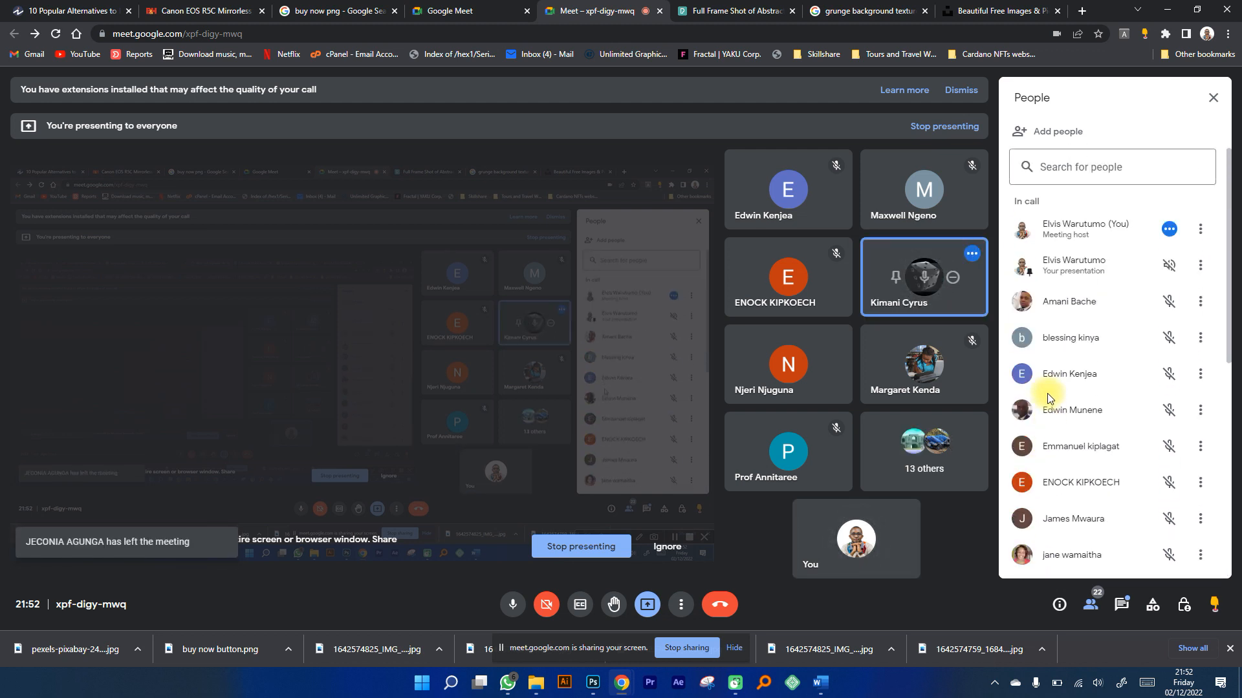
{"action": "scroll", "coordinate": [1046, 393], "scroll_direction": "down", "scroll_amount": 8}
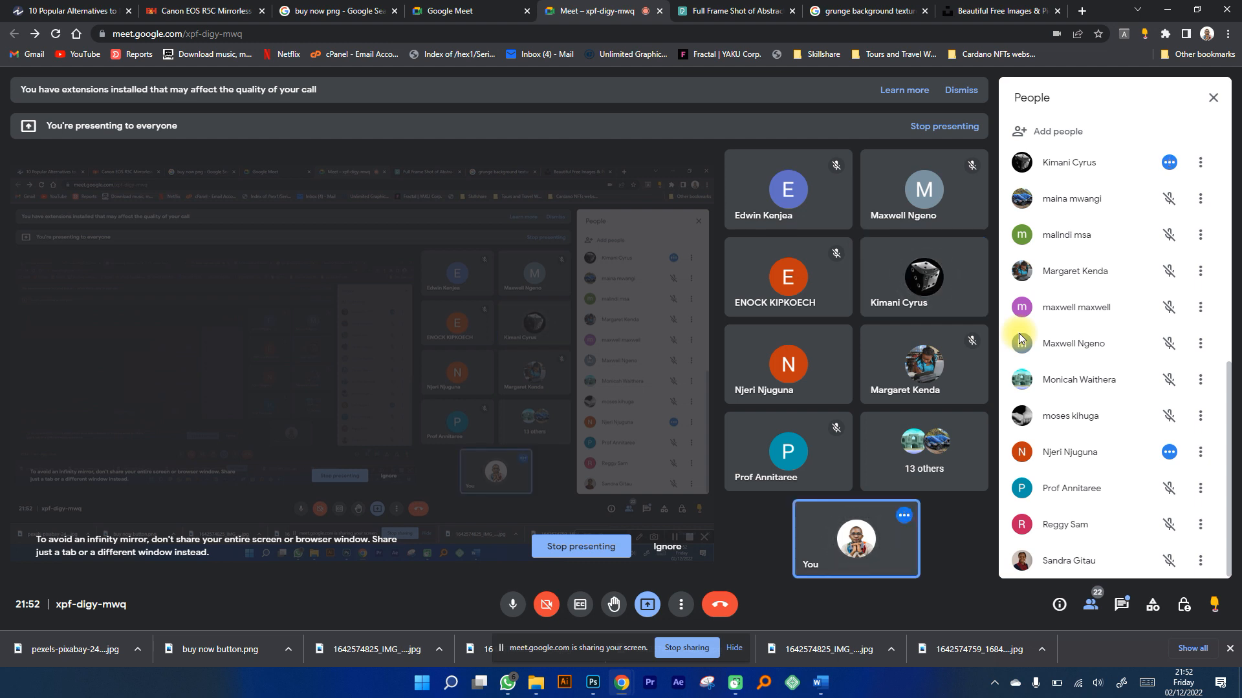
{"action": "left_click", "coordinate": [860, 10]}
{"action": "left_click", "coordinate": [699, 18]}
{"action": "left_click", "coordinate": [590, 11]}
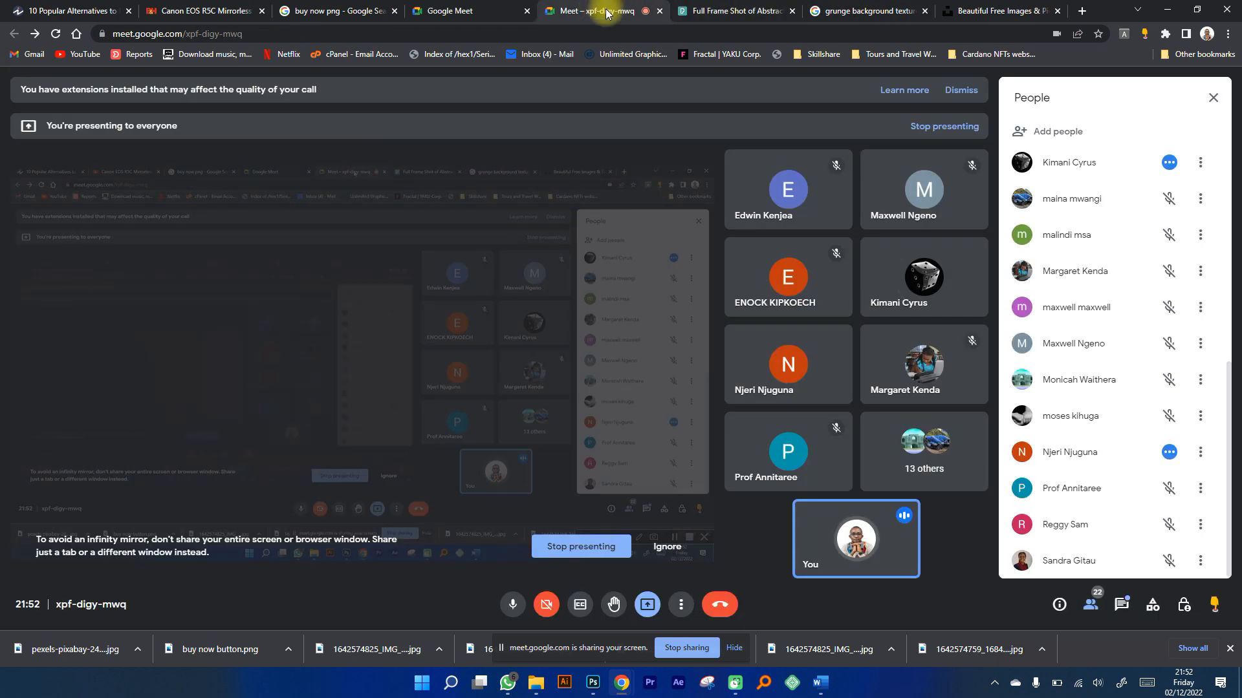
{"action": "mouse_move", "coordinate": [787, 368]}
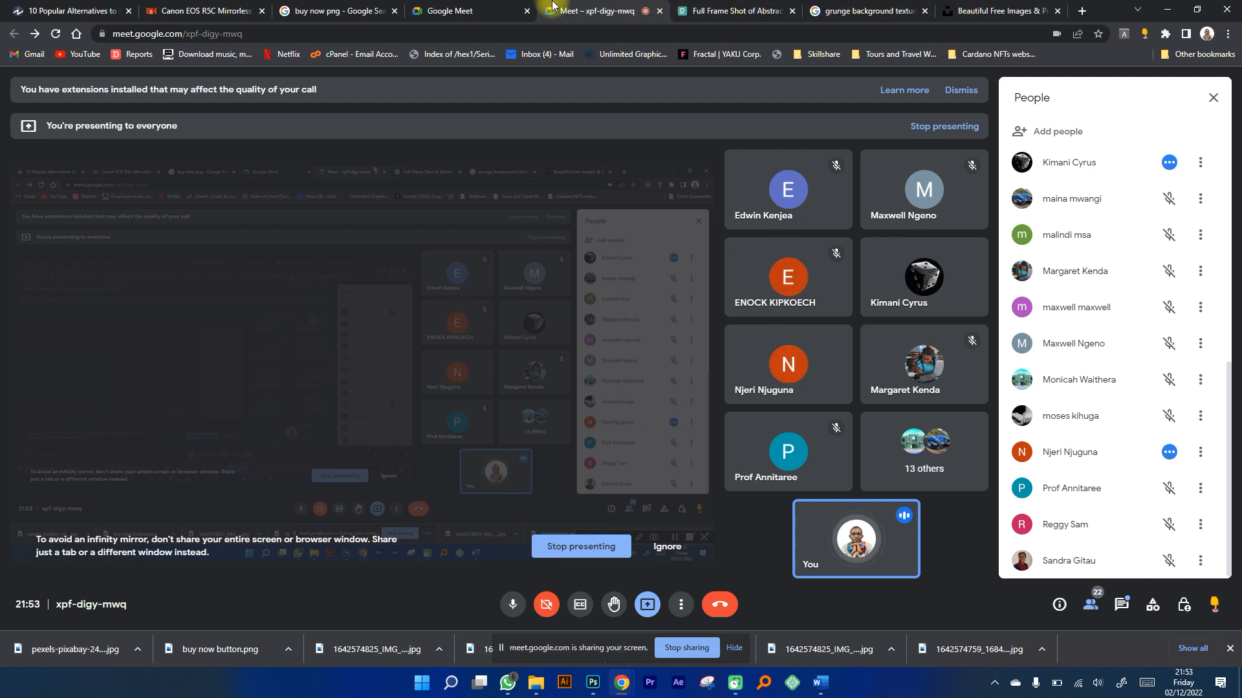
Load the freepik website in the browser tab that holds the grunge background search.
{"action": "left_click", "coordinate": [866, 10]}
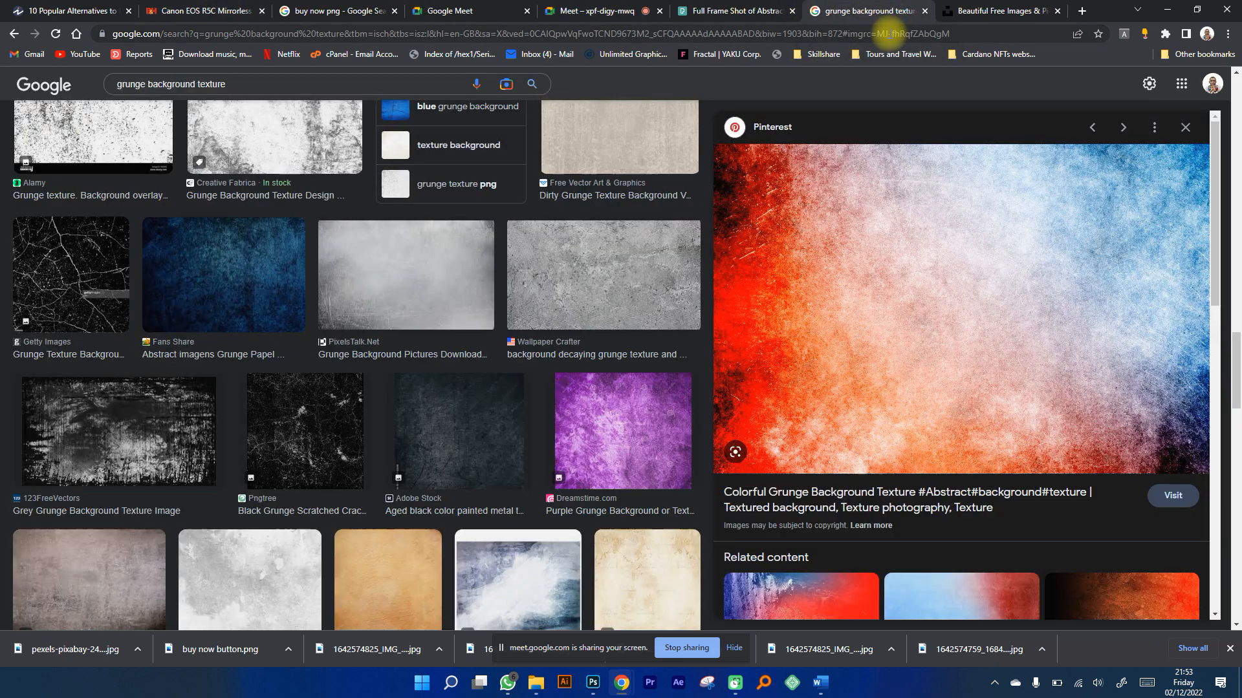
{"action": "left_click", "coordinate": [890, 33]}
{"action": "type", "text": "freepik"}
{"action": "key", "text": "Return"}
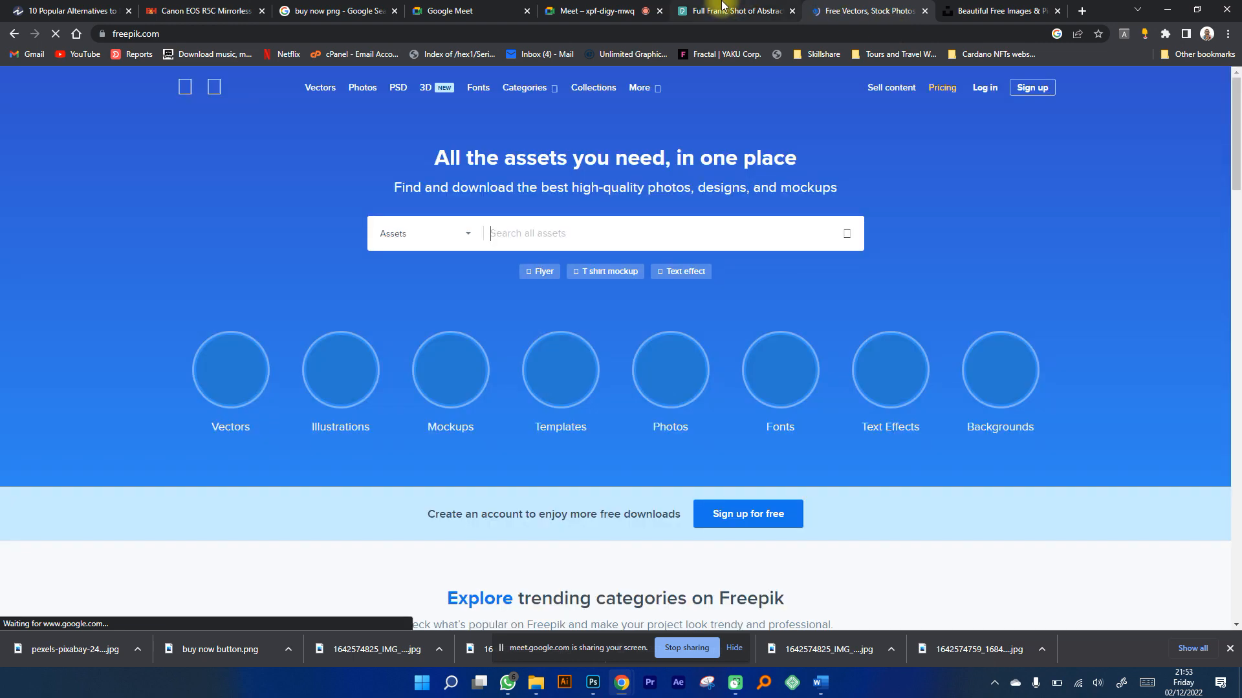
Return to the Google Meet call, look through the participants and open the in-call messages.
{"action": "left_click", "coordinate": [598, 10]}
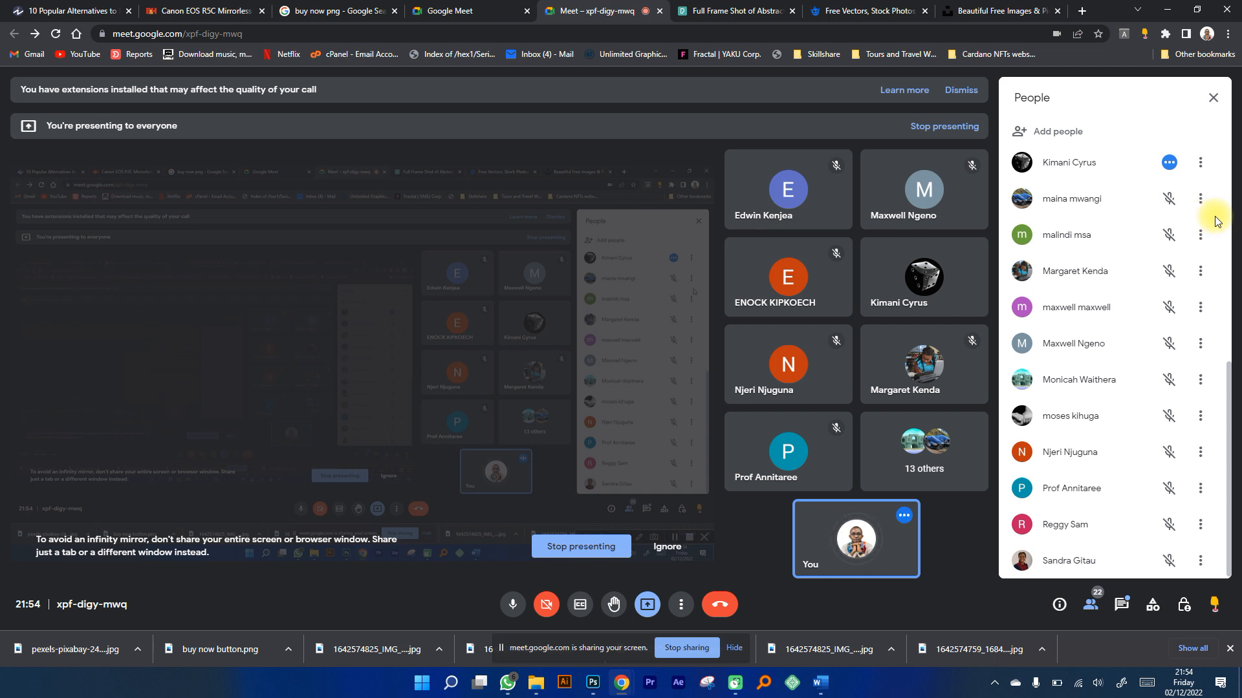
{"action": "scroll", "coordinate": [1110, 347], "scroll_direction": "up", "scroll_amount": 7}
{"action": "scroll", "coordinate": [1109, 347], "scroll_direction": "down", "scroll_amount": 6}
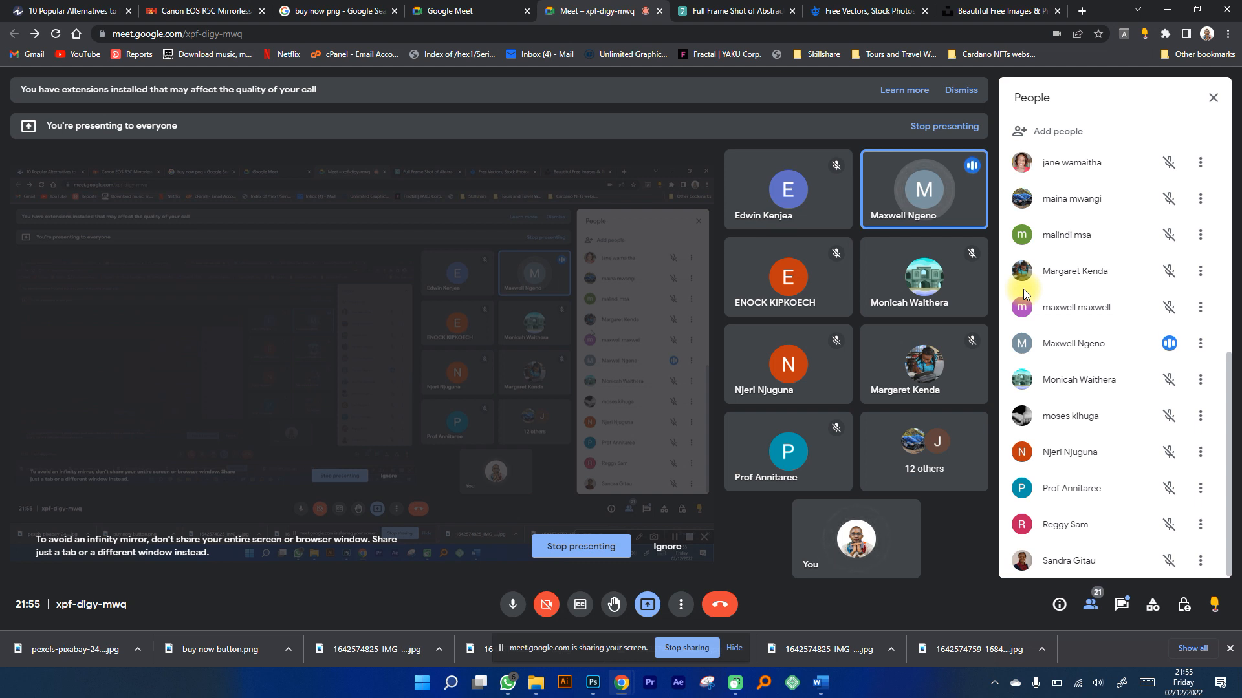
{"action": "left_click", "coordinate": [1121, 604]}
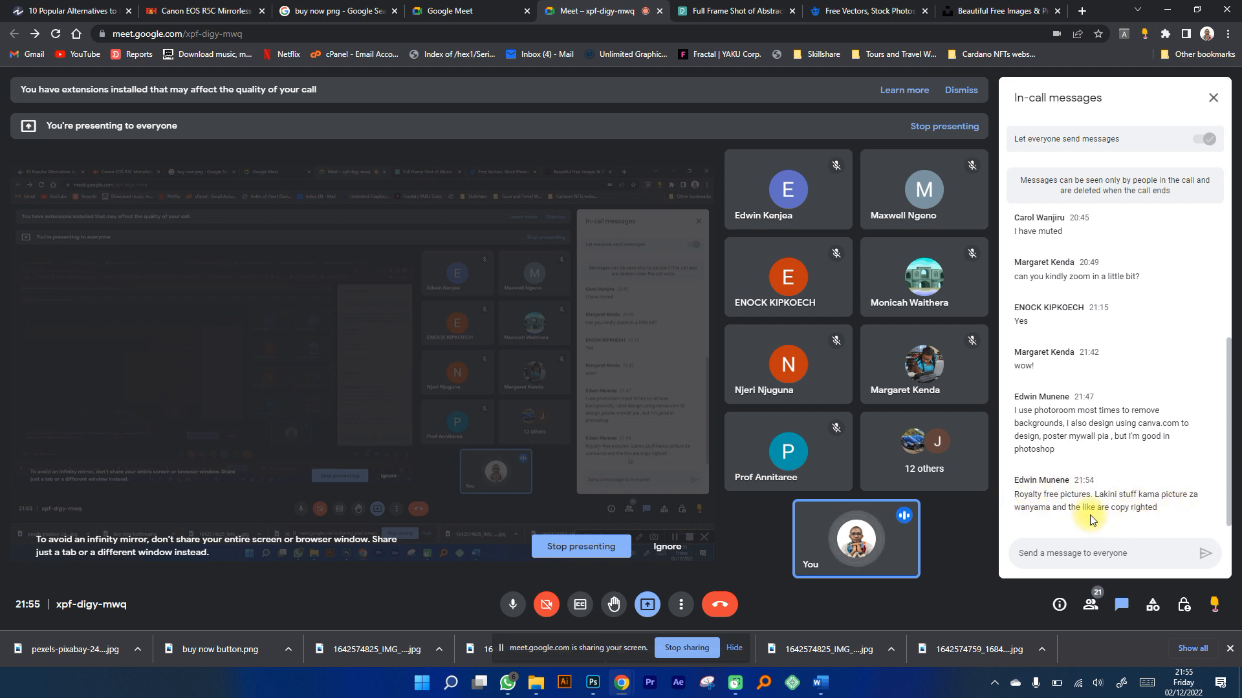
On the Freepik home page, dismiss the Google sign-in prompt, search all assets for "gym" and browse the results.
{"action": "left_click", "coordinate": [865, 11]}
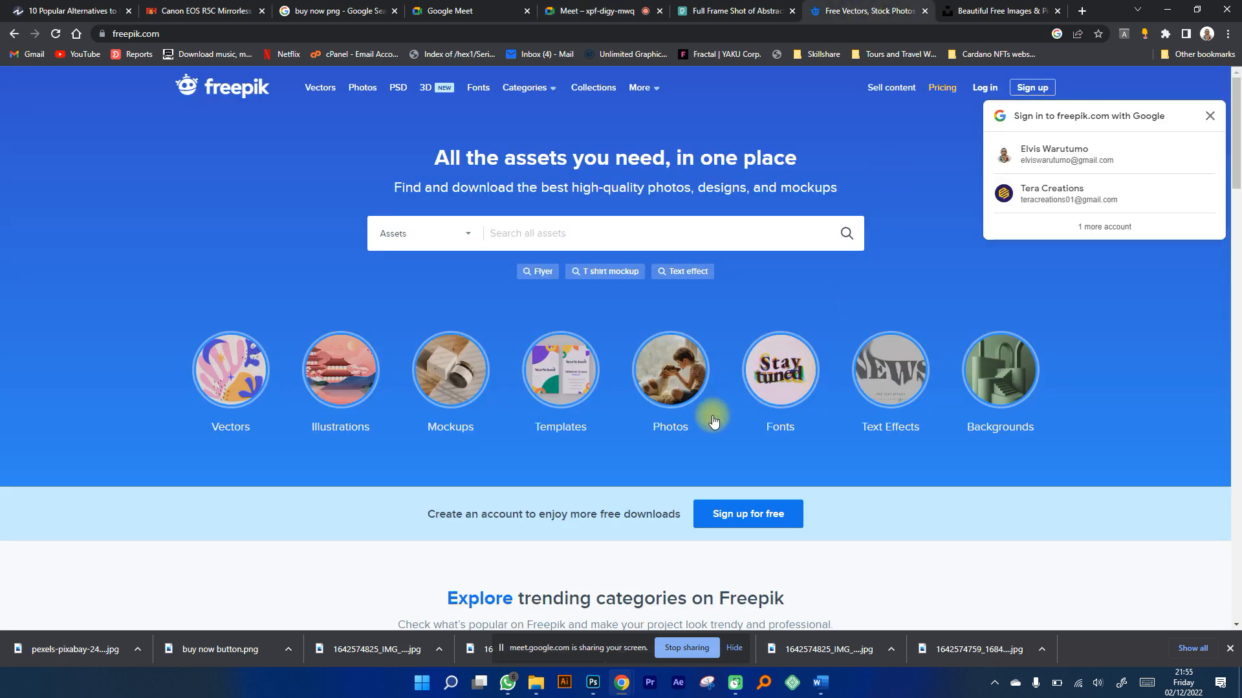
{"action": "left_click", "coordinate": [1209, 116]}
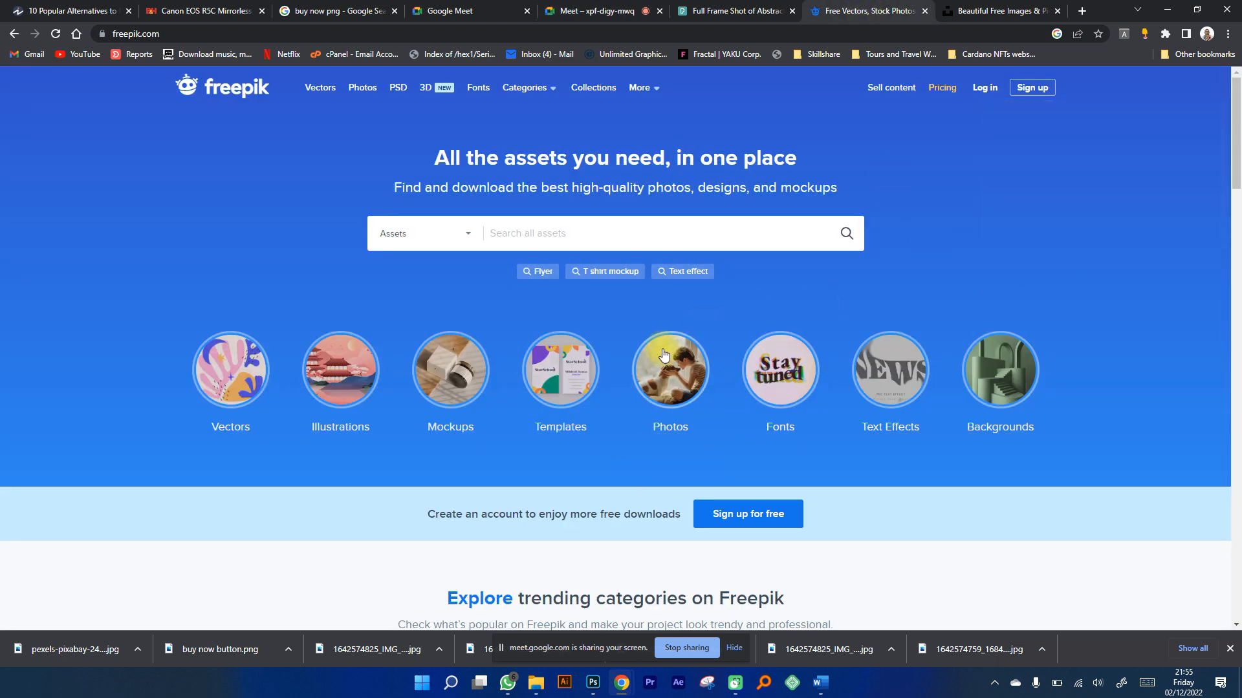
{"action": "scroll", "coordinate": [670, 349], "scroll_direction": "down", "scroll_amount": 6}
{"action": "scroll", "coordinate": [682, 396], "scroll_direction": "up", "scroll_amount": 6}
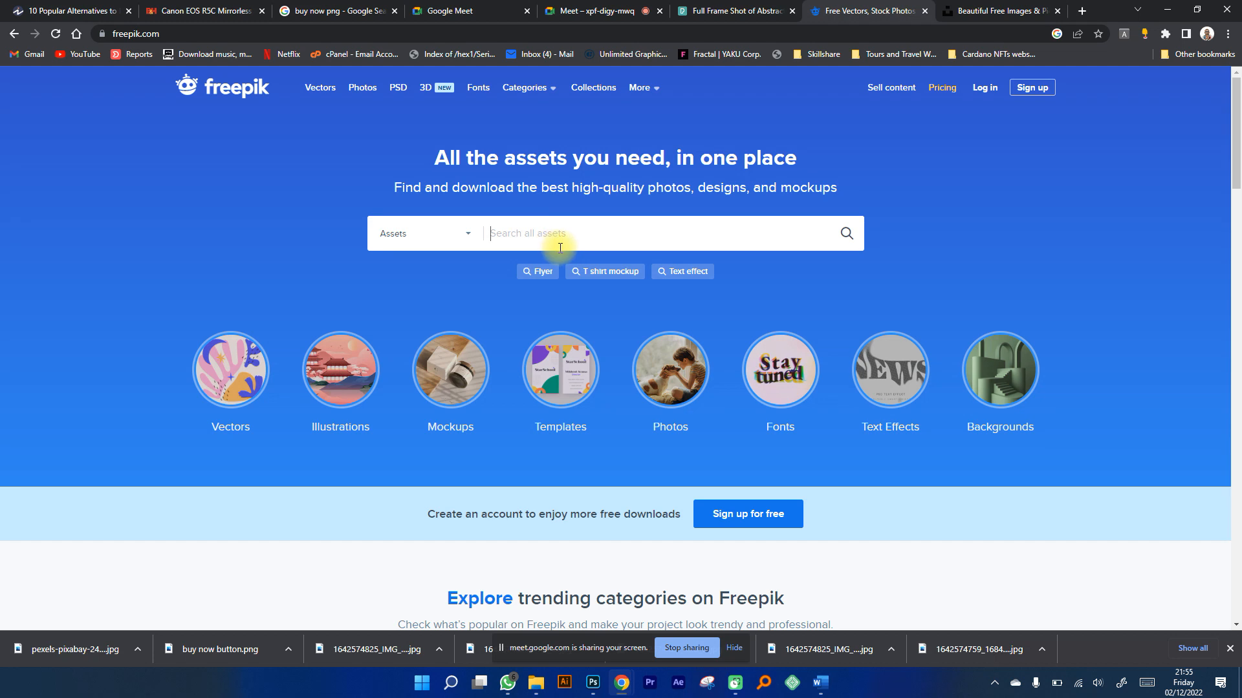
{"action": "type", "text": "gym"}
{"action": "key", "text": "Return"}
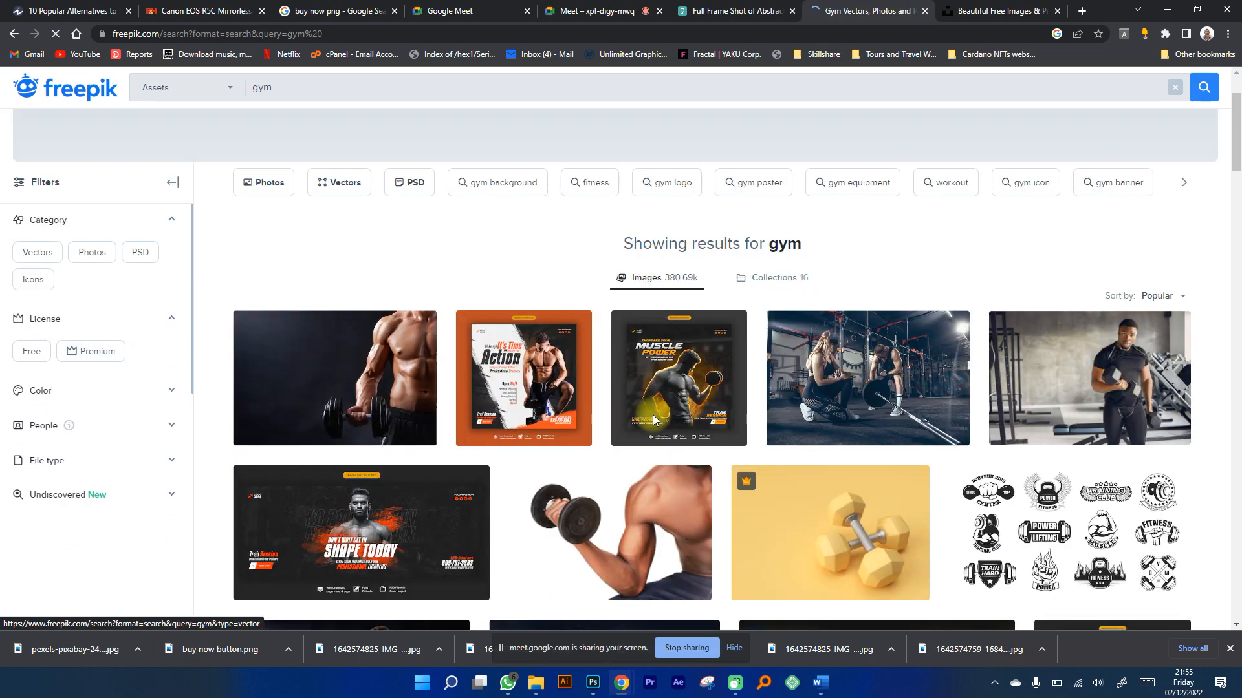
{"action": "scroll", "coordinate": [638, 400], "scroll_direction": "down", "scroll_amount": 8}
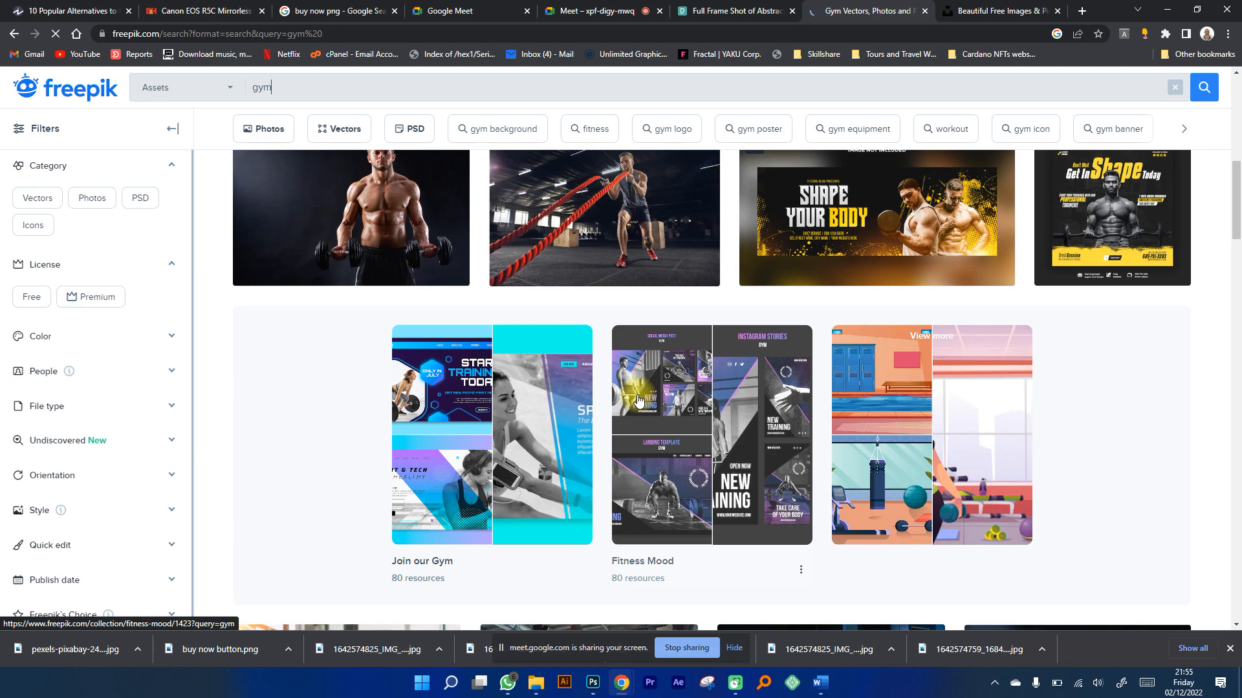
Browse more of the Freepik gym results, glance at the grunge photo page and return to the Google Meet call.
{"action": "scroll", "coordinate": [637, 396], "scroll_direction": "down", "scroll_amount": 7}
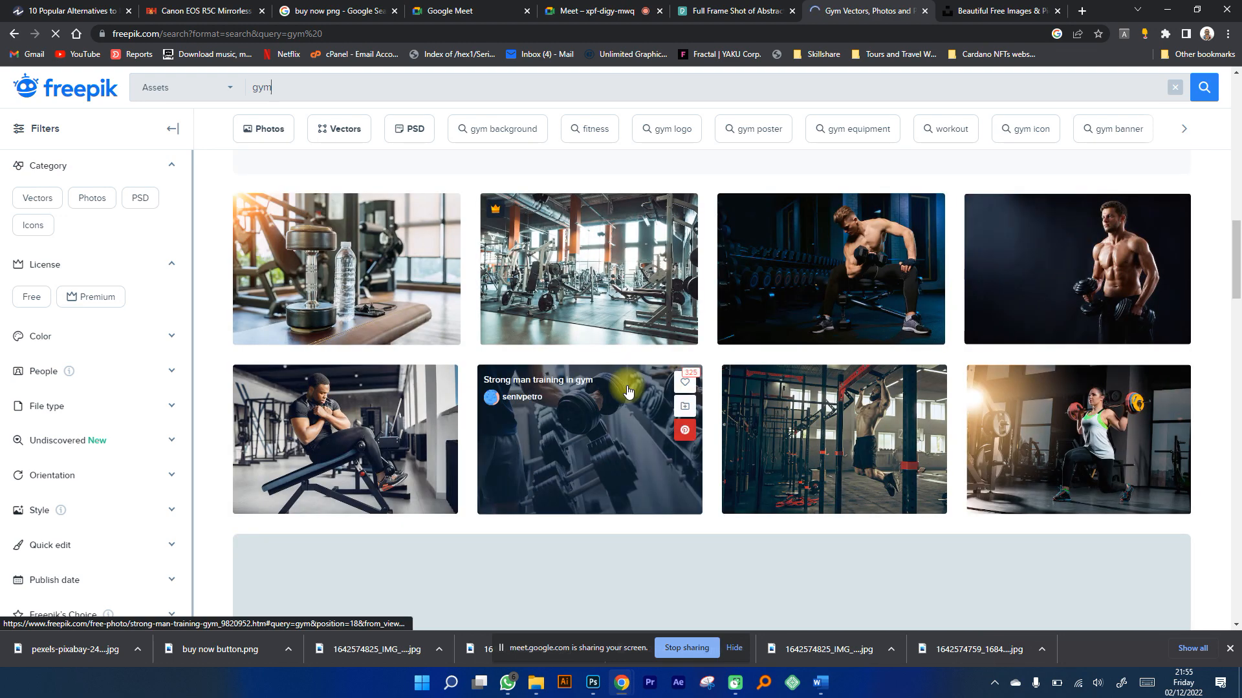
{"action": "scroll", "coordinate": [627, 385], "scroll_direction": "up", "scroll_amount": 9}
{"action": "scroll", "coordinate": [626, 385], "scroll_direction": "up", "scroll_amount": 6}
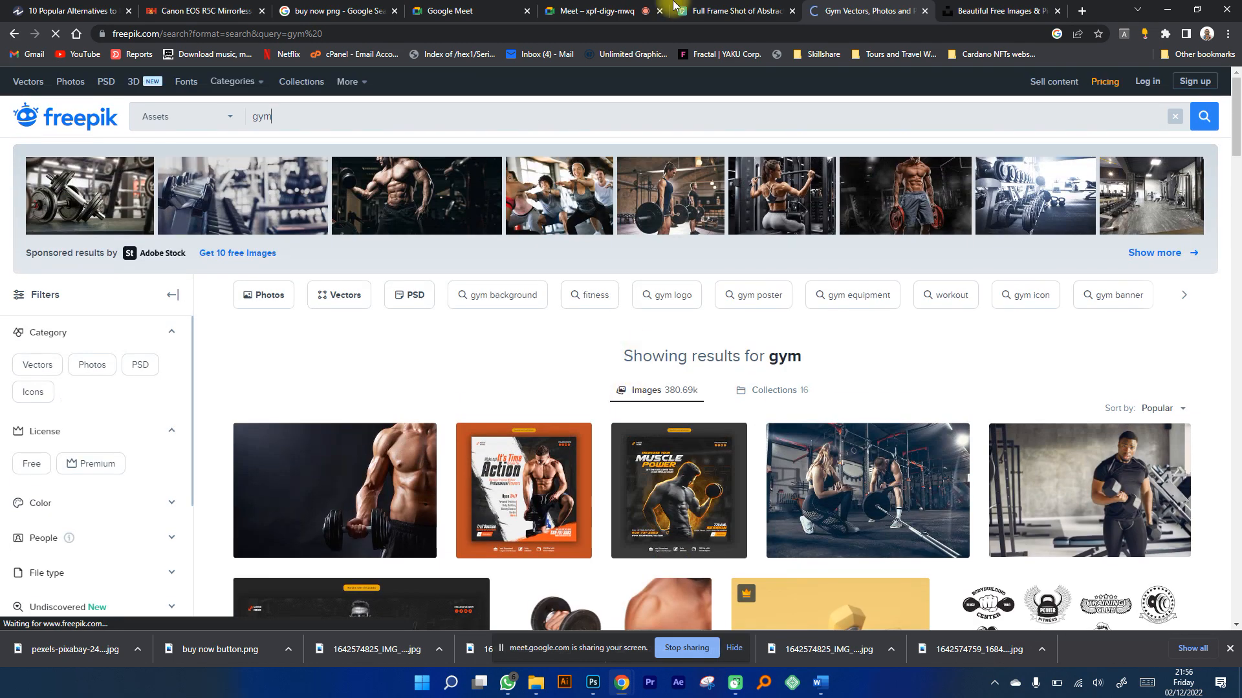
{"action": "left_click", "coordinate": [727, 12]}
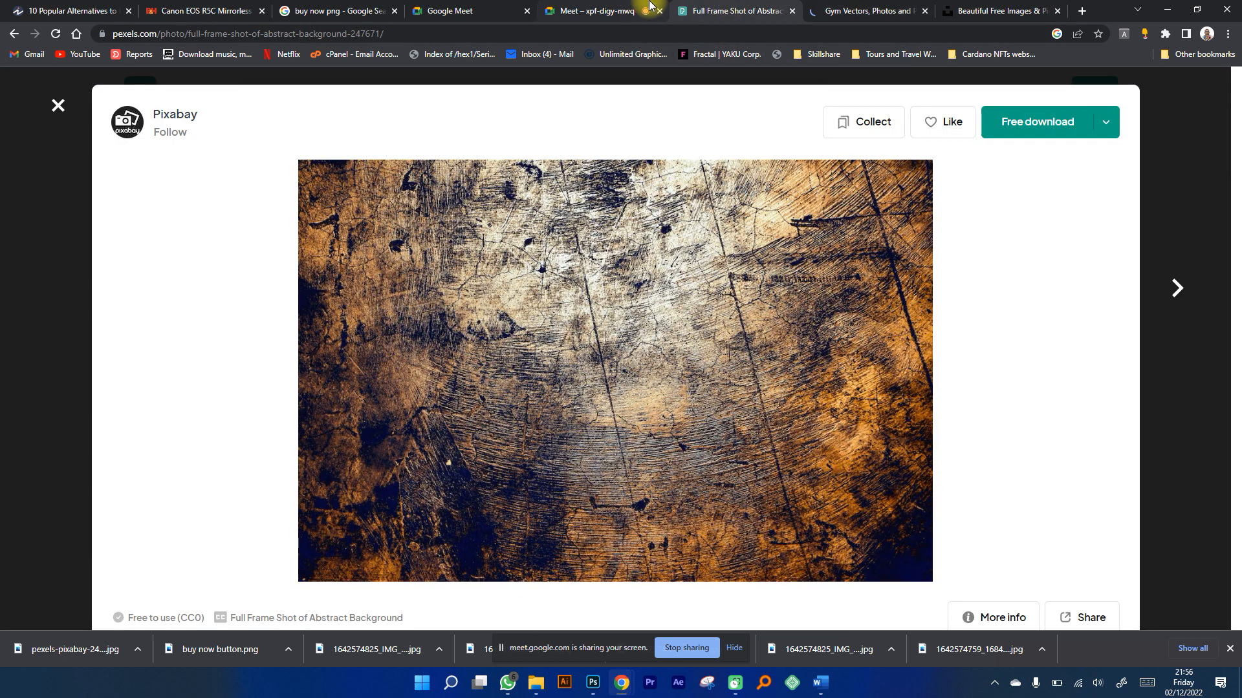
{"action": "left_click", "coordinate": [647, 12]}
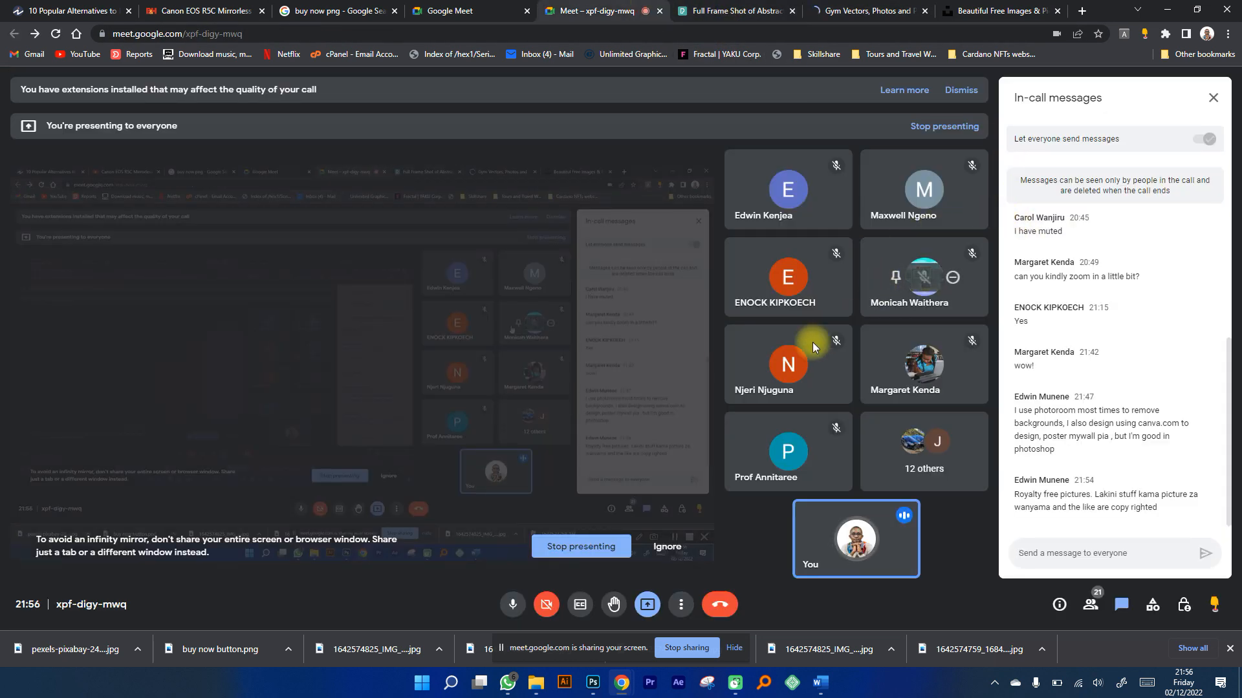
{"action": "mouse_move", "coordinate": [787, 359]}
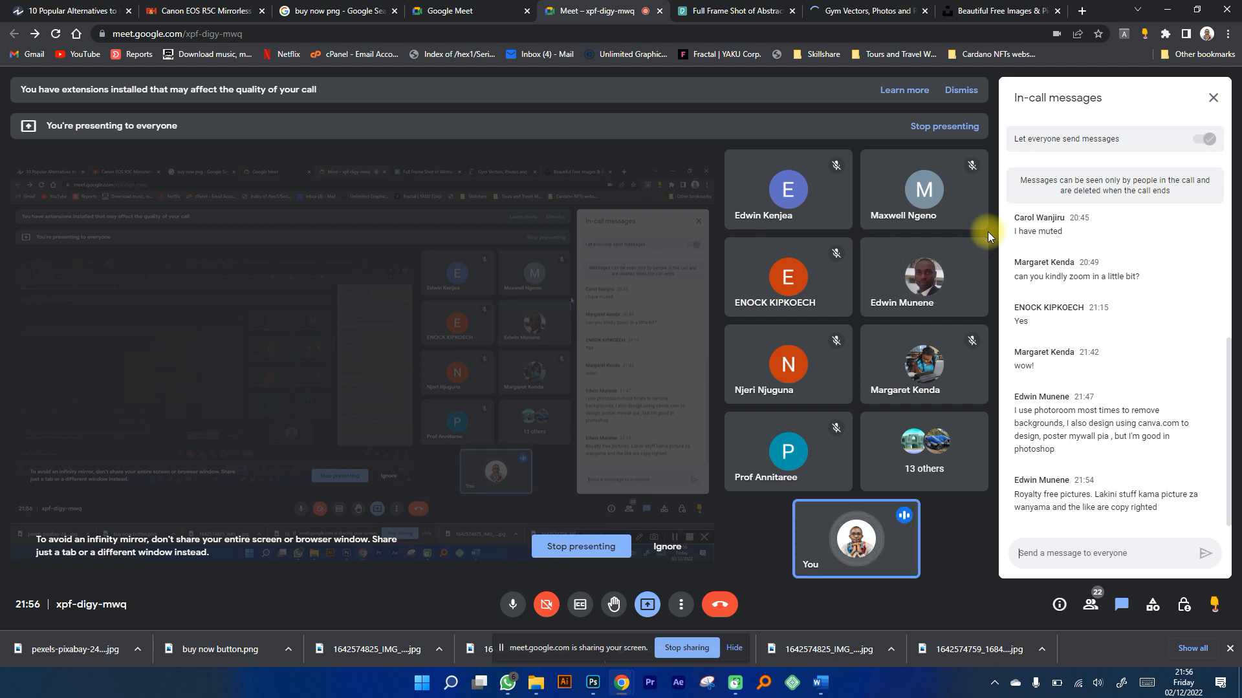
Switch to File Explorer, open the 0001 Design Resources folder on drive D: and check the Shardia Construction Company Limited folder.
{"action": "left_click", "coordinate": [535, 681]}
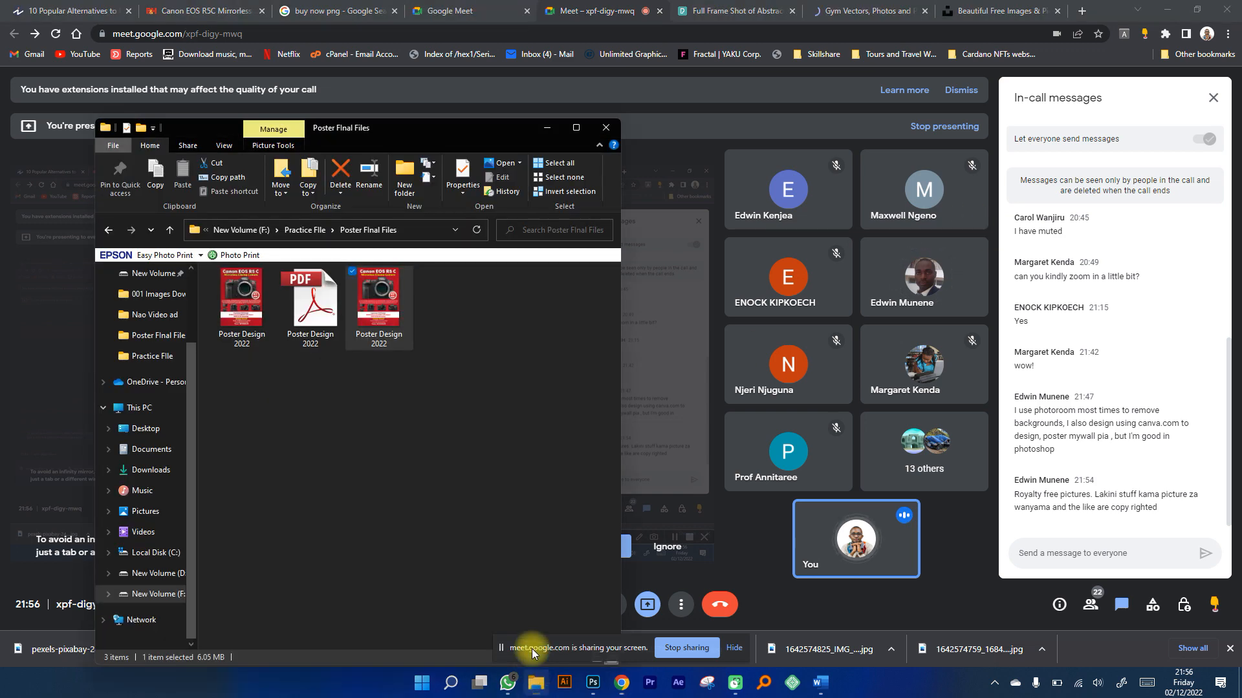
{"action": "left_click", "coordinate": [150, 574]}
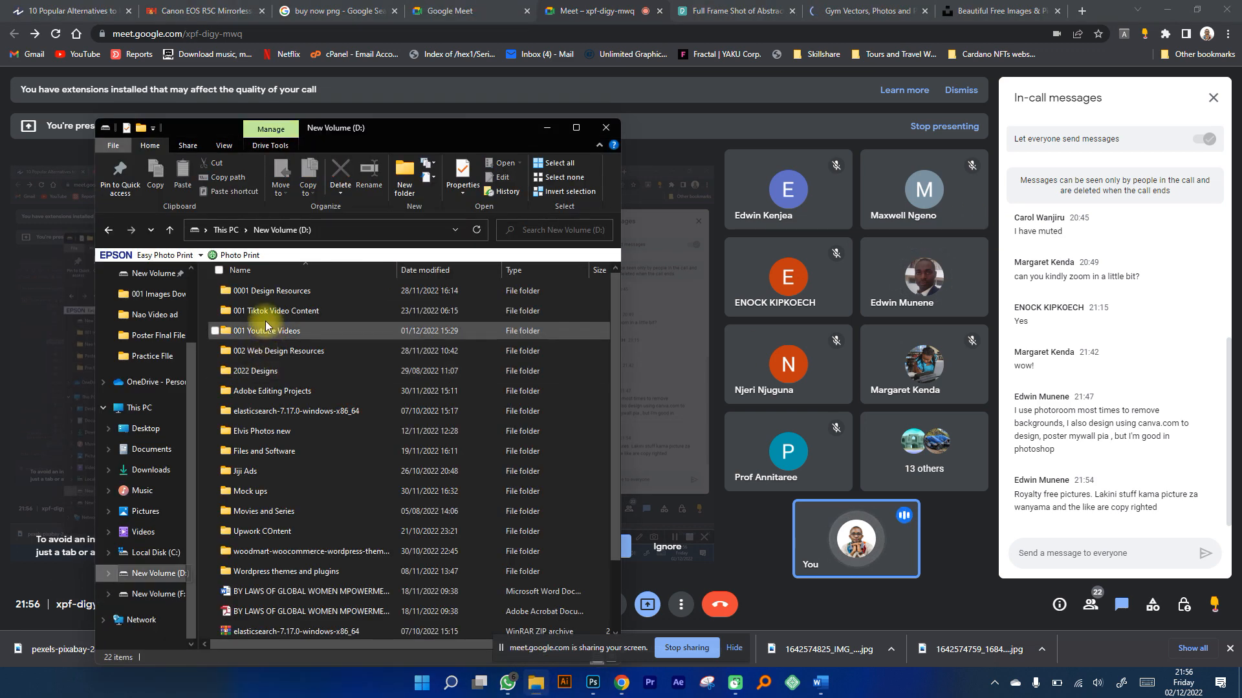
{"action": "double_click", "coordinate": [277, 290]}
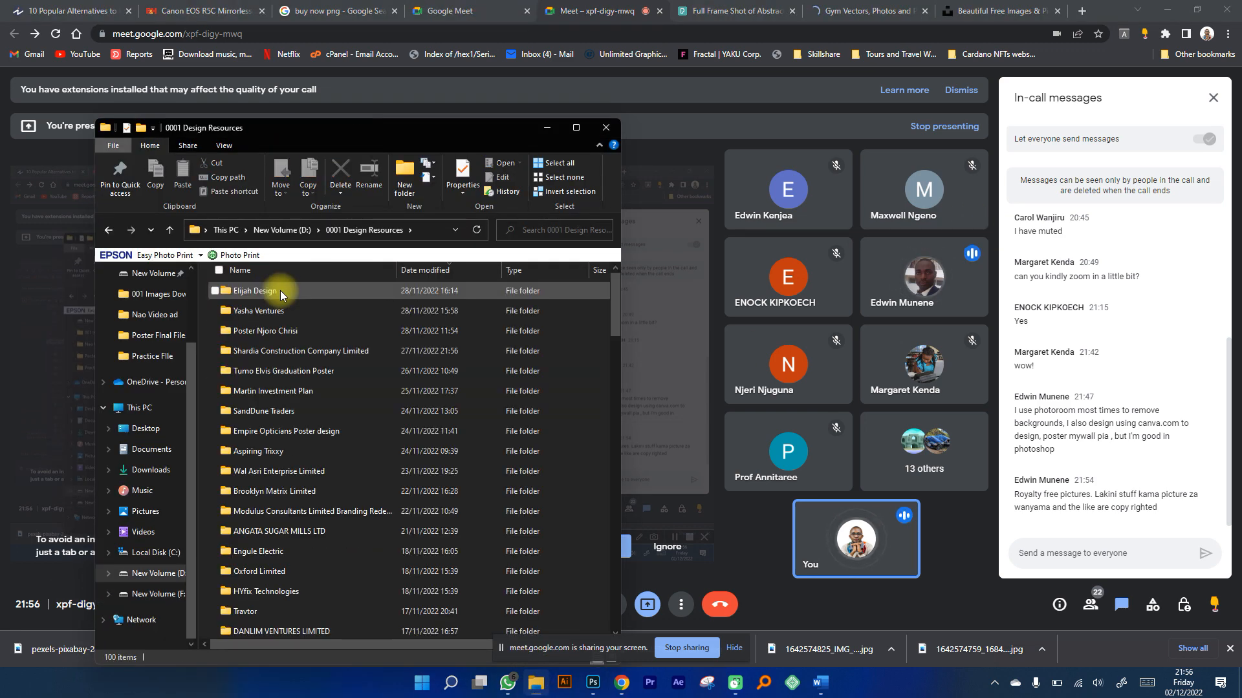
{"action": "left_click", "coordinate": [278, 353]}
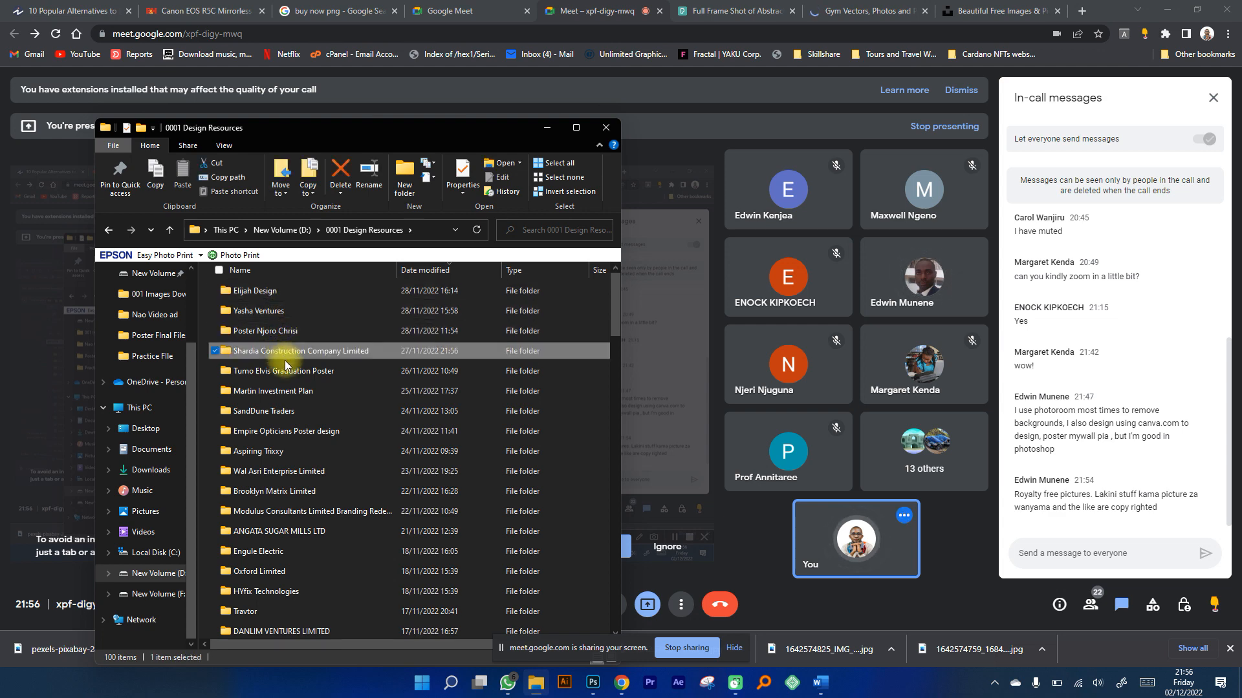
{"action": "double_click", "coordinate": [296, 350]}
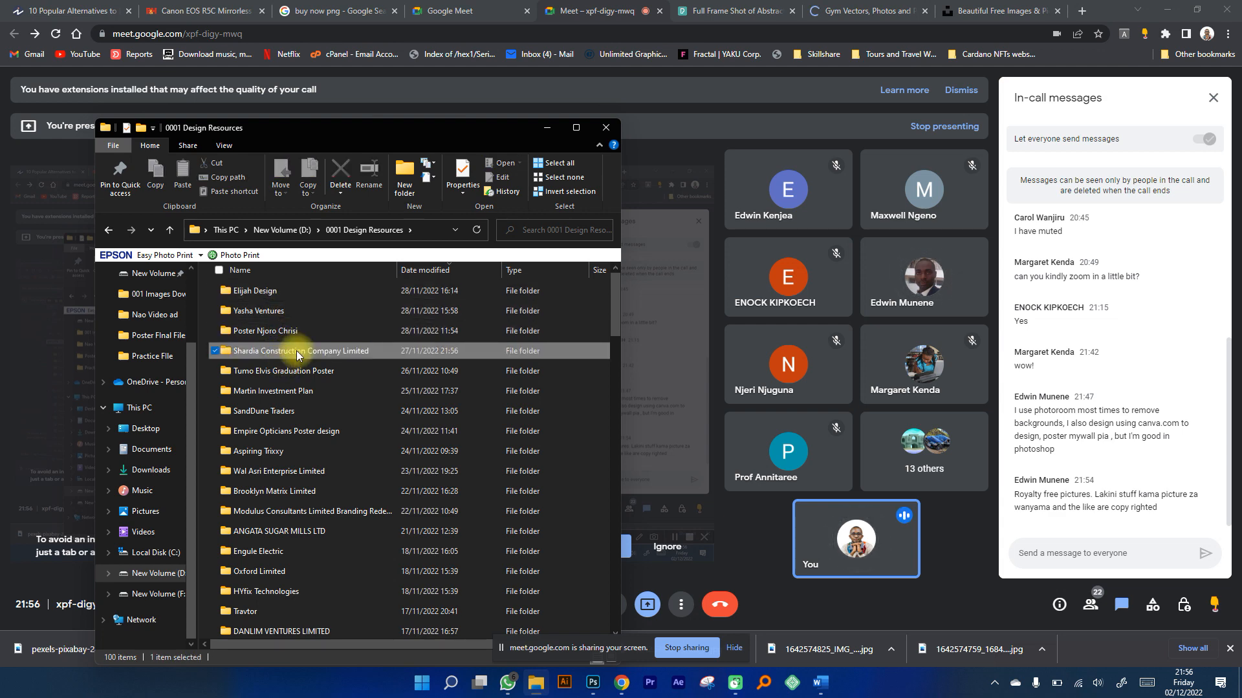
{"action": "key", "text": "BackSpace"}
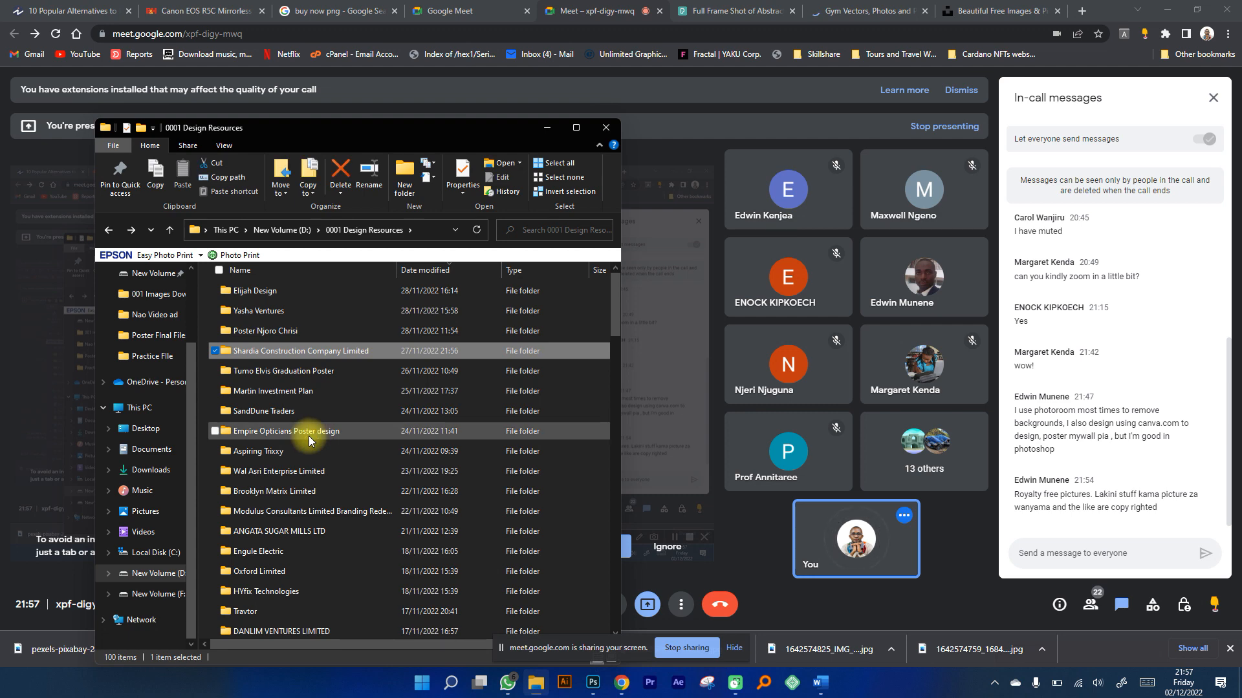
Find the Herbason Enterprises folder among the design resources and open the Herbason Enterprise Company Profile 2022 PDF from its Company Profile folder.
{"action": "scroll", "coordinate": [311, 456], "scroll_direction": "down", "scroll_amount": 1}
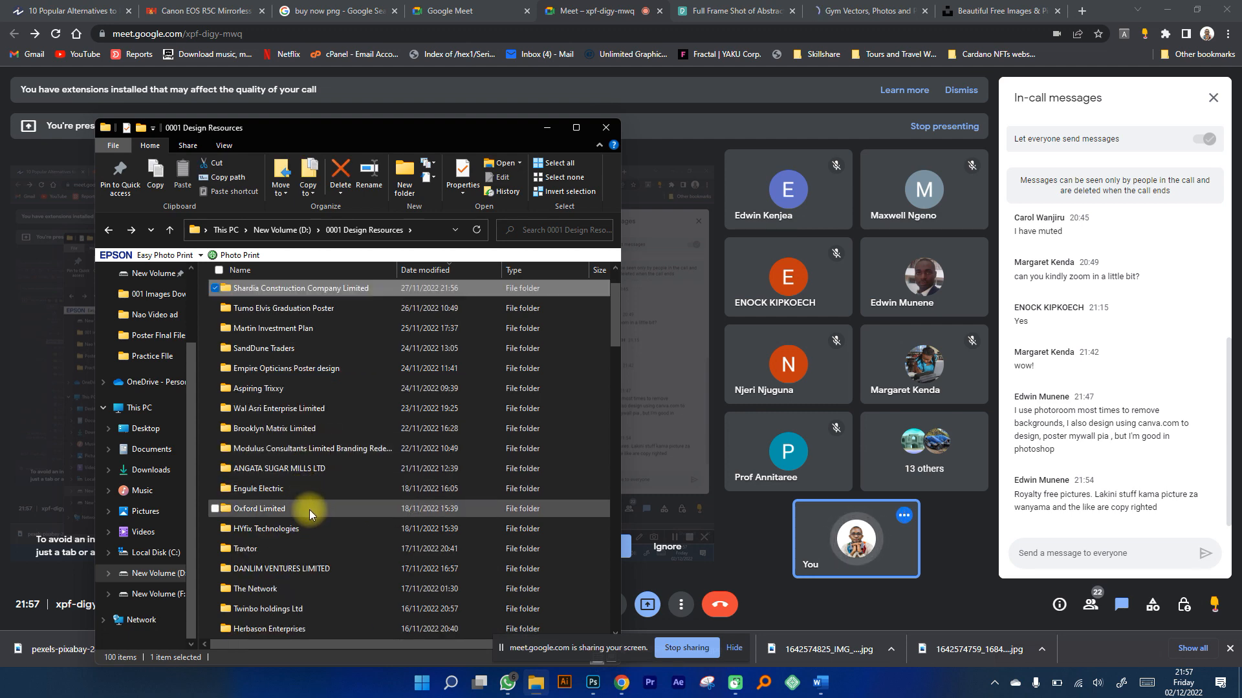
{"action": "scroll", "coordinate": [309, 509], "scroll_direction": "down", "scroll_amount": 3}
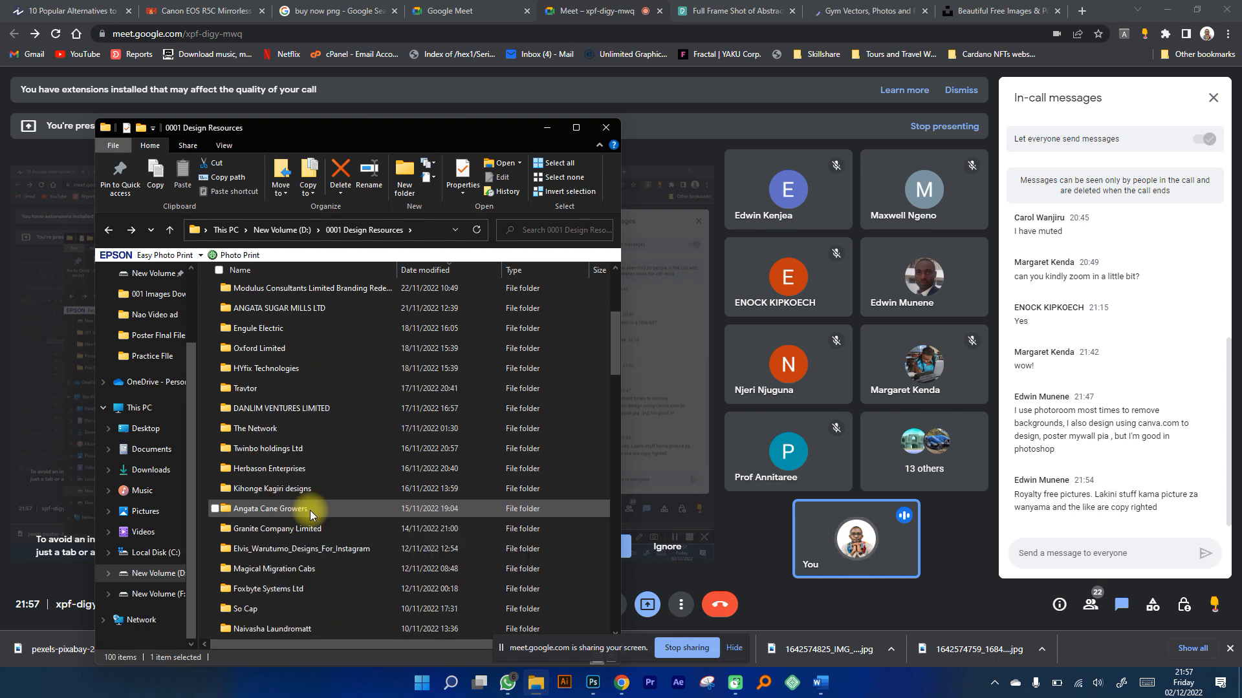
{"action": "scroll", "coordinate": [311, 511], "scroll_direction": "down", "scroll_amount": 7}
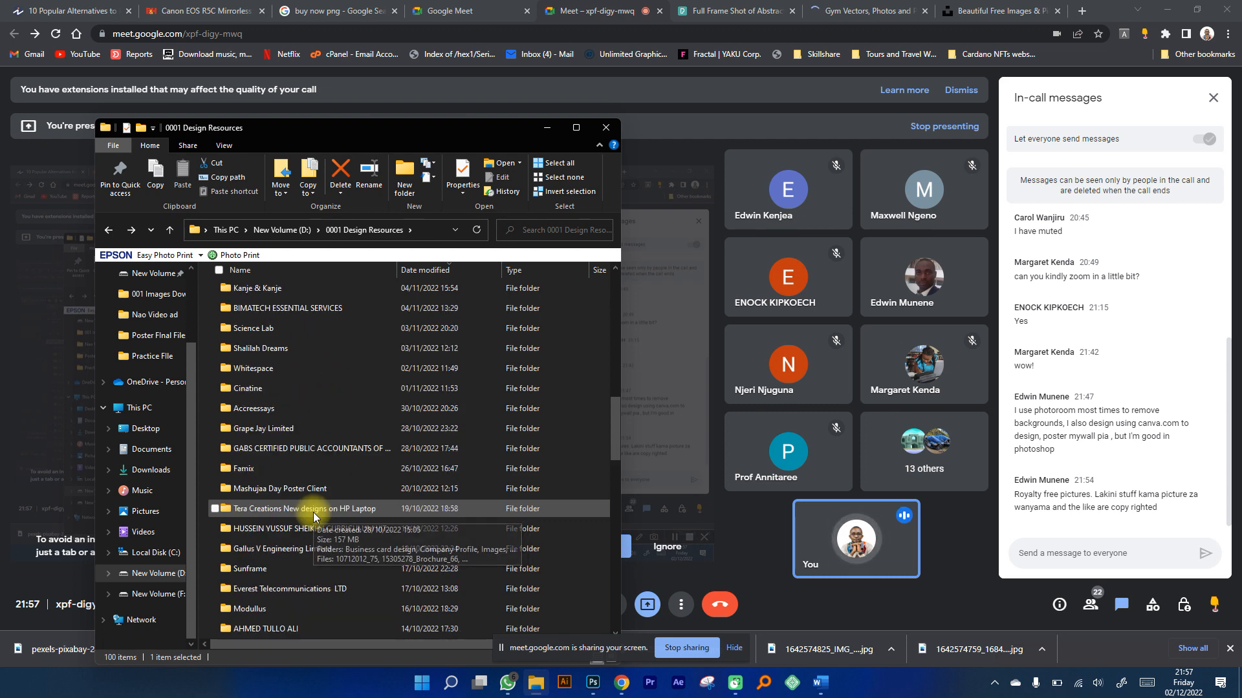
{"action": "scroll", "coordinate": [306, 523], "scroll_direction": "up", "scroll_amount": 1}
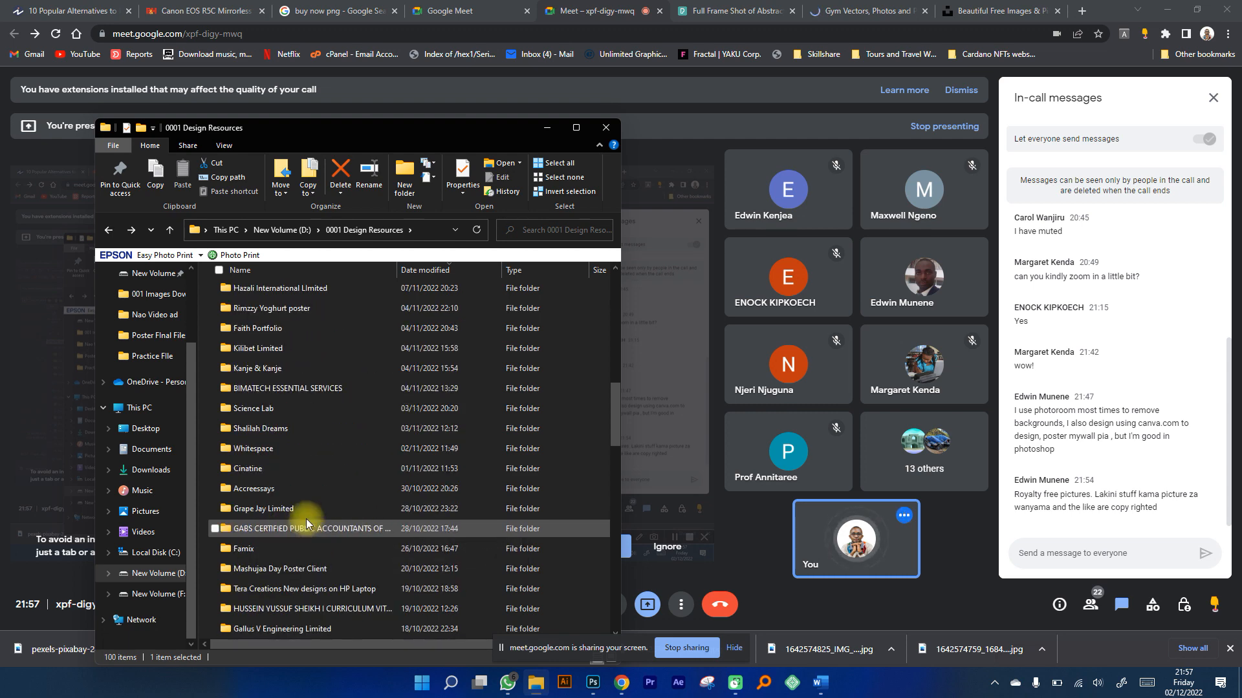
{"action": "scroll", "coordinate": [305, 518], "scroll_direction": "up", "scroll_amount": 4}
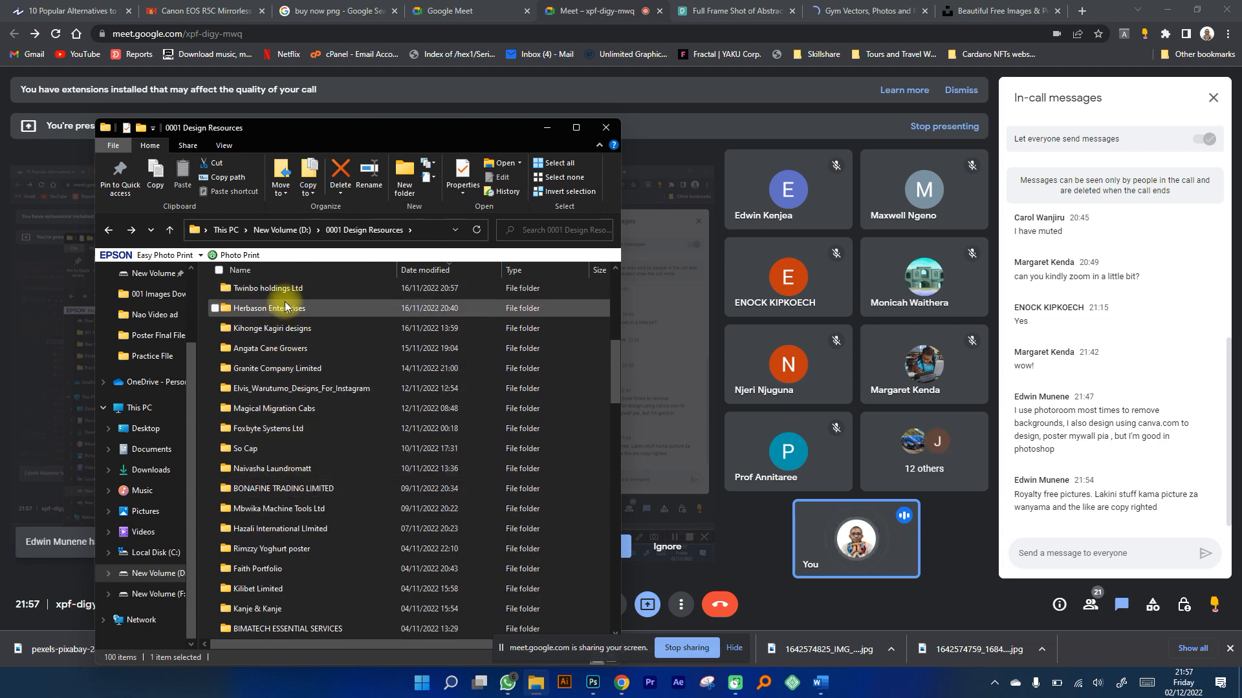
{"action": "scroll", "coordinate": [285, 349], "scroll_direction": "up", "scroll_amount": 1}
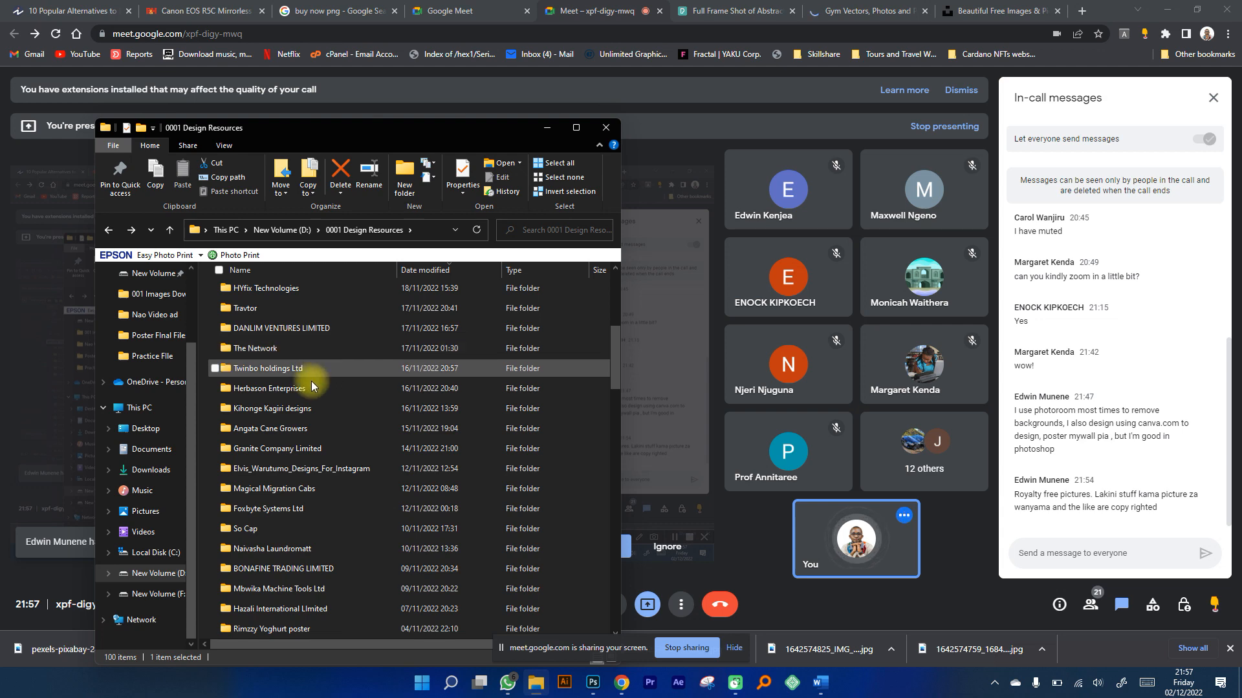
{"action": "scroll", "coordinate": [312, 386], "scroll_direction": "up", "scroll_amount": 1}
{"action": "left_click", "coordinate": [283, 469]}
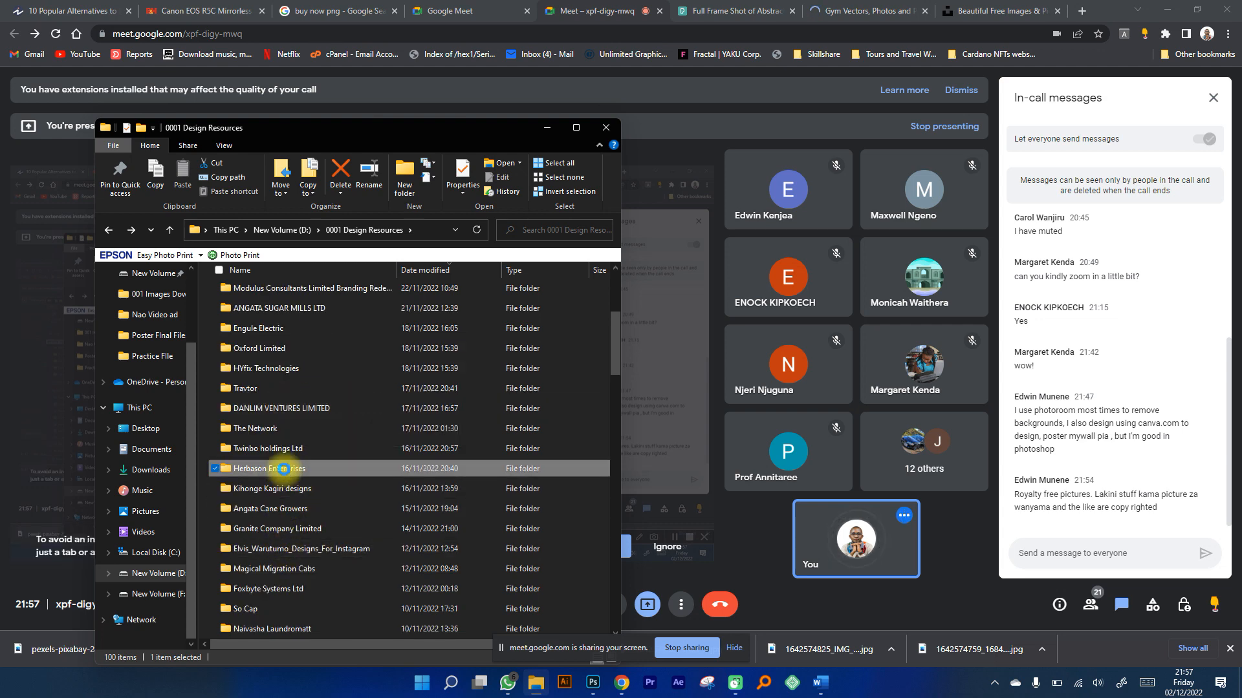
{"action": "double_click", "coordinate": [284, 470]}
{"action": "left_click", "coordinate": [252, 292]}
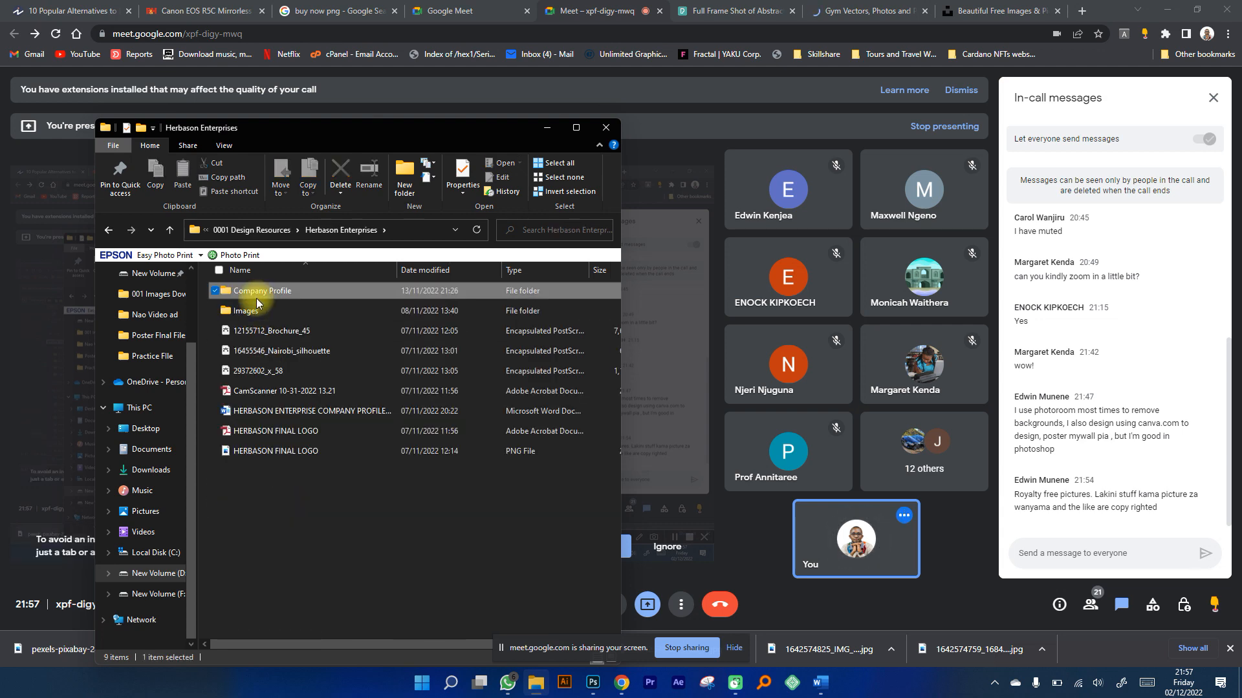
{"action": "key", "text": "Return"}
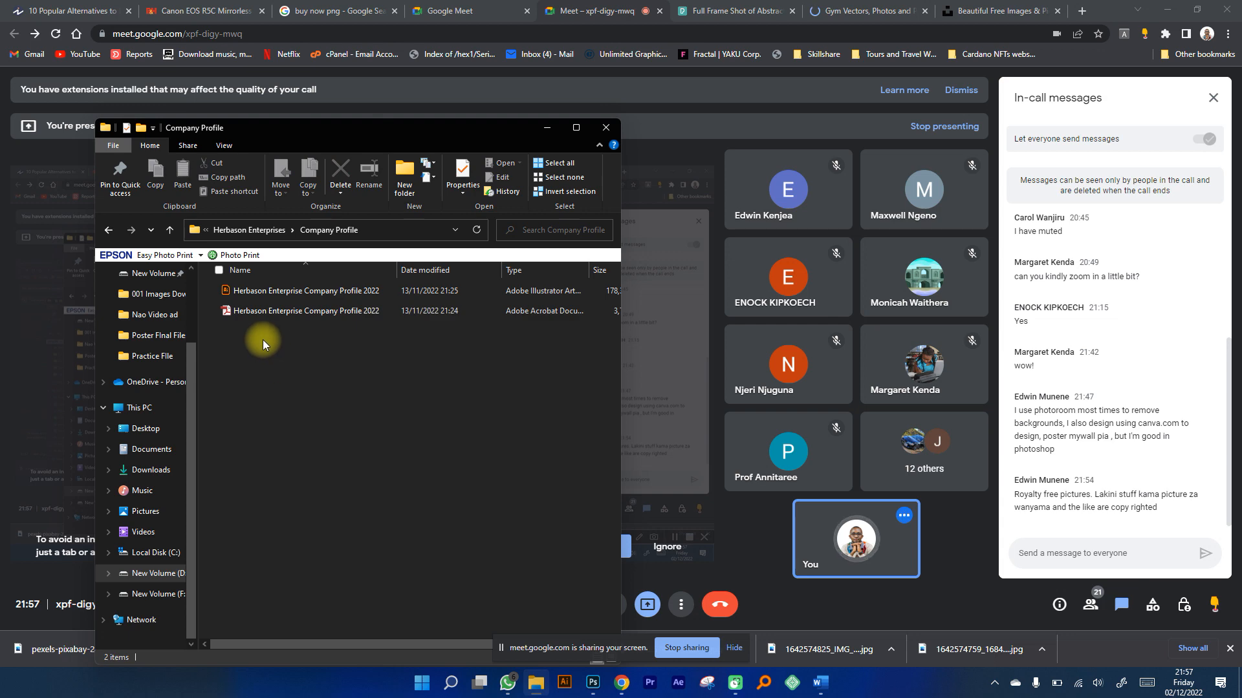
{"action": "double_click", "coordinate": [283, 312]}
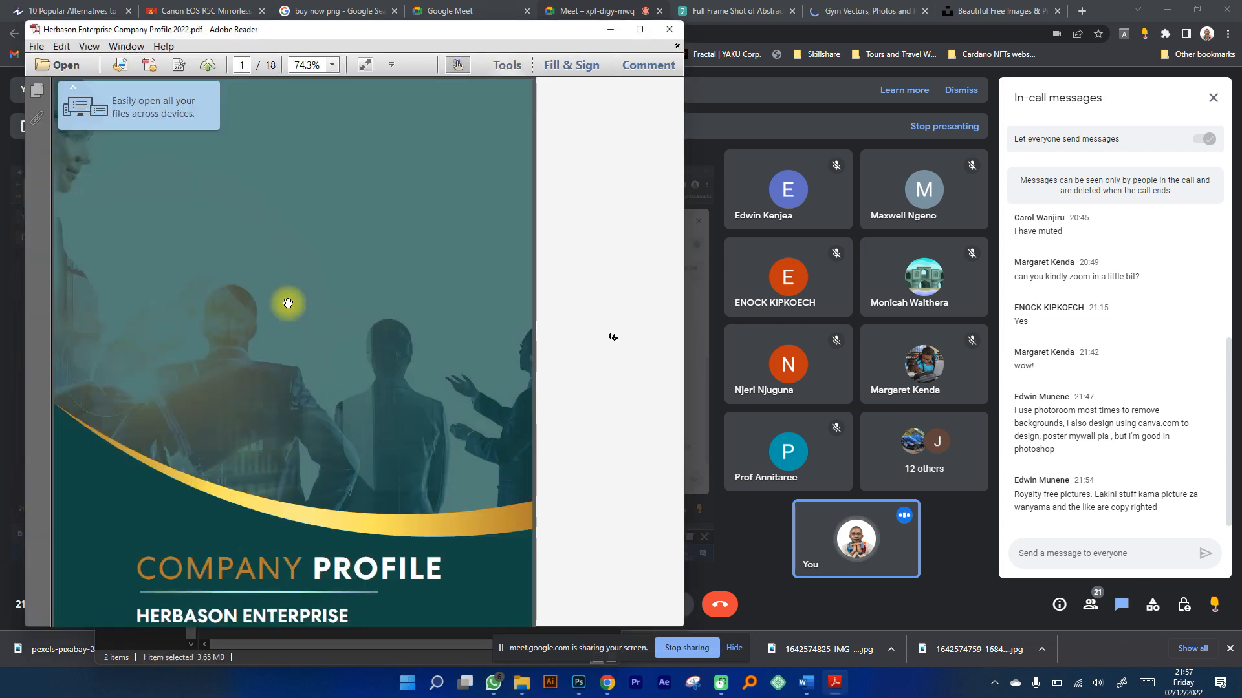
Look through the pages of the Herbason Enterprise company profile, examining its layout and images, and close the PDF.
{"action": "scroll", "coordinate": [306, 325], "scroll_direction": "down", "scroll_amount": 10}
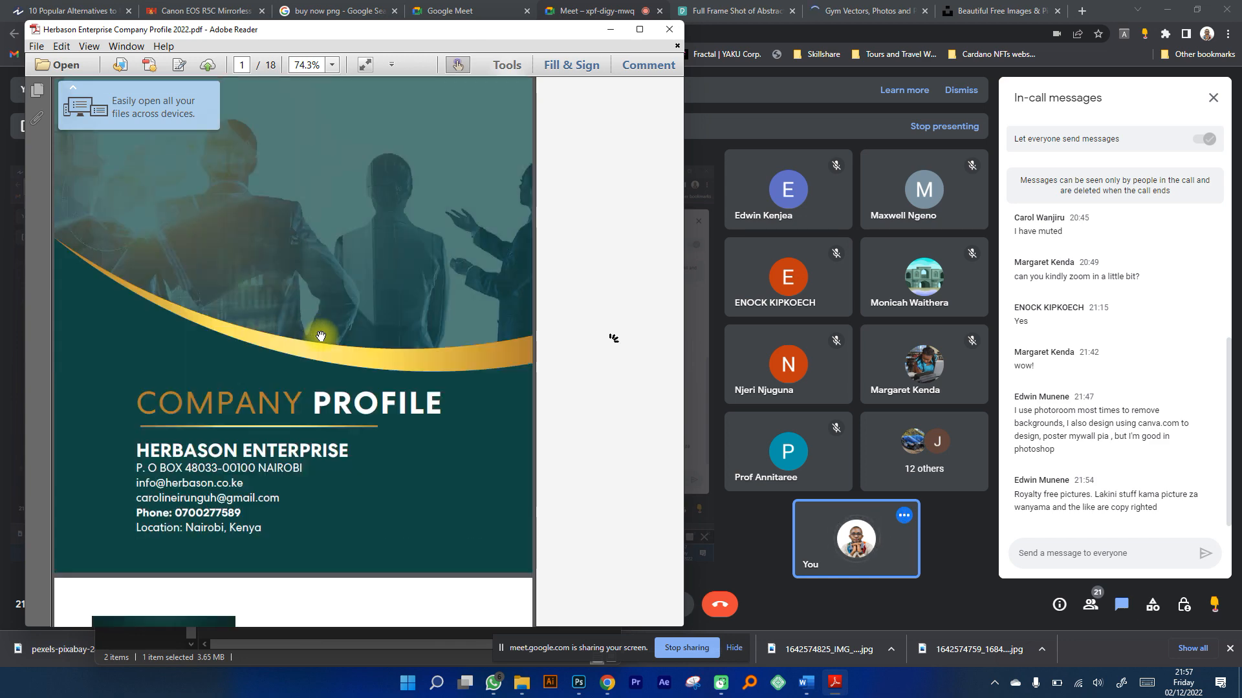
{"action": "scroll", "coordinate": [324, 346], "scroll_direction": "down", "scroll_amount": 20}
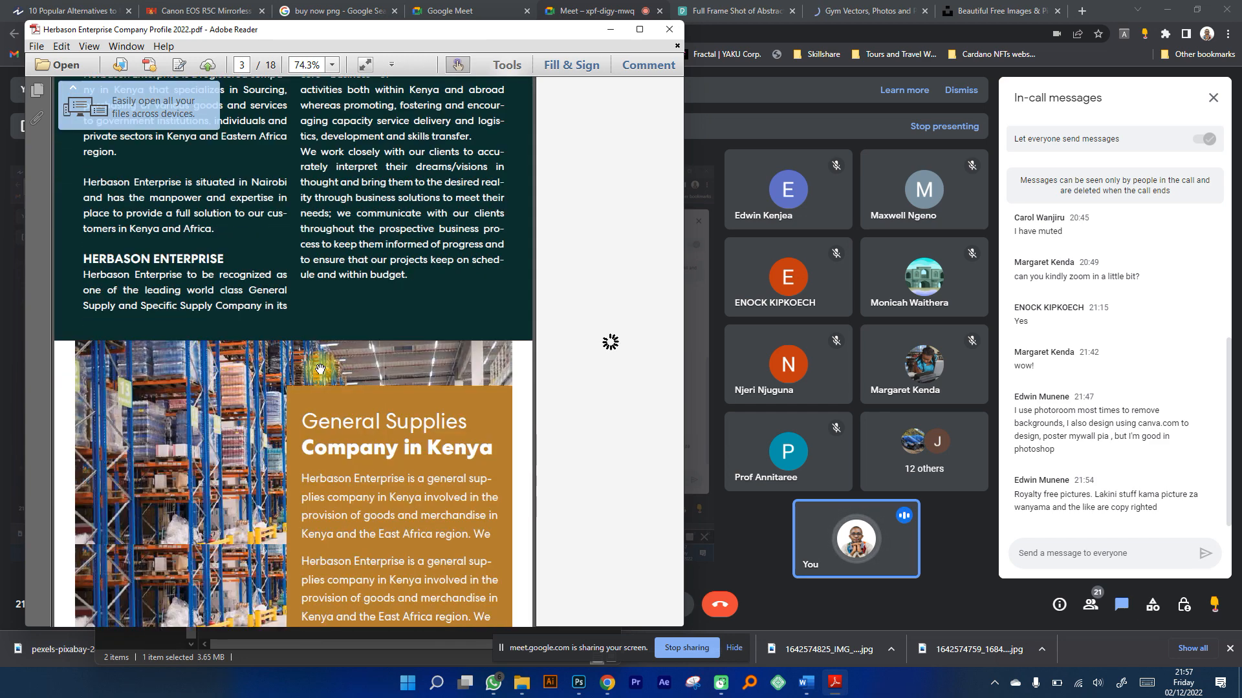
{"action": "scroll", "coordinate": [326, 379], "scroll_direction": "down", "scroll_amount": 20}
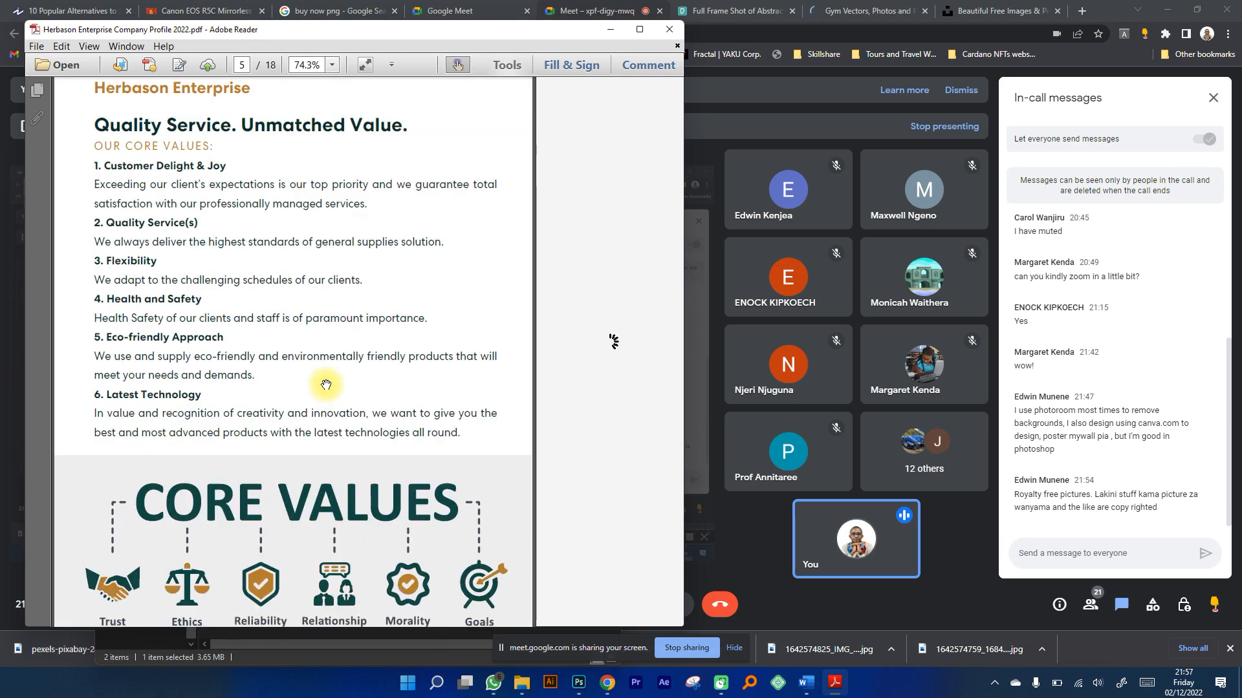
{"action": "scroll", "coordinate": [329, 401], "scroll_direction": "down", "scroll_amount": 16}
{"action": "scroll", "coordinate": [212, 269], "scroll_direction": "up", "scroll_amount": 8}
{"action": "scroll", "coordinate": [278, 368], "scroll_direction": "down", "scroll_amount": 5}
{"action": "scroll", "coordinate": [278, 382], "scroll_direction": "down", "scroll_amount": 20}
{"action": "scroll", "coordinate": [280, 252], "scroll_direction": "up", "scroll_amount": 4}
{"action": "scroll", "coordinate": [362, 278], "scroll_direction": "down", "scroll_amount": 6}
{"action": "scroll", "coordinate": [371, 278], "scroll_direction": "down", "scroll_amount": 20}
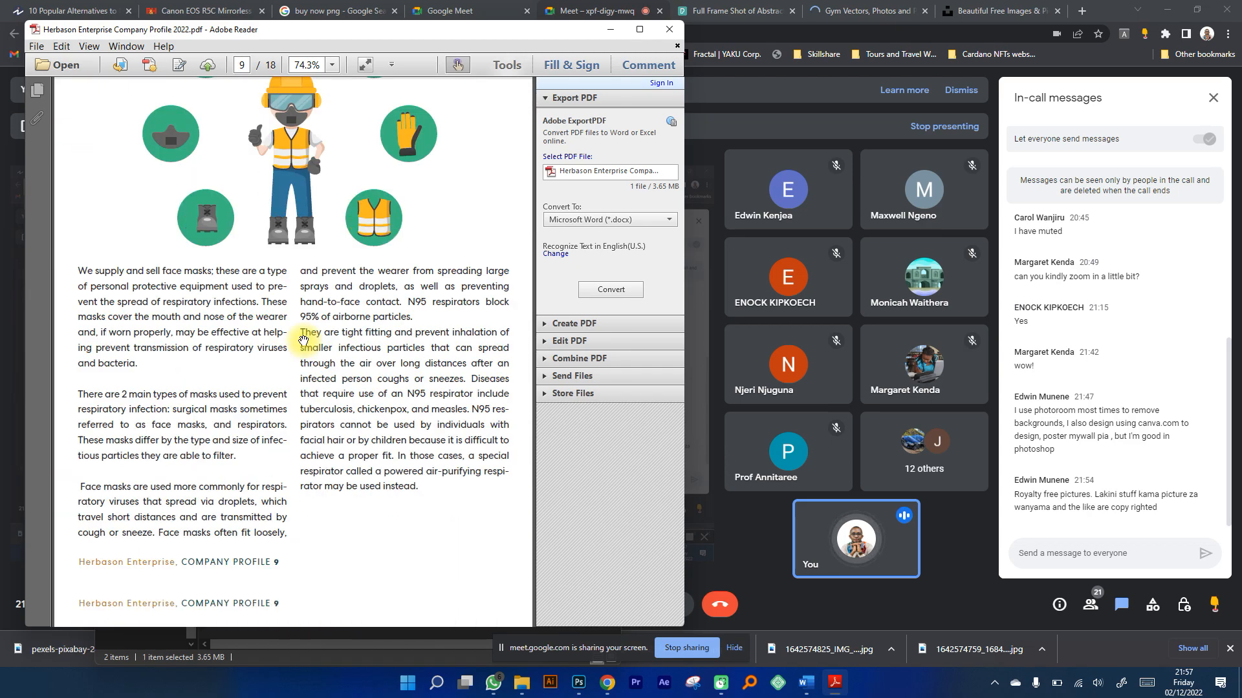
{"action": "scroll", "coordinate": [305, 335], "scroll_direction": "down", "scroll_amount": 20}
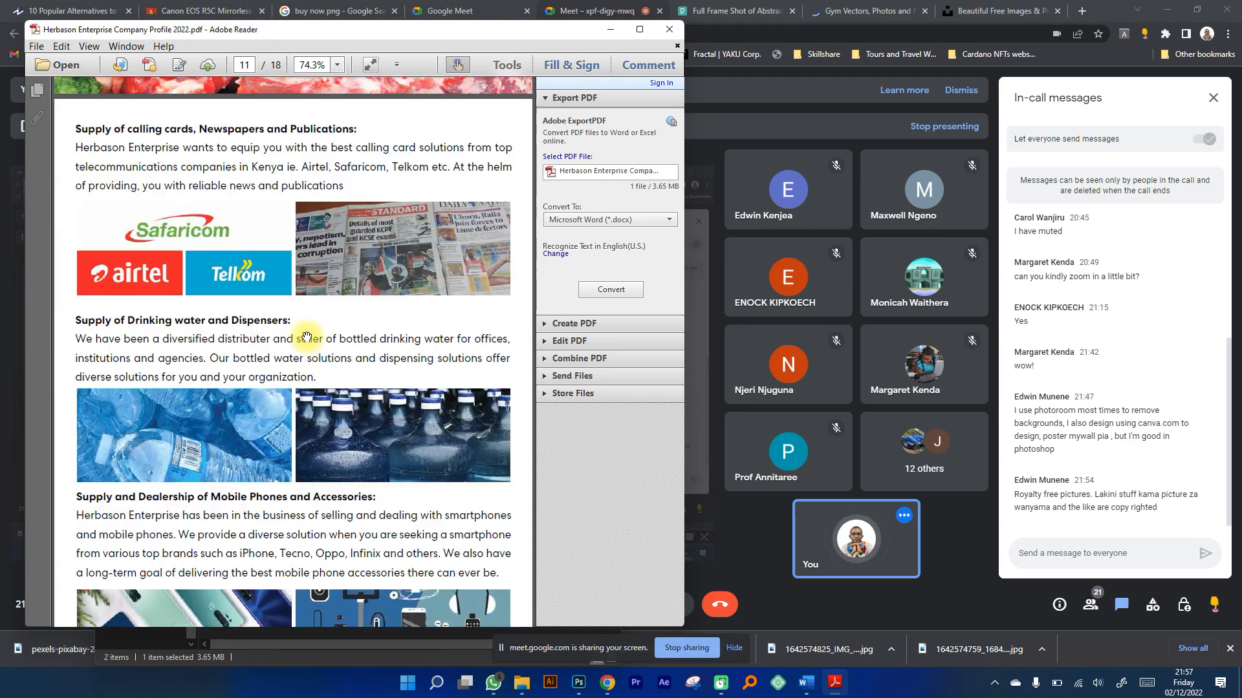
{"action": "scroll", "coordinate": [307, 335], "scroll_direction": "down", "scroll_amount": 10}
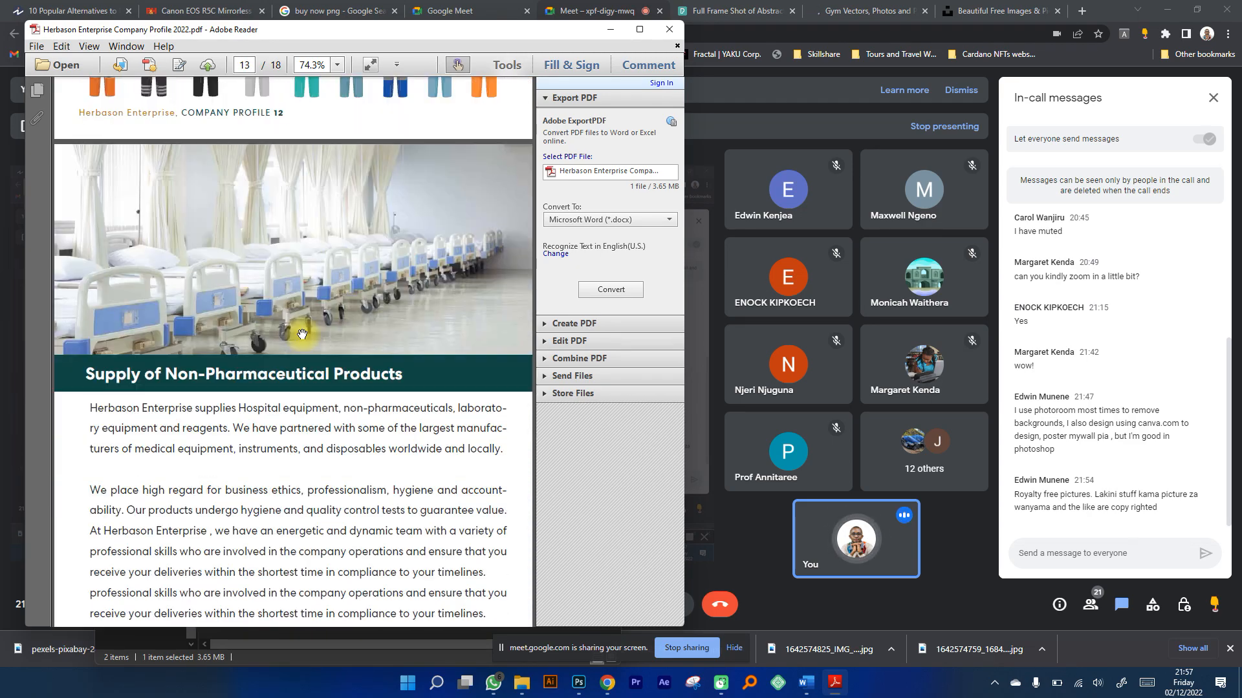
{"action": "scroll", "coordinate": [302, 333], "scroll_direction": "down", "scroll_amount": 5}
{"action": "key", "text": "ctrl+q"}
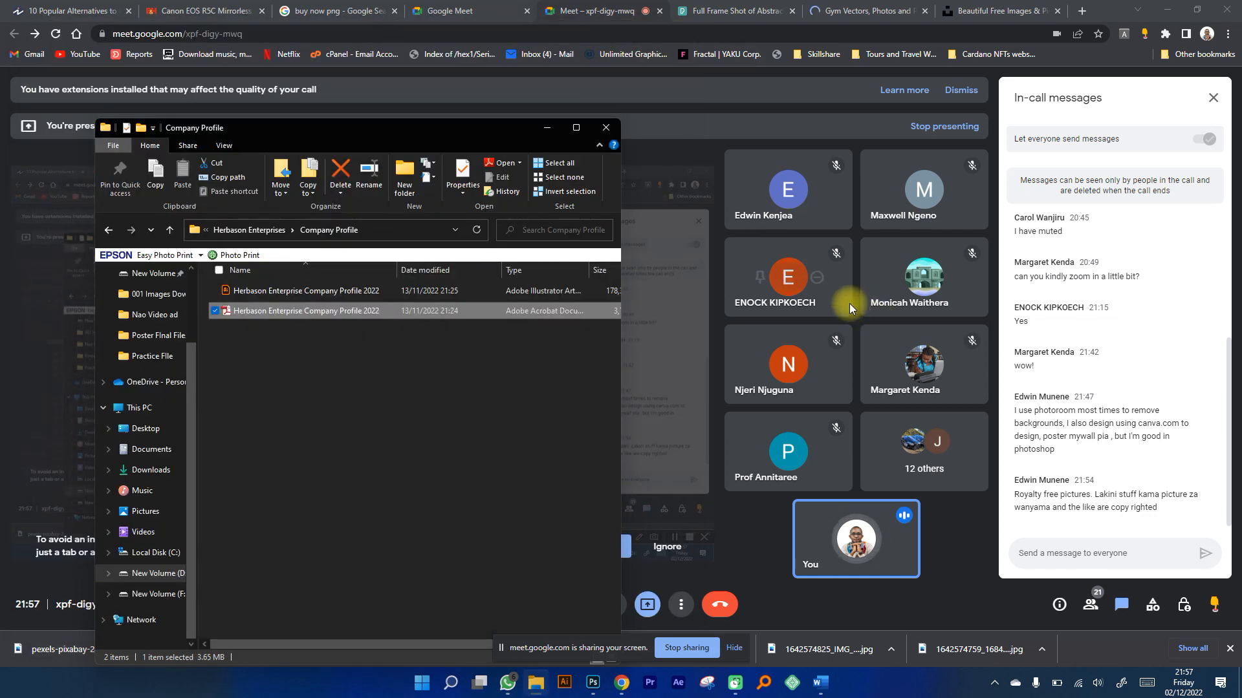
Minimise File Explorer, close the enlarged grunge photo on Pexels and return to the gym results on Freepik.
{"action": "left_click", "coordinate": [545, 126]}
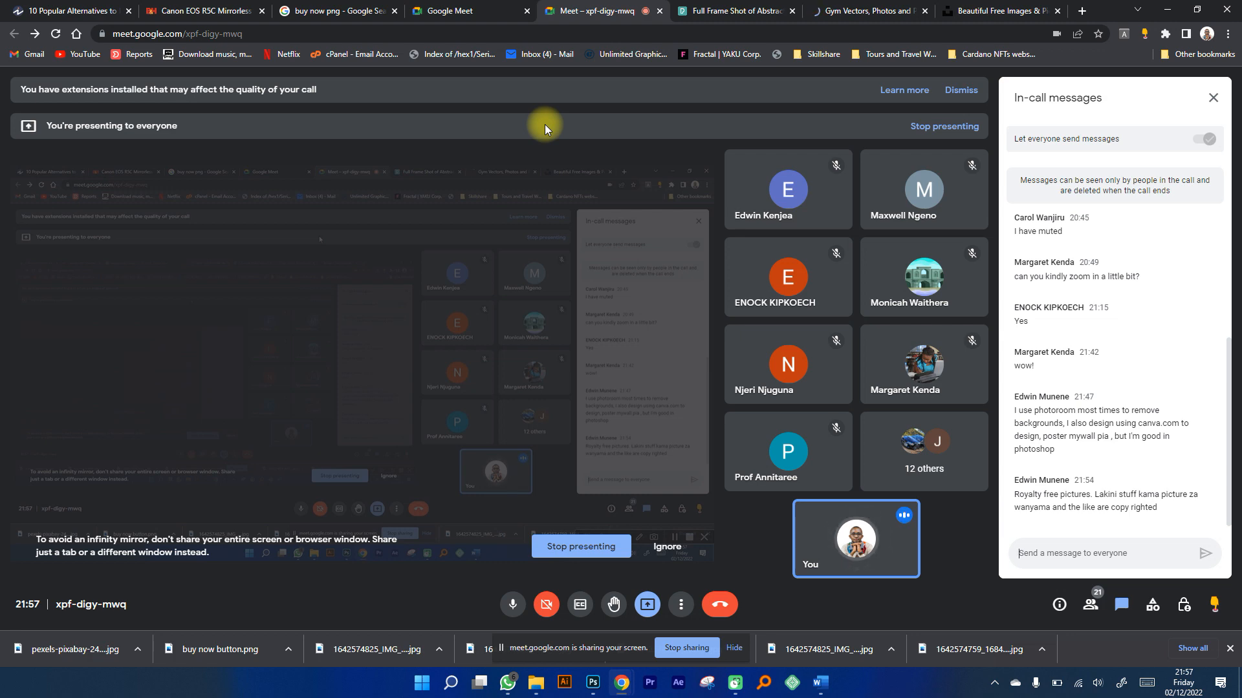
{"action": "left_click", "coordinate": [864, 11]}
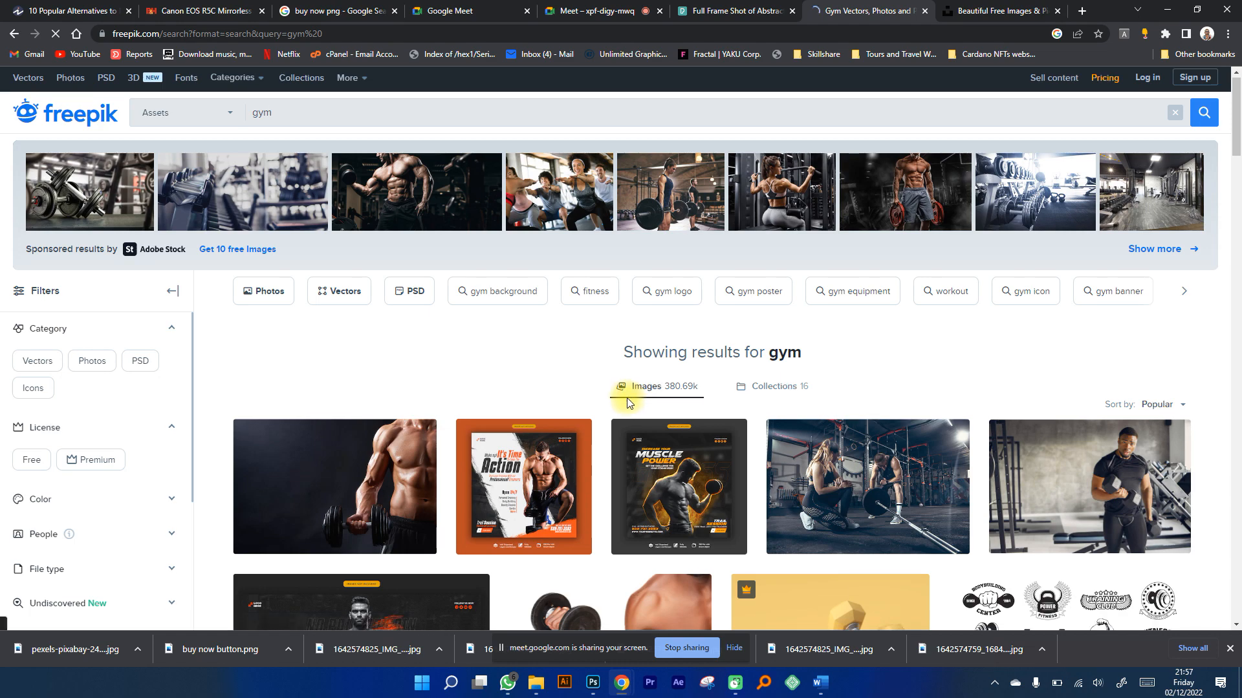
{"action": "scroll", "coordinate": [627, 398], "scroll_direction": "down", "scroll_amount": 4}
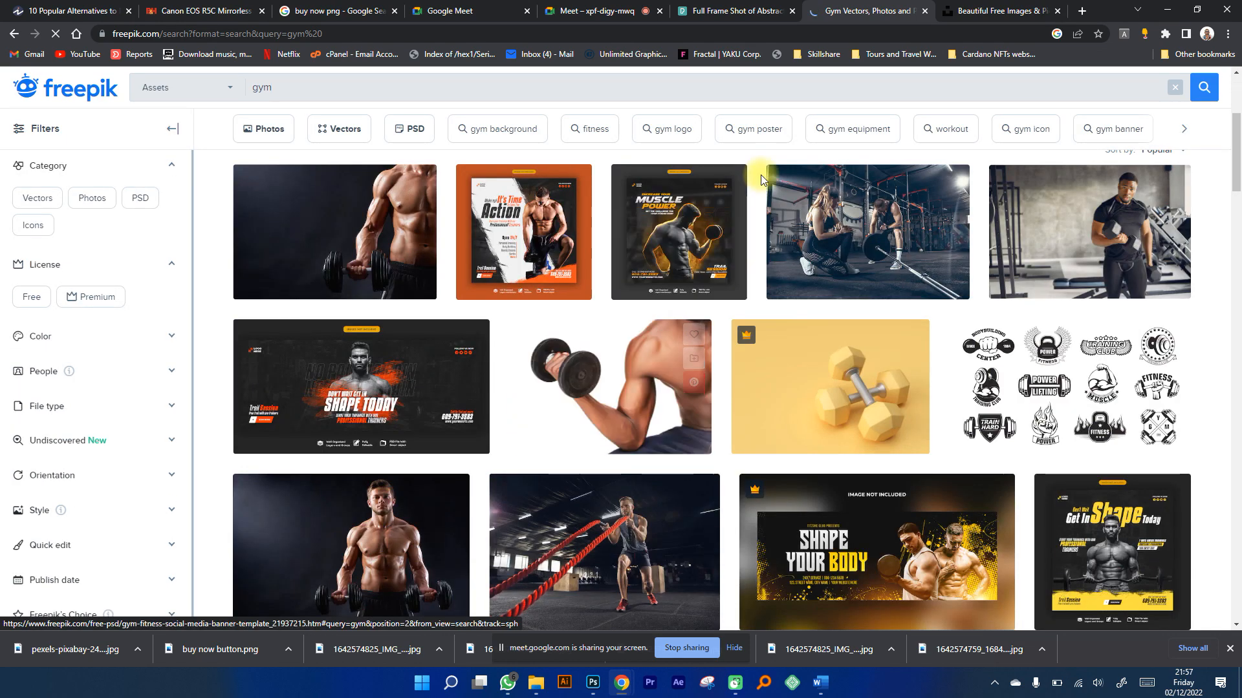
{"action": "left_click", "coordinate": [737, 10]}
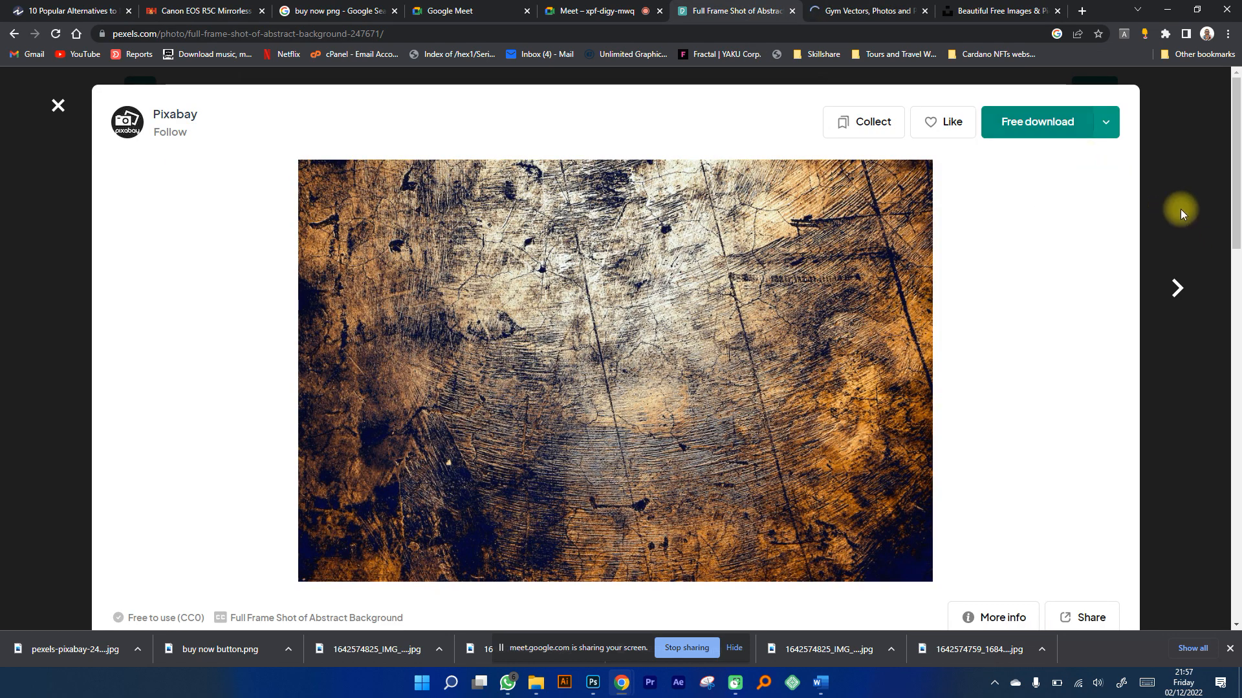
{"action": "left_click", "coordinate": [1181, 208]}
{"action": "left_click", "coordinate": [841, 10]}
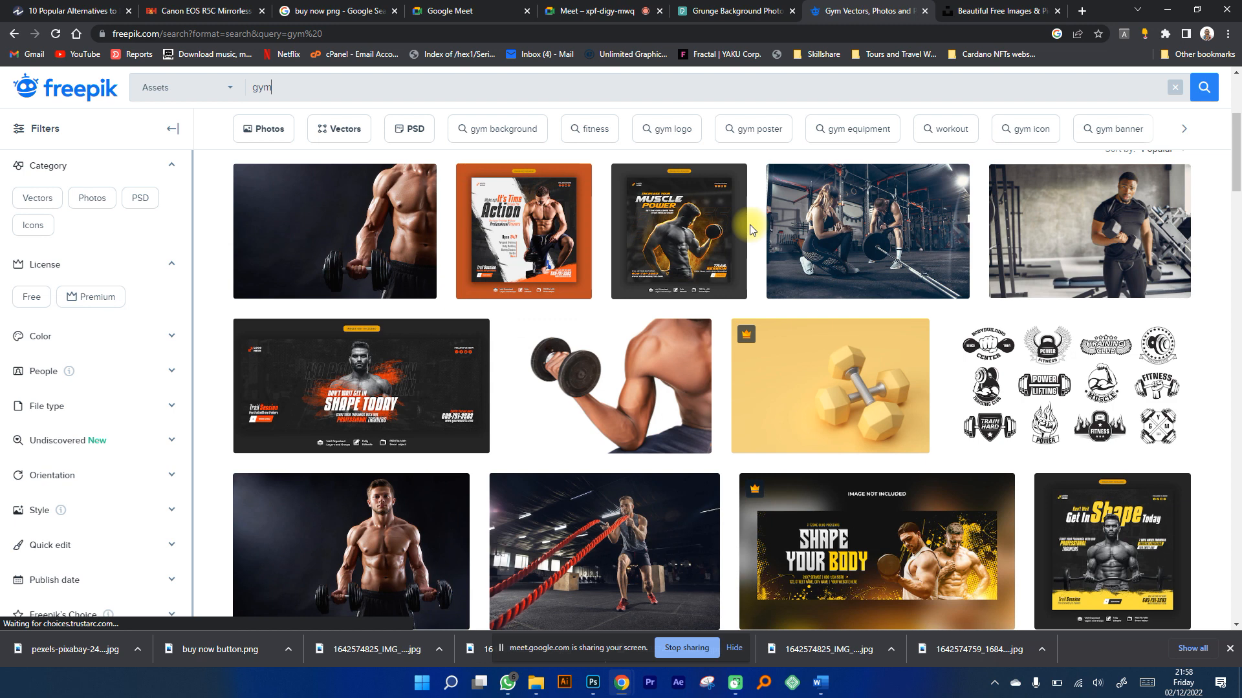
Search the Freepik assets for "business card".
{"action": "scroll", "coordinate": [751, 230], "scroll_direction": "up", "scroll_amount": 4}
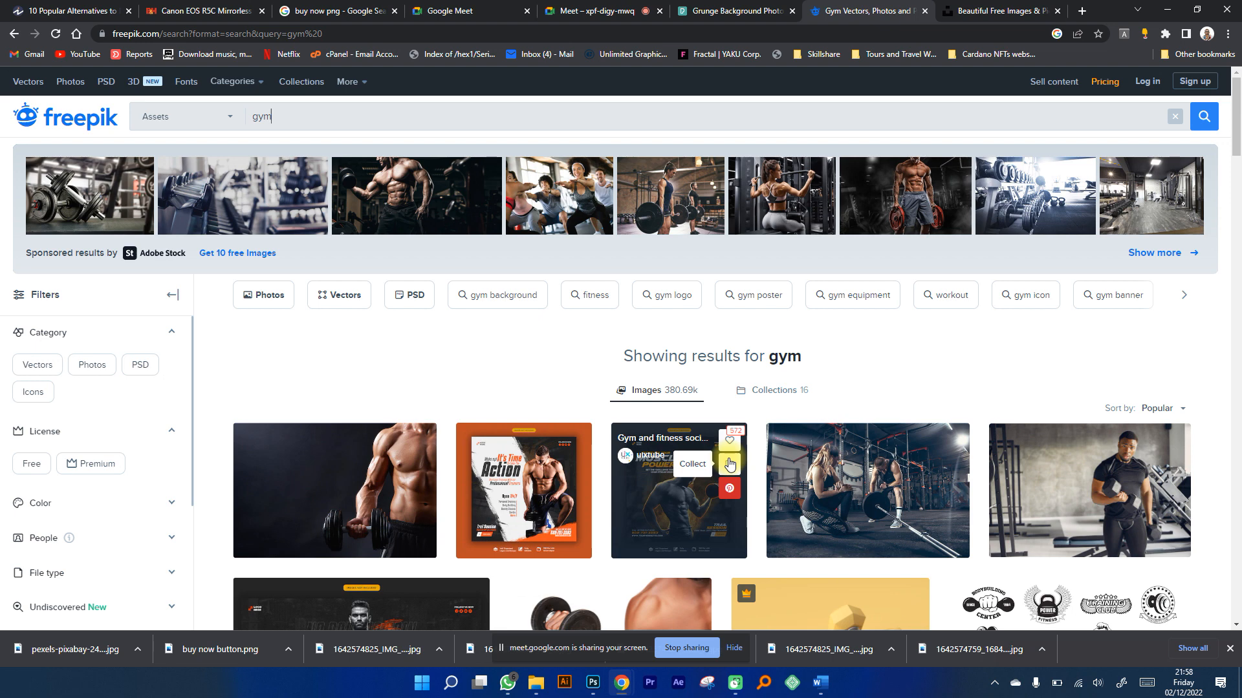
{"action": "type", "text": "business card"}
{"action": "key", "text": "Return"}
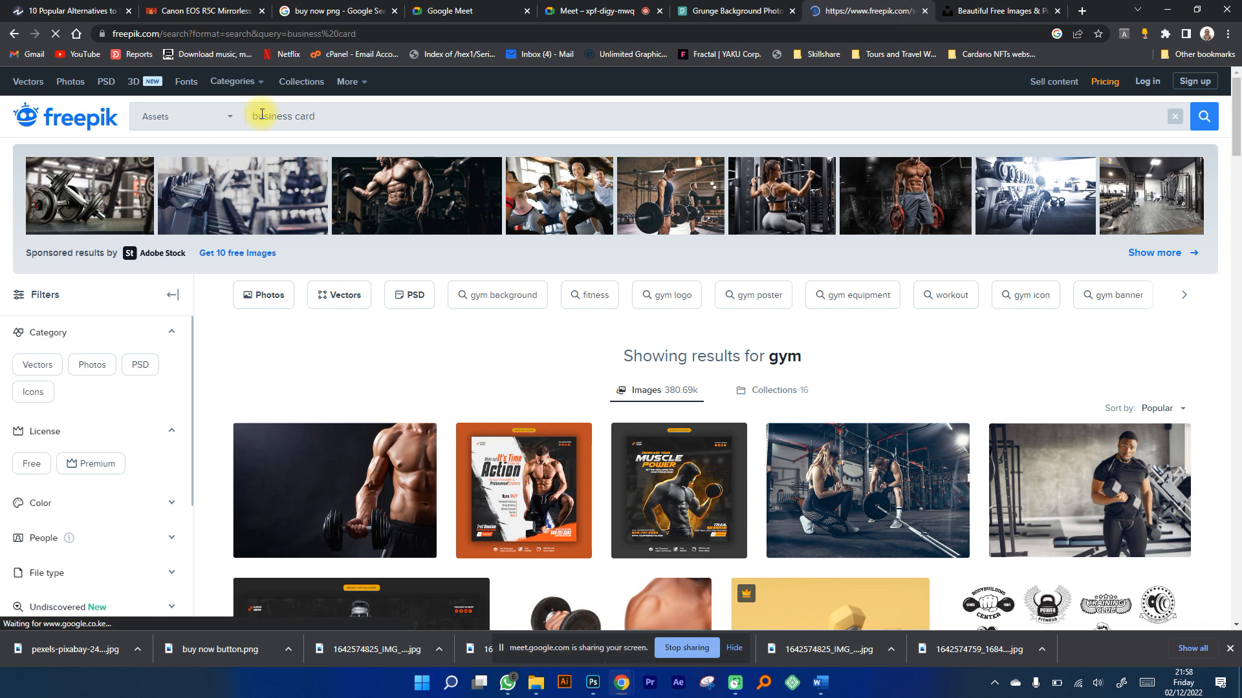
Look over the business card results on Freepik and search the assets for "poster" instead.
{"action": "scroll", "coordinate": [269, 138], "scroll_direction": "down", "scroll_amount": 3}
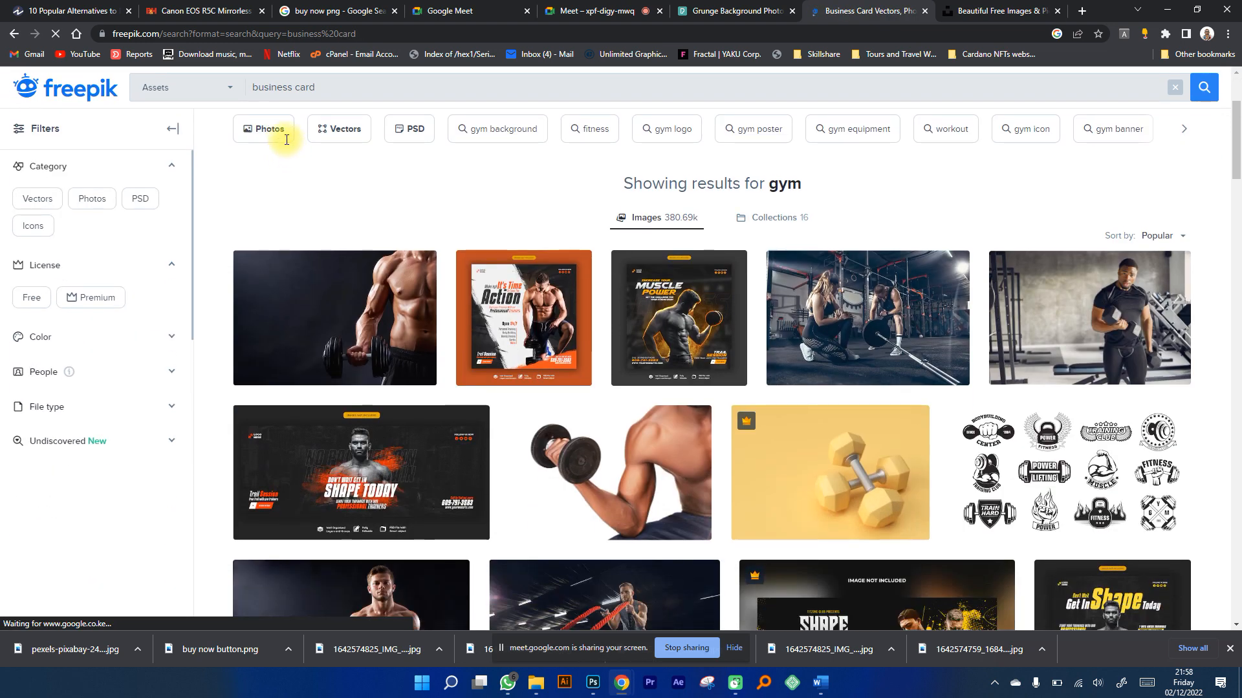
{"action": "scroll", "coordinate": [369, 245], "scroll_direction": "down", "scroll_amount": 3}
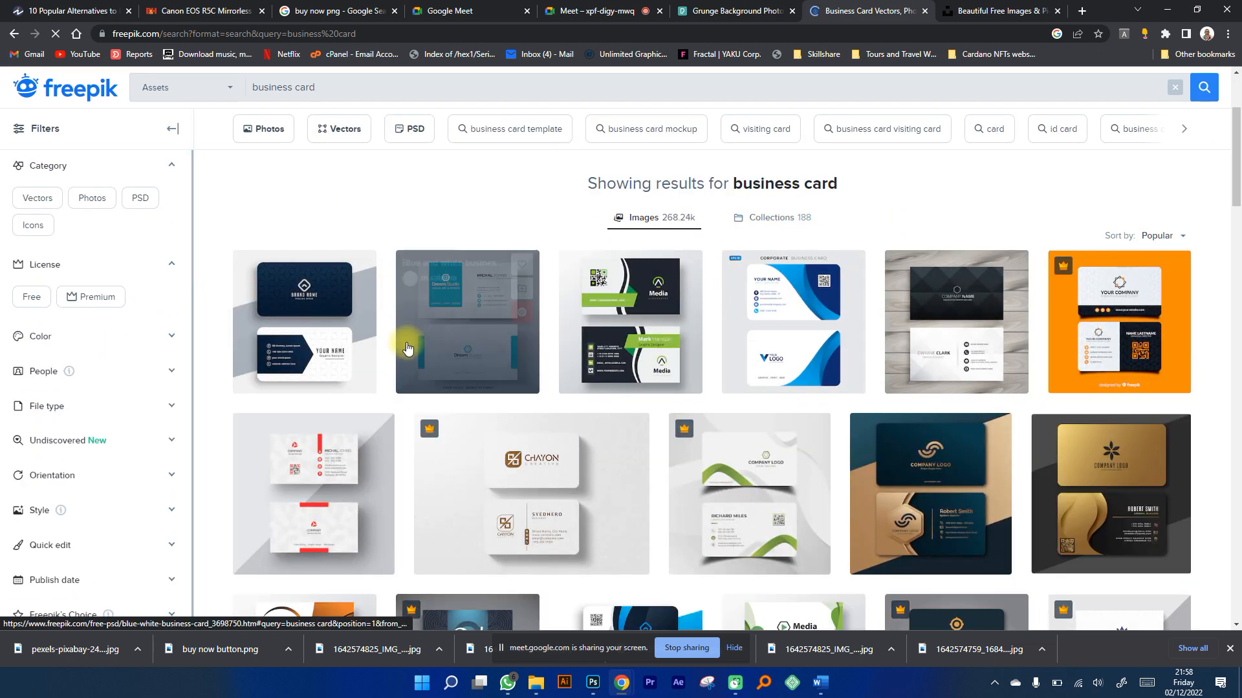
{"action": "scroll", "coordinate": [393, 287], "scroll_direction": "up", "scroll_amount": 3}
{"action": "left_click_drag", "start_coordinate": [316, 116], "coordinate": [200, 115]}
{"action": "key", "text": "BackSpace"}
{"action": "type", "text": "poster"}
{"action": "key", "text": "Return"}
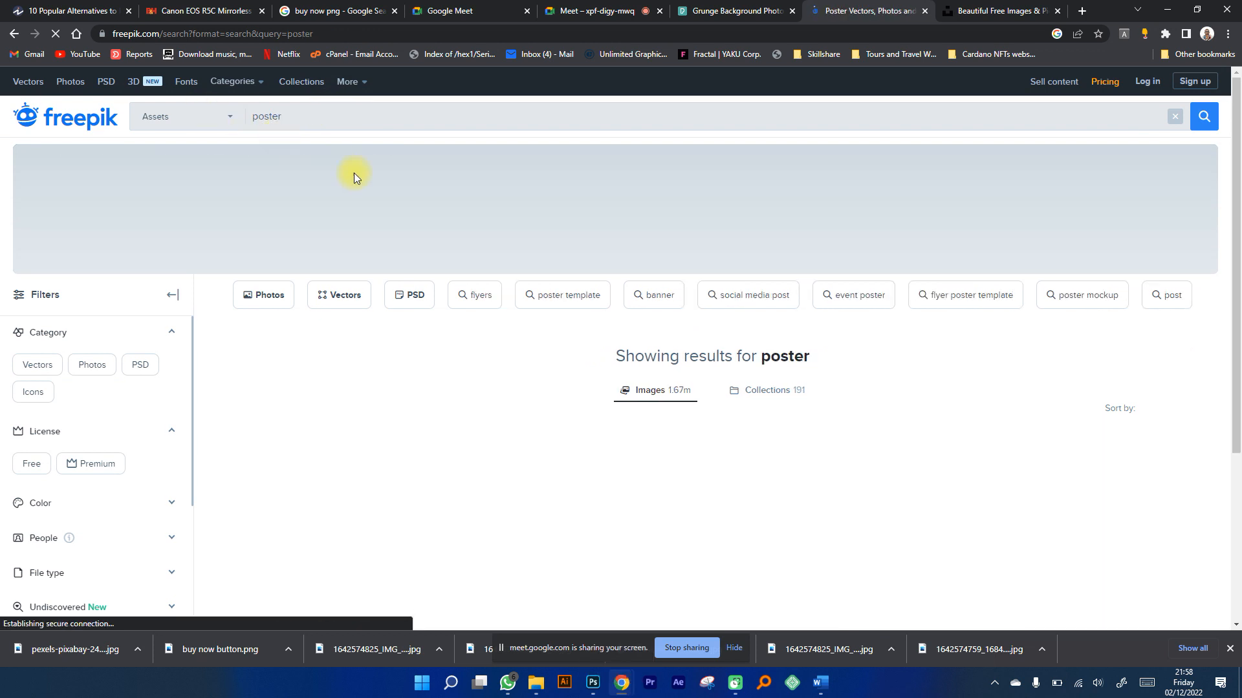
Look through the poster templates in the Freepik results and return to the Google Meet call.
{"action": "scroll", "coordinate": [508, 329], "scroll_direction": "down", "scroll_amount": 1}
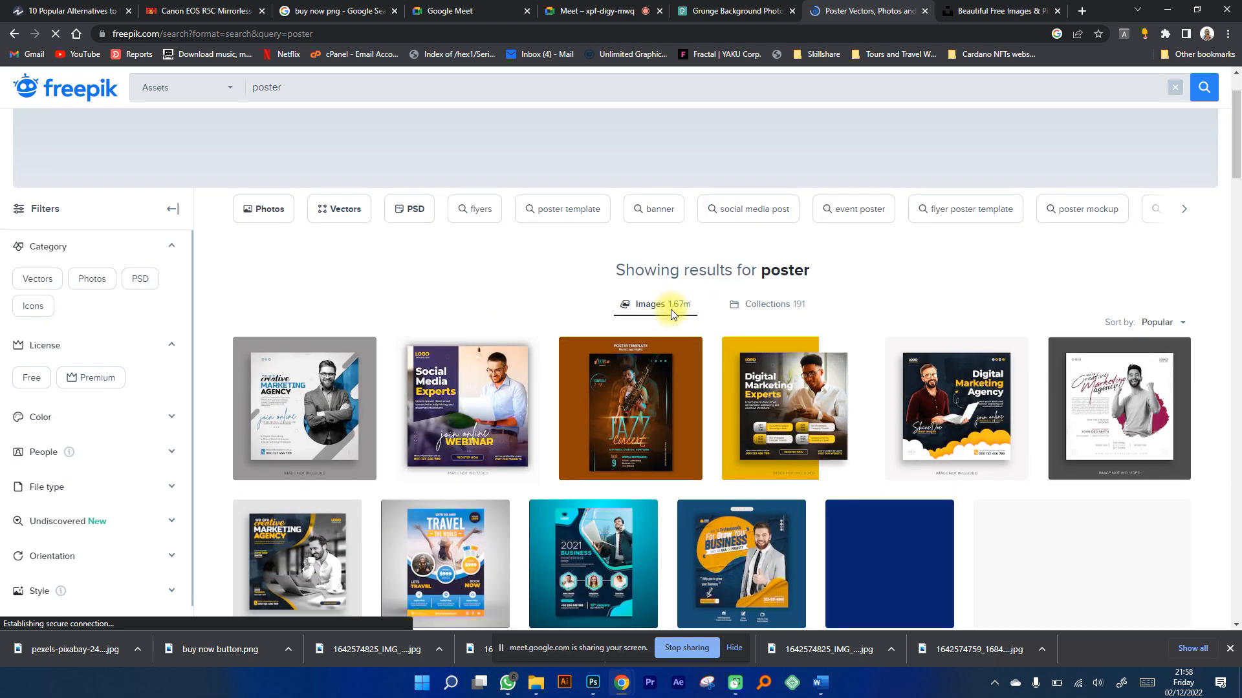
{"action": "scroll", "coordinate": [691, 307], "scroll_direction": "down", "scroll_amount": 2}
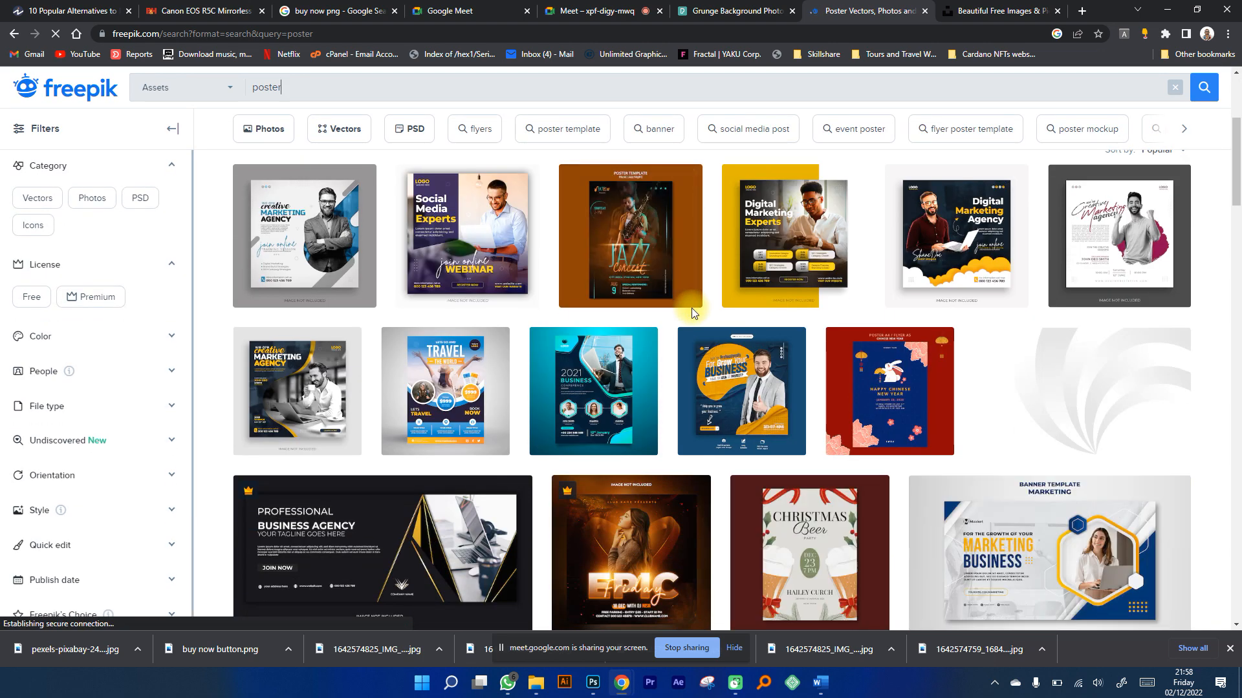
{"action": "scroll", "coordinate": [692, 308], "scroll_direction": "down", "scroll_amount": 6}
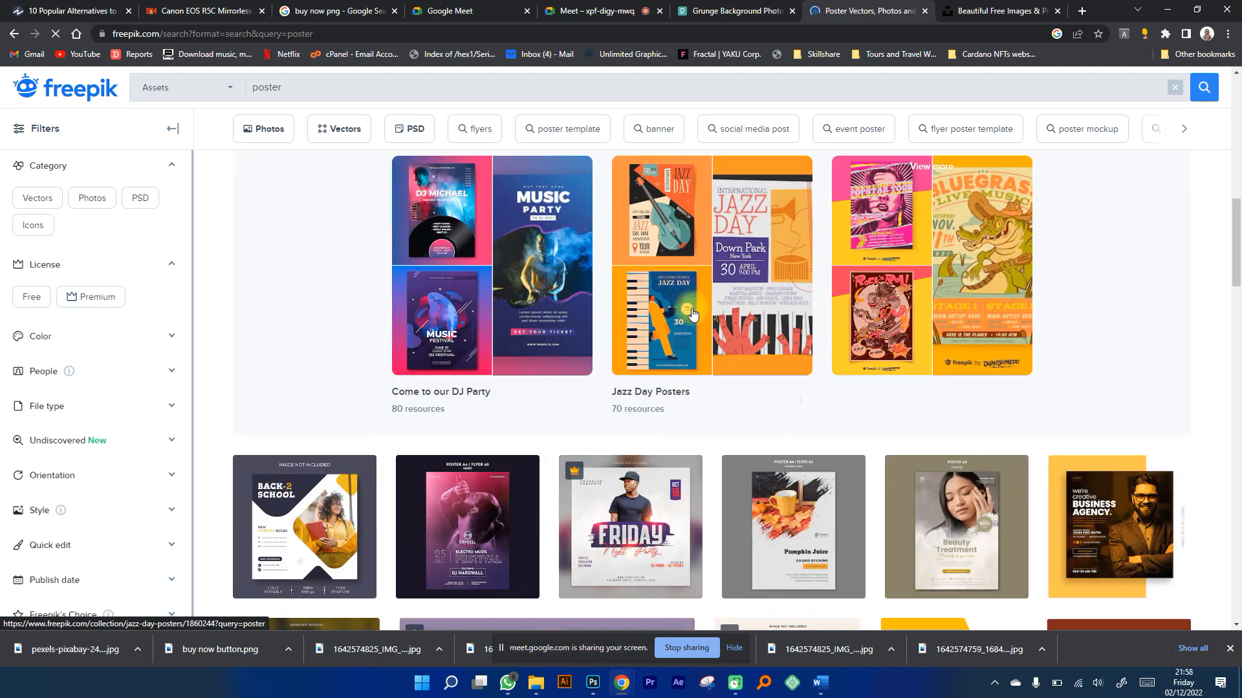
{"action": "scroll", "coordinate": [692, 313], "scroll_direction": "down", "scroll_amount": 4}
{"action": "scroll", "coordinate": [703, 329], "scroll_direction": "down", "scroll_amount": 4}
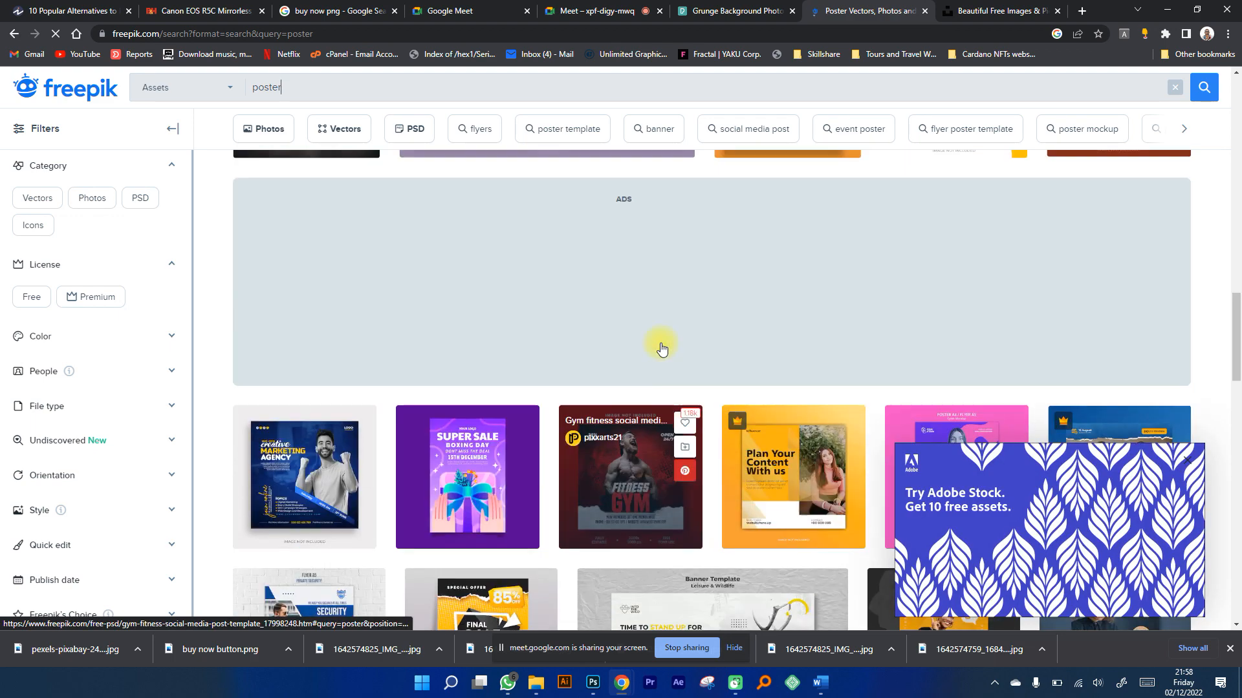
{"action": "scroll", "coordinate": [668, 264], "scroll_direction": "down", "scroll_amount": 6}
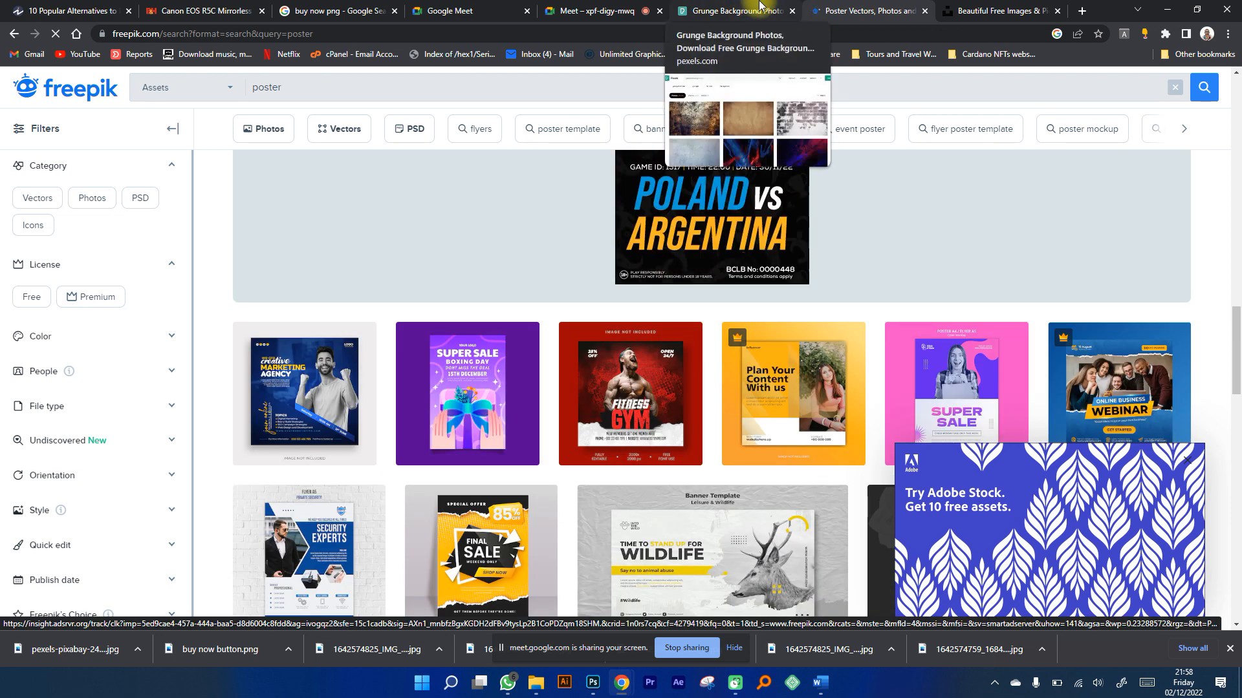
{"action": "mouse_move", "coordinate": [685, 408]}
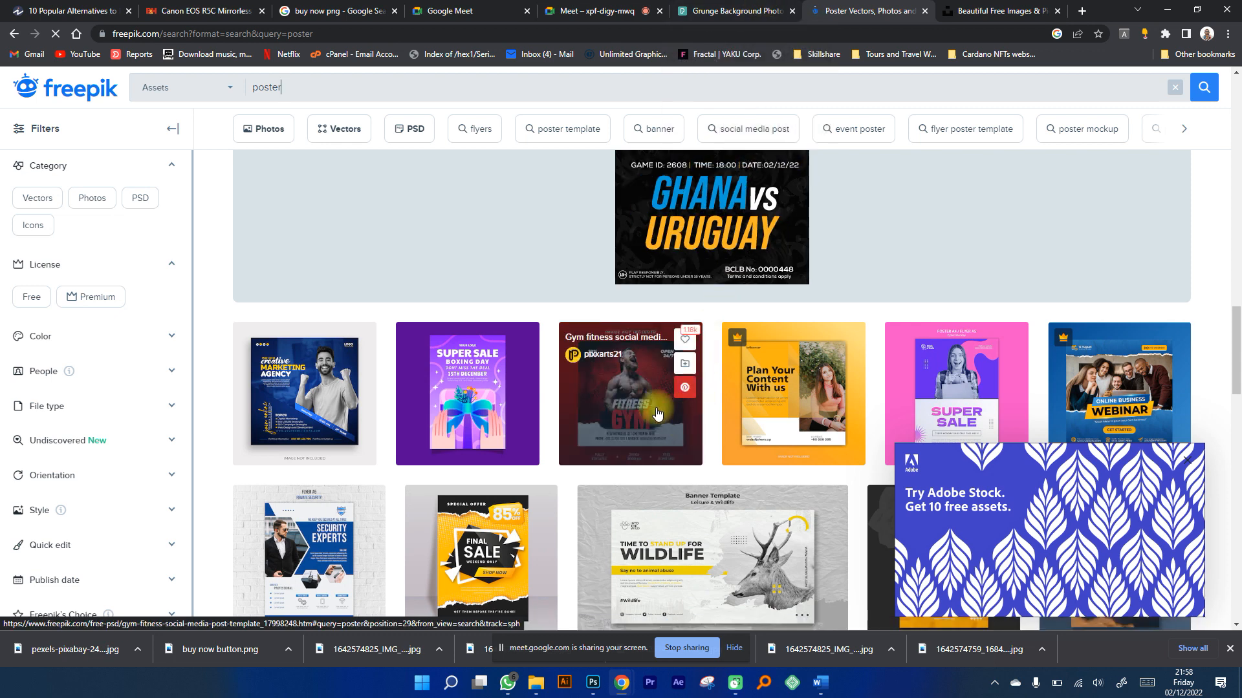
{"action": "left_click", "coordinate": [679, 10]}
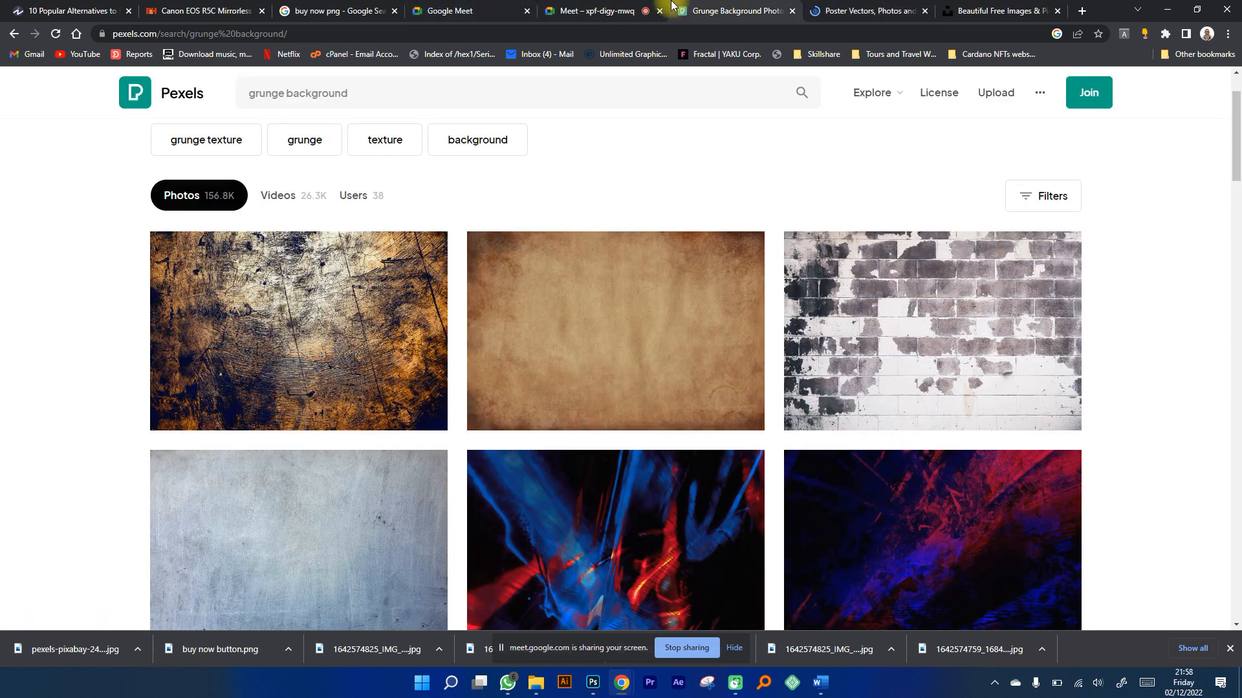
{"action": "left_click", "coordinate": [626, 10]}
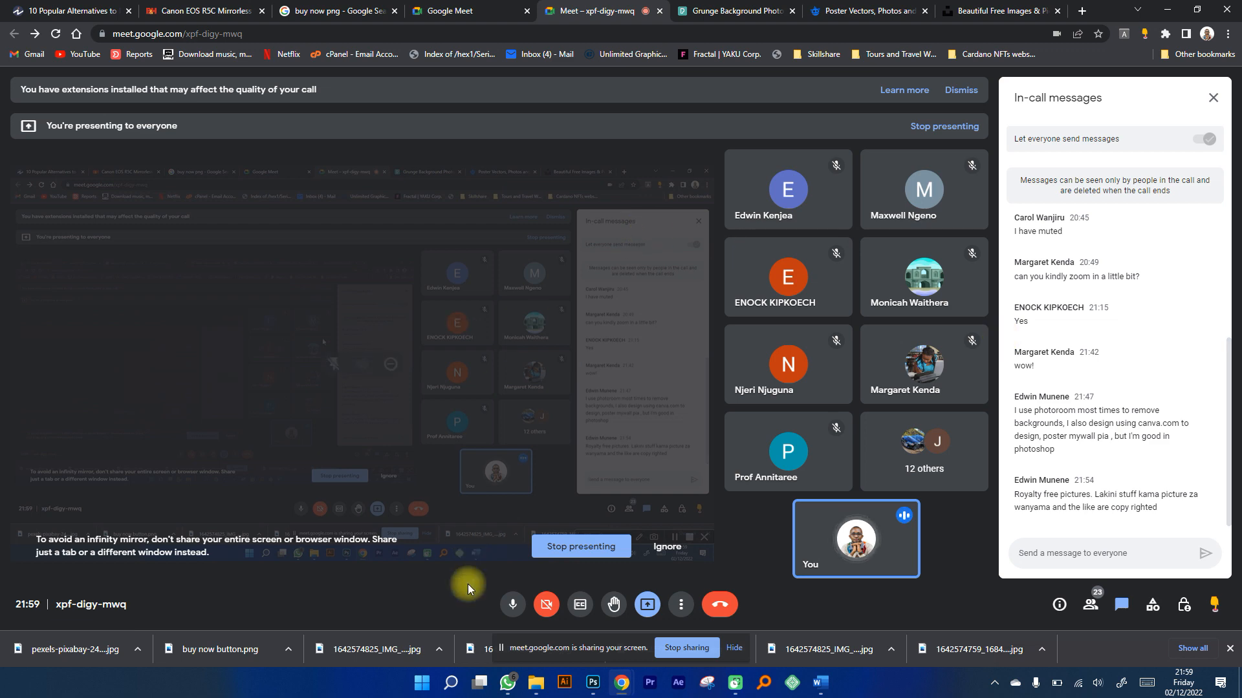
Switch to Photoshop, delete the small side-view camera layer overlapping the main camera in Poster Design 2022.psd, and save the poster.
{"action": "left_click", "coordinate": [588, 687]}
{"action": "key", "text": "space"}
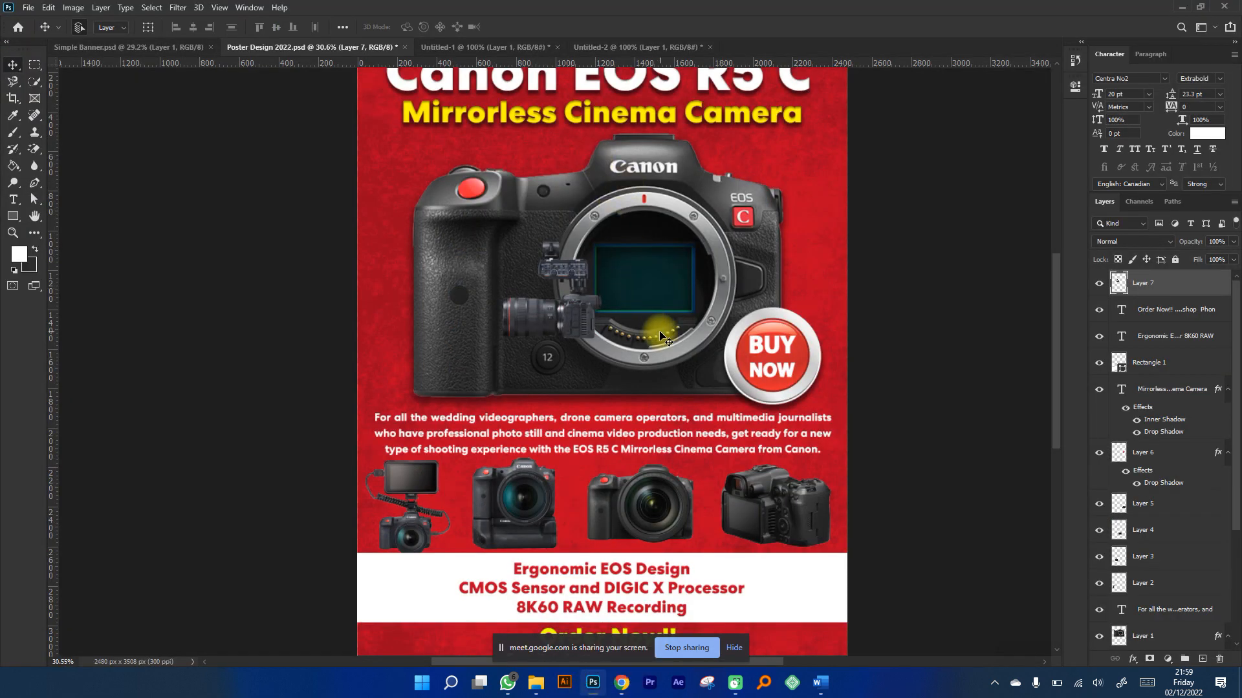
{"action": "scroll", "coordinate": [521, 285], "scroll_direction": "down", "scroll_amount": 1}
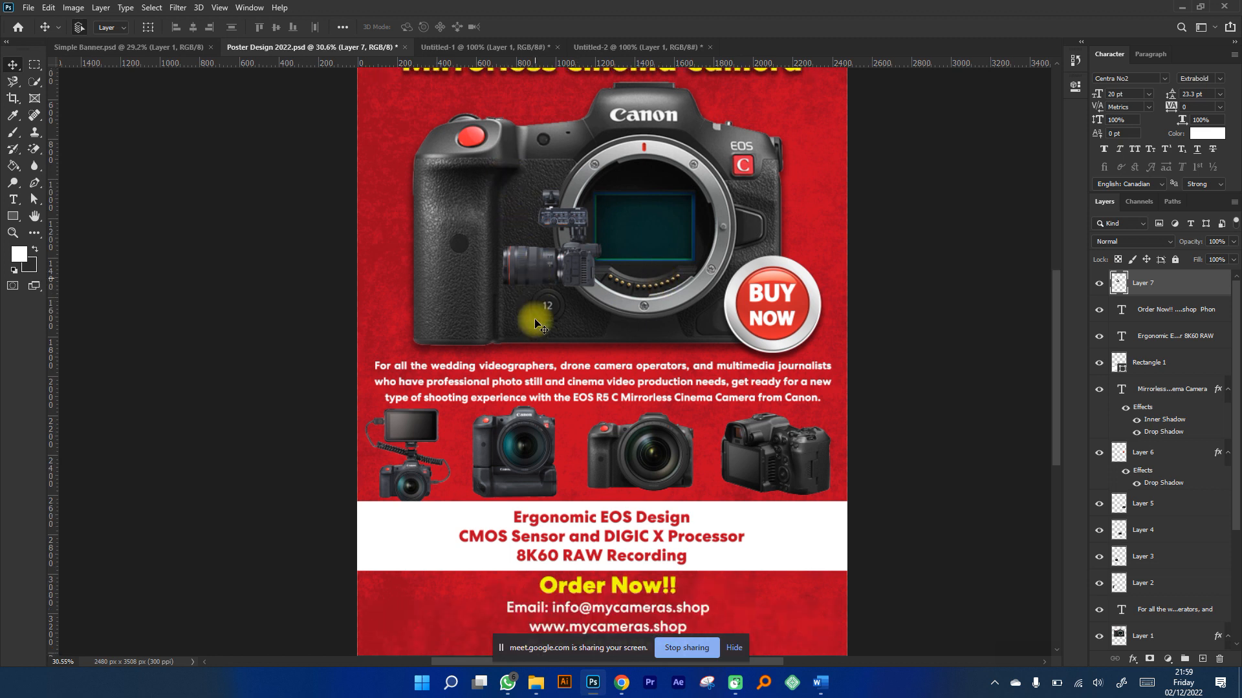
{"action": "key", "text": "BackSpace"}
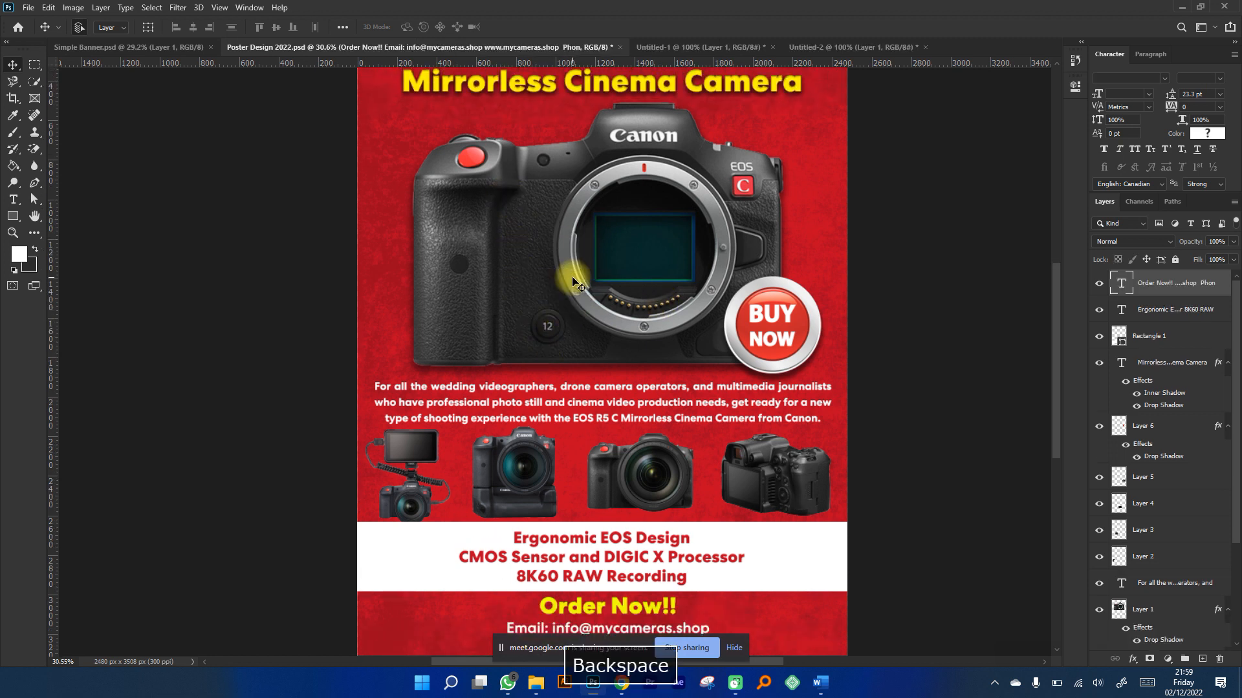
{"action": "key", "text": "ctrl+s"}
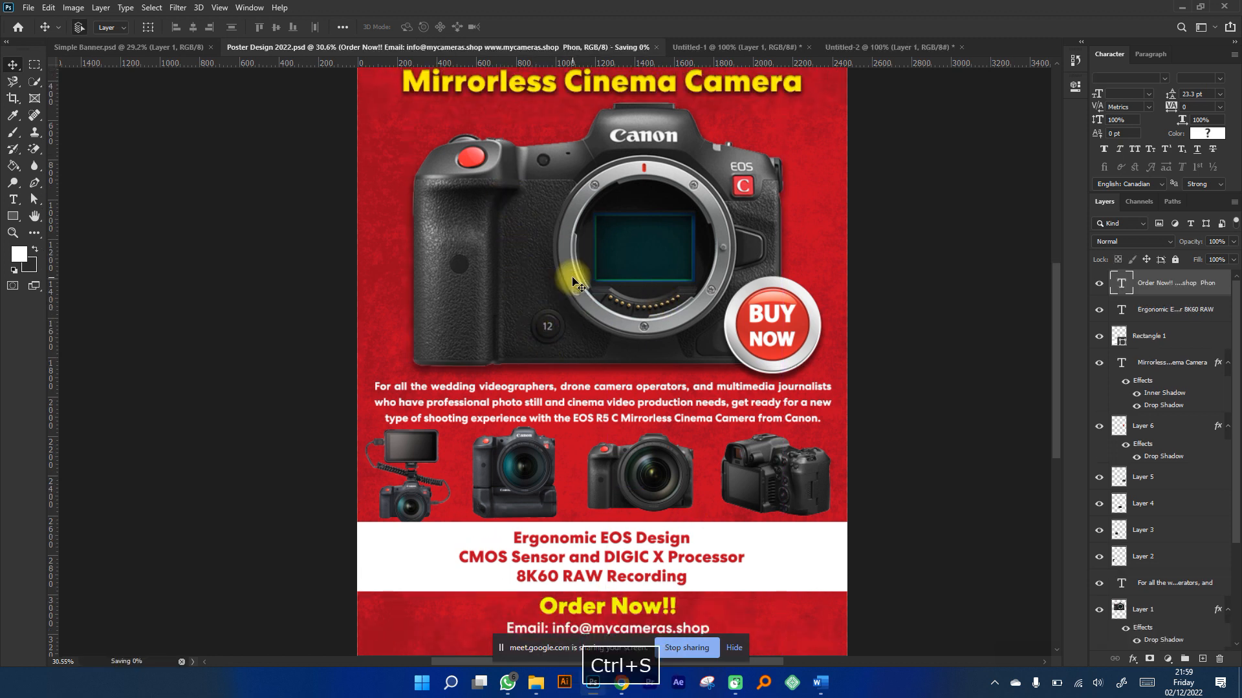
Close the Untitled-1 and Untitled-2 documents without saving their changes.
{"action": "left_click", "coordinate": [706, 47]}
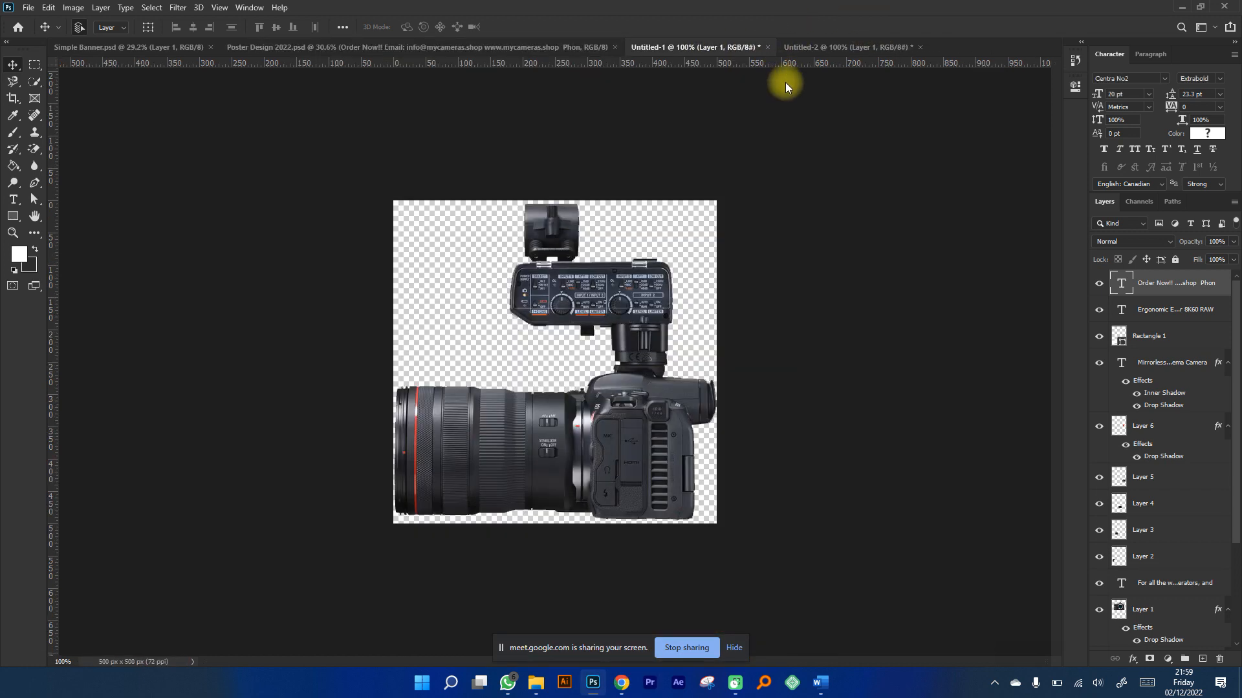
{"action": "left_click", "coordinate": [767, 47]}
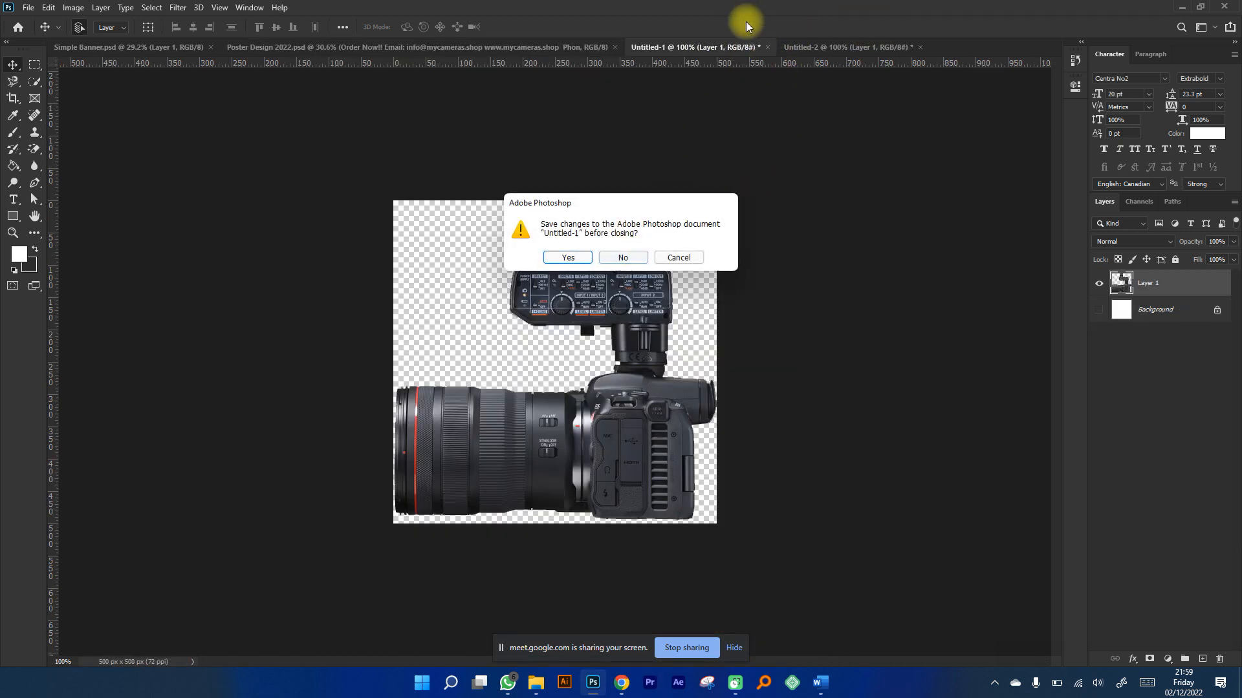
{"action": "left_click", "coordinate": [623, 262]}
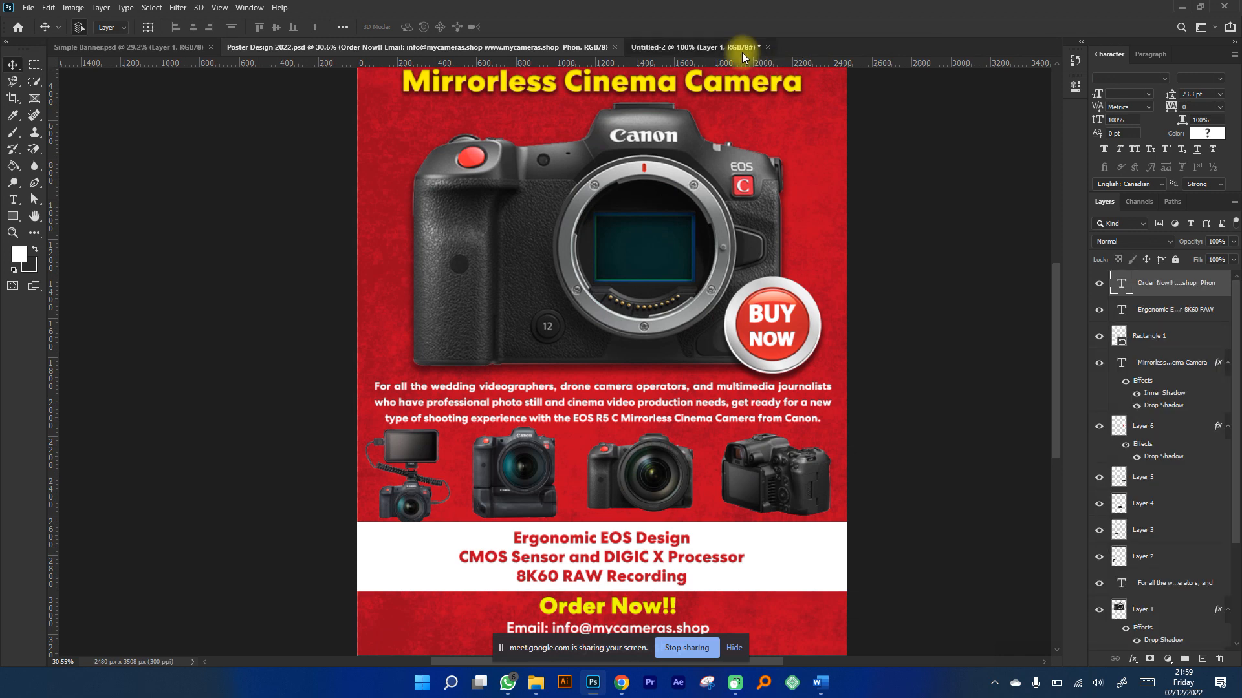
{"action": "left_click", "coordinate": [744, 47]}
{"action": "left_click", "coordinate": [768, 46]}
{"action": "left_click", "coordinate": [637, 257]}
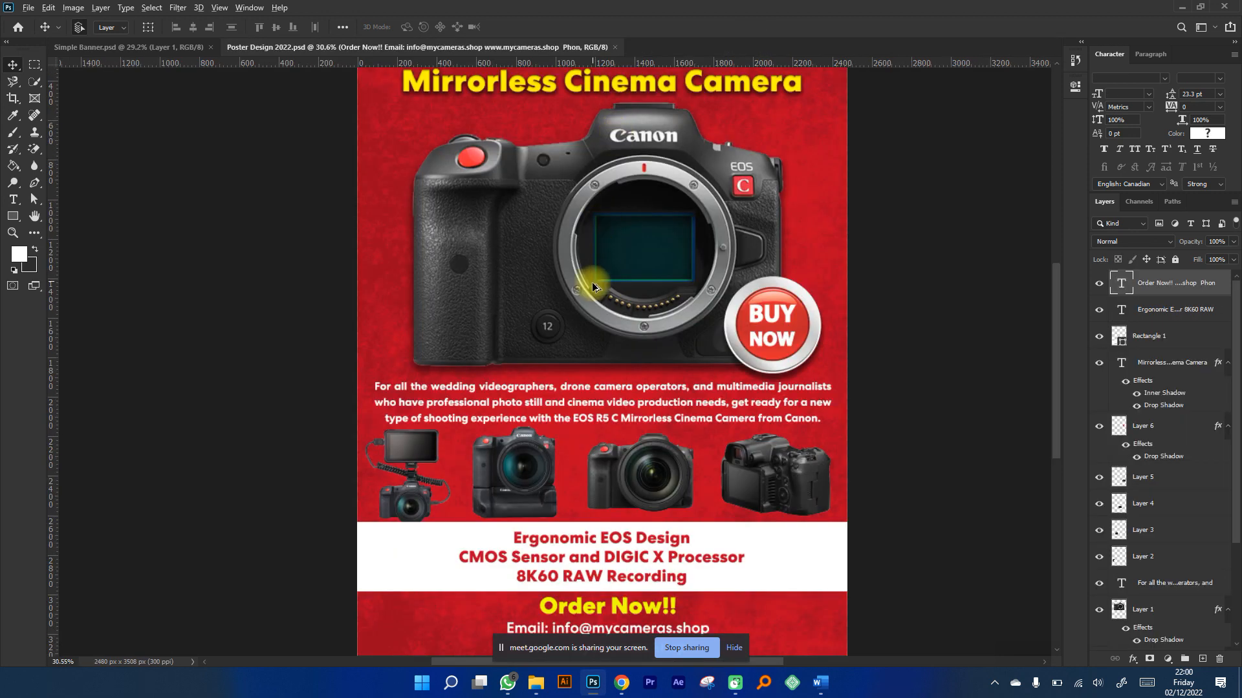
Switch back to the Google Meet call, look through the list of participants, and reopen the in-call messages.
{"action": "scroll", "coordinate": [589, 272], "scroll_direction": "down", "scroll_amount": 2}
{"action": "mouse_move", "coordinate": [622, 683]}
{"action": "left_click", "coordinate": [547, 621]}
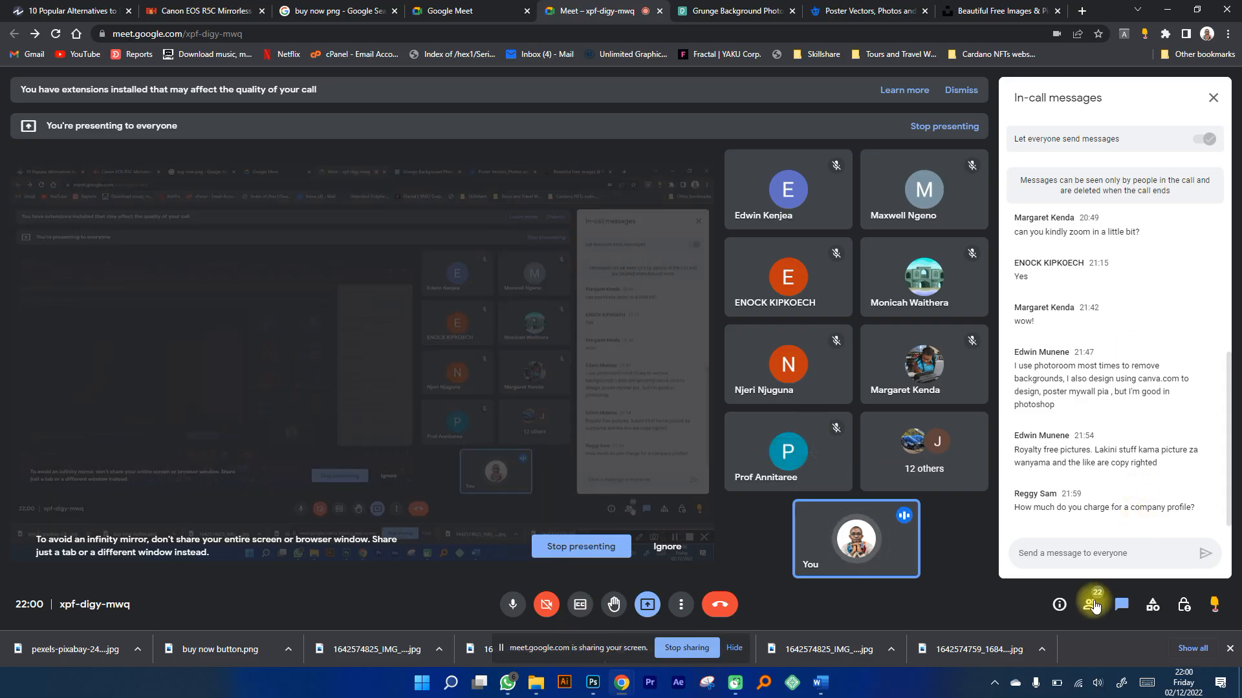
{"action": "left_click", "coordinate": [1091, 604]}
{"action": "scroll", "coordinate": [1087, 246], "scroll_direction": "up", "scroll_amount": 6}
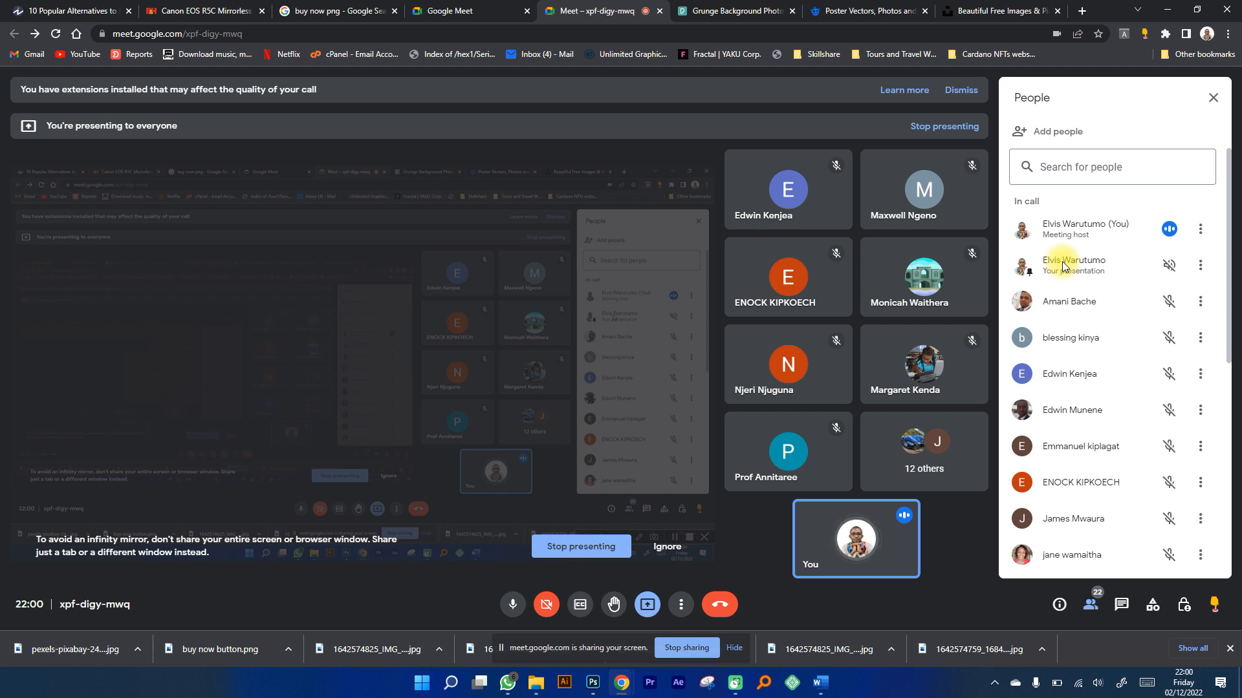
{"action": "scroll", "coordinate": [1136, 388], "scroll_direction": "down", "scroll_amount": 7}
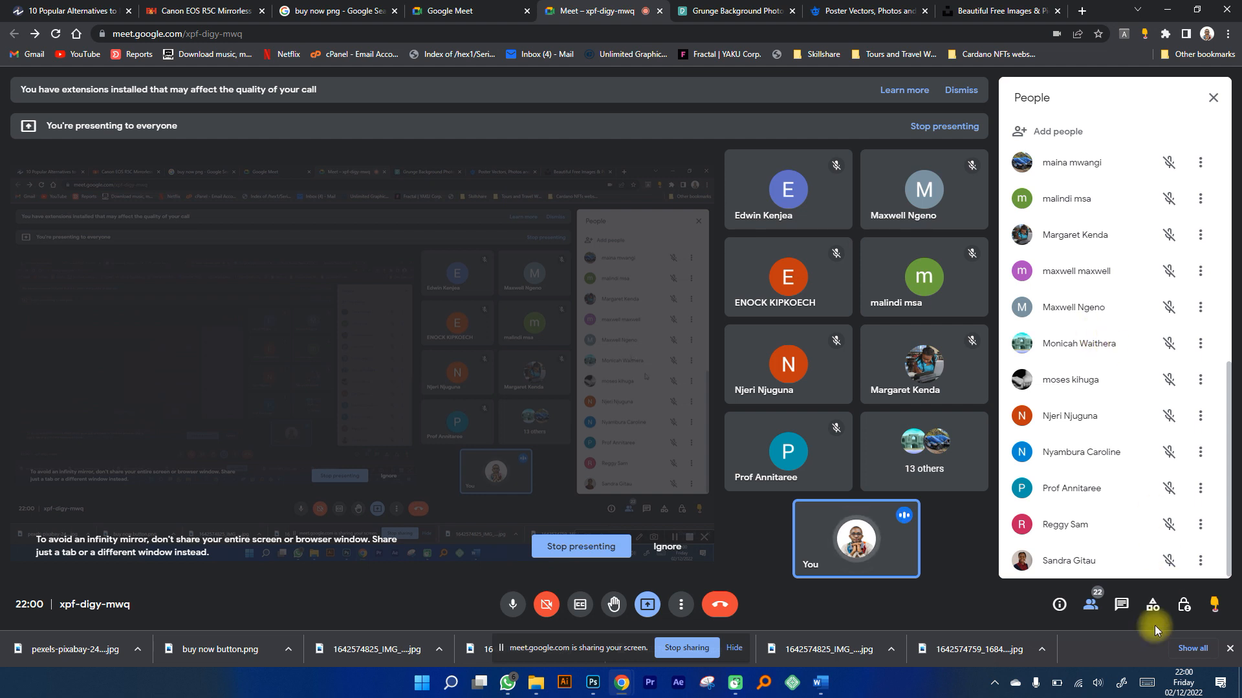
{"action": "left_click", "coordinate": [1123, 605]}
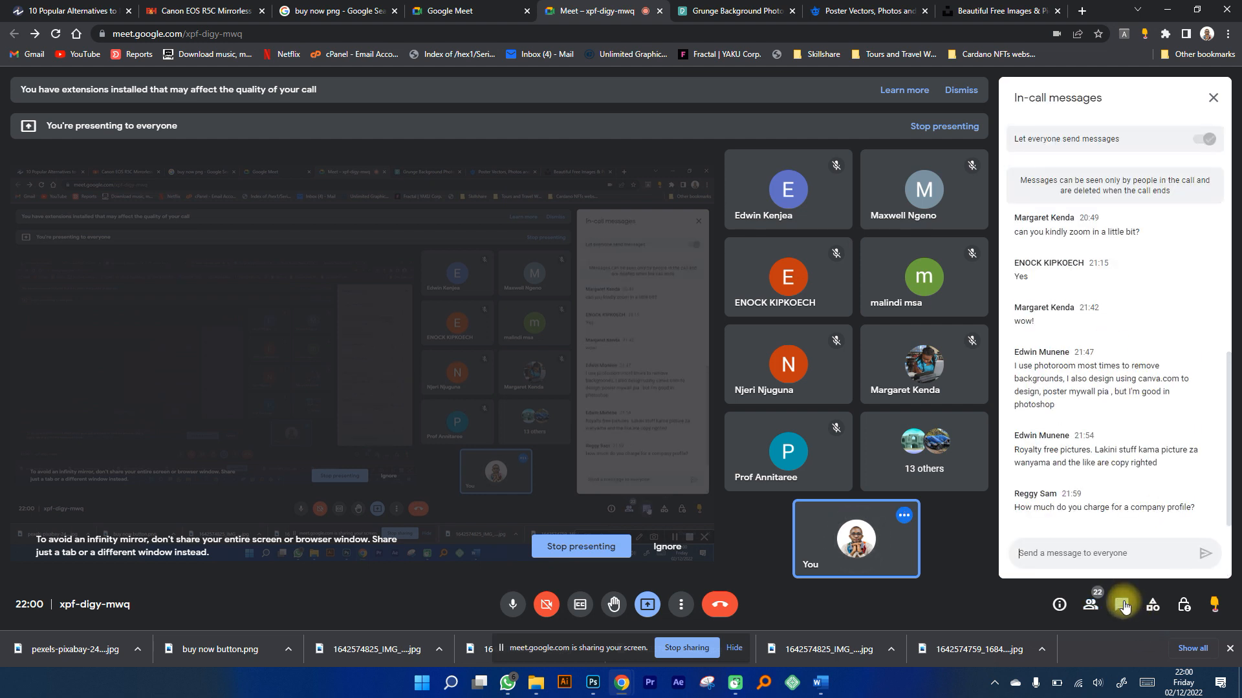